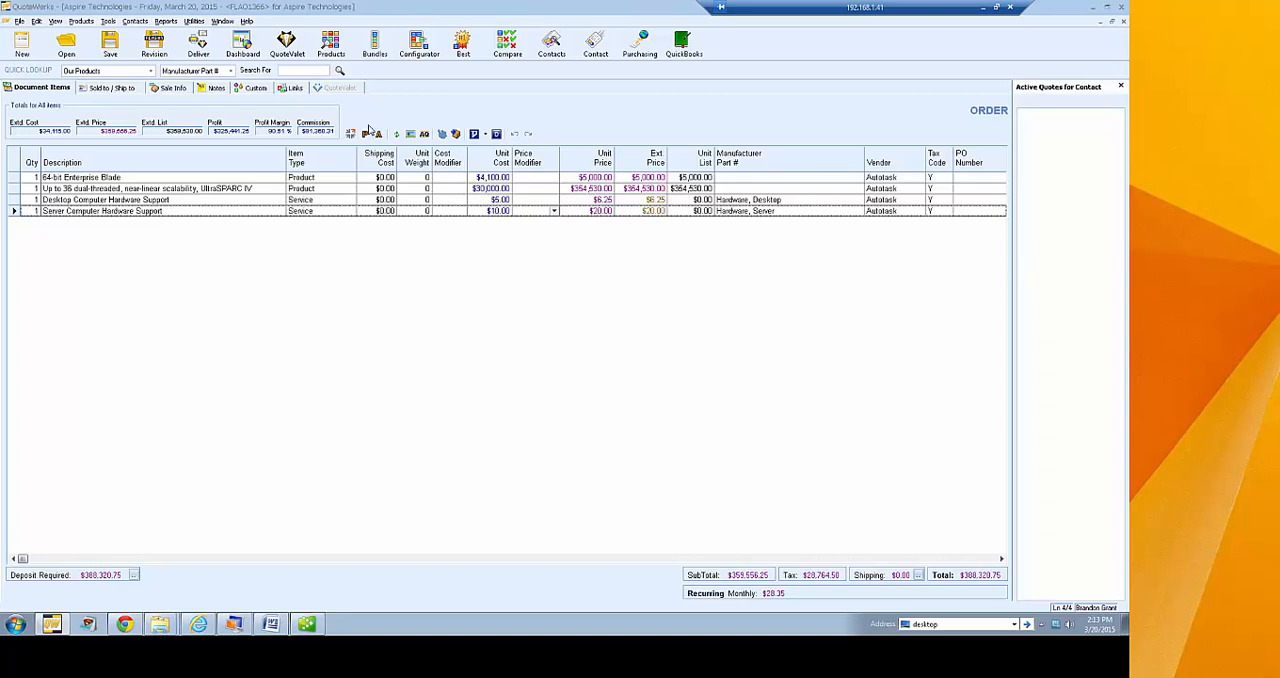
Look up all items in the Demo Database product source, view the Our Products source, and close the lookup
click(331, 42)
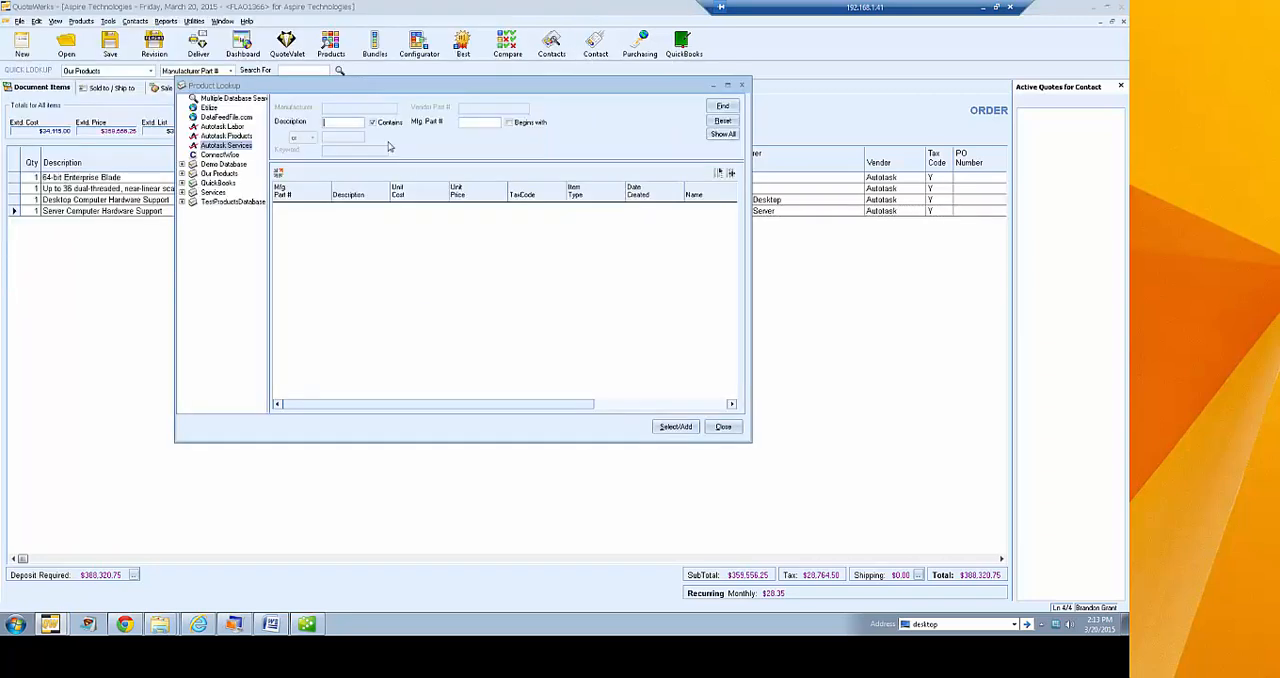
click(220, 164)
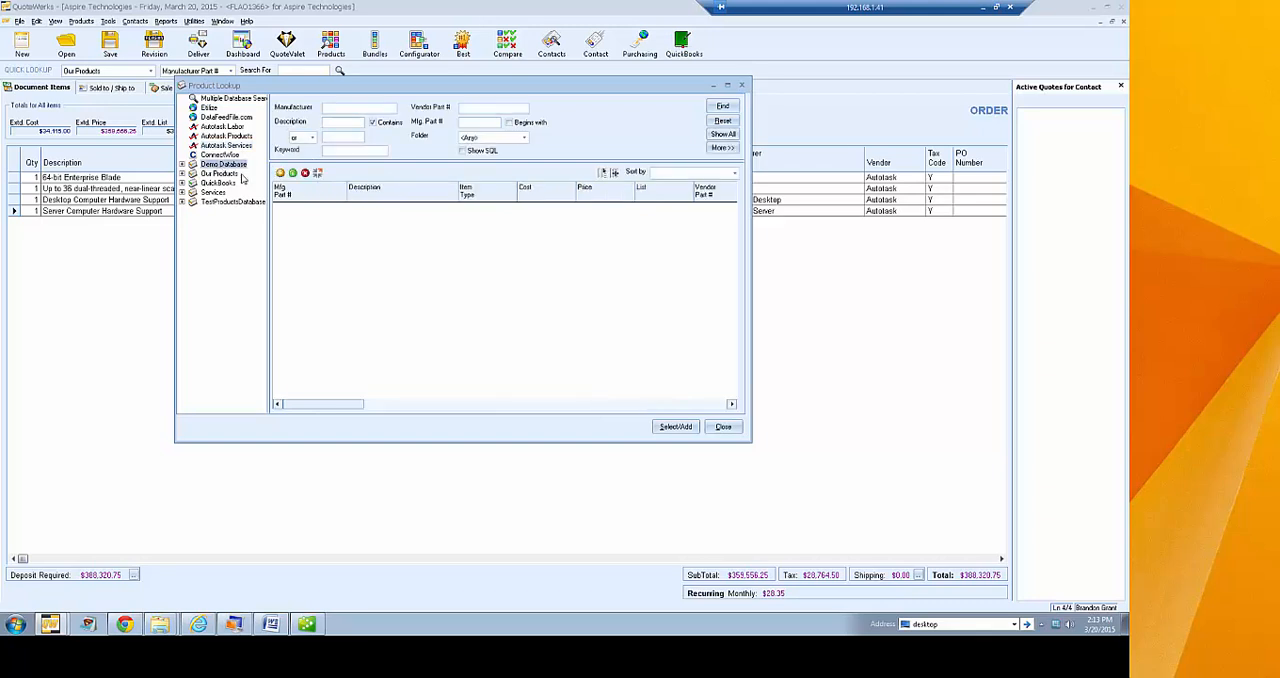
click(721, 135)
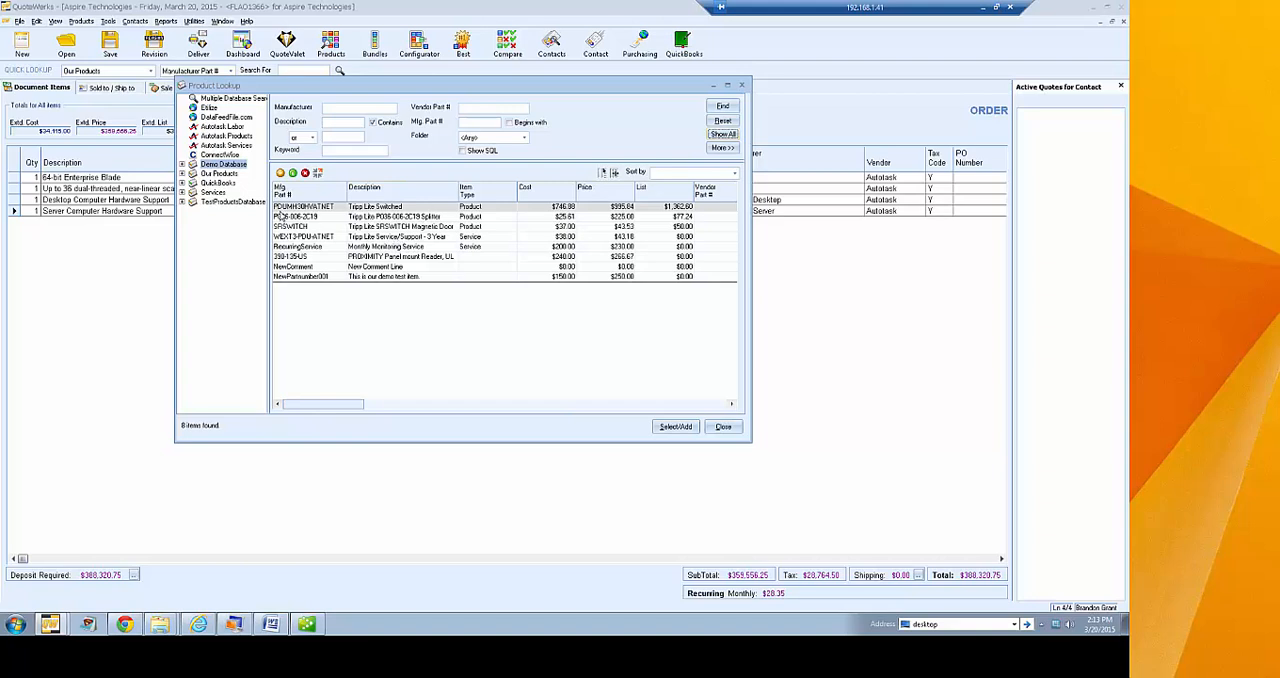
click(218, 174)
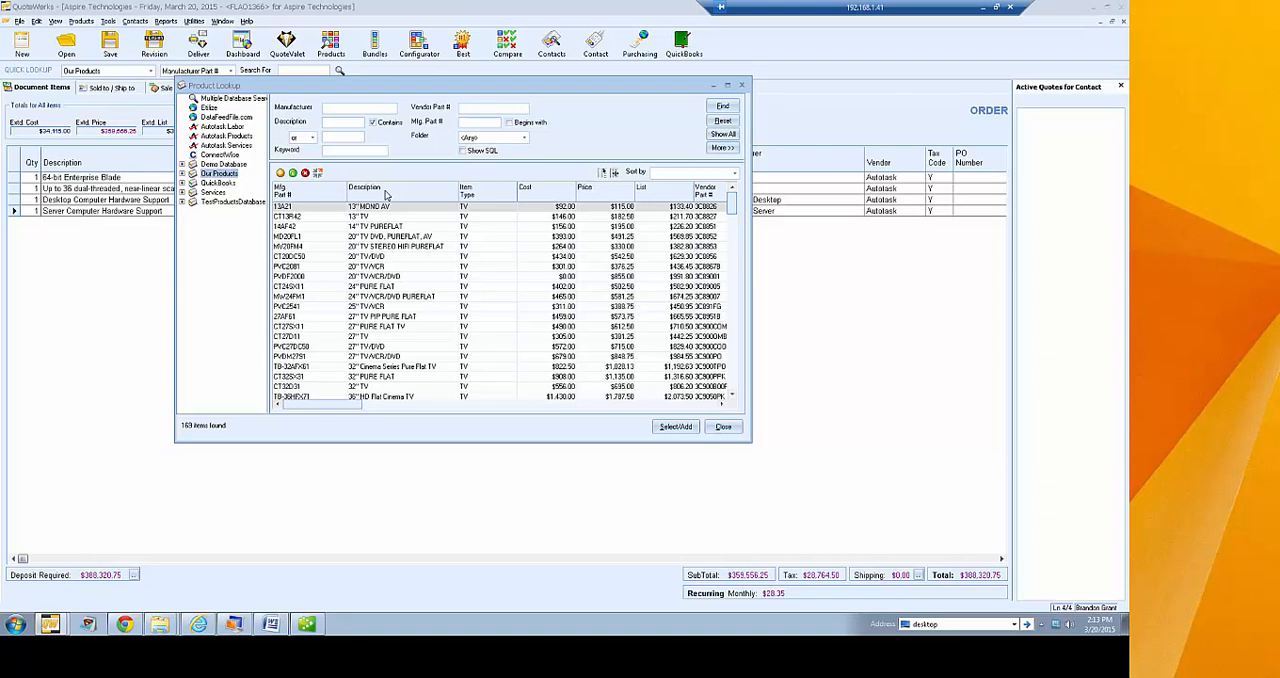
click(724, 427)
Start a new product data source with QuoteWerks as the database type
click(81, 21)
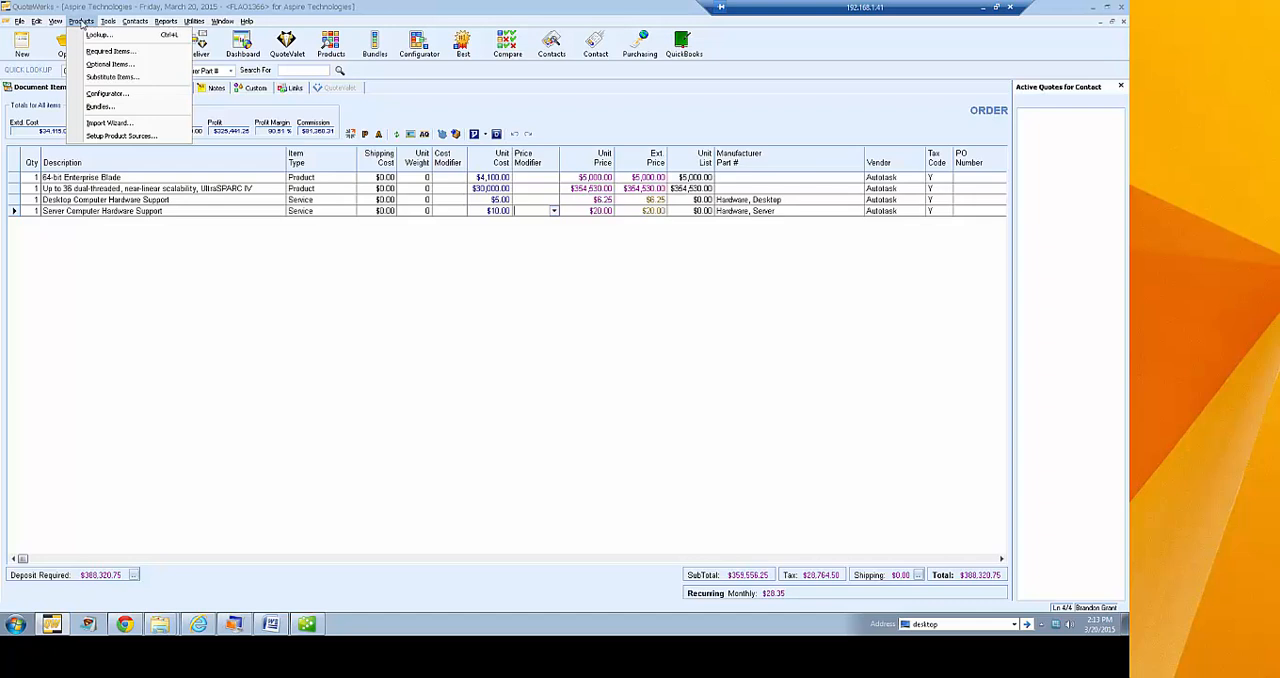
click(120, 135)
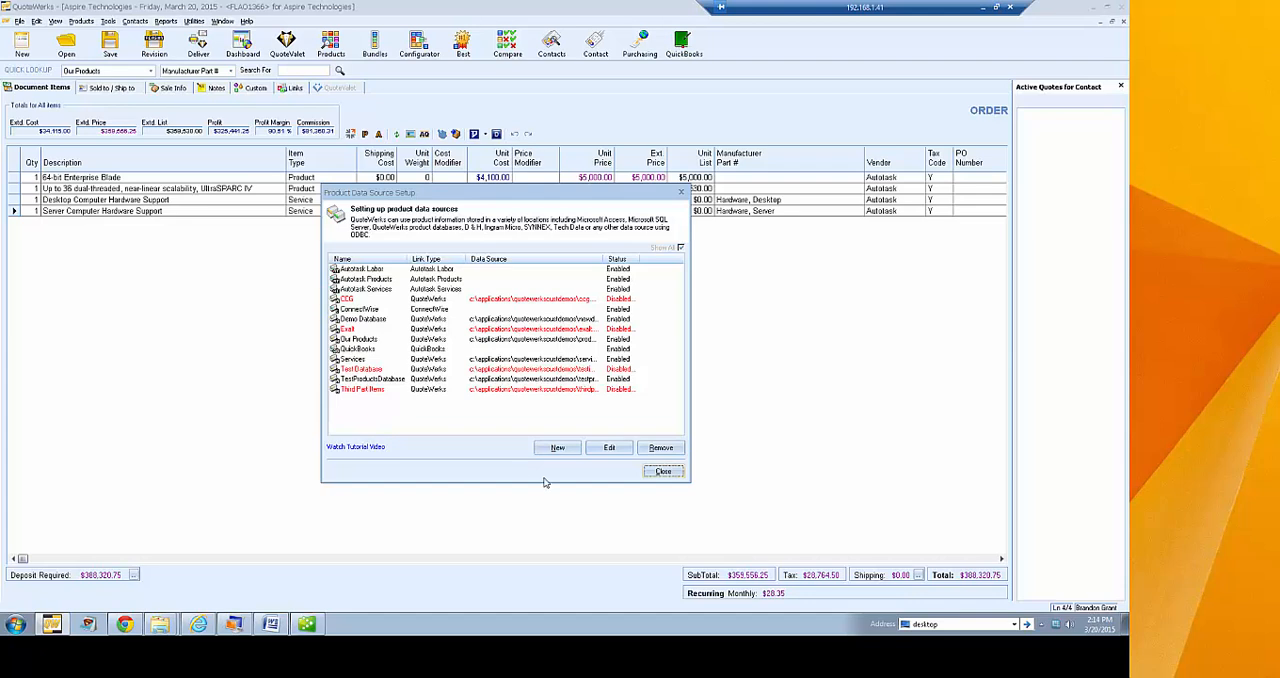
click(557, 448)
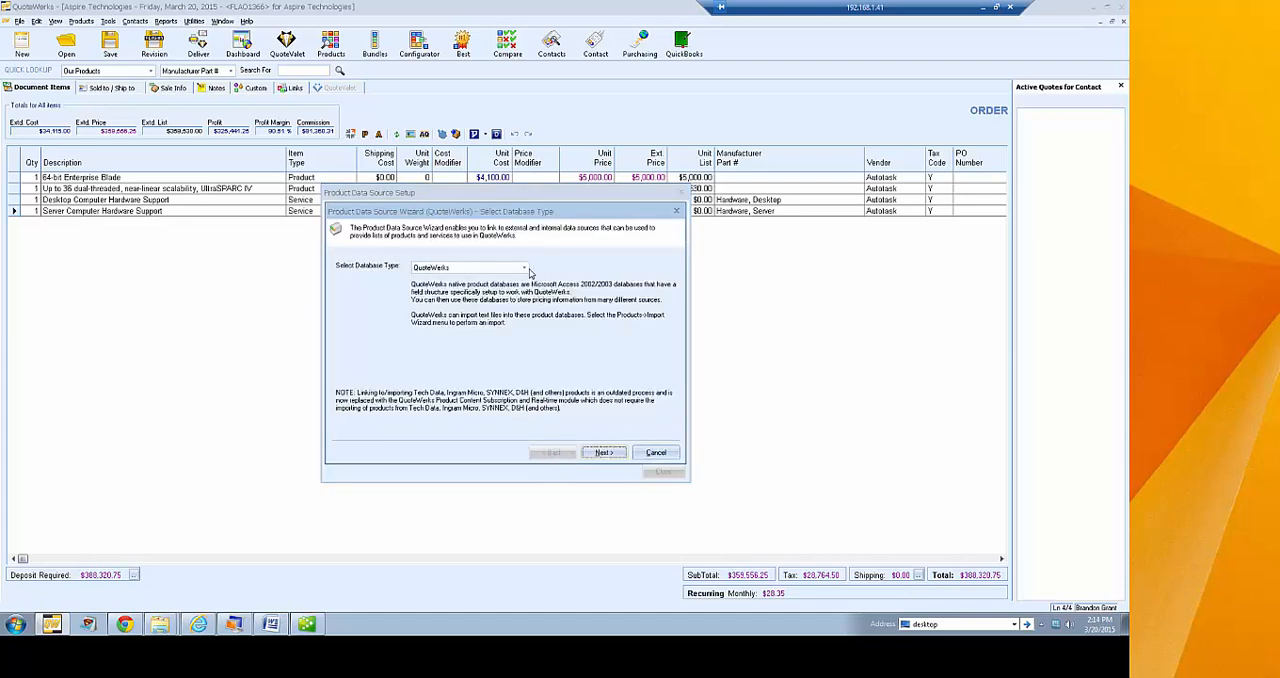
click(523, 268)
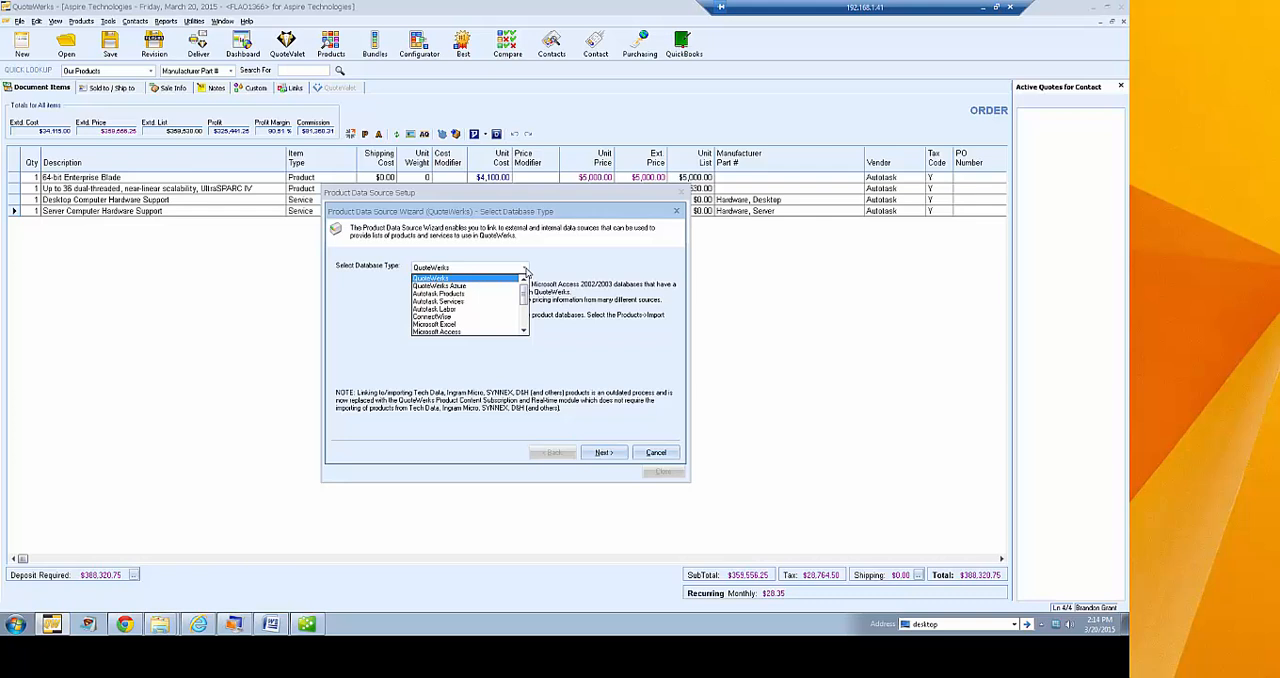
click(502, 279)
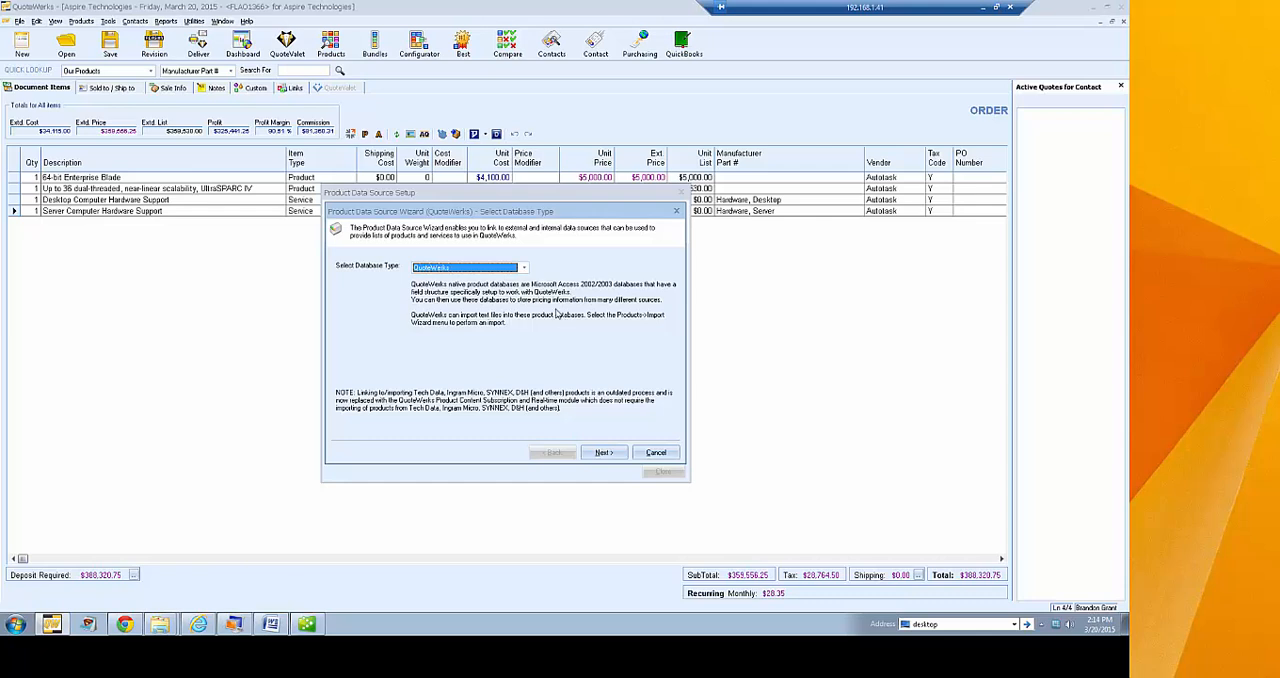
click(601, 453)
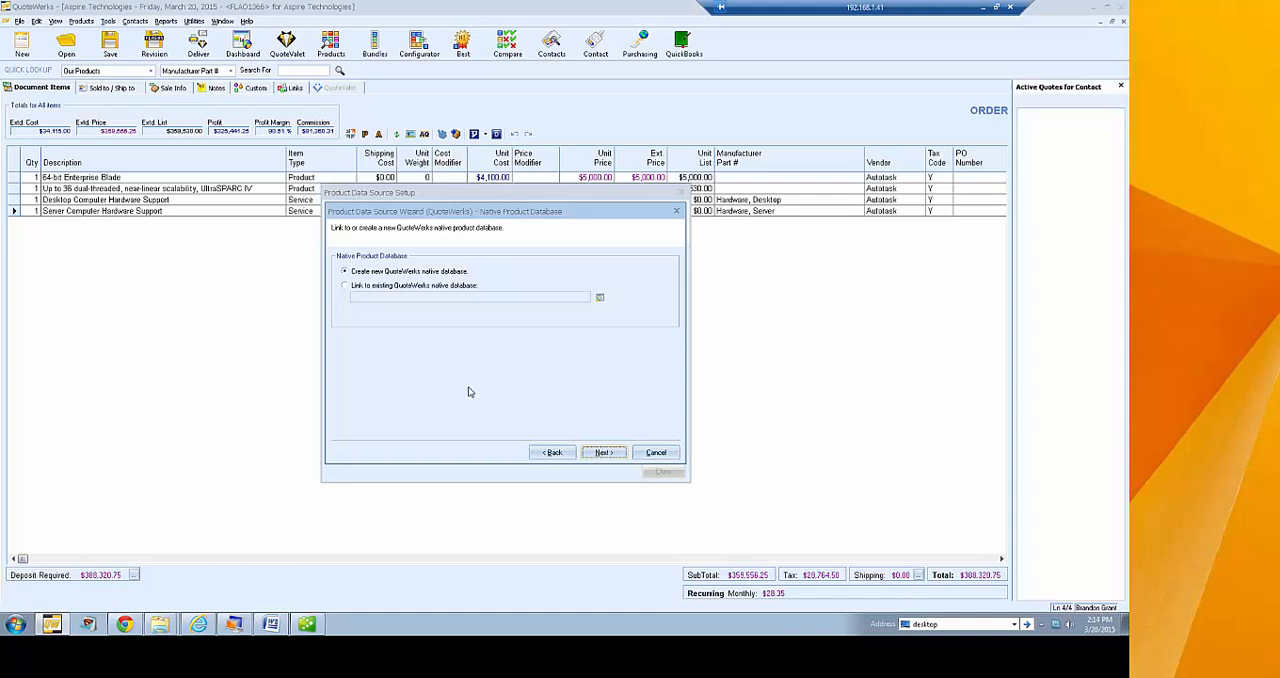
Choose to create a new native database, remove the View right from the third individual user, and abandon the data source setup
click(419, 287)
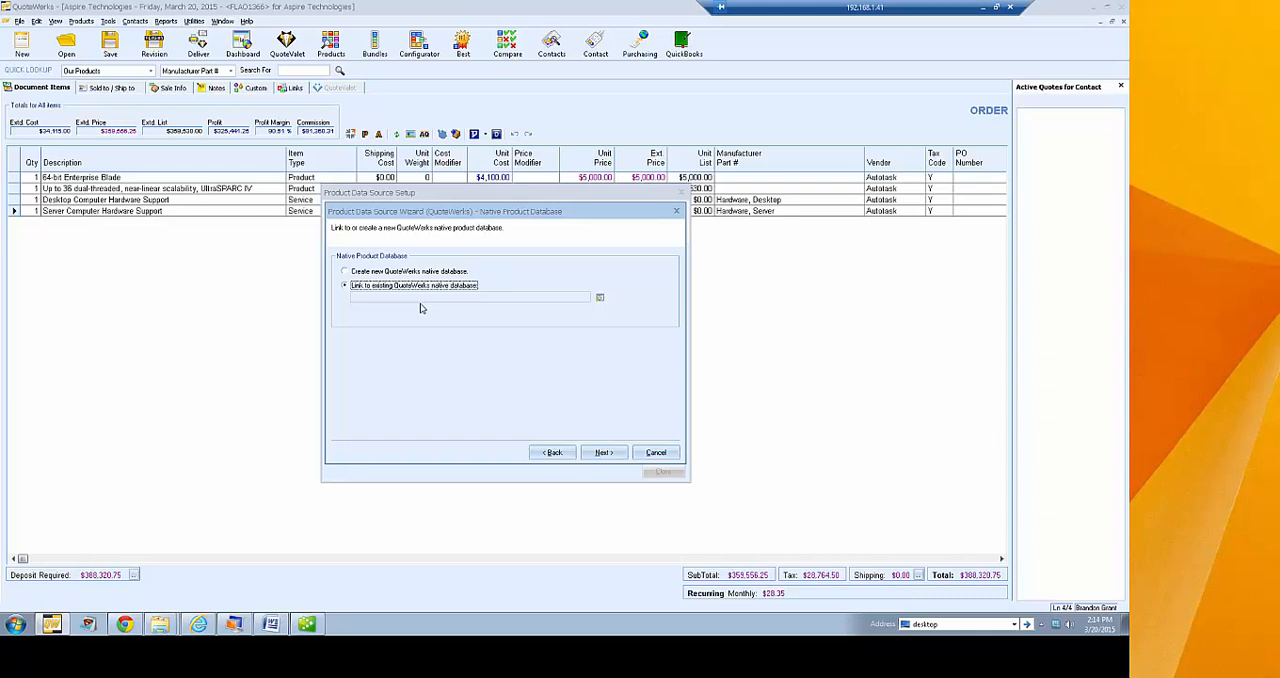
click(406, 272)
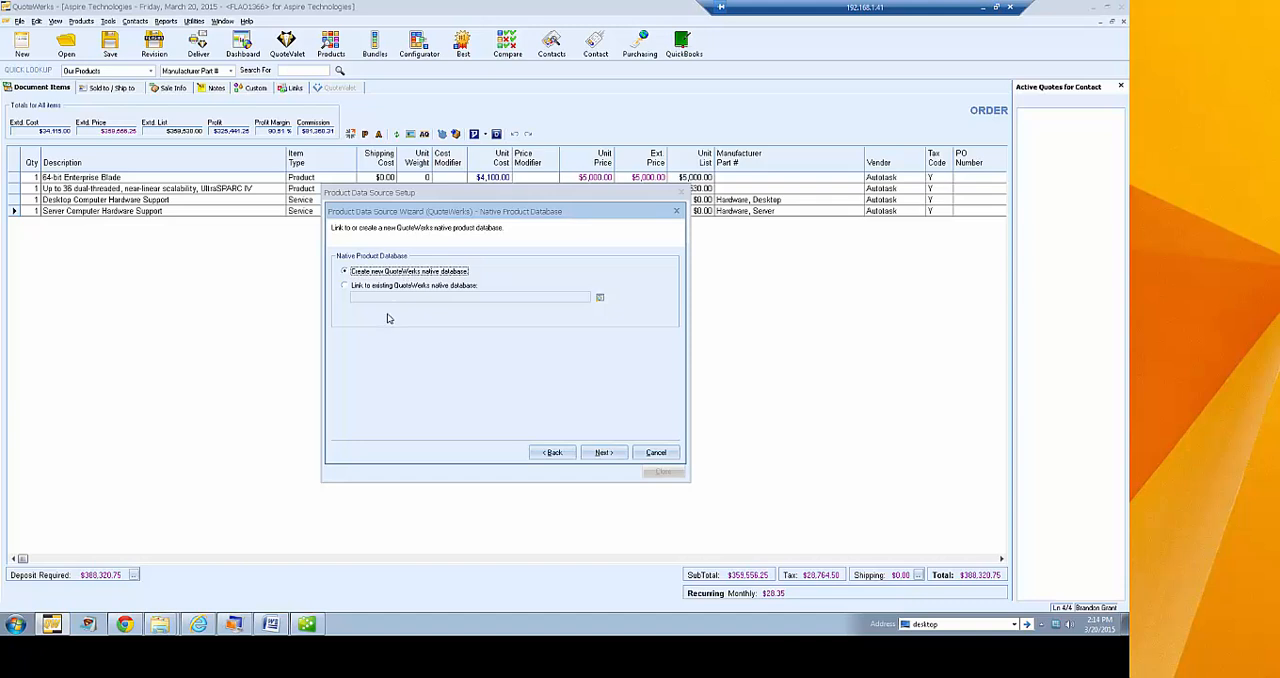
click(602, 452)
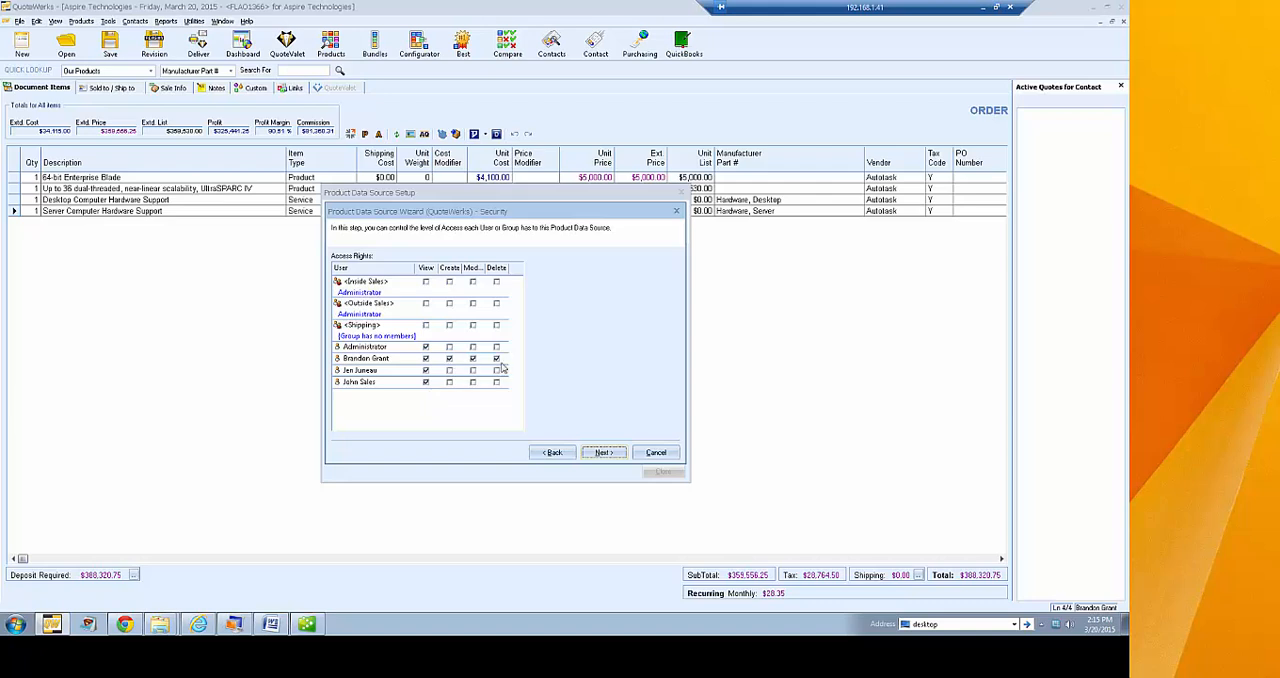
click(426, 371)
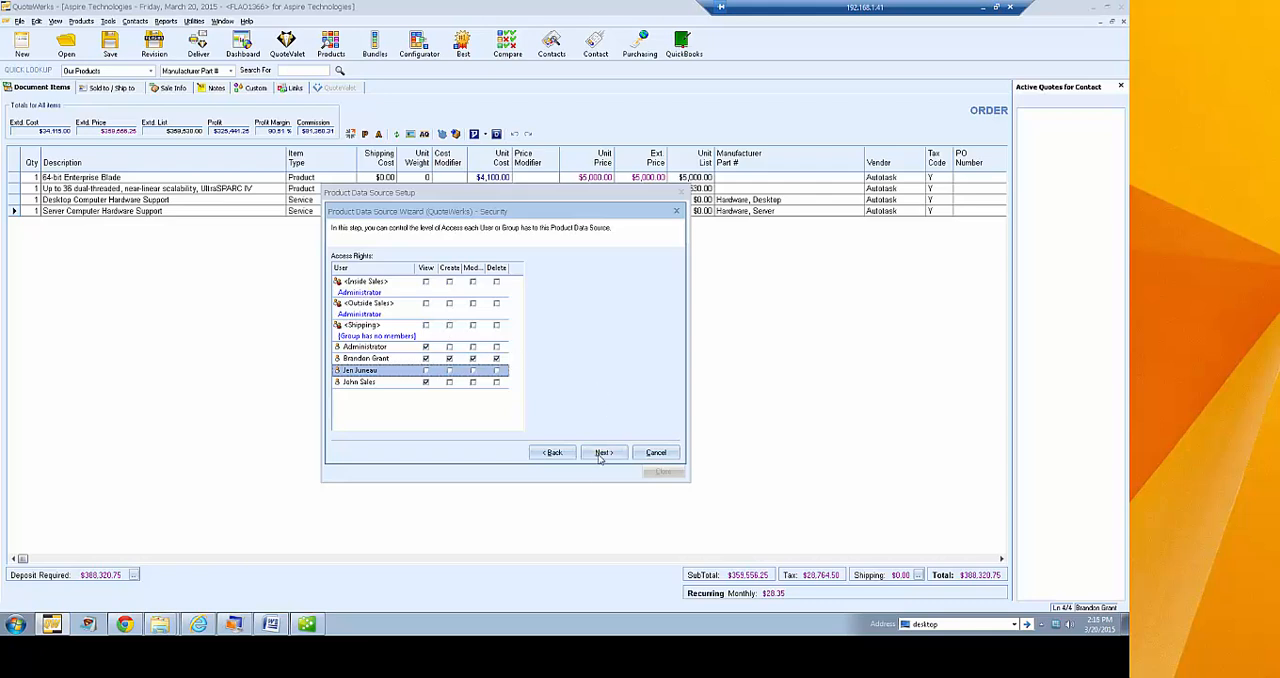
click(655, 454)
click(662, 472)
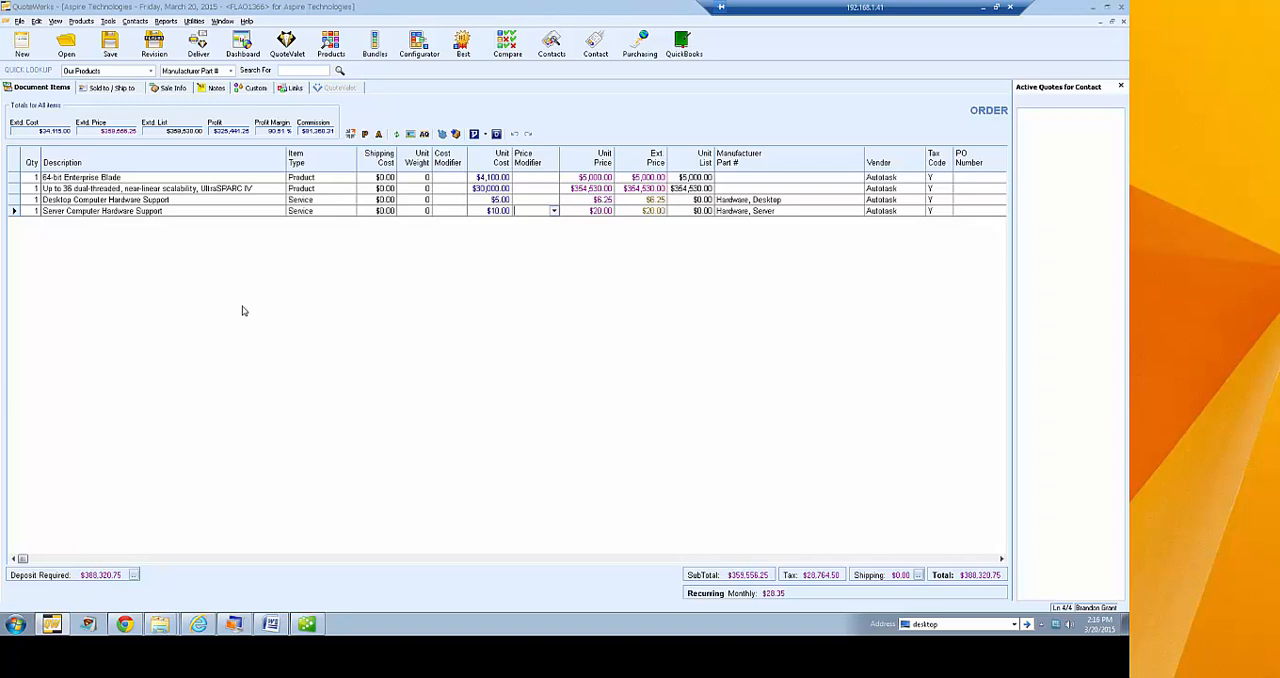
Check the option for individual product data source level security in the program's security options
click(107, 22)
click(132, 337)
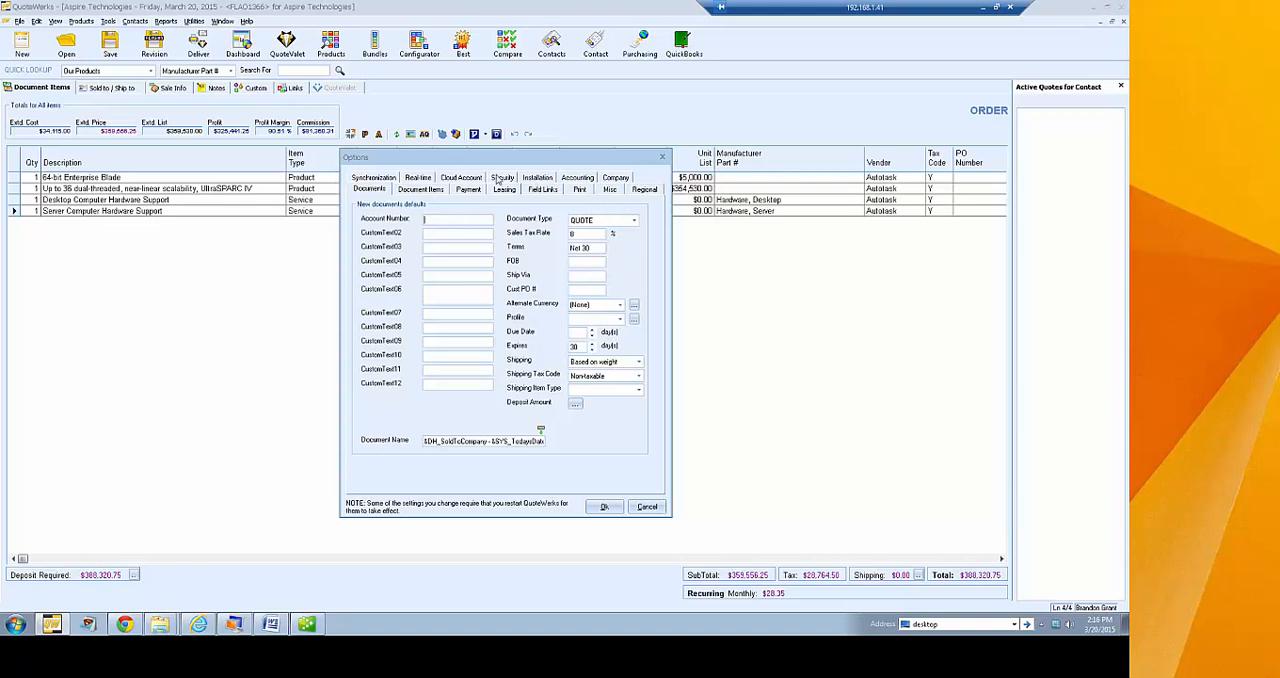
click(500, 179)
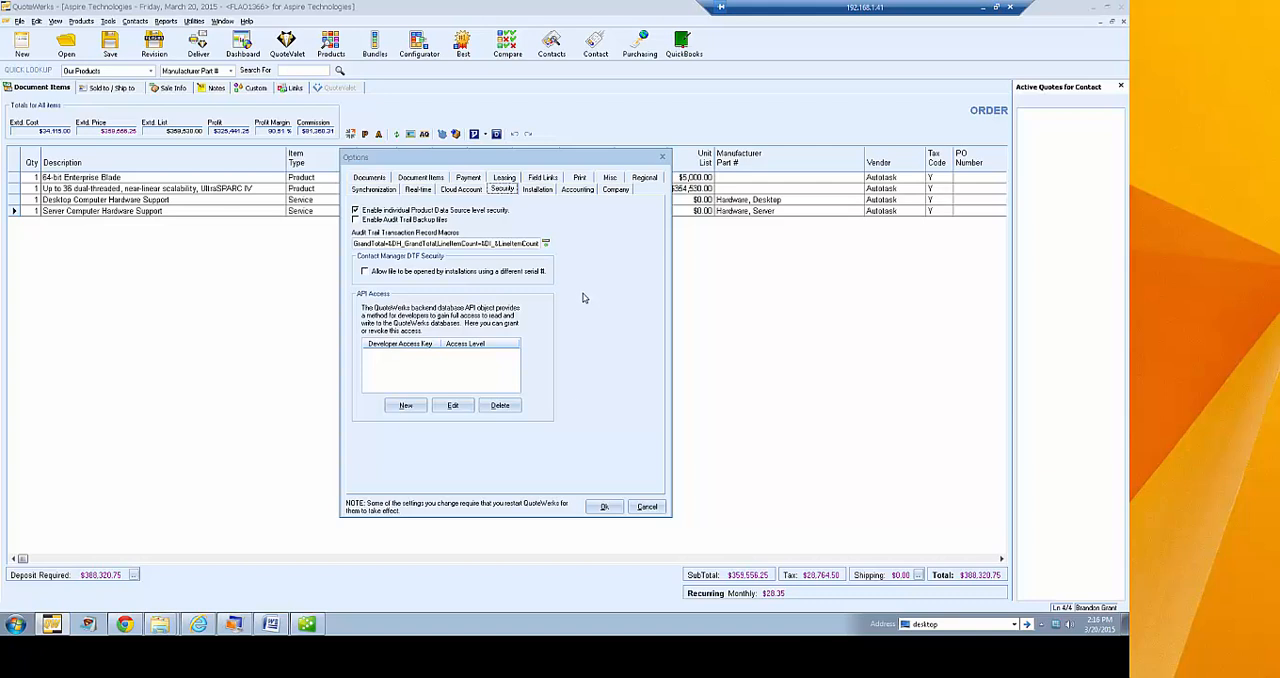
click(605, 507)
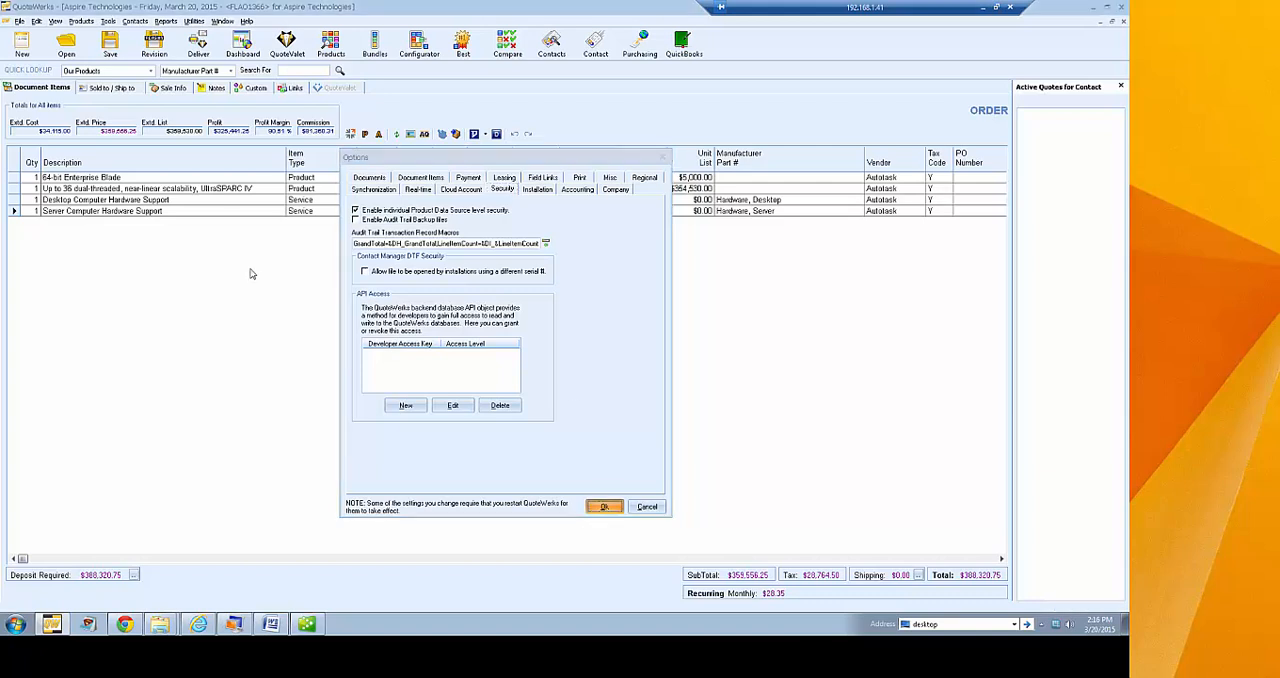
Edit the Demo Database product data source and advance to its user access rights
click(81, 21)
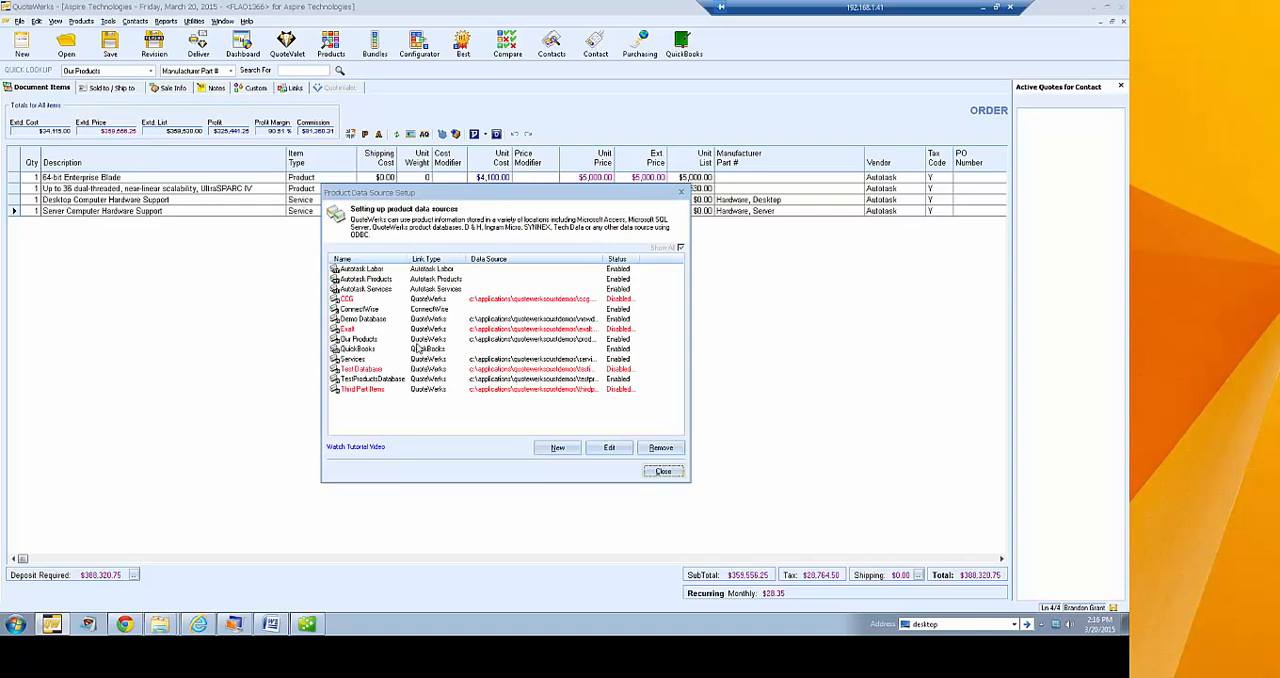
click(443, 319)
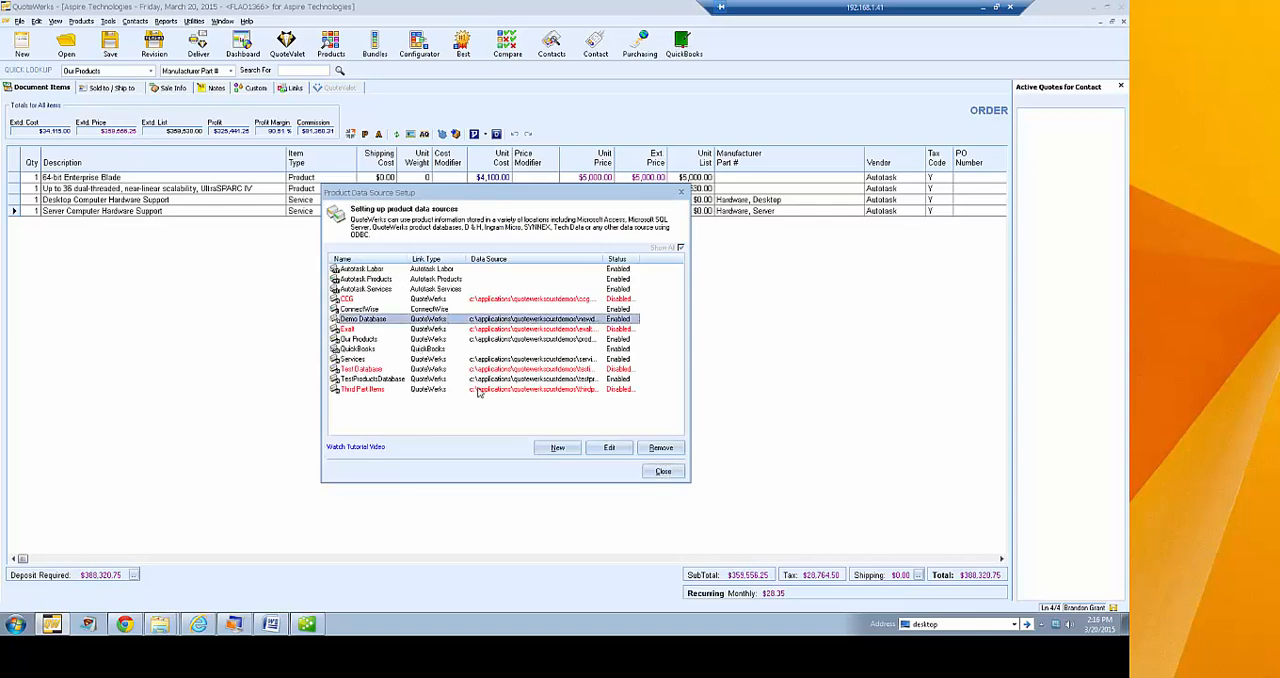
click(610, 447)
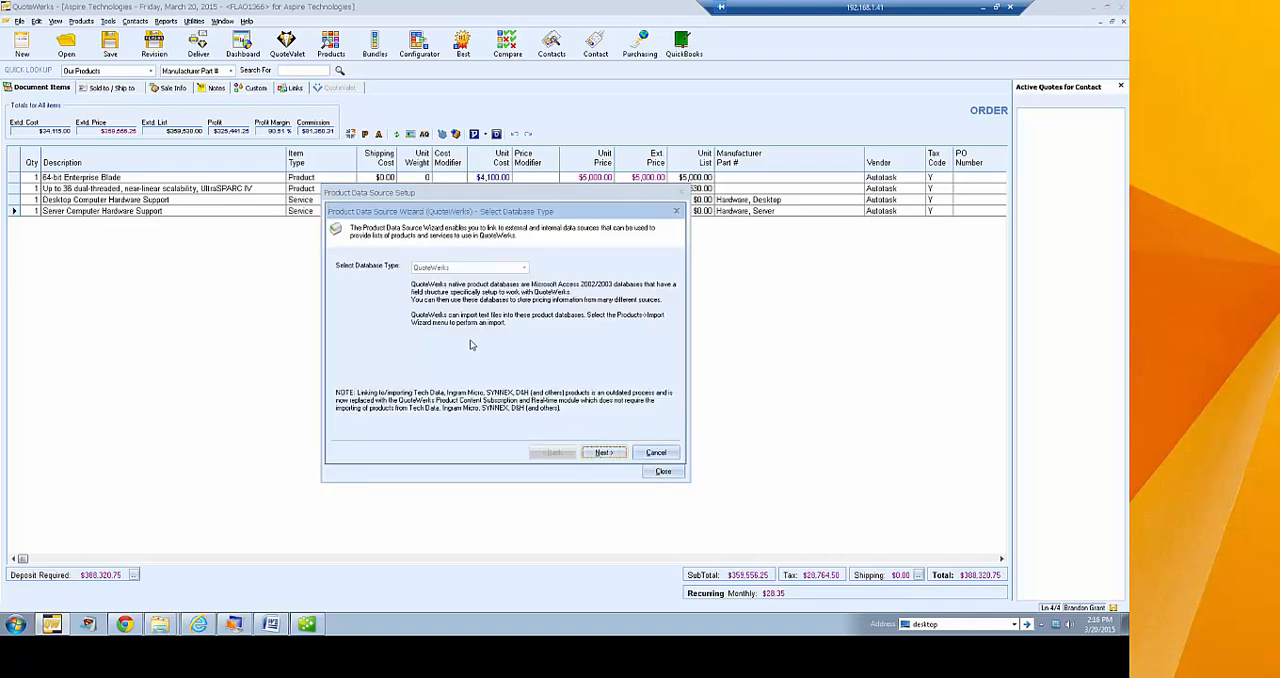
click(604, 453)
click(604, 453)
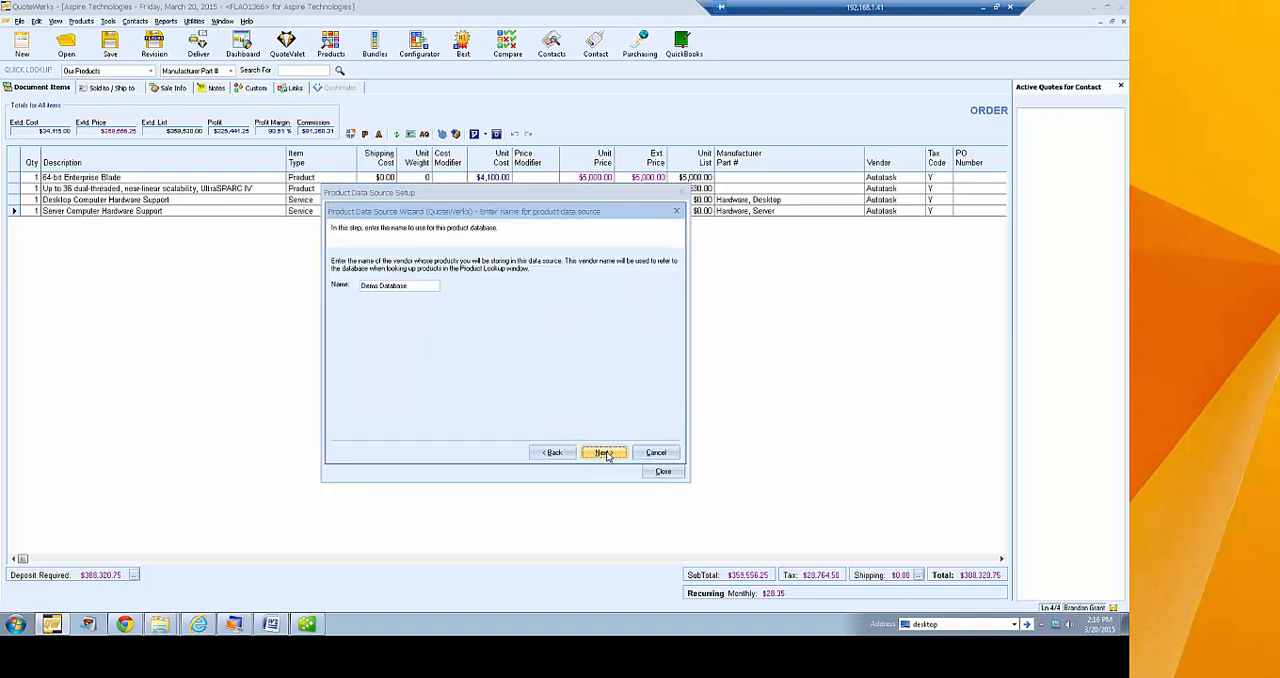
click(604, 453)
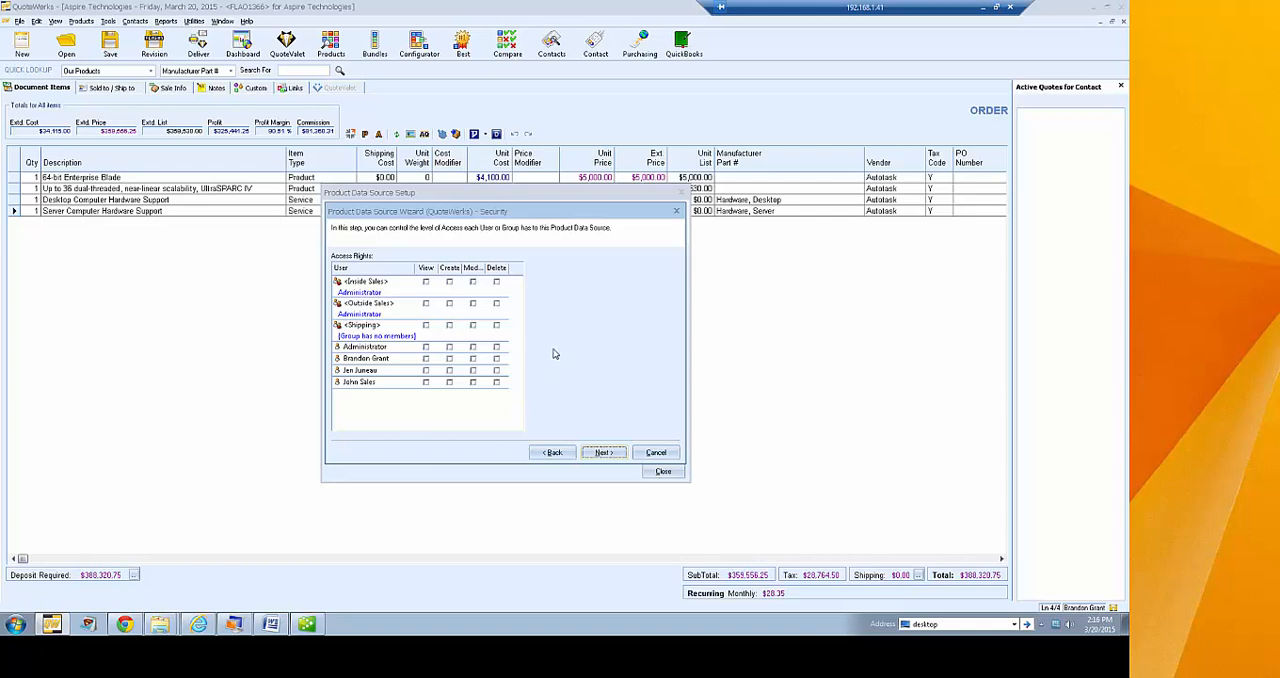
Grant View to Administrator and View, Create, Modify and Delete to the second individual user, and save the Demo Database source
click(426, 348)
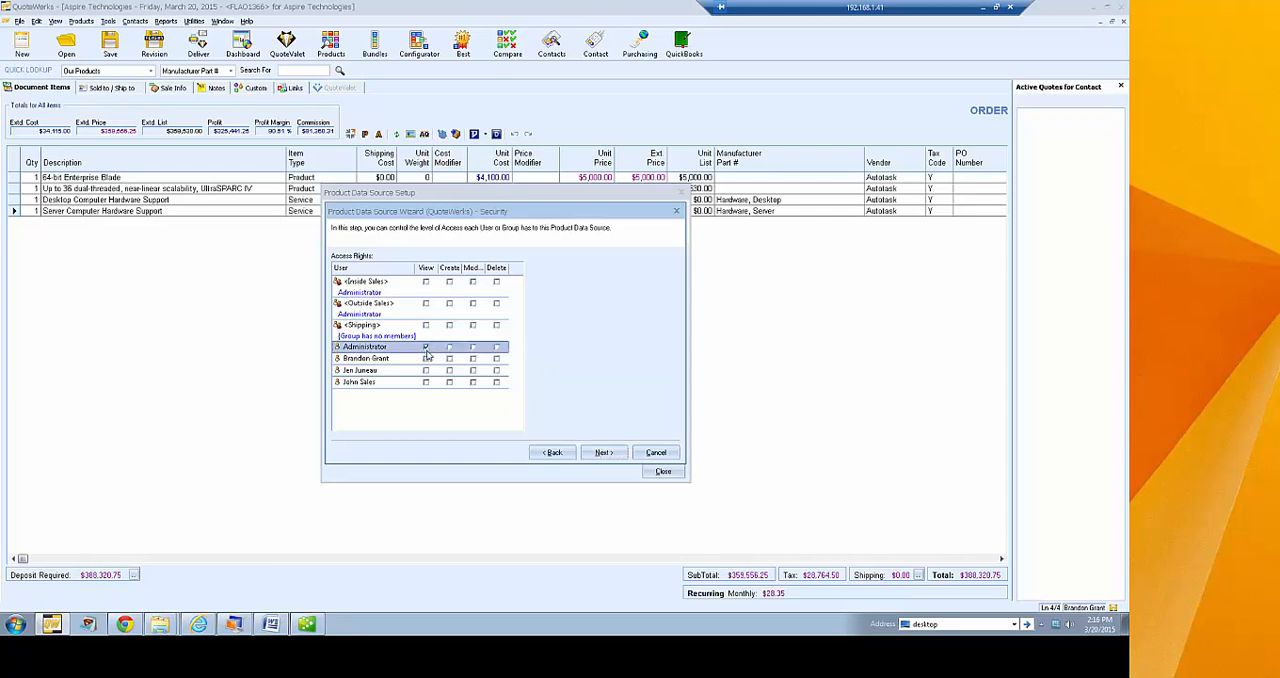
click(426, 358)
click(449, 358)
click(473, 359)
click(496, 359)
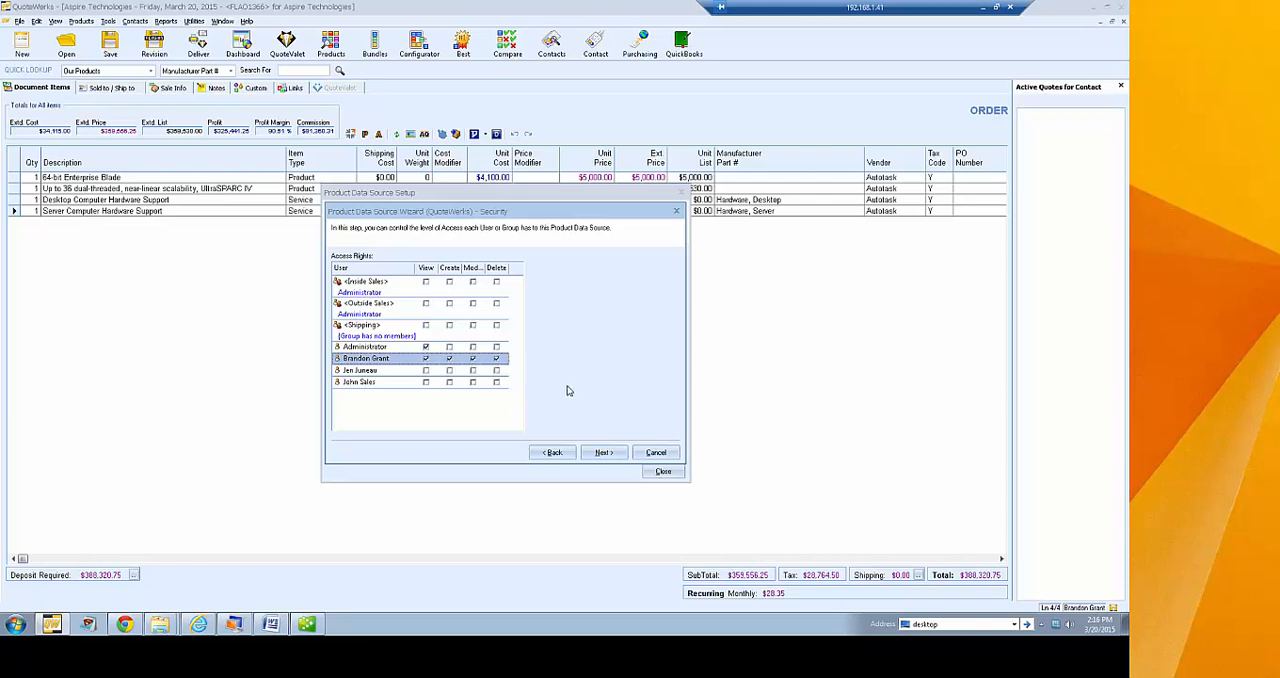
click(598, 453)
click(655, 452)
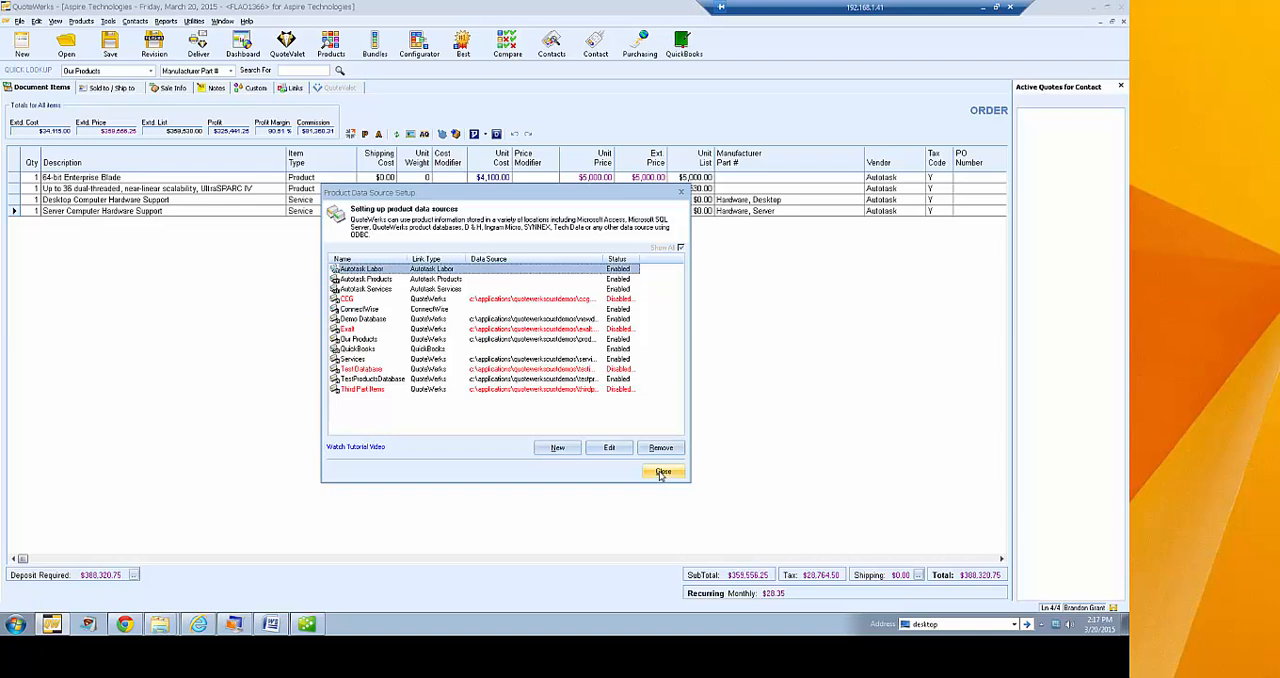
click(660, 474)
Run the new data source wizard for a new QuoteWerks native database, accepting the default access rights
click(81, 21)
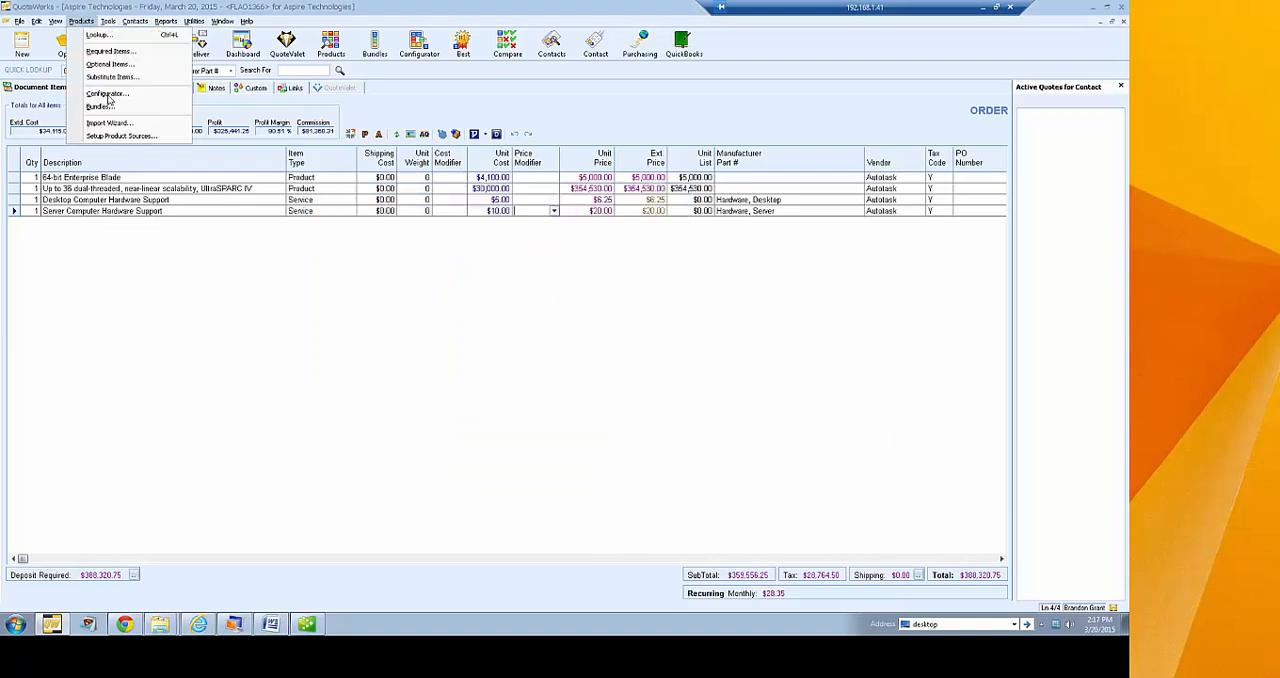
click(120, 135)
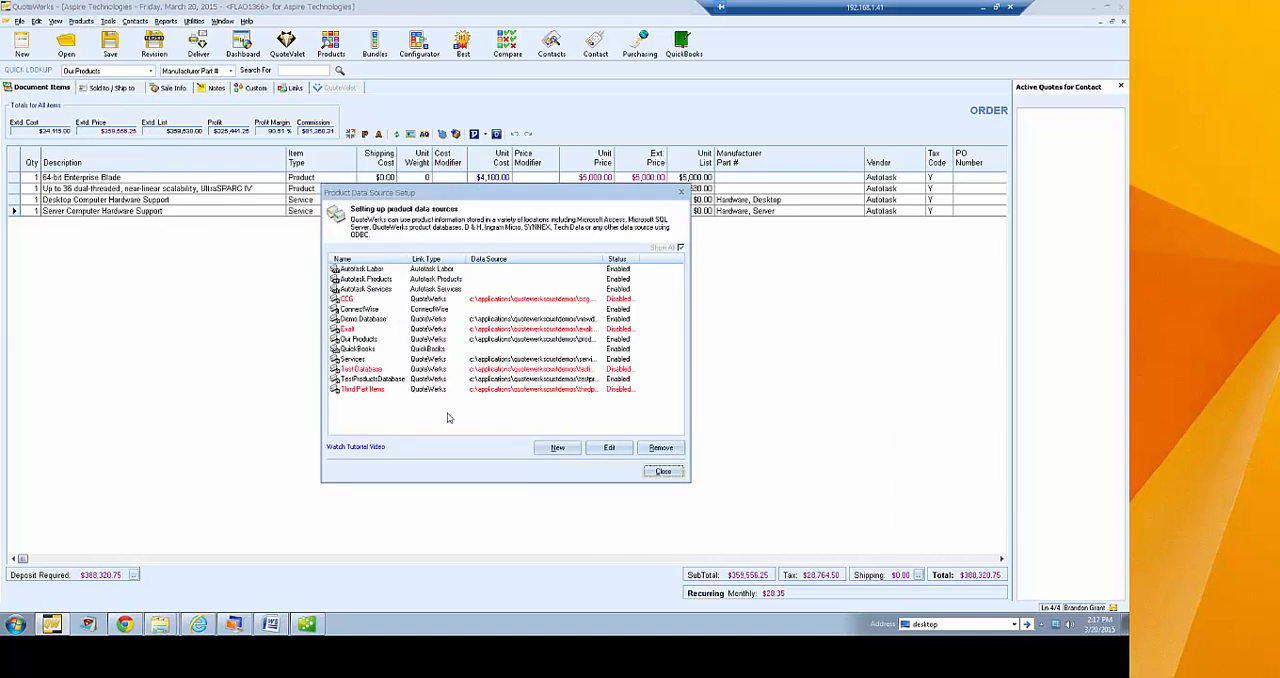
click(557, 447)
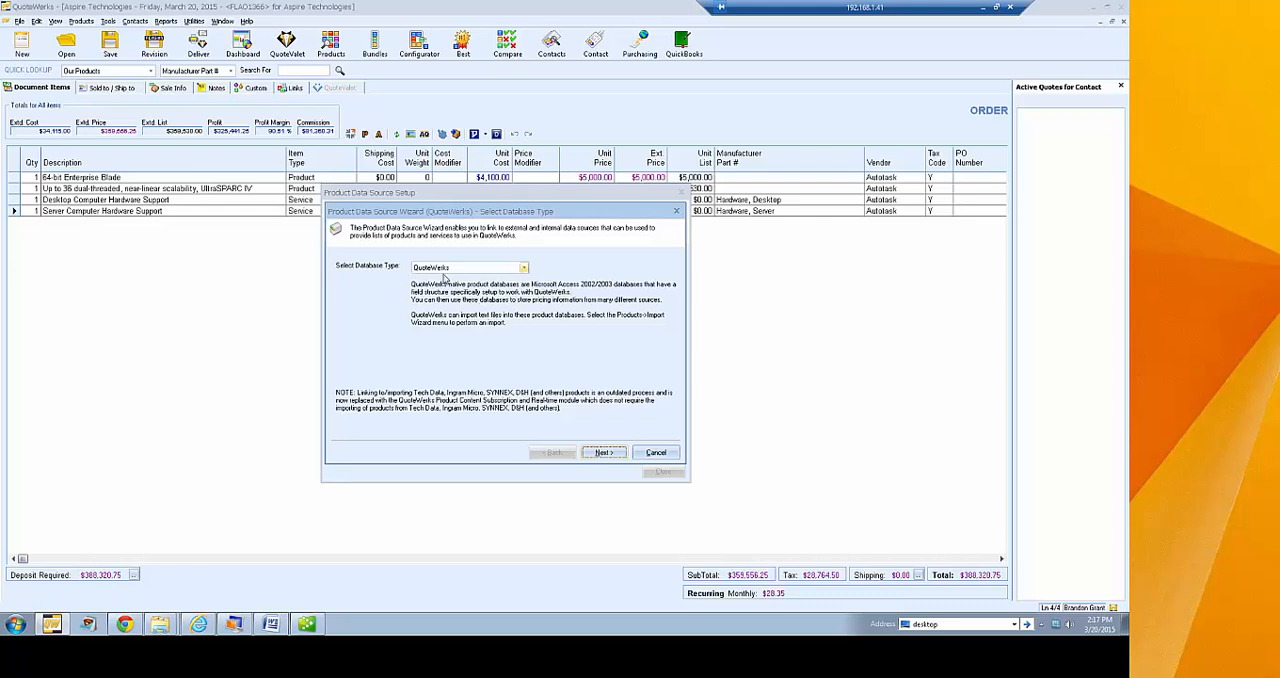
click(596, 452)
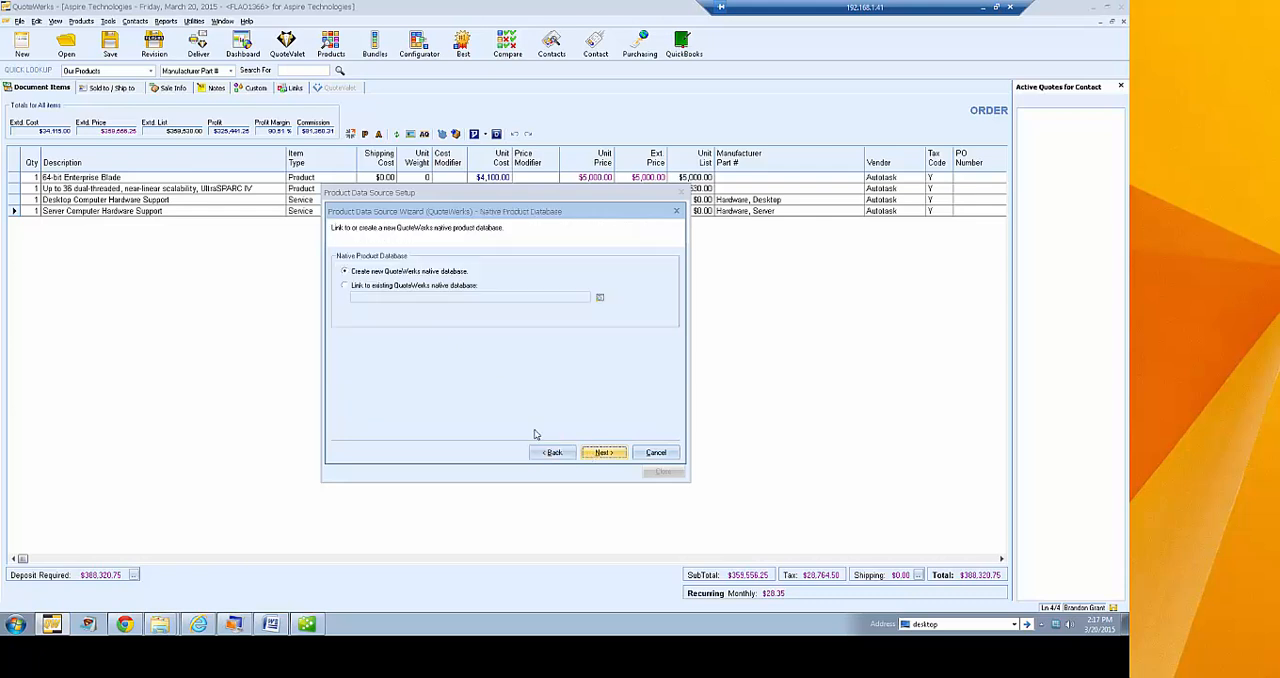
click(598, 452)
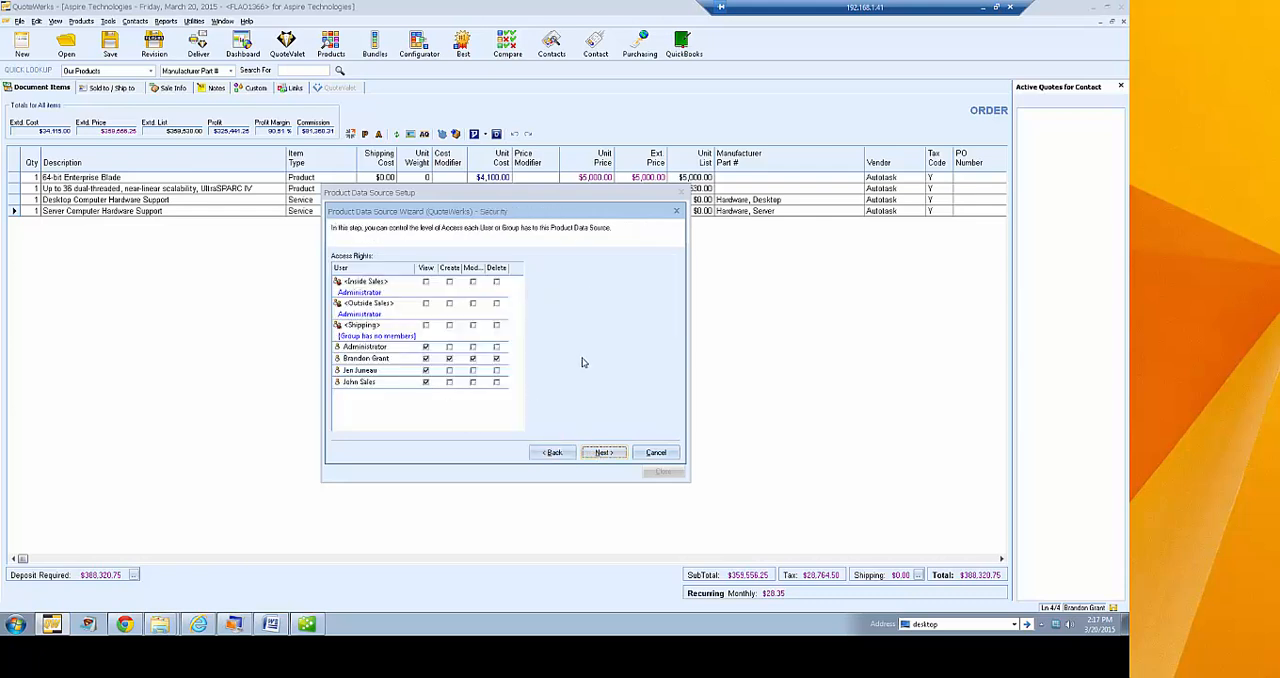
click(601, 452)
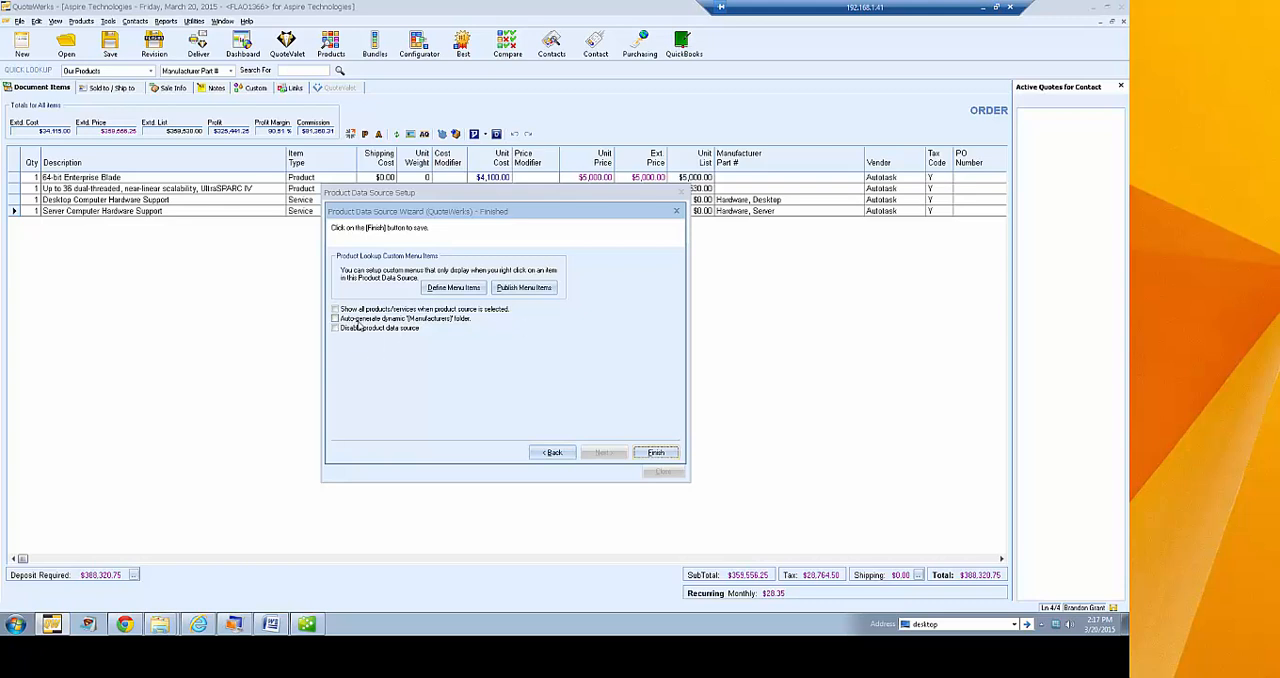
Try the Disable product data source option on the new source, go back, and abandon the wizard
click(447, 320)
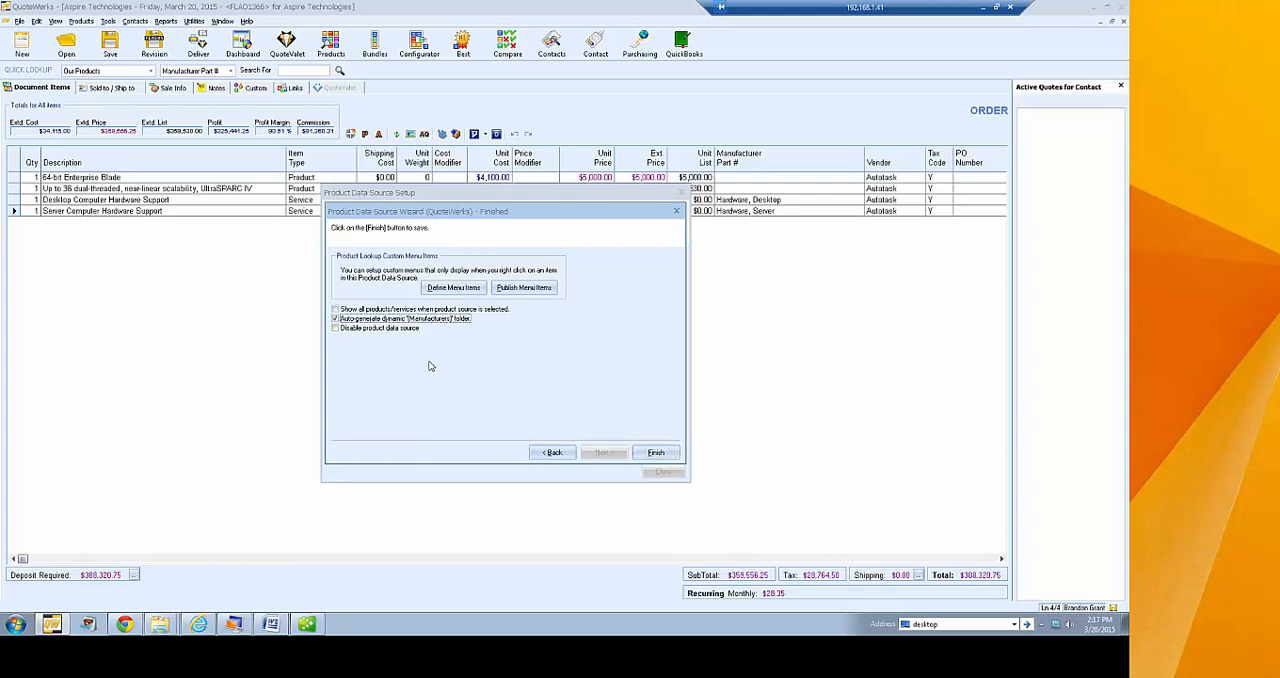
click(366, 330)
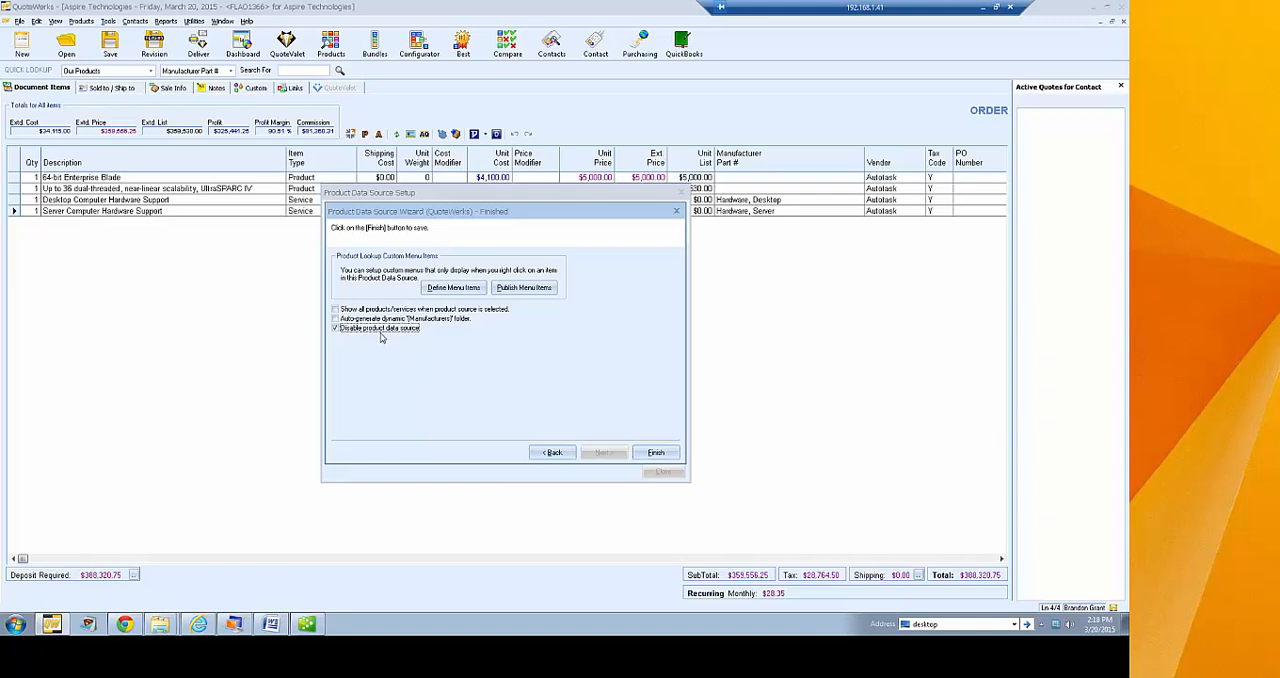
click(540, 453)
click(654, 454)
Reopen the product lookup on the Our Products source and reposition its window over the order
click(334, 50)
click(20, 86)
drag(166, 8, 280, 142)
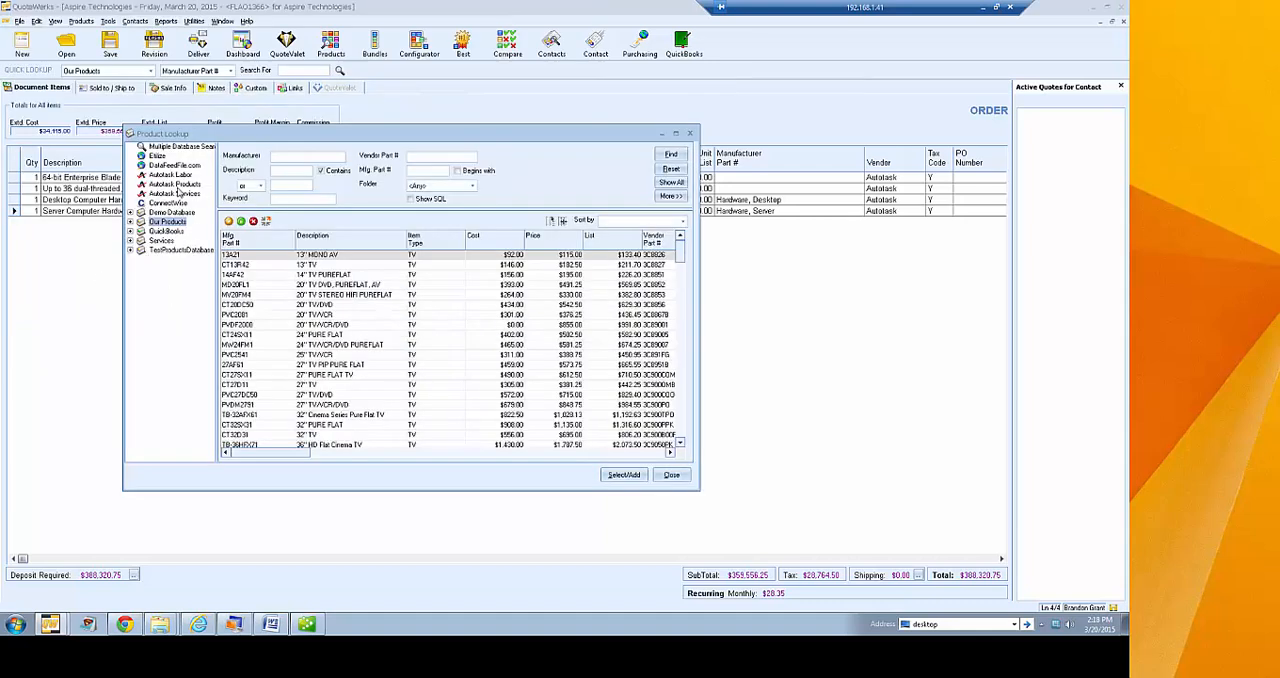
Close the product lookup and run the new product data source wizard for a new QuoteWerks native database, accepting all defaults
click(671, 475)
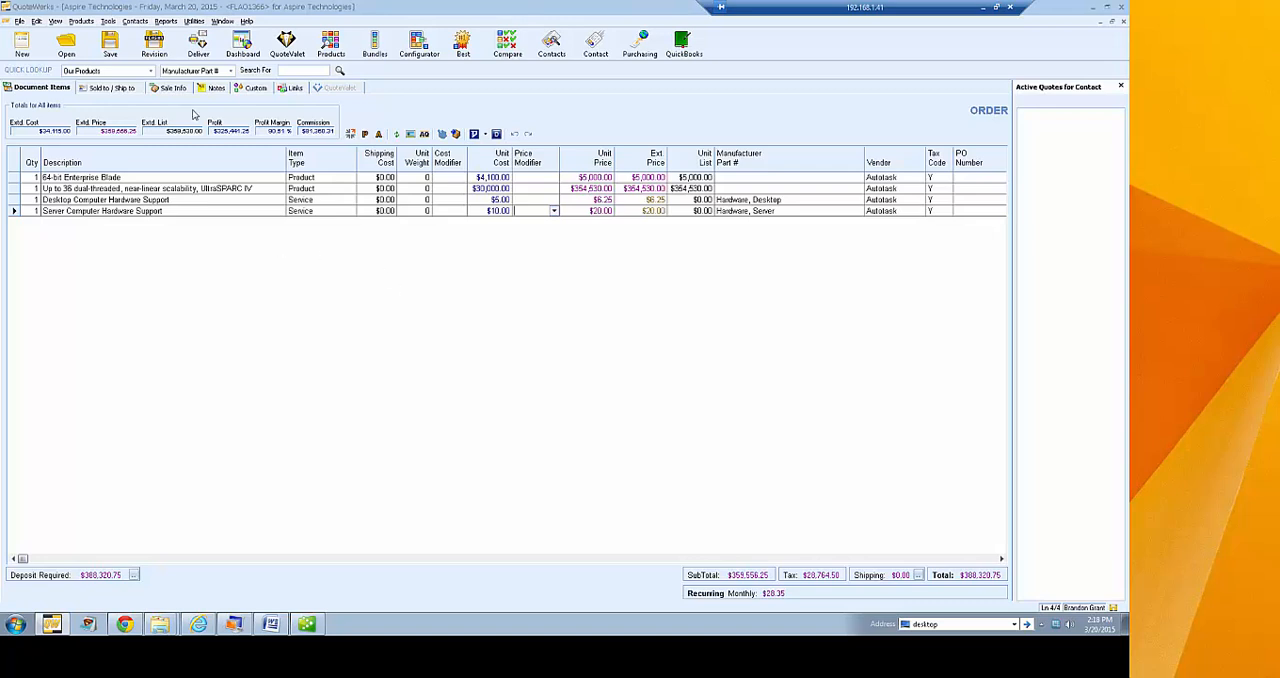
click(81, 21)
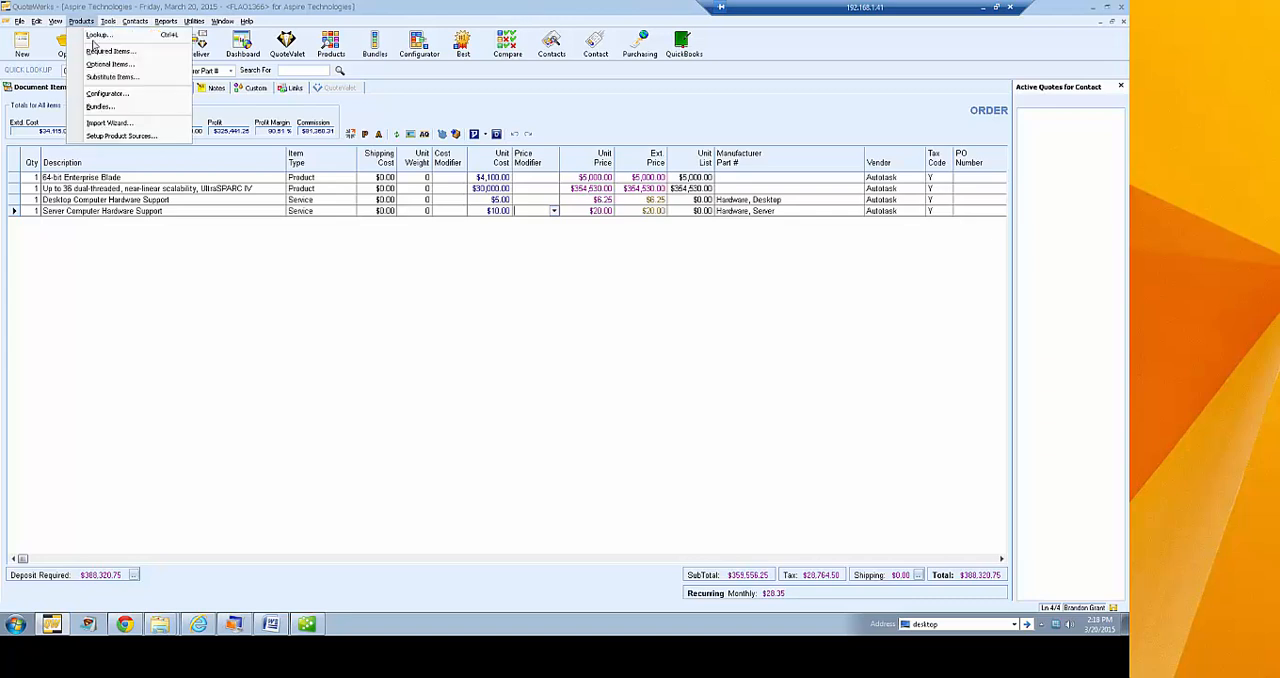
click(106, 136)
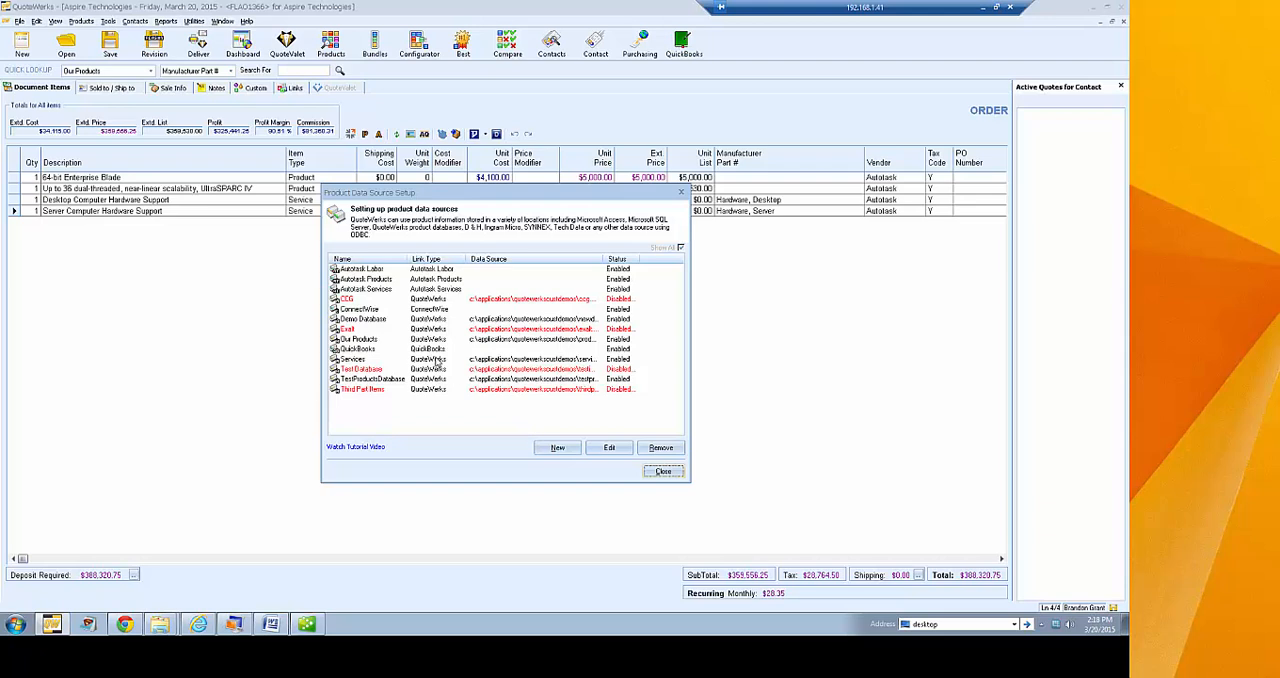
click(556, 447)
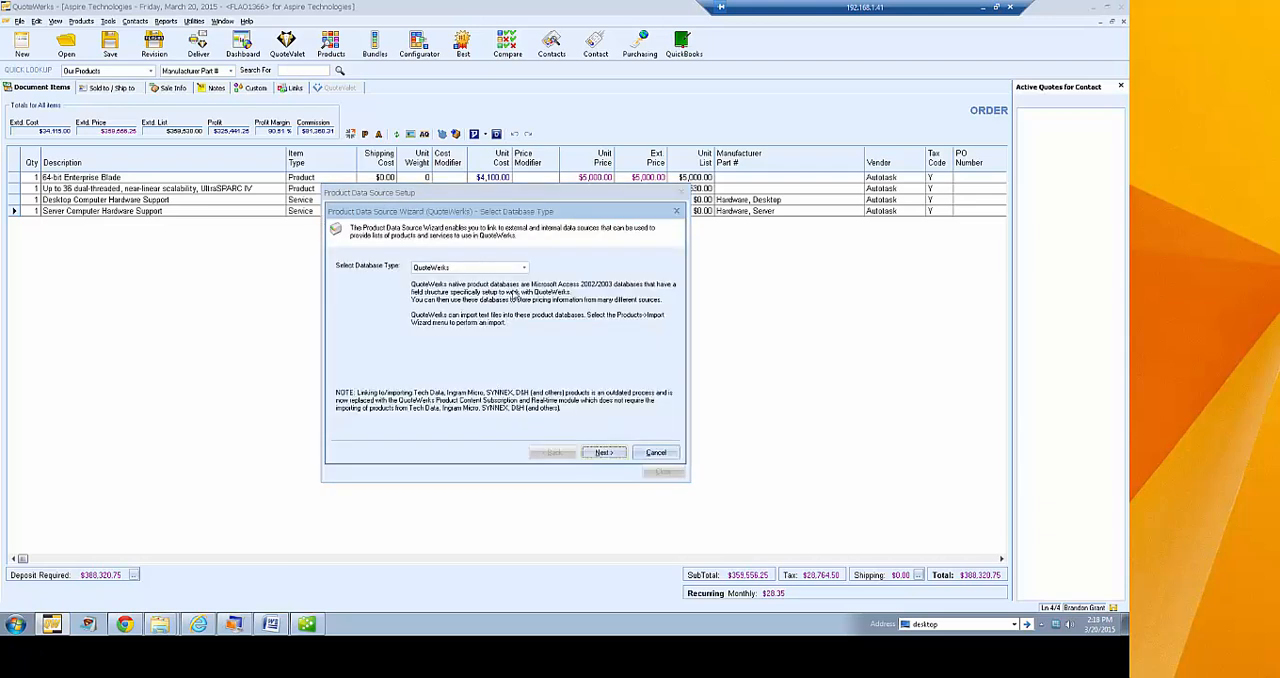
click(605, 452)
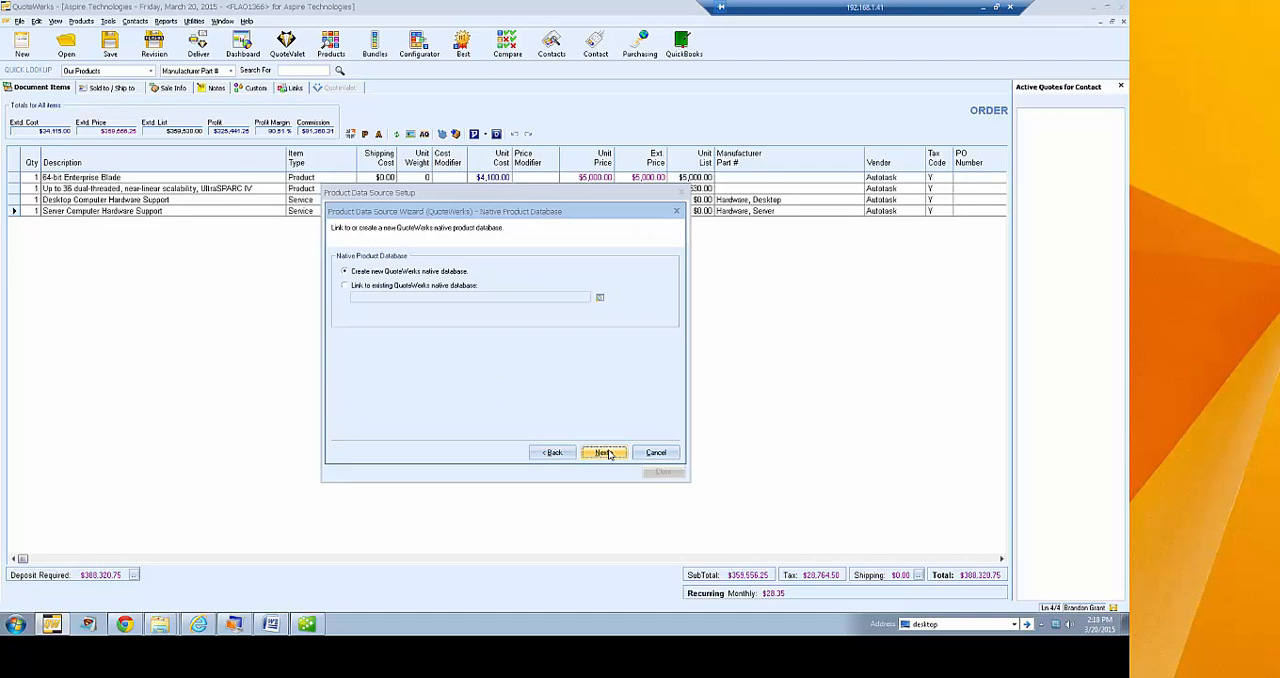
click(607, 453)
click(609, 453)
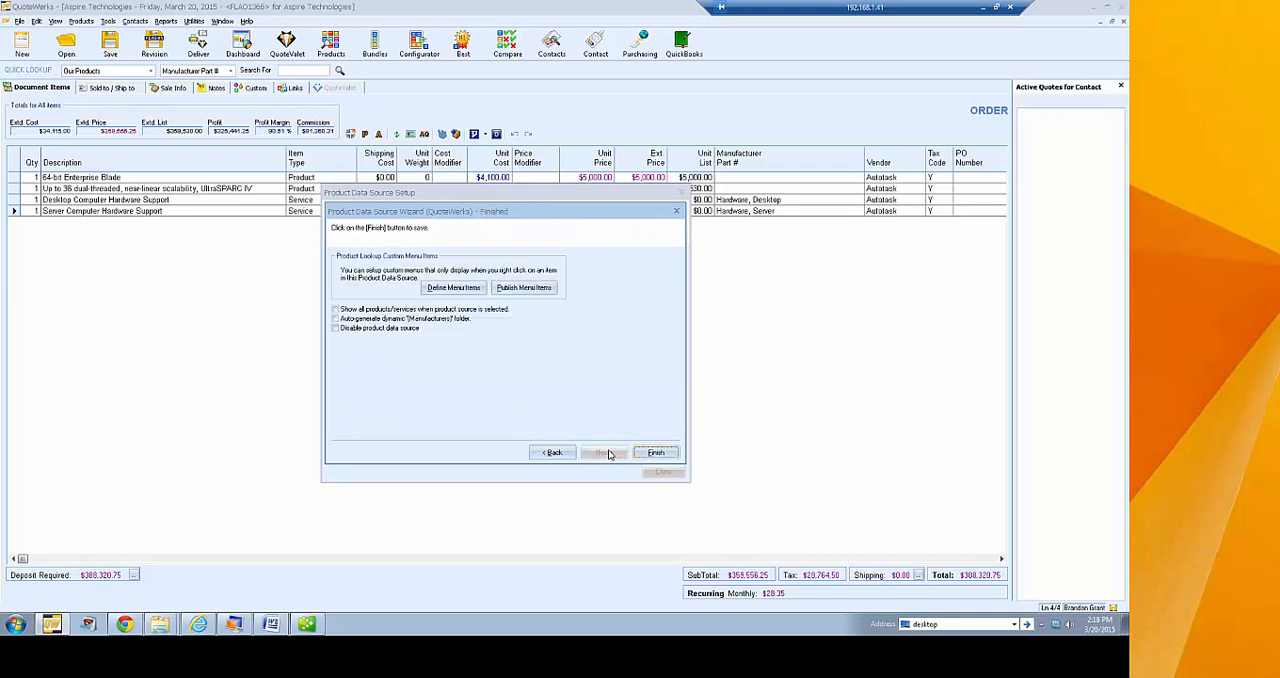
click(655, 452)
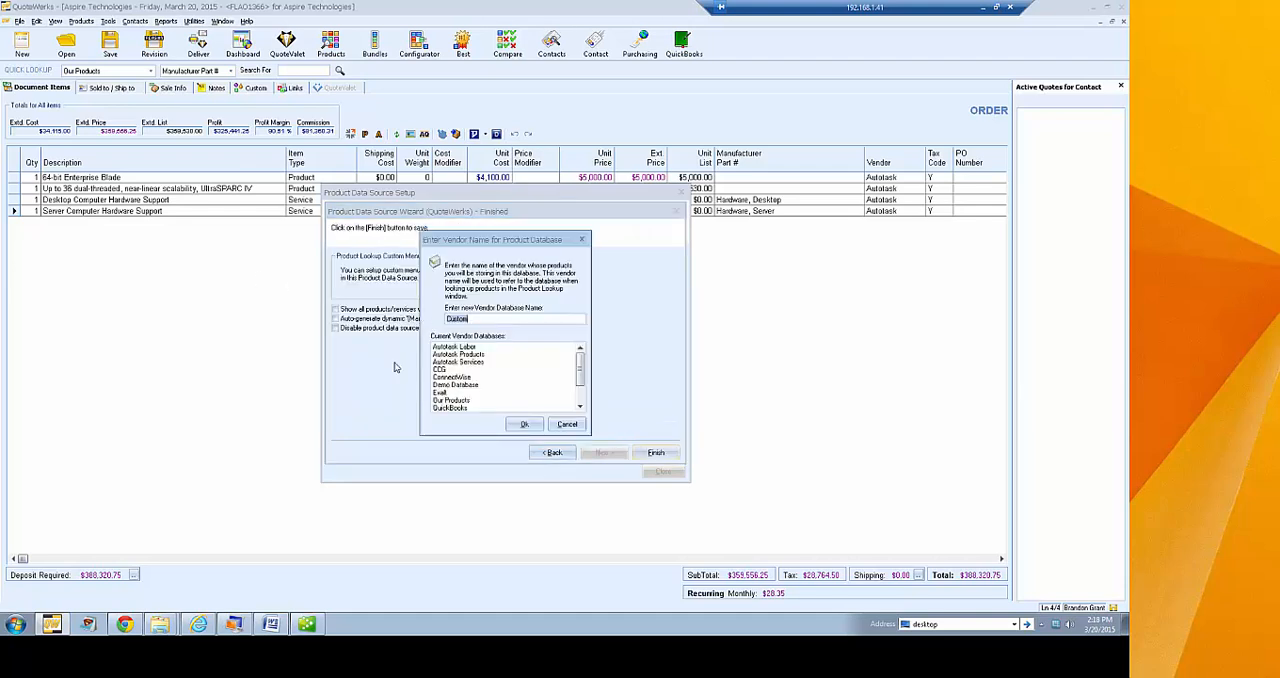
Name both the vendor database and its database file NewProdDB, save the source, and close the data source setup
text(NewProdDat)
key(BackSpace)
key(BackSpace)
key(BackSpace)
text(MB)
click(529, 428)
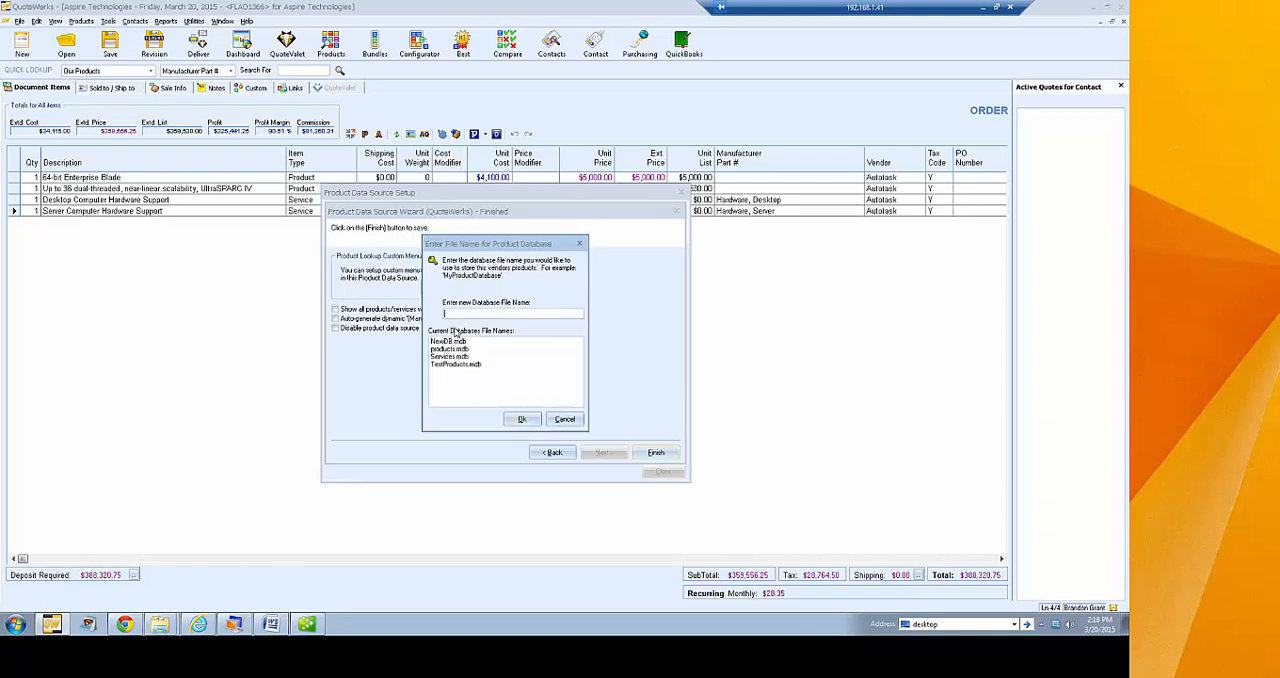
text(NewProdDB)
click(521, 419)
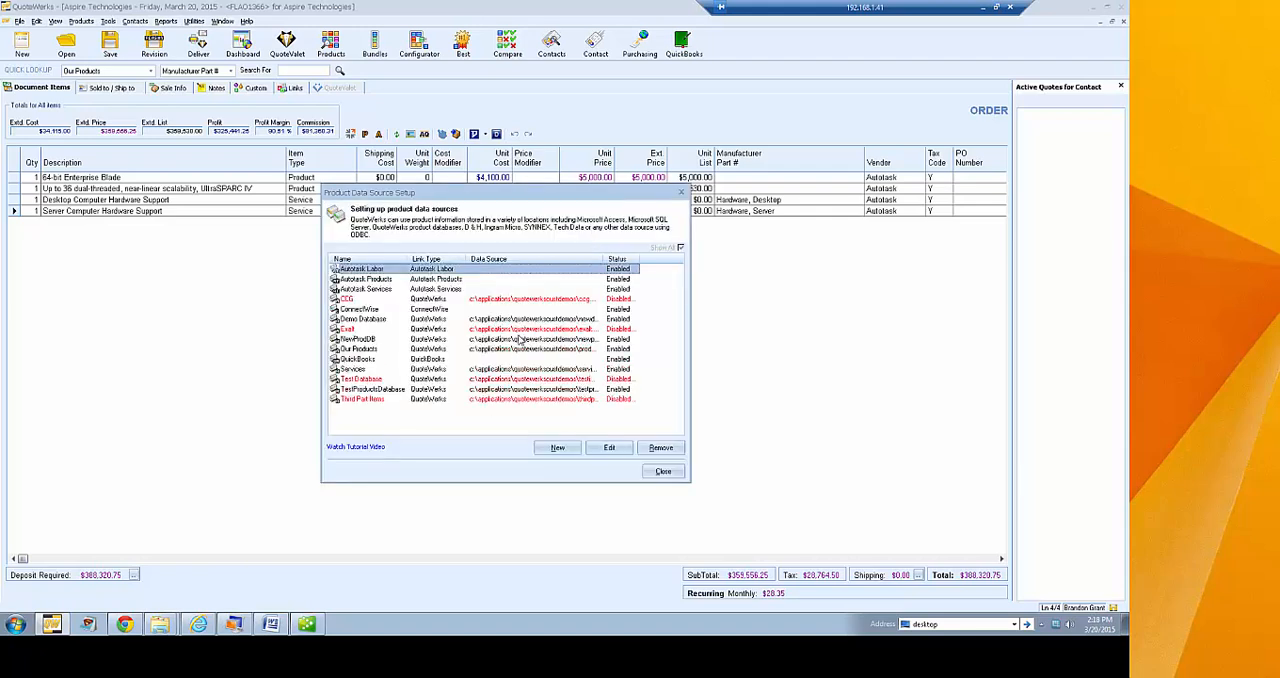
click(663, 471)
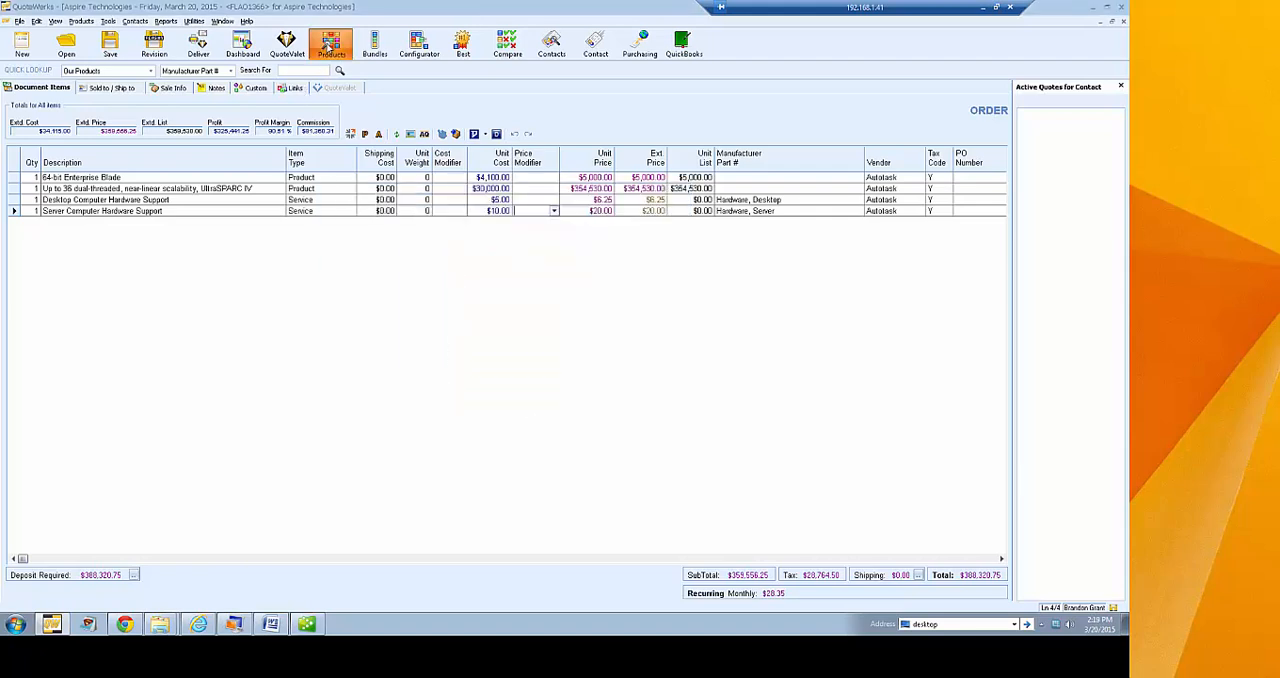
Open the product lookup on the NewProdDB source and start a new product item
click(331, 45)
drag(210, 8, 452, 119)
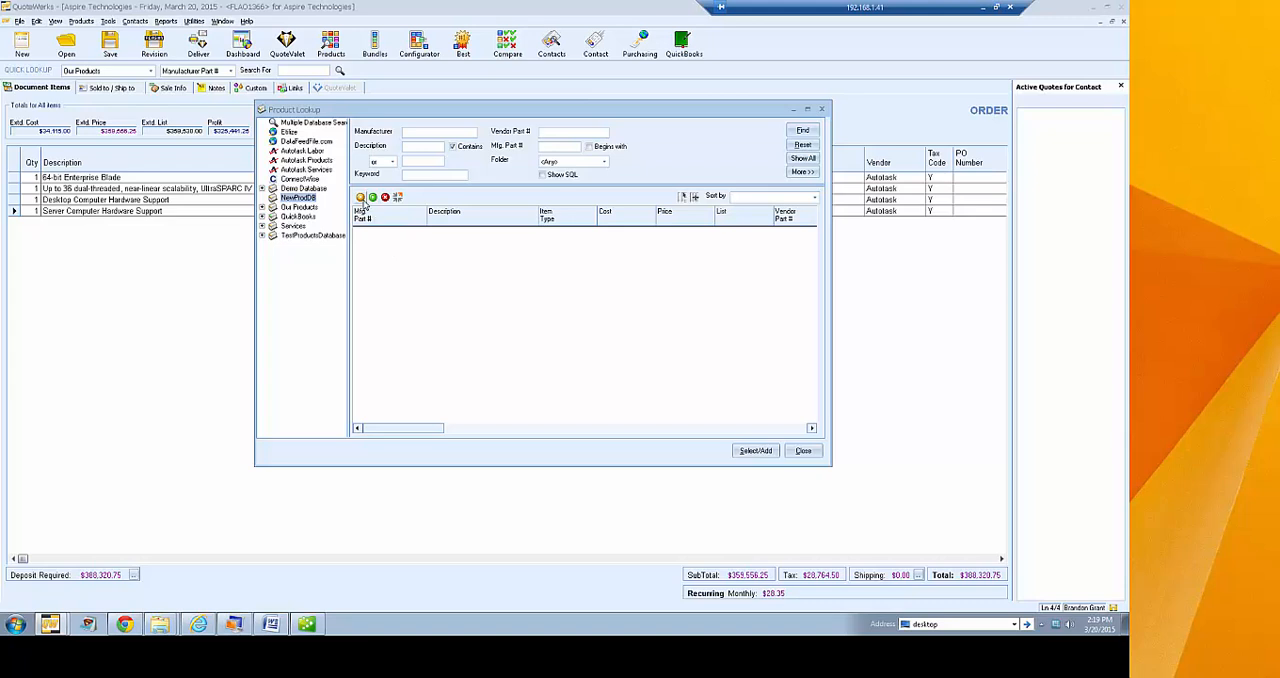
click(360, 198)
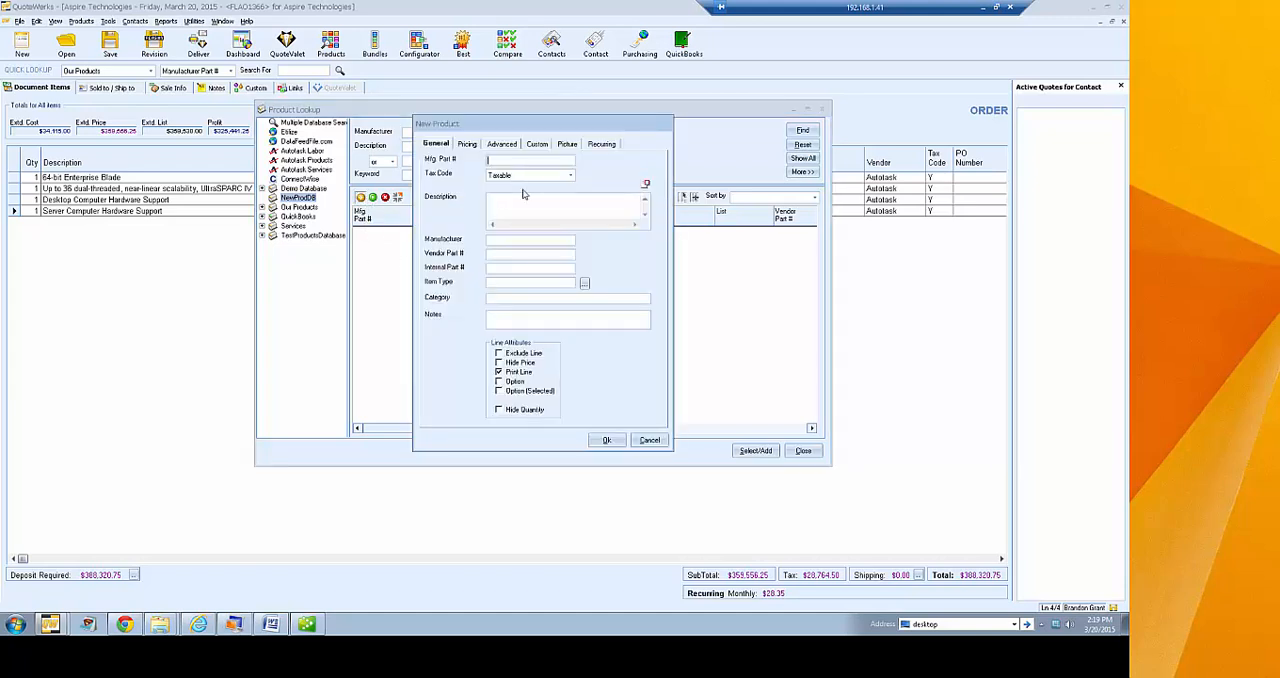
click(648, 440)
right_click(443, 258)
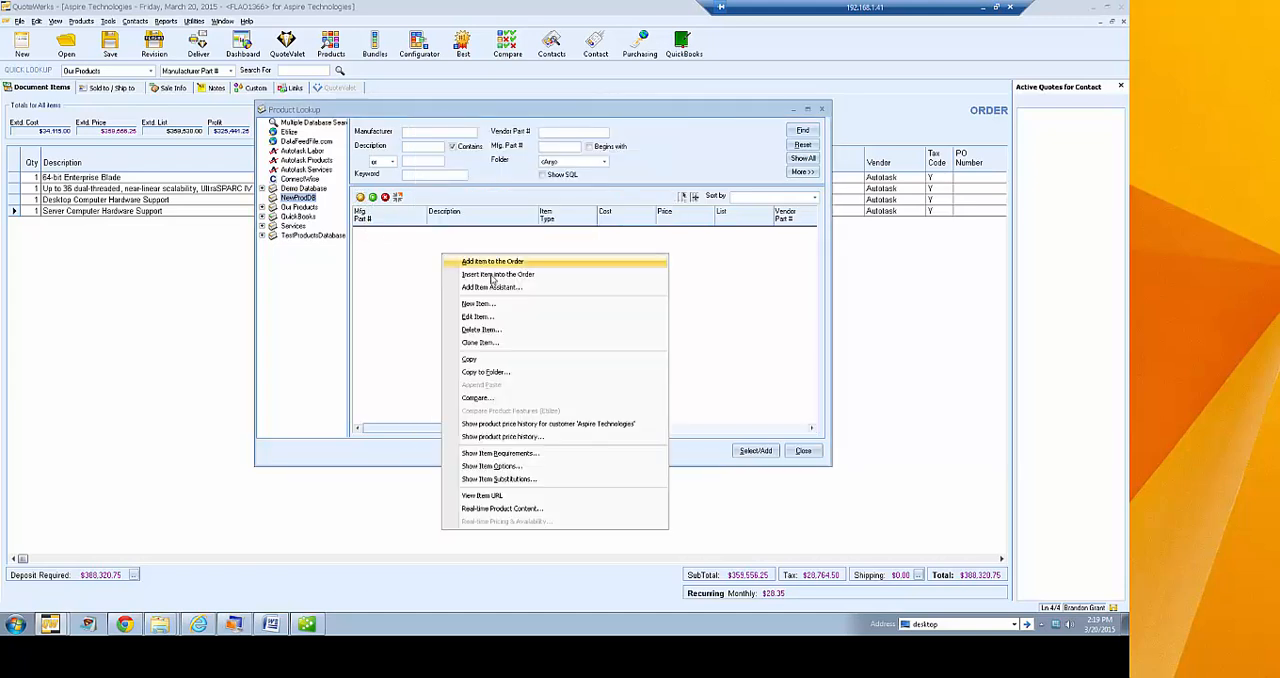
click(490, 303)
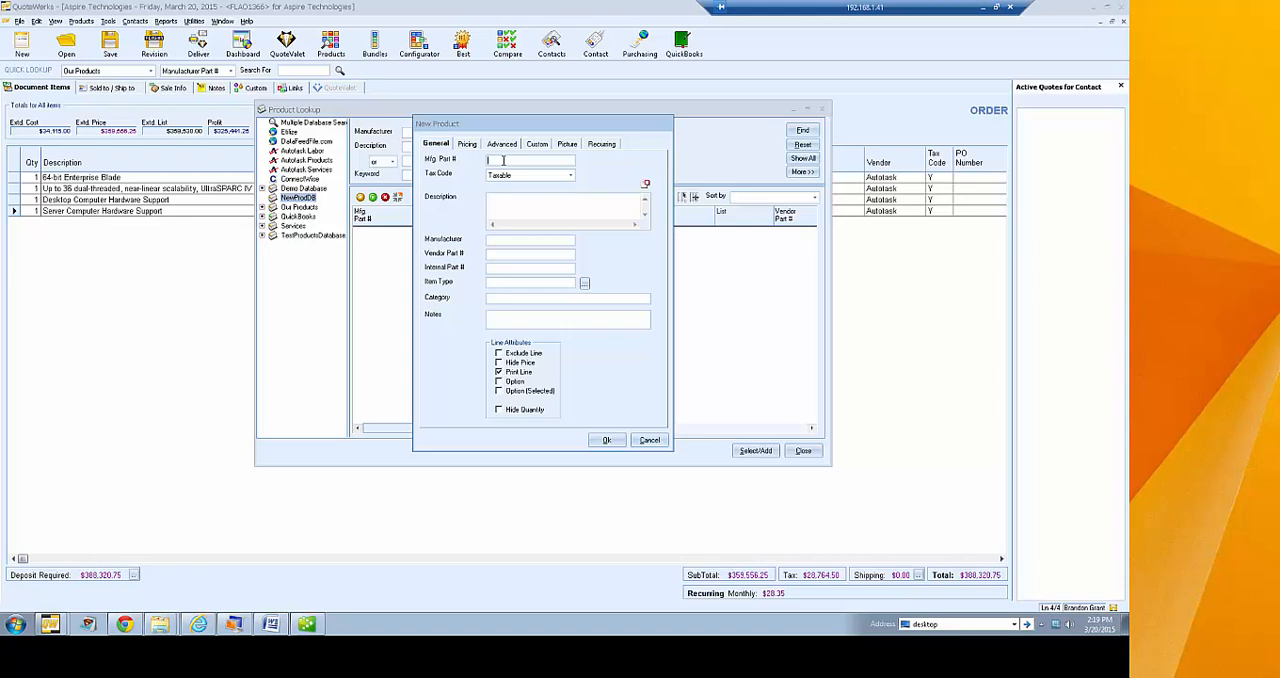
Enter manufacturer part number TESTPART and the description "New Item Part for Customer" for the new product
text(4891)
key(BackSpace)
key(BackSpace)
key(BackSpace)
key(BackSpace)
text(TEST)
text(PART)
text(New Item)
text( Par)
text(t for Customer)
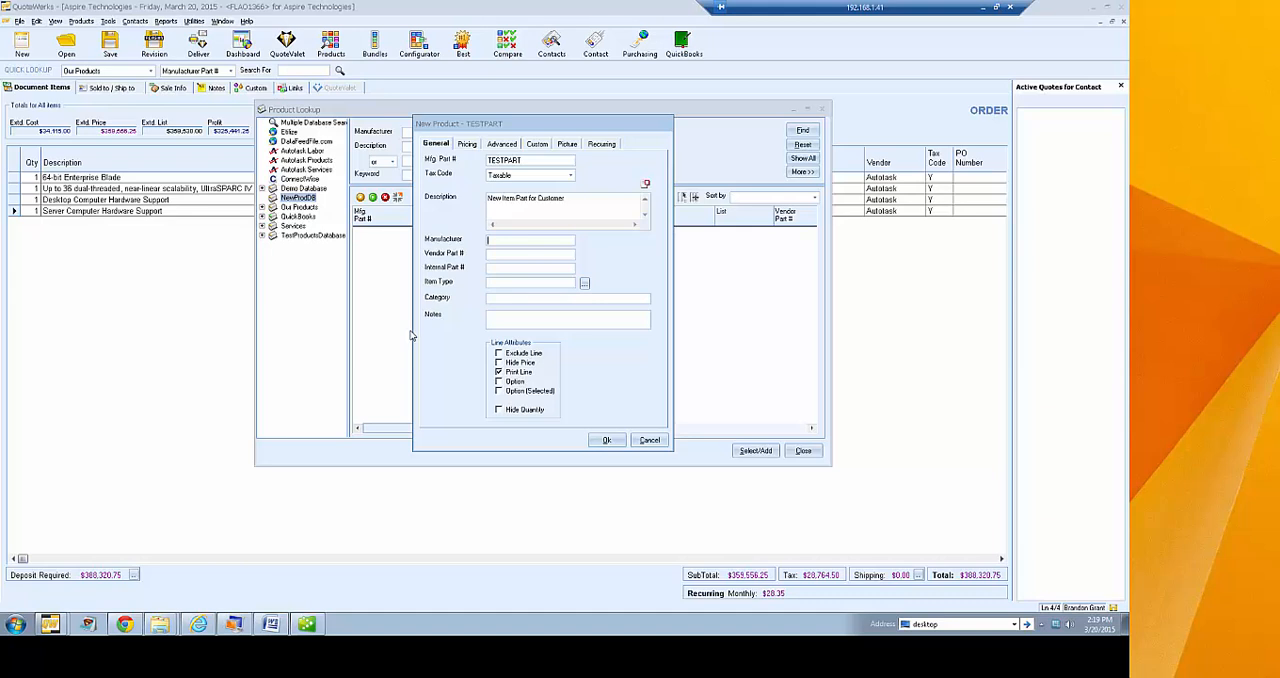
Set the new product's item type to Product
click(513, 255)
click(585, 283)
click(199, 155)
click(323, 128)
Replace the product description with Server and the manufacturer part number with Server1
drag(570, 199, 487, 198)
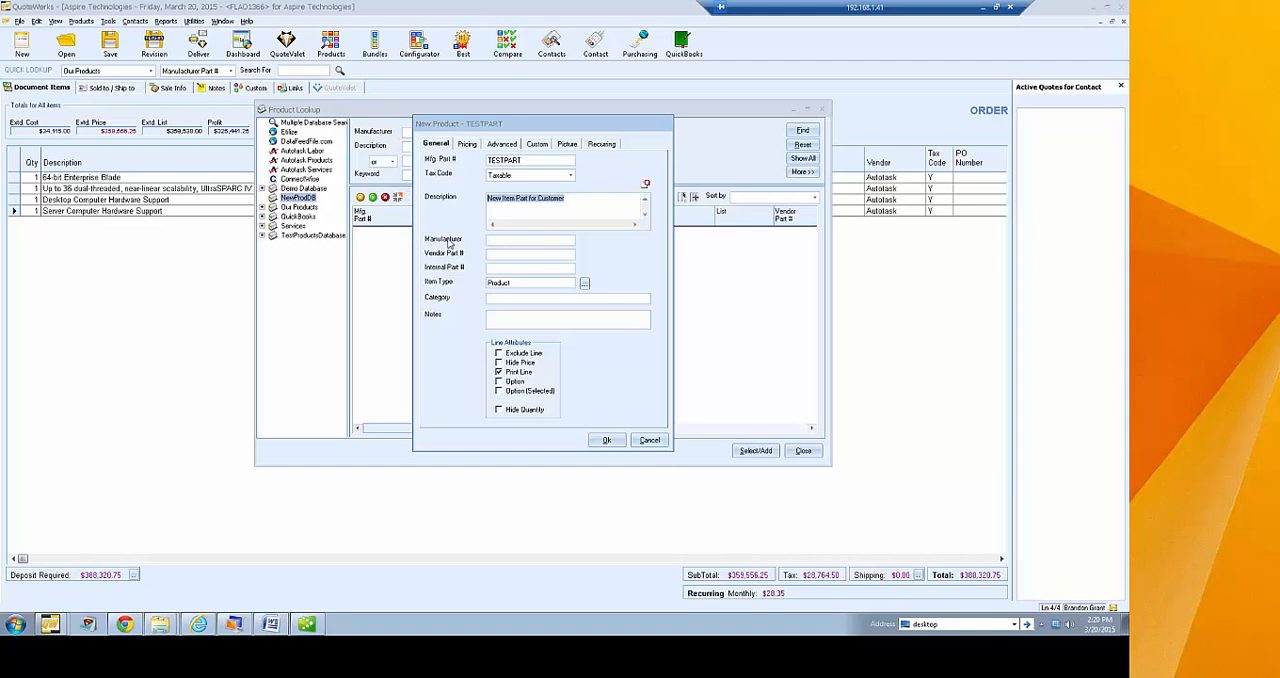
key(BackSpace)
text(Server)
click(536, 160)
text(SEer)
key(BackSpace)
key(BackSpace)
key(BackSpace)
key(BackSpace)
text(Server1)
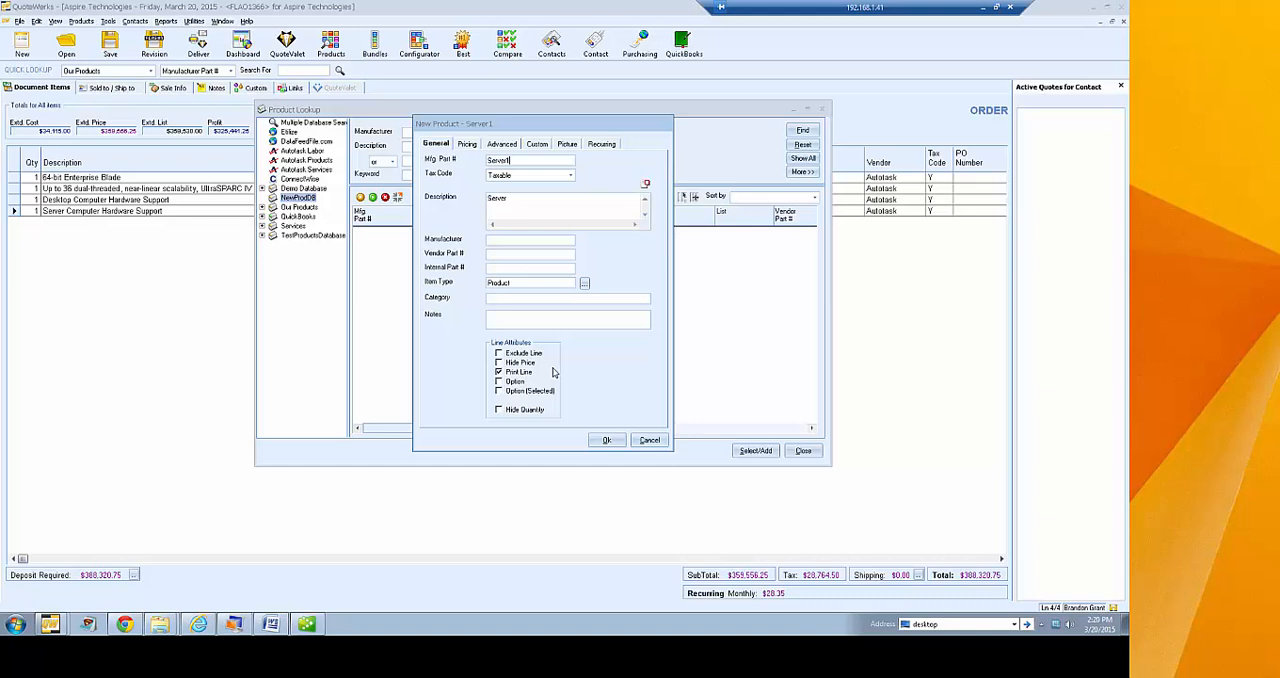
Try the Hide Price and Hide Quantity line attributes on the Server1 product
click(521, 364)
click(499, 363)
click(513, 411)
click(513, 413)
Try Based on Volume costing for Server1 with start quantities 5 and 10 and costs 35.00 and 32.00, then cancel the volume table
click(467, 146)
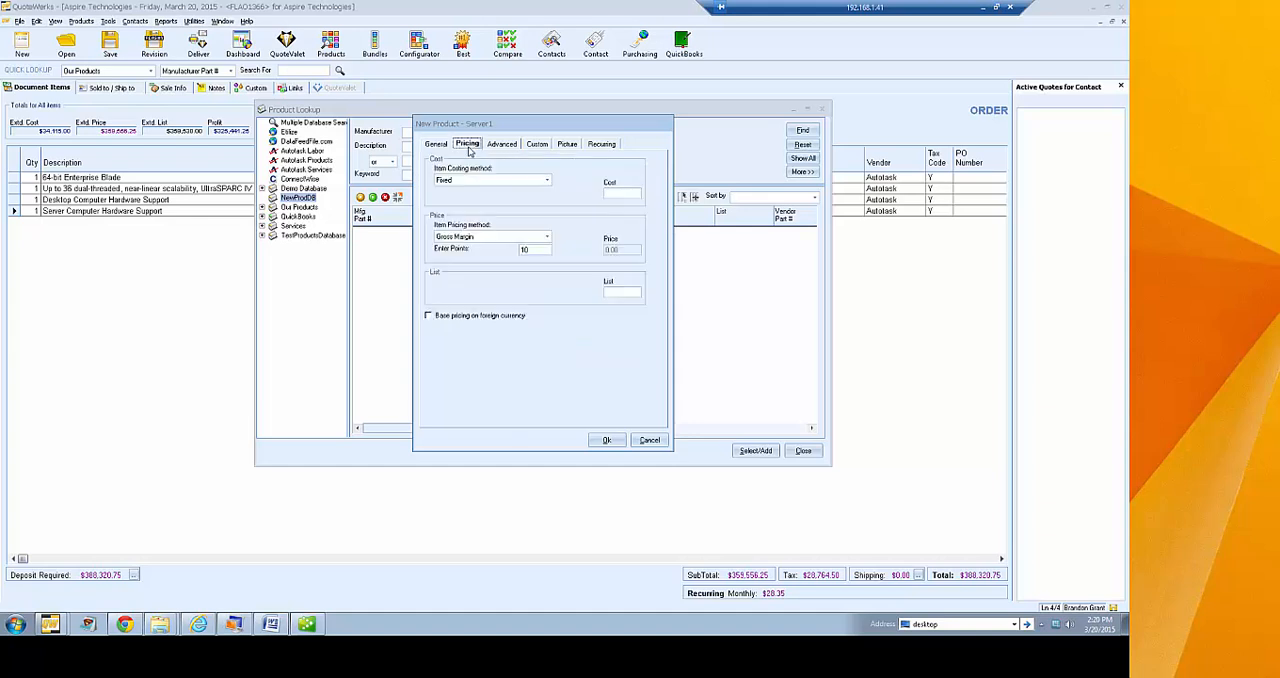
click(547, 182)
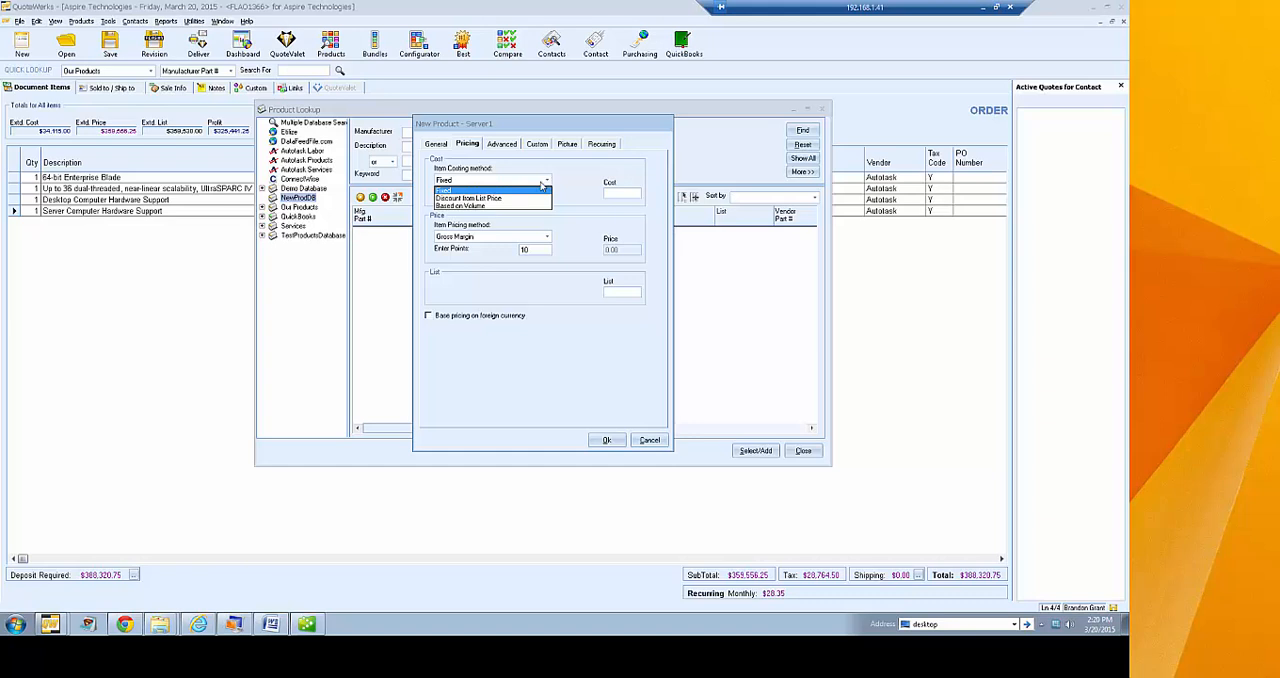
click(477, 206)
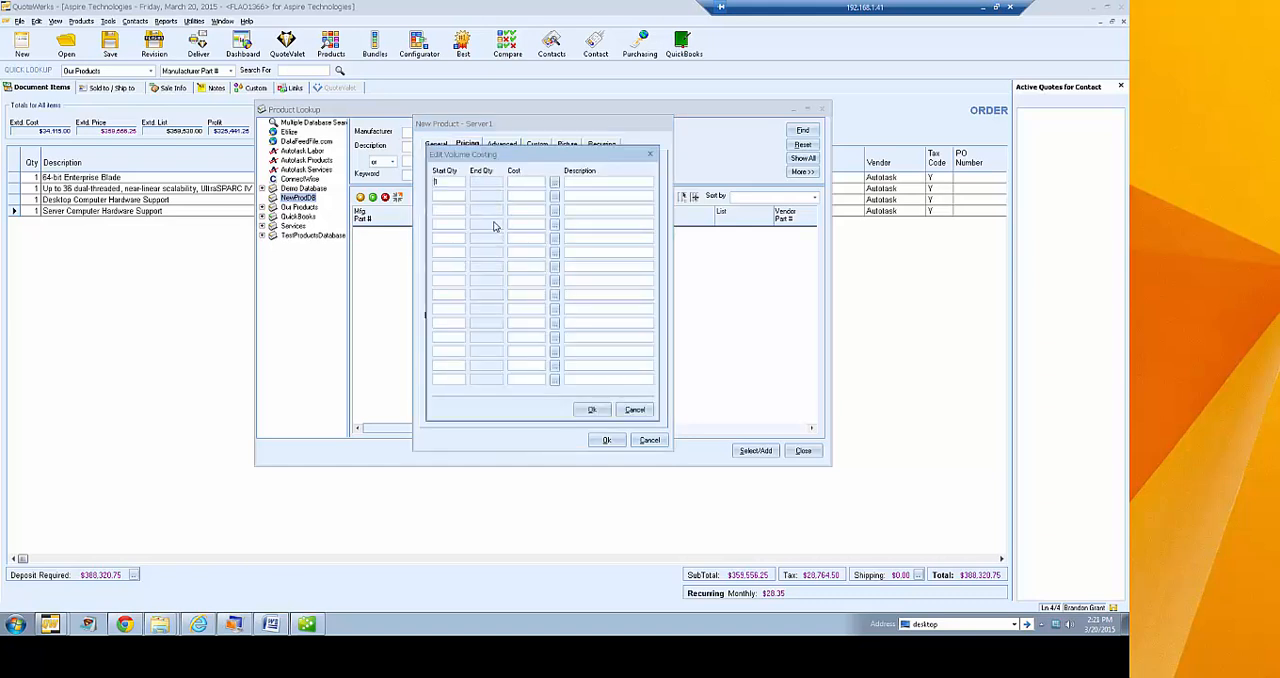
click(445, 194)
text(5)
text(35.00)
click(512, 197)
text(10)
click(528, 197)
text(32.00)
click(446, 226)
click(634, 409)
Set the item costing method to Fixed with a cost of 150.00
click(545, 181)
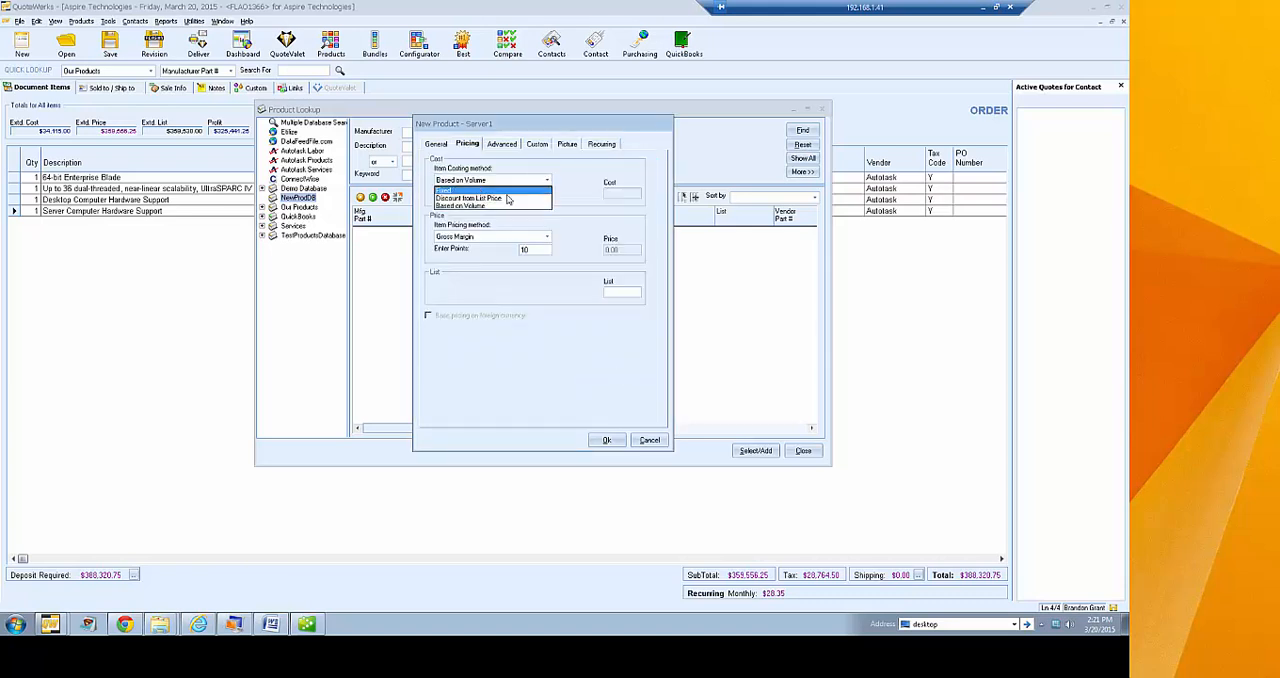
click(466, 195)
click(614, 196)
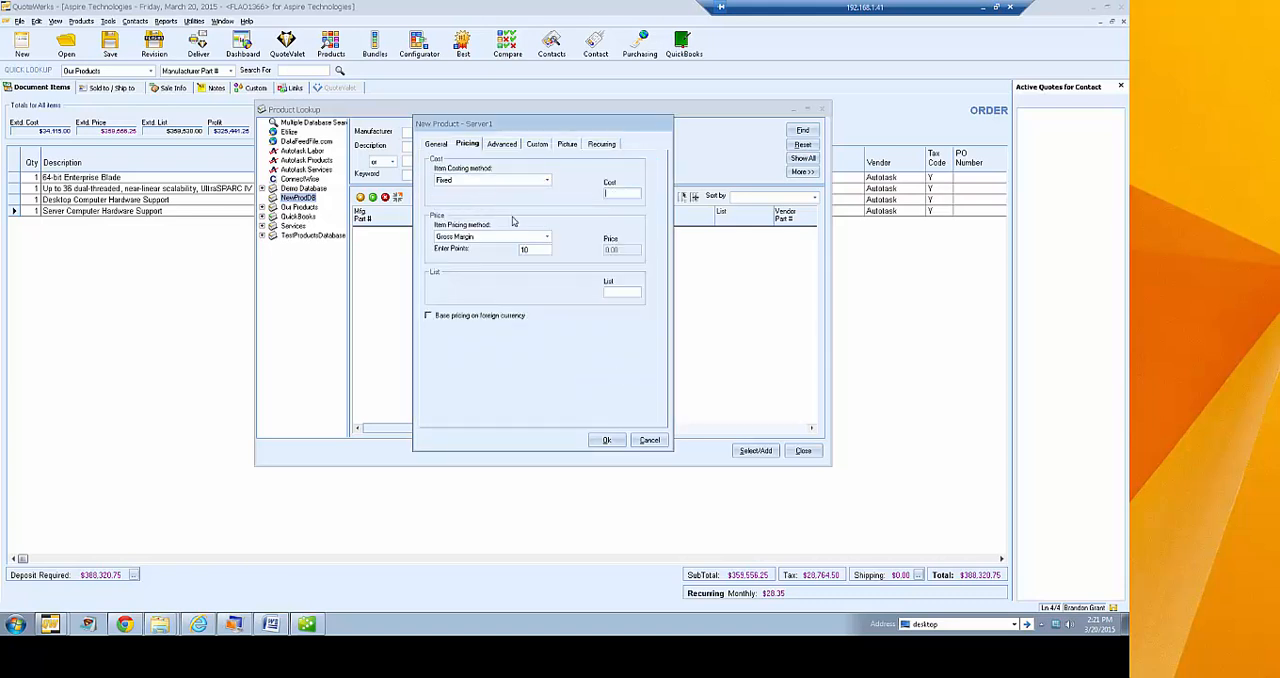
text(150.00)
Try the Fixed item pricing method with a price of 200.0
click(546, 237)
mouse_move(547, 271)
mouse_down()
mouse_move(547, 252)
mouse_move(547, 291)
mouse_move(549, 250)
mouse_up()
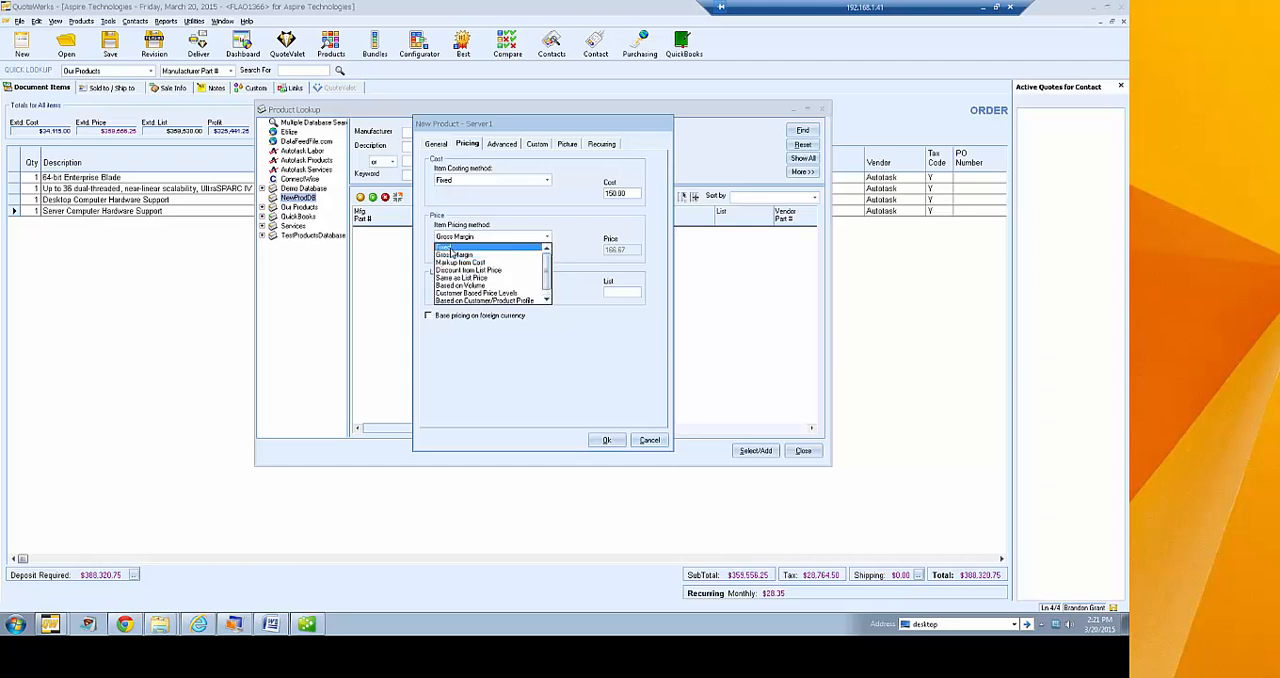
click(450, 250)
text(200.0)
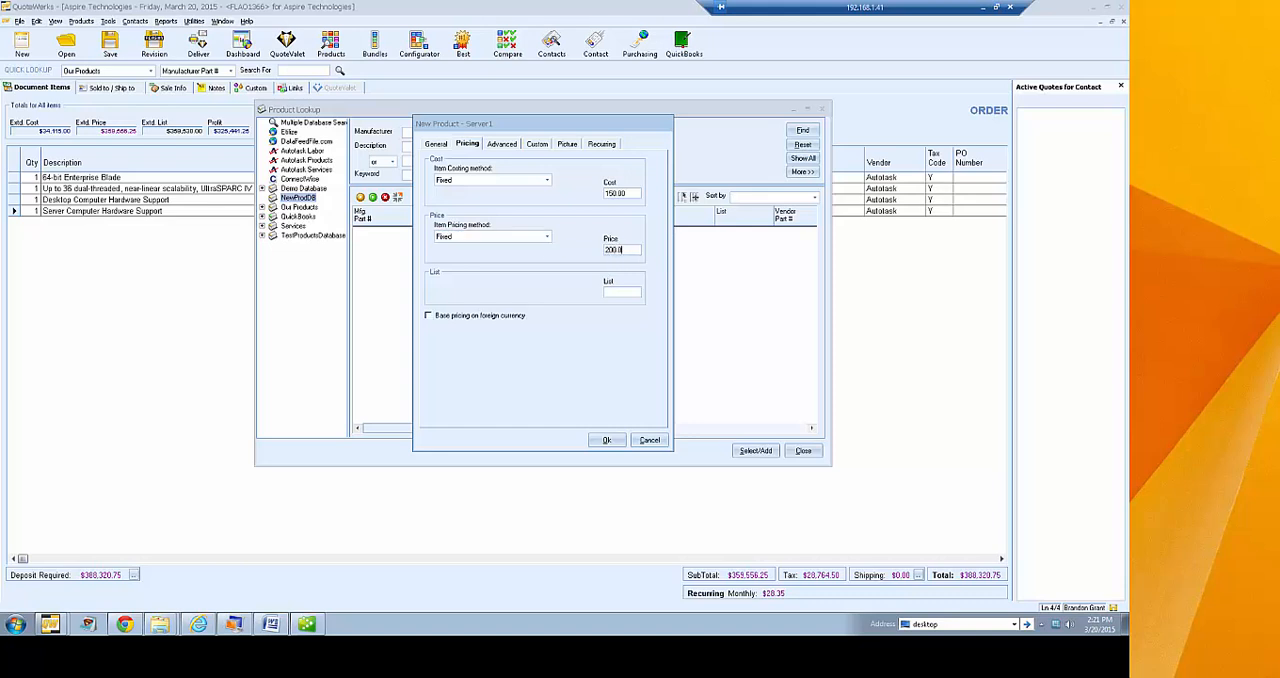
Try Gross Margin pricing with 10 points, followed by Markup from Cost pricing with 15 percent
click(546, 237)
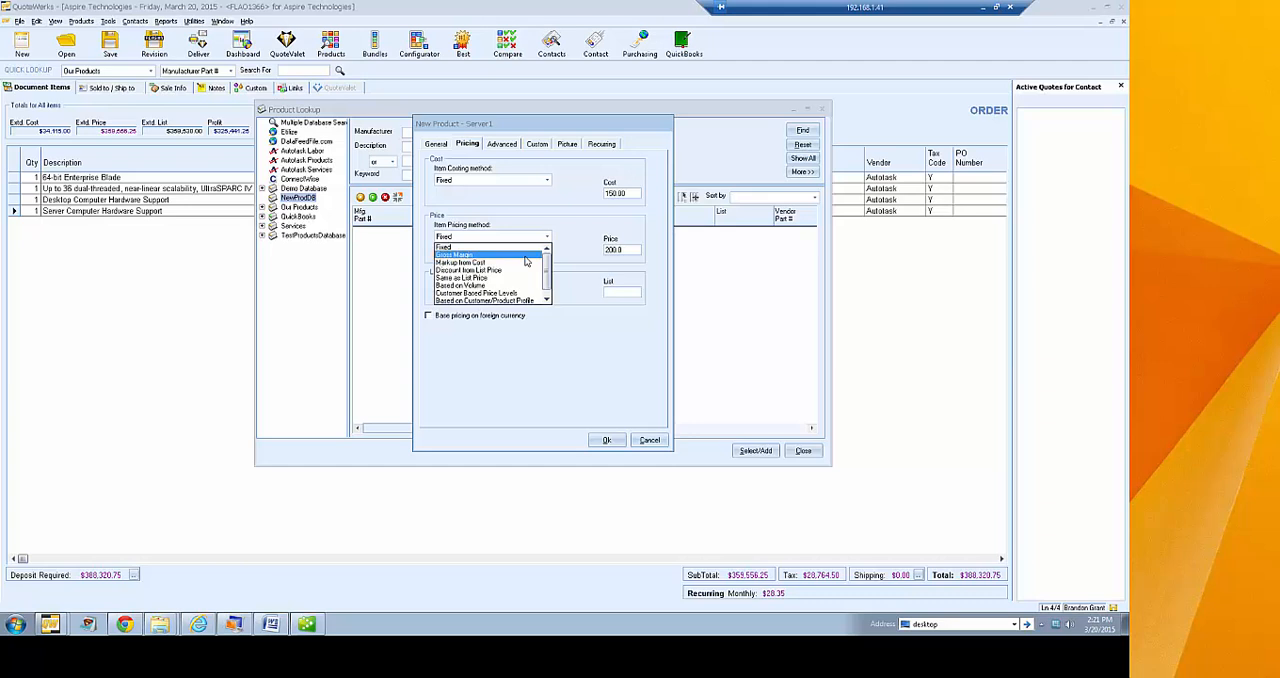
click(525, 257)
key(Tab)
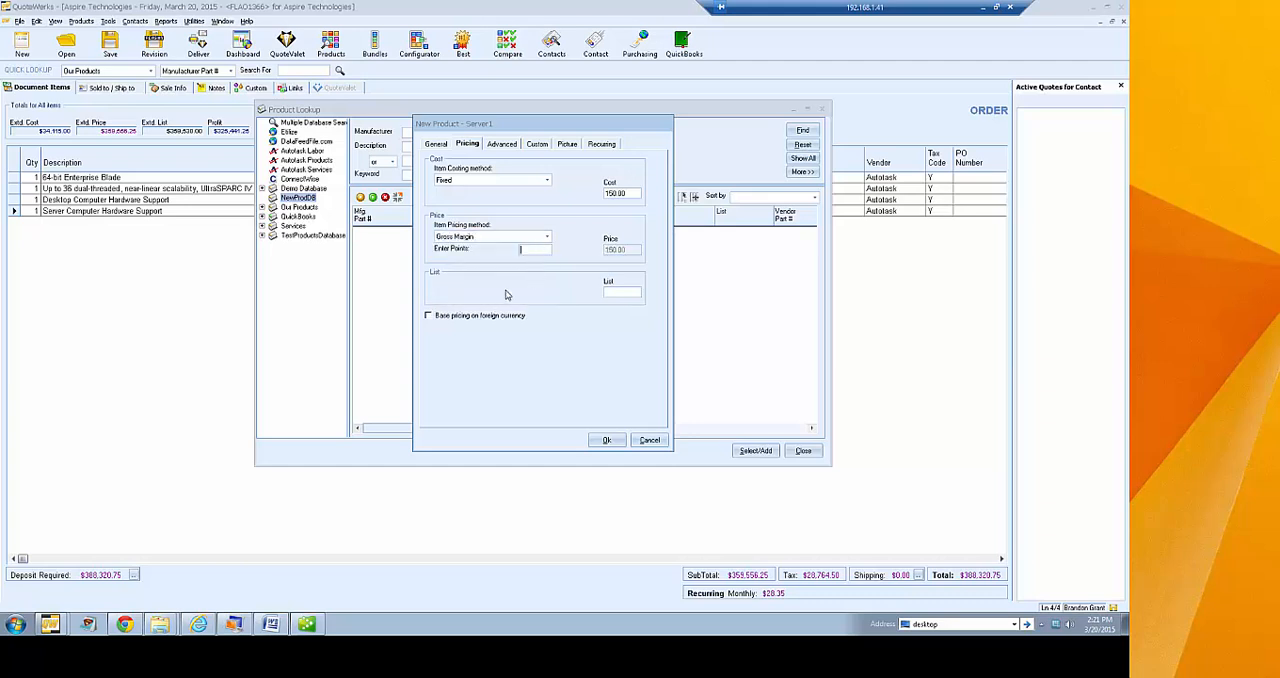
text(10)
click(547, 236)
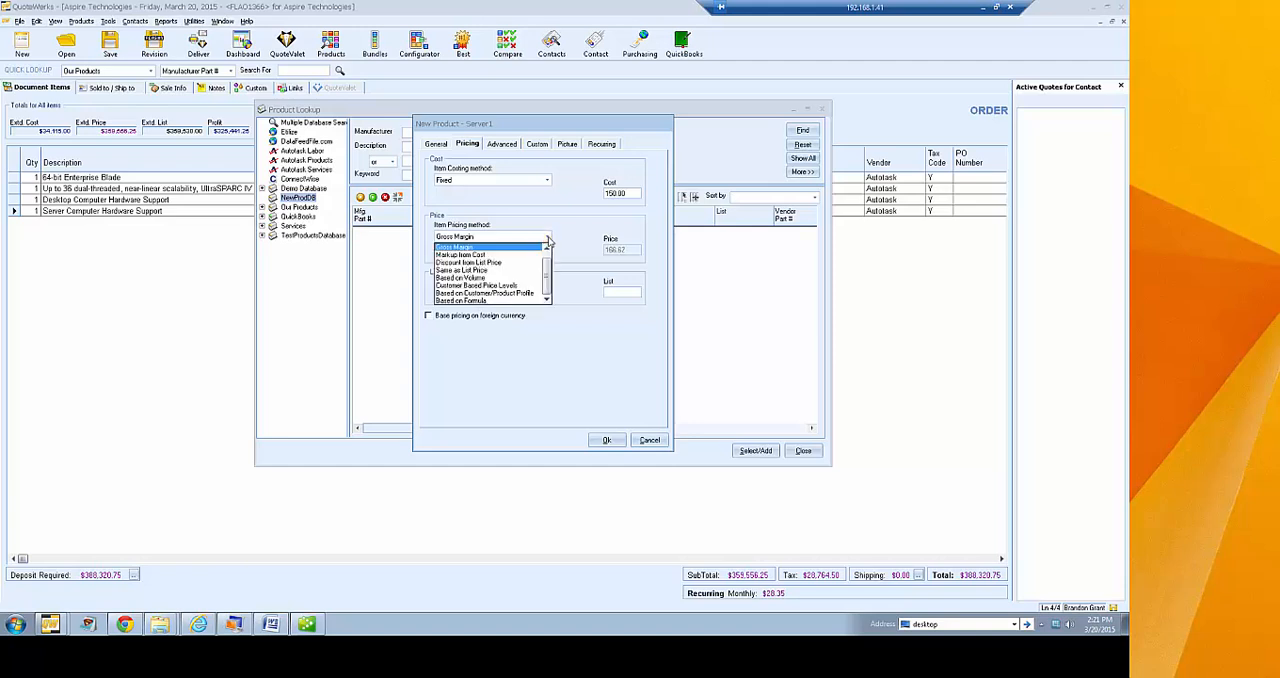
click(515, 255)
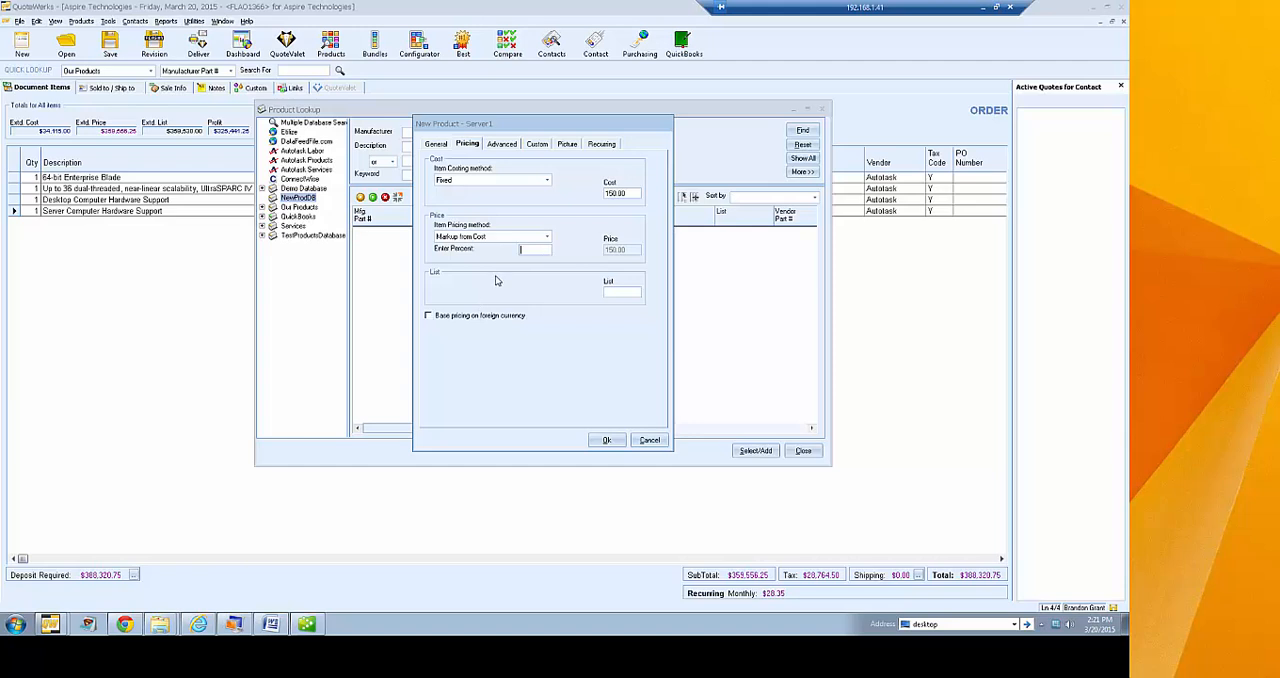
text(15)
Set the pricing method to Discount from List Price with a list price of 250.00 and a 10% discount
click(547, 236)
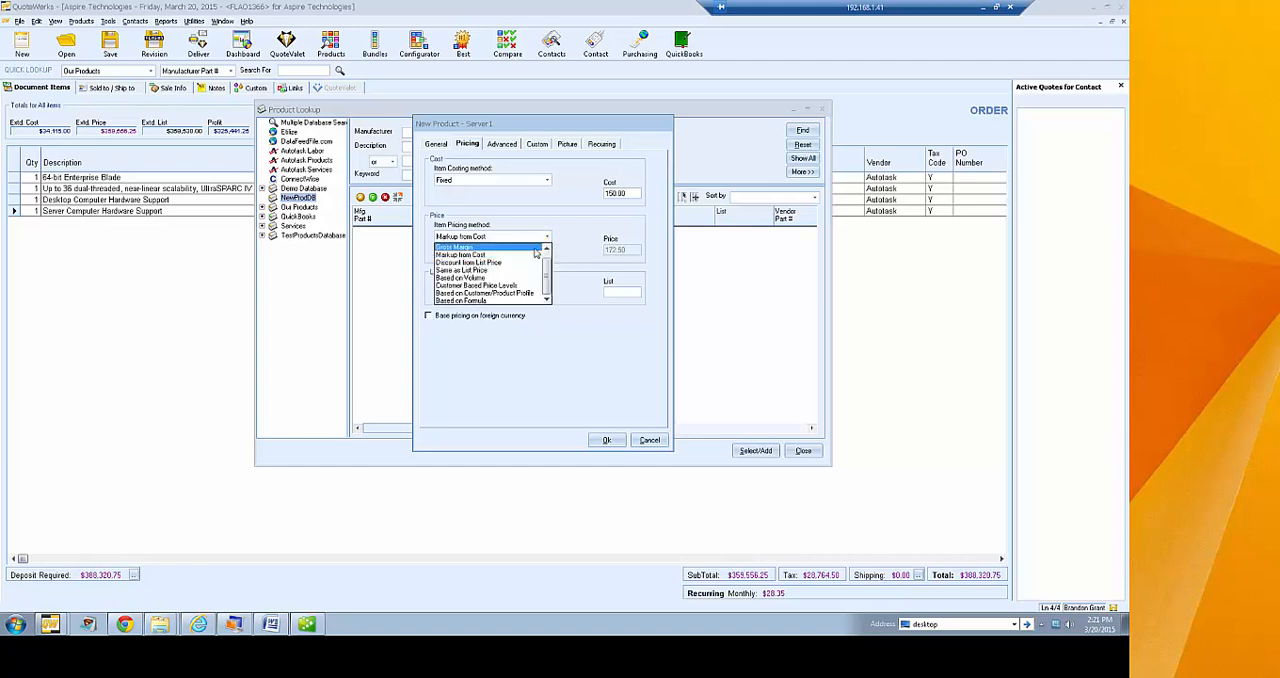
click(527, 262)
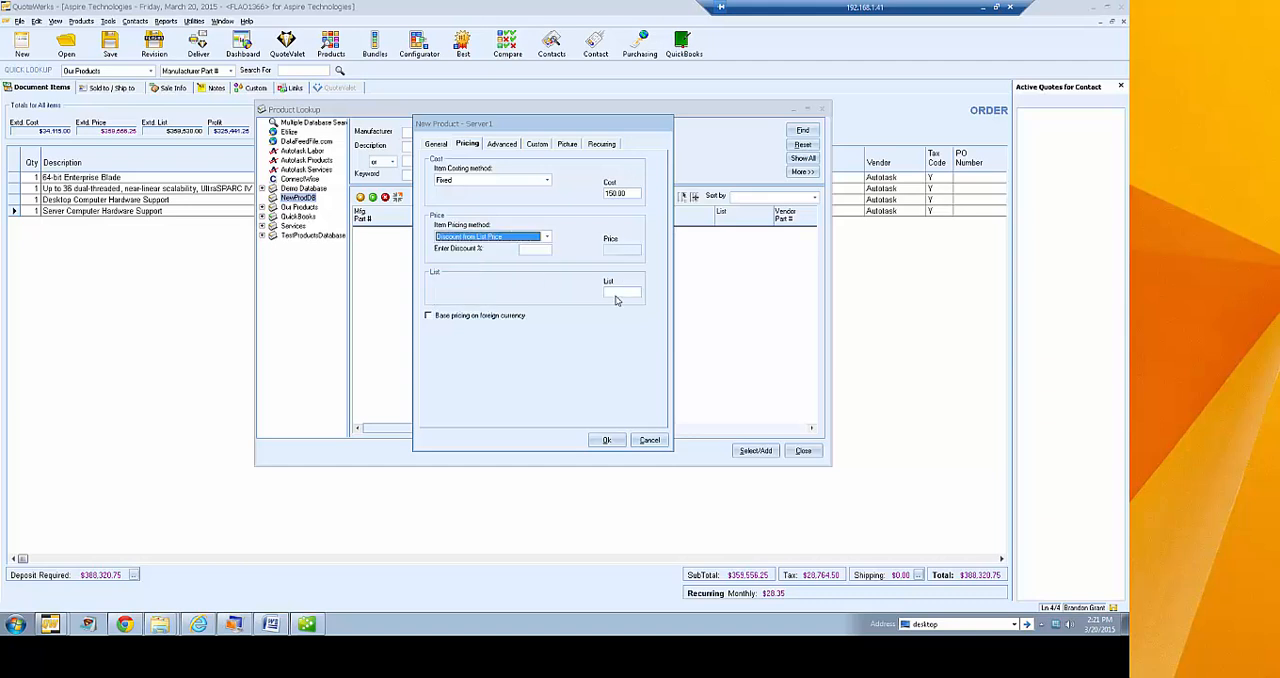
click(616, 295)
text(250.00)
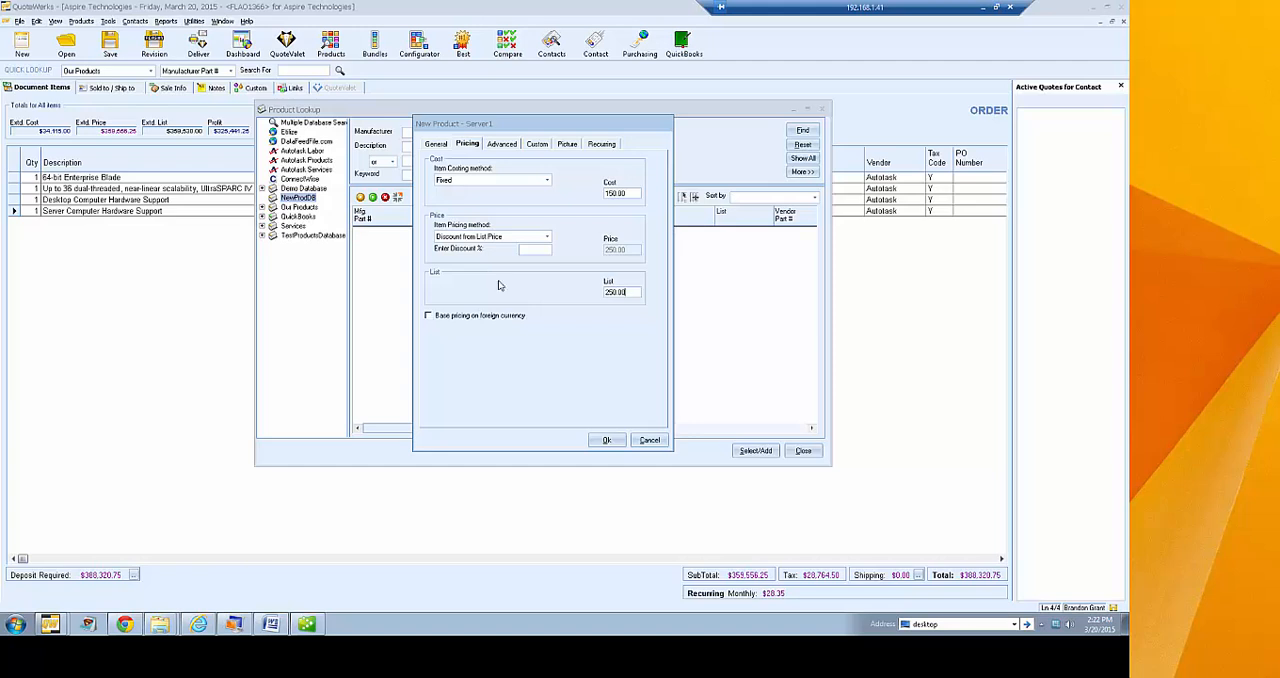
click(537, 249)
text(10)
Try Based on Volume pricing with start quantities 5, 10 and 15, and cancel the volume pricing table
click(547, 237)
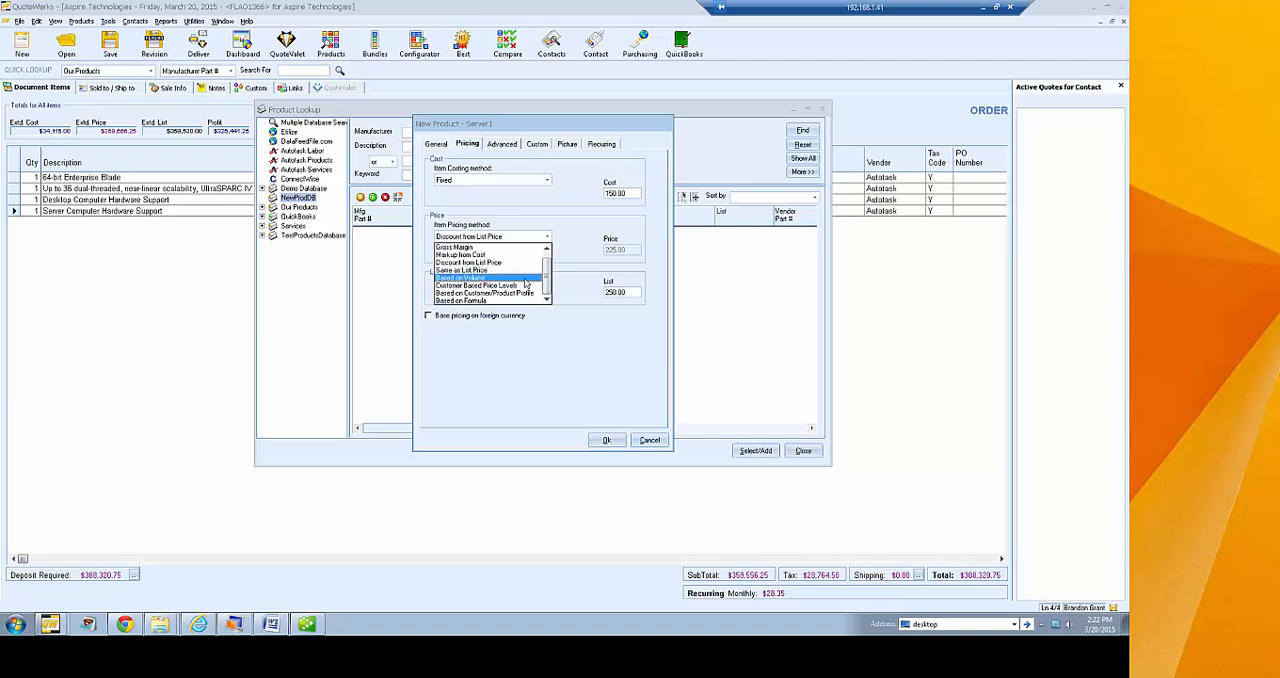
click(524, 279)
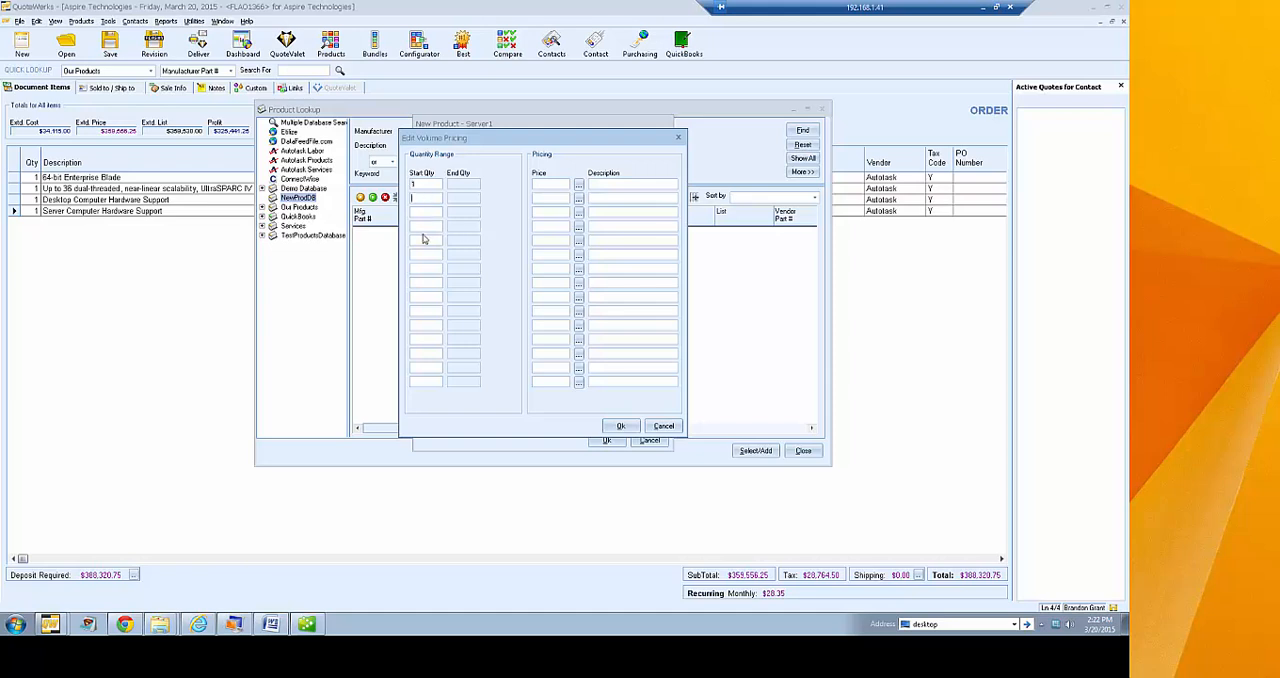
text(5)
click(433, 212)
text(10)
click(422, 227)
text(15)
click(664, 428)
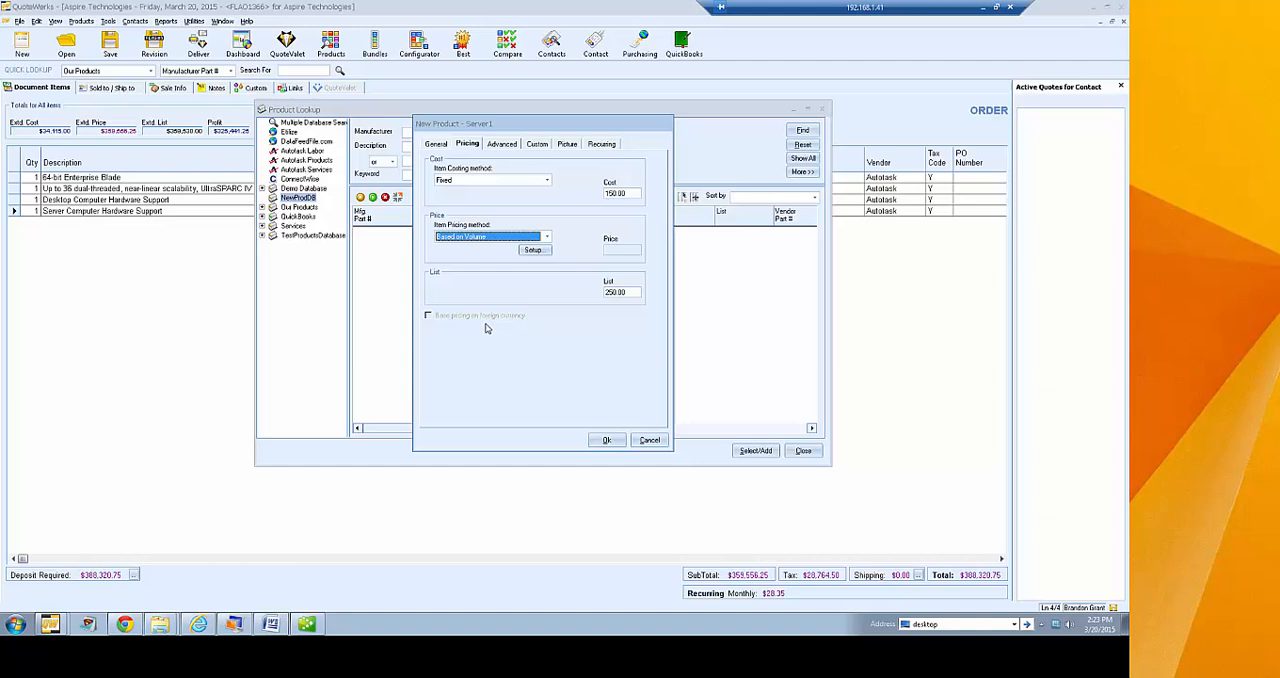
Try Customer Based Price Levels as the item pricing method, and cancel the pricing levels setup
click(547, 237)
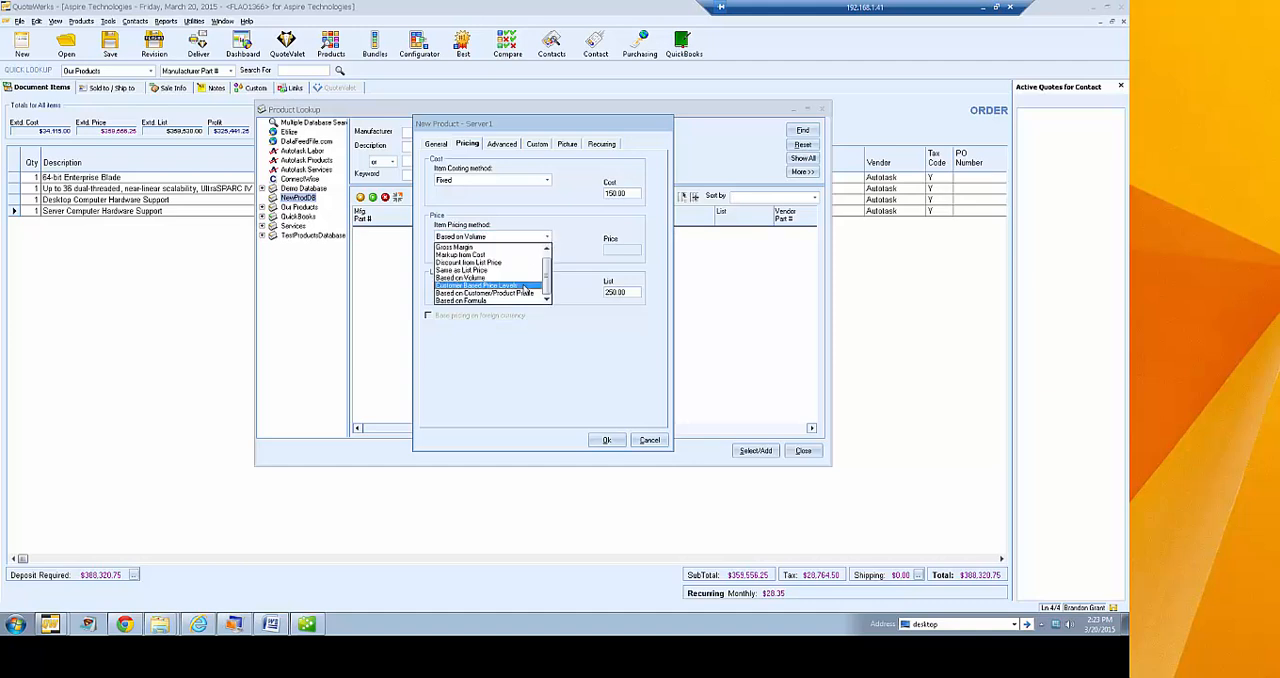
click(523, 287)
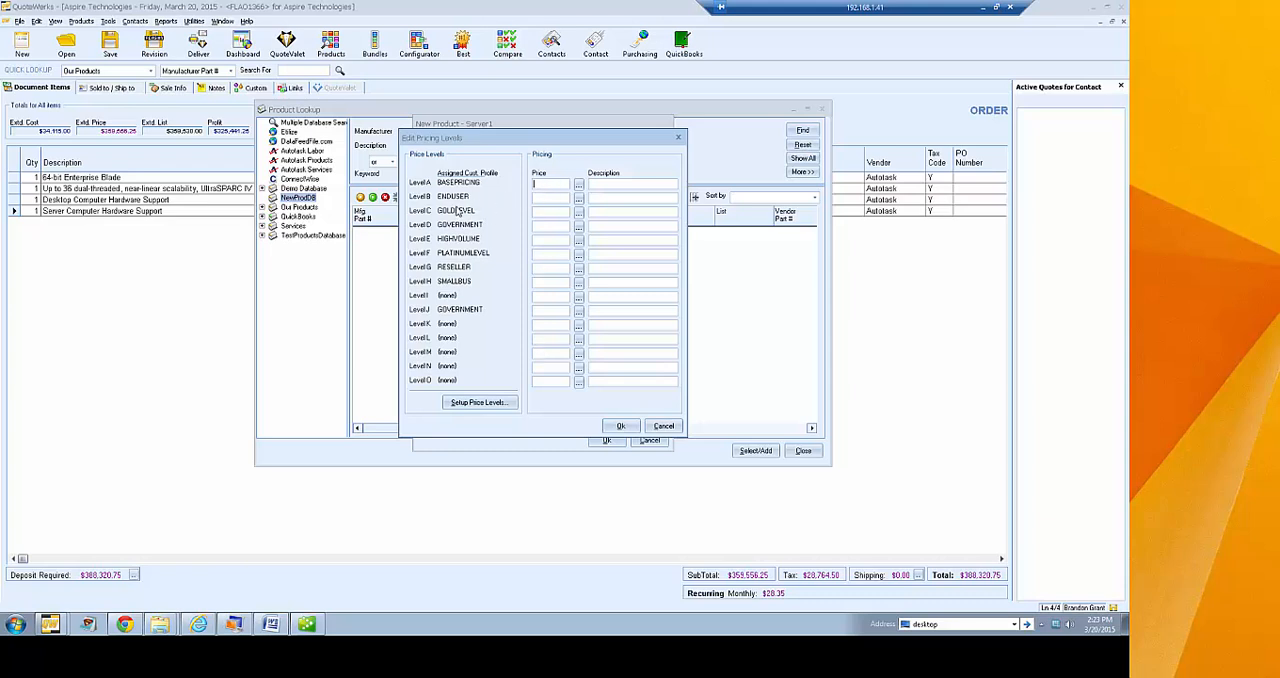
text(150.00)
click(655, 427)
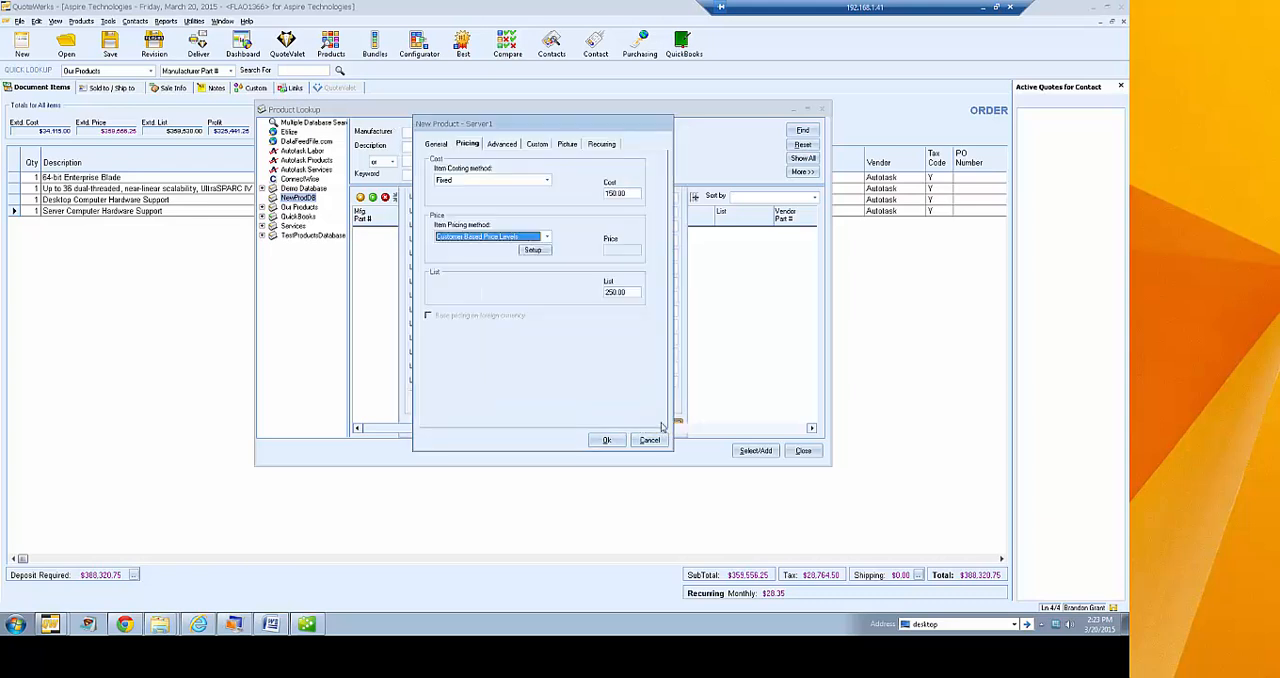
Set the item pricing method to Fixed with a price of 200.00 and save the new product
click(546, 237)
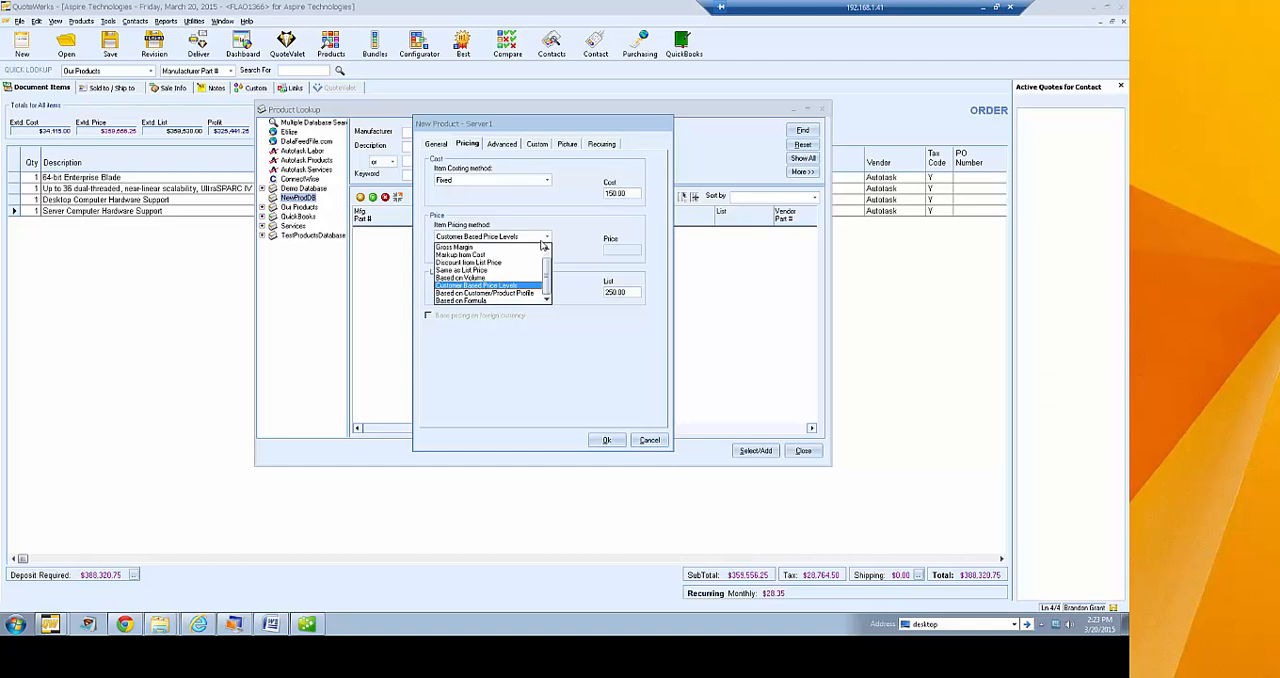
scroll(504, 261, up, 1)
click(480, 247)
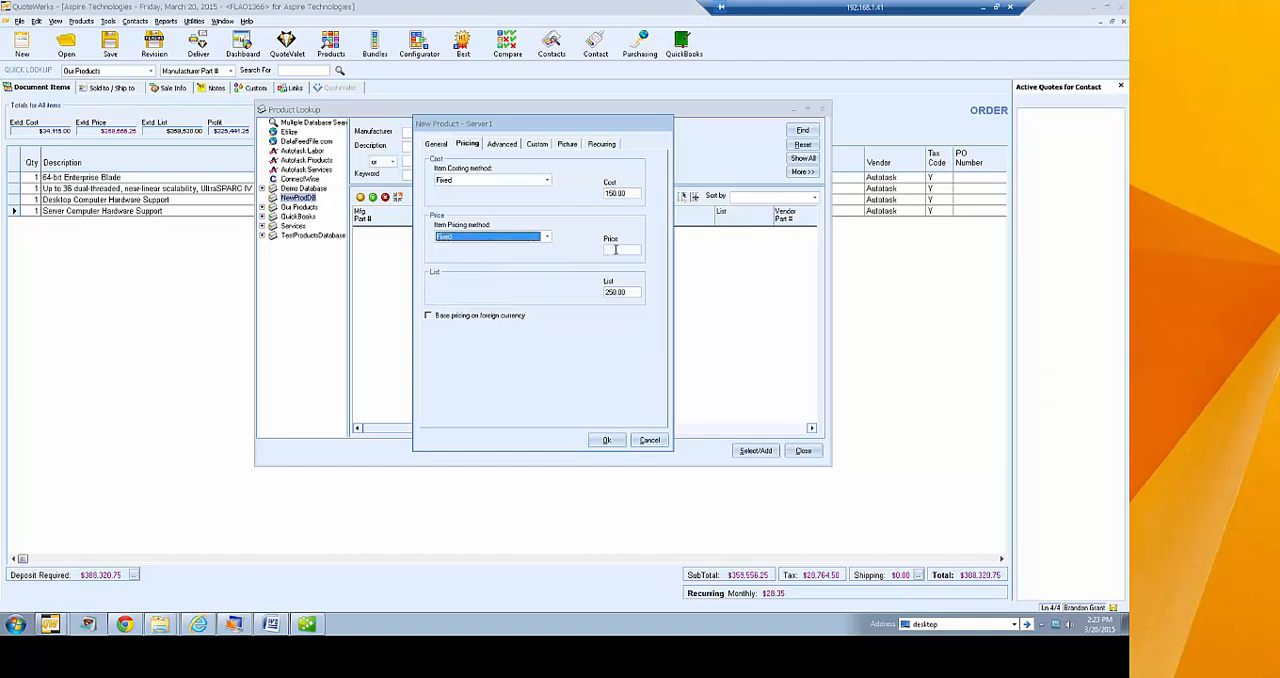
click(616, 251)
text(200.00)
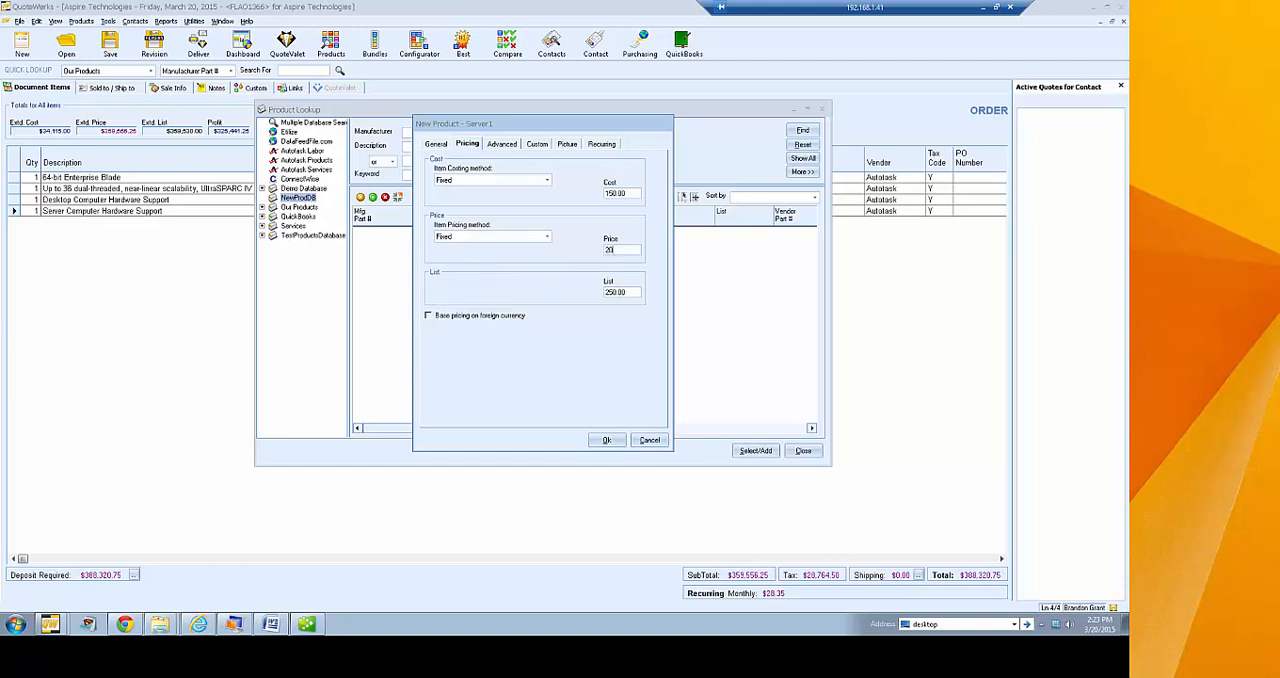
click(606, 441)
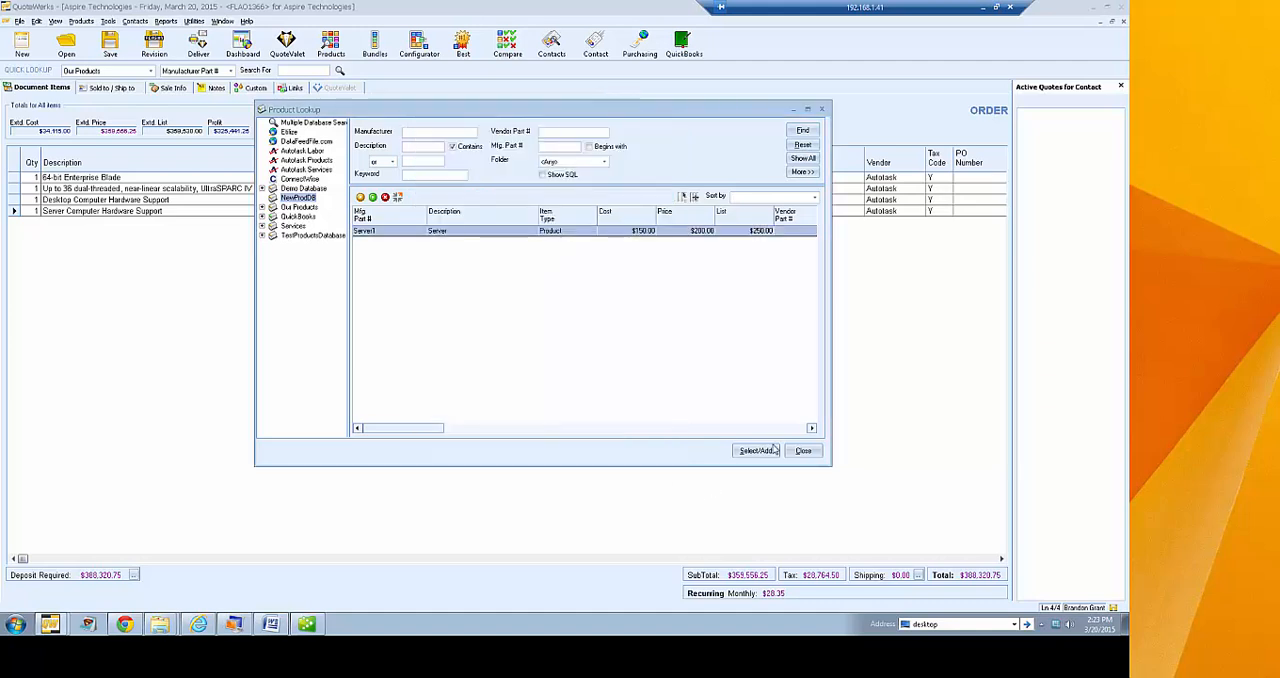
Close the product lookup and examine the customer profiles available in the order's Sold to / Ship to details
click(803, 450)
click(114, 88)
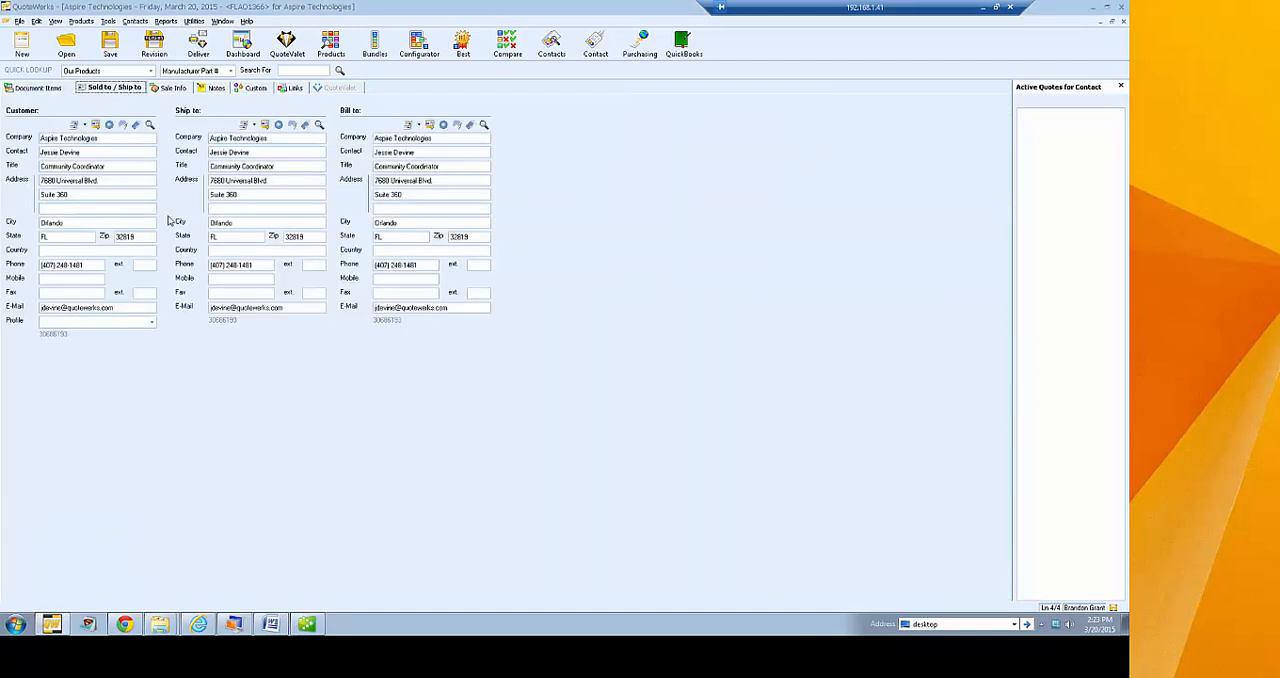
click(151, 323)
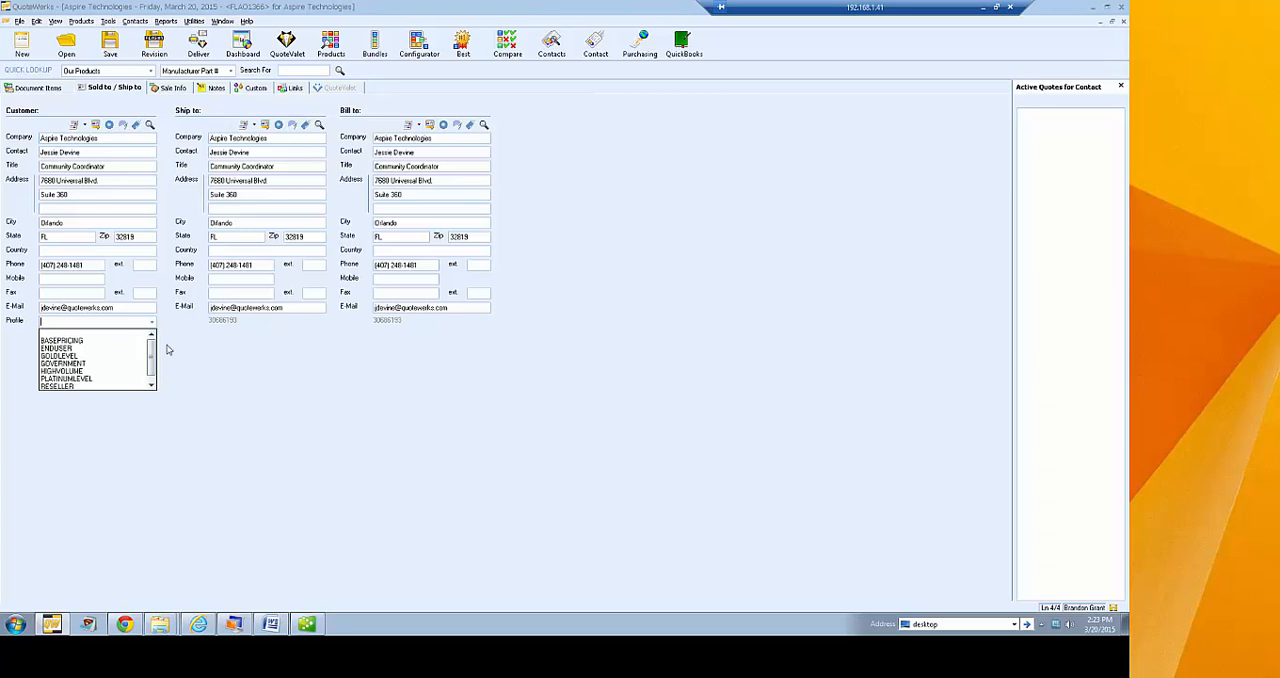
scroll(152, 355, down, 1)
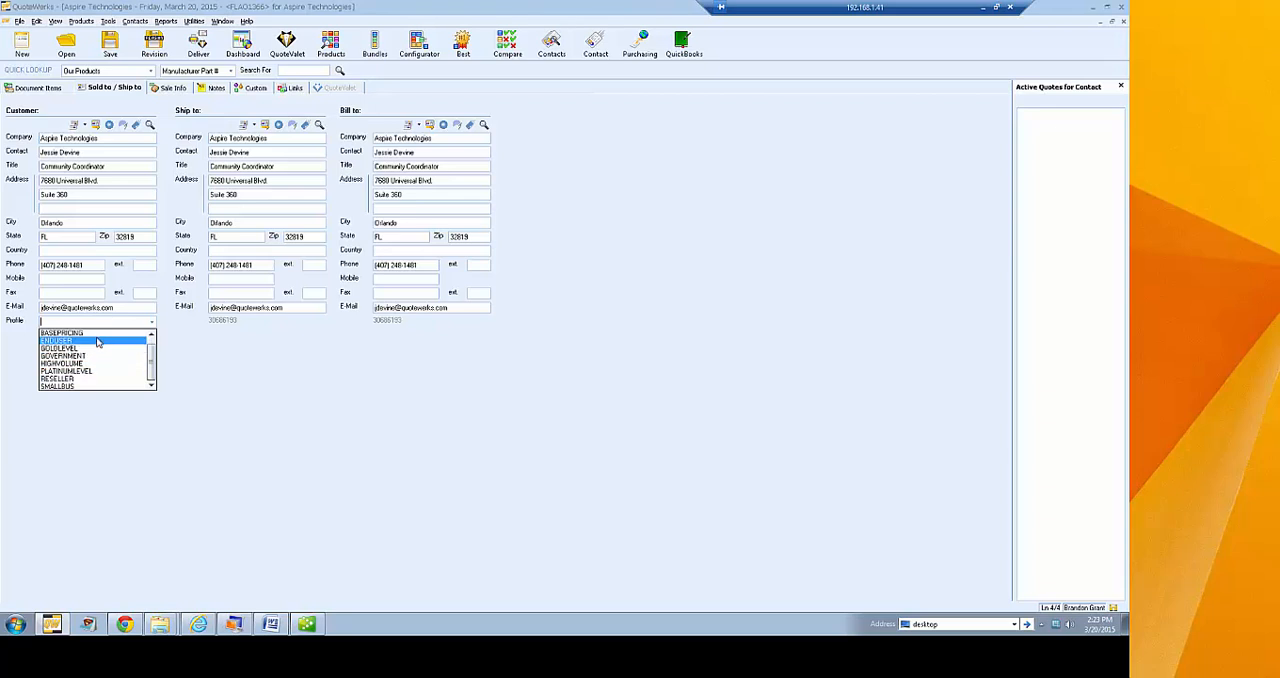
scroll(100, 345, up, 1)
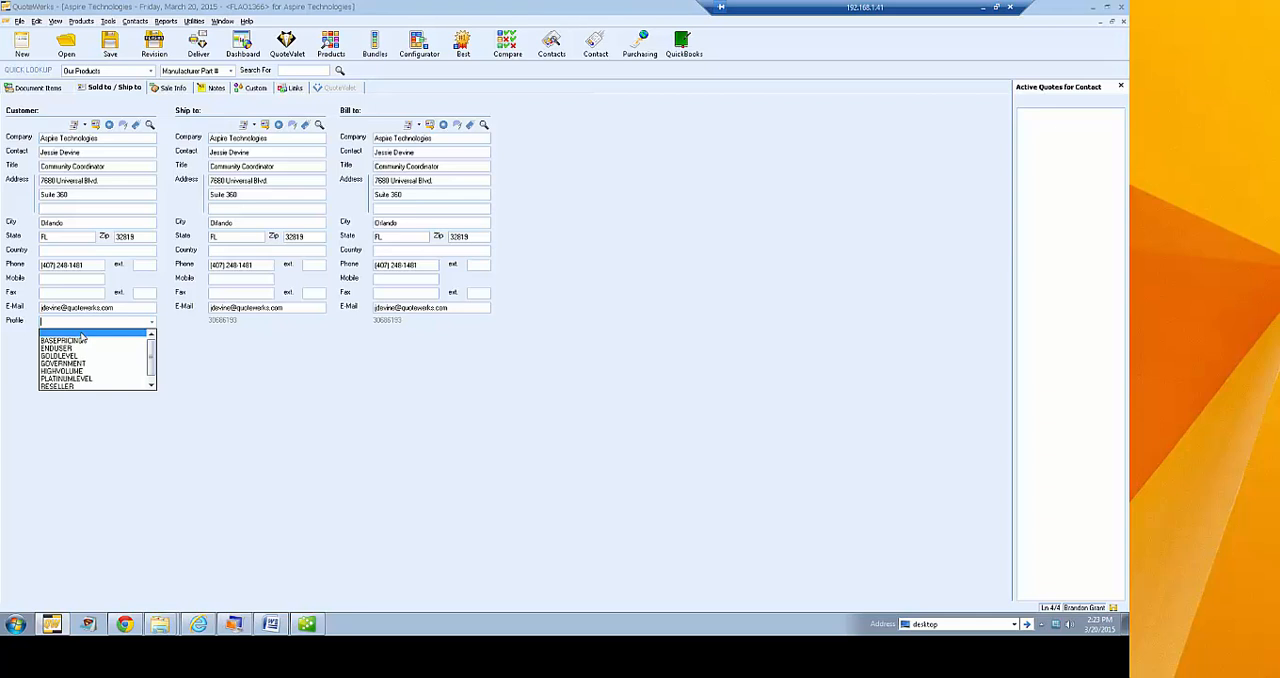
key(Down)
key(Down)
key(Down)
key(Down)
key(Down)
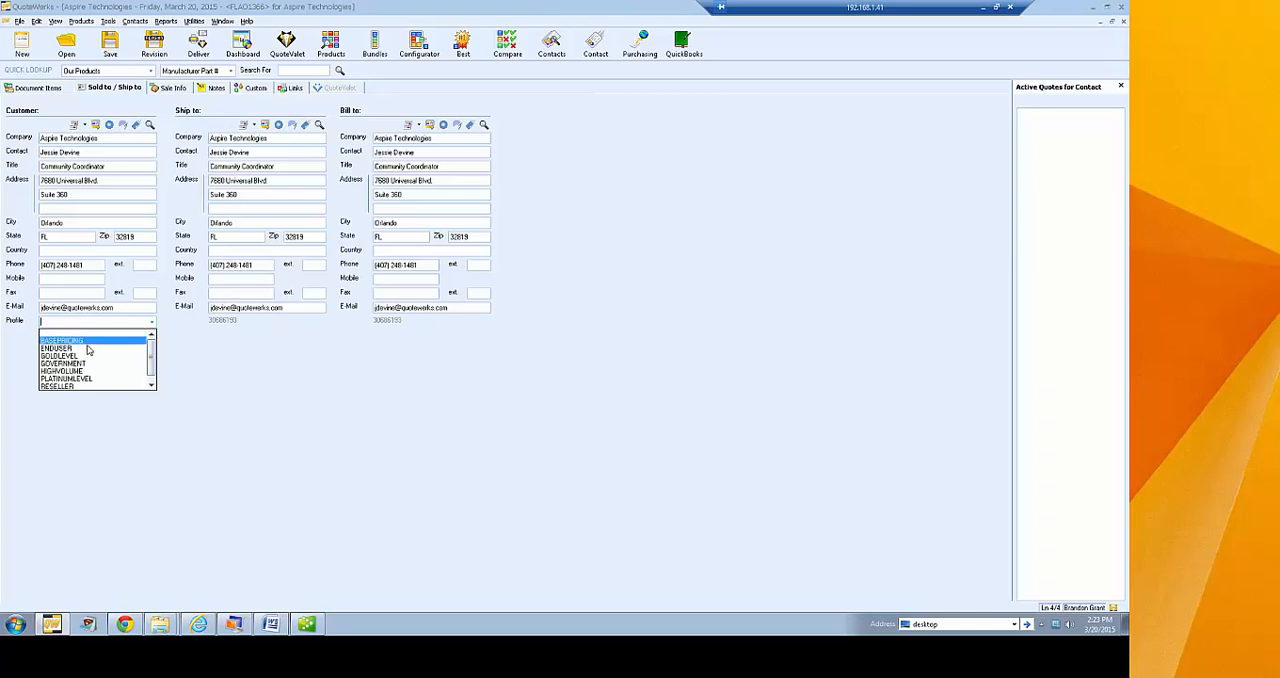
click(185, 340)
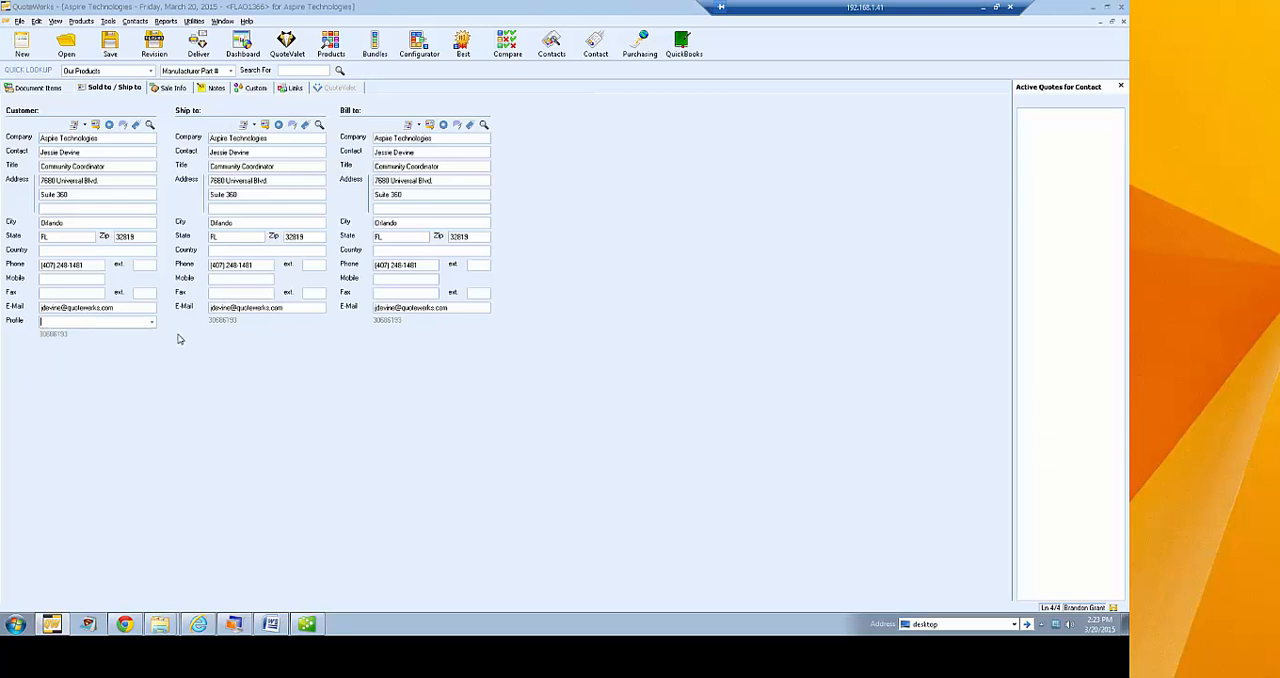
Show all products in NewProdDB and open the pricing settings of Server1 for editing
click(326, 50)
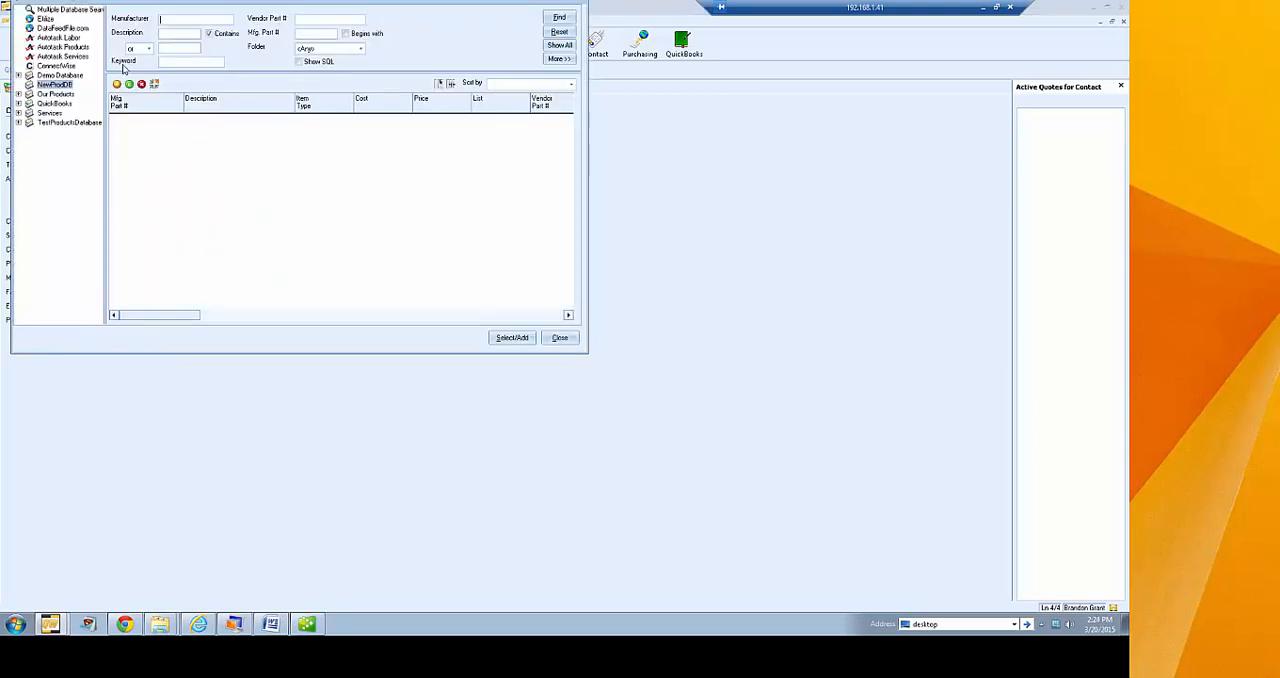
click(559, 45)
click(280, 120)
right_click(280, 120)
click(322, 181)
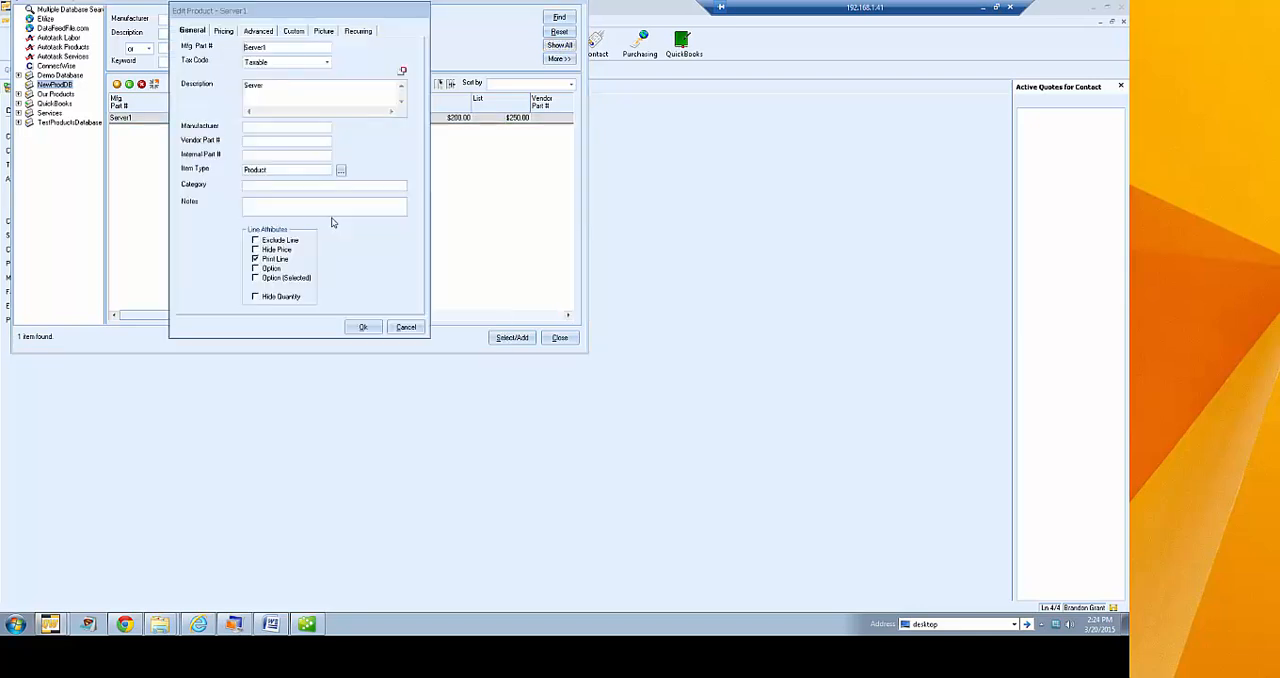
click(222, 32)
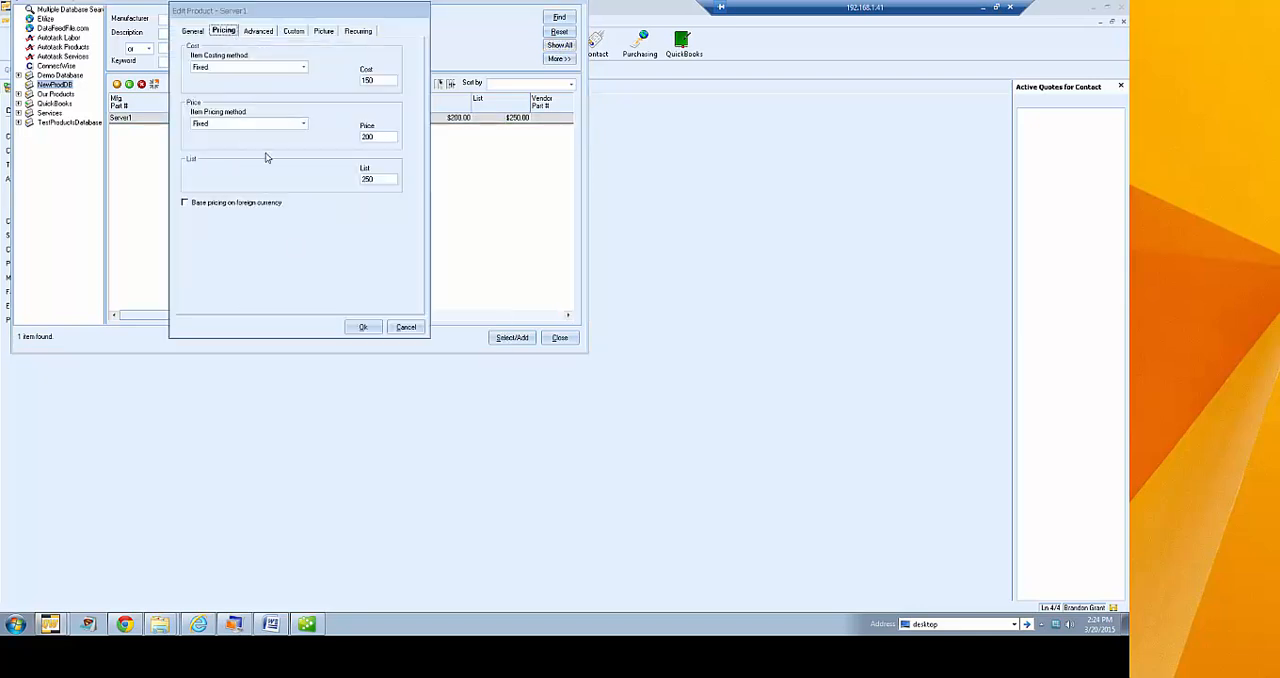
Try Based on Customer/Product Profile pricing, review the product profiles list, and cancel the price profile matrix
click(303, 123)
drag(303, 167, 304, 186)
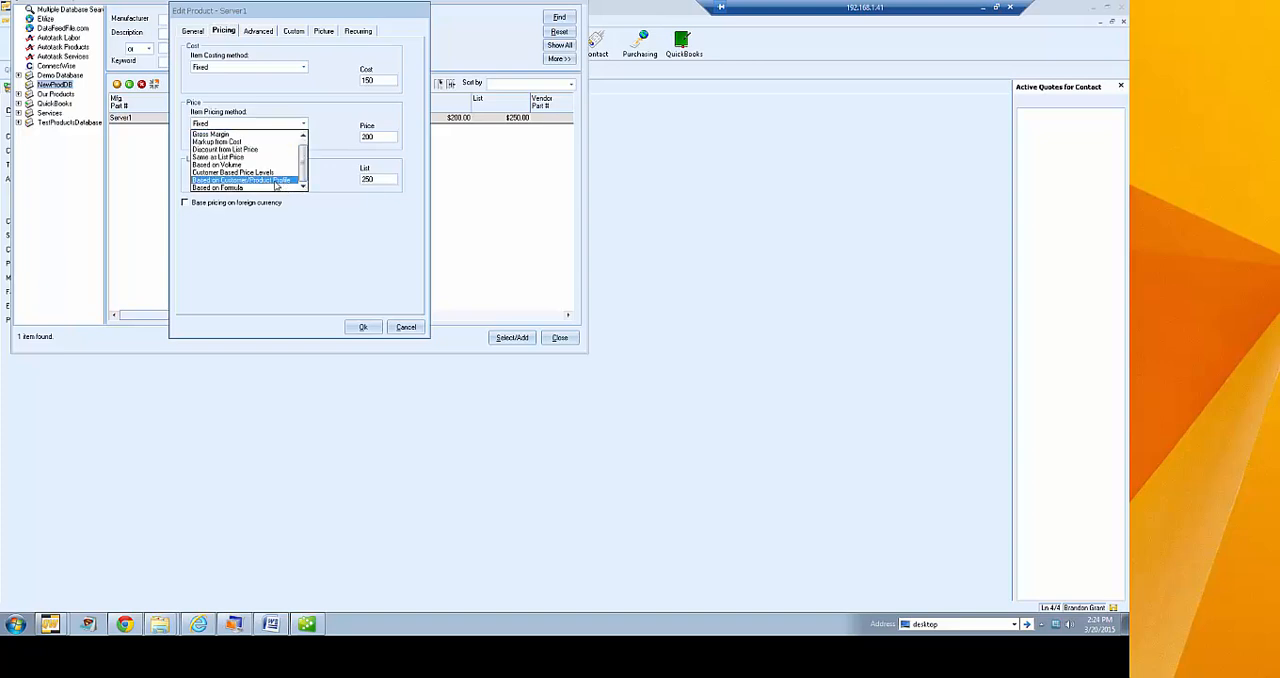
click(276, 180)
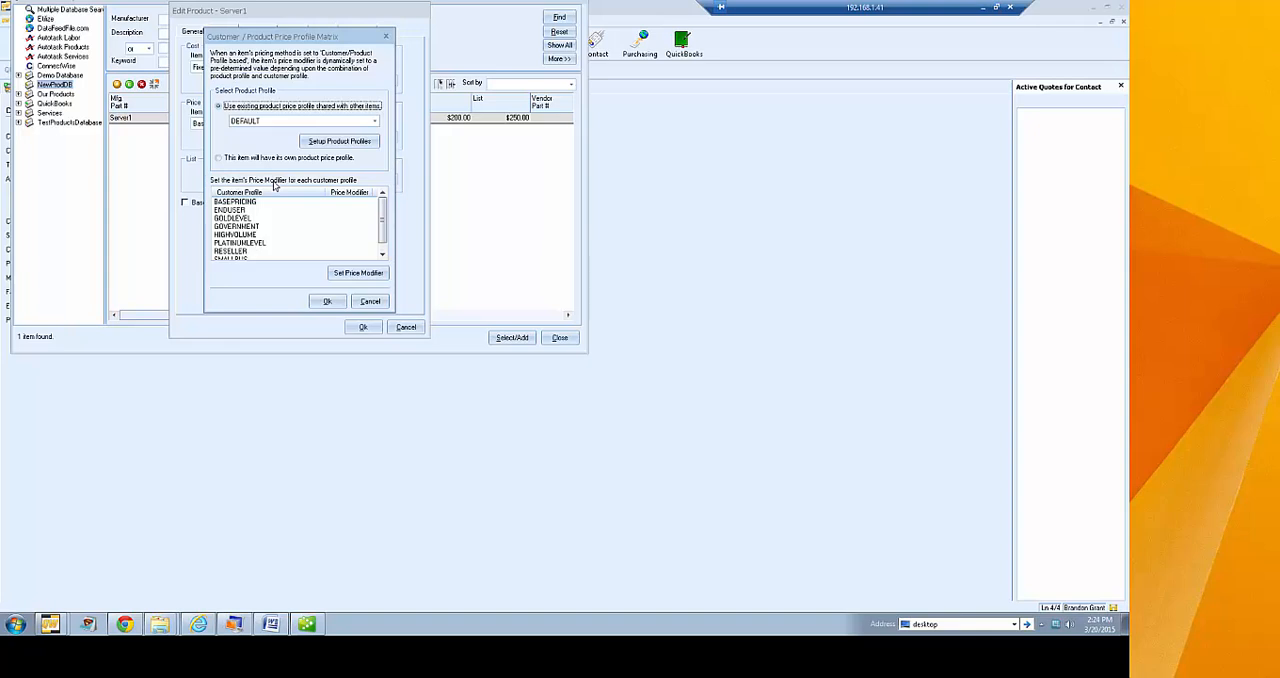
click(245, 218)
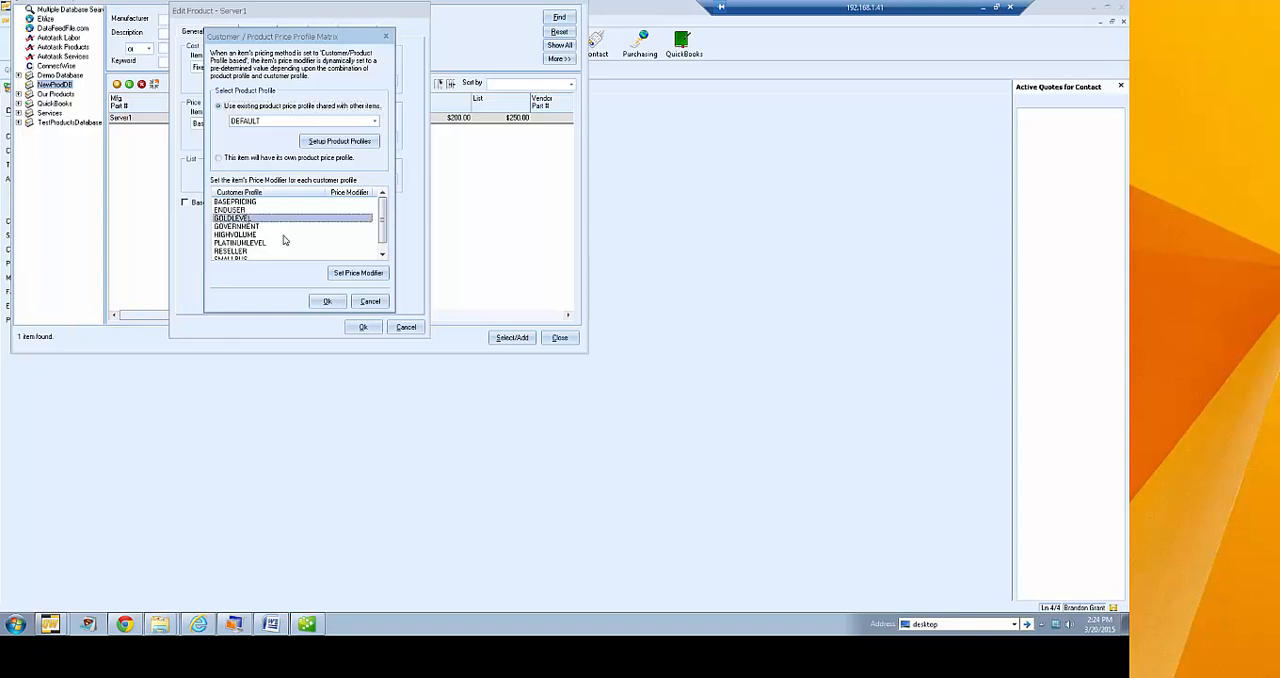
click(237, 202)
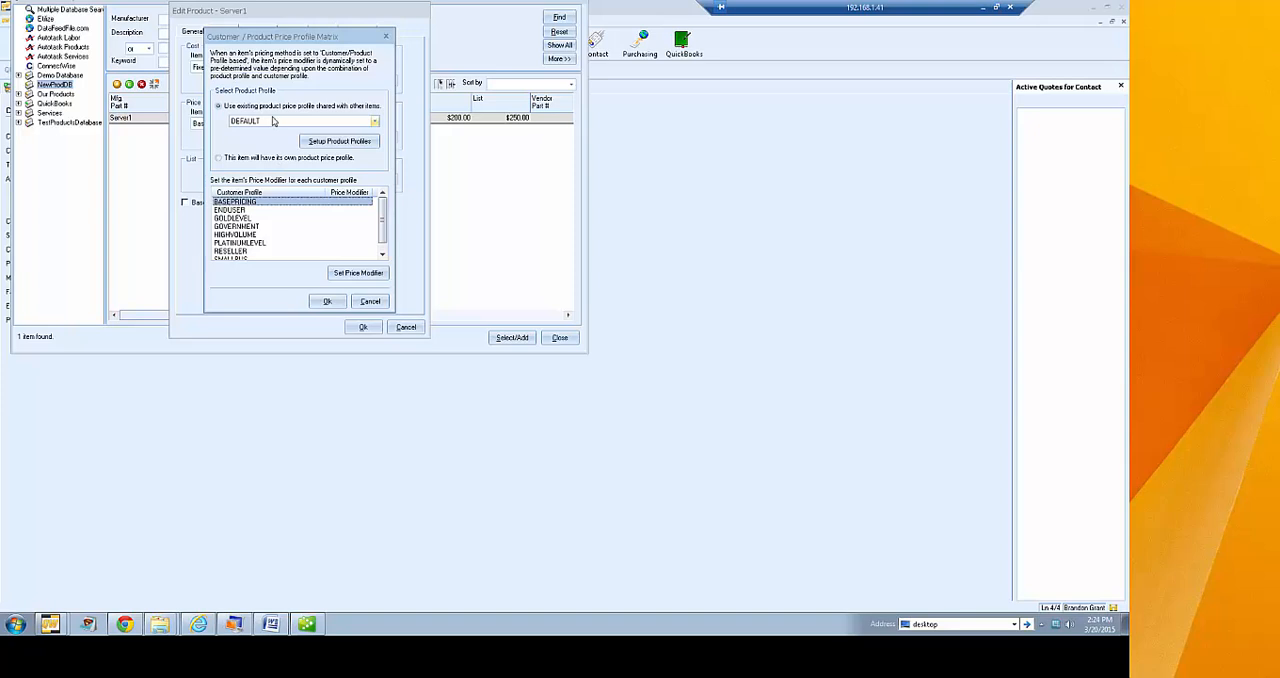
click(335, 142)
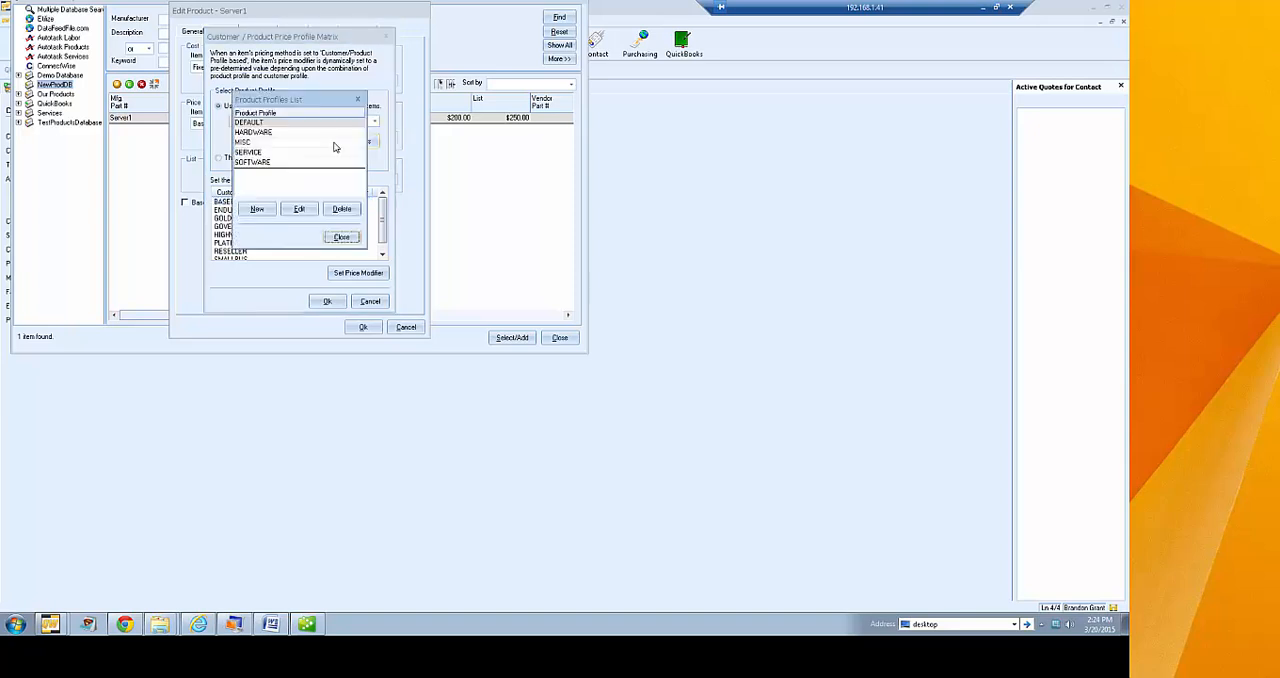
click(340, 237)
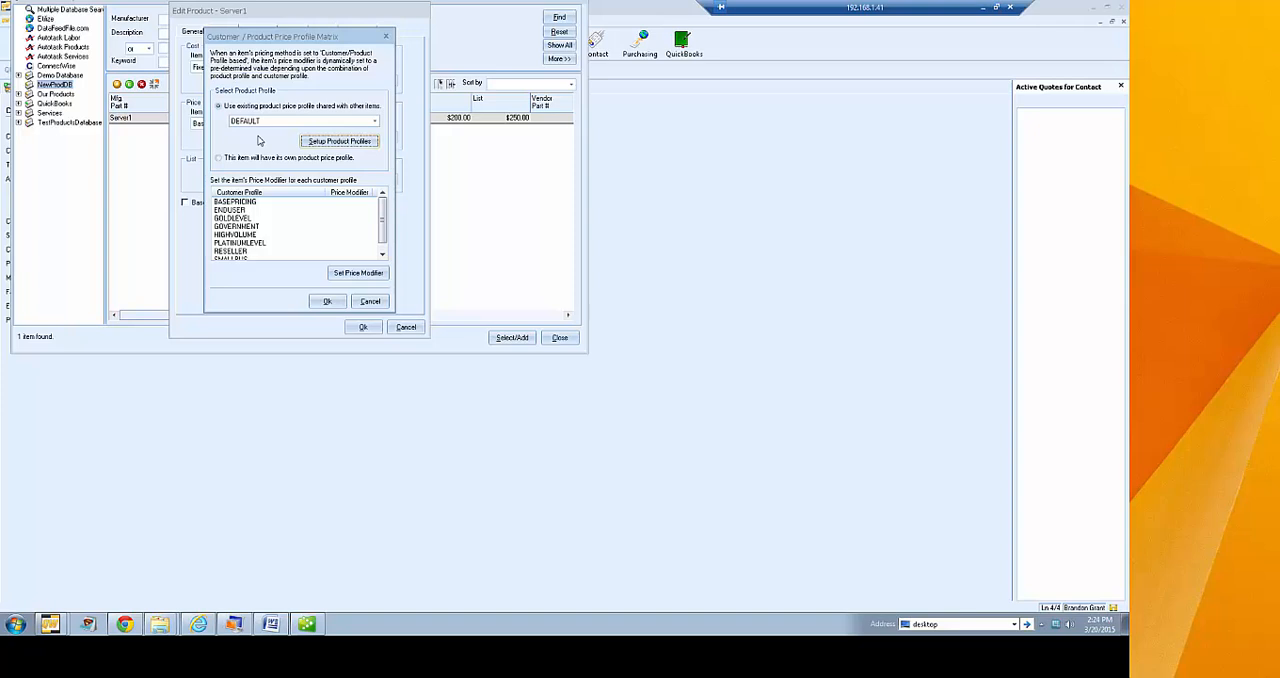
click(370, 301)
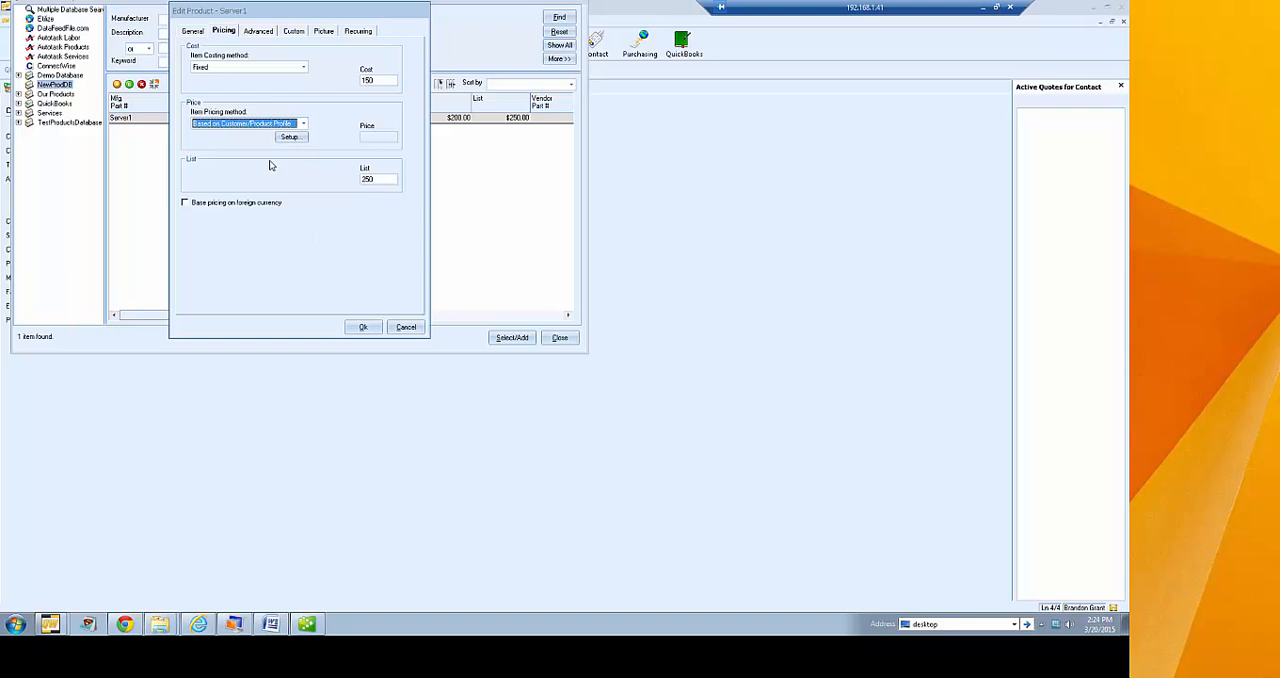
Try Based on Formula pricing with the option to add up multiple matching line items, and cancel the formula
click(303, 123)
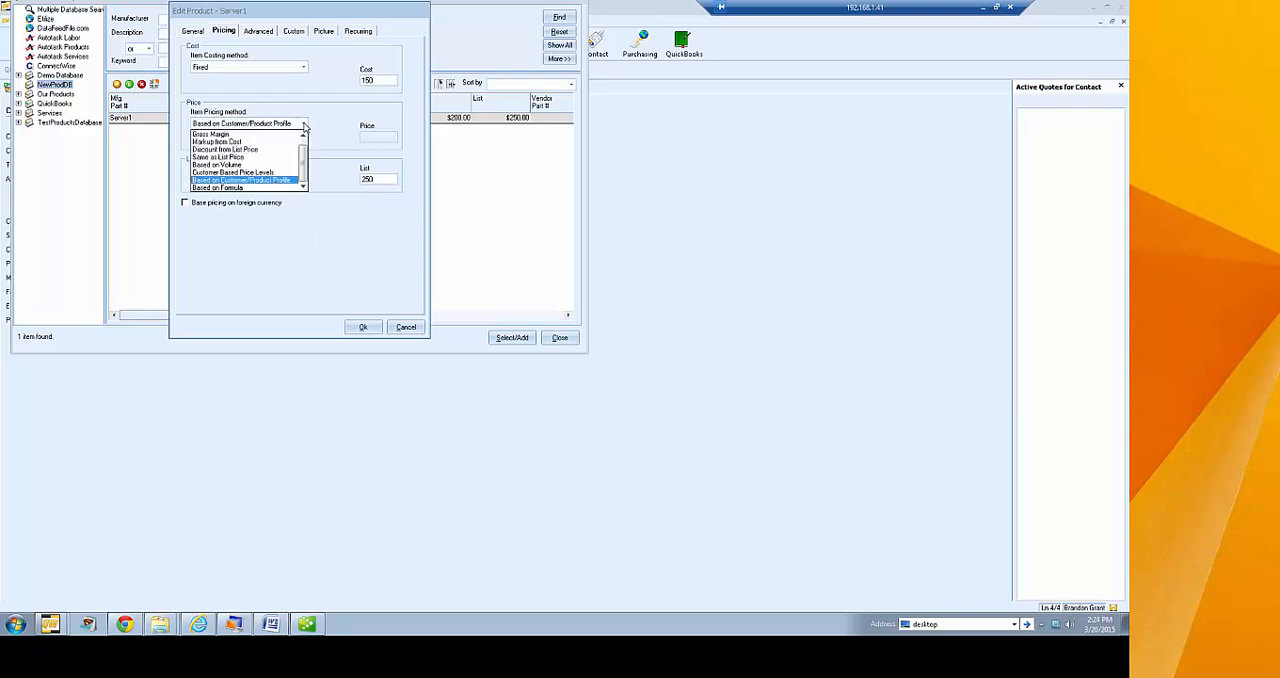
click(266, 190)
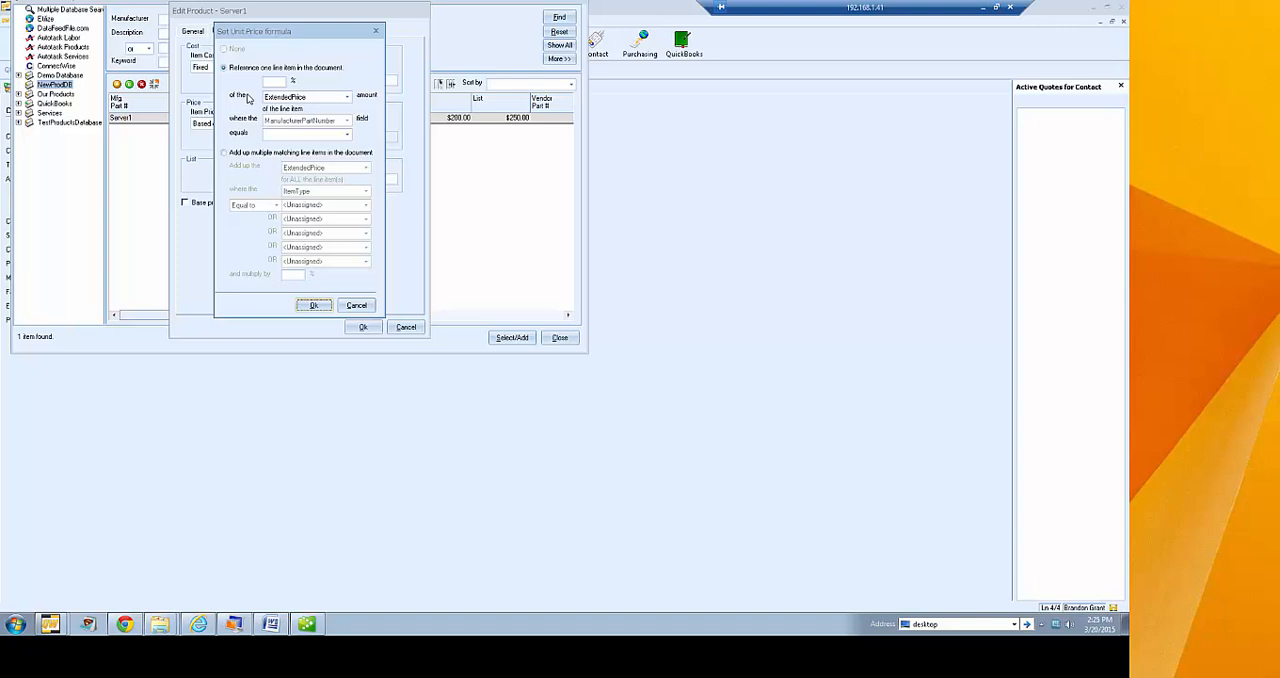
click(257, 153)
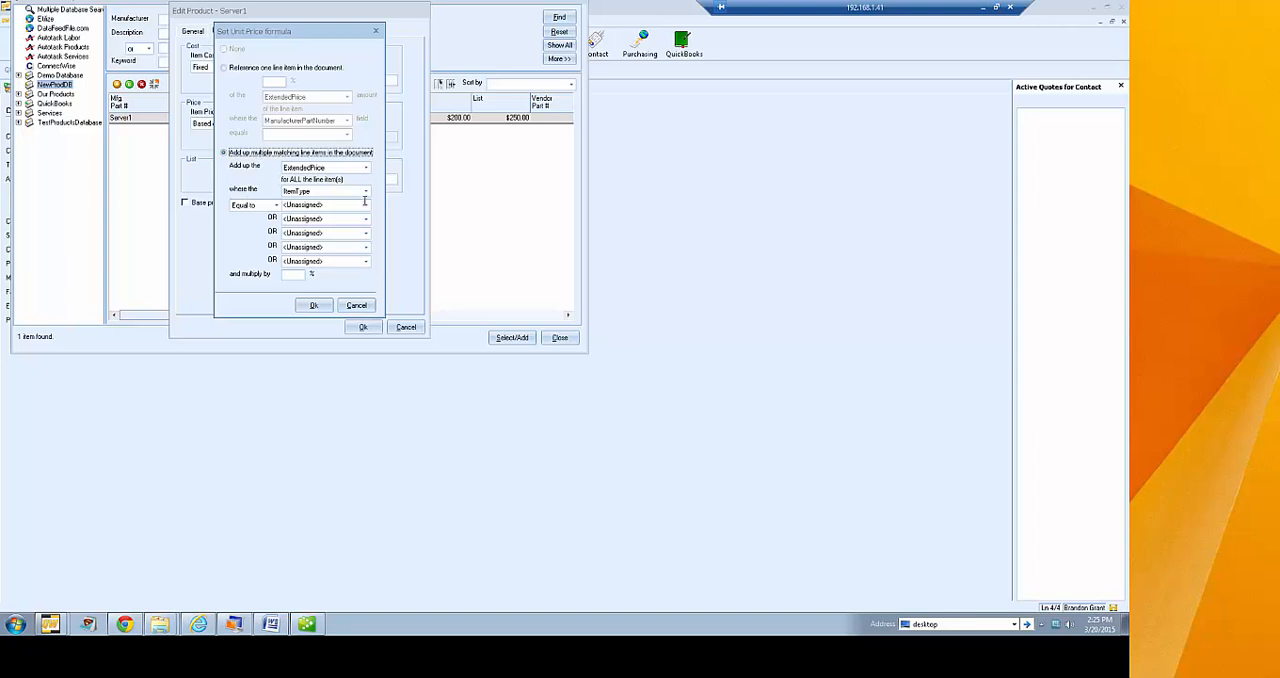
click(294, 276)
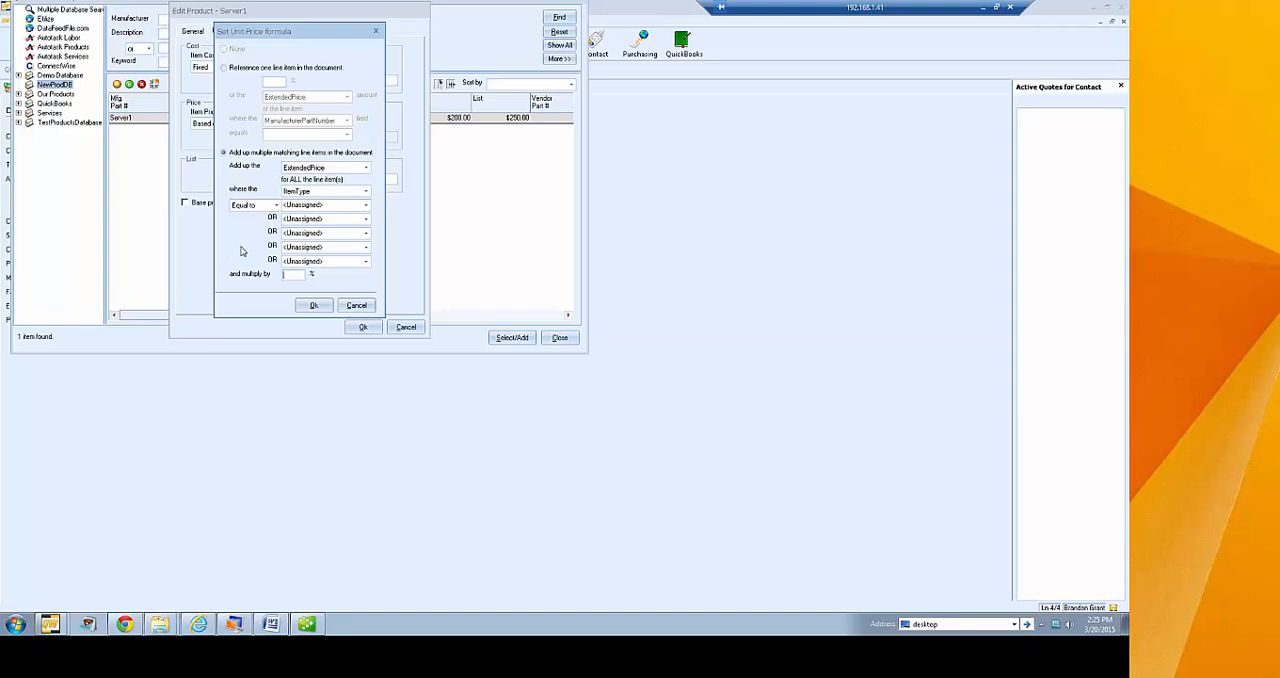
click(356, 305)
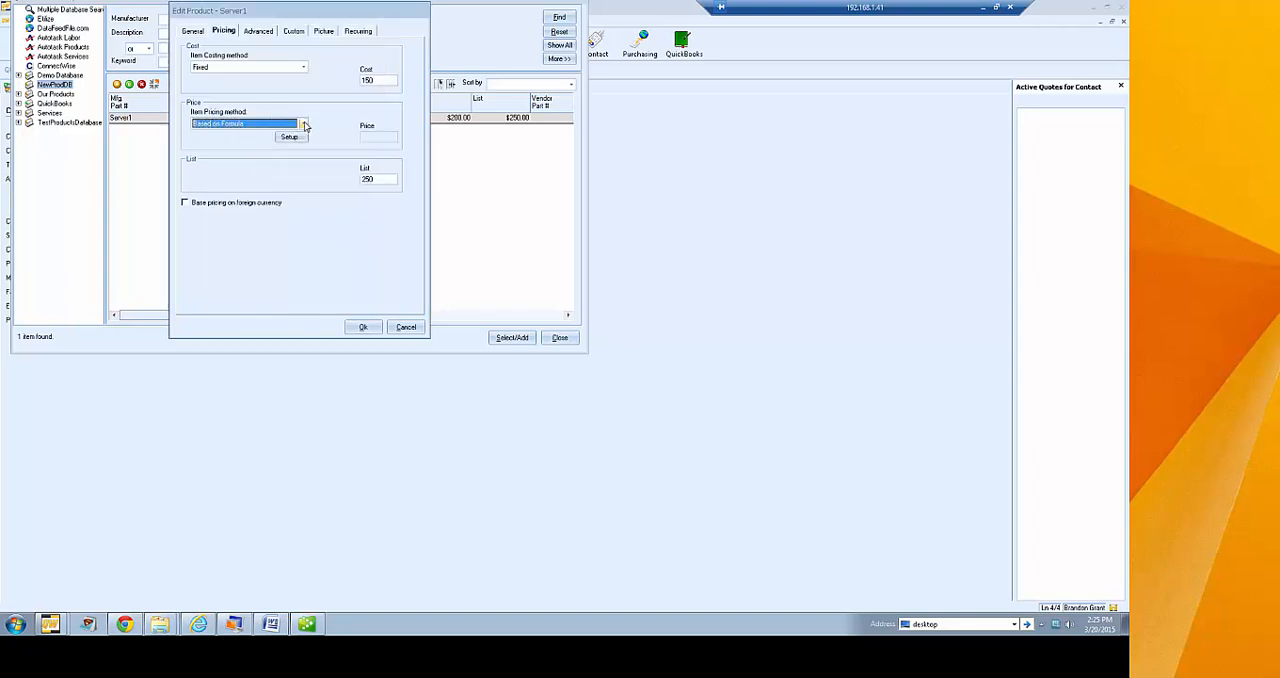
Set Server1's item pricing method back to Fixed and save the product
click(303, 123)
click(216, 140)
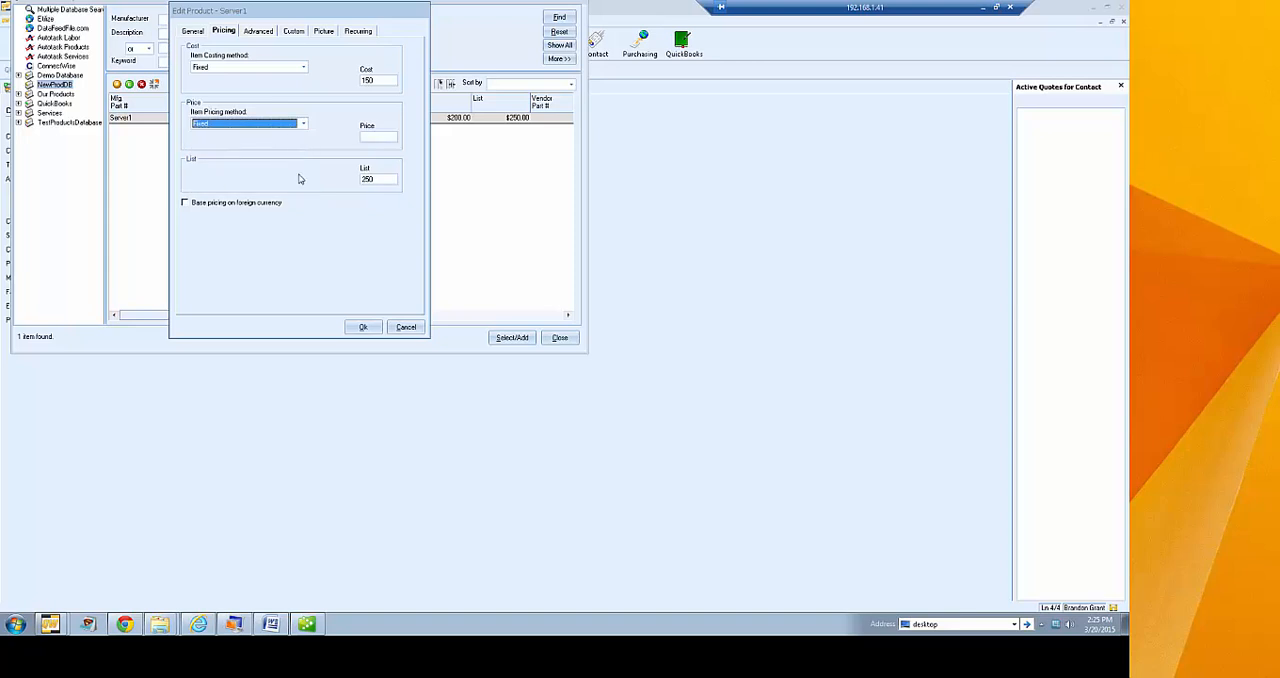
click(357, 328)
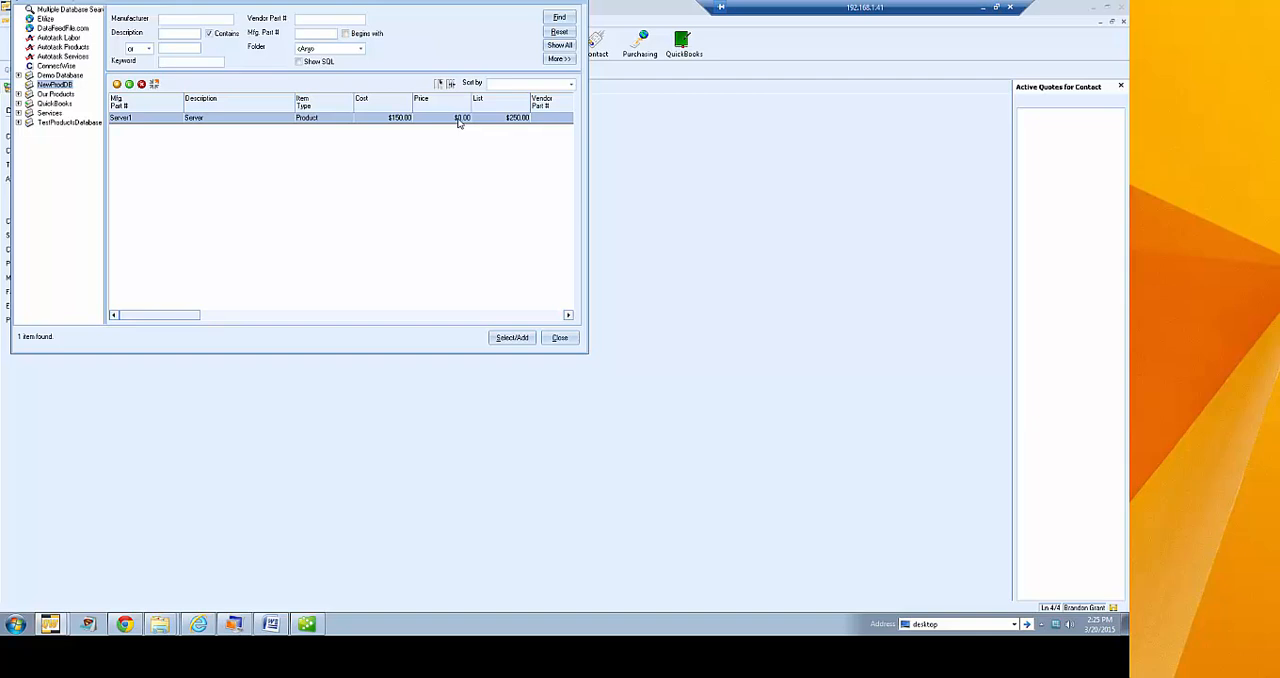
double_click(321, 119)
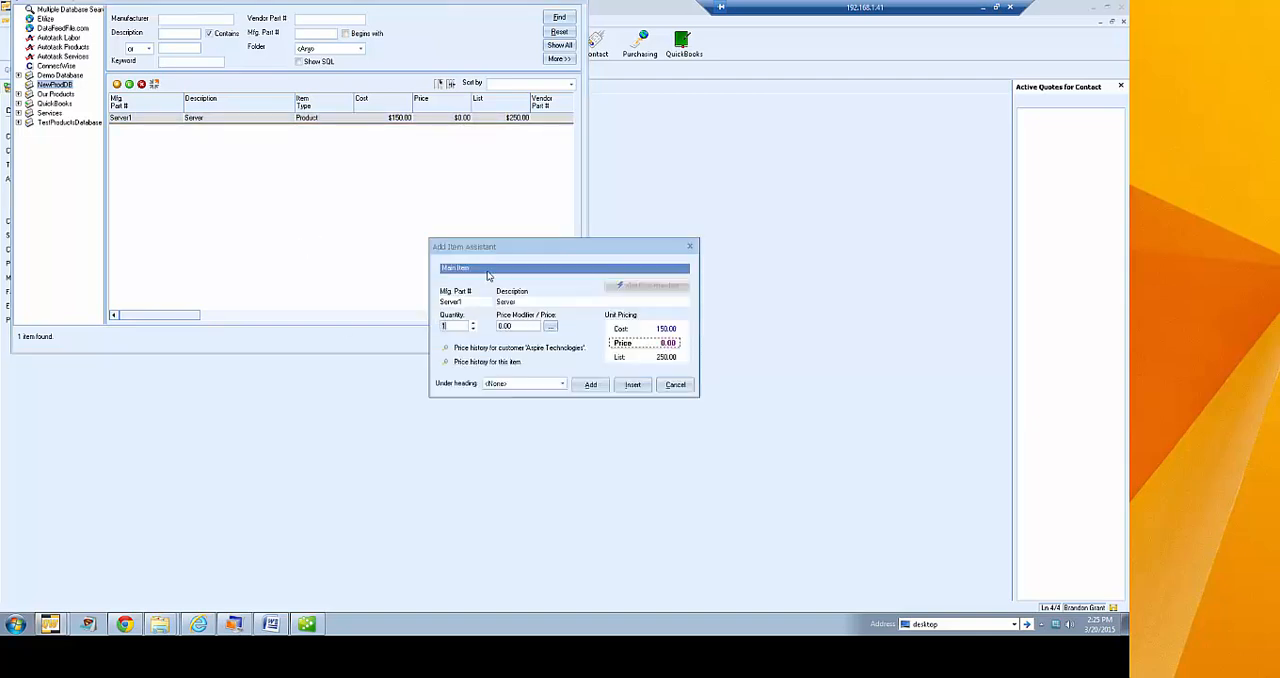
drag(527, 246, 343, 136)
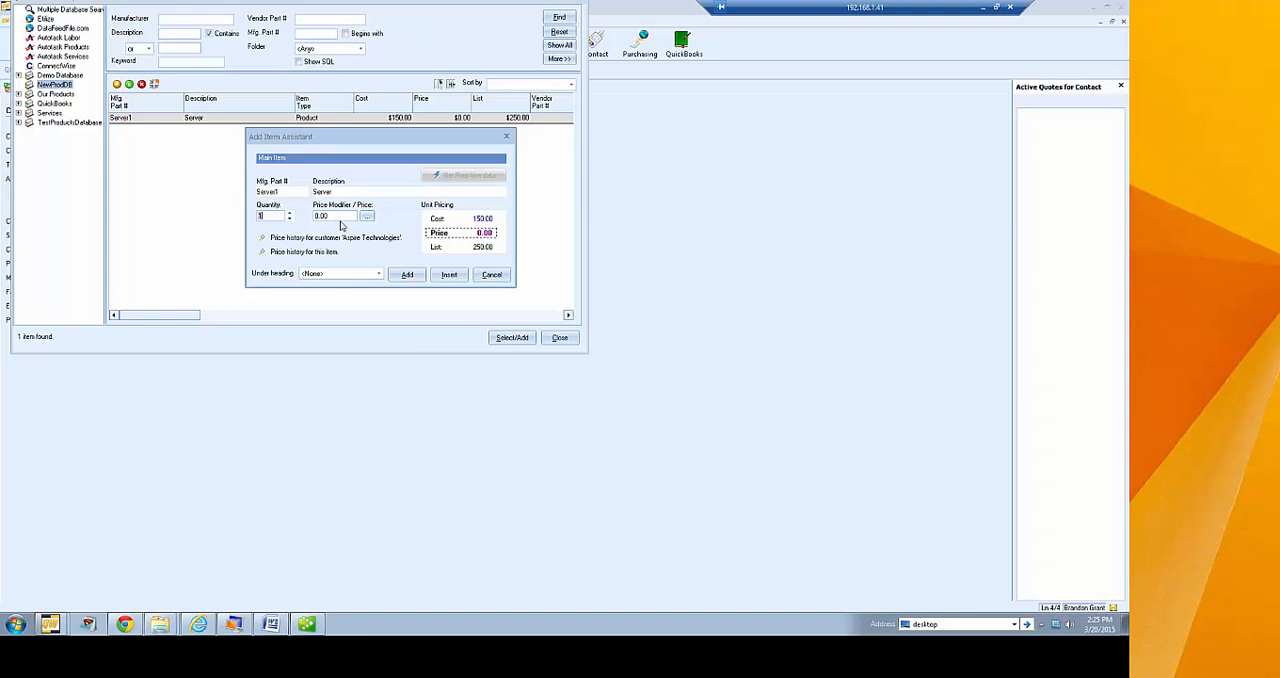
click(492, 274)
Open Server1 from NewProdDB in the Add Item Assistant and set its quantity to 4
drag(200, 8, 427, 96)
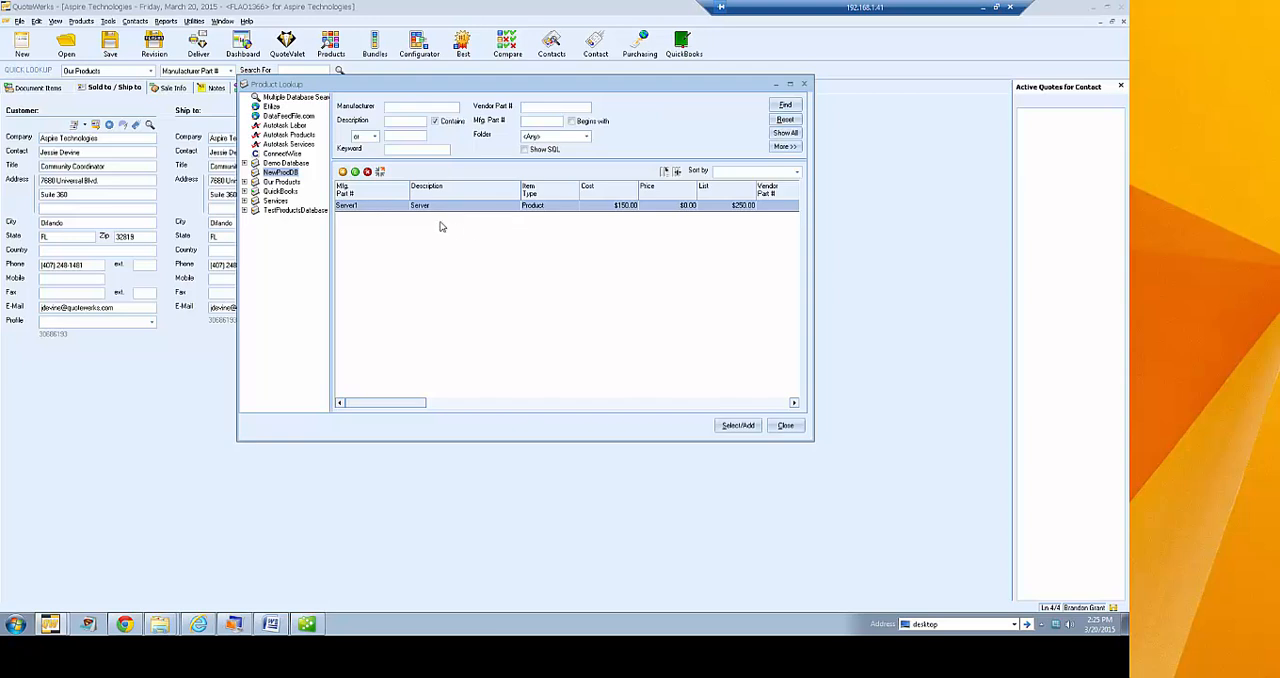
double_click(501, 208)
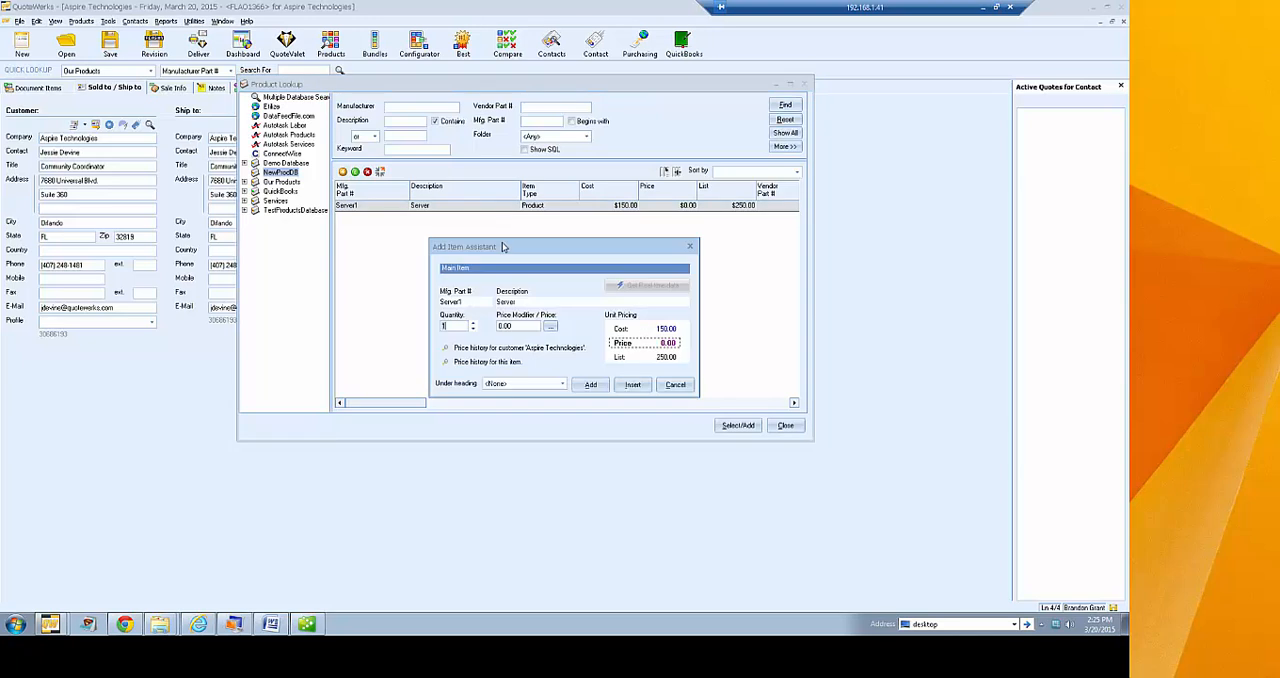
drag(508, 248, 490, 170)
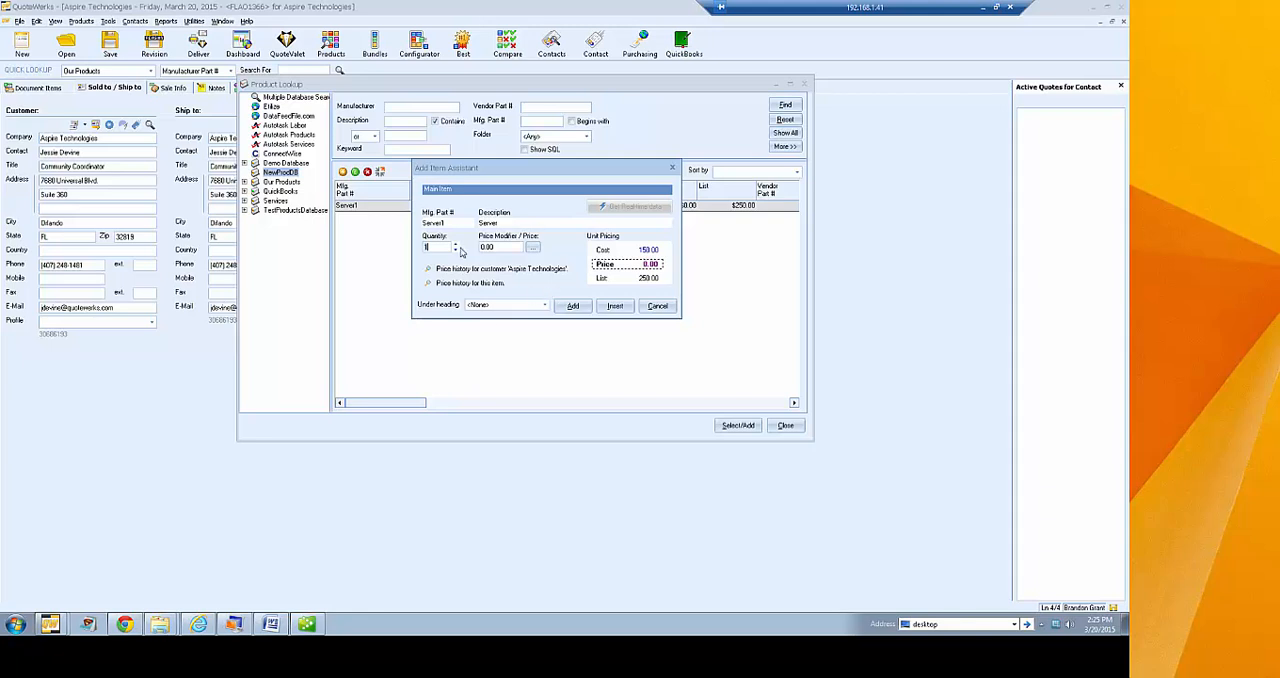
click(455, 244)
text(4)
Try price modifier M15 for Server1, and replace it with P05
click(487, 247)
text(M15)
key(BackSpace)
key(BackSpace)
key(BackSpace)
text(P05)
Review Server1's price history for customer Aspire Technologies, and cancel adding the item
click(428, 268)
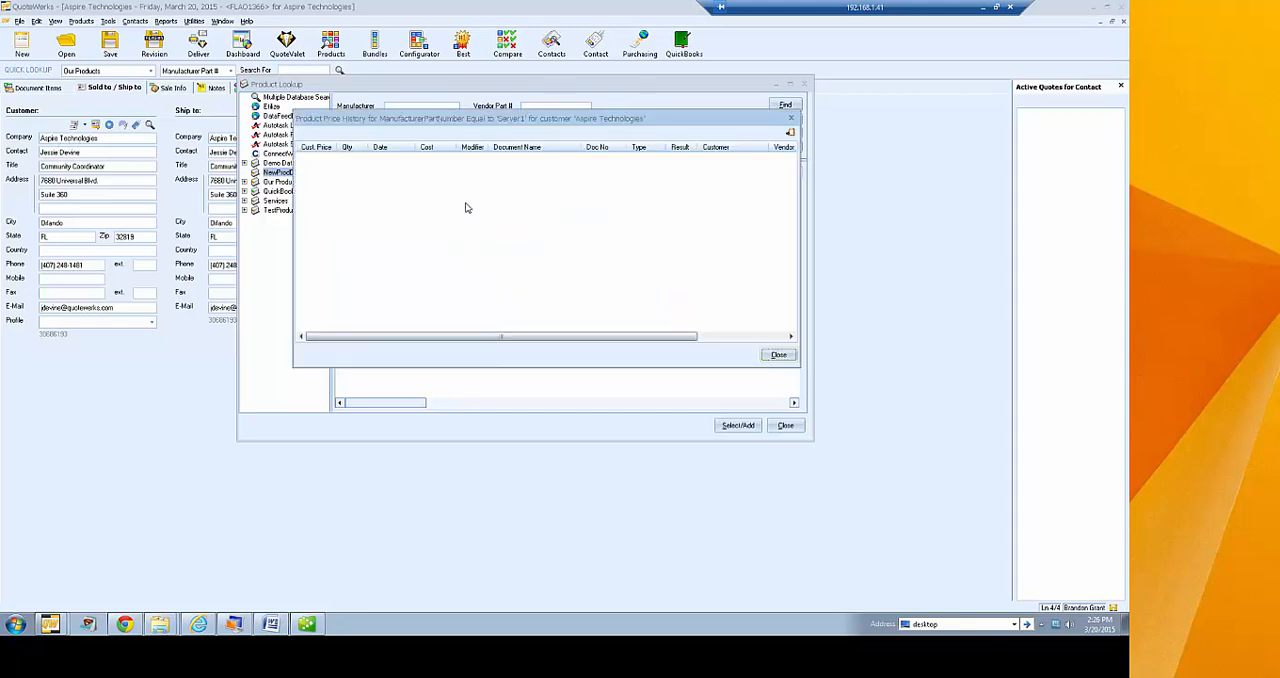
click(778, 357)
click(658, 306)
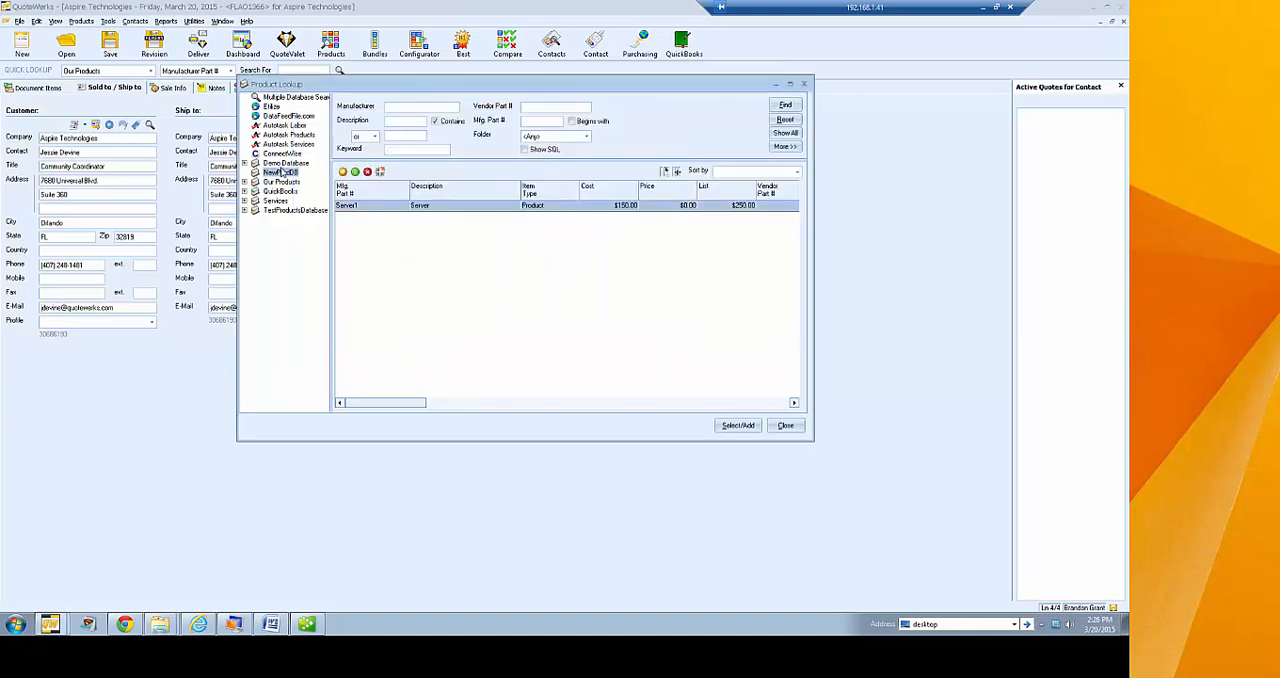
Show all products in Demo Database and open the Tripp Lite Switched PDU in the Add Item Assistant
click(285, 163)
click(783, 133)
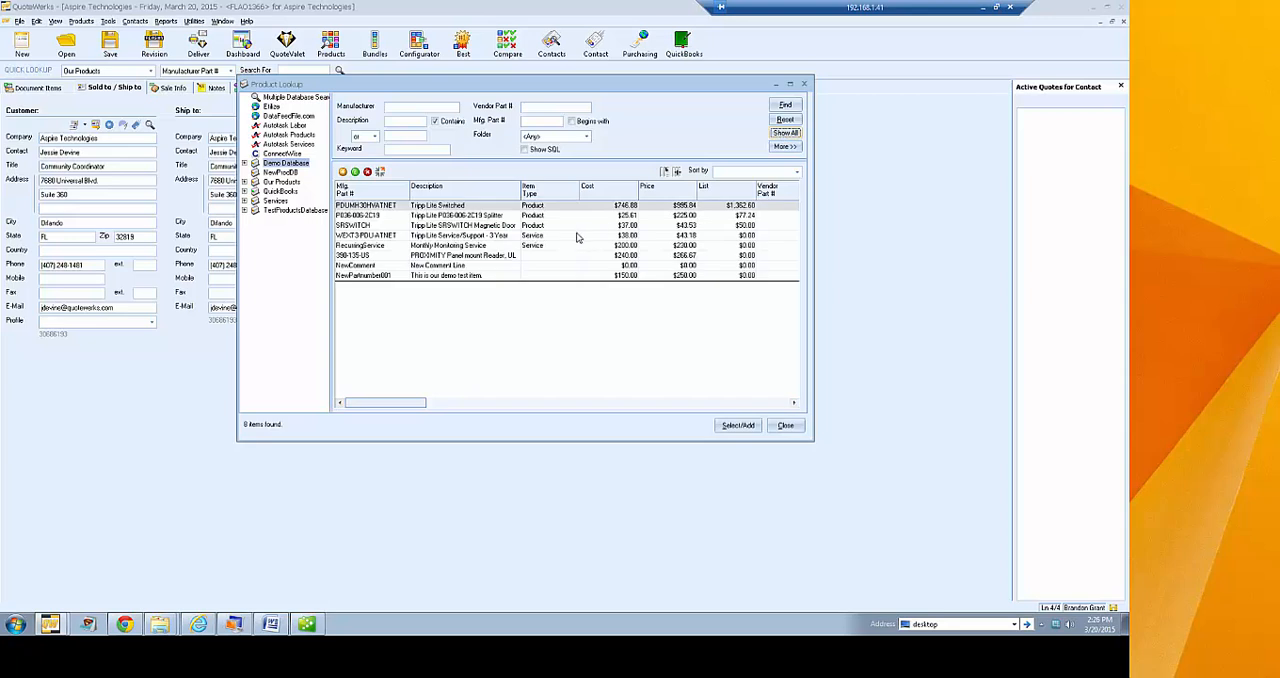
double_click(448, 205)
drag(488, 254, 480, 150)
Review the Tripp Lite PDU's price history for Aspire Technologies and for the item overall, and cancel adding it
click(394, 243)
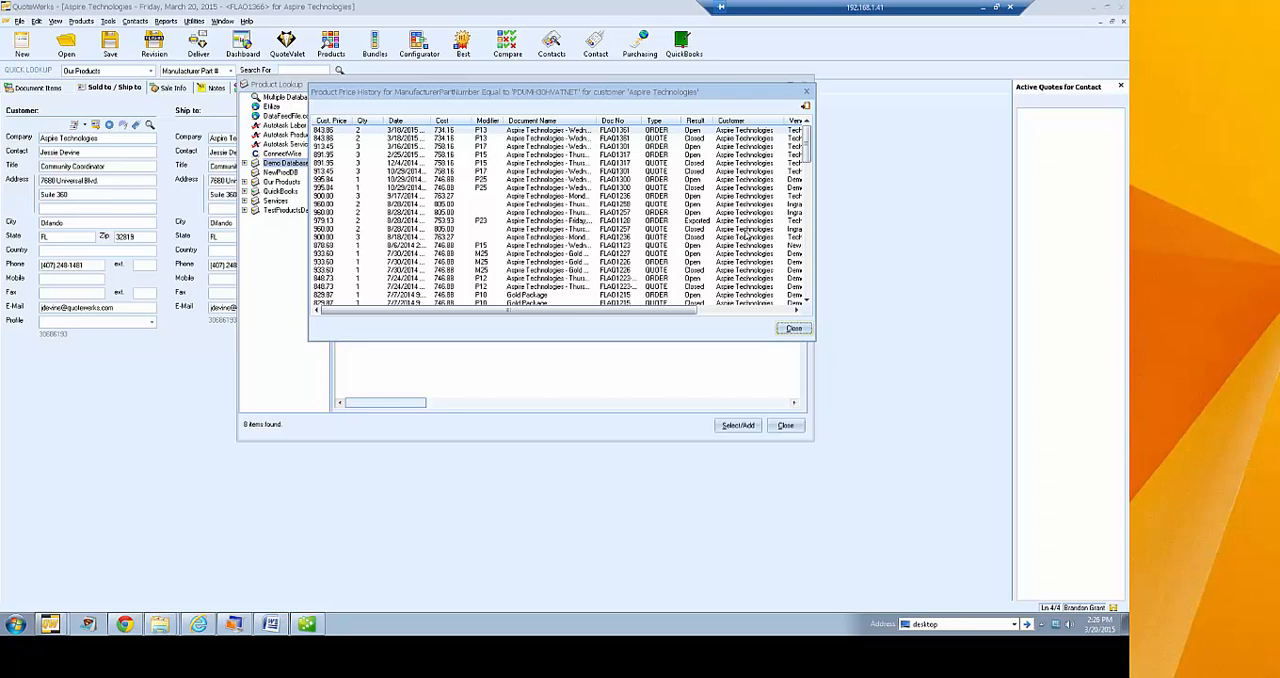
drag(678, 312, 536, 311)
click(793, 329)
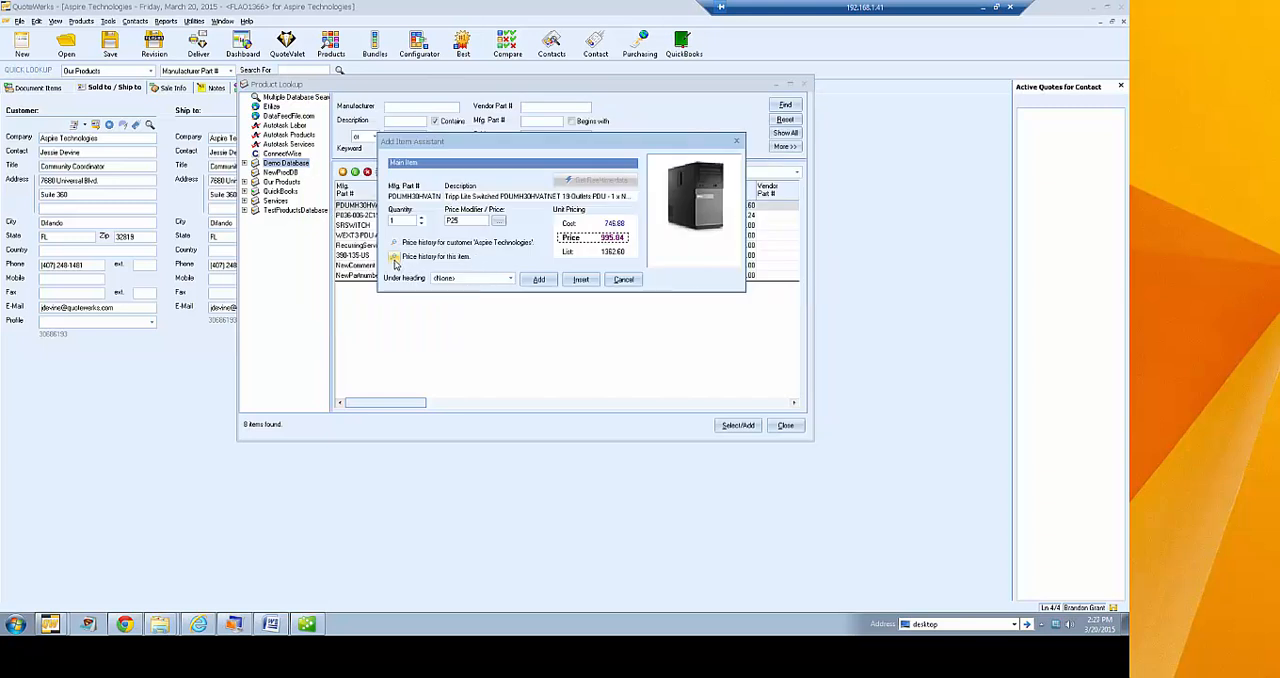
click(394, 257)
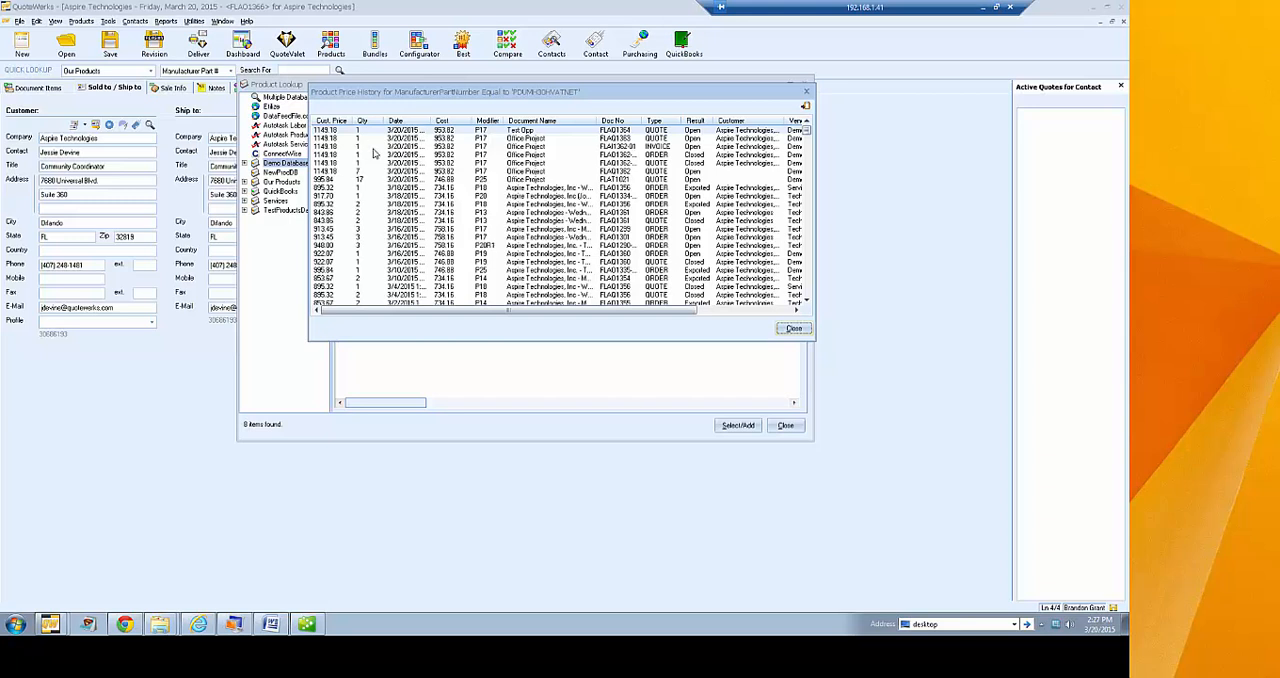
click(793, 328)
click(627, 281)
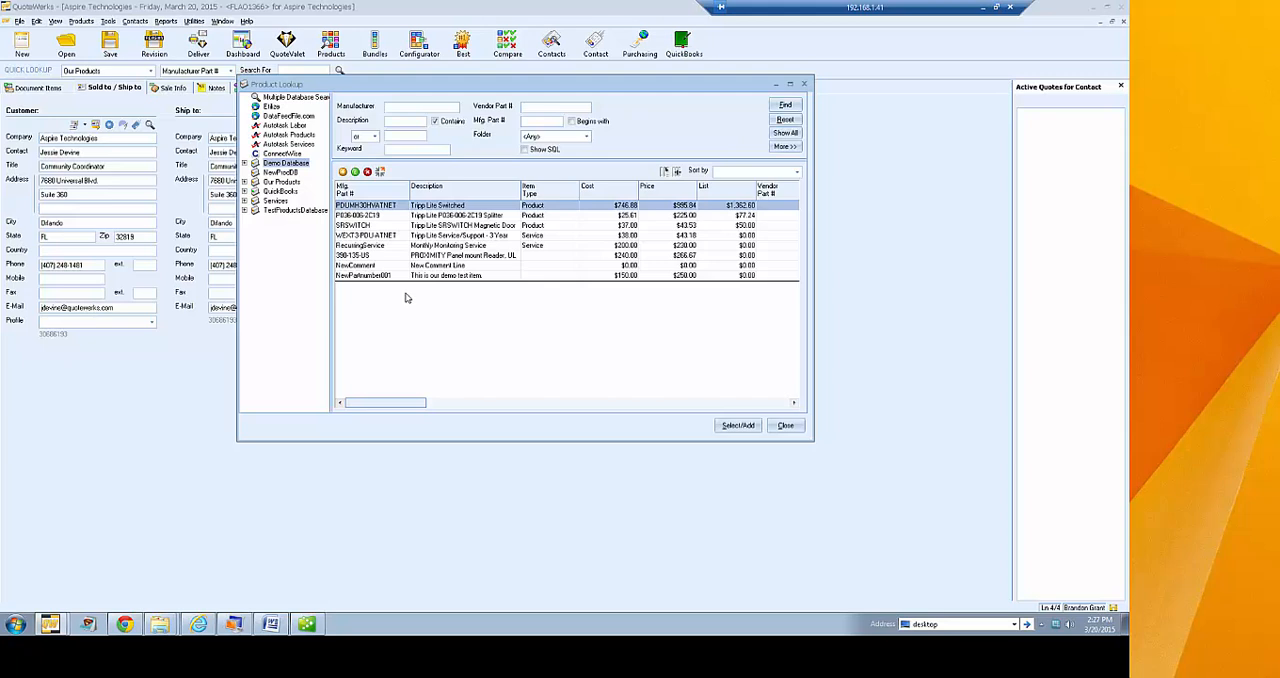
Close the product lookup and copy the "Up to 36 dual-threaded, near-linear scalability, UltraSPARC IV" line from the document items
click(786, 427)
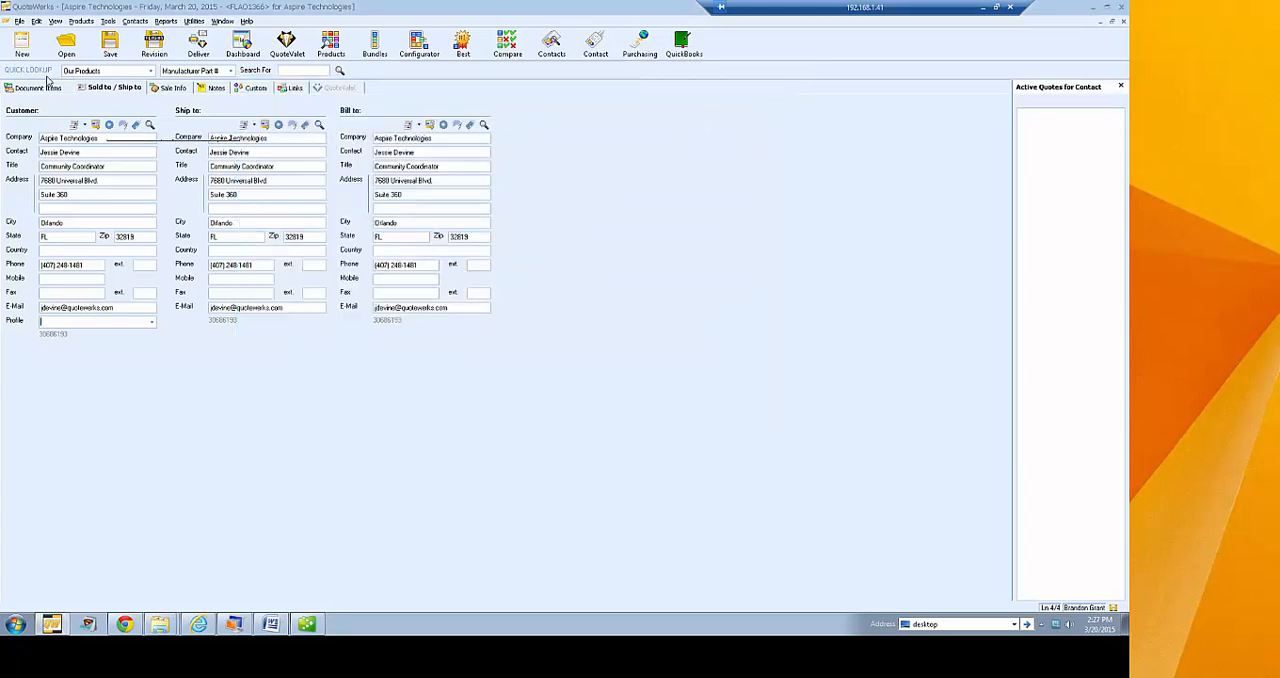
click(48, 88)
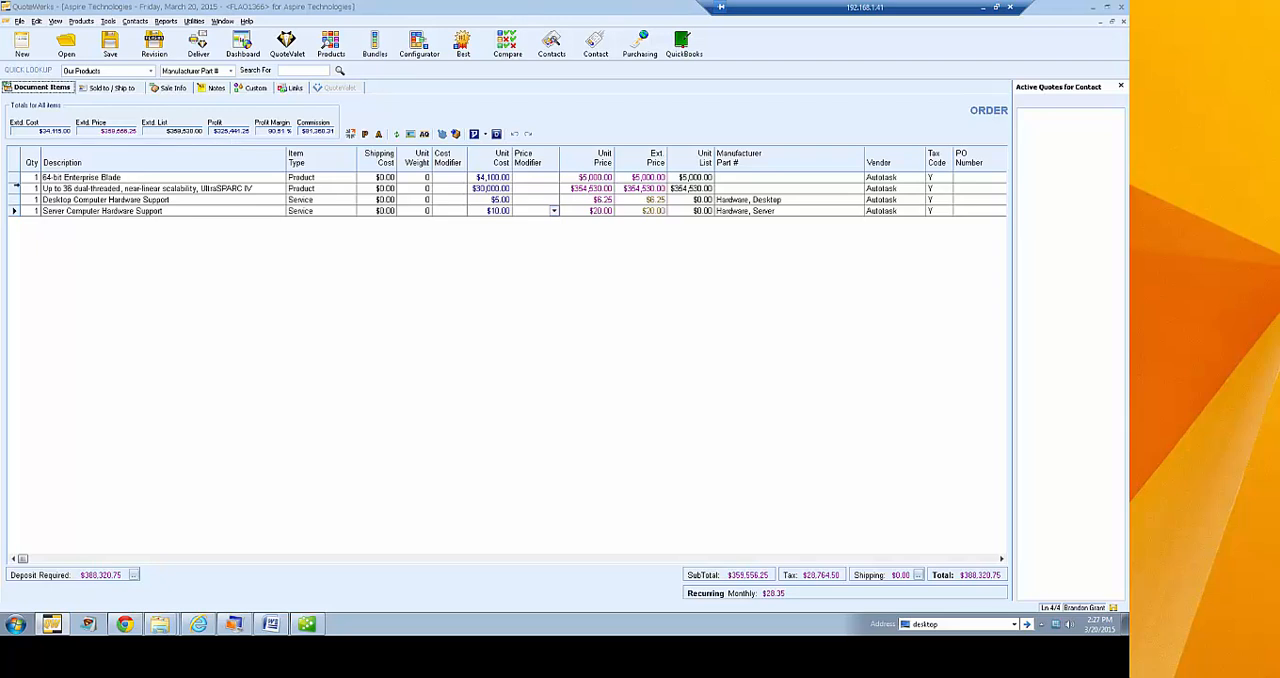
click(11, 188)
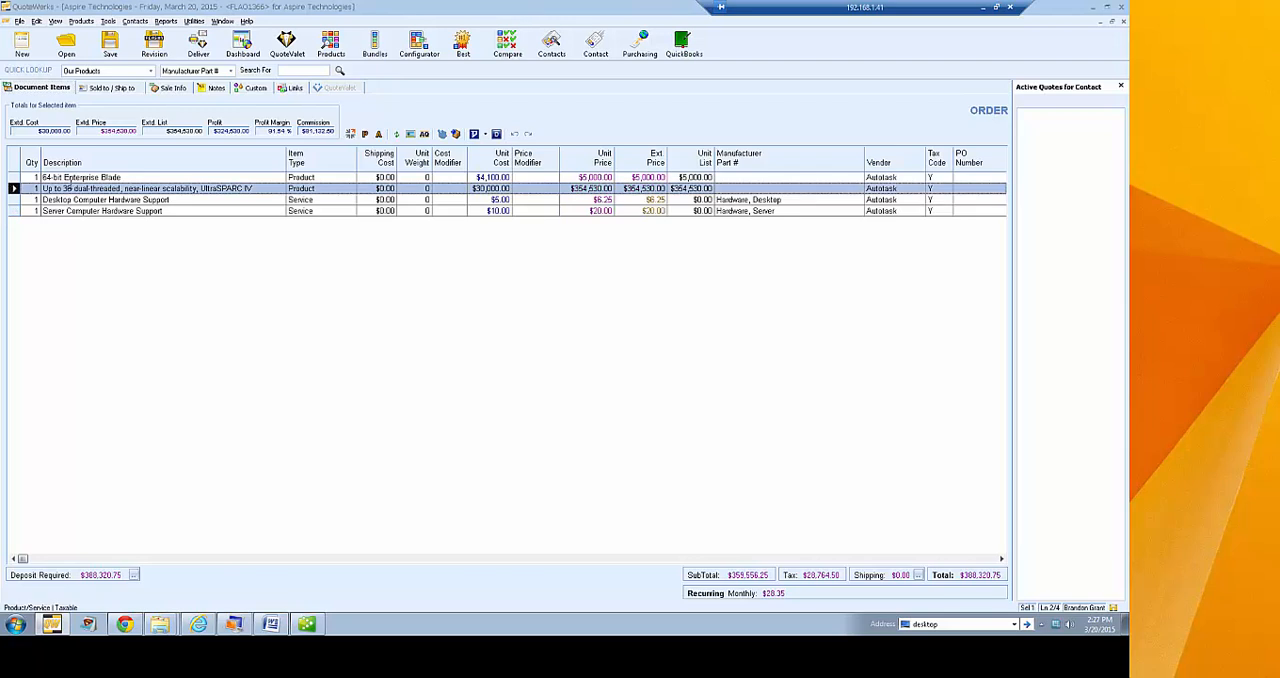
right_click(28, 186)
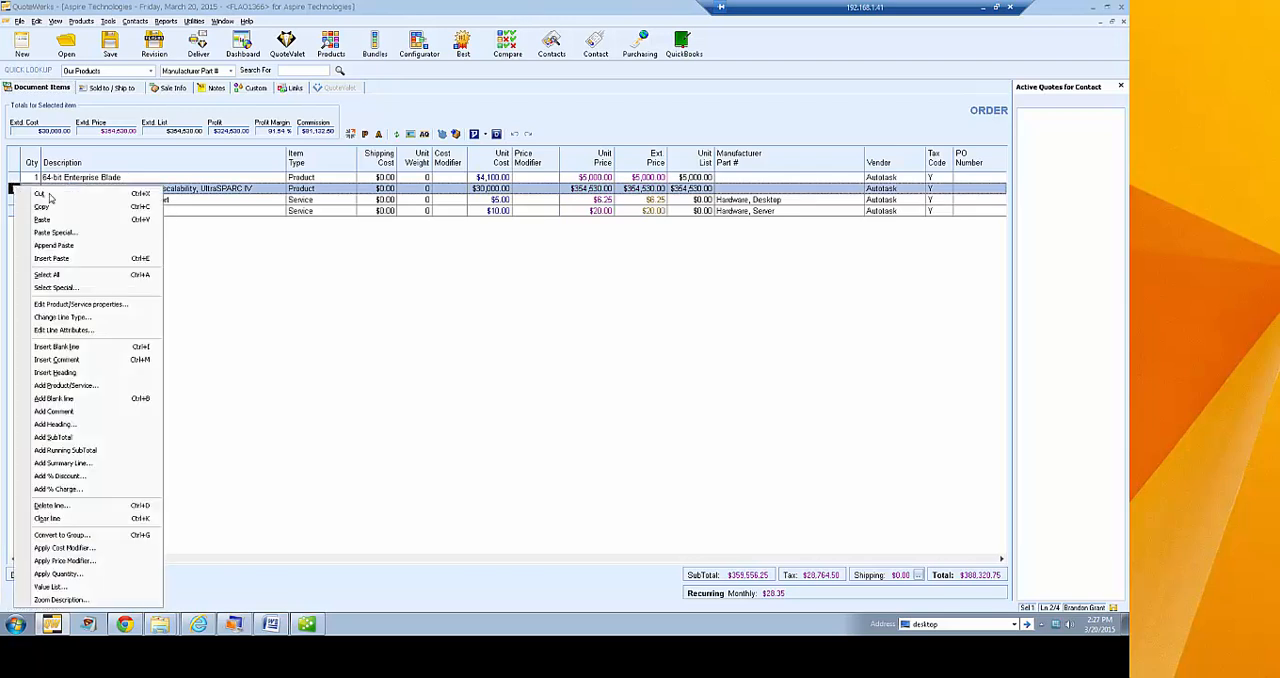
click(82, 209)
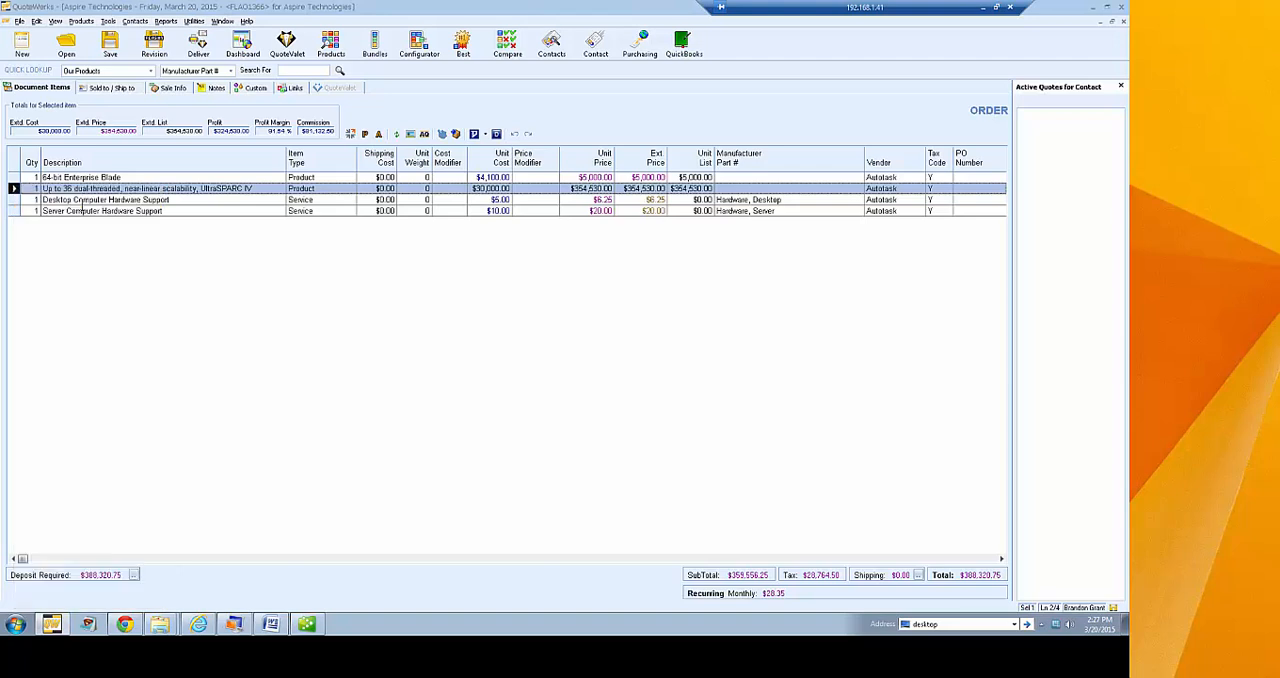
Open the product lookup and show all products in NewProdDB
click(331, 50)
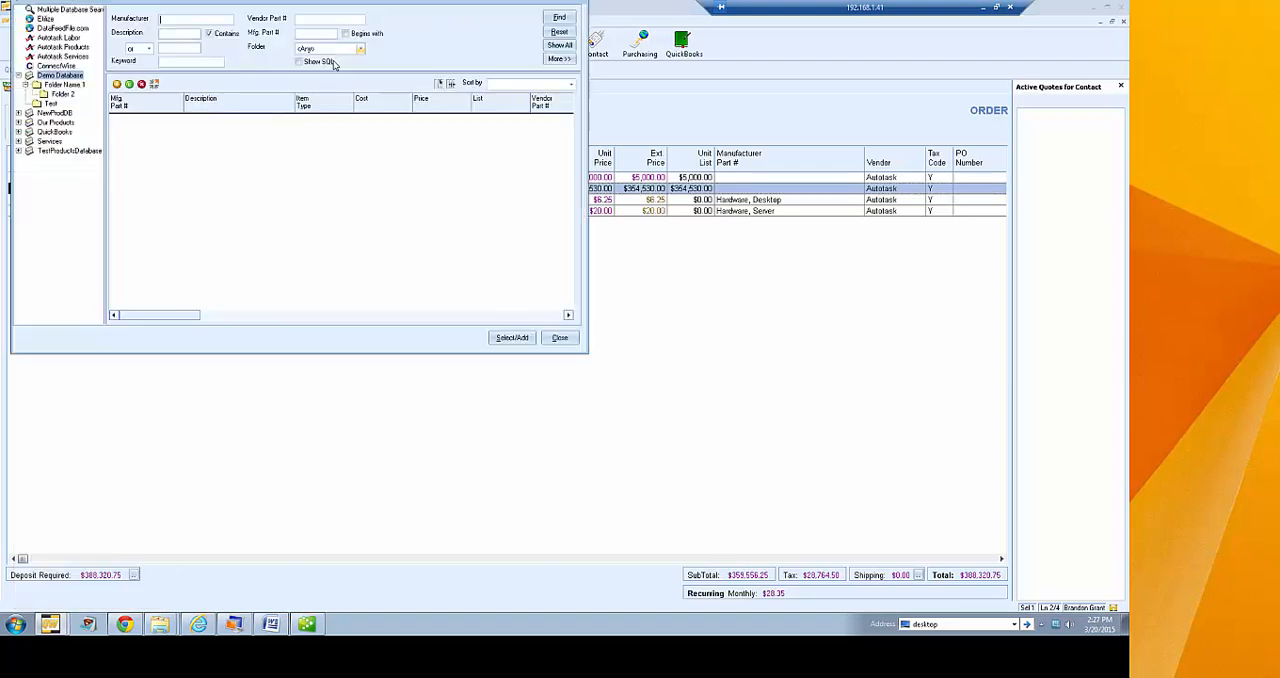
drag(239, 2, 435, 135)
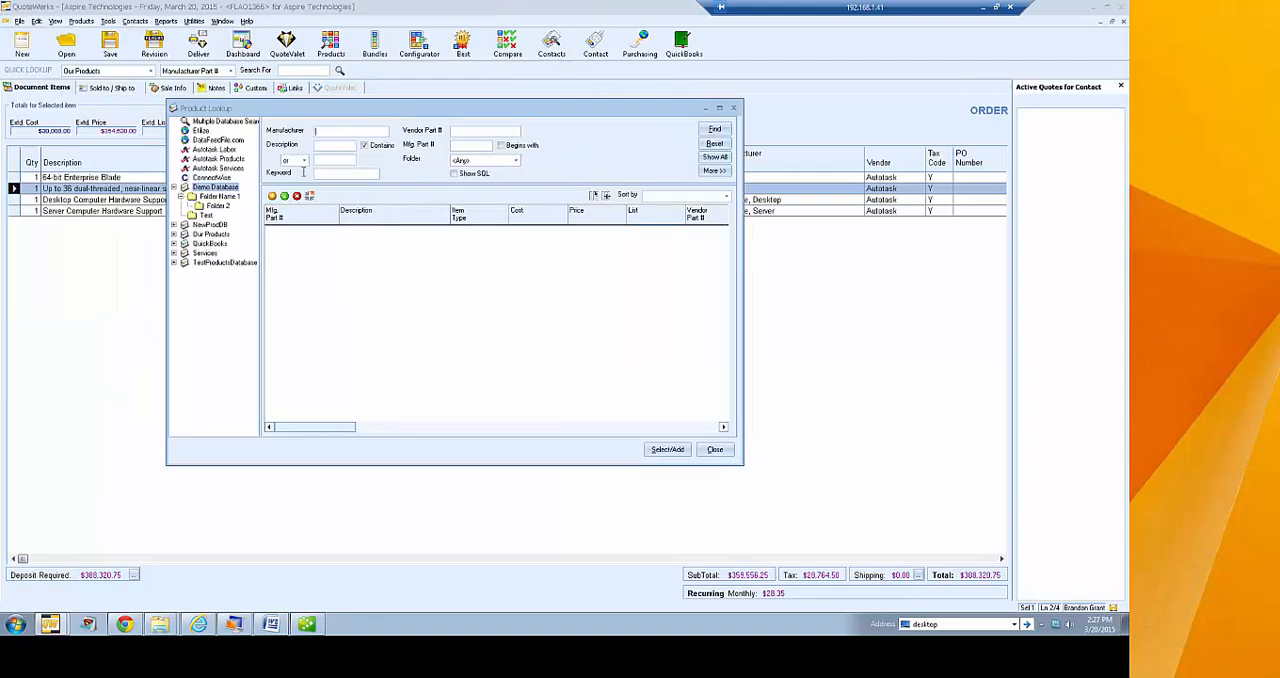
click(210, 226)
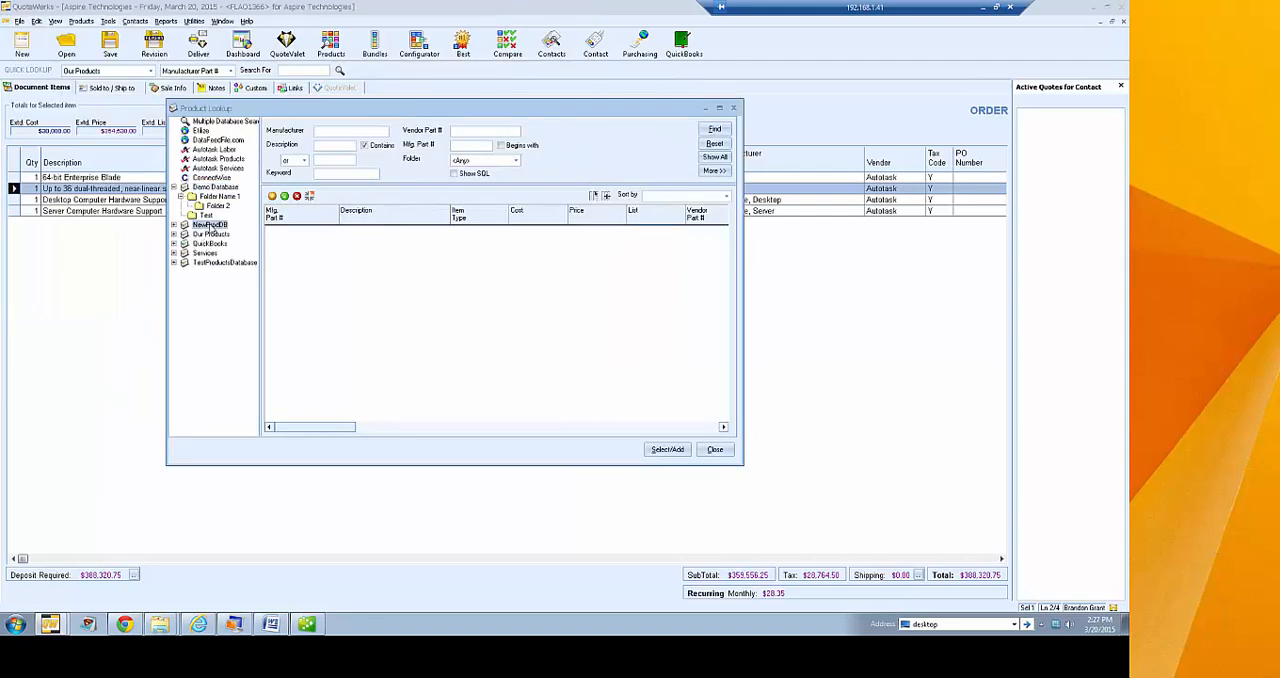
click(714, 157)
Append-paste the copied line item into NewProdDB with its vendor changed to NewProdDB, and close the product lookup
right_click(335, 265)
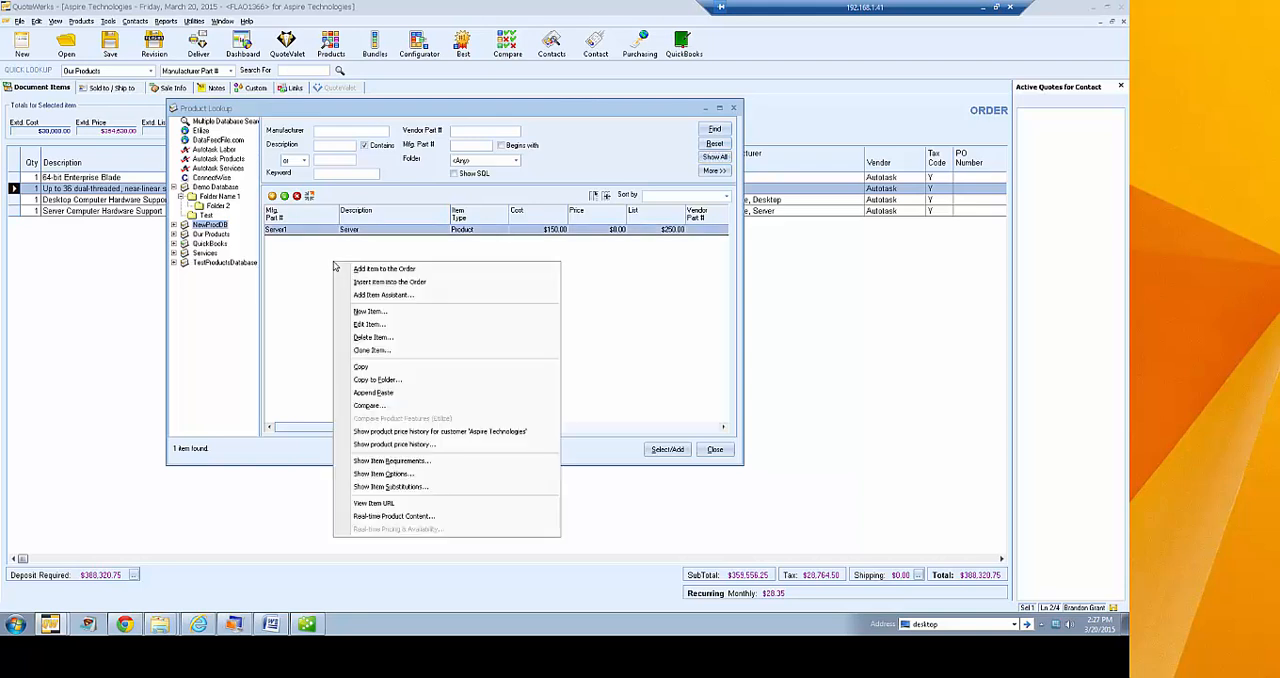
click(403, 395)
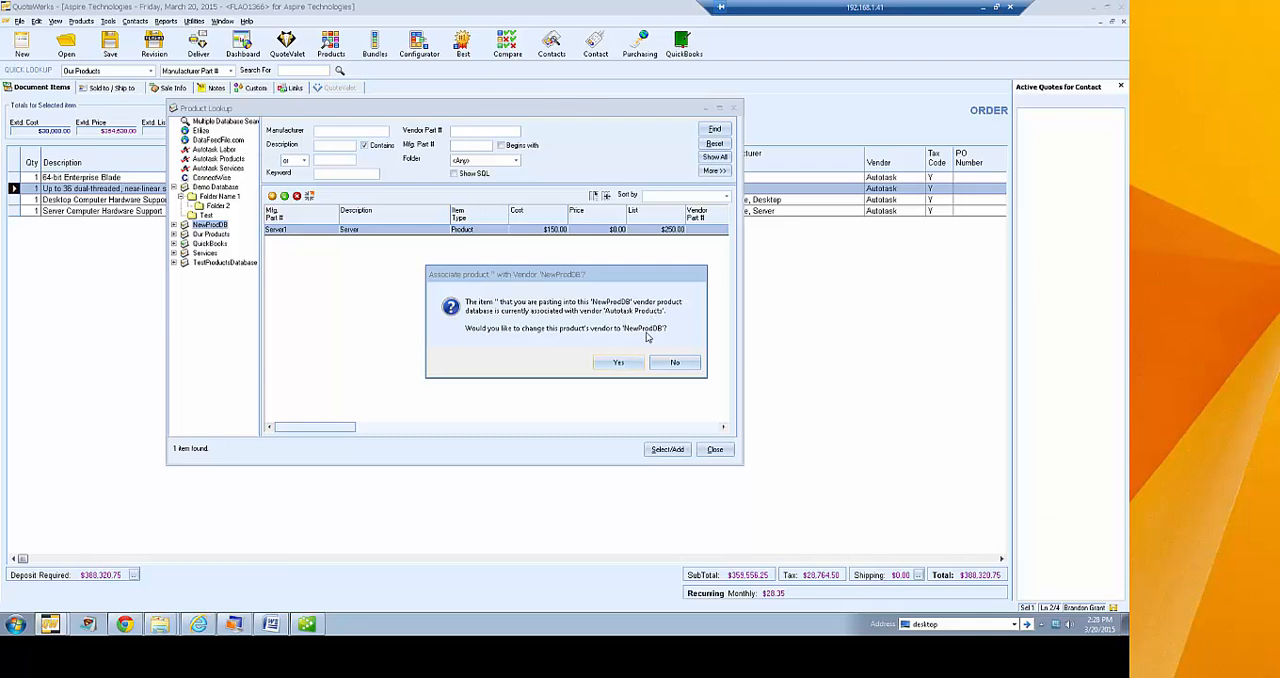
click(616, 365)
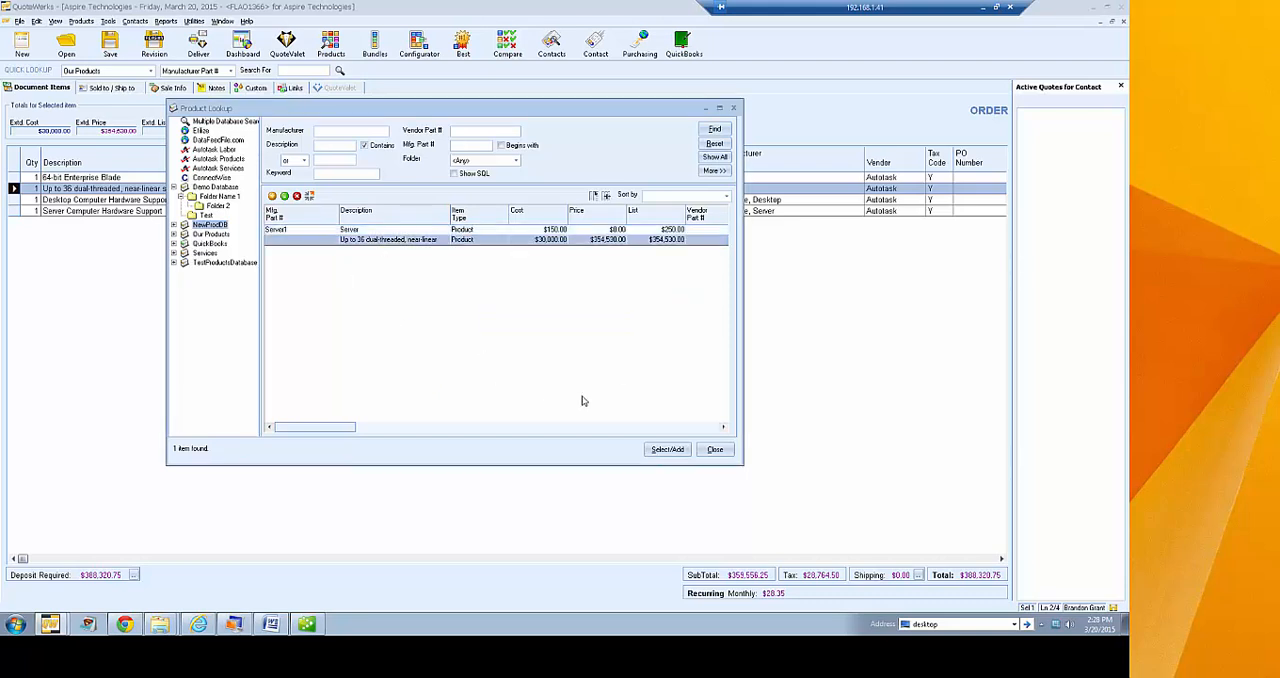
click(723, 427)
click(723, 427)
drag(374, 431, 258, 412)
click(715, 451)
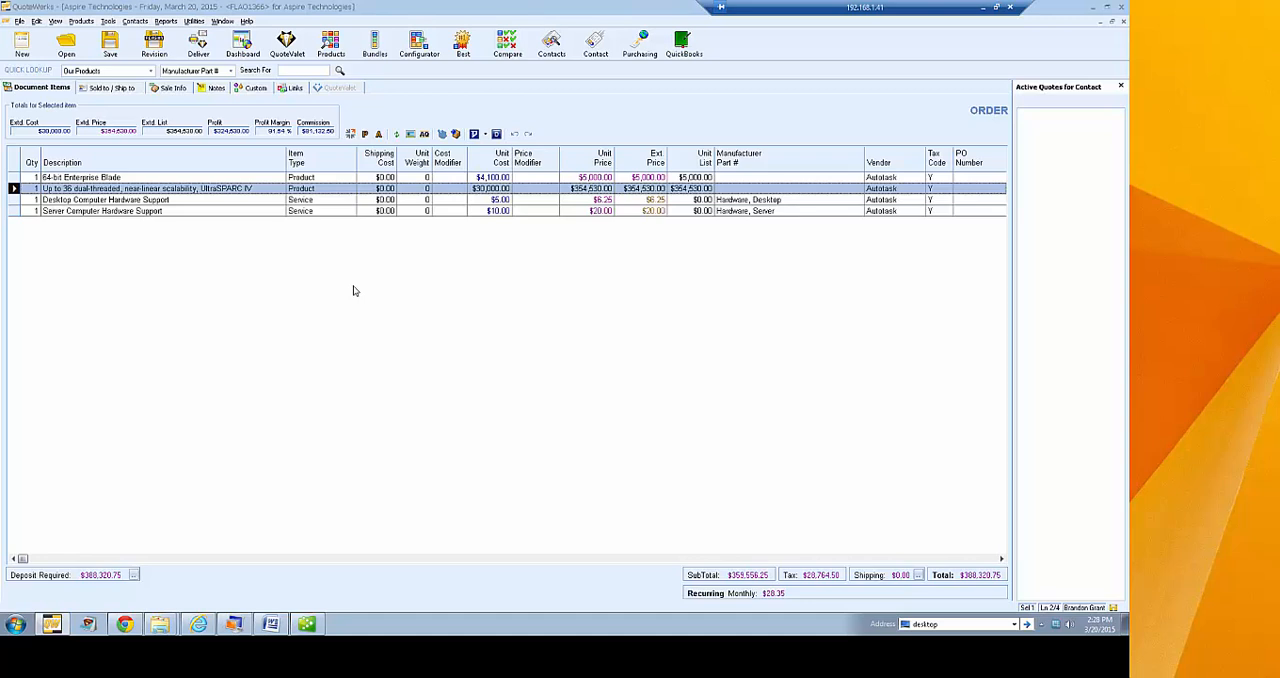
Reopen the product lookup, examine the item commands available for NewProdDB, and close it
click(331, 44)
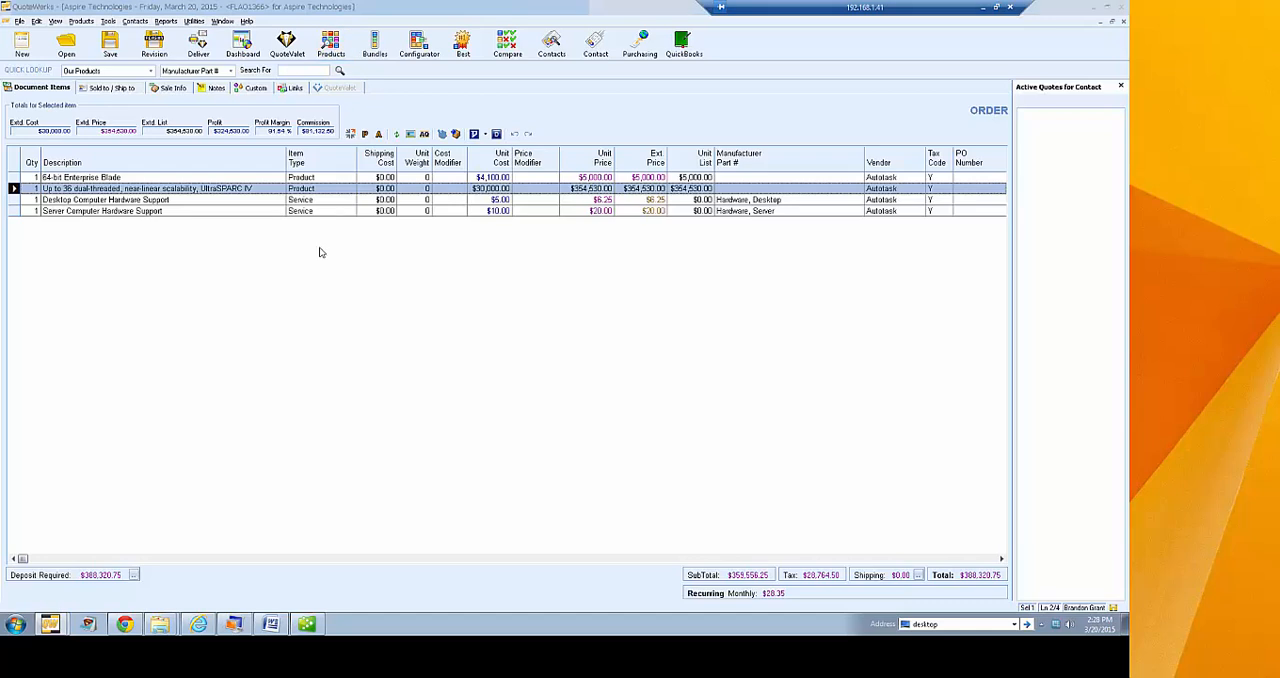
right_click(200, 168)
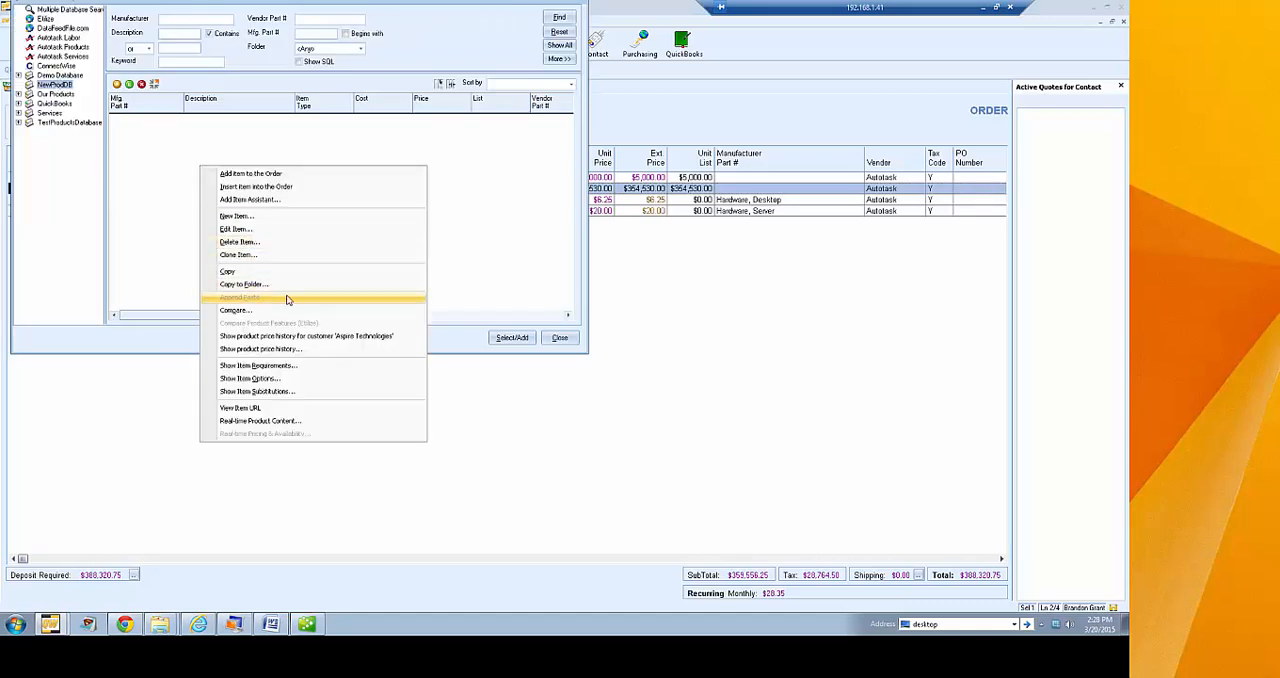
click(463, 248)
click(560, 338)
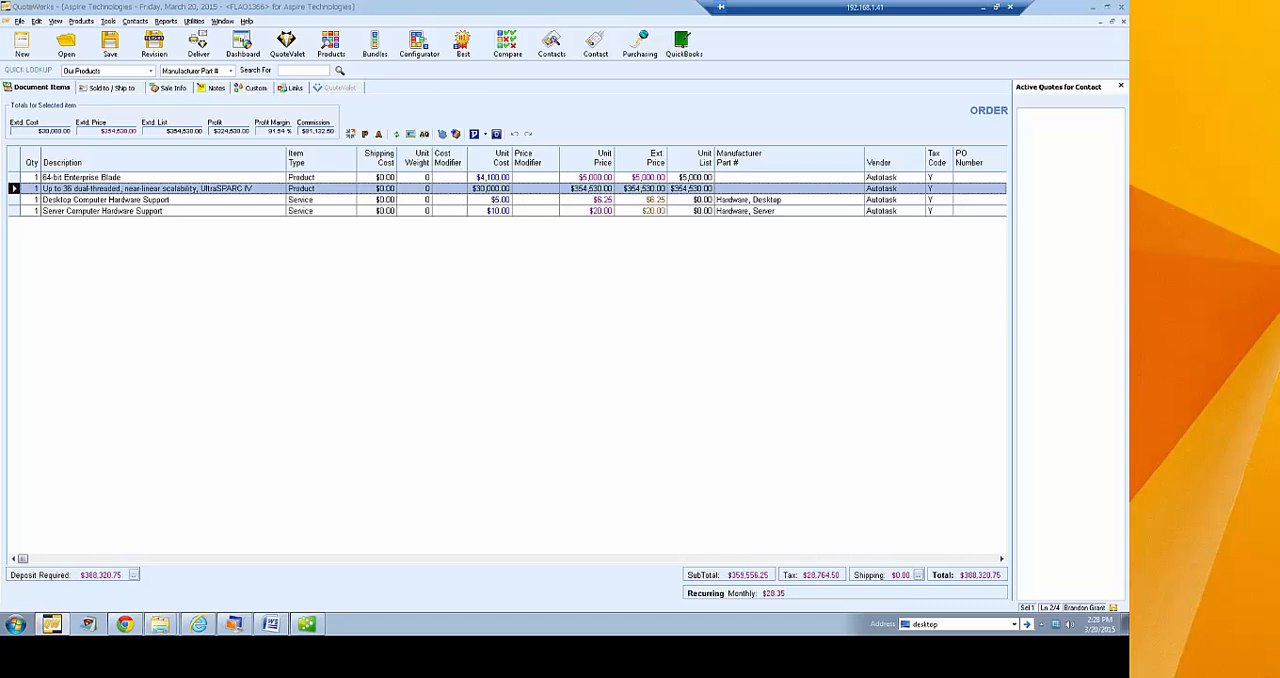
Clone the Demo Database product data source as a new vendor database named NewProdDB2
click(81, 21)
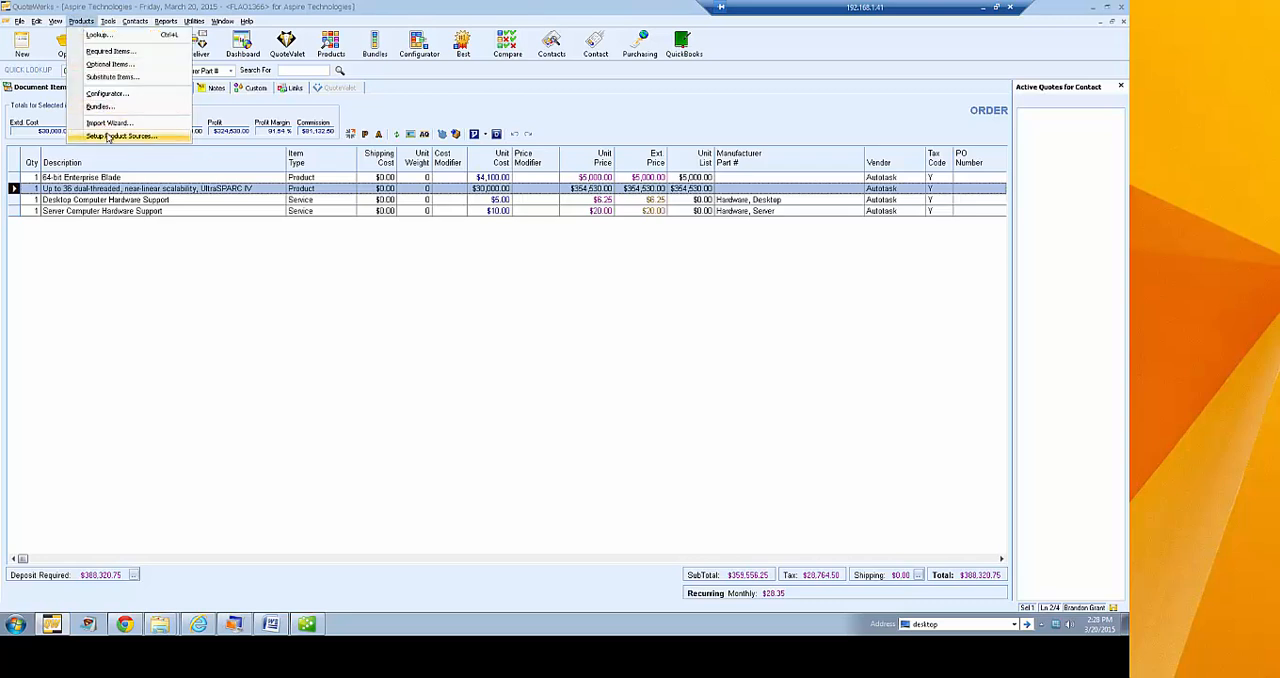
click(120, 135)
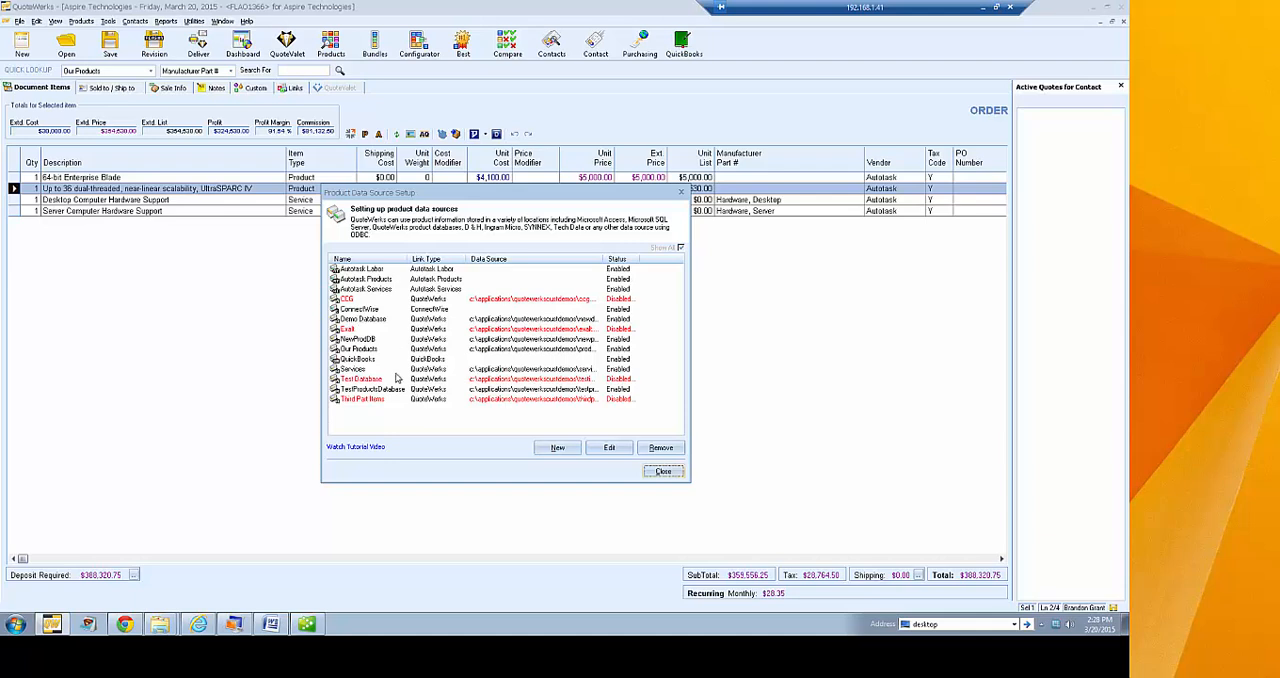
click(384, 319)
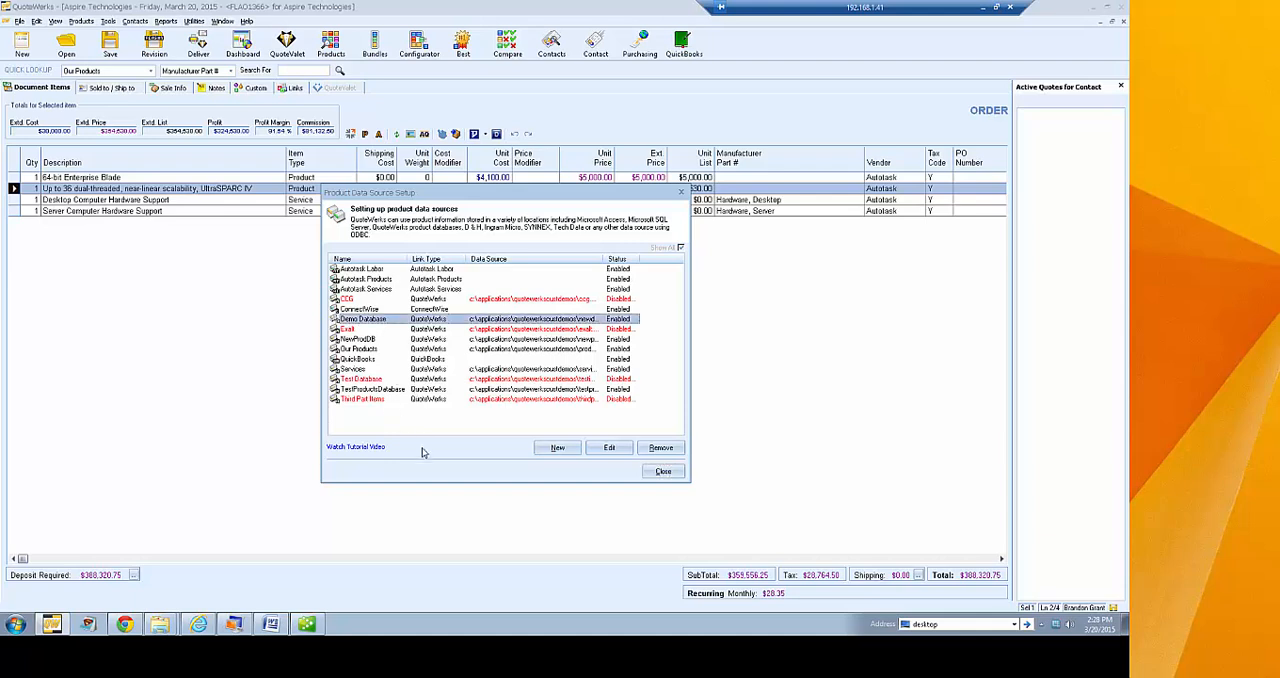
right_click(444, 321)
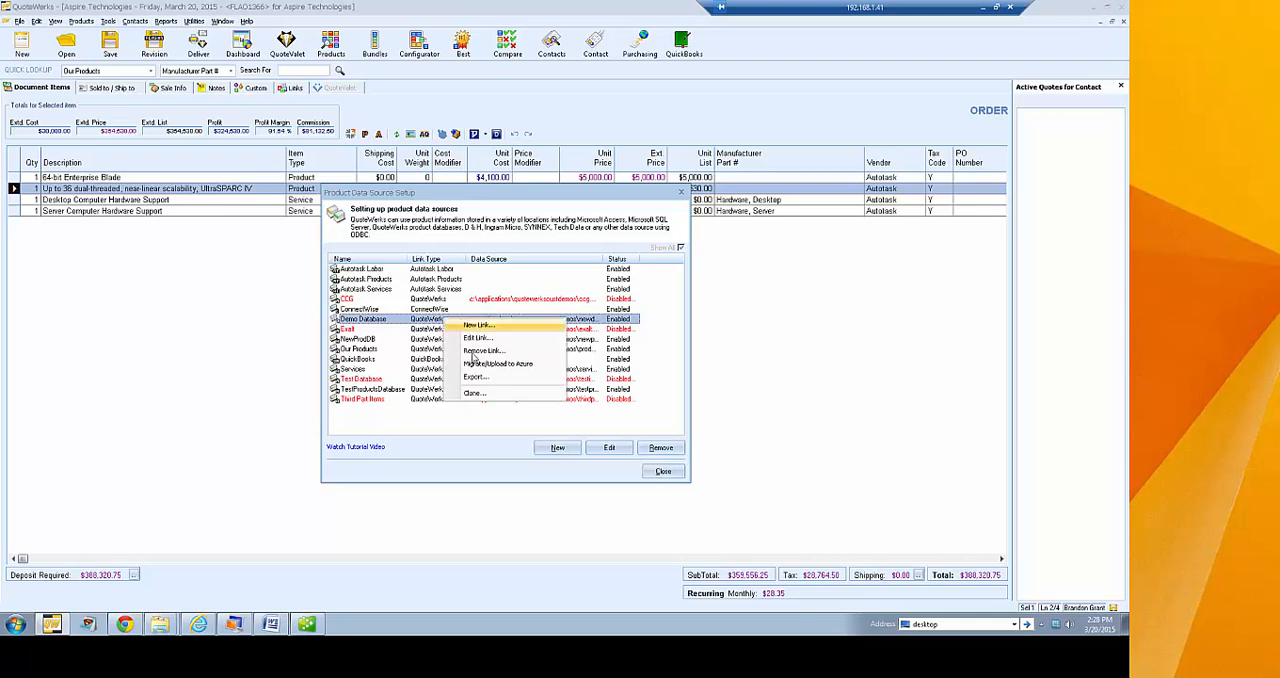
click(487, 395)
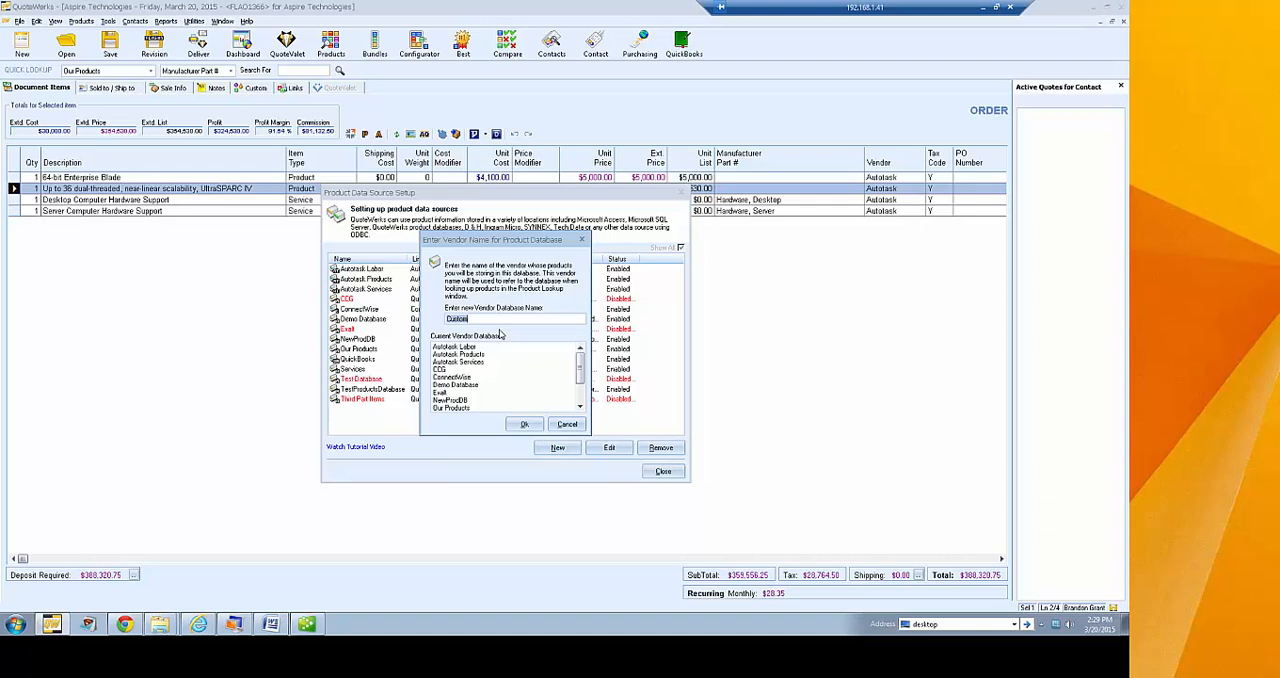
text(NewProdDB2)
drag(490, 320, 423, 319)
click(524, 424)
click(493, 315)
click(522, 420)
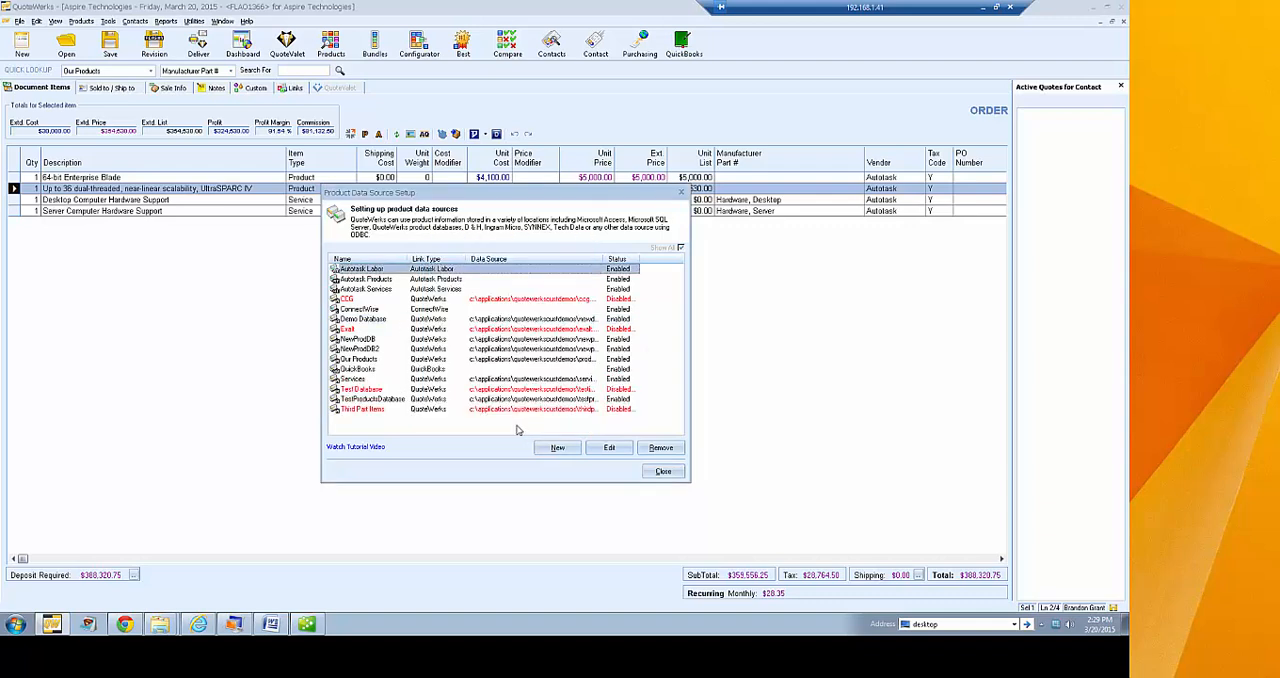
Examine the commands available for the NewProdDB2 data source, and close the product data source setup
click(426, 349)
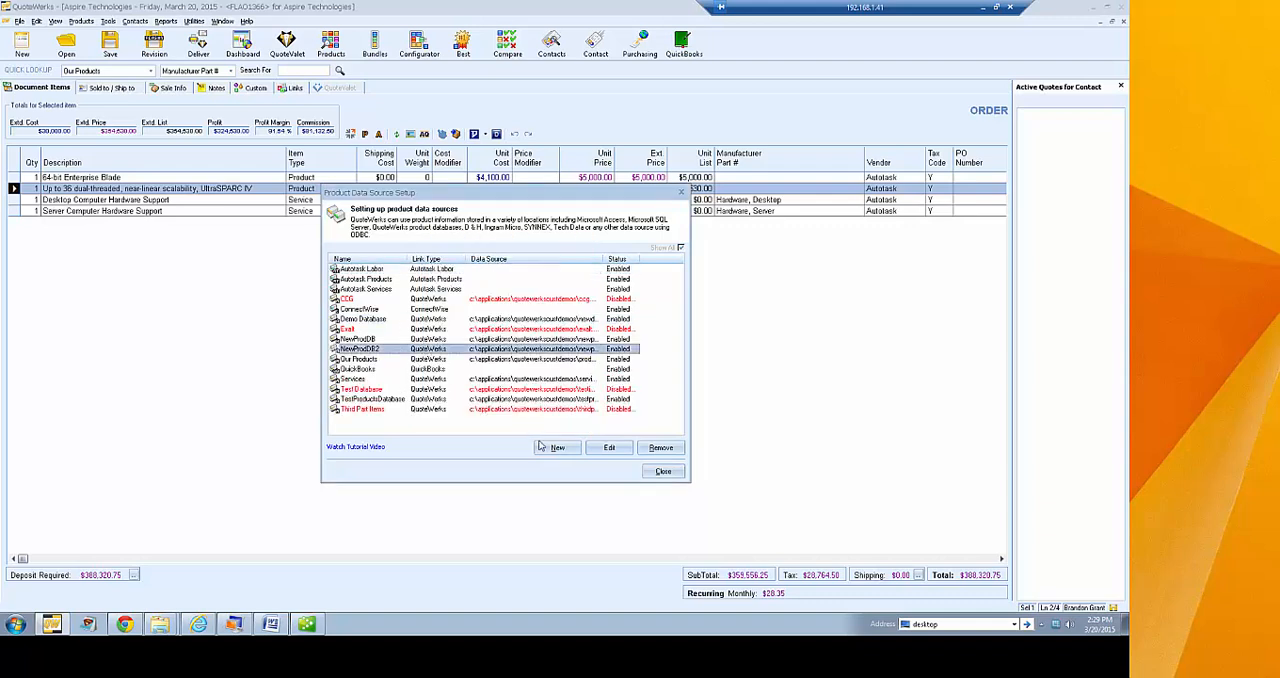
right_click(450, 349)
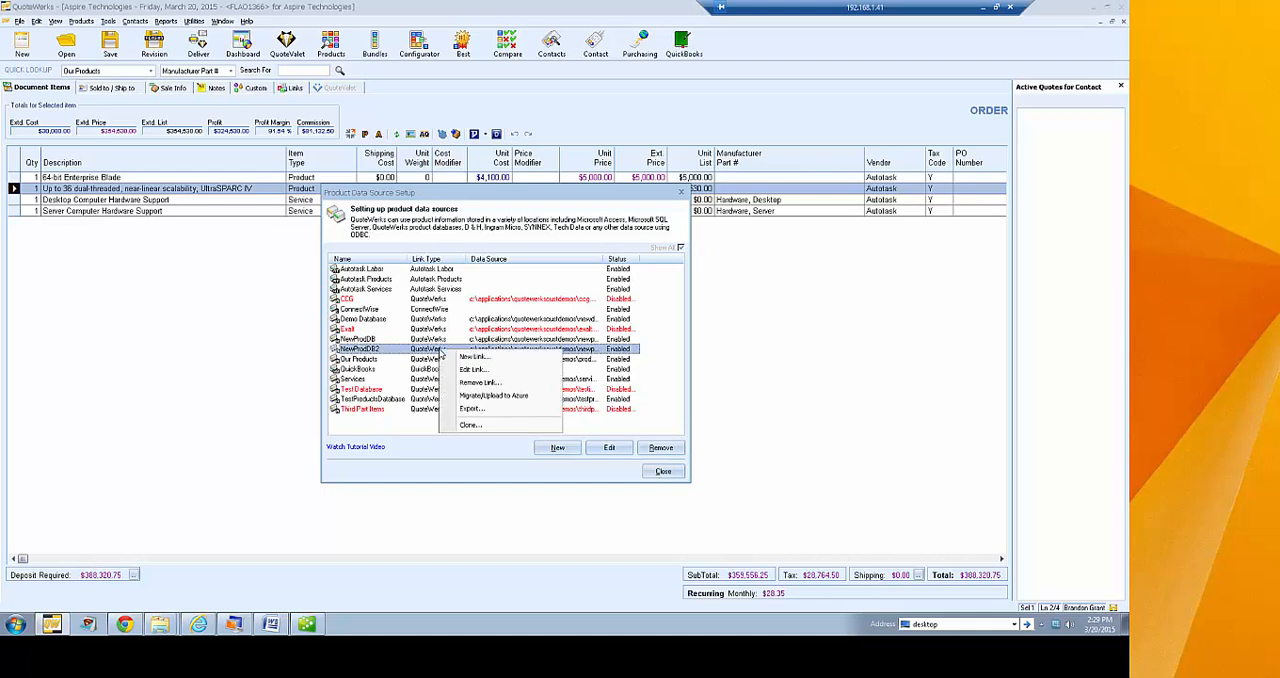
click(479, 457)
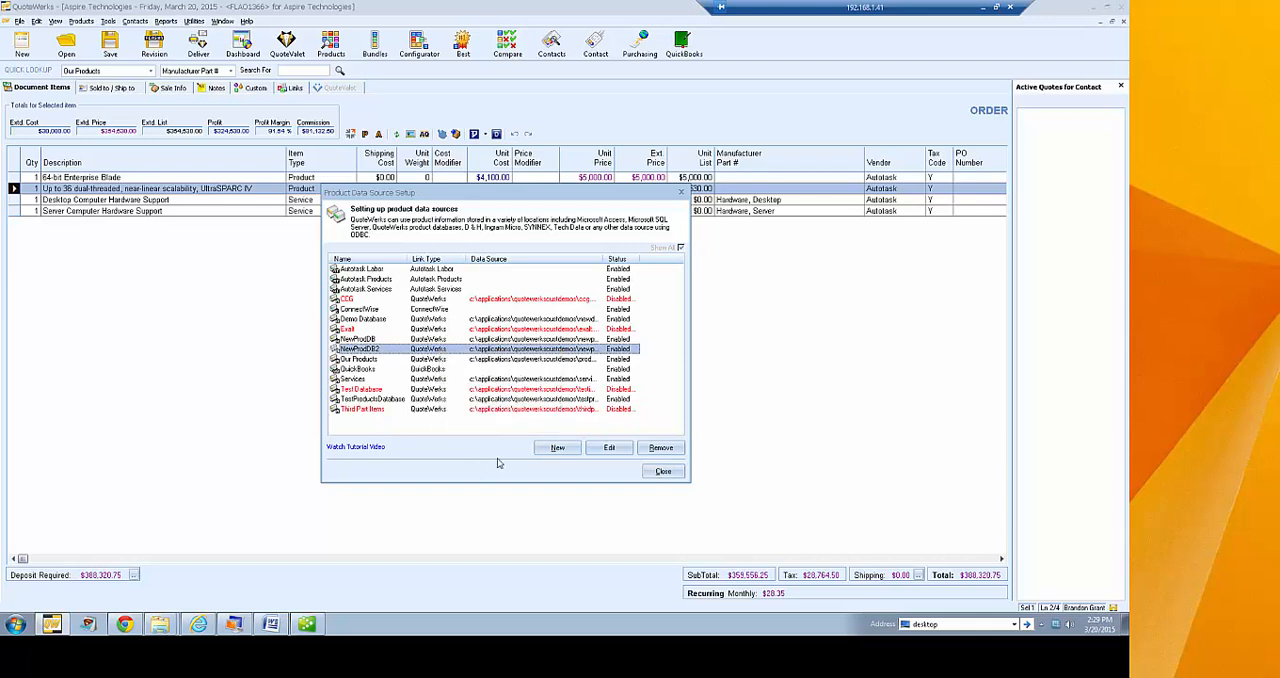
click(664, 472)
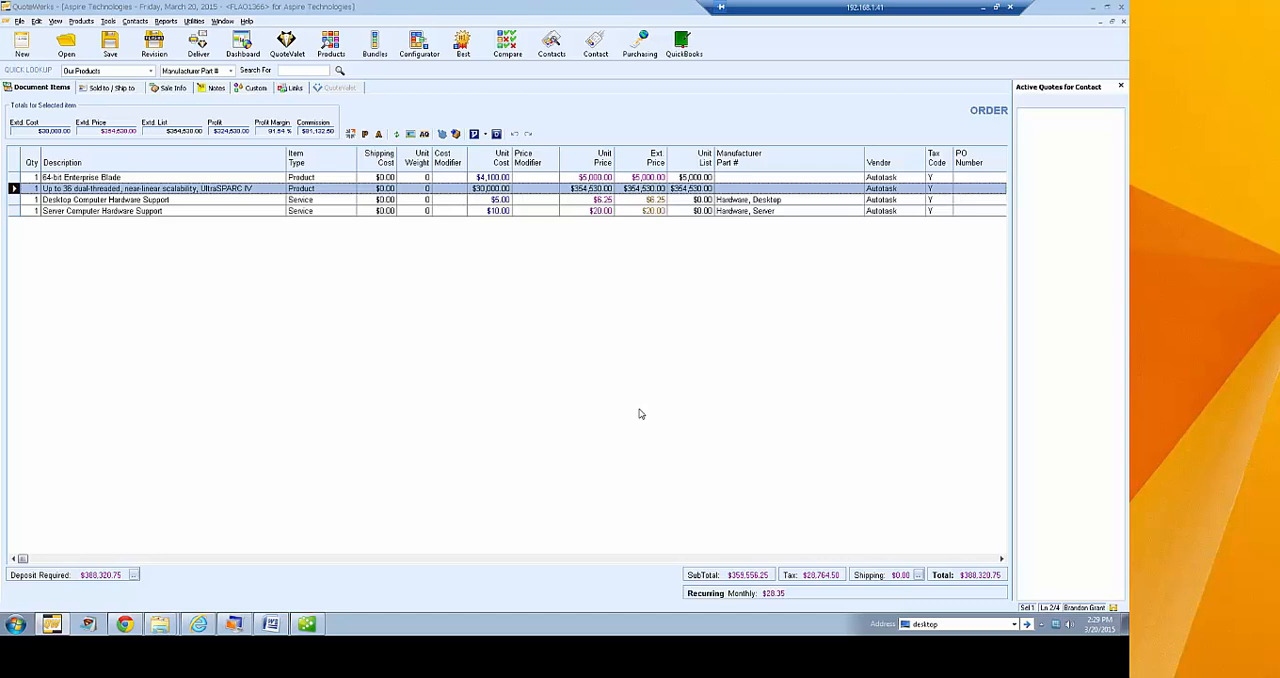
Reopen the product data source setup, review the export and clone options offered for NewProdDB2, and close the setup
click(84, 22)
click(120, 135)
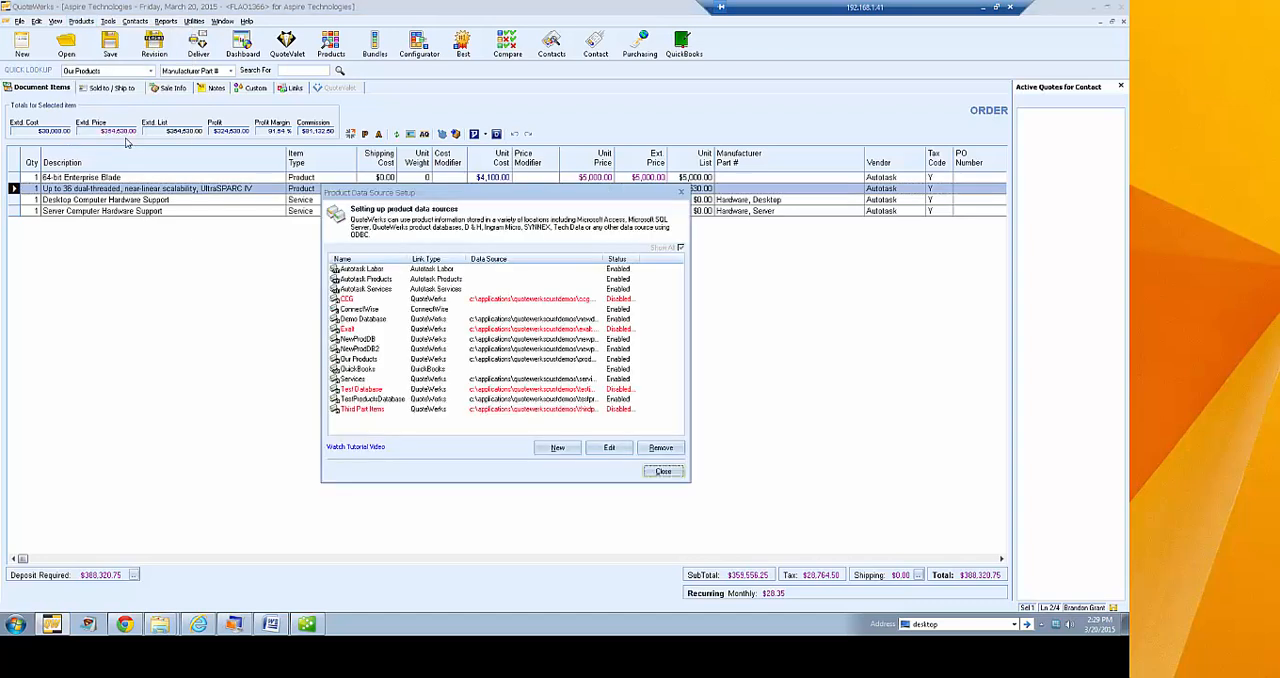
click(440, 350)
right_click(440, 352)
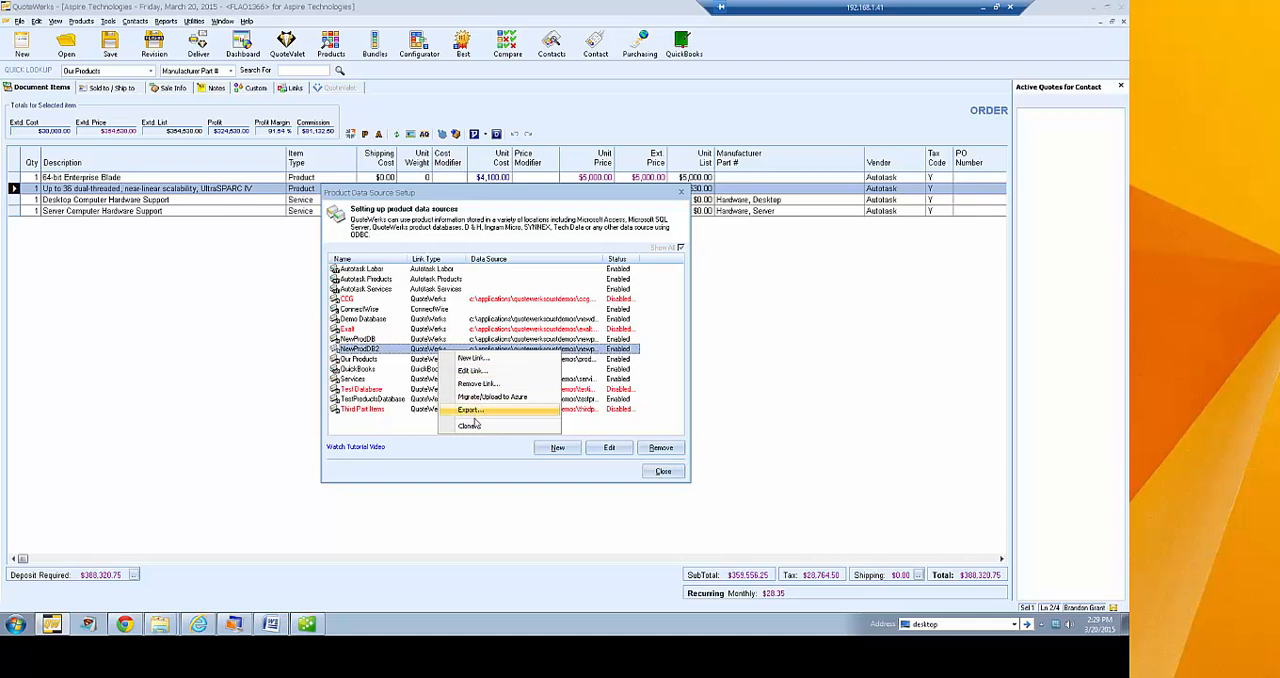
click(480, 460)
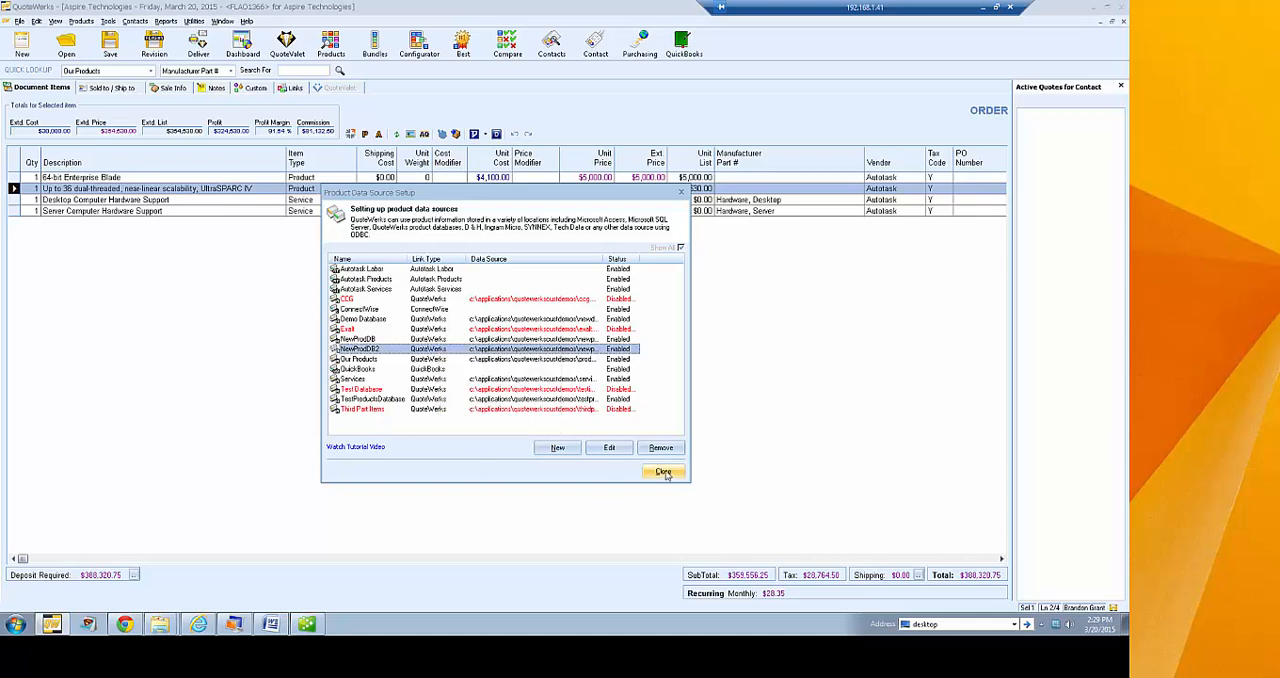
click(658, 472)
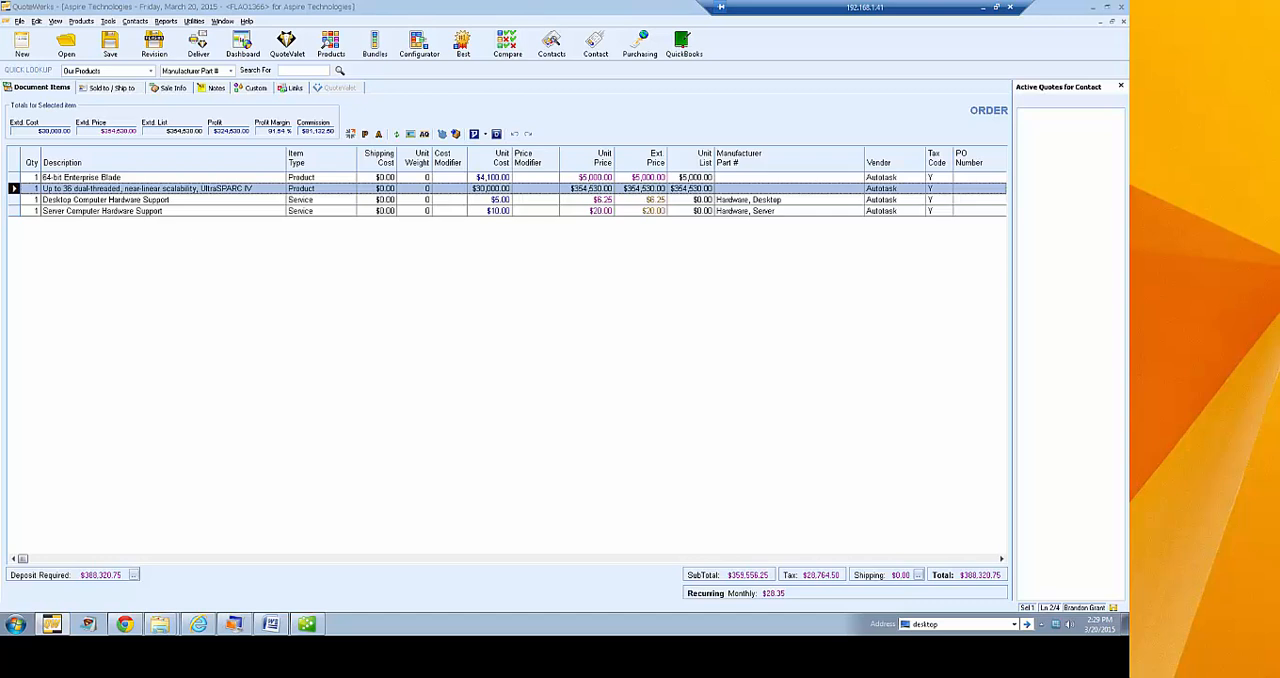
Start the product Import Wizard and try exheader.txt as the text file to import
click(81, 21)
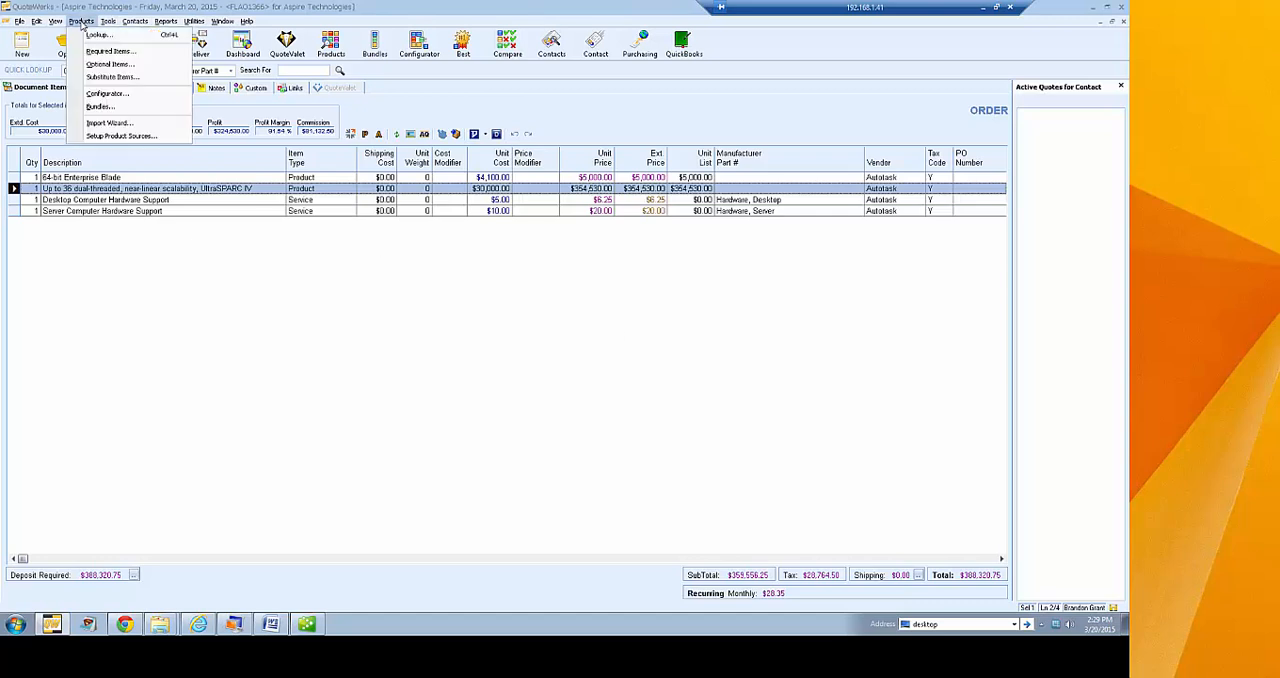
click(93, 9)
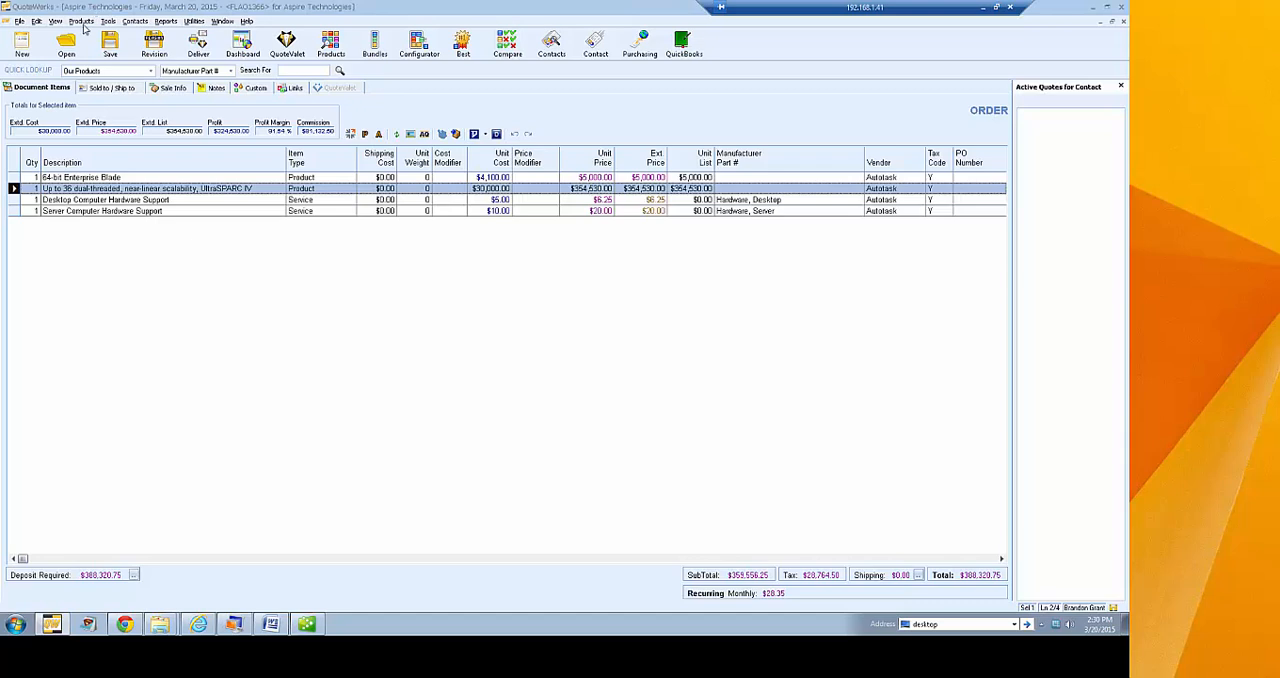
click(85, 22)
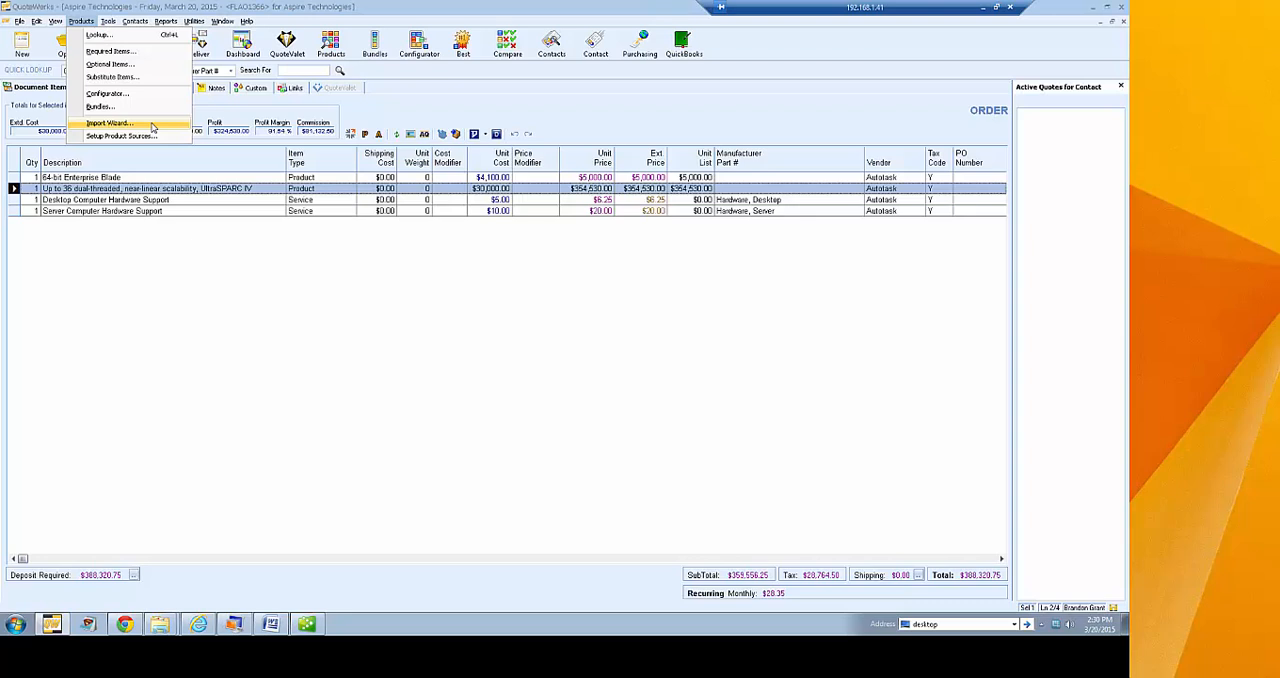
click(110, 123)
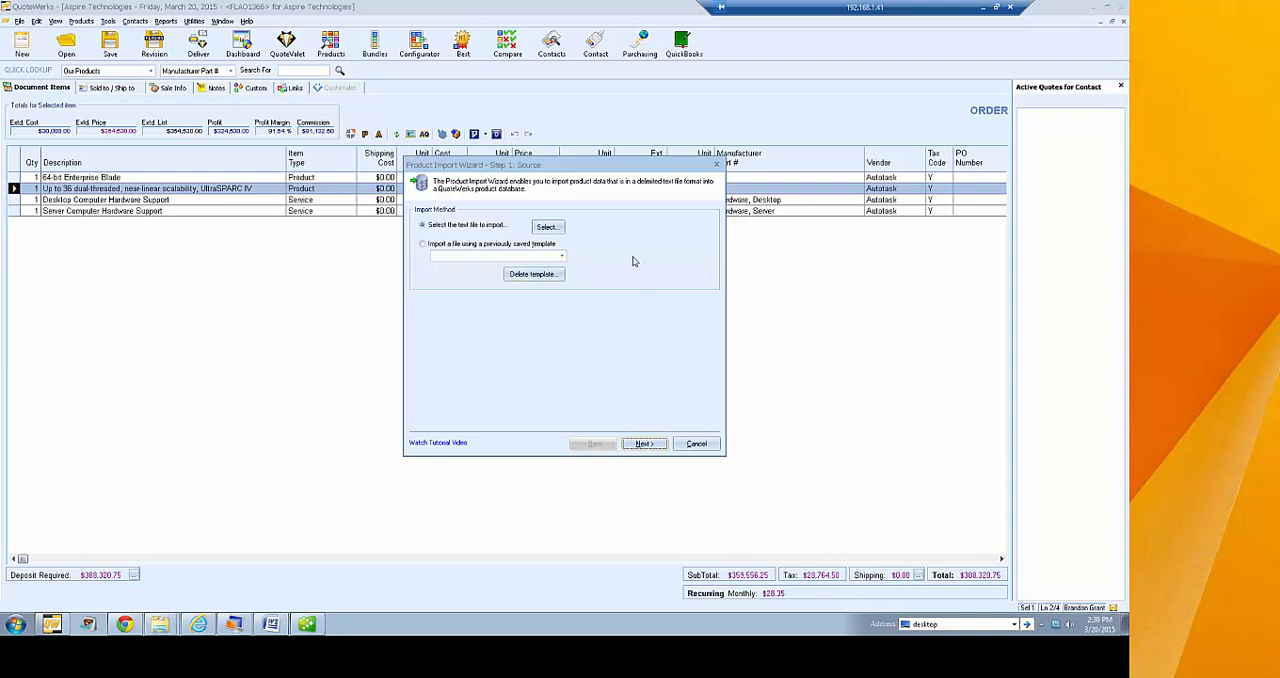
click(547, 227)
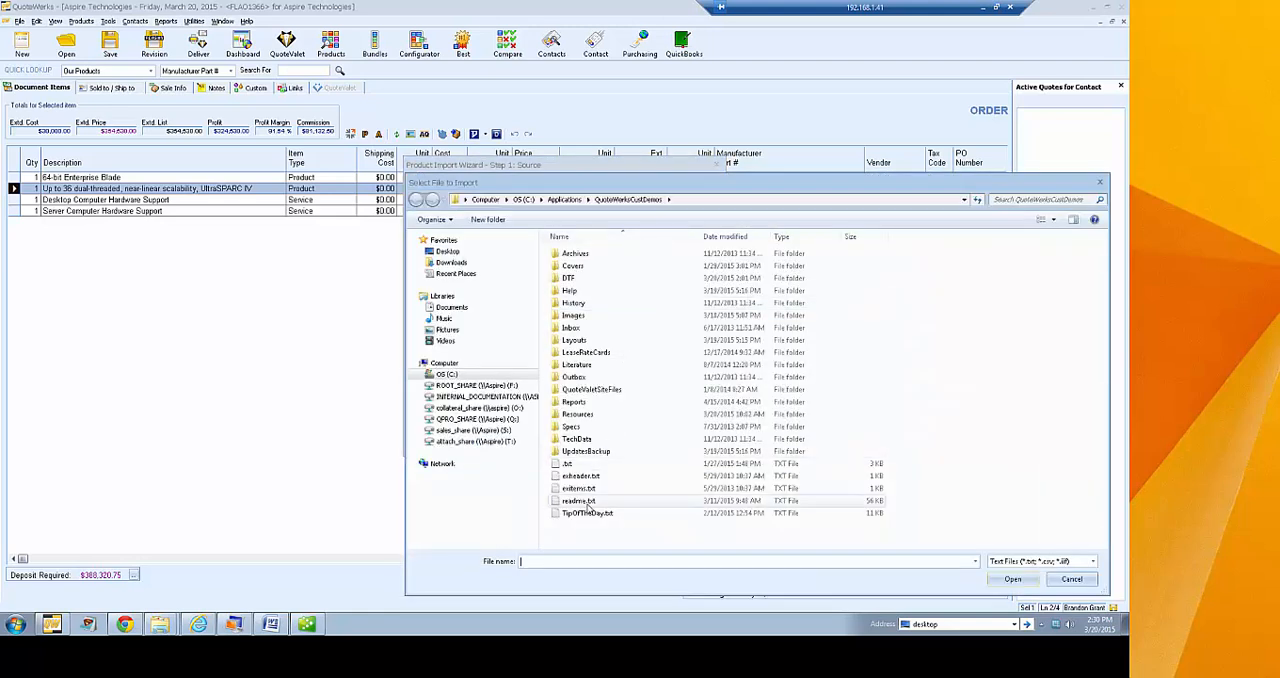
click(580, 476)
click(1012, 579)
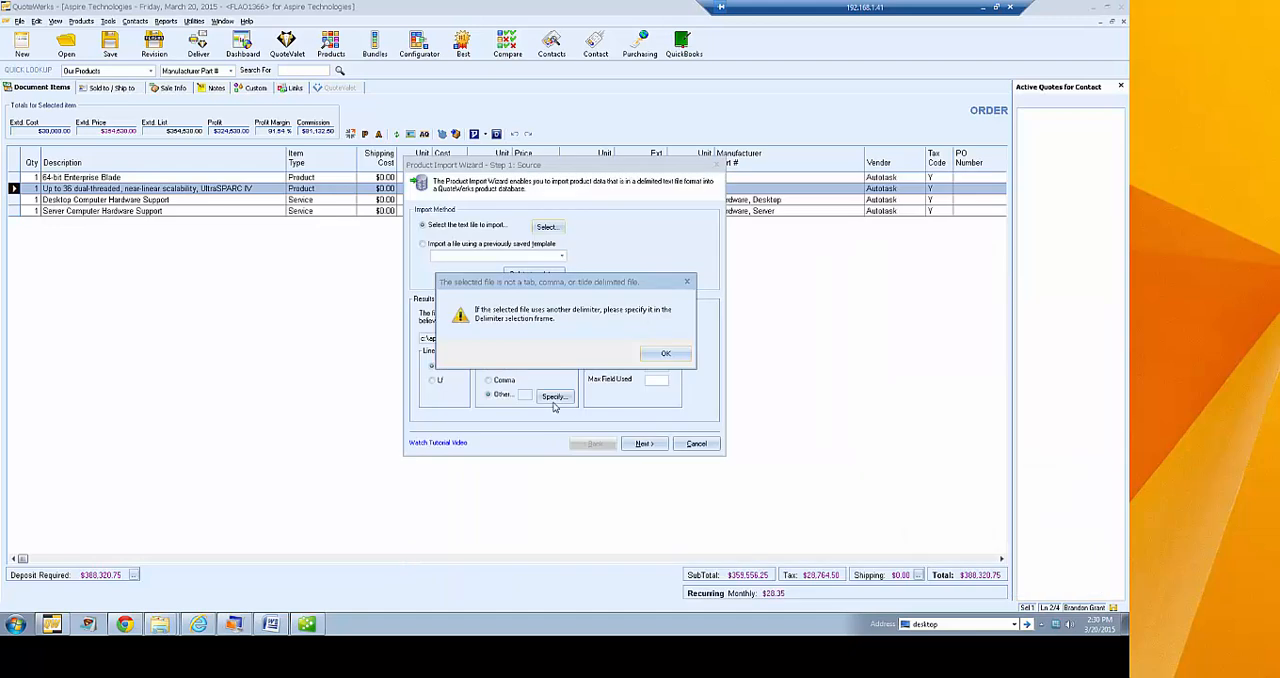
click(662, 352)
Try exitems.txt as the import file instead, and cancel the product Import Wizard
click(547, 227)
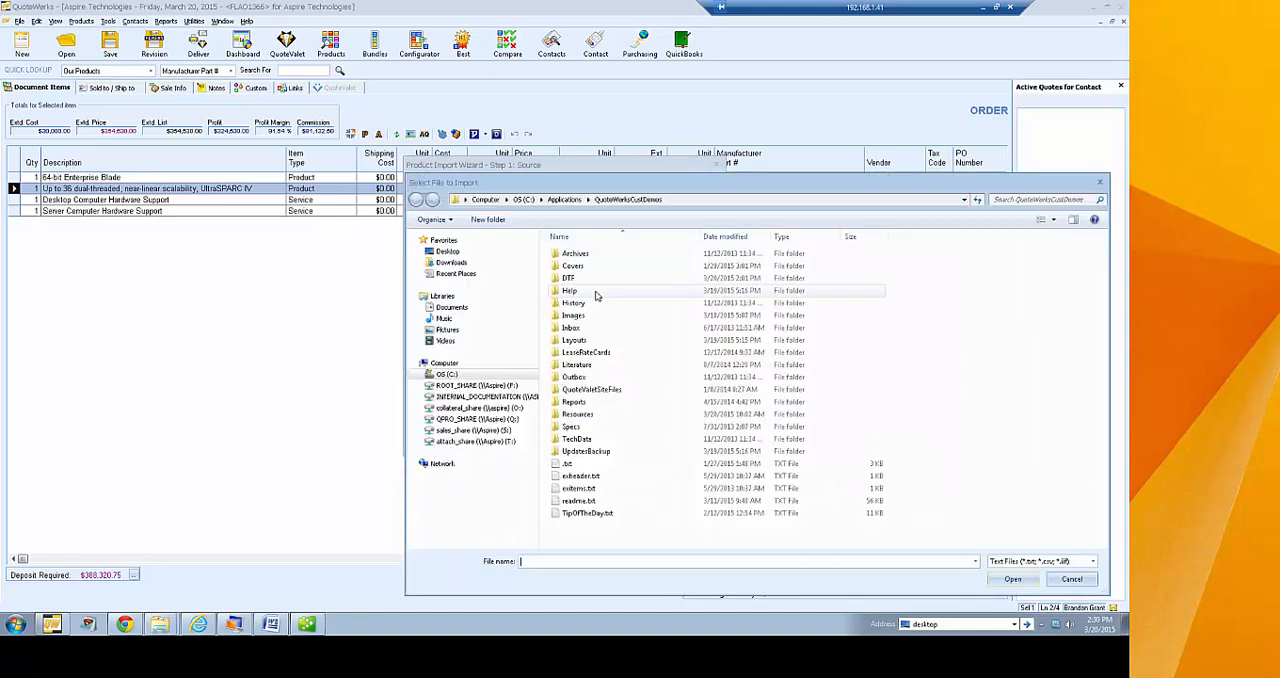
click(580, 488)
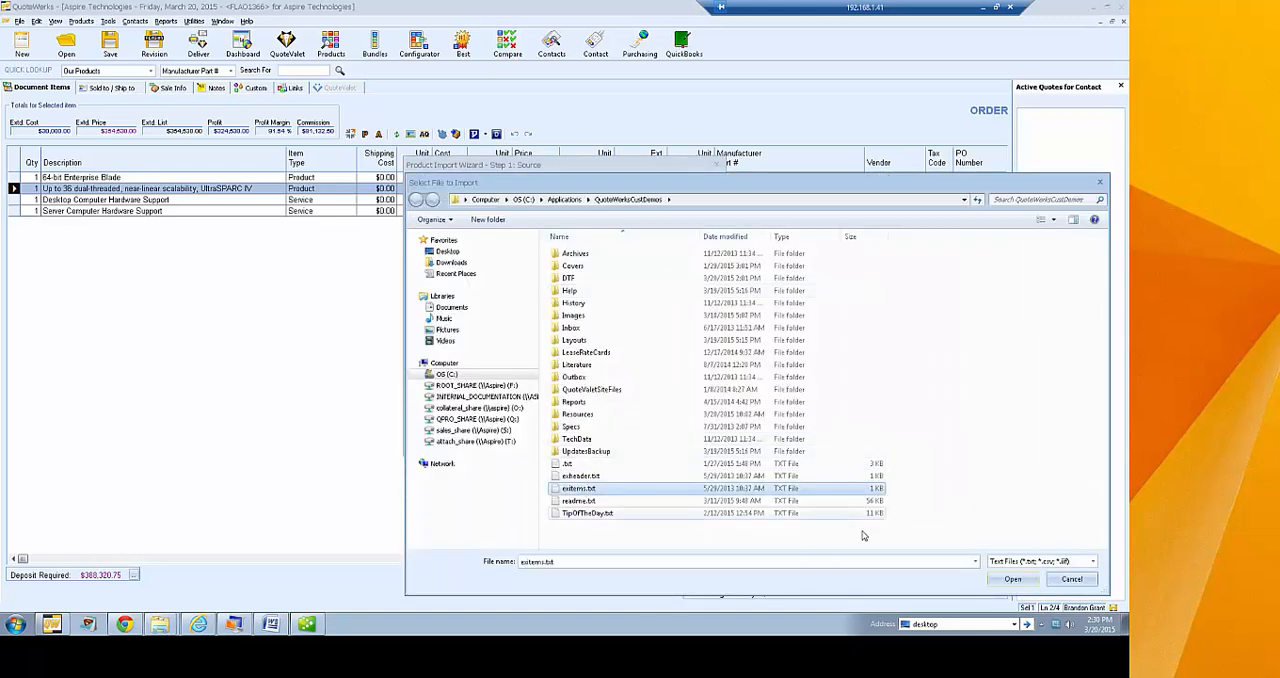
click(1012, 579)
click(665, 354)
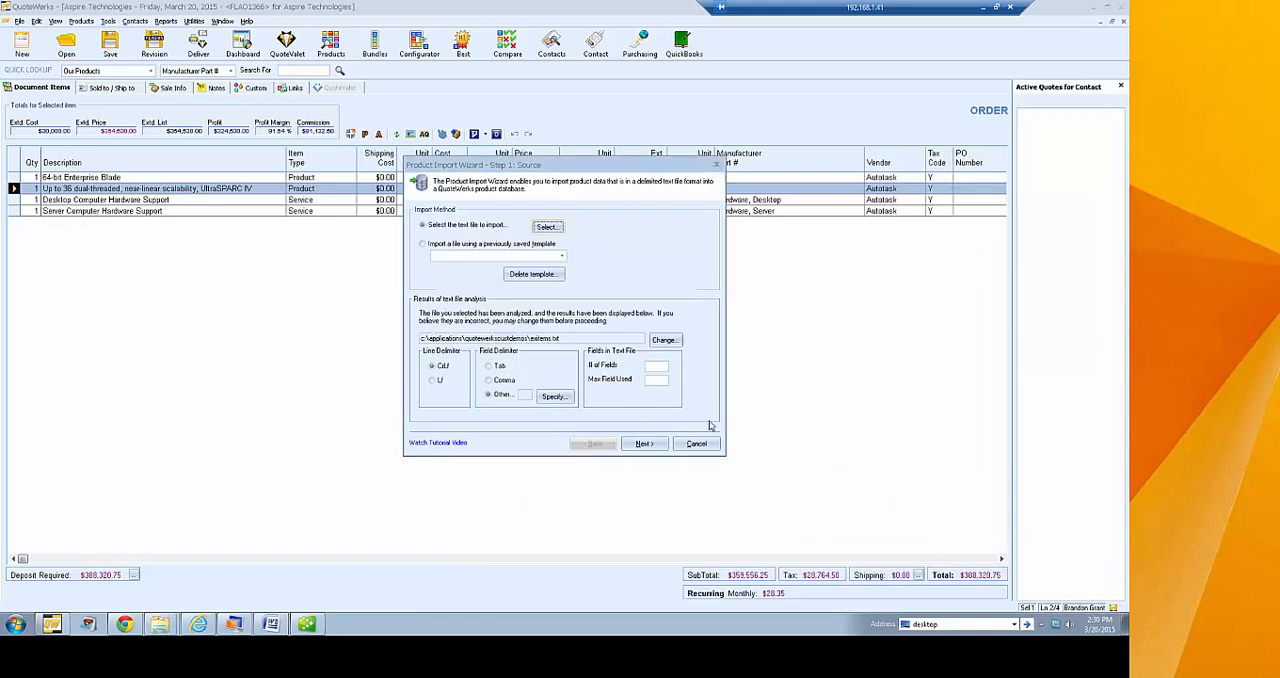
click(696, 443)
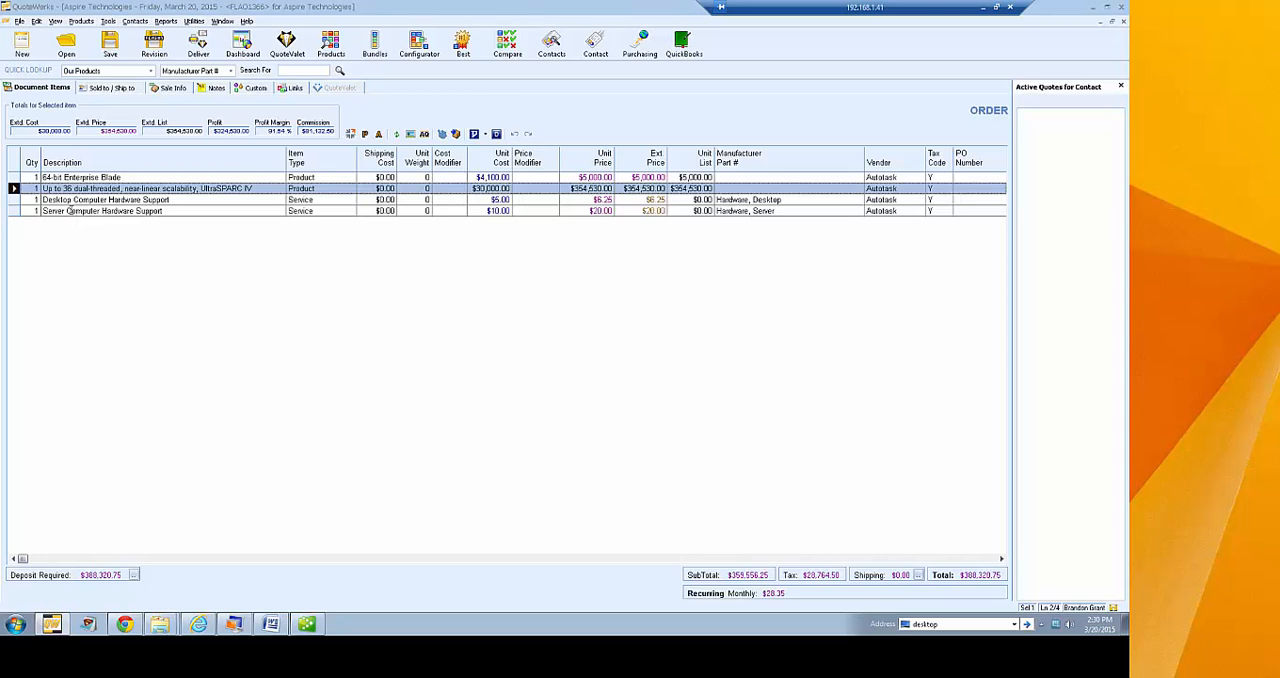
Start a new product data source link with Microsoft Excel as the database type
click(123, 177)
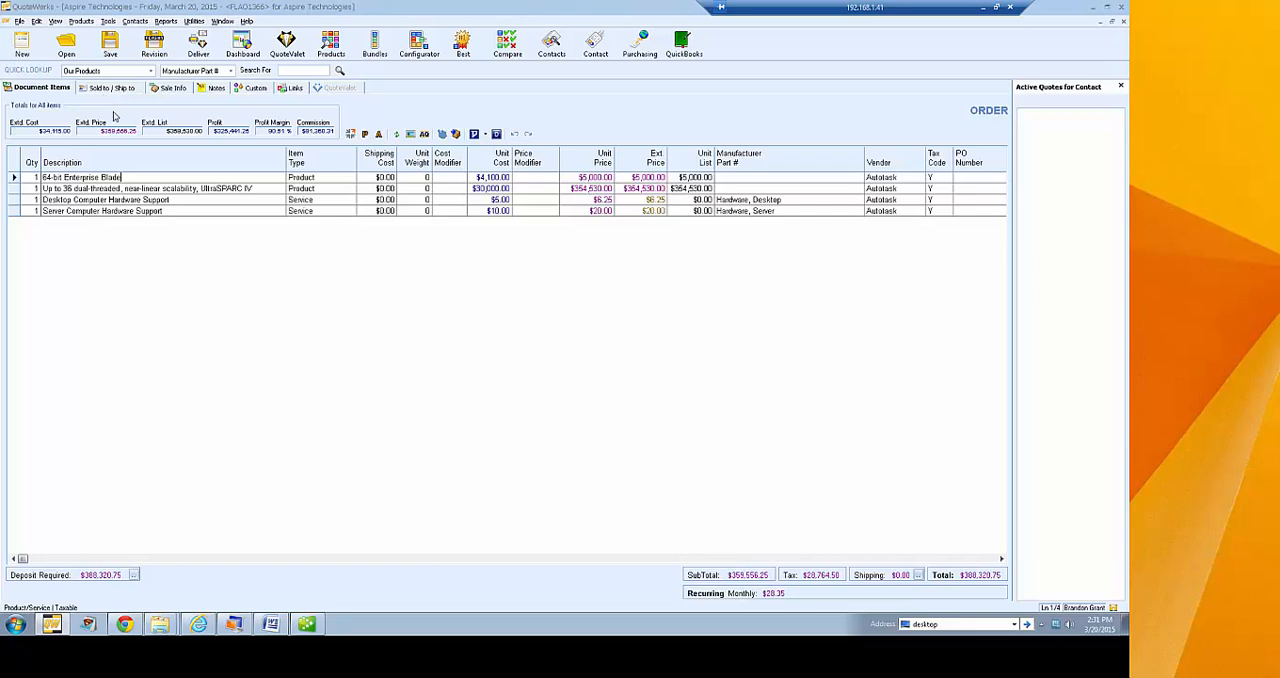
click(82, 21)
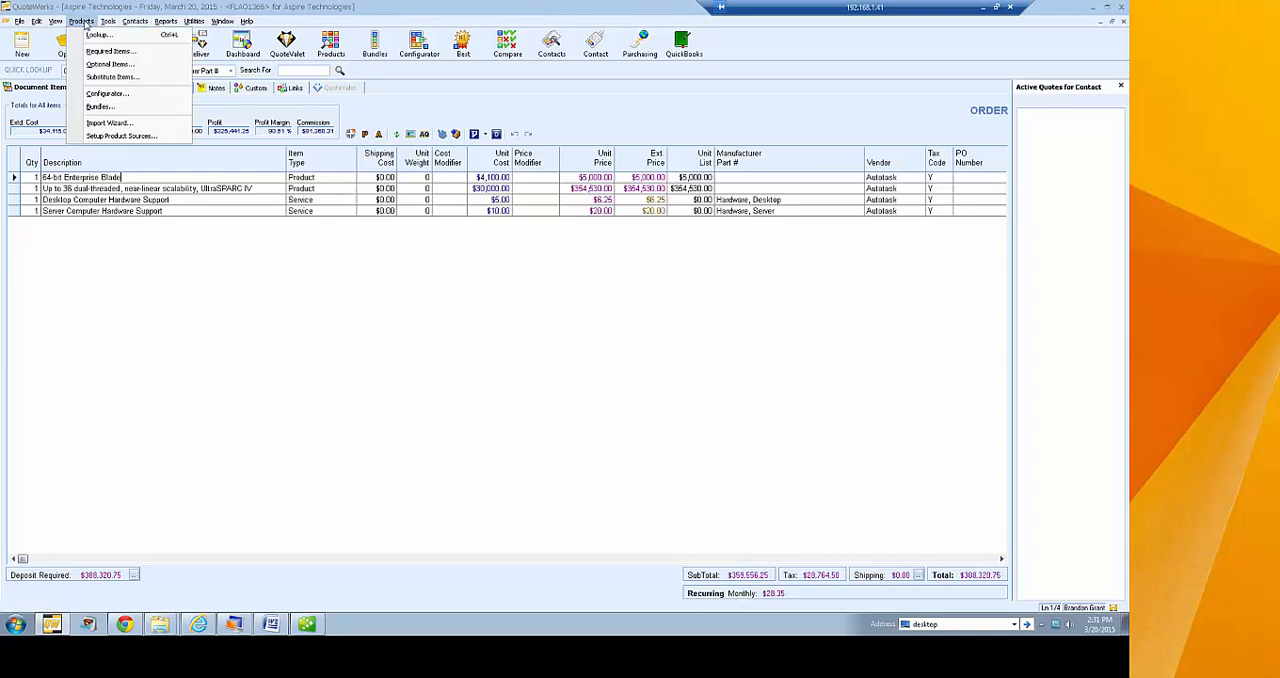
click(163, 137)
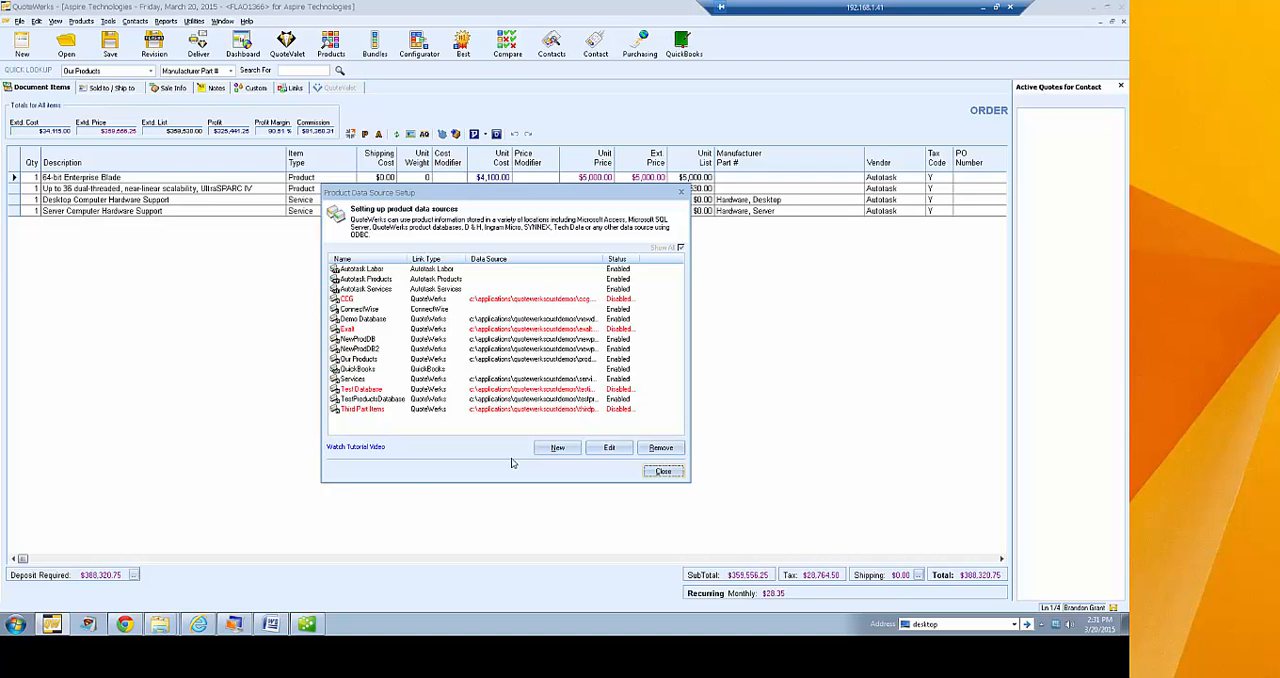
click(558, 448)
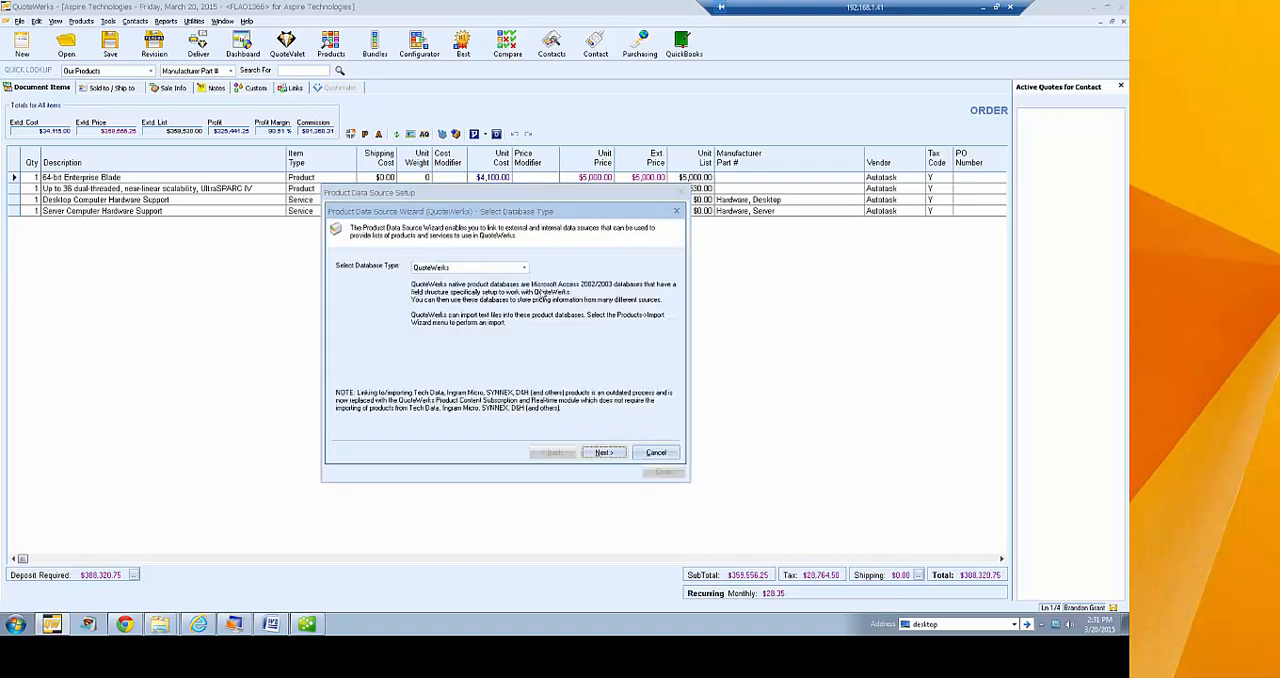
click(523, 267)
mouse_move(523, 295)
mouse_down()
mouse_move(531, 320)
mouse_move(532, 298)
mouse_up()
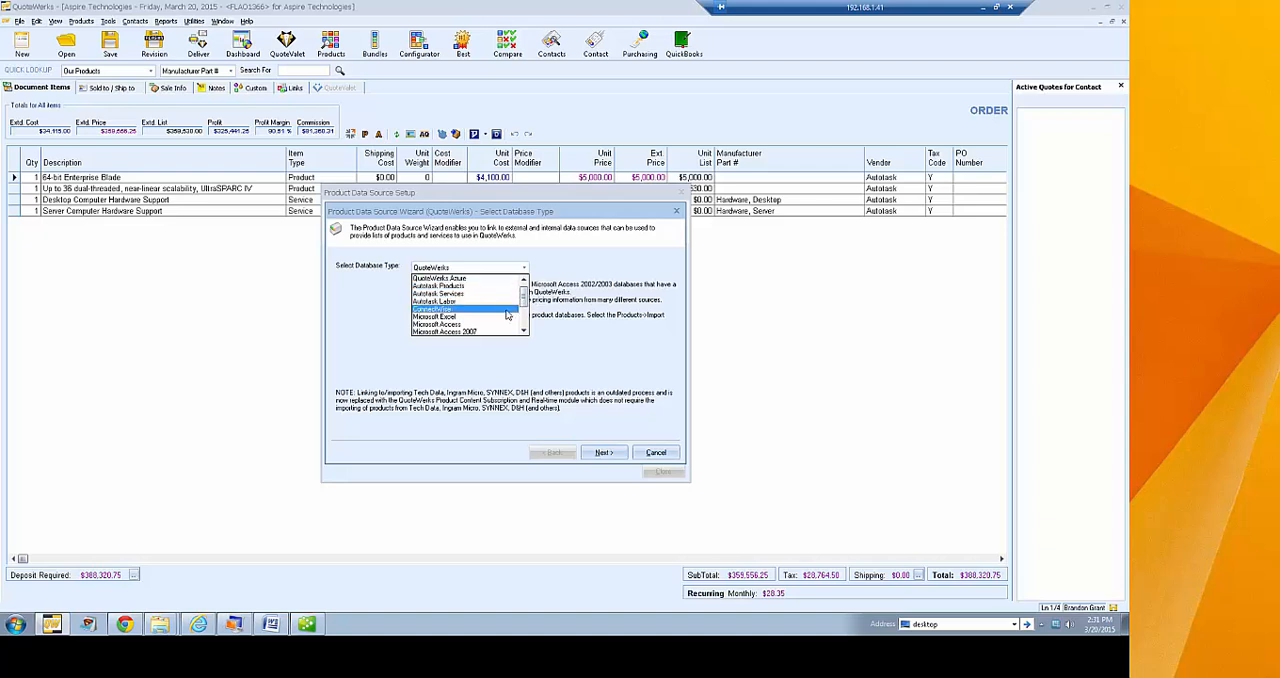
scroll(525, 331, down, 3)
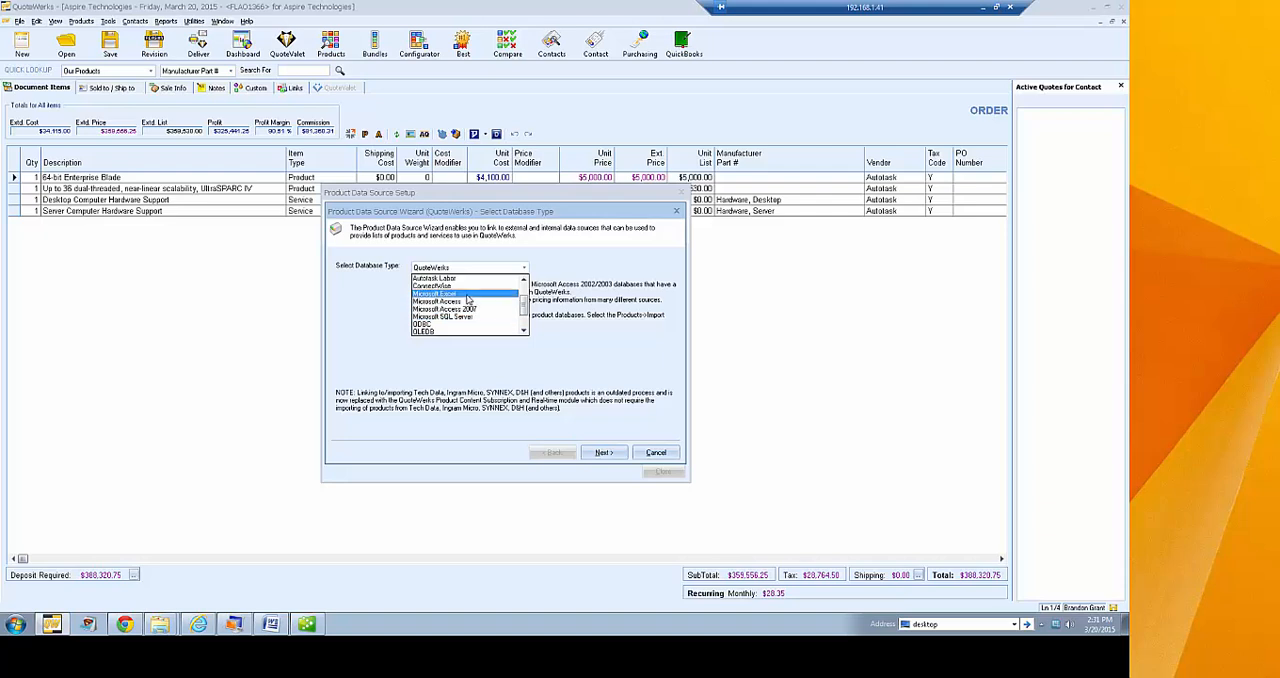
click(467, 295)
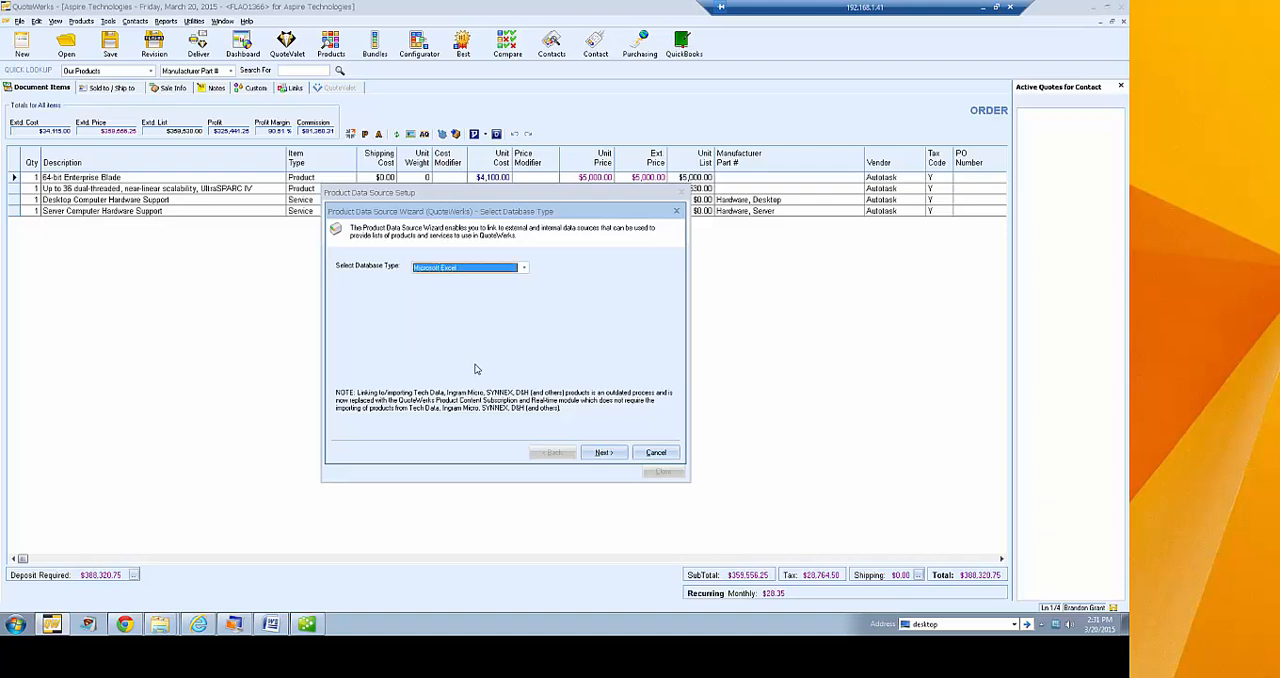
click(603, 452)
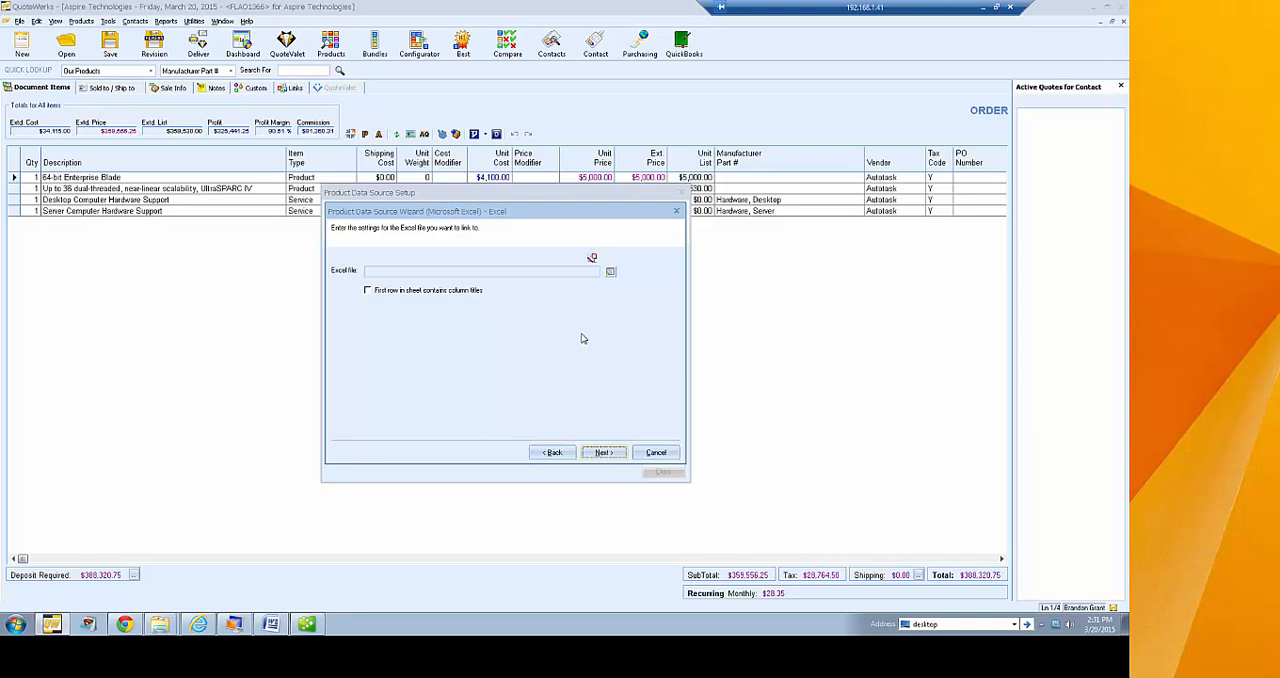
Browse the desktop's Demo subfolders for an Excel file to link, cancel the new data source, and close the product data source setup
click(609, 271)
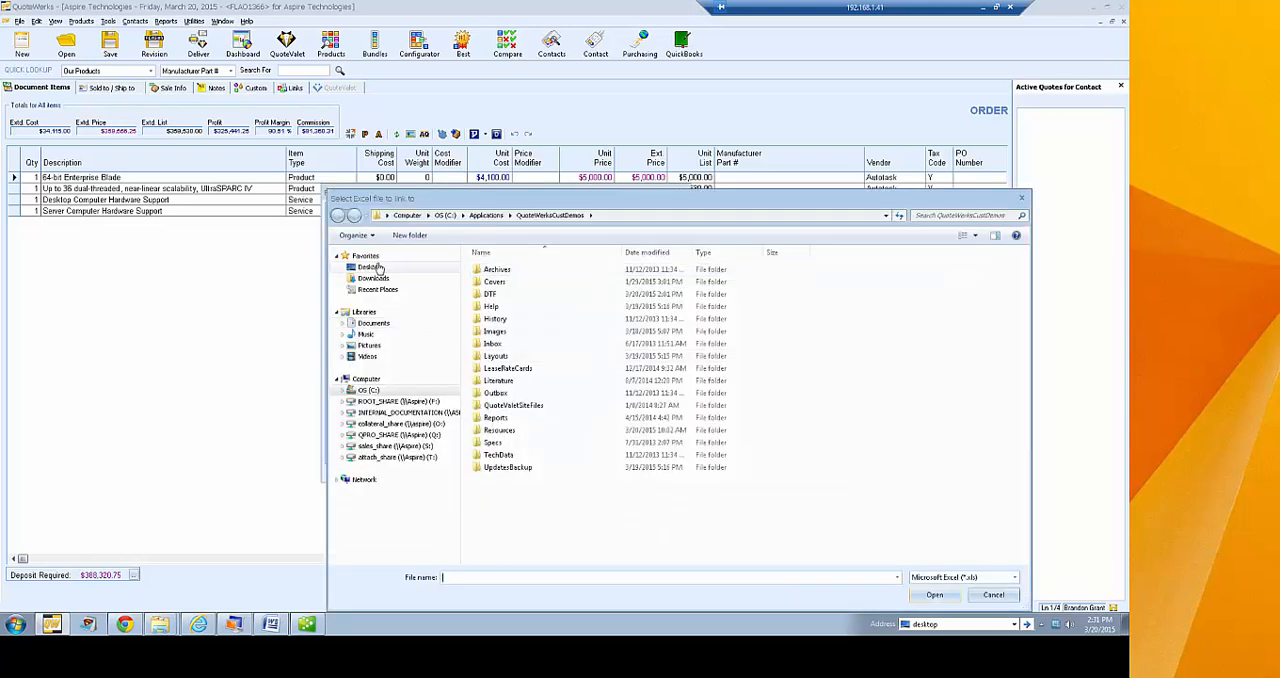
click(378, 268)
double_click(495, 318)
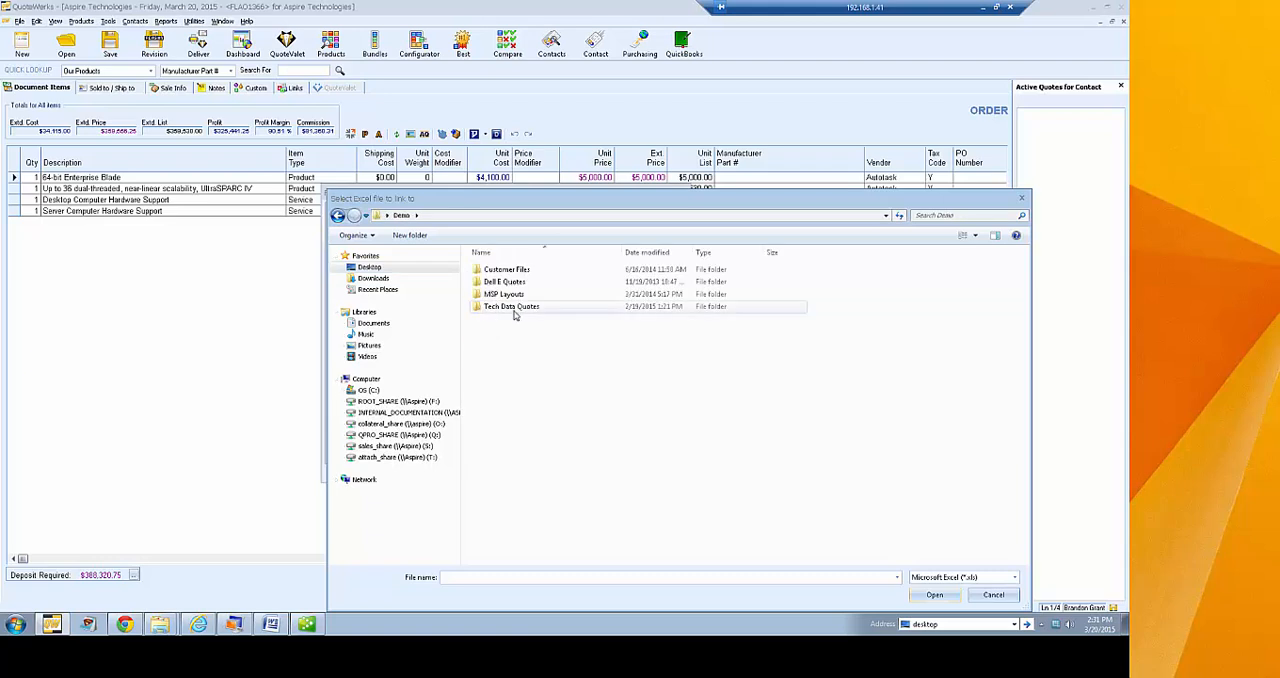
double_click(513, 307)
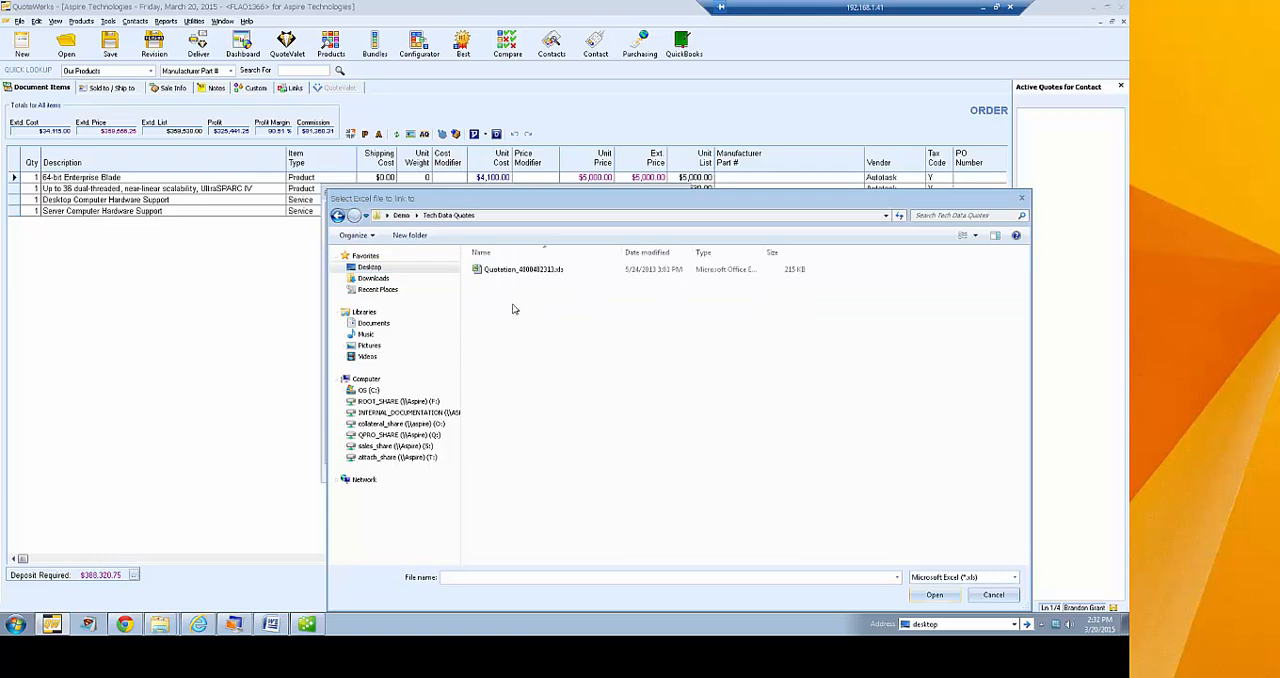
click(338, 215)
double_click(505, 271)
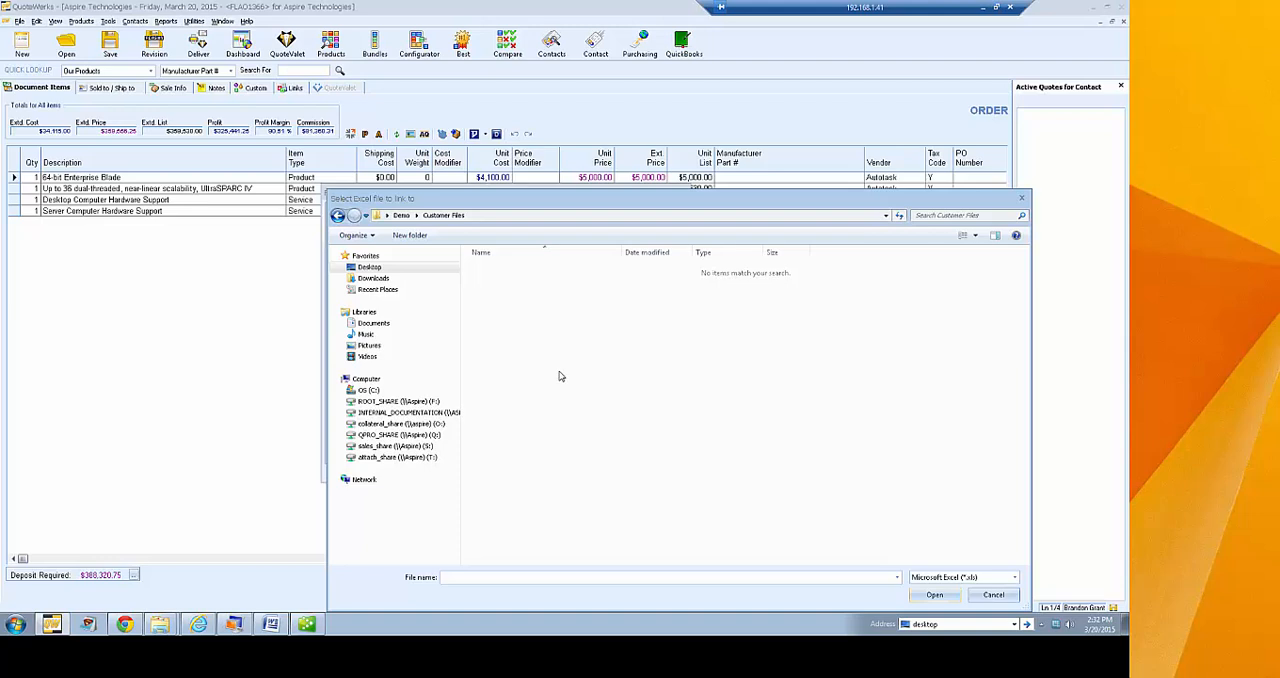
key(BackSpace)
double_click(503, 283)
key(BackSpace)
double_click(506, 296)
key(BackSpace)
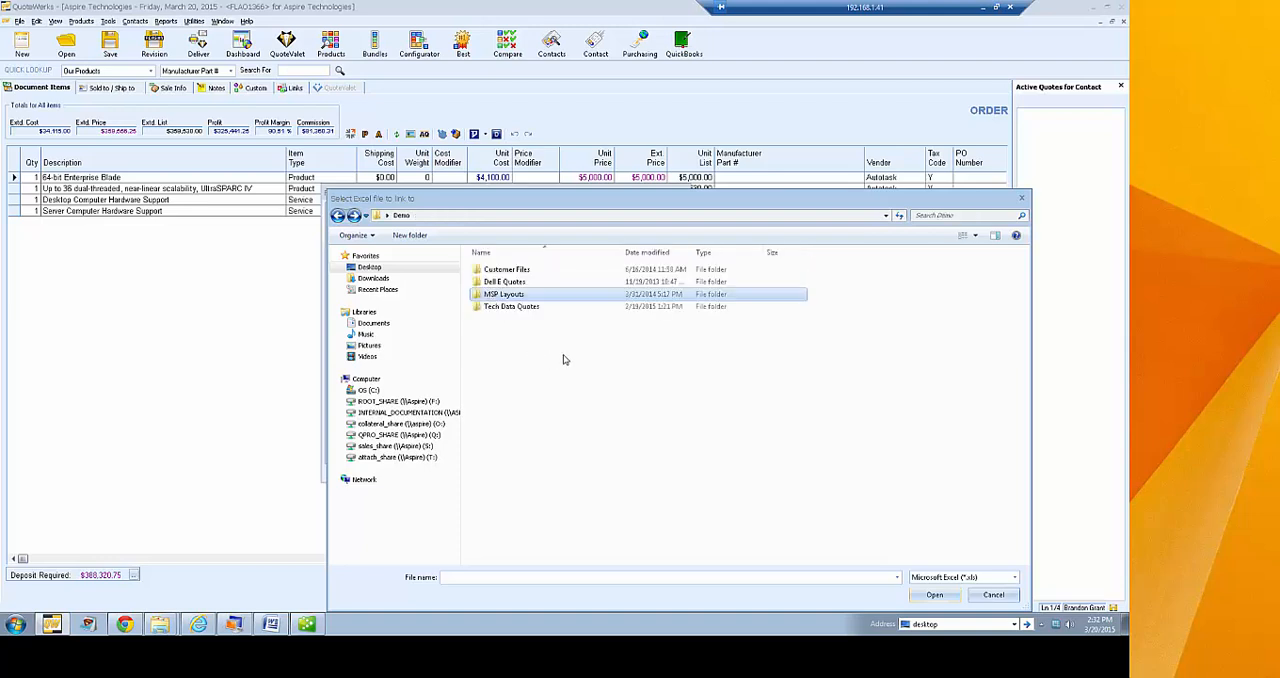
click(993, 594)
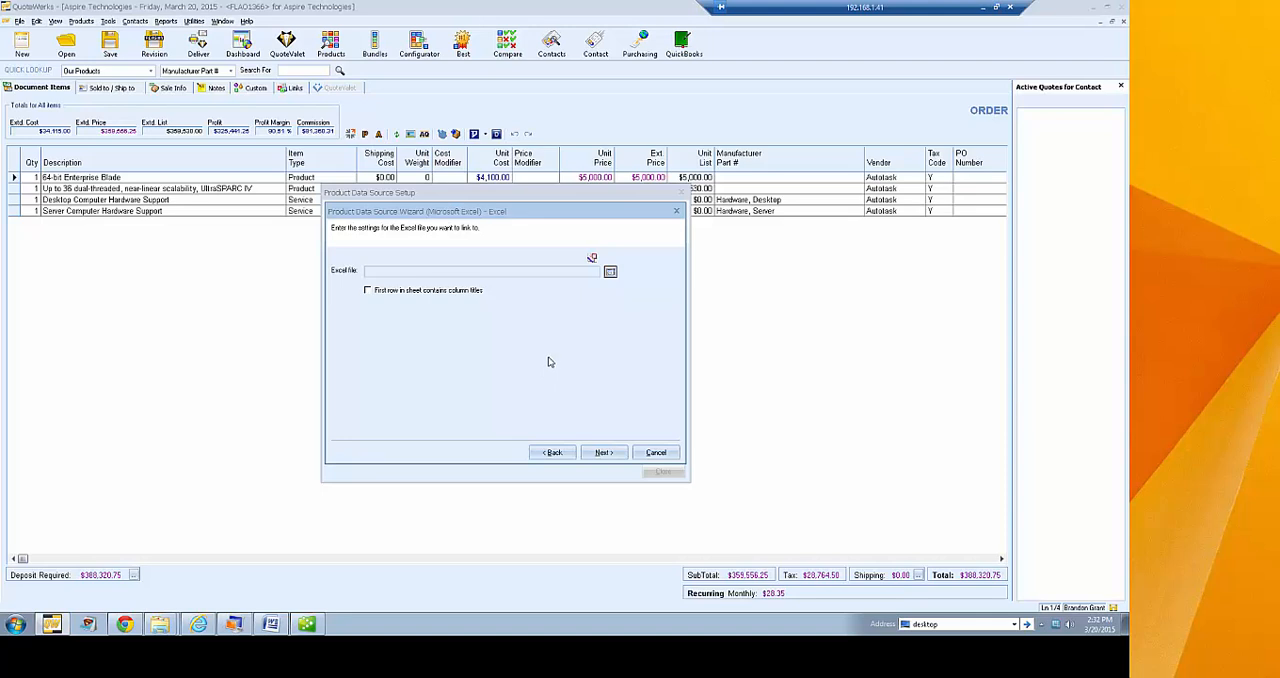
click(656, 452)
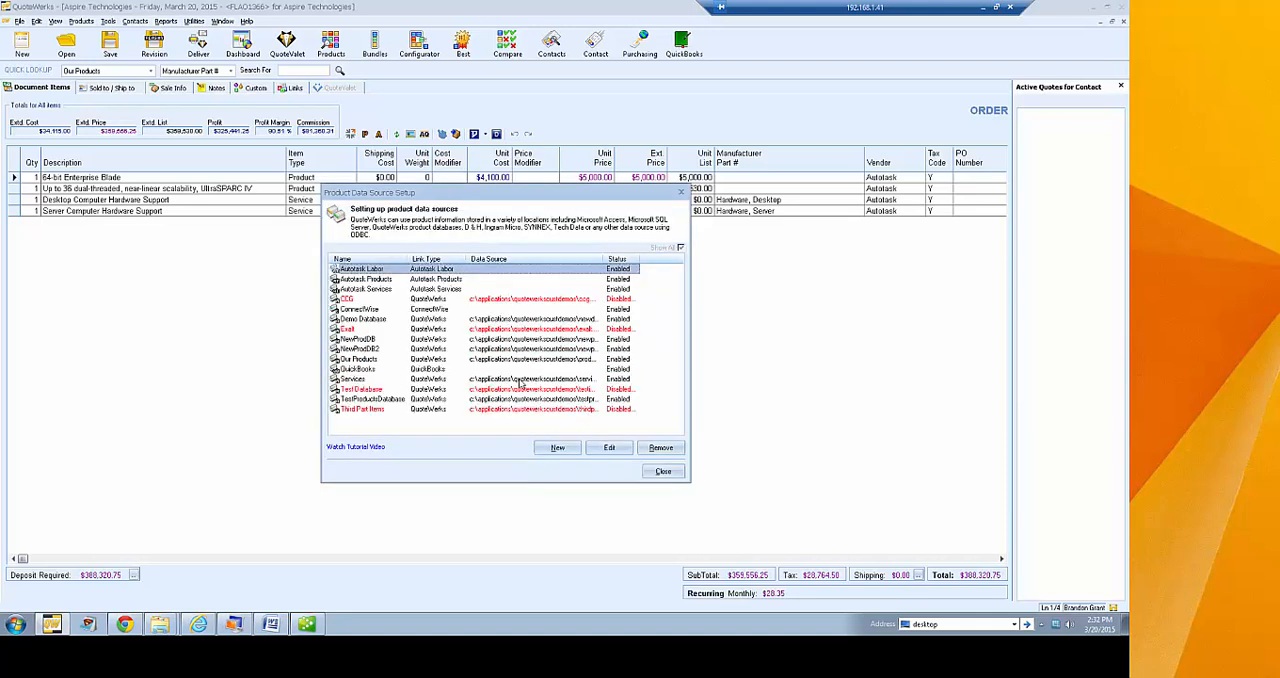
click(660, 472)
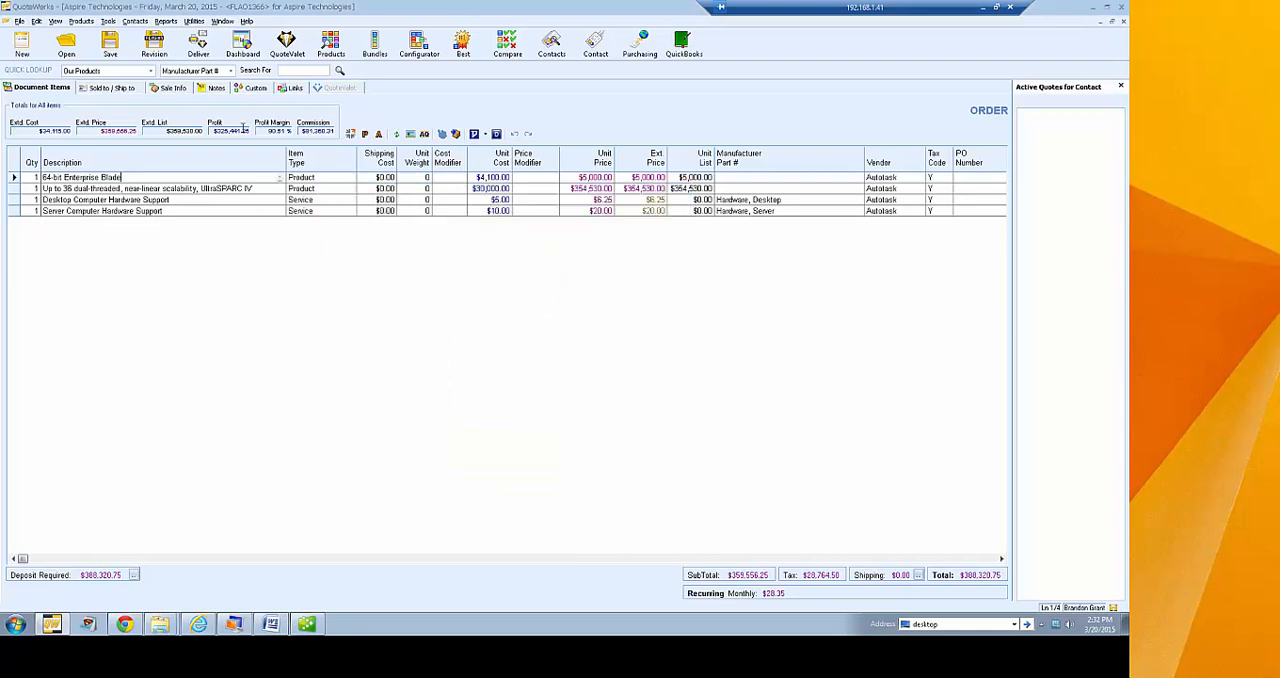
List all ConnectWise items in the product lookup and examine the commands available for the 3-Way Splitter
click(330, 45)
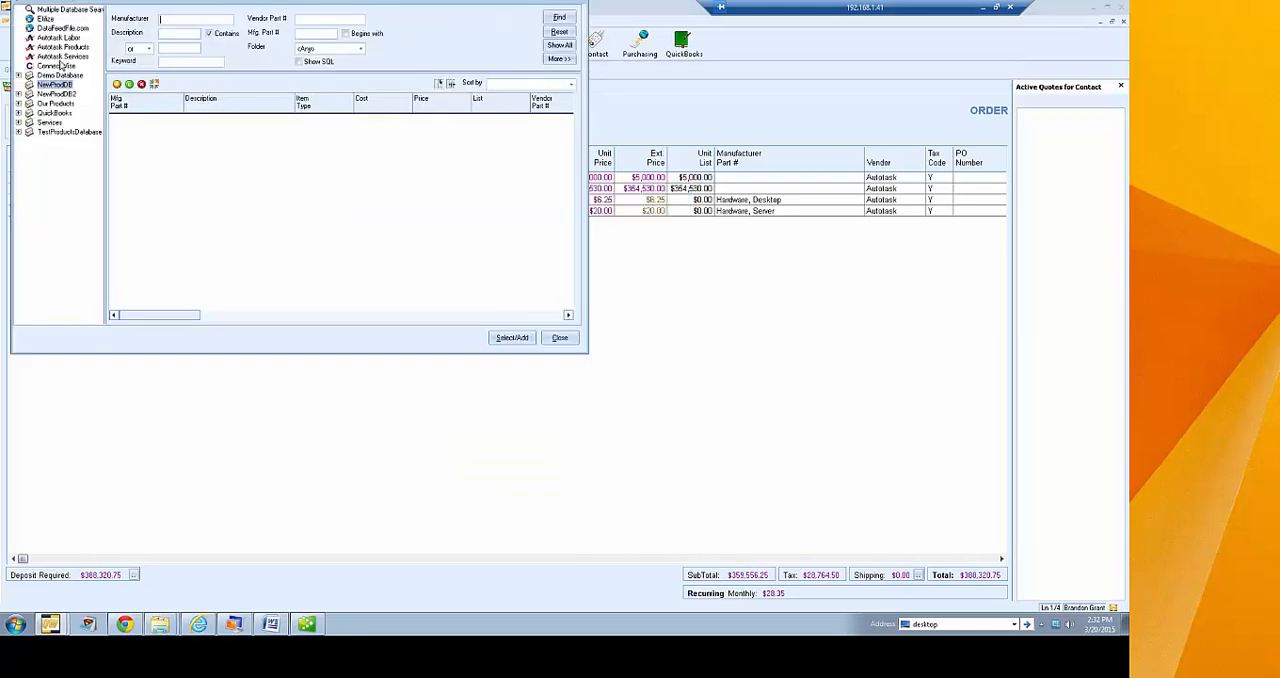
click(55, 67)
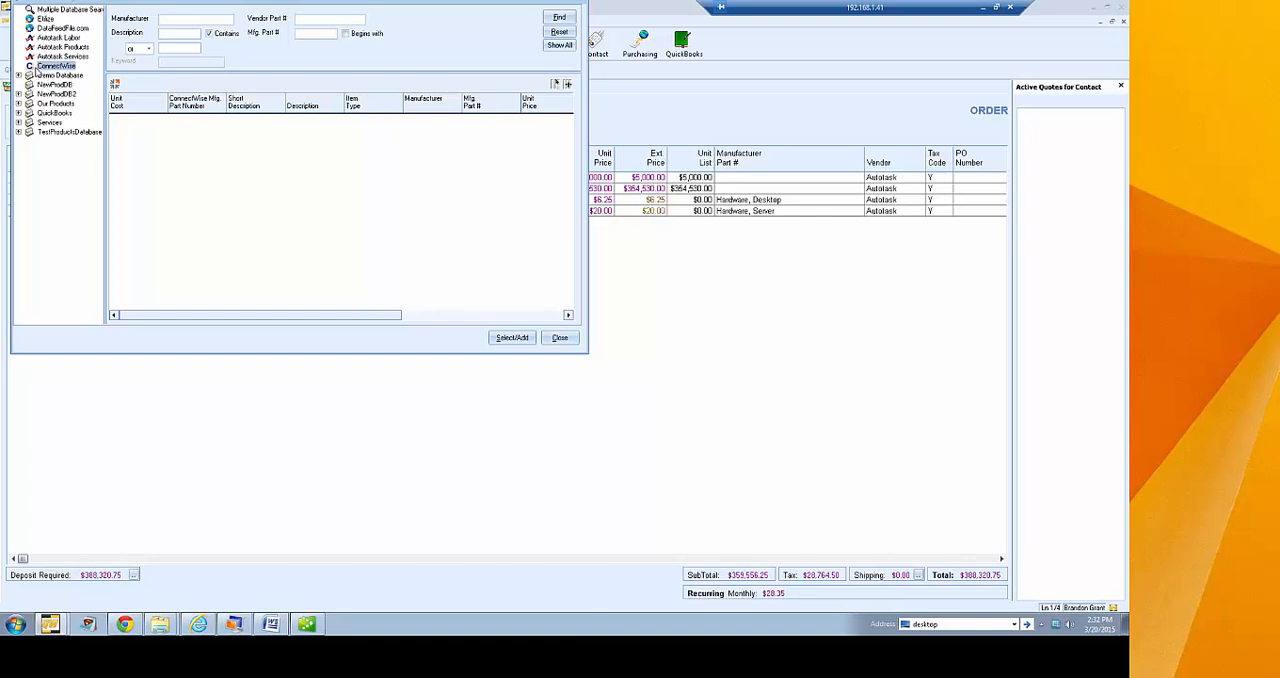
click(559, 45)
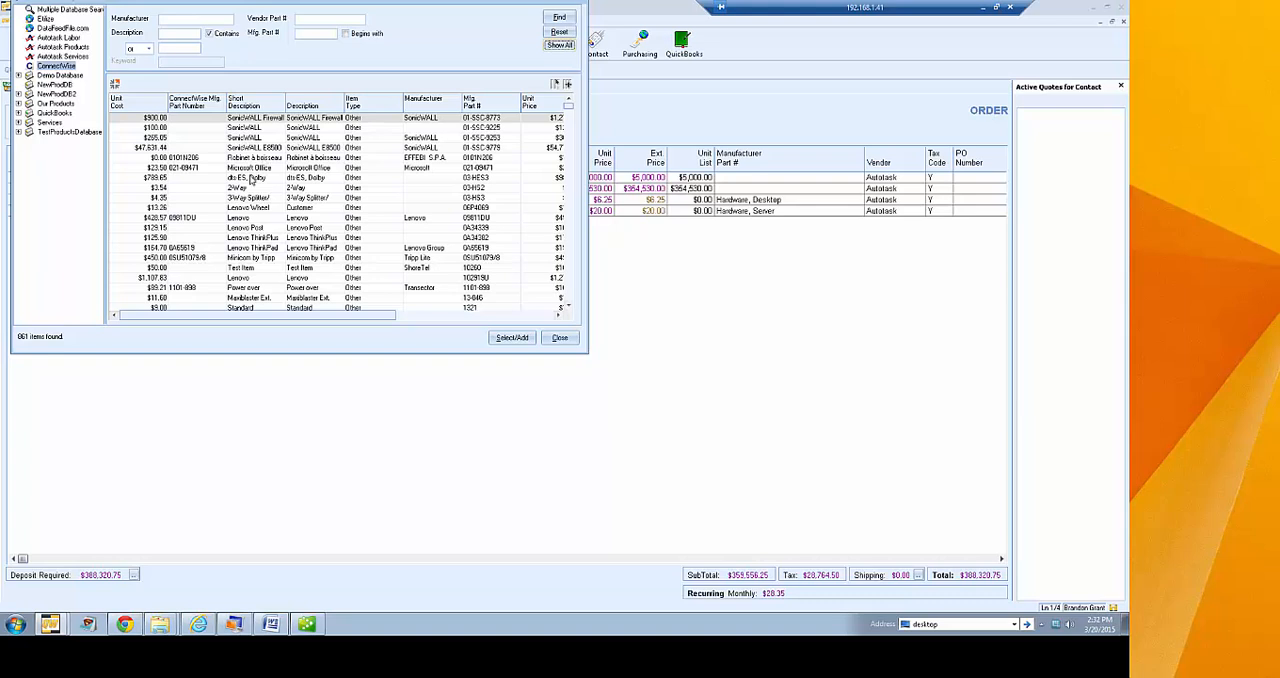
right_click(245, 196)
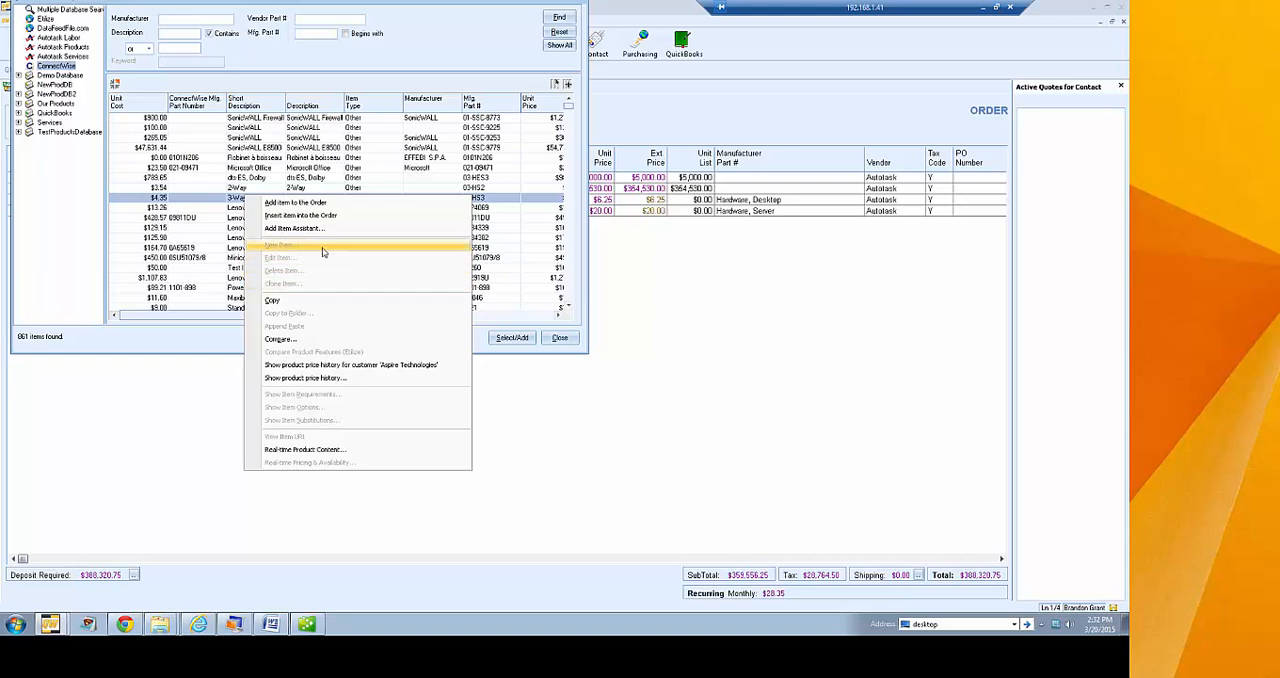
click(379, 65)
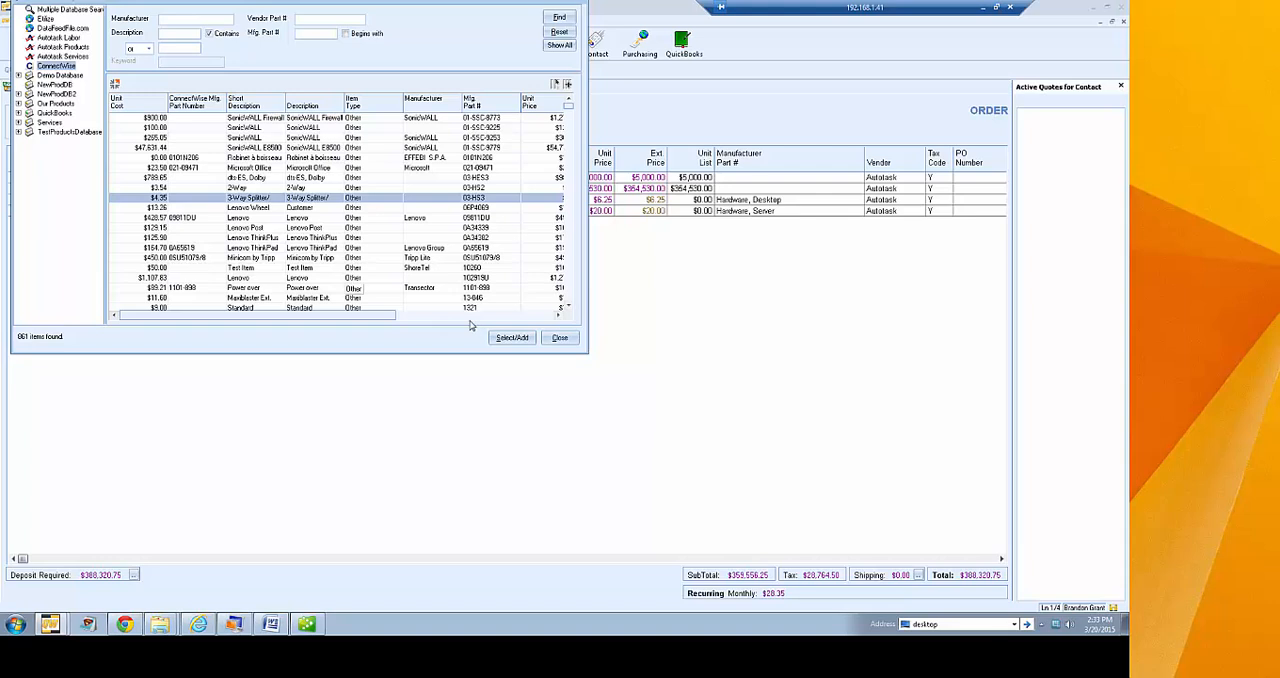
Close the ConnectWise product lookup and reopen the product lookup on the multiple database search
drag(329, 2, 493, 112)
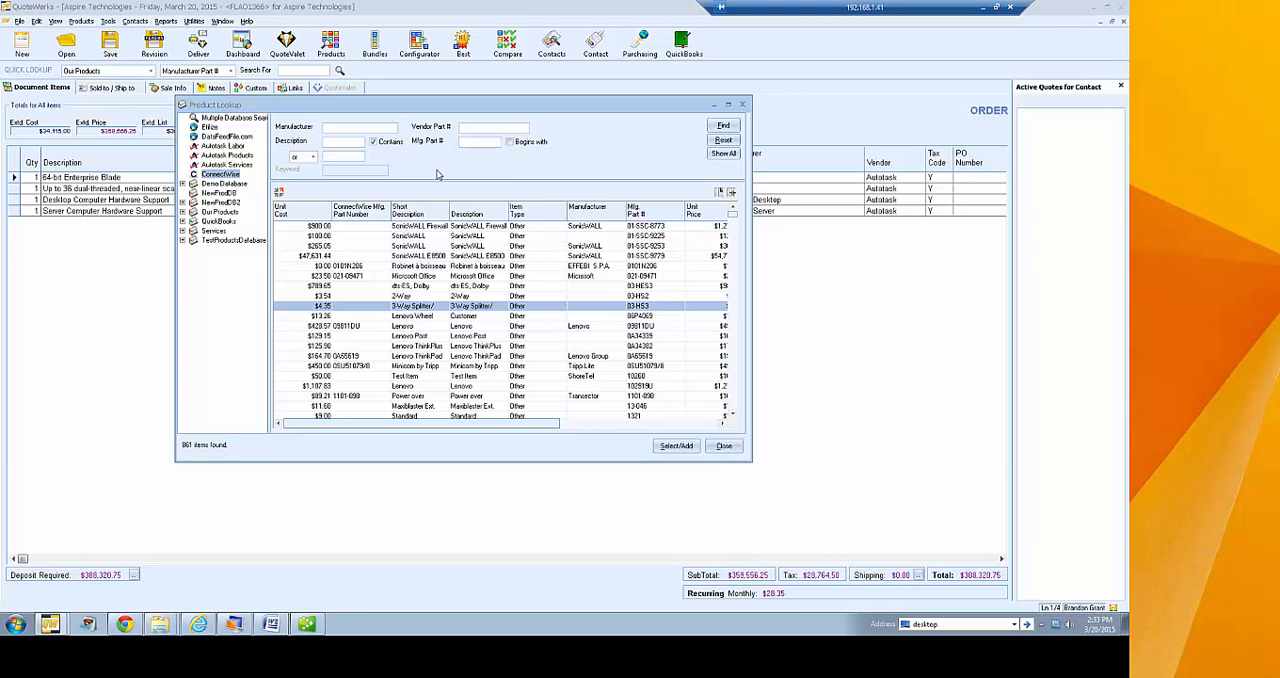
click(724, 445)
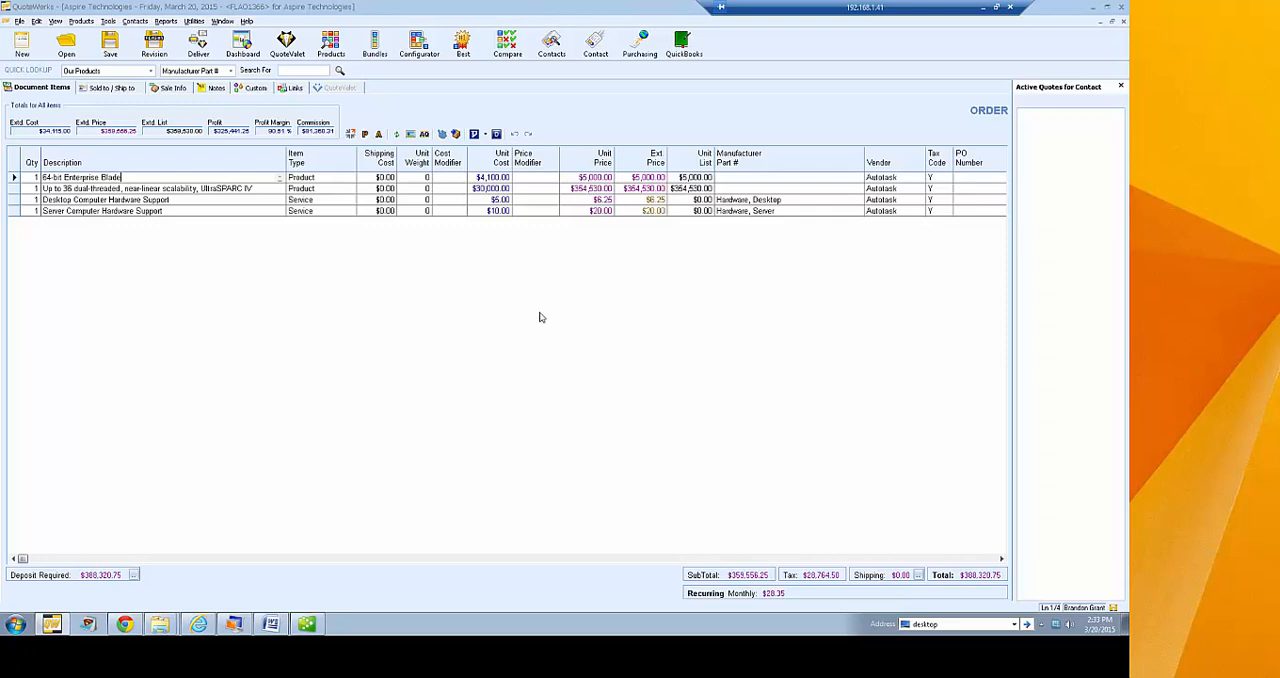
click(331, 56)
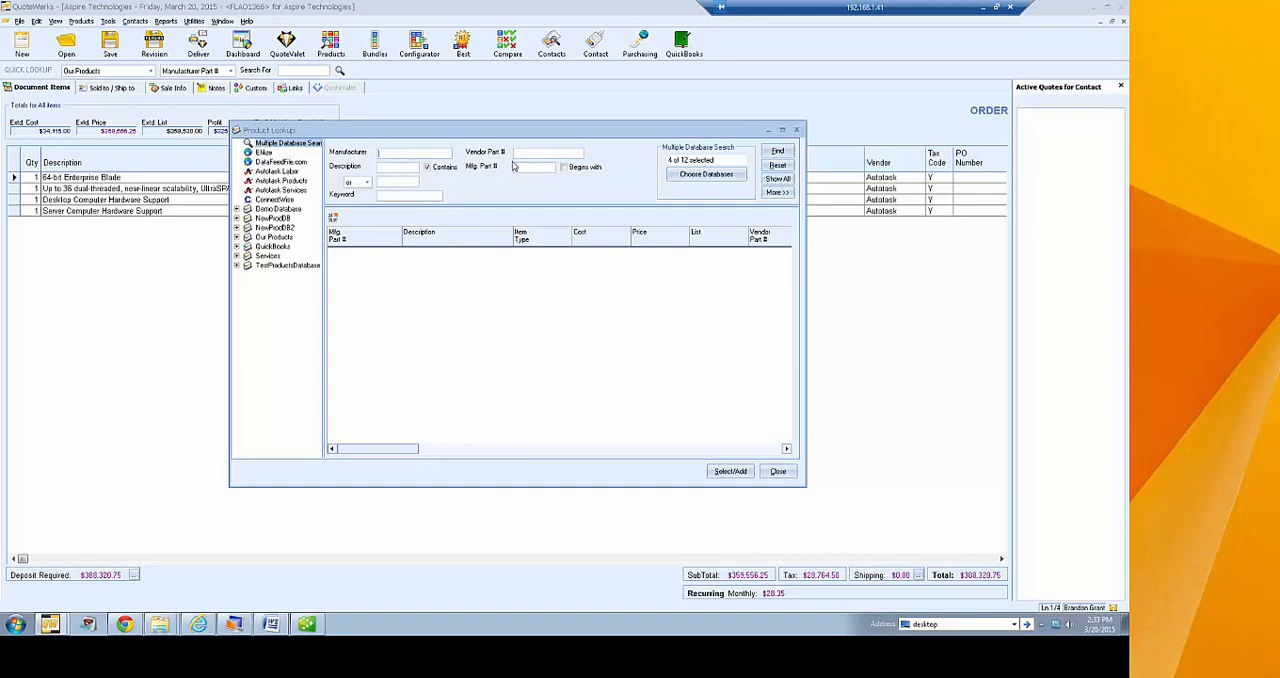
click(401, 166)
click(534, 168)
Change the databases to search by excluding ConnectWise and Services and including Autotask Products and NewProdDB
click(702, 177)
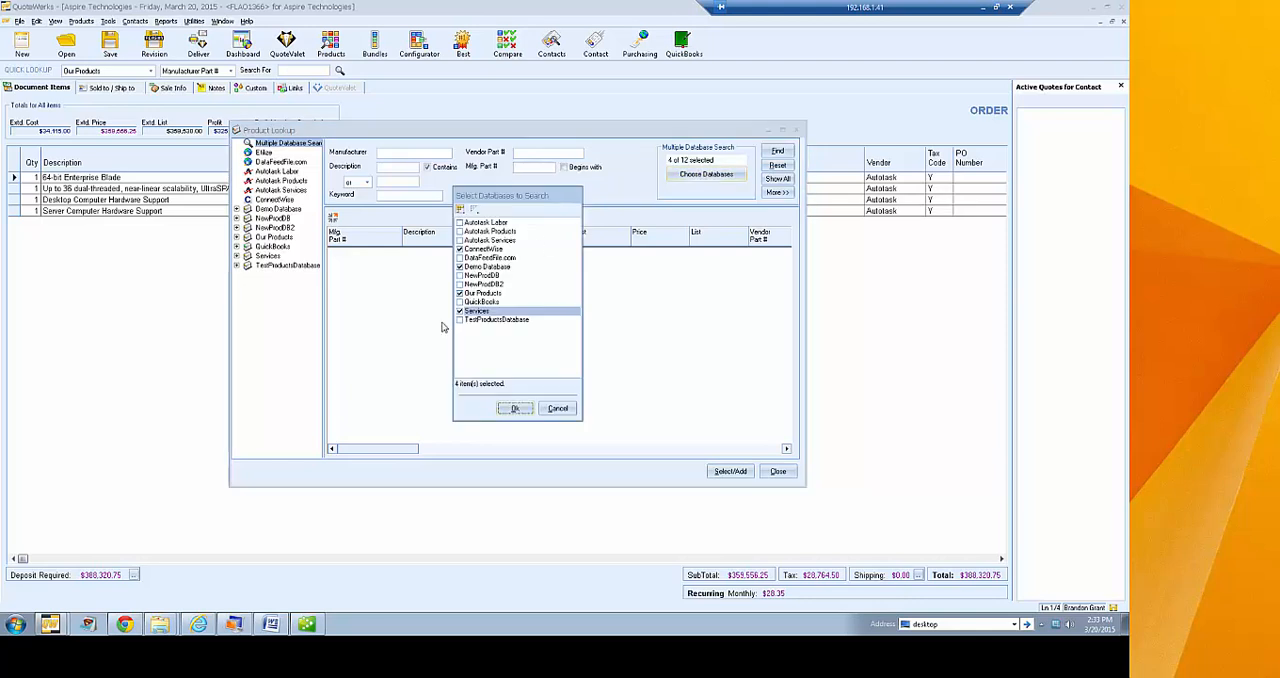
click(461, 249)
click(460, 231)
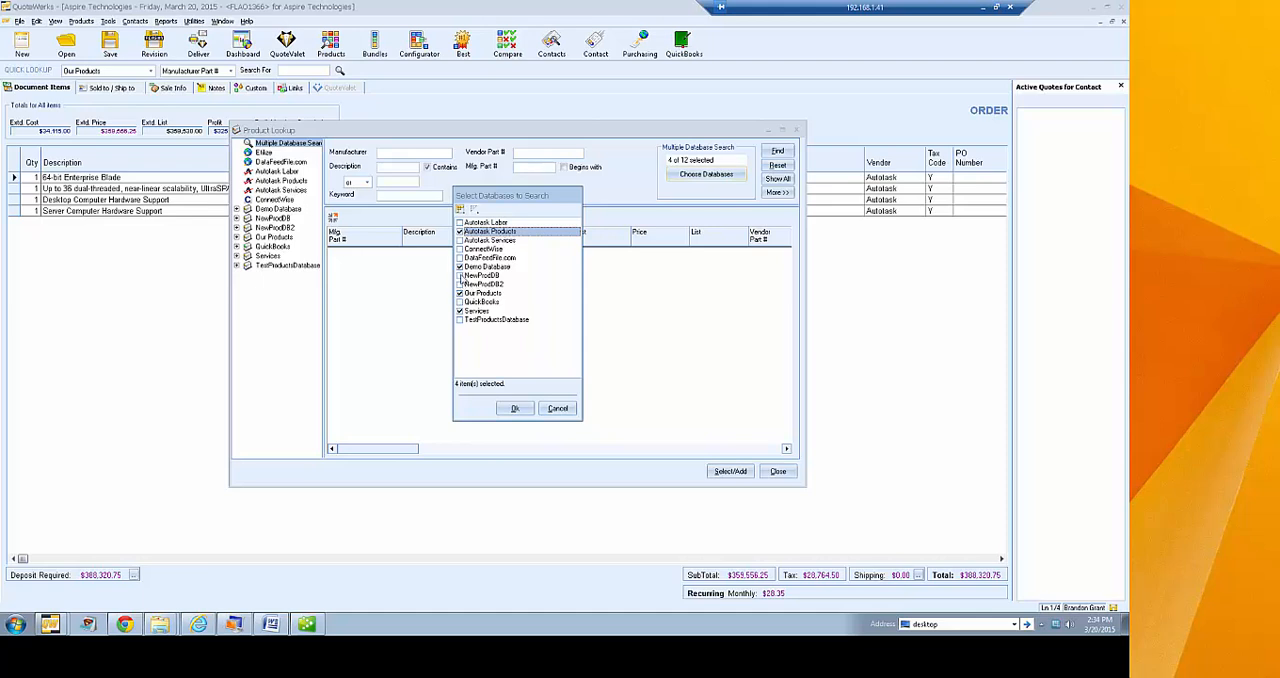
click(460, 275)
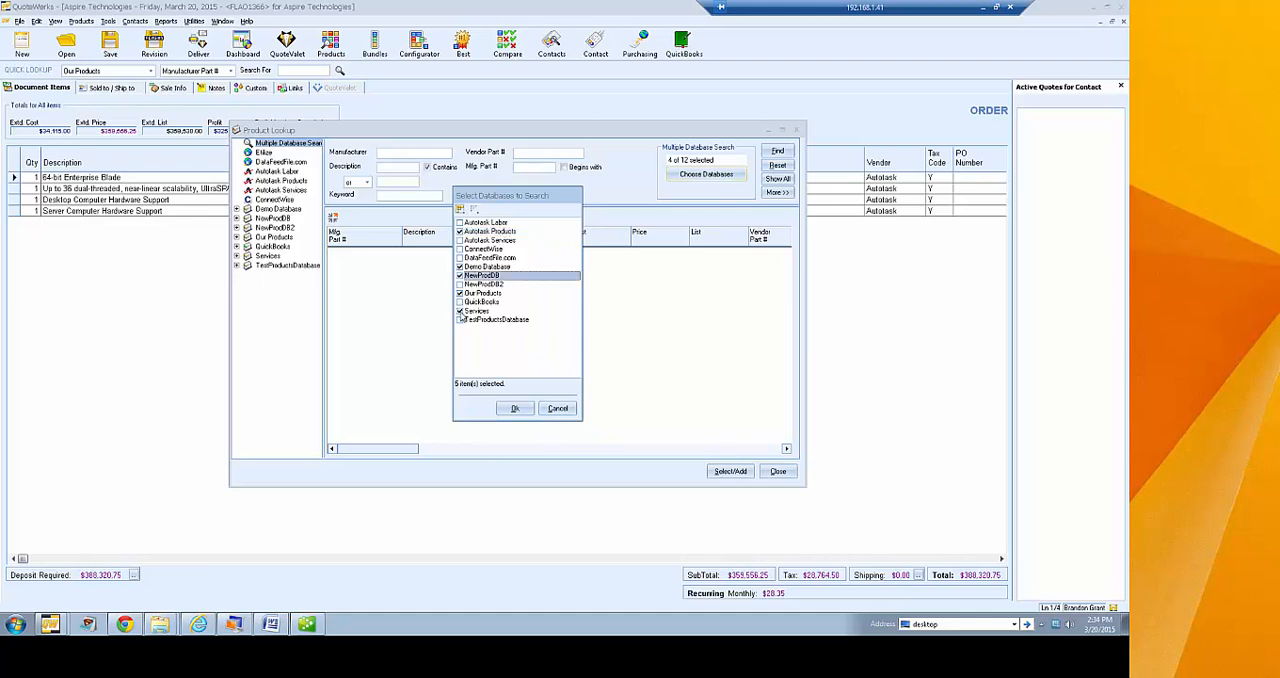
click(461, 318)
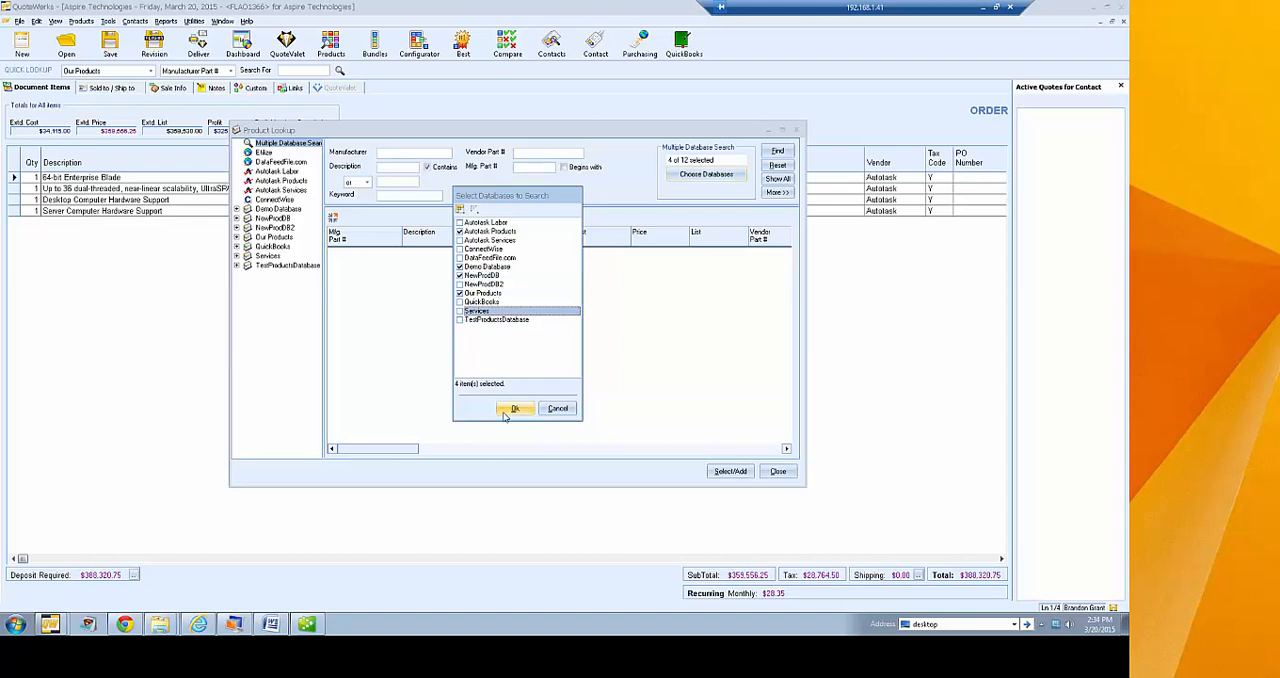
click(514, 408)
Search the chosen databases for items whose description contains "switch"
click(397, 169)
text(switc)
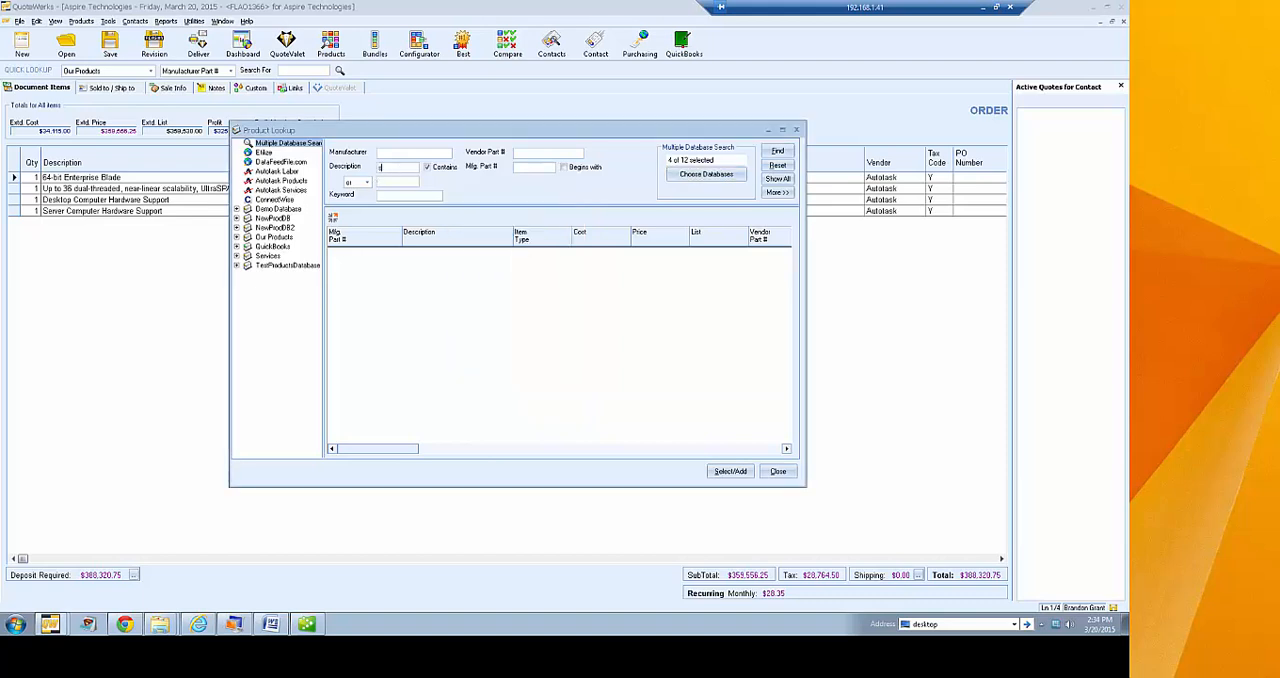
text(ch)
key(BackSpace)
key(BackSpace)
key(BackSpace)
key(BackSpace)
key(BackSpace)
text(itch)
key(Return)
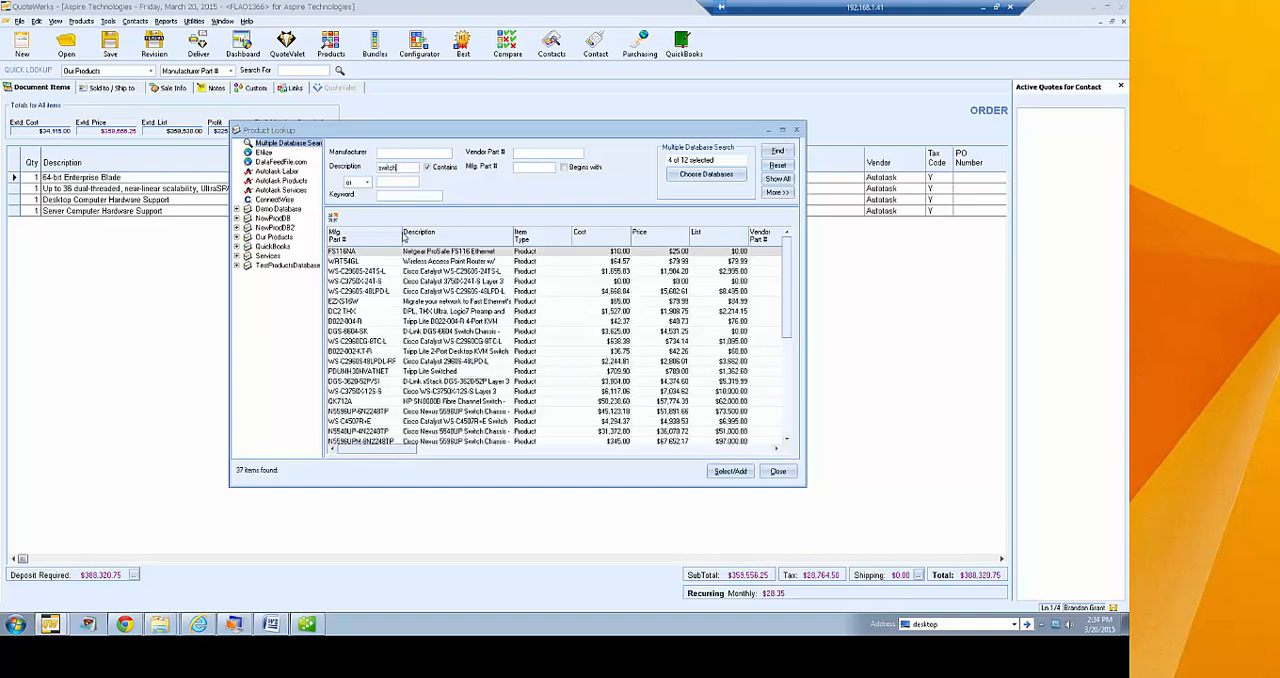
Widen the product lookup to check which database the last results come from, and compare the Demo Database view with the multiple database search
drag(786, 255, 803, 400)
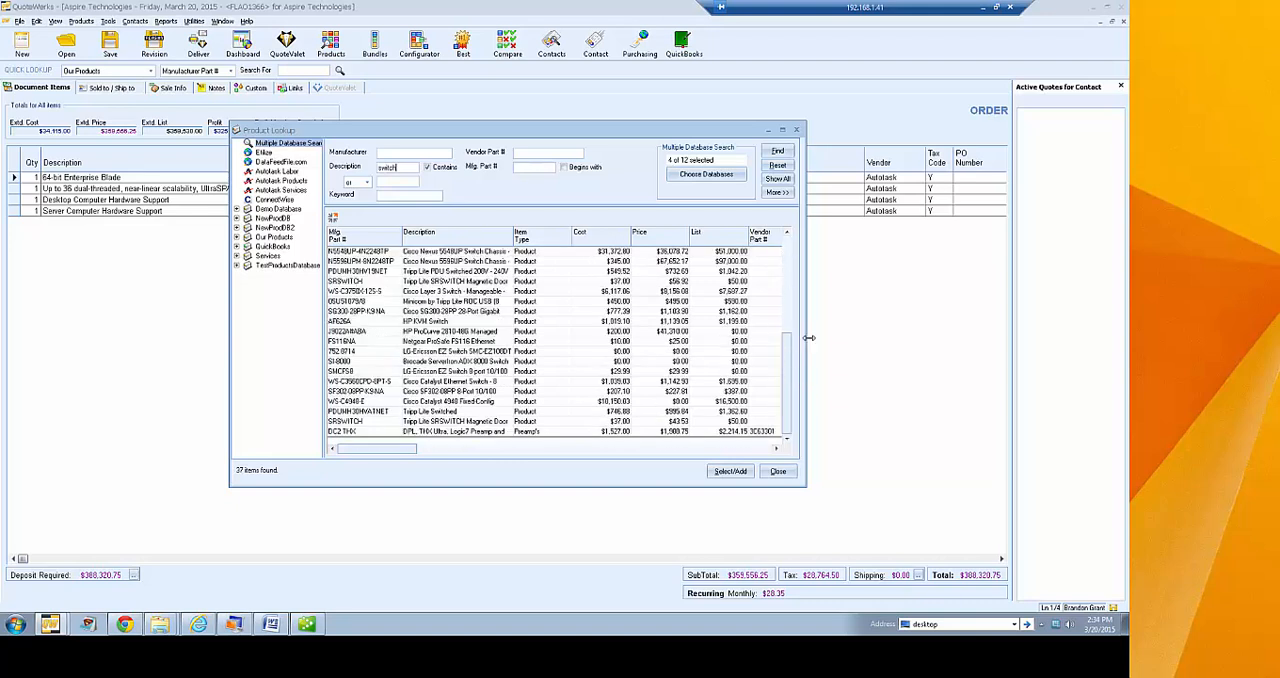
drag(806, 340, 877, 430)
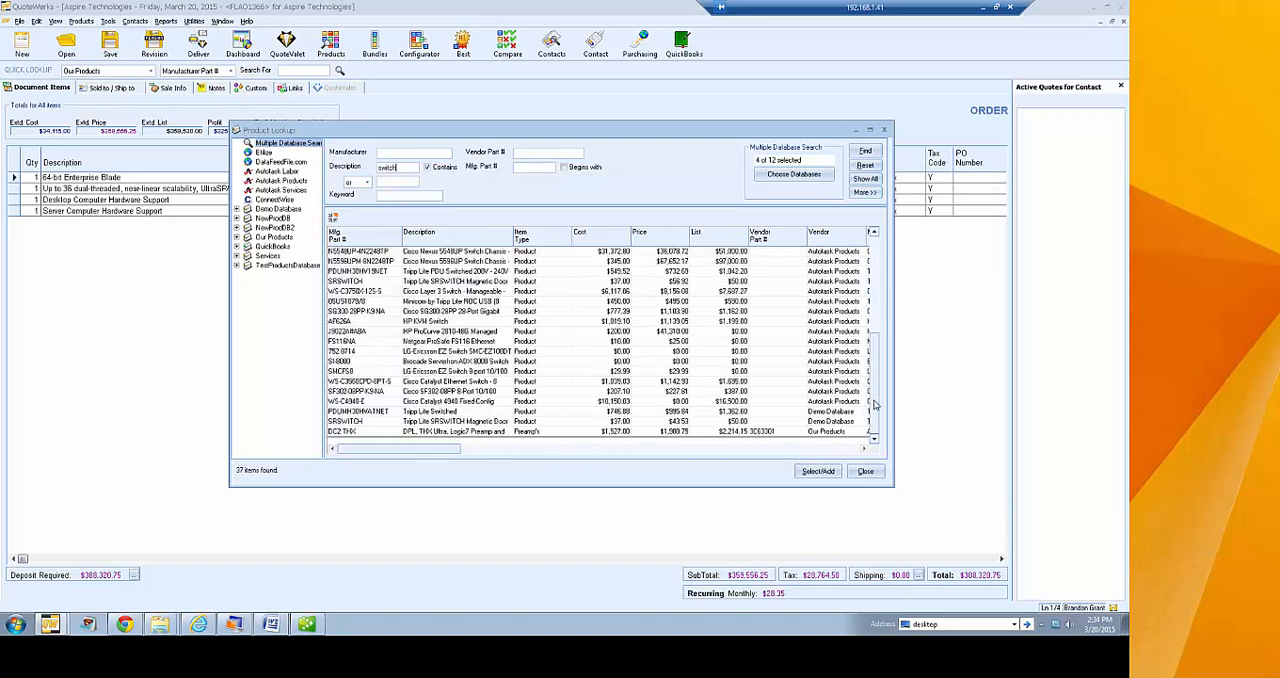
click(840, 411)
click(833, 432)
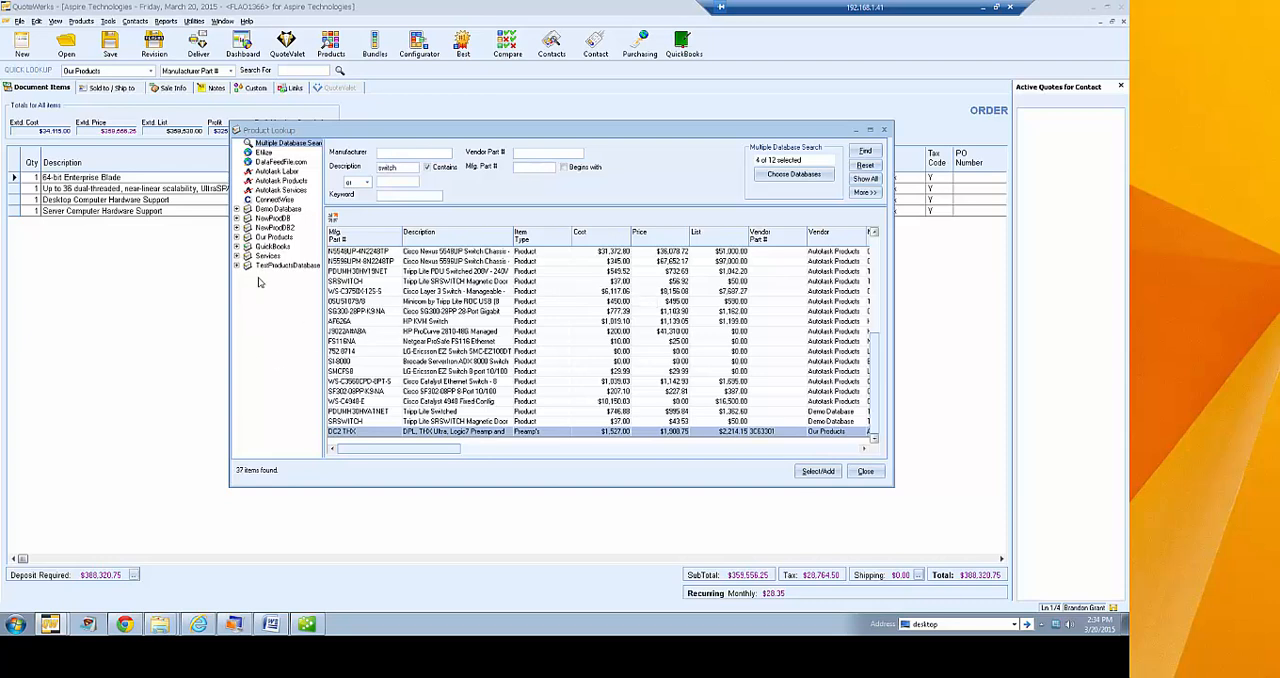
click(274, 209)
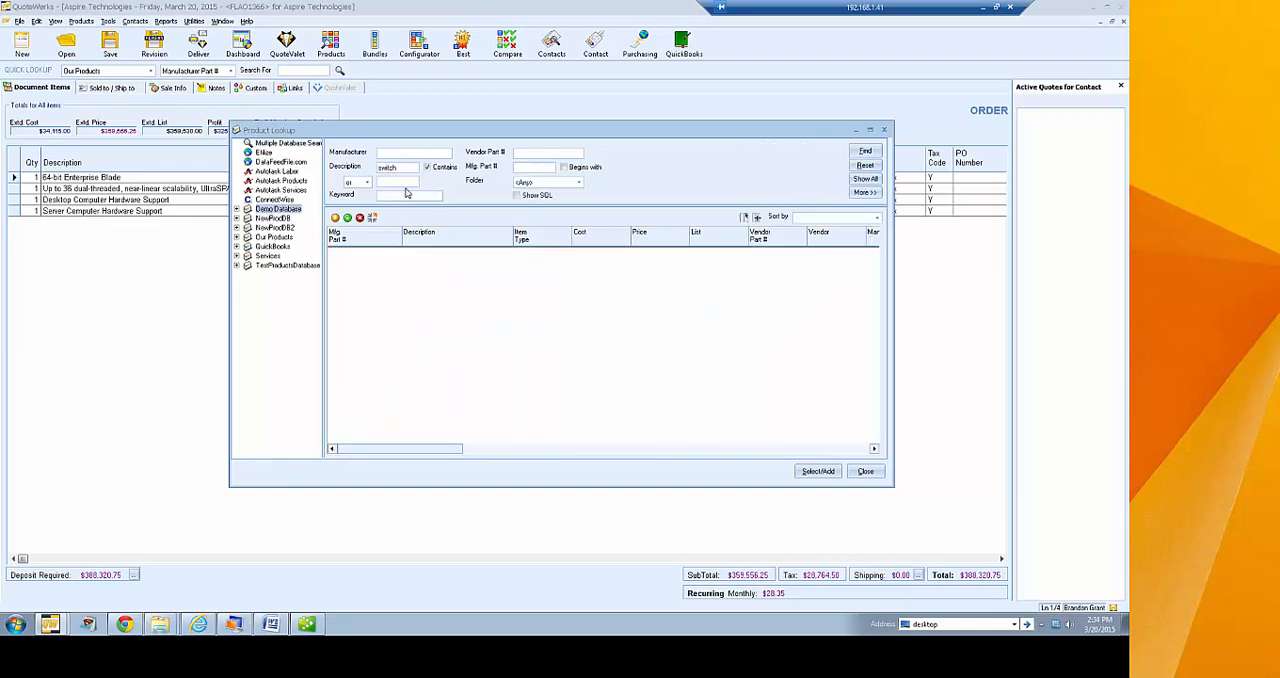
click(289, 146)
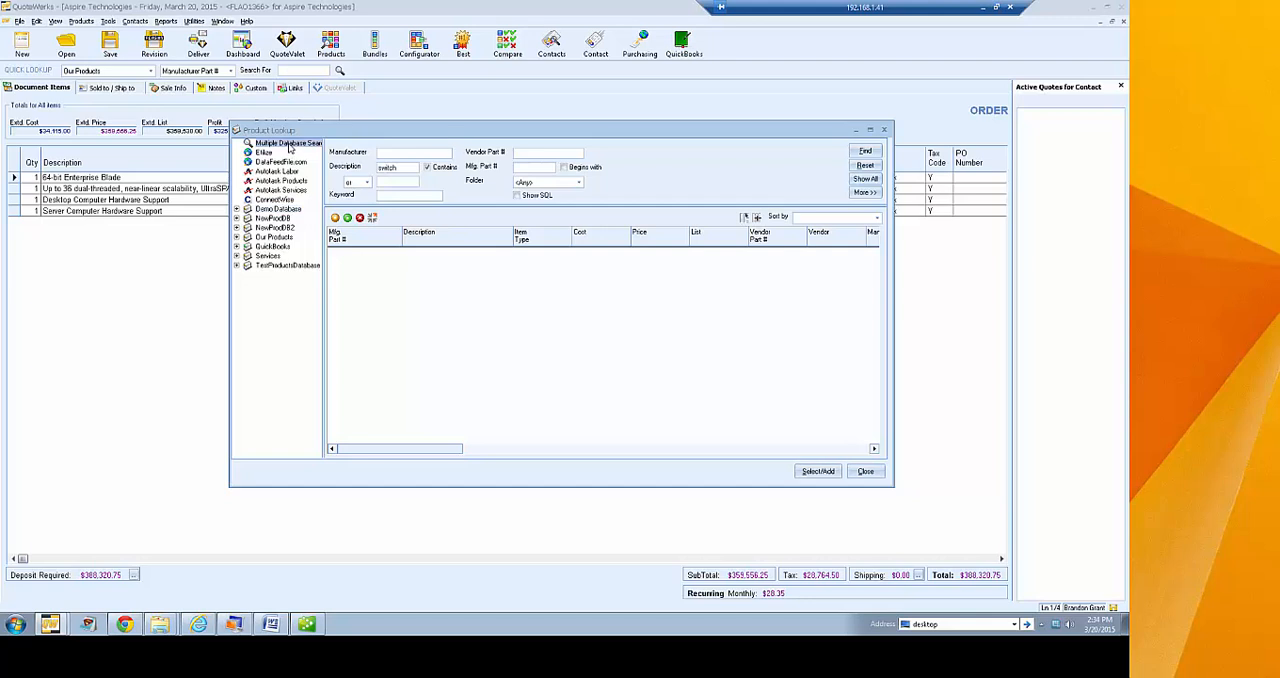
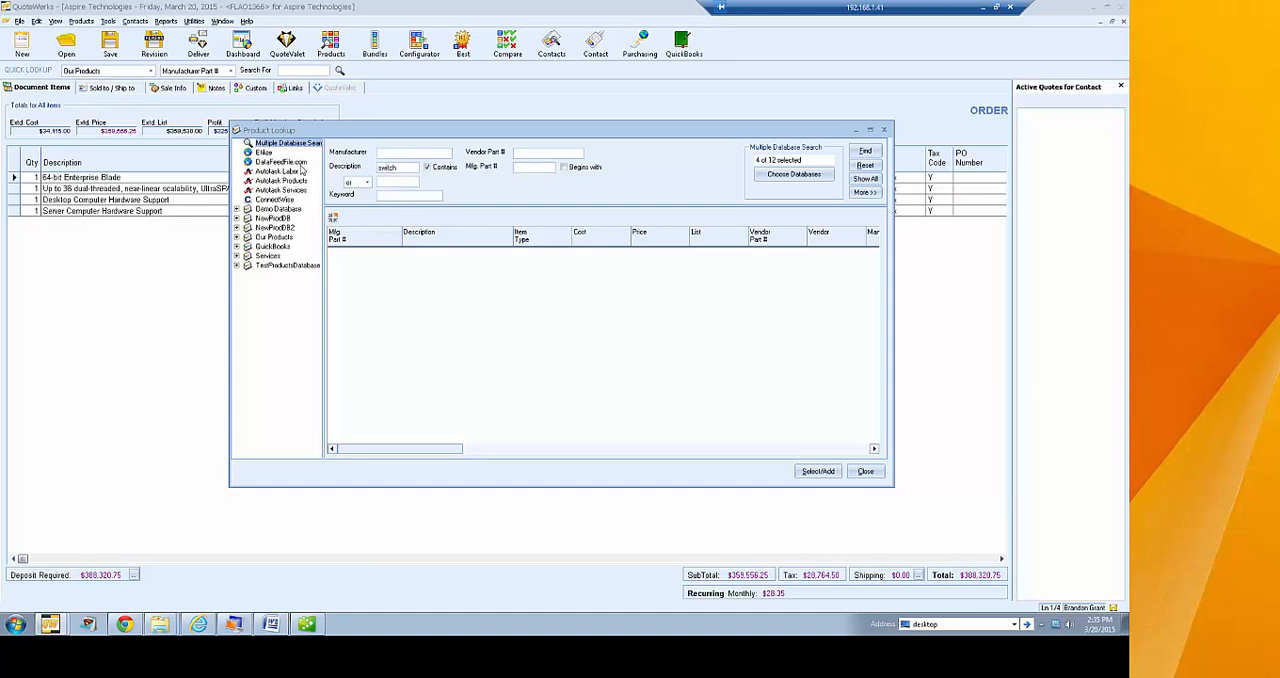
Search the Etilize product source for "tripp lite switch" and narrow the results to the KVM Switchboxes category
click(264, 152)
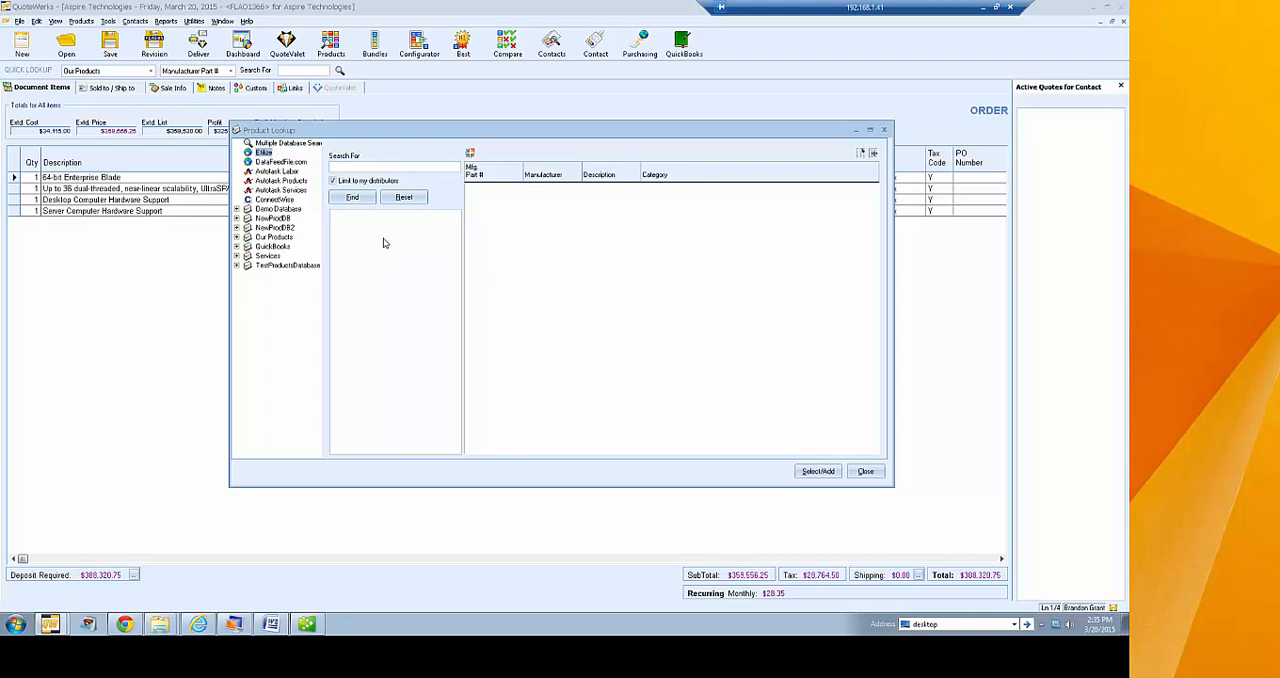
click(363, 167)
text(tipo)
text( lite switch)
click(352, 197)
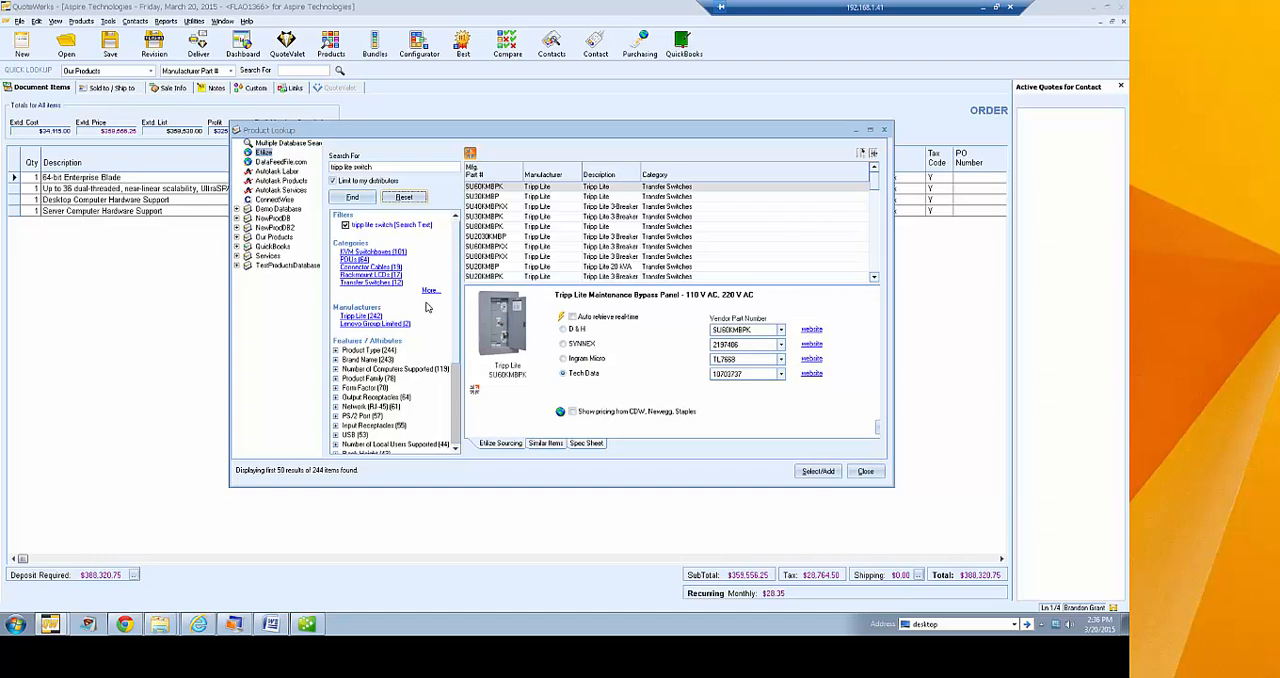
scroll(458, 260, down, 1)
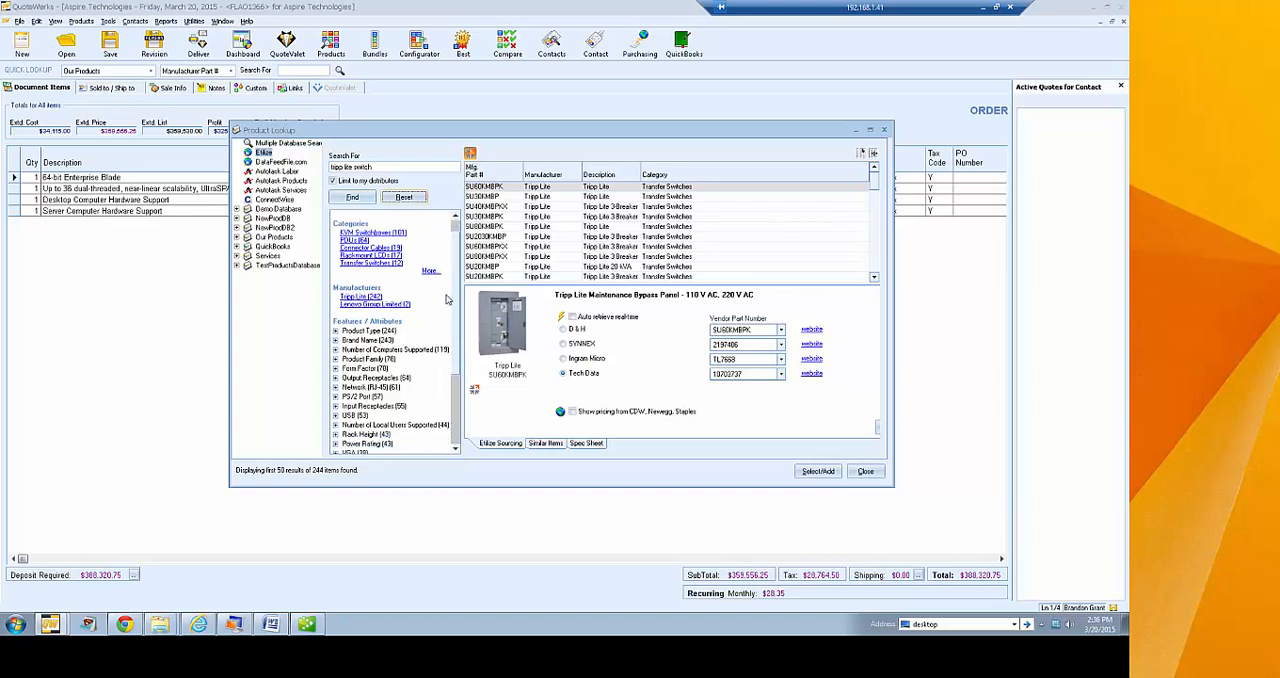
click(378, 233)
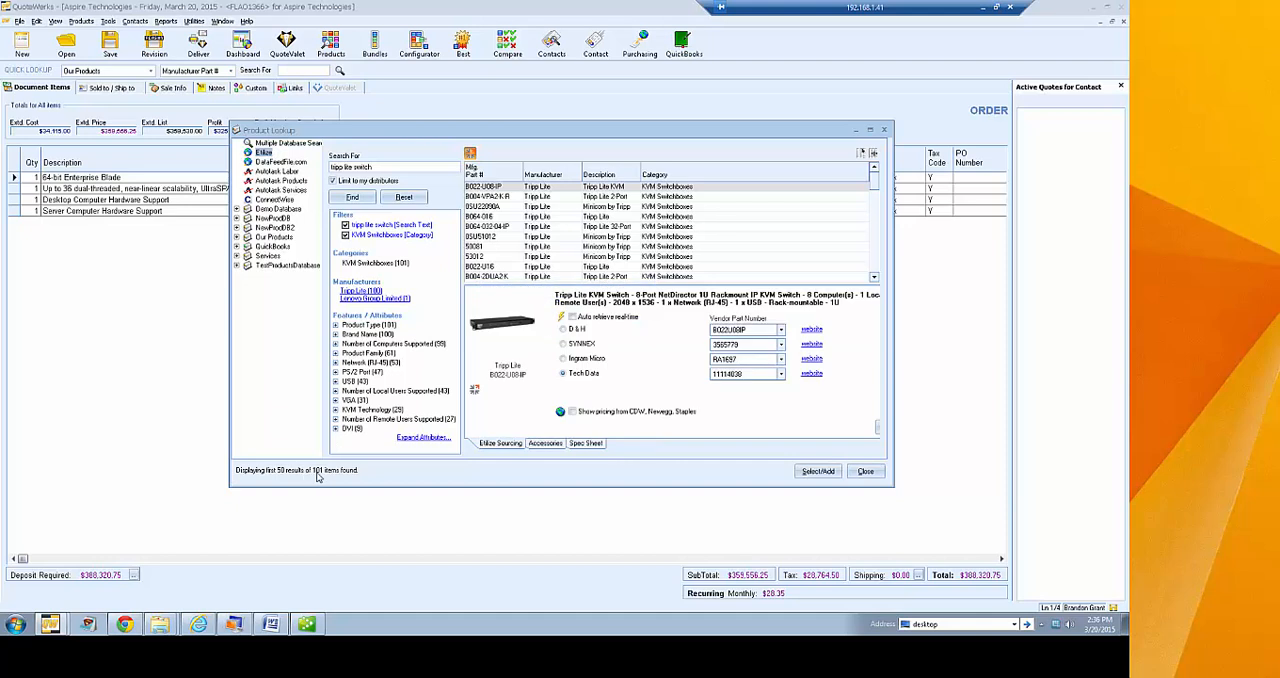
Filter the KVM switchboxes to those with a PS/2 port, and remove that filter again
click(336, 373)
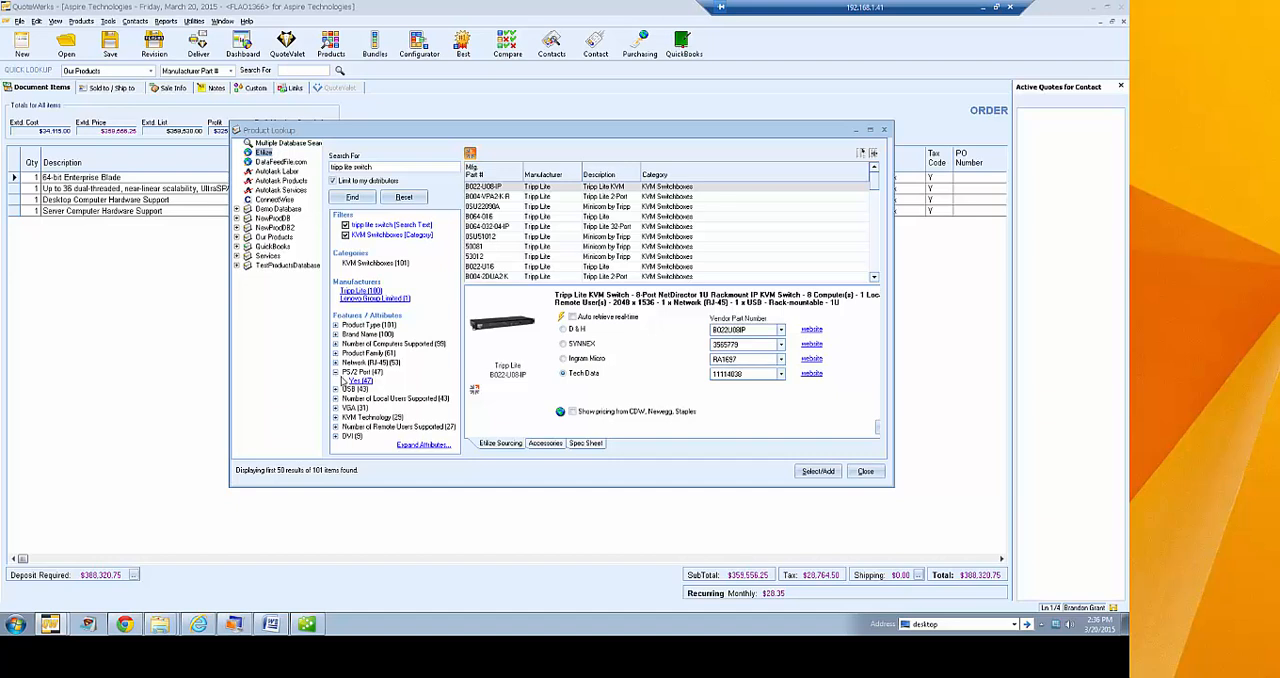
click(364, 387)
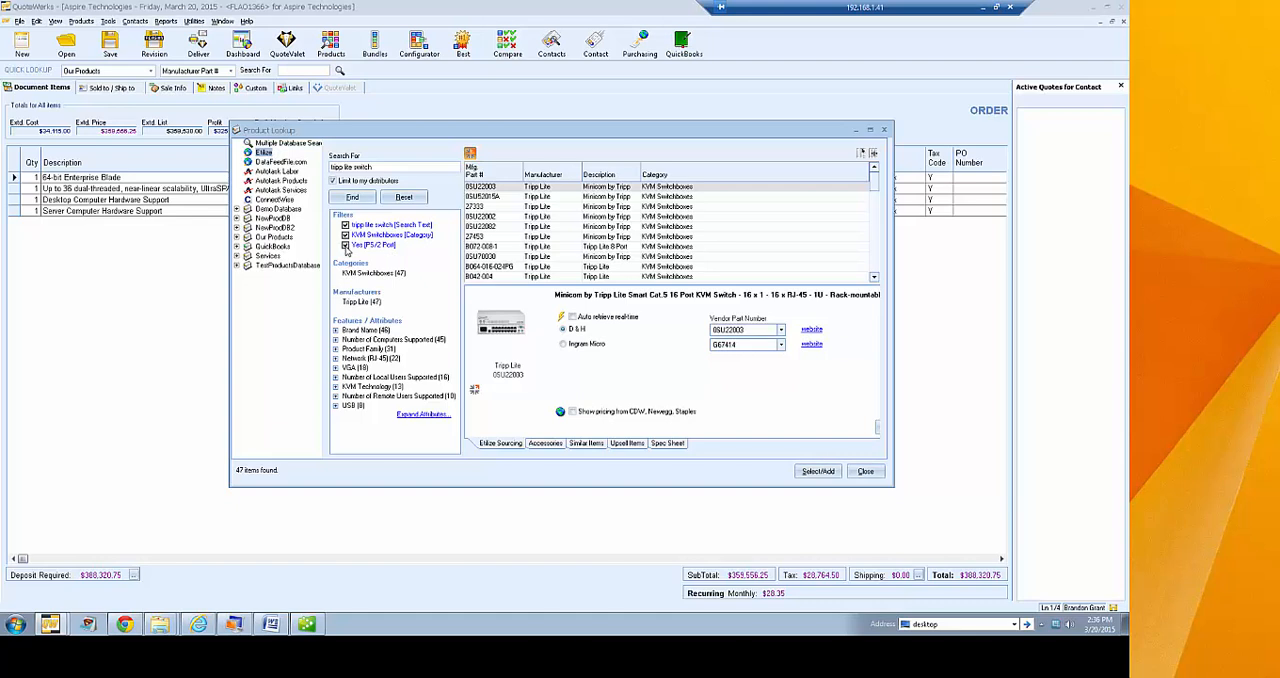
click(345, 246)
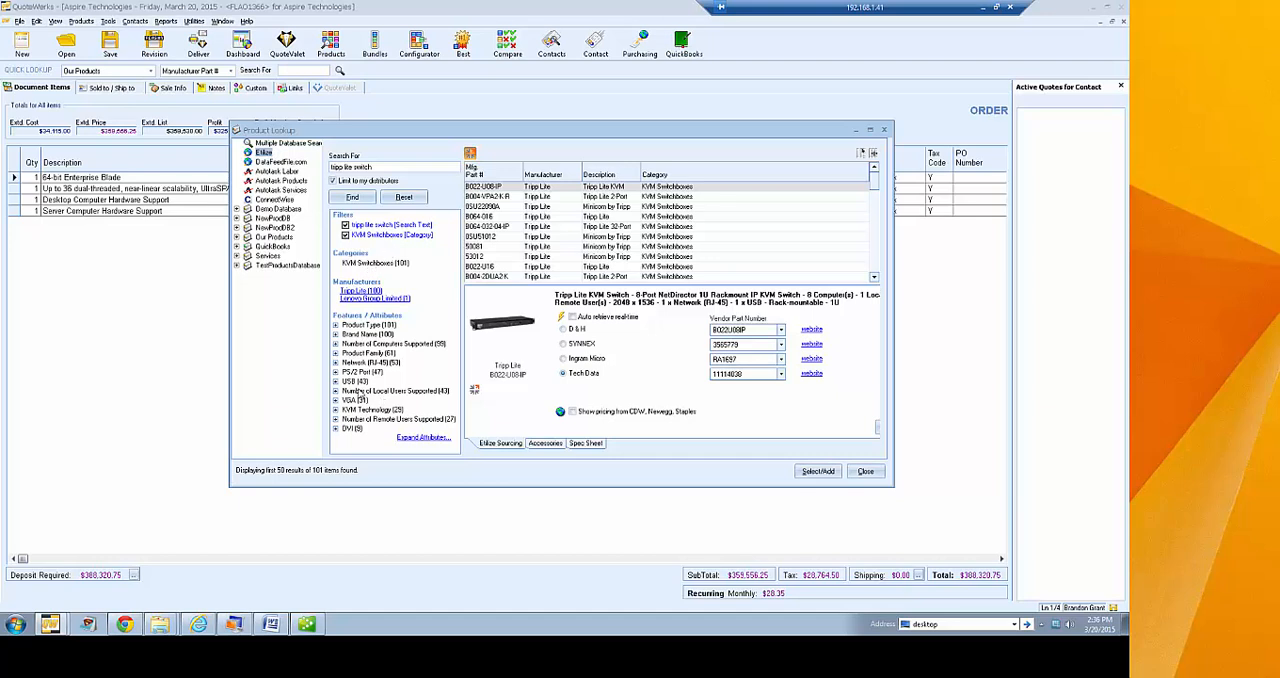
Filter the KVM switchboxes to models with USB, Digital KVM technology and VGA
click(337, 382)
click(358, 392)
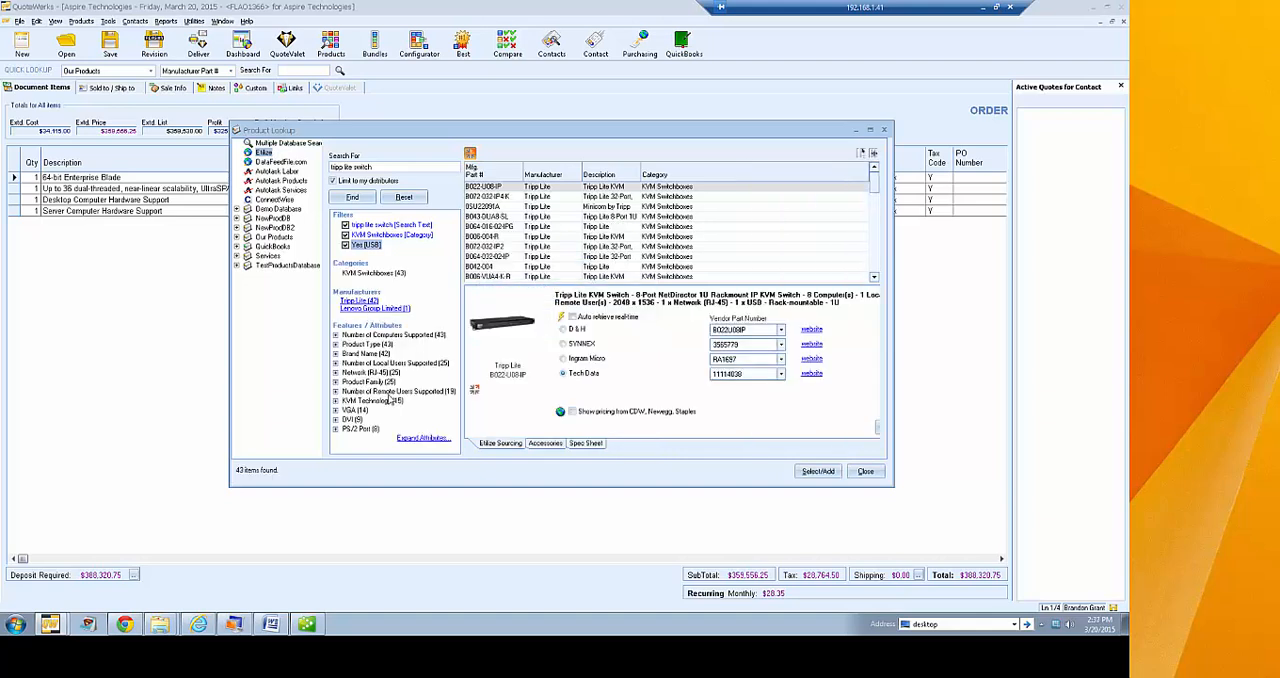
click(337, 401)
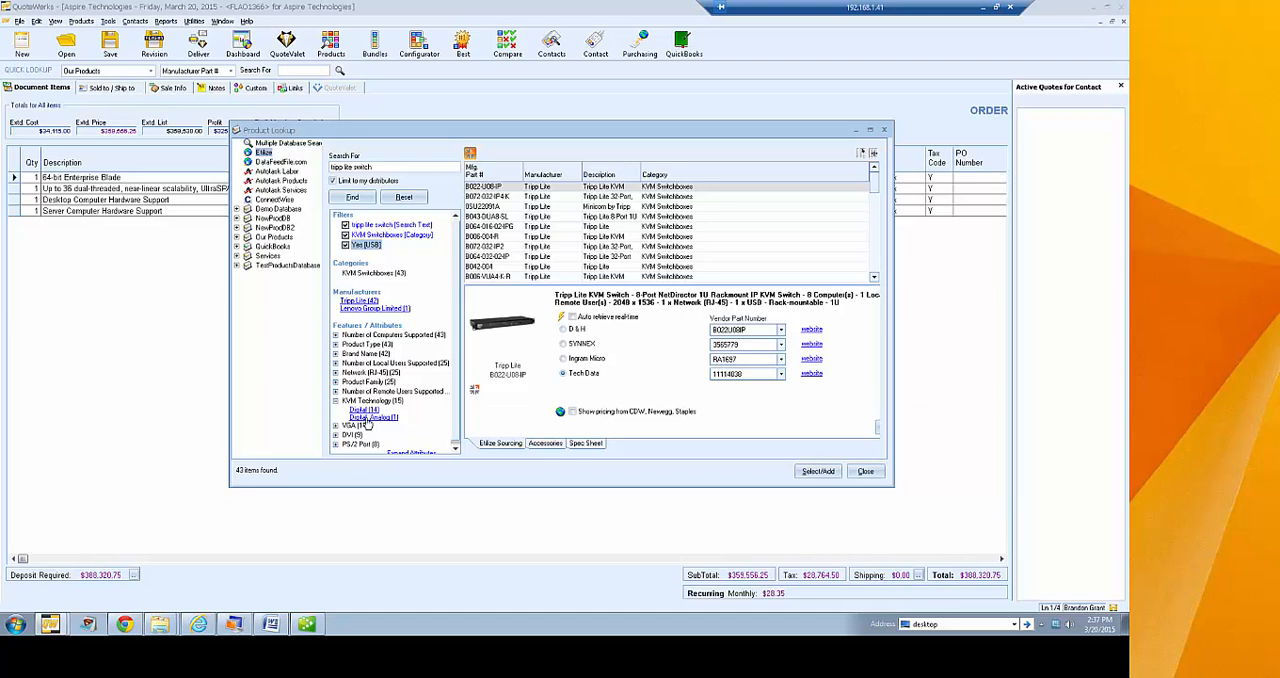
click(364, 410)
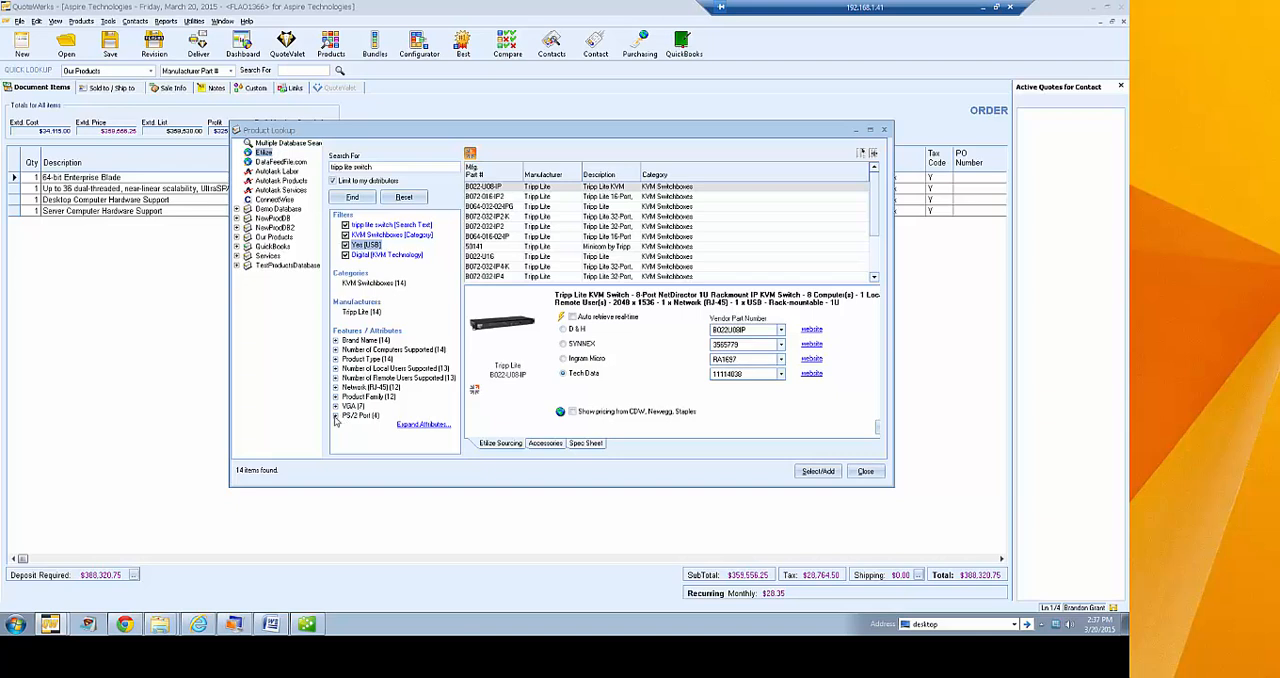
click(336, 407)
click(362, 416)
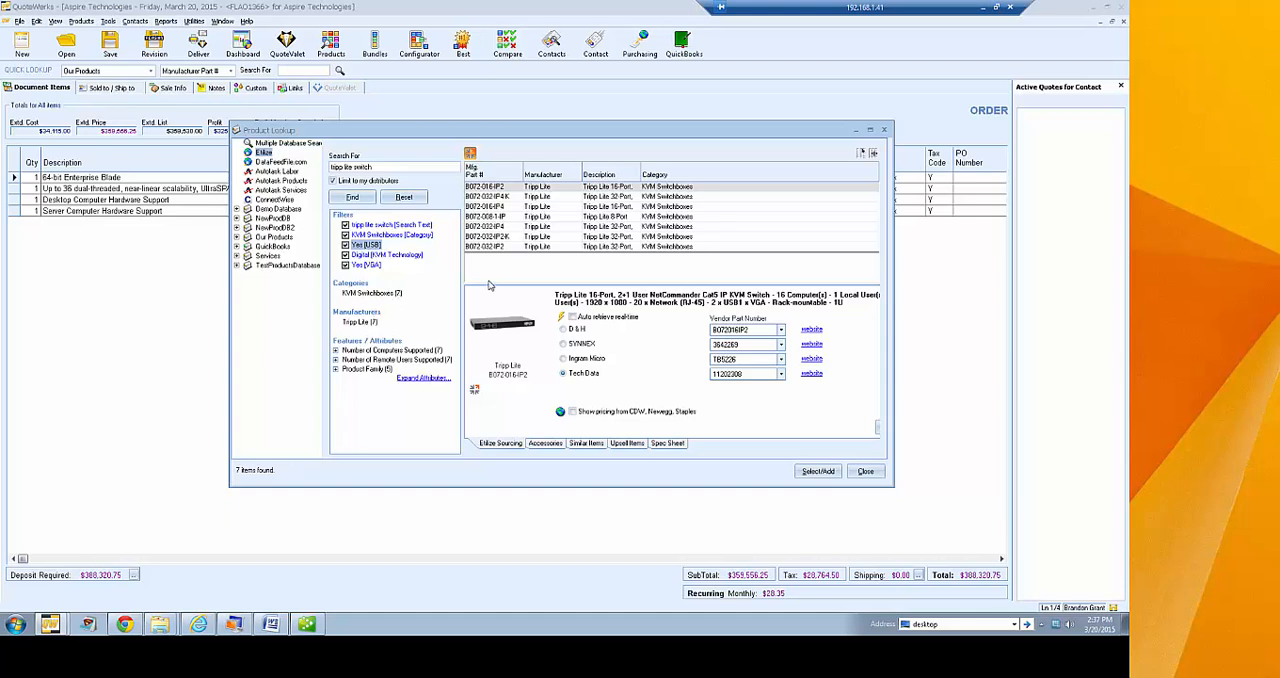
Retrieve real-time vendor pricing for the Tripp Lite B072-016-IP2 switch, check the vendors' response times, and widen the lookup to show availability
click(504, 190)
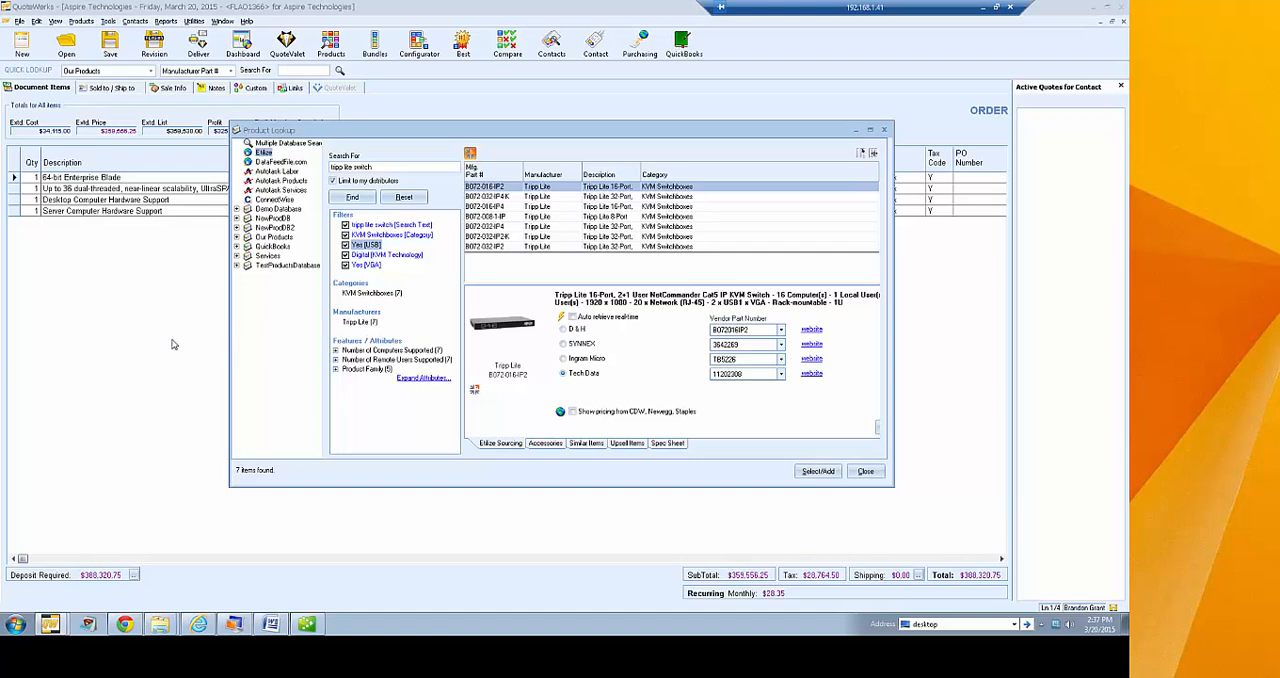
click(561, 319)
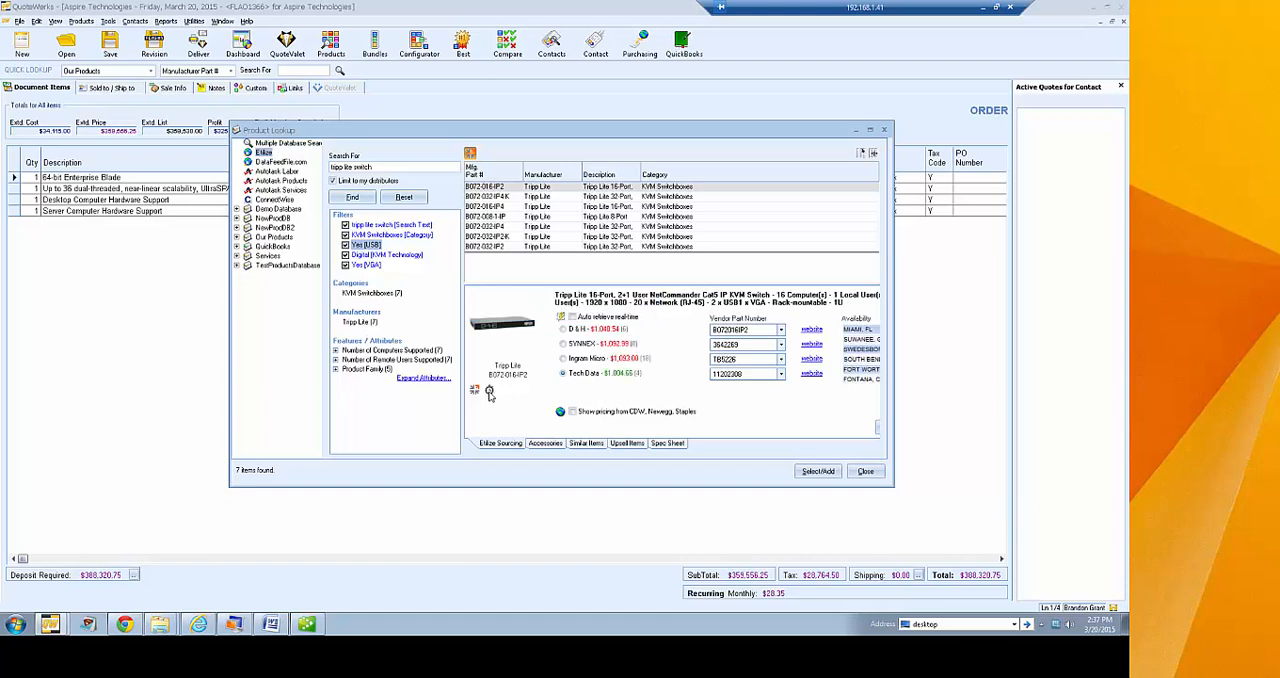
click(489, 391)
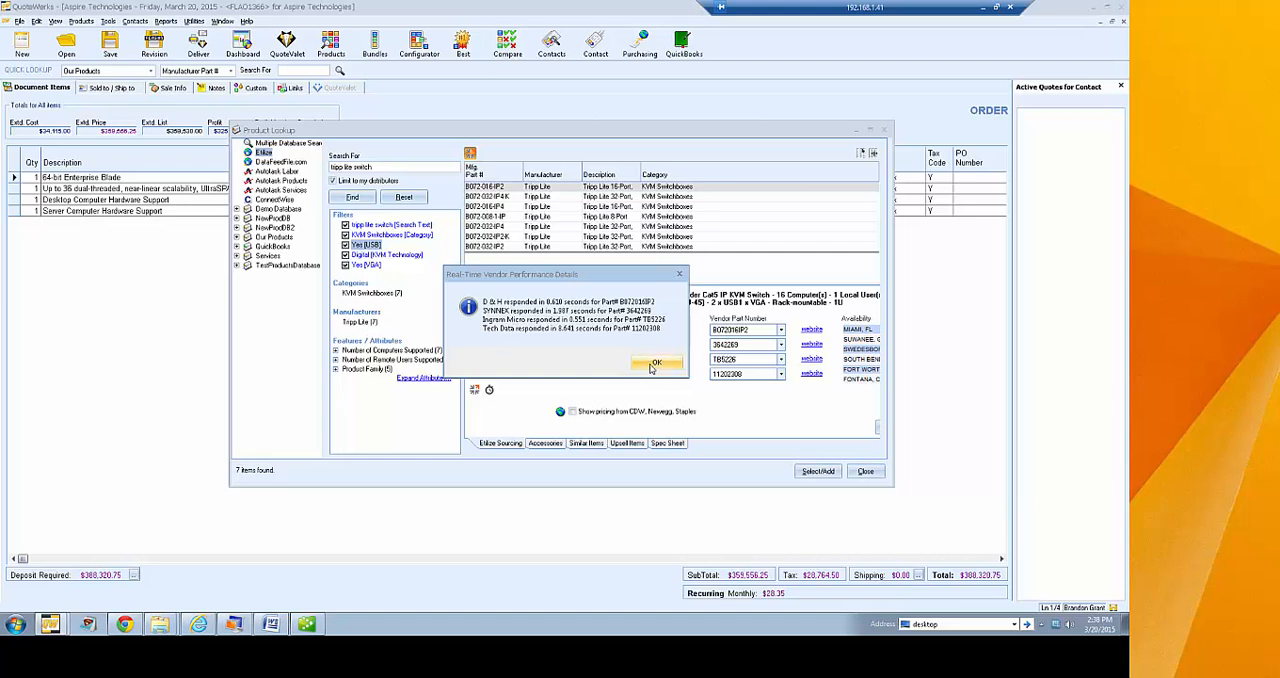
click(654, 363)
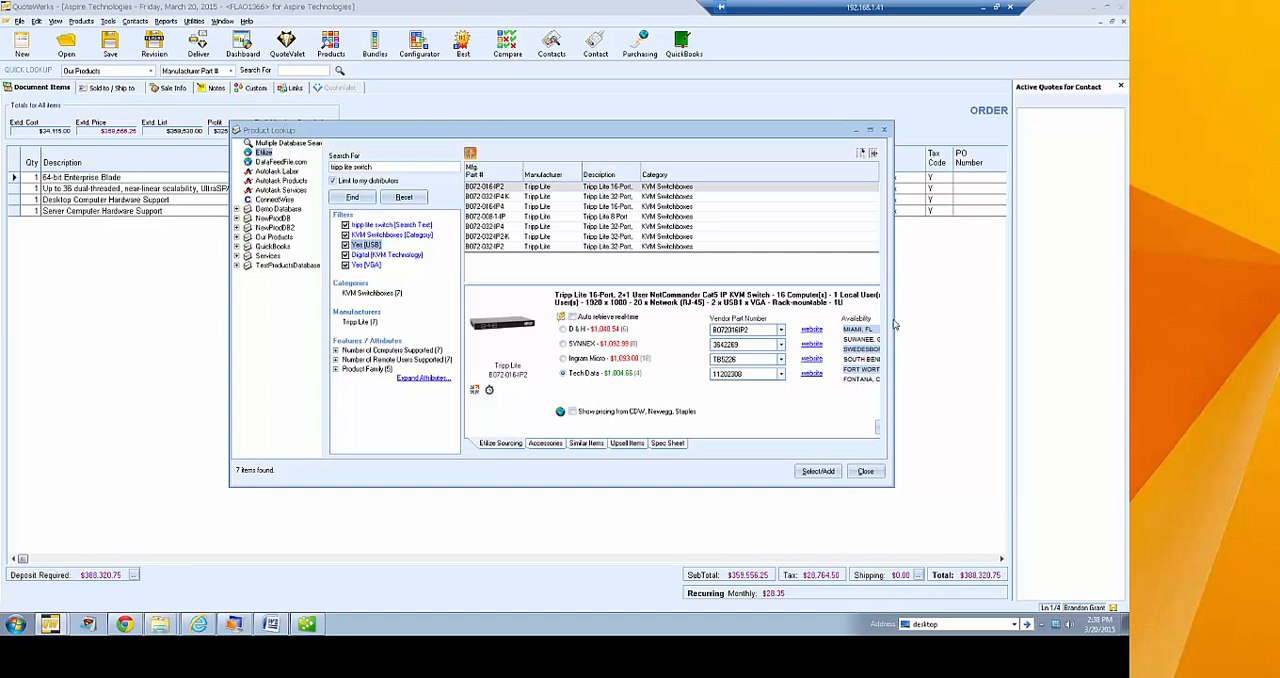
drag(895, 320, 979, 330)
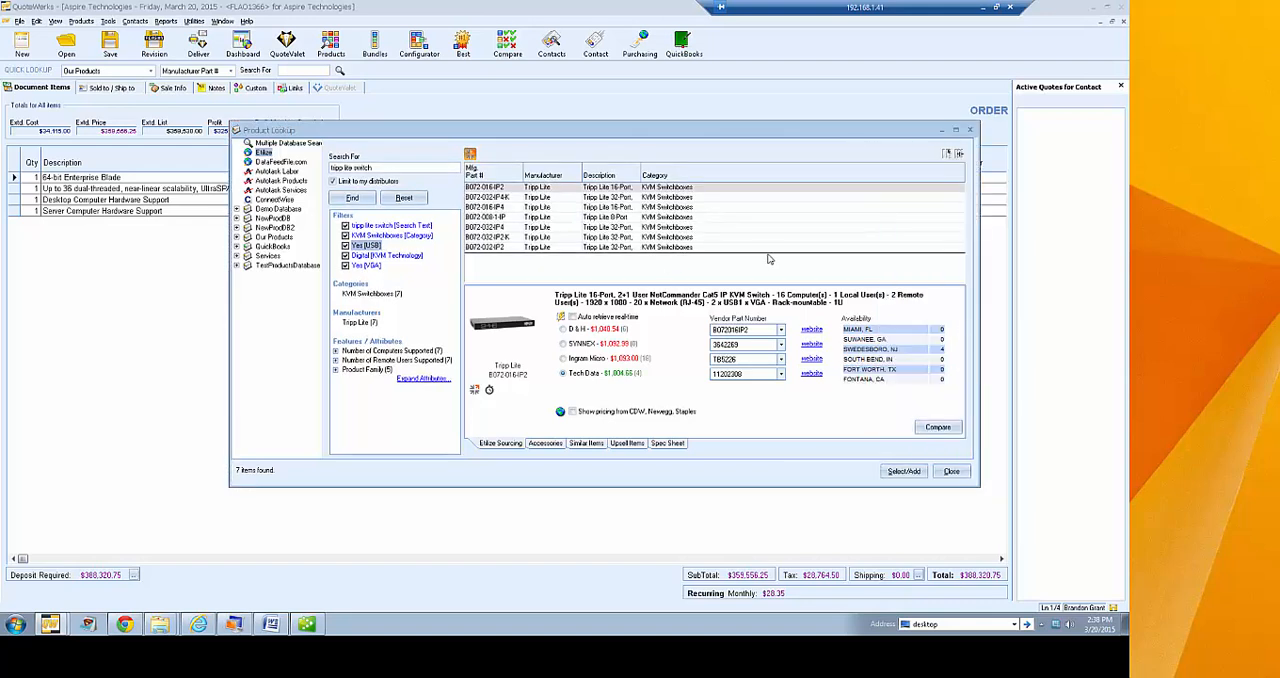
Add the EtilizeDistributors column to the product results, placed between Description and Category
click(946, 155)
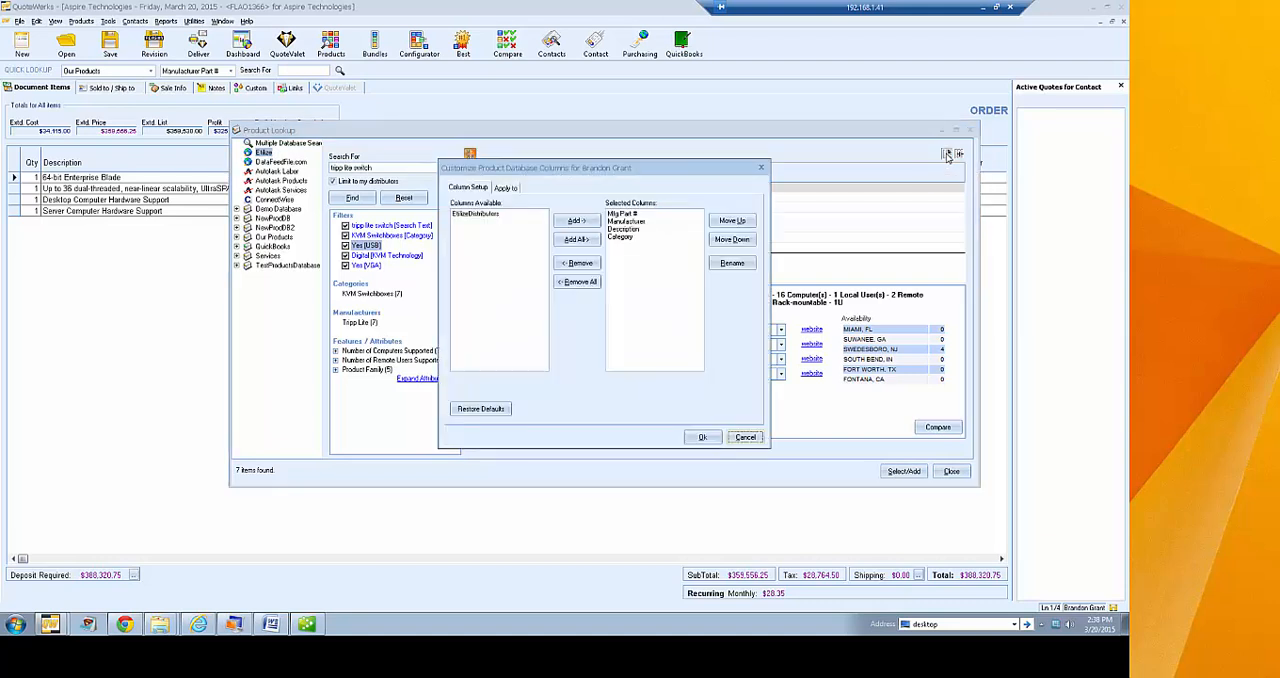
click(480, 215)
click(576, 221)
click(627, 245)
click(725, 224)
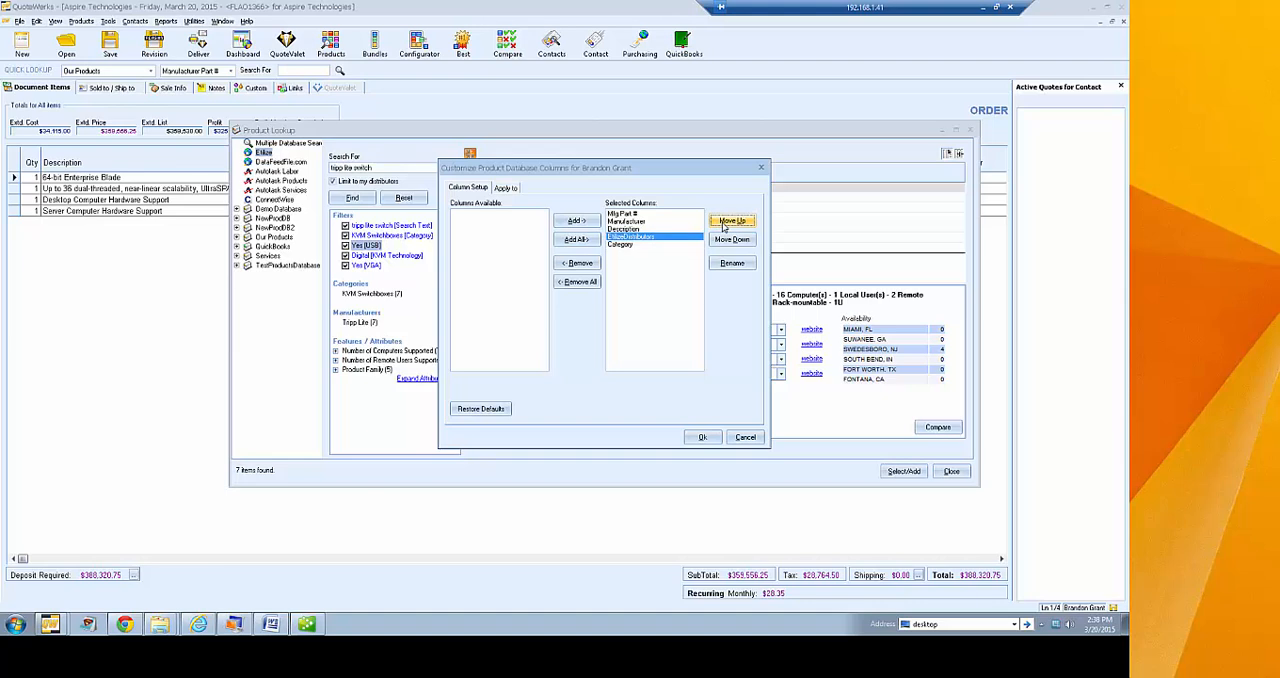
click(725, 222)
click(728, 240)
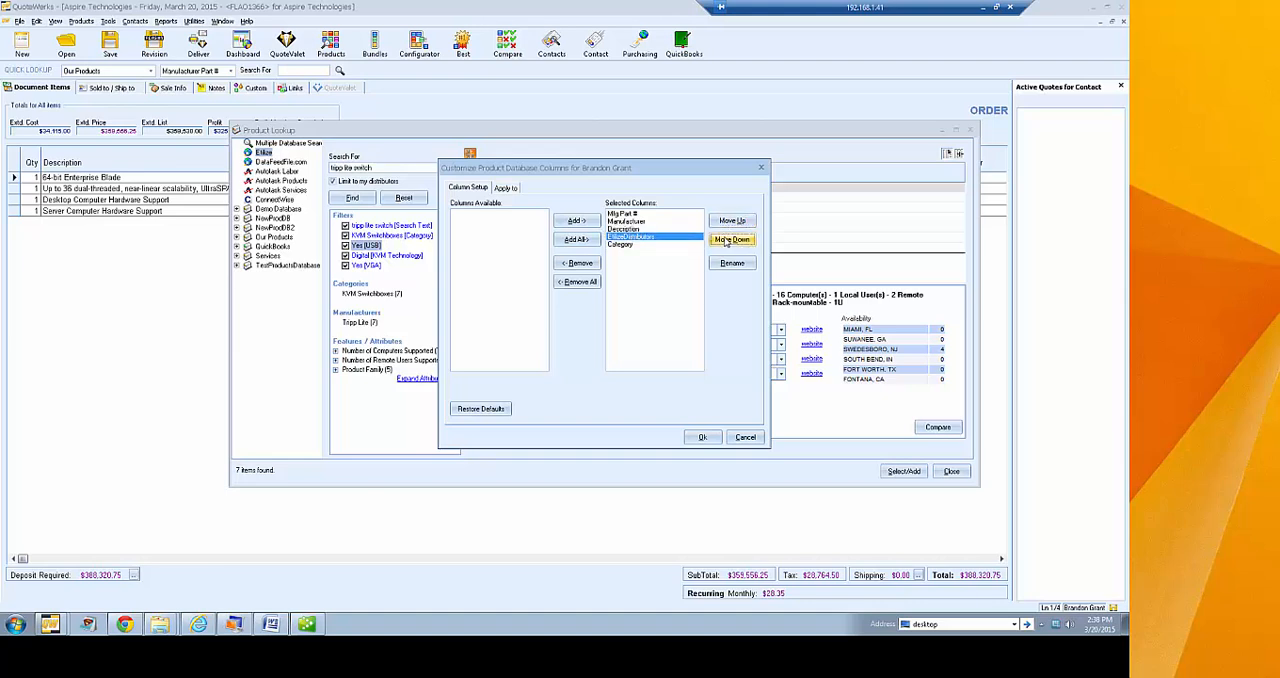
click(699, 440)
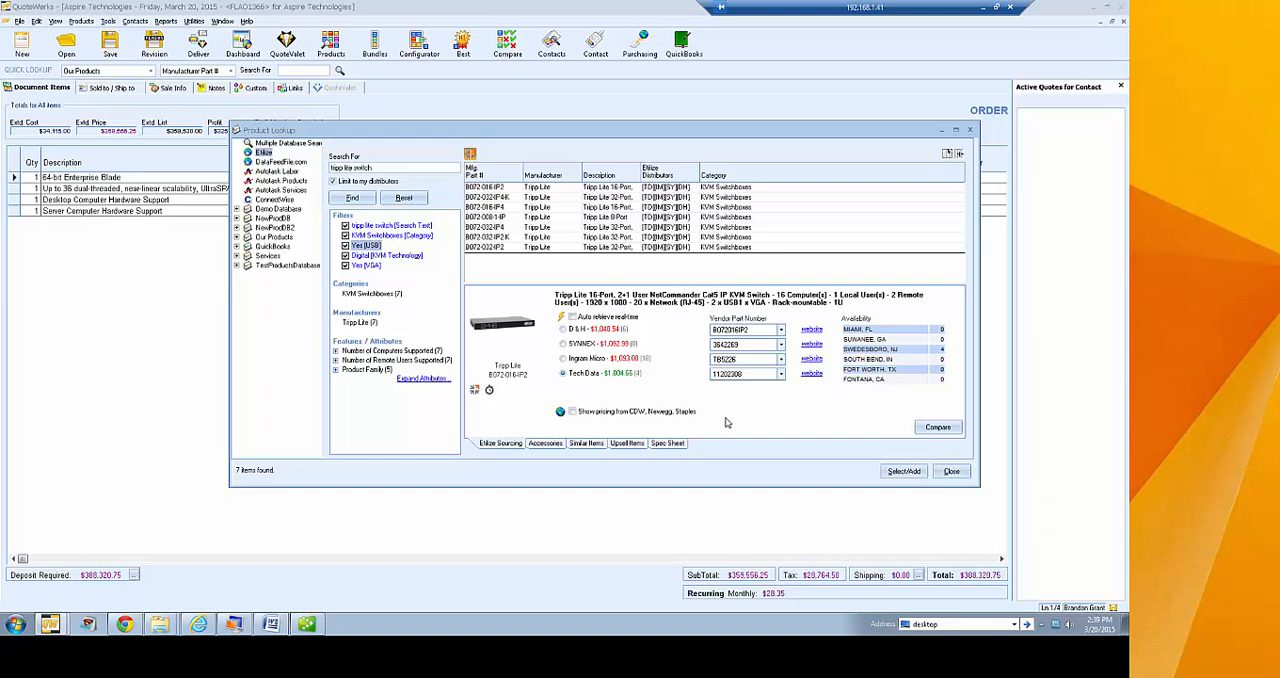
Retrieve CDW, Newegg and Staples pricing for the switch, and compare warehouse availability at Tech Data and Ingram Micro
click(560, 411)
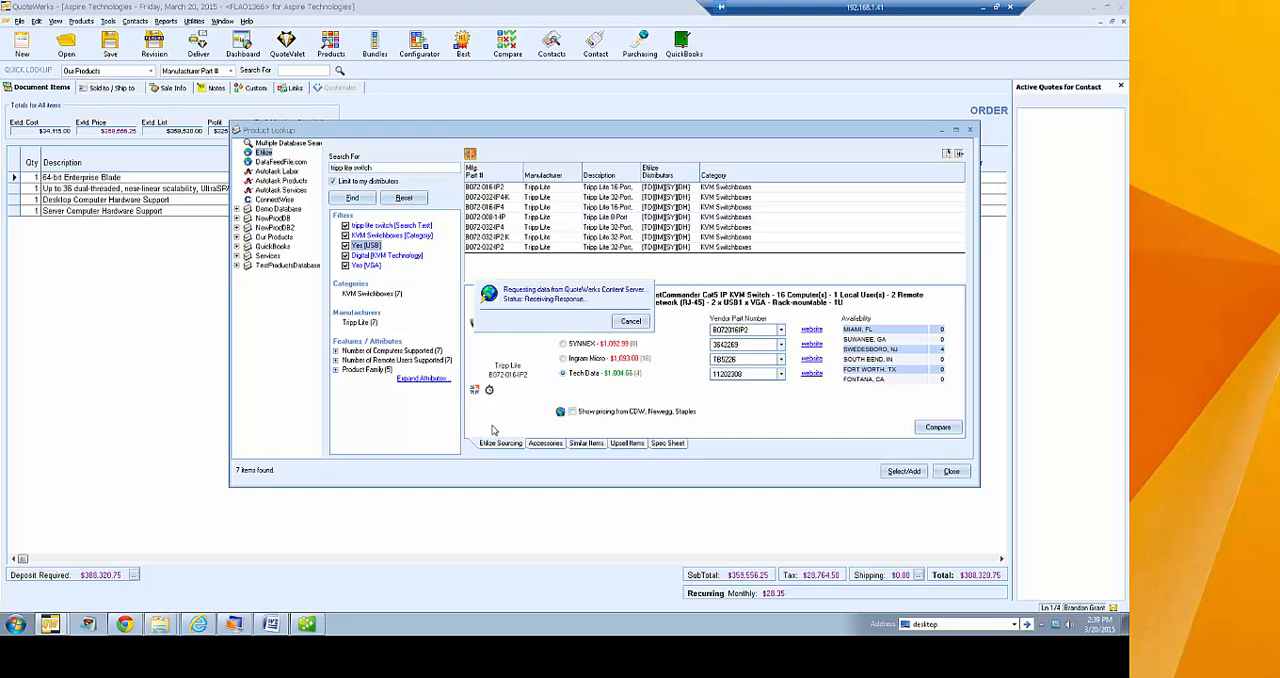
click(833, 396)
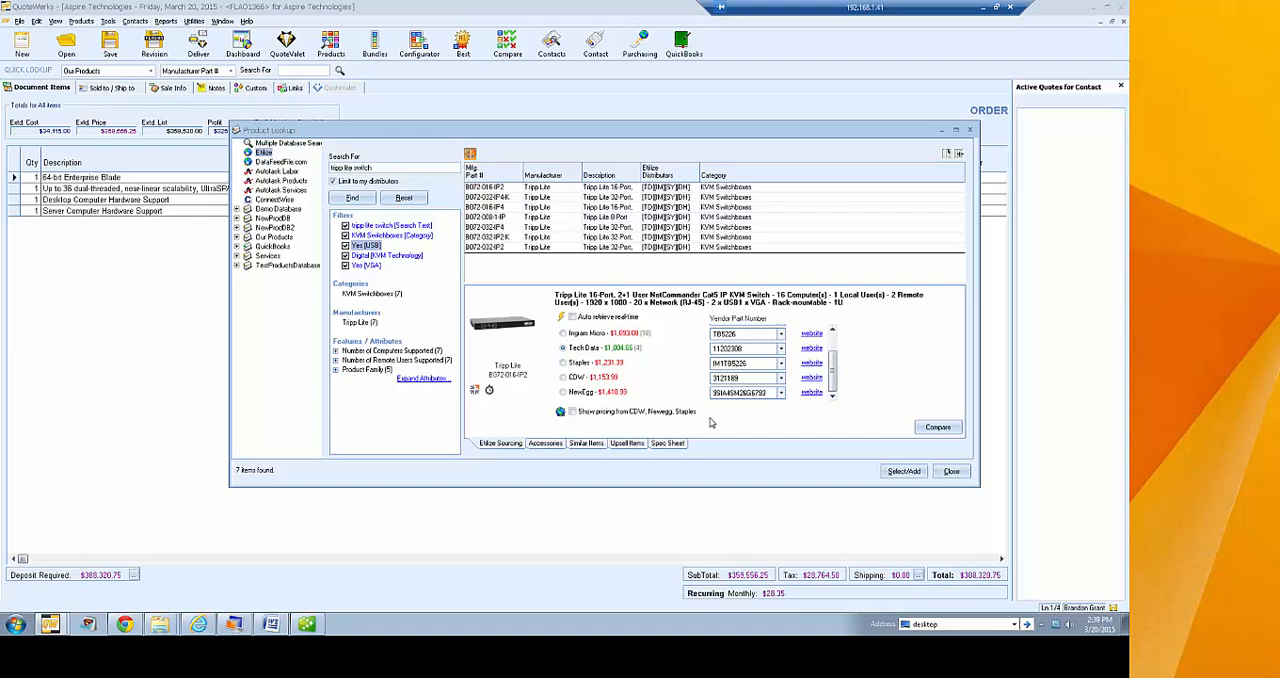
click(590, 348)
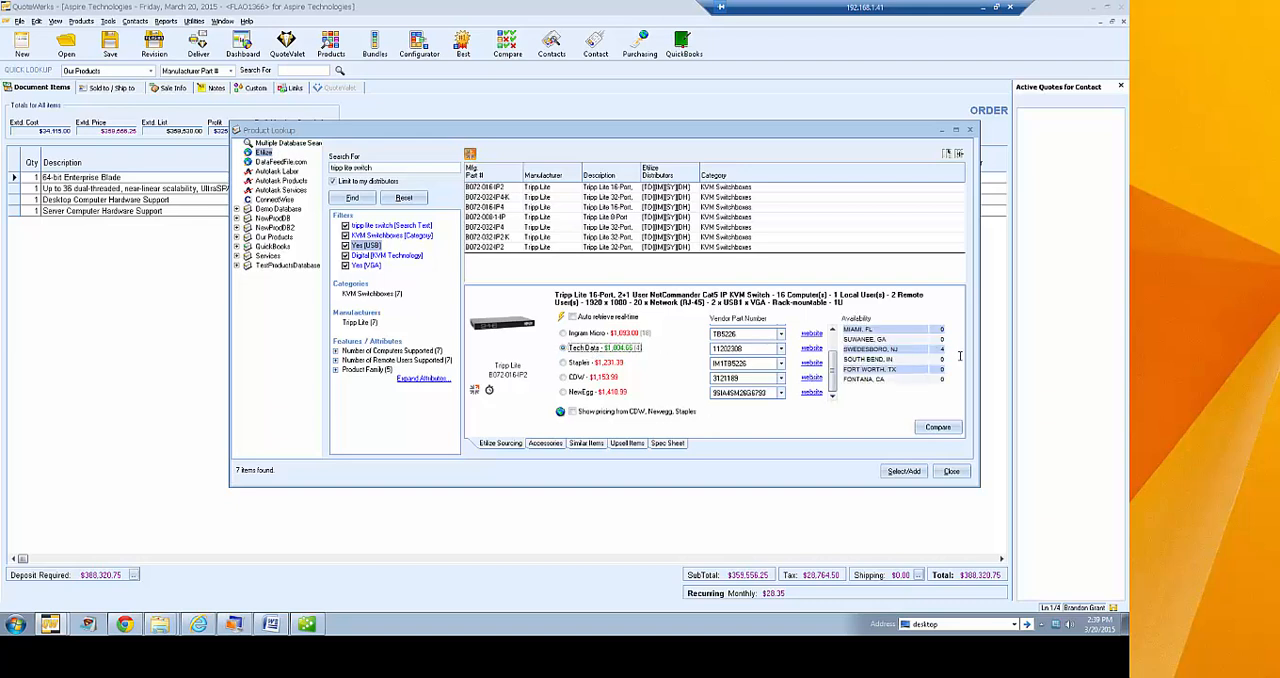
scroll(835, 360, up, 2)
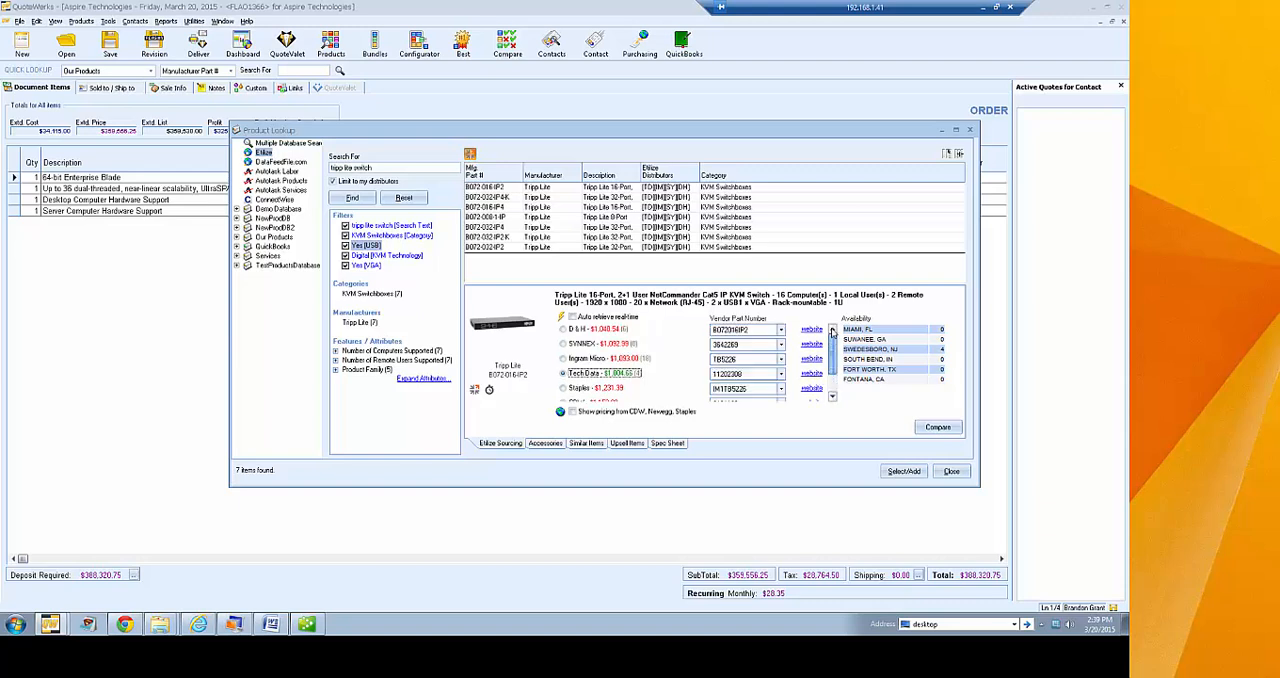
click(620, 358)
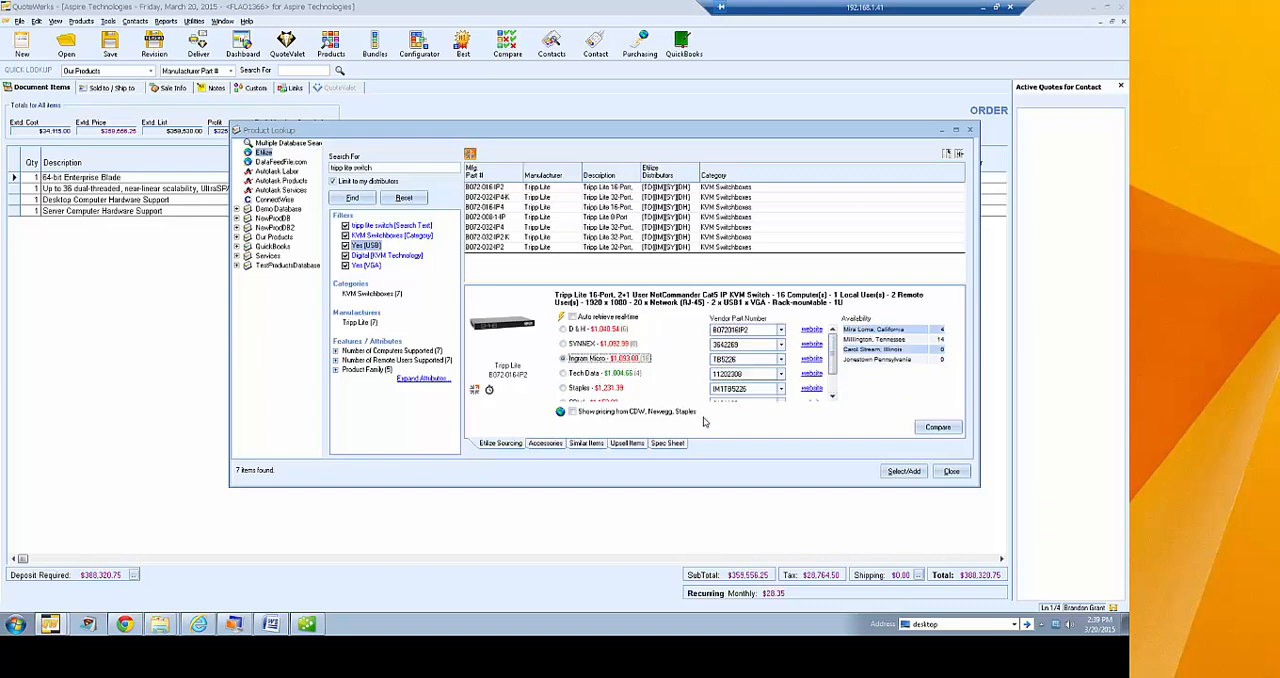
click(632, 374)
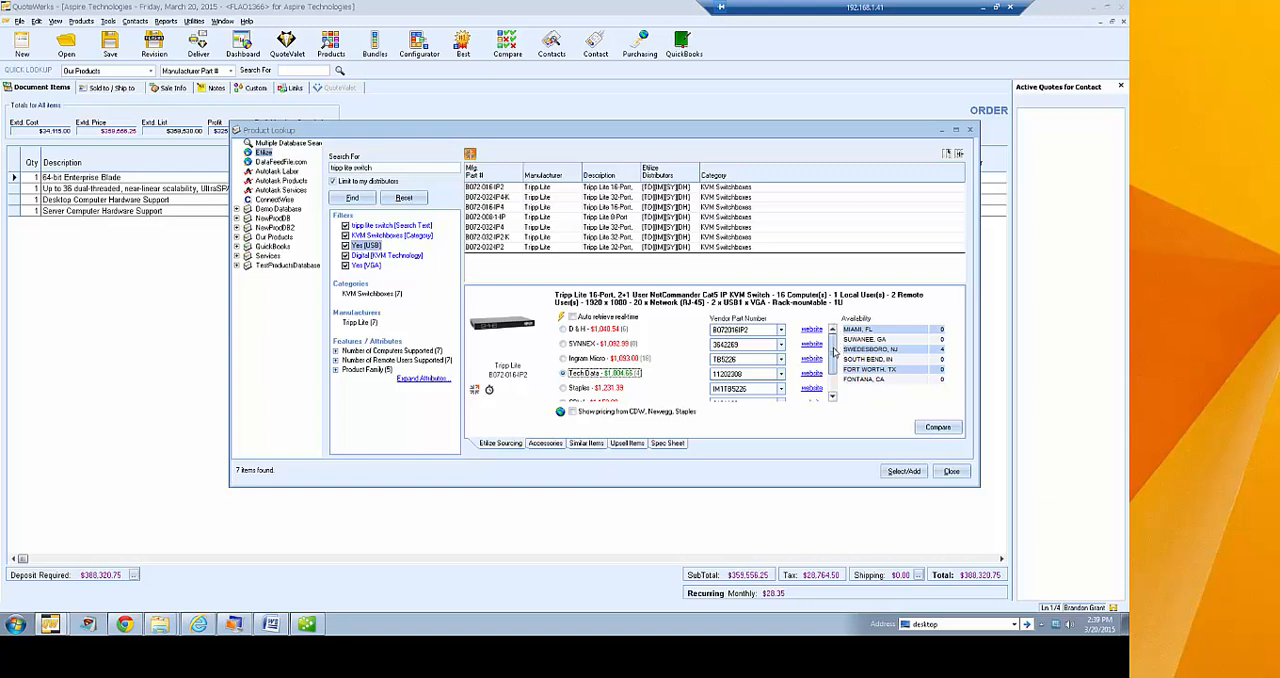
scroll(837, 352, down, 1)
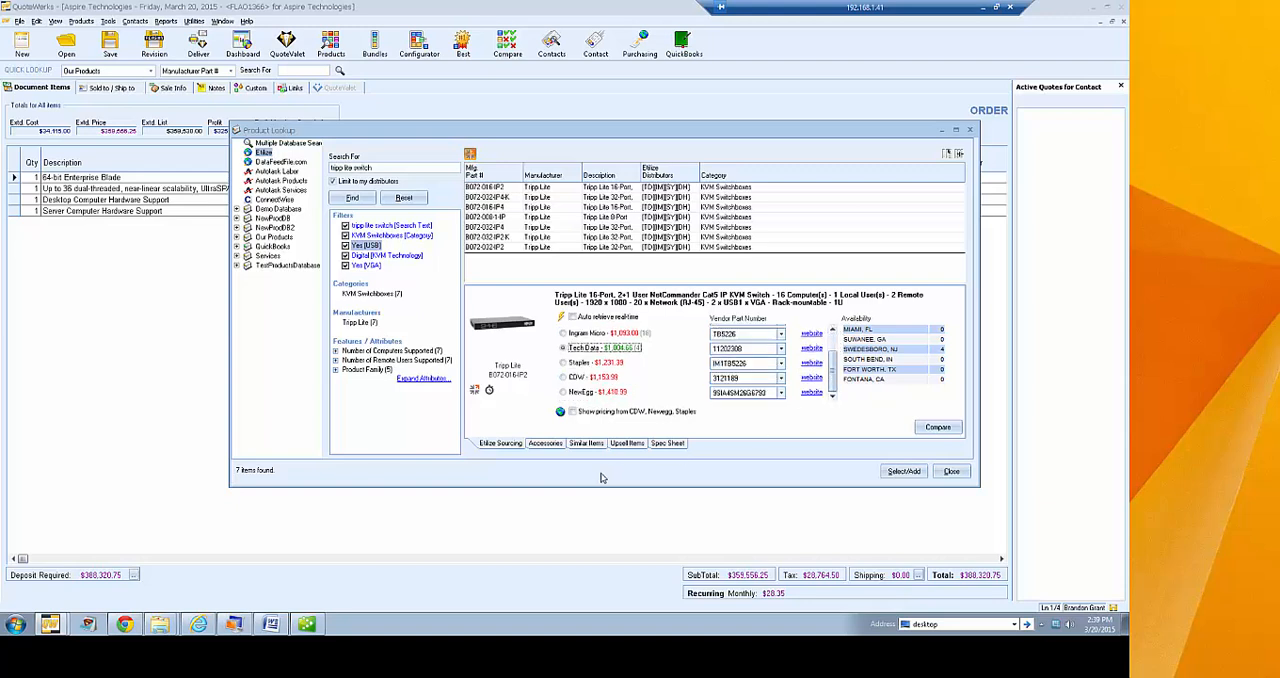
List the switch's connector cable accessories and add the 50-ft gray Tripp Lite Cat5e patch cable from Ingram Micro to the document
click(545, 445)
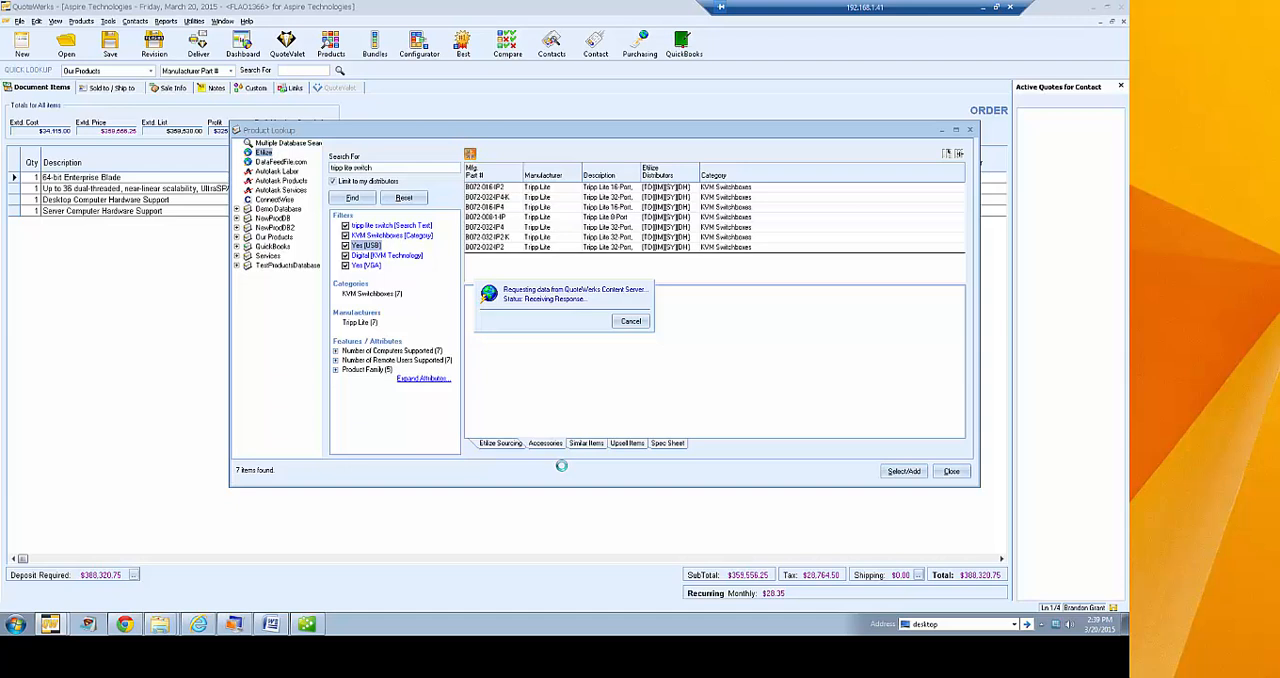
click(584, 298)
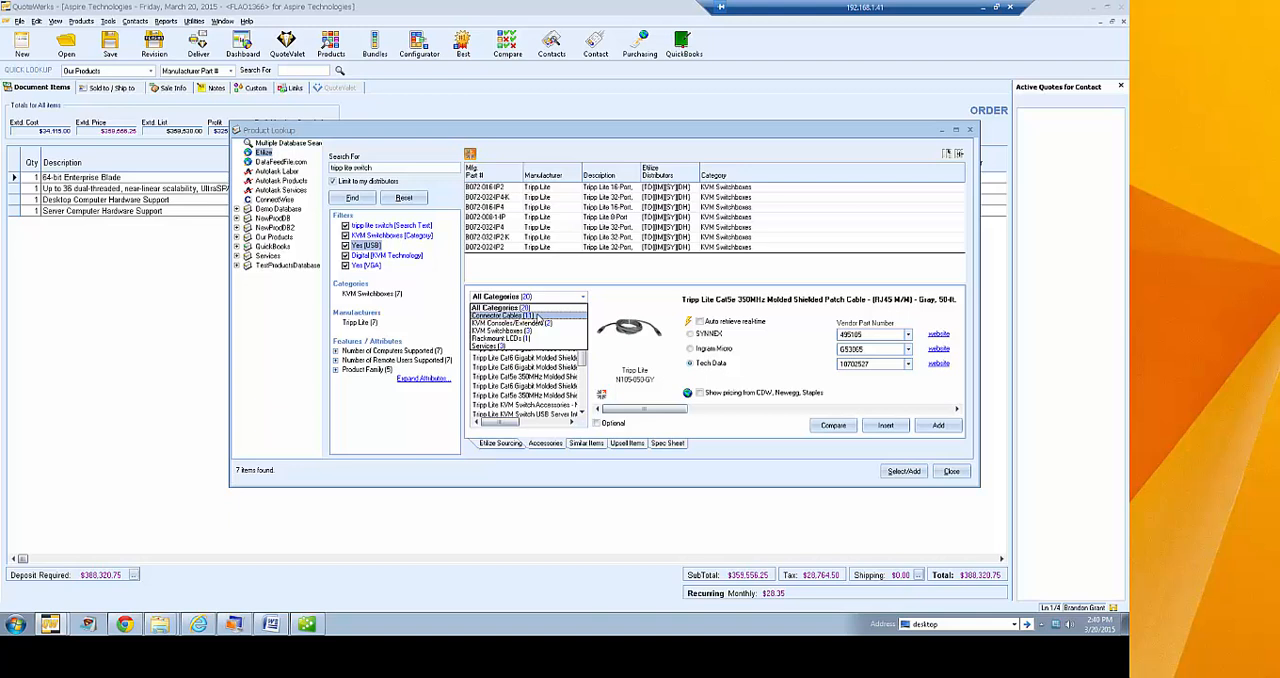
click(537, 316)
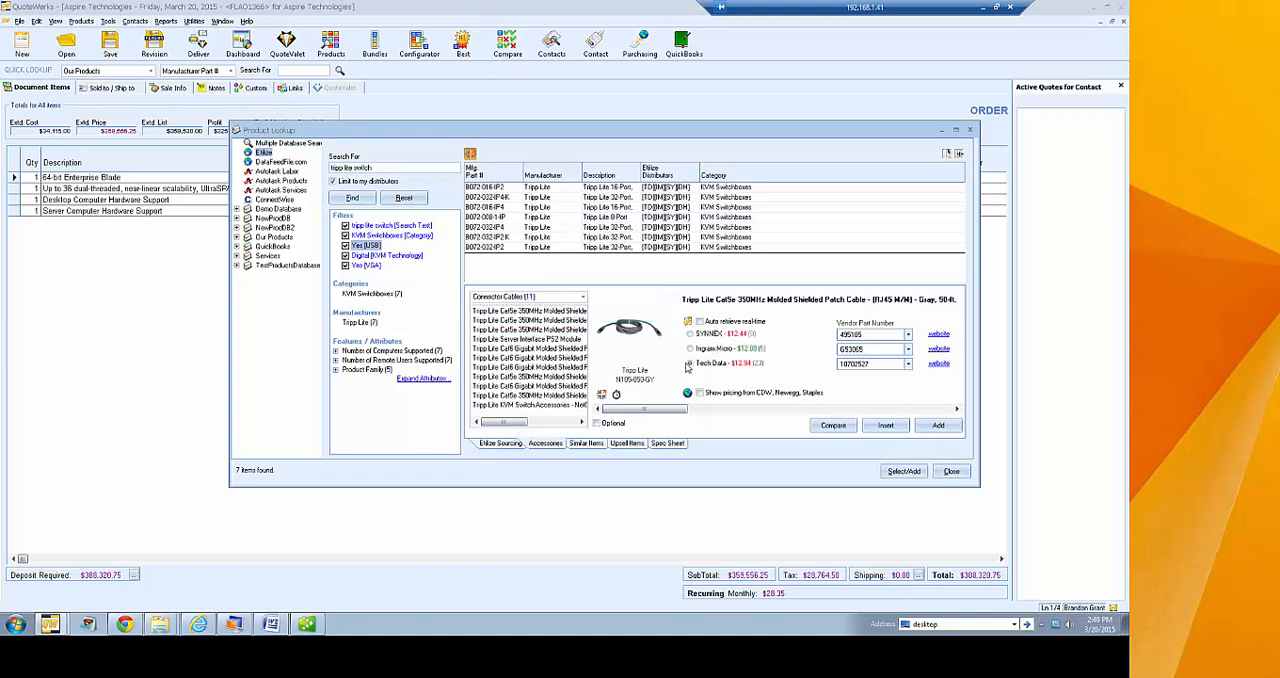
double_click(727, 349)
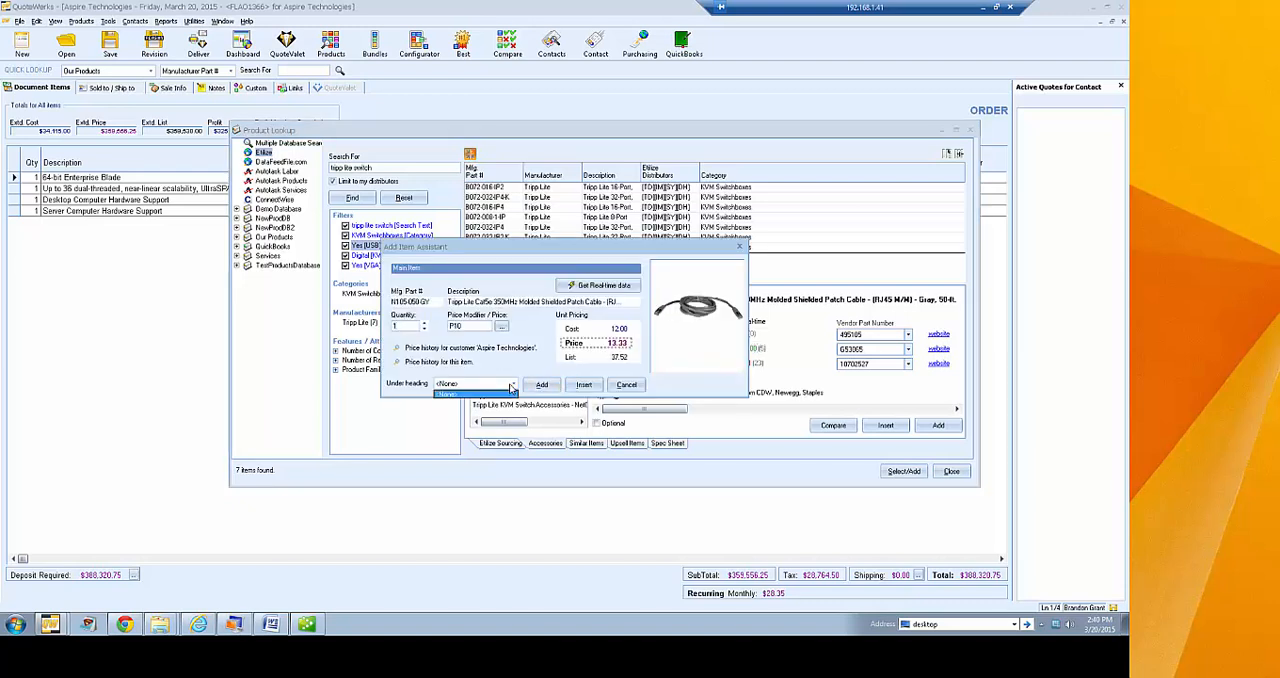
click(541, 385)
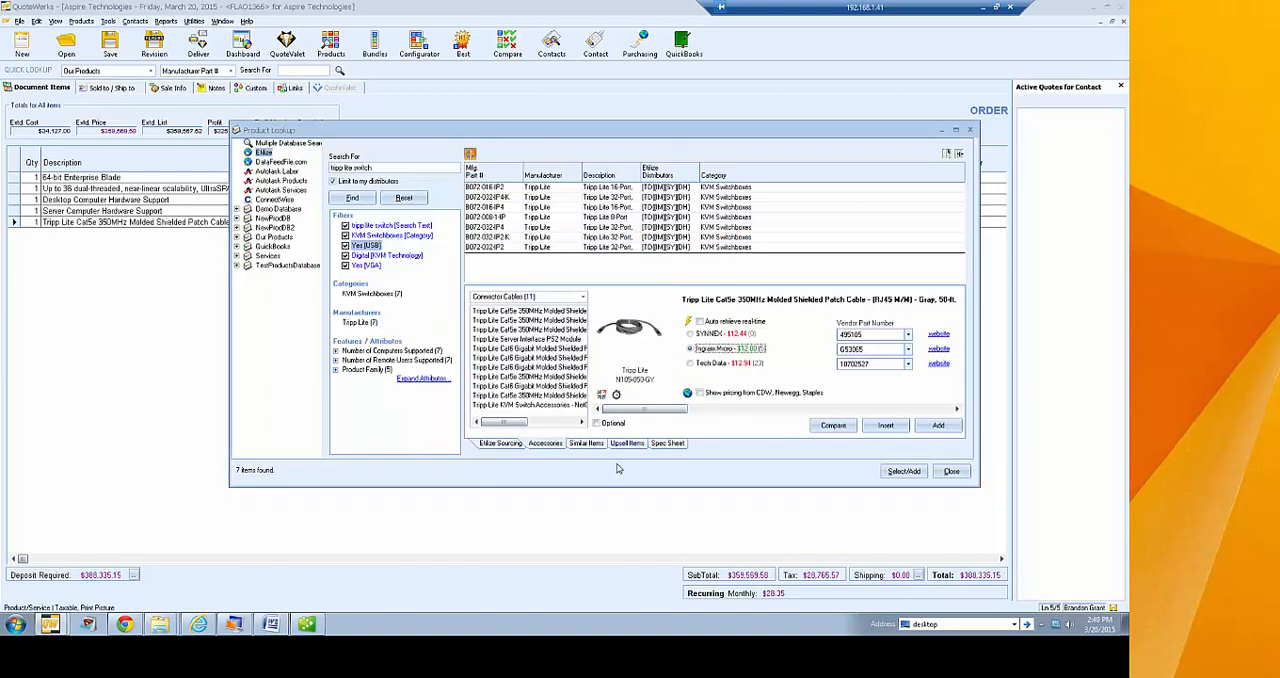
Browse the similar items for the switch and view the Black Box ServSwitch 16-Port Full Chassis KVM Switch
click(586, 446)
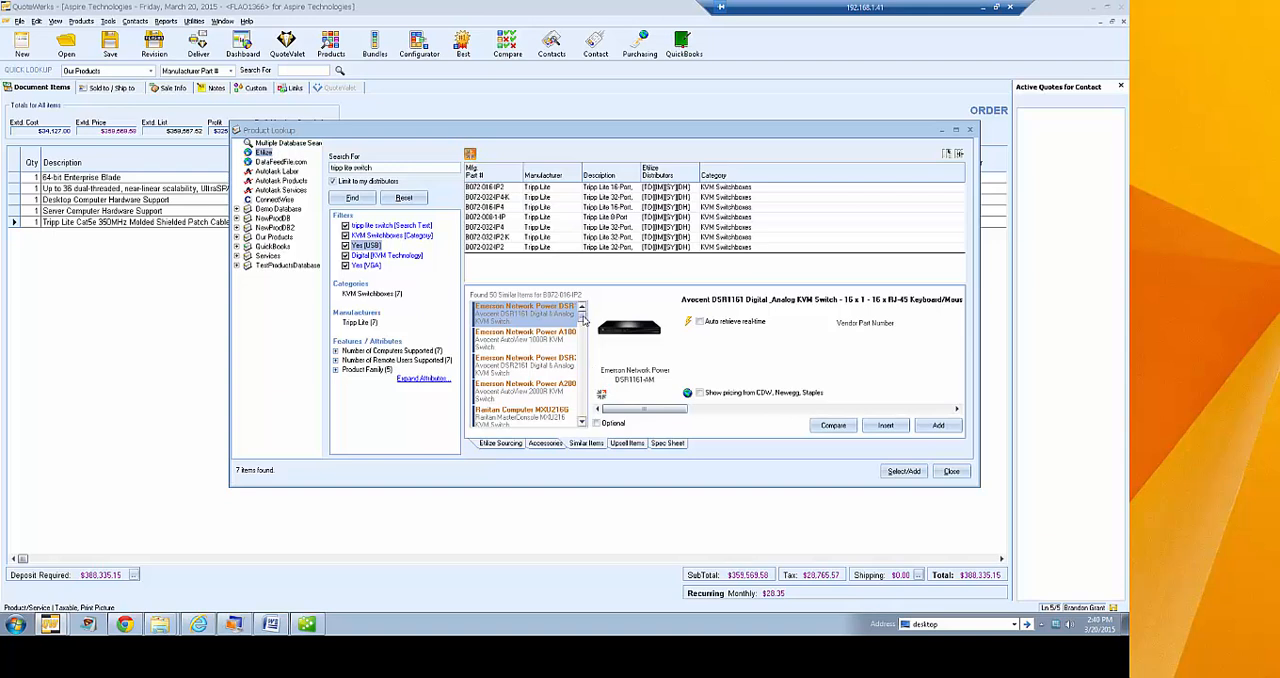
drag(582, 316, 584, 344)
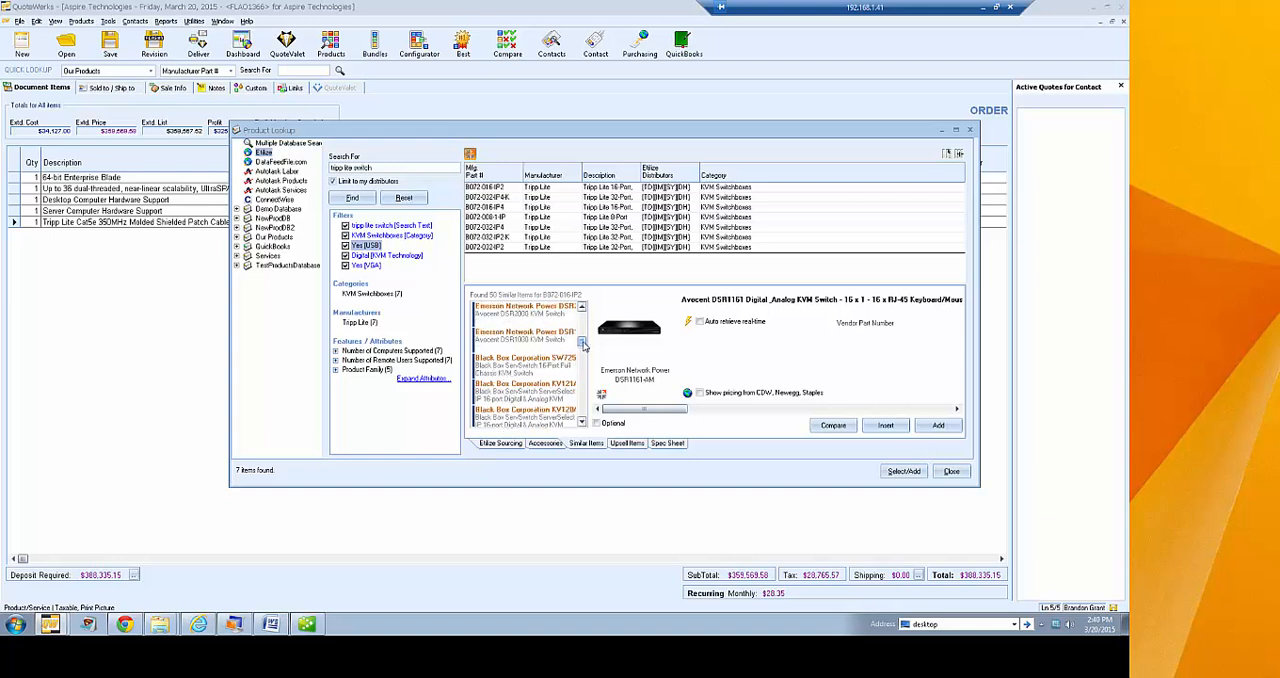
click(547, 358)
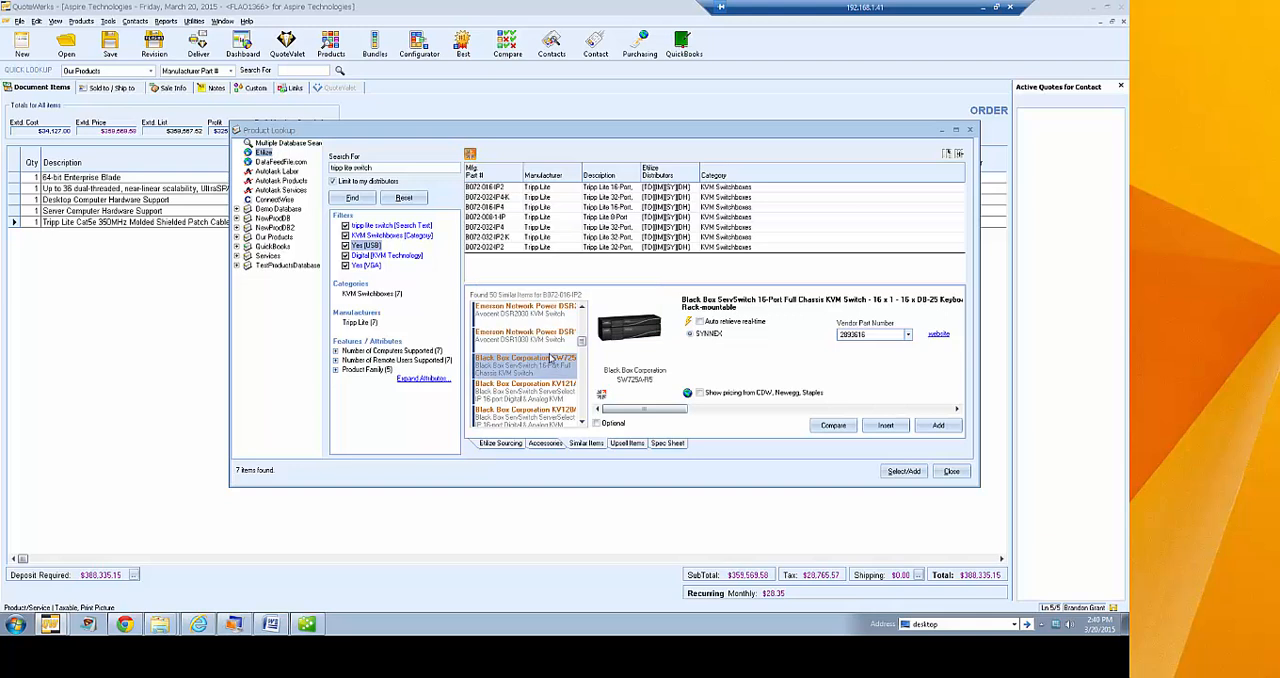
Review the upsell items and the spec sheet for the Tripp Lite B072-016-IP2 switch, and return to its Etilize sourcing details
click(628, 444)
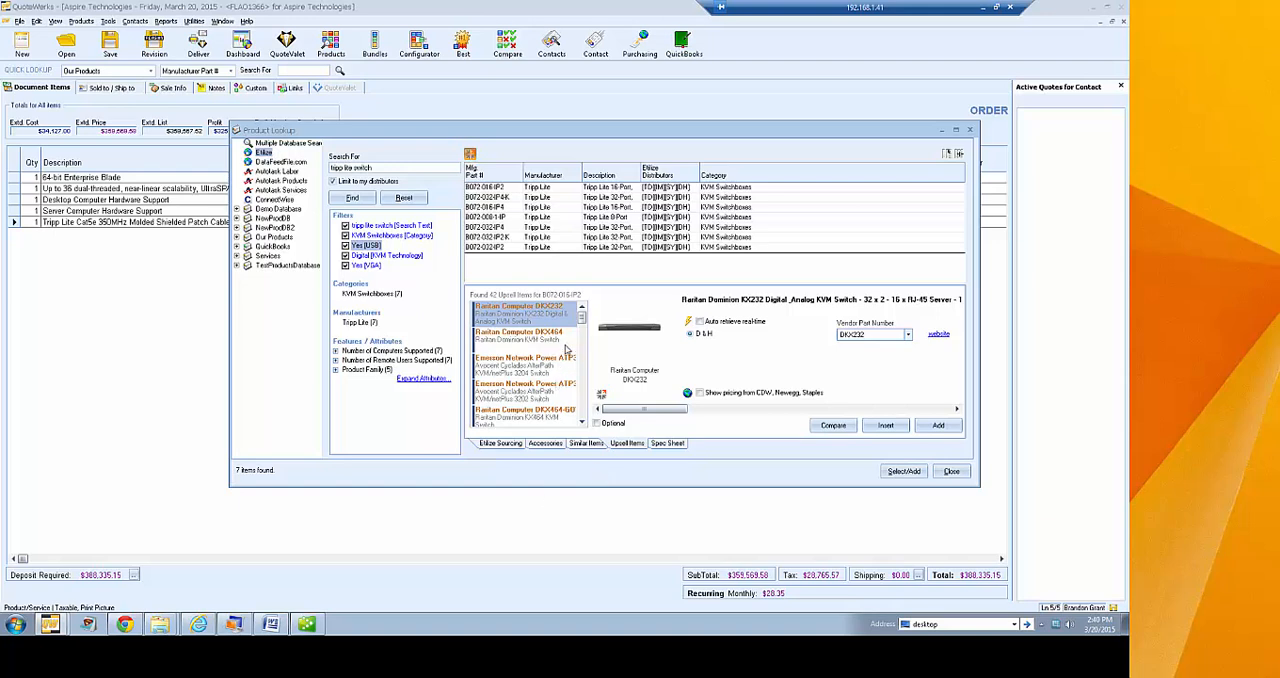
mouse_move(582, 316)
mouse_down()
mouse_move(585, 342)
mouse_move(589, 316)
mouse_up()
click(658, 448)
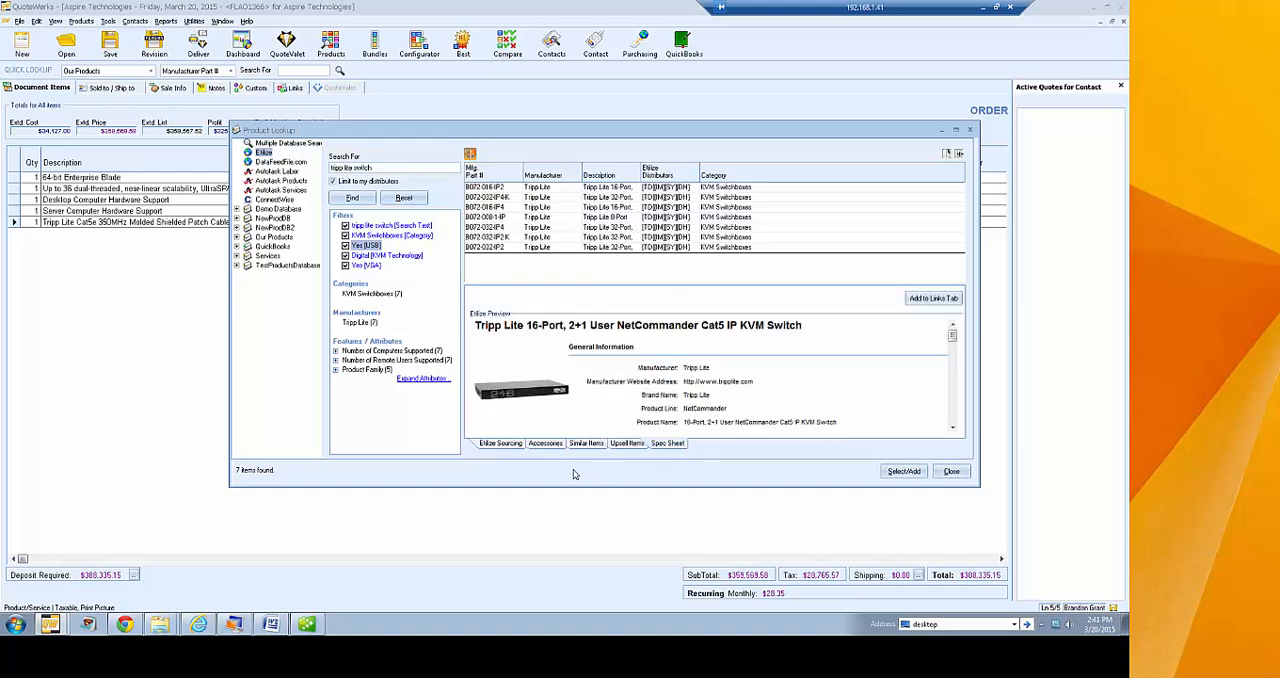
drag(953, 431, 953, 429)
drag(954, 375, 957, 328)
click(497, 446)
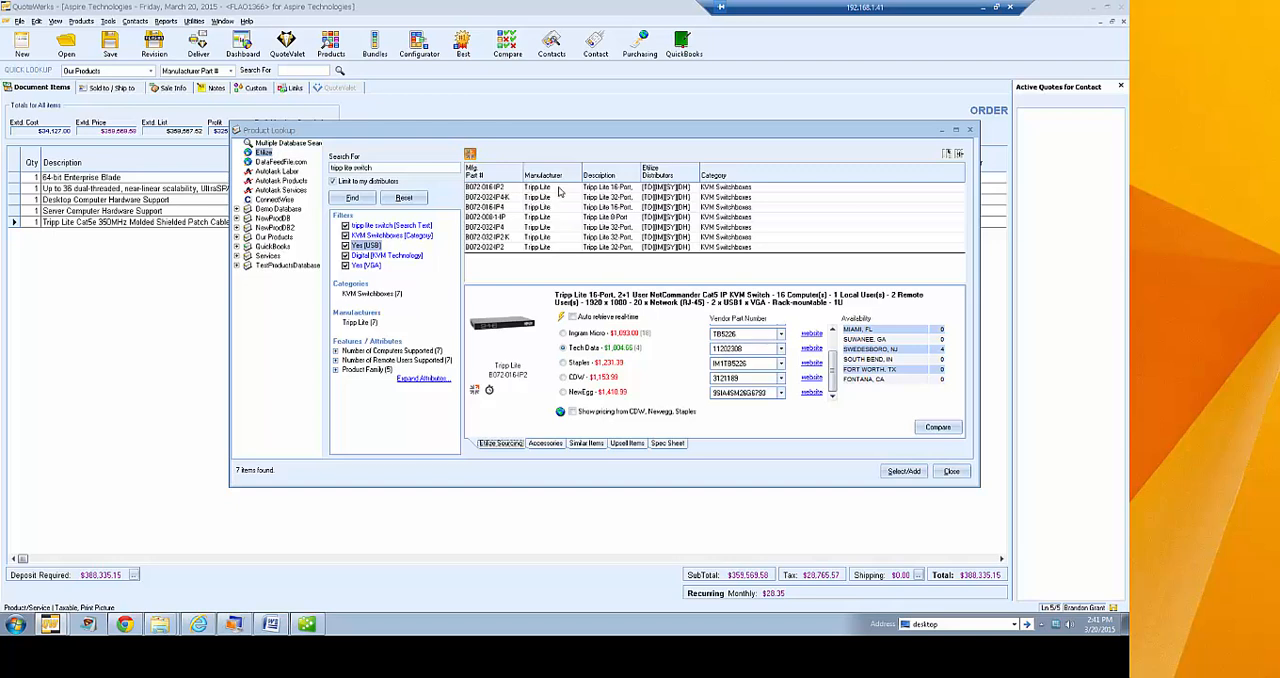
Compare the Etilize product features of the B072-016-IP2, B072-016-IP4, B072-032-IP4 and B072-032-IP2-K switches in an enlarged comparison window
click(560, 190)
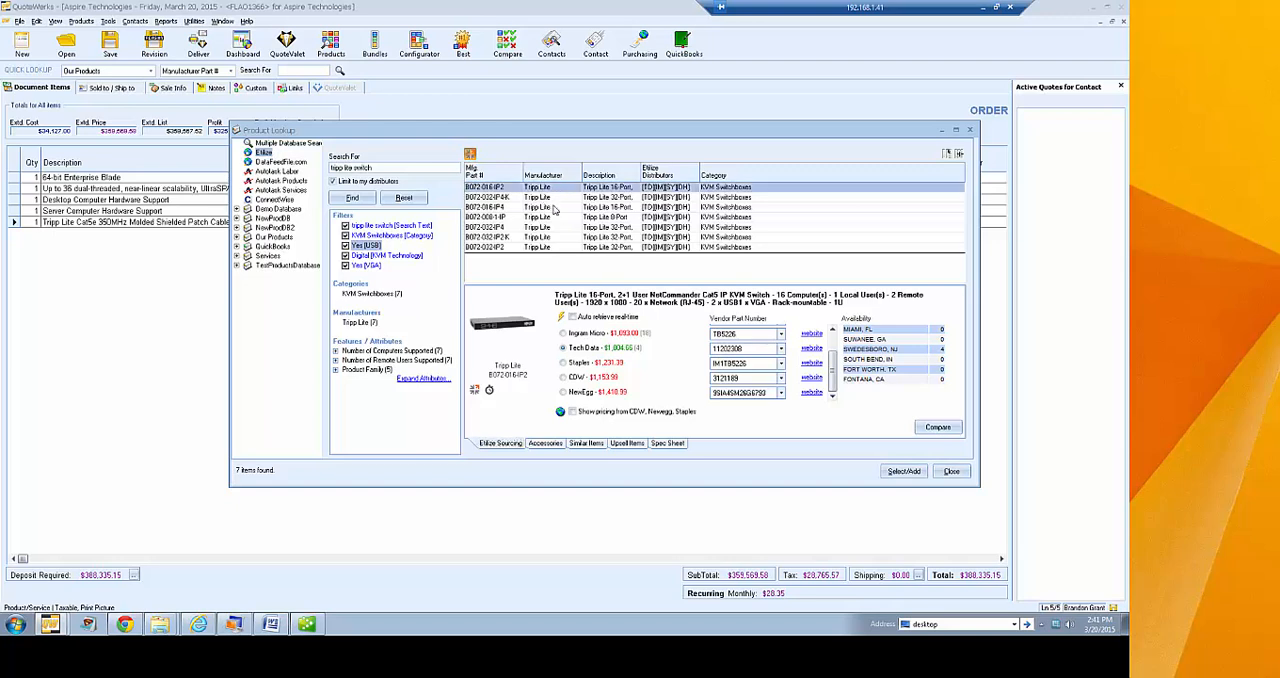
ctrl+click(557, 208)
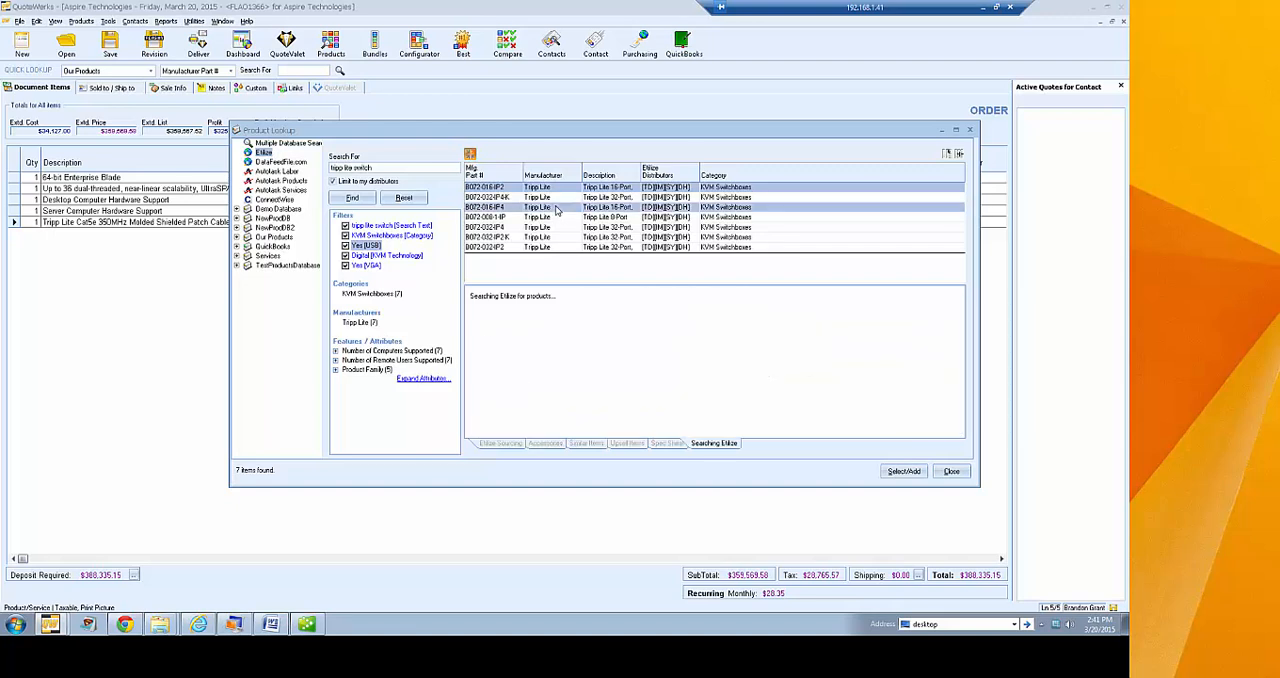
ctrl+click(567, 228)
ctrl+click(567, 238)
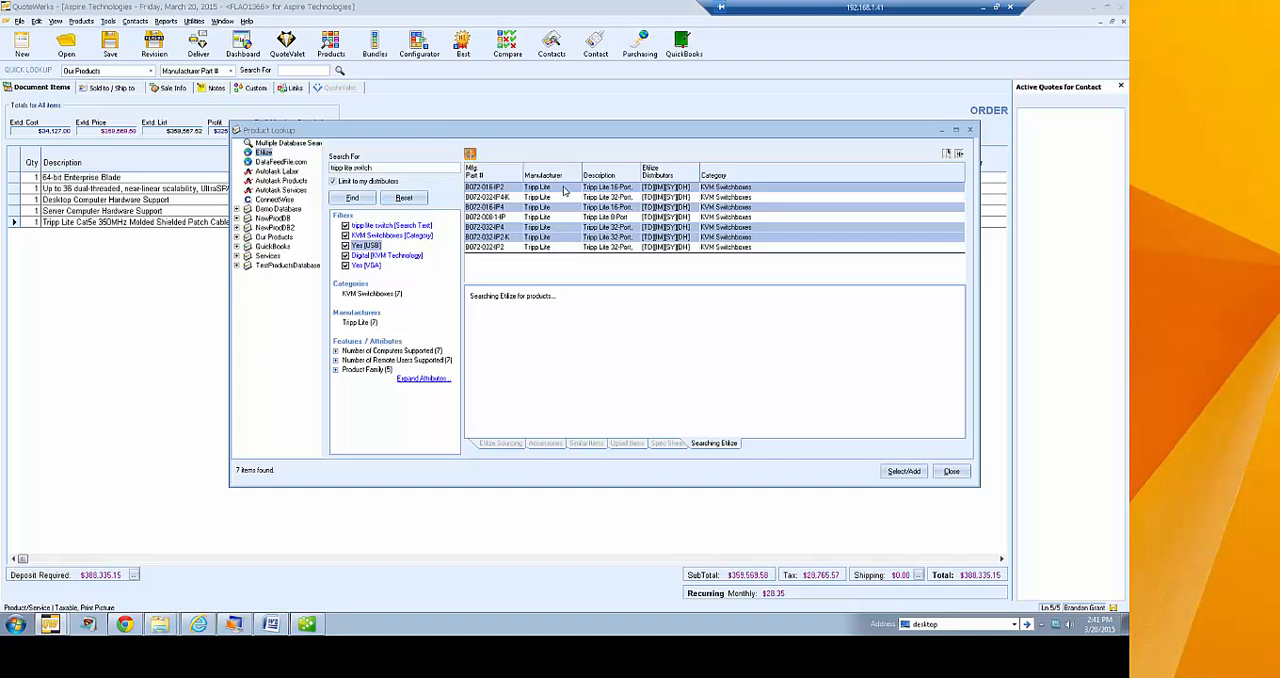
right_click(569, 241)
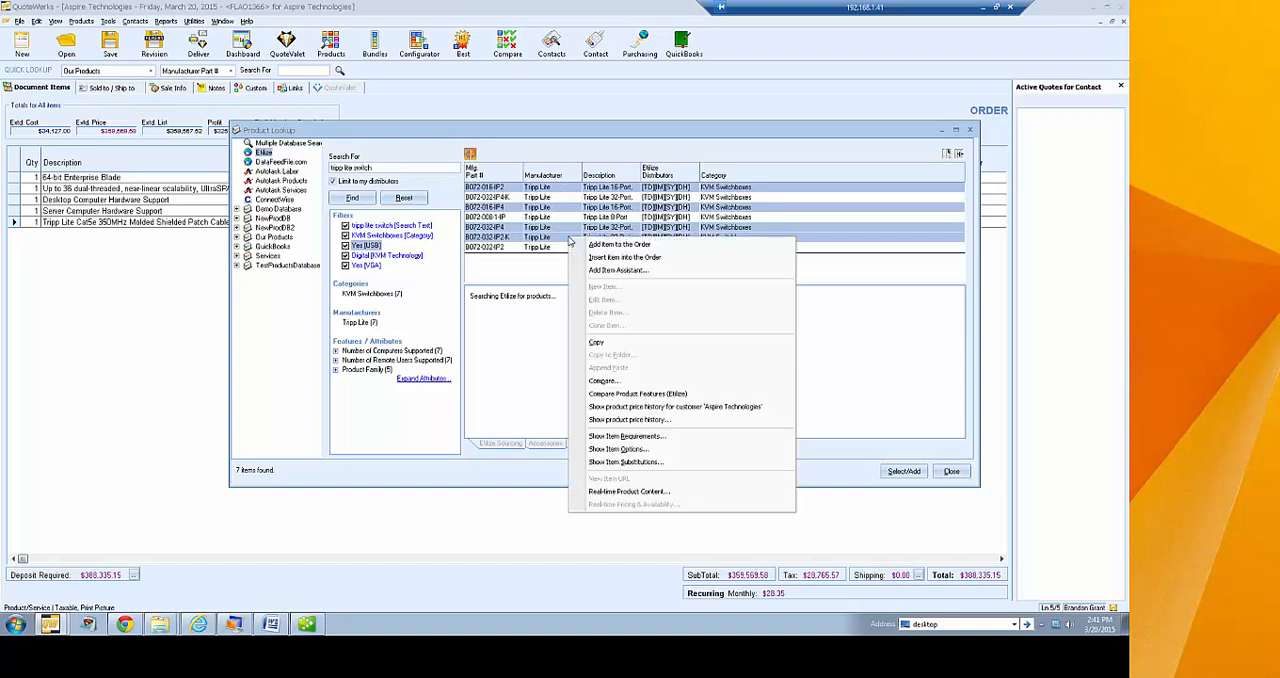
click(637, 393)
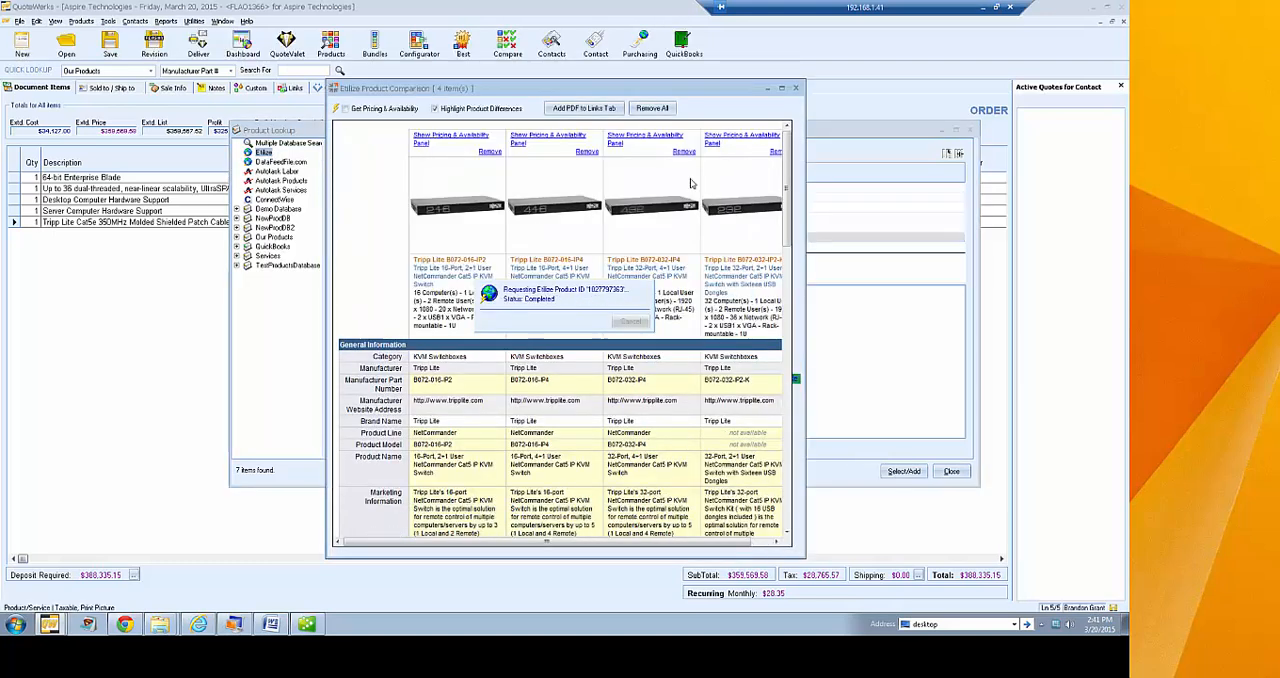
drag(805, 165, 989, 176)
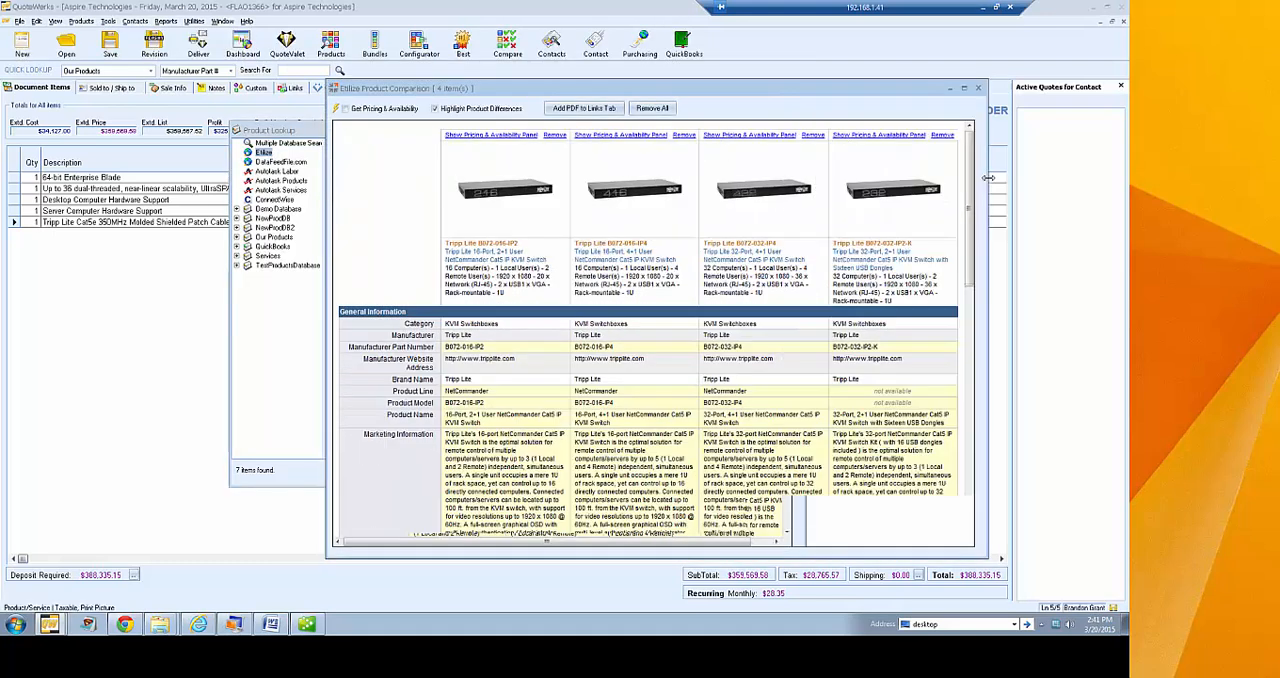
drag(604, 93, 514, 29)
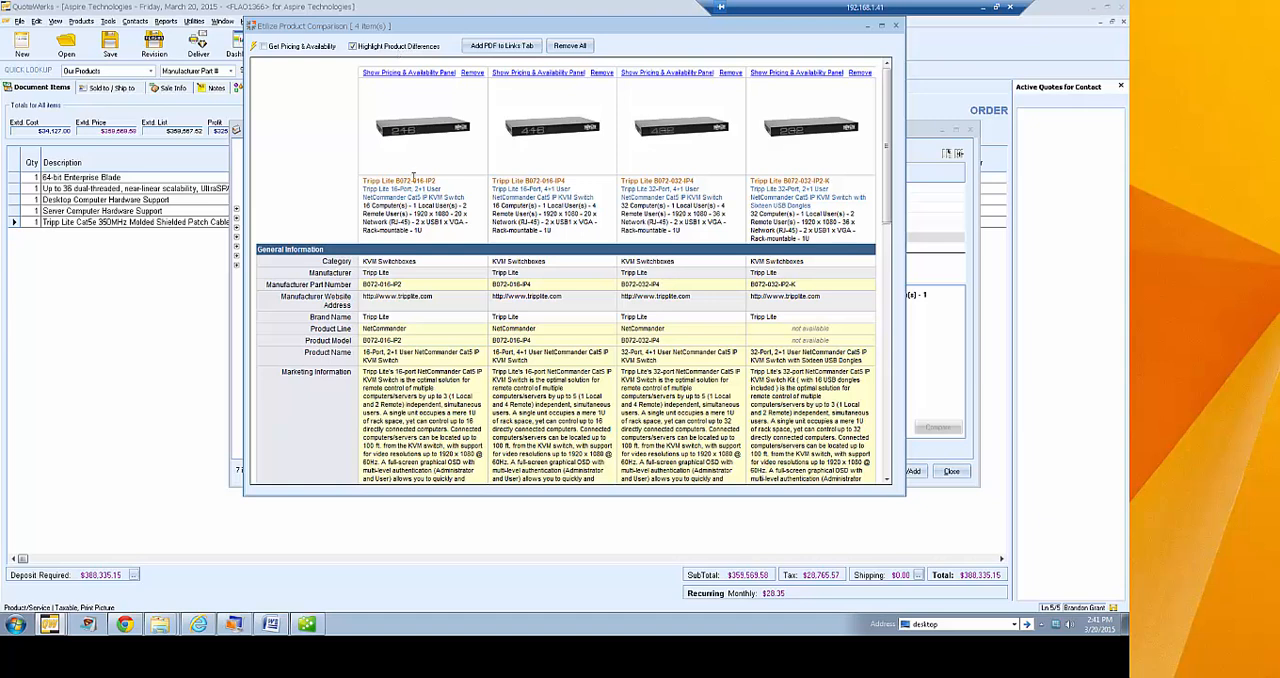
drag(884, 213, 889, 153)
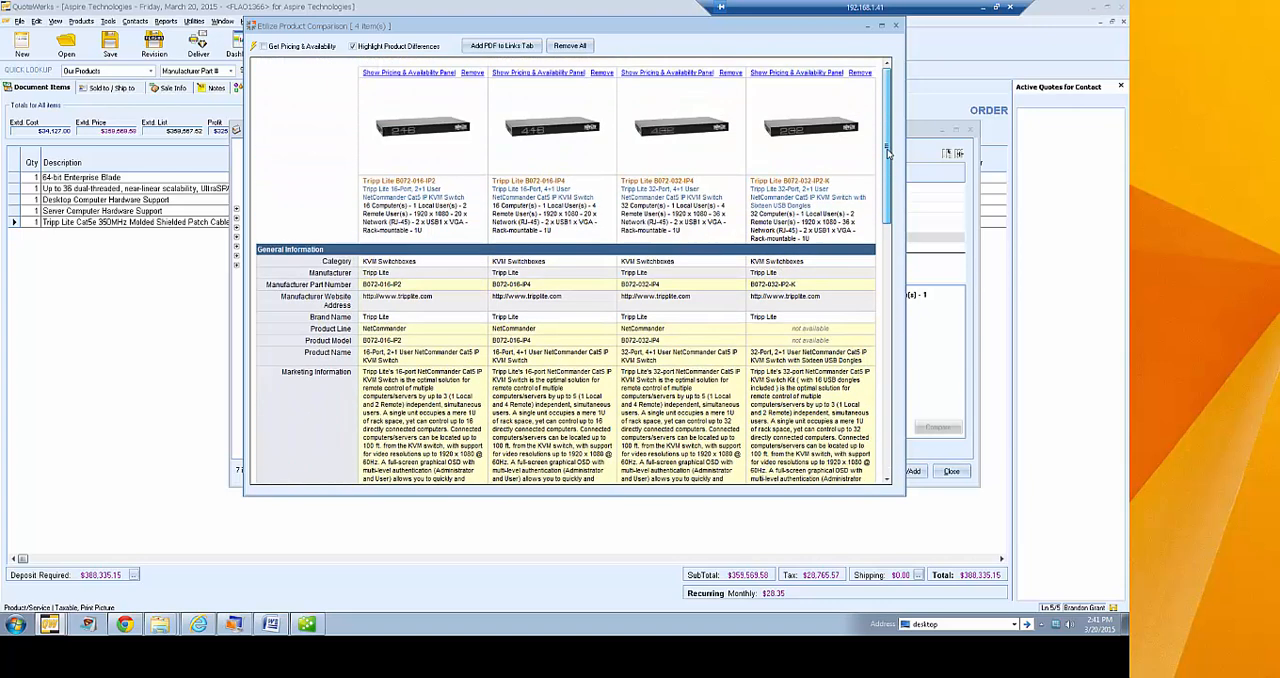
Include distributor pricing and availability in the comparison, attach it as a PDF to the document's links, and close the lookup windows
click(303, 47)
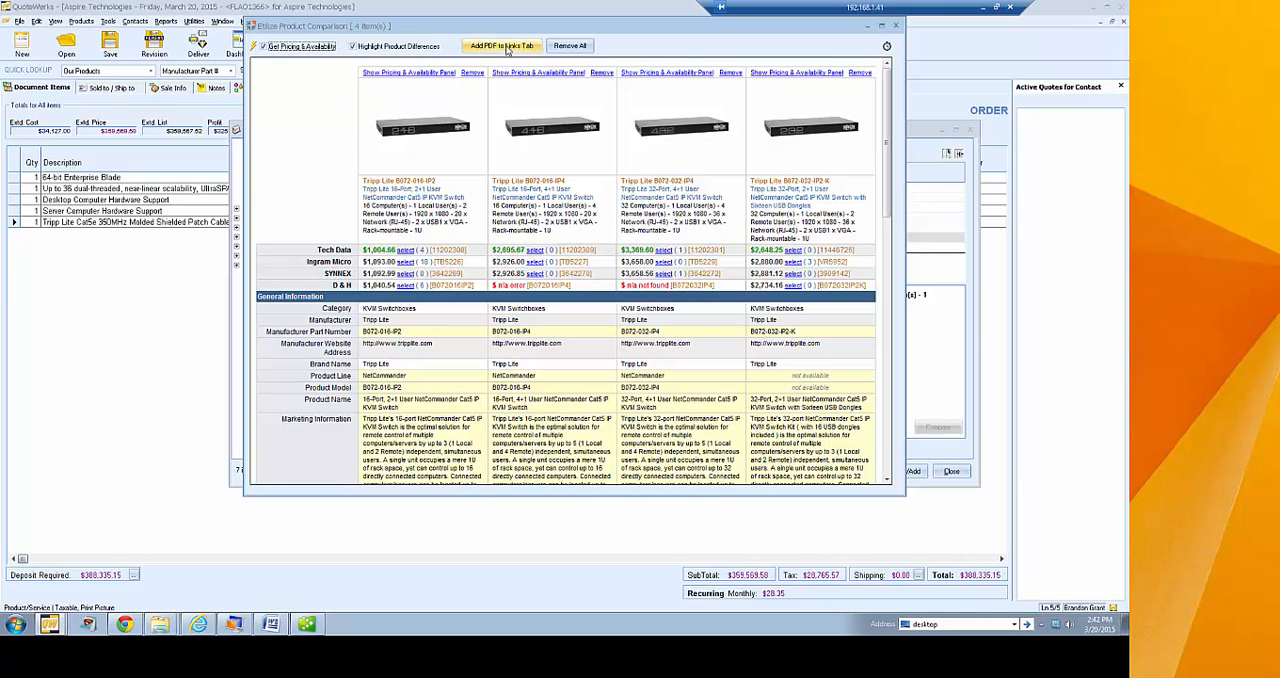
click(507, 47)
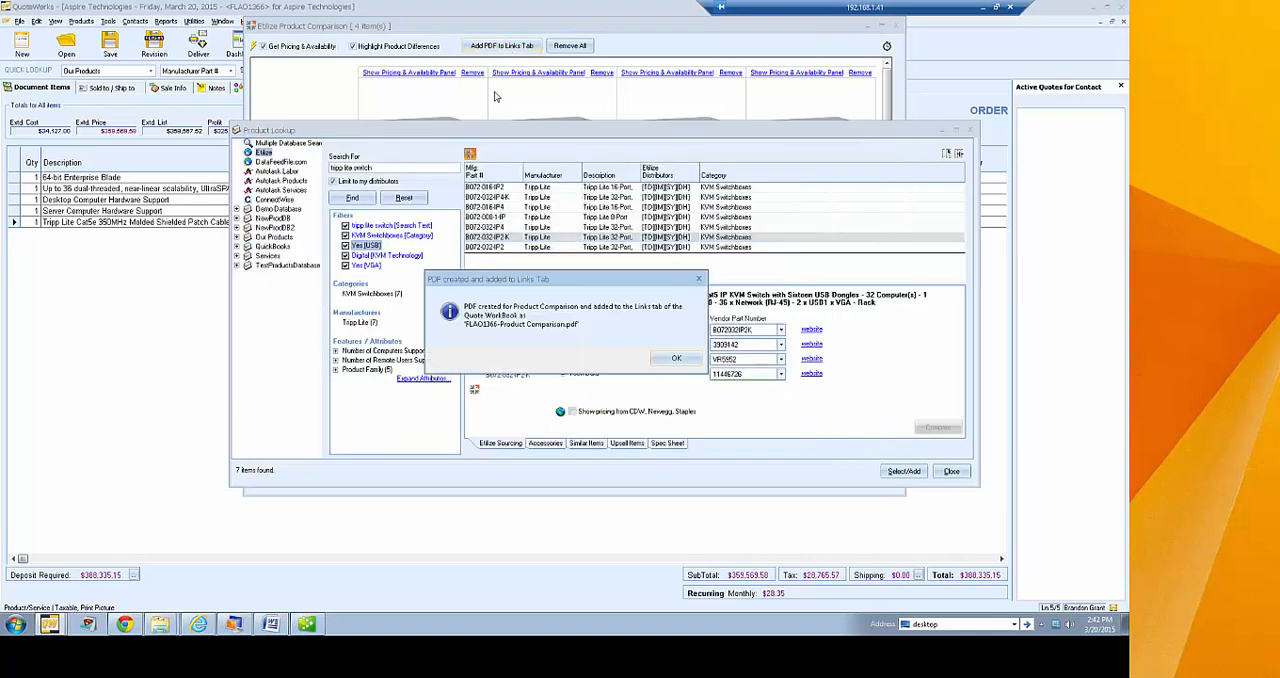
click(676, 360)
click(951, 471)
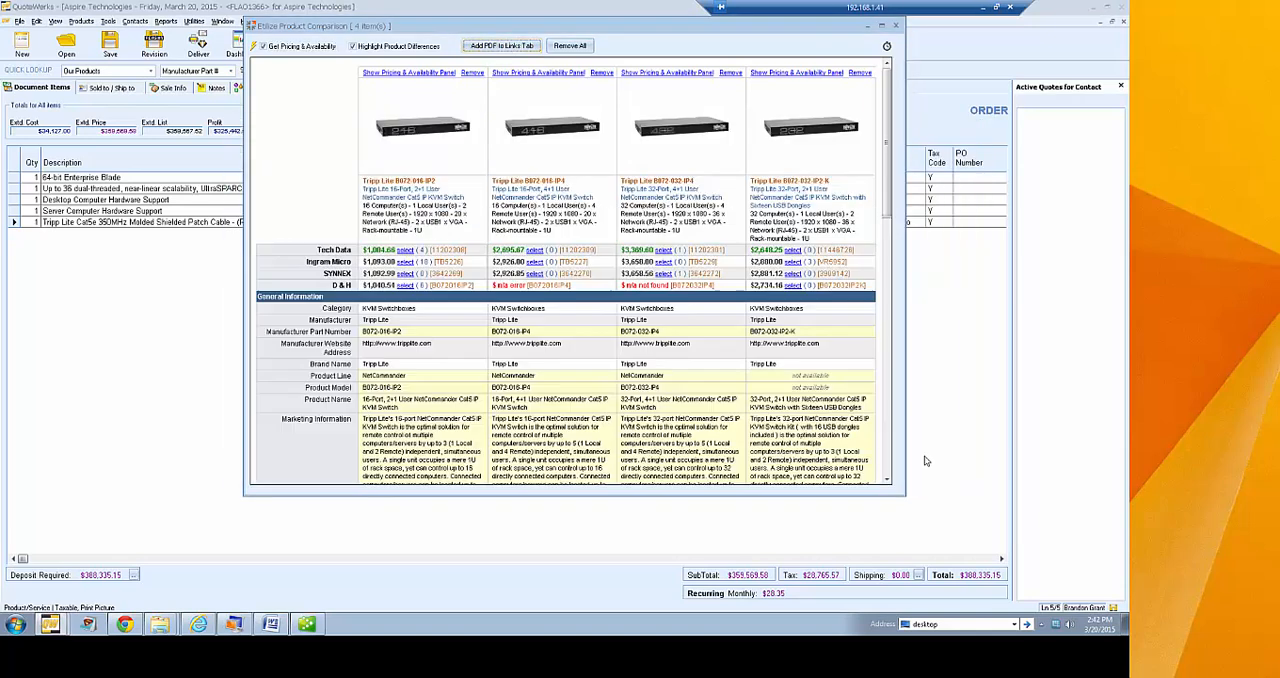
click(897, 26)
Open the linked FLAO1366-Product Comparison.pdf, read through both pages of switch specifications, and close it
click(295, 88)
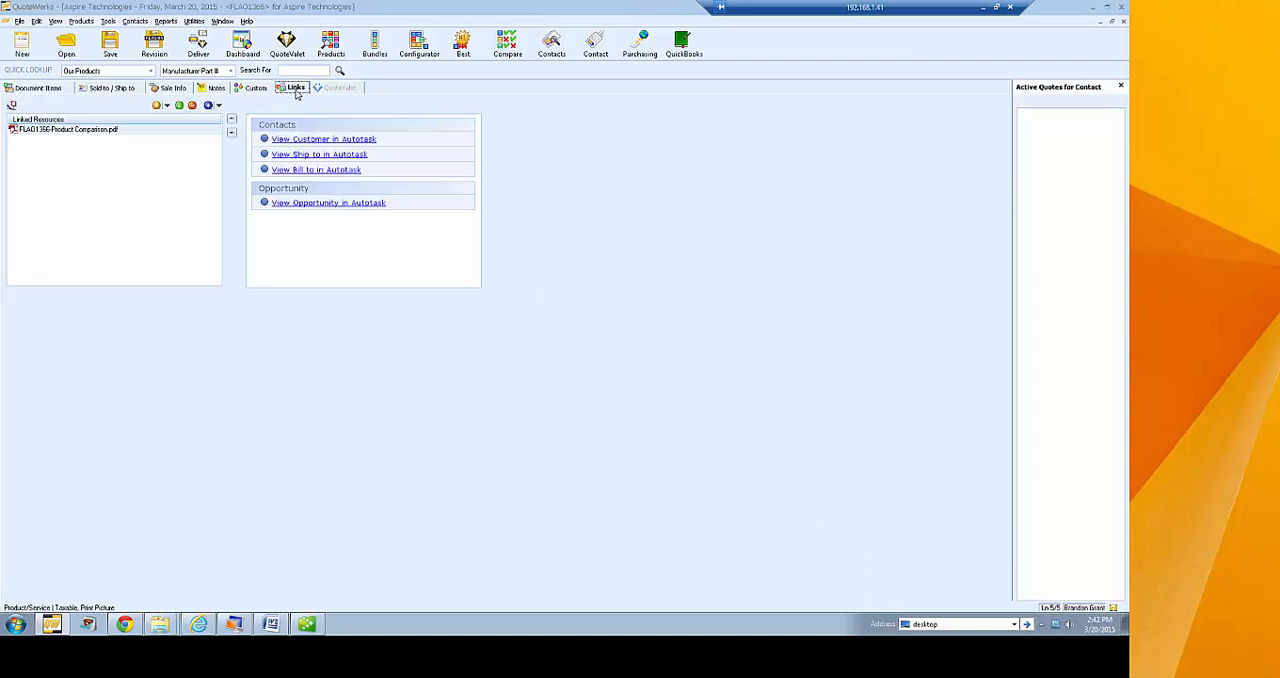
double_click(57, 132)
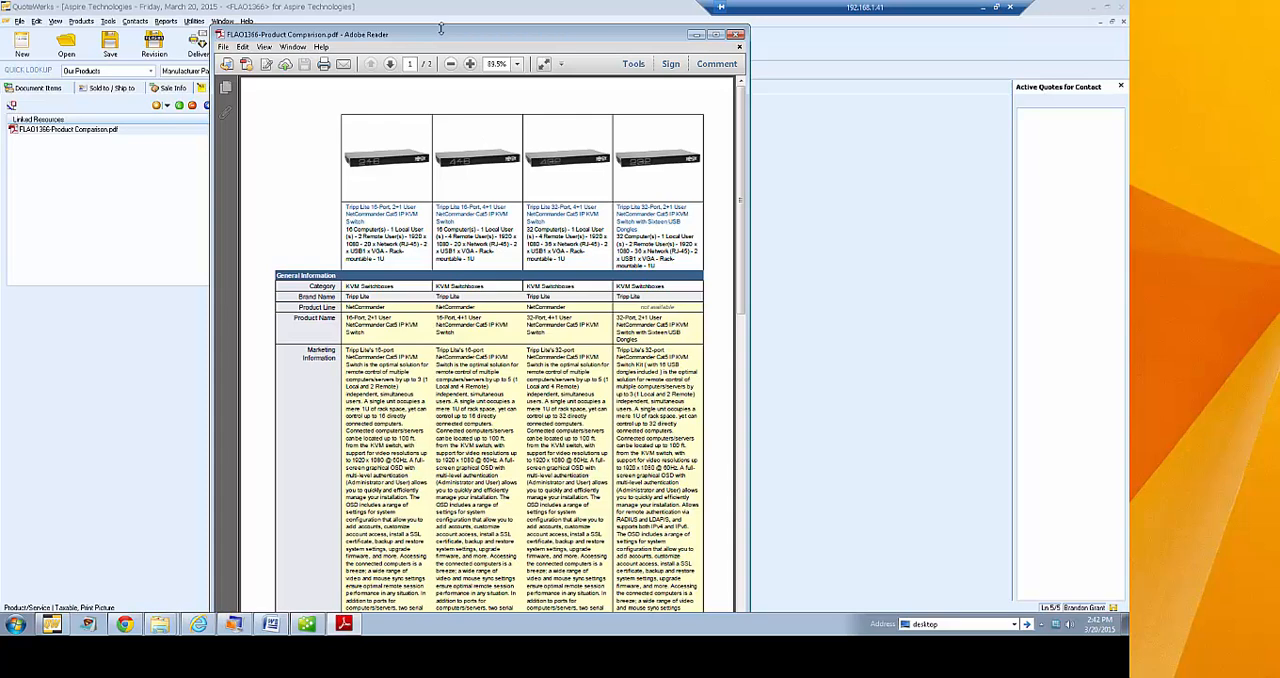
mouse_move(441, 29)
mouse_down()
mouse_move(442, 126)
mouse_move(437, 52)
mouse_up()
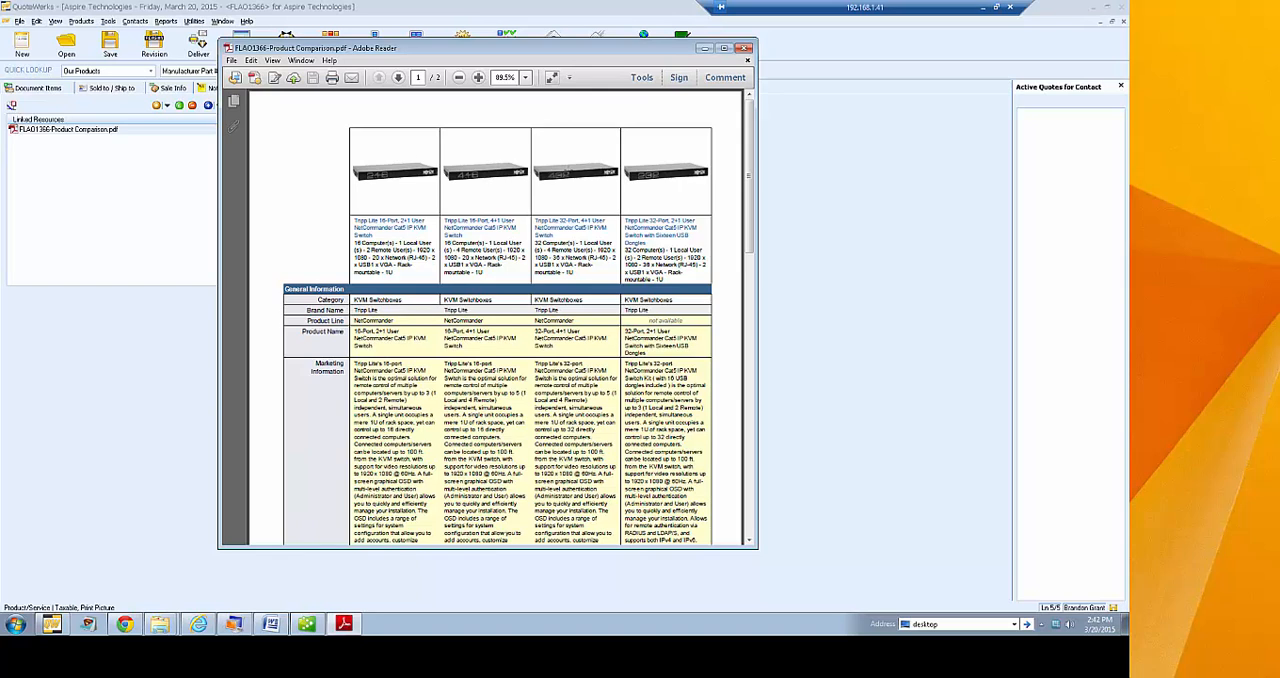
scroll(719, 251, down, 5)
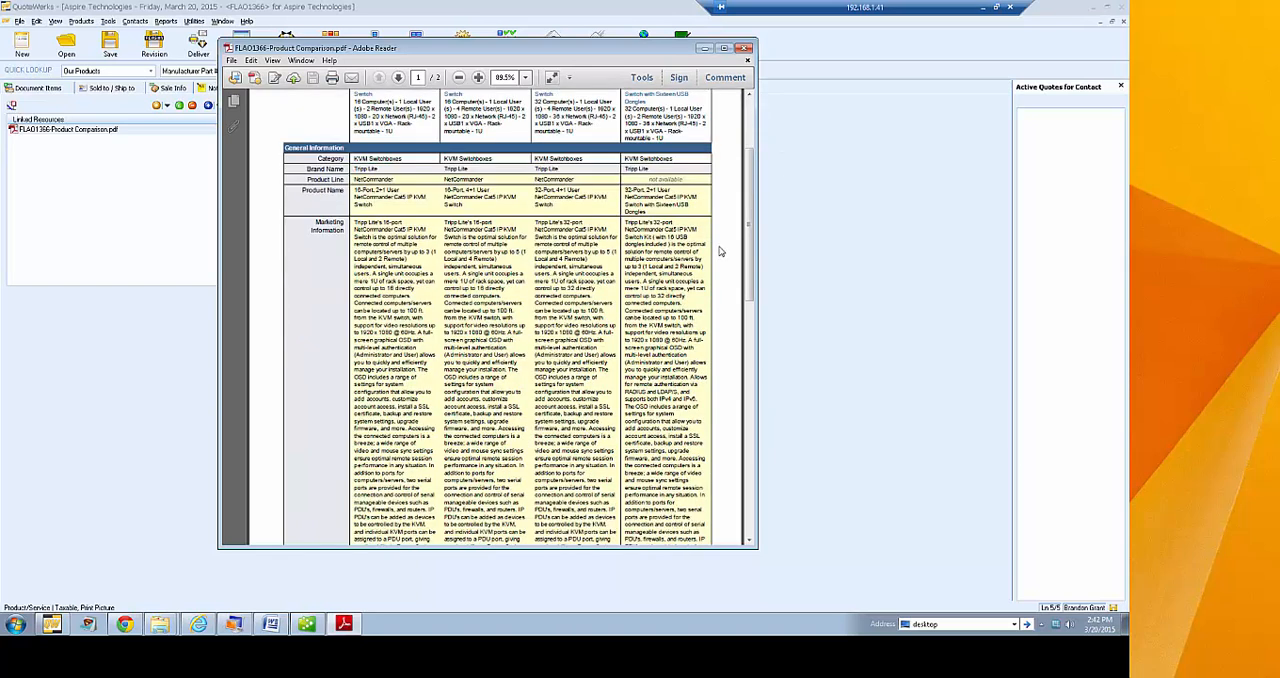
scroll(719, 251, down, 7)
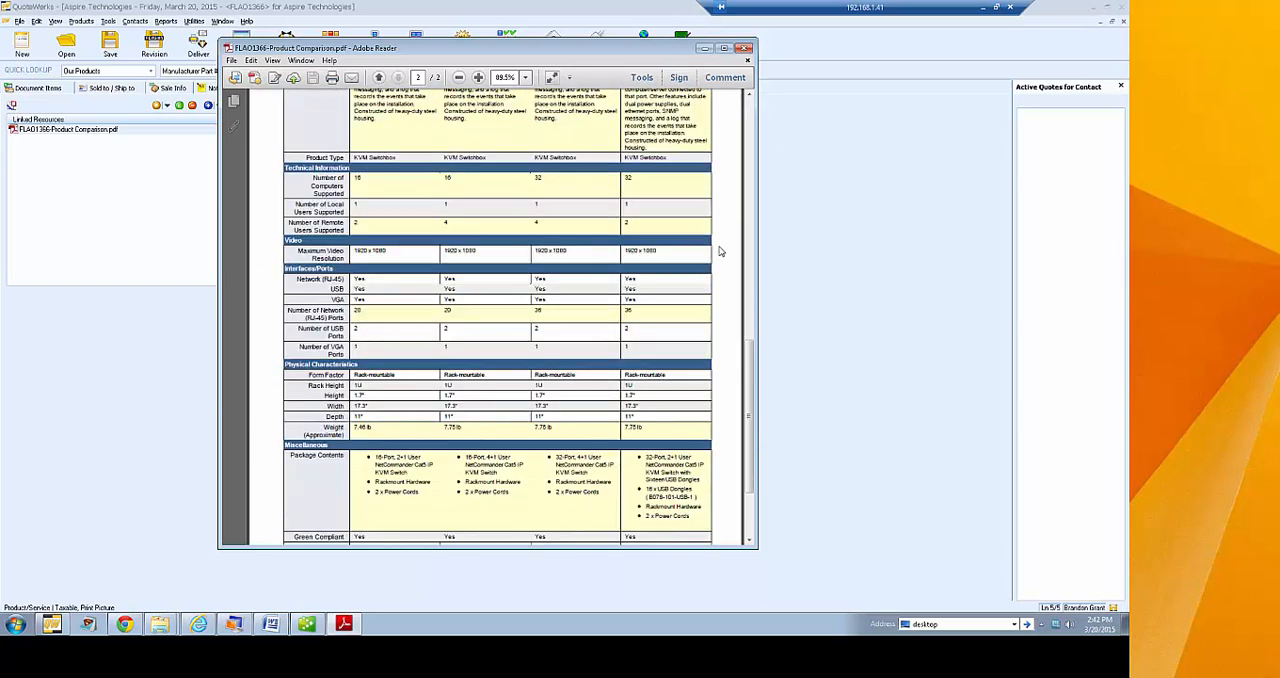
scroll(717, 278, up, 6)
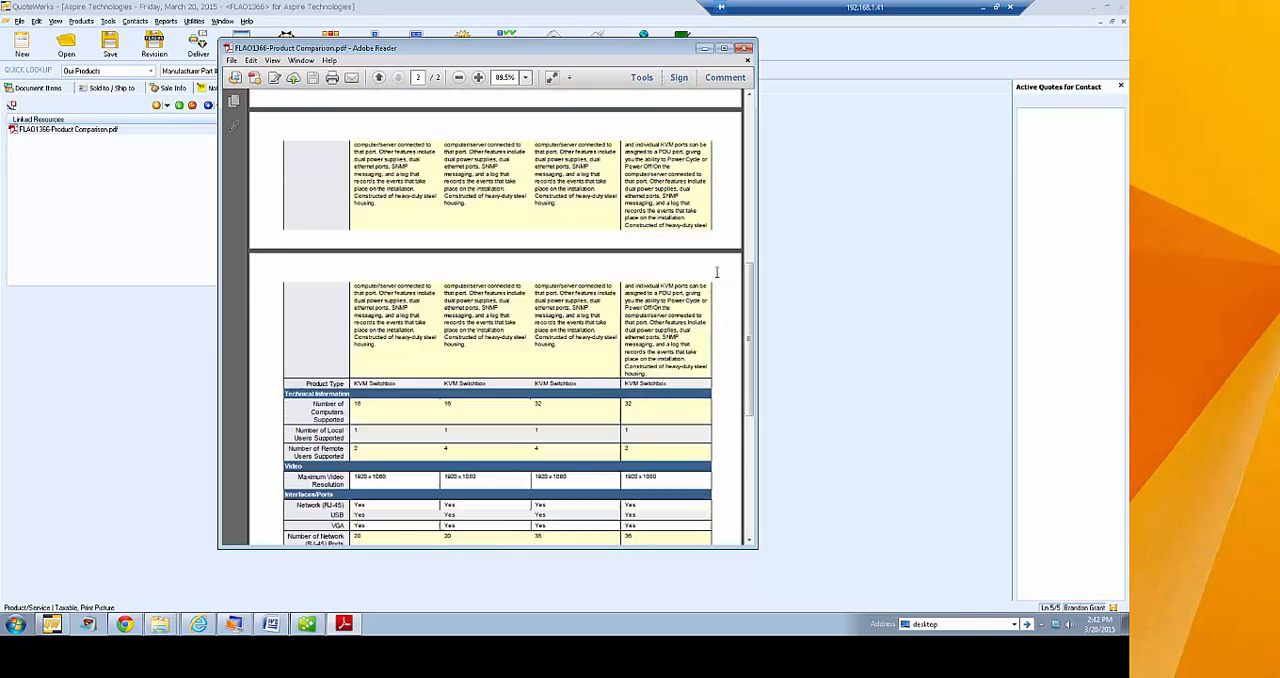
scroll(717, 278, up, 6)
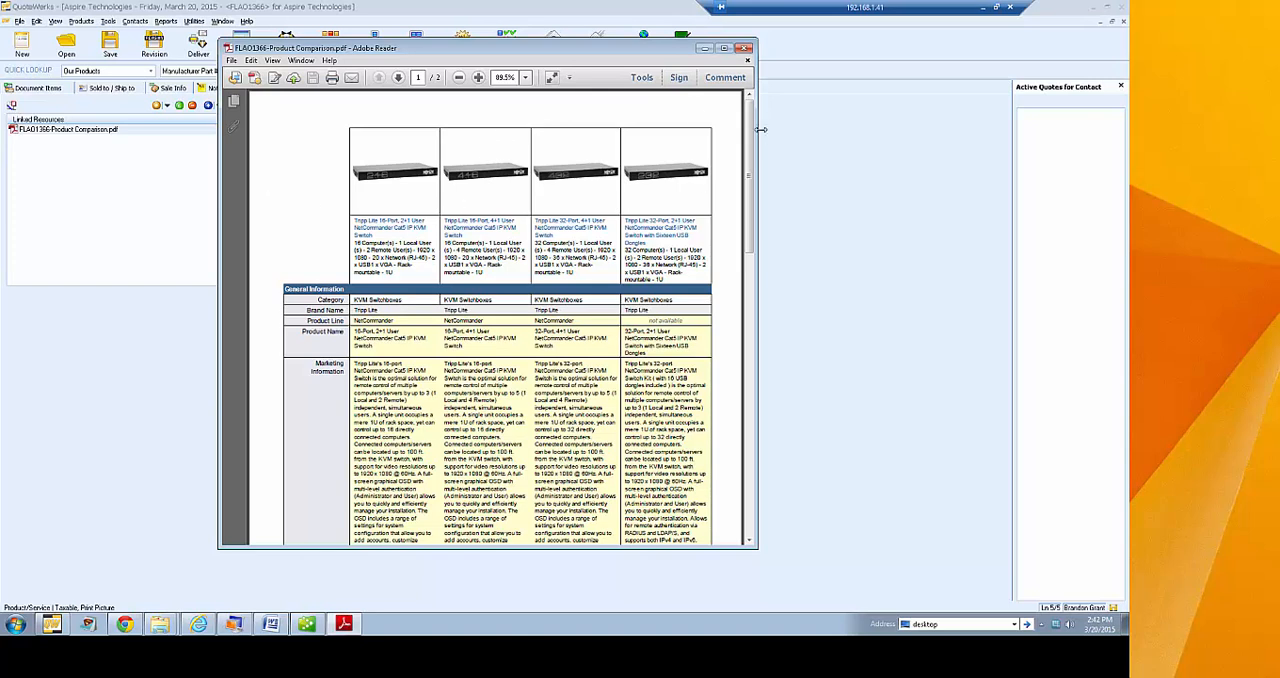
click(747, 49)
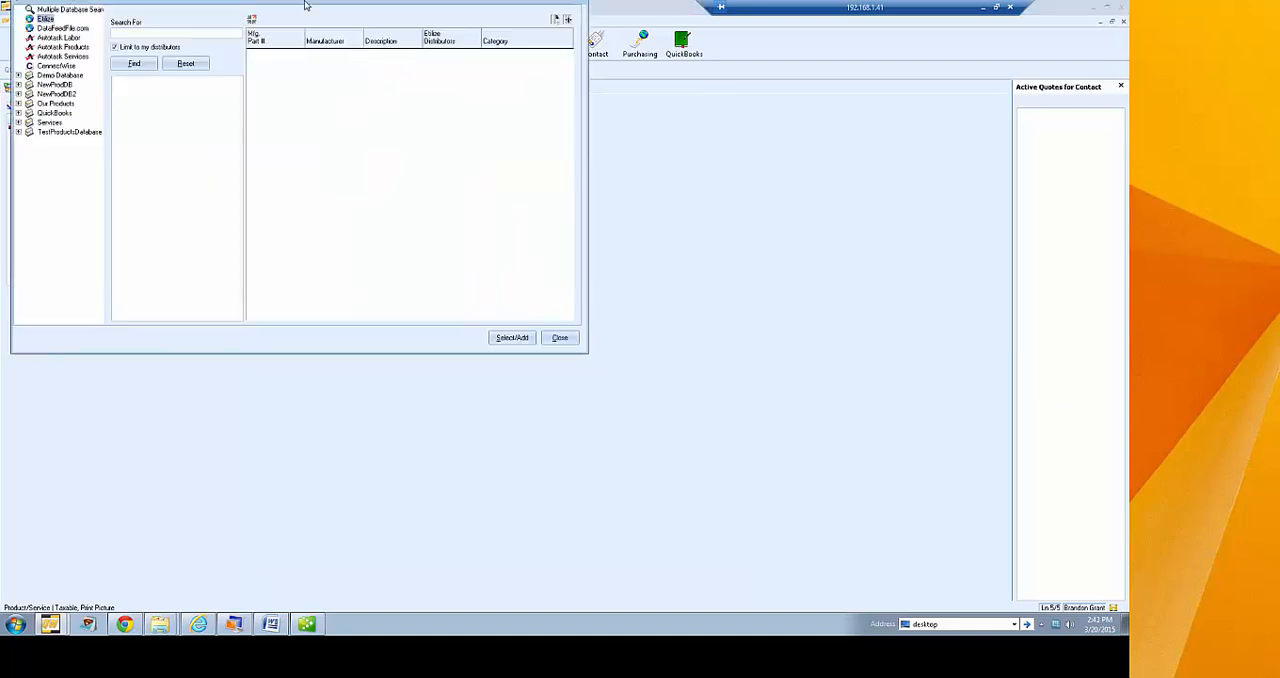
Close the empty product lookup and return to the order's line items
drag(305, 5, 538, 140)
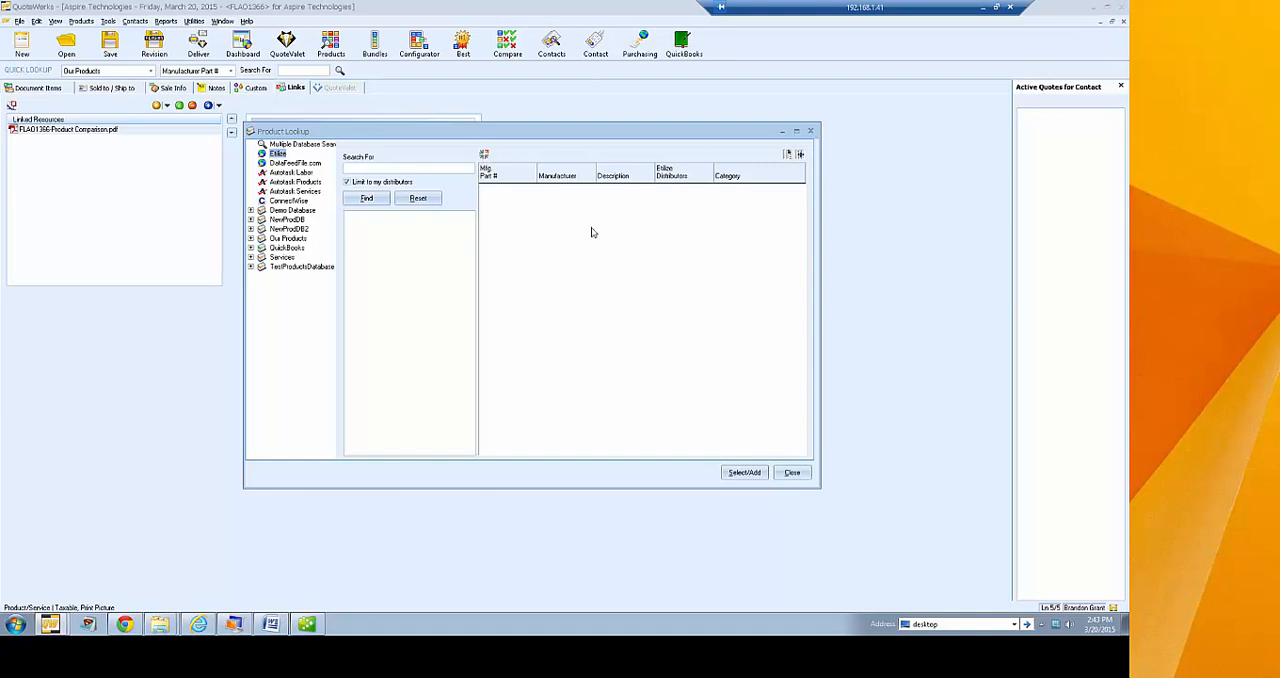
click(785, 474)
click(25, 90)
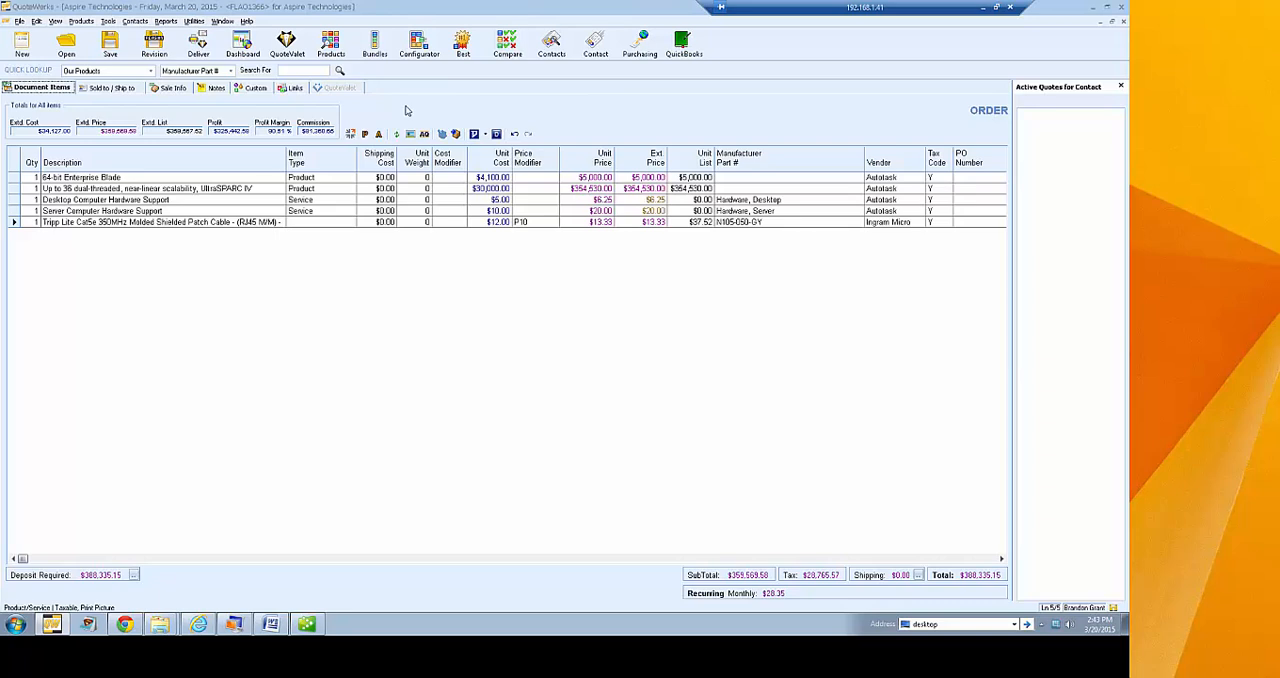
Open the Premier Entertainment Package bundle for editing from the list of all bundles
click(375, 45)
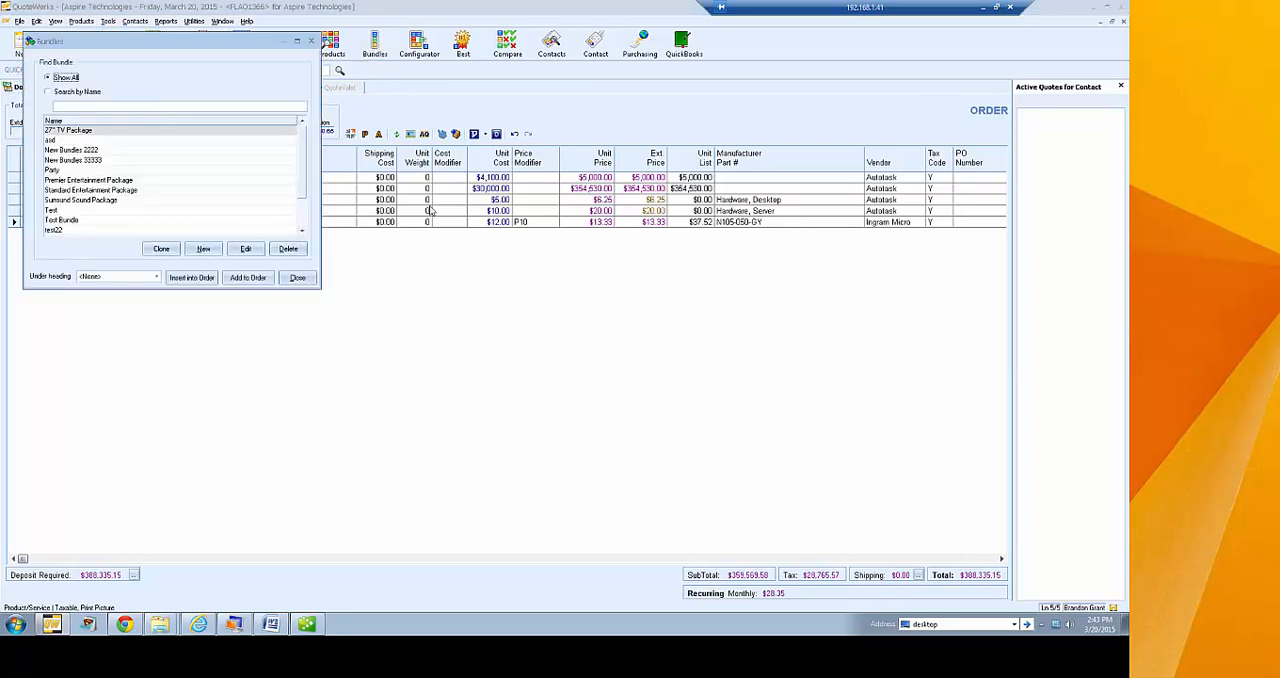
drag(101, 42, 377, 127)
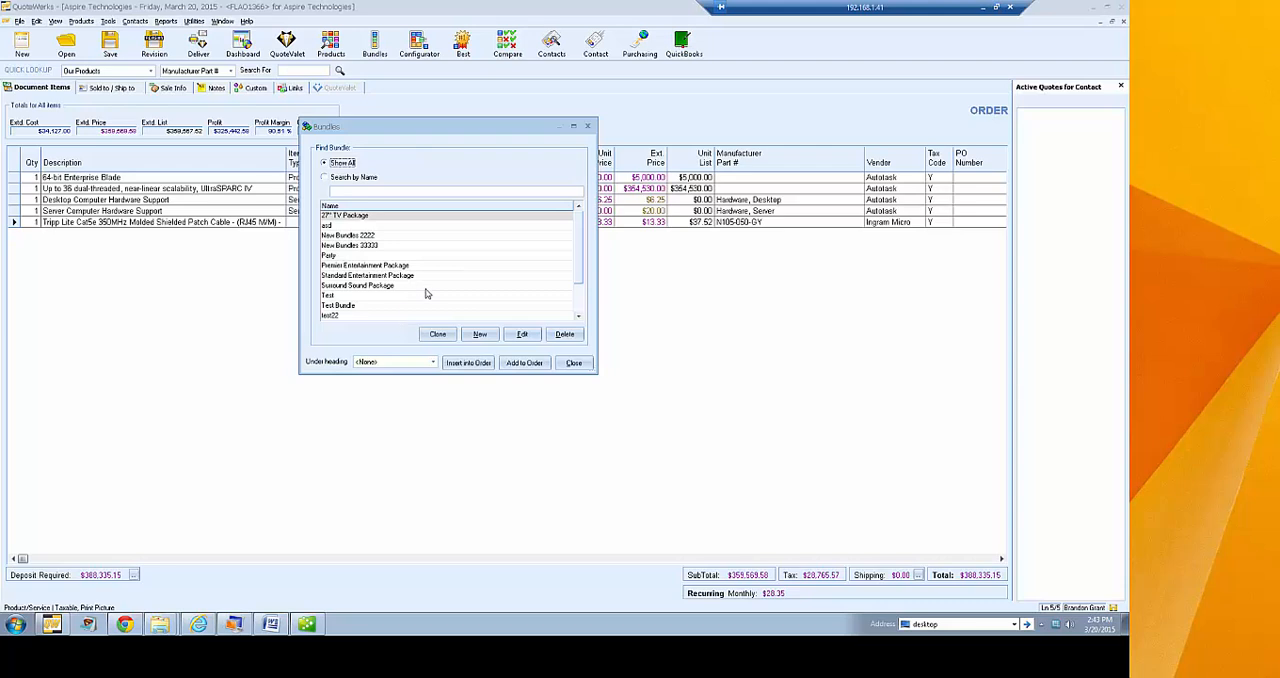
click(382, 266)
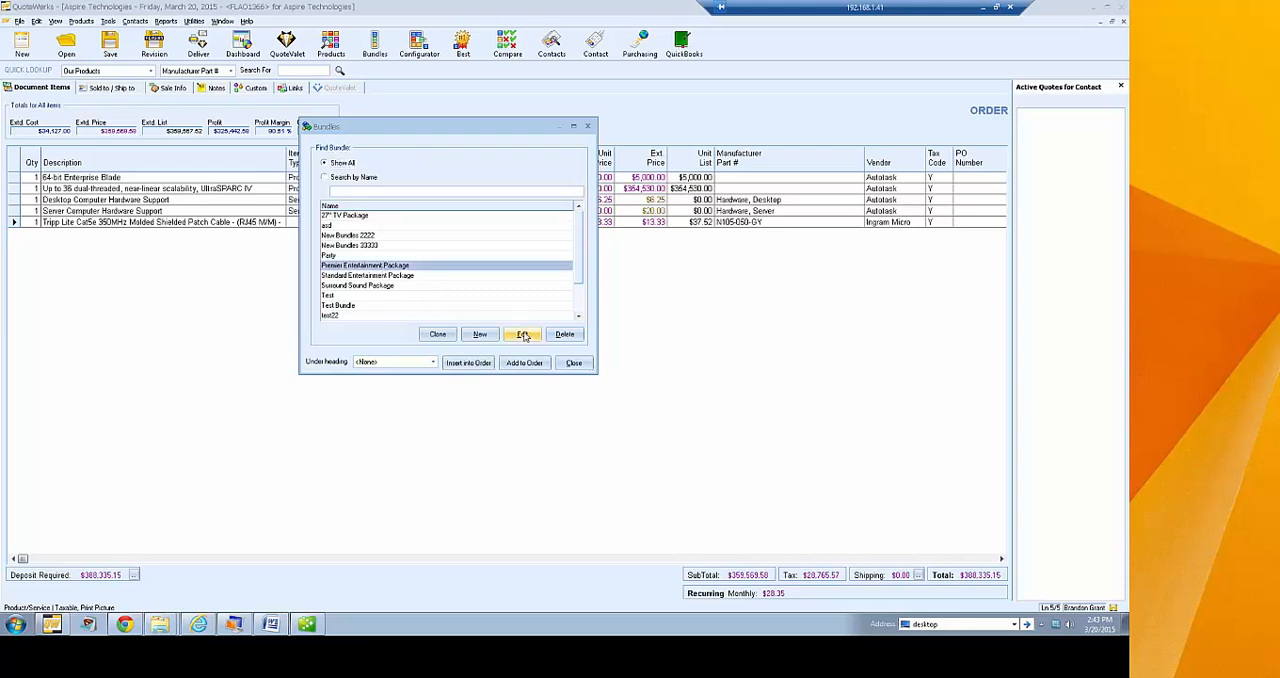
click(522, 335)
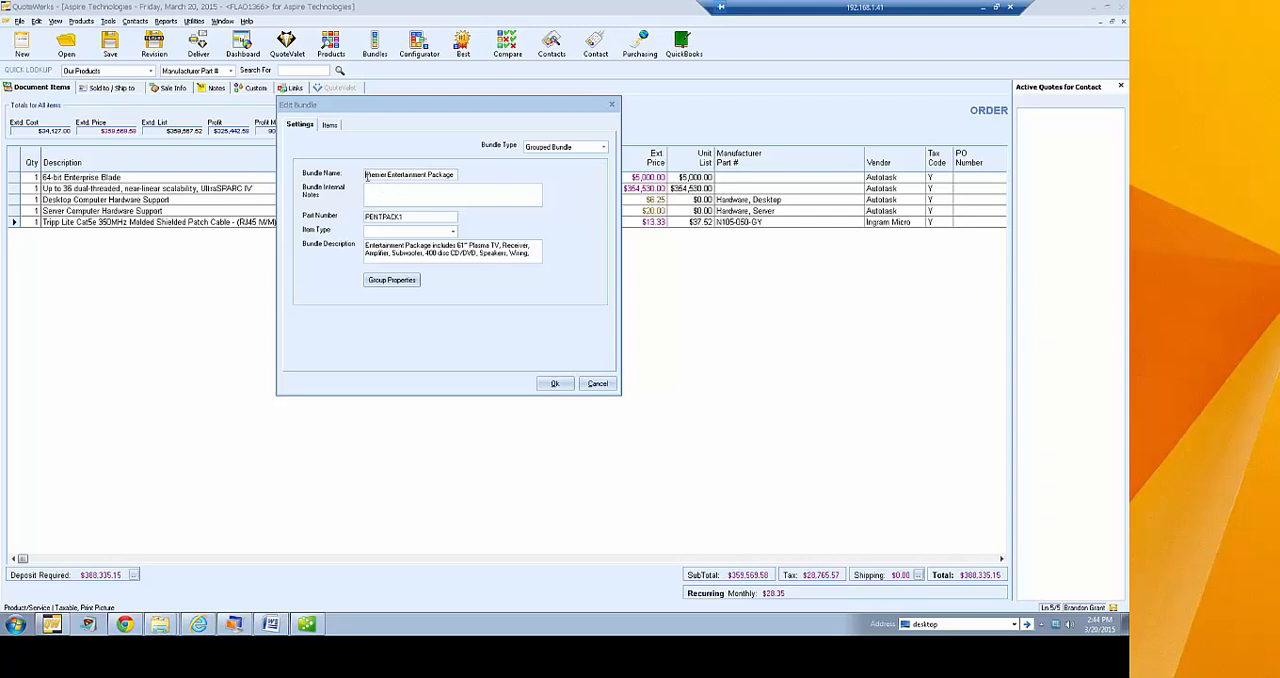
Review the bundle's name, internal notes, part number and description, and leave the bundle list without saving changes
drag(366, 175, 290, 170)
click(457, 175)
click(386, 200)
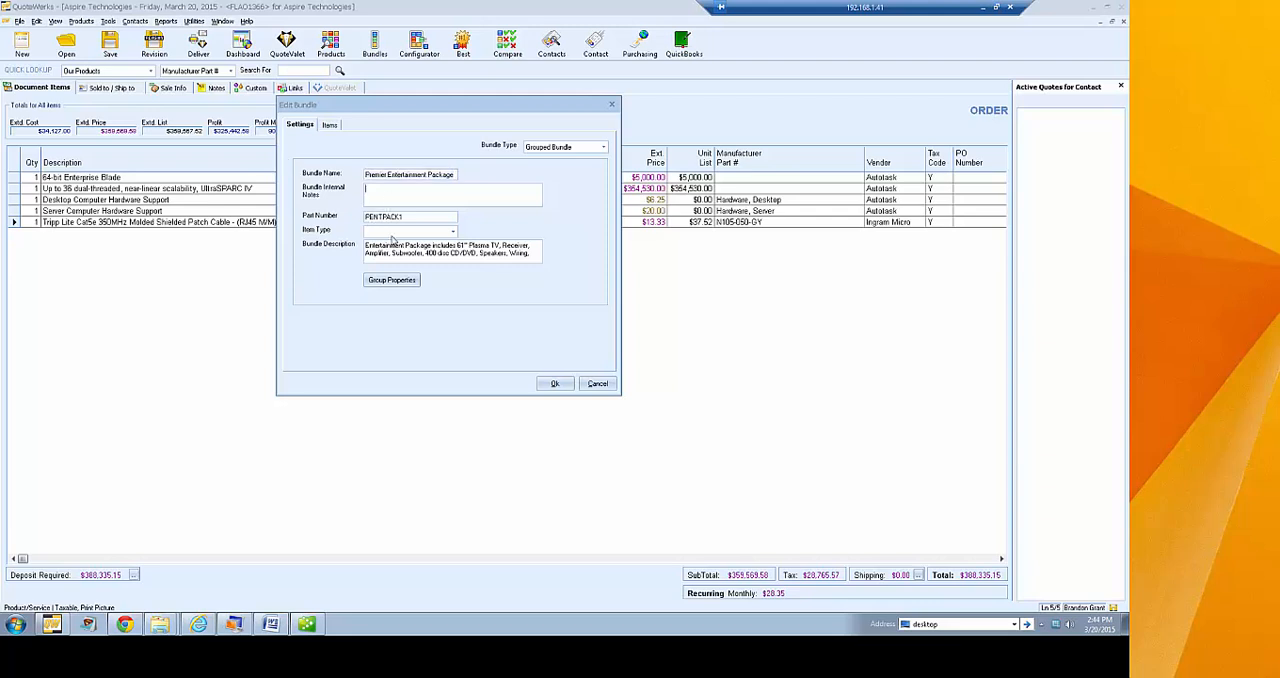
double_click(368, 219)
drag(532, 255, 352, 244)
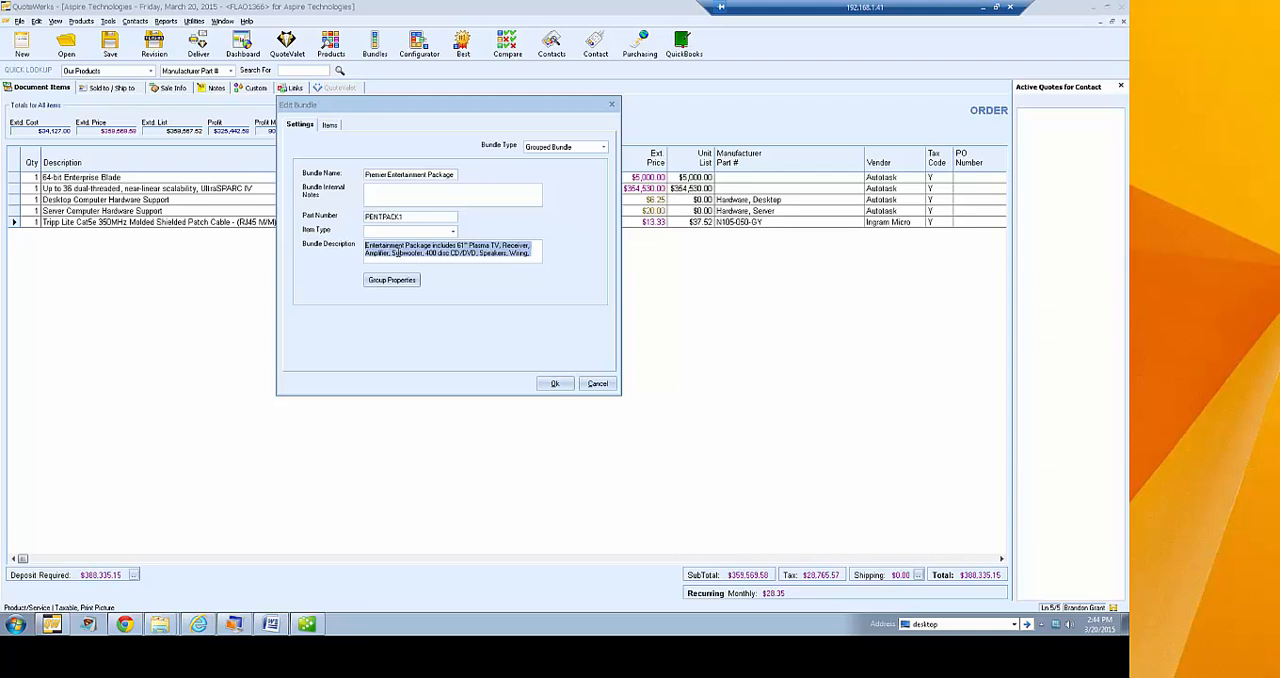
click(531, 255)
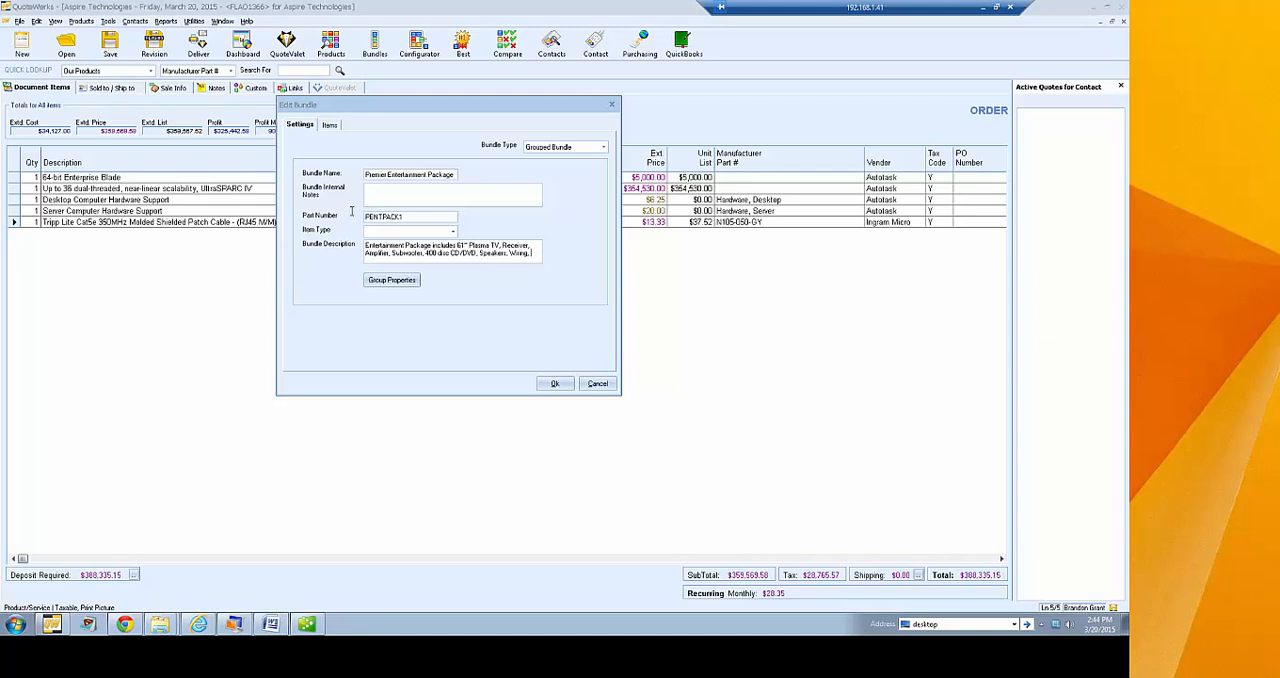
click(597, 383)
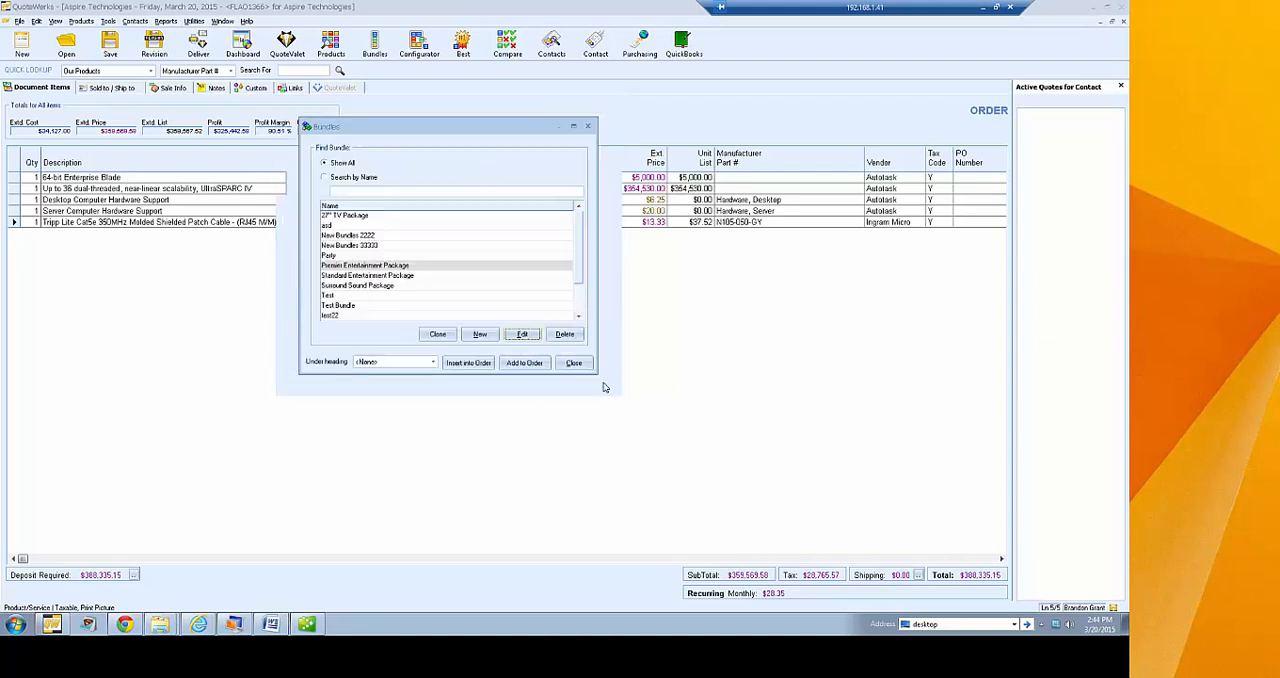
click(575, 363)
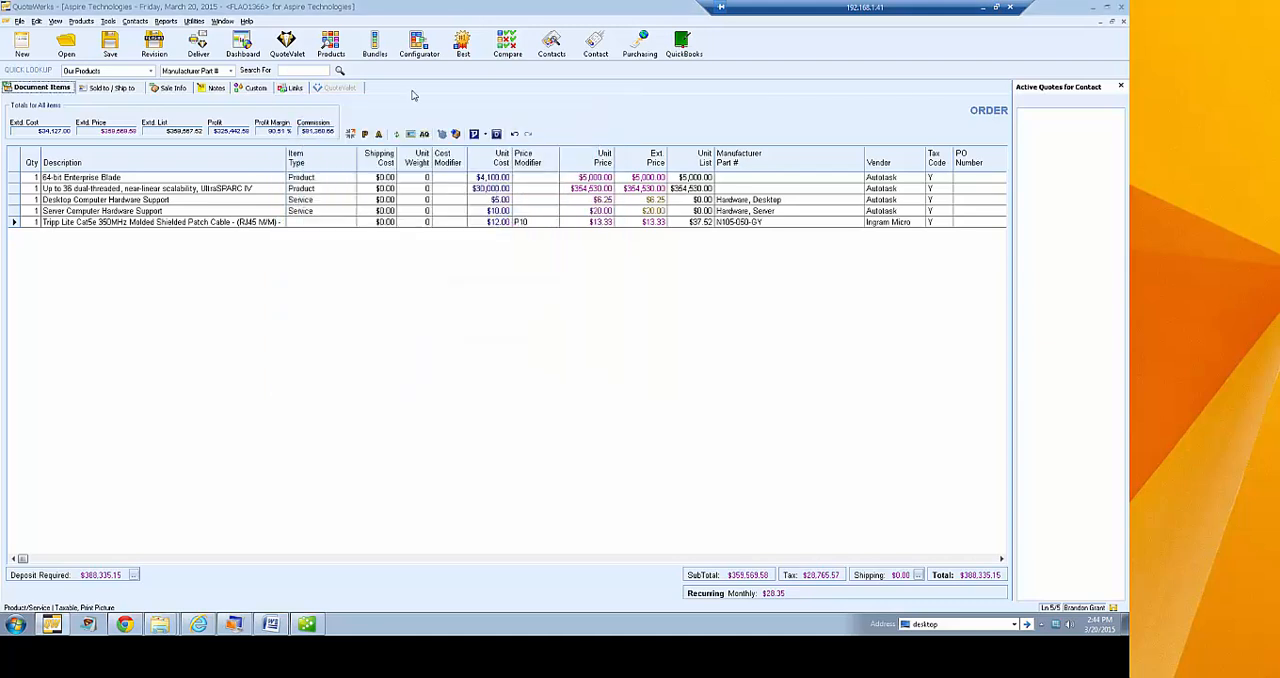
Reopen the bundle list and check the settings of the Premier Entertainment Package again without saving changes
click(373, 45)
drag(171, 40, 404, 141)
click(333, 285)
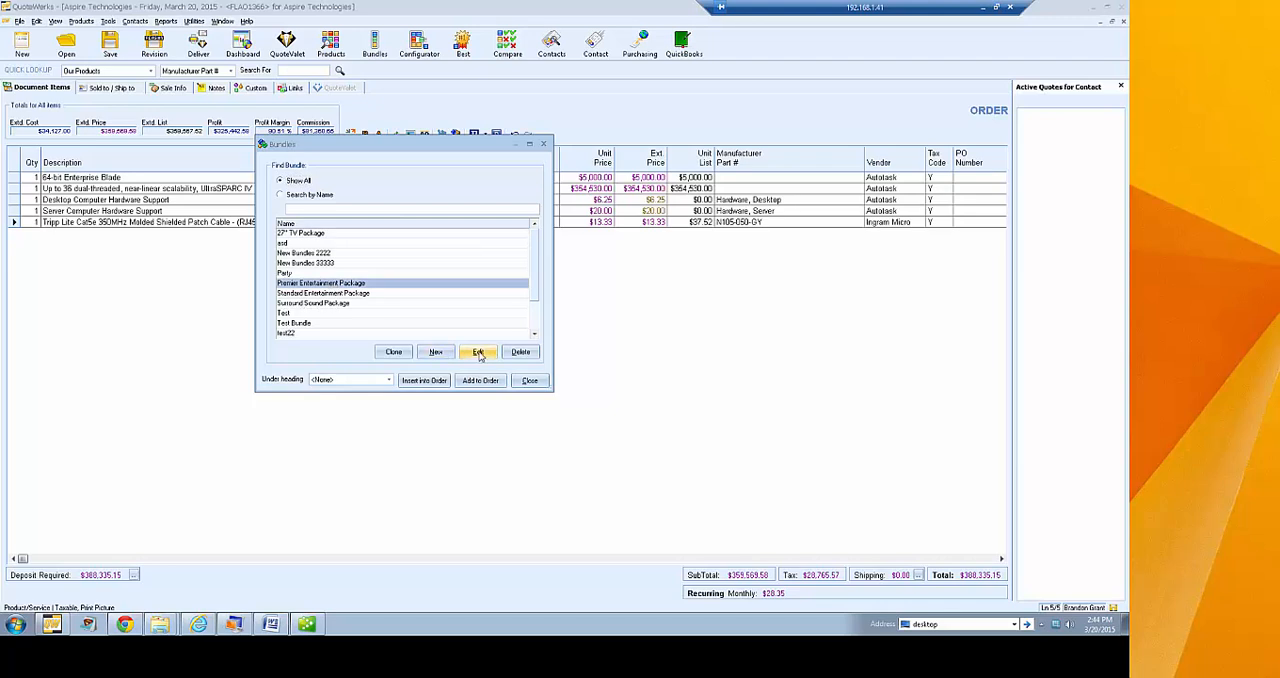
click(479, 352)
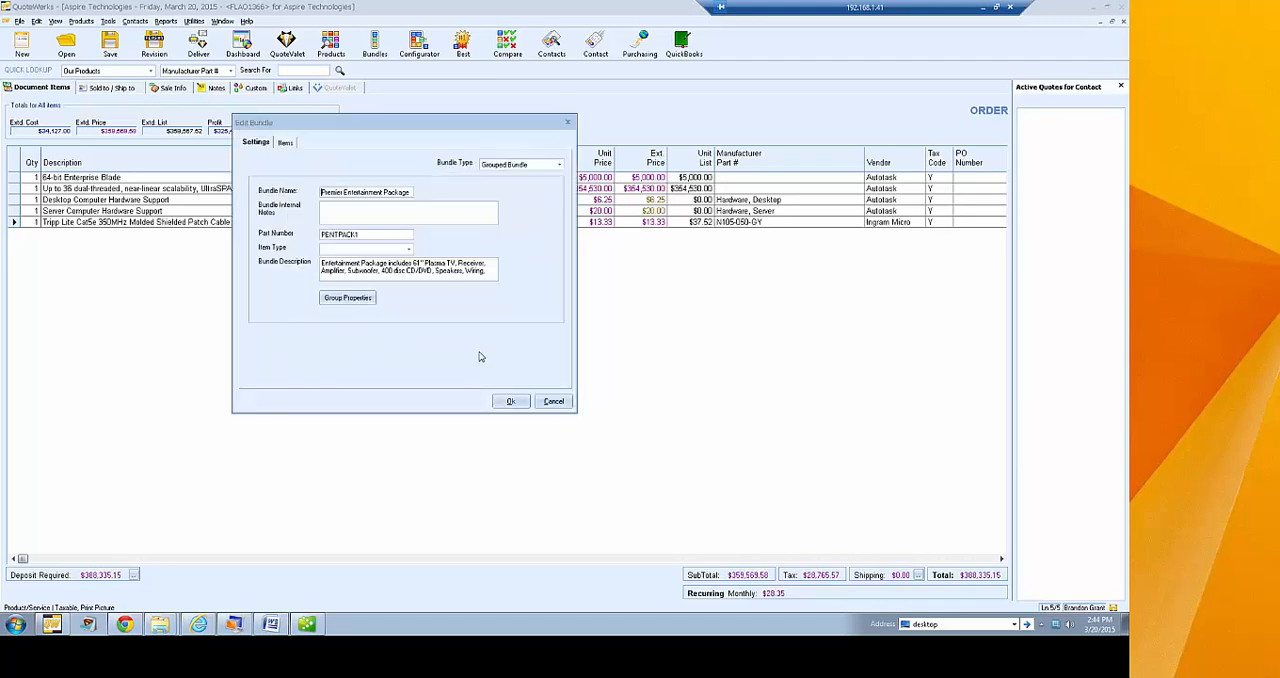
click(552, 402)
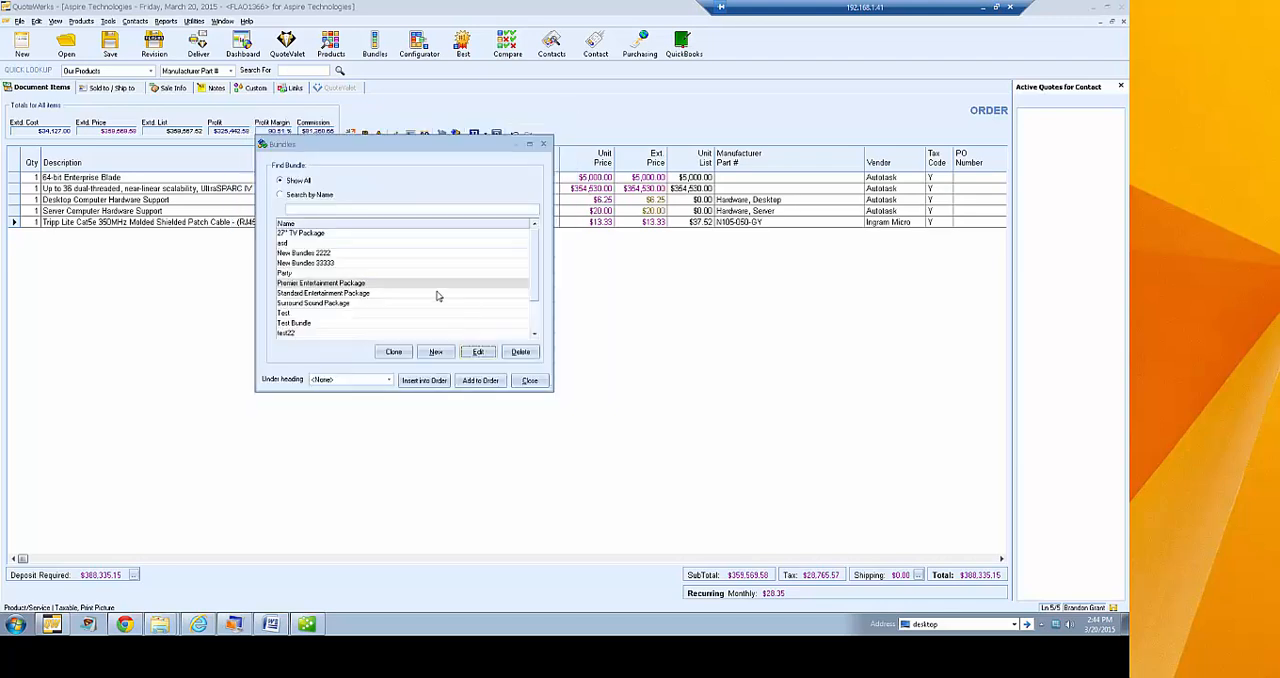
Create a new bundle named IHT2015
click(437, 355)
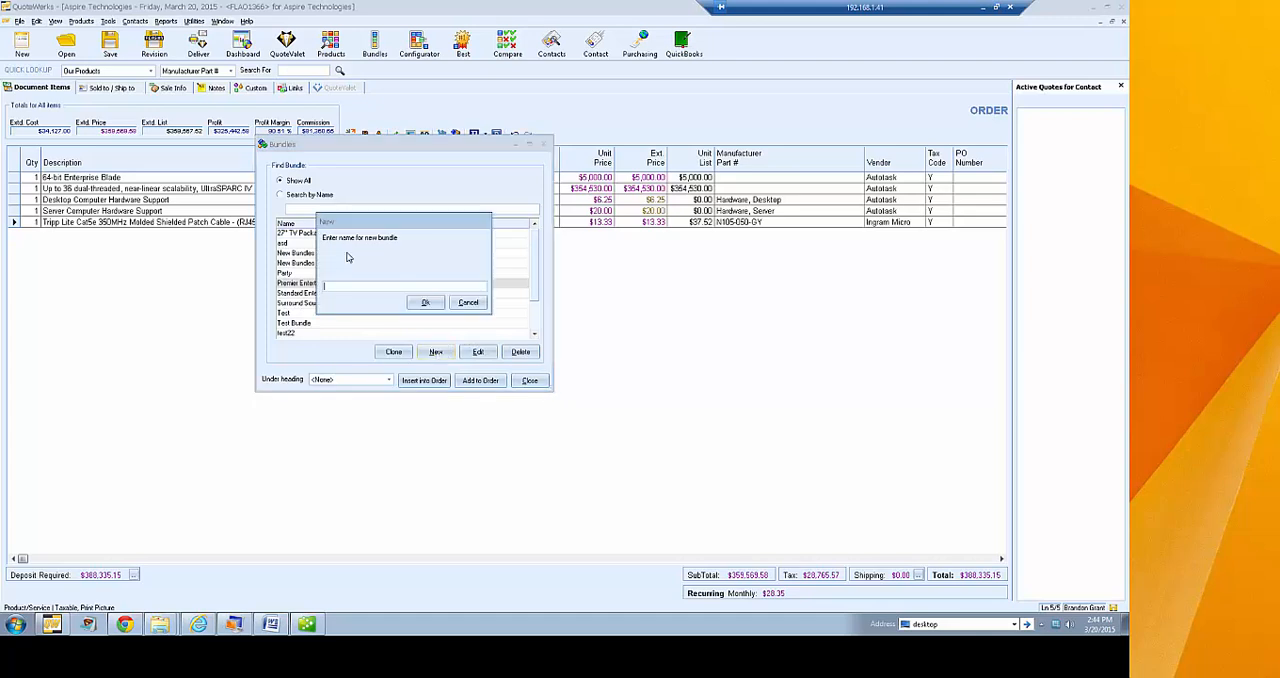
text(IHT2015)
click(424, 302)
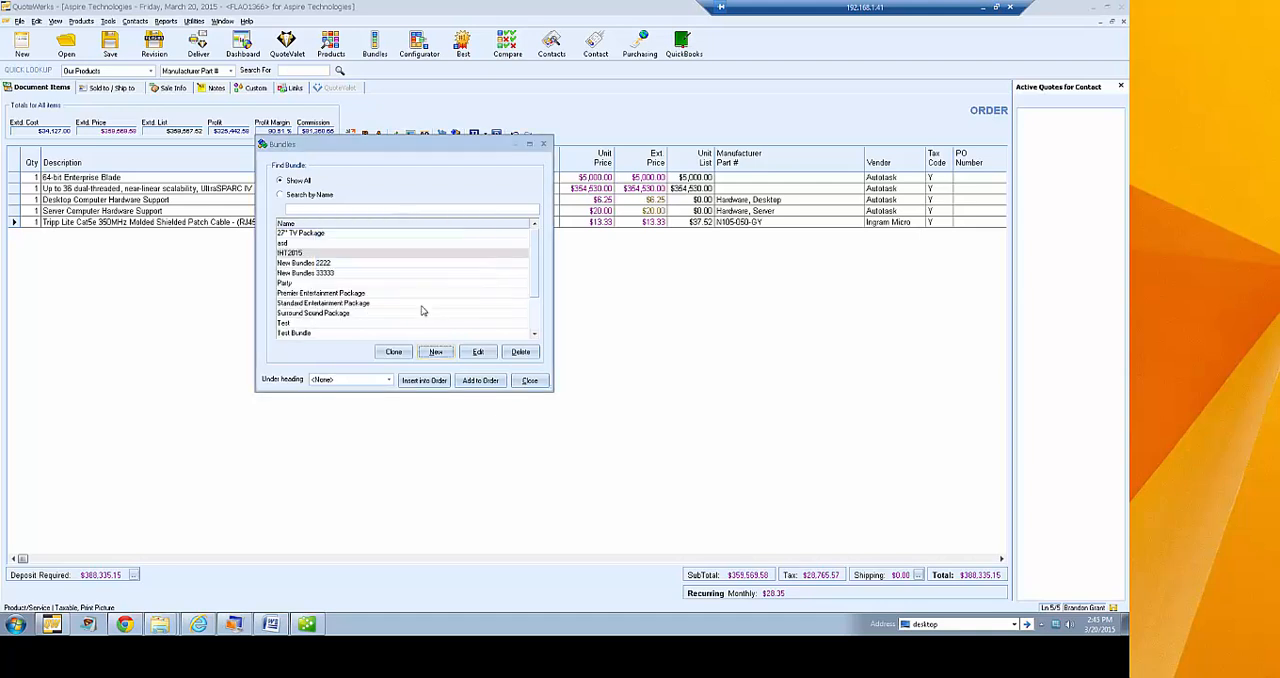
Make IHT2015 a Grouped Bundle with part number IHT2015 and the description "Grouped Bundle for Training"
click(305, 254)
click(478, 351)
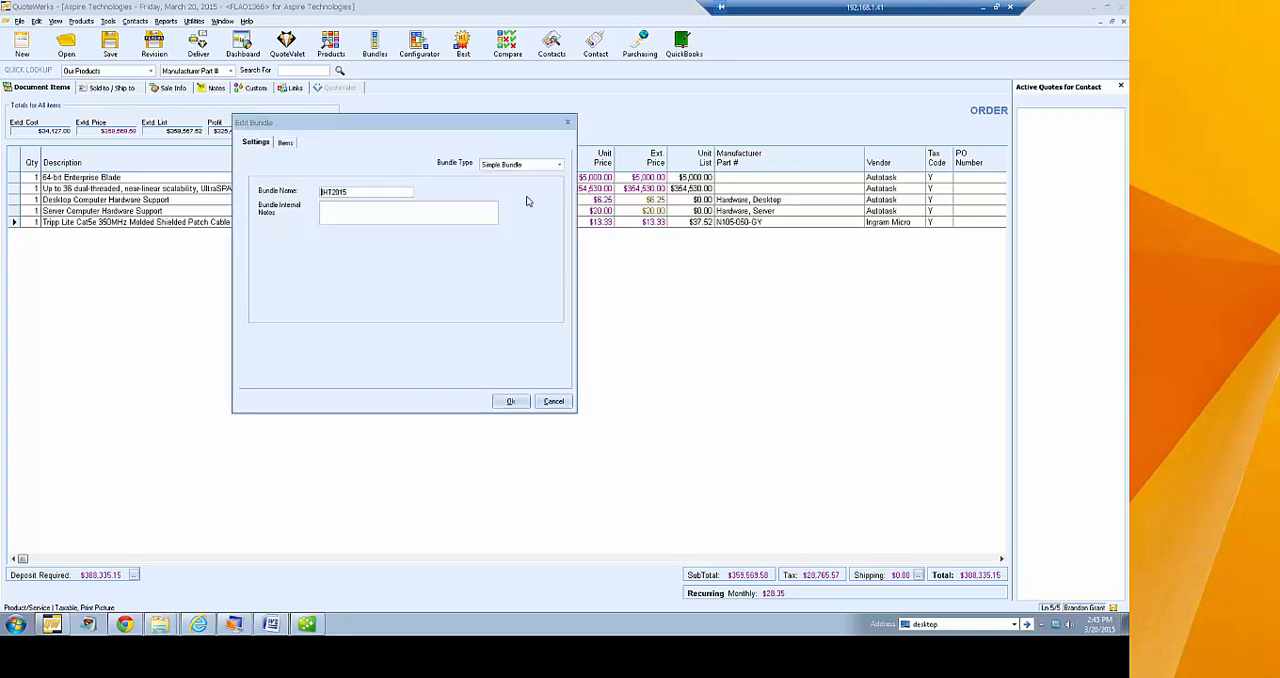
click(532, 166)
click(527, 184)
click(343, 235)
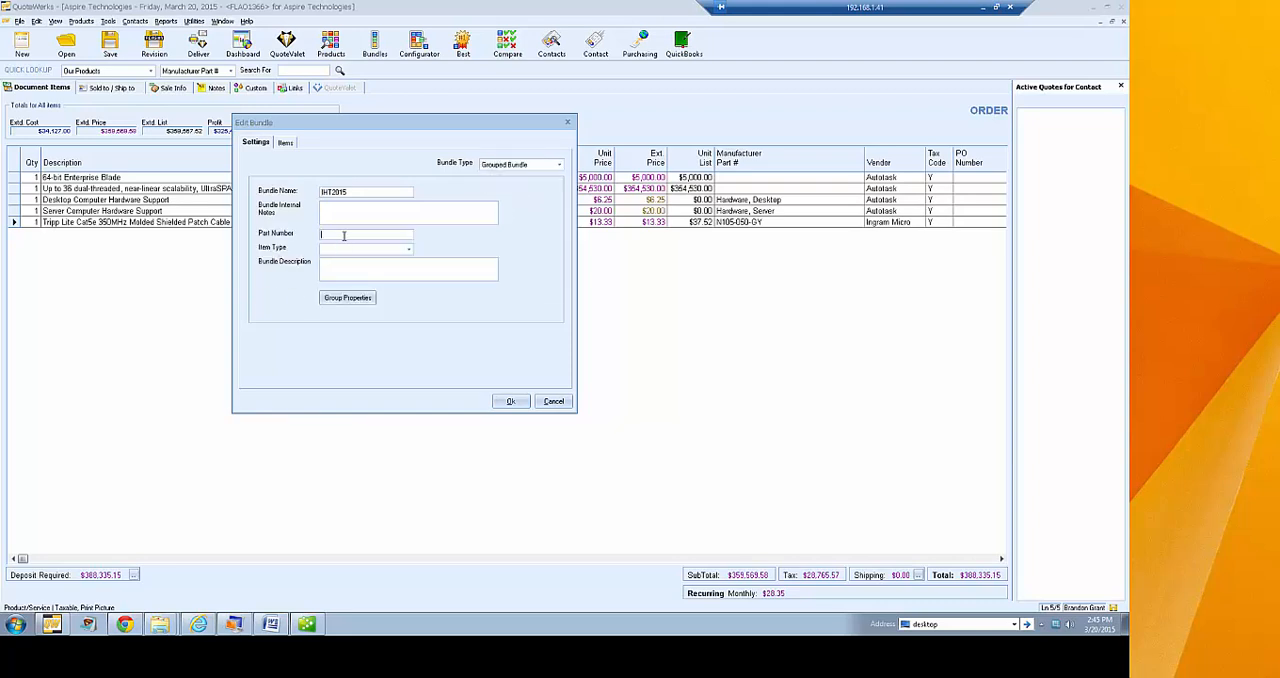
text(IHT2015)
click(372, 269)
text(Grouped Bundle for Training)
Add the first four Tripp Lite items of the Demo Database, from PDUMH30HVATNET to WEXT3-PDU-ATNET, to the bundle
click(285, 145)
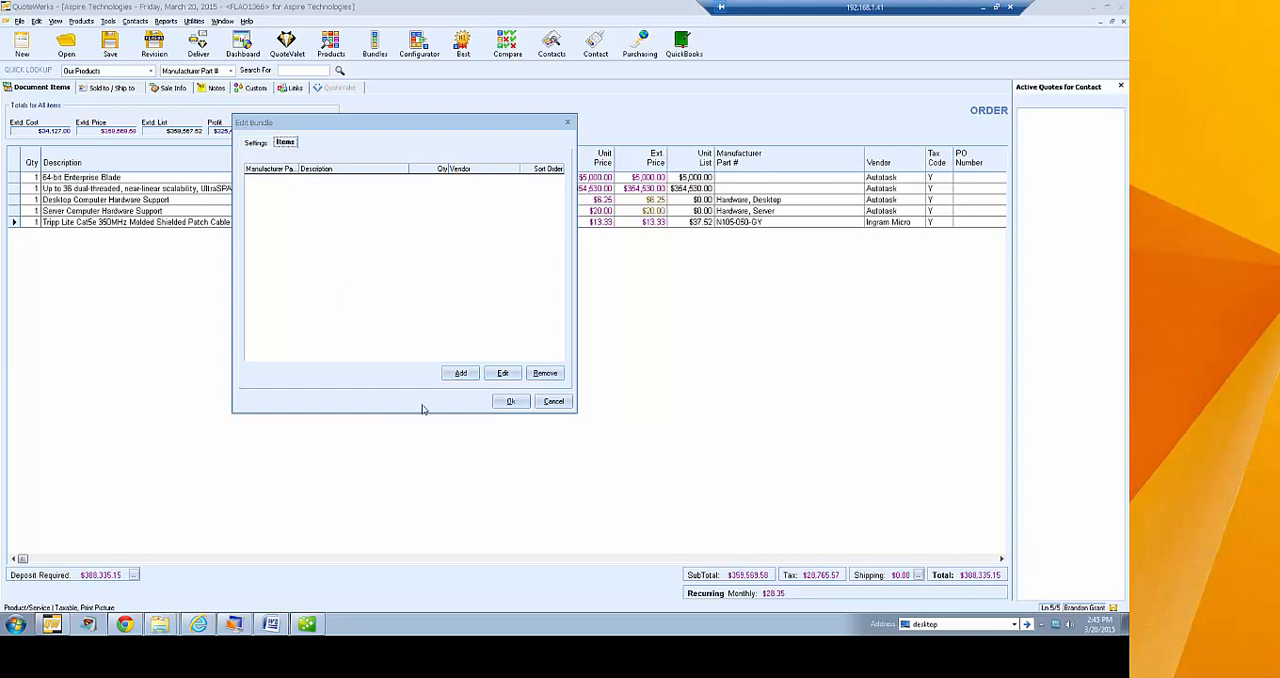
click(468, 375)
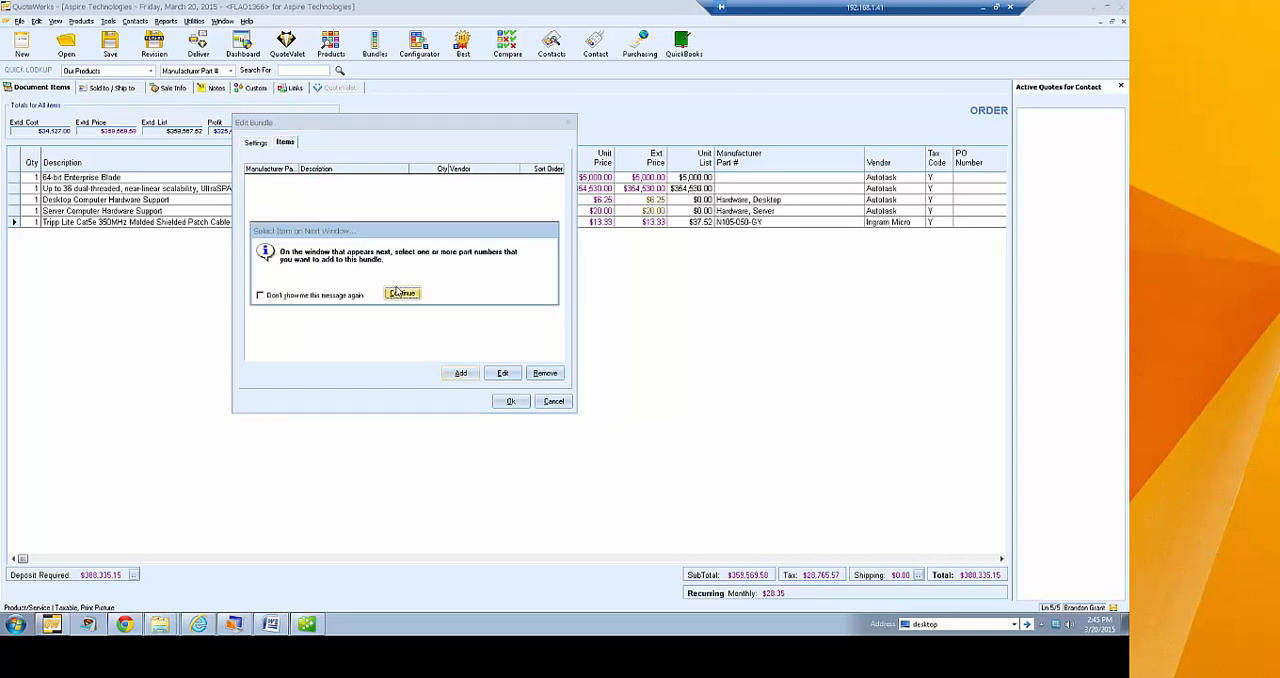
click(397, 291)
drag(227, 6, 454, 140)
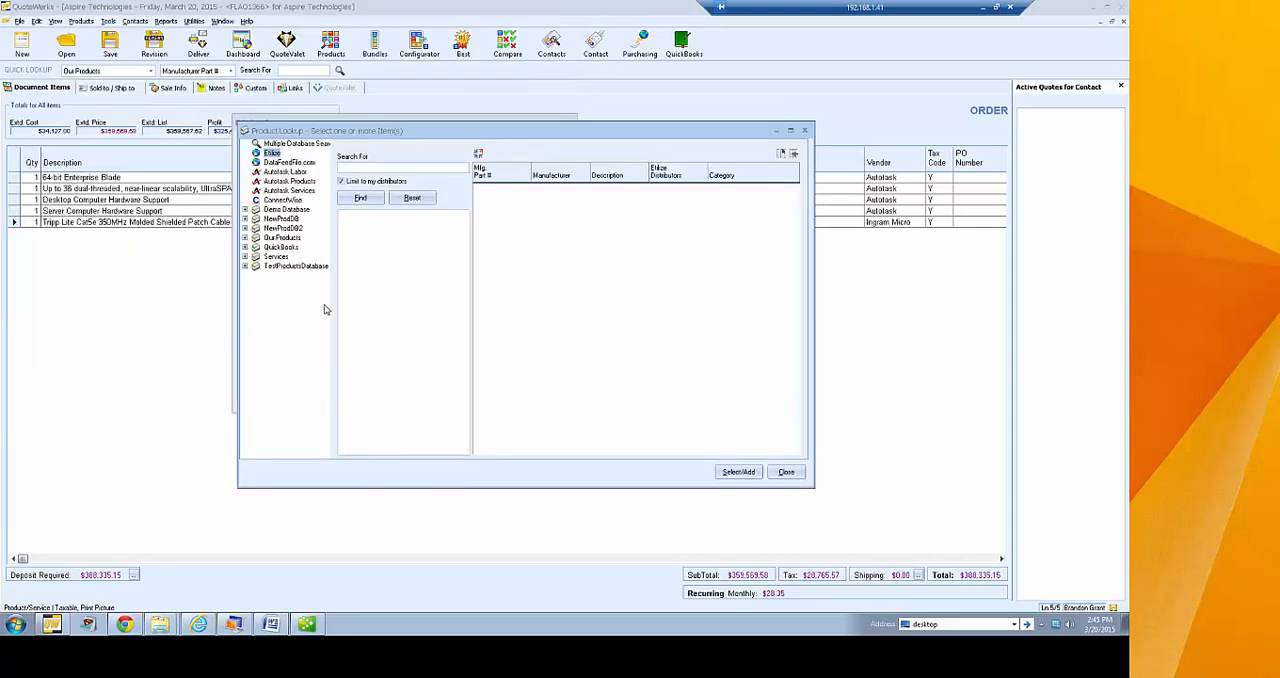
click(287, 209)
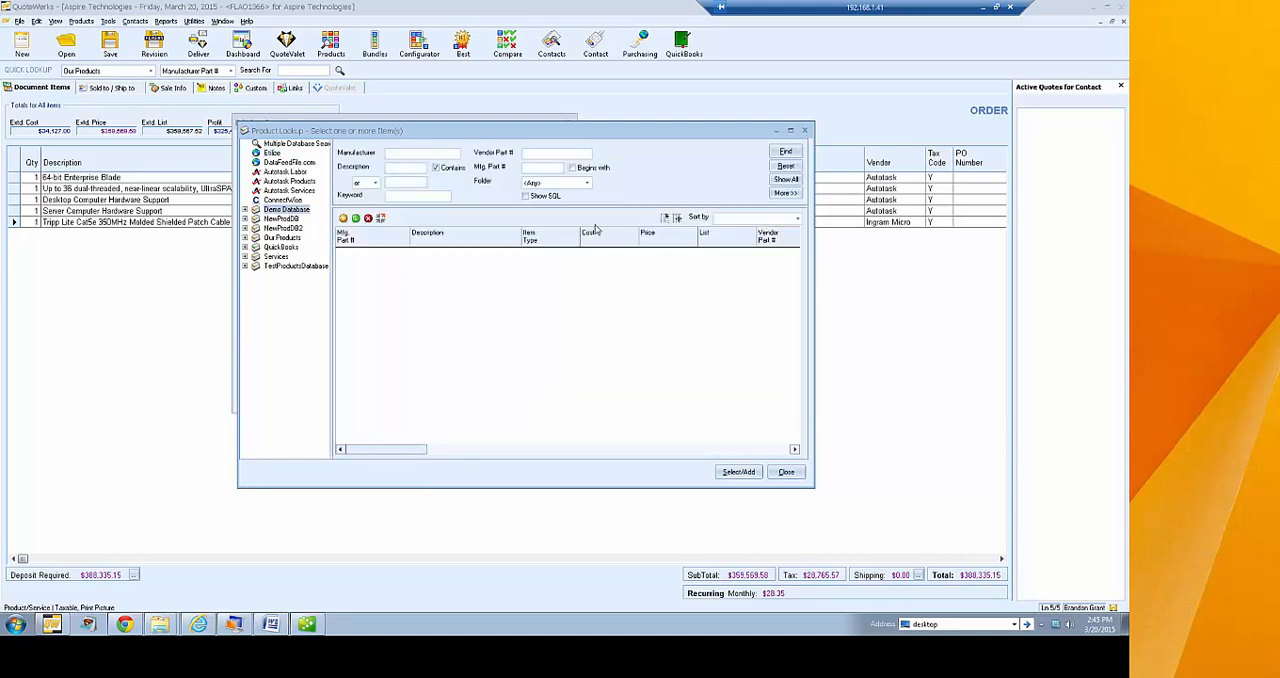
click(786, 180)
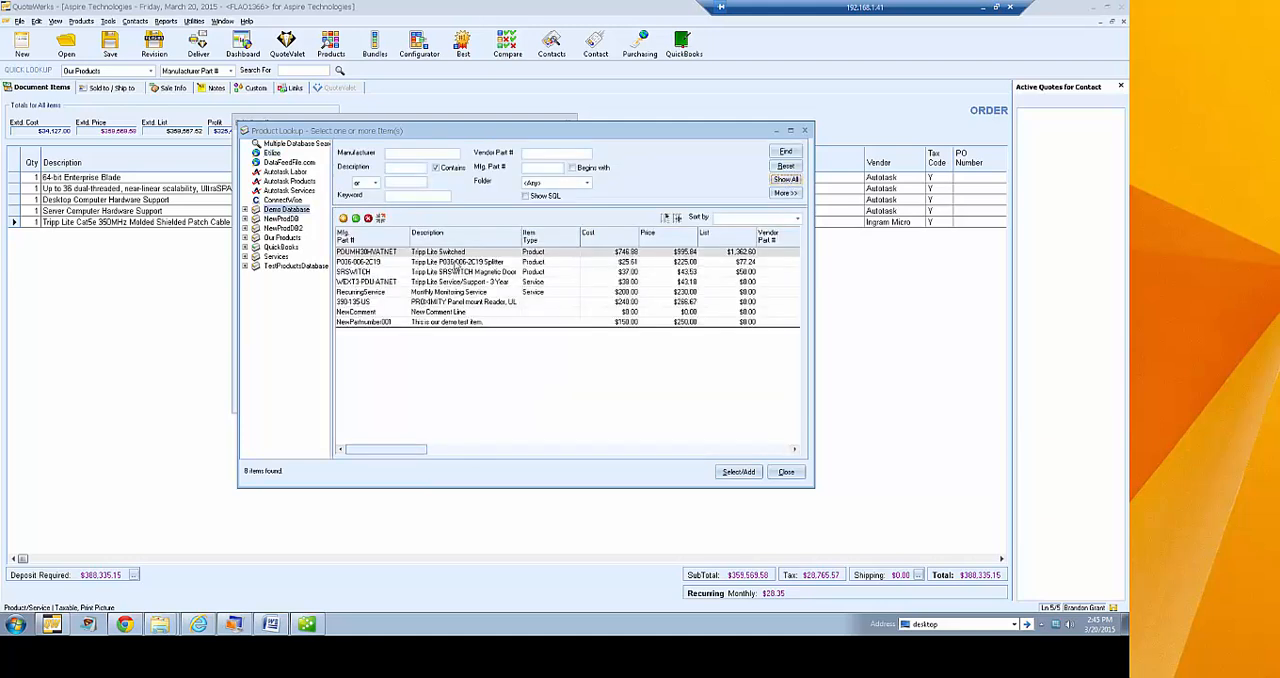
shift+click(450, 272)
shift+click(454, 283)
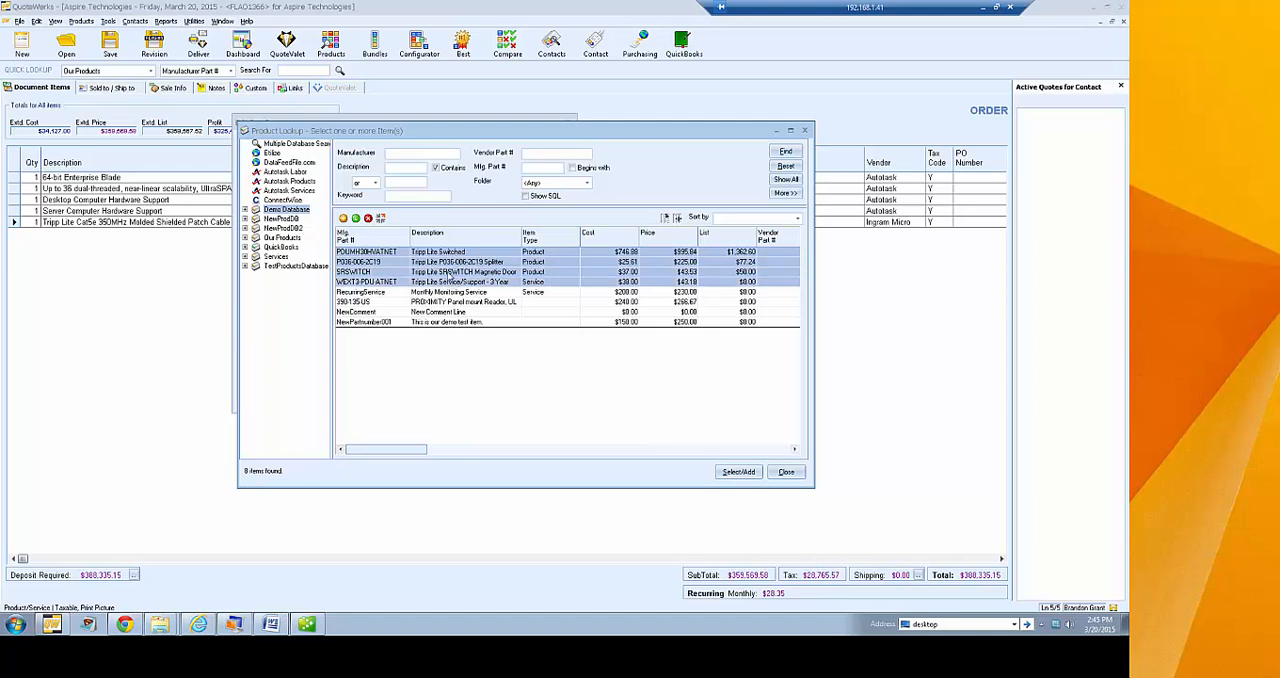
click(732, 471)
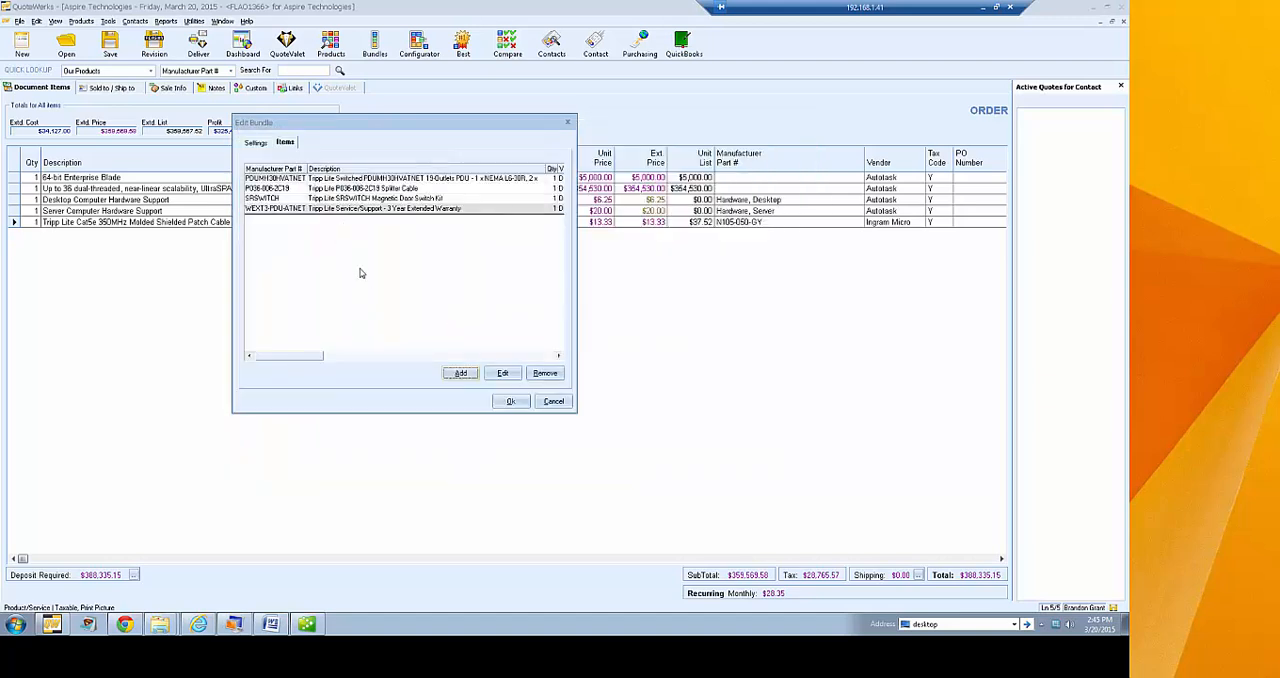
Set the Tripp Lite 3 Year Extended Warranty item in the bundle to not be included in the group
click(364, 209)
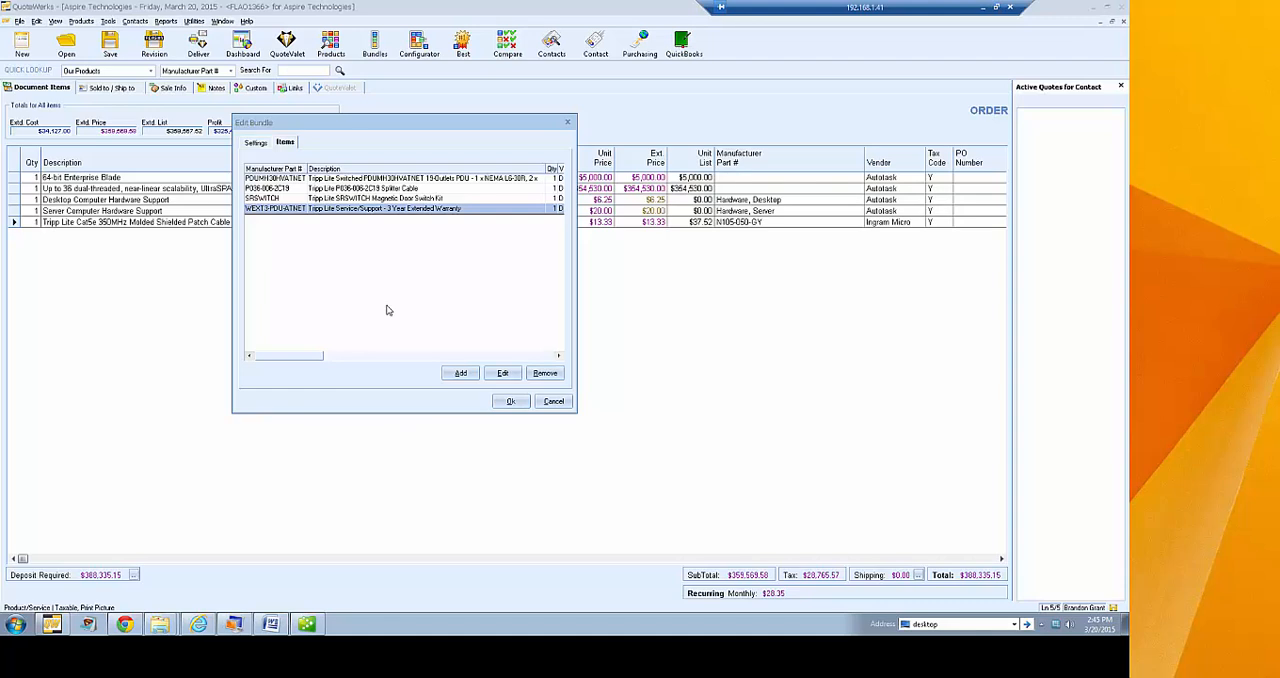
click(500, 373)
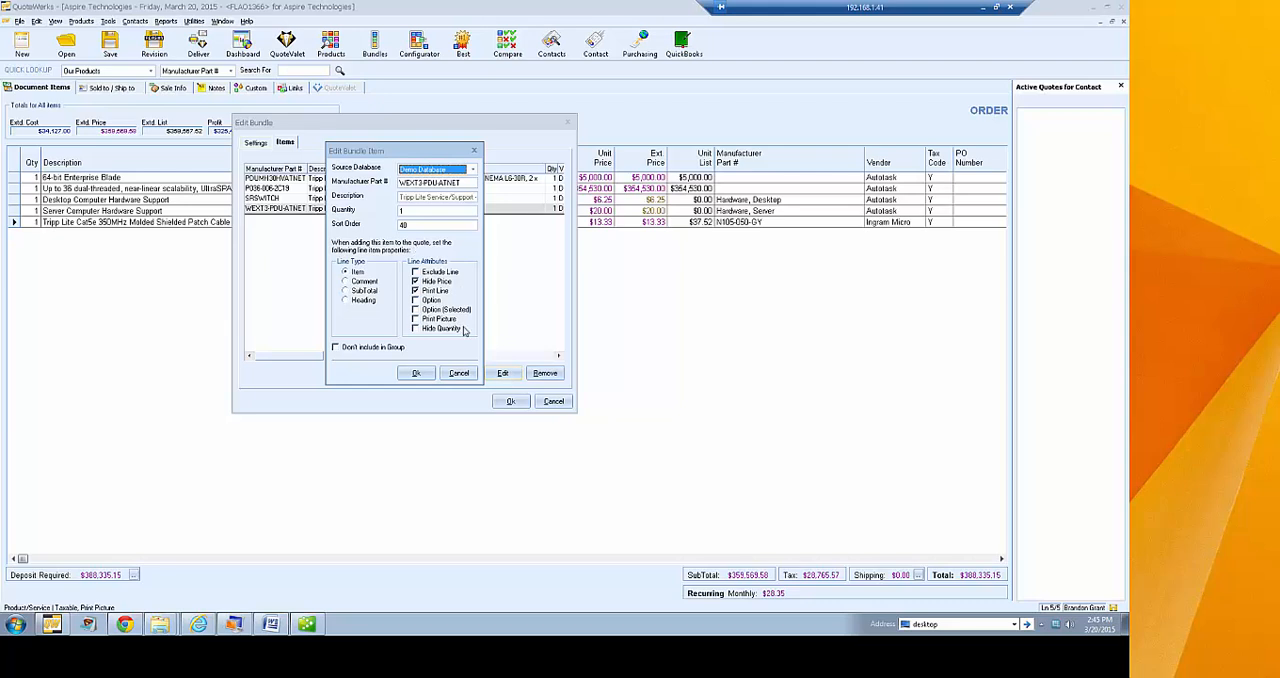
click(368, 348)
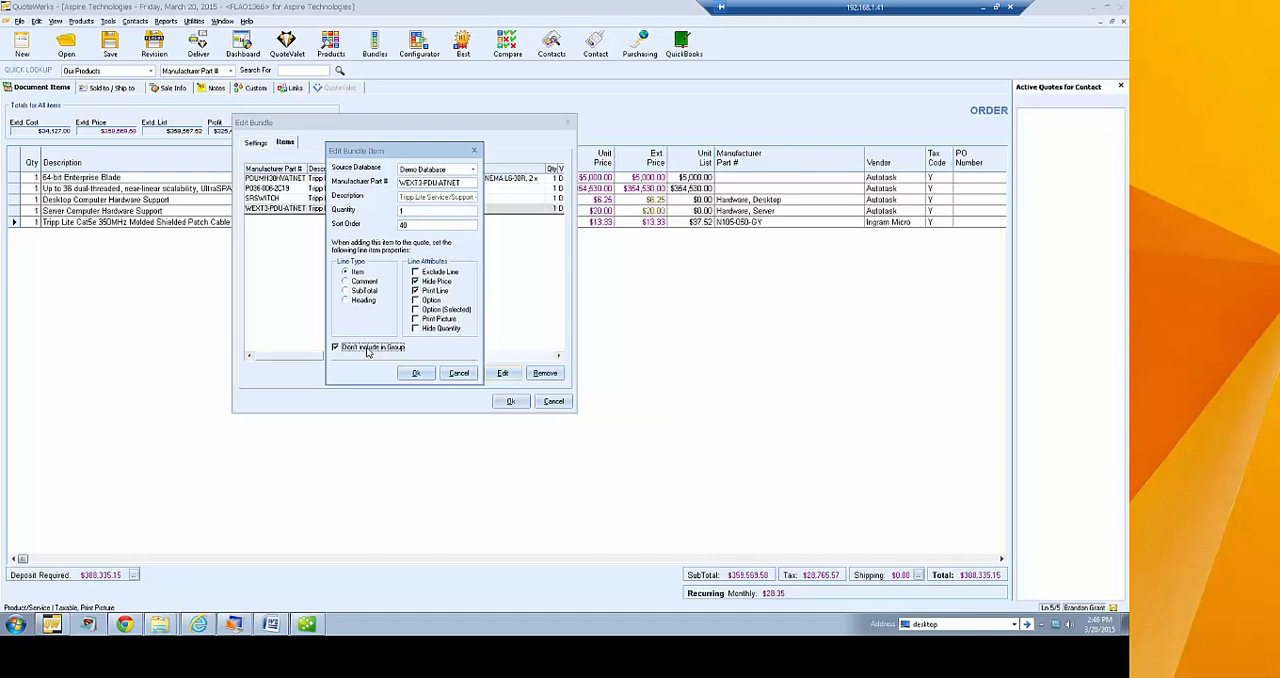
click(417, 374)
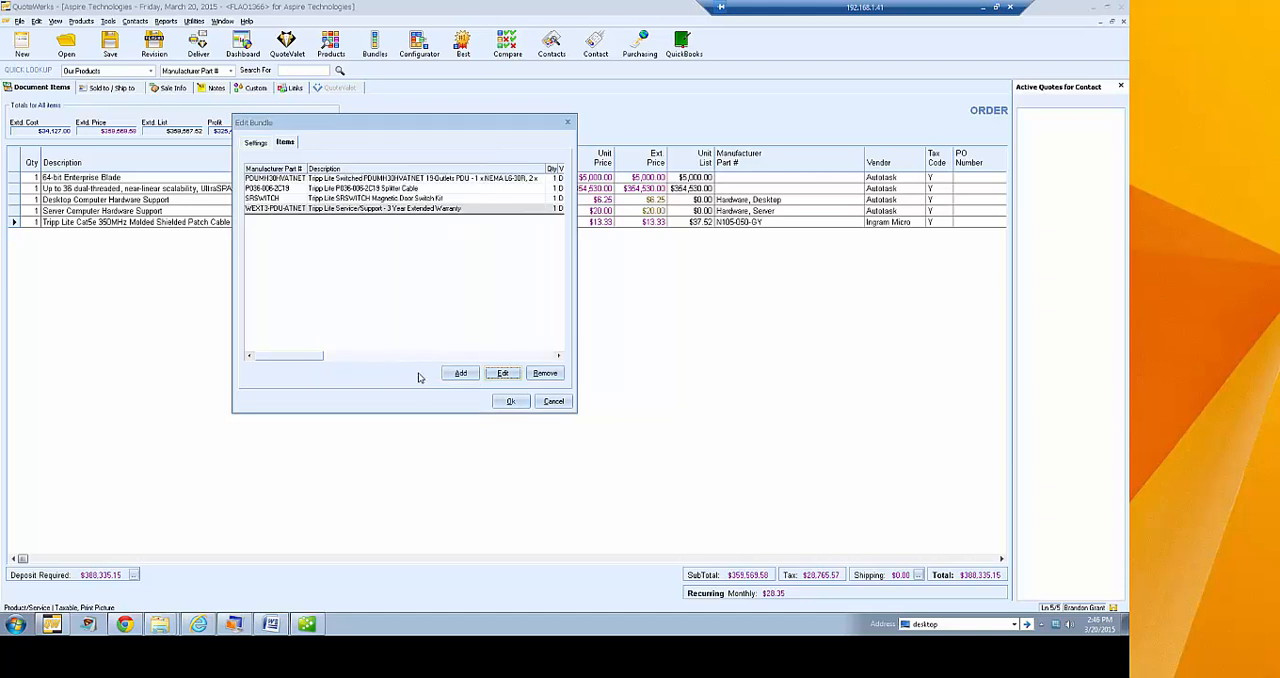
Check the IHT2015 bundle's settings, save the bundle and close the bundle list
click(257, 145)
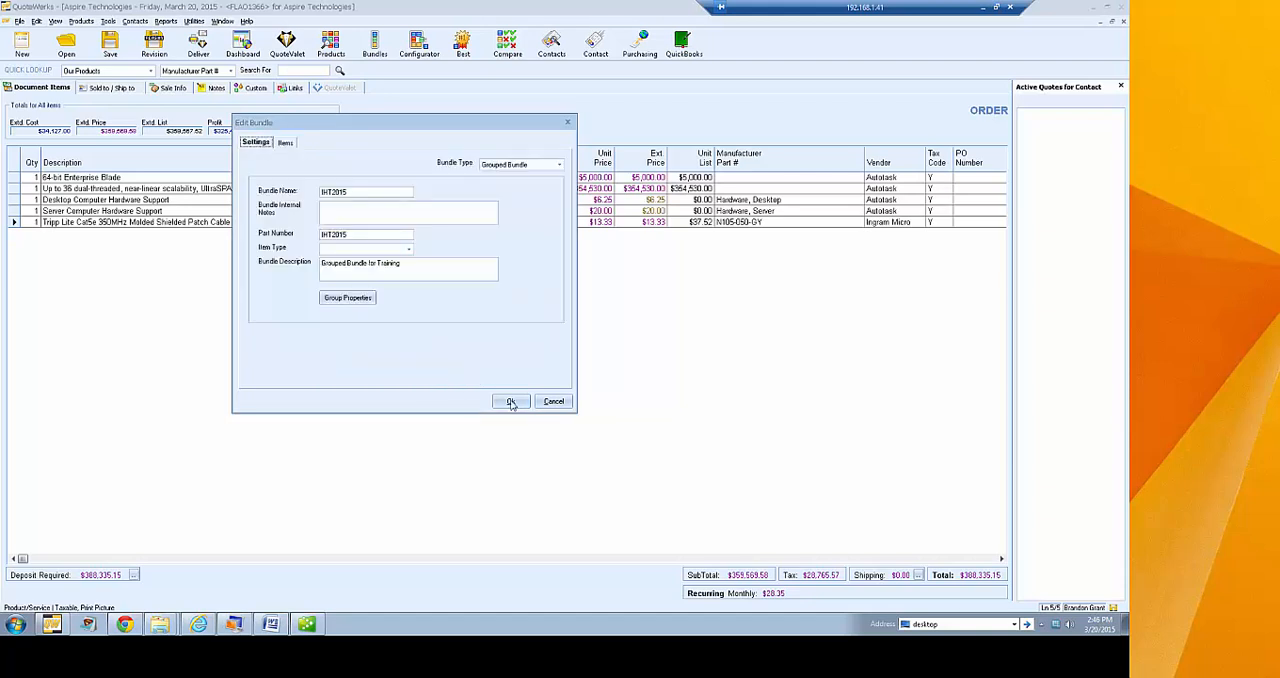
click(510, 402)
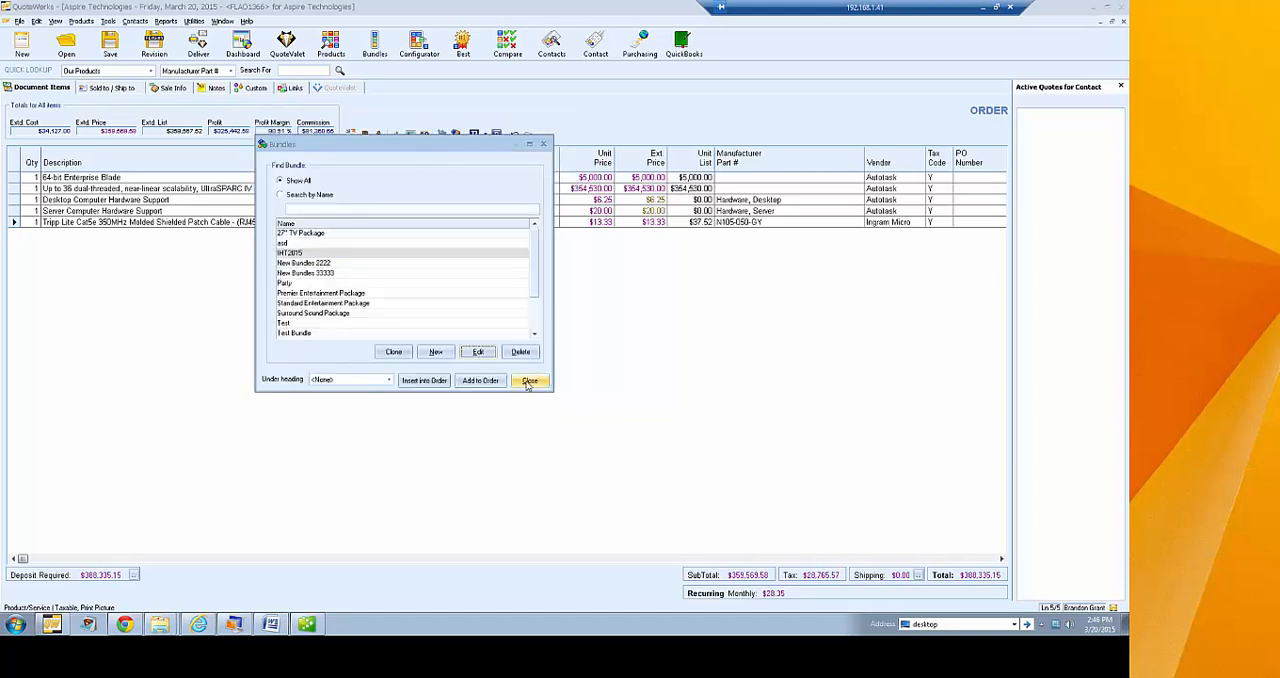
click(529, 381)
Close the open orders, the Office Project quote and its invoice without saving, to make room for a new document
click(30, 46)
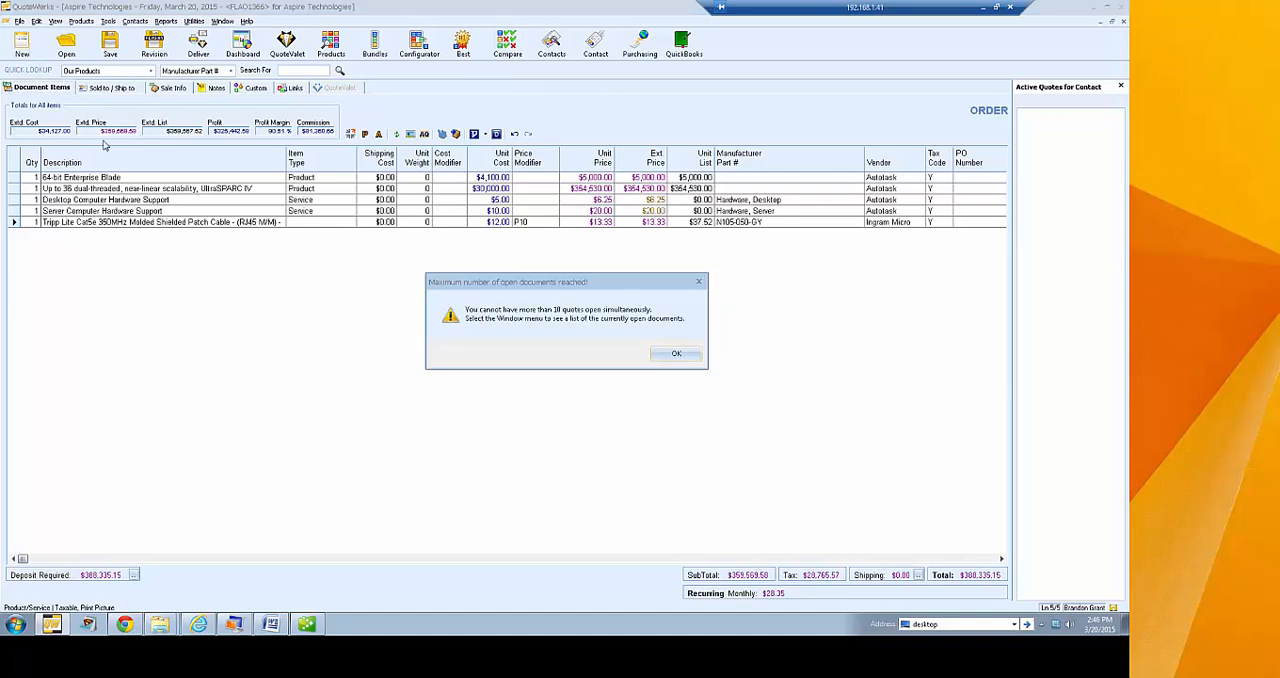
click(694, 353)
click(1123, 24)
click(616, 358)
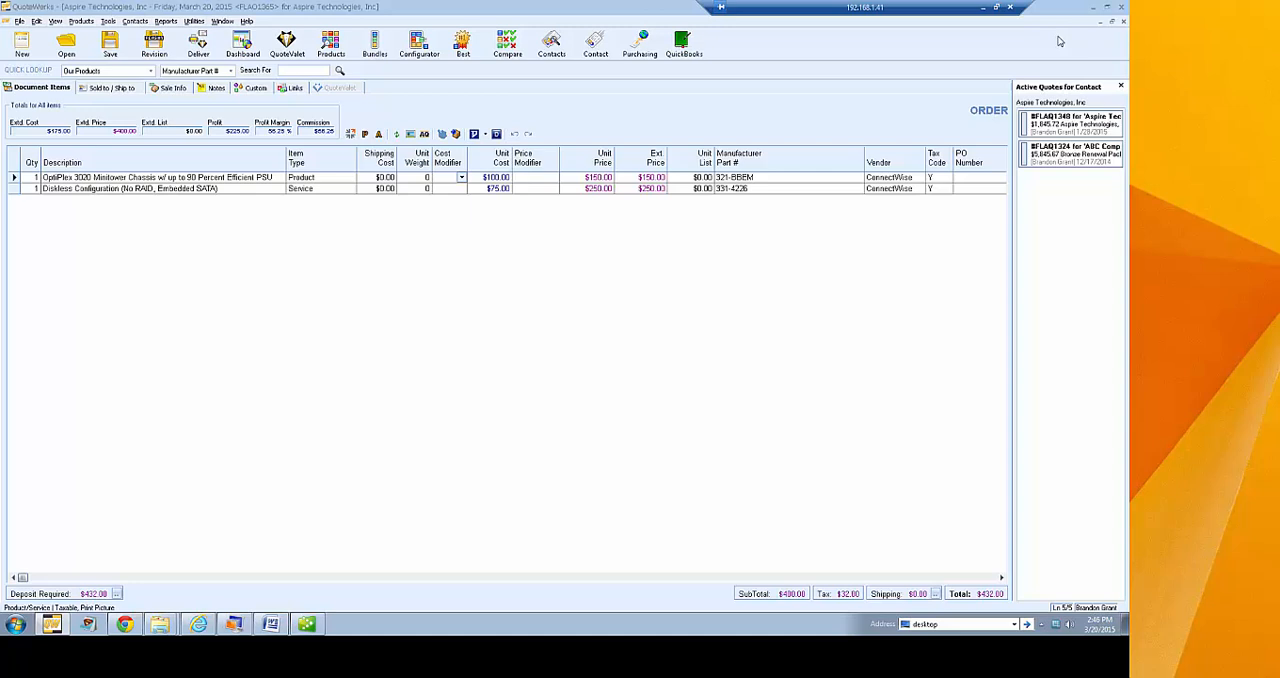
click(1123, 21)
click(1124, 22)
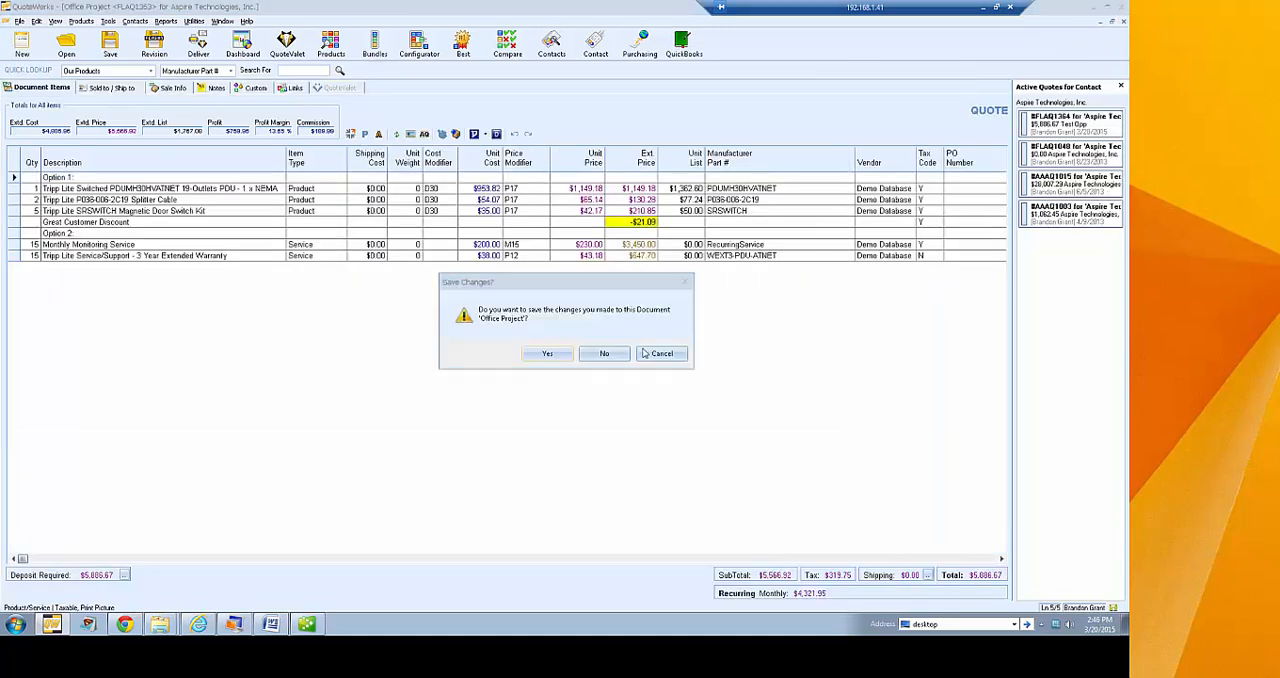
key(n)
click(1123, 21)
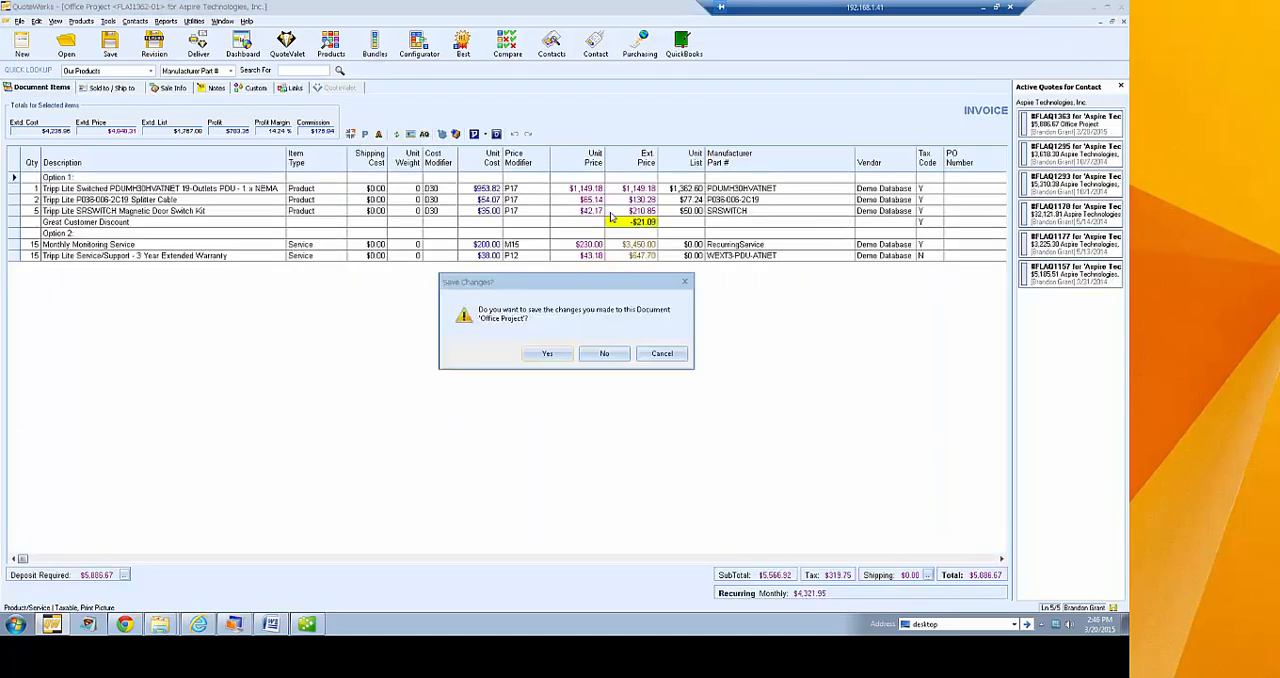
click(598, 358)
Start a new quote and add one IHT2015 bundle to it
click(24, 45)
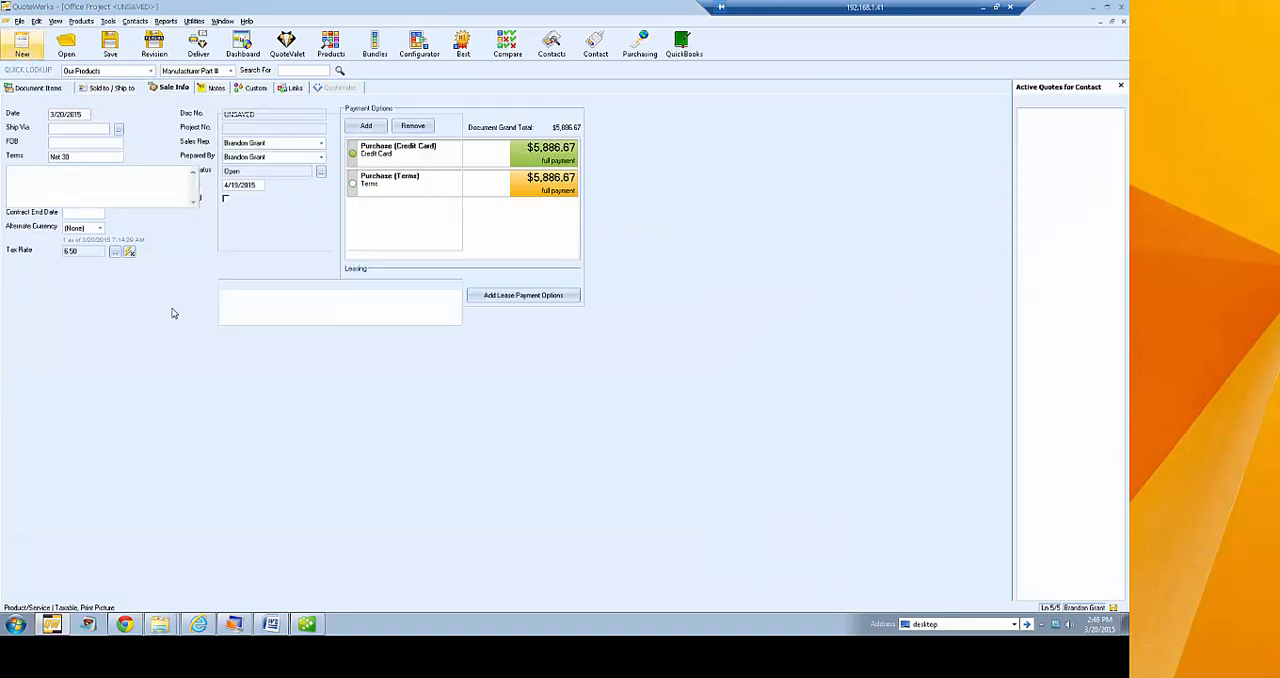
click(378, 45)
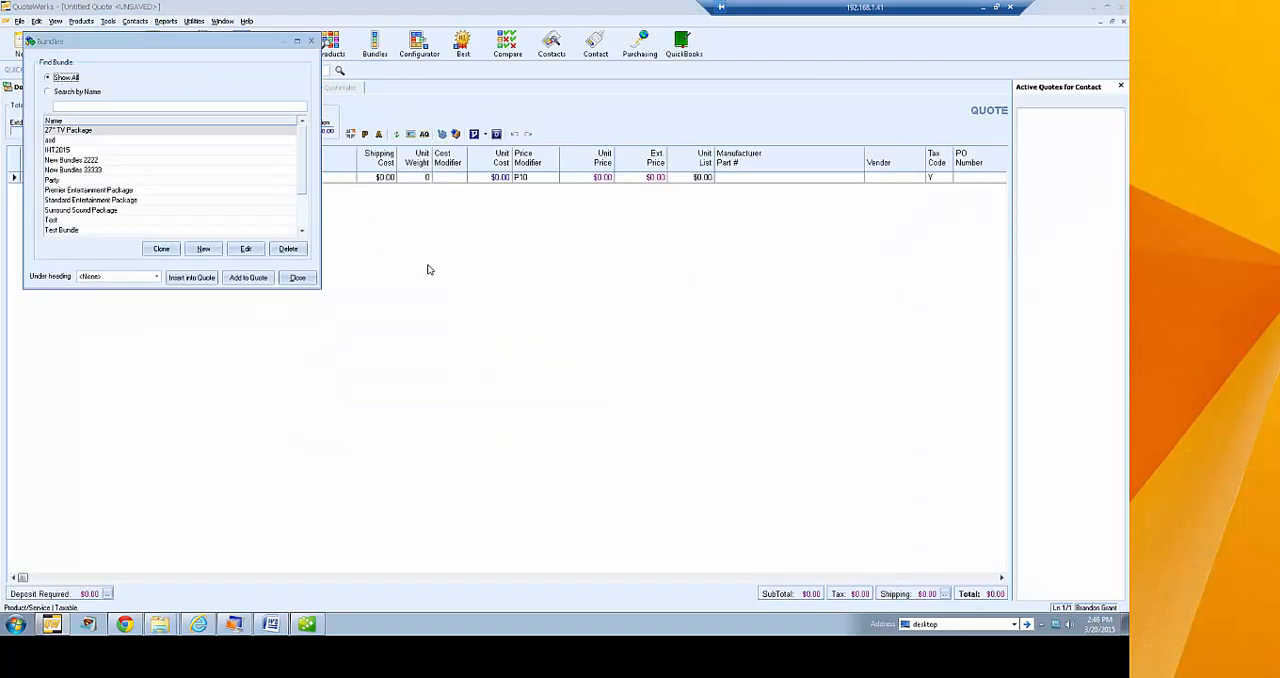
click(60, 150)
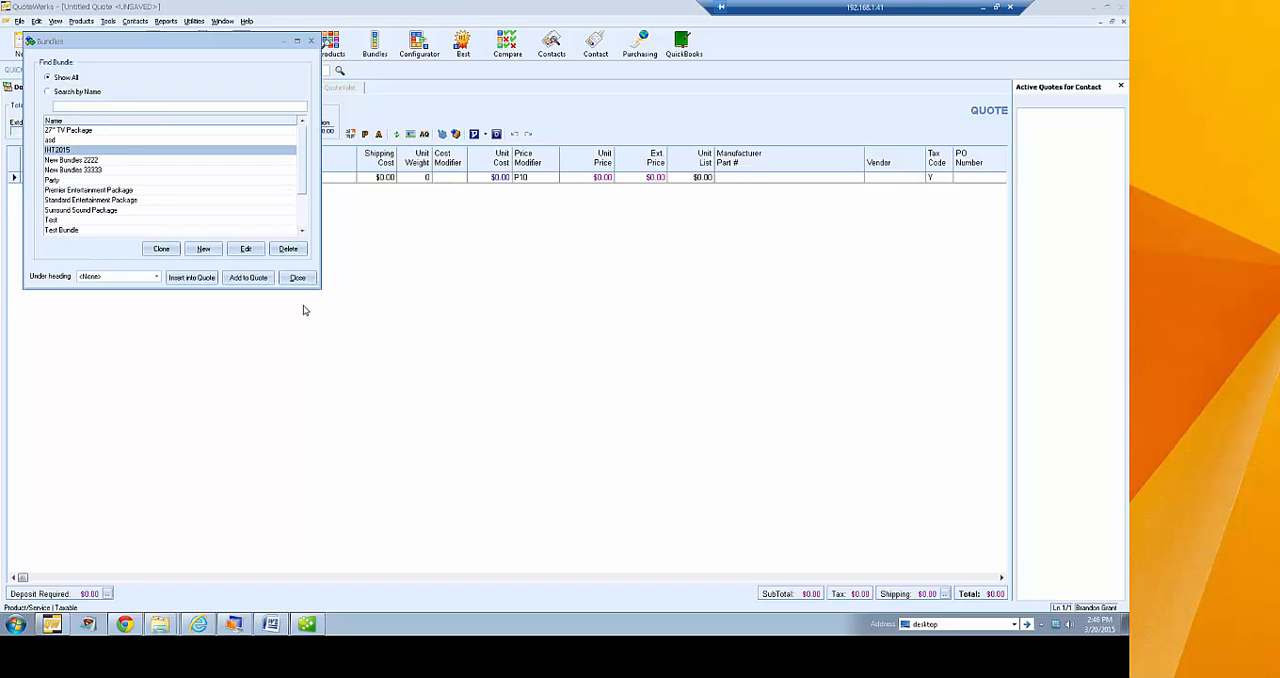
click(246, 279)
click(646, 205)
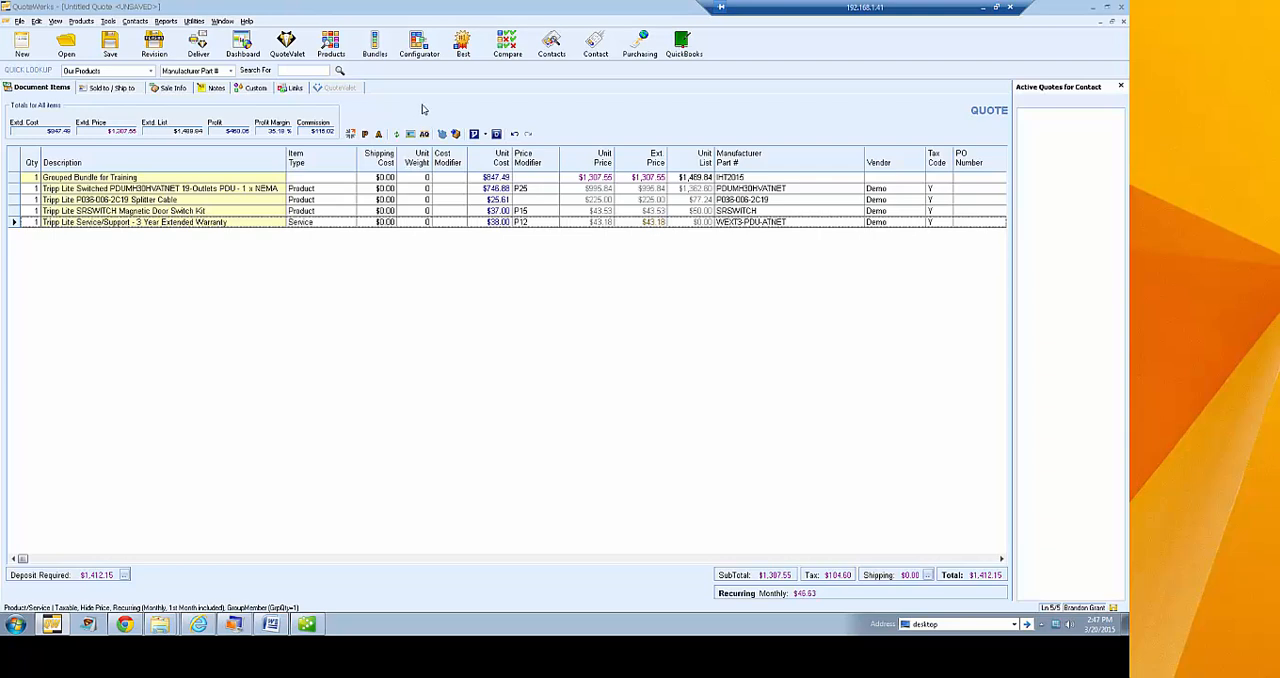
Change the IHT2015 bundle's type to Simple Bundle, check its items and save it
click(375, 45)
drag(125, 53, 409, 177)
click(346, 274)
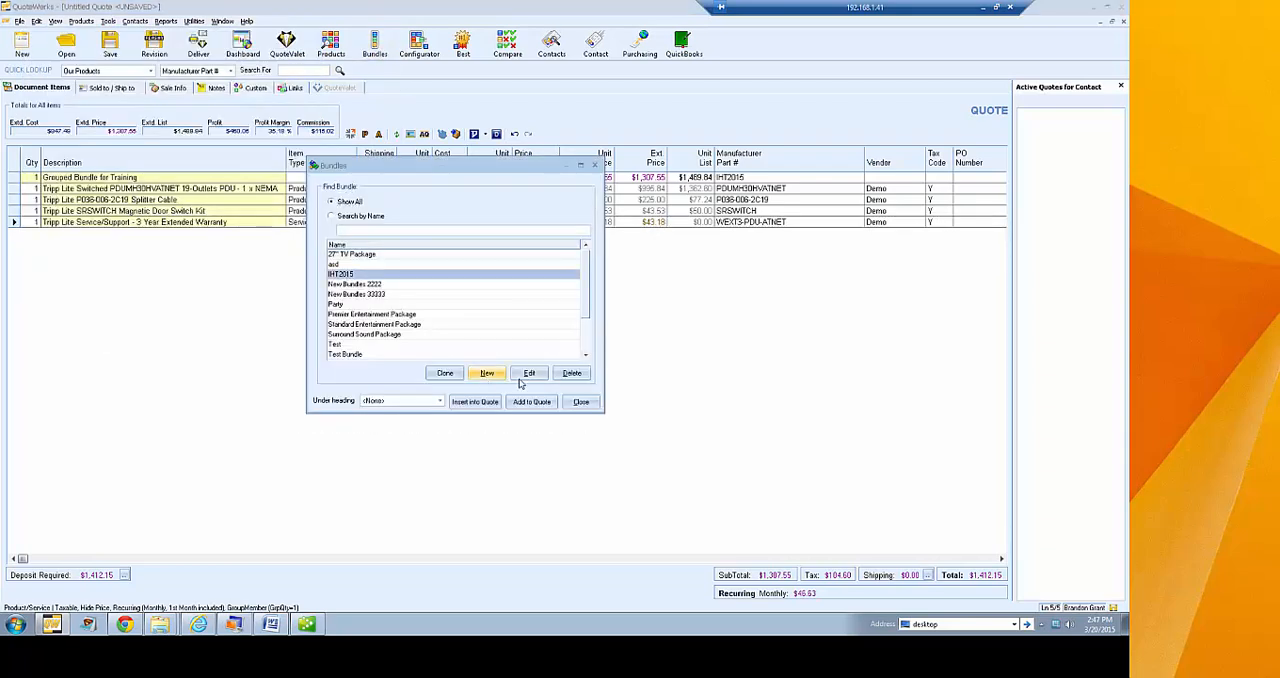
click(527, 373)
click(609, 186)
click(589, 197)
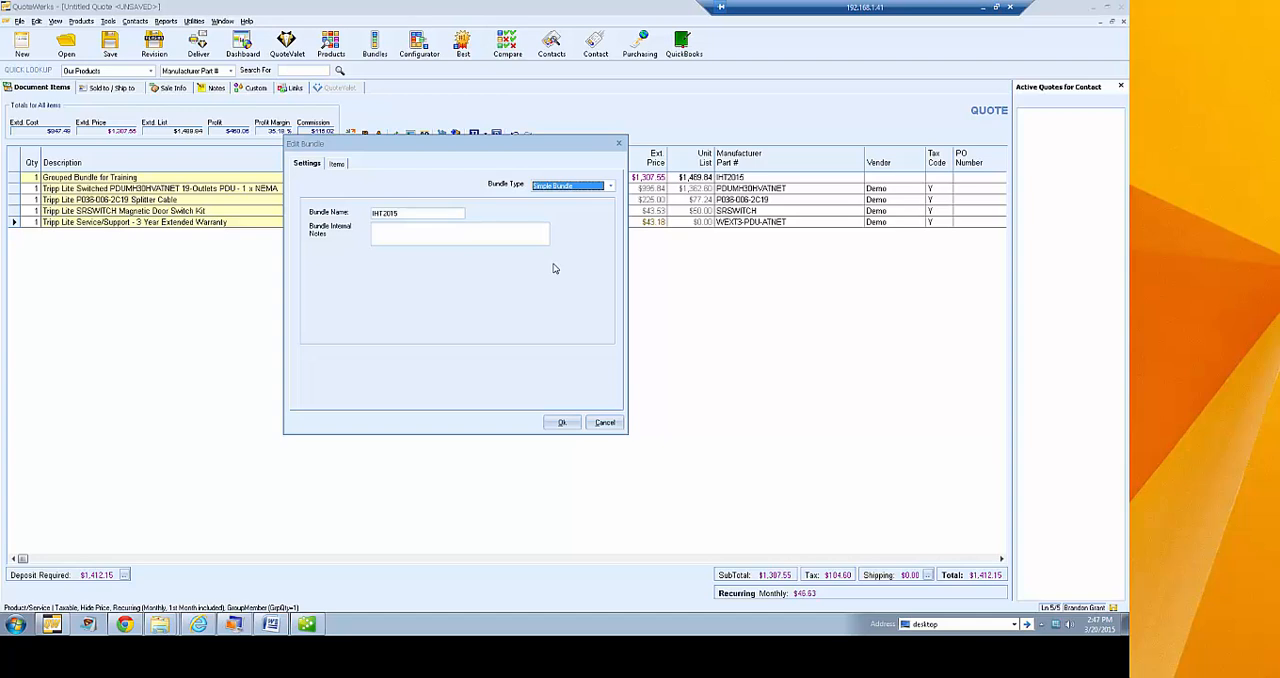
click(337, 164)
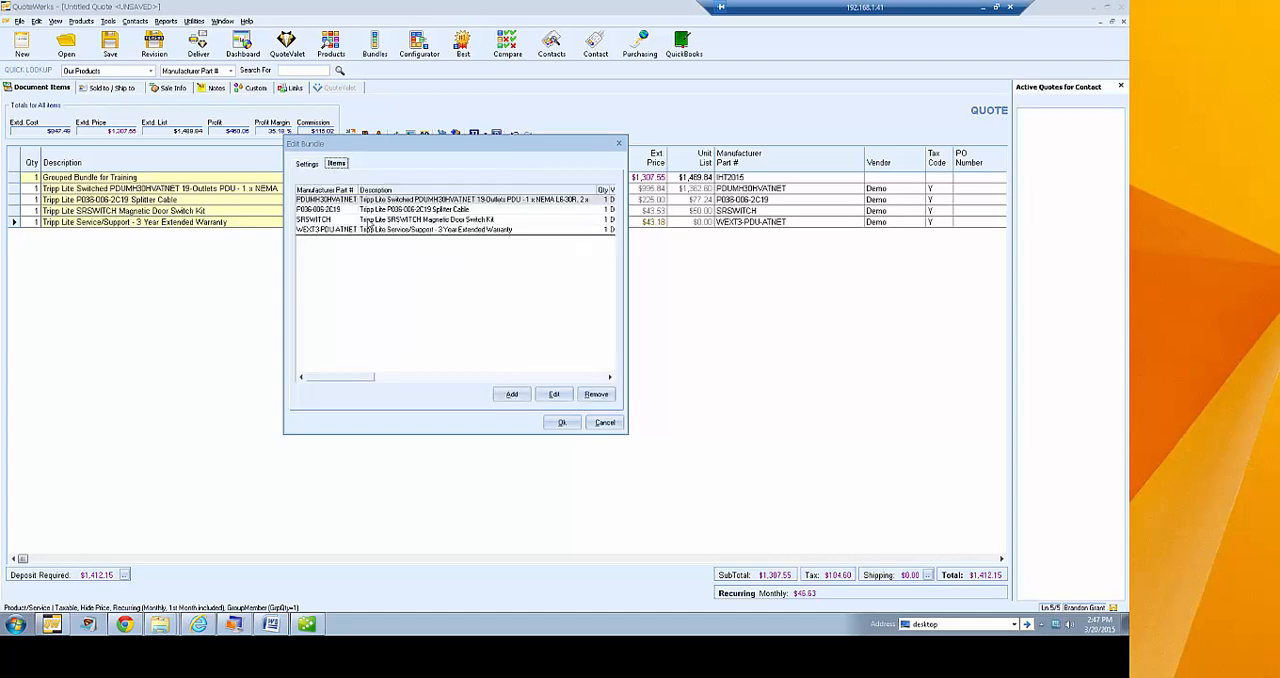
click(309, 165)
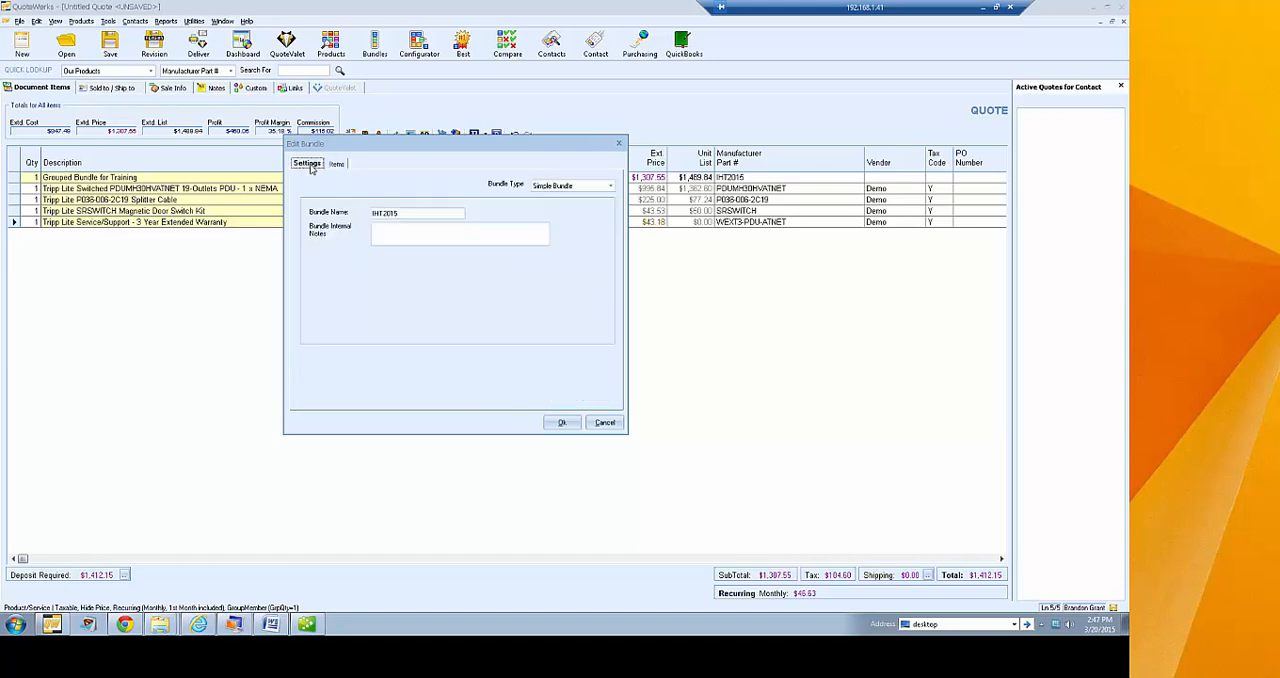
click(562, 423)
Add one IHT2015 simple bundle to the quote and select its warranty line
click(348, 274)
click(530, 402)
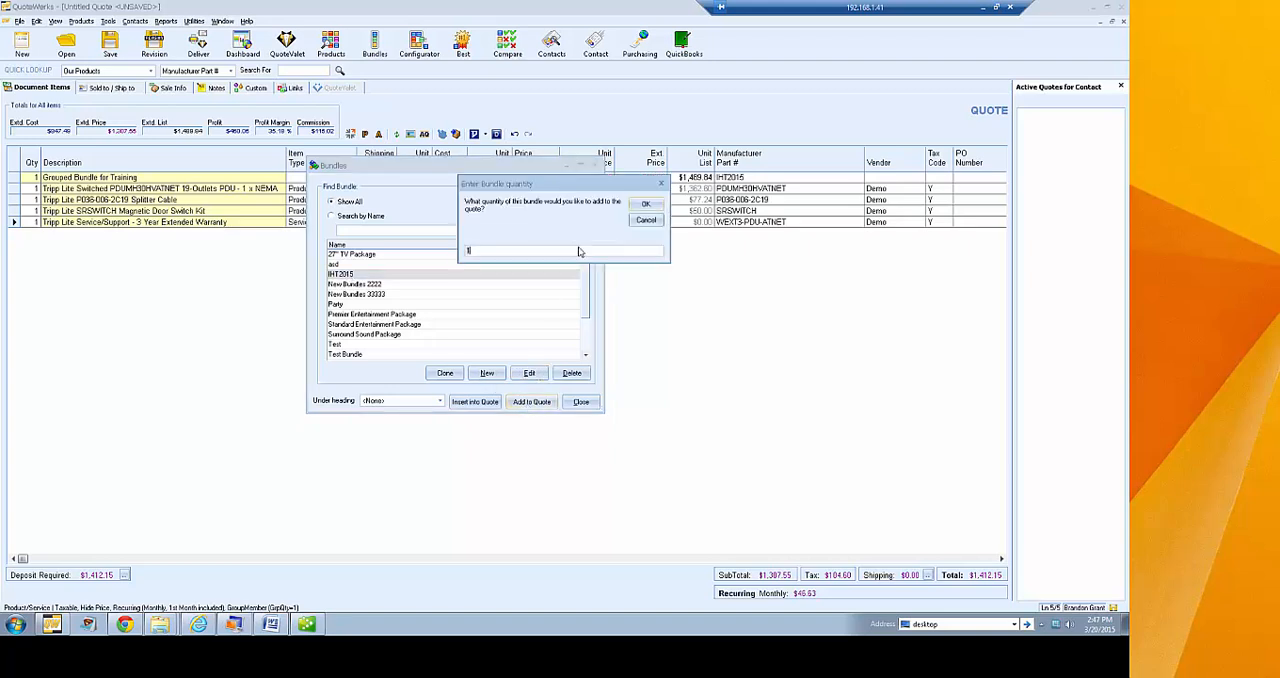
click(645, 206)
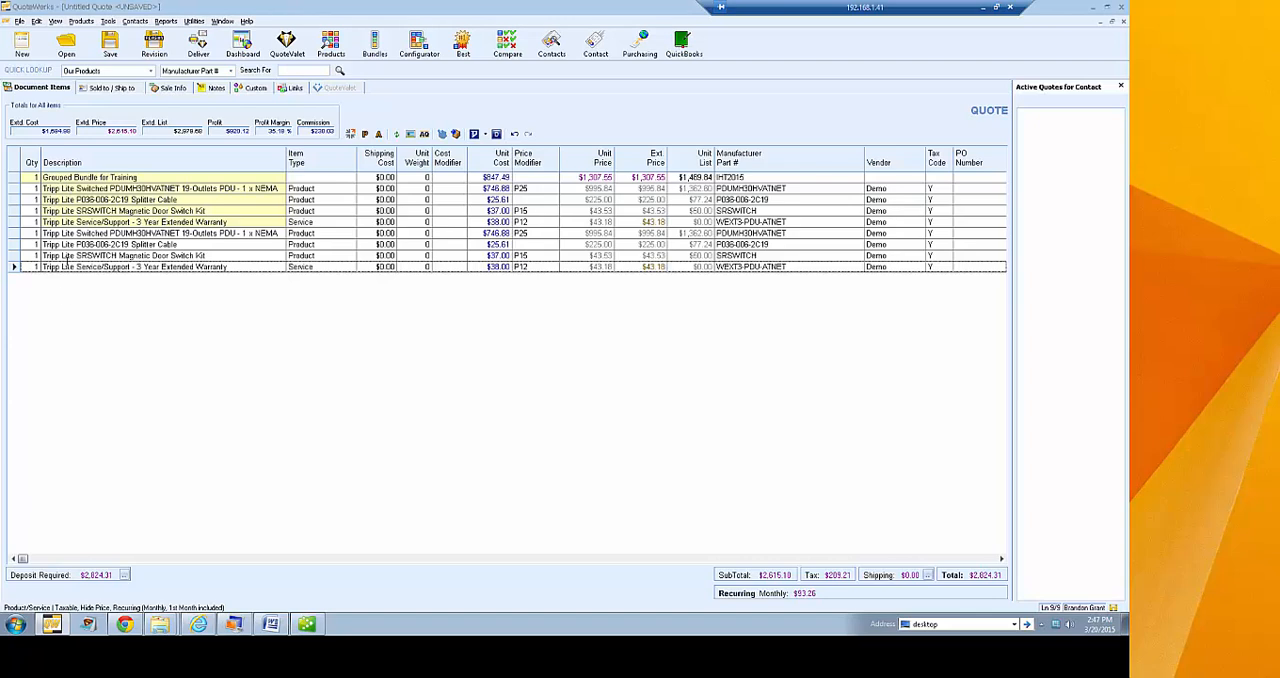
click(66, 265)
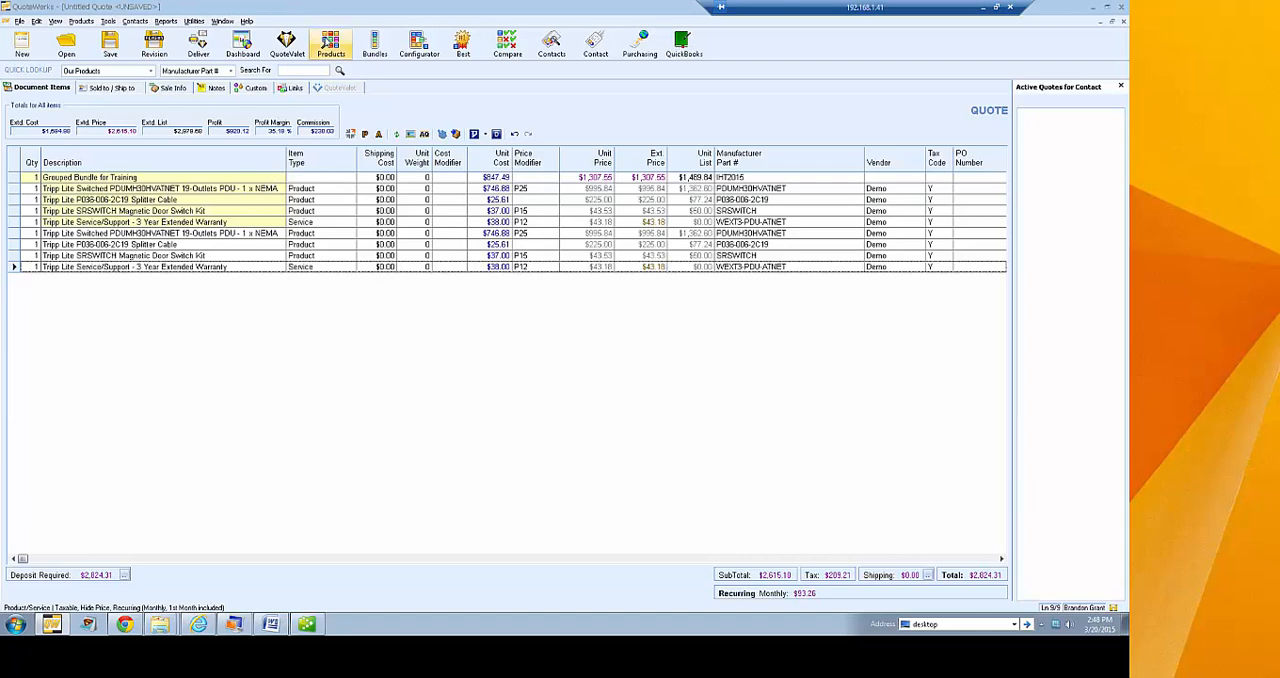
Try the name search in the bundle list with "1" and close the list without adding a bundle
click(377, 40)
drag(183, 61, 498, 130)
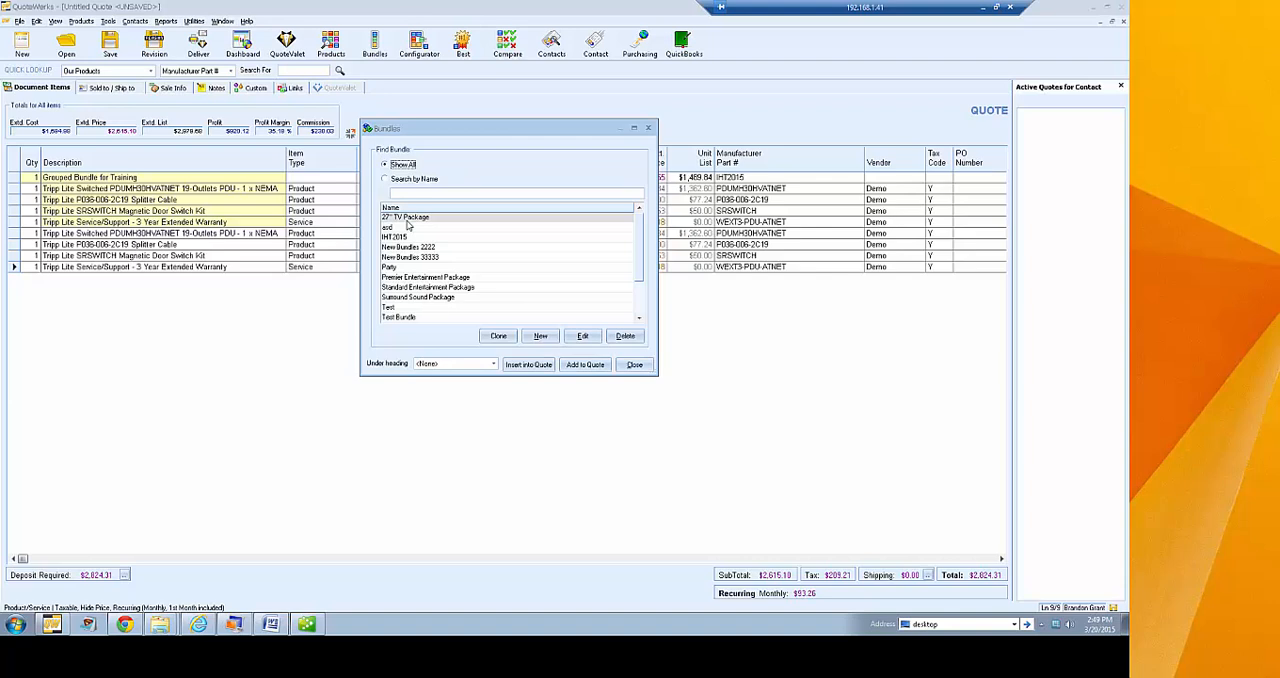
click(405, 180)
click(427, 192)
text(1)
click(409, 181)
click(413, 195)
click(647, 364)
Review the product sources and search fields offered by the quick lookup, keeping Our Products and Manufacturer Part #
click(151, 71)
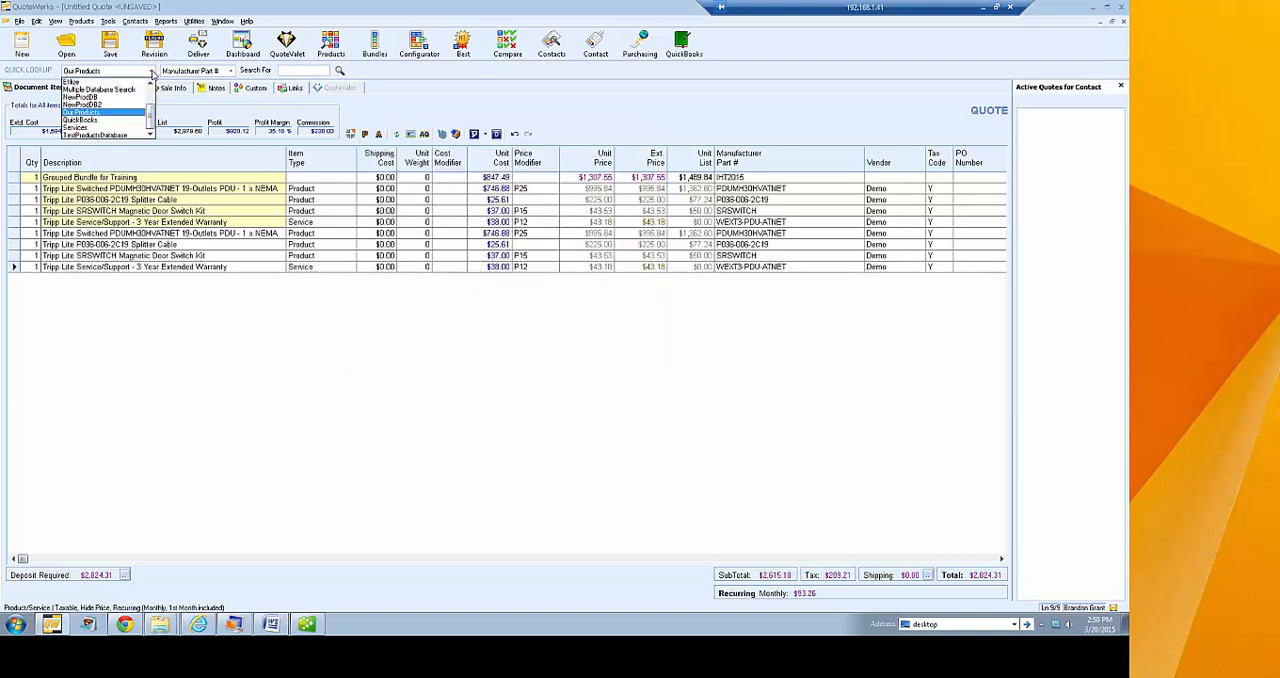
drag(151, 112, 147, 142)
click(147, 142)
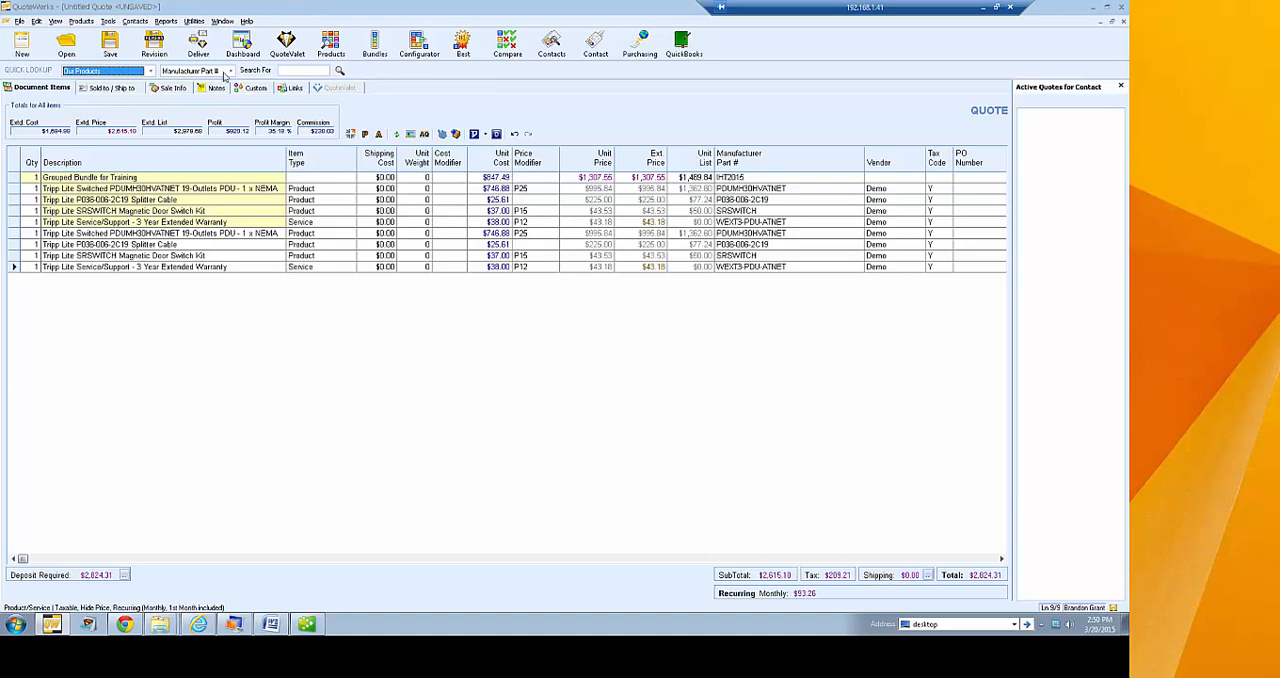
click(228, 71)
click(228, 71)
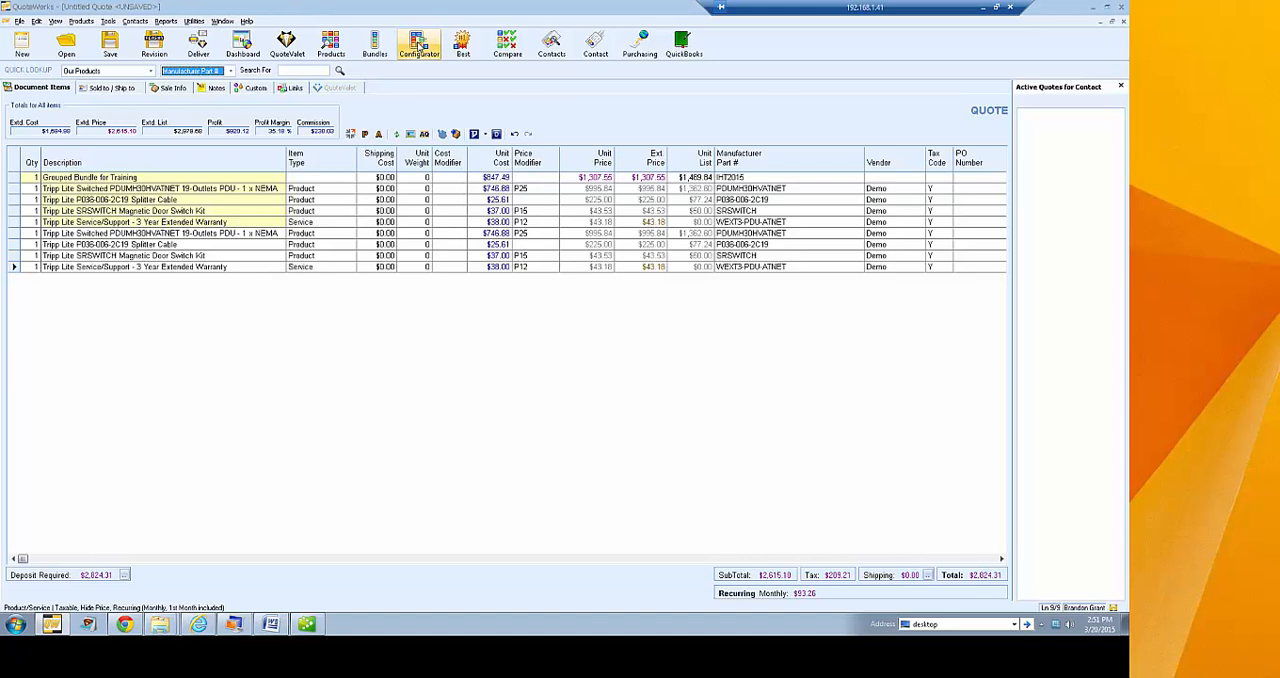
Start the Entertainment System configuration and choose the Branch to Plasma option as the TV type
click(420, 47)
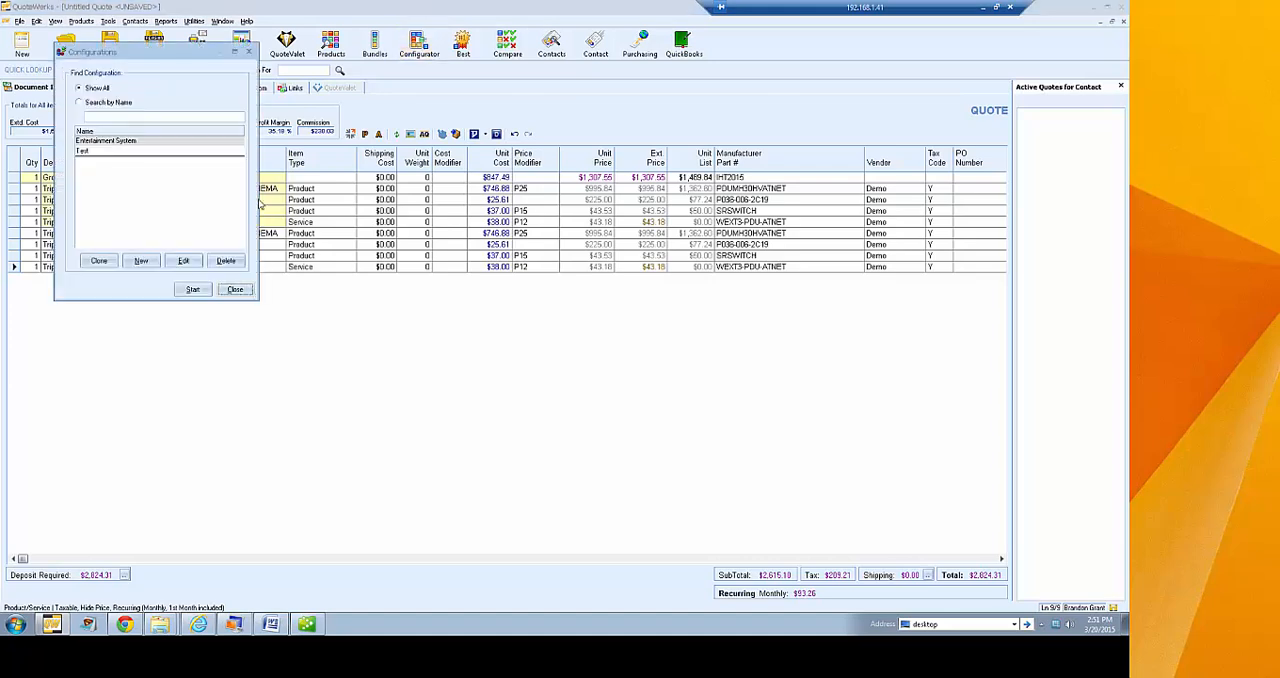
click(112, 142)
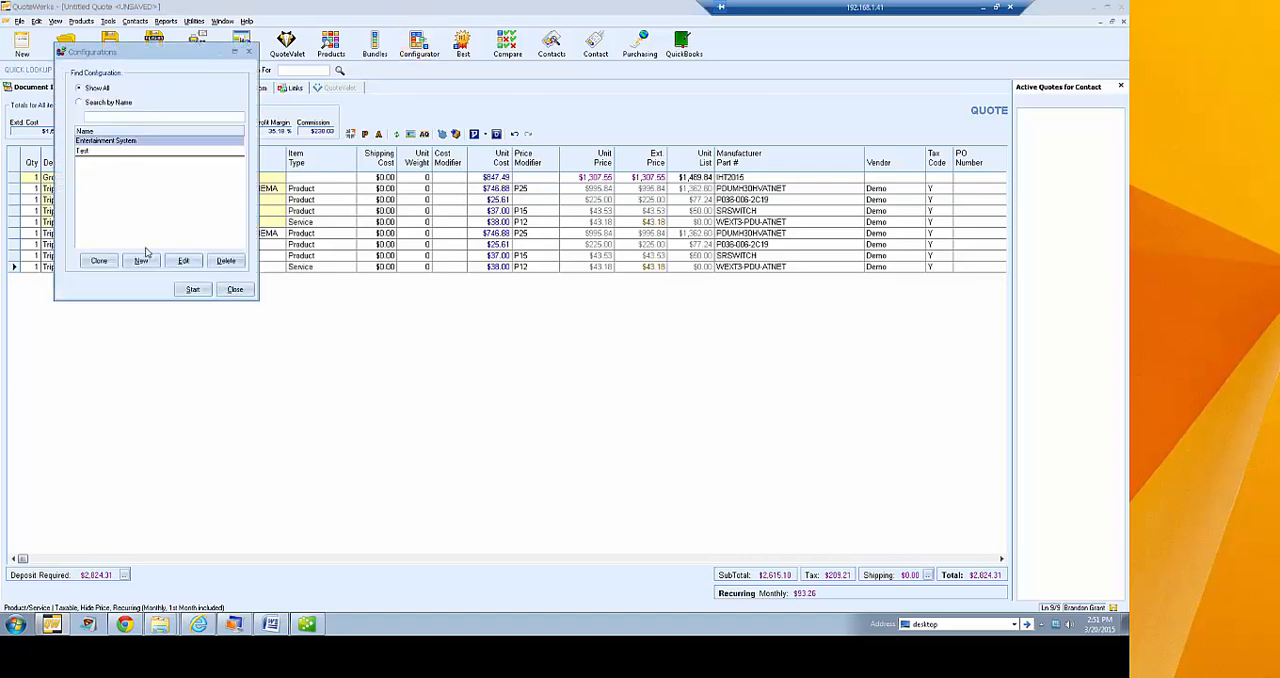
click(192, 290)
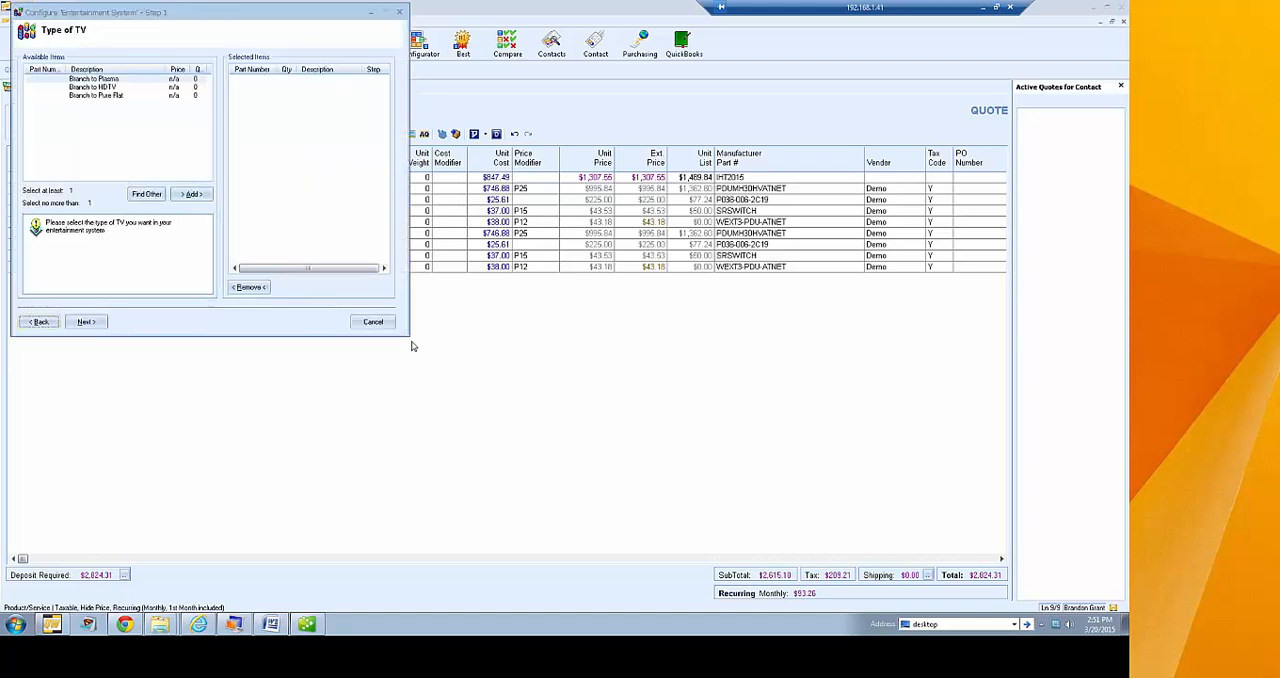
click(108, 80)
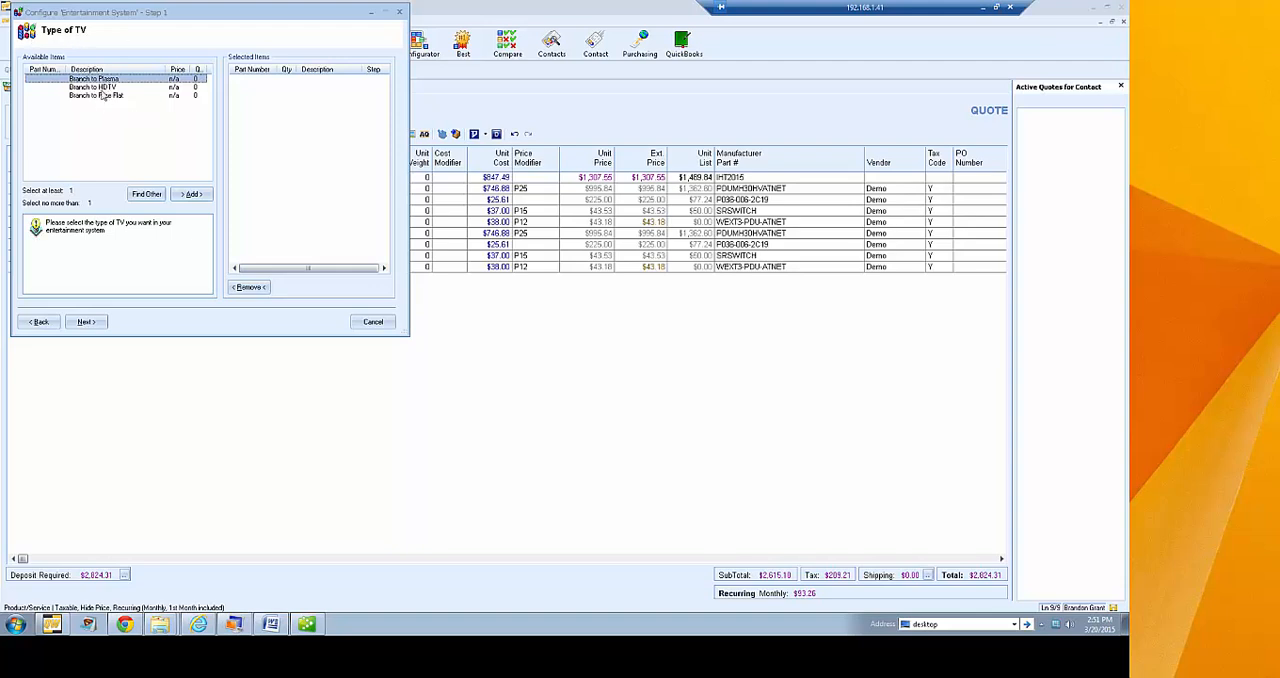
double_click(106, 79)
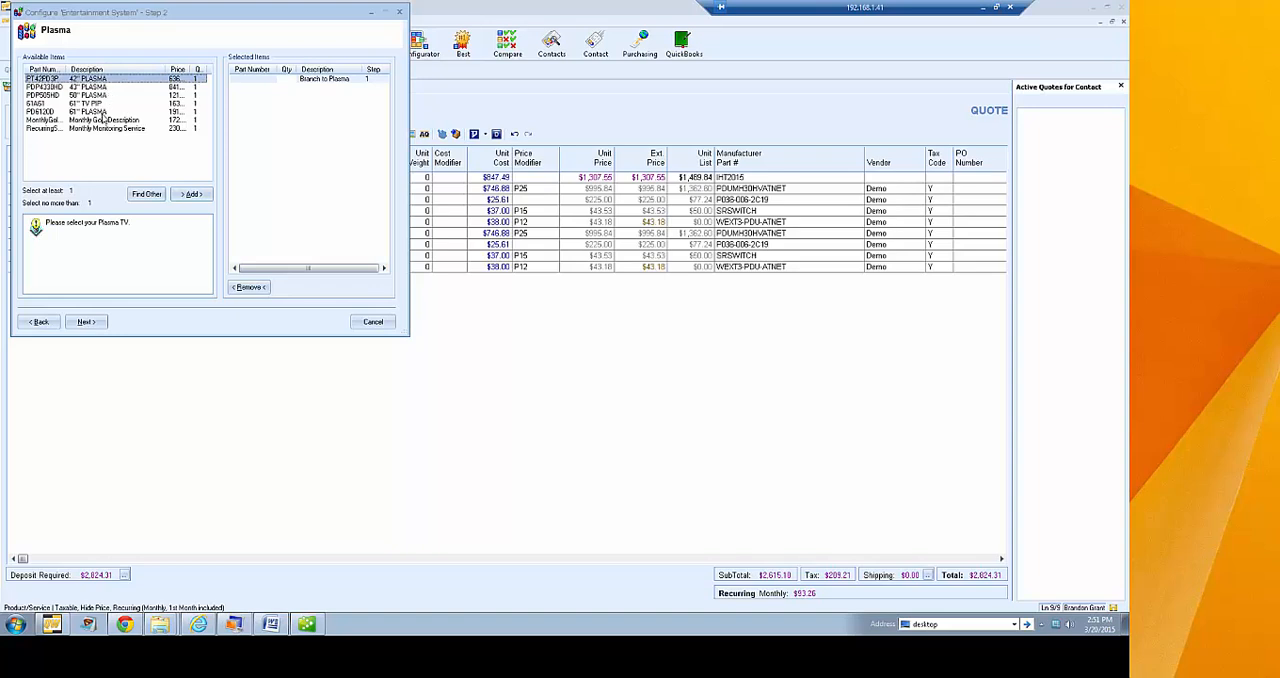
Choose the 50" Plasma TV, then add the Video Controller for HV2U and the Tilt bracket for 50 as accessories
click(93, 95)
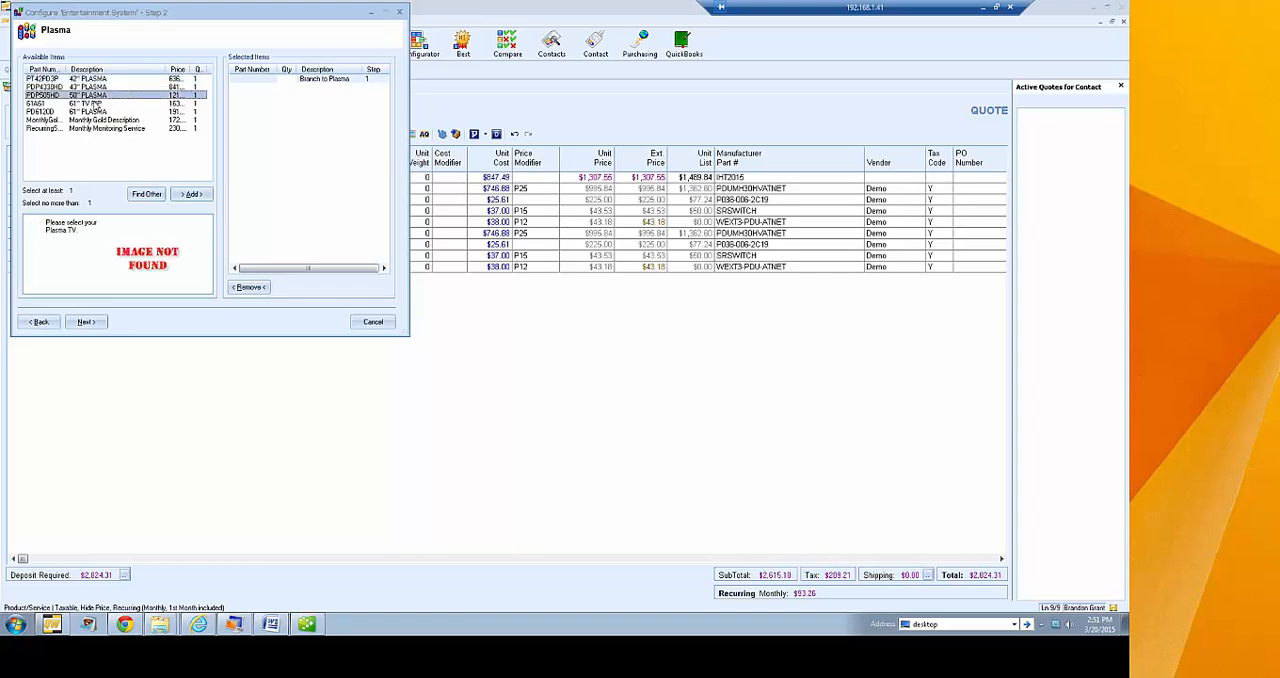
double_click(96, 97)
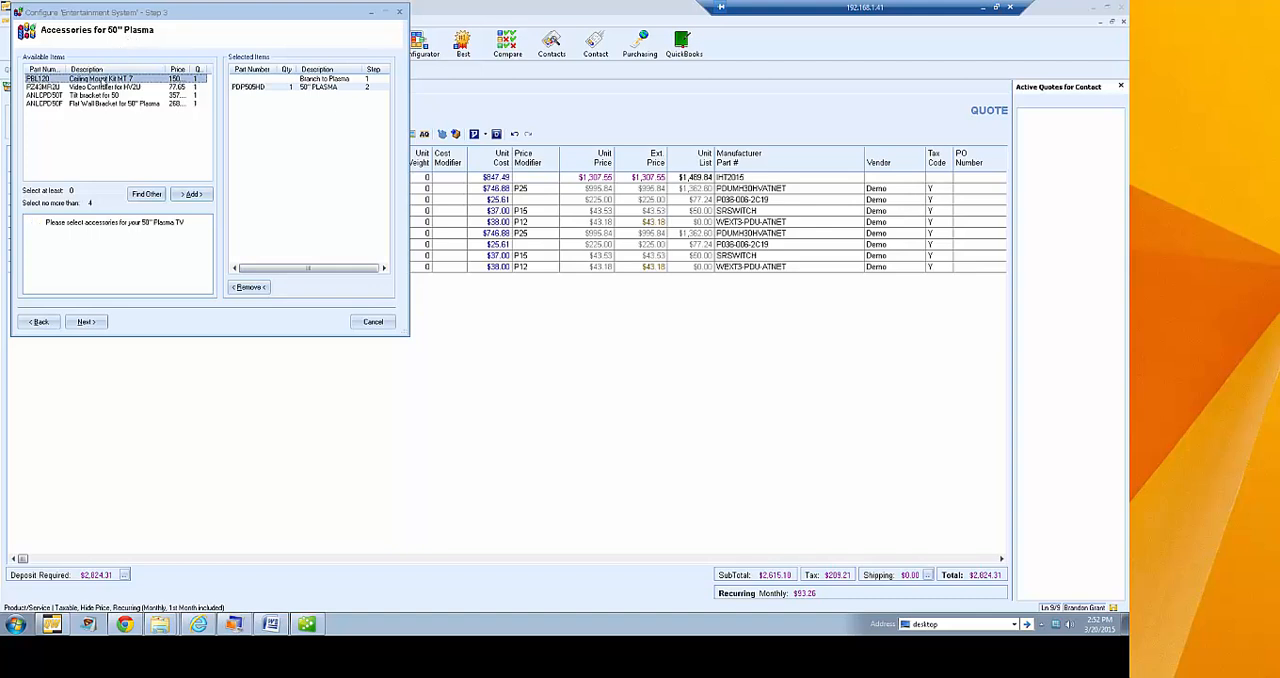
click(101, 87)
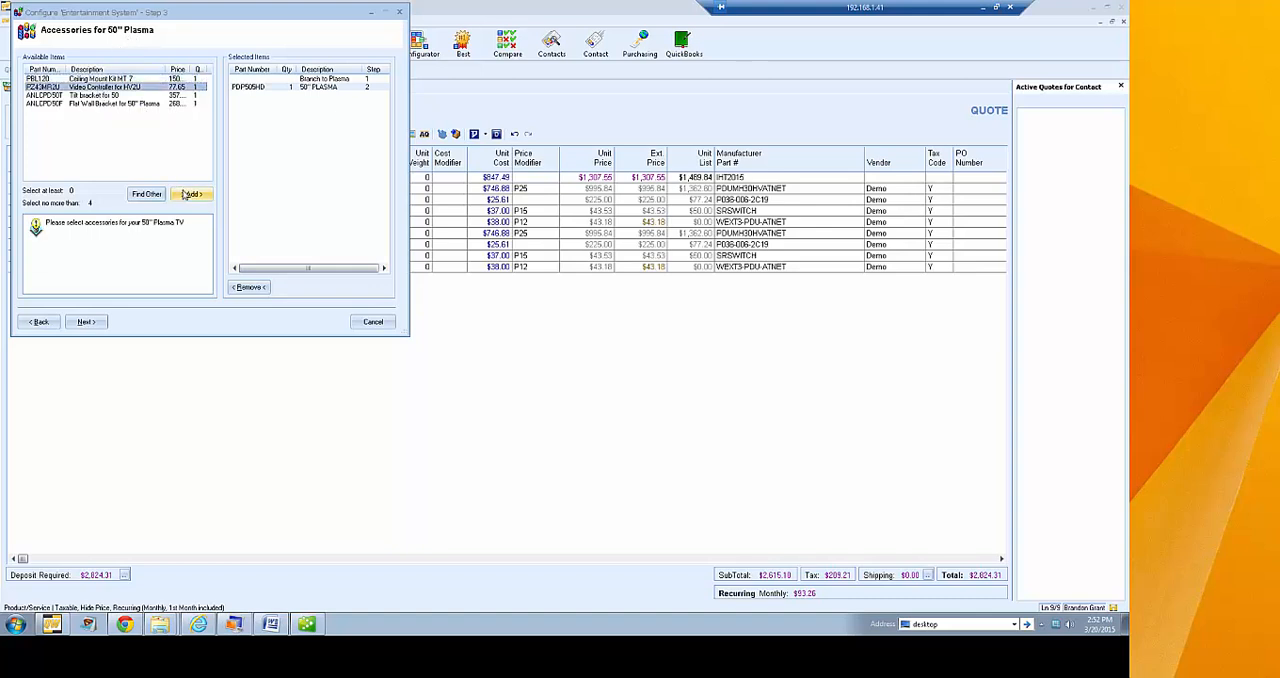
click(190, 194)
click(104, 95)
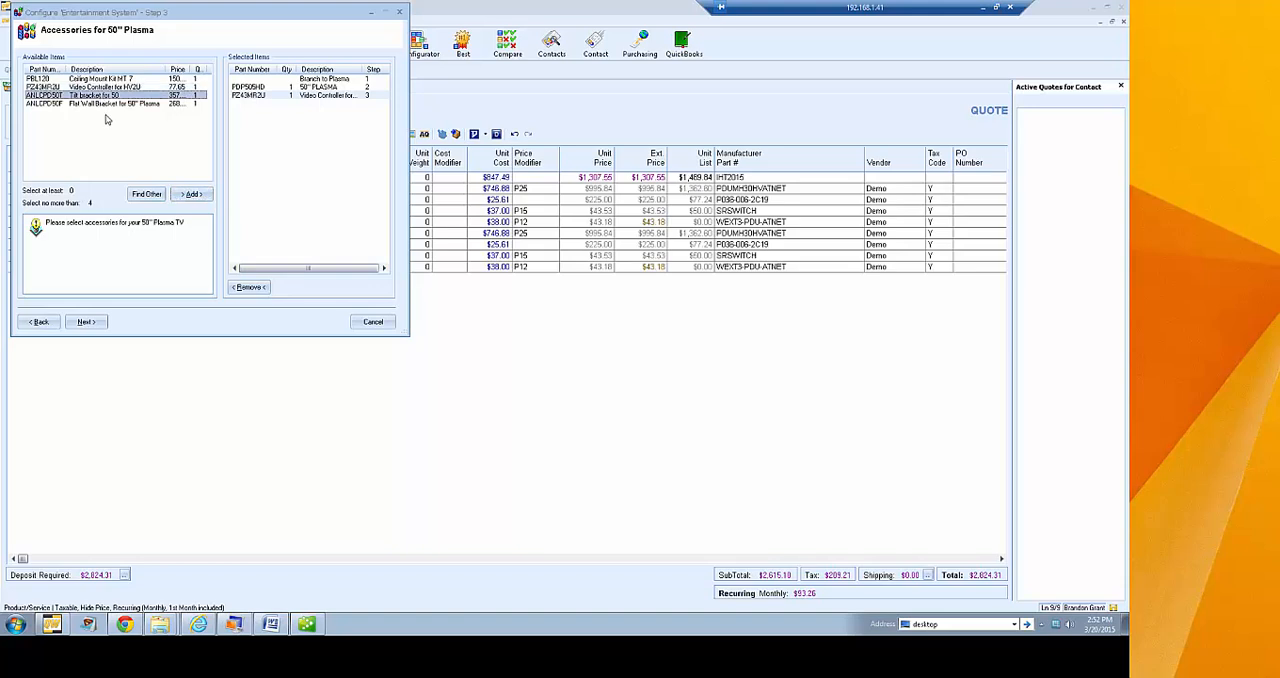
click(190, 194)
click(86, 321)
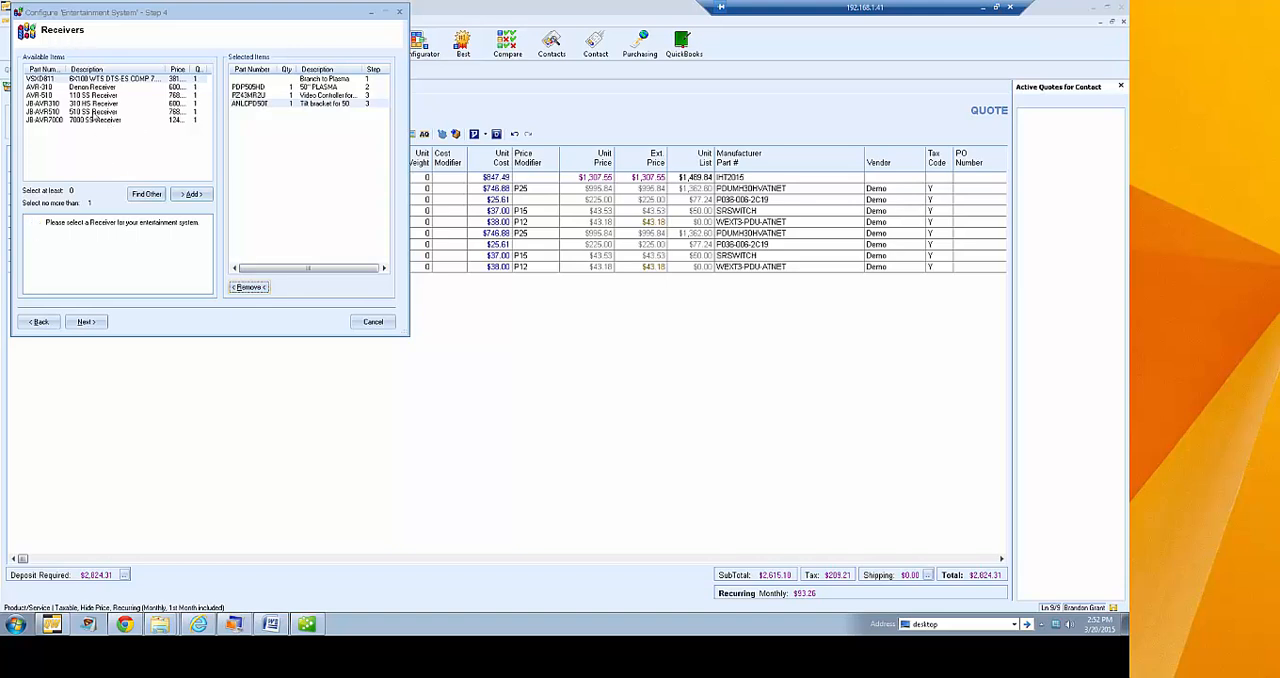
Add the 110 SS Receiver (AVR-510) to the configuration and continue to the speakers
click(90, 96)
click(190, 194)
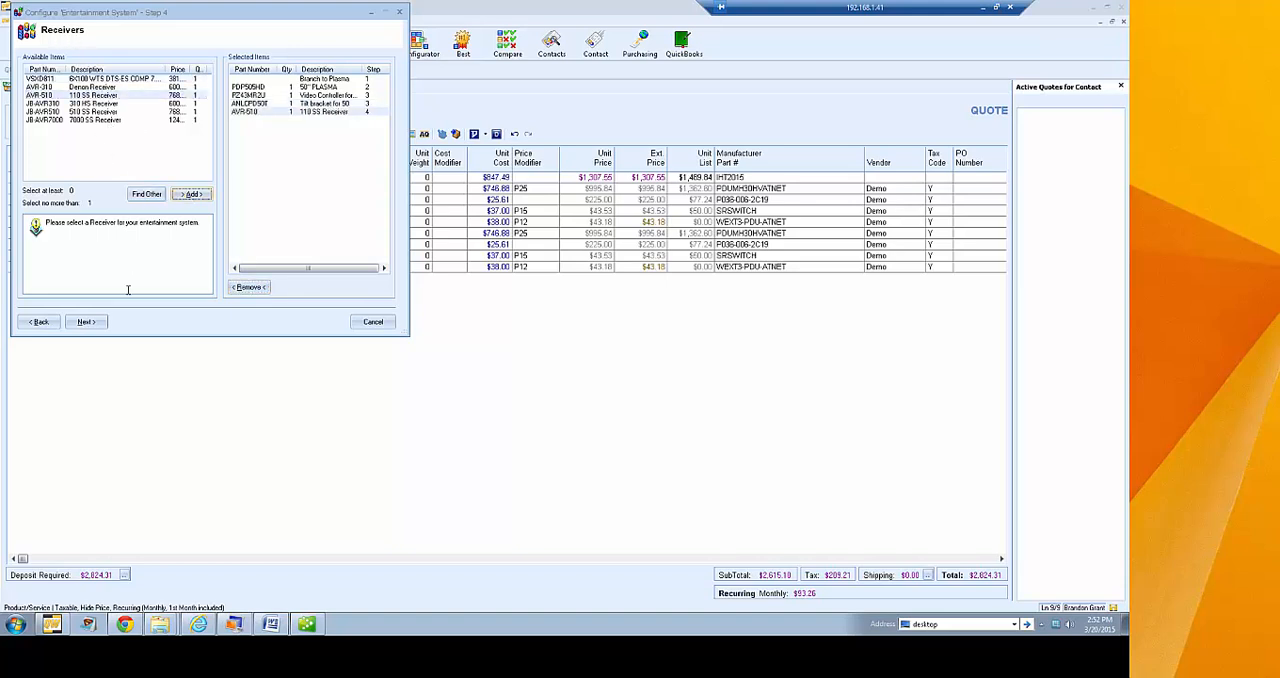
click(86, 321)
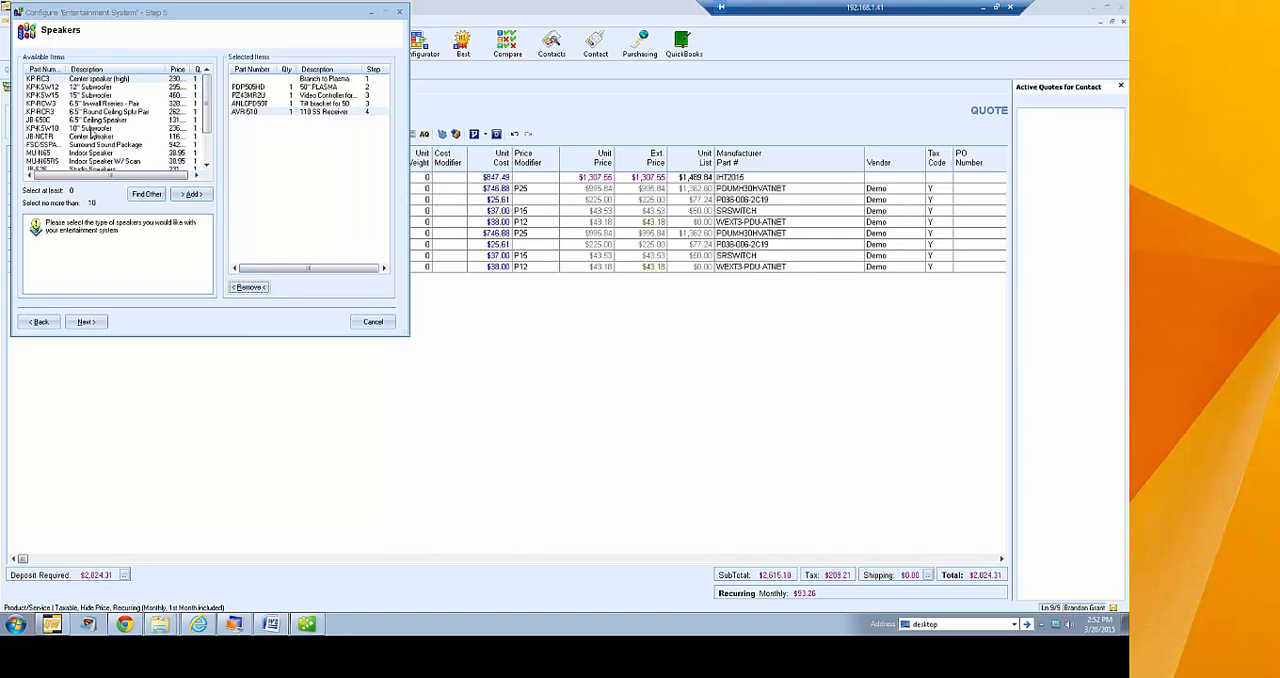
Add the Center speaker (high), the 12" Subwoofer and the Surround Sound Package to the configuration
click(190, 194)
click(97, 88)
click(187, 198)
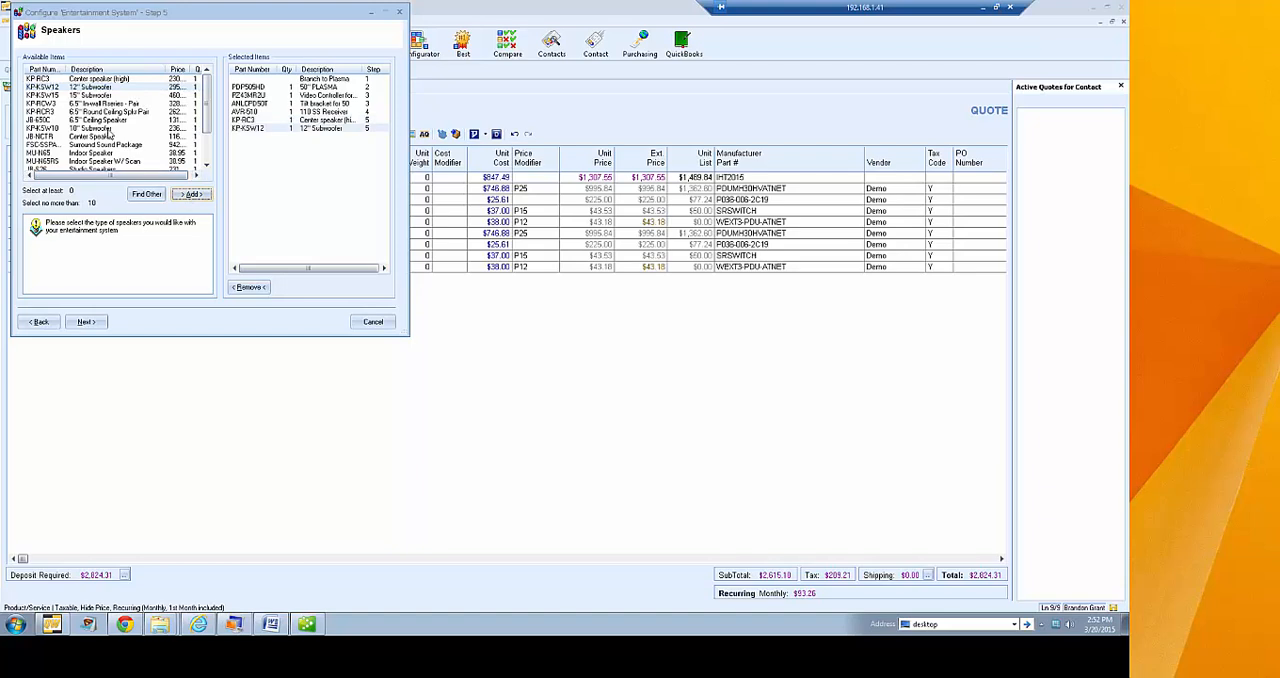
click(106, 145)
click(190, 196)
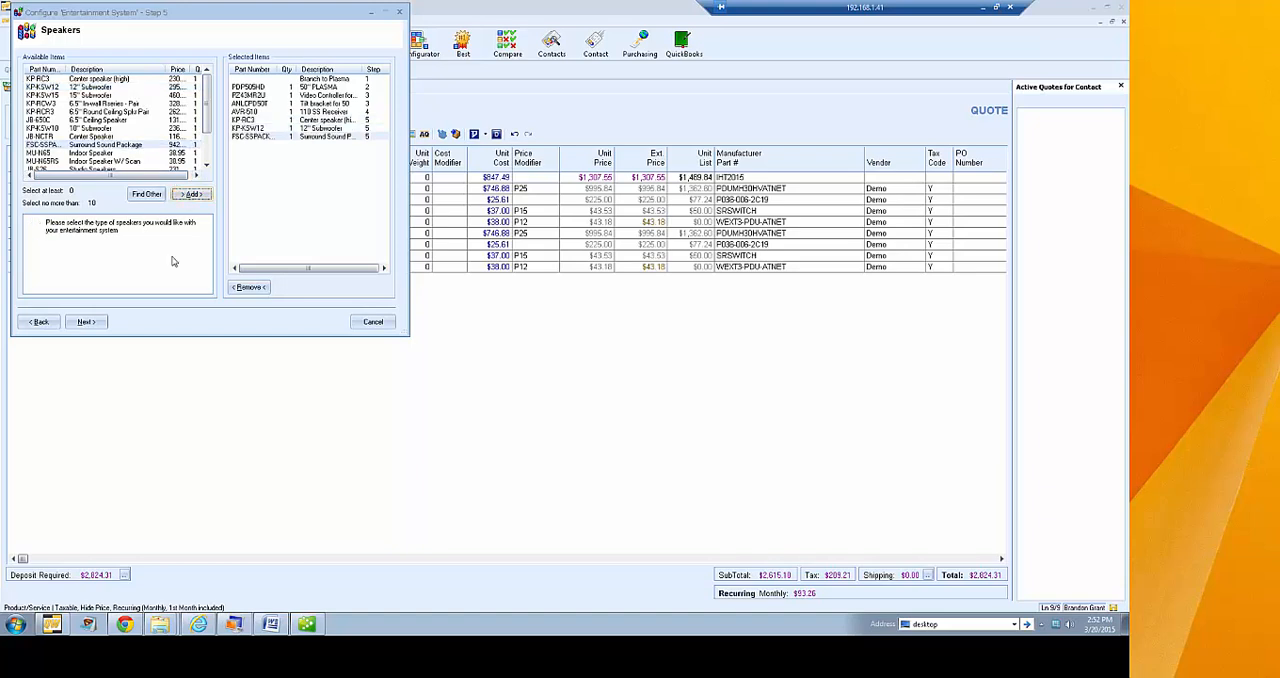
click(88, 321)
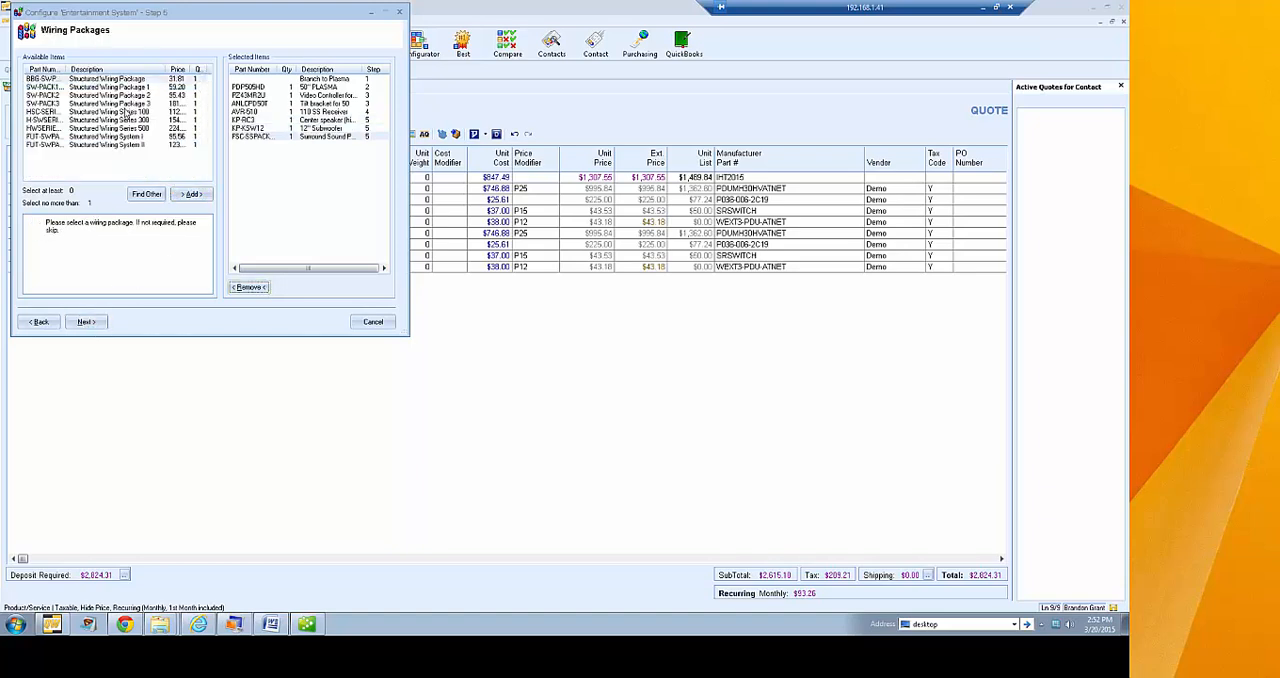
Skip the wiring packages and finish the configuration, adding the Entertainment System to the quote as a group
click(86, 321)
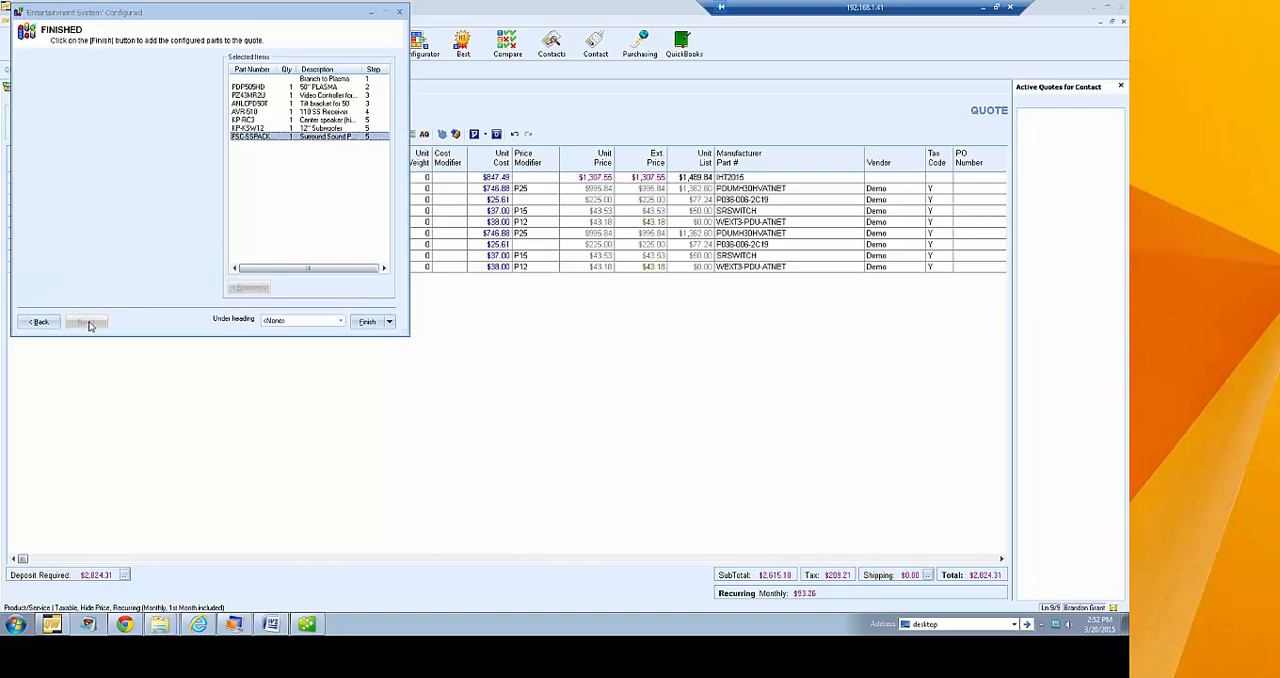
click(389, 322)
click(390, 337)
click(224, 201)
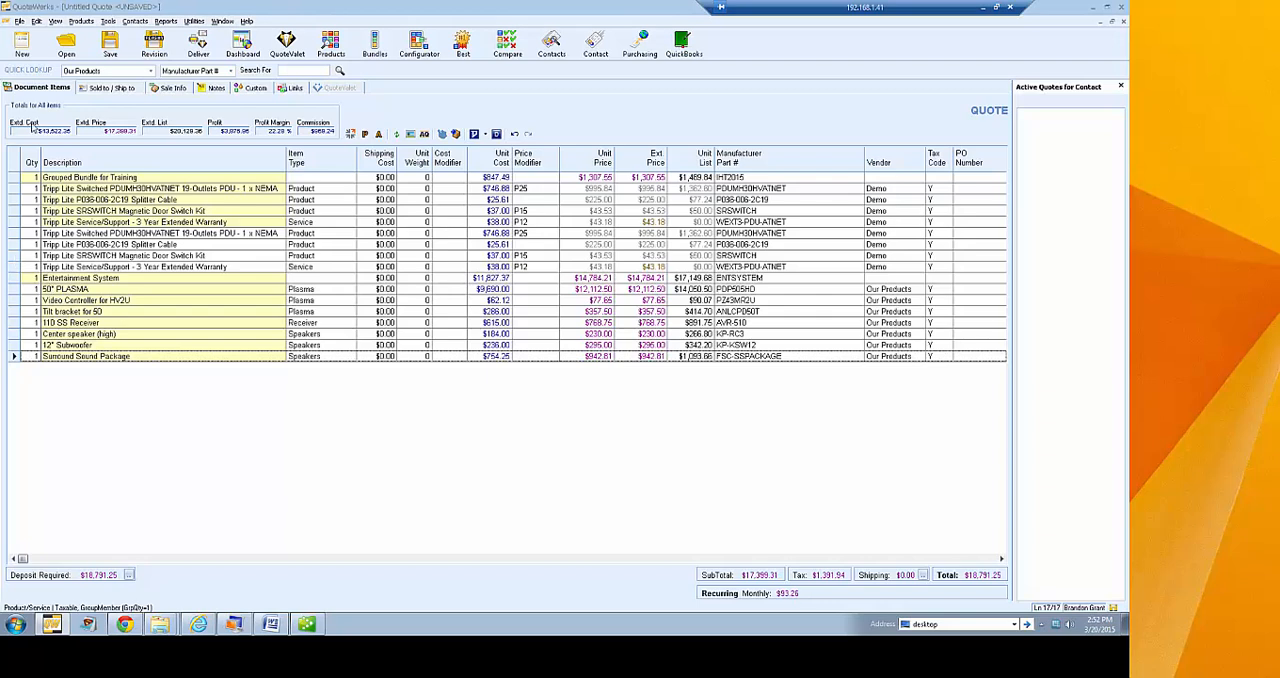
Select the Grouped Bundle for Training line, then start a new blank quote
click(19, 178)
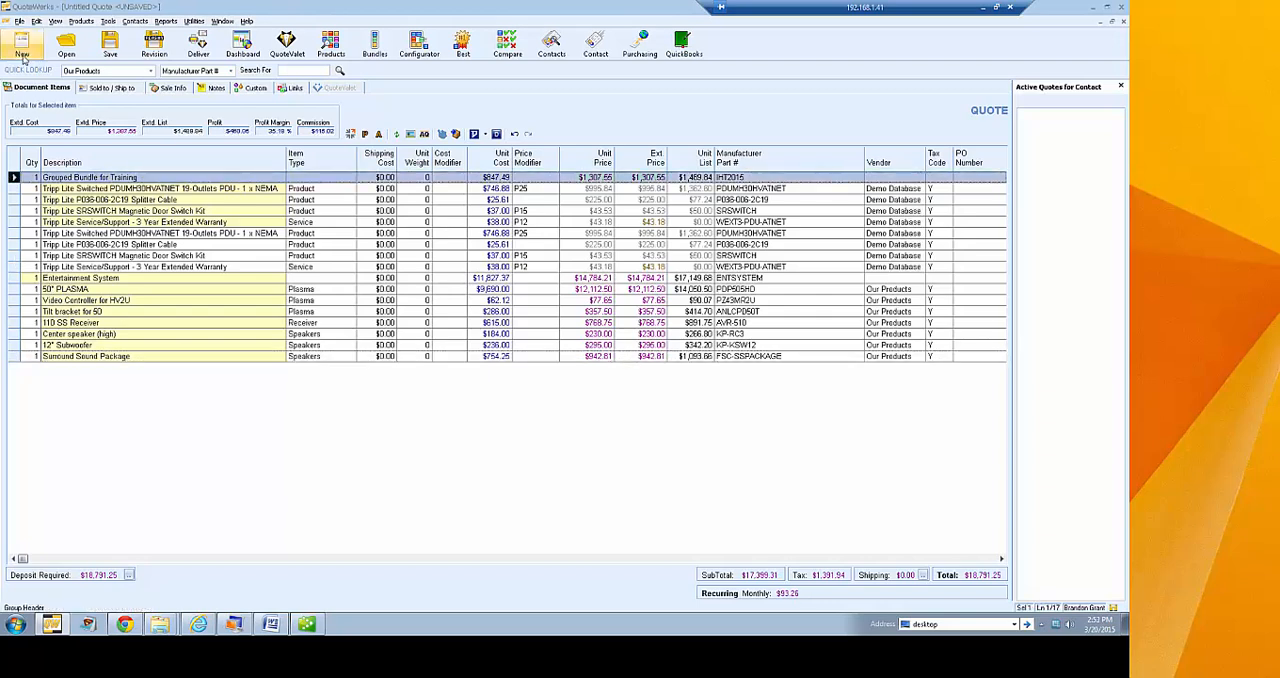
click(22, 50)
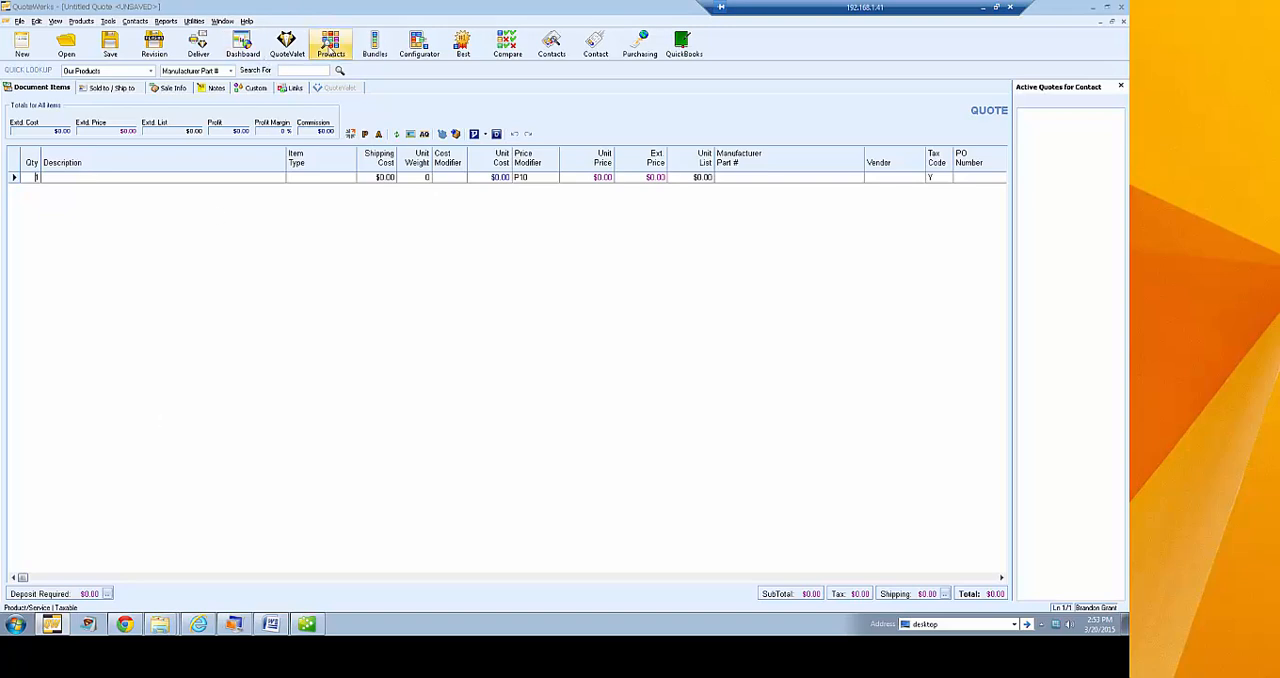
click(81, 21)
click(108, 170)
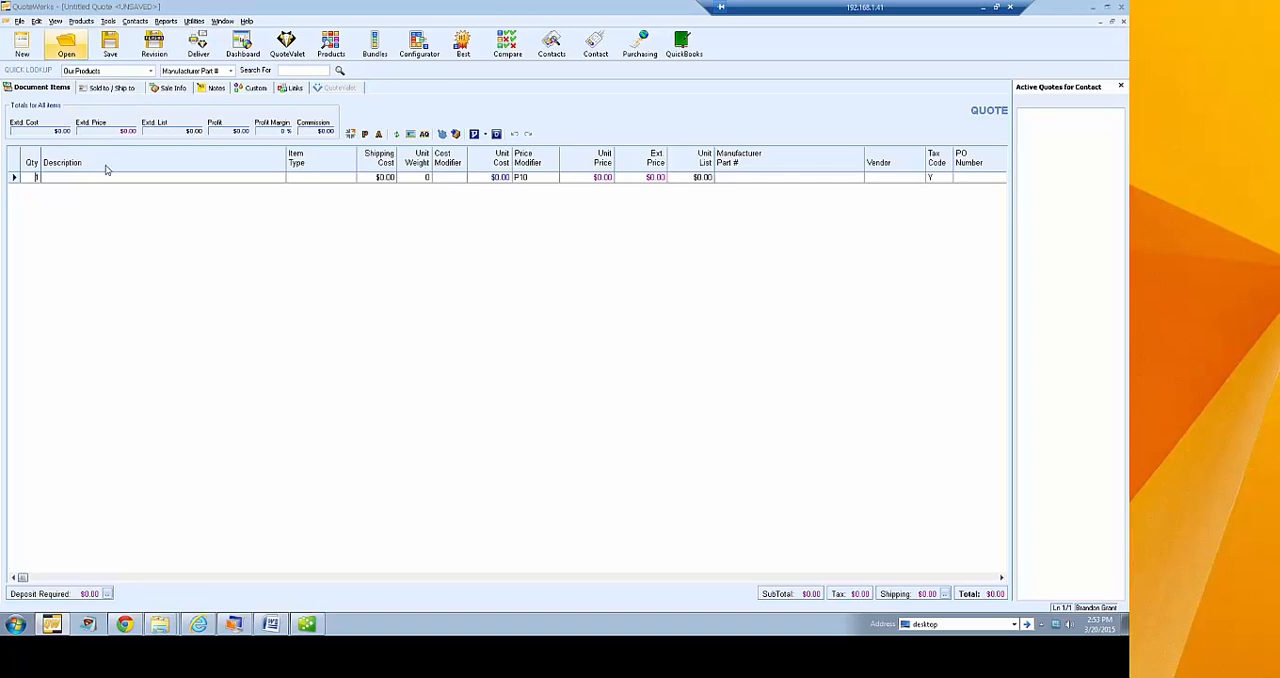
Close QuoteWerks without saving any of the open documents
click(52, 627)
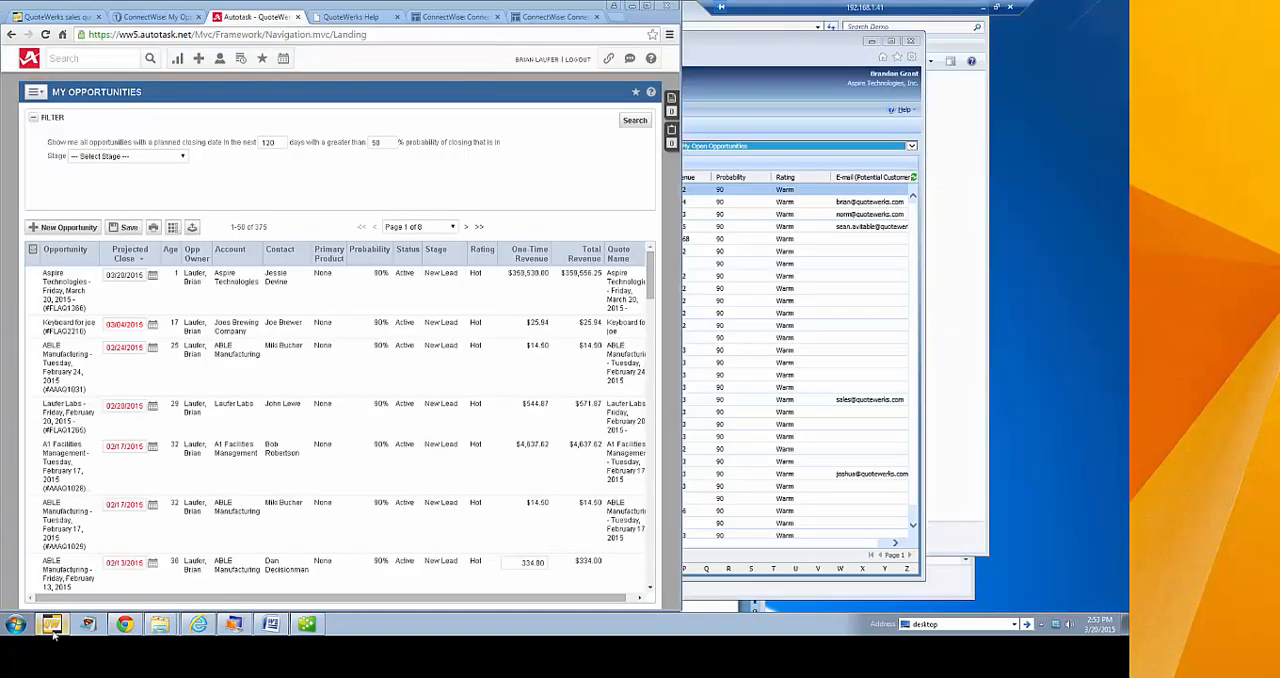
click(52, 626)
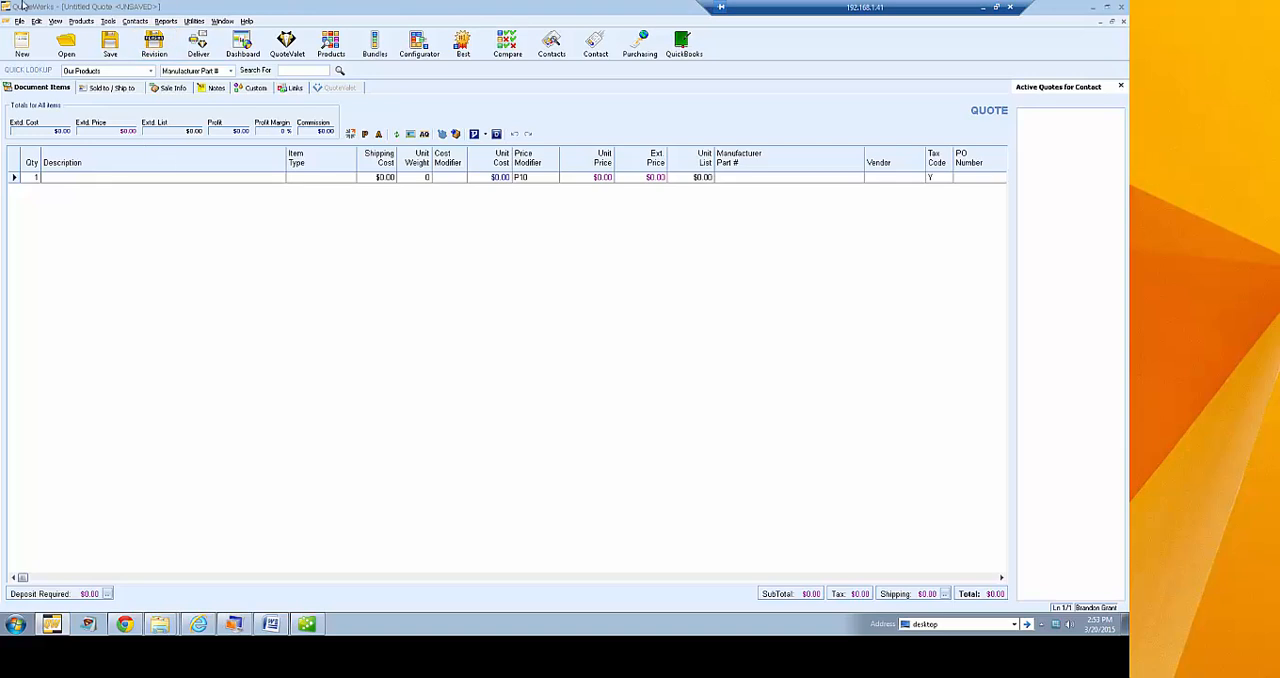
click(1121, 9)
click(535, 355)
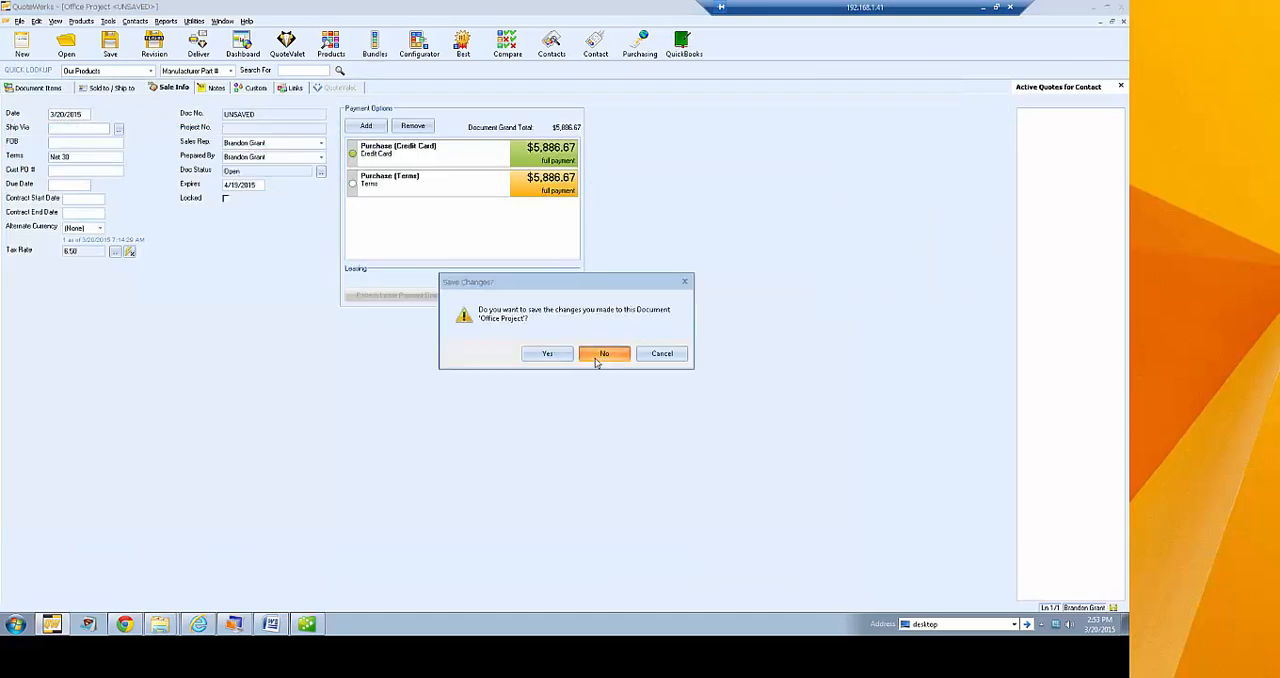
click(596, 362)
click(596, 362)
click(596, 362)
click(596, 362)
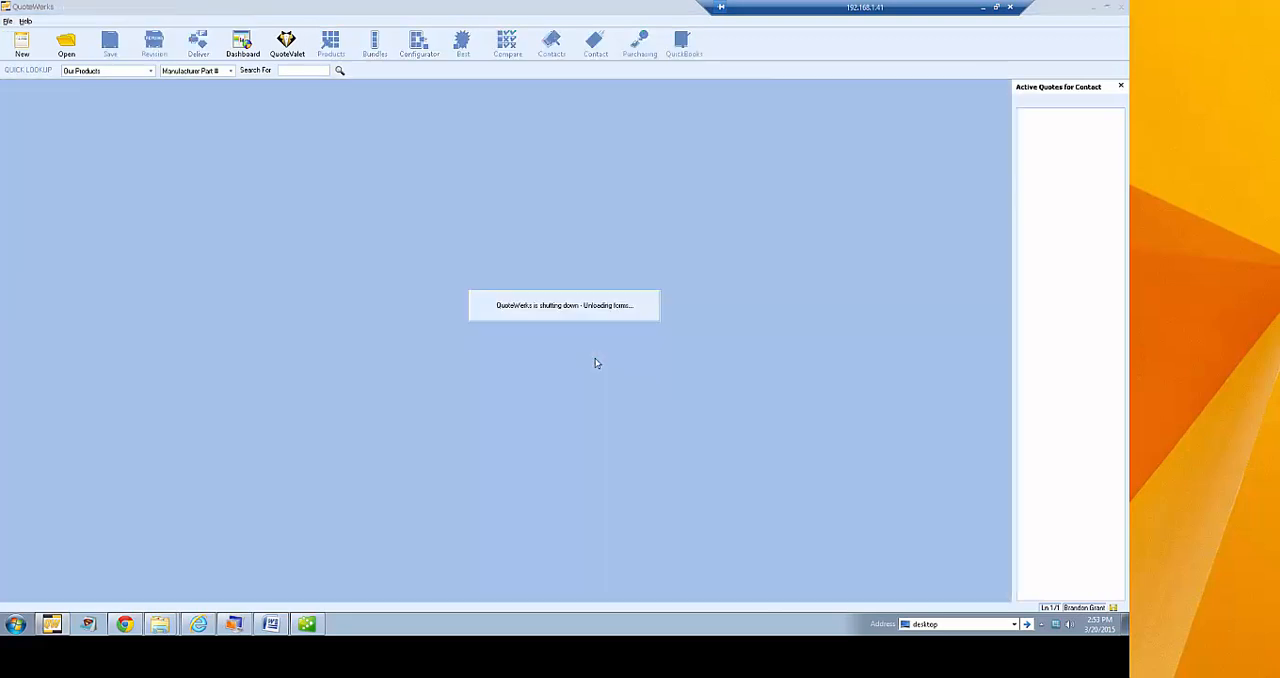
click(655, 355)
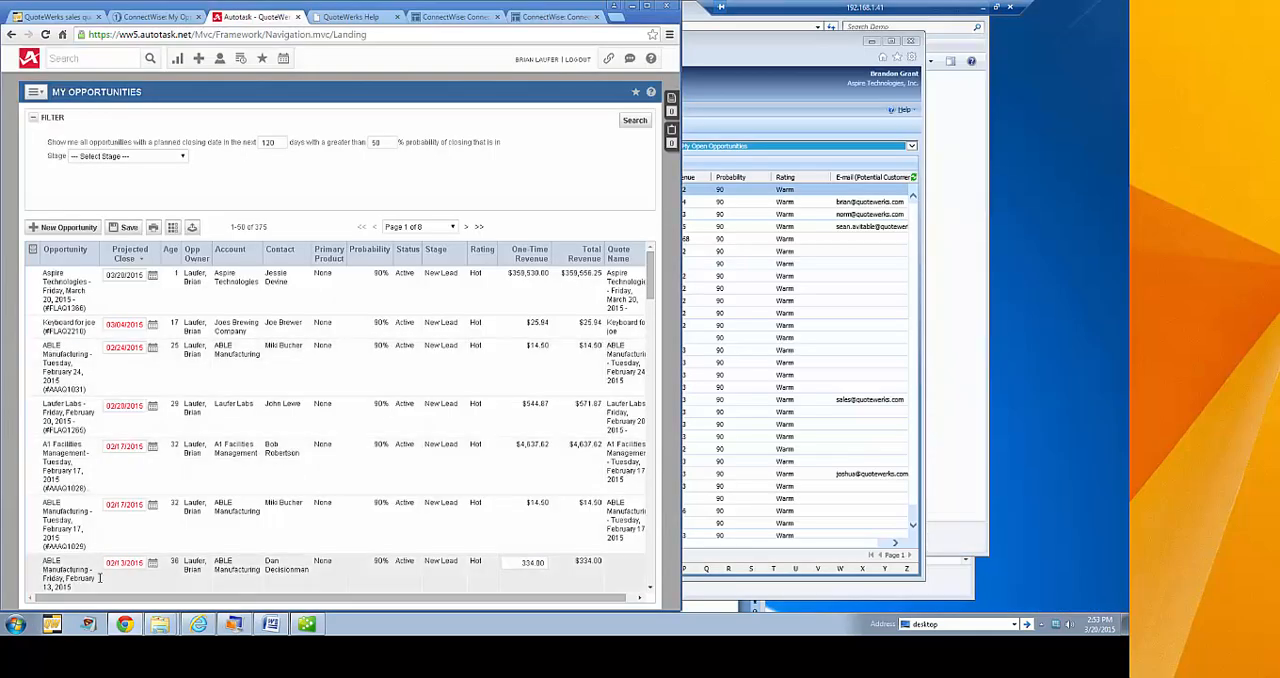
Relaunch QuoteWerks, log in with the preselected username and enlarge its window
click(52, 624)
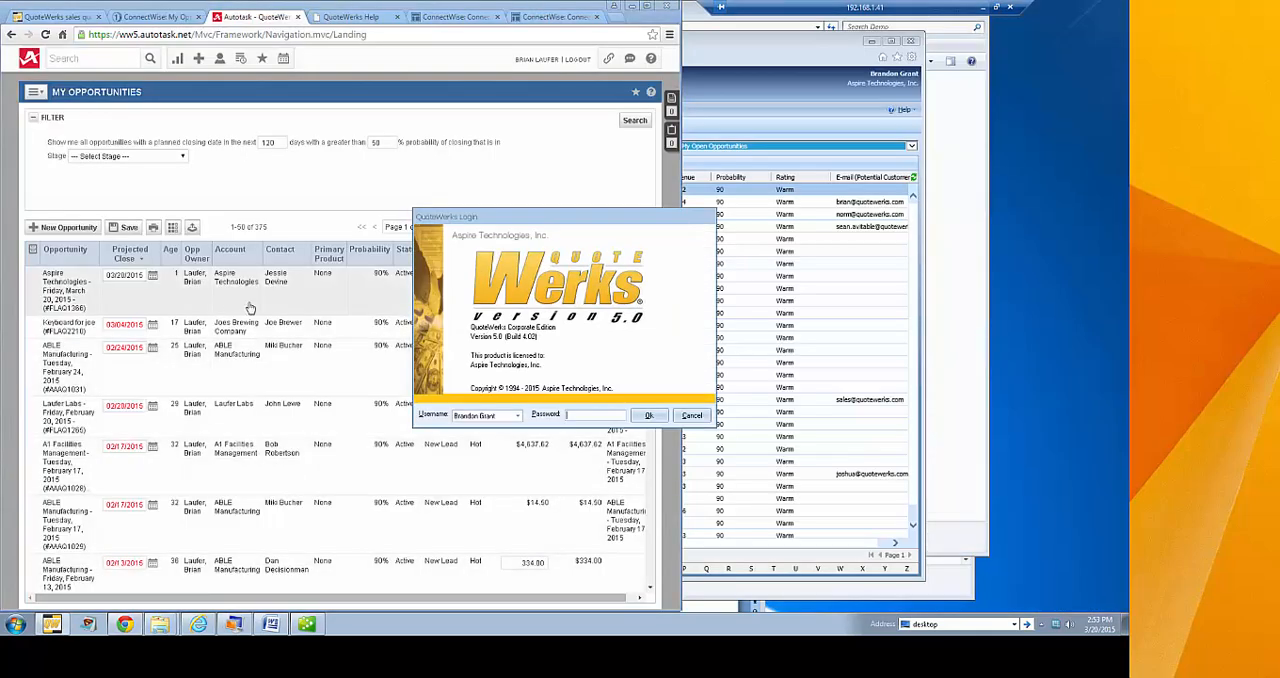
key(Return)
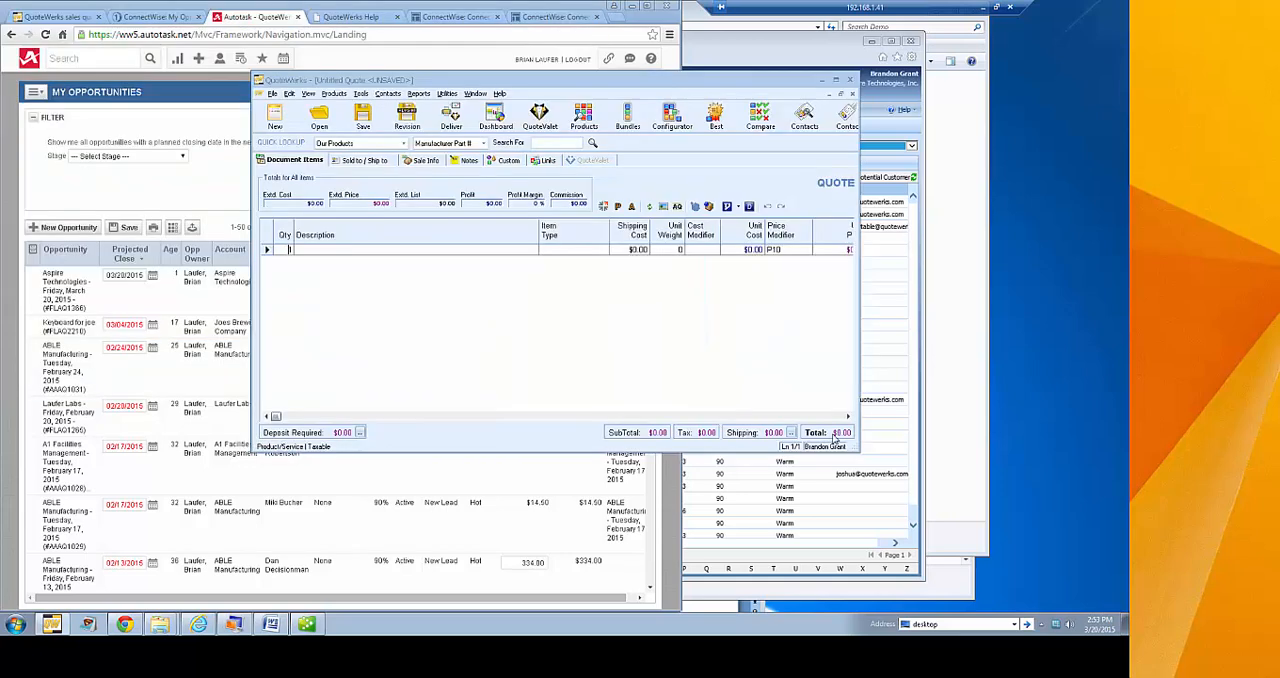
drag(858, 452, 984, 557)
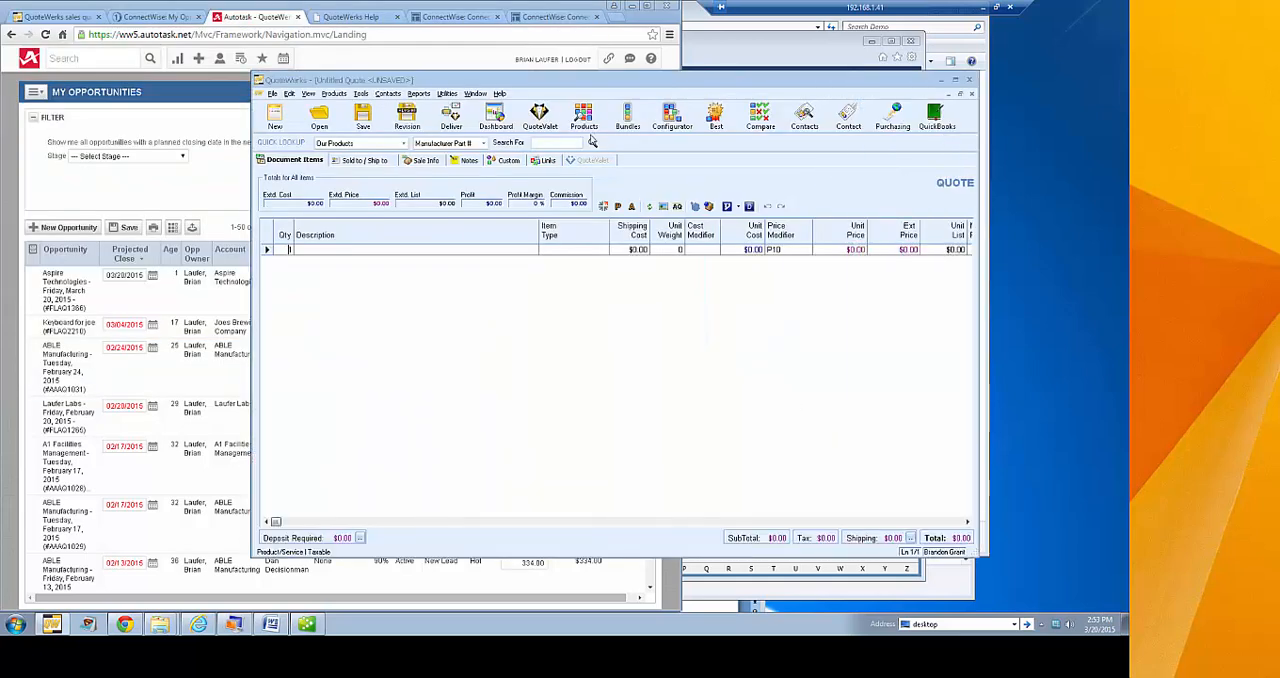
Look over the product lookup's sources and search fields, then close it without adding an item
click(584, 118)
drag(248, 16, 487, 128)
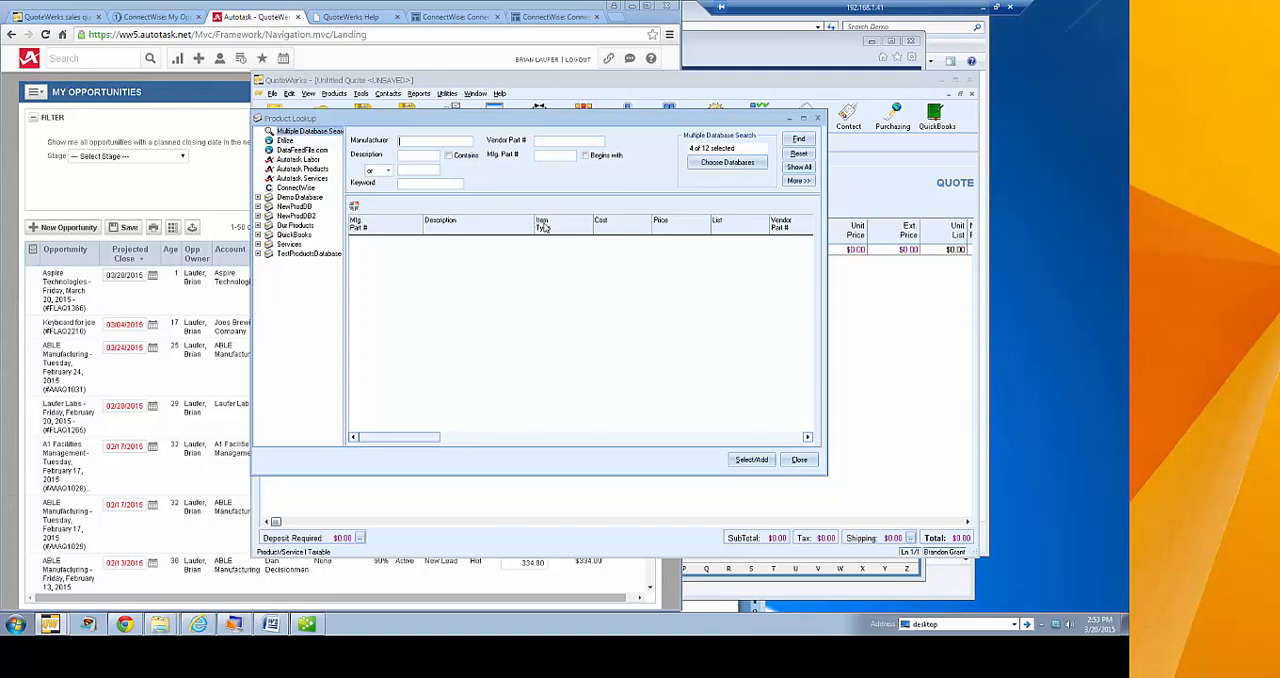
click(800, 460)
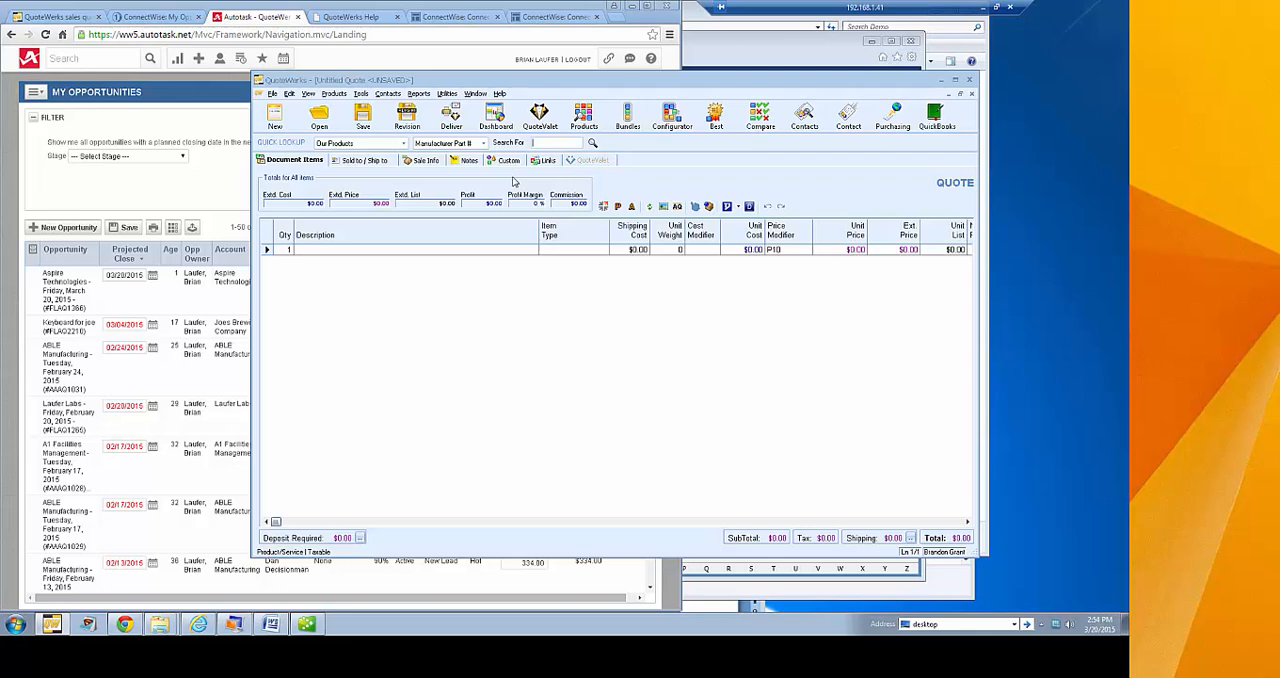
Use the quick lookup to search Demo Database by Manufacturer Part # for "pdu" and select the Tripp Lite Switched item
click(403, 143)
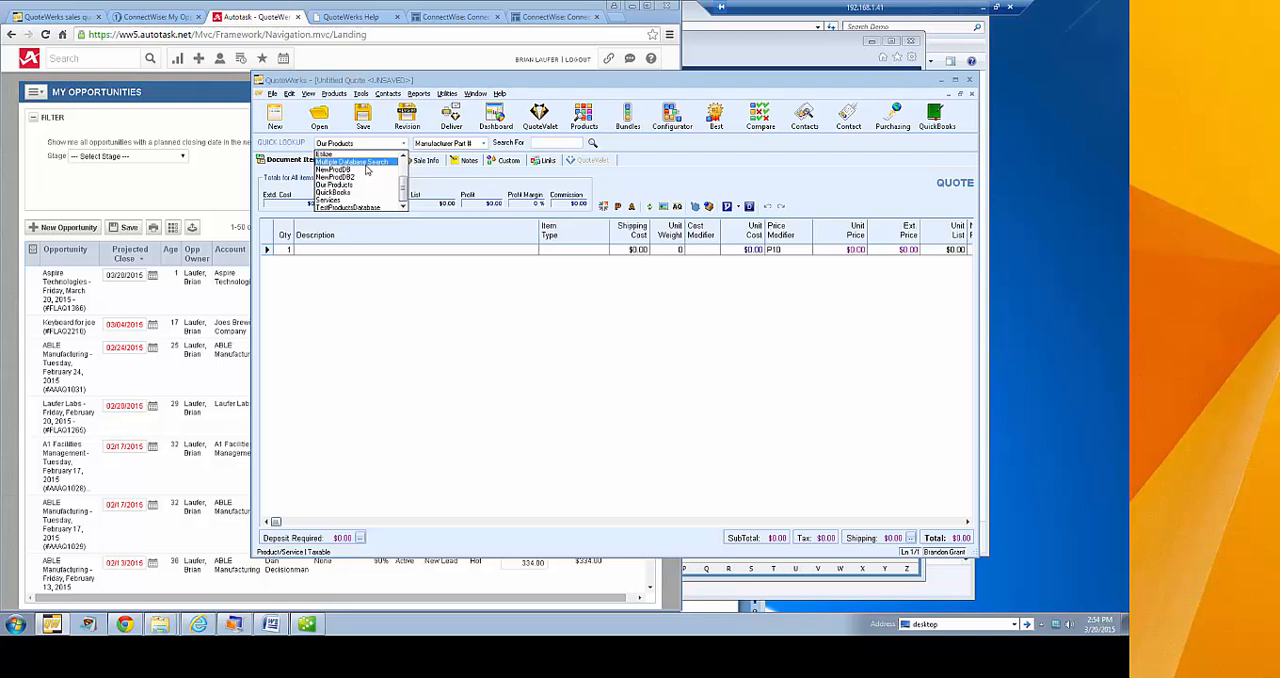
scroll(360, 180, up, 2)
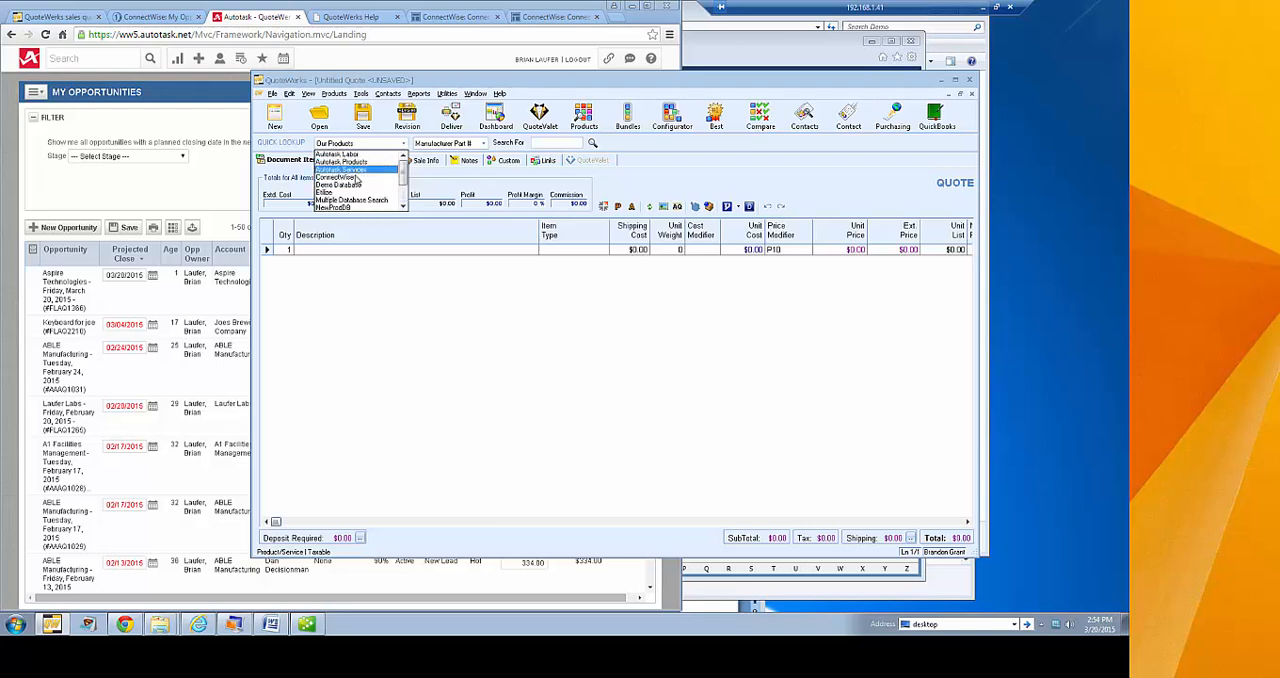
click(352, 186)
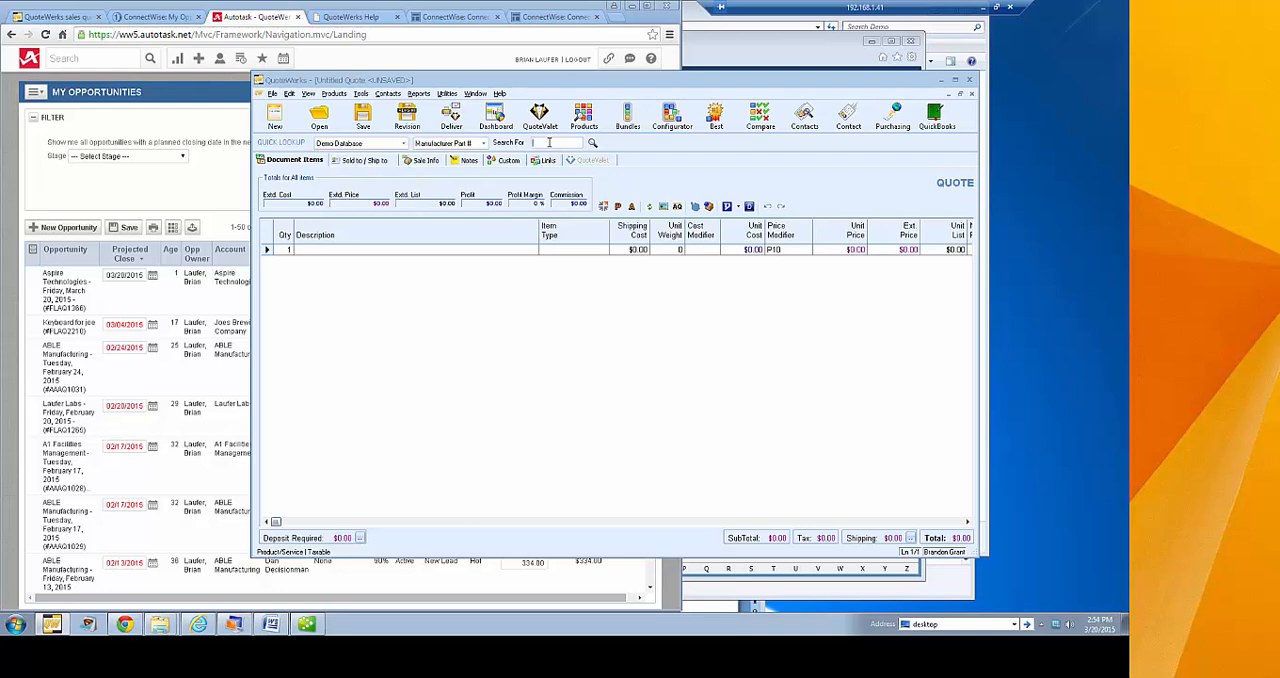
key(Return)
drag(255, 3, 430, 122)
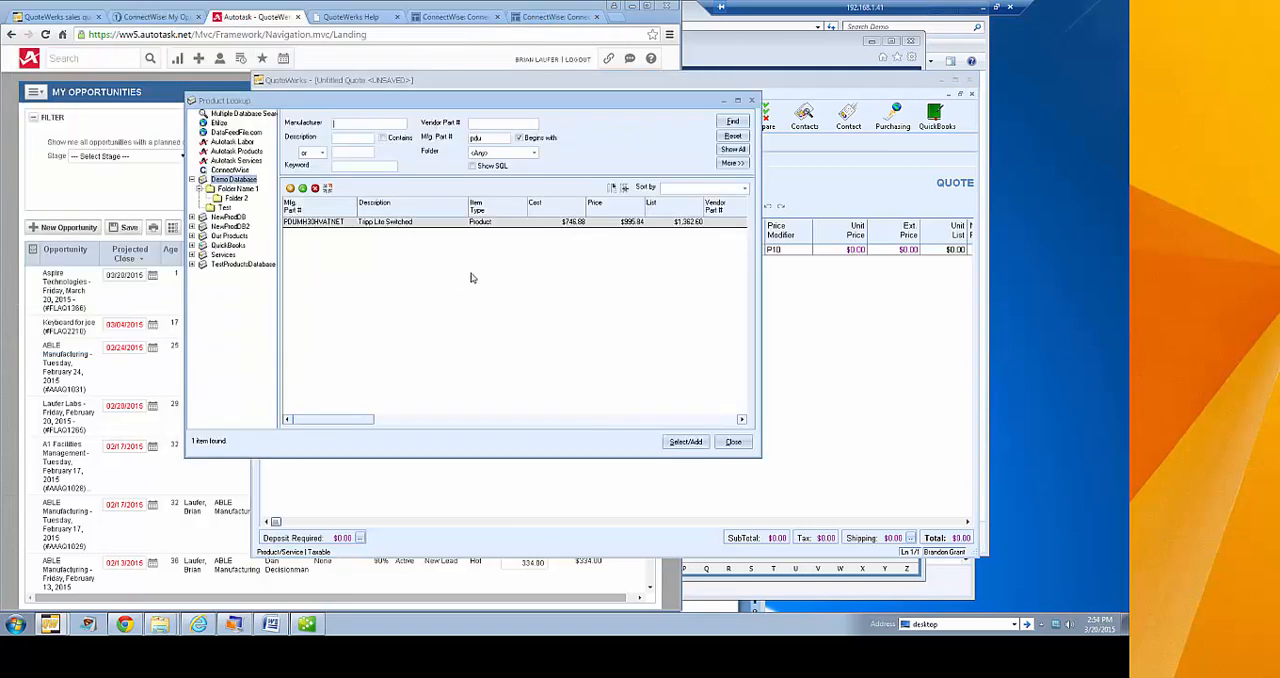
click(395, 225)
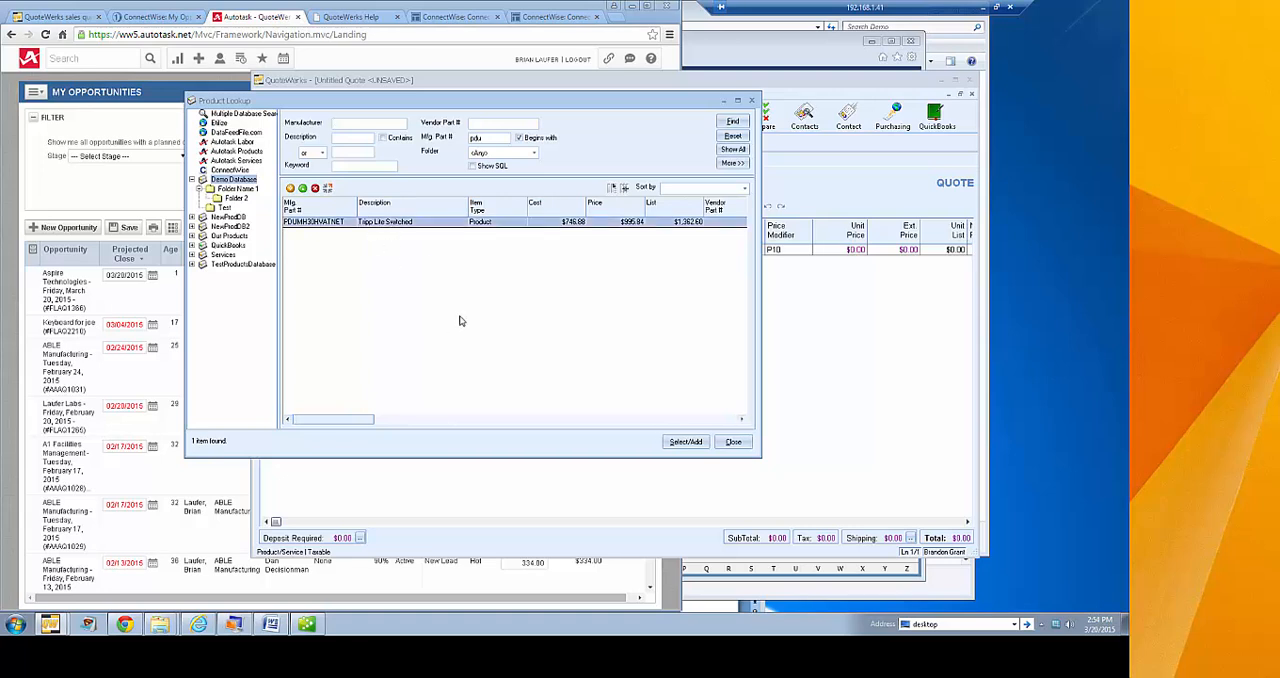
Close the product lookup without adding the item and widen the QuoteWerks window to show more item columns
click(733, 442)
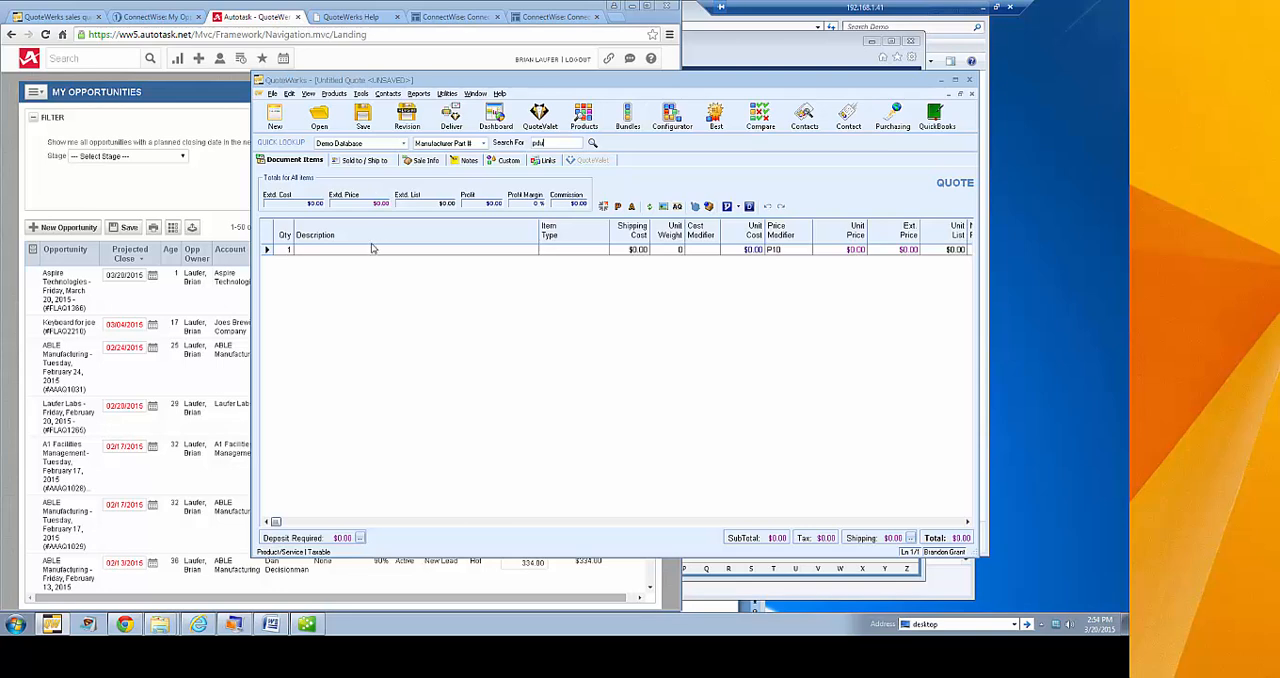
drag(254, 346, 69, 323)
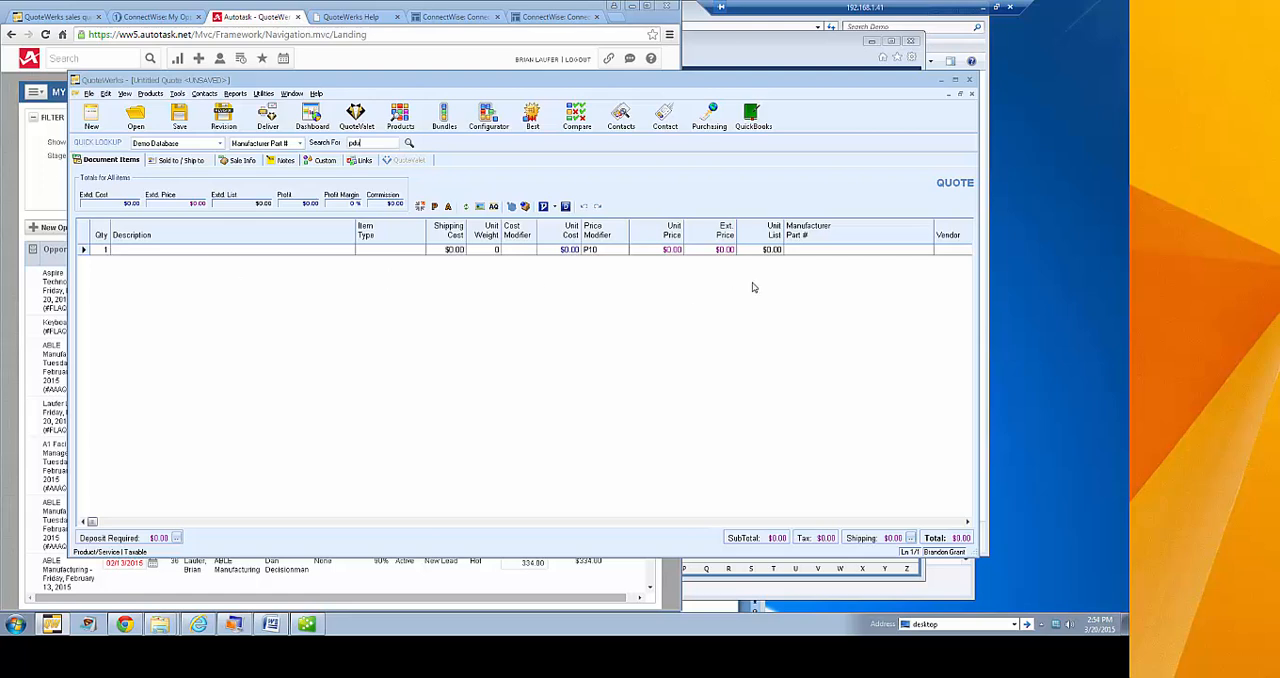
Look up "PDU" in the line's Manufacturer Part # cell and add the Tripp Lite Switched item PDUMH30HVATNET to the quote
click(834, 249)
click(928, 250)
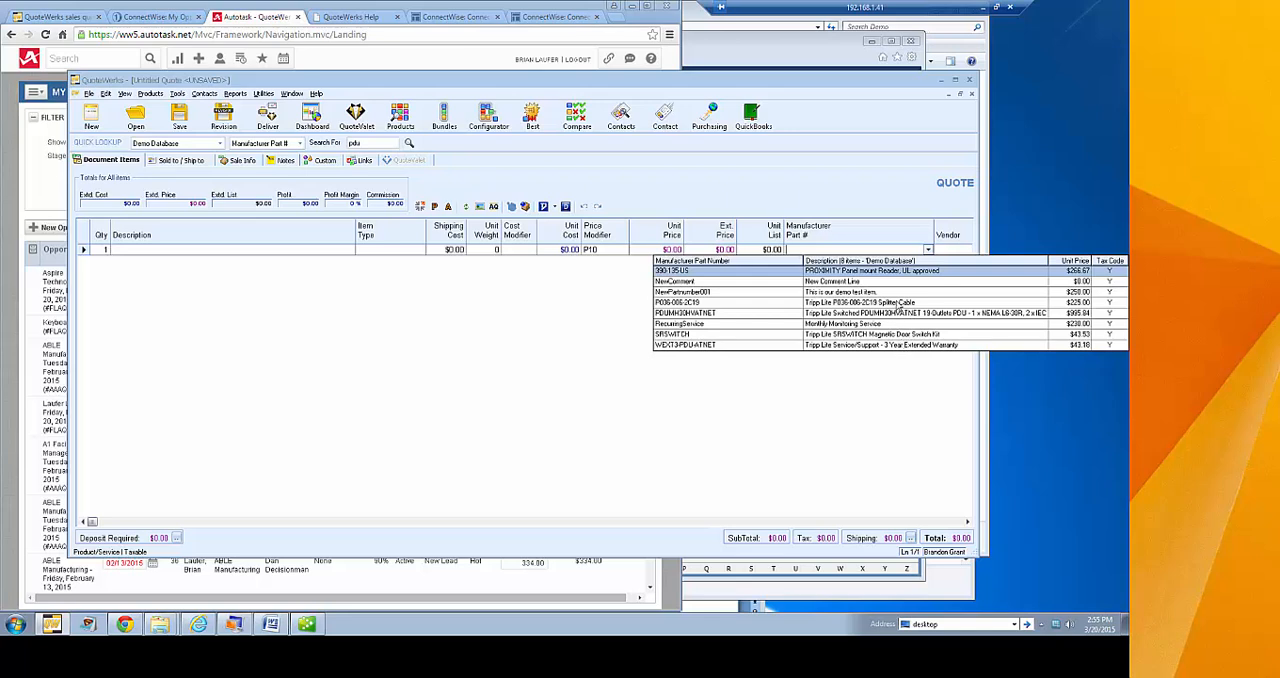
click(903, 217)
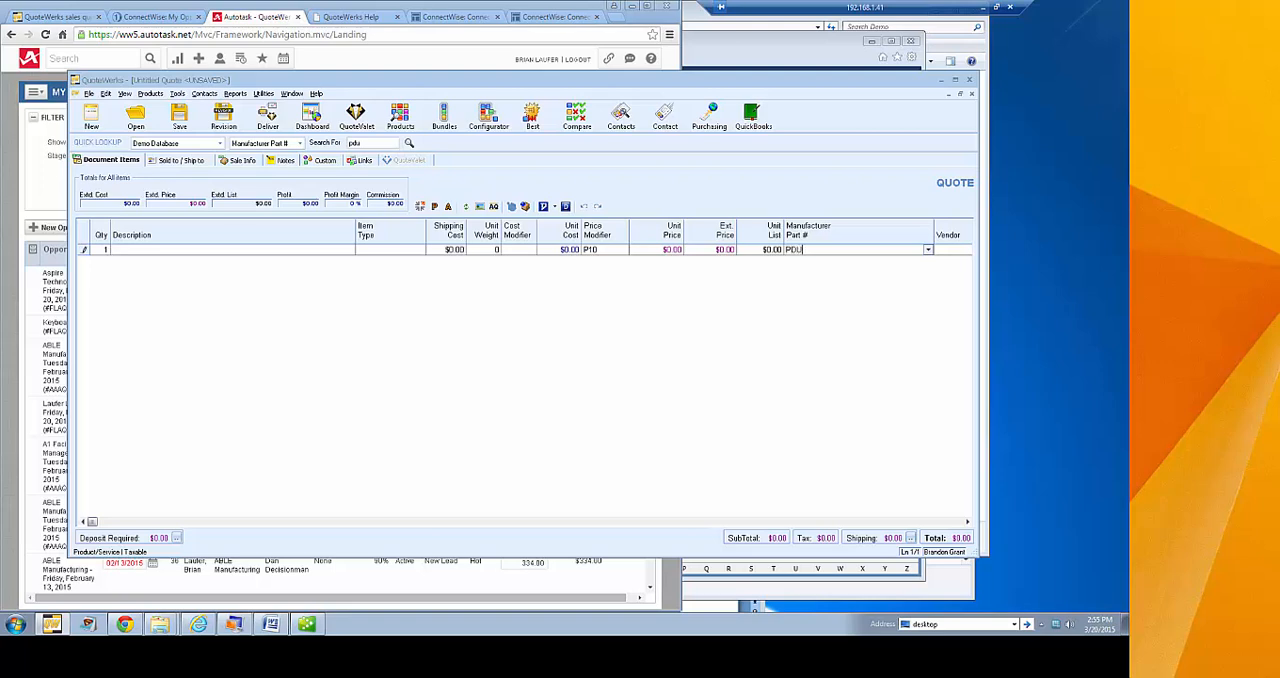
click(928, 250)
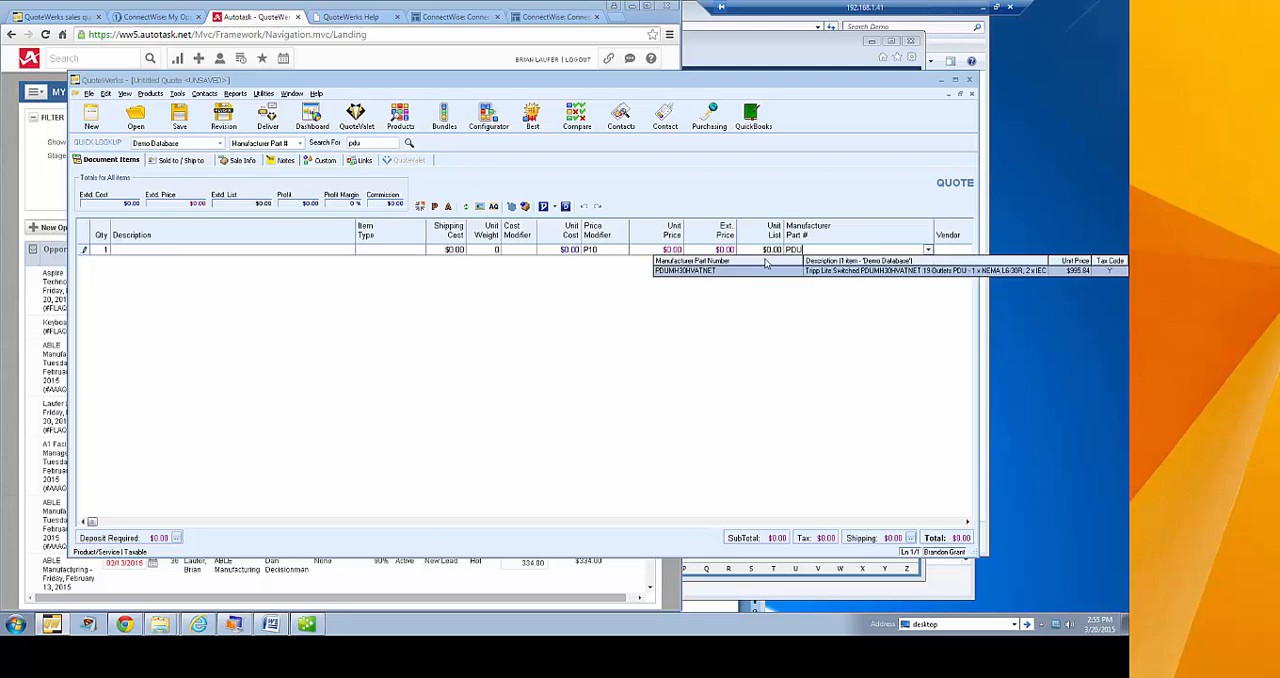
click(838, 271)
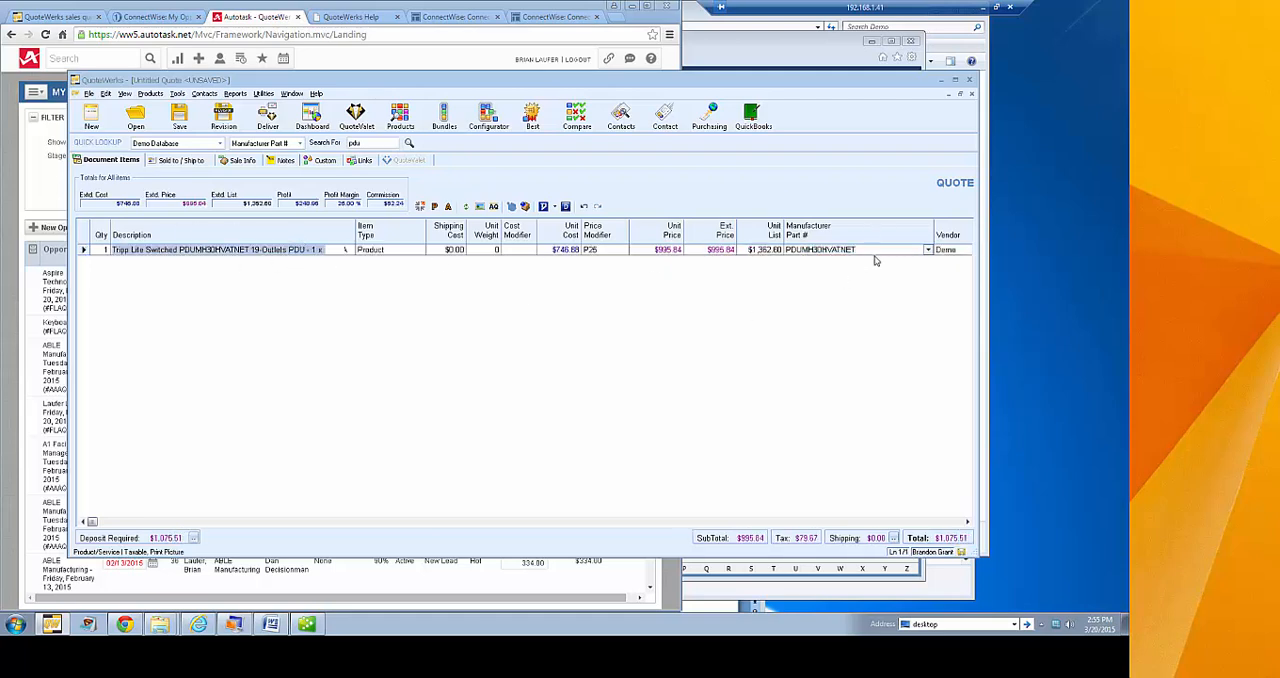
Add a blank line item below the Tripp Lite Switched PDU
click(868, 249)
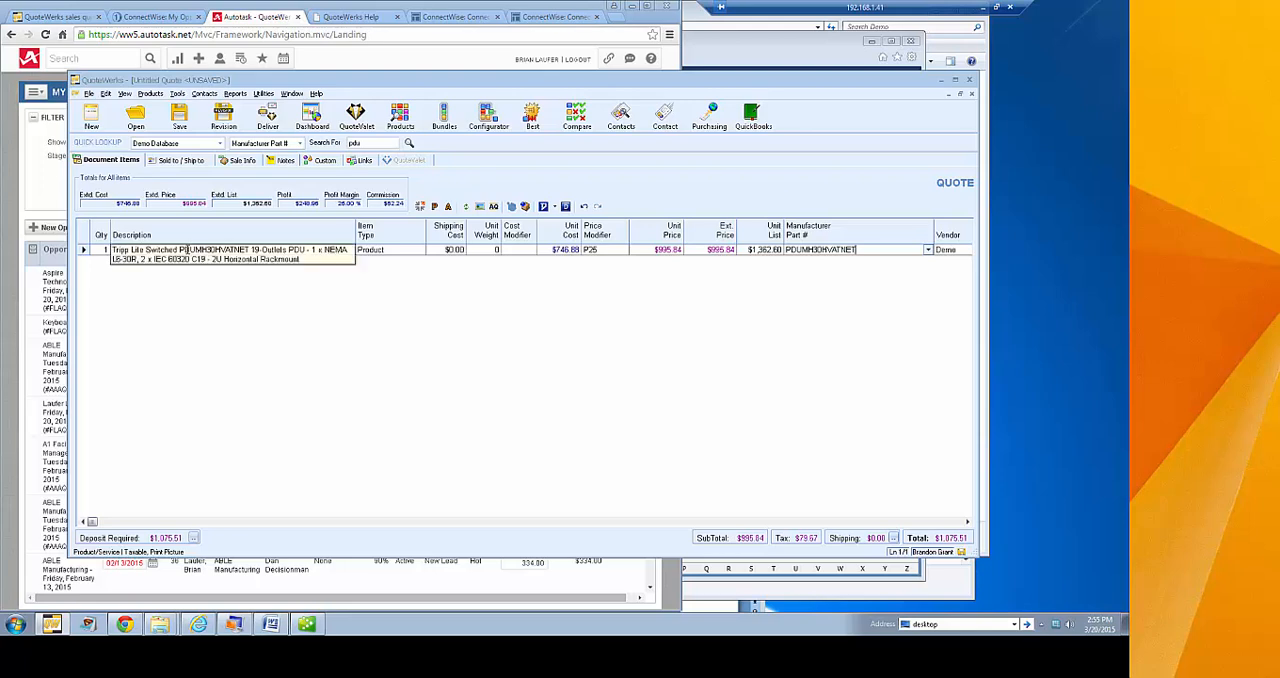
click(83, 250)
key(Down)
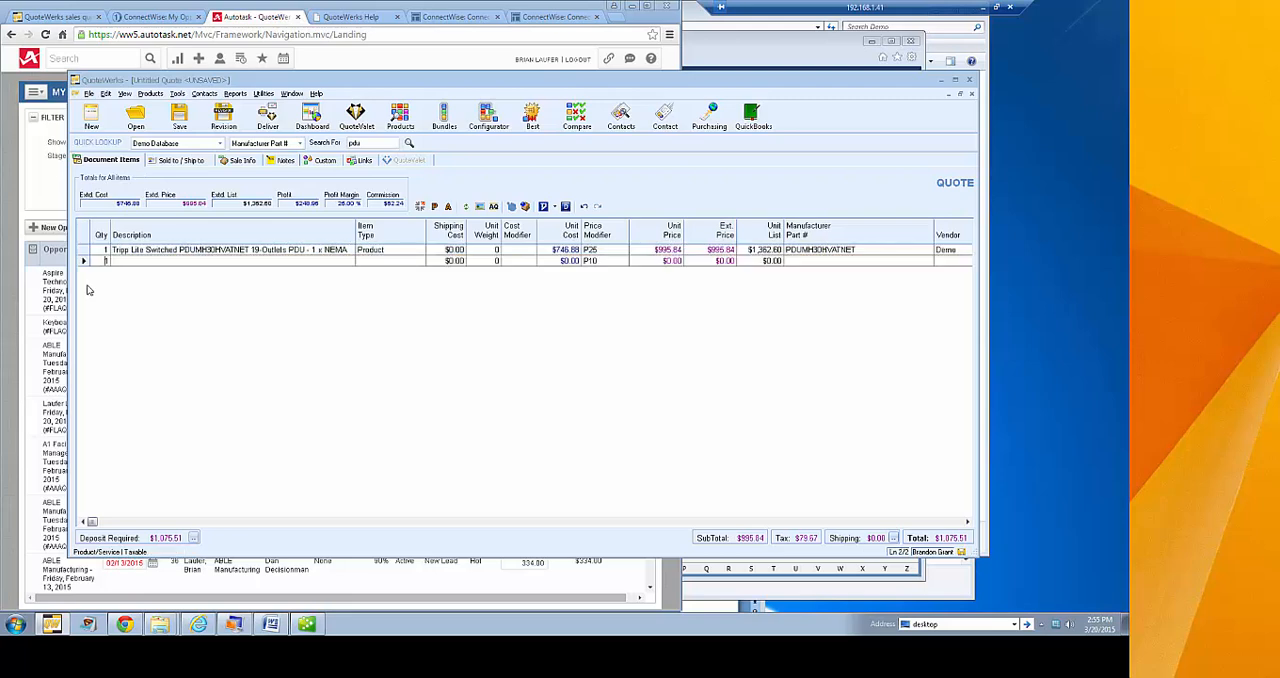
Minimize the Demo folder window covering the quote and maximize the QuoteWerks window
click(981, 287)
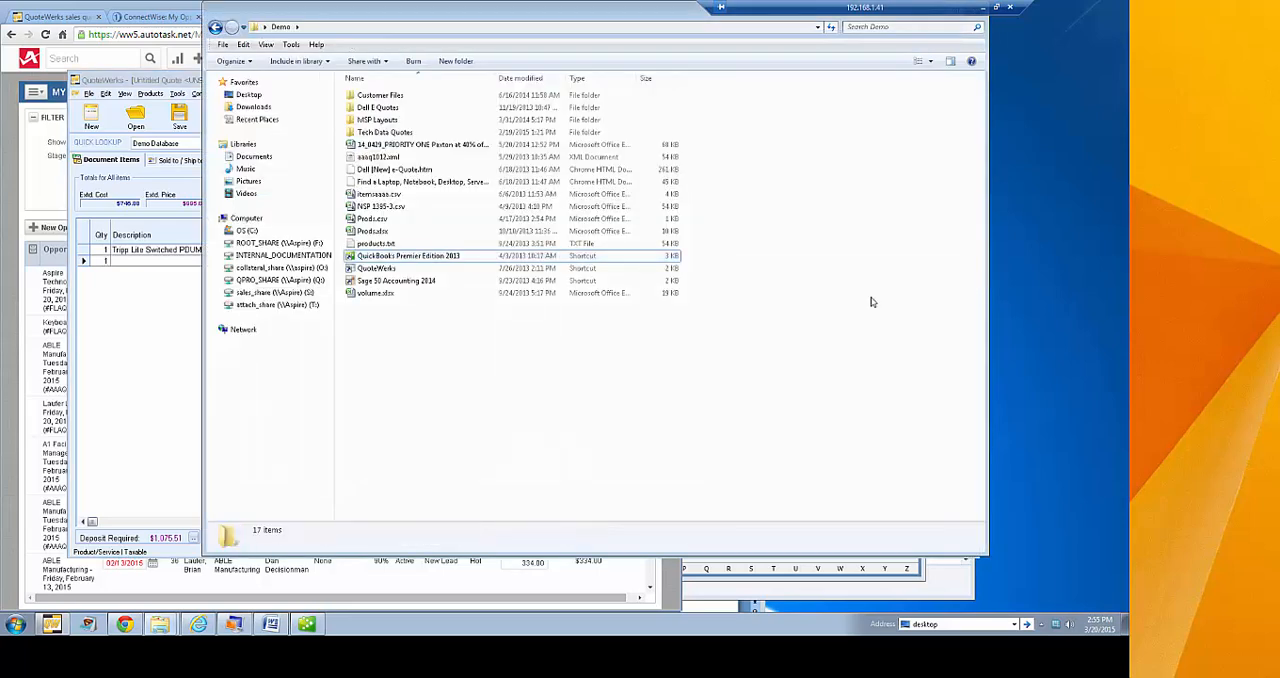
drag(630, 17, 632, 51)
click(942, 46)
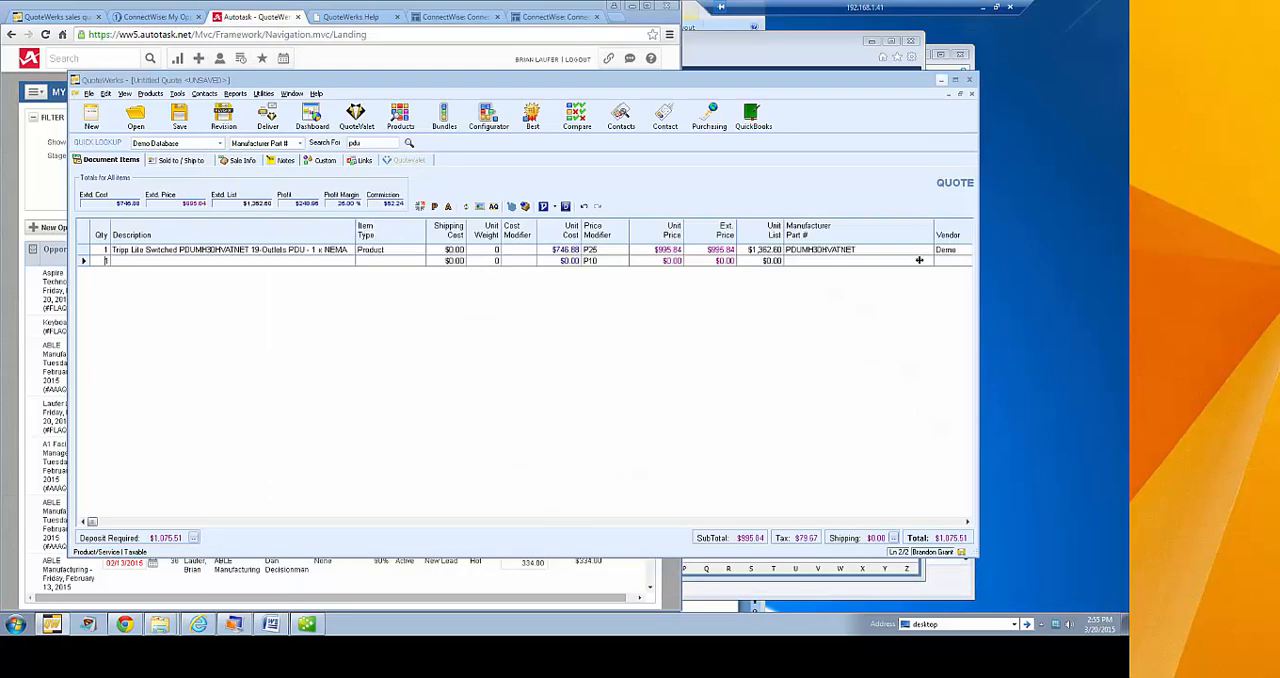
click(955, 80)
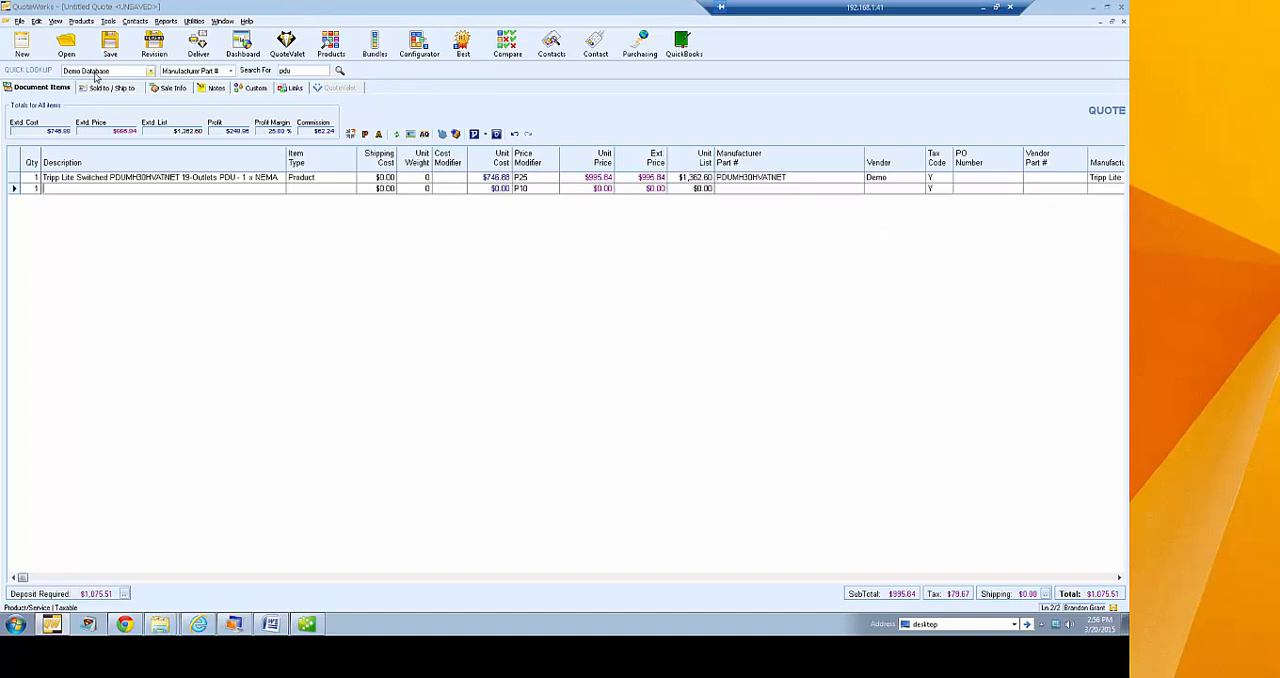
Set the vendor of the second quote line to Our Products
click(897, 188)
click(919, 189)
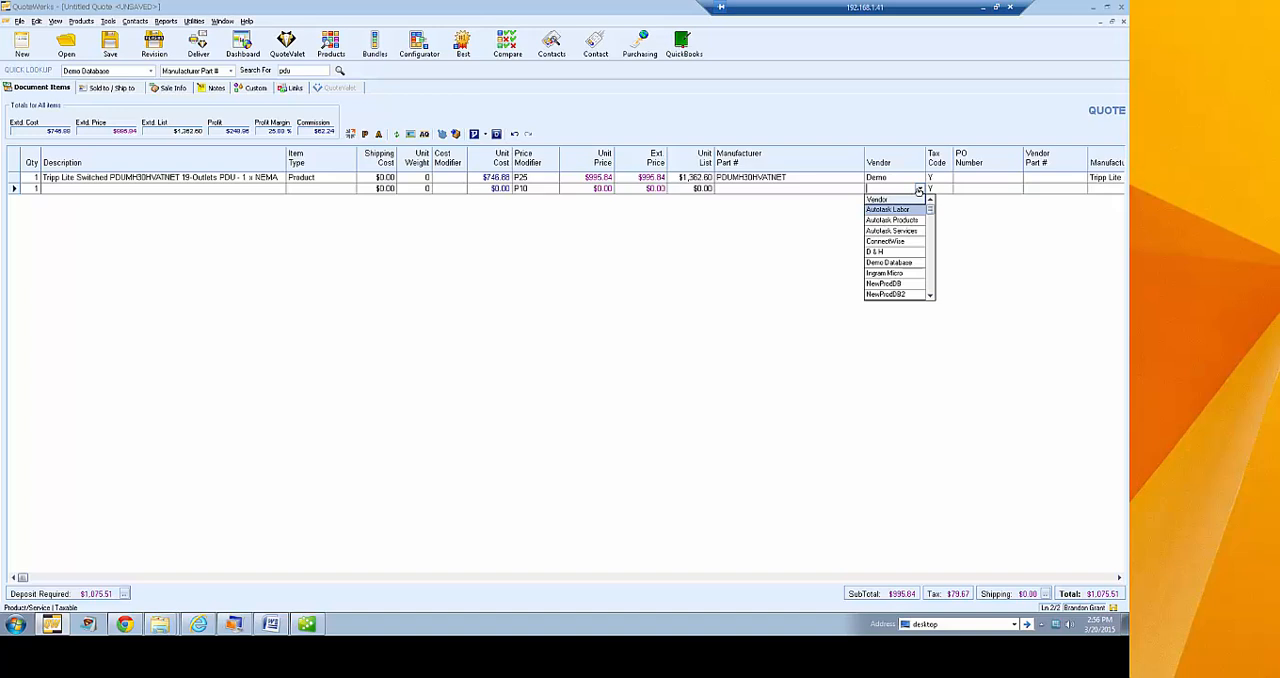
click(930, 295)
click(930, 295)
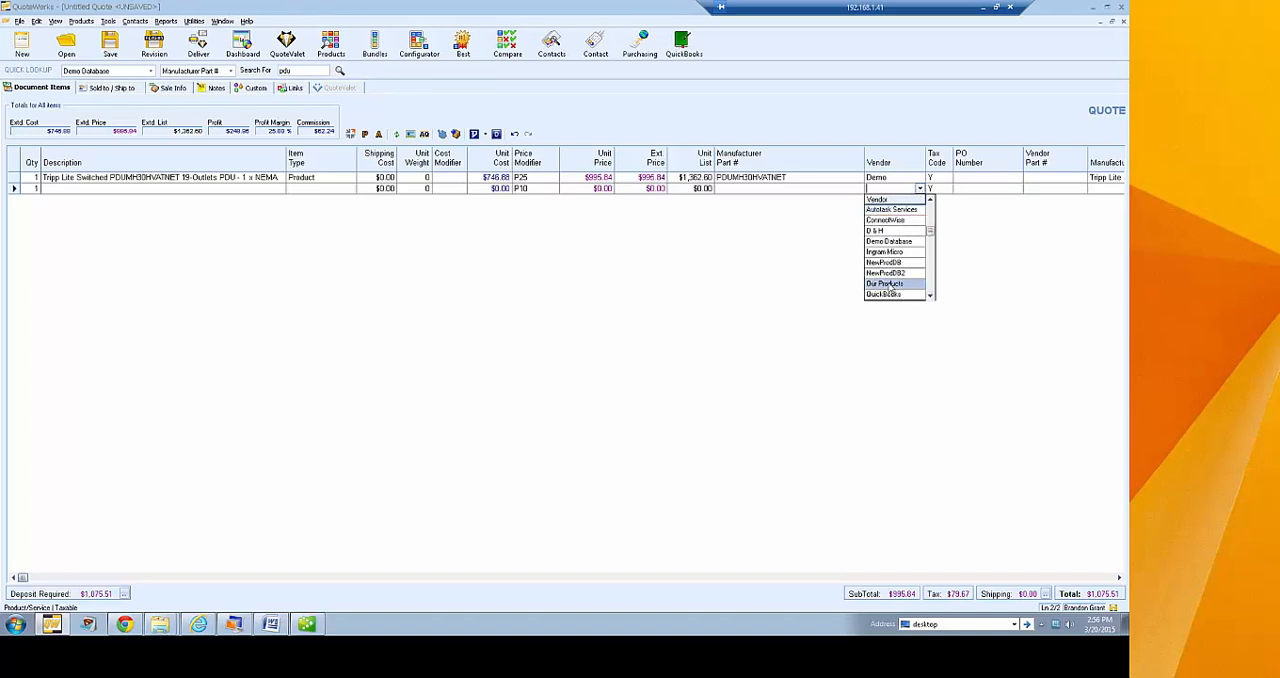
click(888, 283)
Look up part numbers starting with "03" for the second line and add 03-HS3, the 3-Way Splitter/Combiner
click(859, 189)
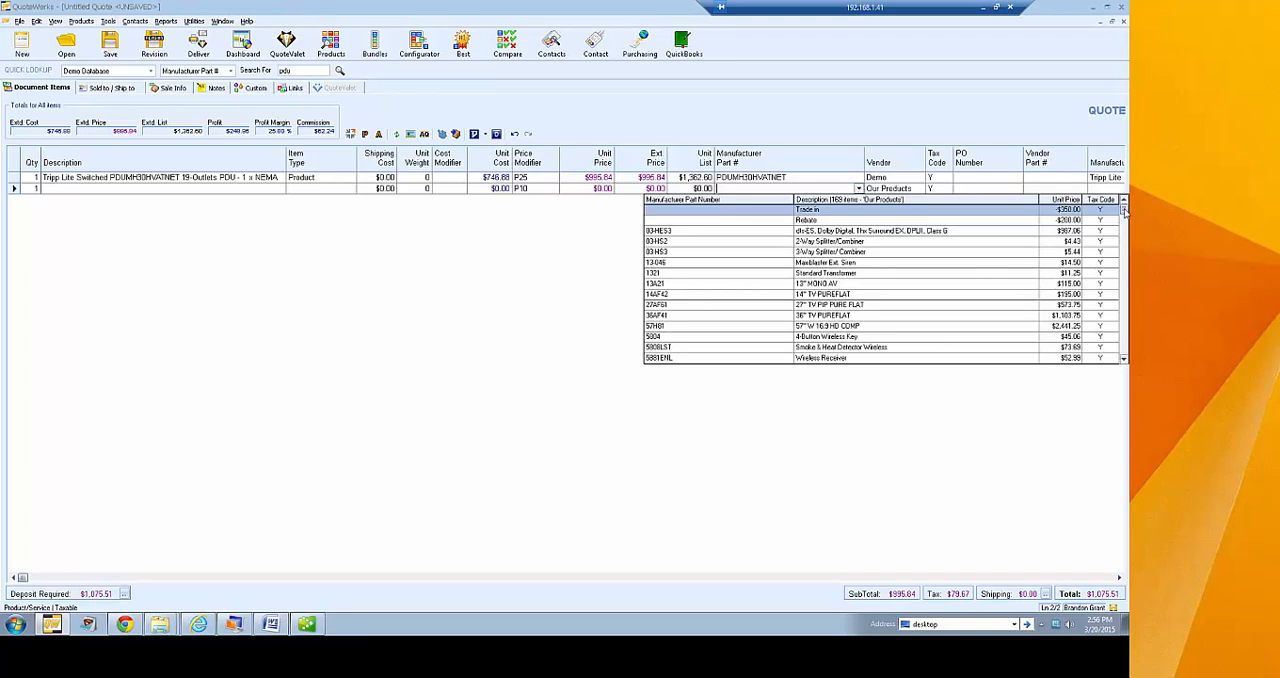
mouse_move(1124, 210)
mouse_down()
mouse_move(1125, 352)
mouse_move(1124, 212)
mouse_up()
click(734, 188)
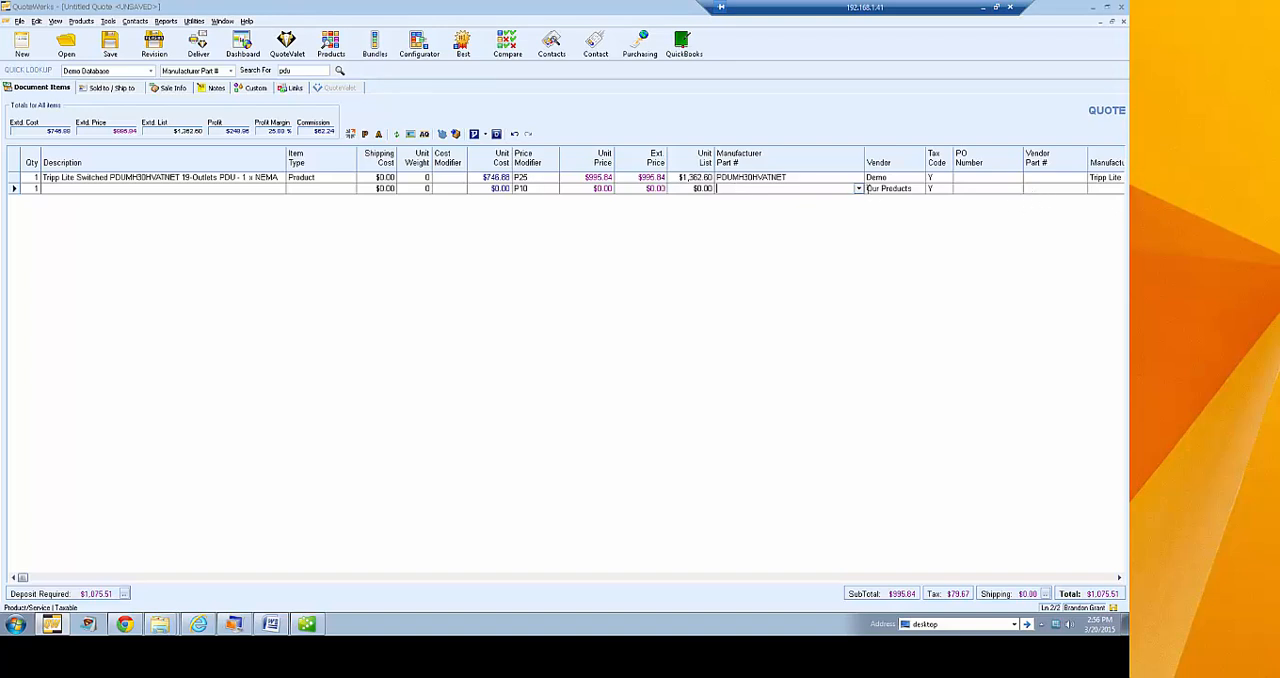
click(857, 188)
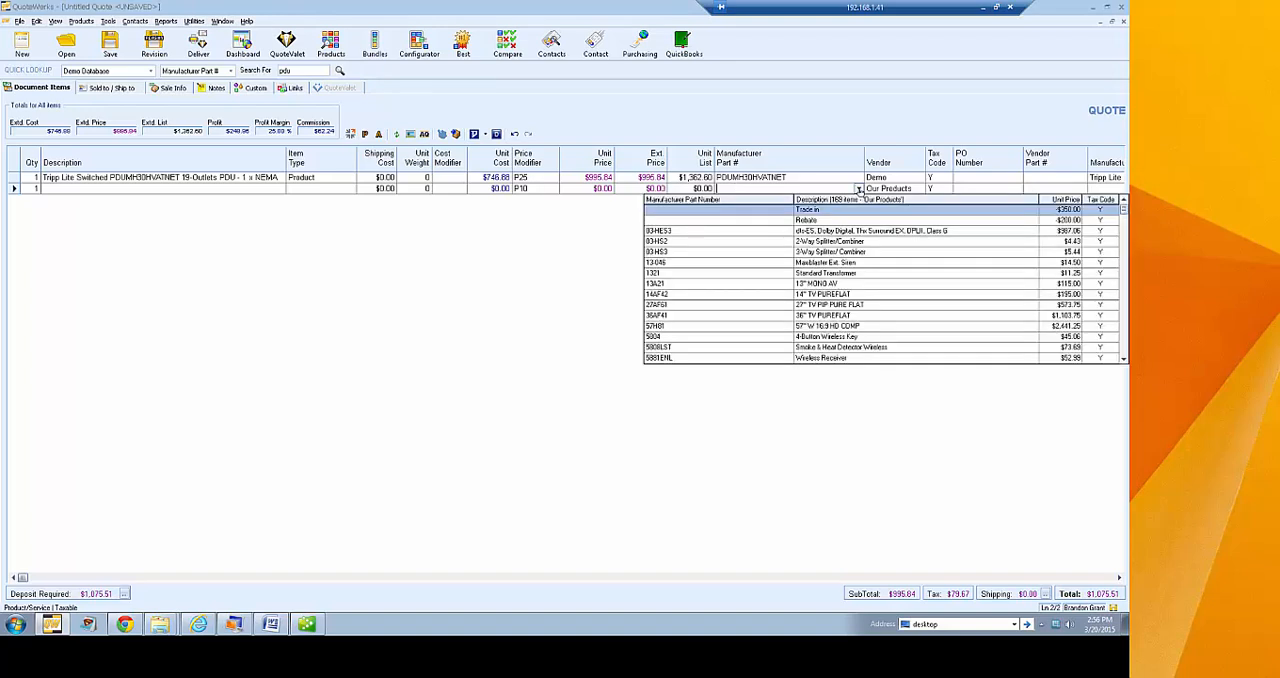
click(768, 188)
text(03)
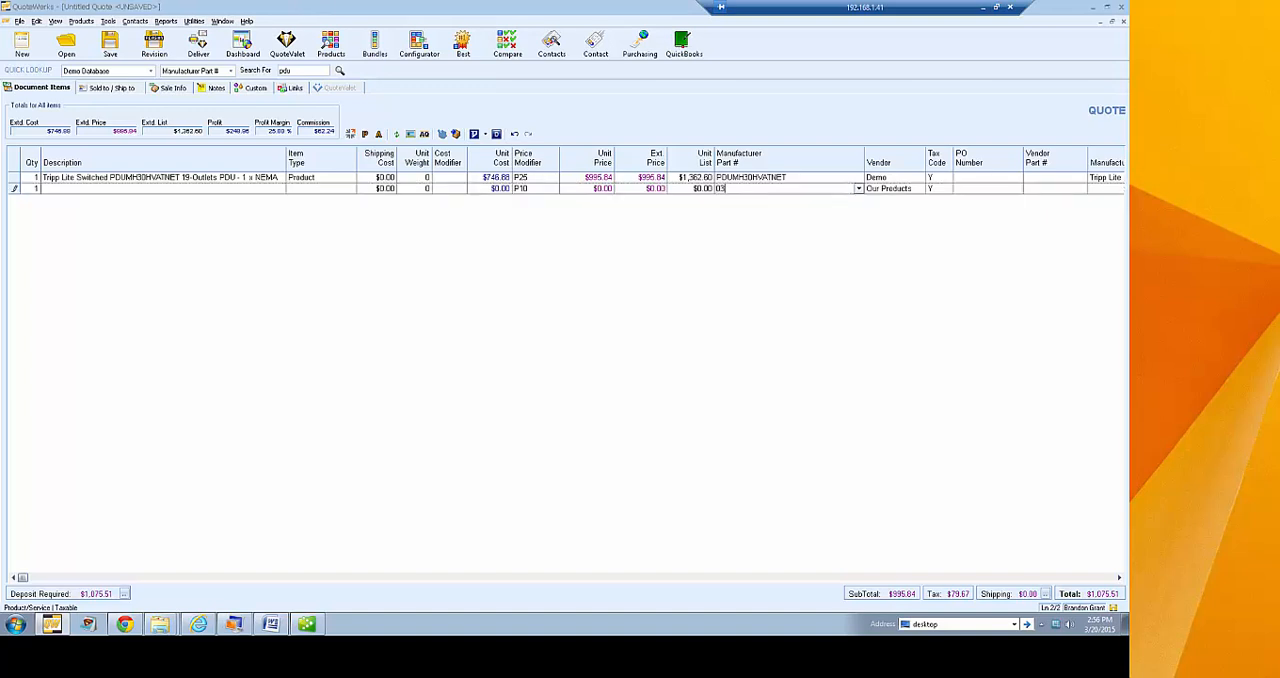
click(858, 189)
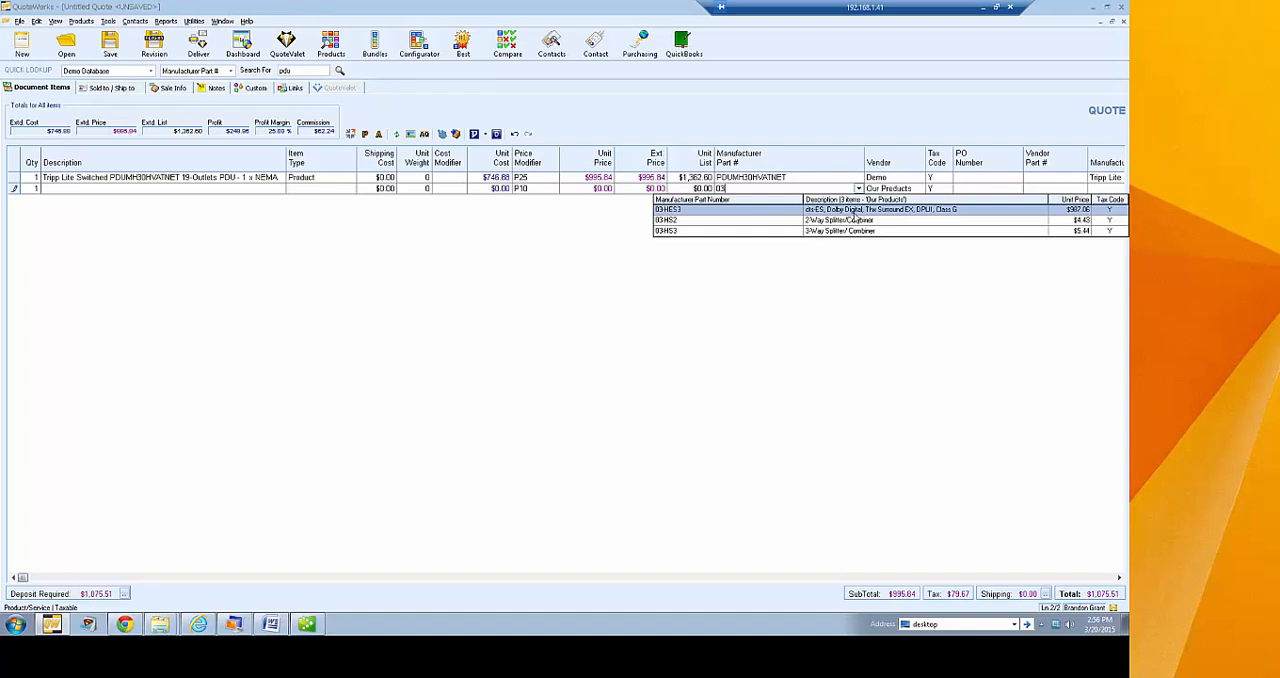
click(853, 231)
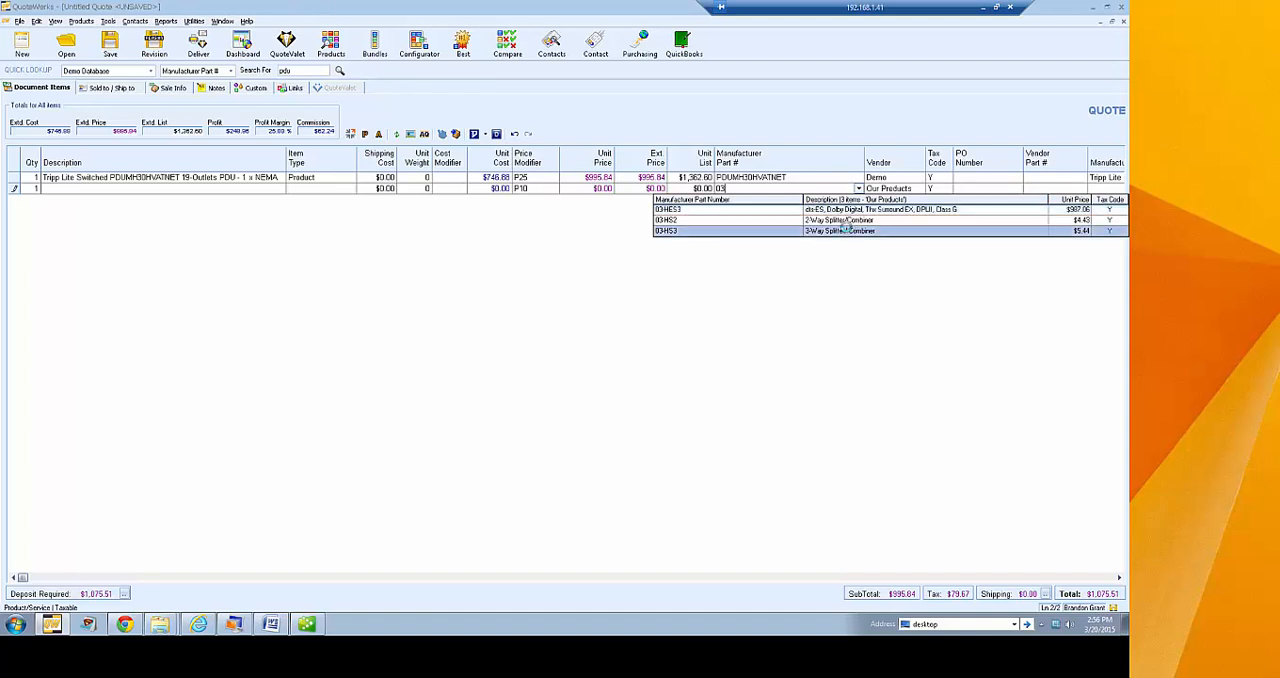
click(150, 188)
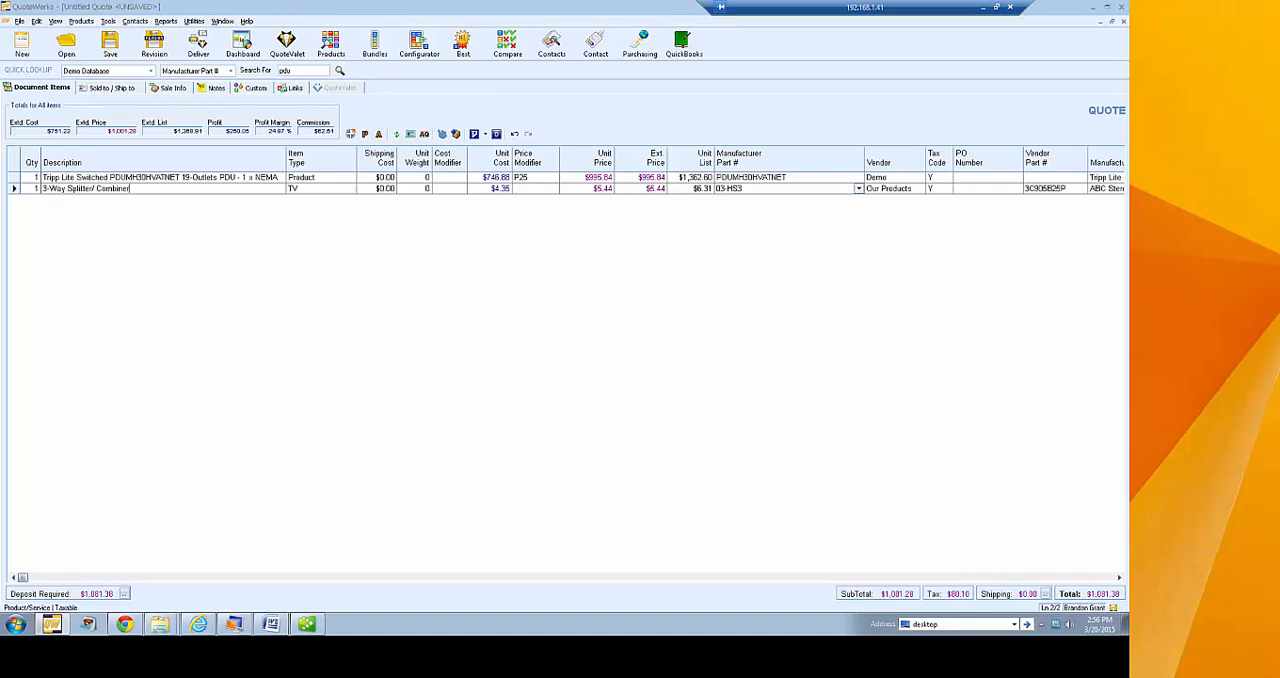
Examine the available and selected columns in the product lookup's column customization, then close both windows without changes
click(333, 44)
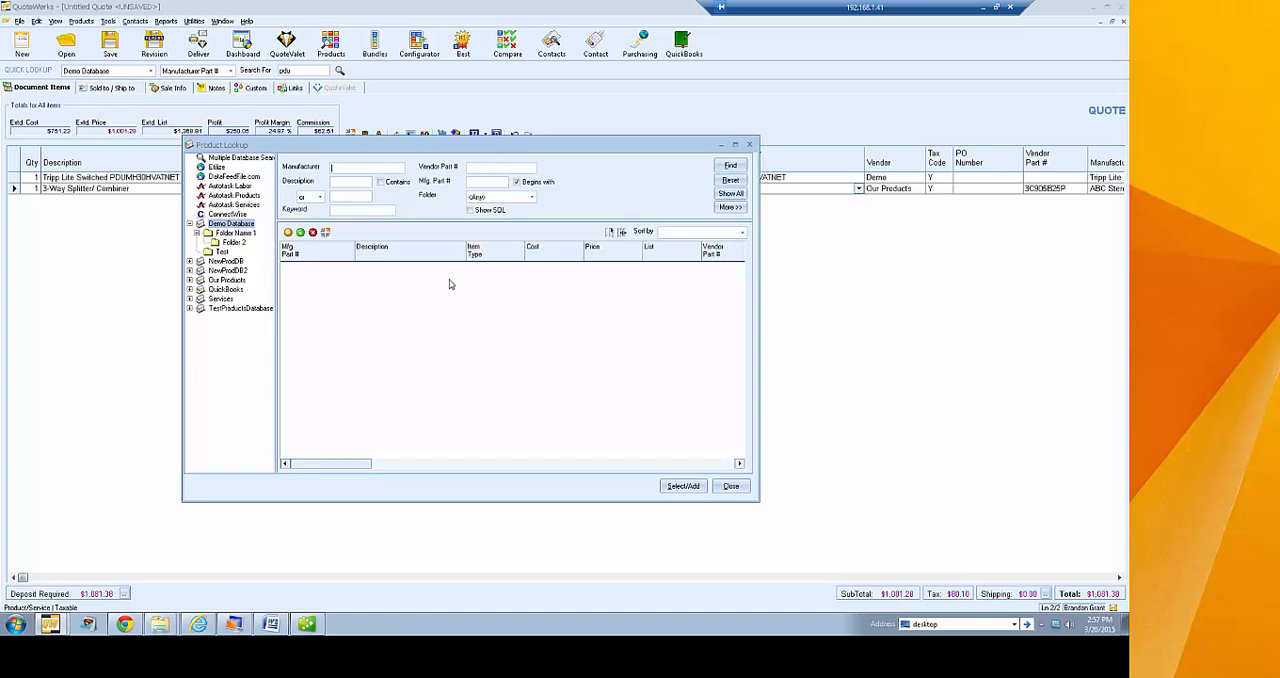
click(612, 233)
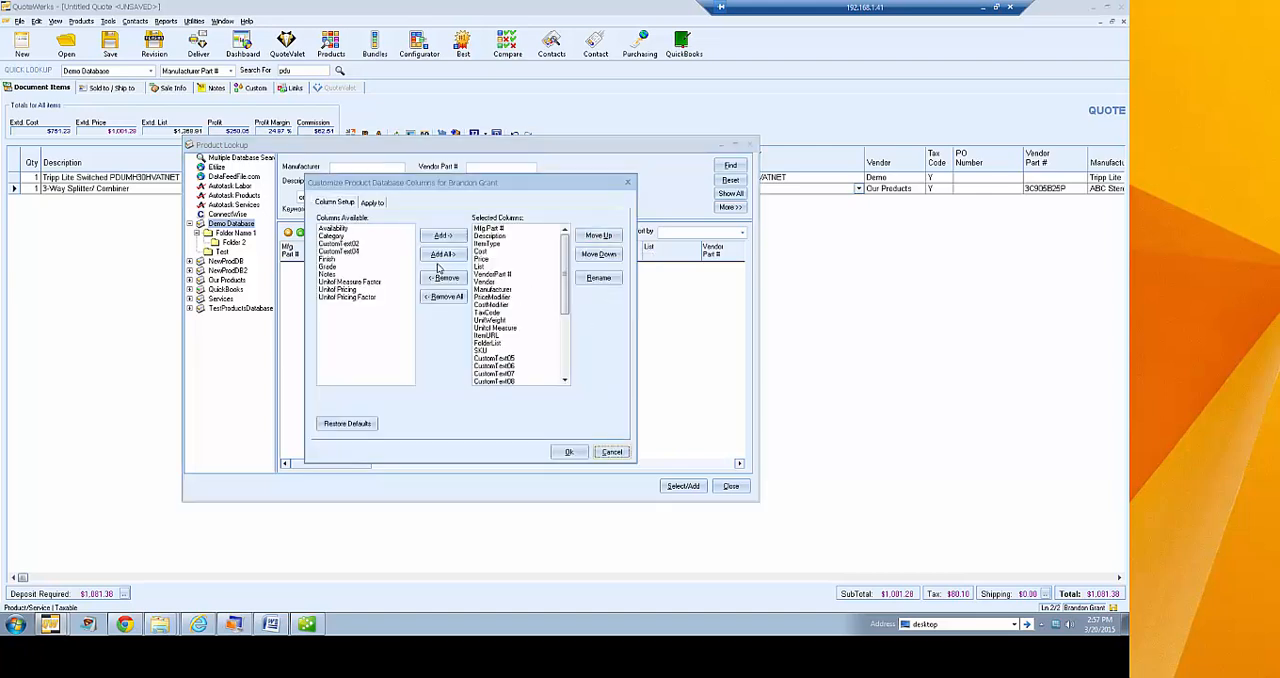
scroll(568, 260, down, 5)
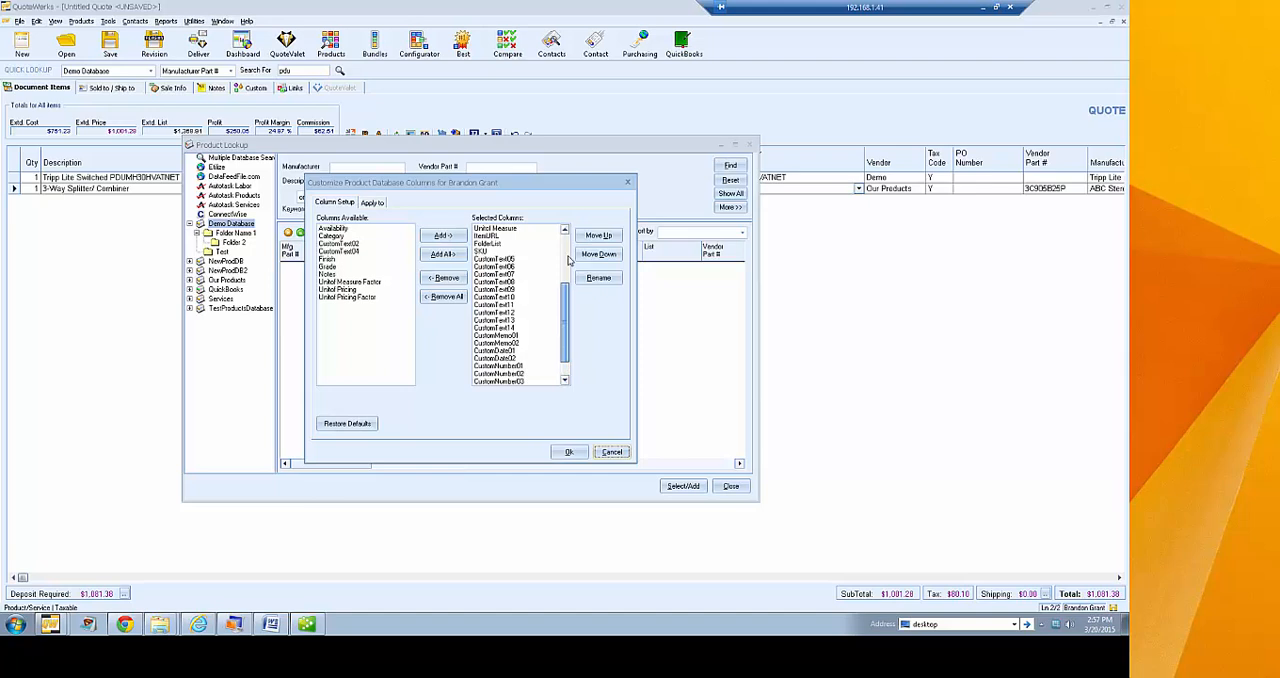
scroll(568, 260, up, 5)
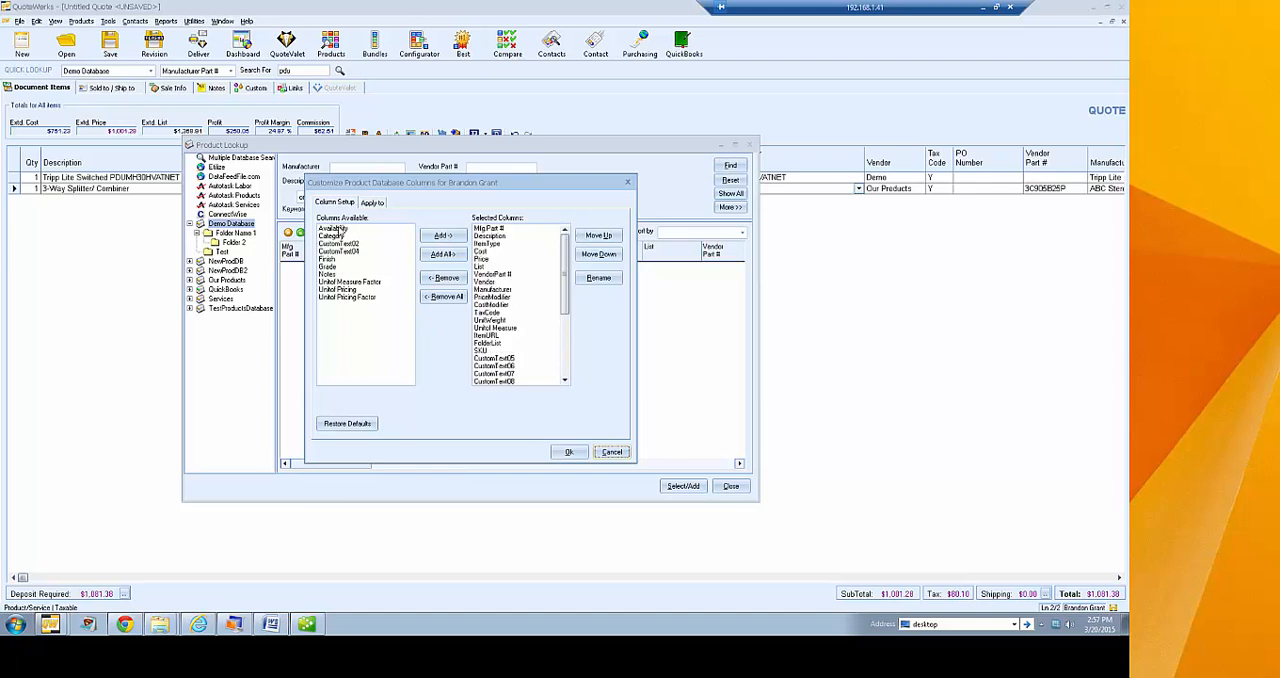
mouse_move(567, 250)
mouse_down()
mouse_move(566, 350)
mouse_move(579, 229)
mouse_up()
click(614, 452)
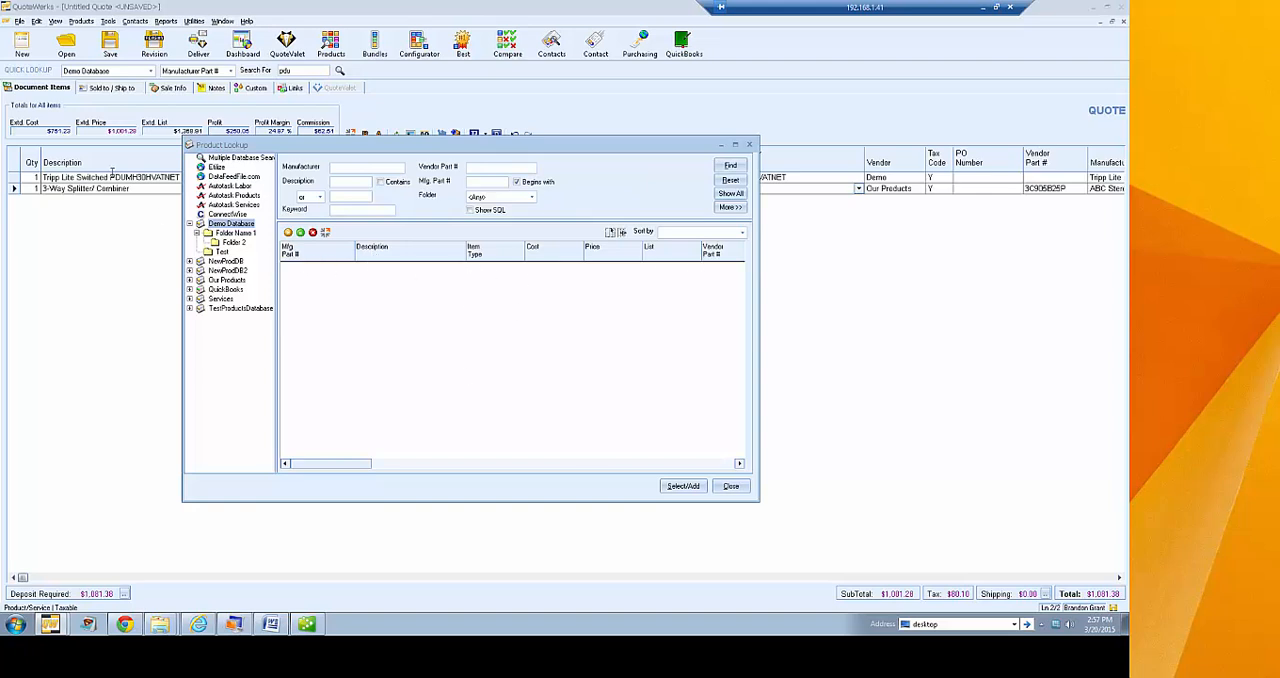
drag(313, 147, 303, 201)
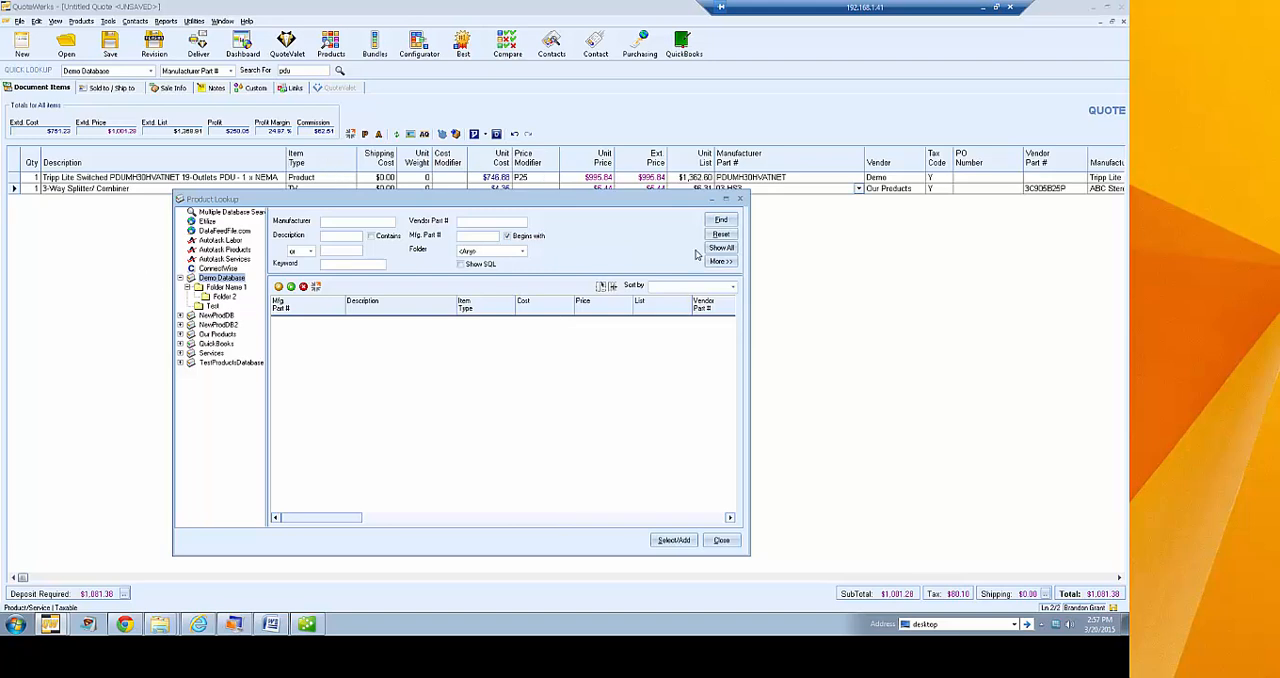
click(722, 541)
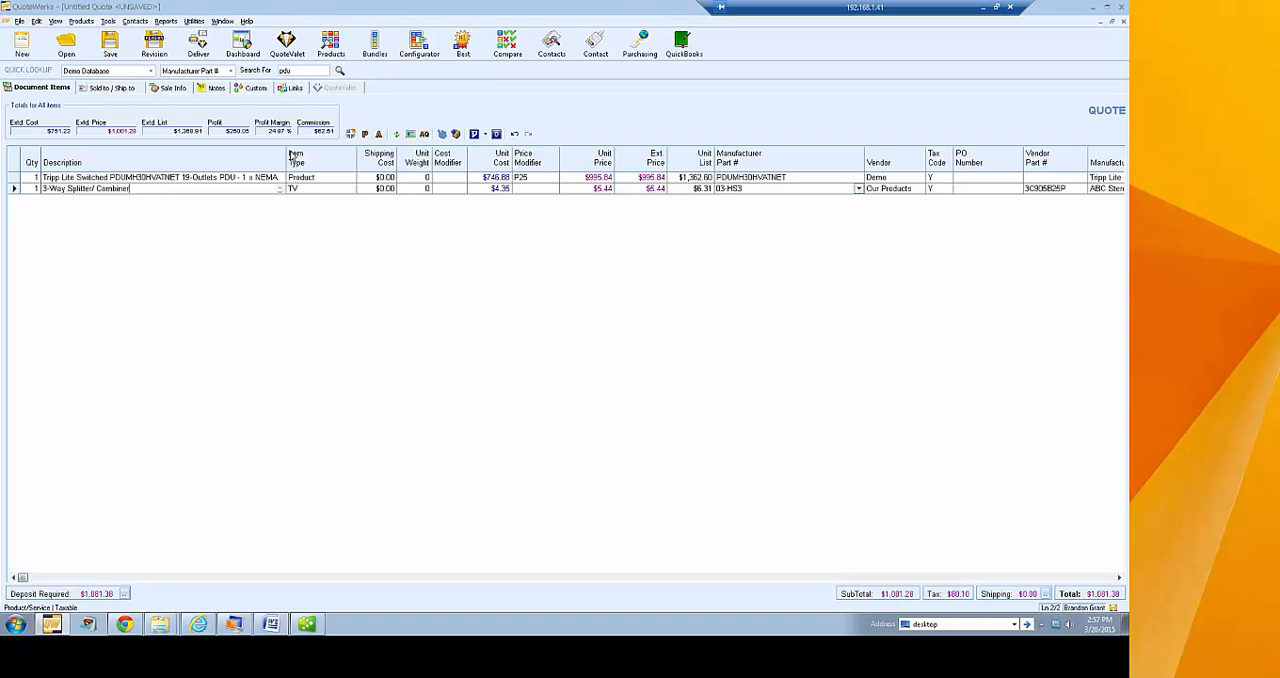
Open the current user's properties for editing in User Maintenance
click(194, 21)
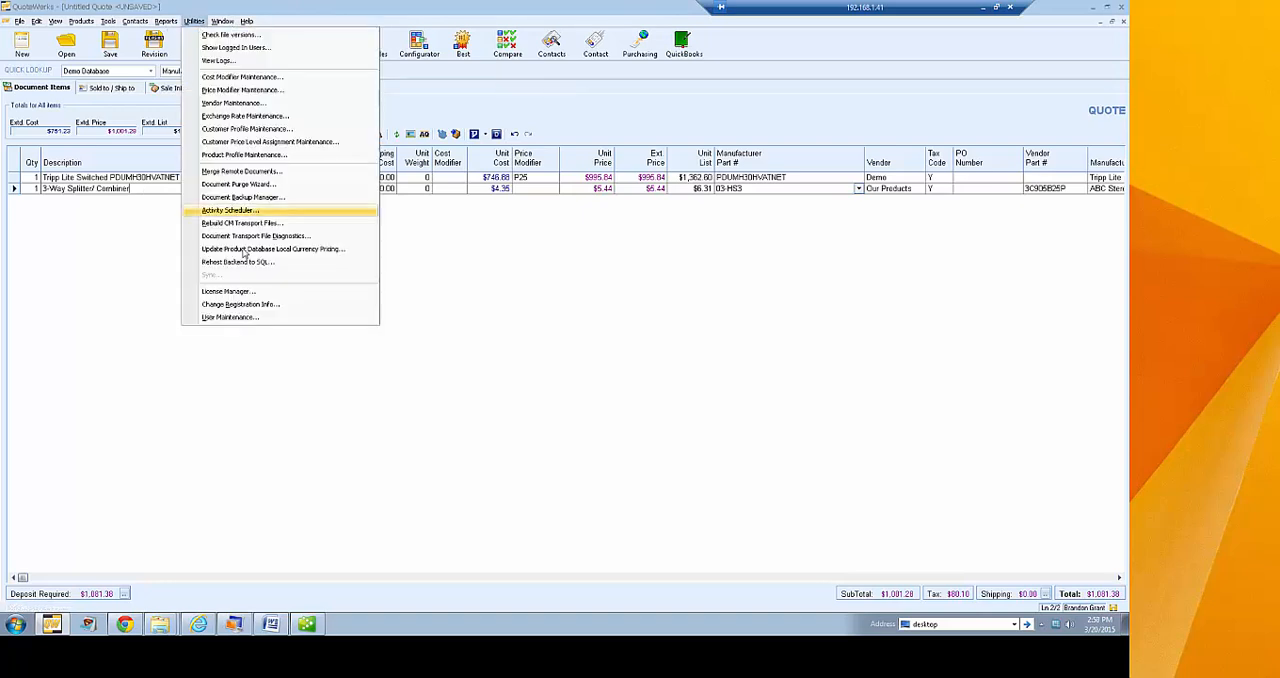
click(232, 317)
click(528, 278)
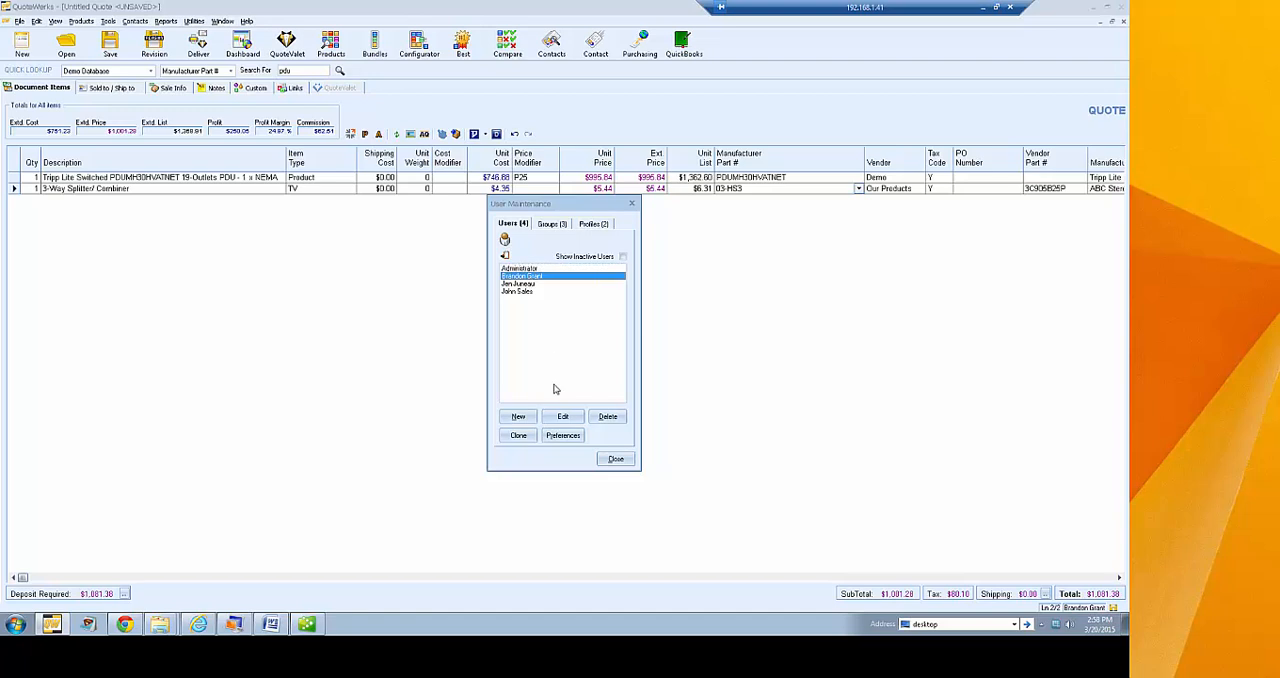
click(561, 416)
click(676, 376)
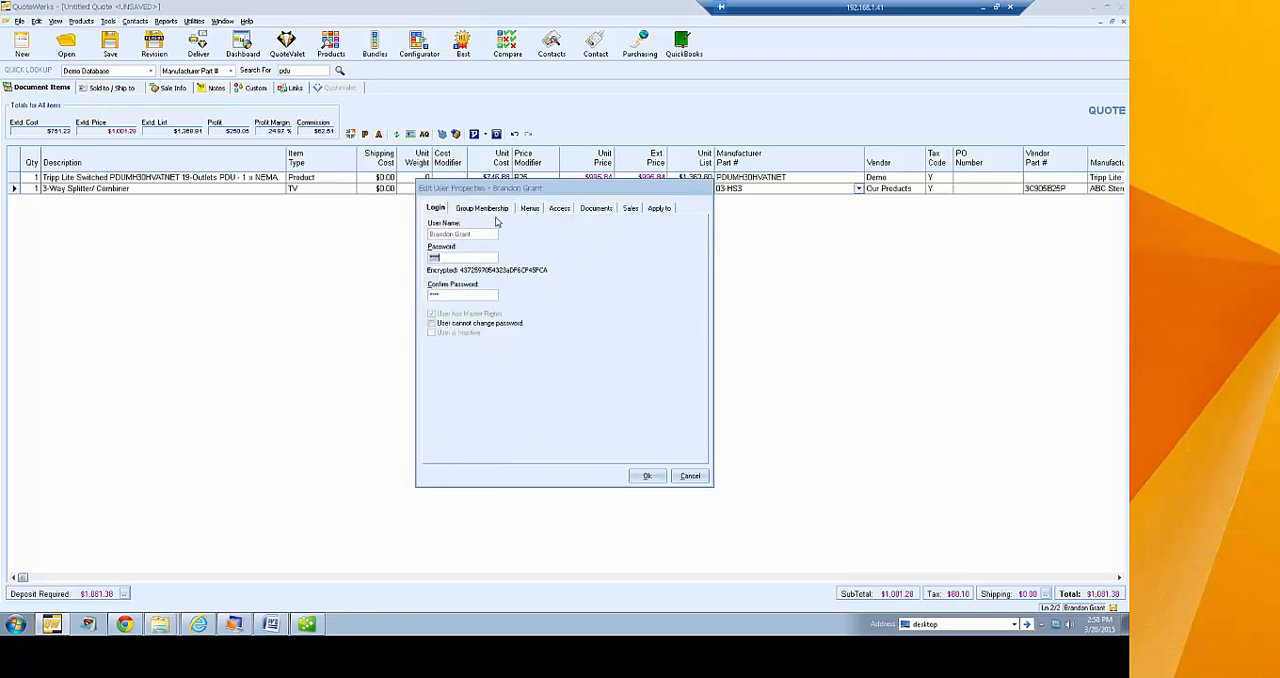
Make the Tools command "Refresh item w/Latest Pricing" visible to this user, save the properties and close User Maintenance
click(530, 208)
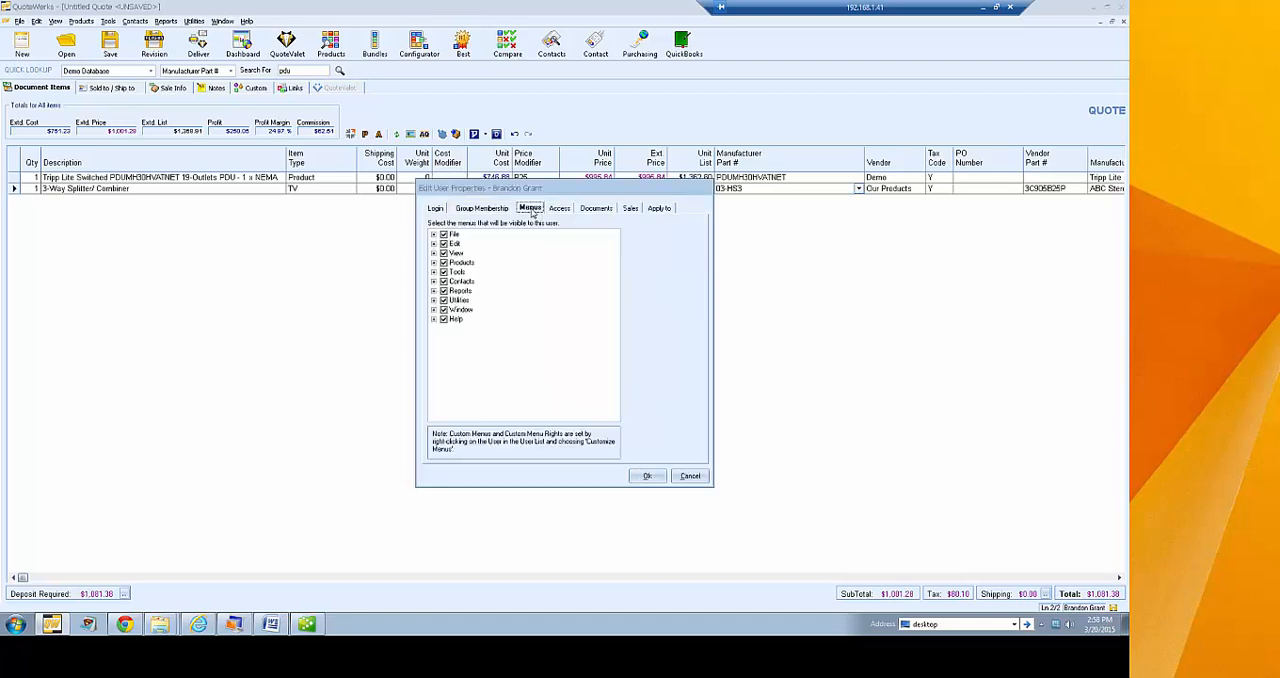
click(433, 272)
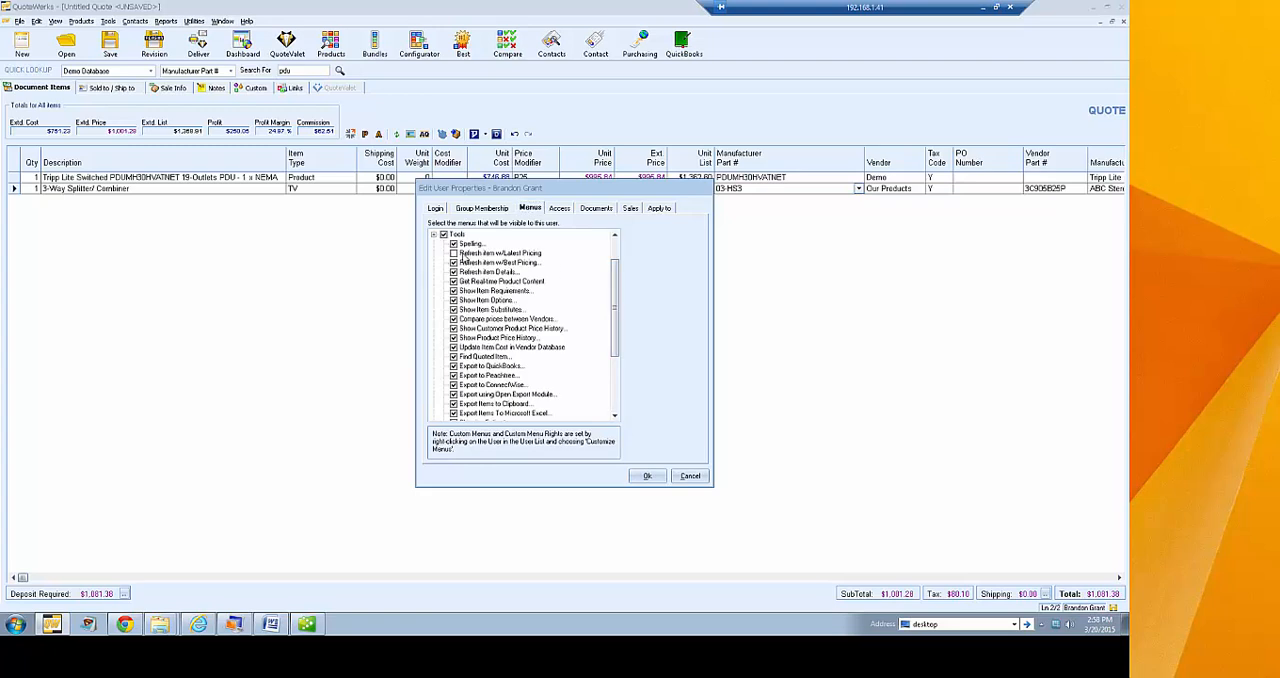
click(454, 254)
click(642, 477)
click(615, 463)
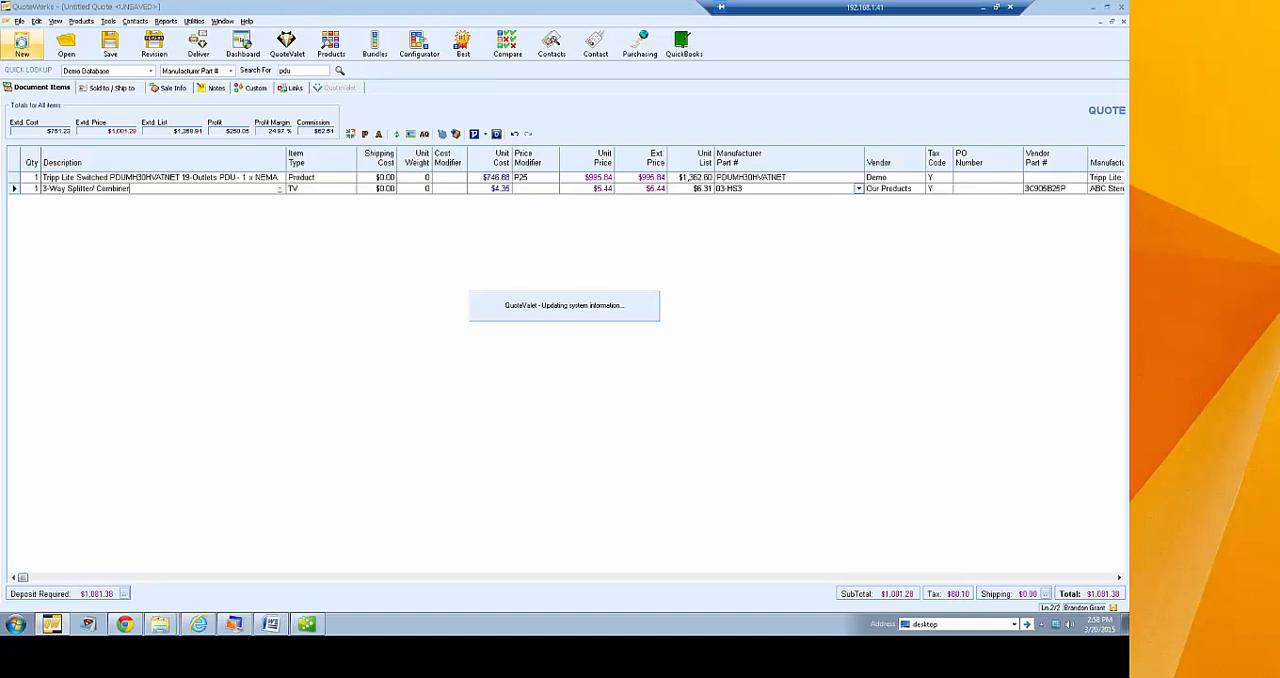
Start a new blank quote, discarding the changes to the current untitled quote
click(22, 44)
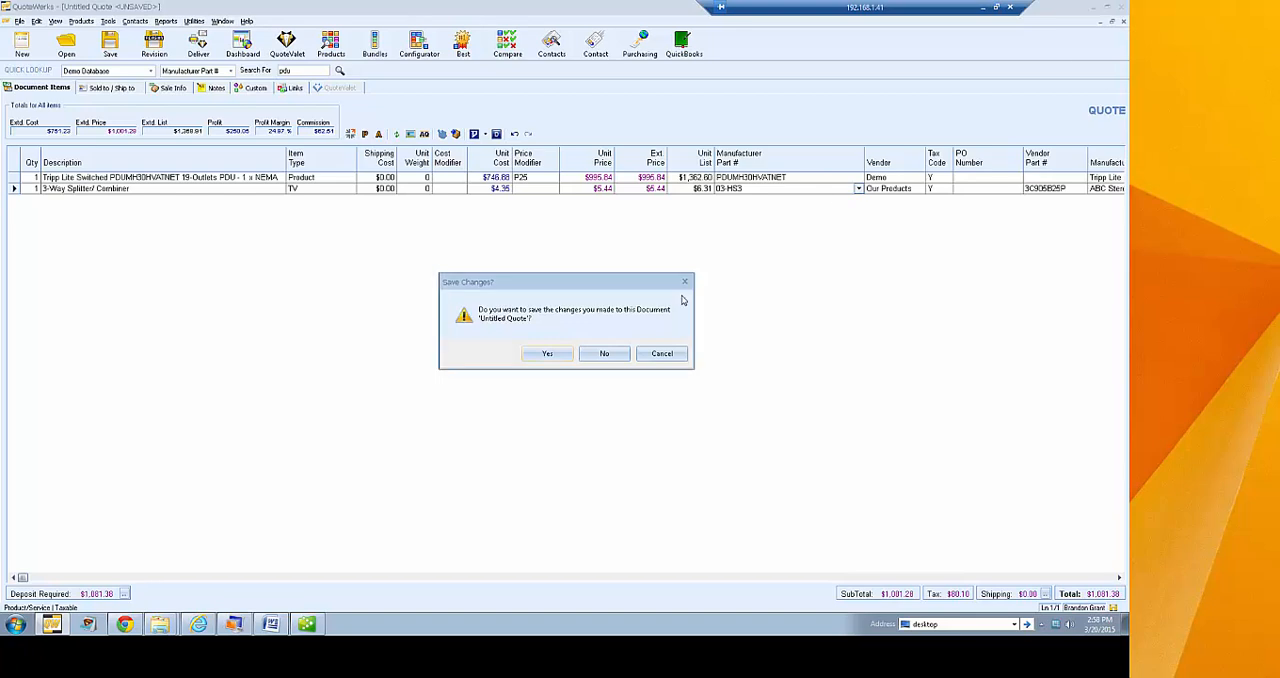
click(610, 360)
click(22, 45)
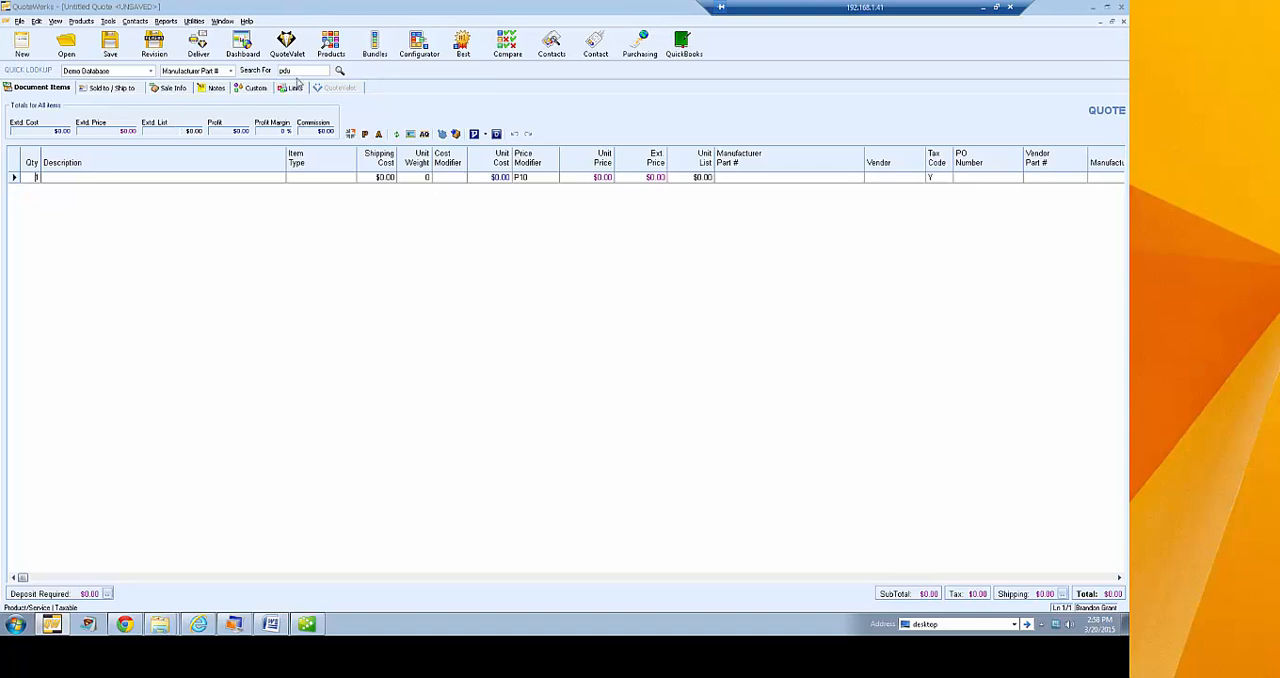
Open the Aspire Technologies quote from Friday, March 20, 2015, and close the list of active quotes for the contact
click(66, 45)
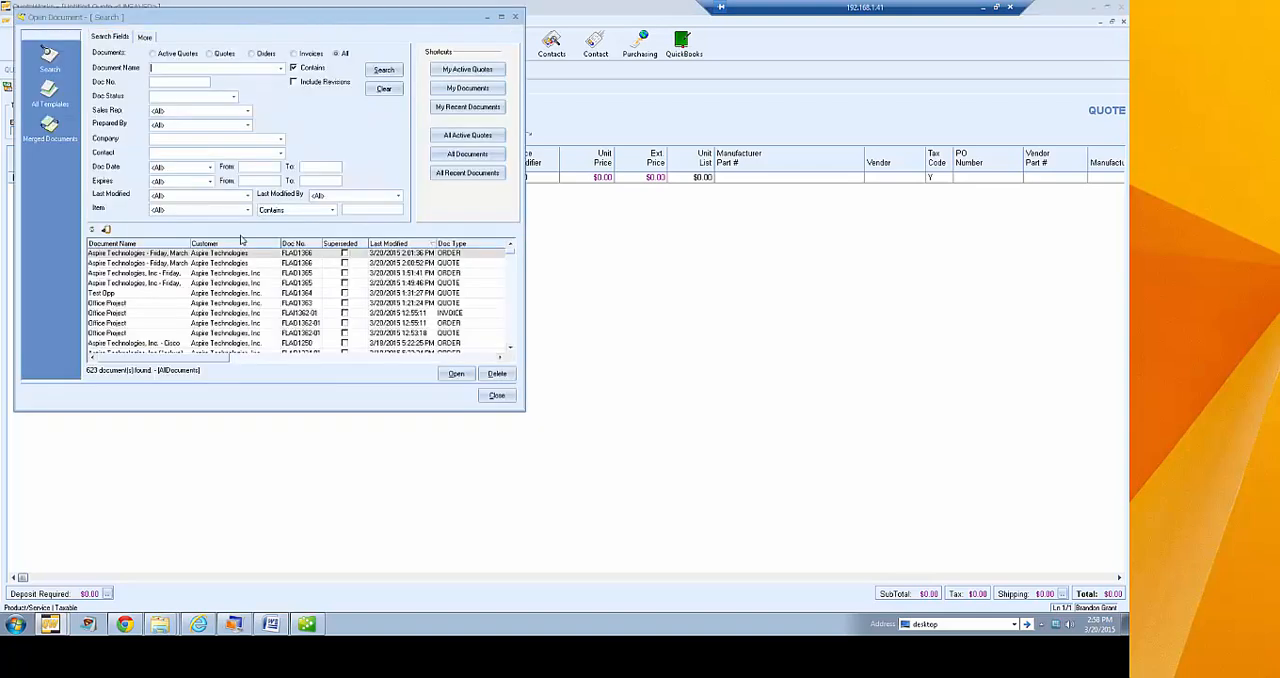
click(218, 255)
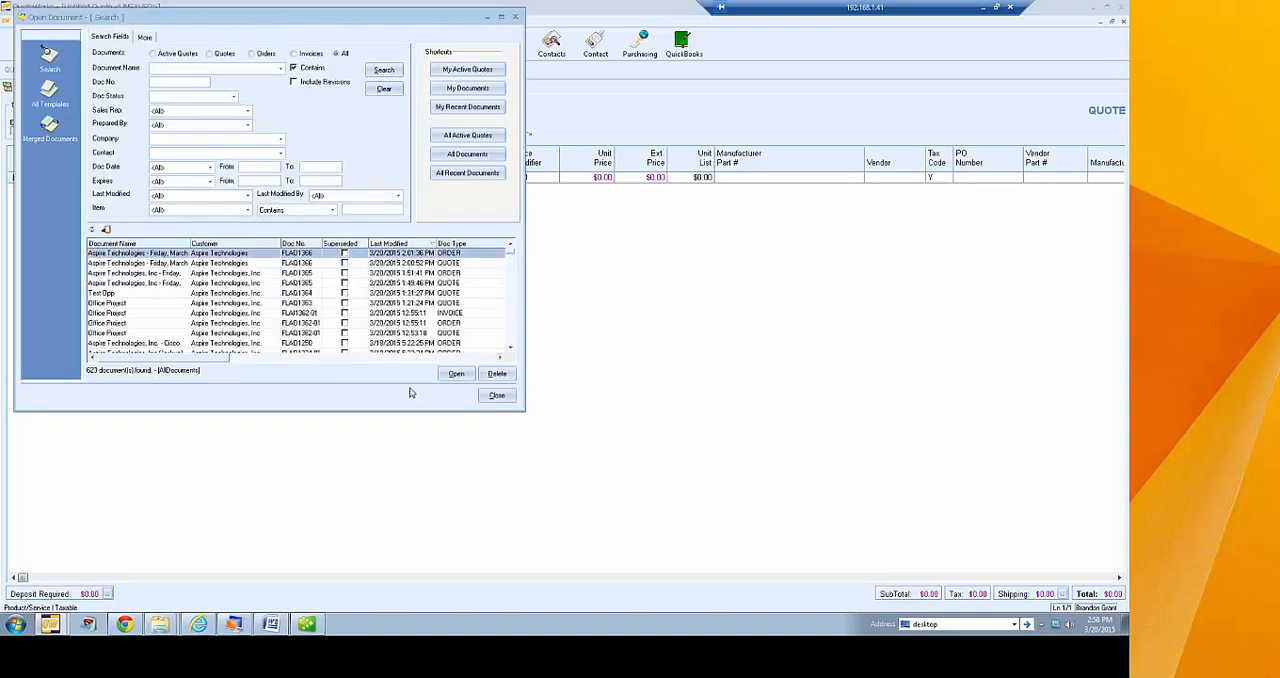
click(305, 264)
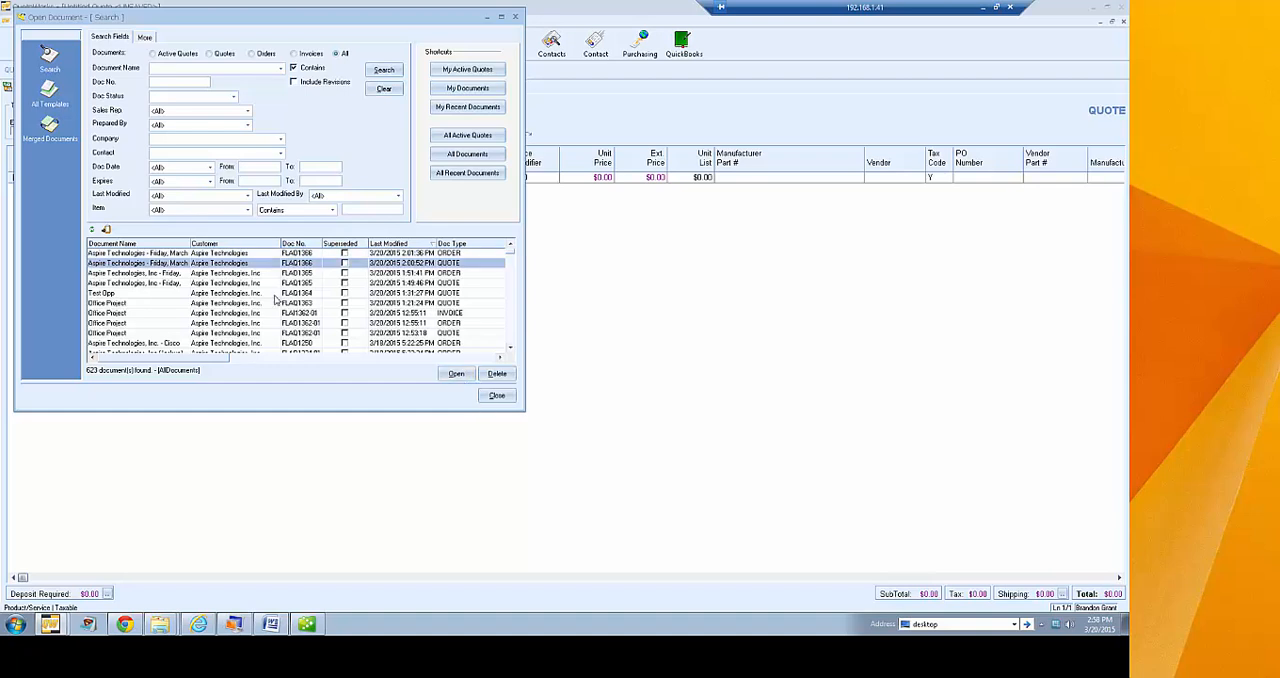
click(458, 375)
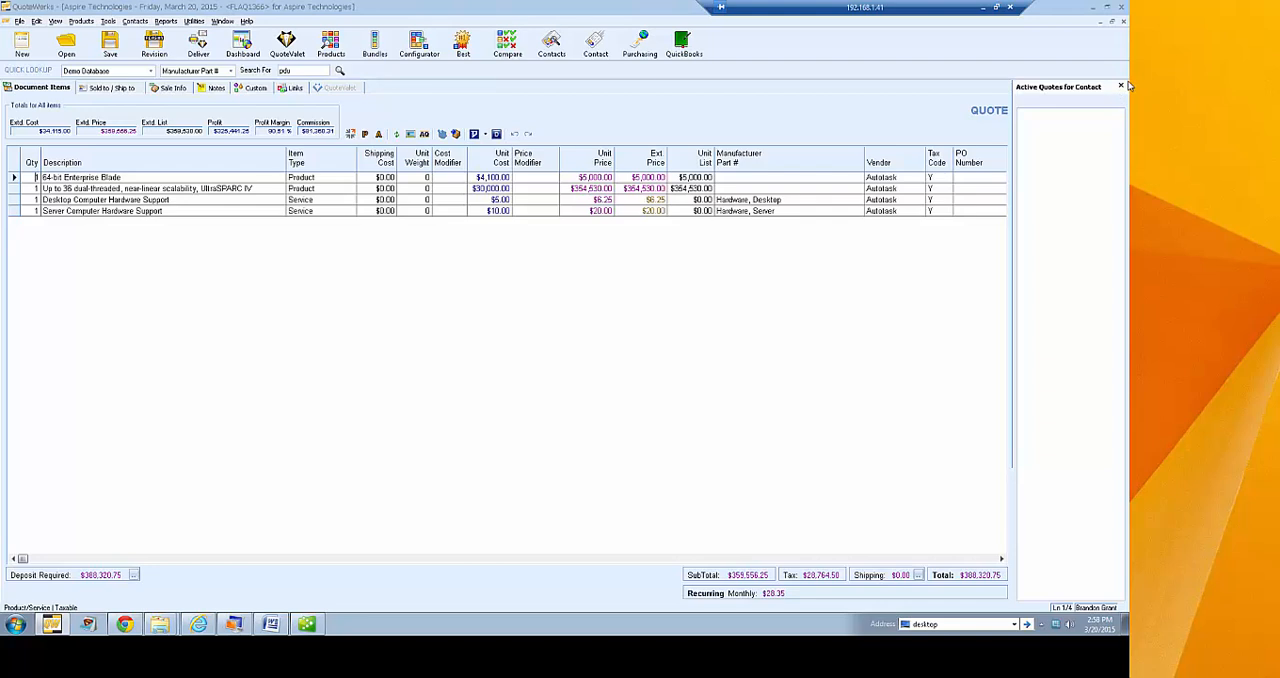
click(1122, 86)
click(375, 45)
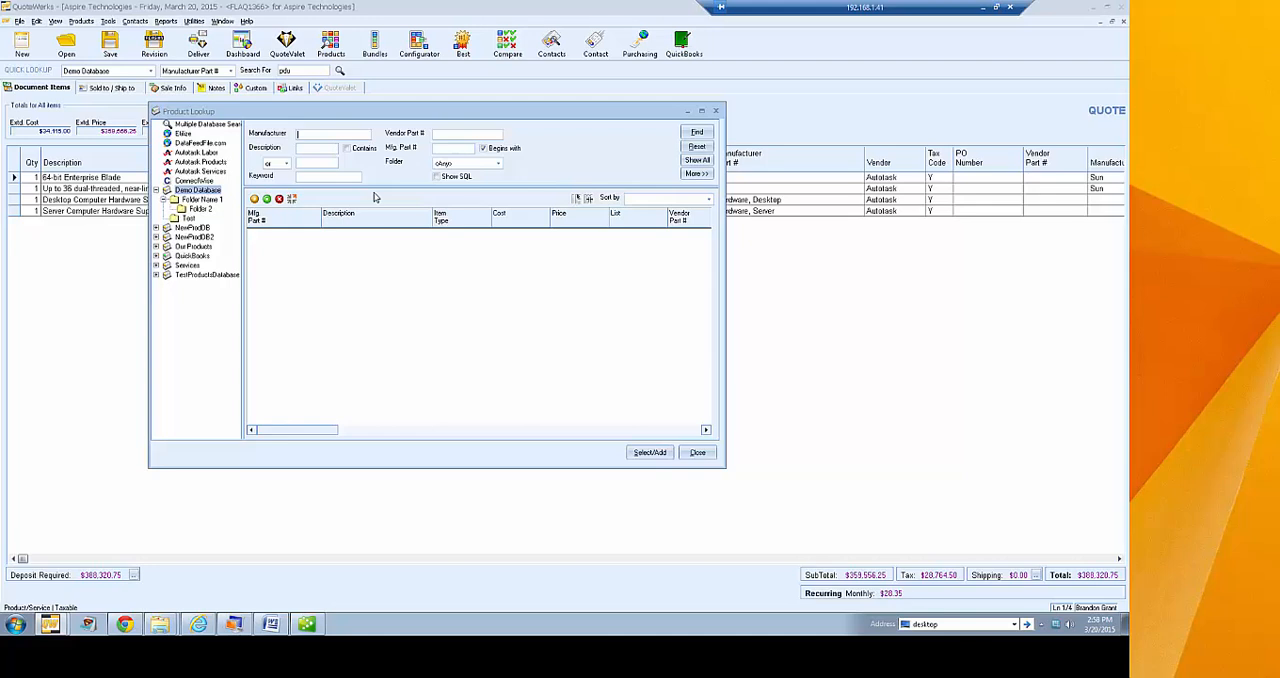
click(694, 454)
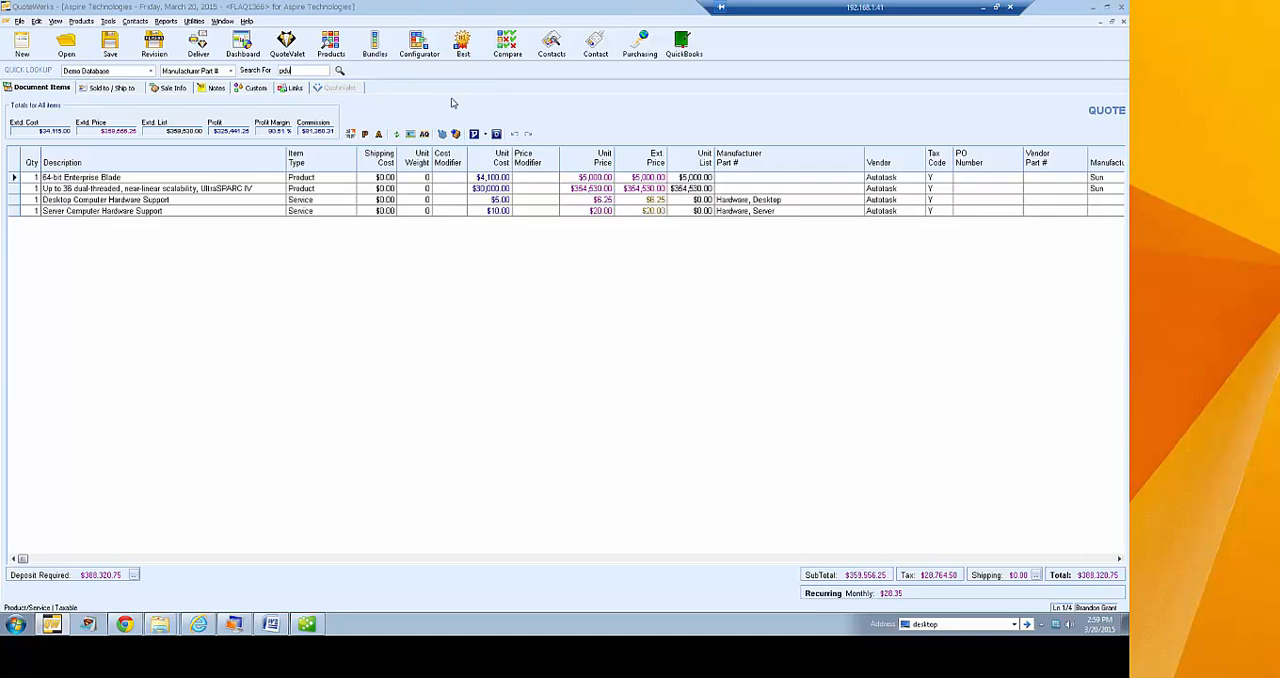
Start a vendor price comparison of the quote's items, including only Demo Database and Our Products as vendors
click(509, 47)
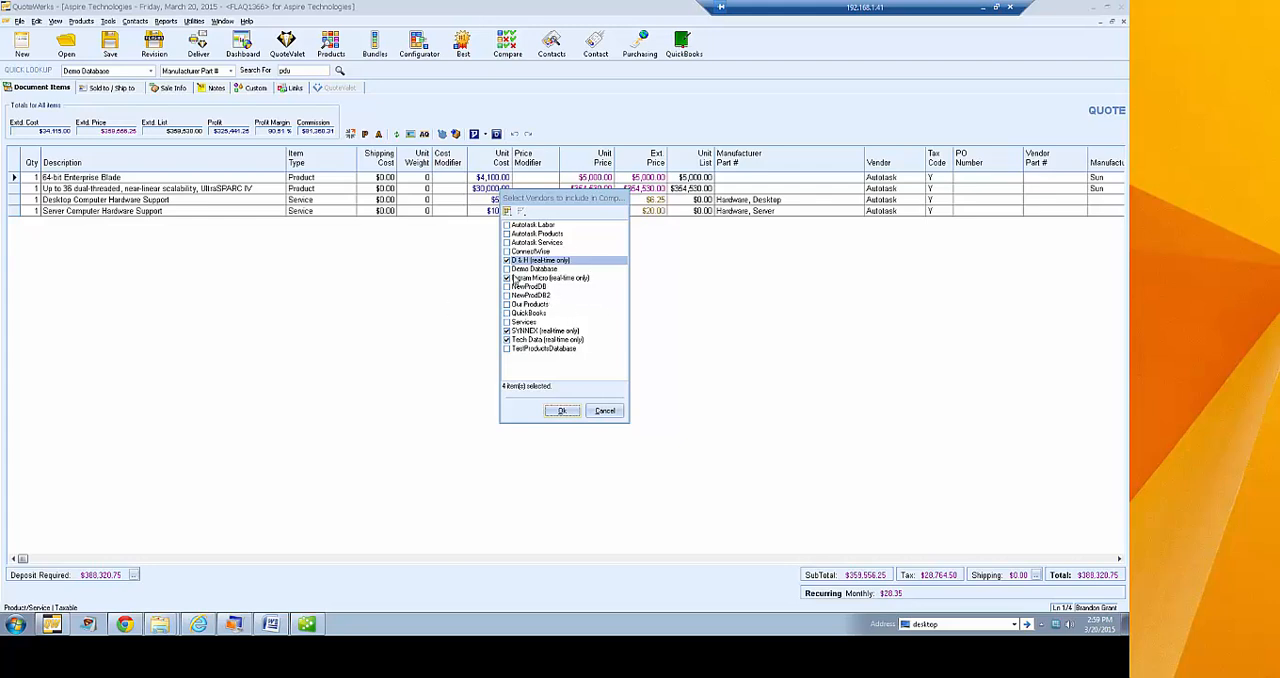
click(507, 260)
click(507, 269)
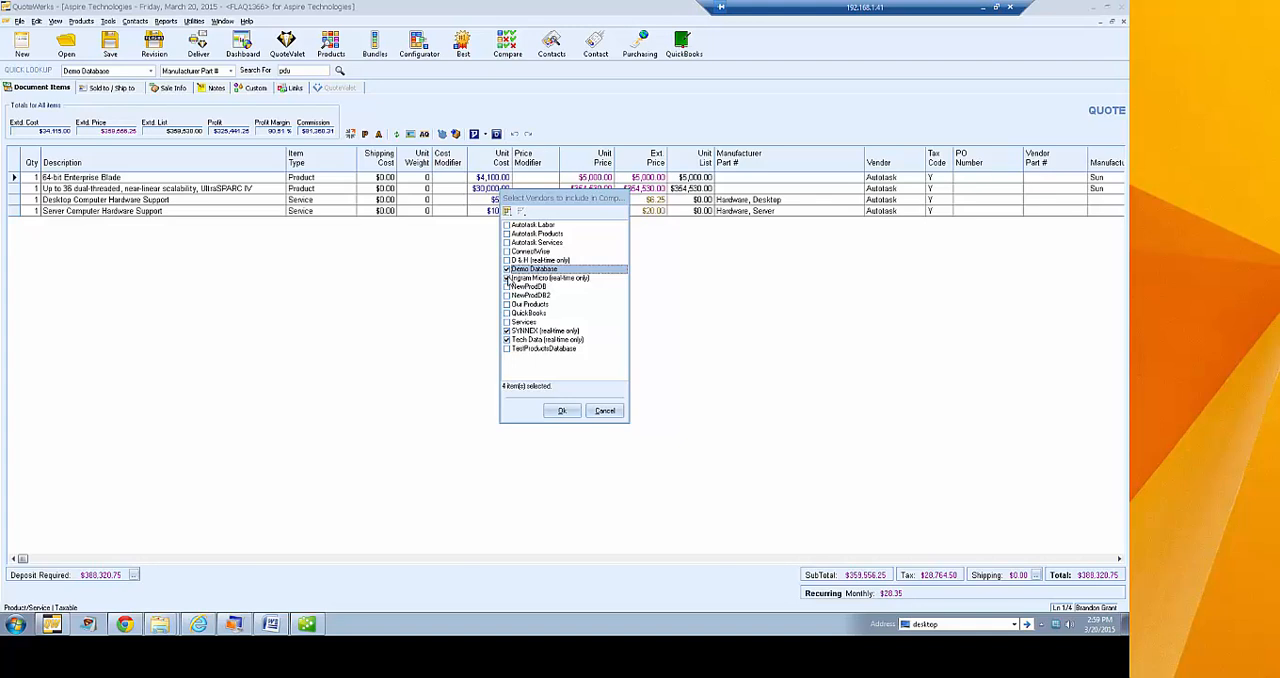
click(507, 278)
click(507, 330)
click(507, 339)
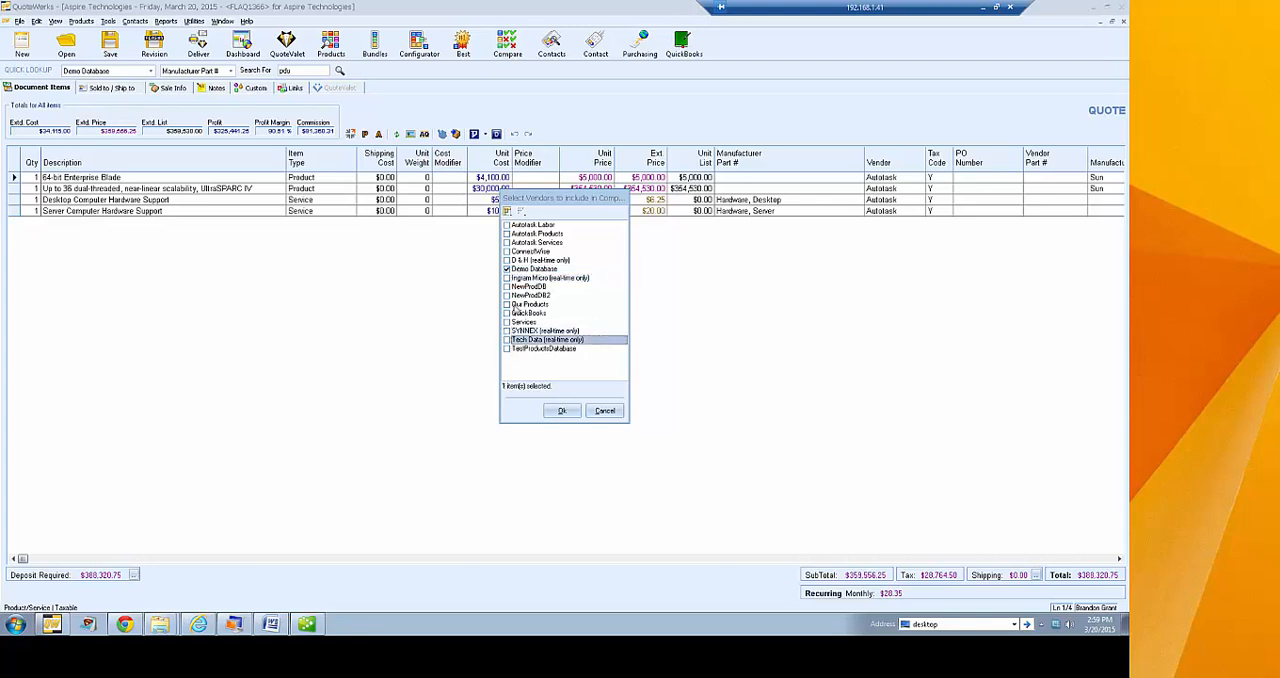
click(561, 410)
Examine the quote's items against the chosen vendors in the Vendor Price Comparison Worksheet, then close it
click(678, 358)
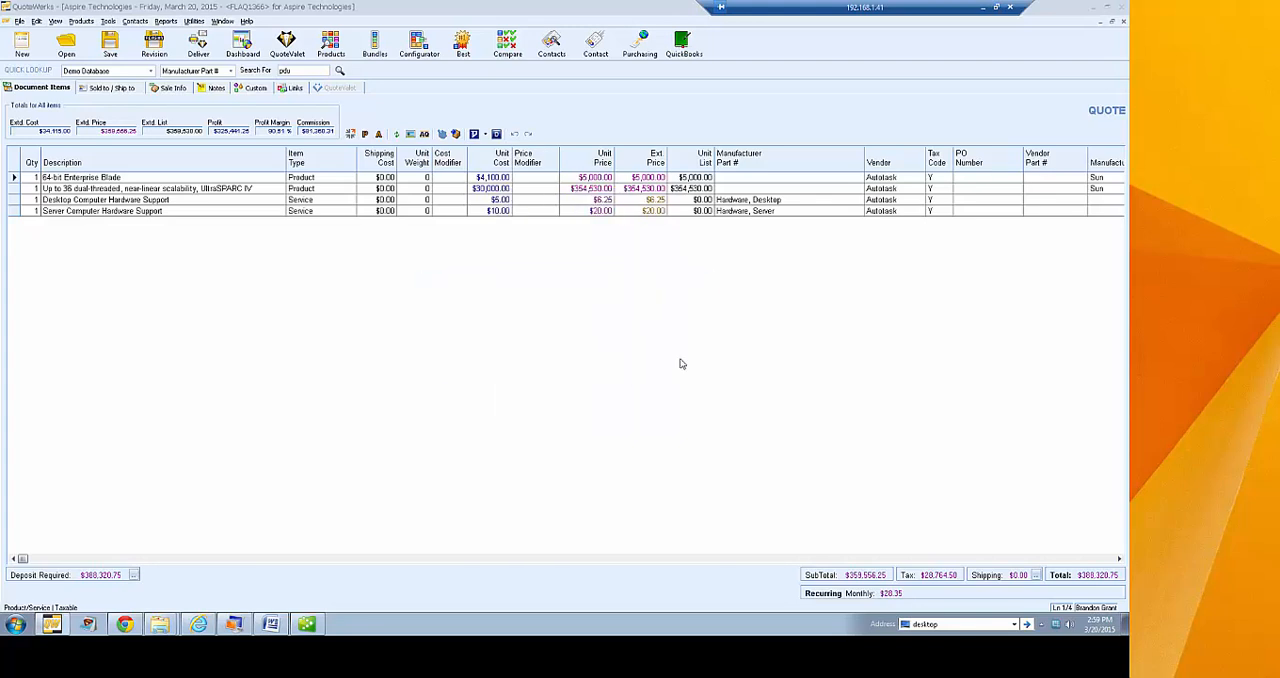
drag(446, 210, 567, 413)
drag(310, 35, 583, 62)
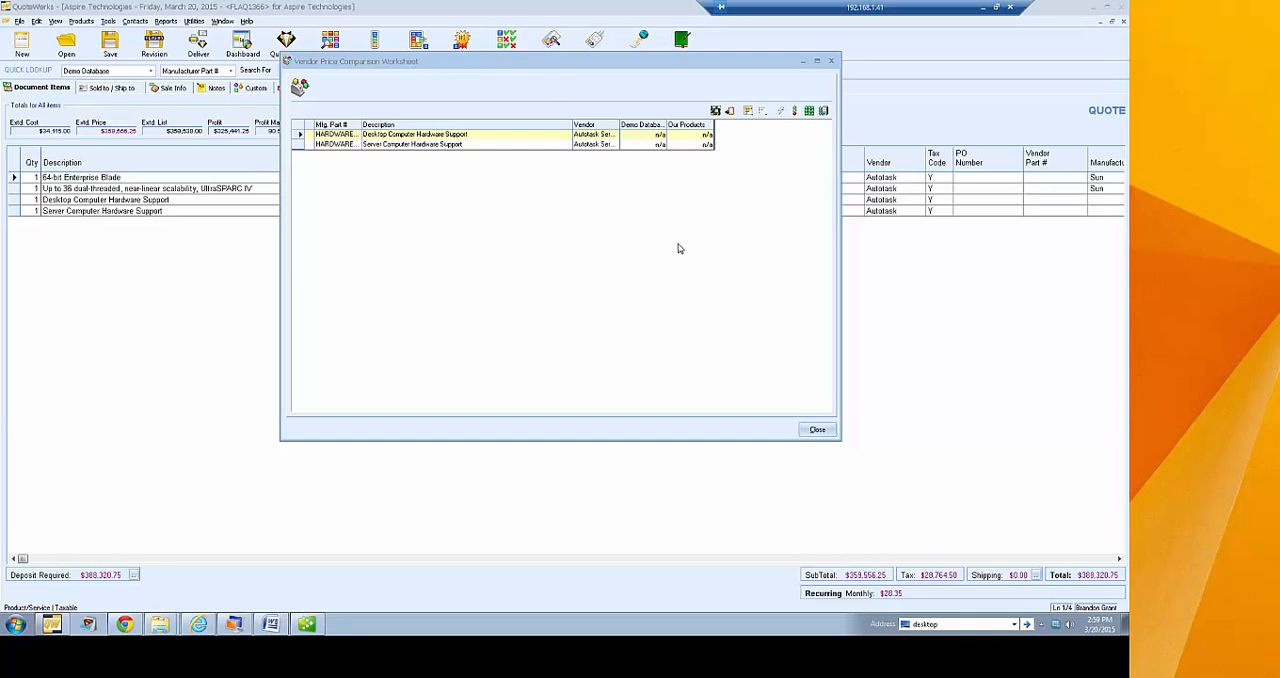
click(818, 431)
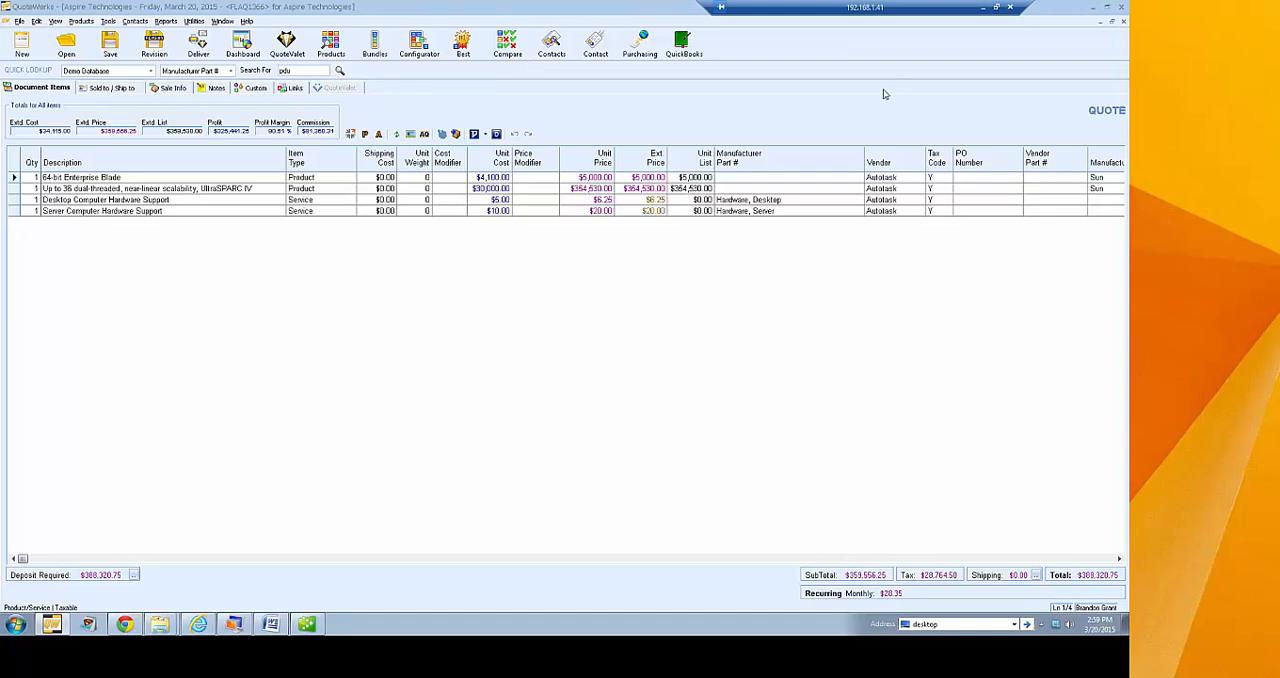
Exit and restart QuoteWerks, log in as the preselected user and maximize the main window
click(1122, 7)
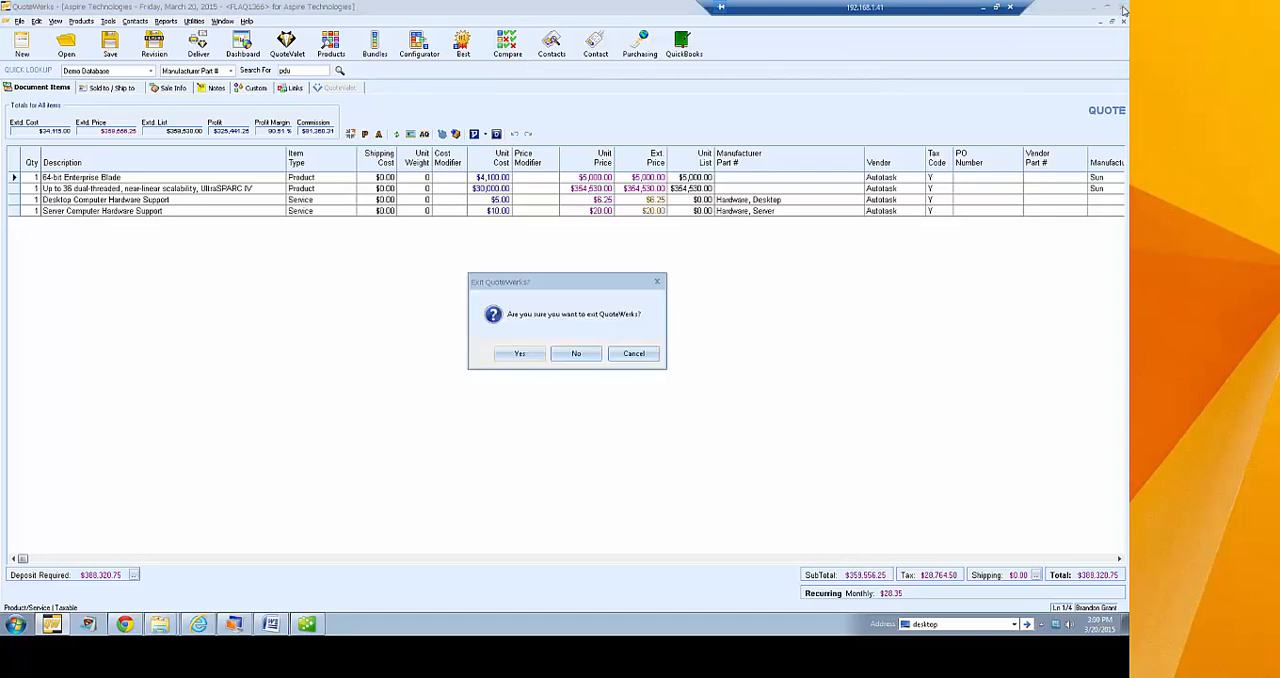
click(578, 356)
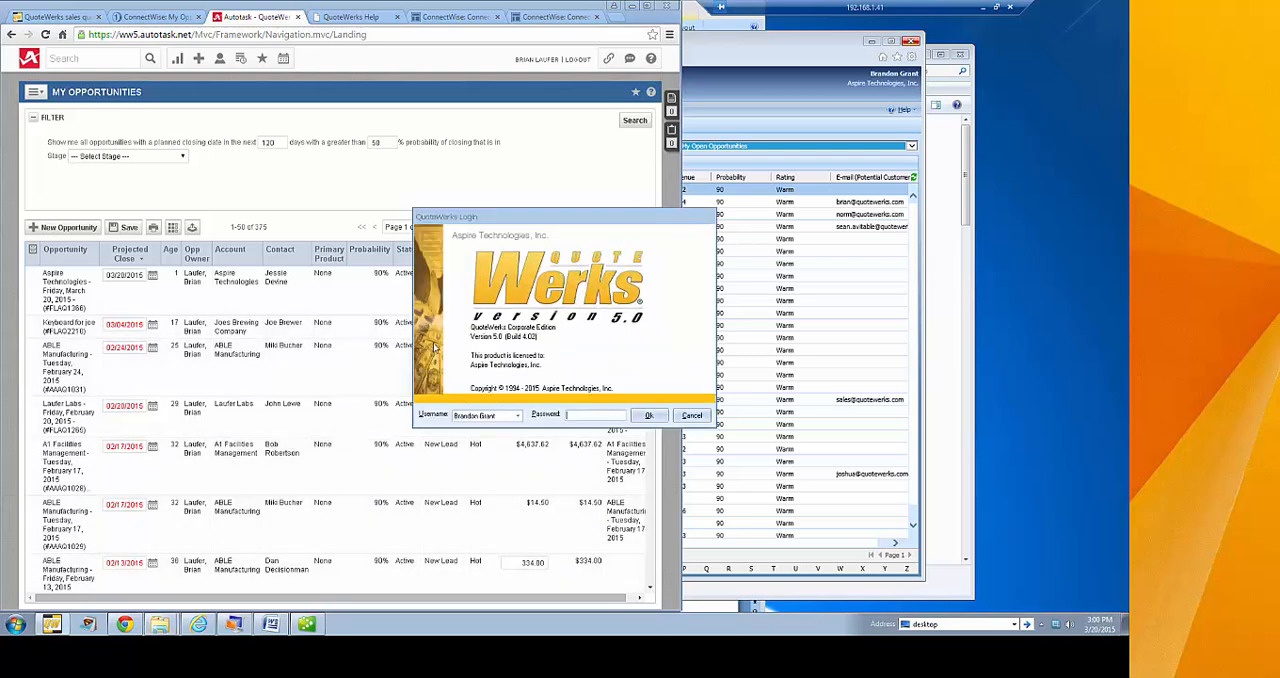
key(Return)
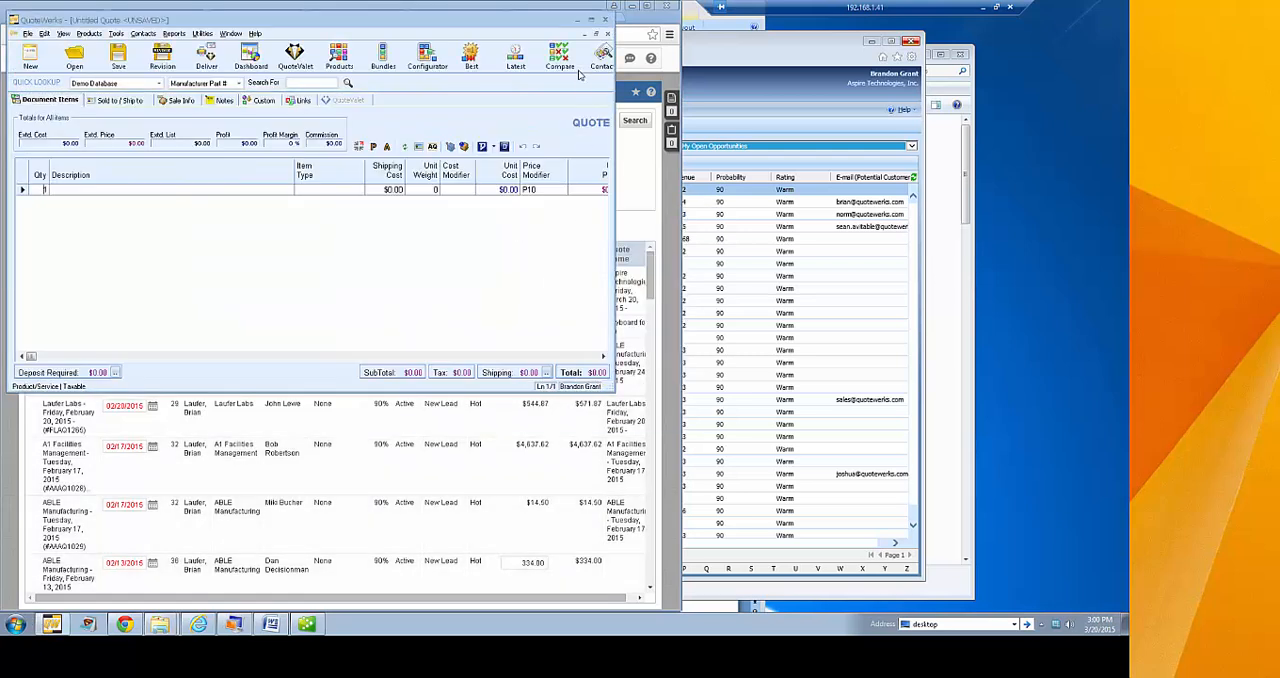
click(591, 21)
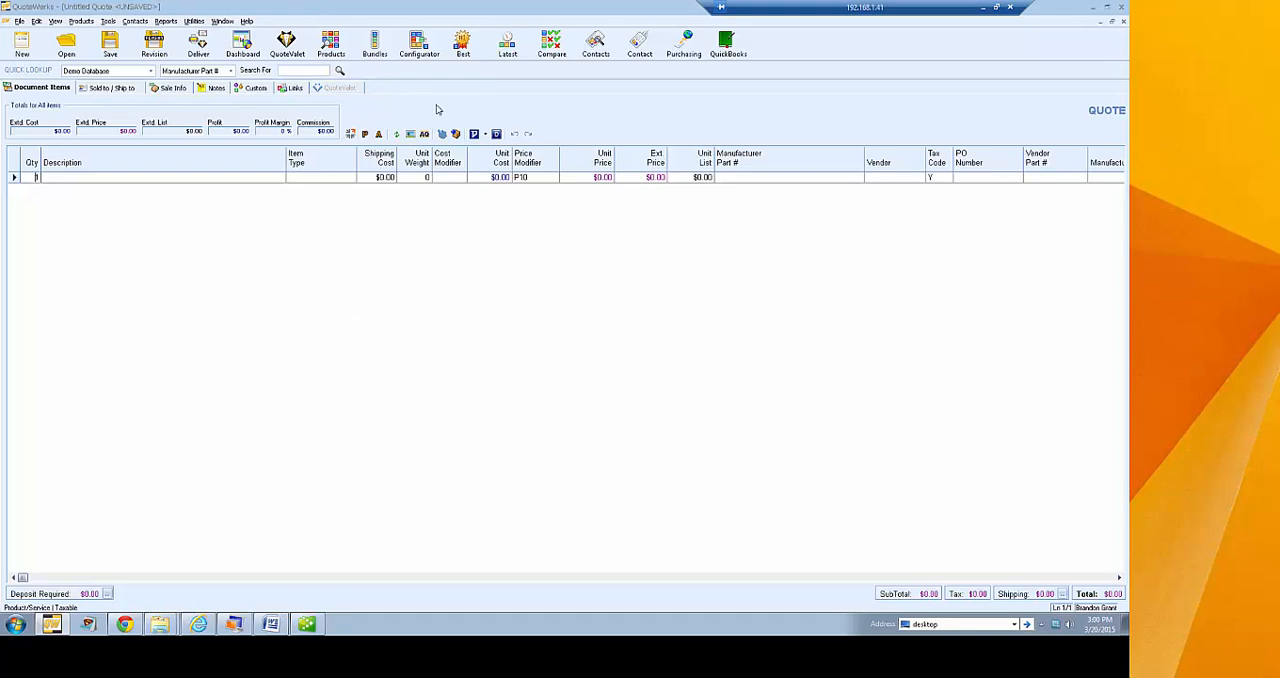
Open User Maintenance and edit the properties of the user listed directly below Administrator
click(194, 21)
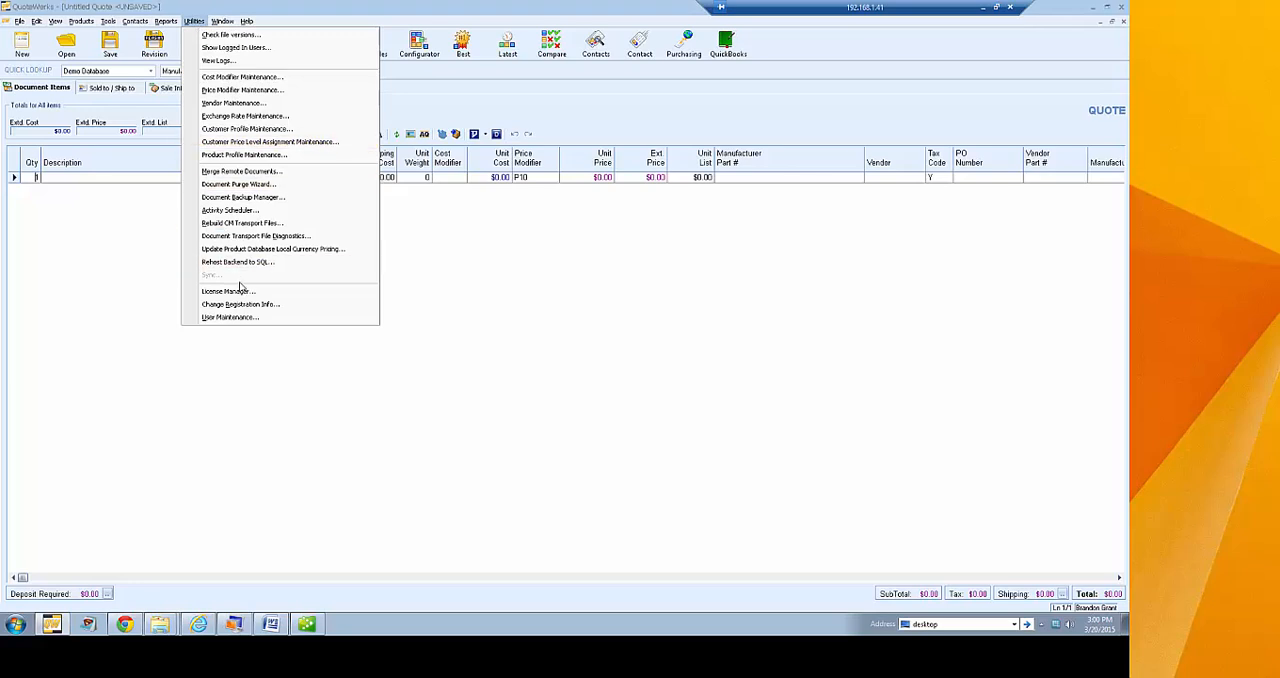
click(288, 320)
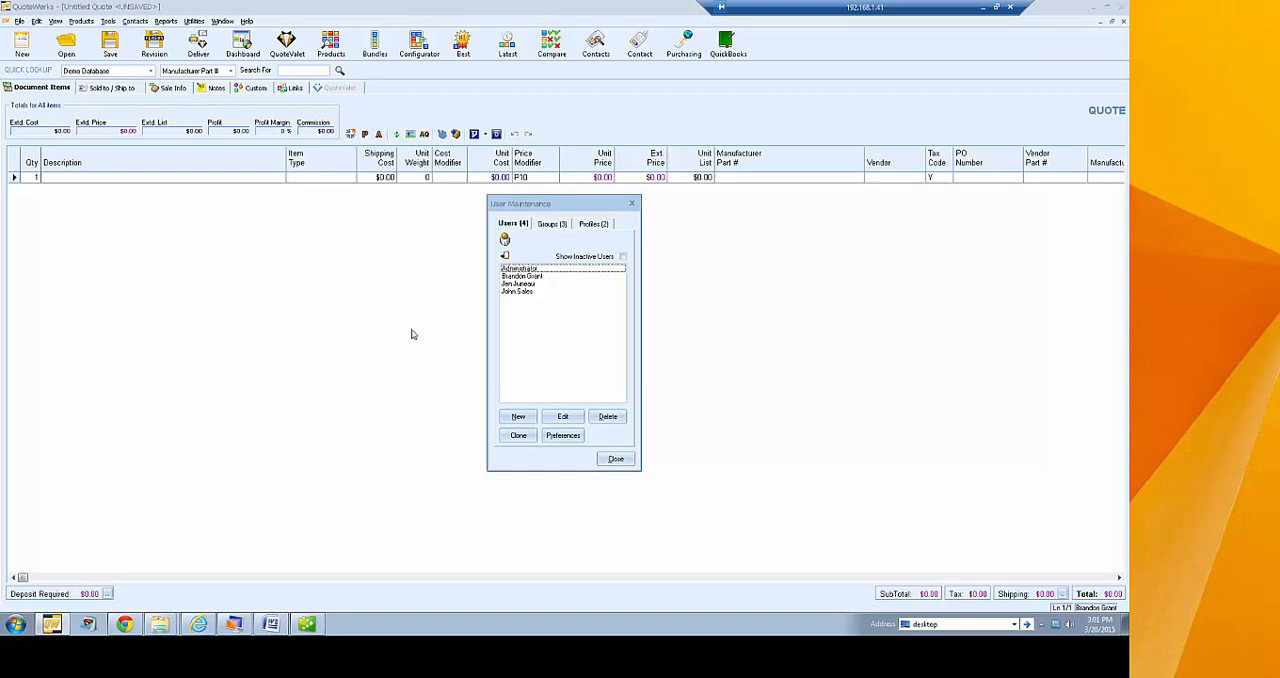
click(530, 276)
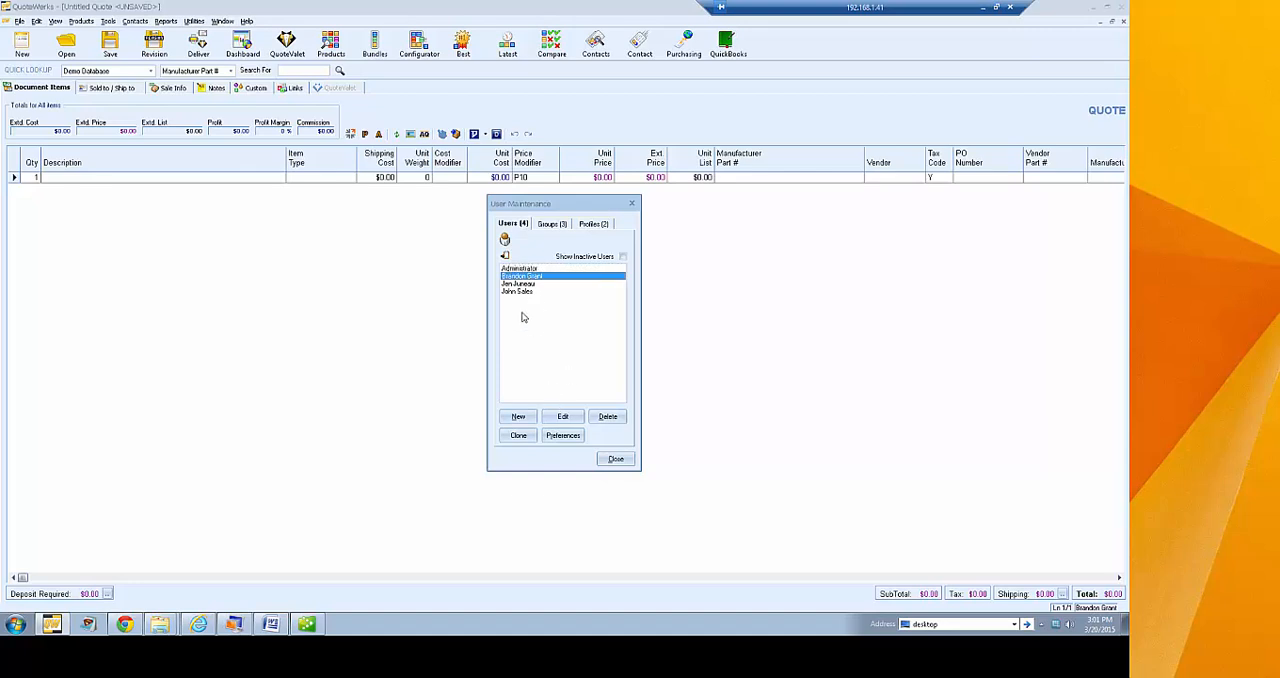
click(518, 269)
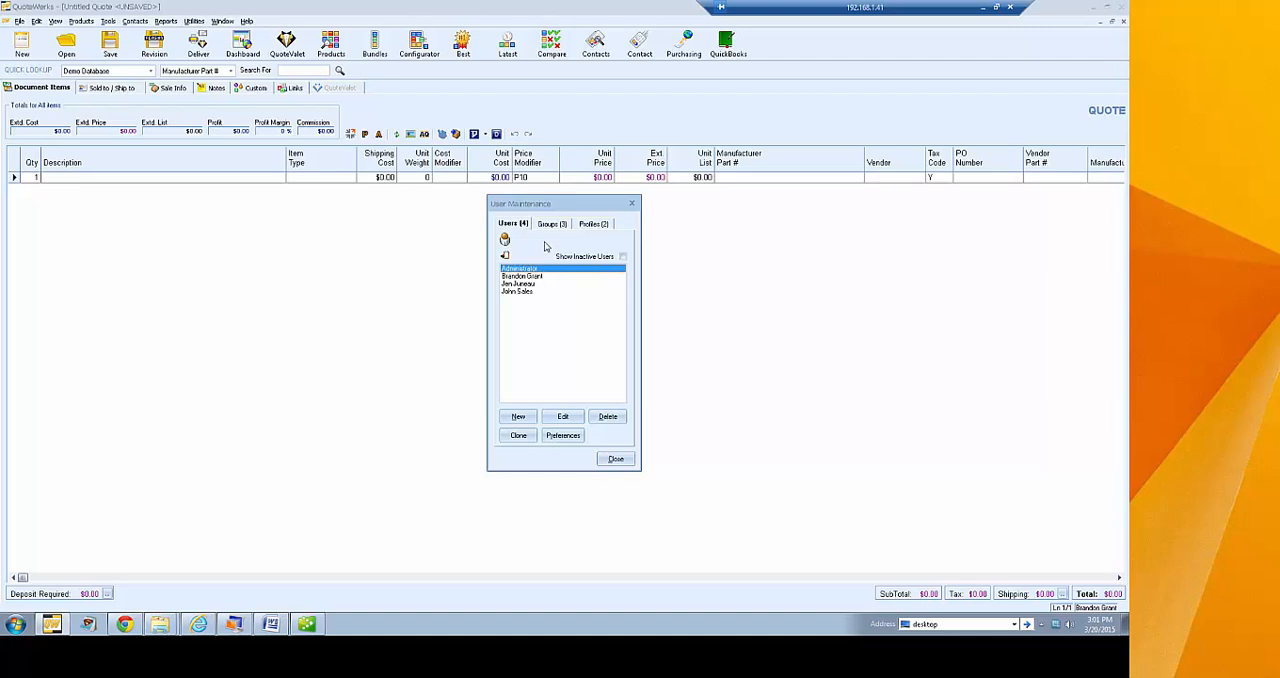
click(522, 276)
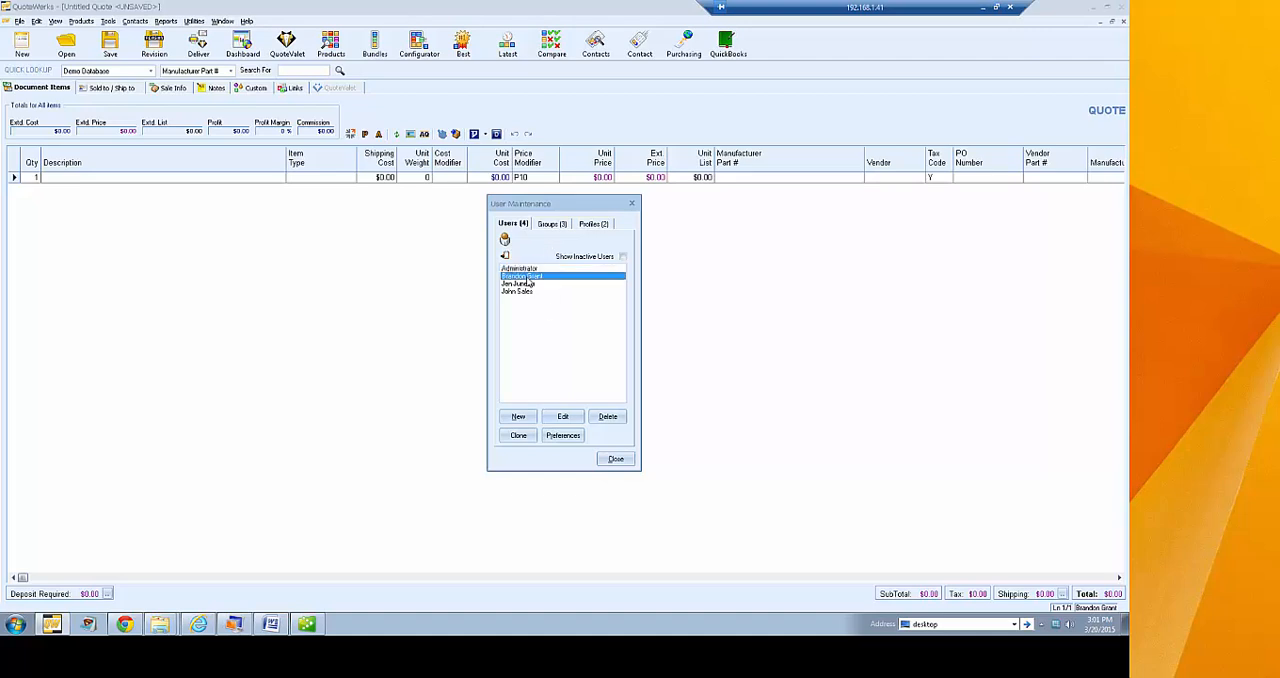
click(563, 416)
click(672, 376)
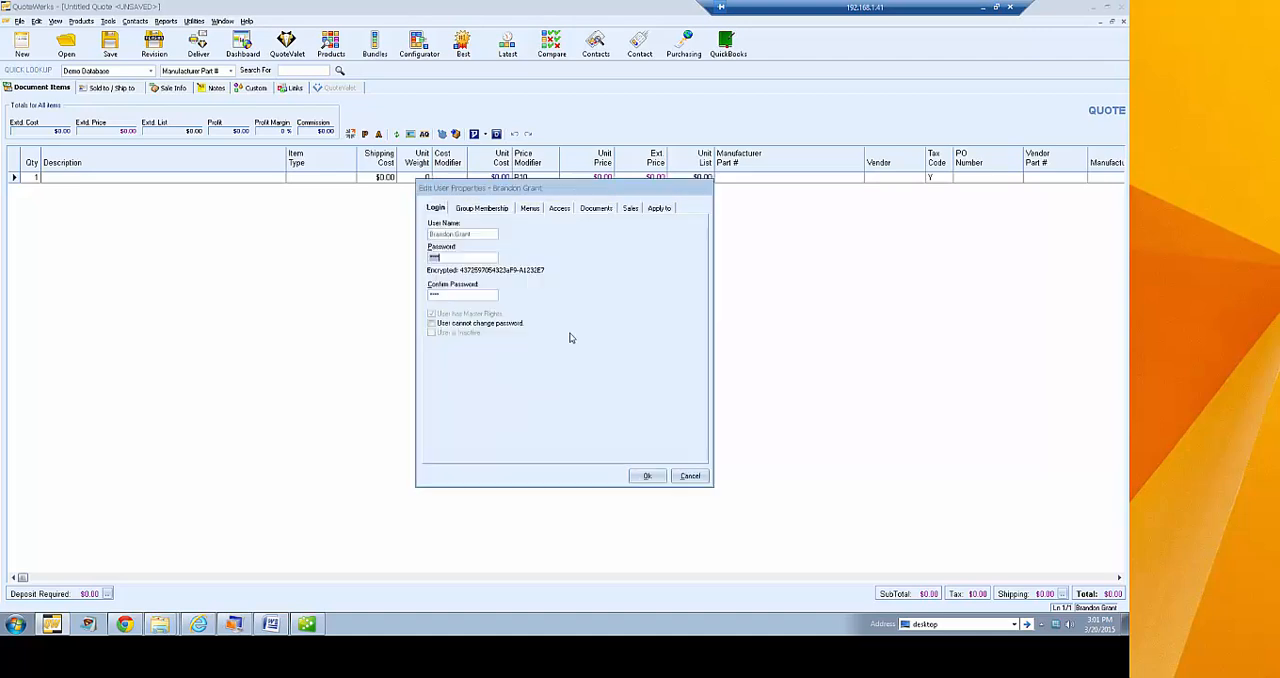
Add the user to the Inside Sales group and view the settings that can be copied to other users or groups
click(658, 209)
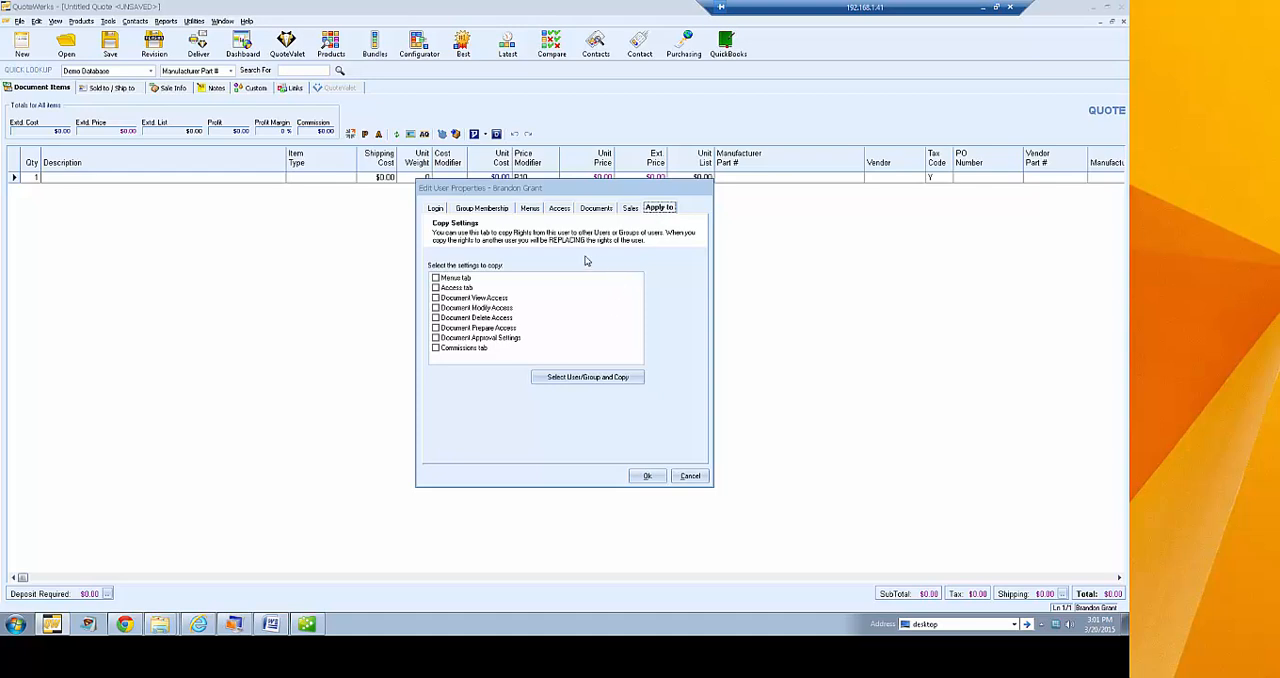
click(474, 208)
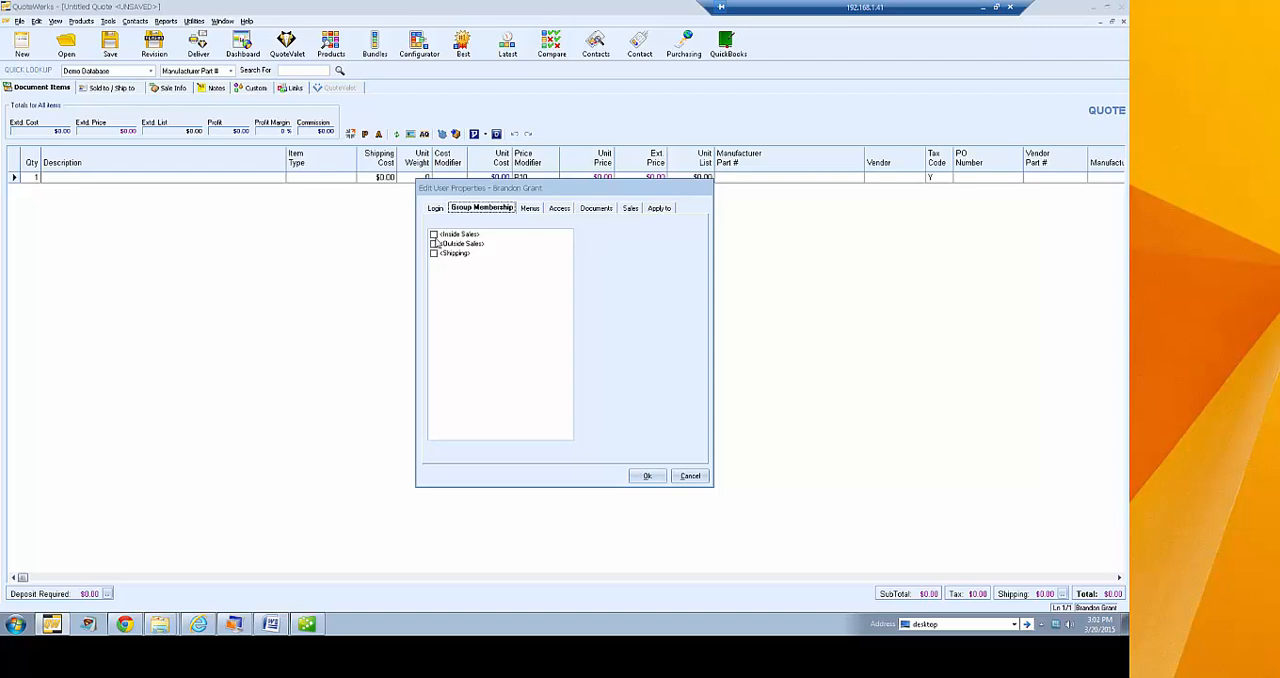
click(434, 235)
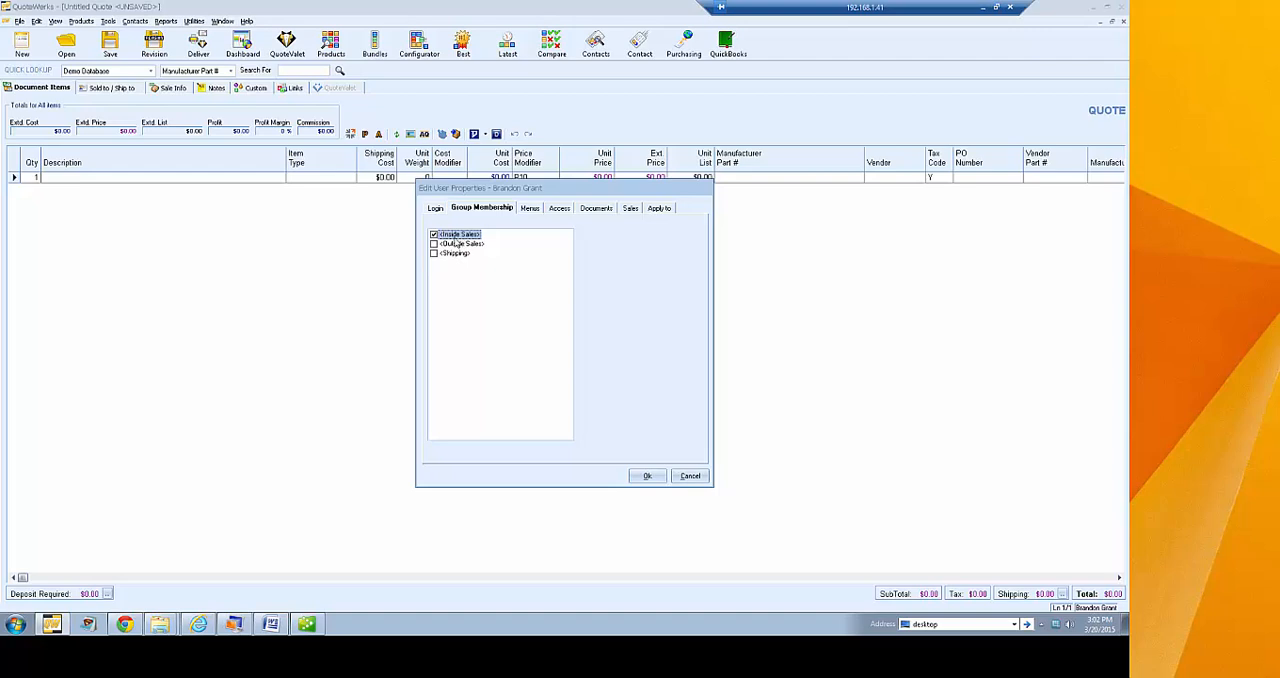
click(659, 208)
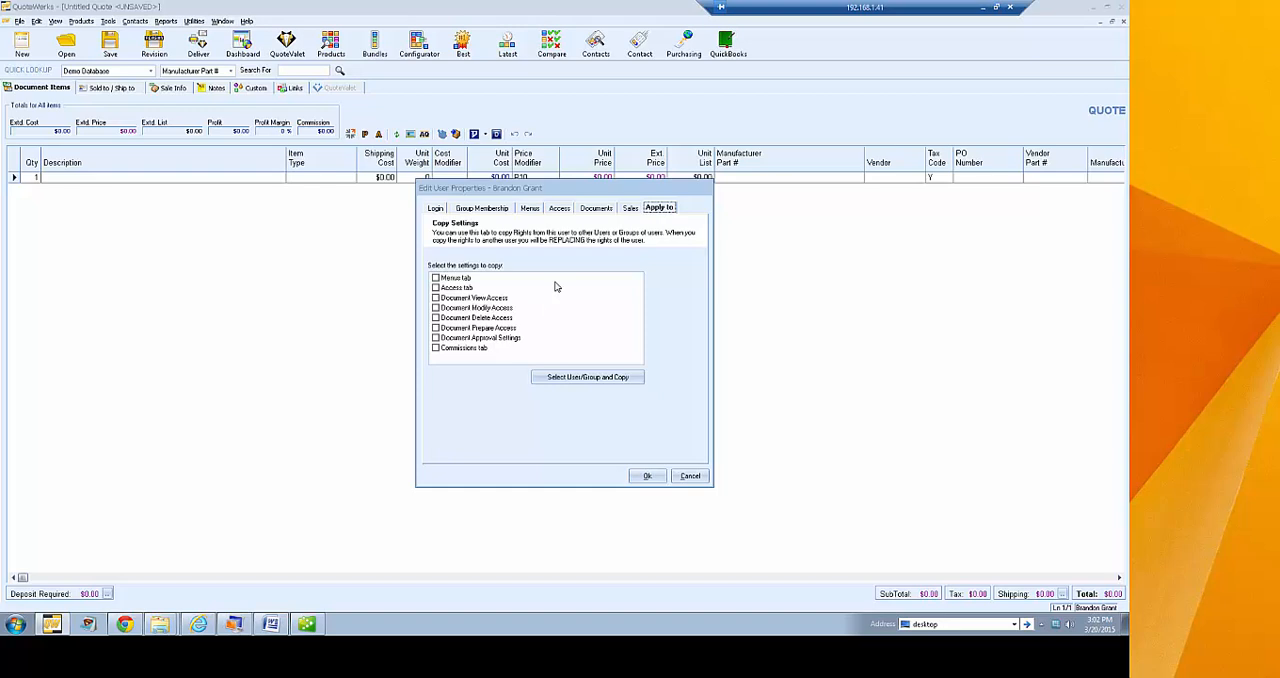
Try the "User cannot change password" option in the user's login settings, and switch it back off
click(435, 208)
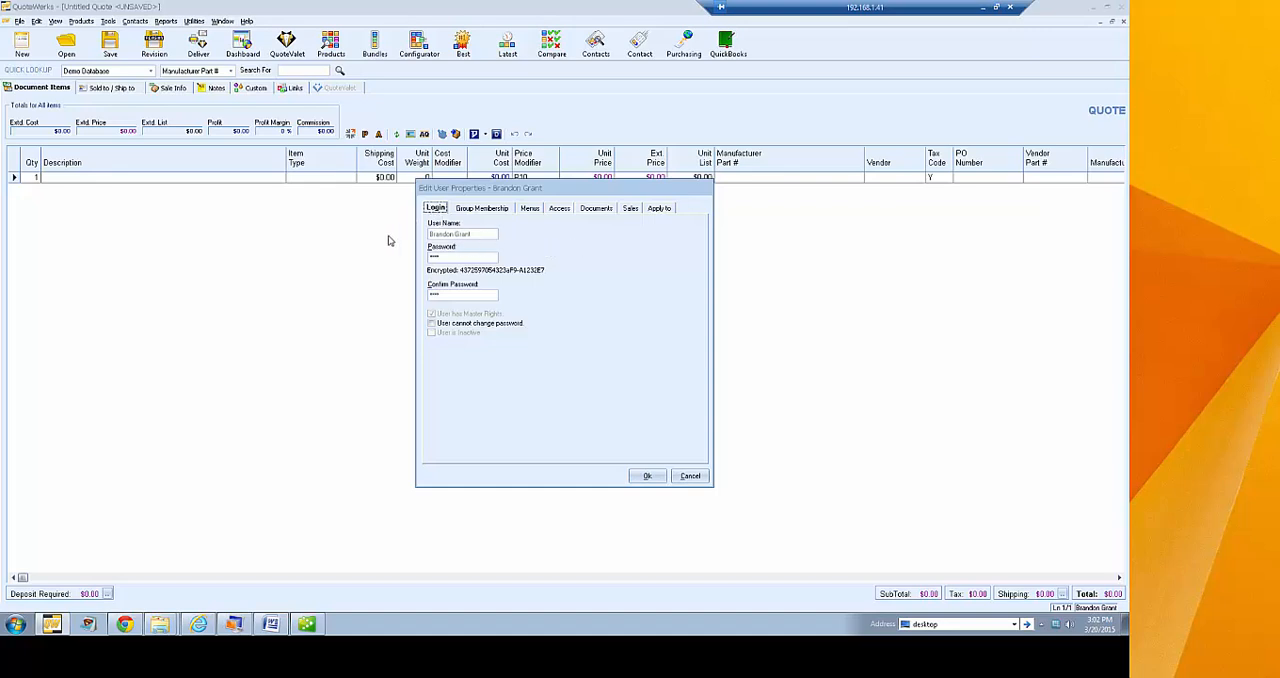
click(453, 256)
click(441, 296)
click(448, 324)
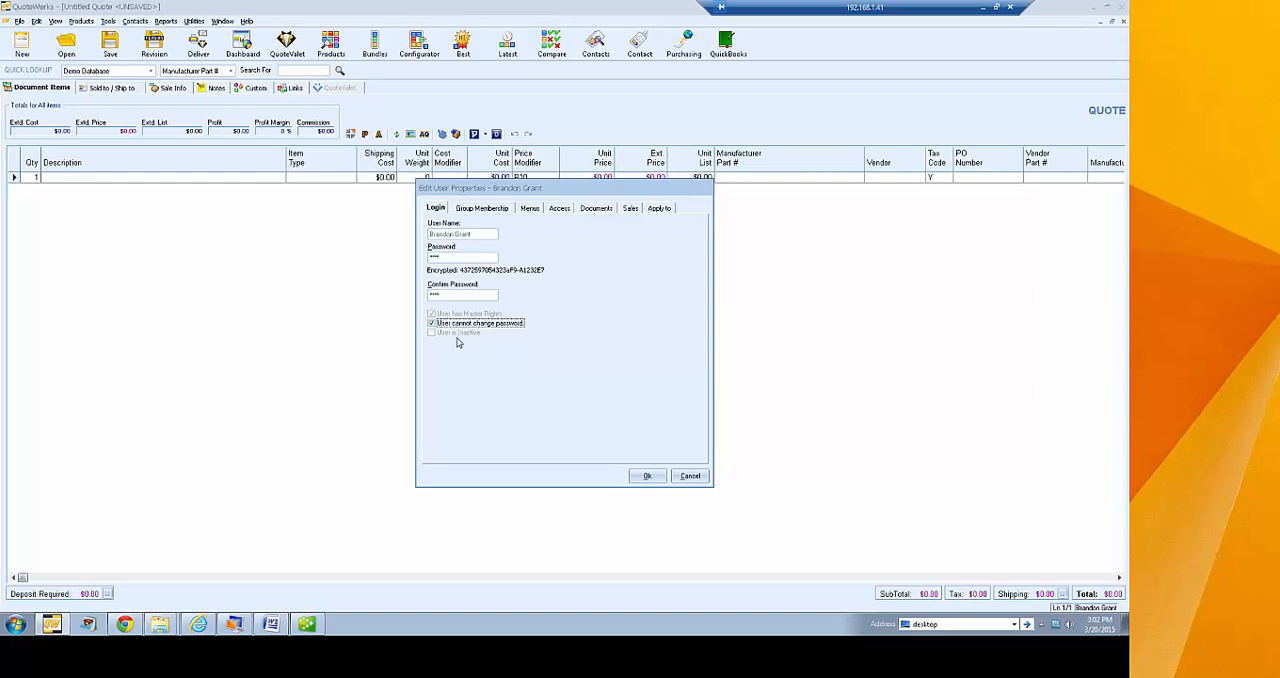
click(440, 325)
Try hiding Save As Template and Save As Next Revision in the user's File menu rights, and restore both
click(483, 210)
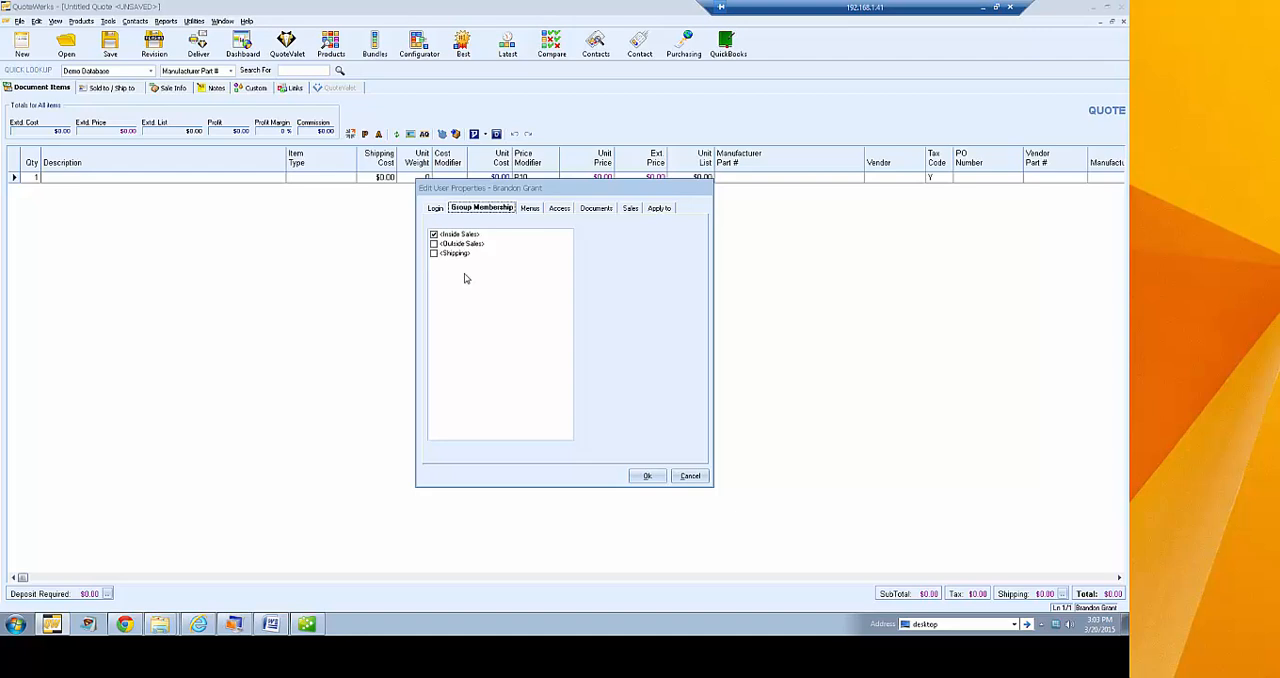
click(531, 208)
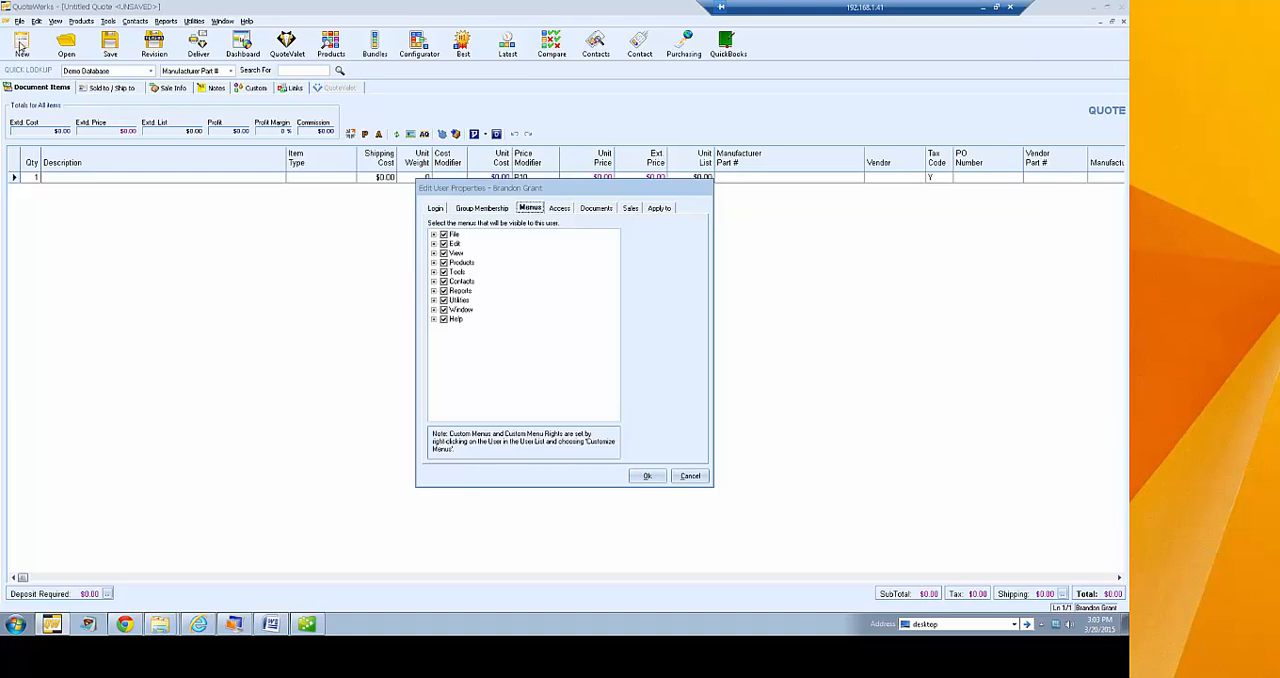
click(434, 235)
drag(619, 258, 617, 298)
scroll(617, 298, up, 3)
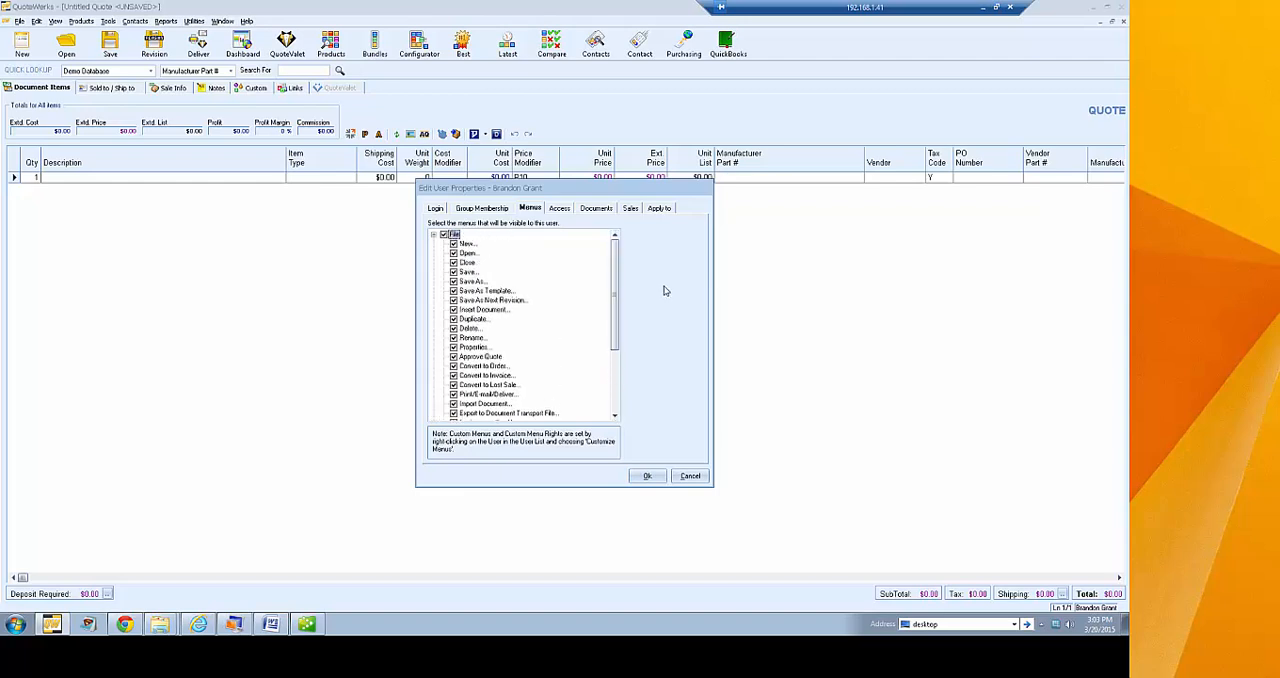
click(453, 290)
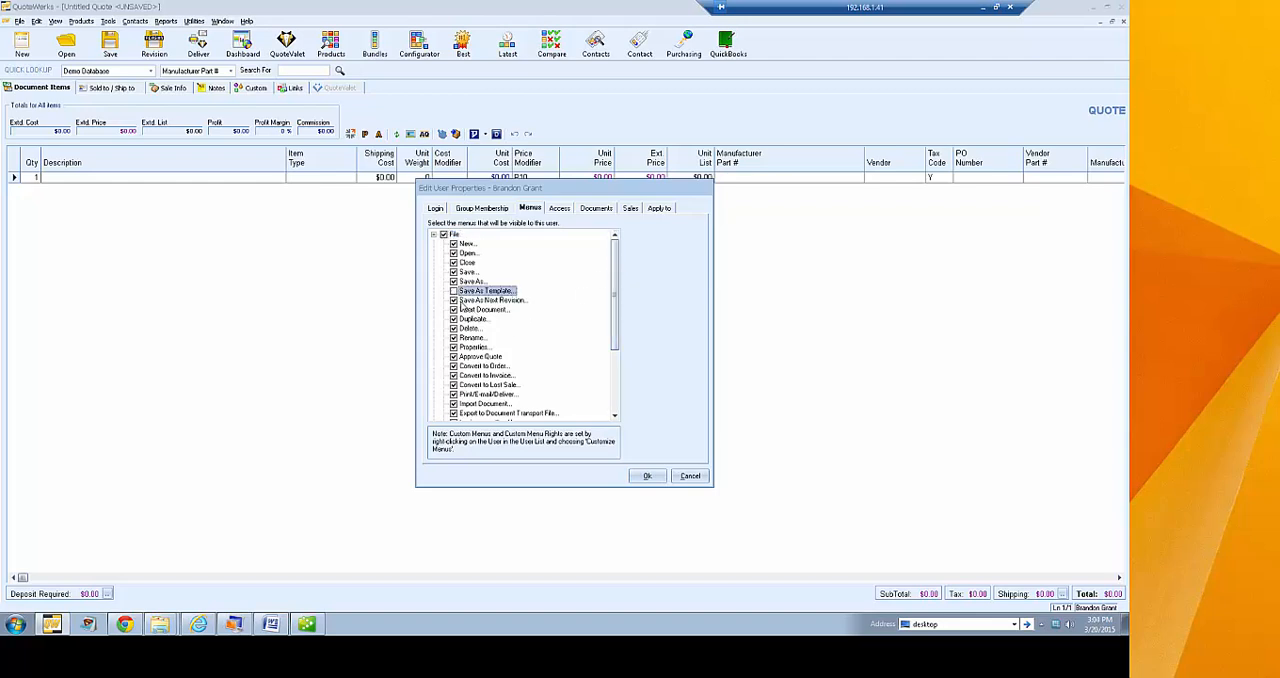
click(454, 300)
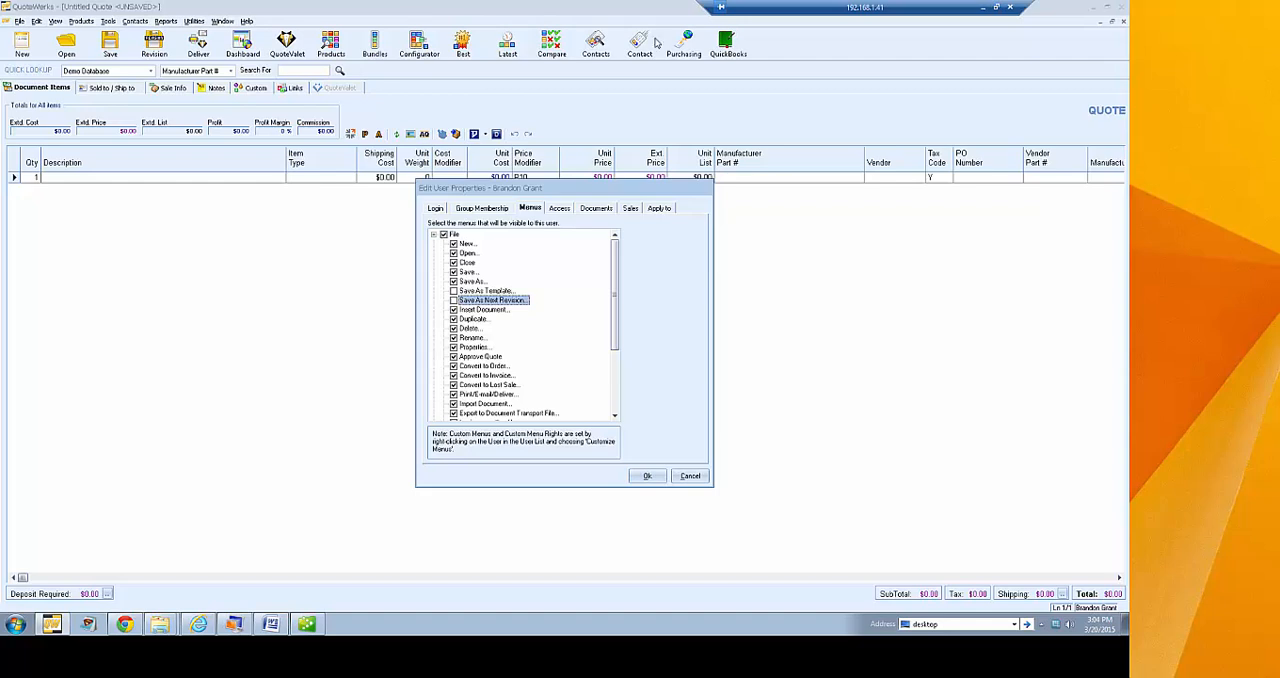
click(453, 300)
click(453, 290)
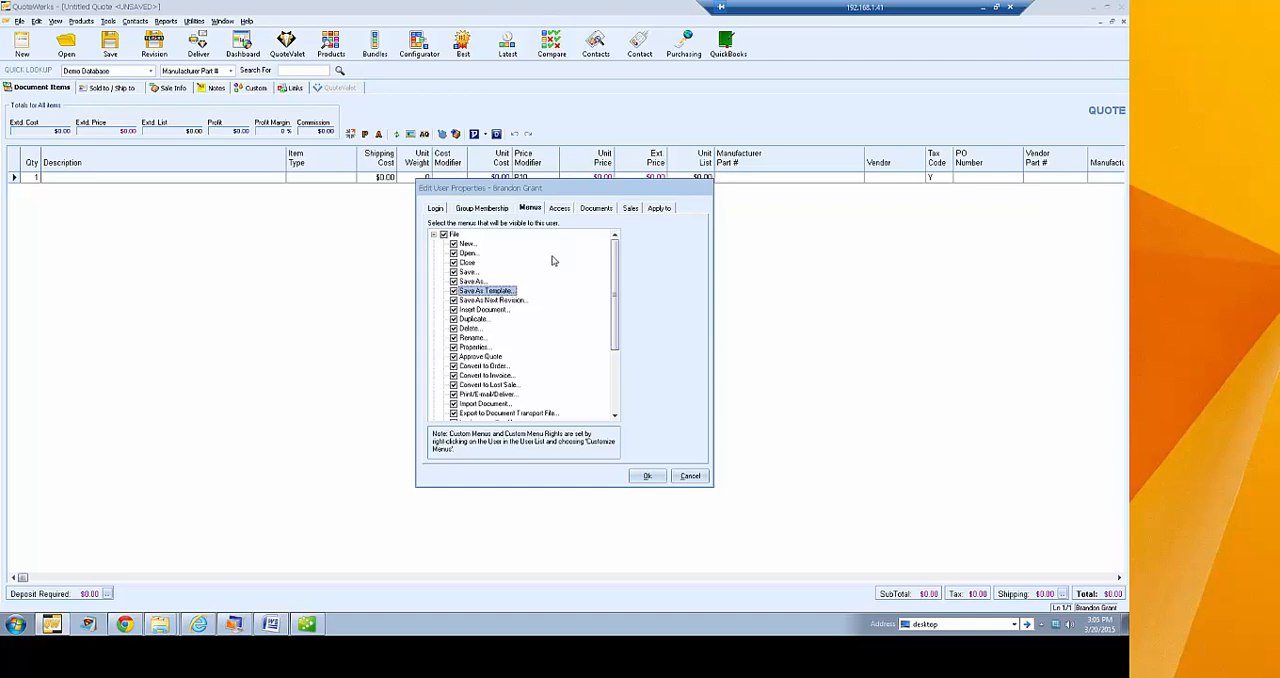
click(433, 234)
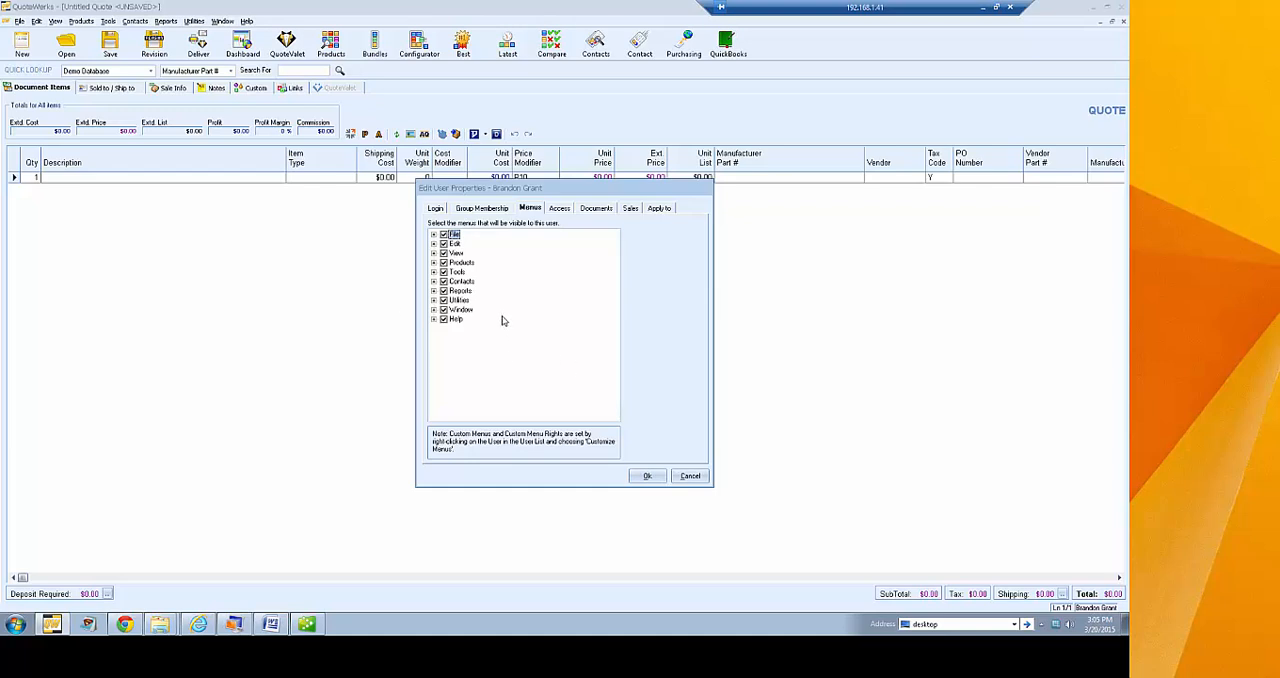
Review the Utilities menu commands that are visible to the user, and collapse the list
click(433, 300)
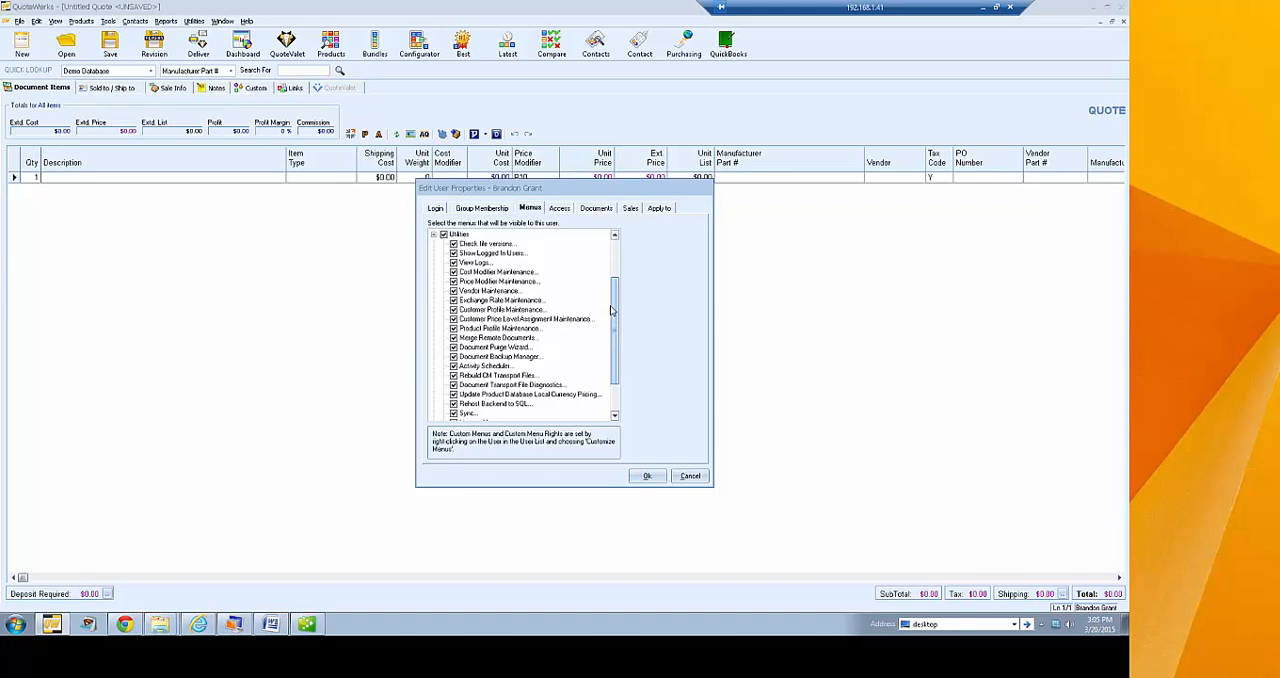
mouse_move(614, 308)
mouse_down()
mouse_move(619, 286)
mouse_move(615, 309)
mouse_up()
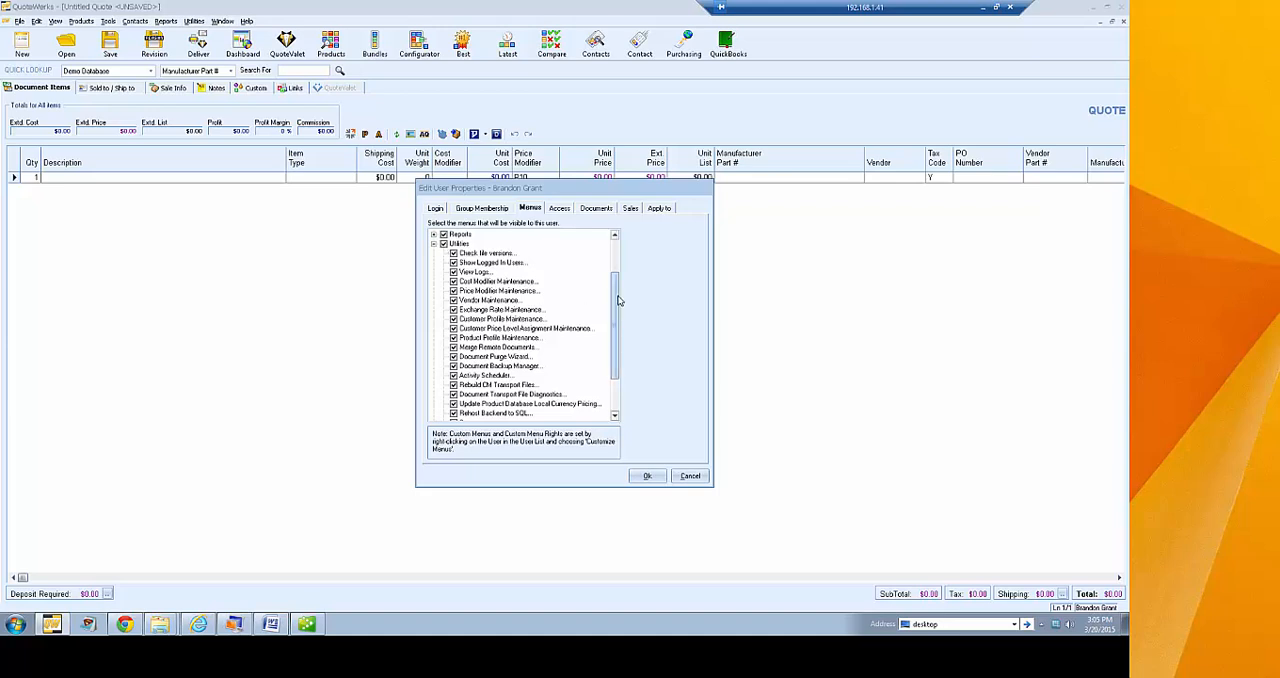
drag(618, 300, 618, 325)
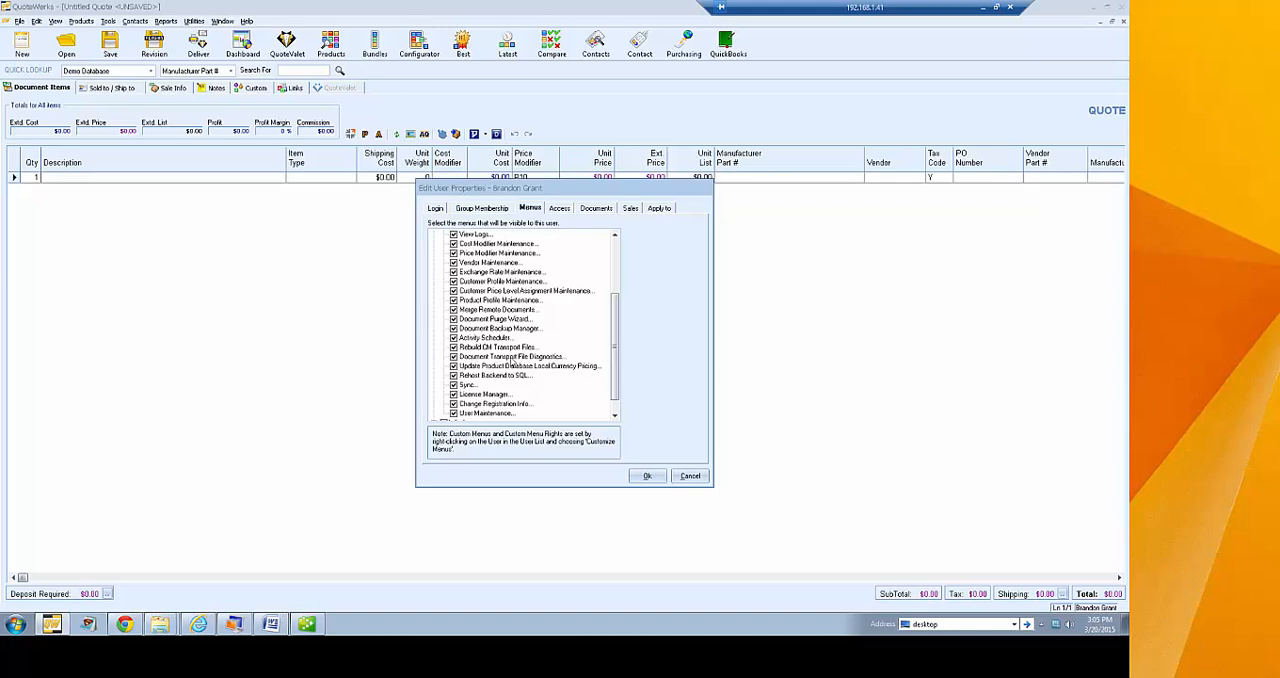
drag(614, 345, 617, 268)
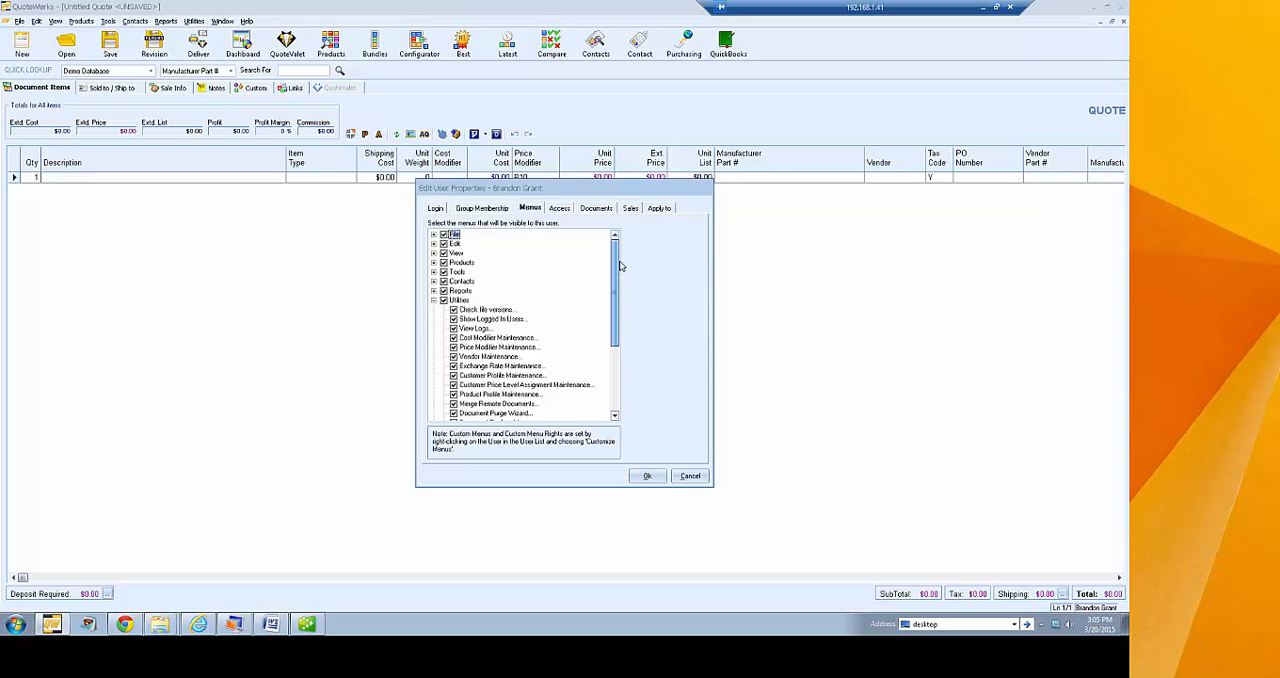
click(433, 300)
Spotlight the user's access rights containing "CannotManually"
click(560, 207)
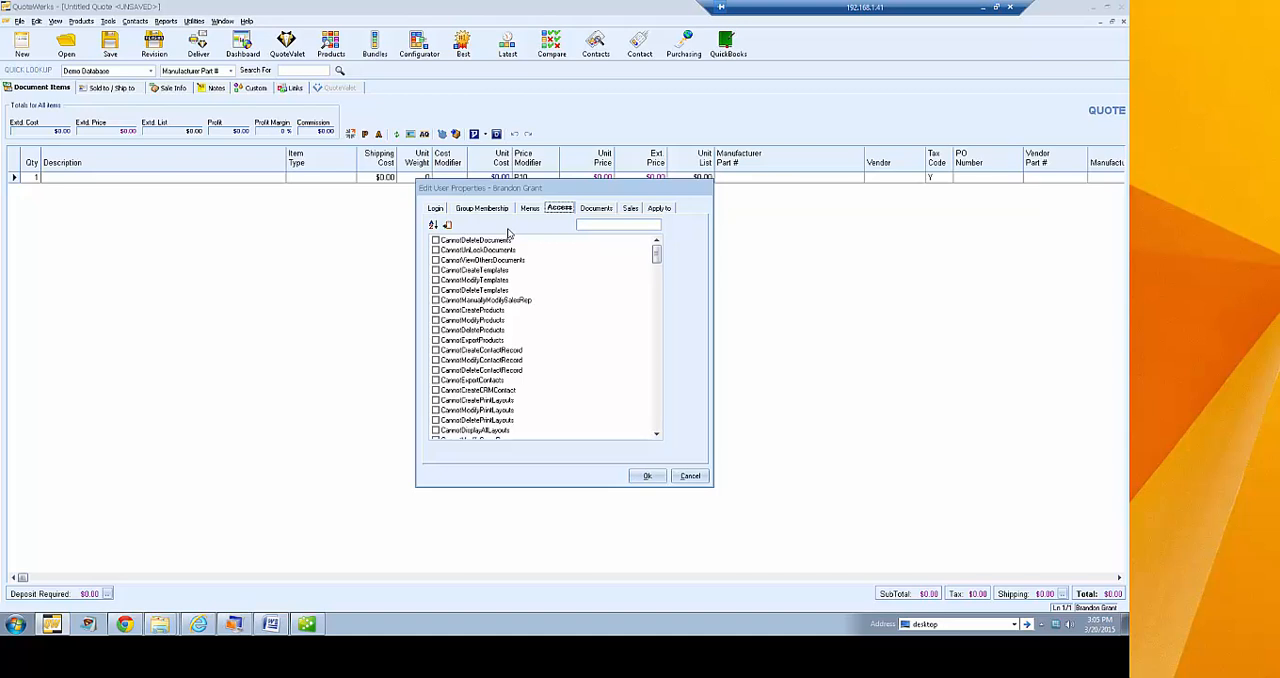
drag(655, 252, 679, 232)
click(599, 224)
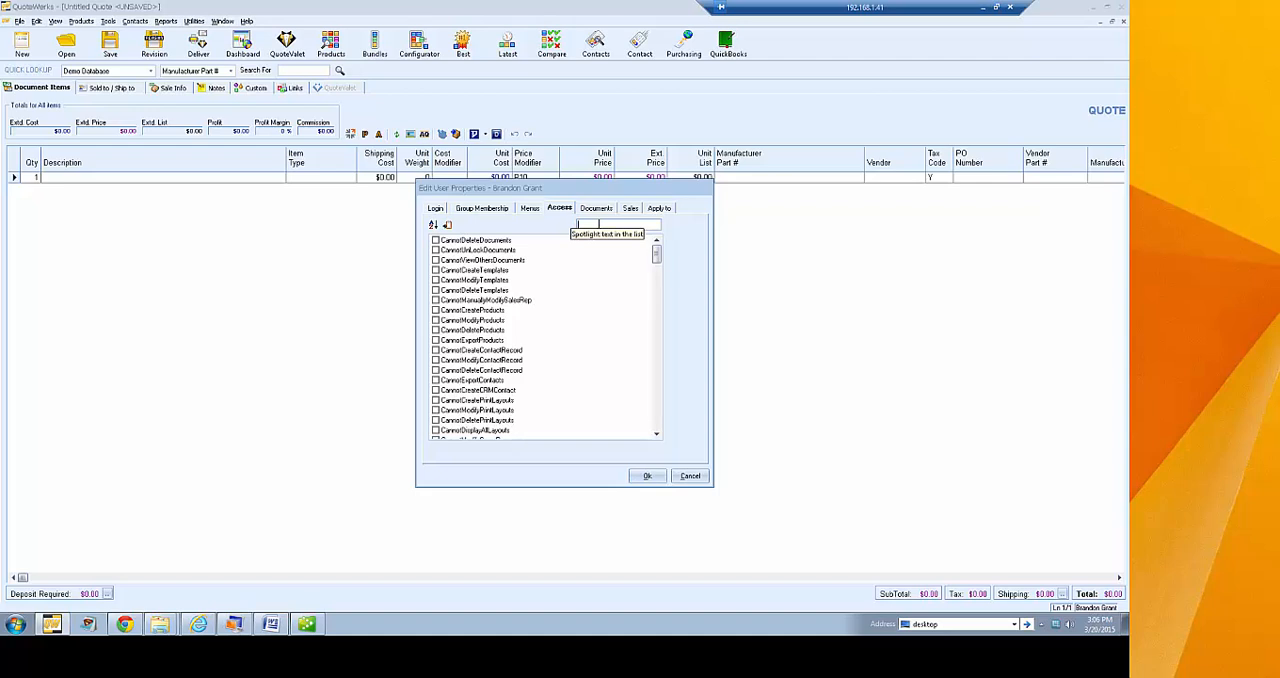
text(Cannot)
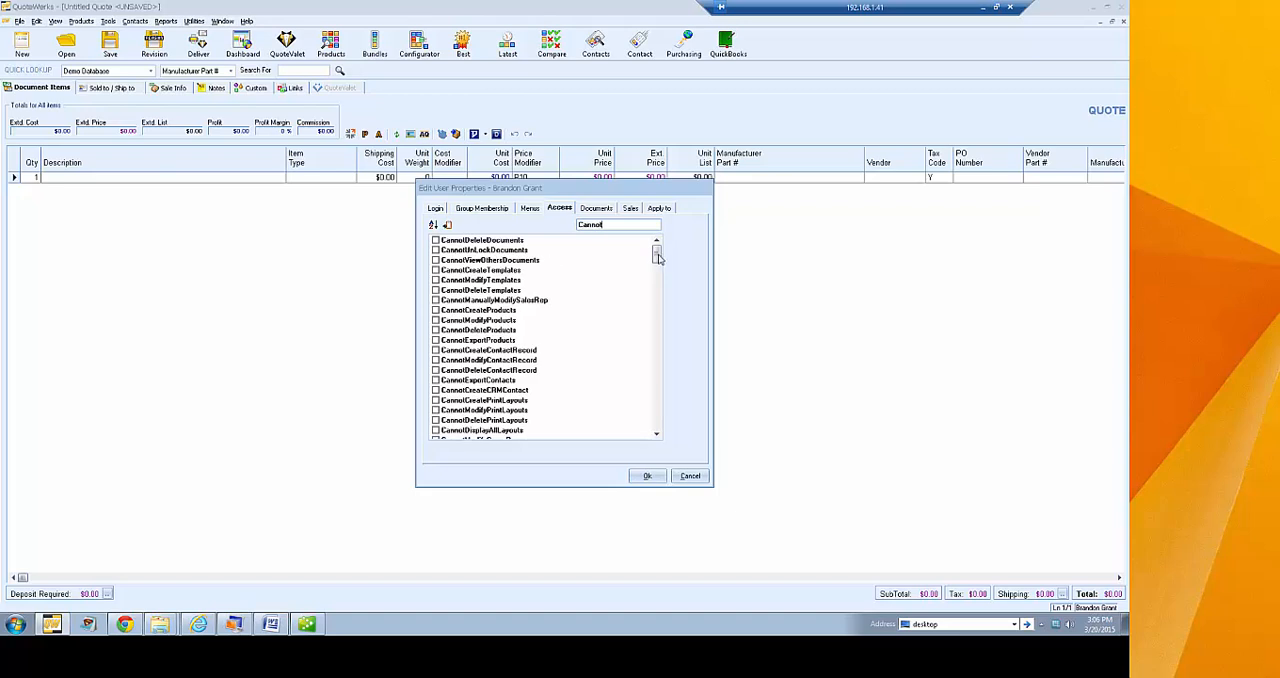
drag(656, 256, 673, 232)
text(Manually)
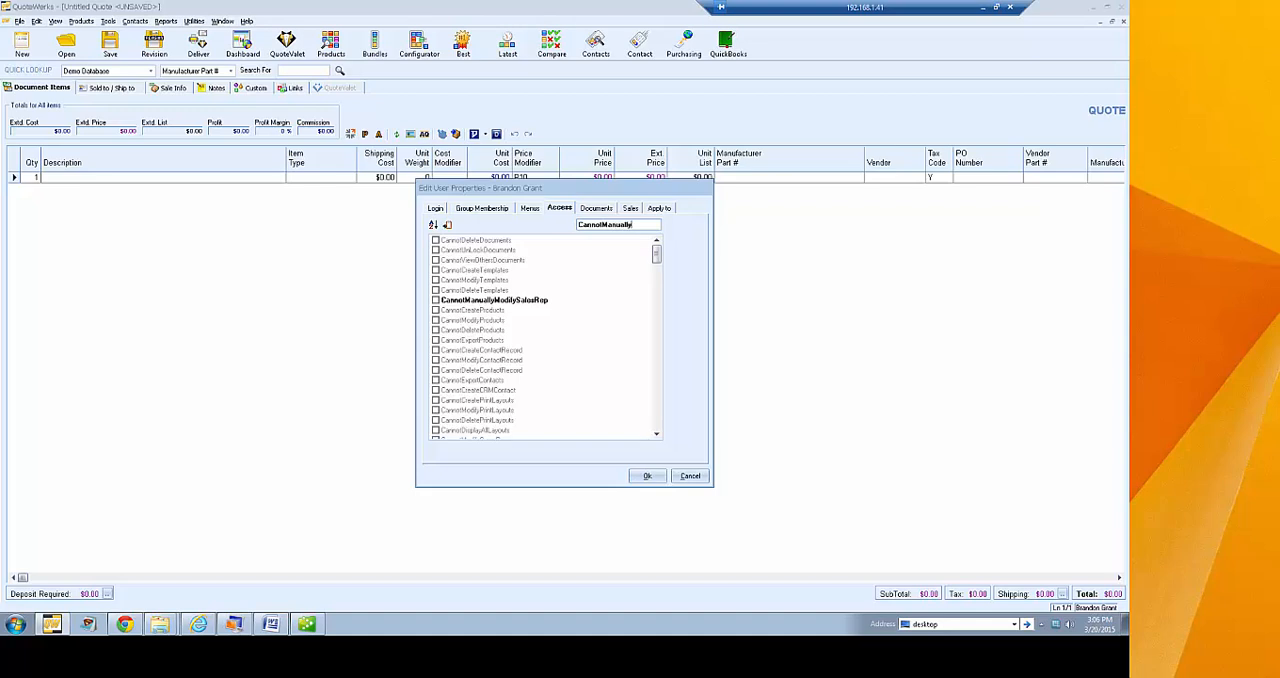
Enable CannotManuallyModifyUnitCostInDocument, disable CannotManuallyModifyUnitPriceInDocument, and clear the spotlight text
scroll(657, 258, down, 1)
drag(657, 258, 652, 318)
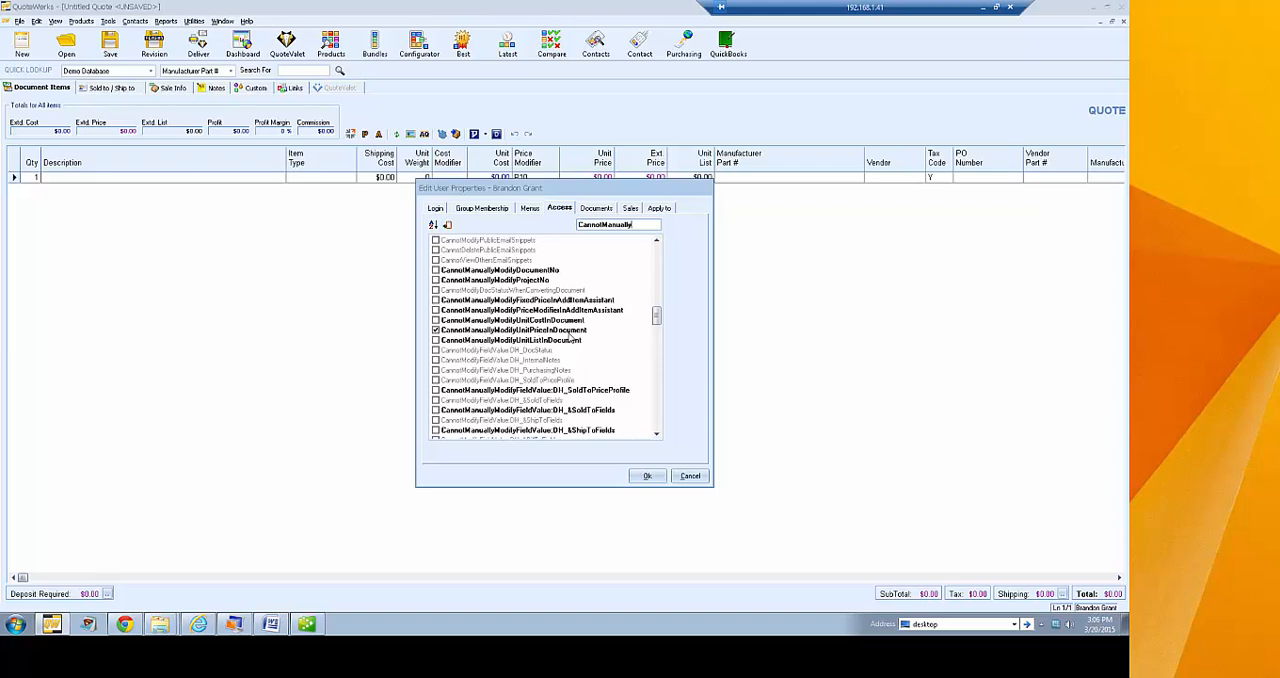
click(437, 320)
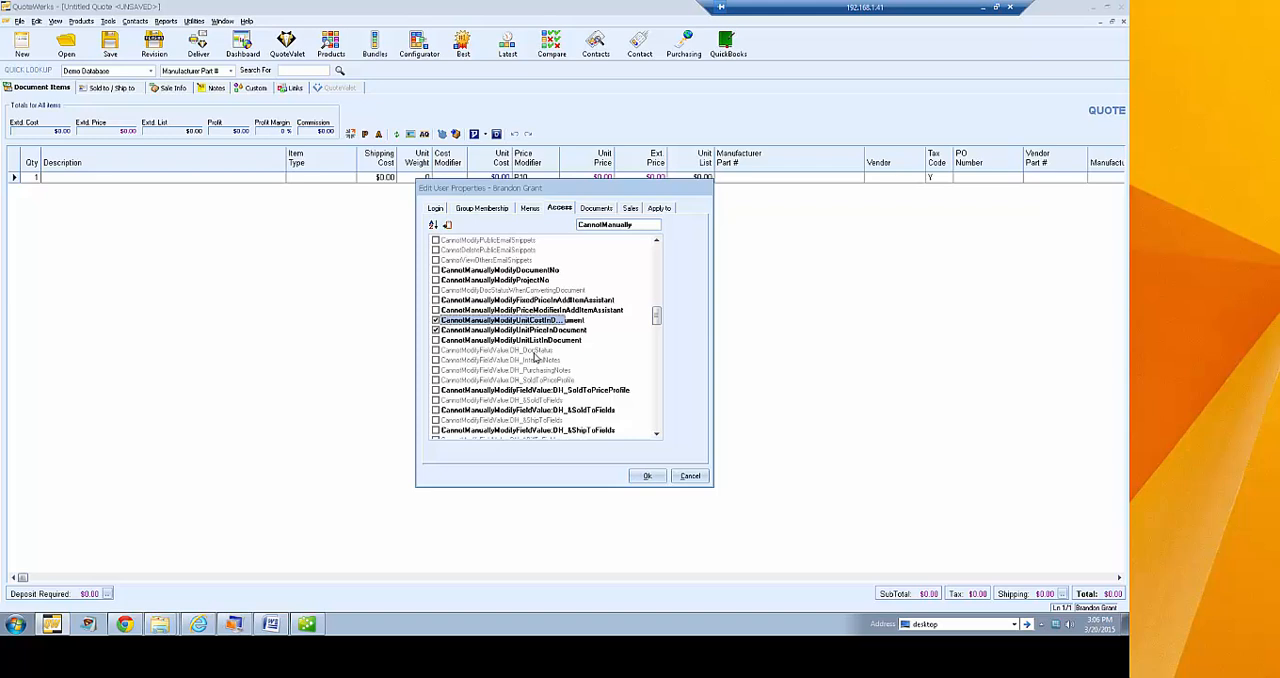
click(437, 330)
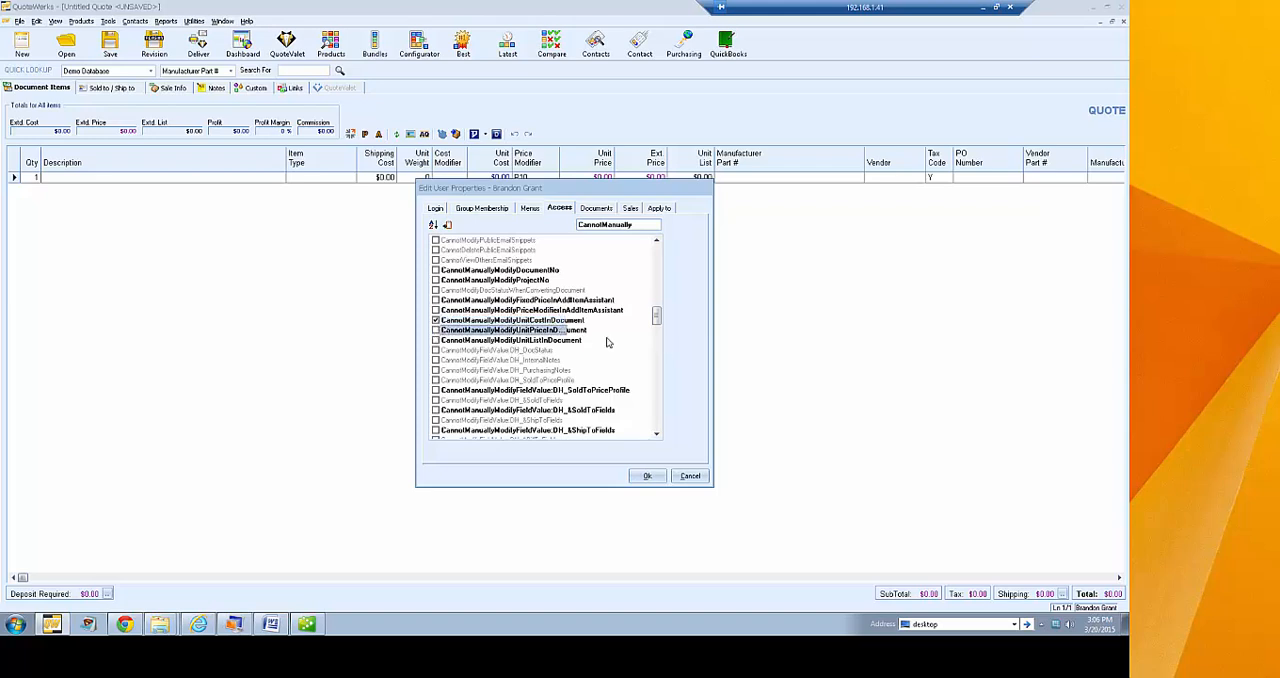
drag(659, 317, 527, 227)
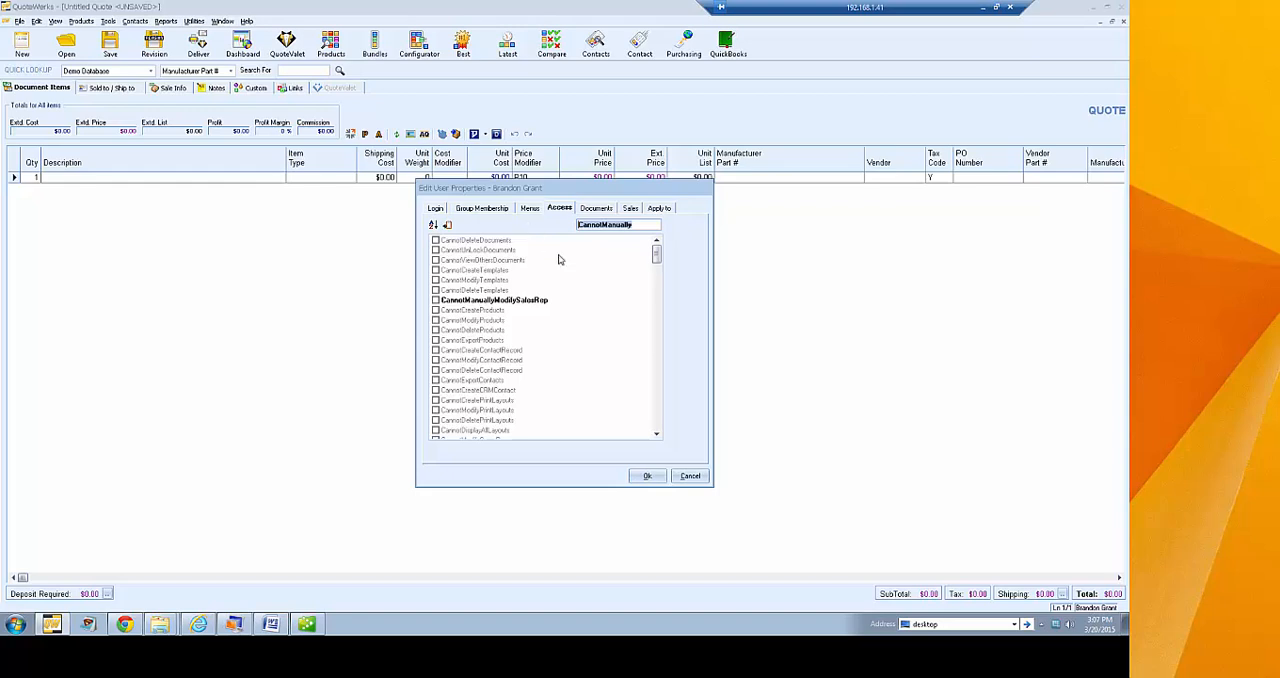
drag(656, 254, 676, 237)
key(BackSpace)
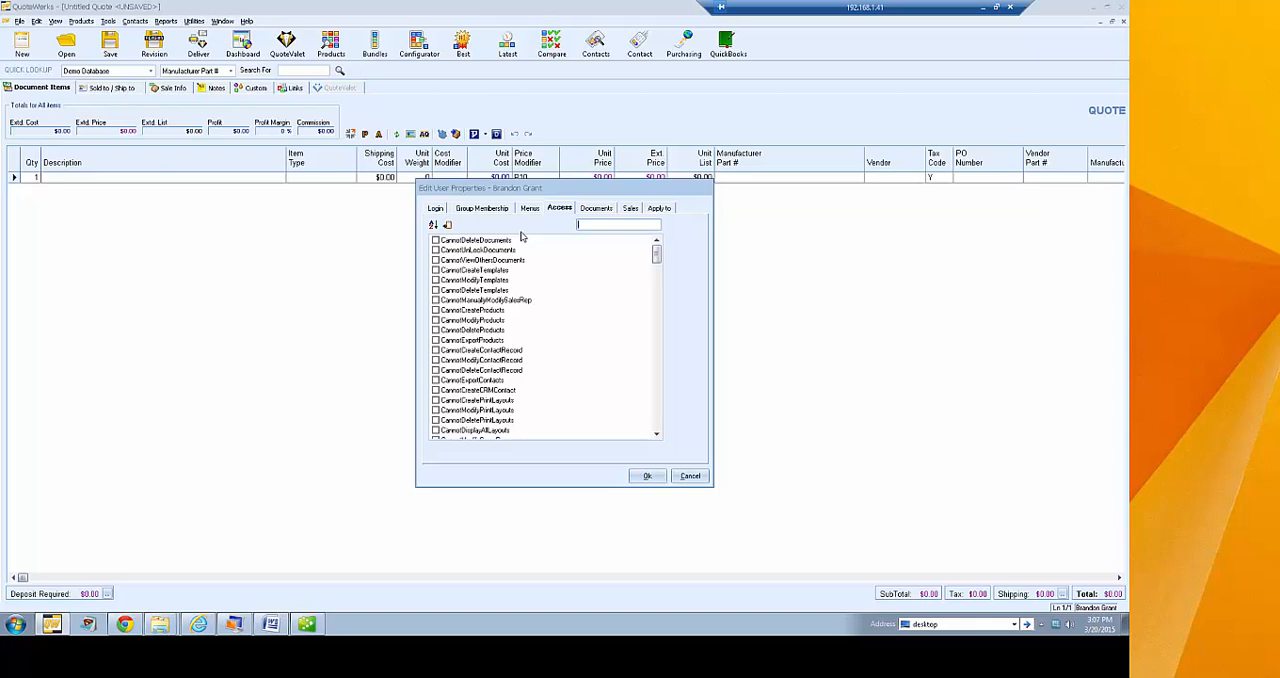
Review the user's document sharing permissions and the users and groups selectable for viewing the user's documents
click(596, 211)
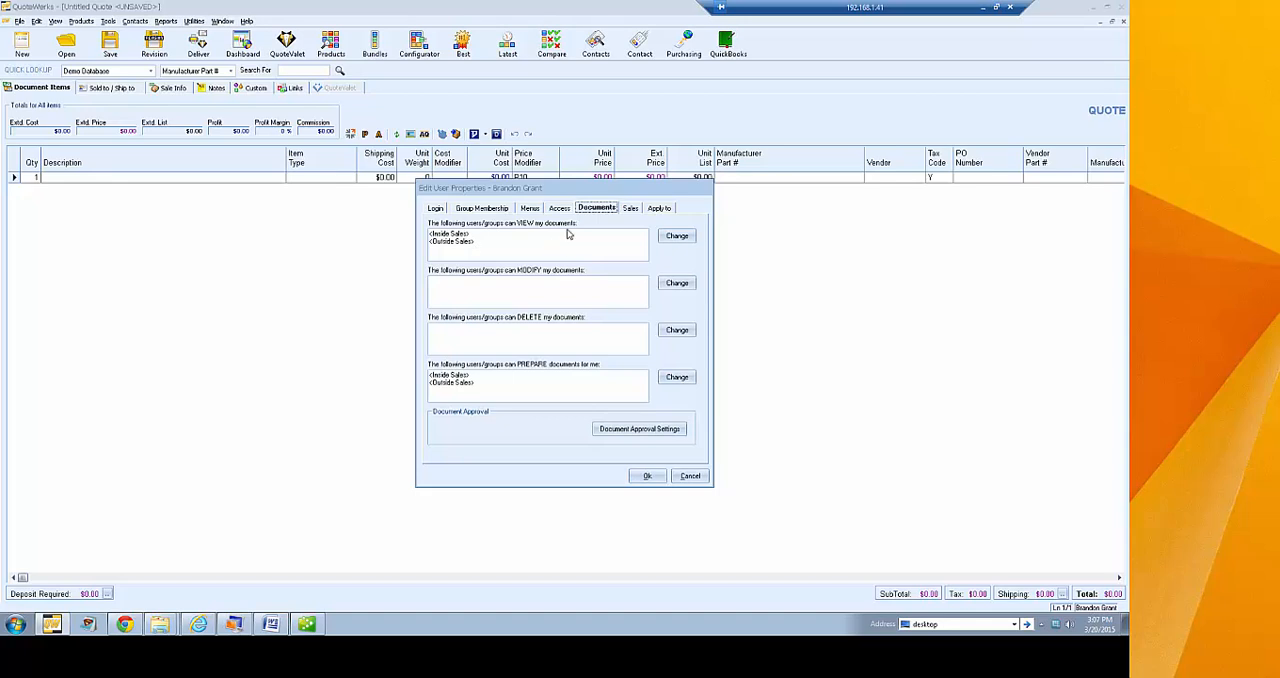
click(459, 236)
click(456, 242)
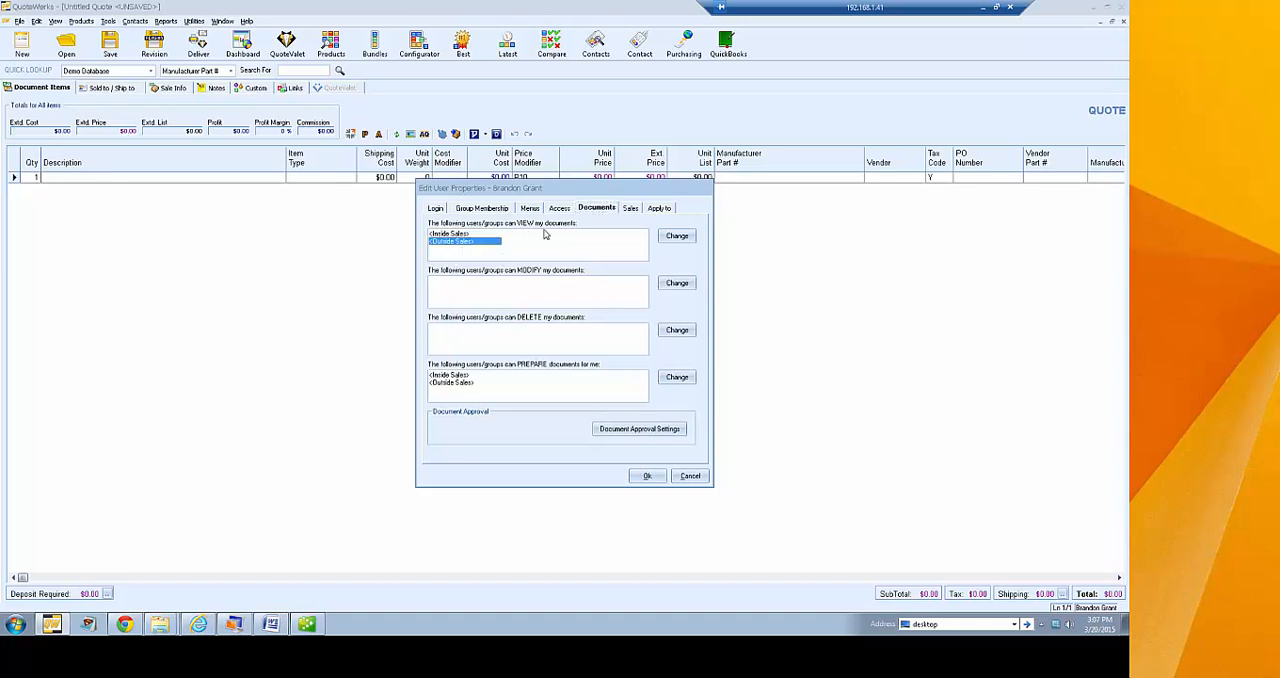
click(521, 292)
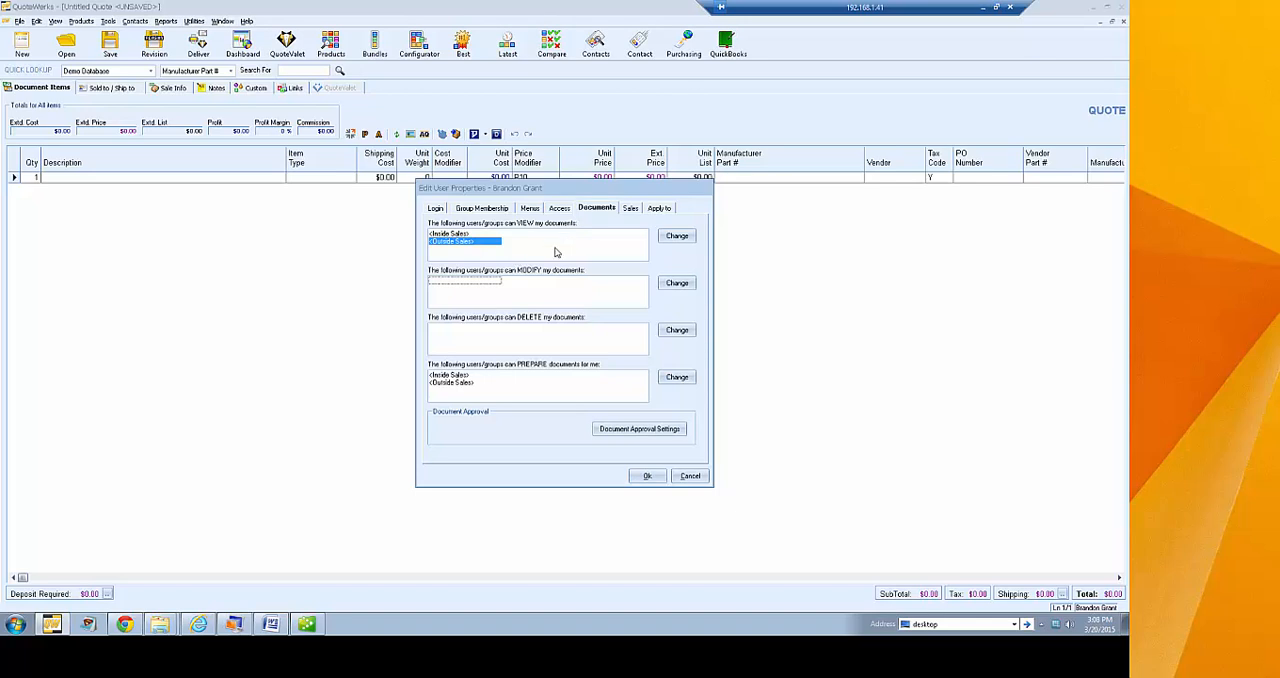
click(672, 238)
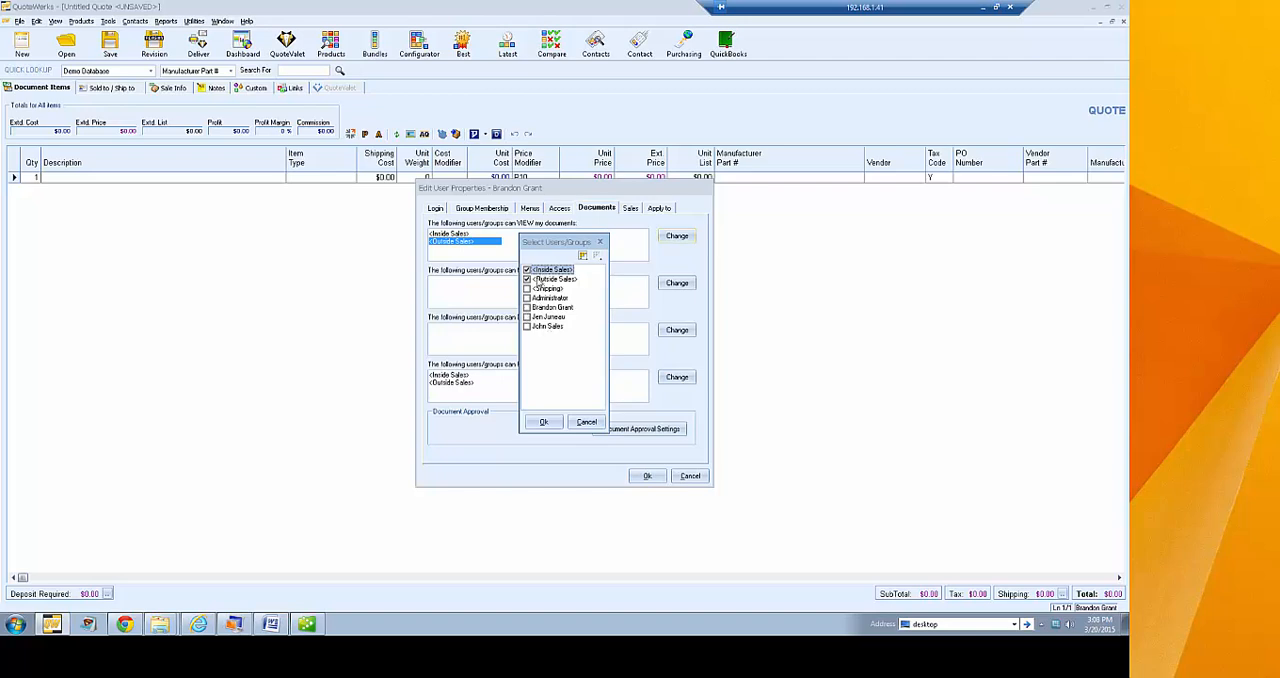
click(586, 423)
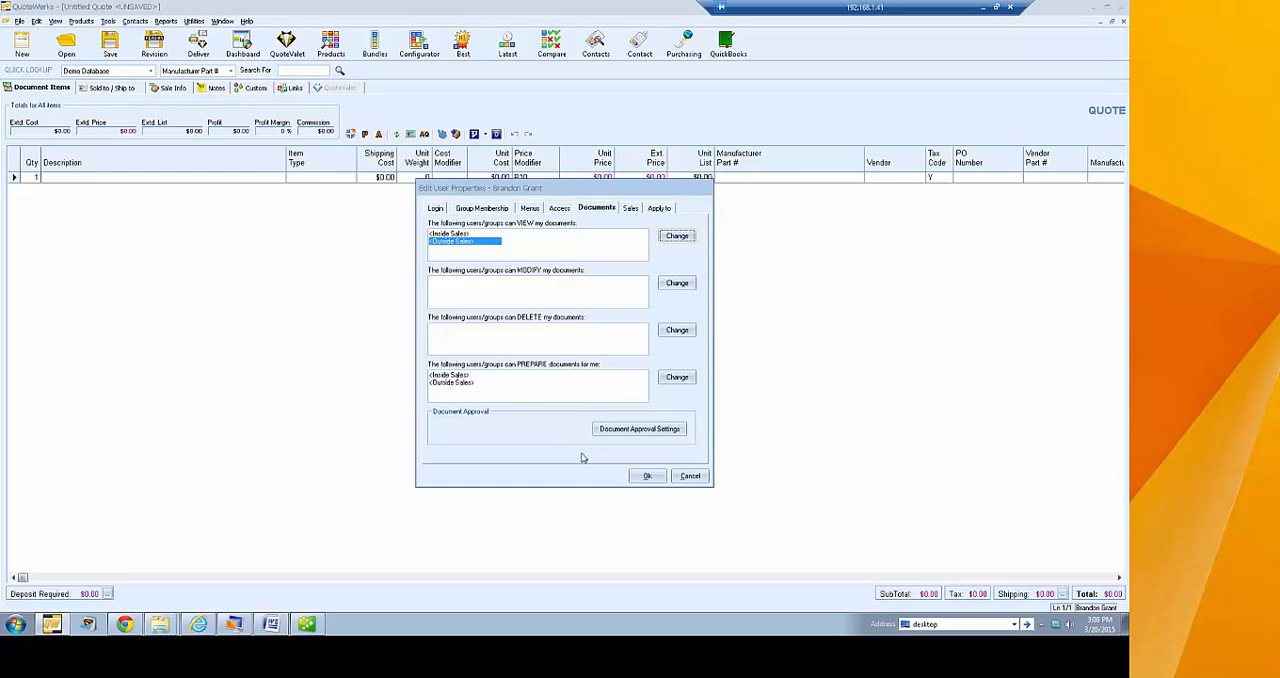
In the user's document approval settings, try a 12% margin-under limit, clear it, and set the document margin-over limit to 50%
click(621, 432)
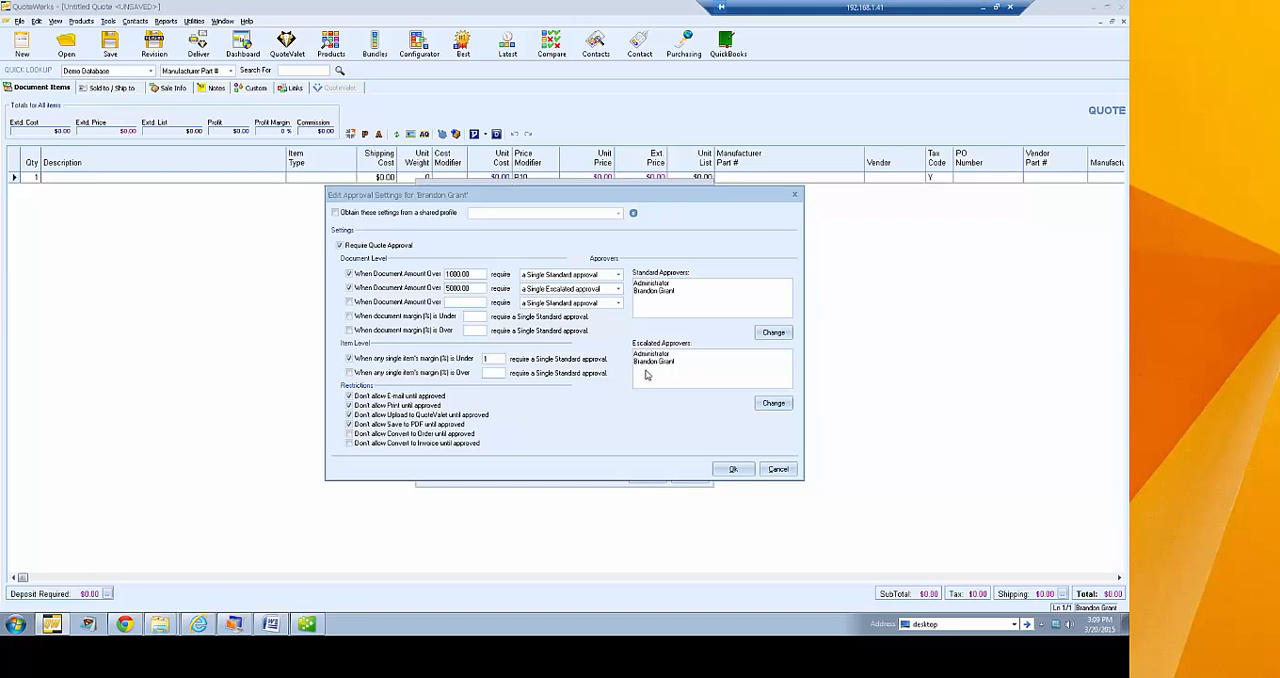
click(467, 317)
text(12)
key(BackSpace)
key(BackSpace)
click(479, 331)
text(90)
key(BackSpace)
key(BackSpace)
text(50)
Try requiring standard approval when any single item's margin is over 25%
double_click(494, 360)
click(498, 373)
click(349, 372)
text(25)
Try obtaining the approval settings from the shared profile Test, turn the shared profile off, and discard the approval changes
click(335, 213)
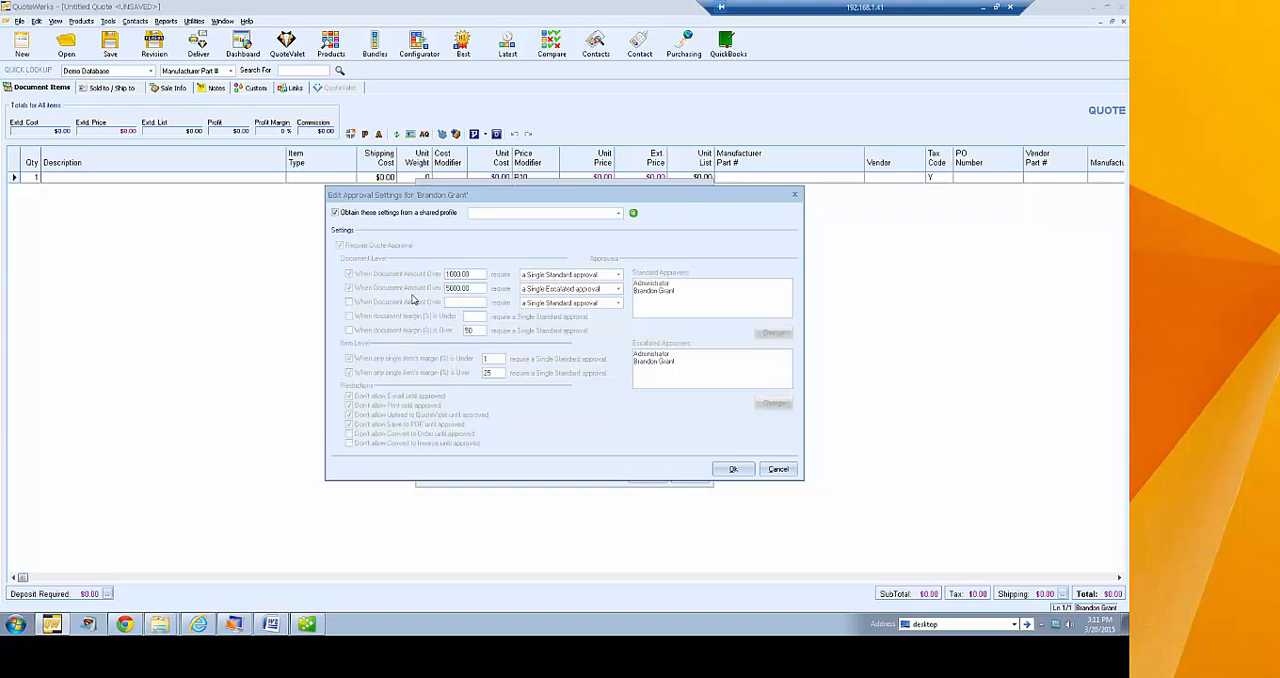
click(618, 213)
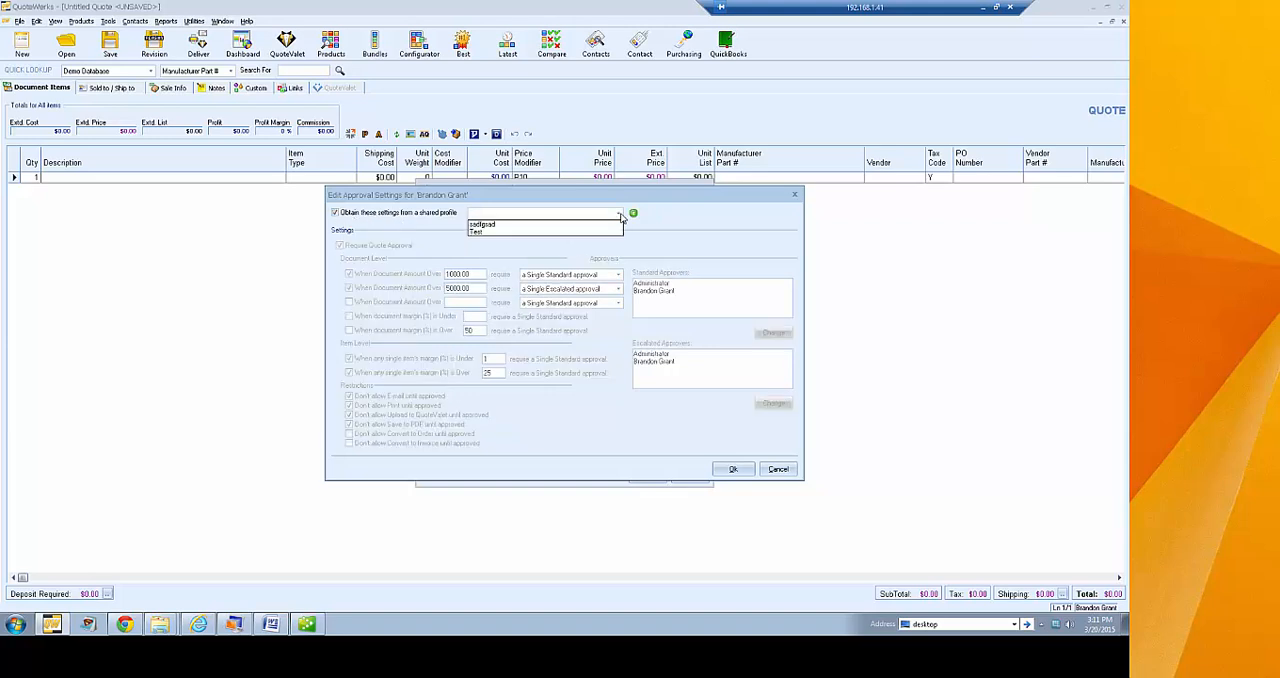
click(611, 232)
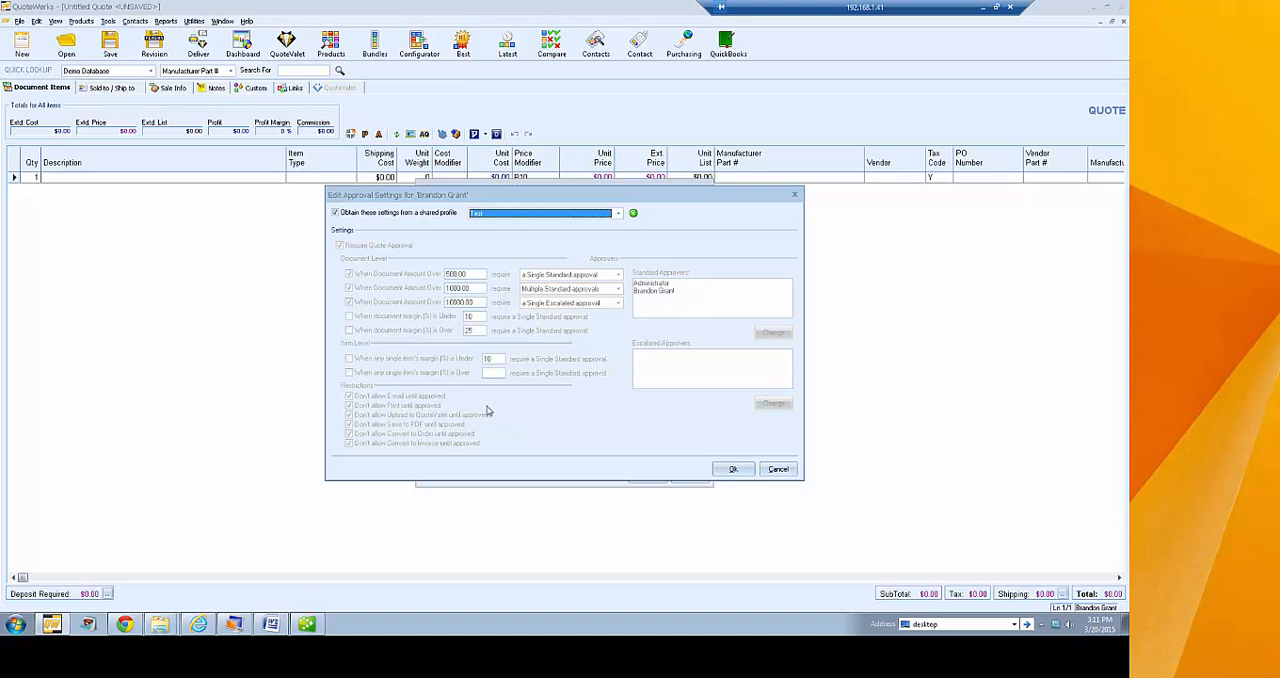
click(336, 213)
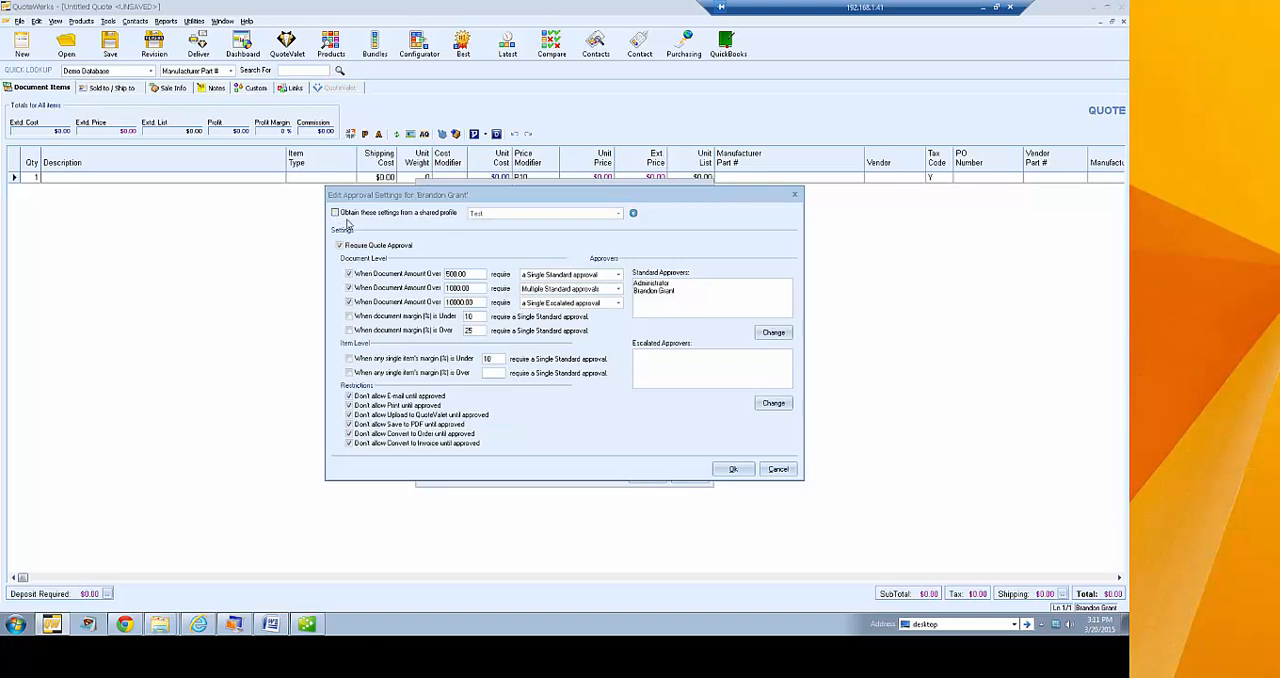
click(777, 469)
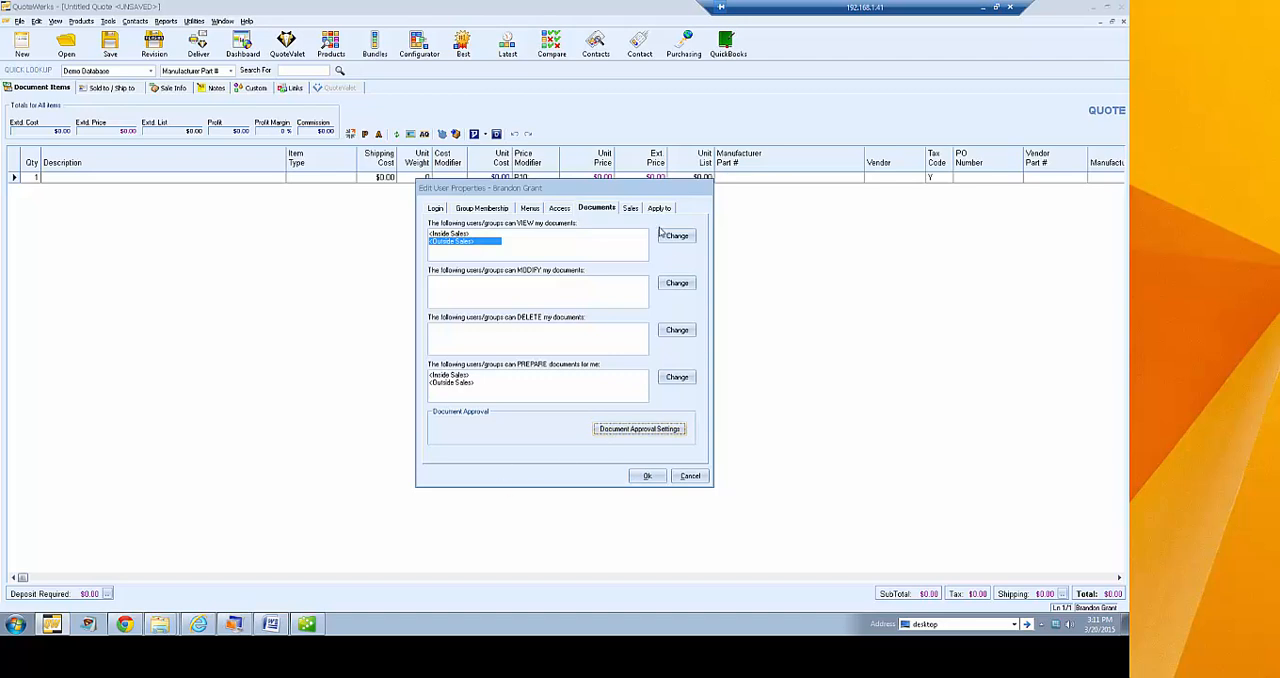
In the user's sales settings, try a 15% commission based on sale price, and one of 15% based on profit
click(632, 209)
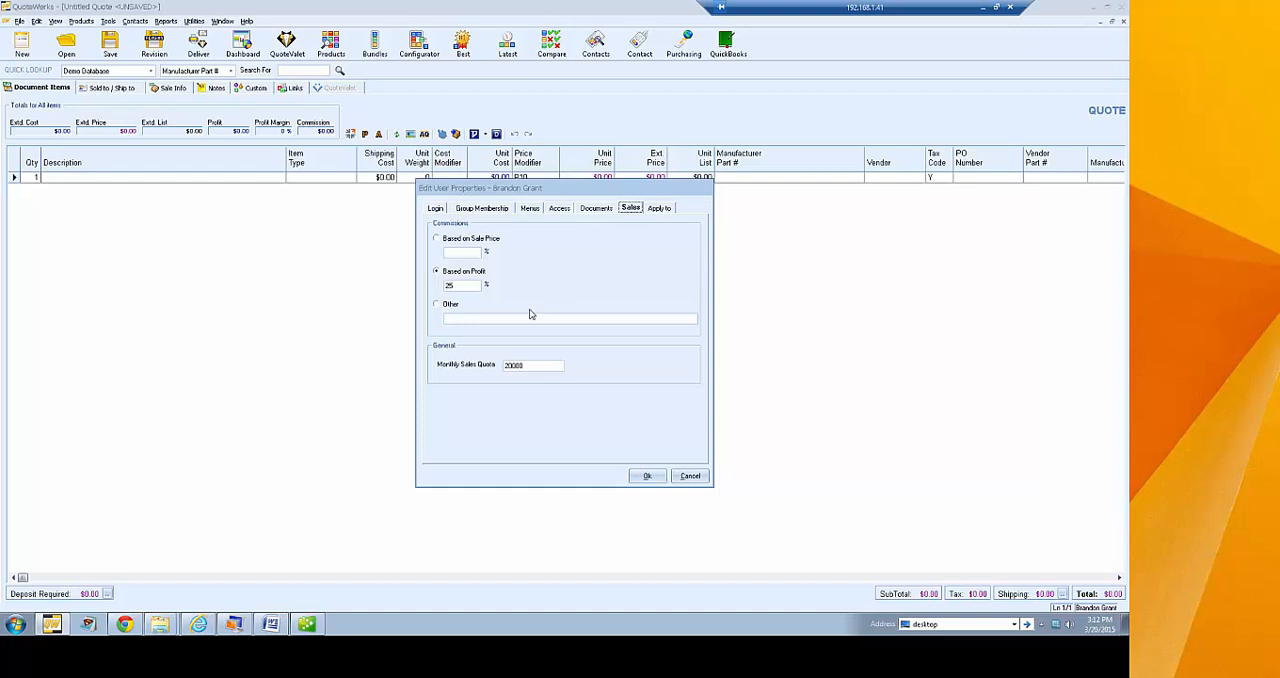
click(466, 239)
click(466, 252)
text(15)
click(468, 273)
click(464, 286)
text(15)
double_click(531, 366)
Mark the Access tab, Document View Access, Document Modify Access and Document Delete Access as settings to copy from this user
click(664, 211)
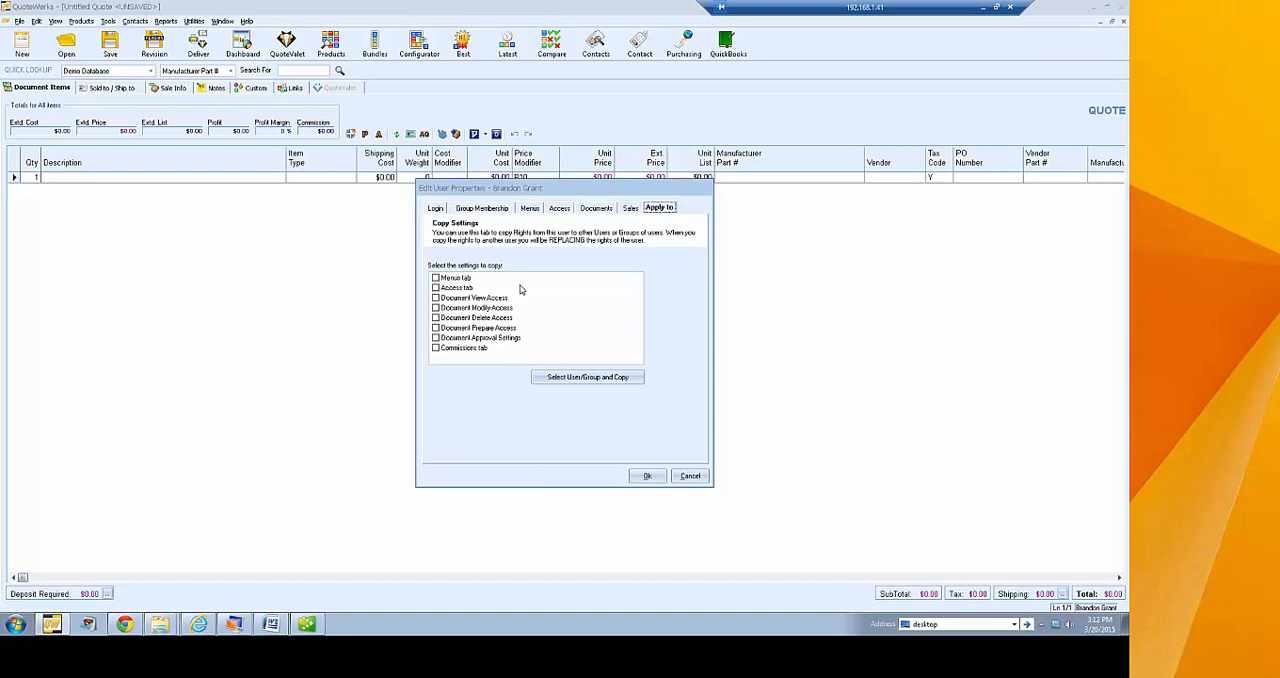
click(436, 287)
click(436, 297)
click(436, 307)
click(436, 317)
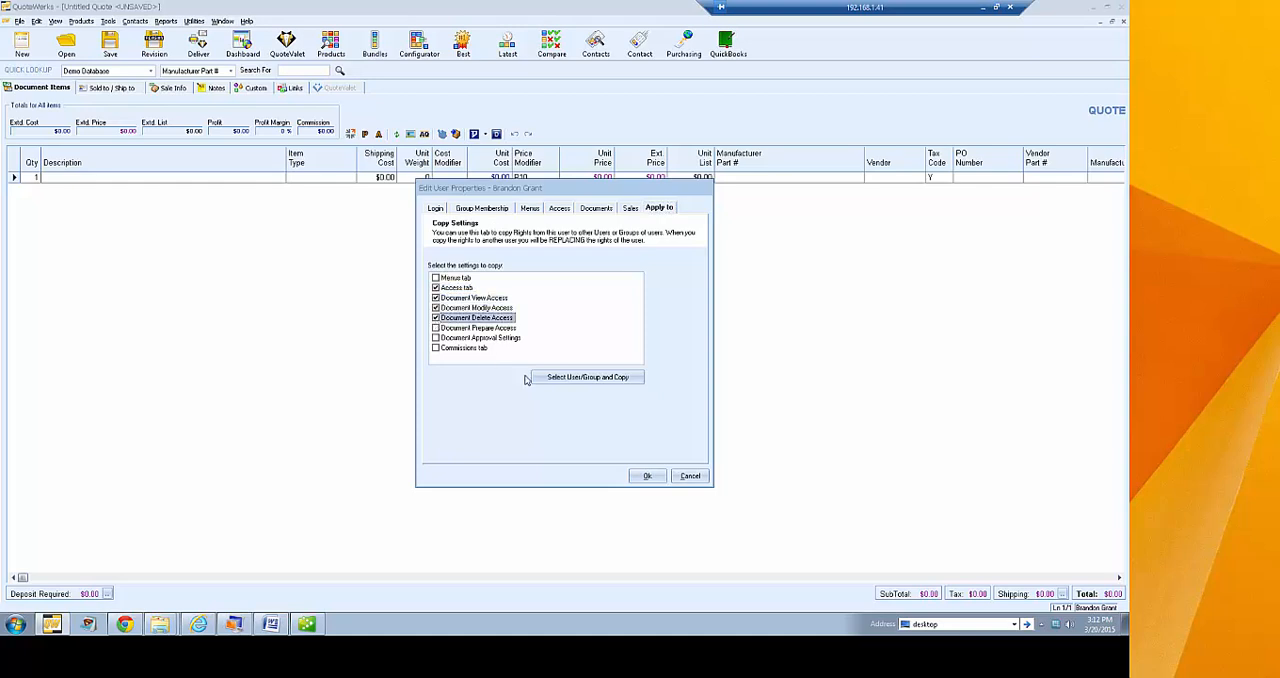
Try the Inside Sales group and another user as the copy destination, and cancel both the copy and the user property edits
click(630, 379)
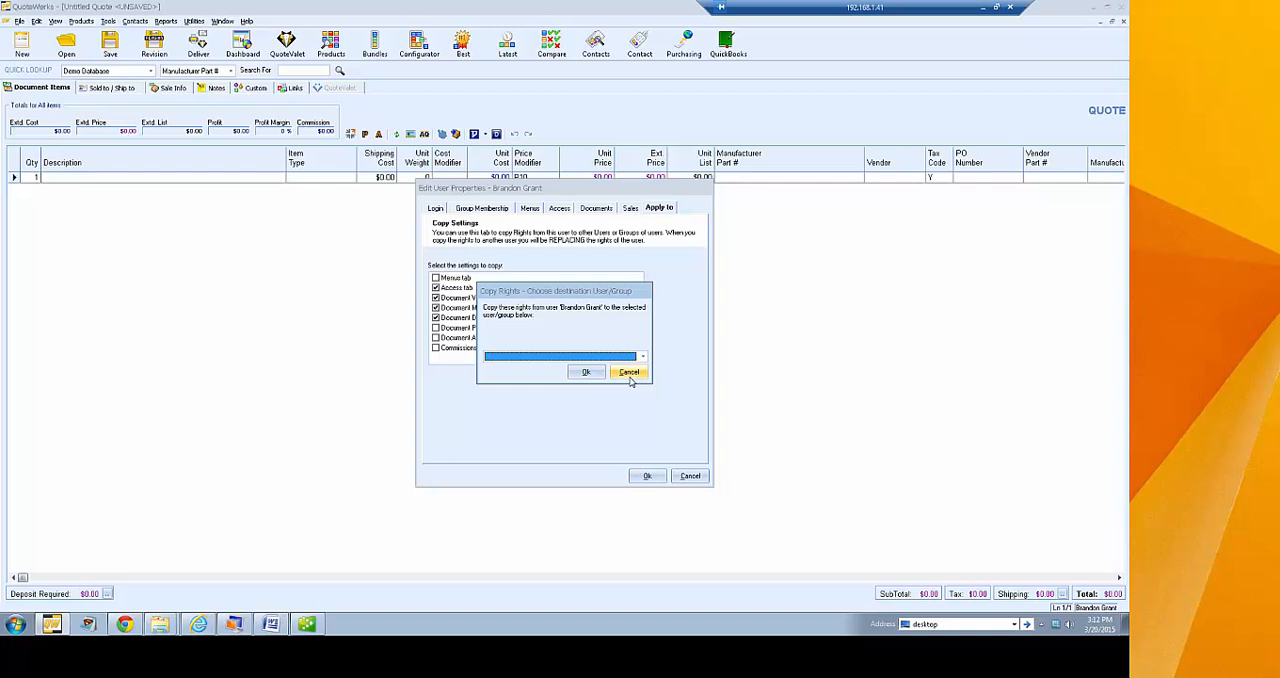
click(639, 357)
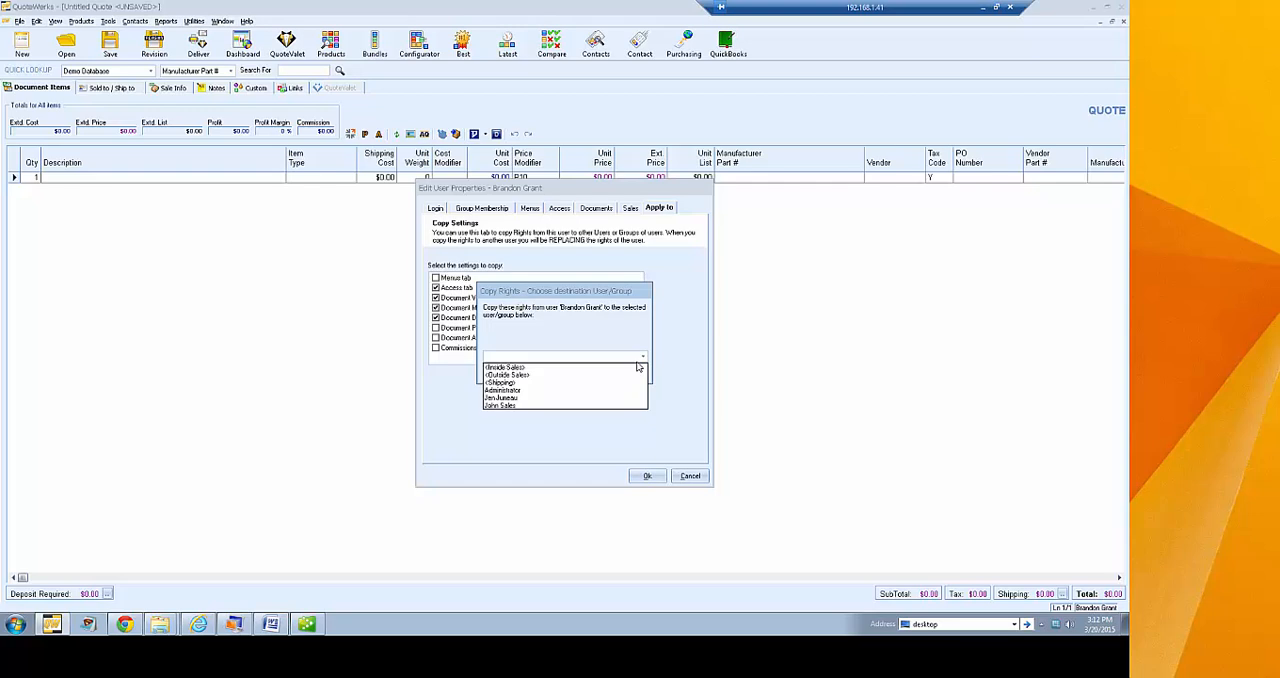
click(527, 369)
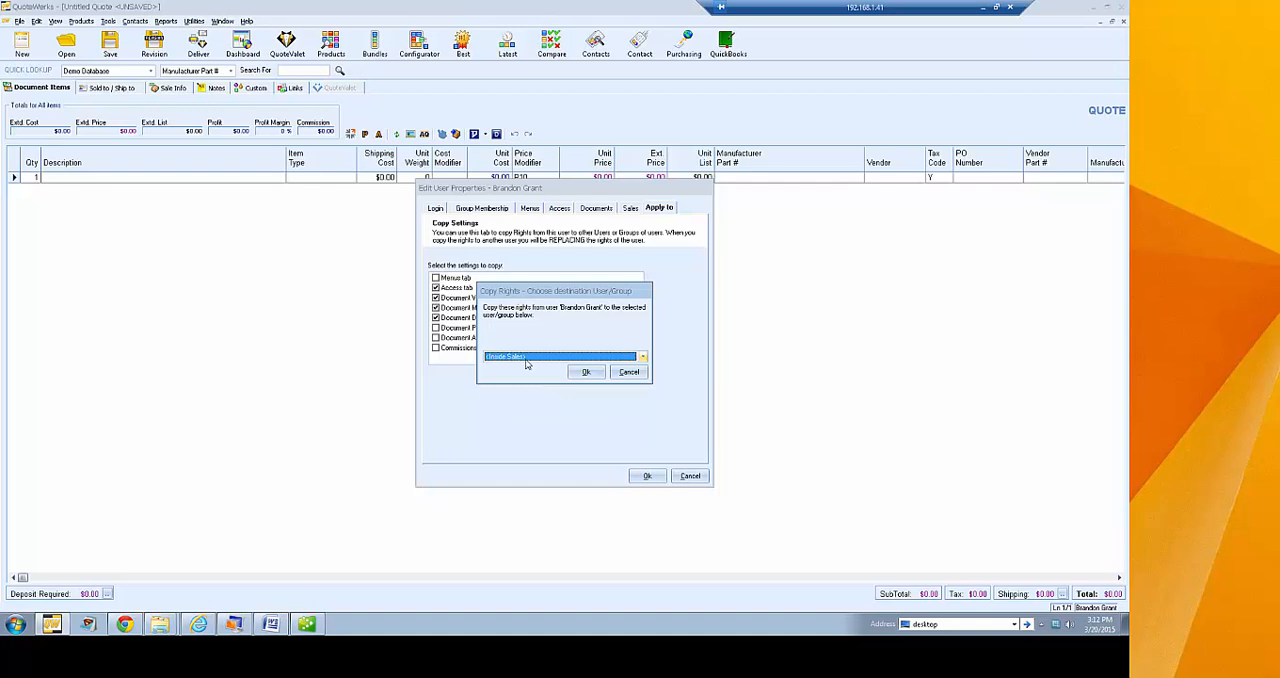
click(527, 357)
click(526, 398)
click(506, 361)
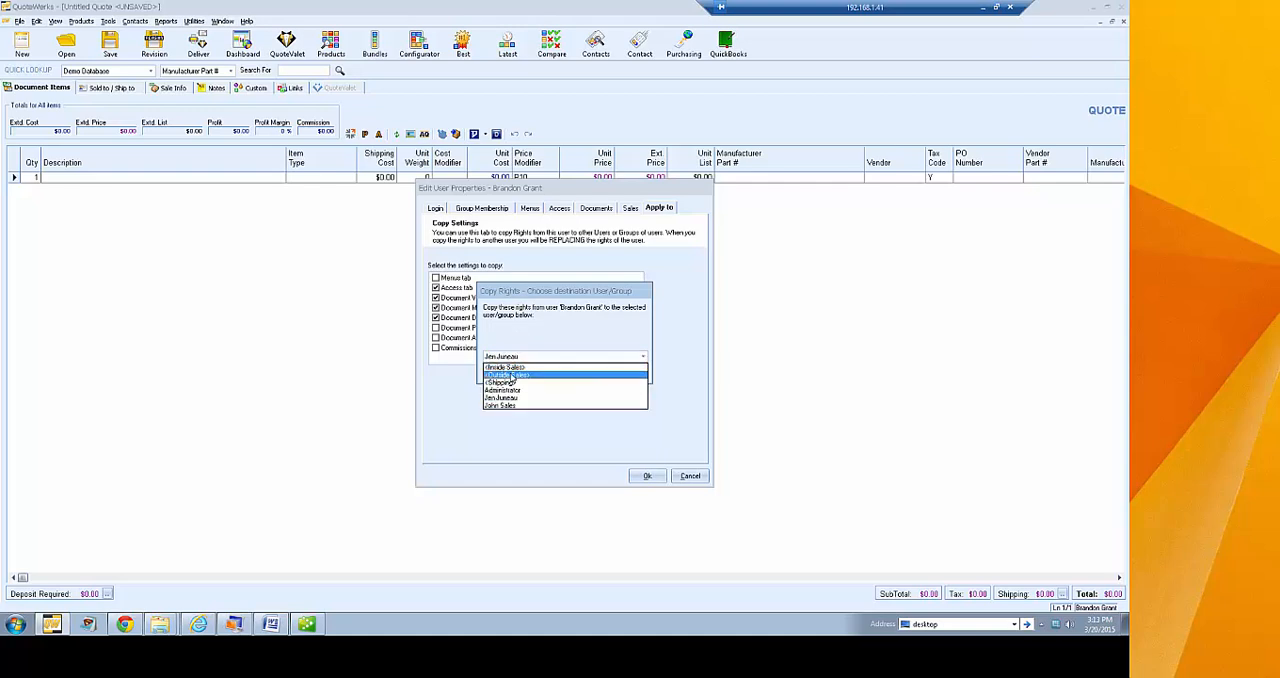
click(574, 327)
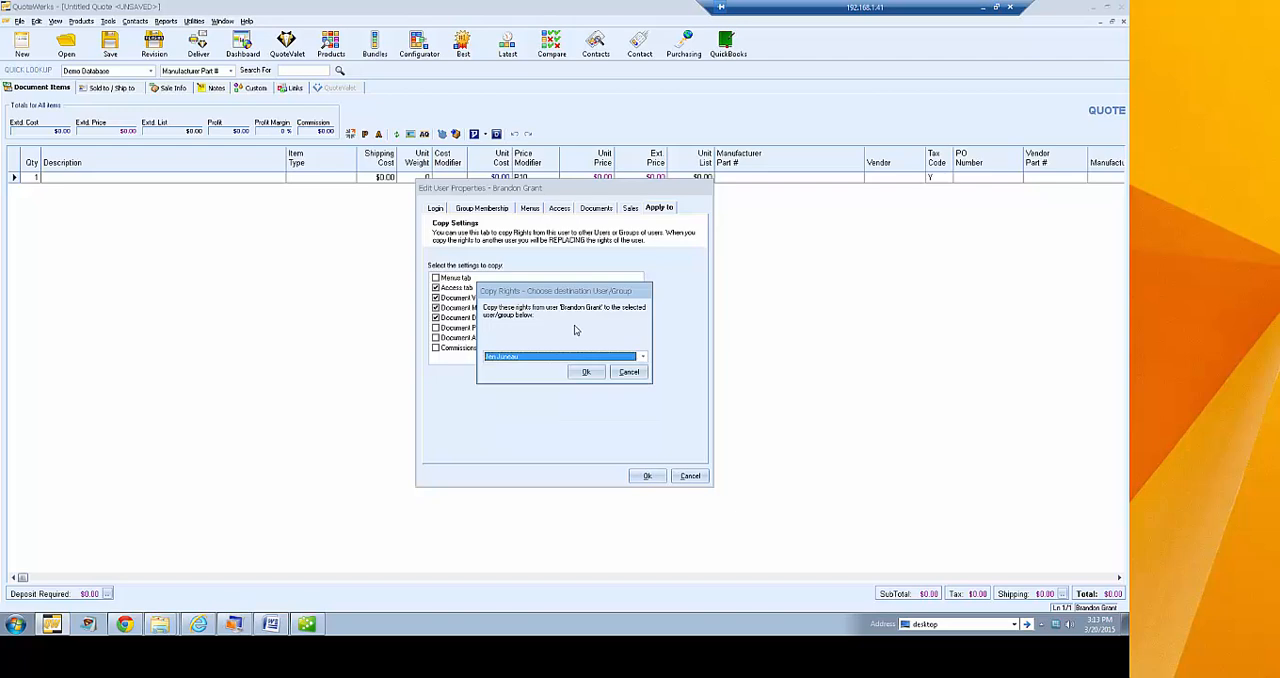
click(629, 373)
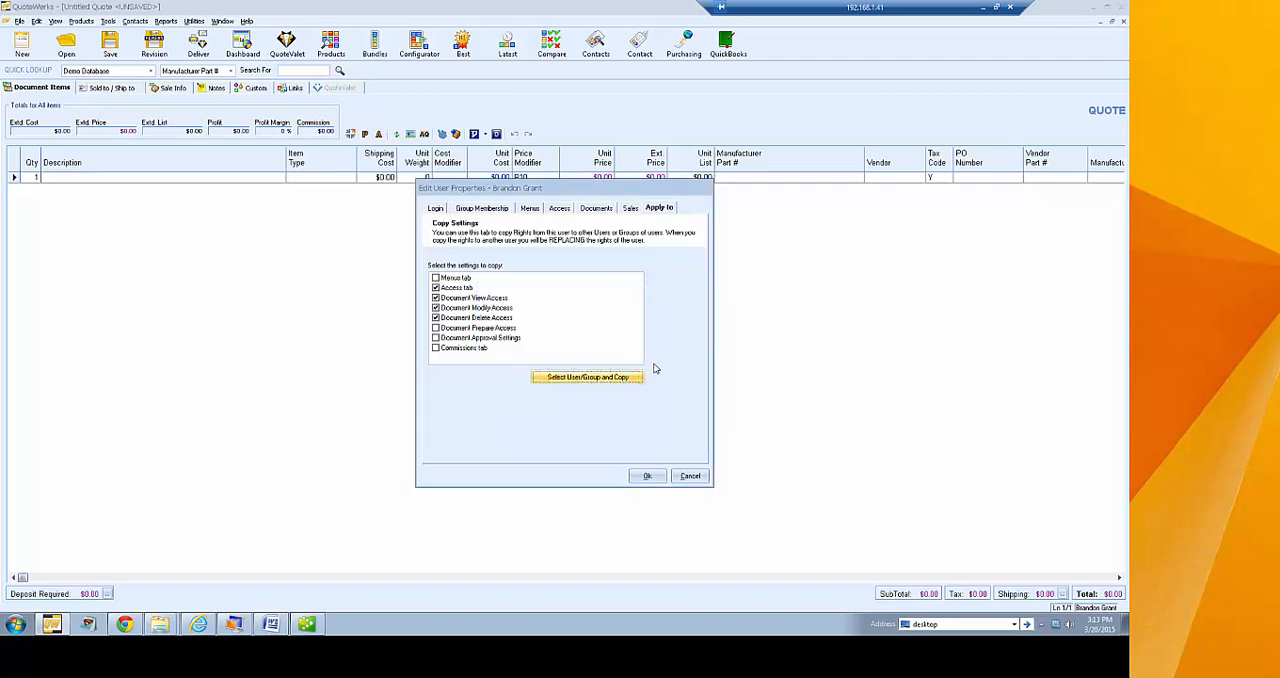
click(690, 476)
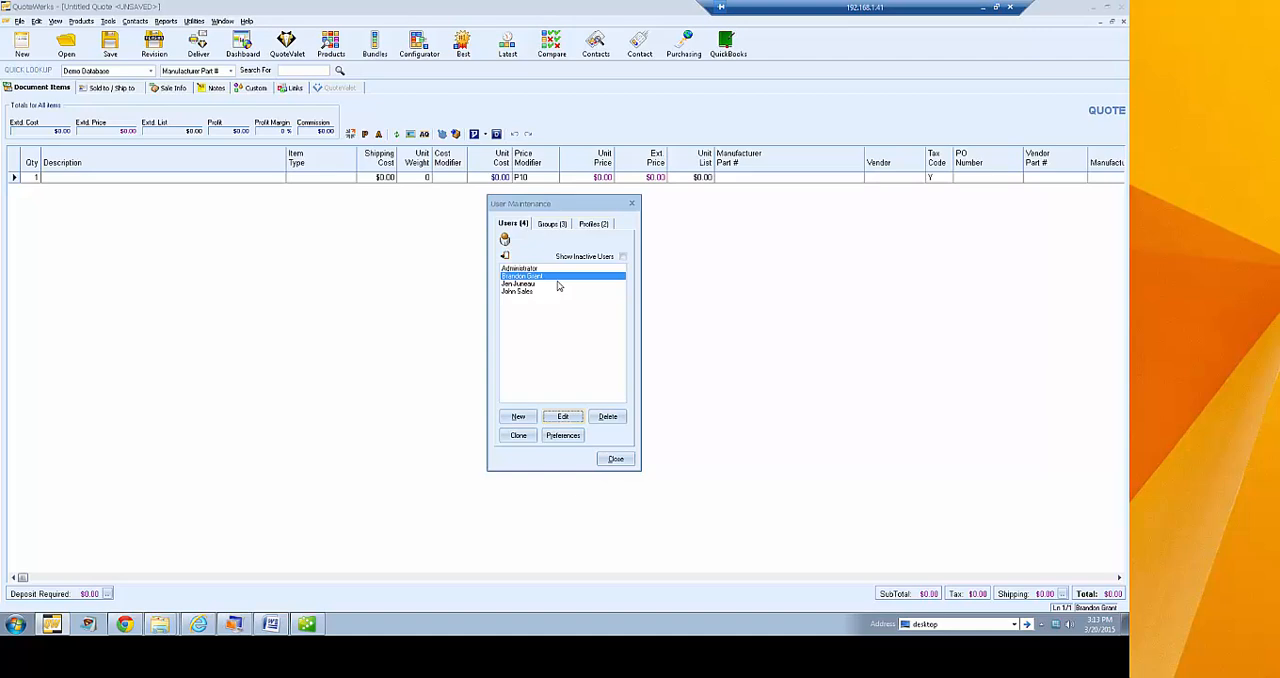
Open the naming prompt for a new user group and cancel it
click(560, 226)
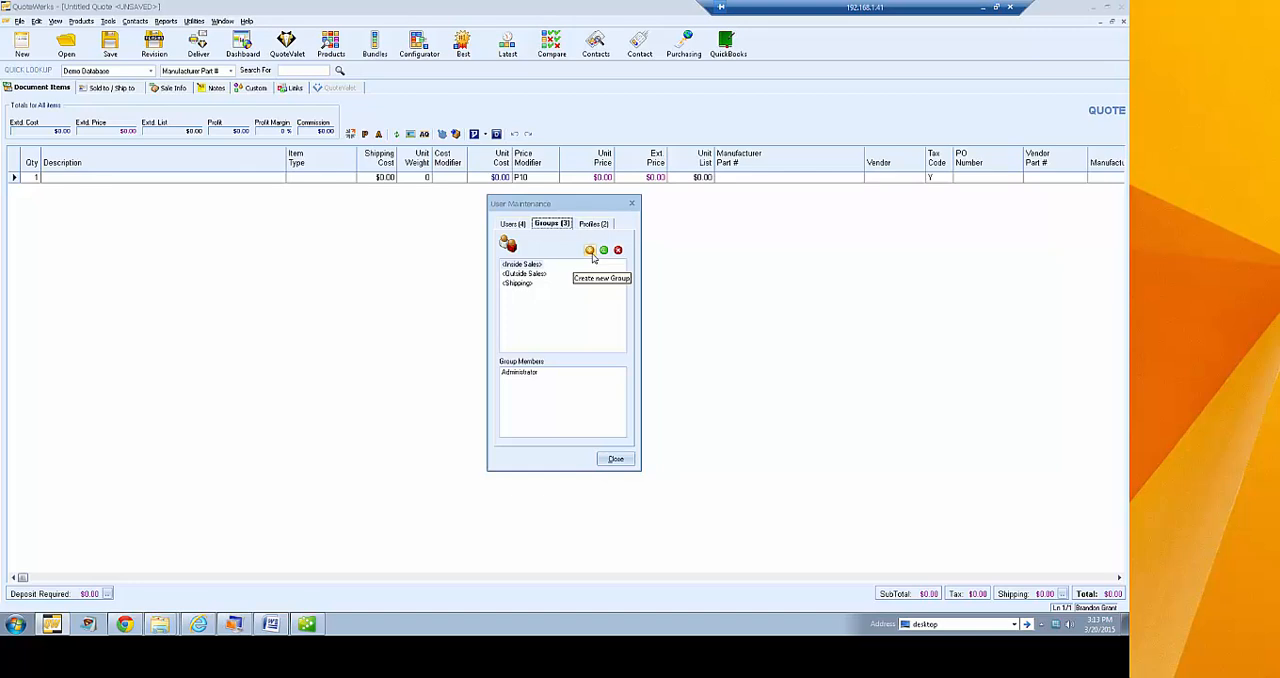
click(590, 252)
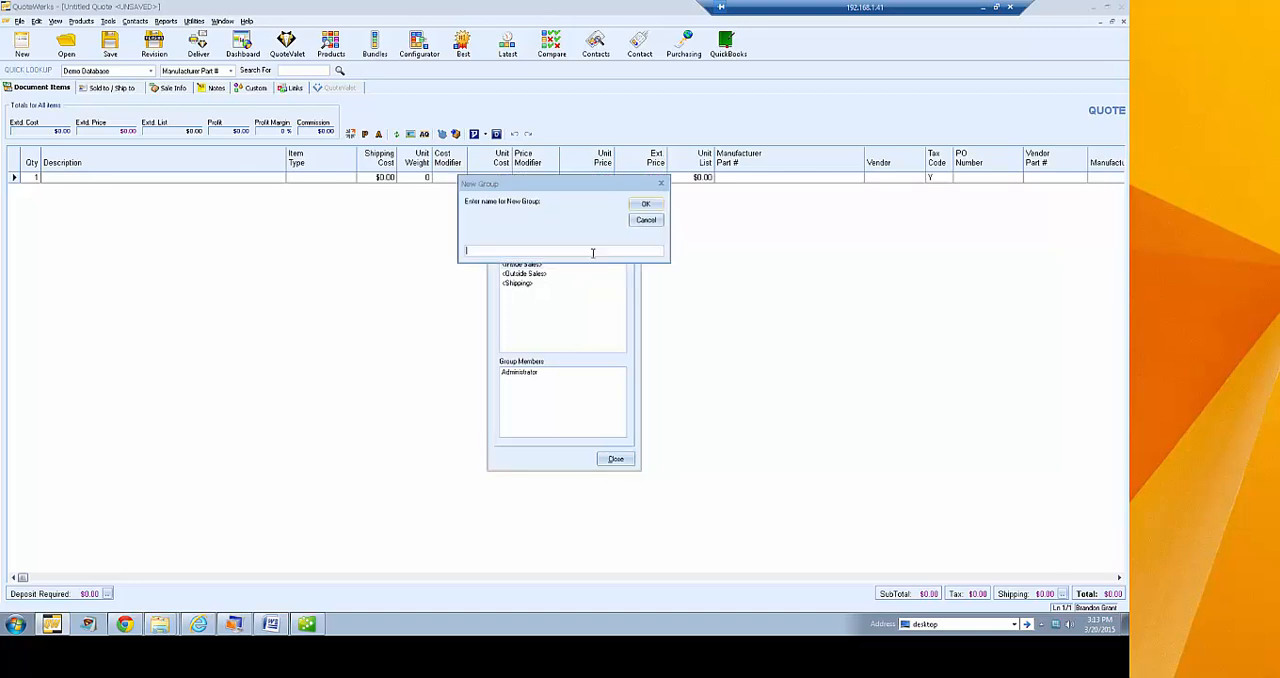
click(645, 222)
Examine the members of the Inside Sales, Outside Sales and Shipping groups
click(532, 266)
click(524, 274)
click(527, 287)
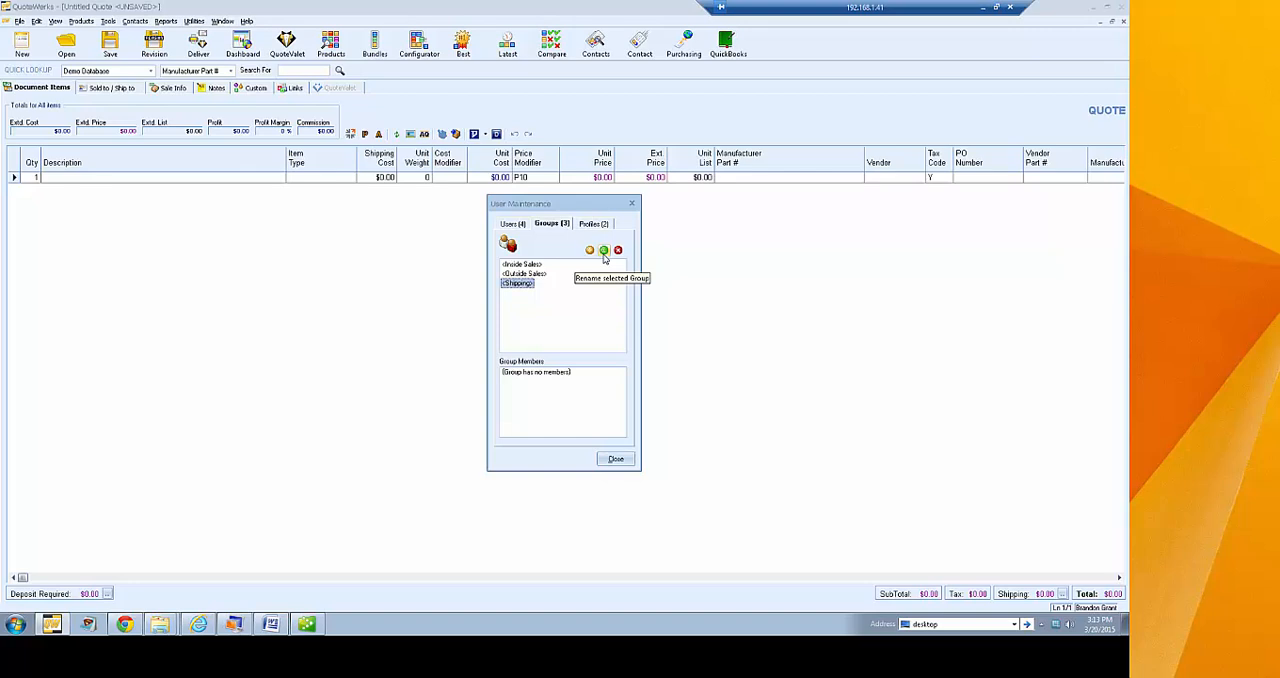
key(Up)
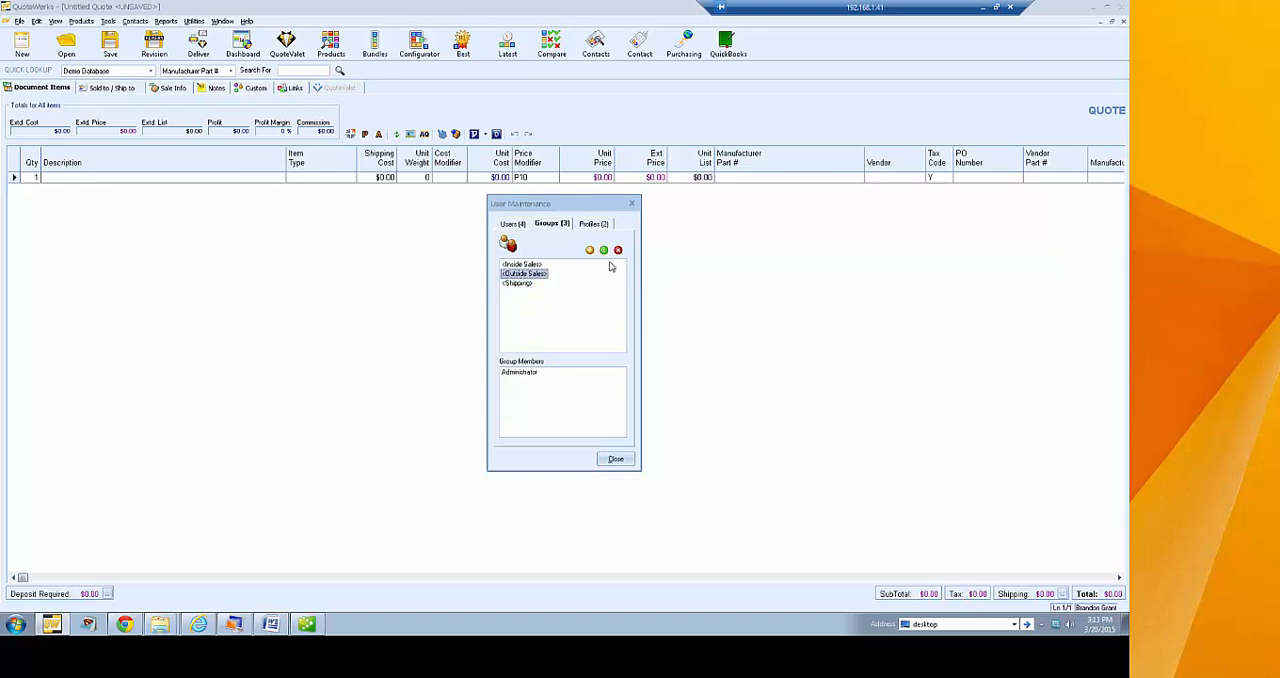
key(Up)
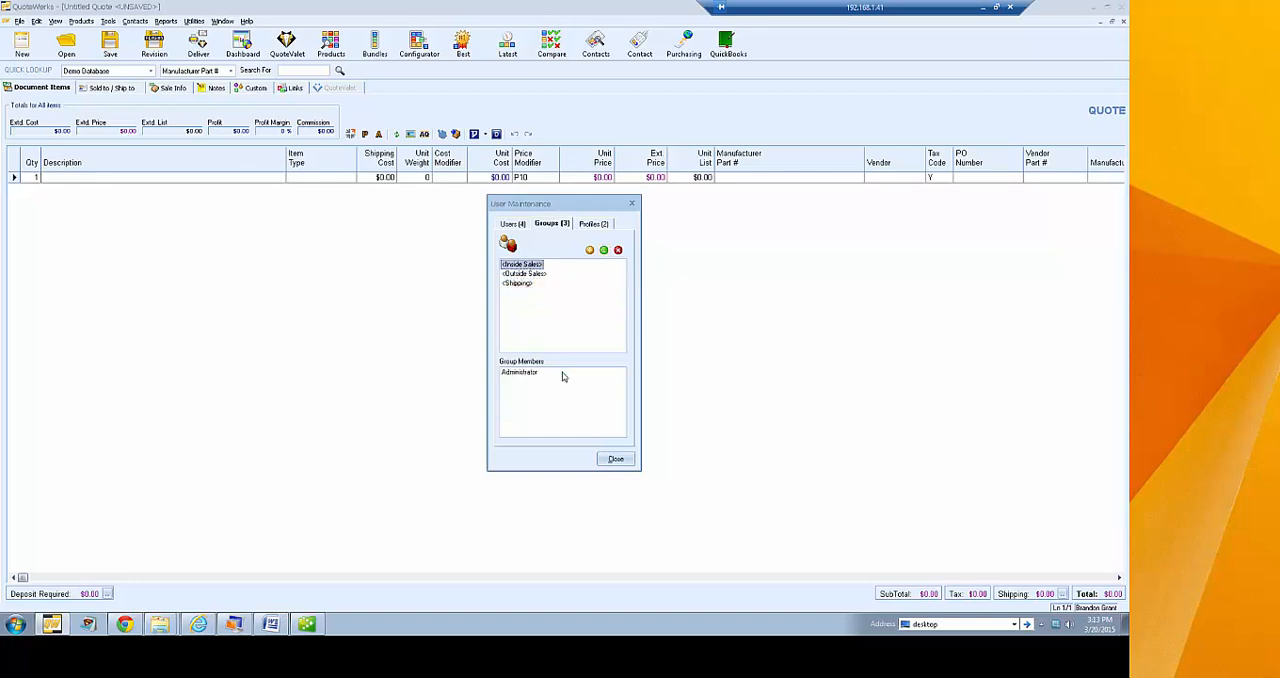
click(532, 276)
click(526, 286)
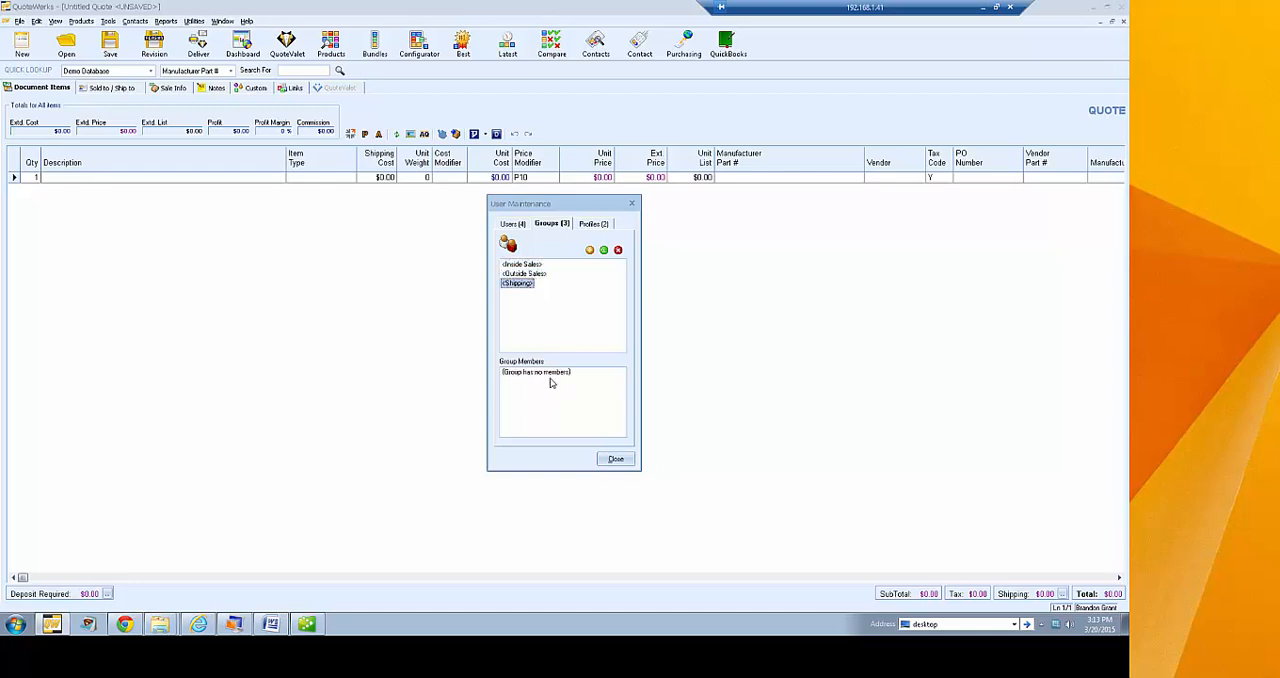
key(Up)
key(Up)
click(519, 276)
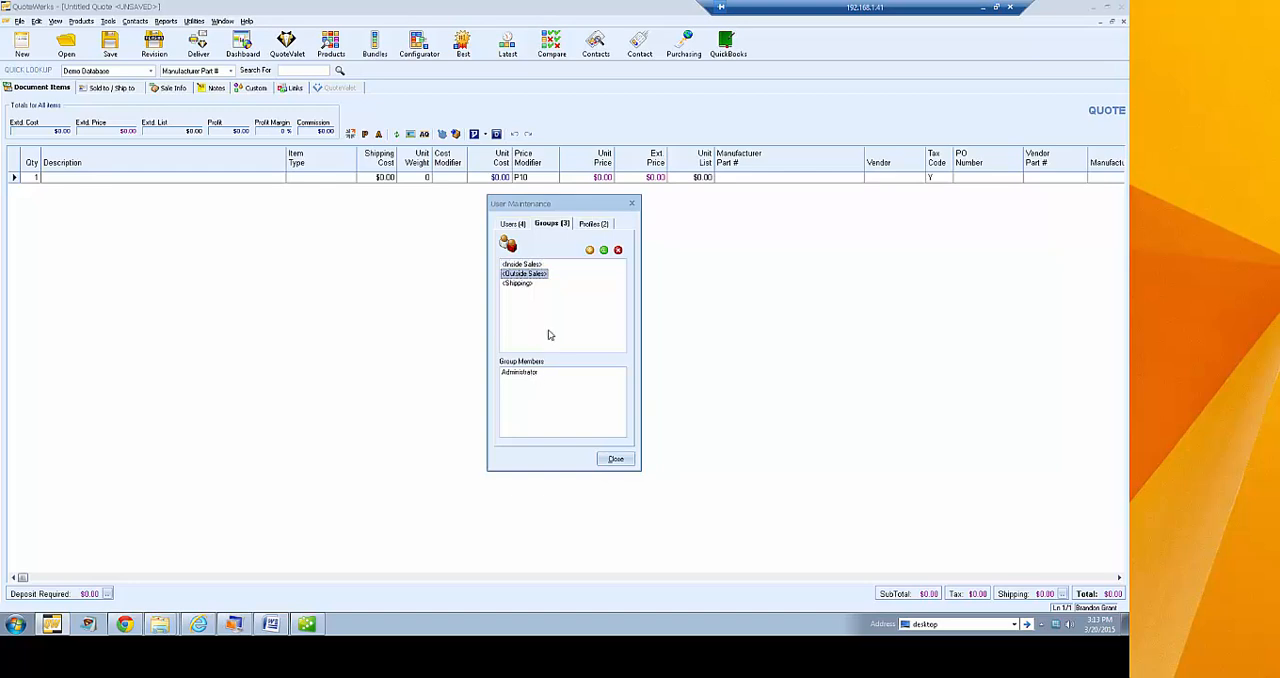
click(520, 284)
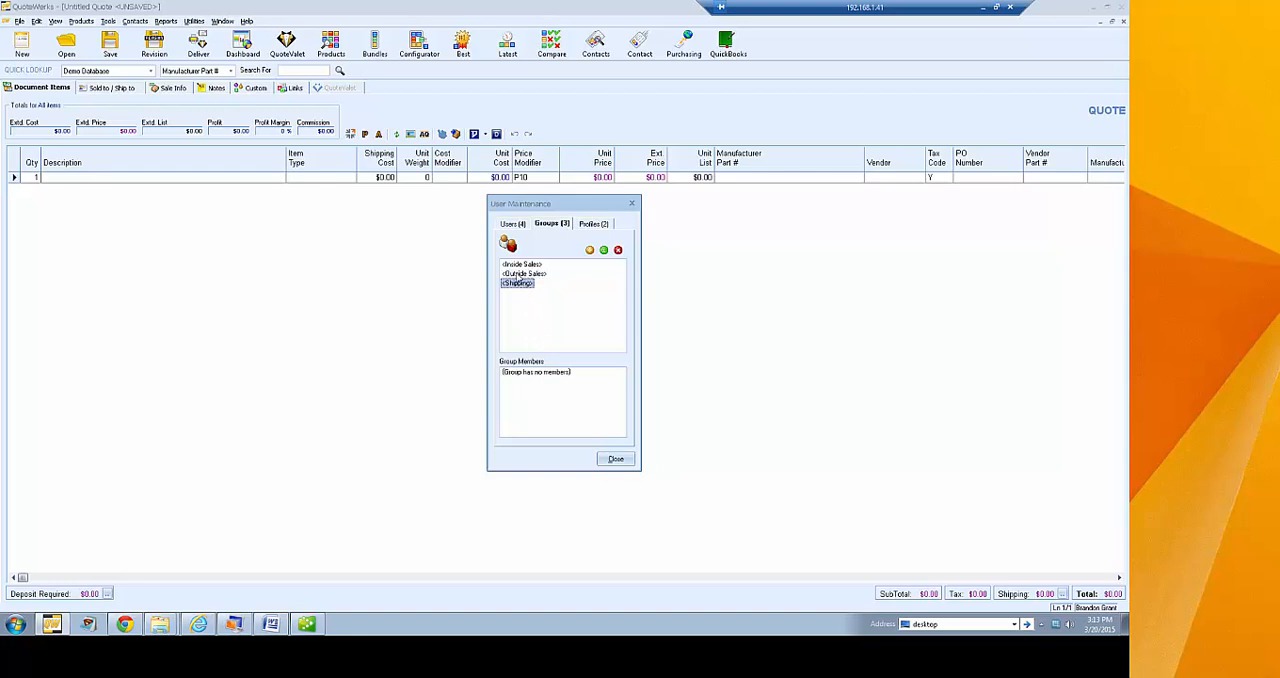
click(520, 264)
Create a shared approval settings profile named IHT Profile with quote approval required
click(600, 228)
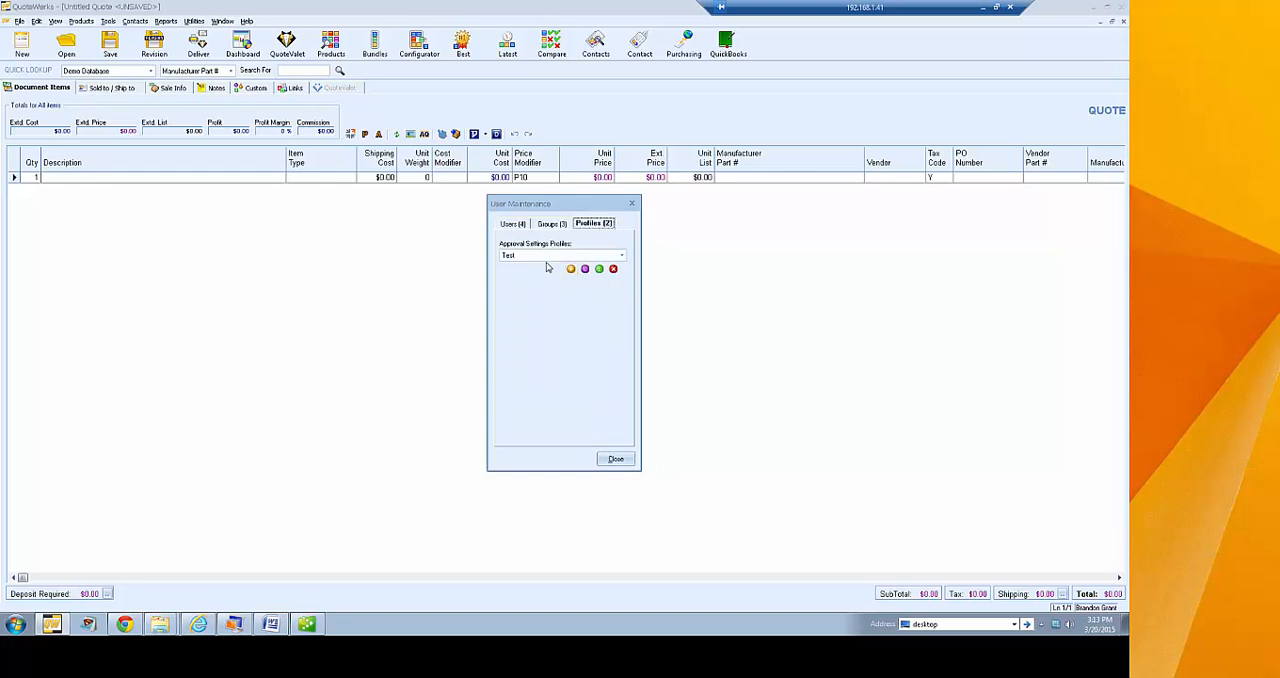
click(621, 256)
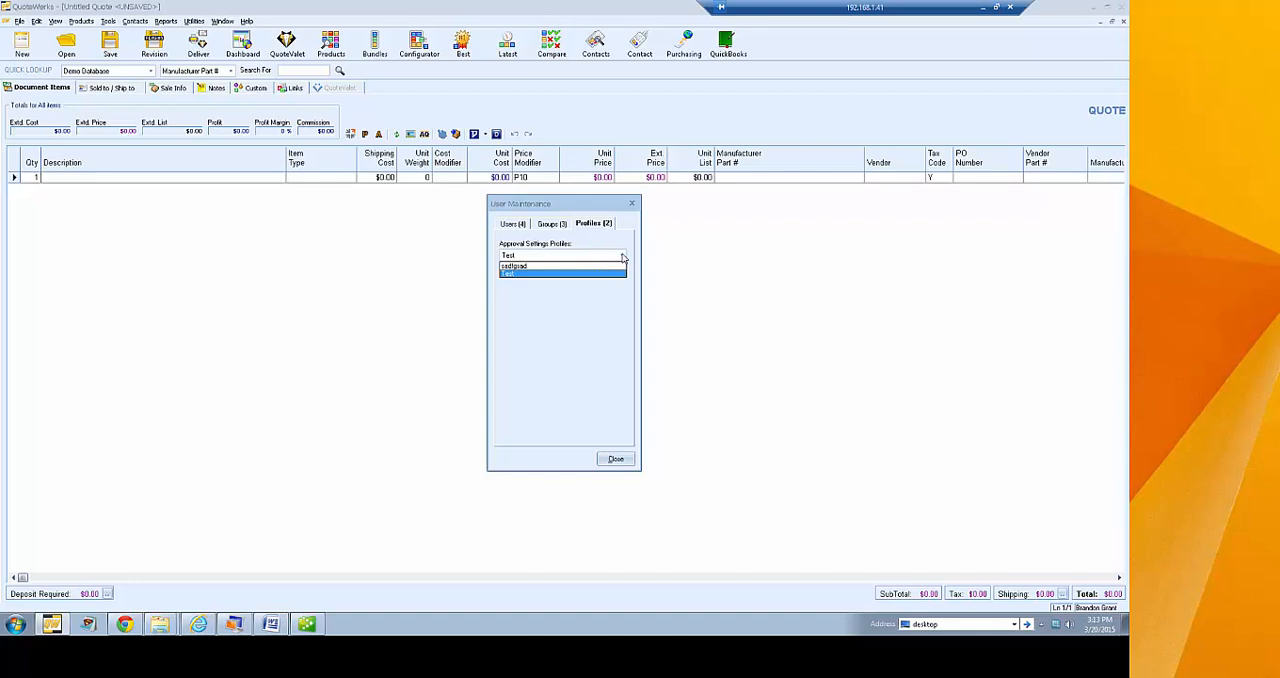
click(615, 272)
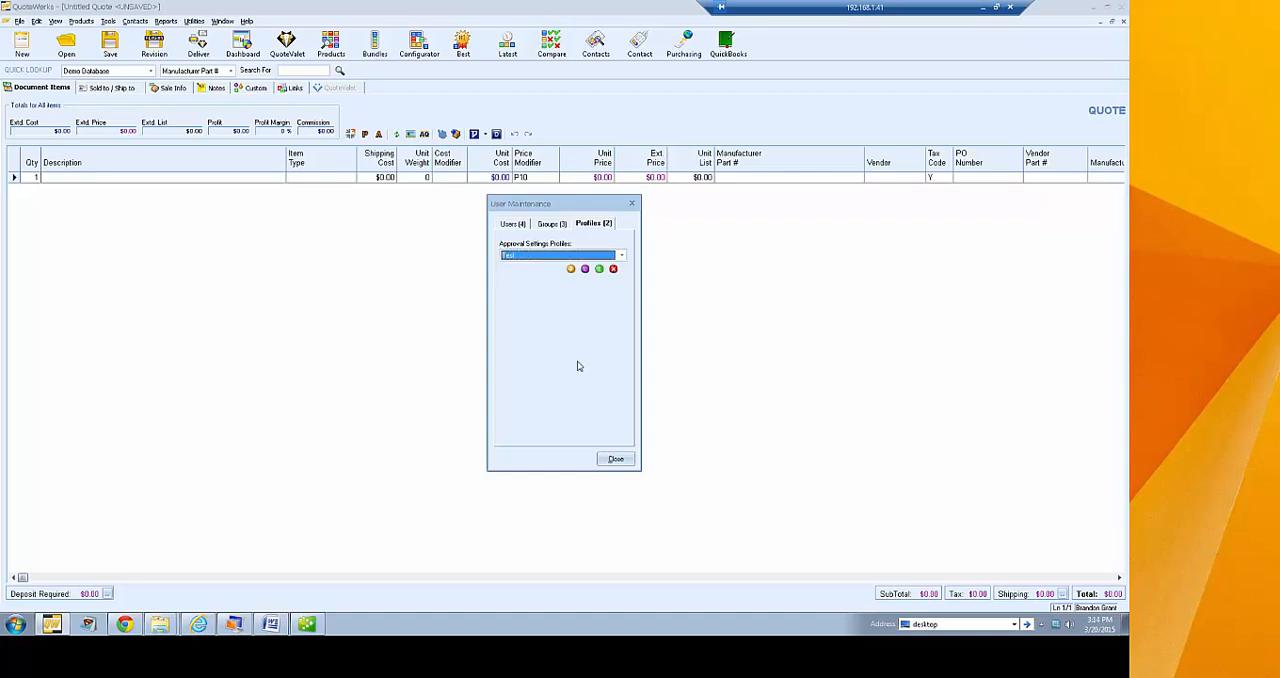
click(570, 269)
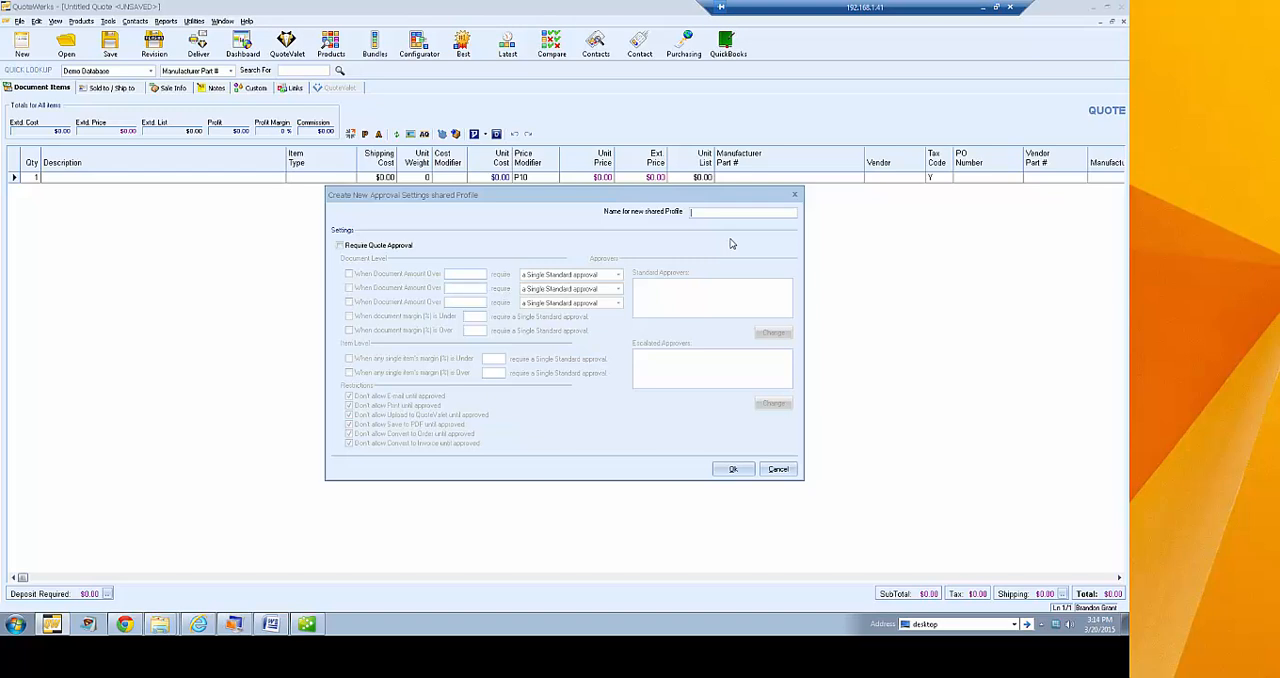
text(IHT Profile)
click(373, 247)
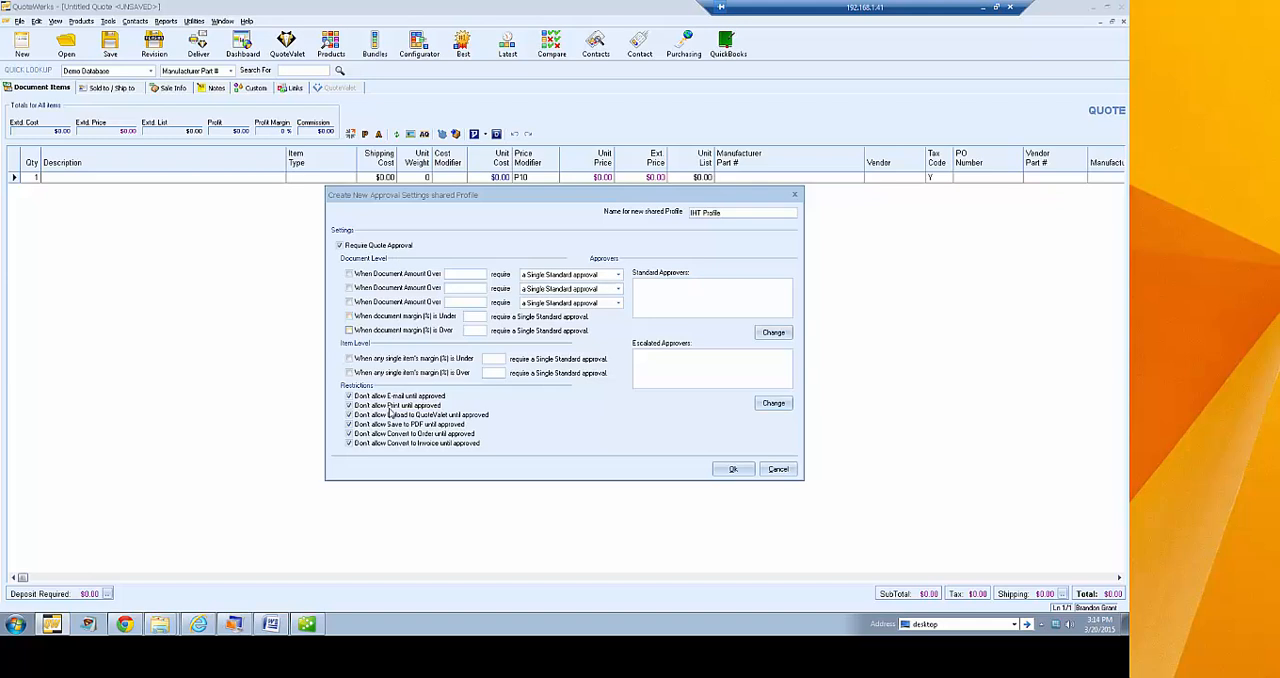
Require a single standard approval when the document amount is over 15000, leaving the second amount condition disabled
click(349, 273)
click(349, 287)
text(15000)
click(349, 287)
Assign Administrator as the profile's standard approver
click(772, 334)
click(527, 298)
click(544, 422)
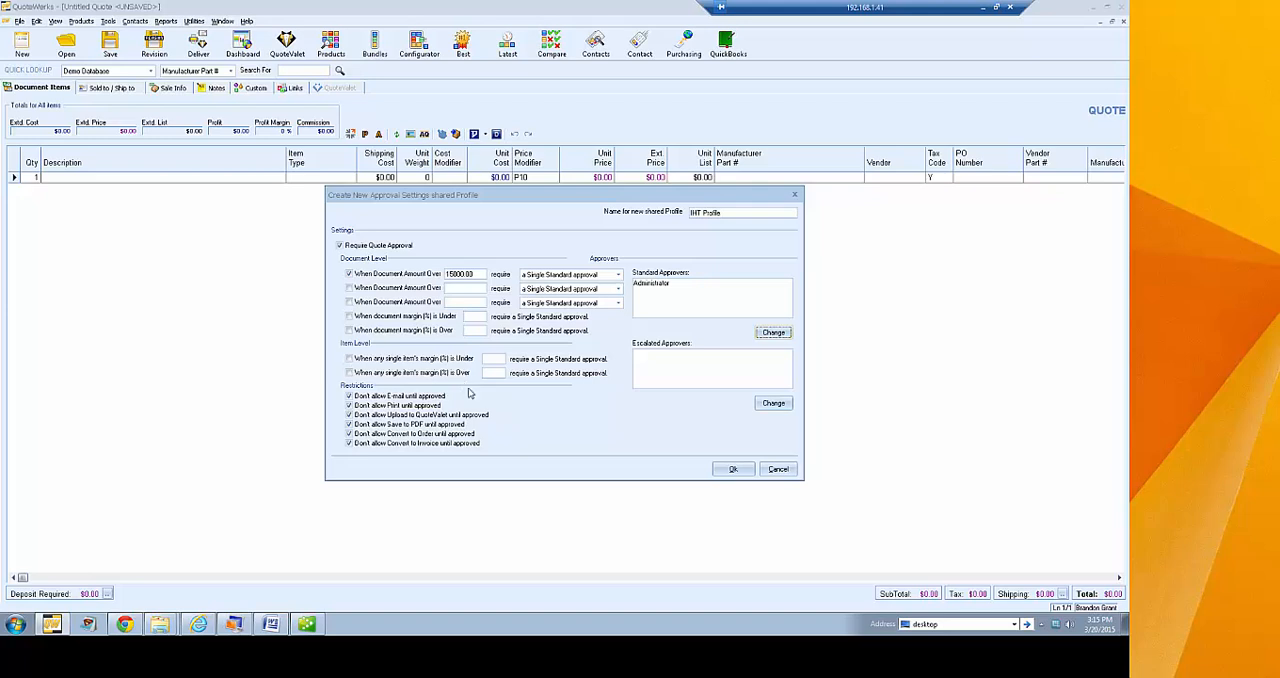
Discard the new IHT Profile approval settings profile
click(780, 469)
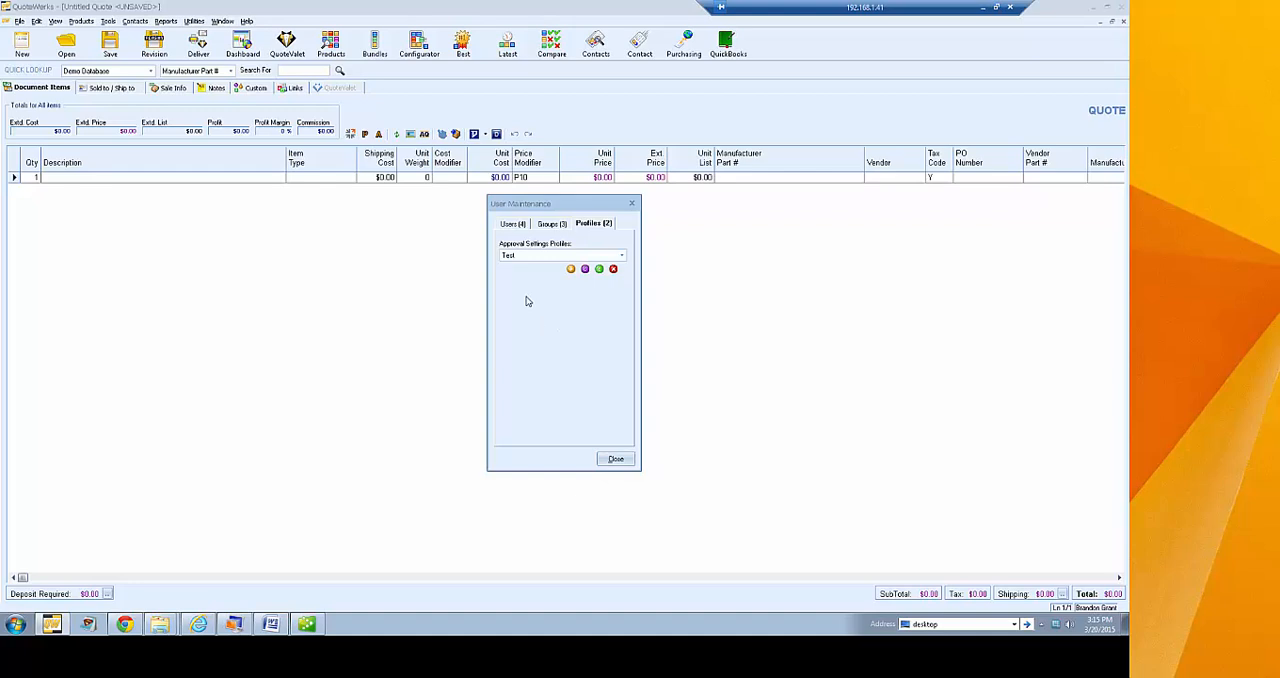
Examine the third listed user's preferences: personal details, e-mail, views, appearance, spelling, miscellaneous and contact manager settings, leaving them without saving and closing User Maintenance
click(514, 224)
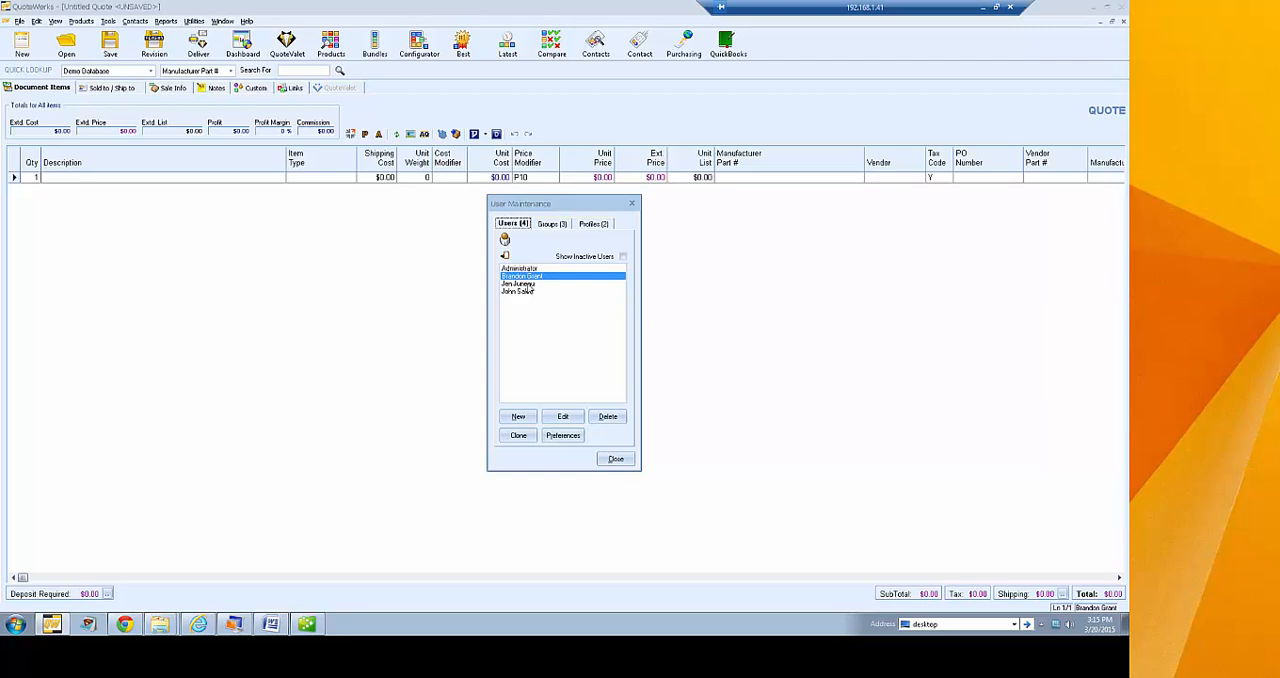
click(530, 284)
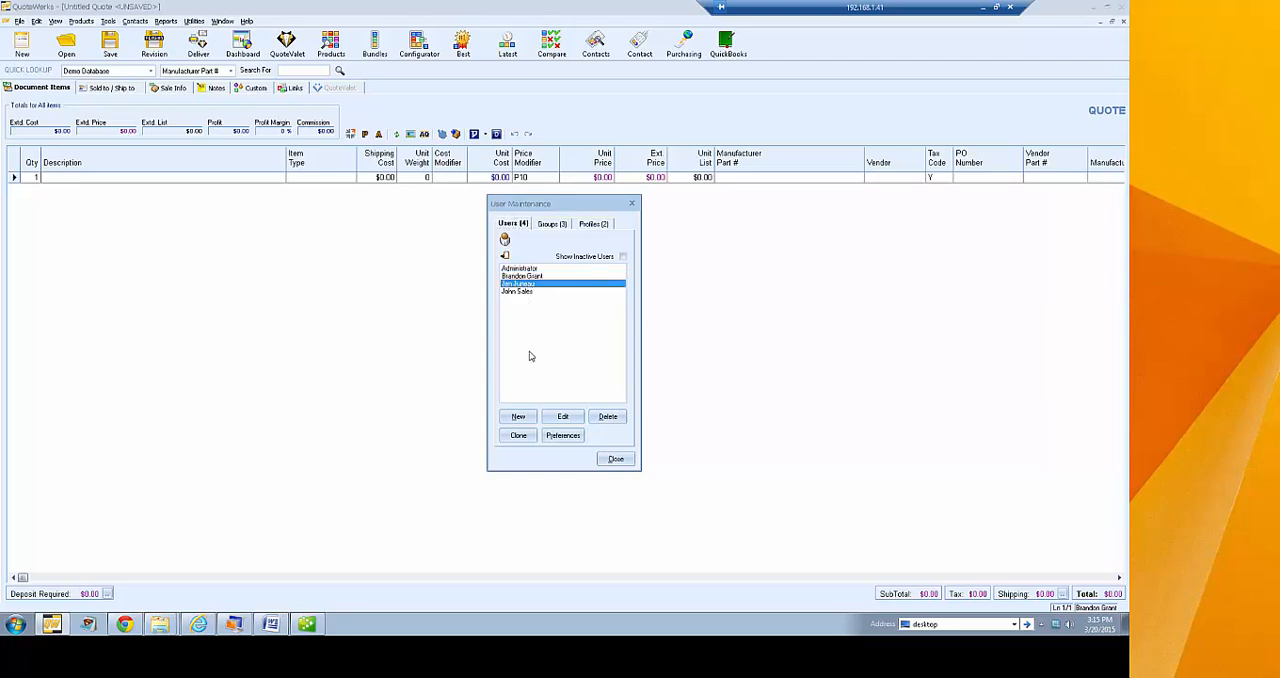
click(563, 437)
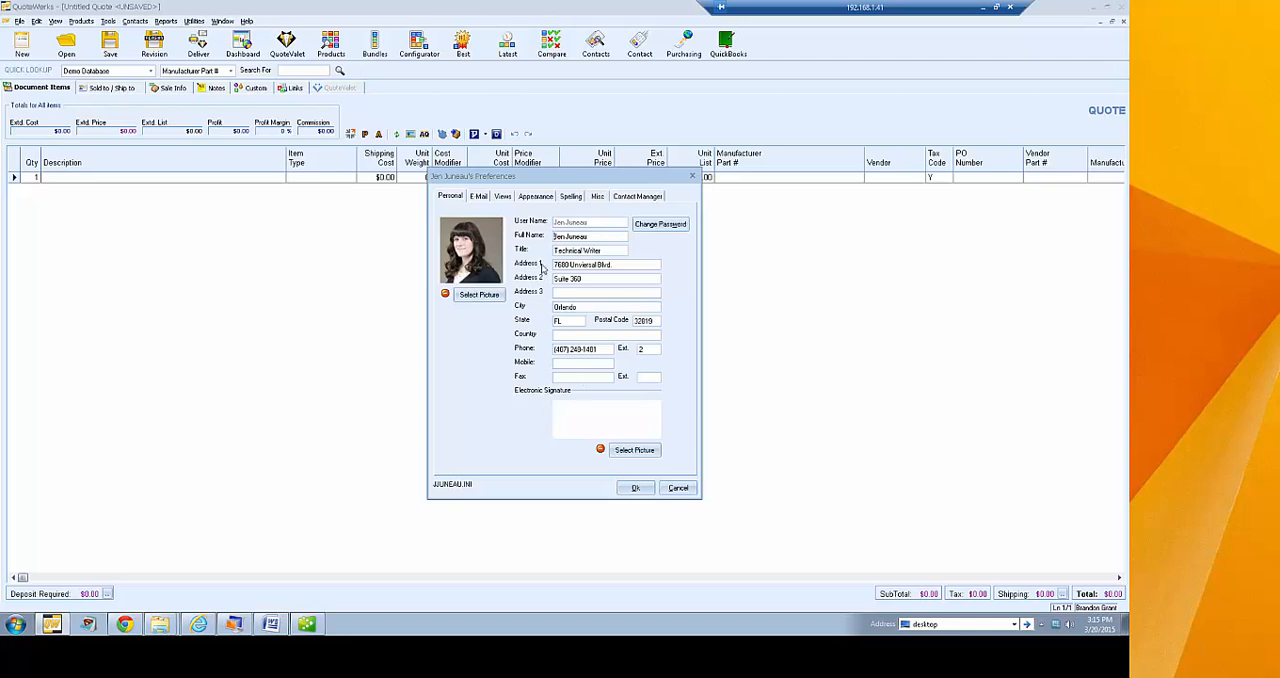
click(482, 197)
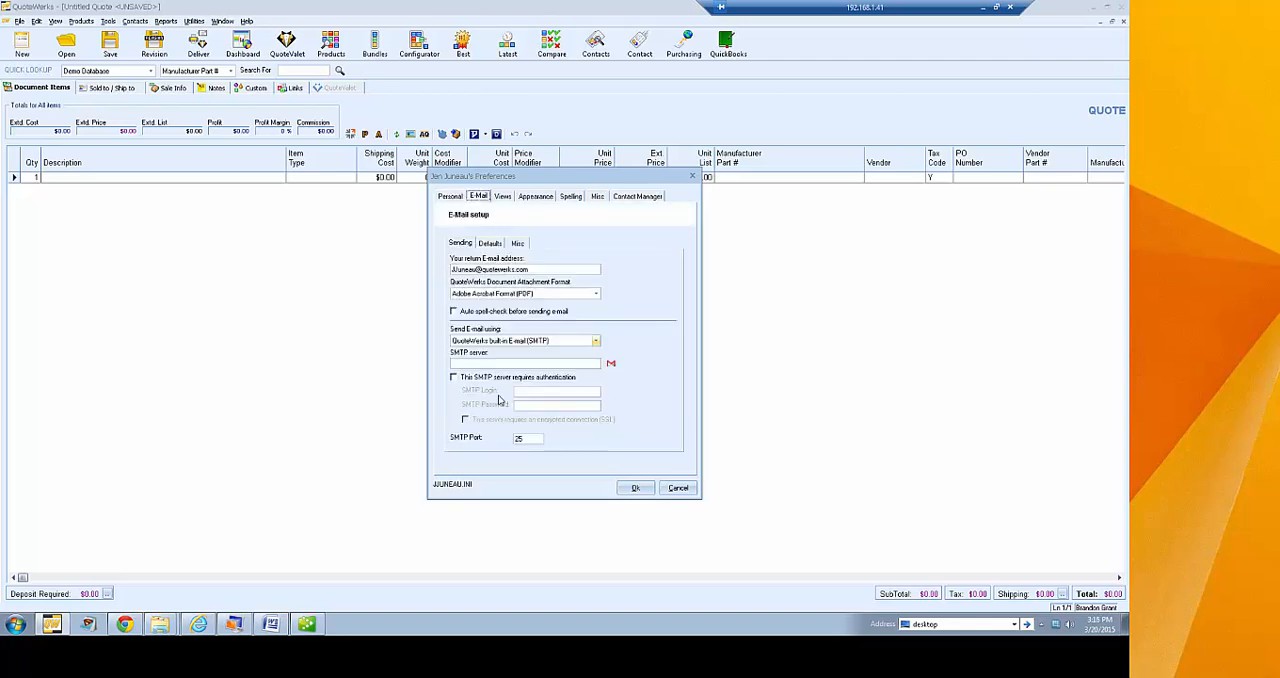
click(504, 198)
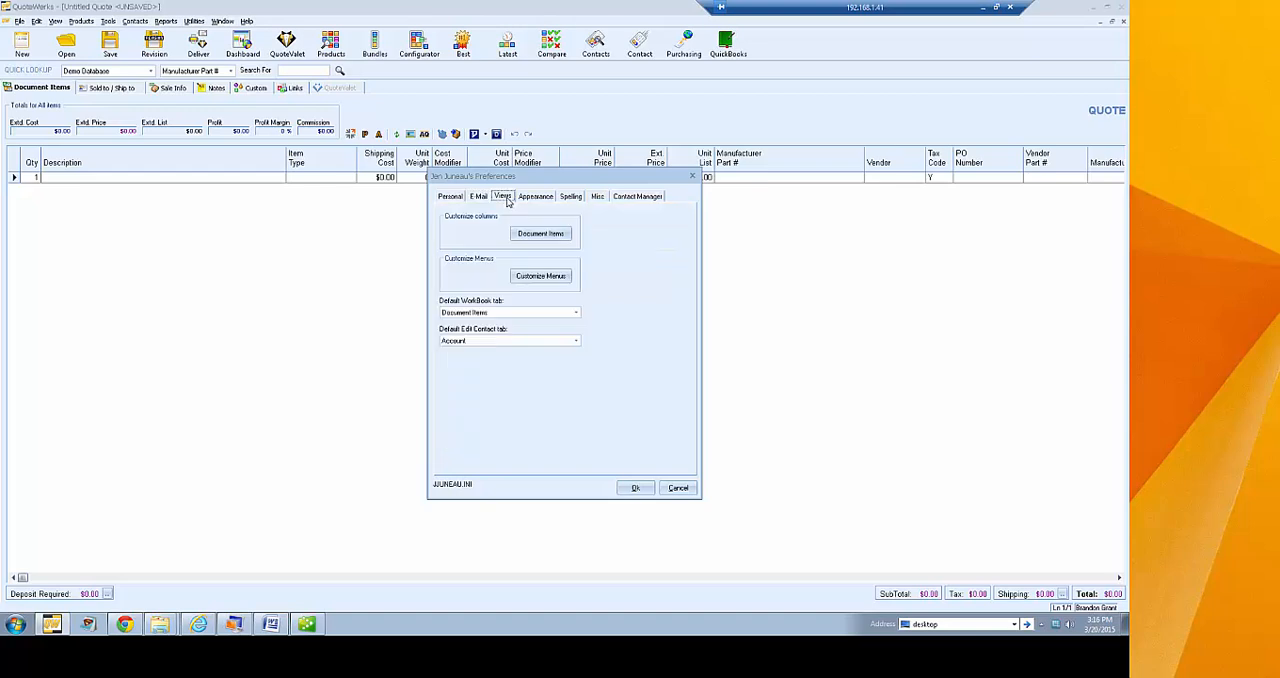
click(543, 200)
click(571, 197)
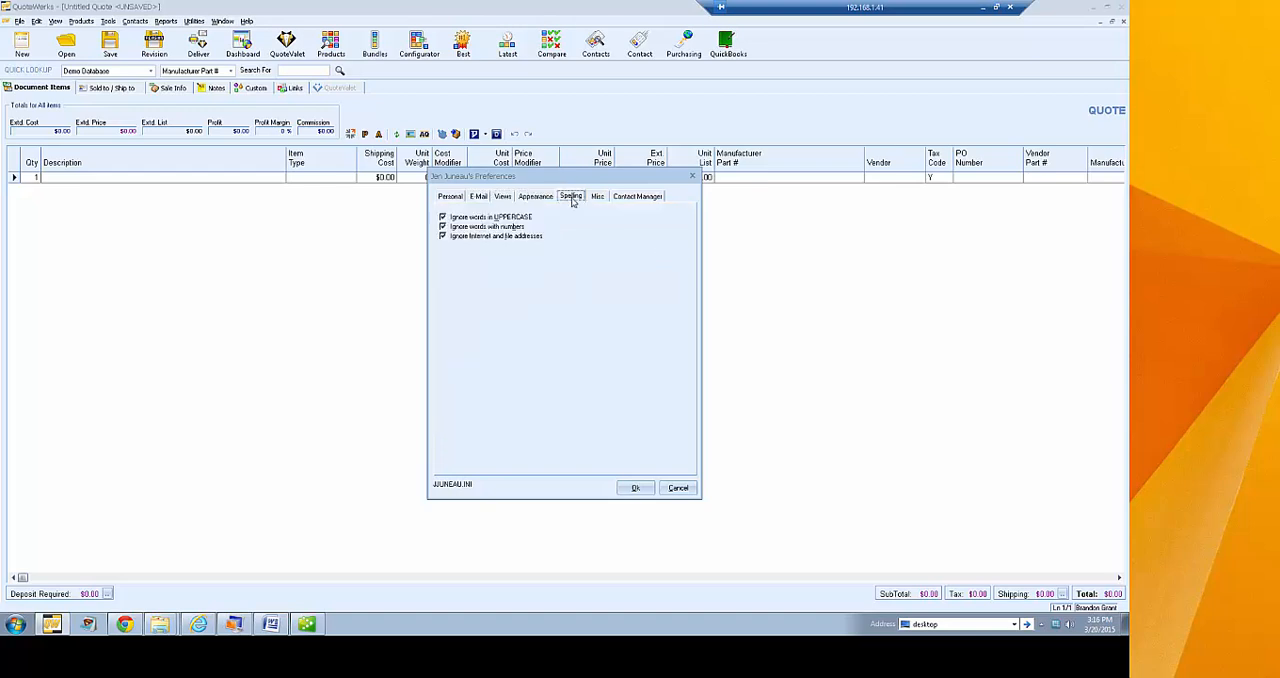
click(597, 197)
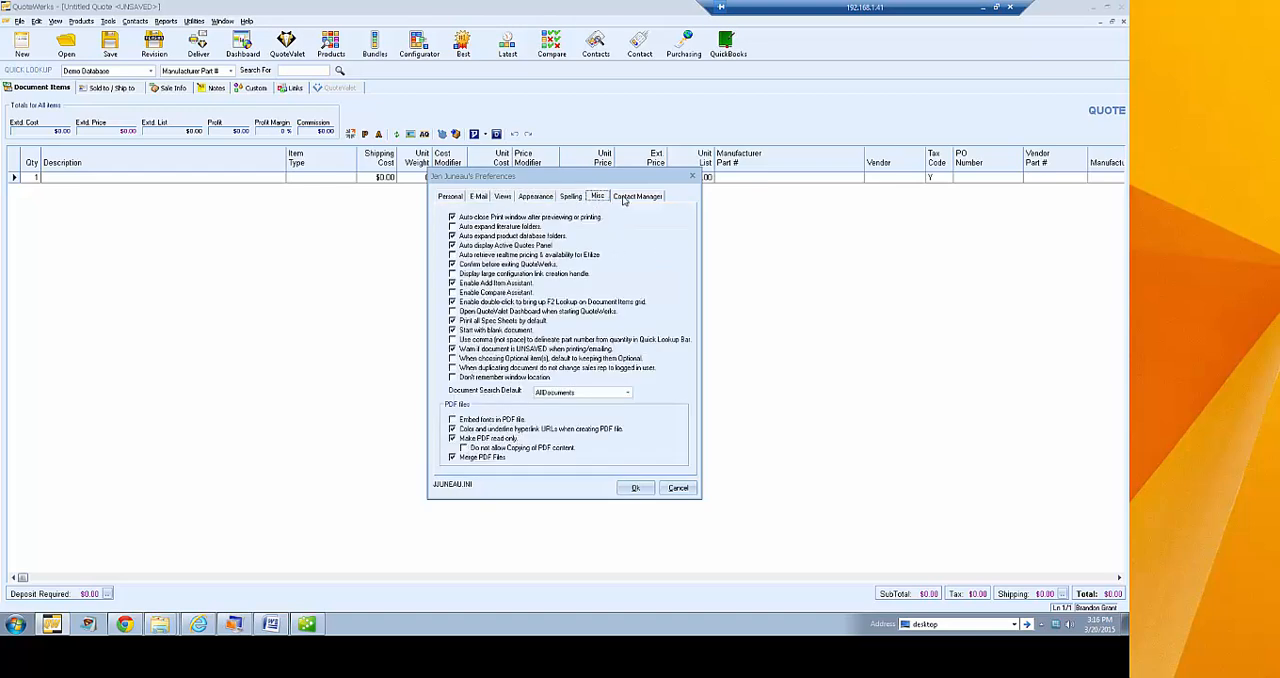
click(625, 197)
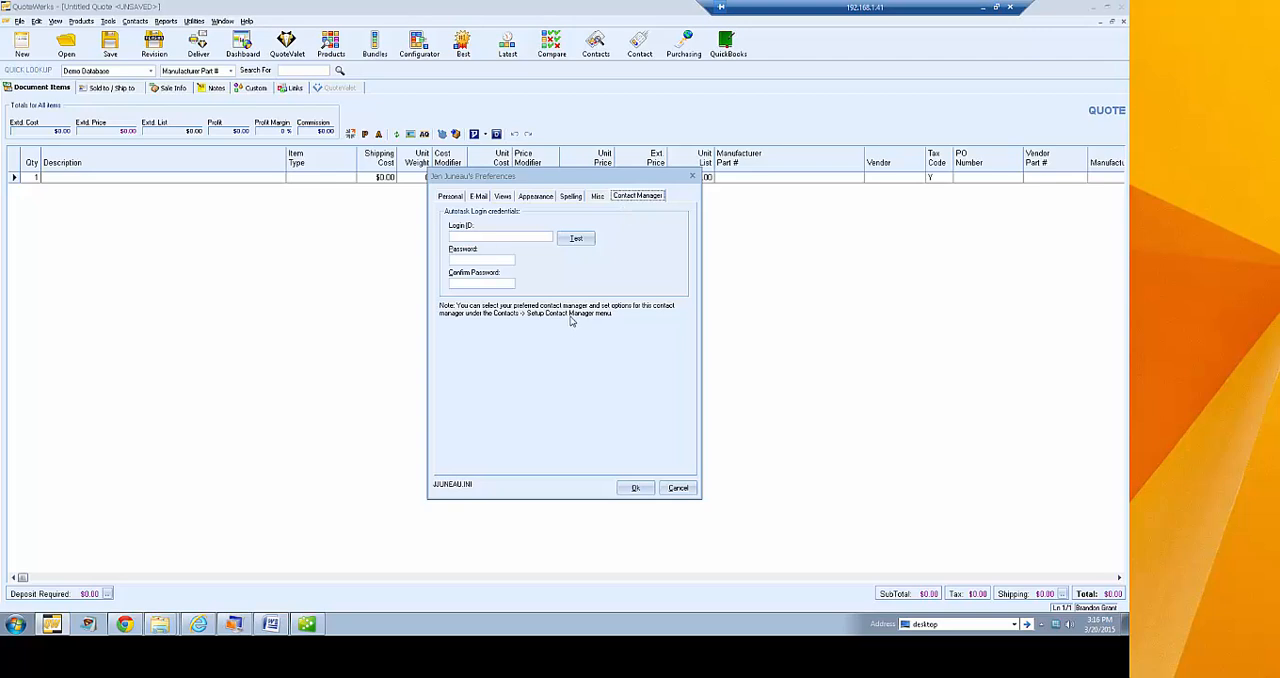
click(451, 197)
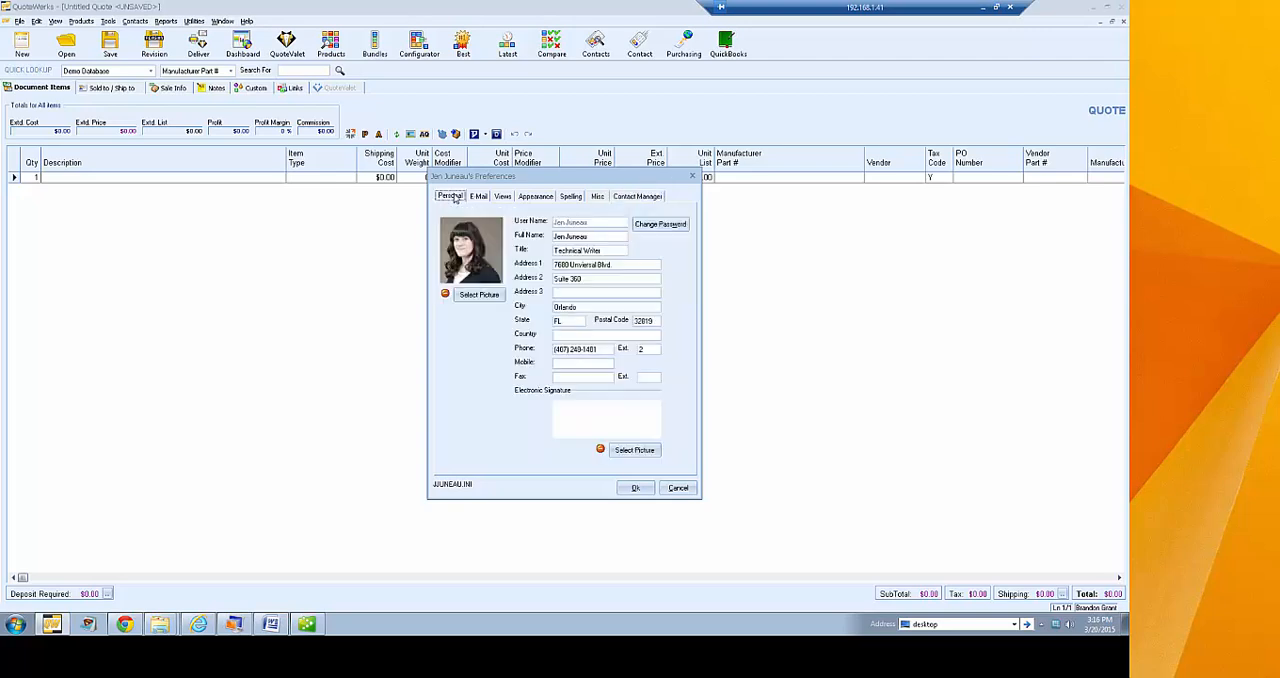
click(678, 487)
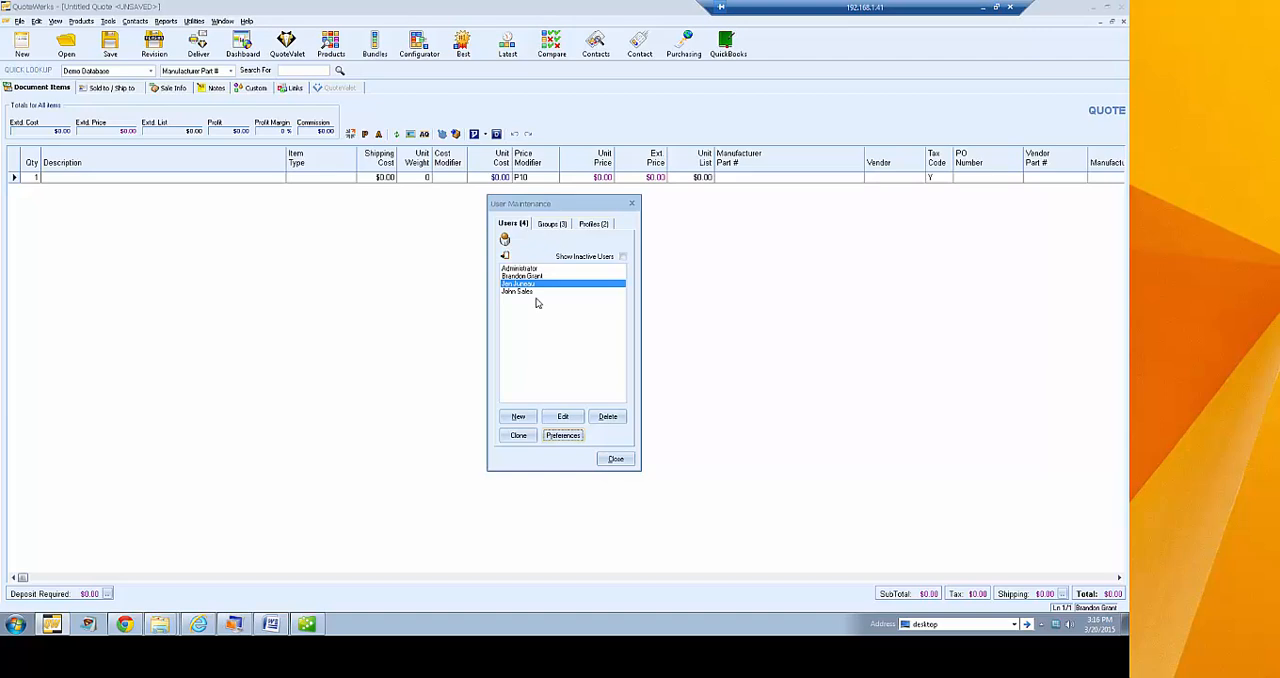
click(616, 459)
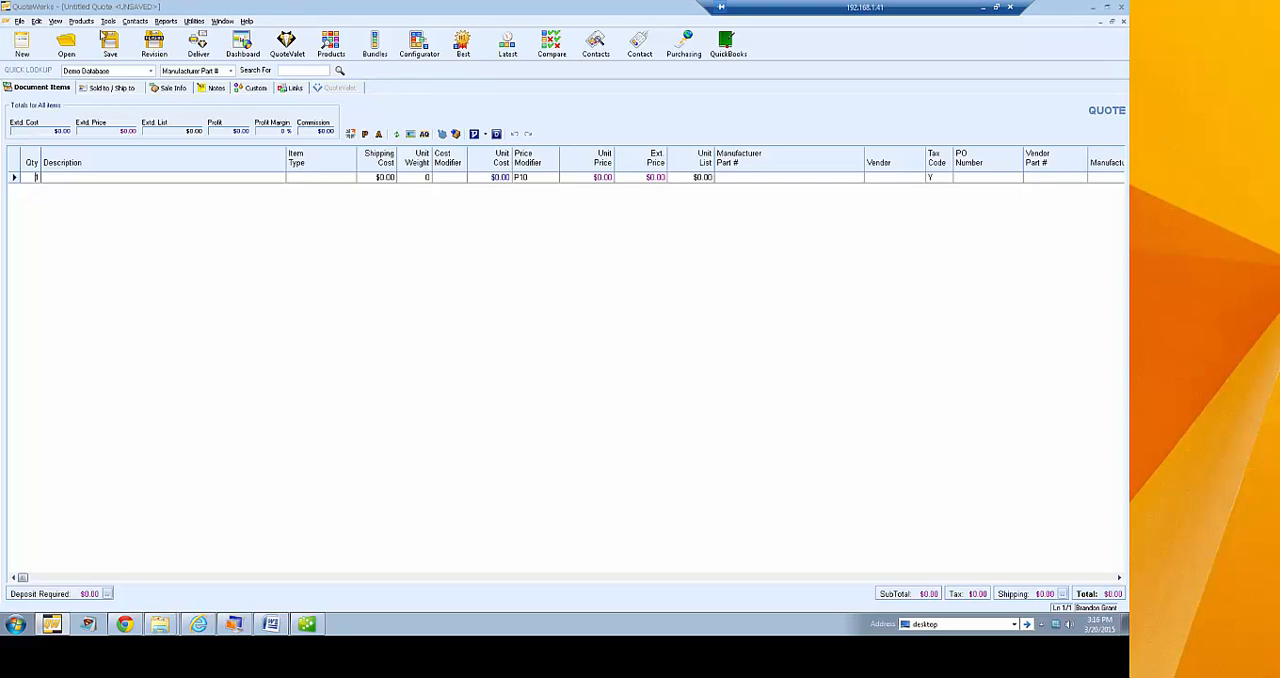
click(108, 21)
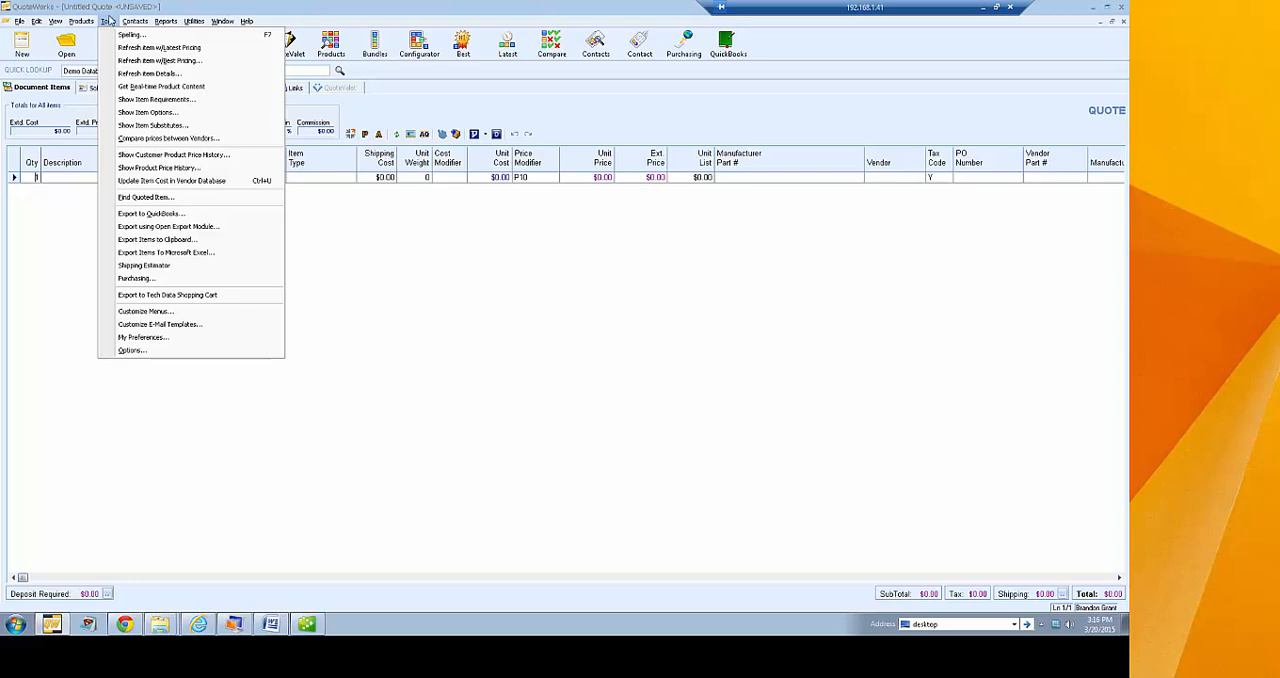
click(113, 9)
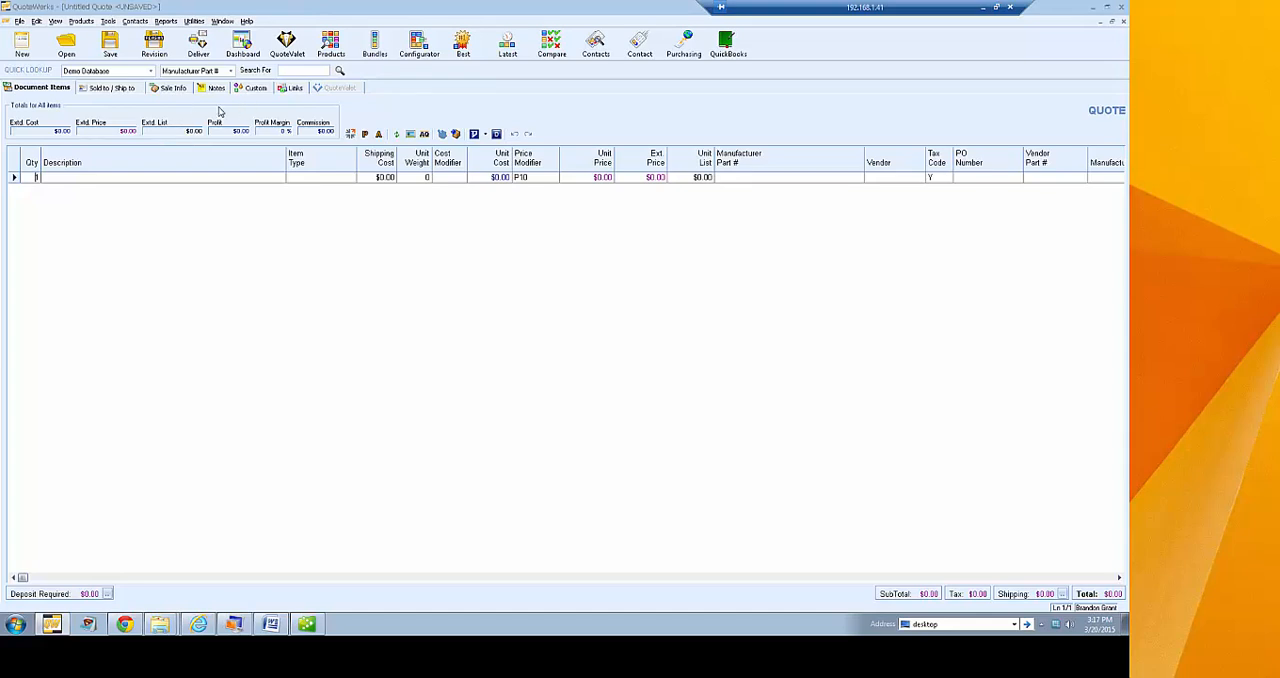
Look up Autotask accounts named aspire and use the first contact for the quote's customer, ship-to and bill-to details
click(122, 88)
click(149, 125)
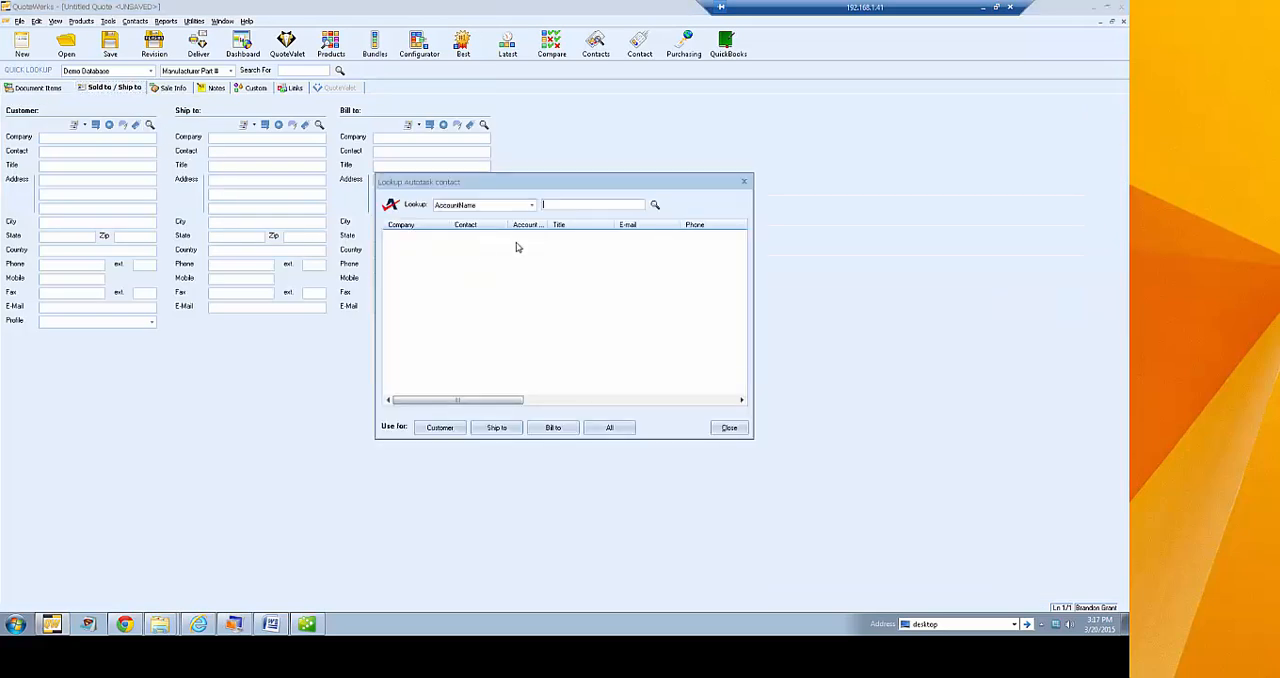
text(aspire)
key(Return)
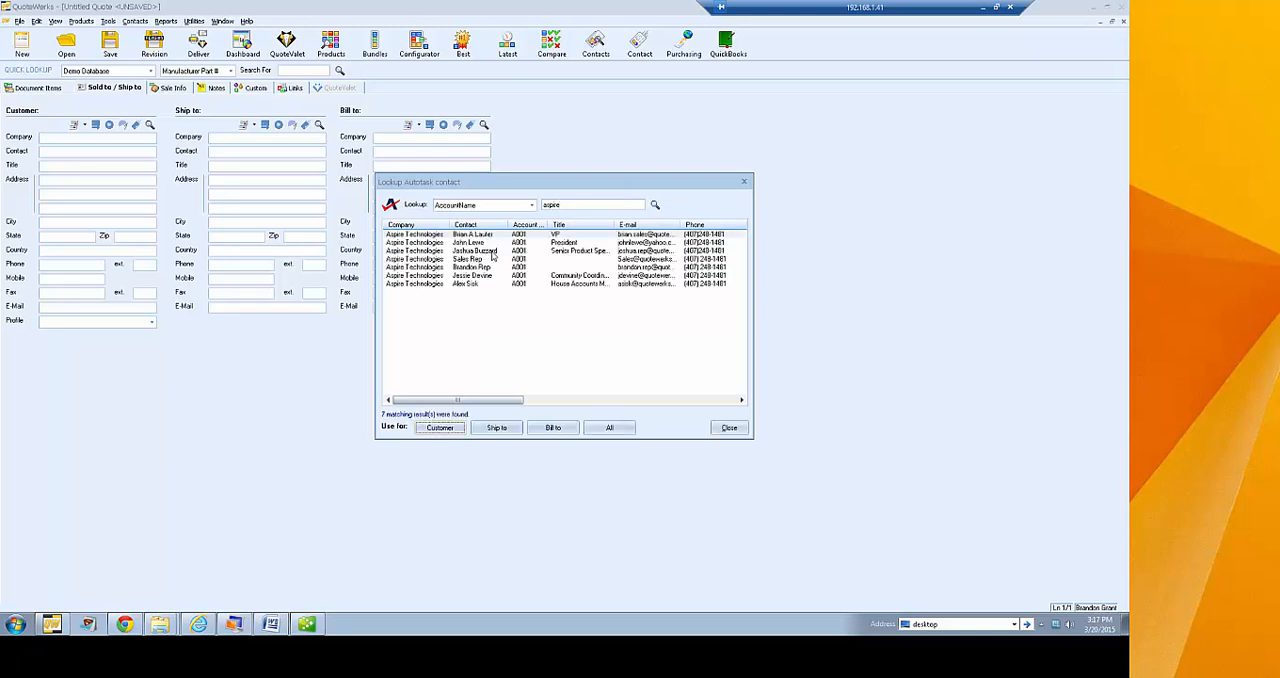
click(607, 428)
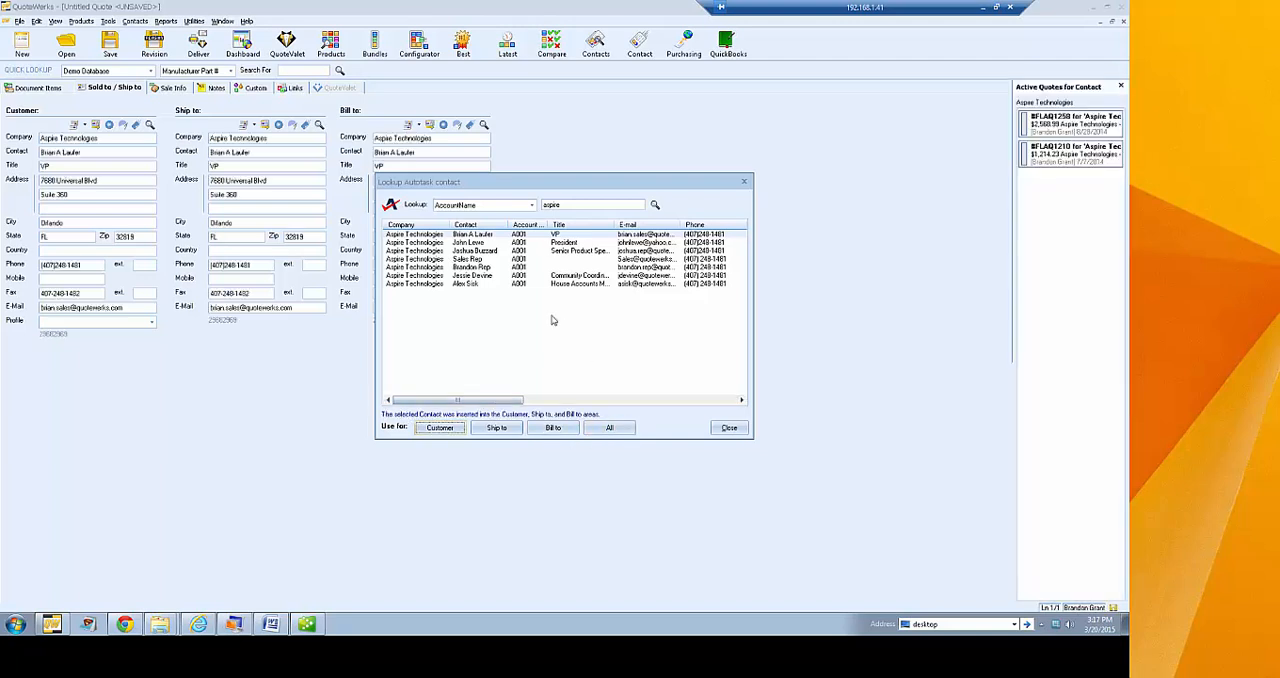
click(729, 427)
Add the first six Demo Database products, from the Tripp Lite Switched PDU through the PROXIMITY reader, to the quote
click(37, 88)
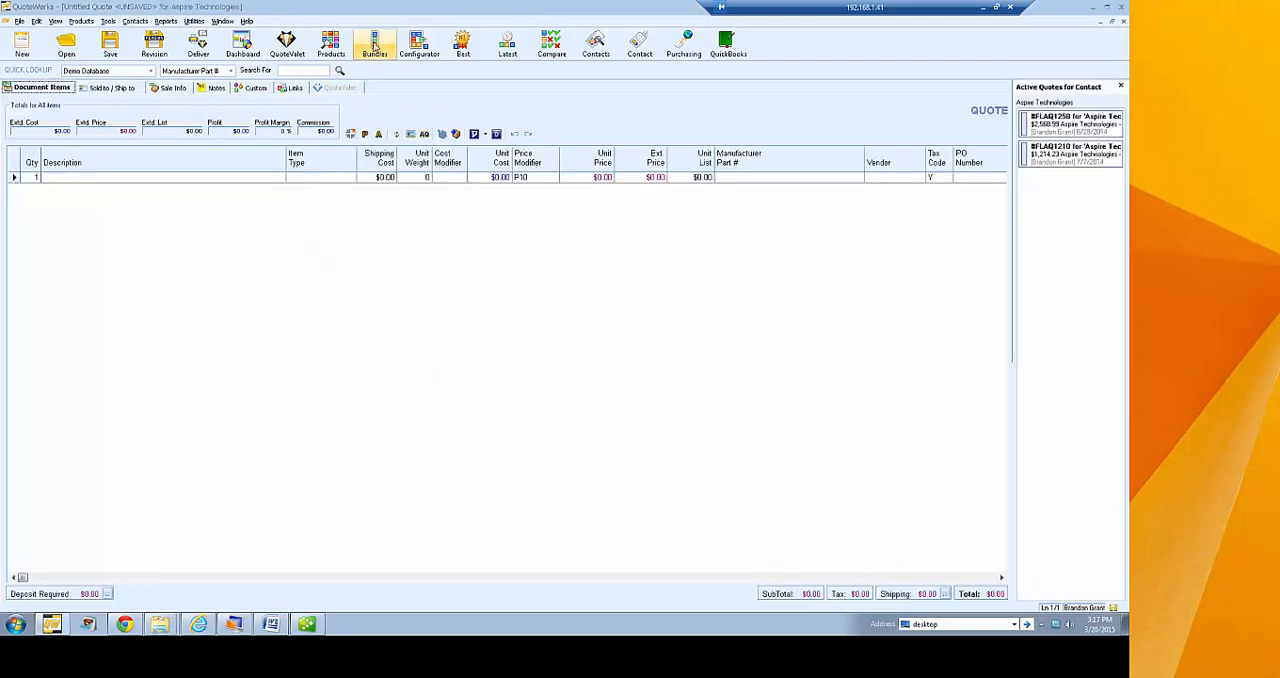
click(331, 44)
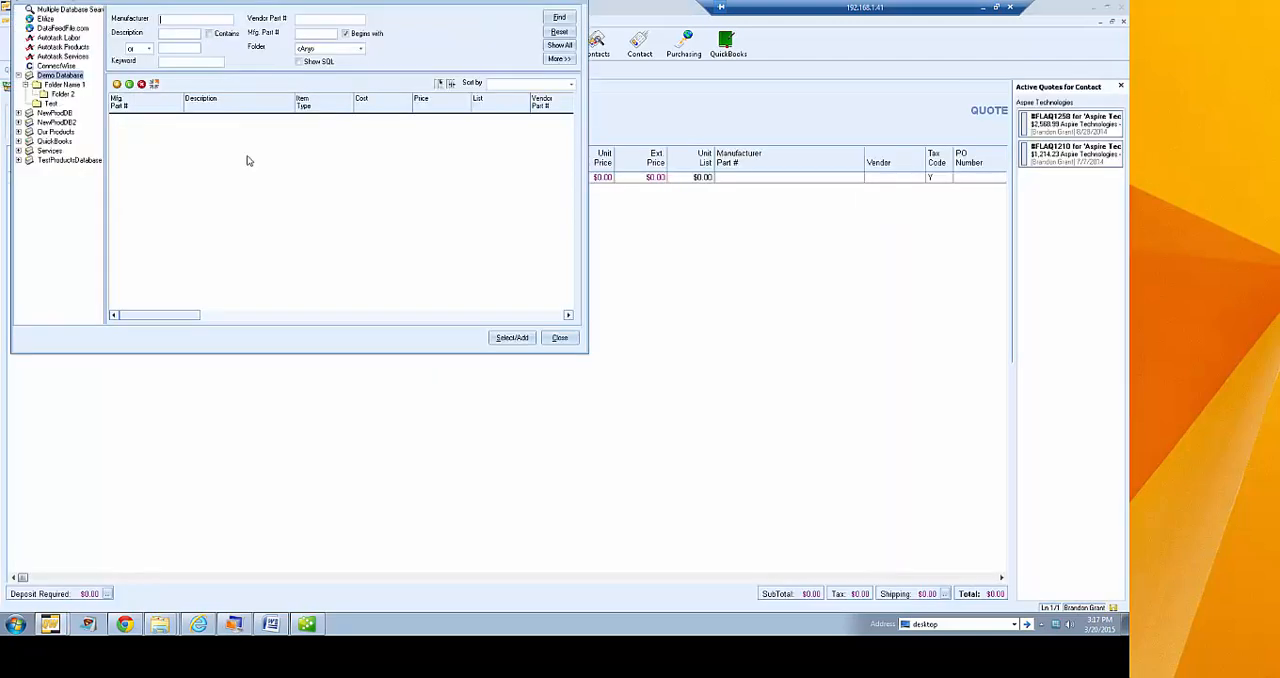
click(559, 45)
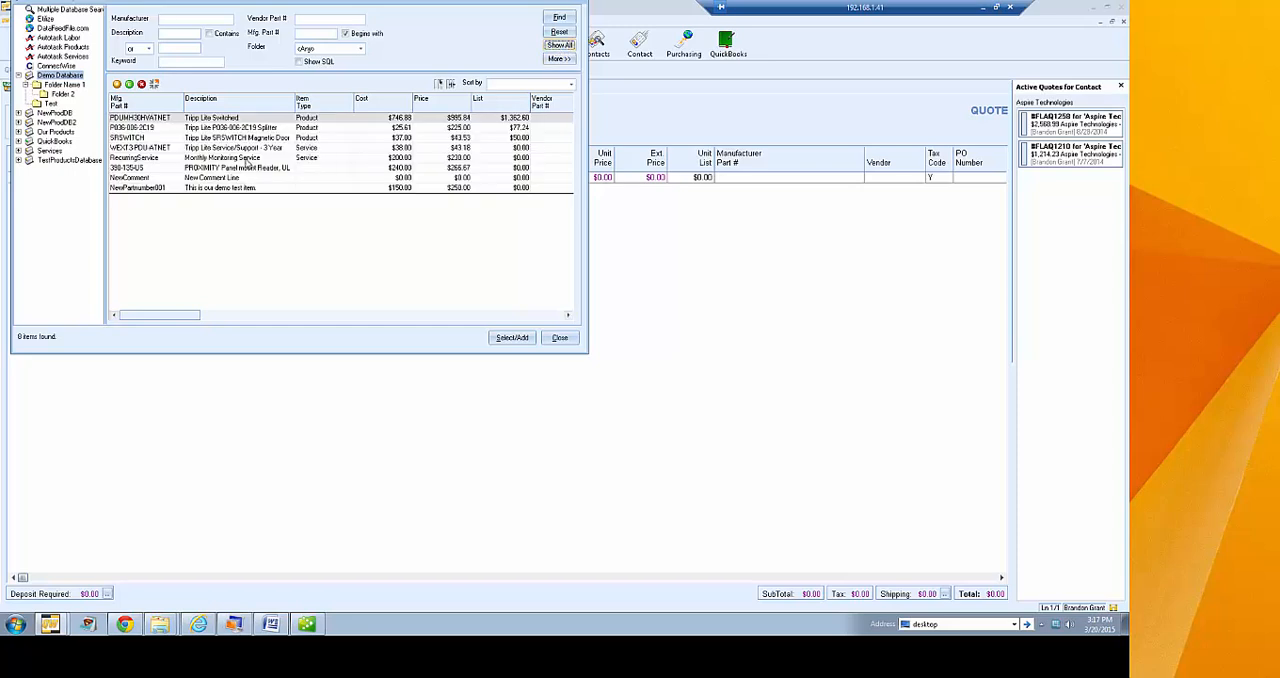
shift+click(242, 168)
right_click(242, 168)
click(265, 176)
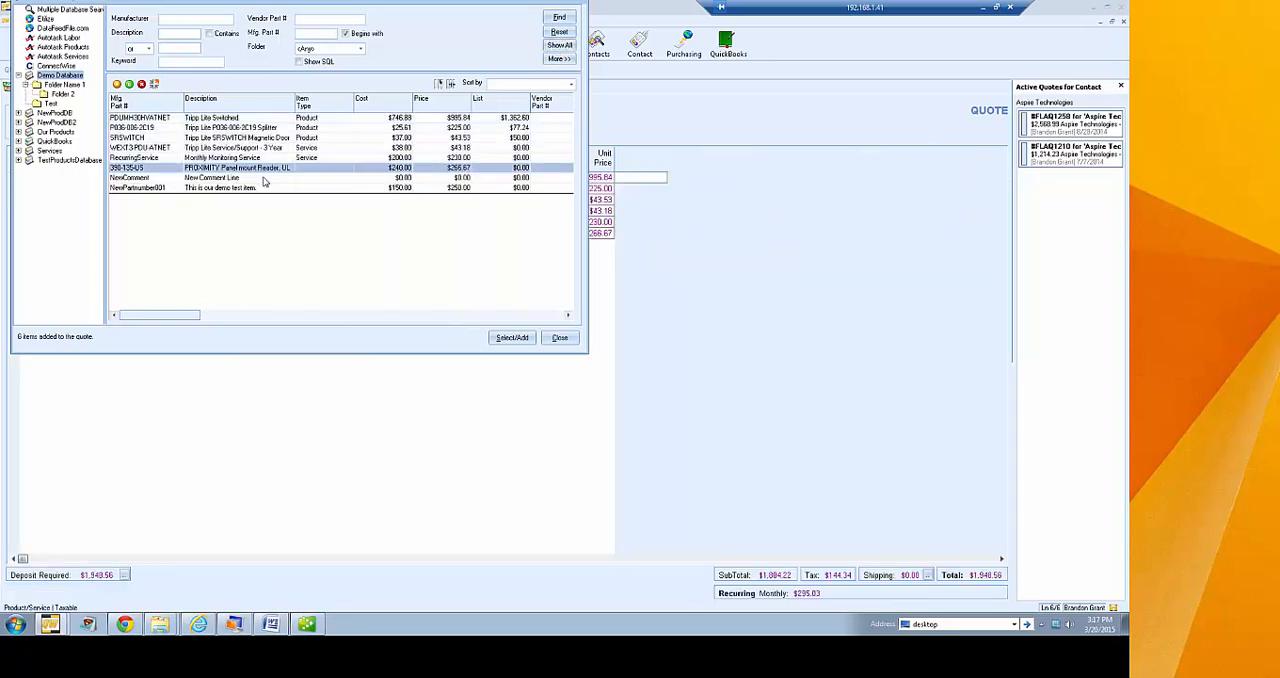
click(559, 337)
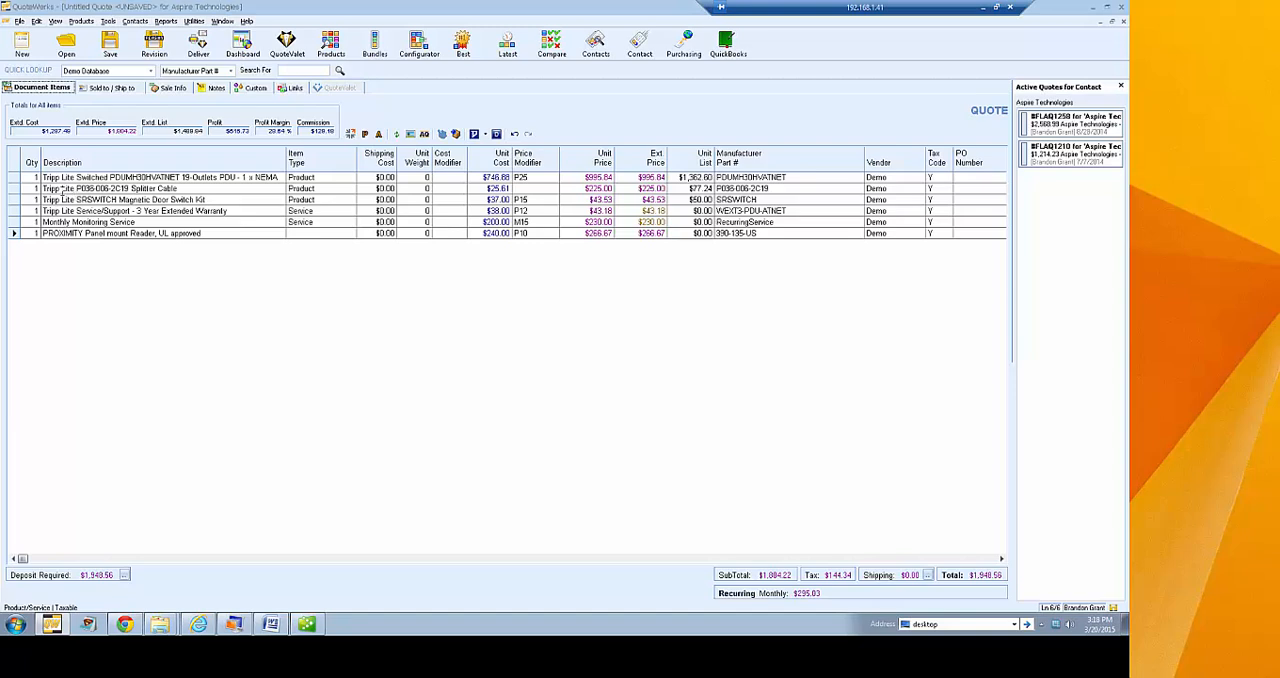
Insert a heading reading Office 1 above the Tripp Lite Switched PDU line
right_click(30, 178)
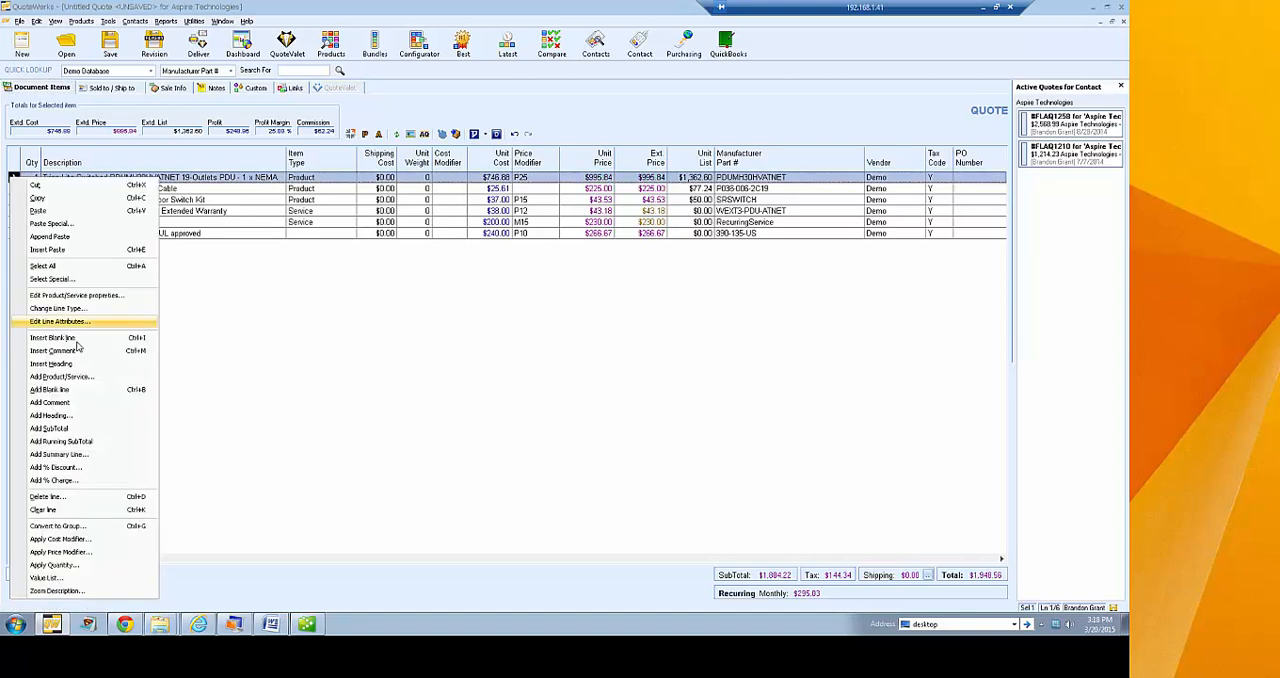
click(81, 364)
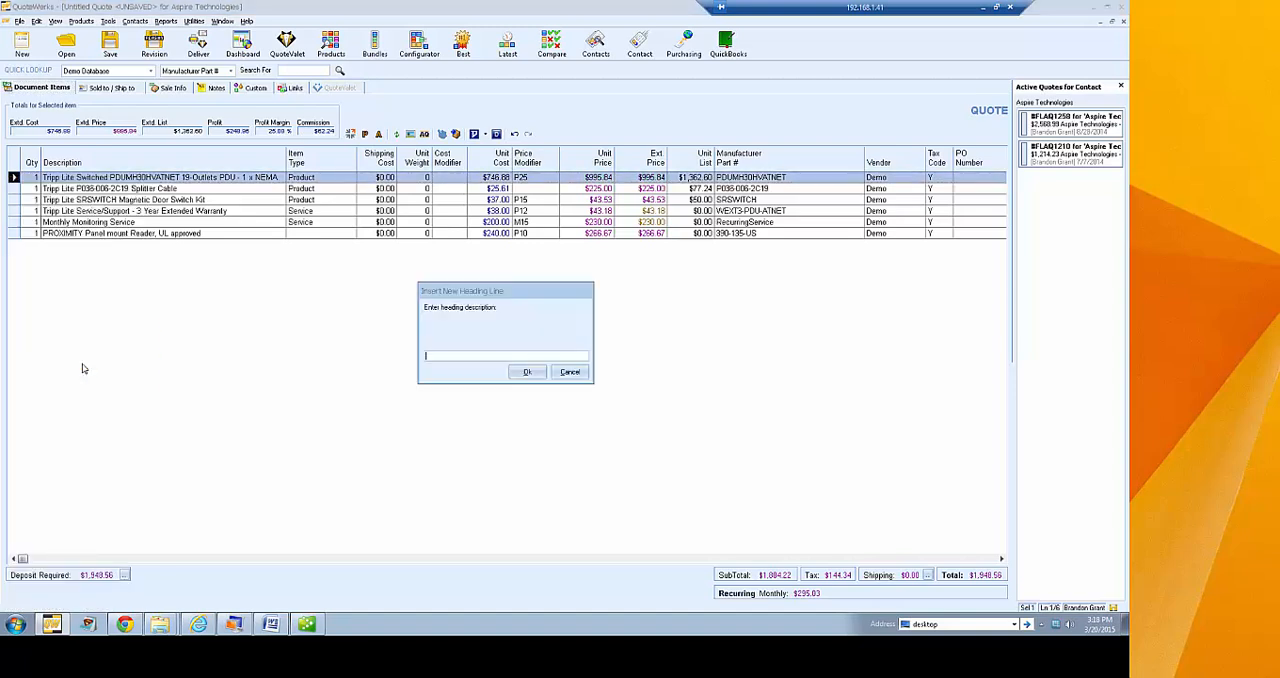
text(Office 1)
key(Return)
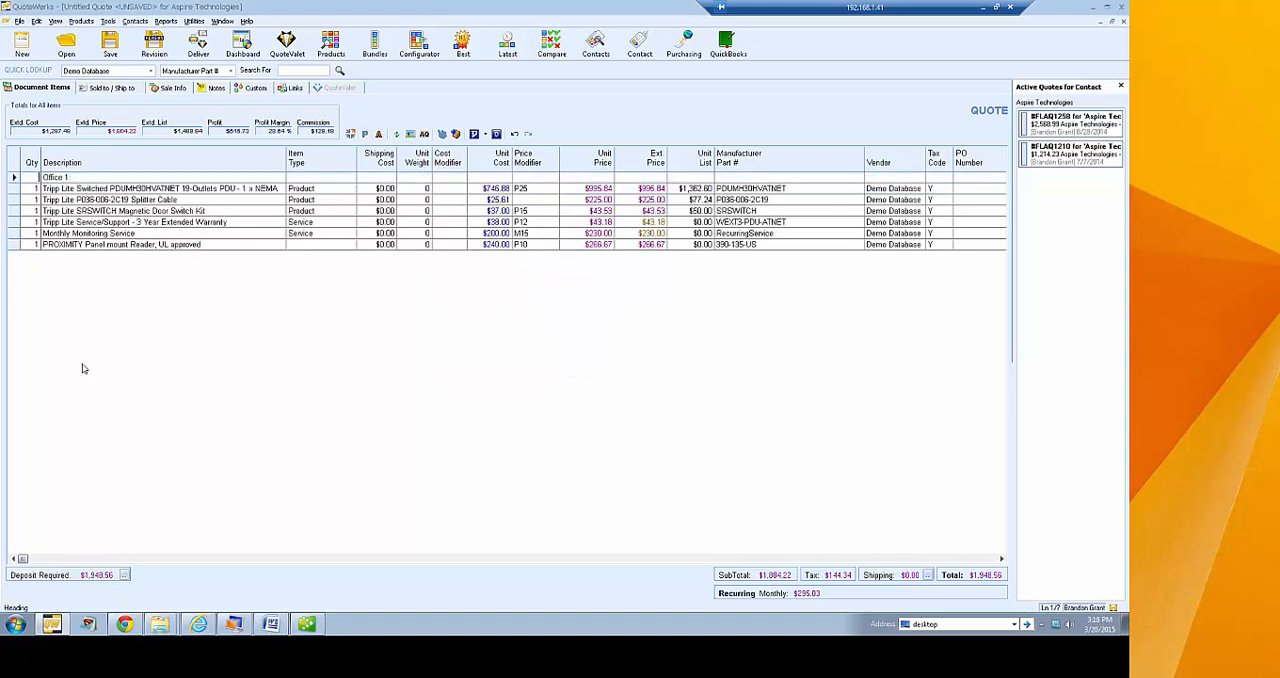
Insert a heading reading Office 2 above the Tripp Lite SRSWITCH Magnetic Door Switch Kit line
right_click(31, 211)
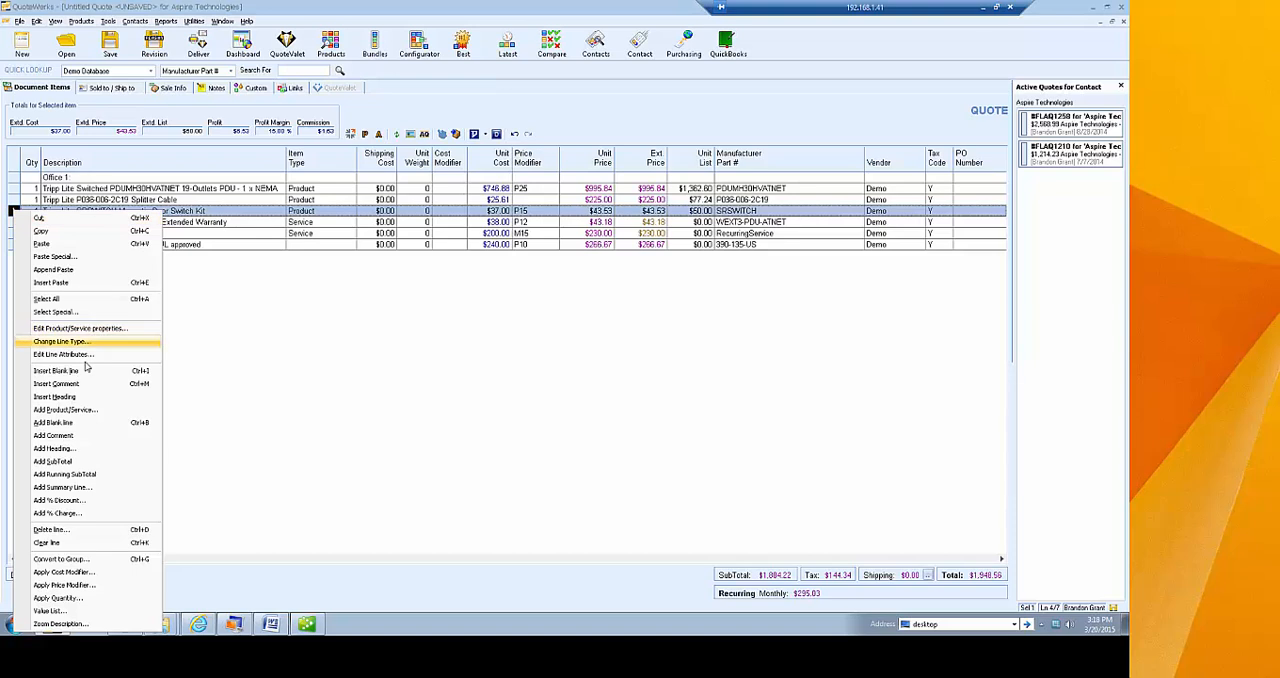
click(82, 398)
text(Office 2)
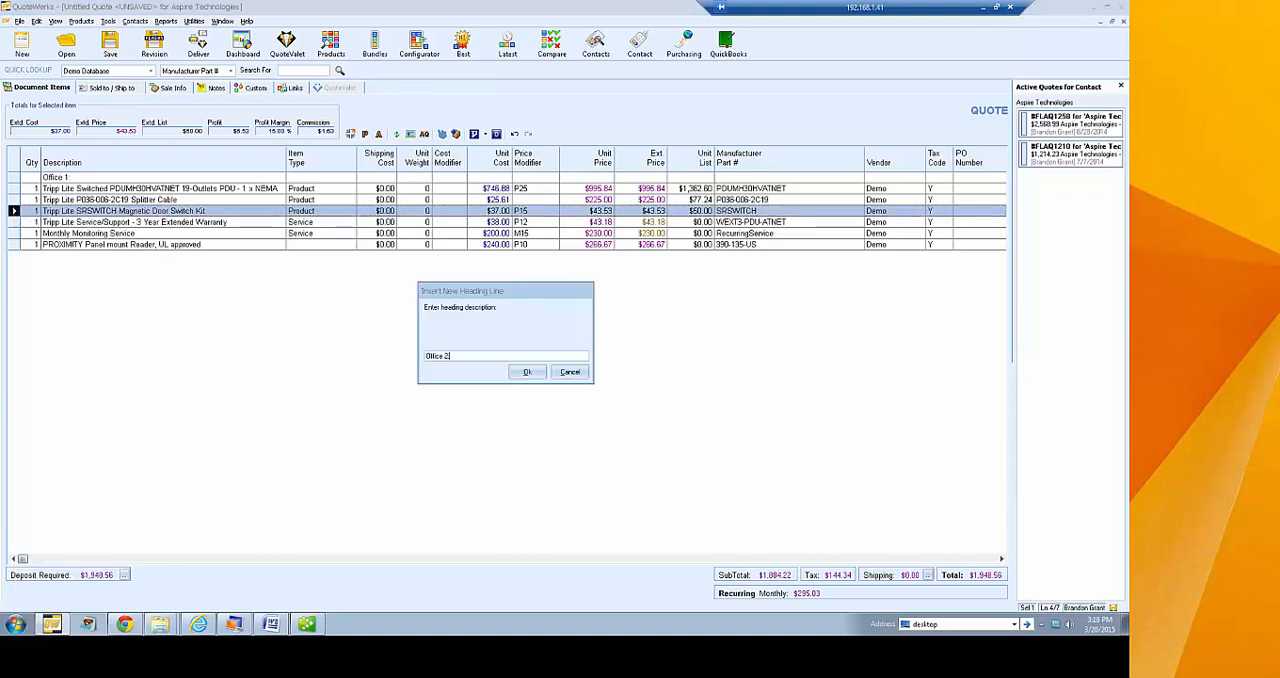
key(Return)
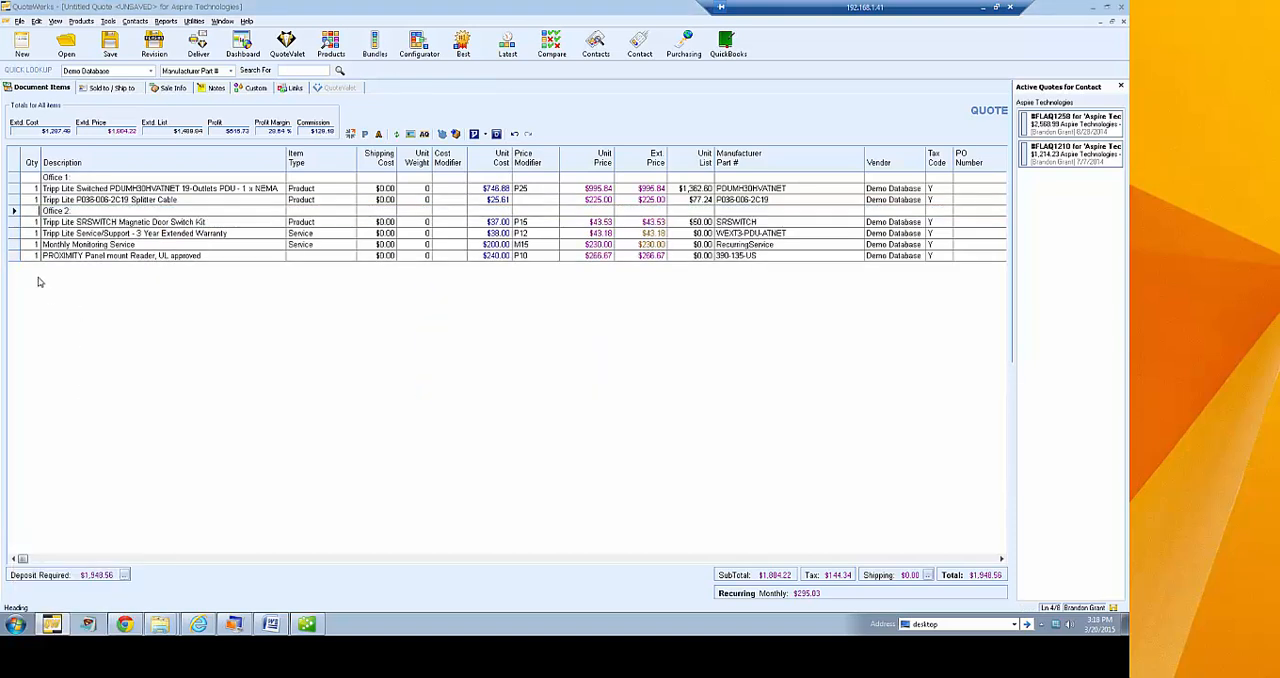
Insert a heading reading "Optional items:" above the Monthly Monitoring Service line
click(14, 244)
right_click(14, 244)
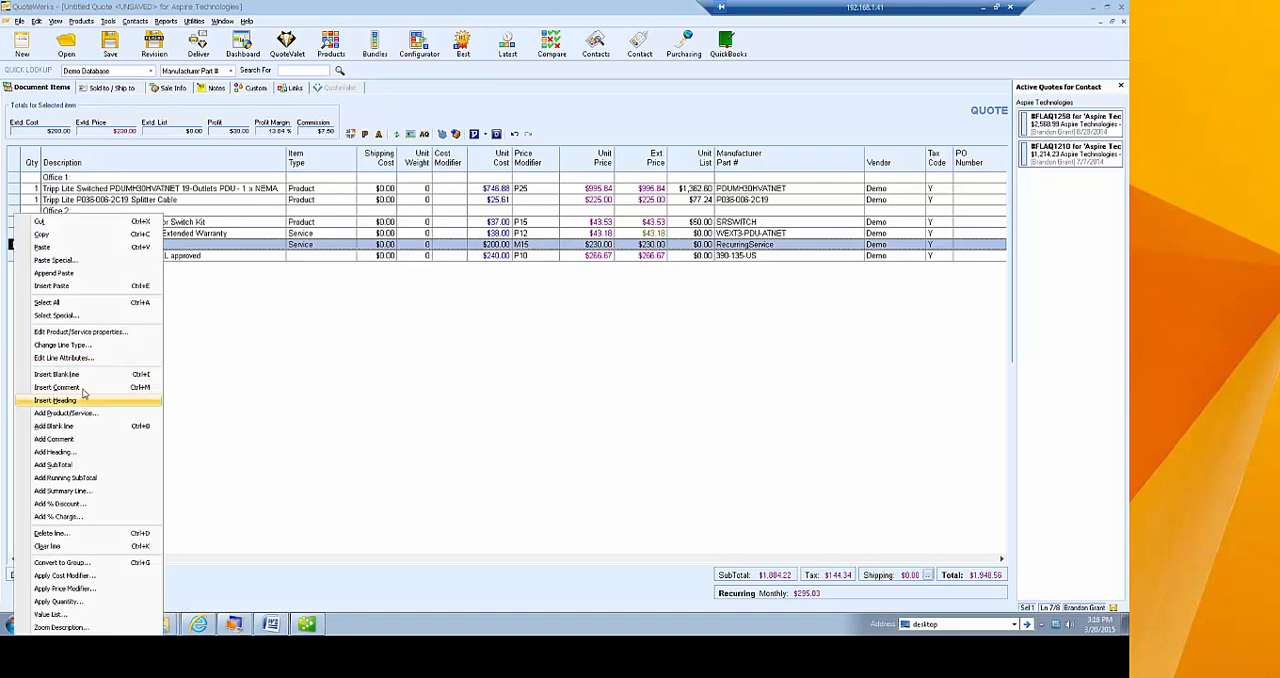
click(83, 406)
text(Opt)
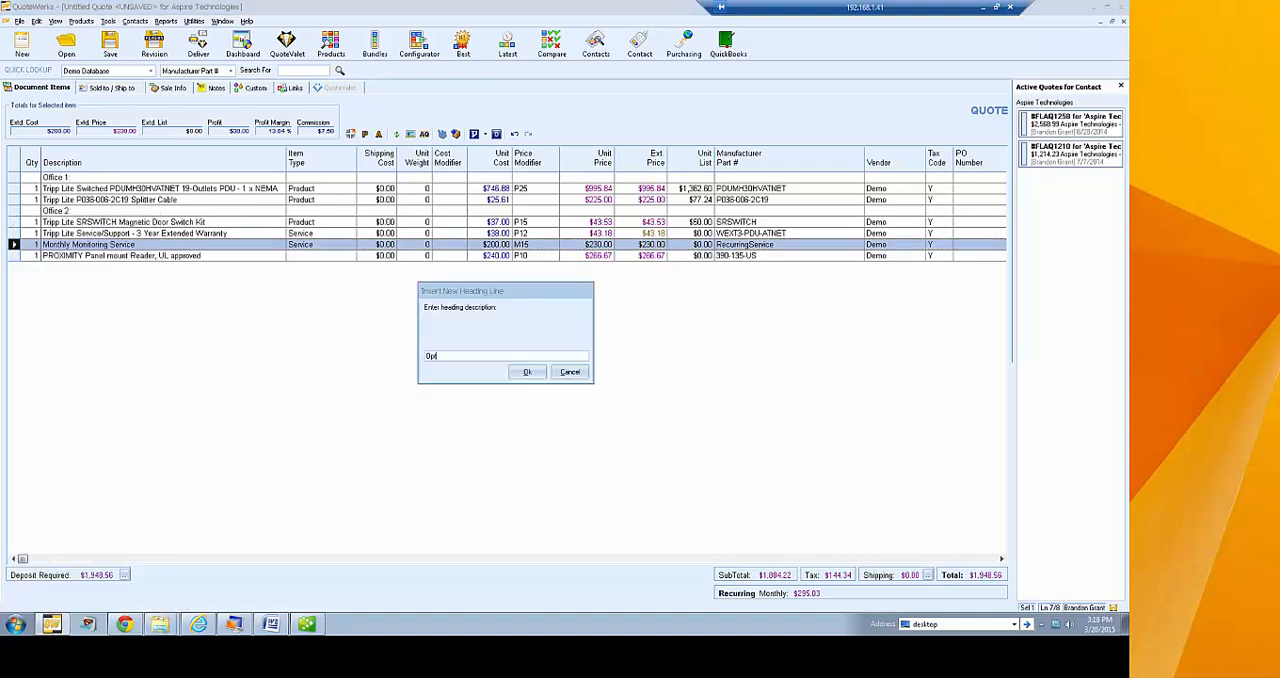
text(ional items:)
key(Return)
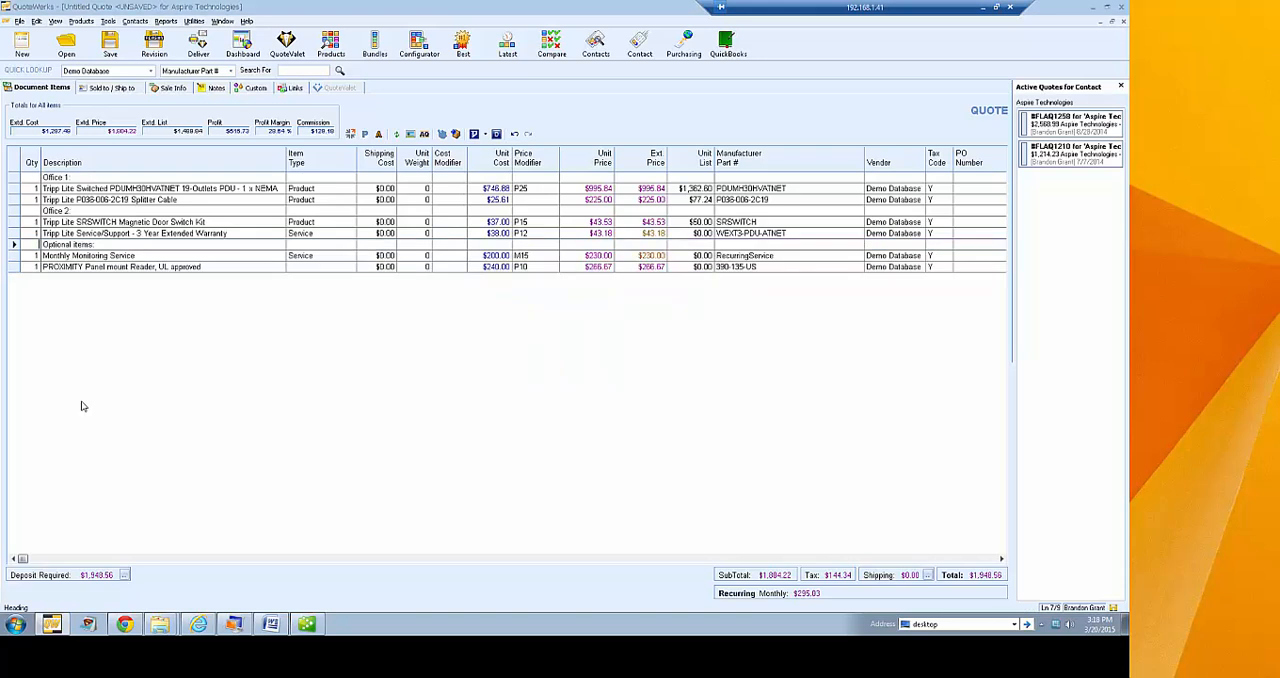
Mark the Monthly Monitoring Service and PROXIMITY reader lines as optional and selected in their line attributes
shift+click(14, 266)
right_click(14, 266)
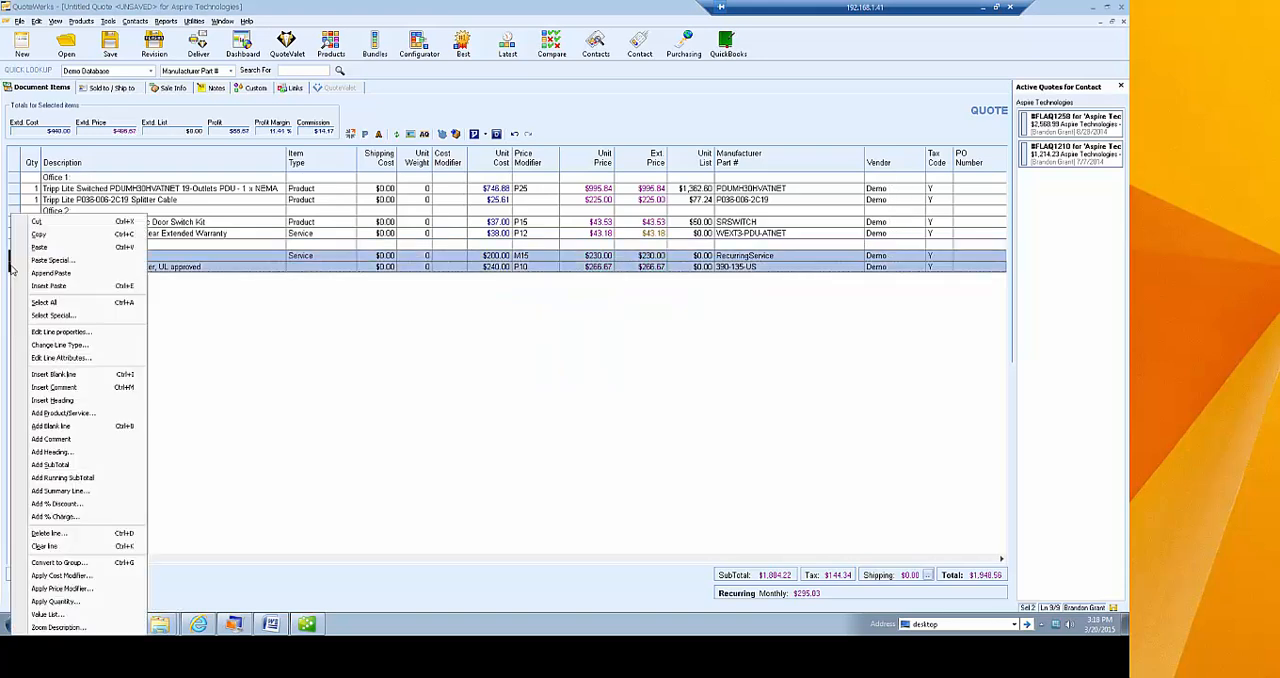
click(117, 359)
click(478, 203)
click(468, 219)
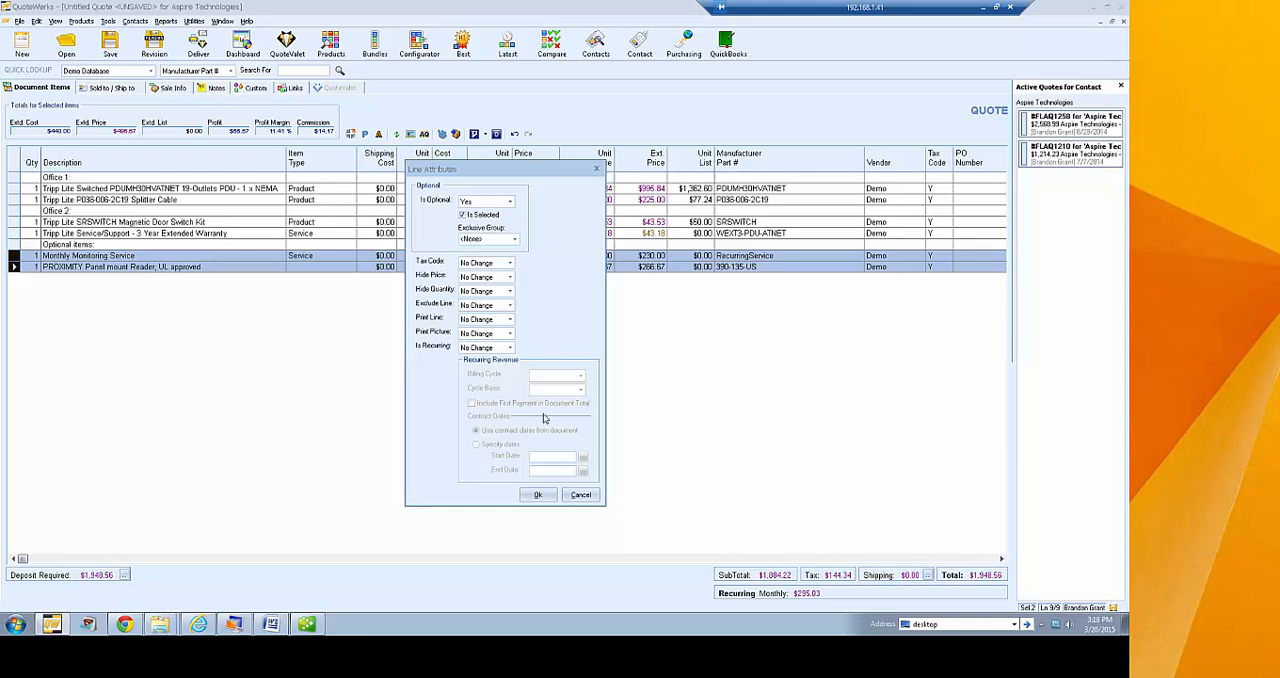
click(538, 495)
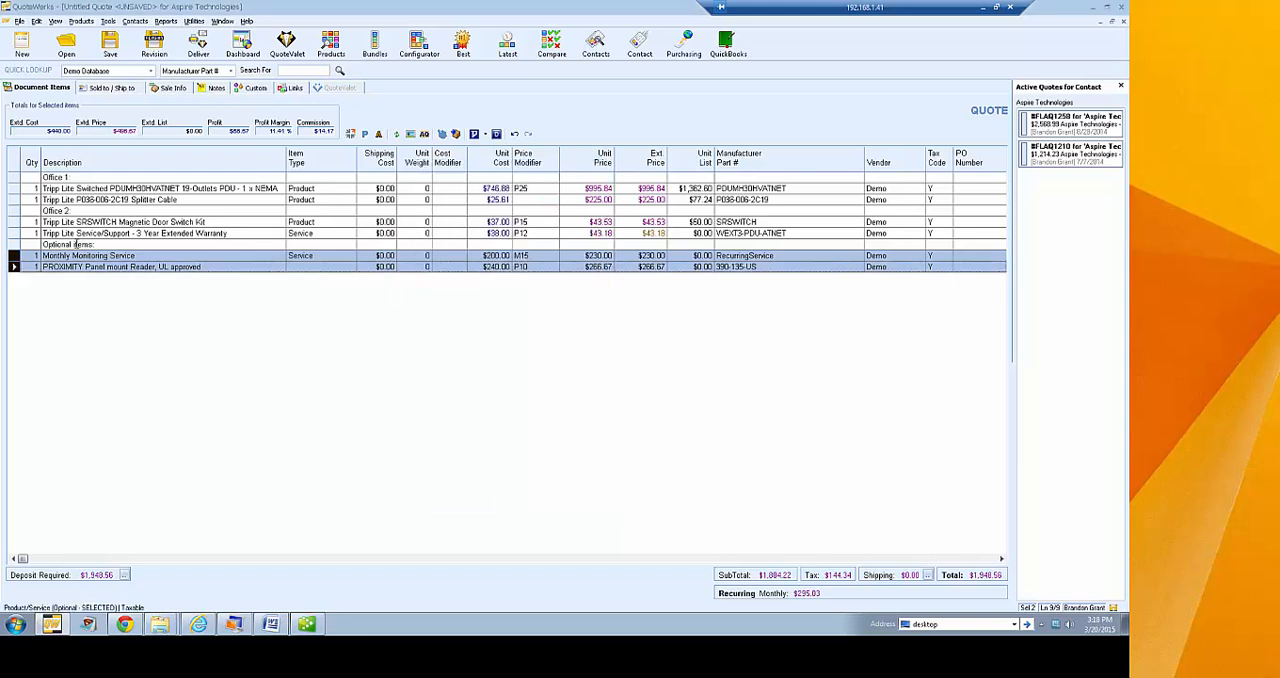
Mark the Magnetic Door Switch Kit and 3 Year Extended Warranty lines as optional and selected in exclusive group Option, accepting the selection conflict
click(11, 223)
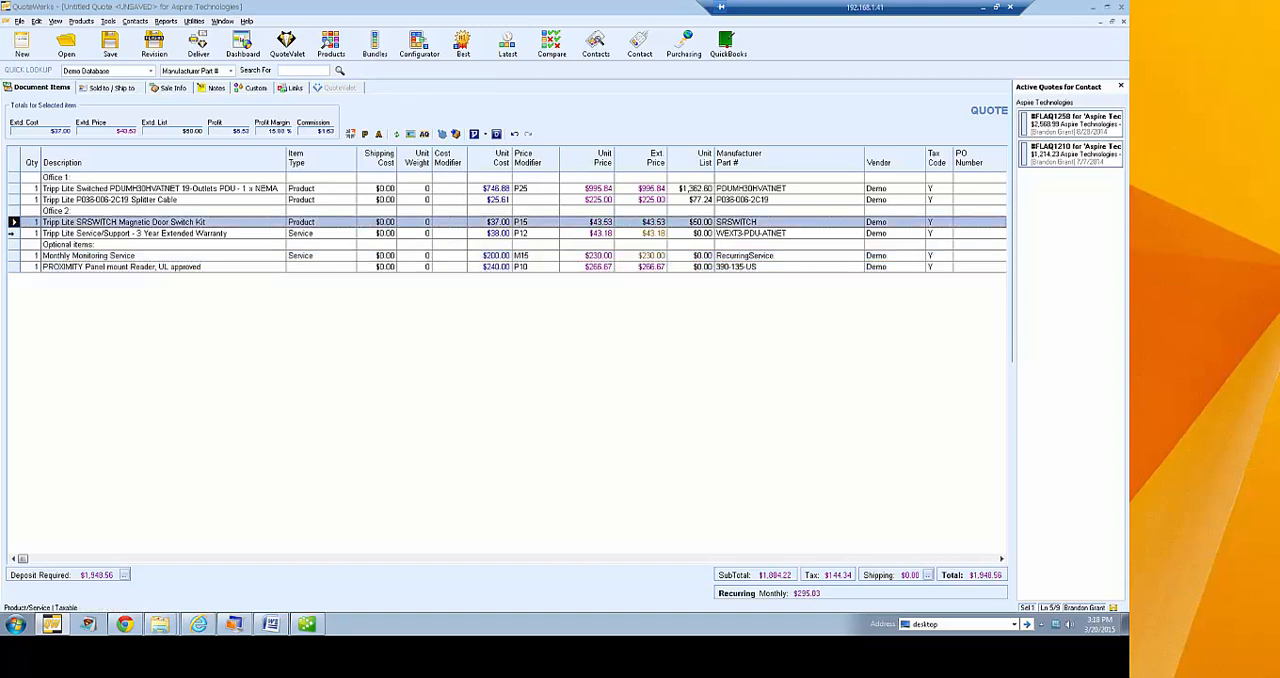
shift+click(12, 233)
right_click(12, 234)
click(80, 358)
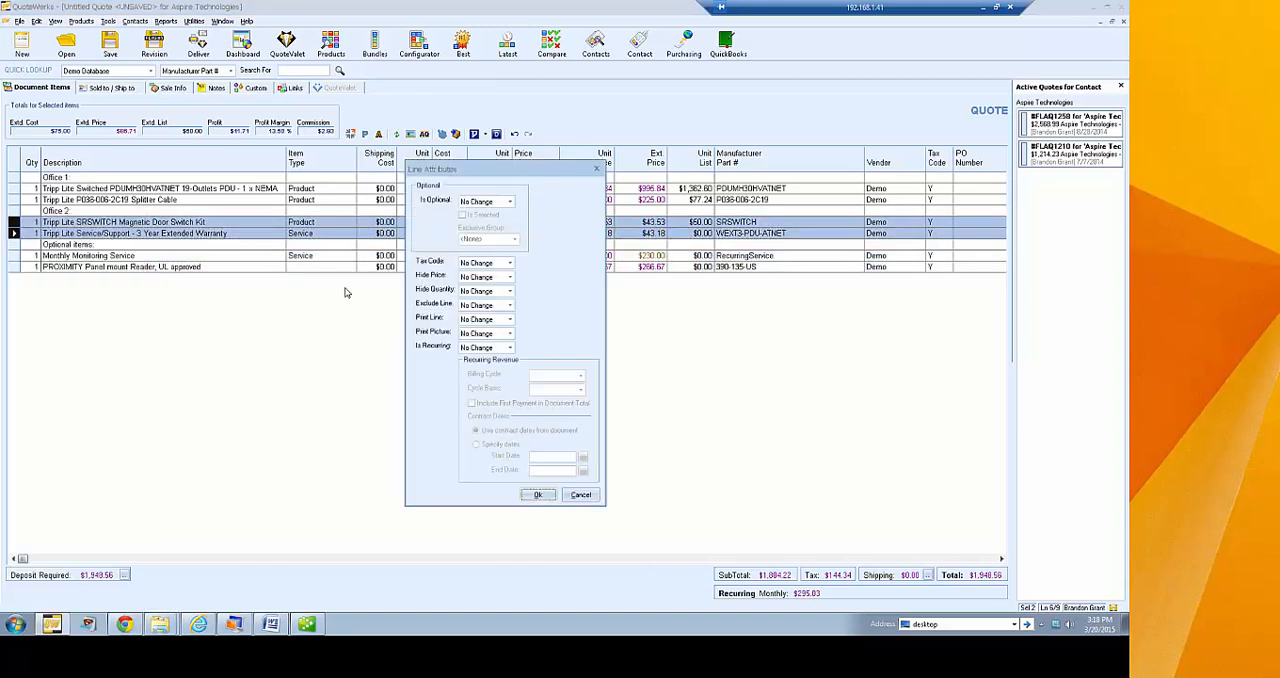
click(509, 201)
click(490, 214)
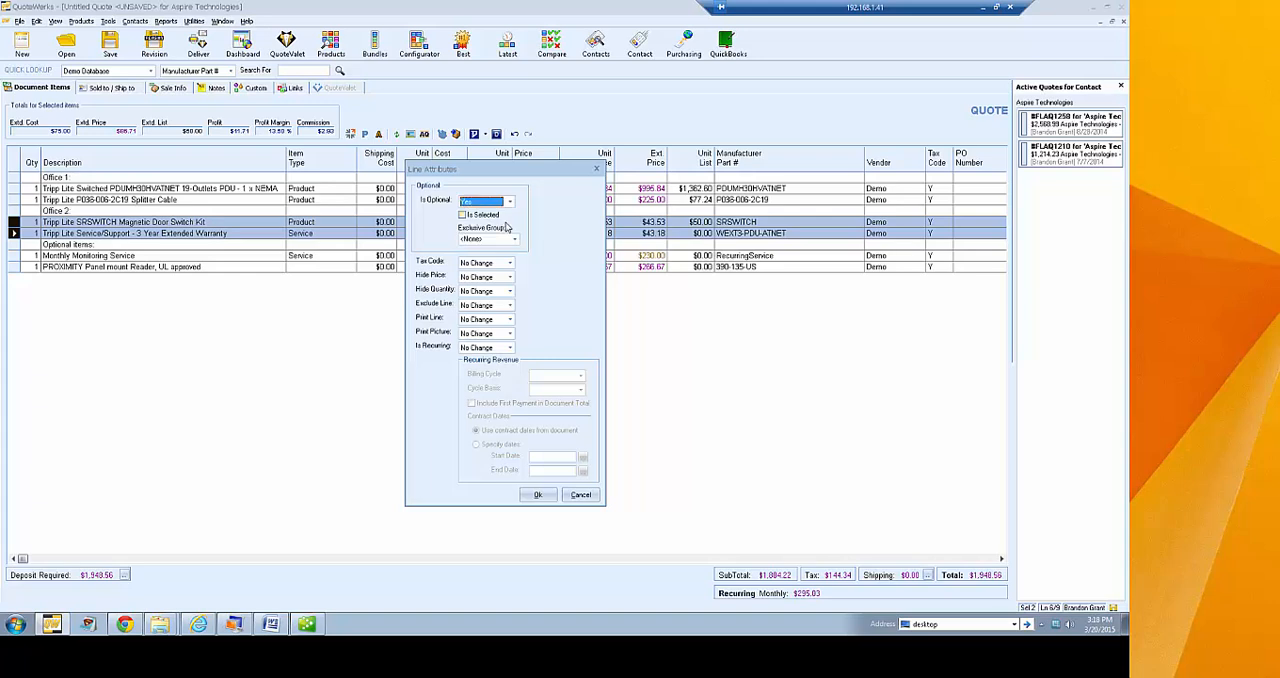
click(464, 215)
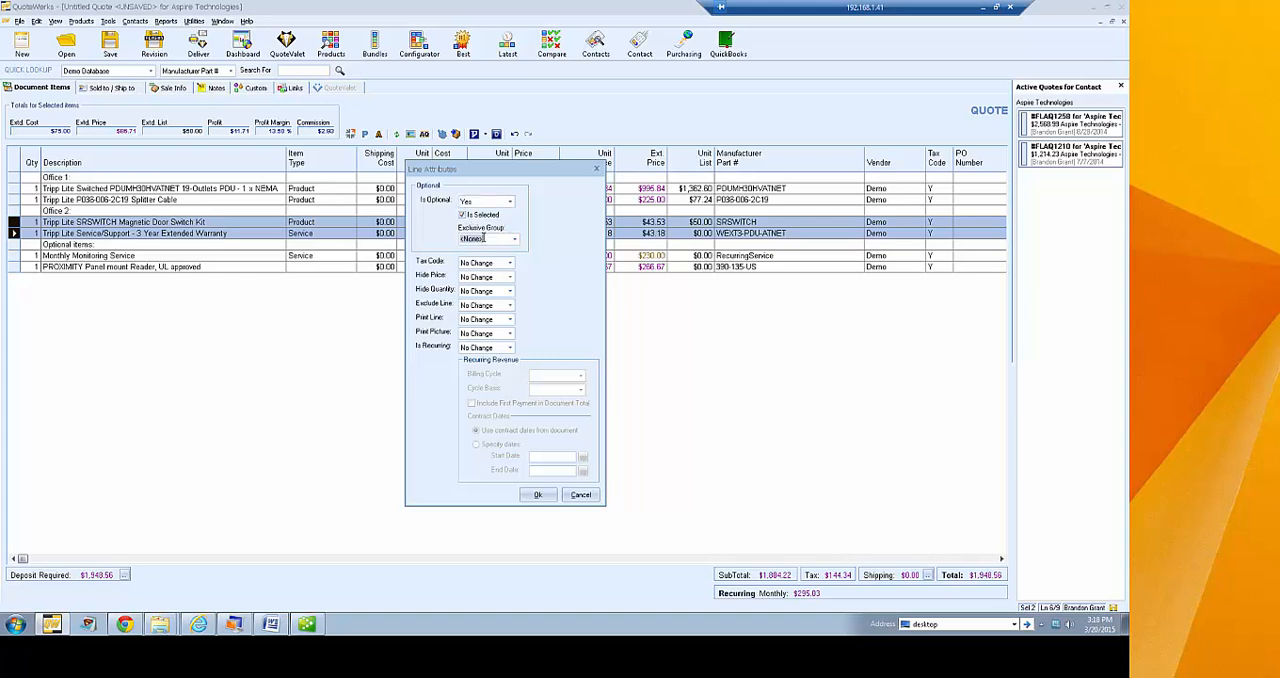
click(484, 238)
text(Option)
click(538, 495)
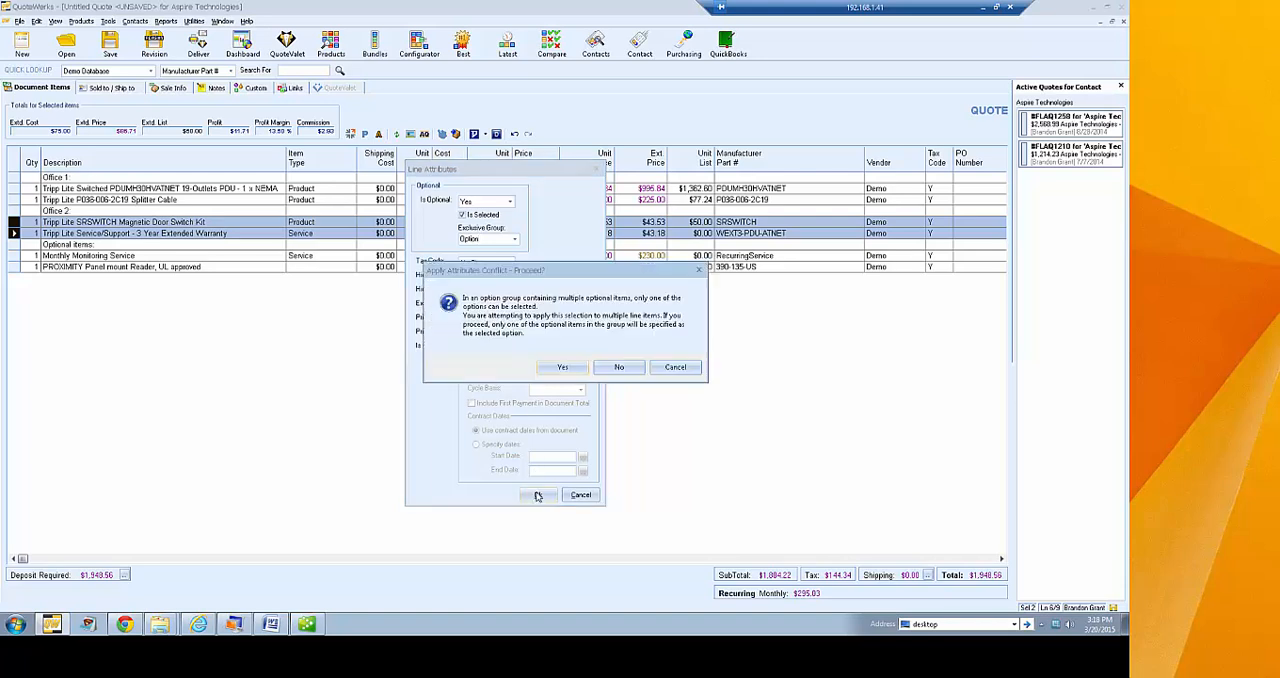
click(563, 369)
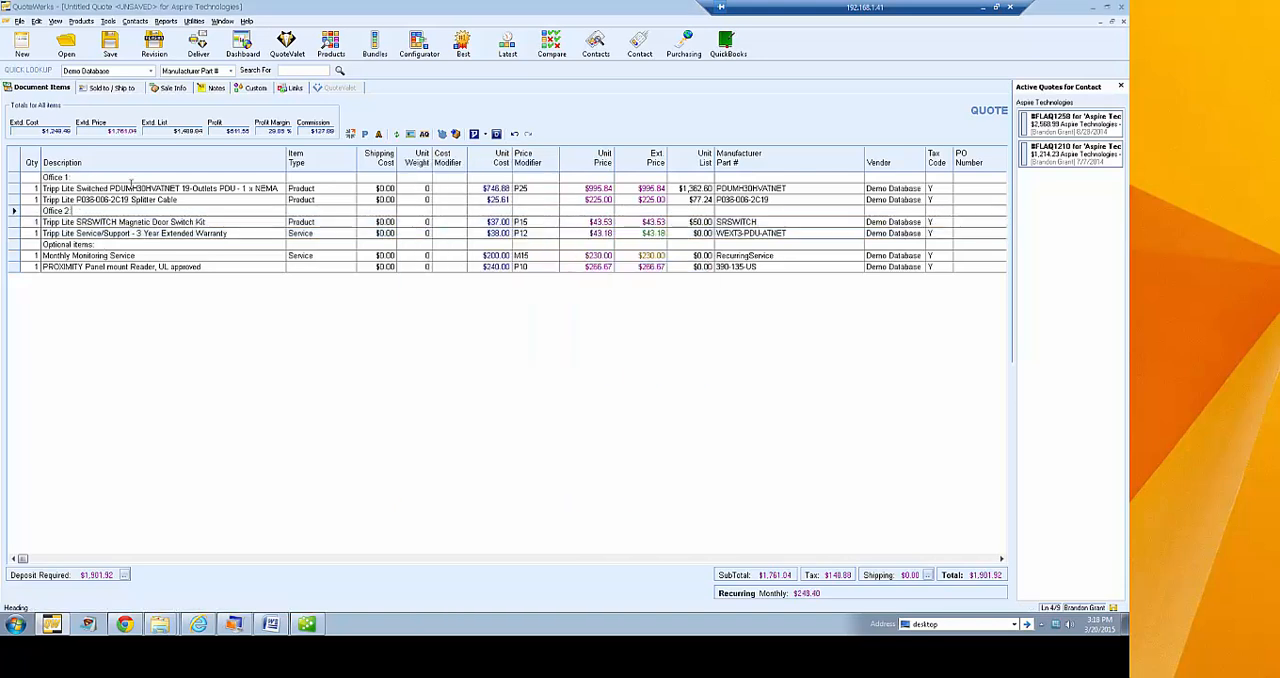
Change the Autotask status in the save options and save the quote under its proposed Aspire Technologies name
click(110, 45)
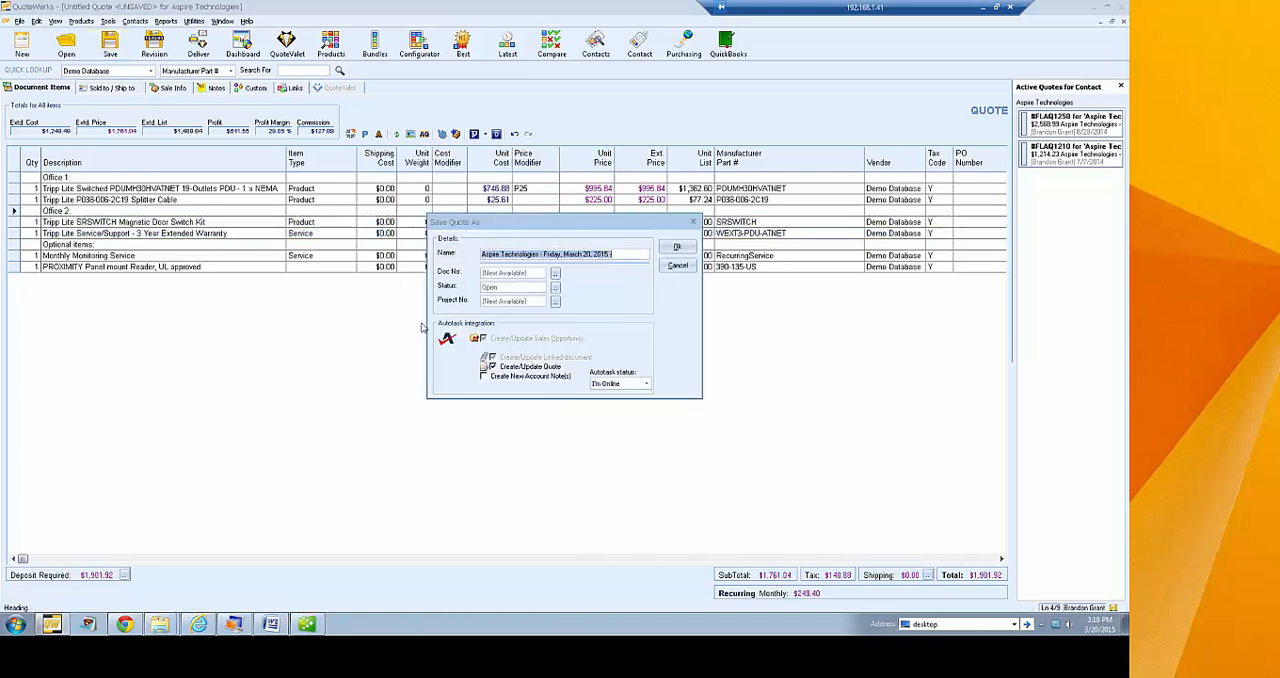
click(646, 384)
click(640, 397)
click(676, 246)
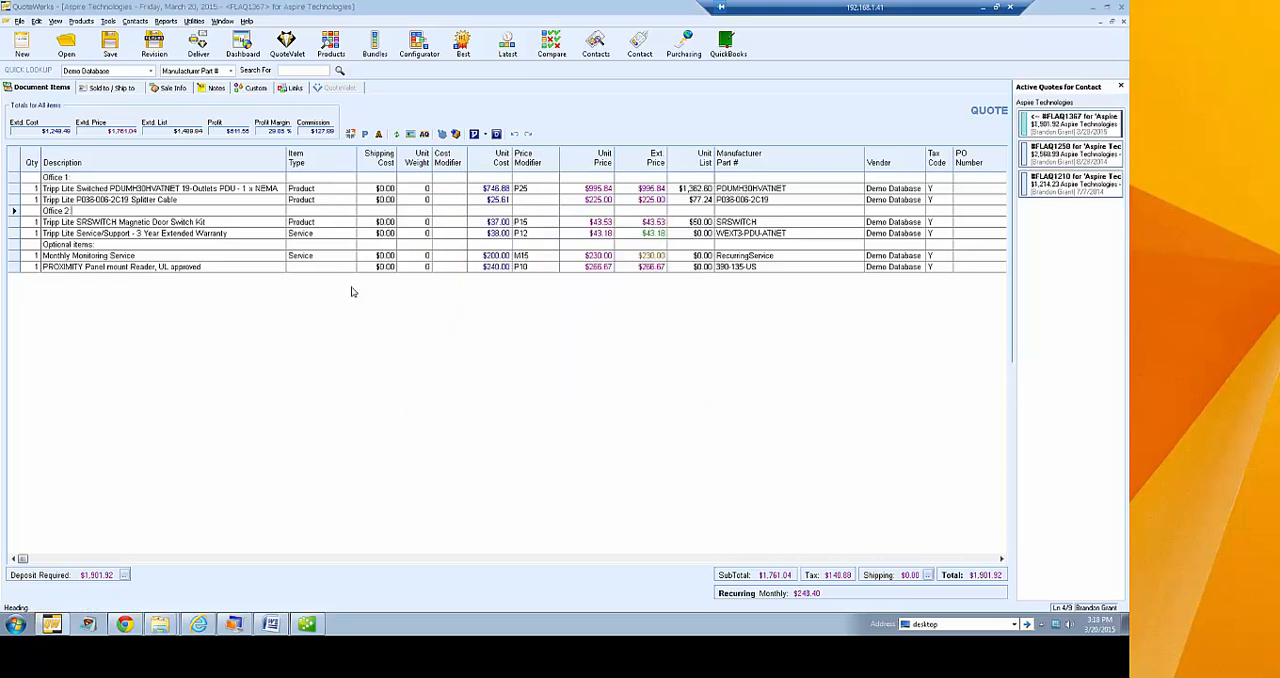
Open the document delivery options and select the Quote (Etilize & Recurring) layout
click(198, 45)
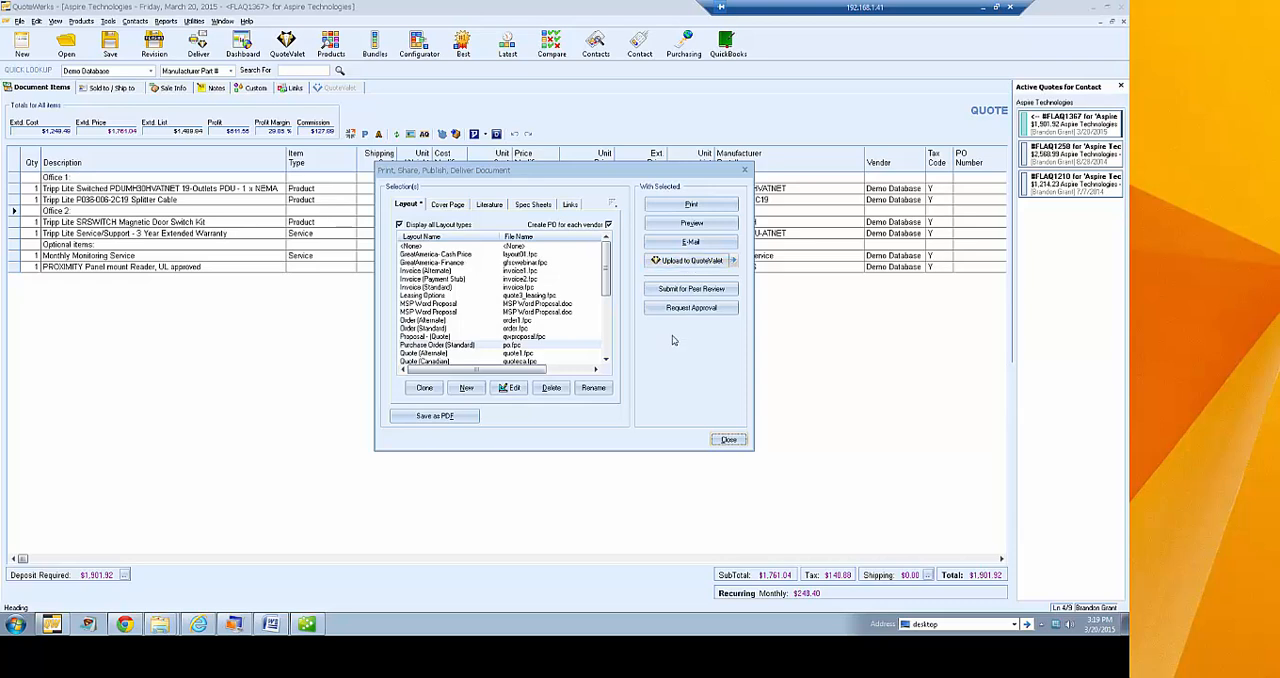
drag(608, 274, 608, 302)
click(460, 312)
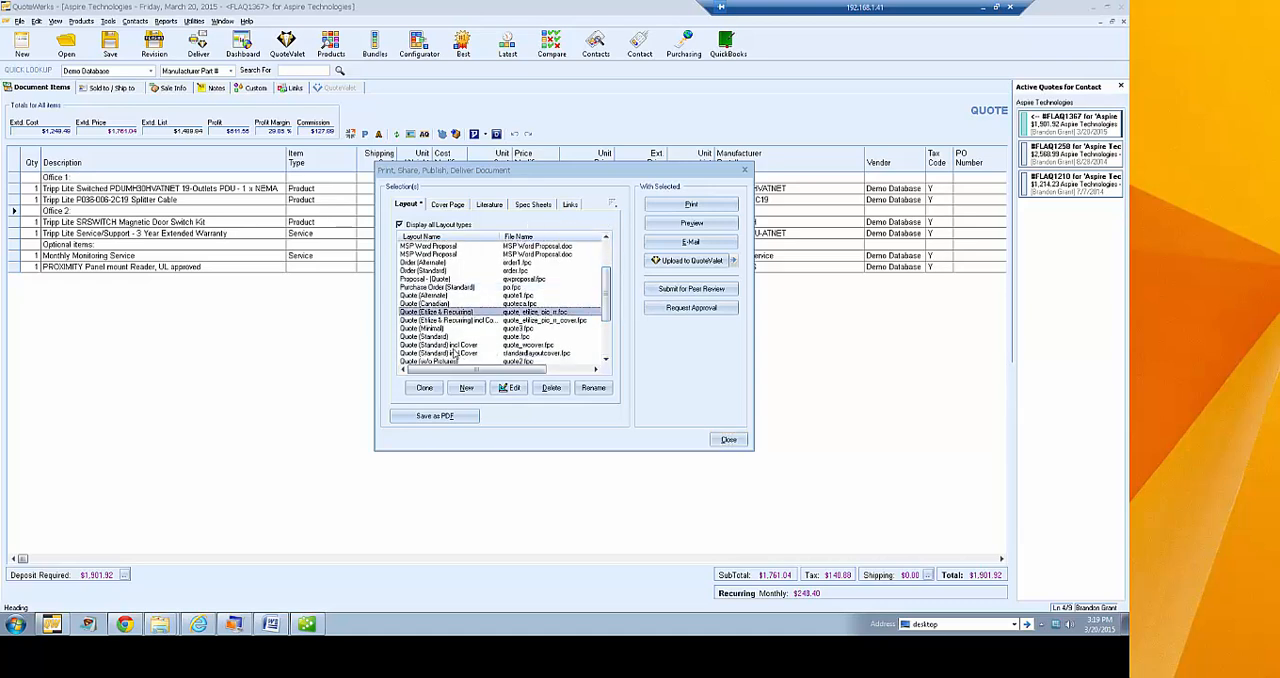
Look through the cover page, literature, spec sheet and link options for the delivery, returning to the layout list
click(450, 206)
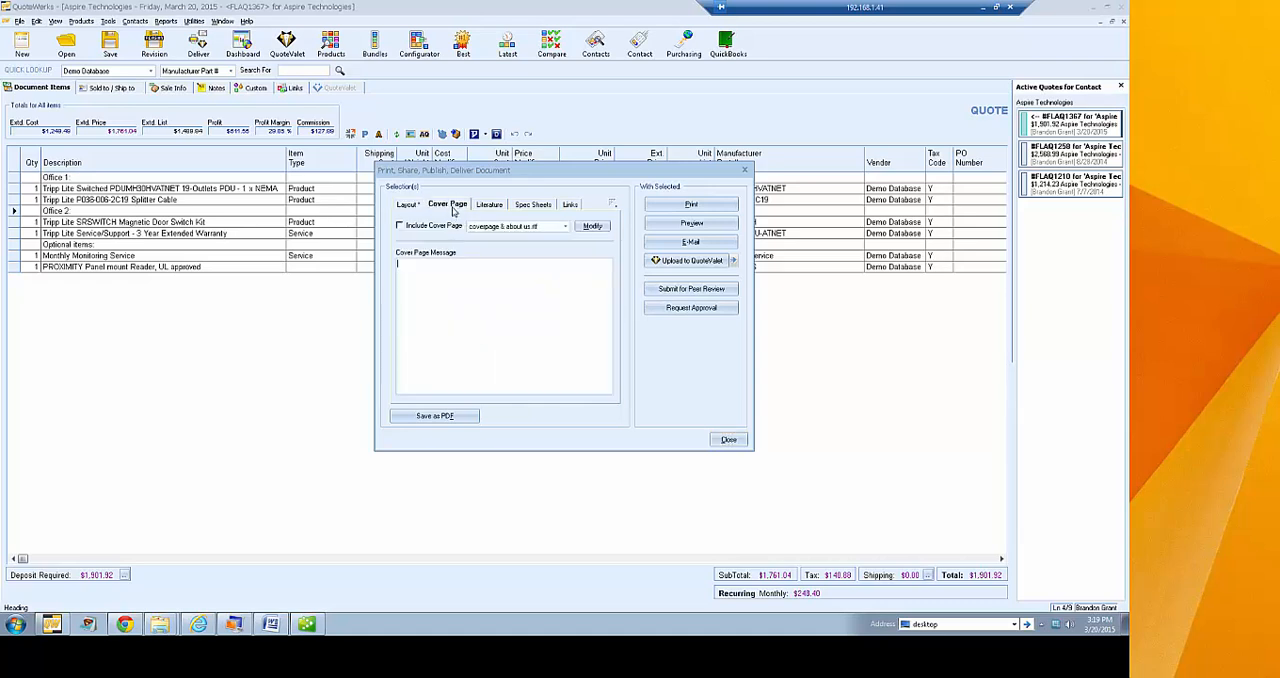
click(486, 208)
click(528, 210)
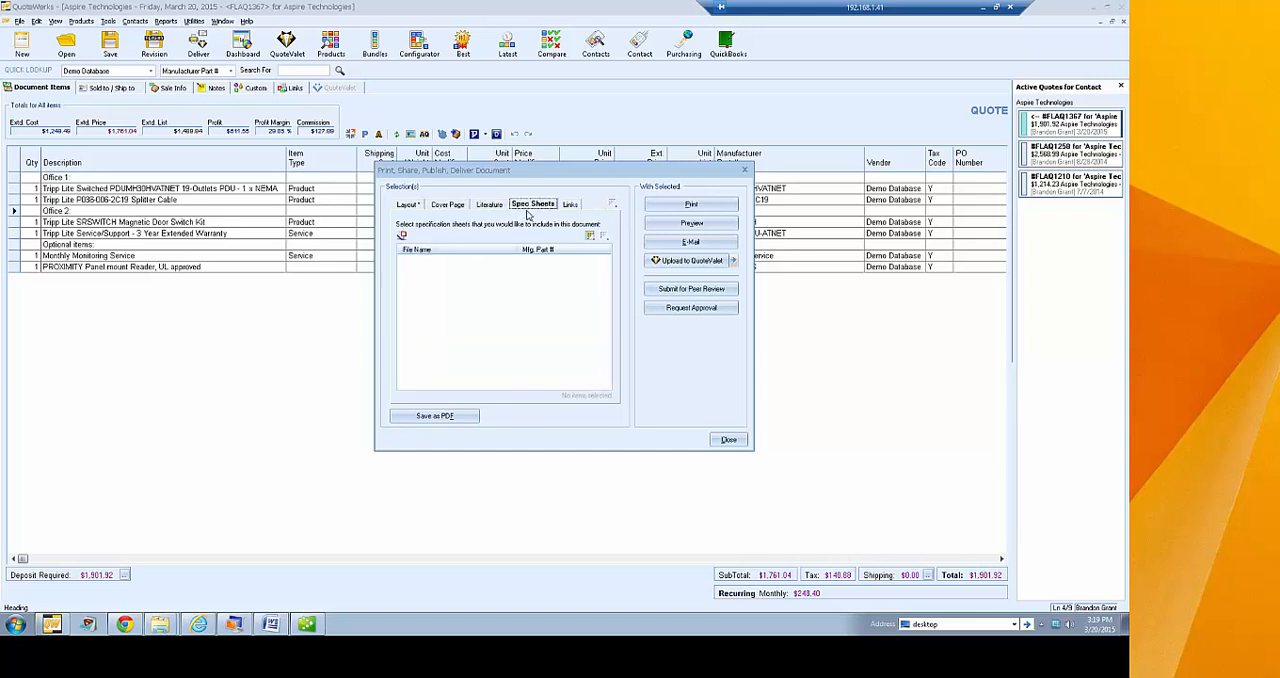
click(567, 207)
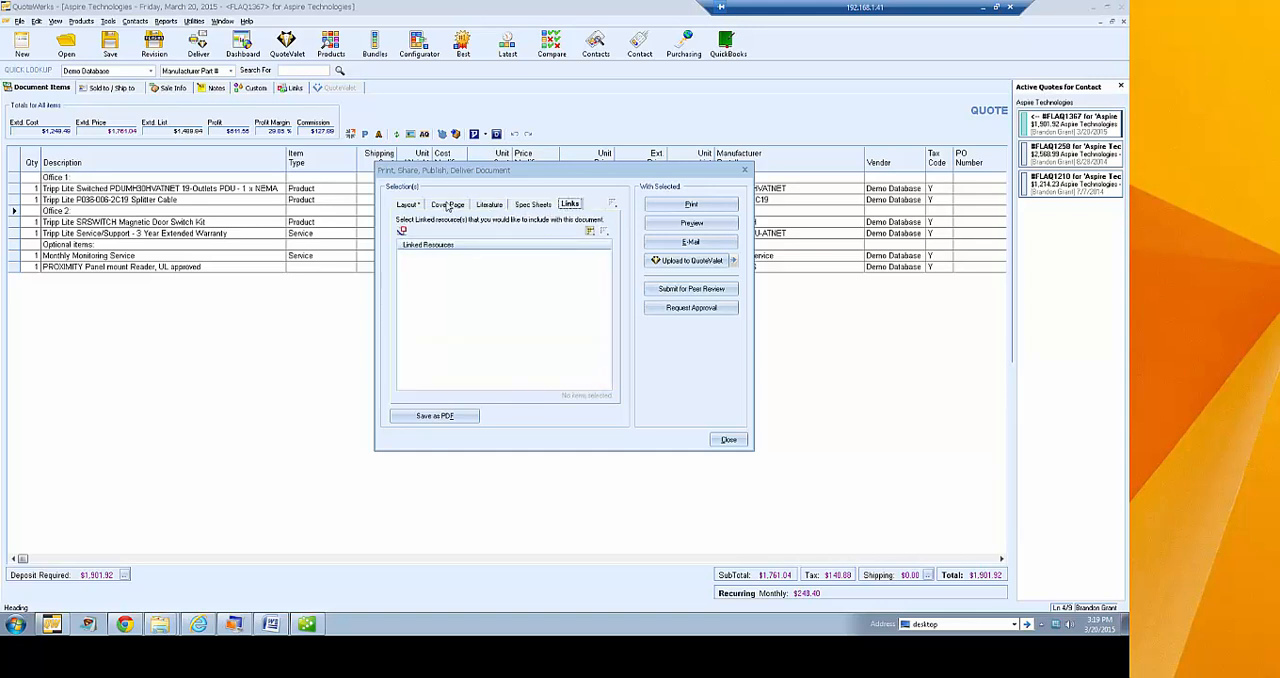
click(410, 206)
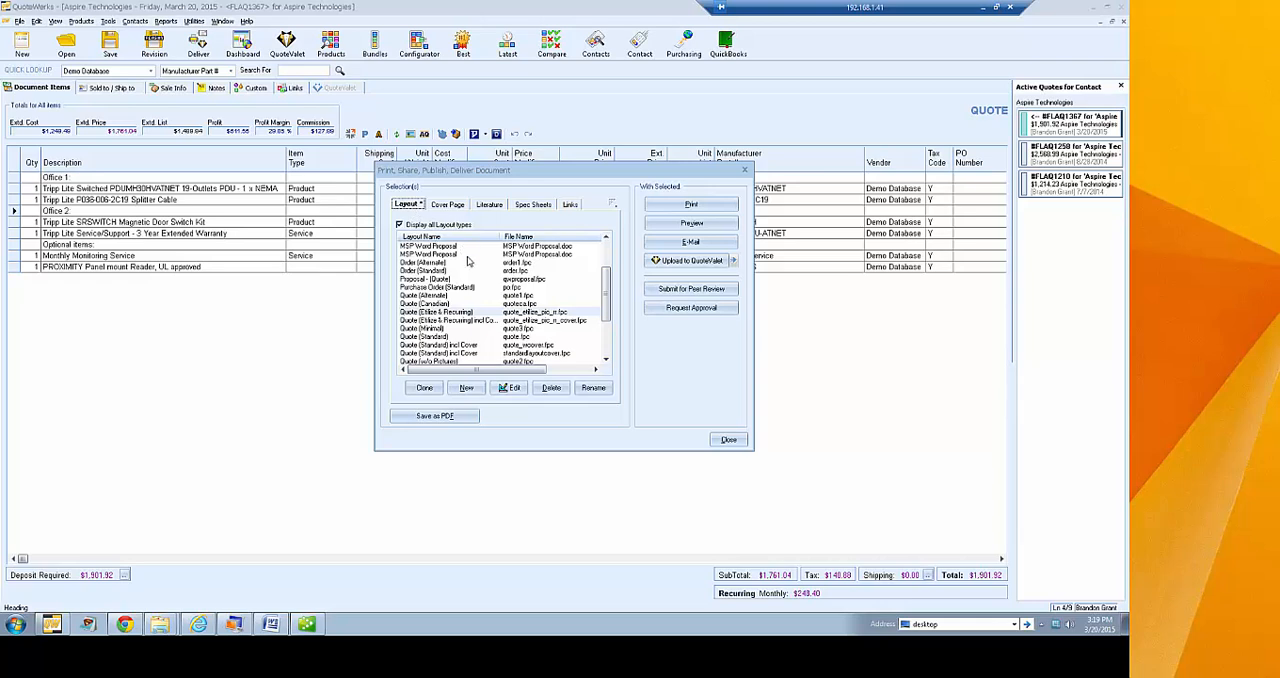
Preview the quote in the selected layout, examine its line items and totals, and close the preview
click(691, 222)
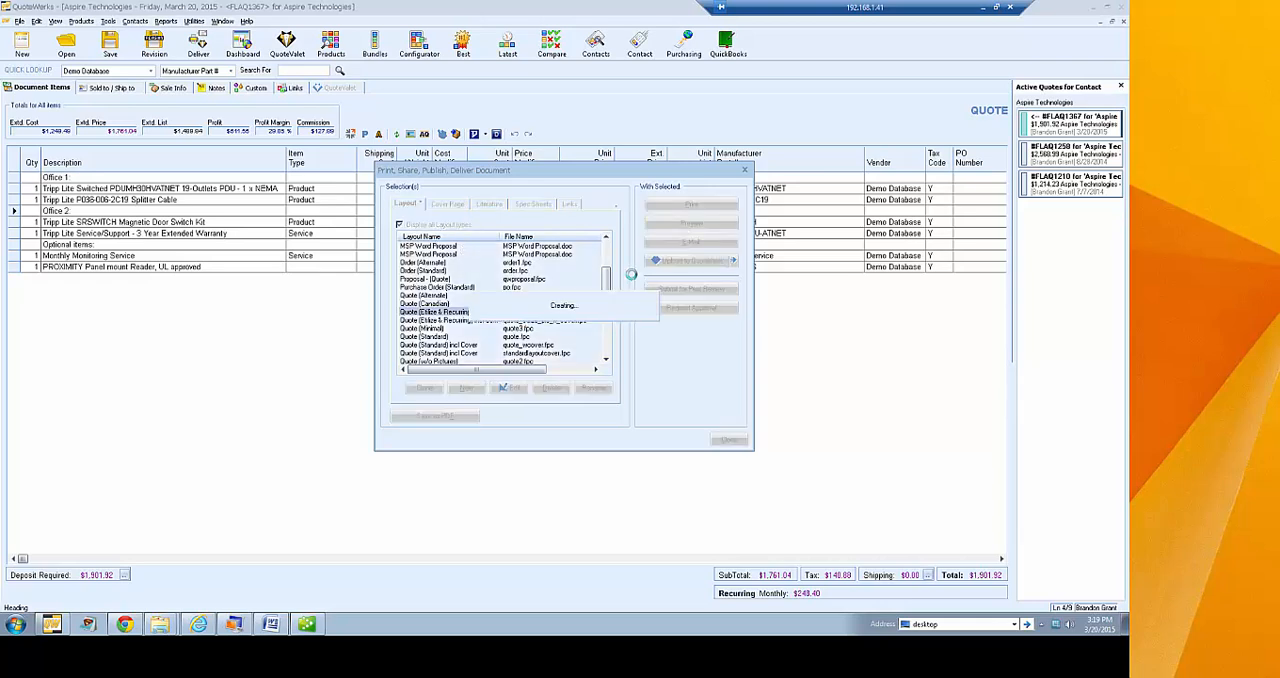
scroll(641, 303, down, 2)
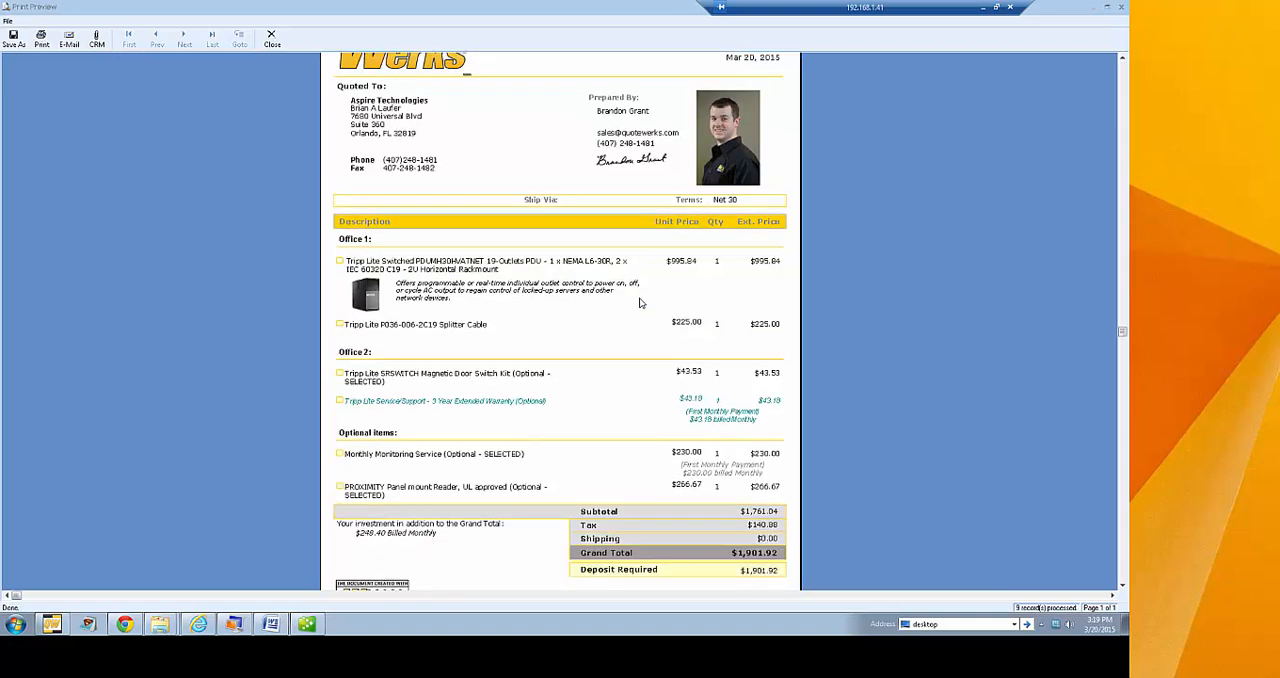
scroll(641, 303, up, 3)
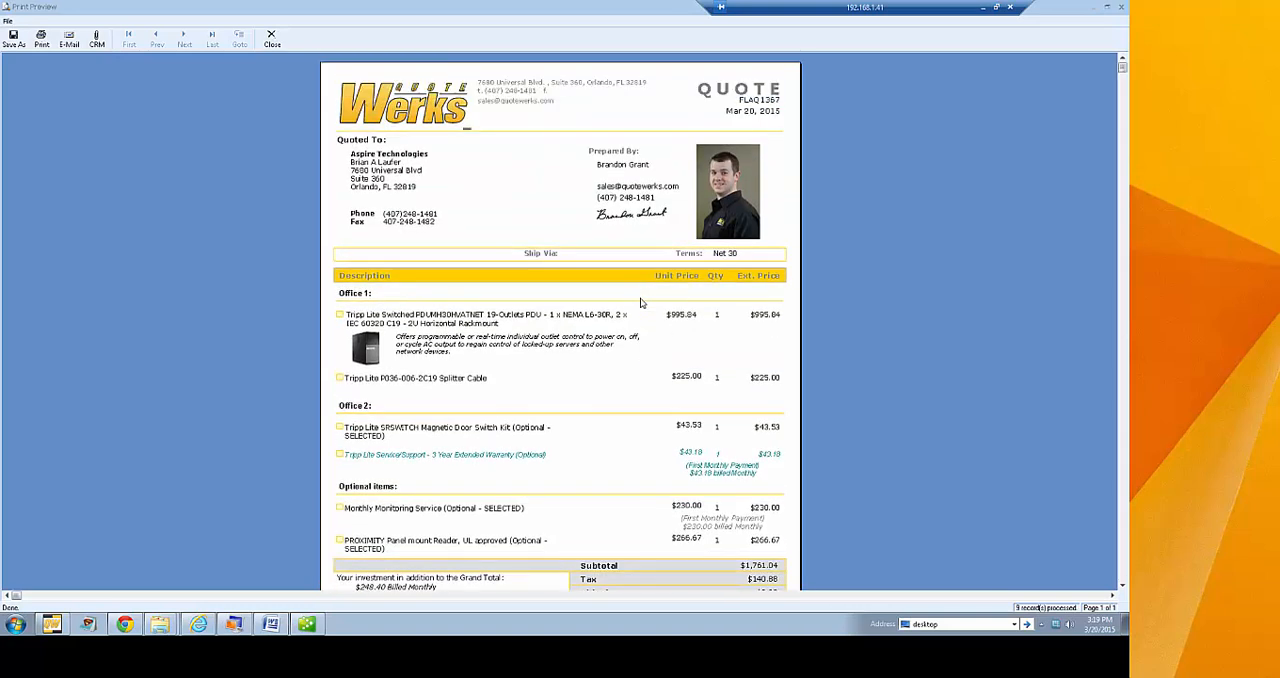
click(272, 40)
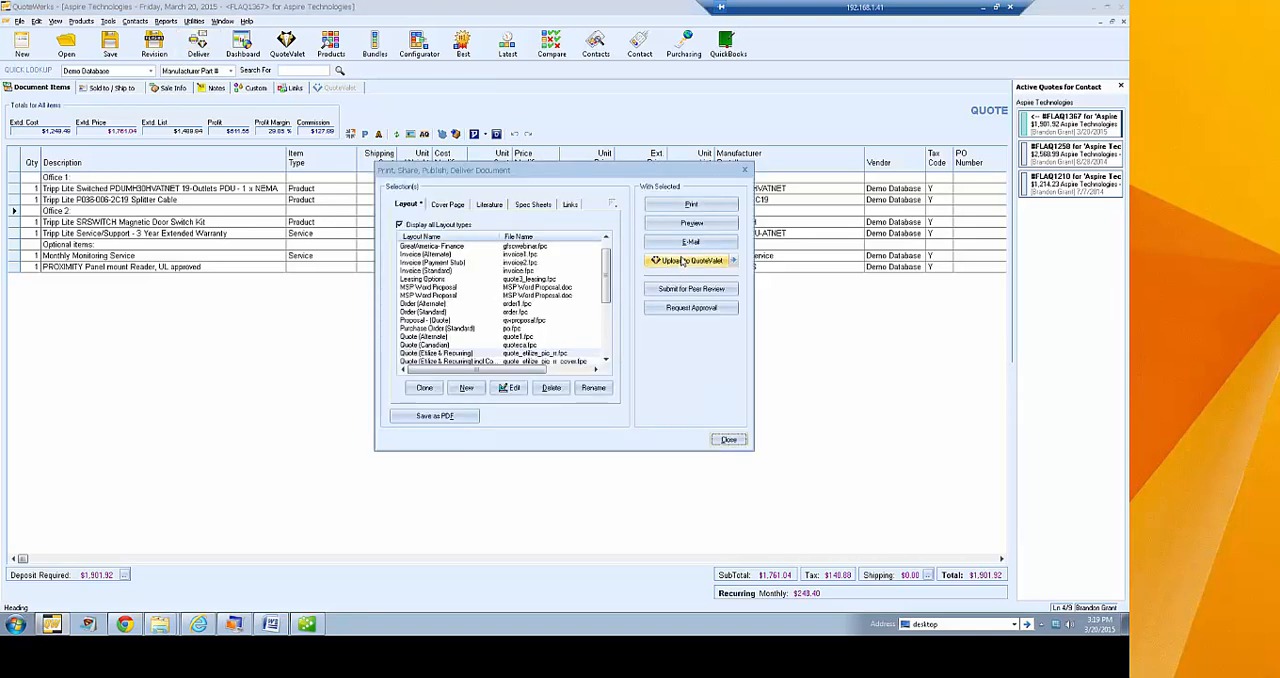
Upload the quote to QuoteValet with the CustomerFacing template, overriding the approval requirement
click(683, 262)
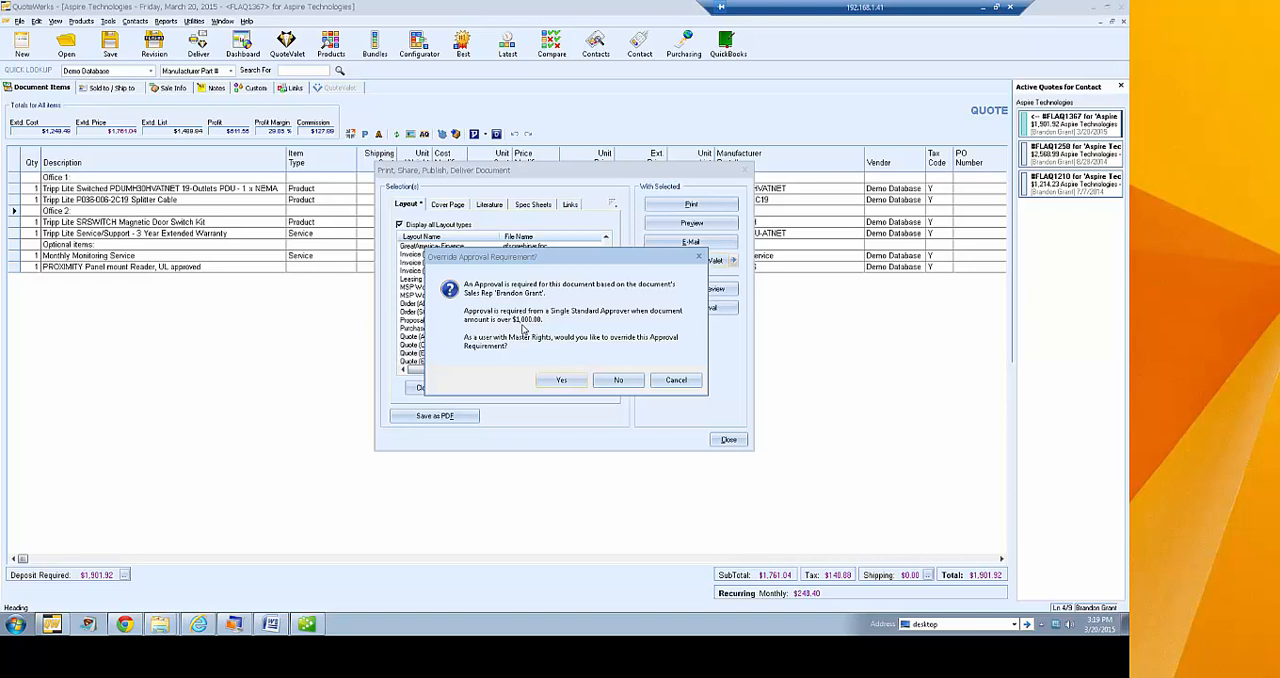
click(551, 380)
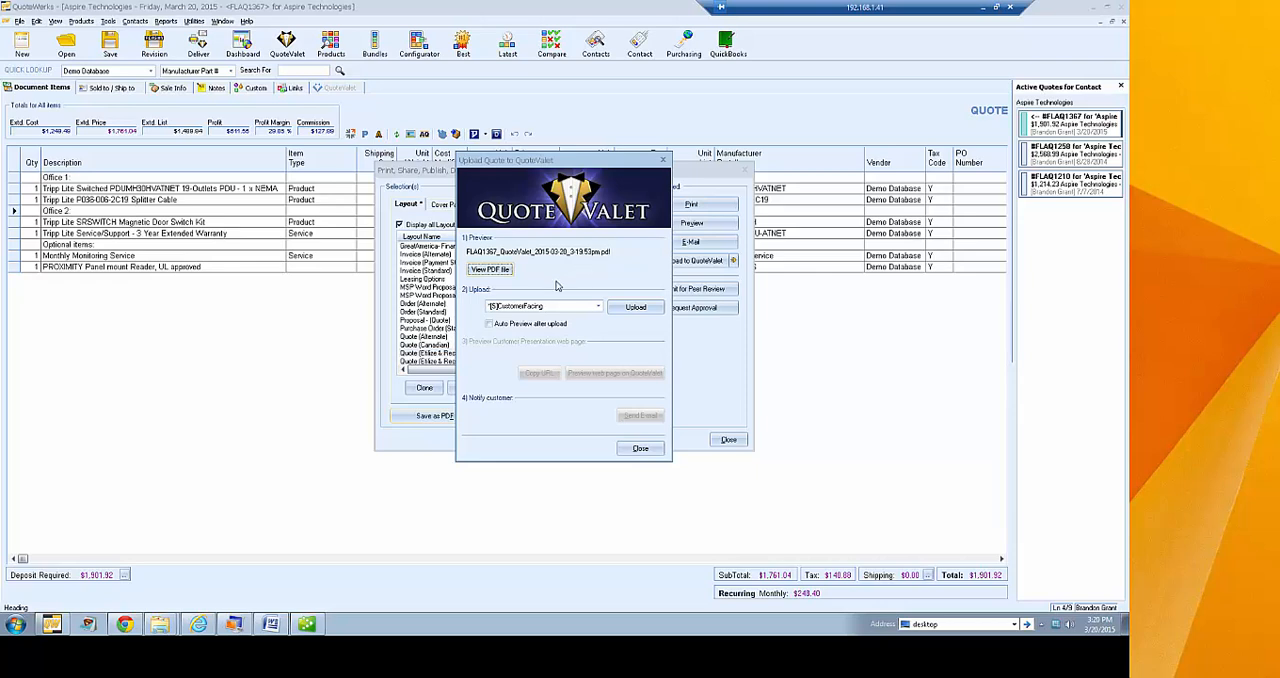
click(635, 306)
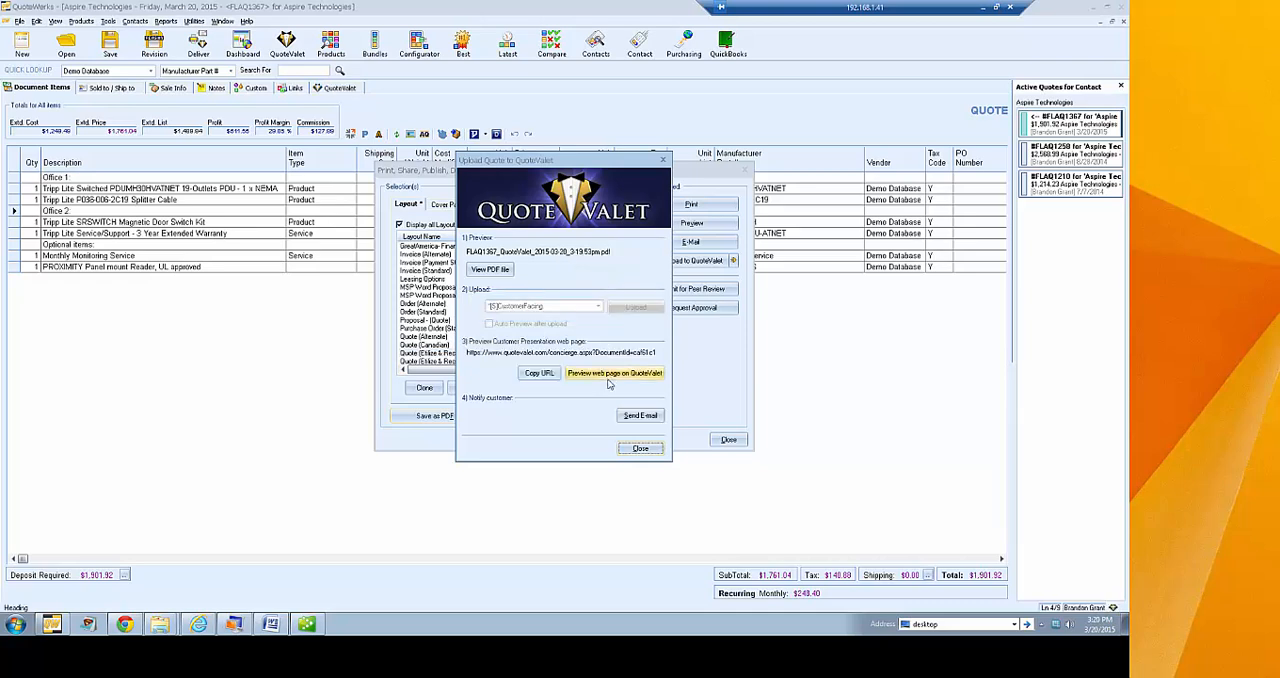
Preview the customer presentation web page on QuoteValet and review its quote header and line item detail
click(608, 377)
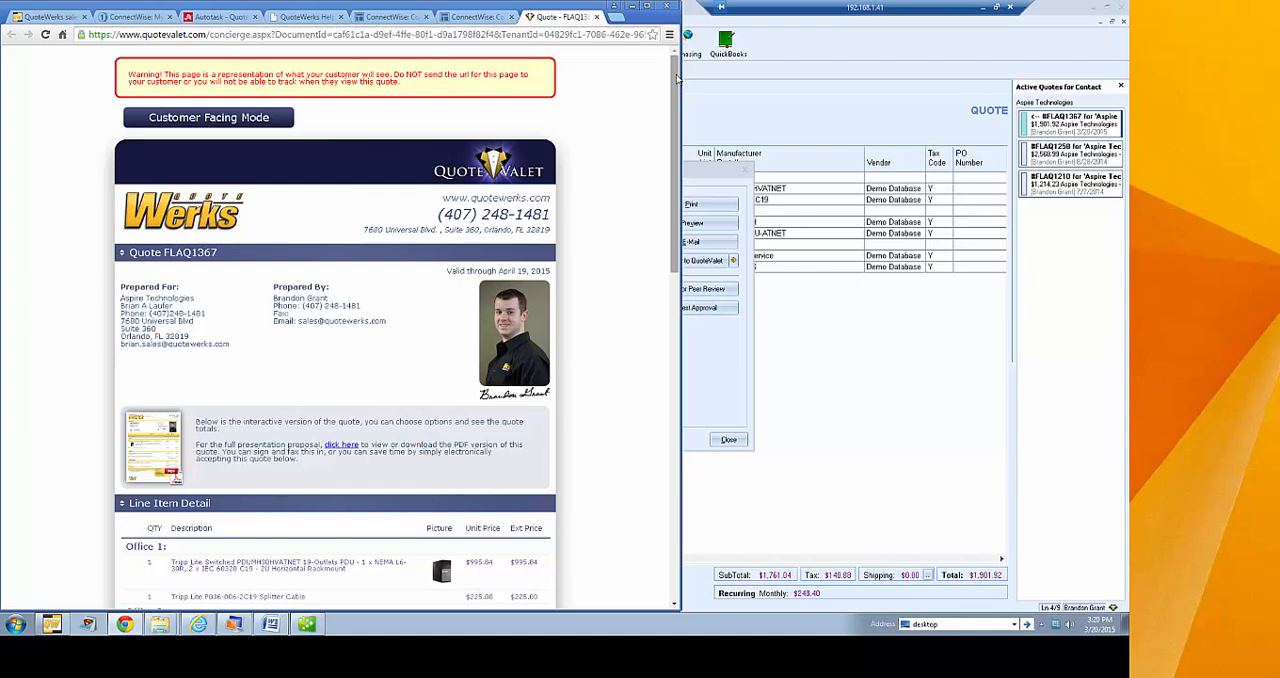
drag(676, 78, 676, 106)
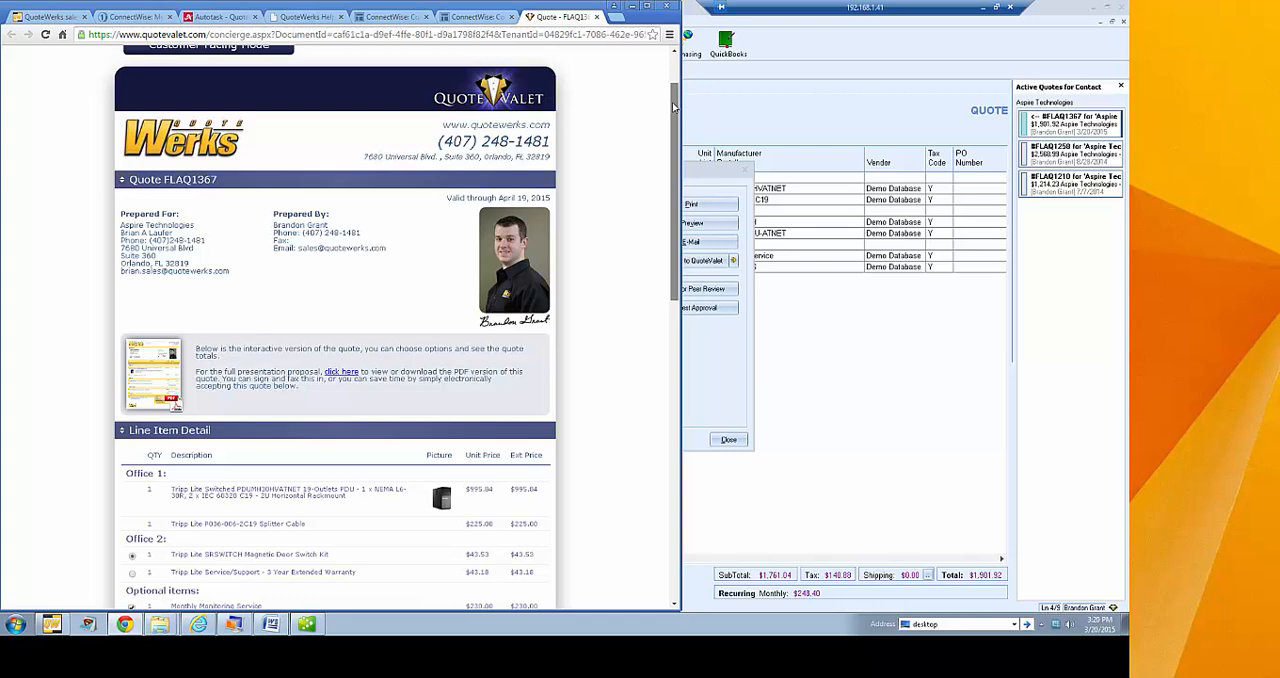
drag(676, 106, 673, 117)
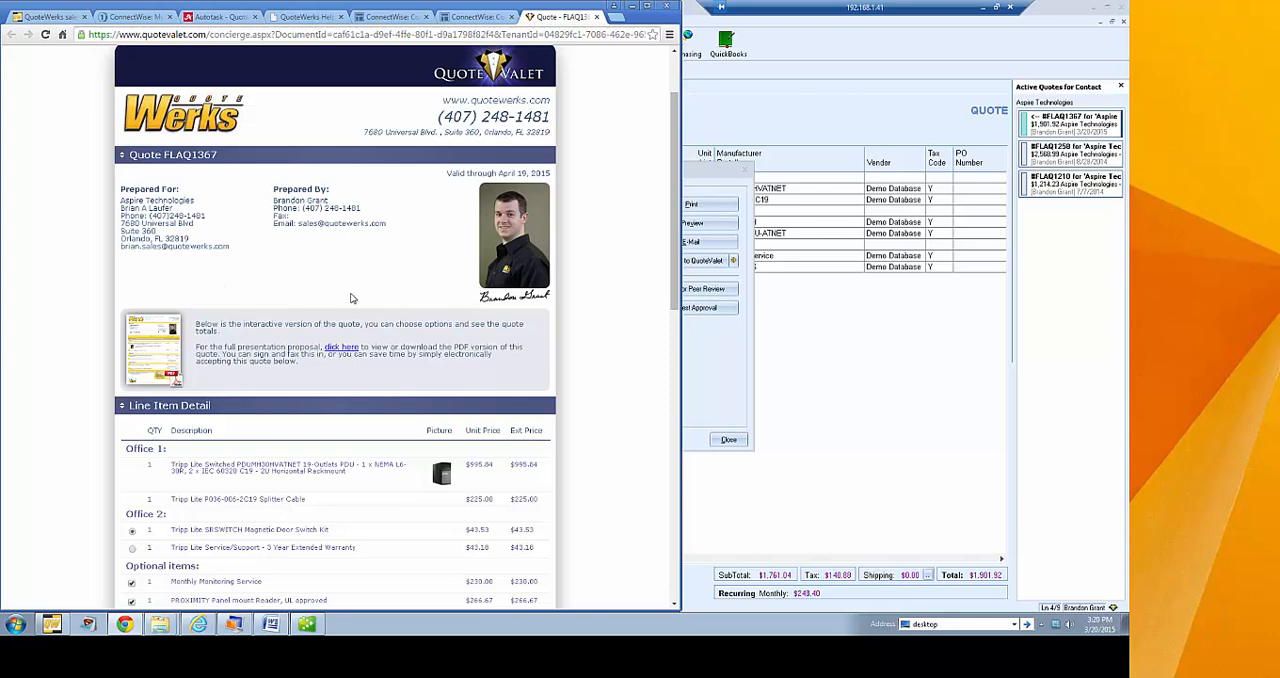
Open the PDF version of the proposal from the web page, read through it and close it
click(160, 360)
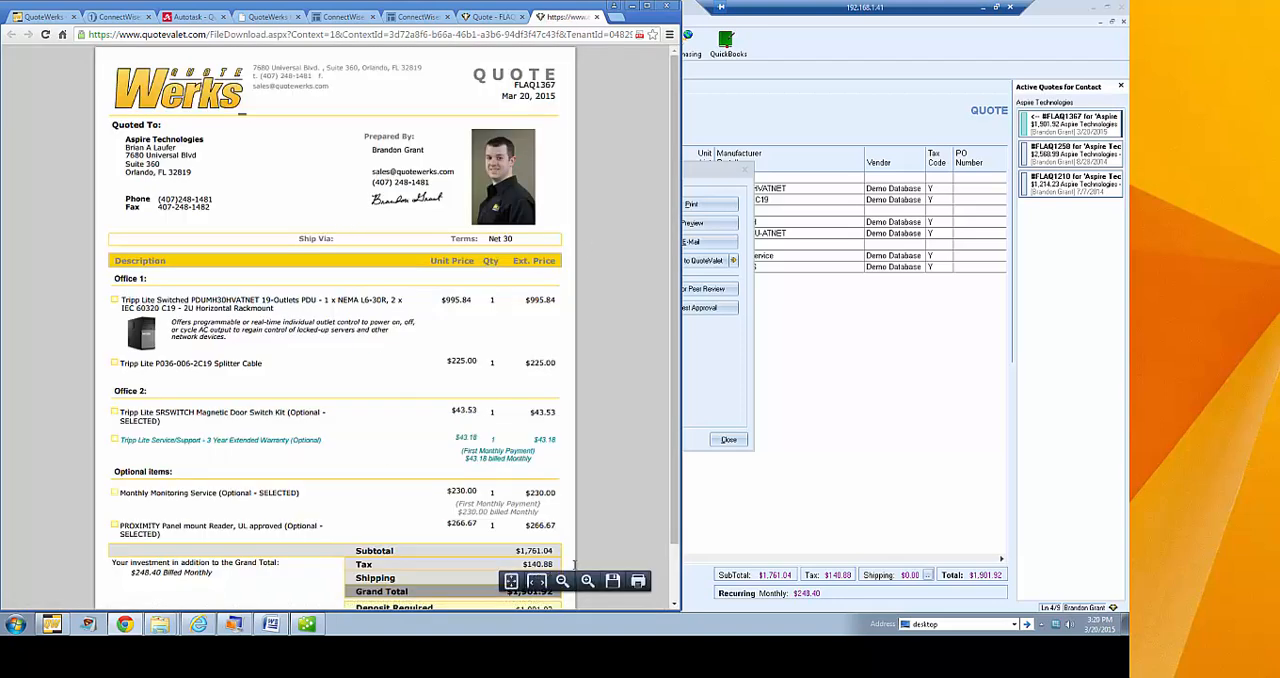
scroll(385, 322, down, 2)
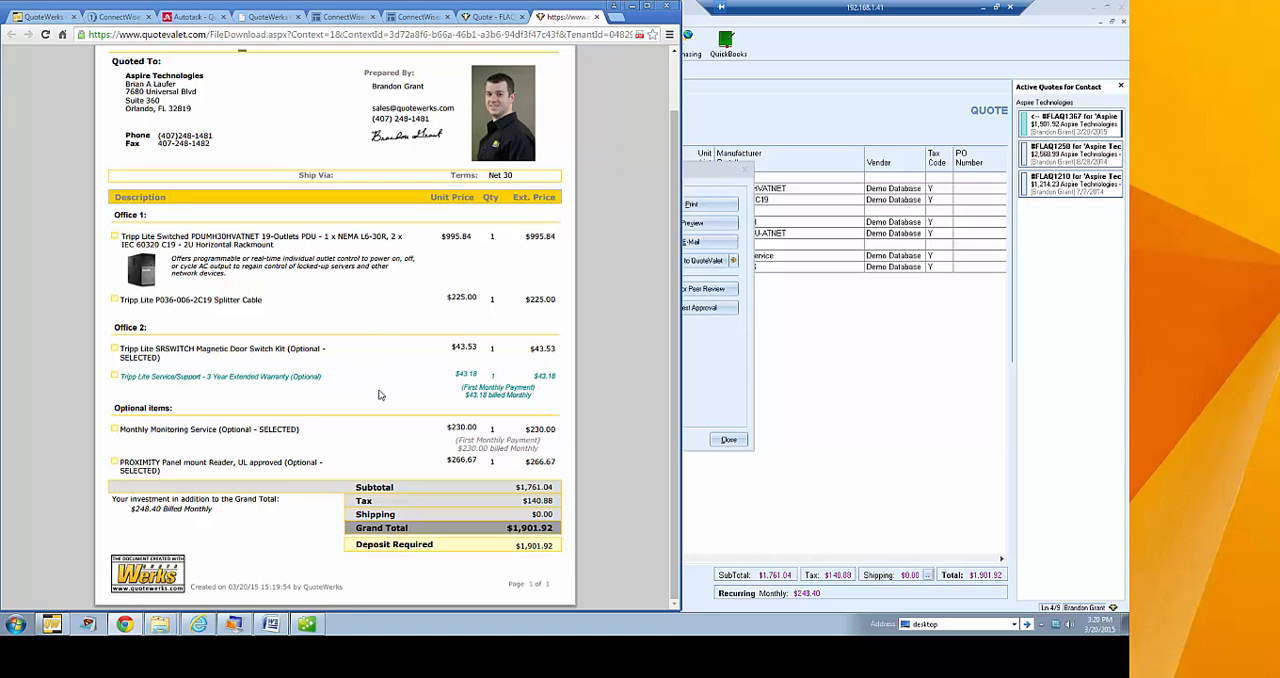
scroll(390, 397, up, 2)
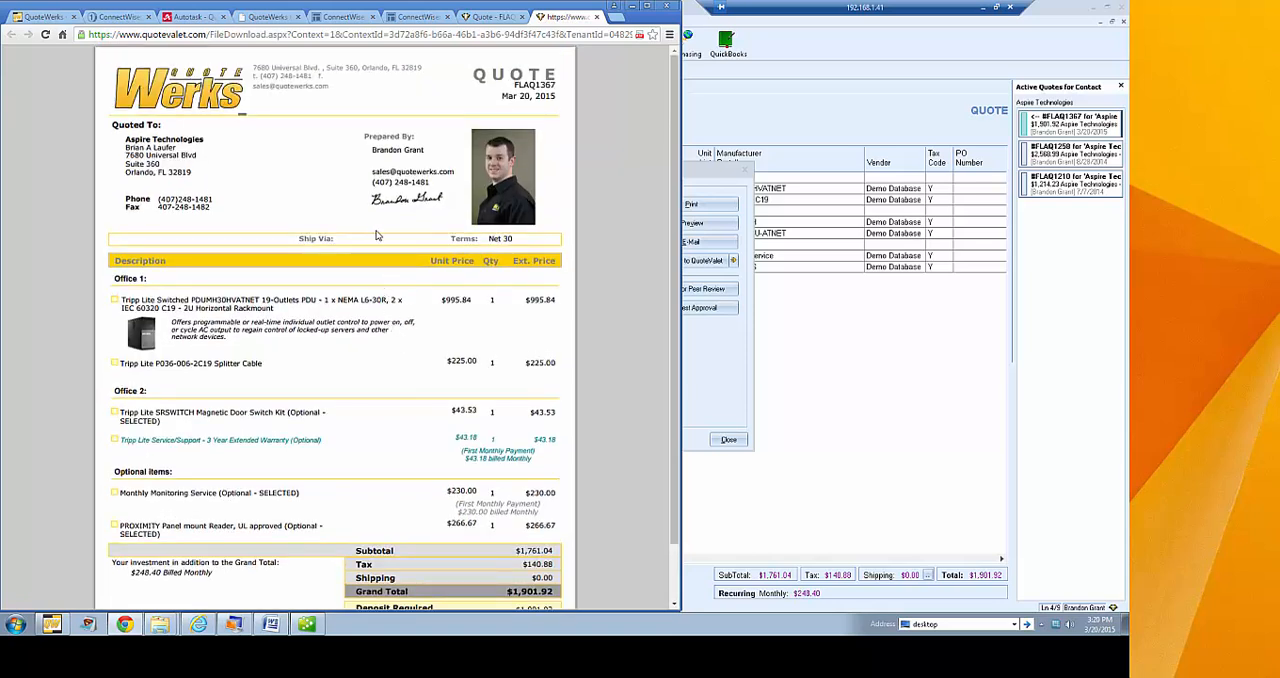
click(597, 17)
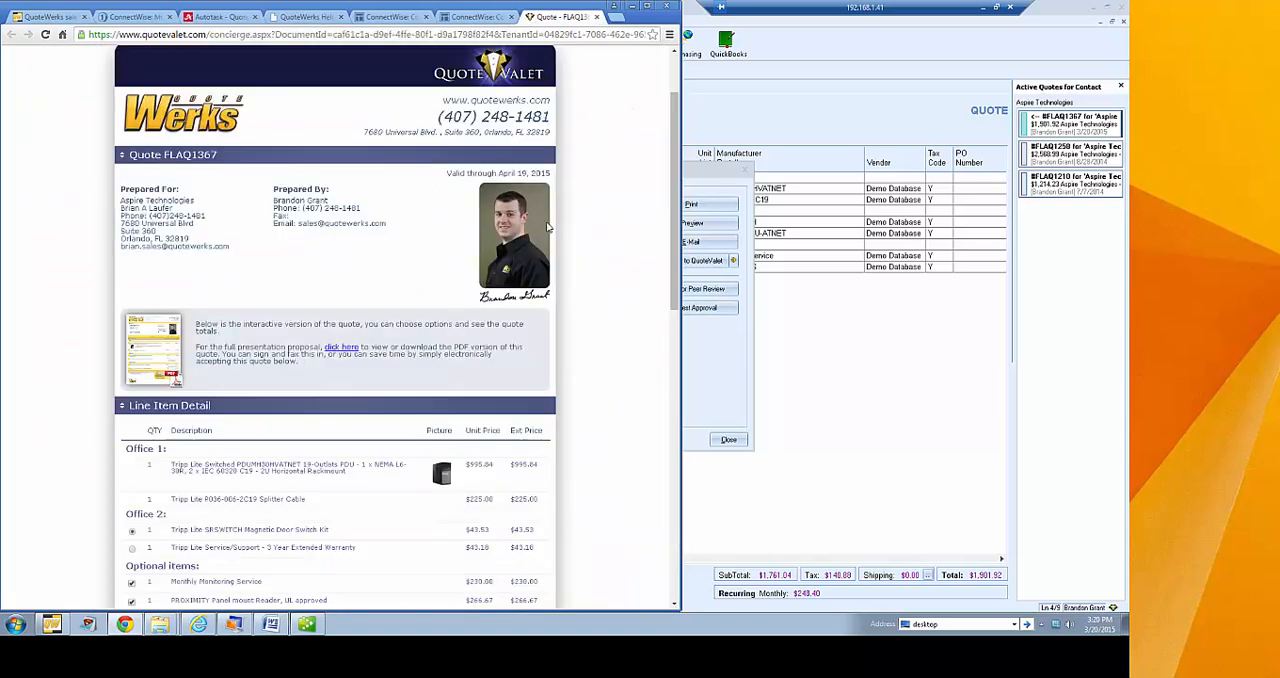
Choose the 3 Year Extended Warranty under Office 2, deselect Monthly Monitoring Service and the PROXIMITY reader, and update the web quote
scroll(595, 218, down, 3)
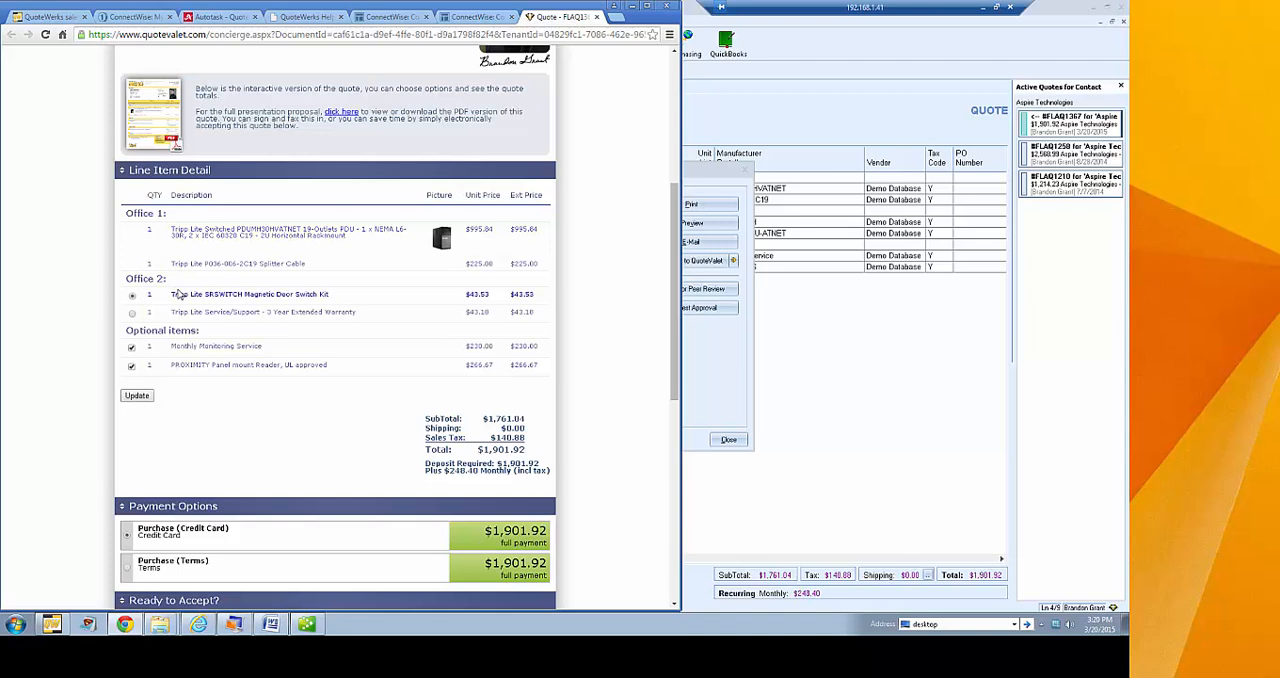
click(131, 312)
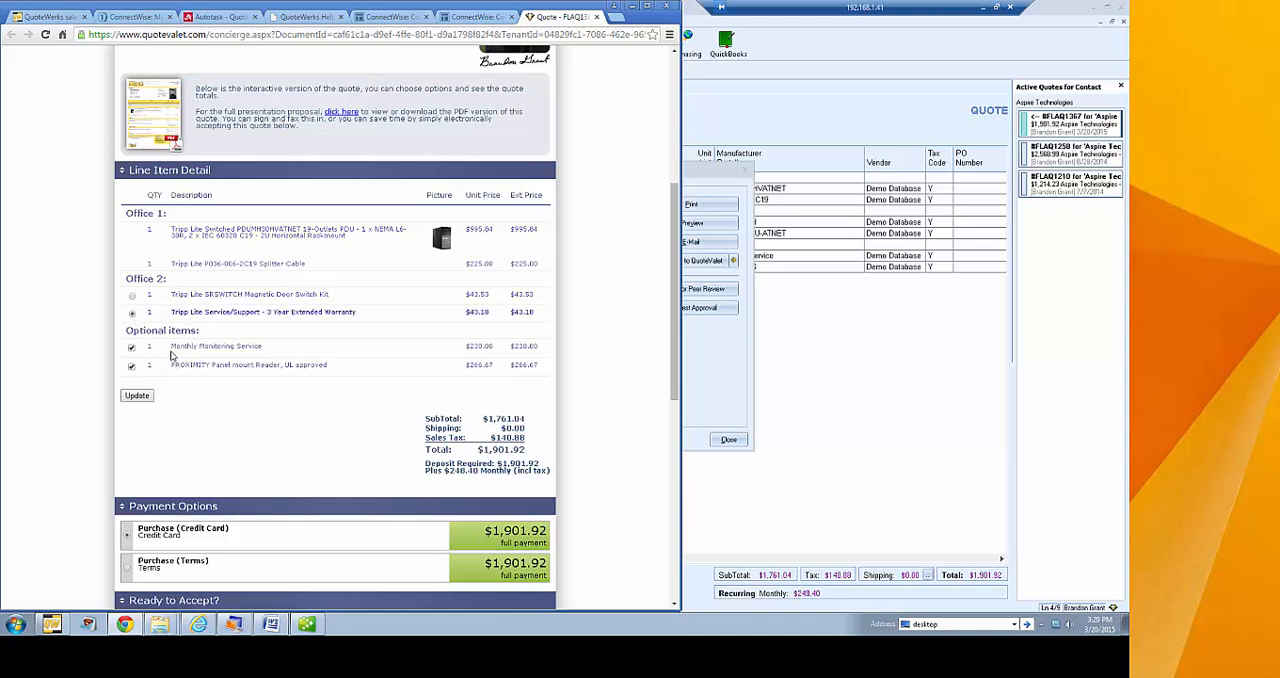
click(131, 347)
click(131, 366)
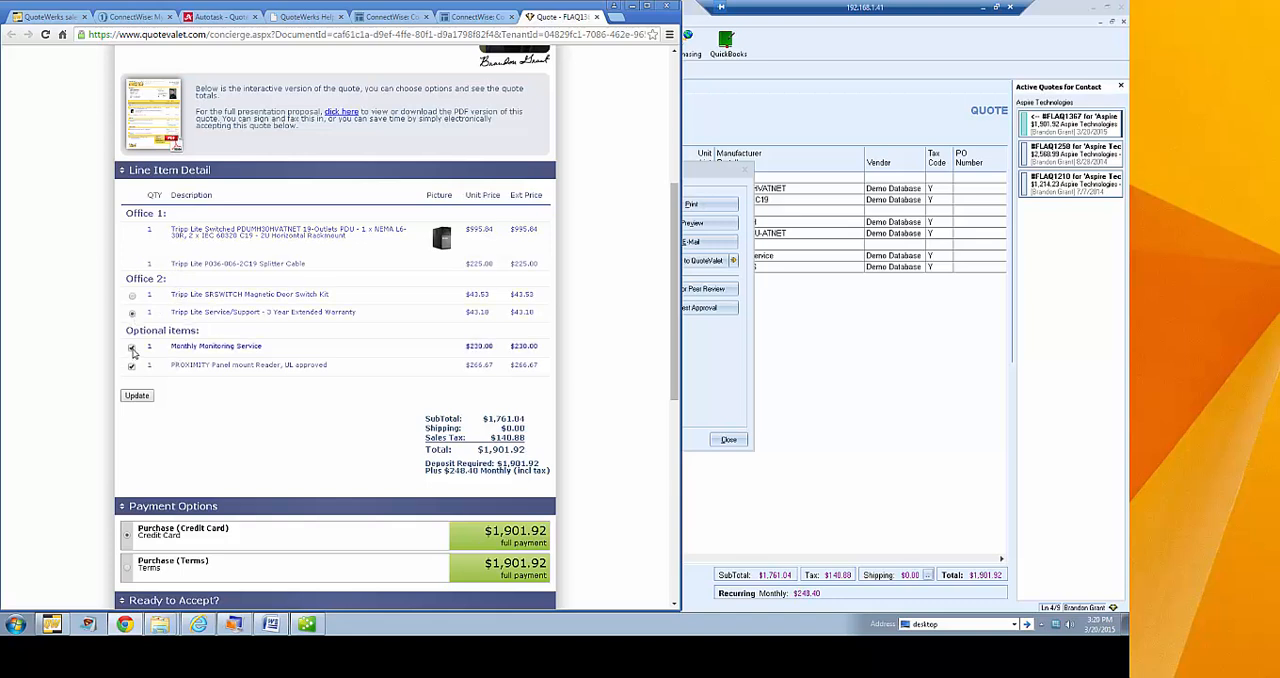
click(137, 396)
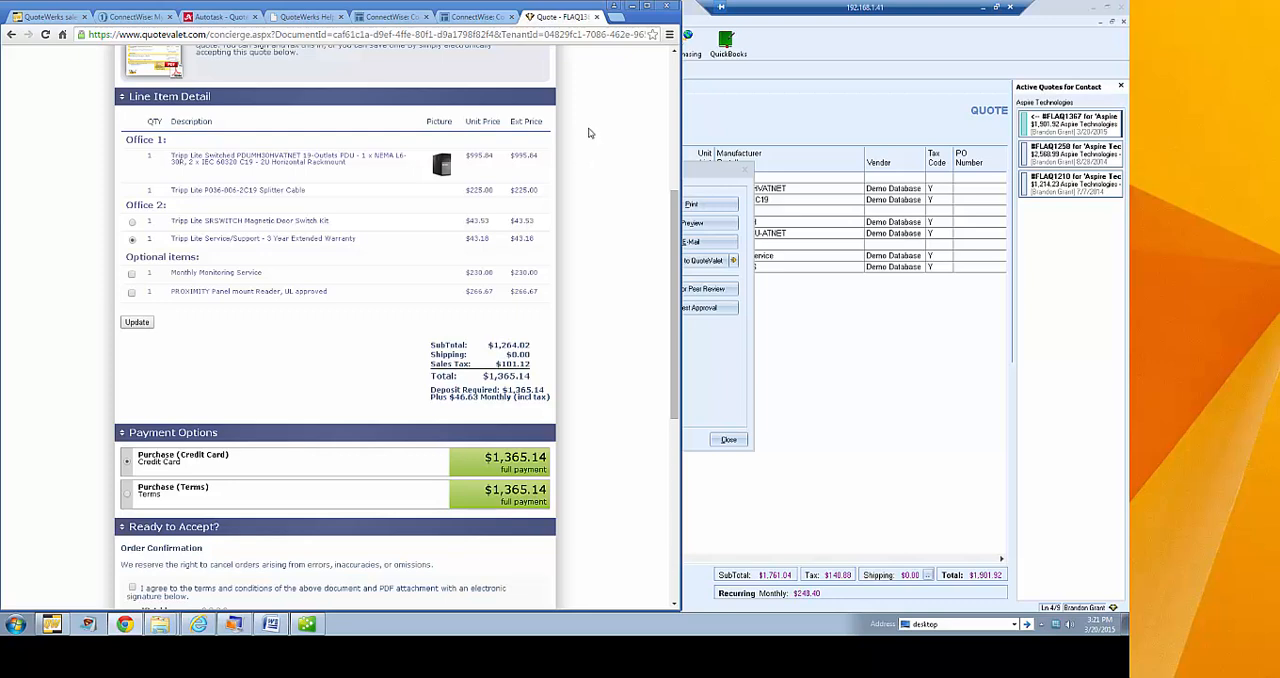
Examine the web quote's payment options, order confirmation form and customer questions section
scroll(589, 129, down, 1)
scroll(537, 150, up, 1)
scroll(632, 206, down, 2)
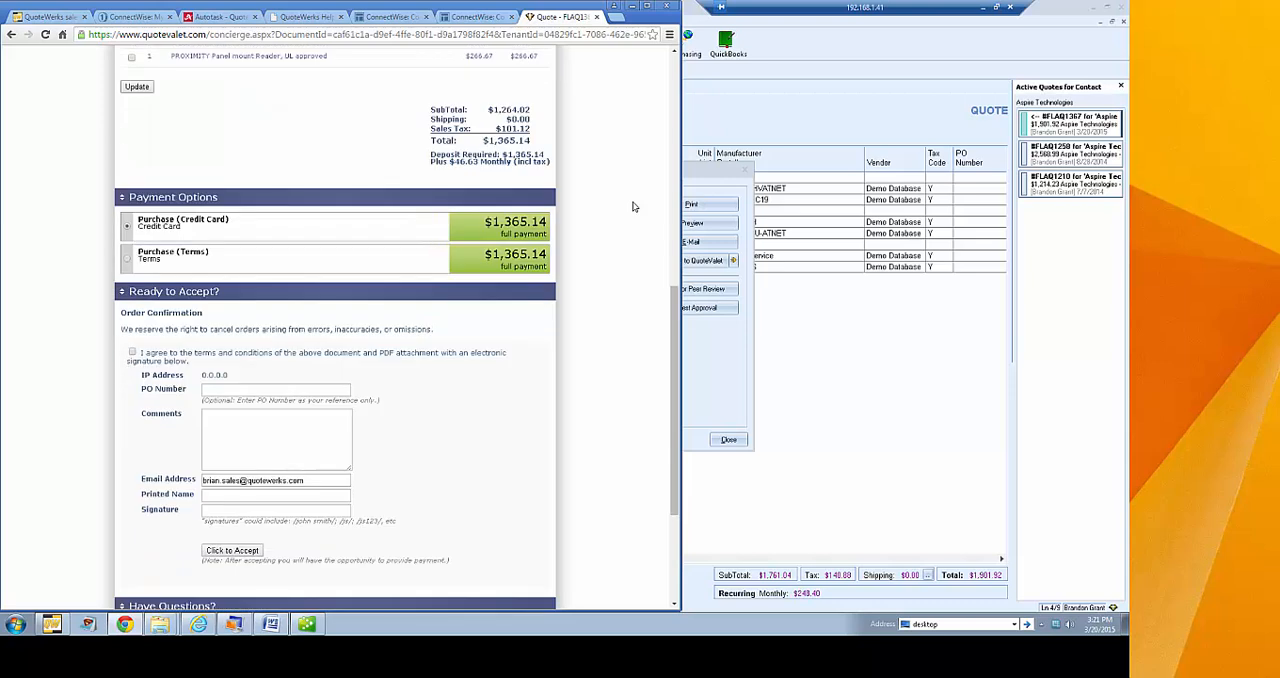
scroll(633, 205, down, 2)
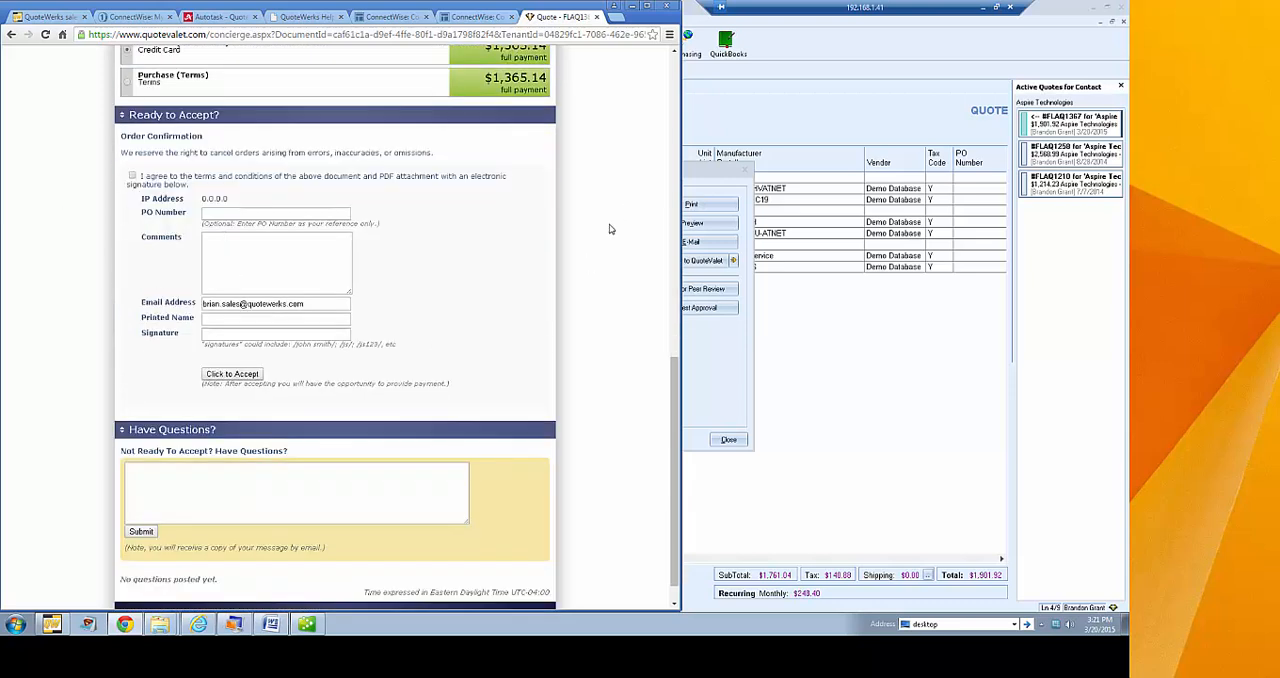
scroll(555, 338, down, 1)
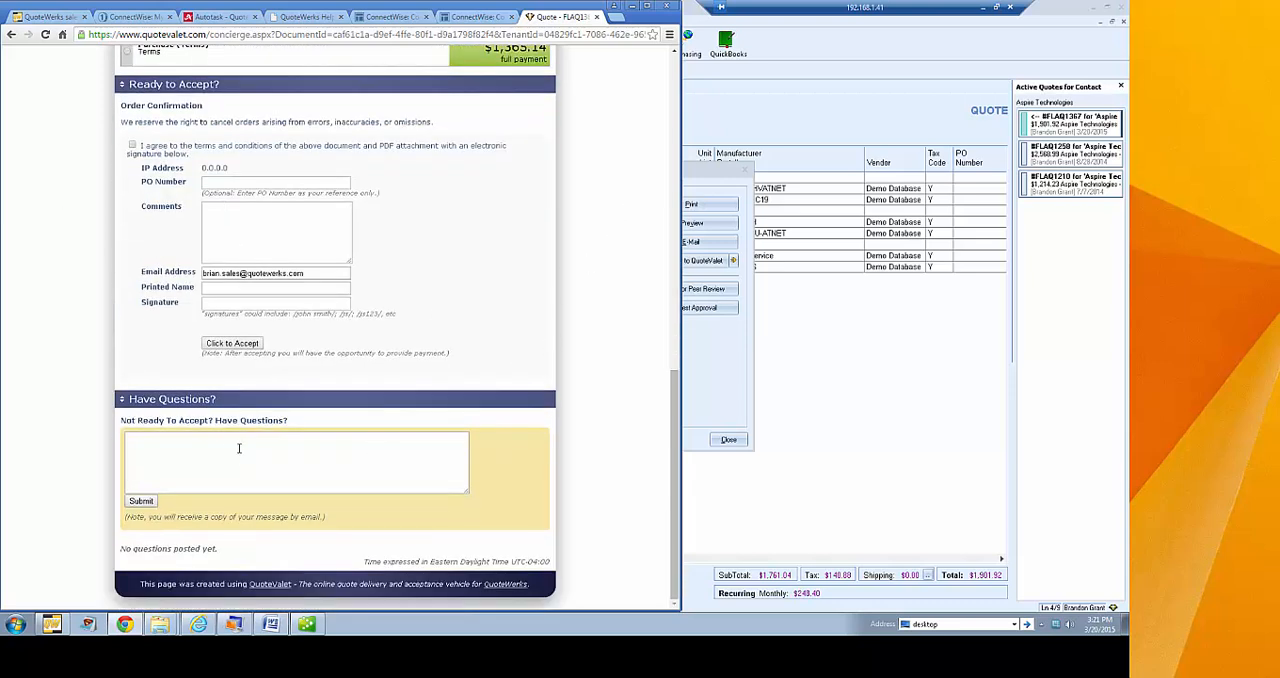
Post the customer question "Comment" in the Have Questions section of the web quote
click(215, 459)
text(Comment)
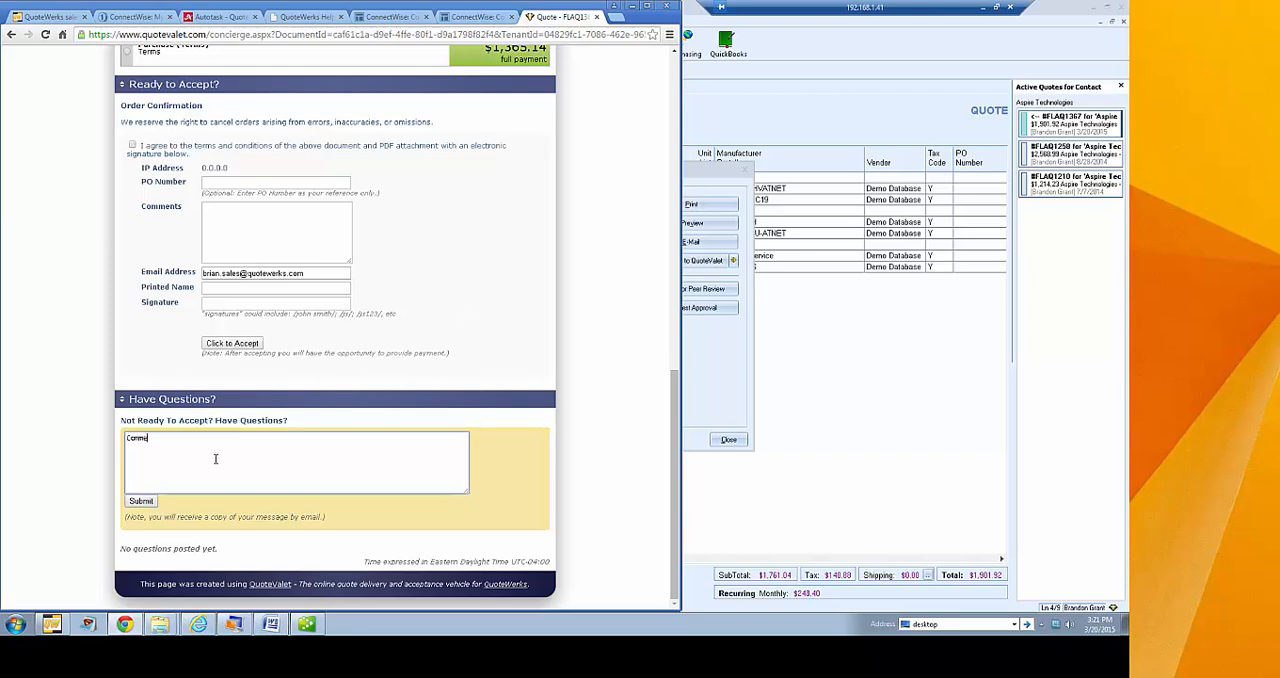
click(141, 500)
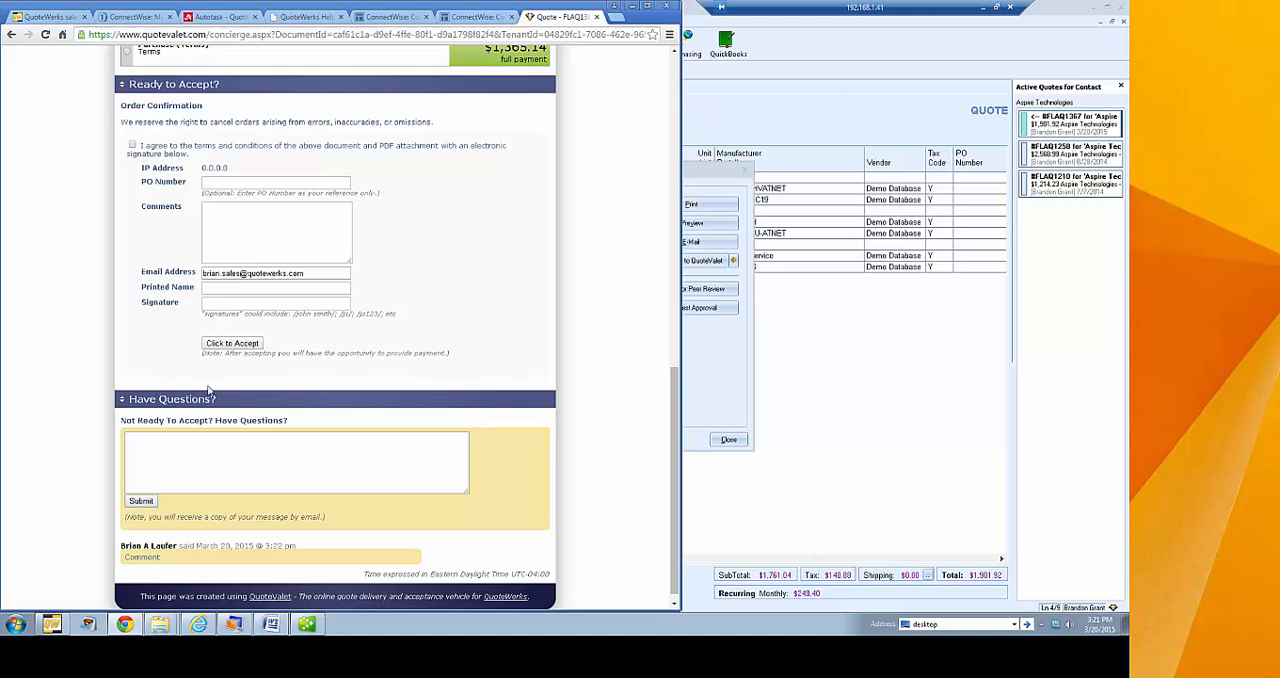
Return to QuoteWerks, close the delivery dialog, acknowledge the applied customer selections and review the quote's QuoteValet activity
click(727, 363)
click(640, 450)
click(729, 439)
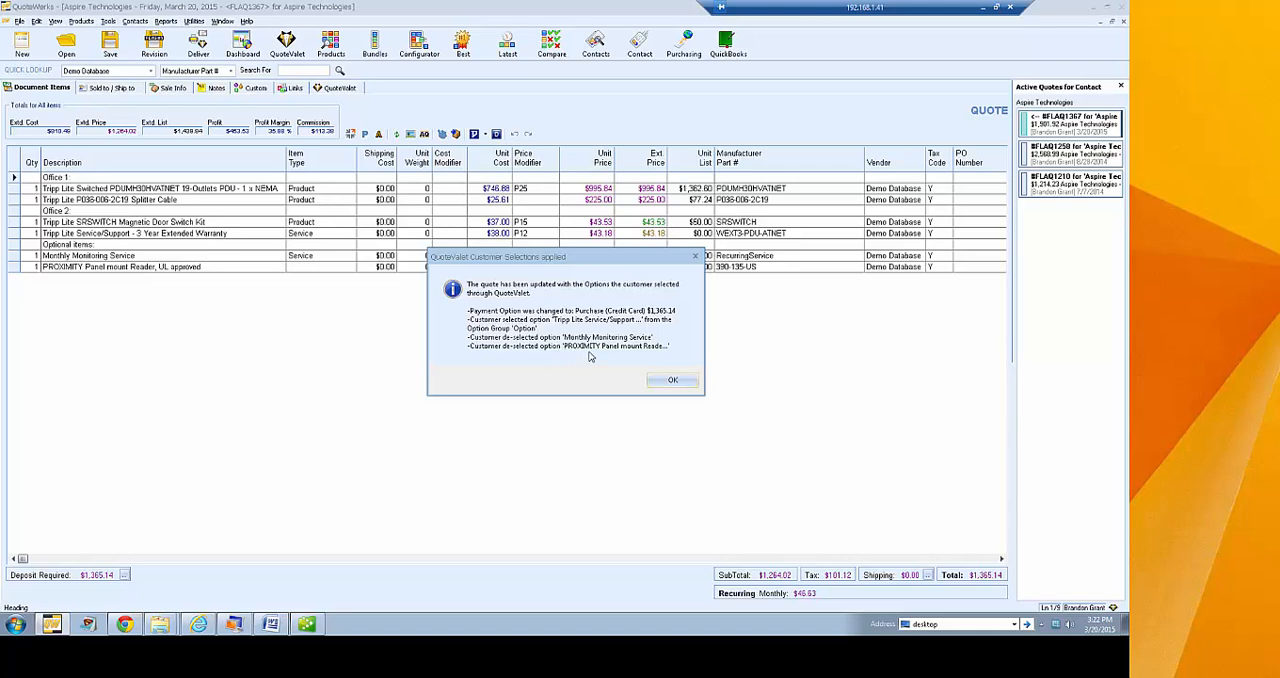
click(668, 381)
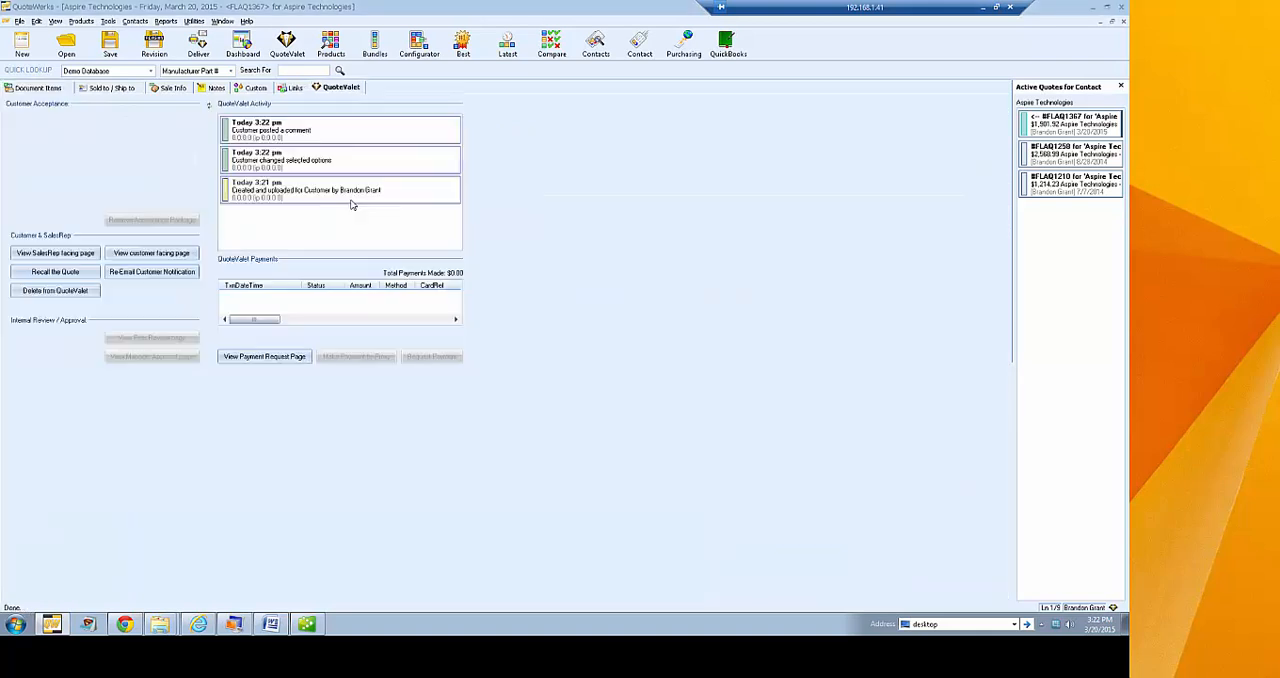
click(279, 162)
click(262, 137)
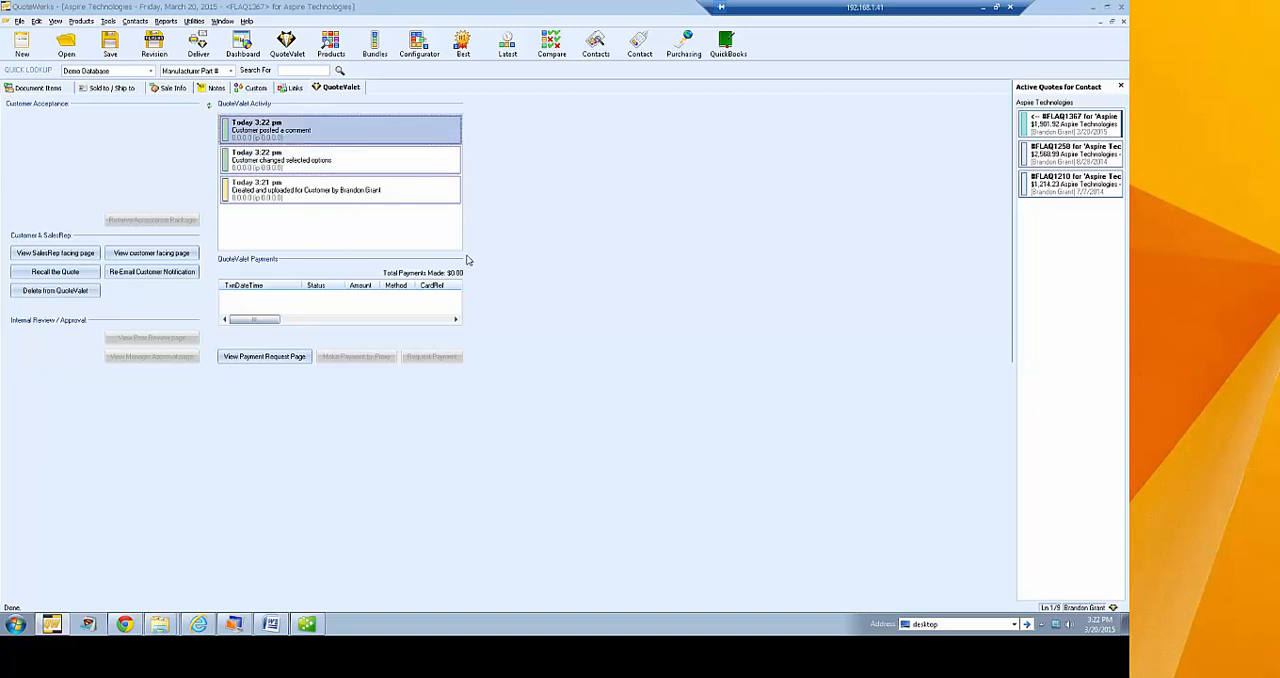
Open the sales rep facing page and log in to QuoteValet with the tenant account number and password
click(60, 255)
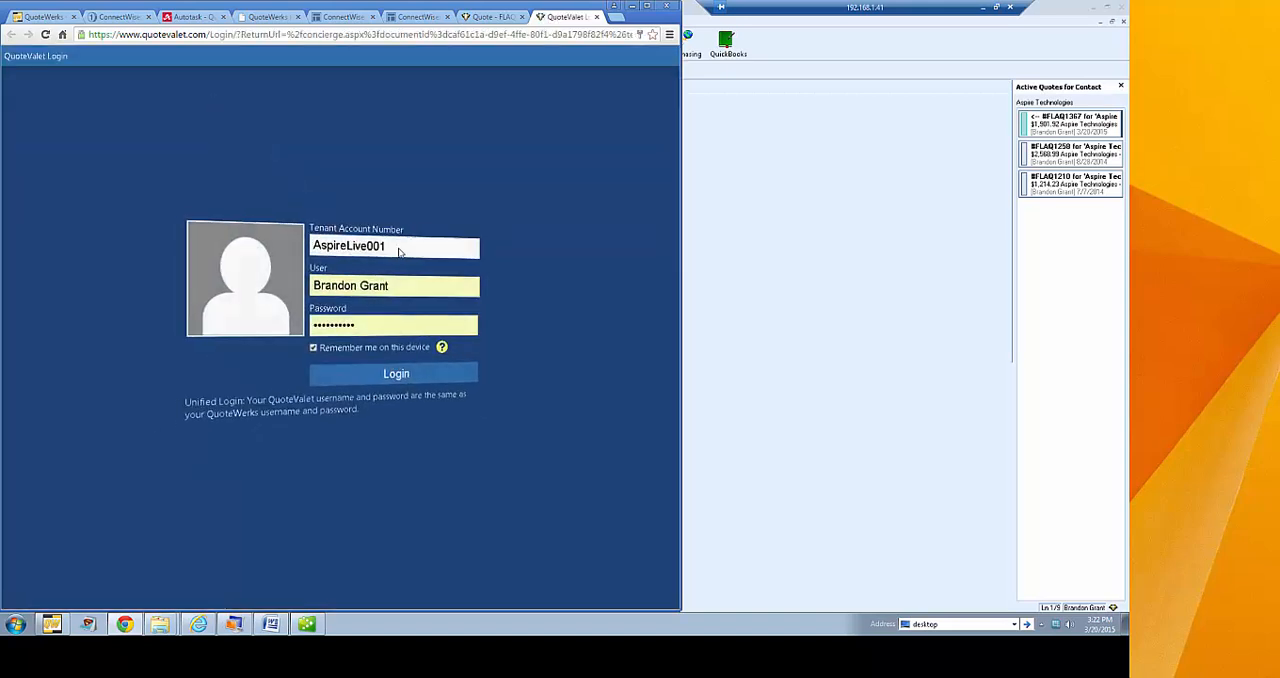
drag(409, 246, 345, 255)
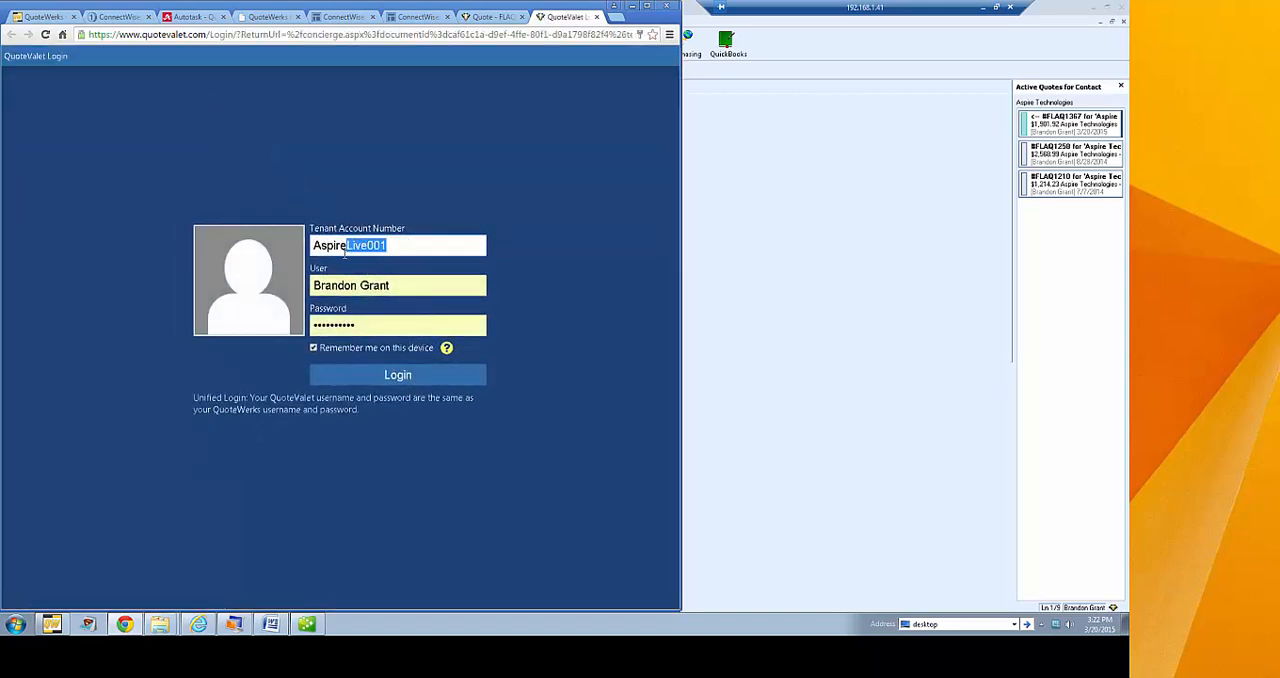
text(brandon001)
key(Tab)
key(Tab)
text(****)
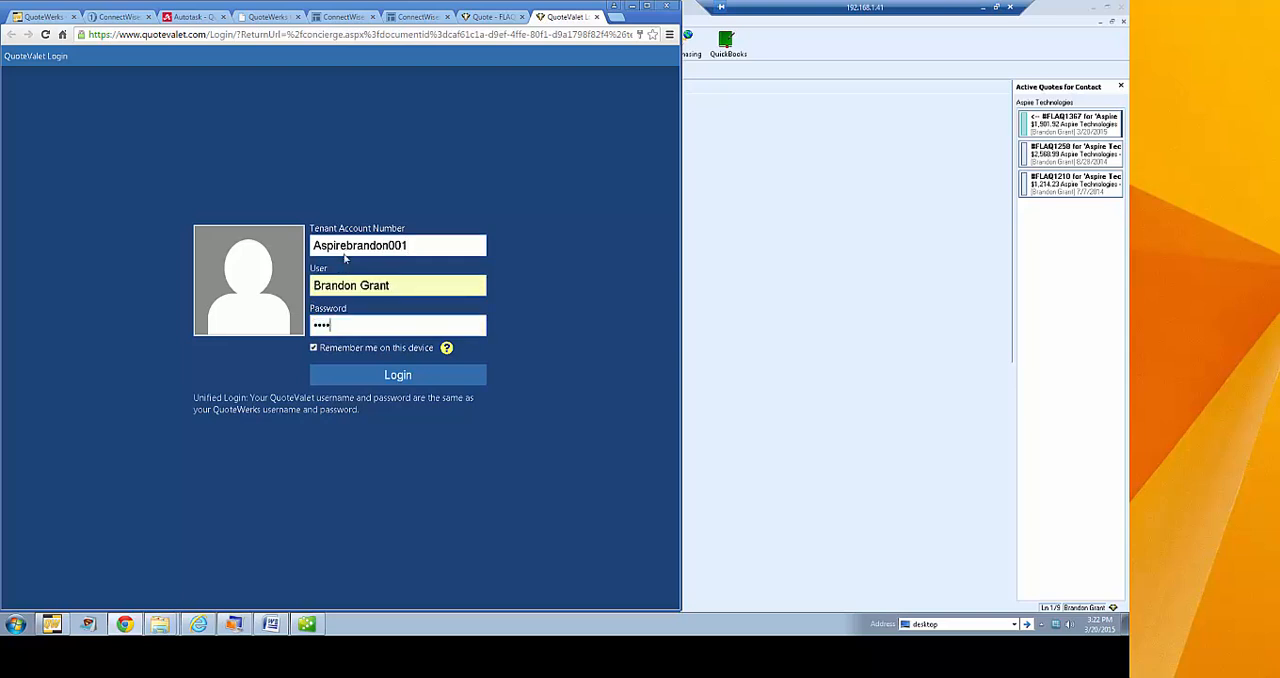
key(Return)
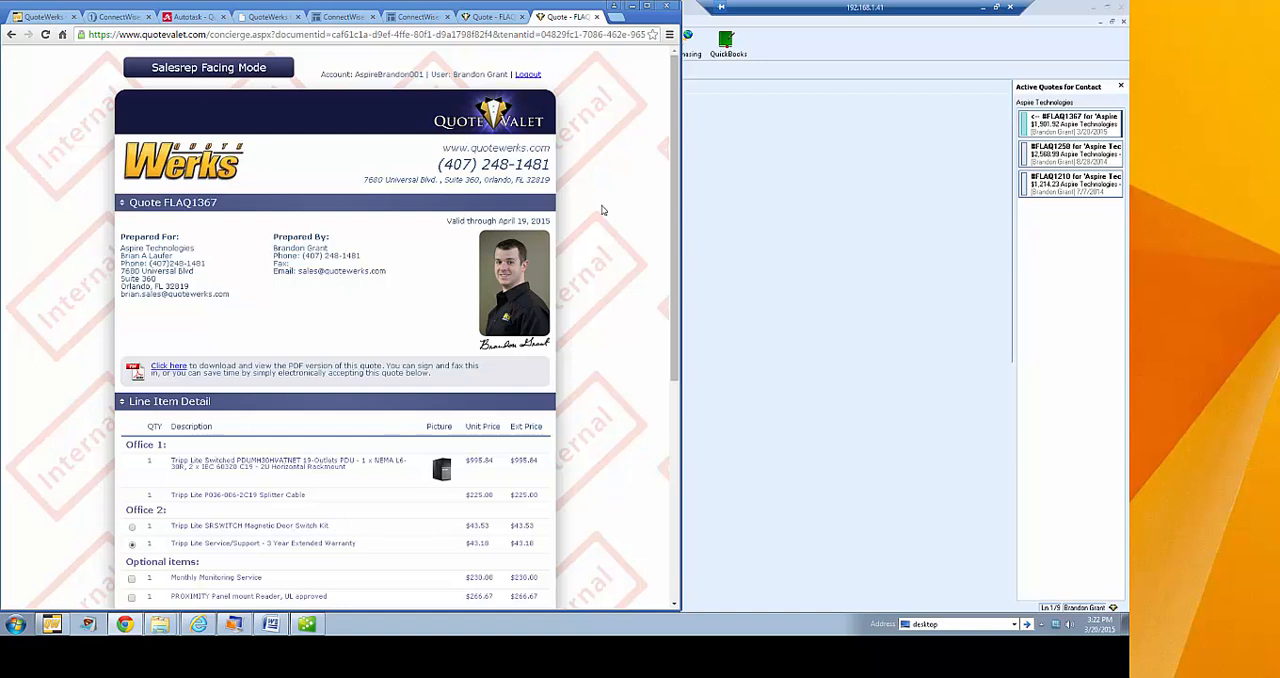
Submit the response "Respond" in the Customer Questions section of the sales rep facing page
scroll(617, 172, down, 5)
click(207, 432)
text(Respond)
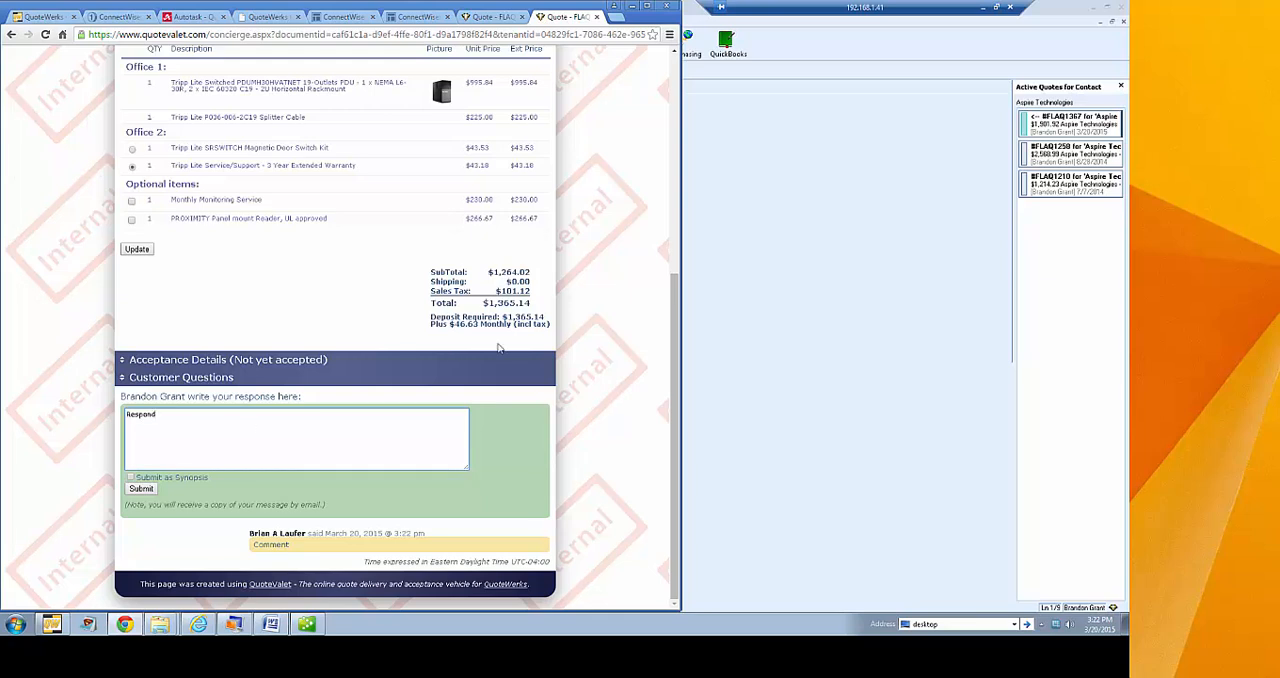
click(141, 489)
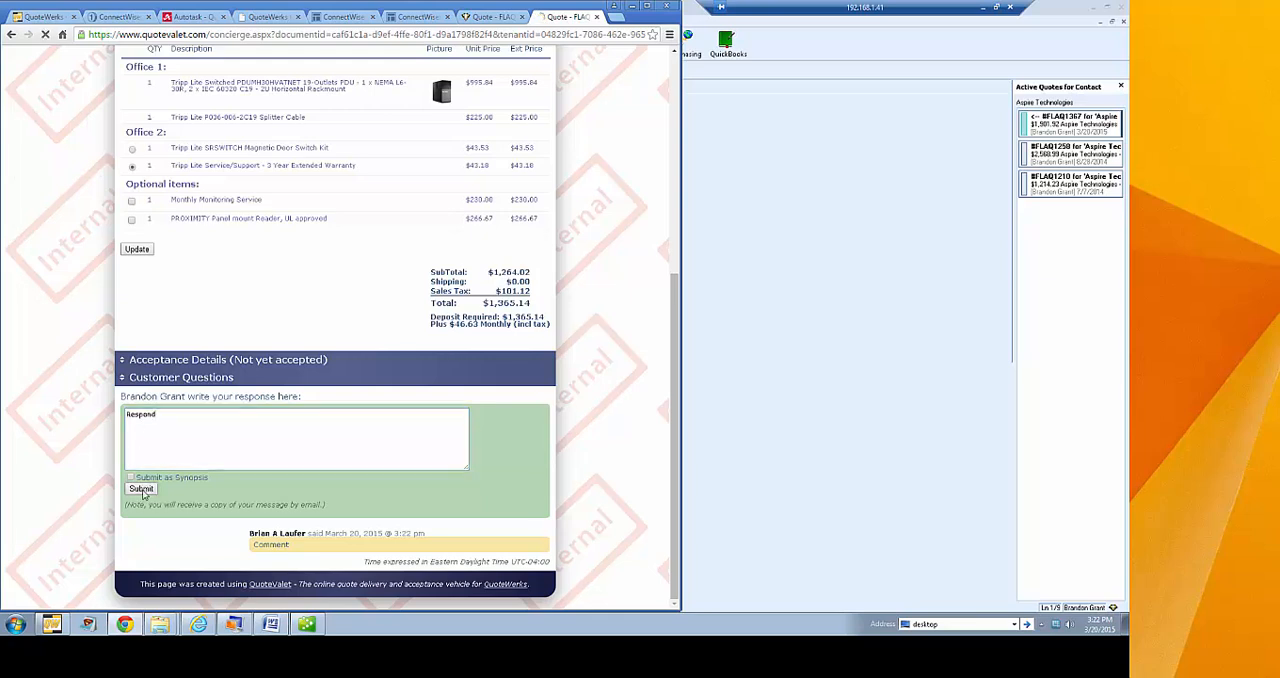
scroll(68, 280, up, 5)
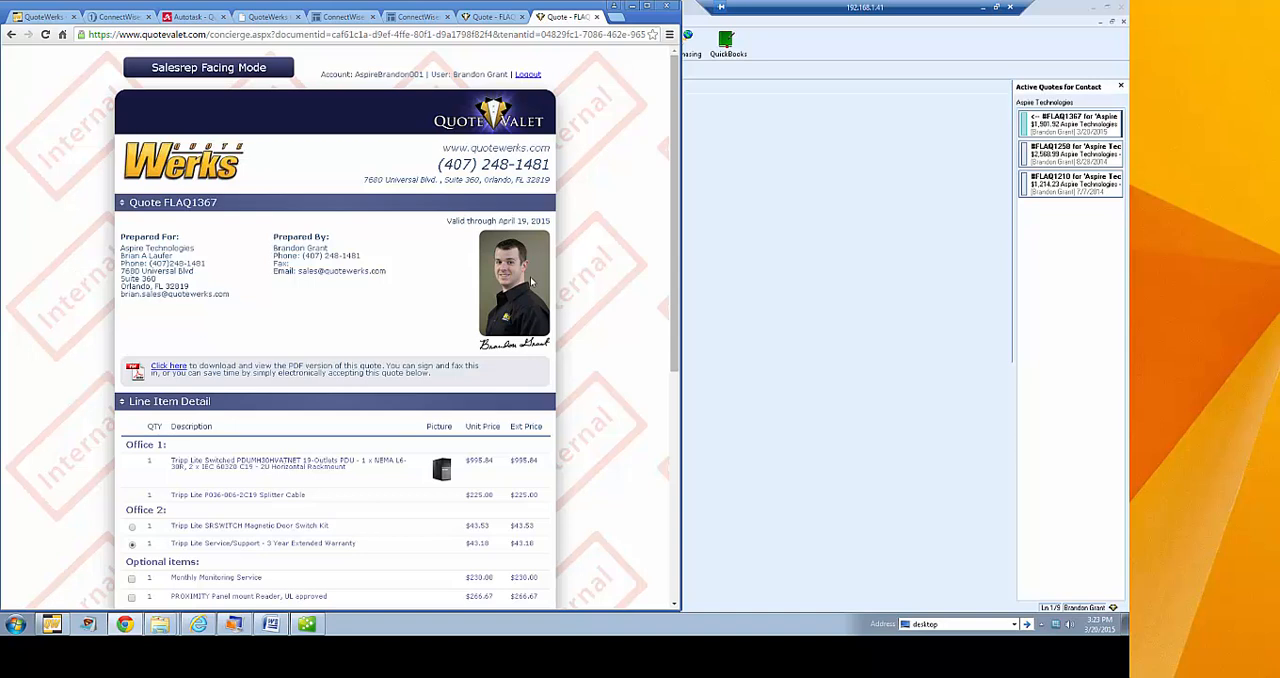
Switch to QuoteWerks and recall the quote from QuoteValet with the reason "Forgot to include tax. Will resend"
click(755, 207)
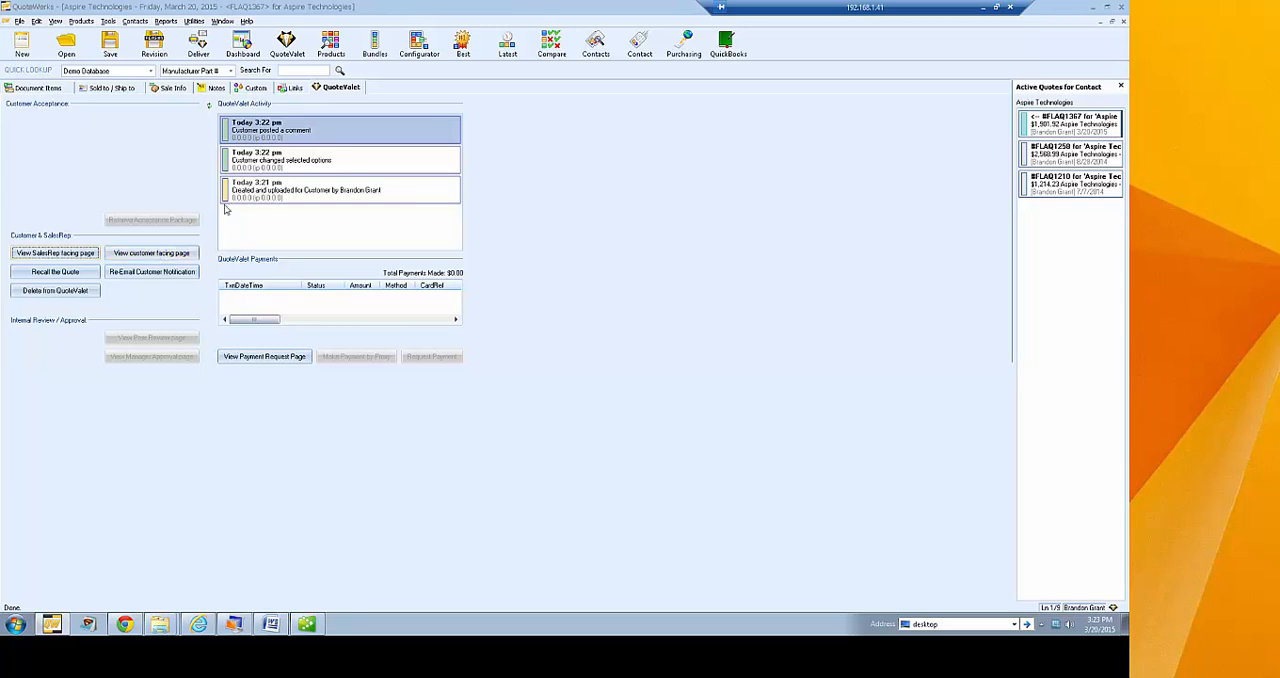
click(67, 278)
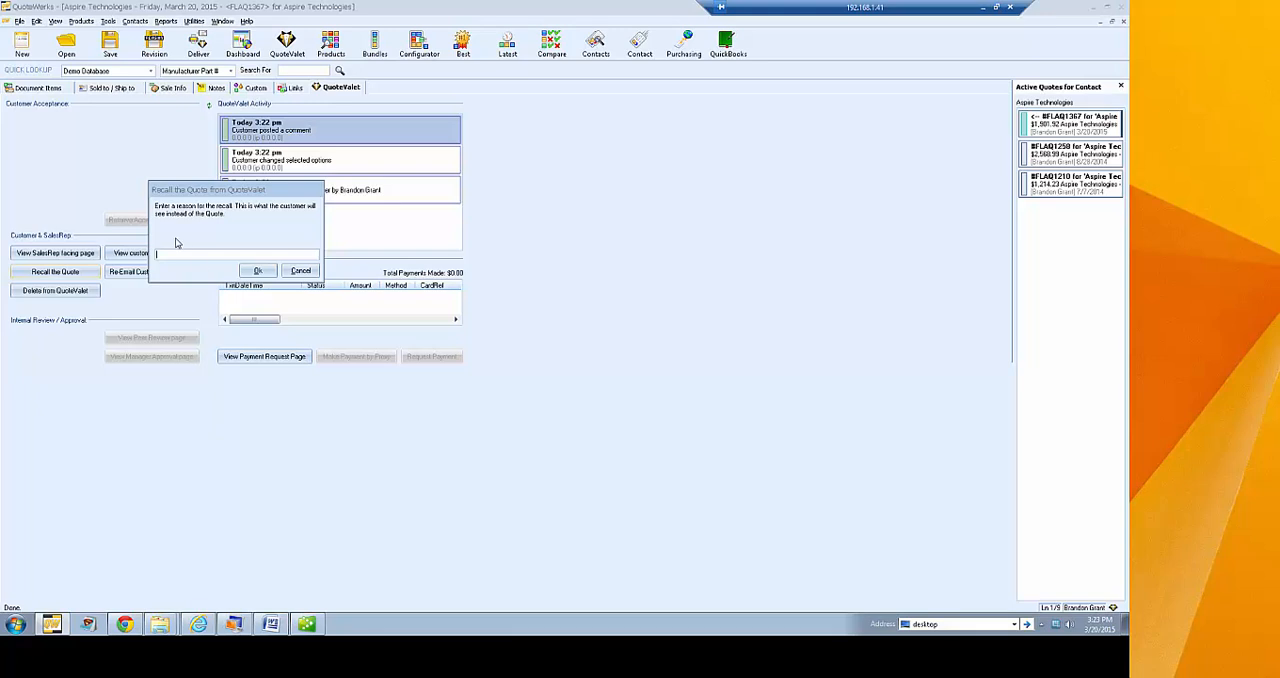
text(Forgot to include tax. Will resend)
click(250, 268)
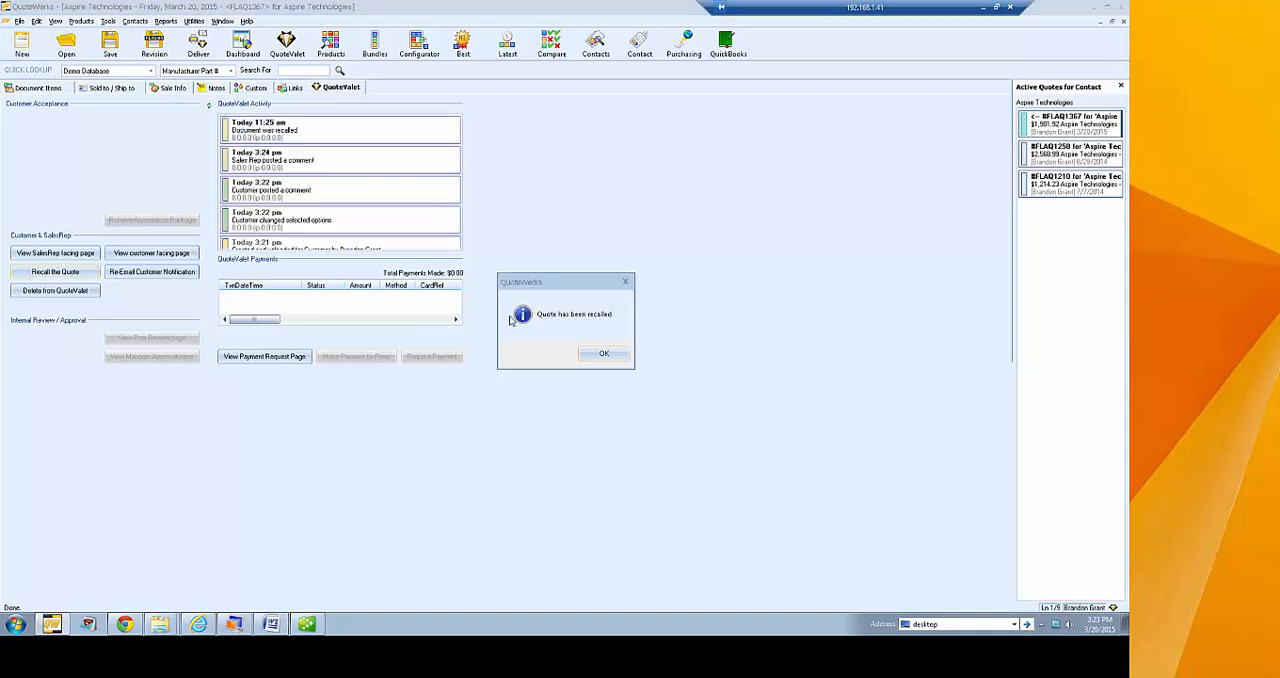
click(603, 357)
Take the quote hyperlink from the re-emailed customer notification and open it in a new browser tab to view the recalled quote
click(155, 277)
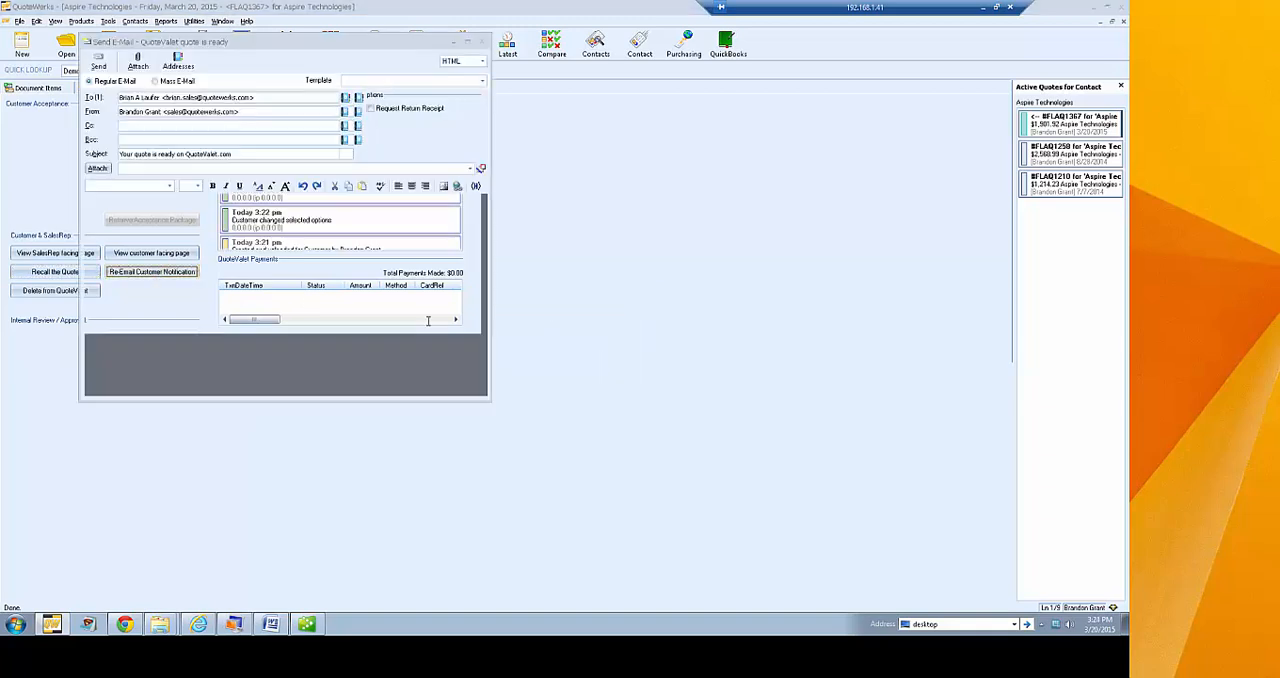
drag(380, 240, 356, 240)
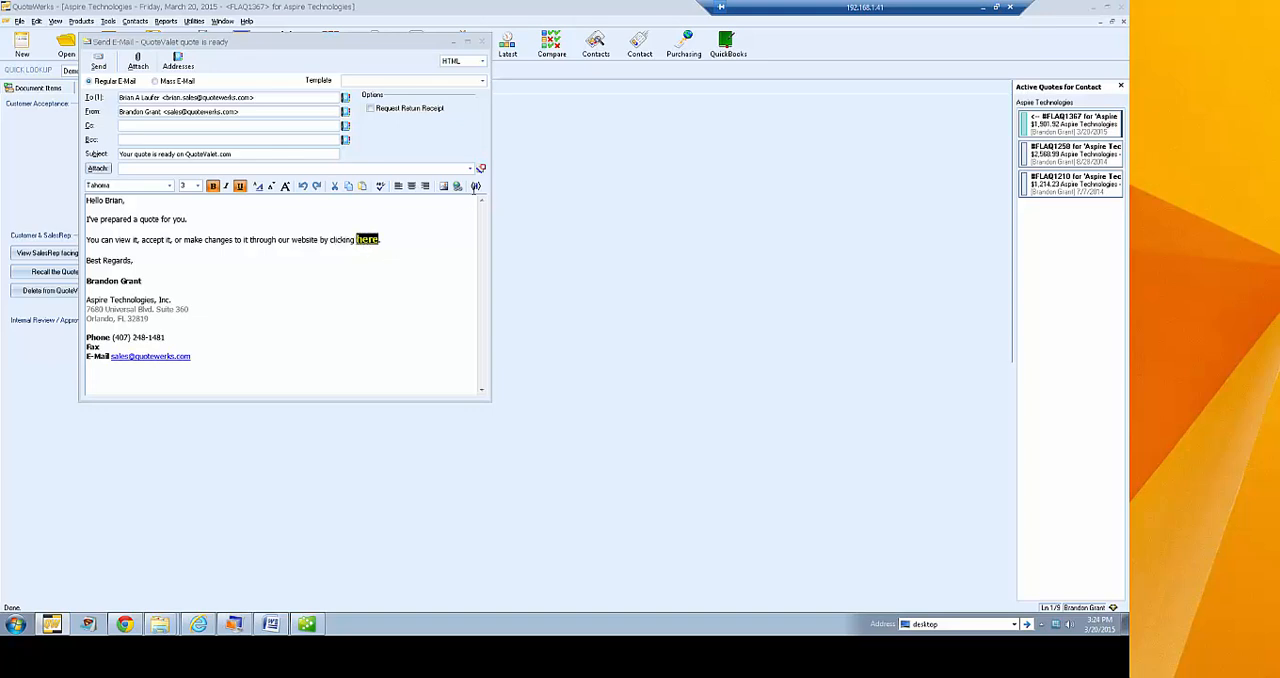
click(457, 186)
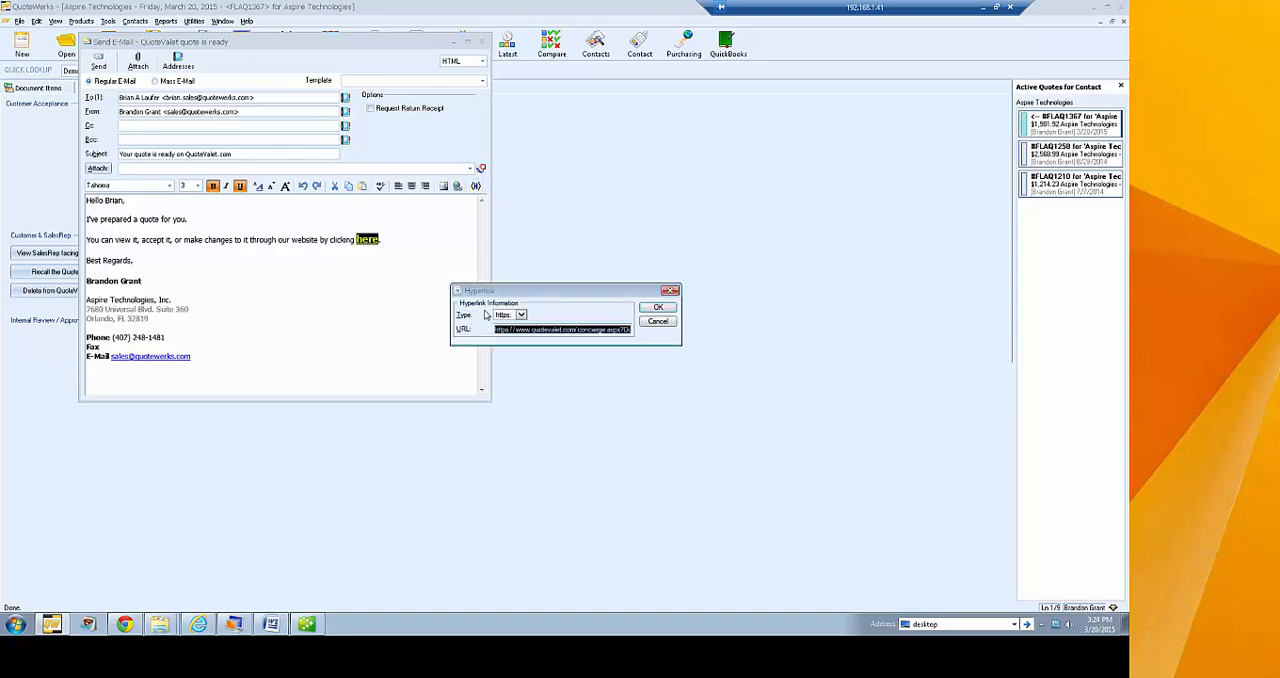
click(657, 322)
click(126, 624)
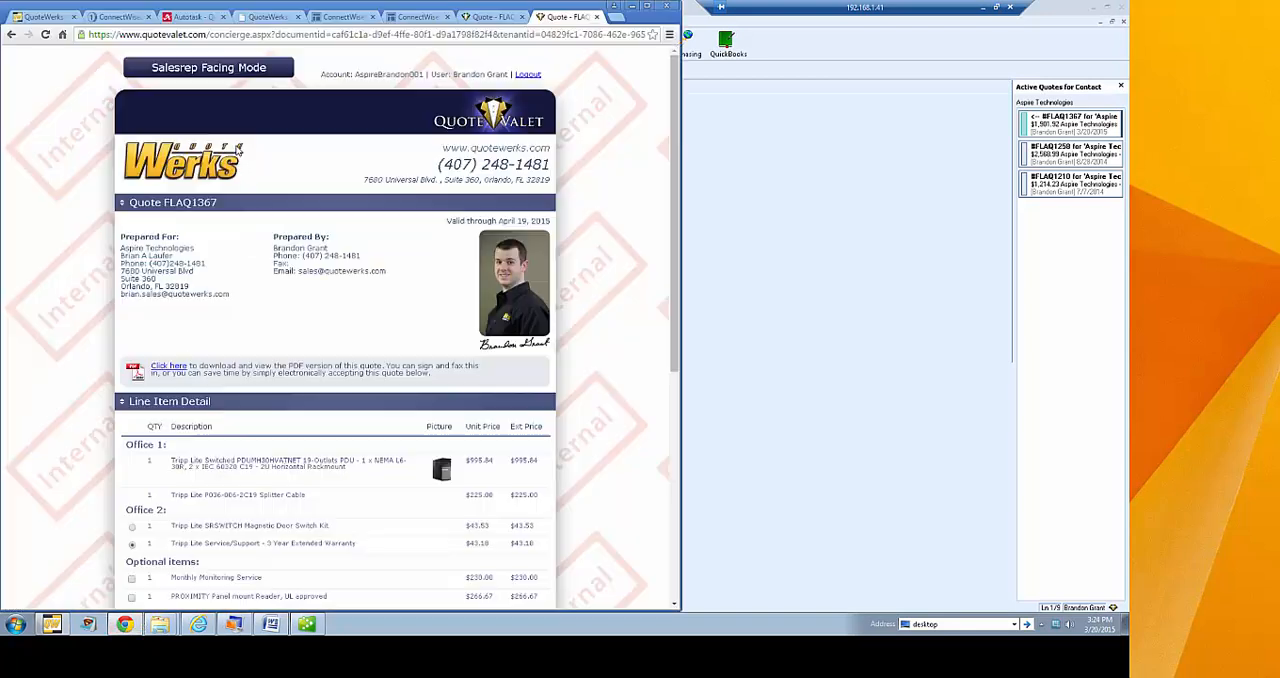
click(615, 17)
key(ctrl+v)
key(Return)
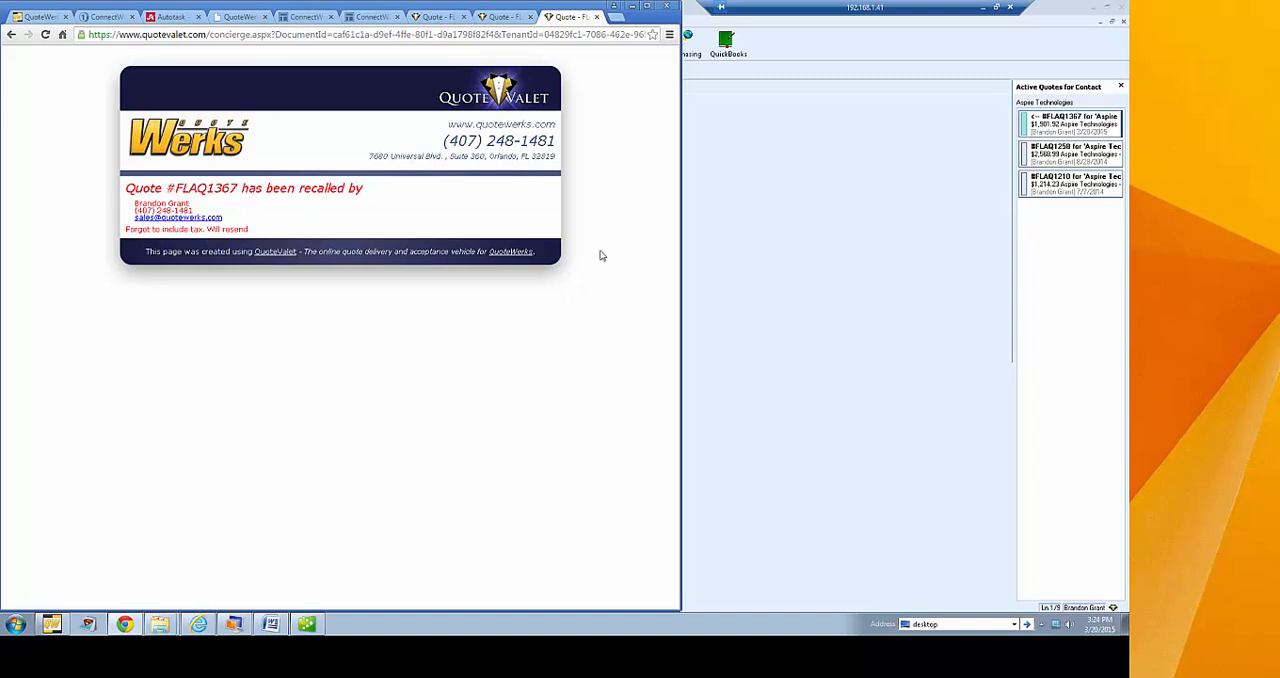
Close the notification email, re-upload the quote to QuoteValet from the document items, and answer the approval override question
click(771, 201)
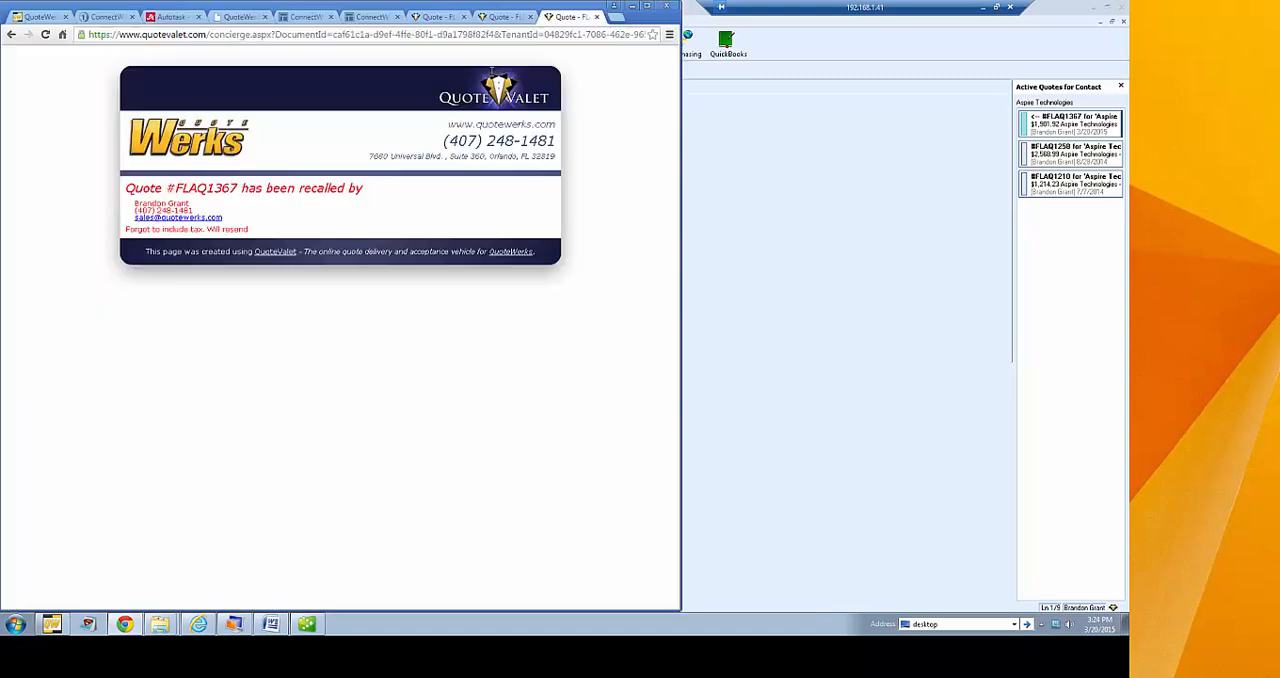
click(481, 43)
click(796, 165)
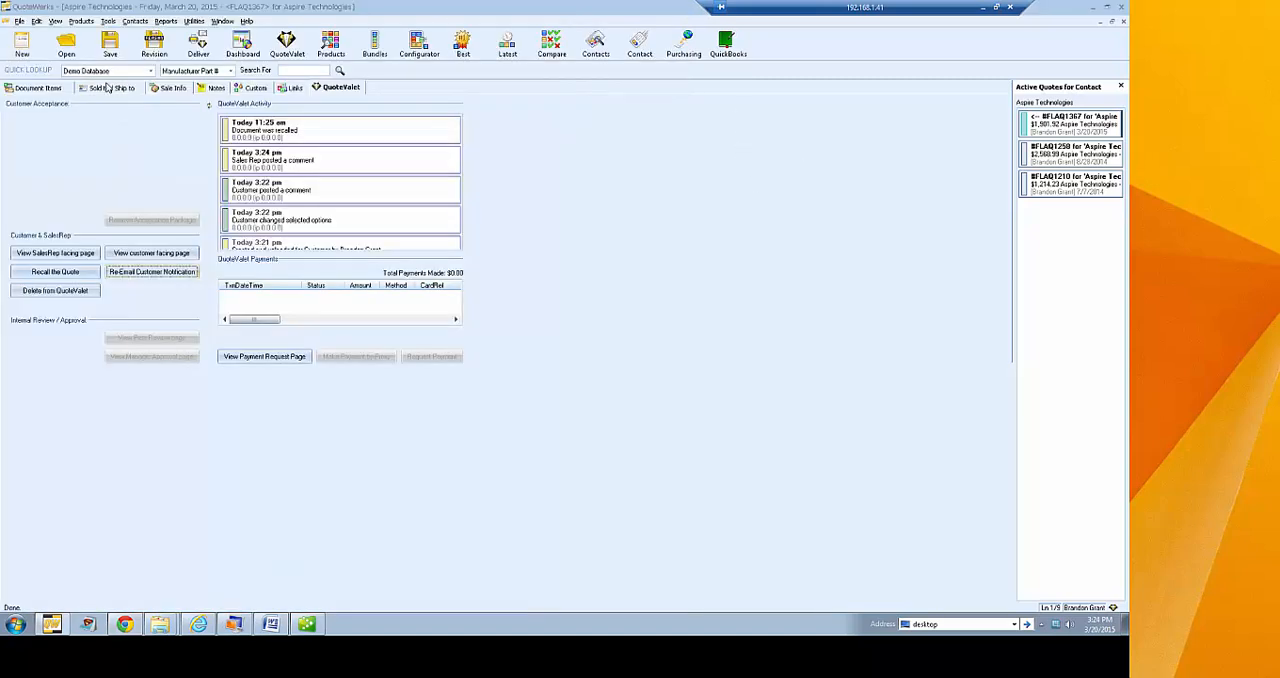
click(48, 88)
click(198, 45)
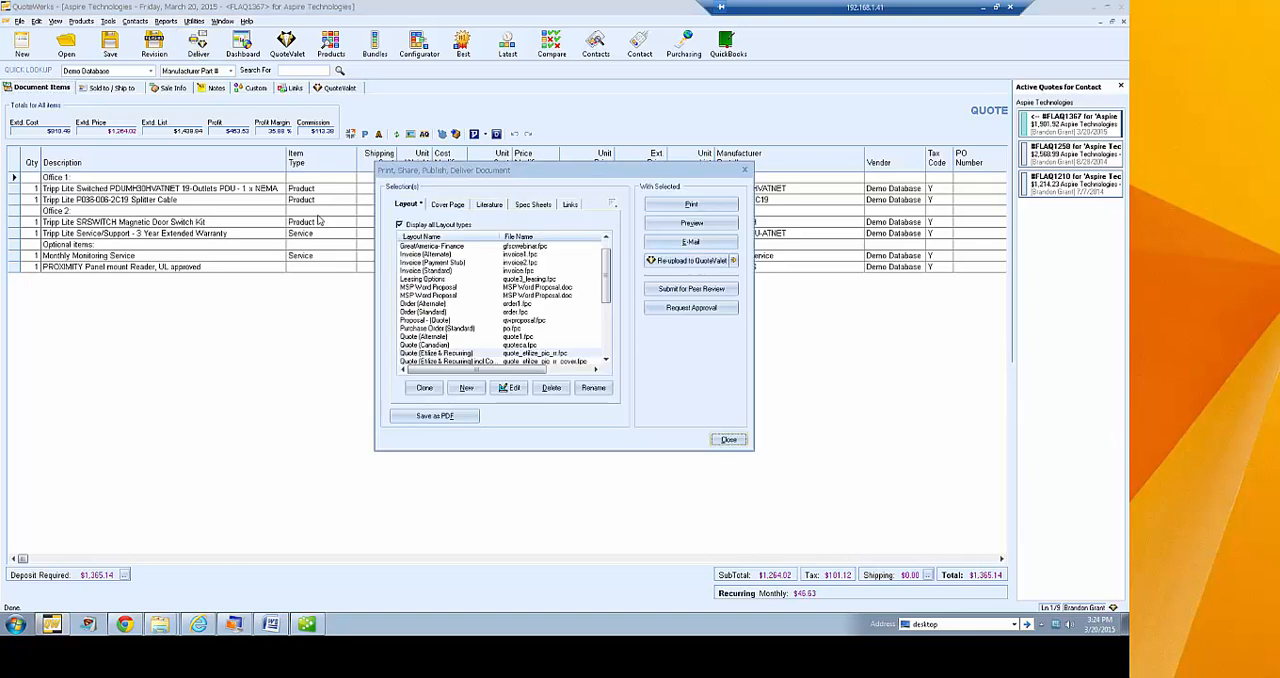
click(734, 262)
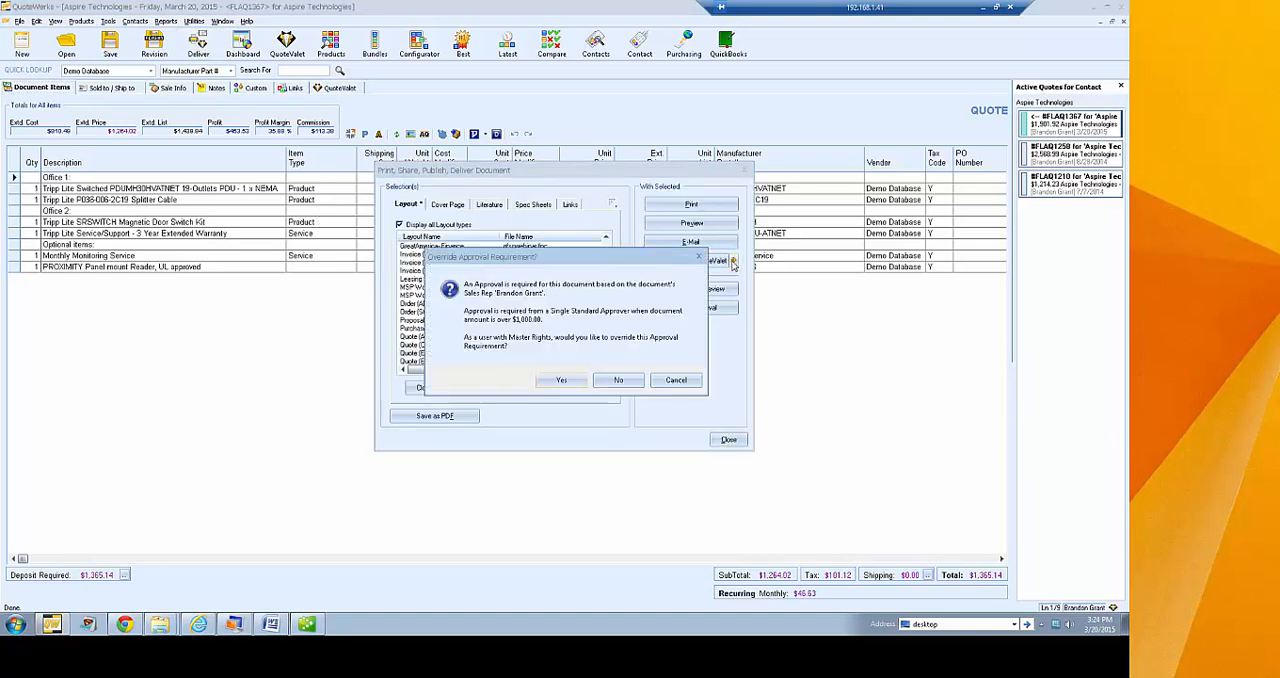
click(615, 381)
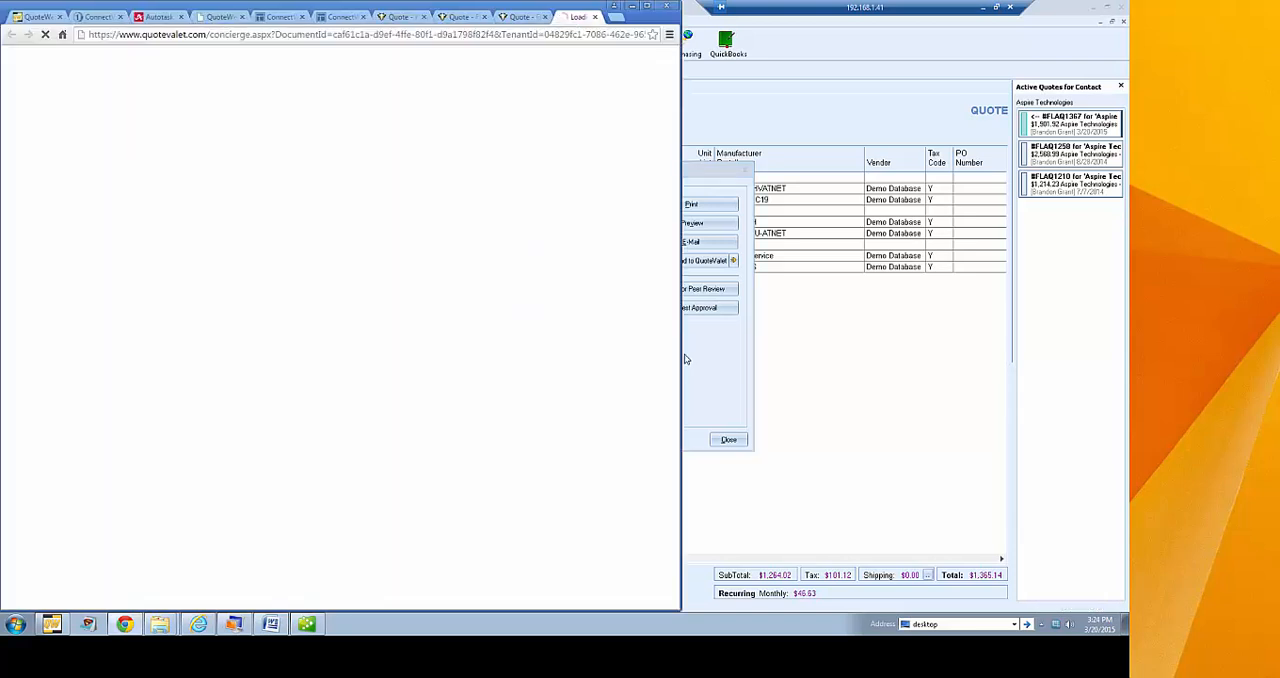
Reload the customer's quote page, review the restored line items, payment options and acceptance form, and return to QuoteWerks
click(506, 16)
click(44, 36)
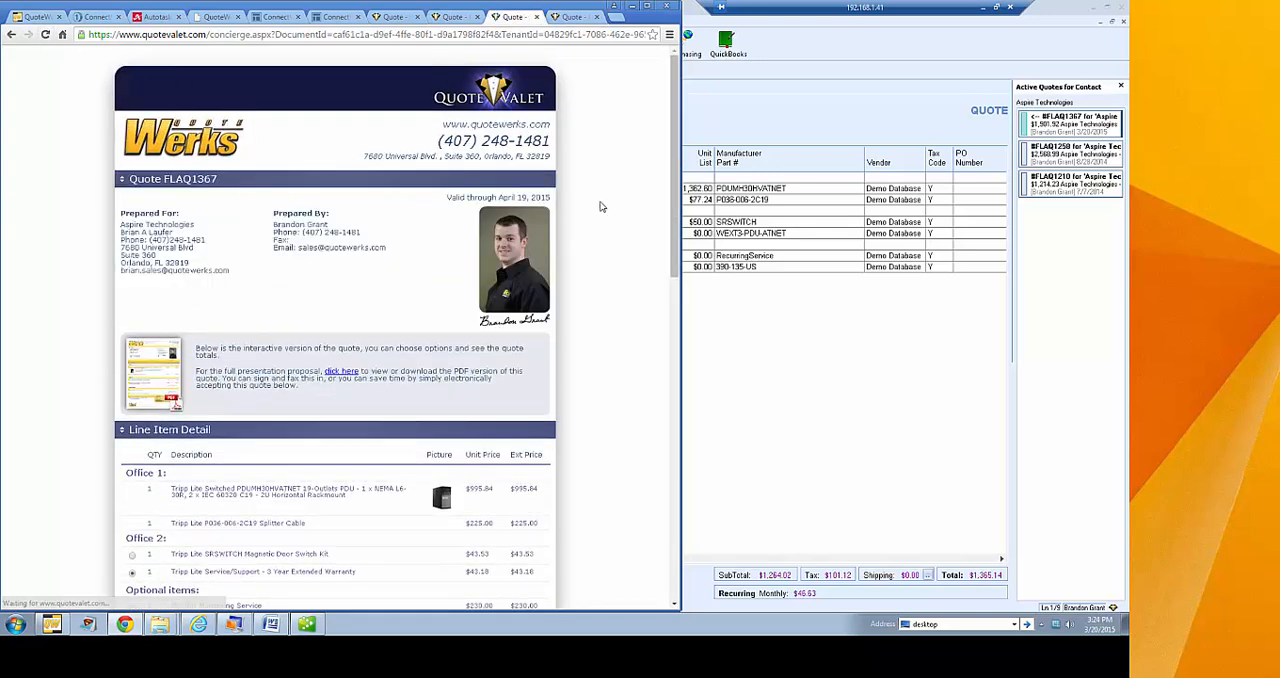
scroll(600, 206, down, 3)
scroll(621, 227, down, 5)
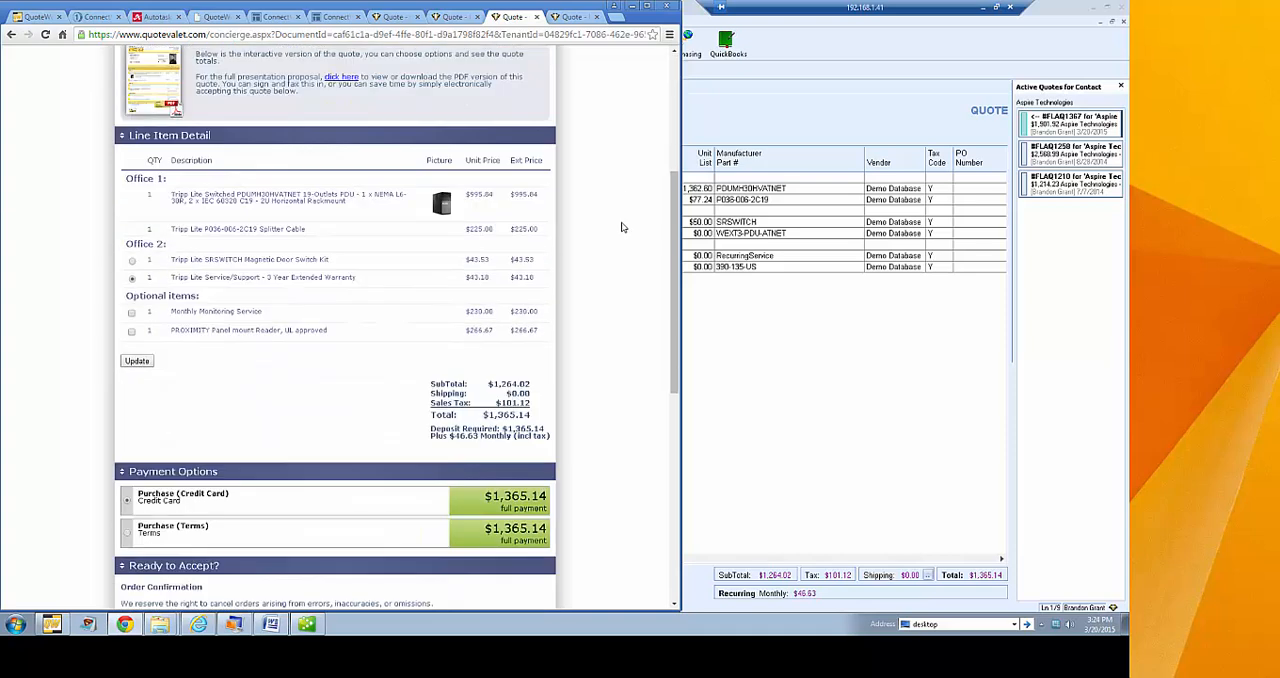
scroll(621, 227, down, 1)
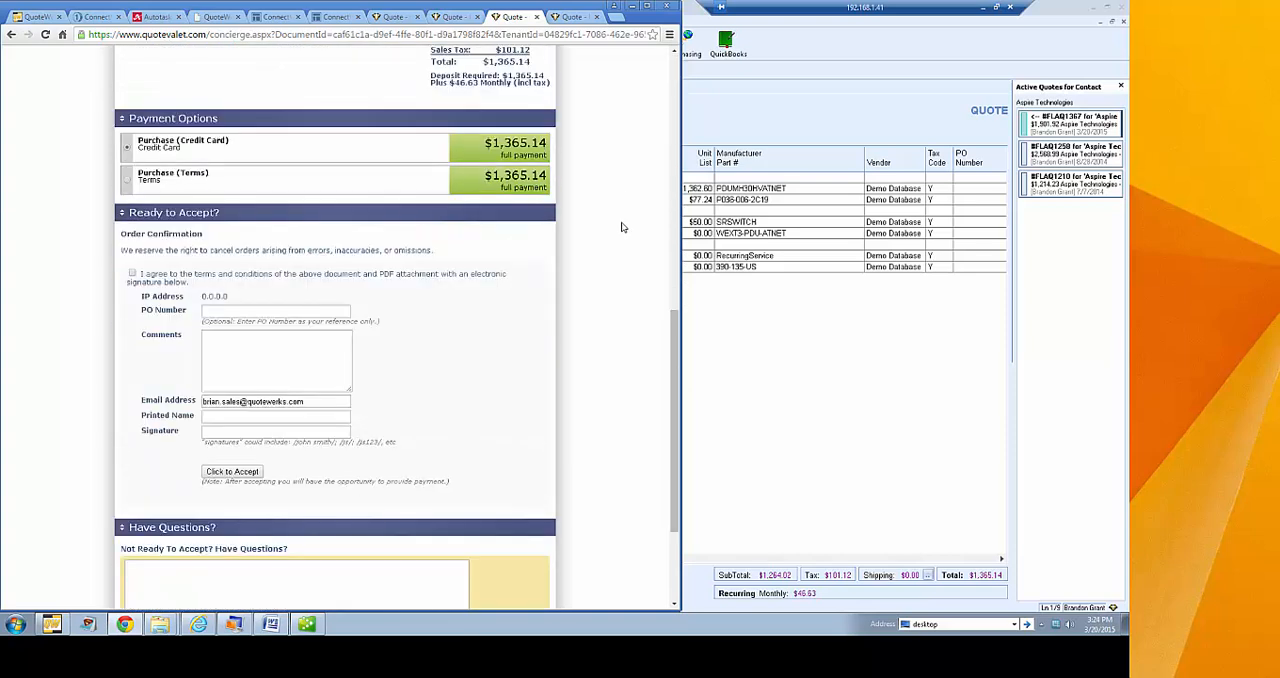
click(780, 336)
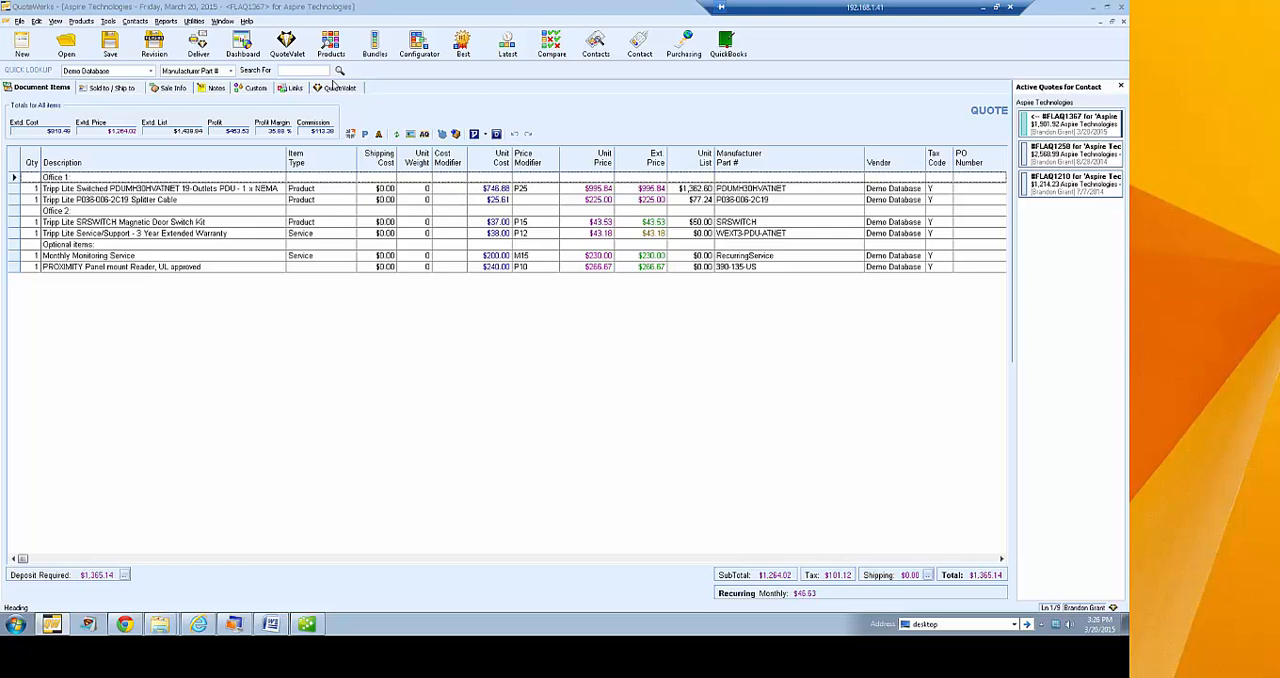
click(14, 188)
shift+click(14, 199)
right_click(14, 200)
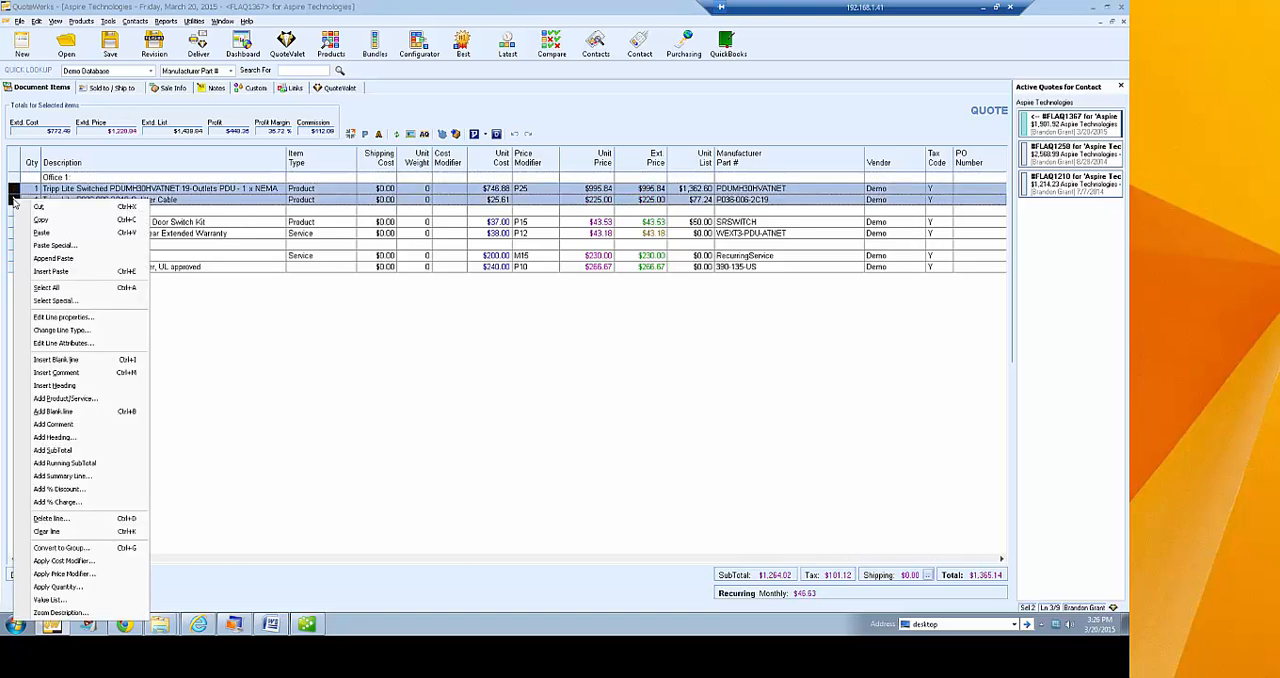
click(63, 343)
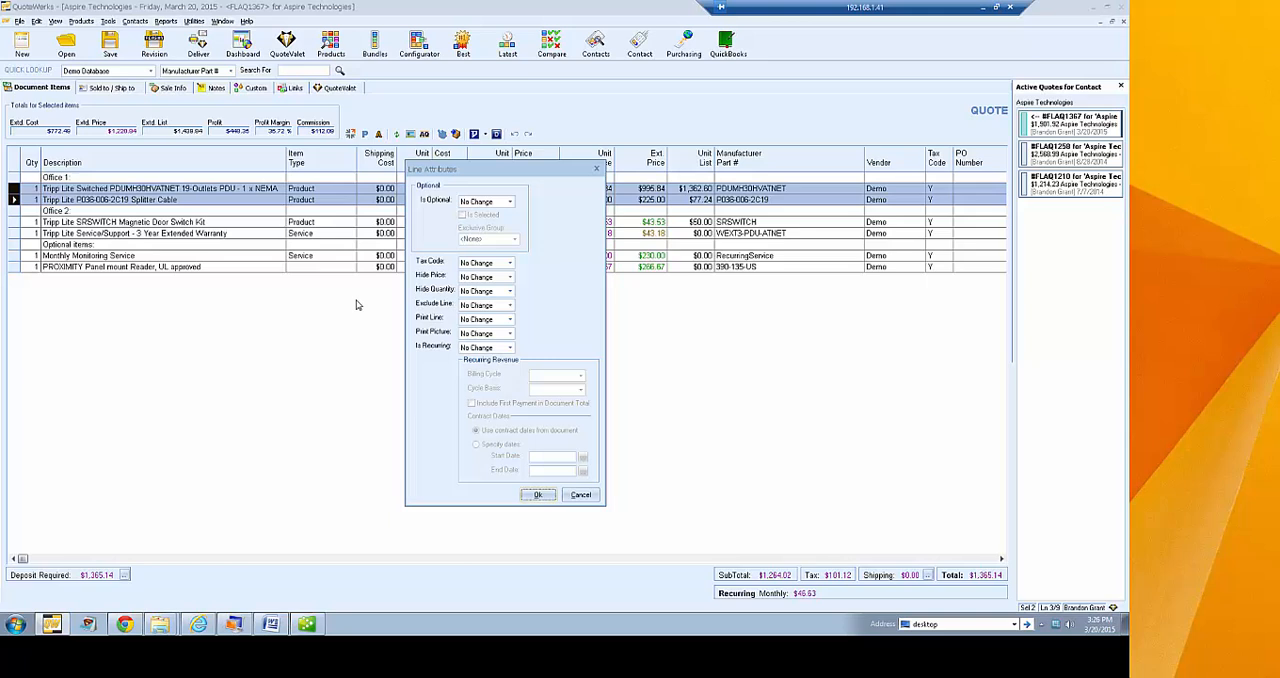
click(484, 204)
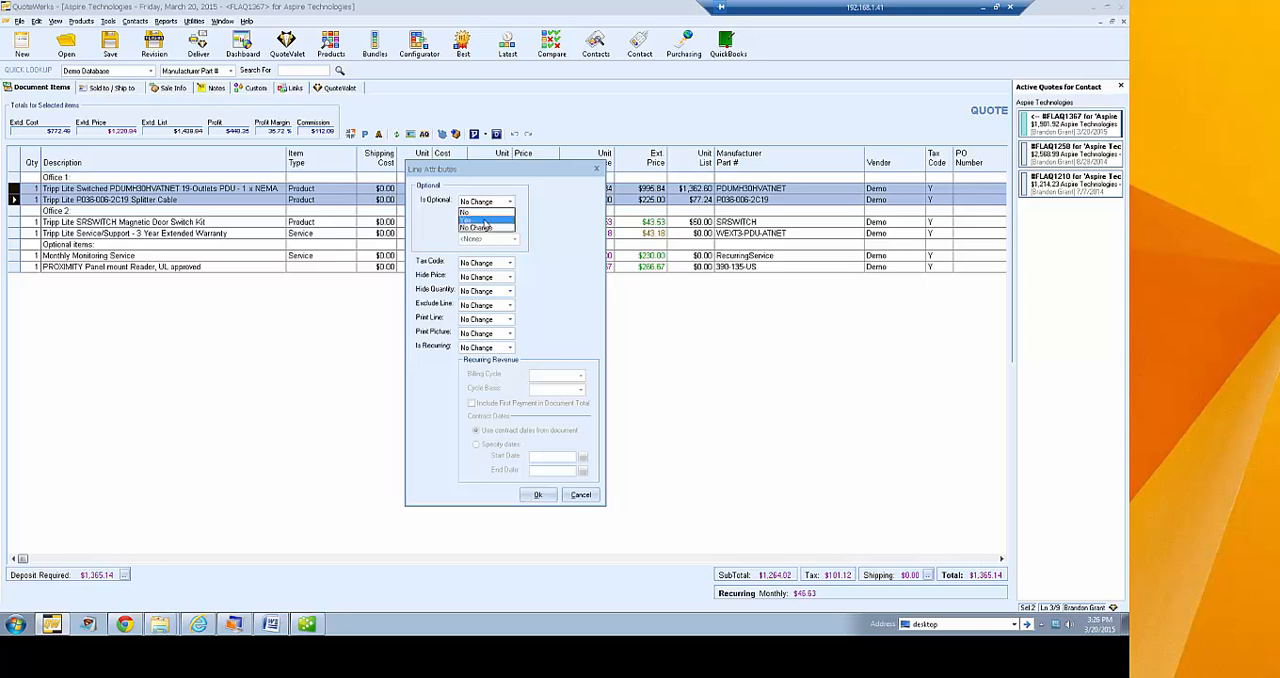
click(542, 221)
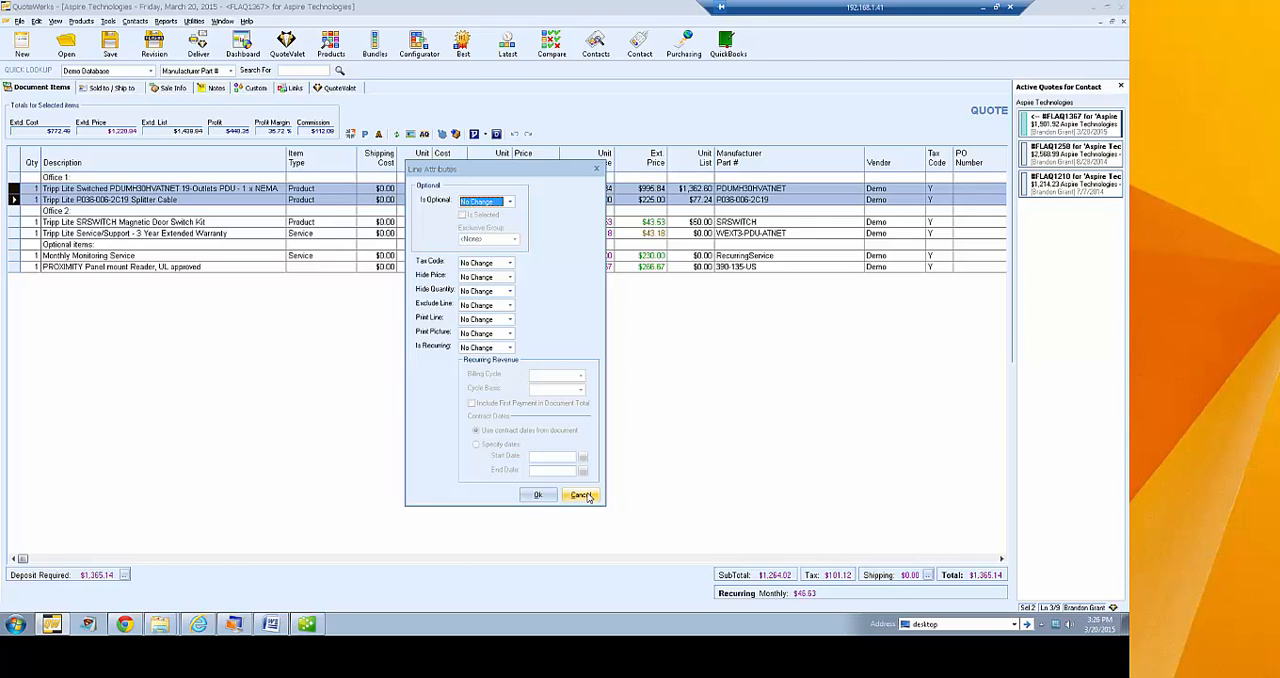
click(580, 495)
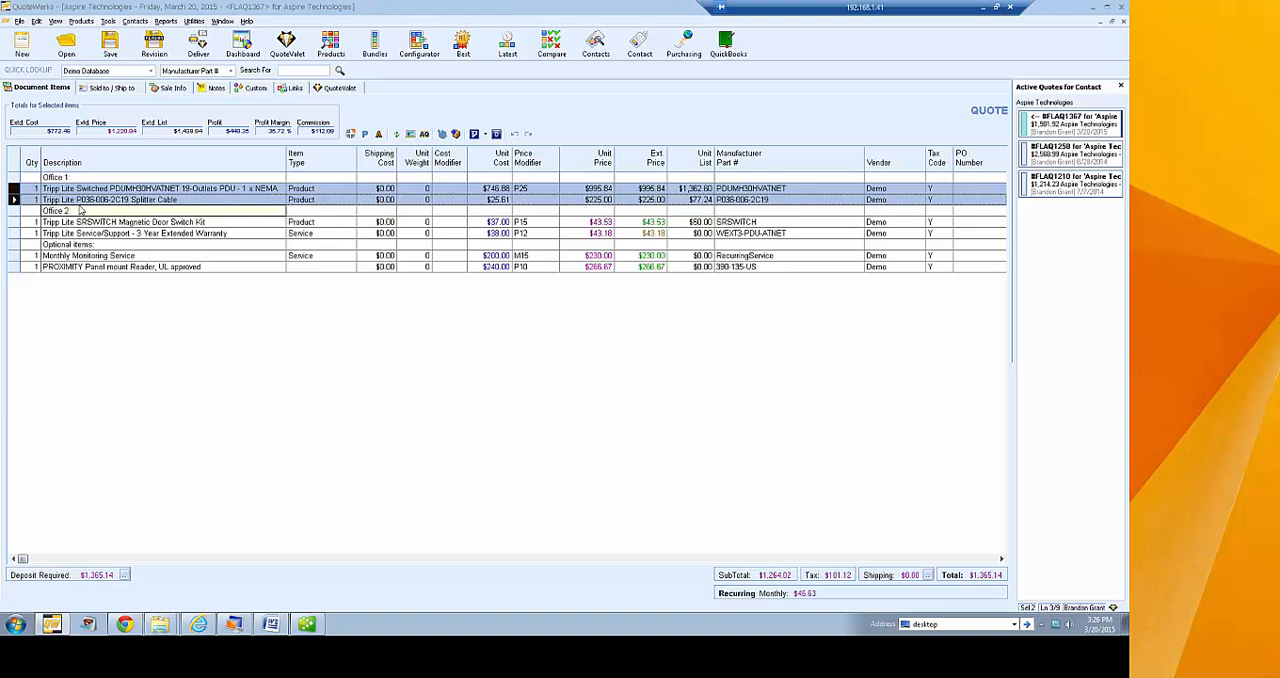
Set the two Tripp Lite items under Office 2 as optional and selected, in the exclusive group "Options"
click(14, 222)
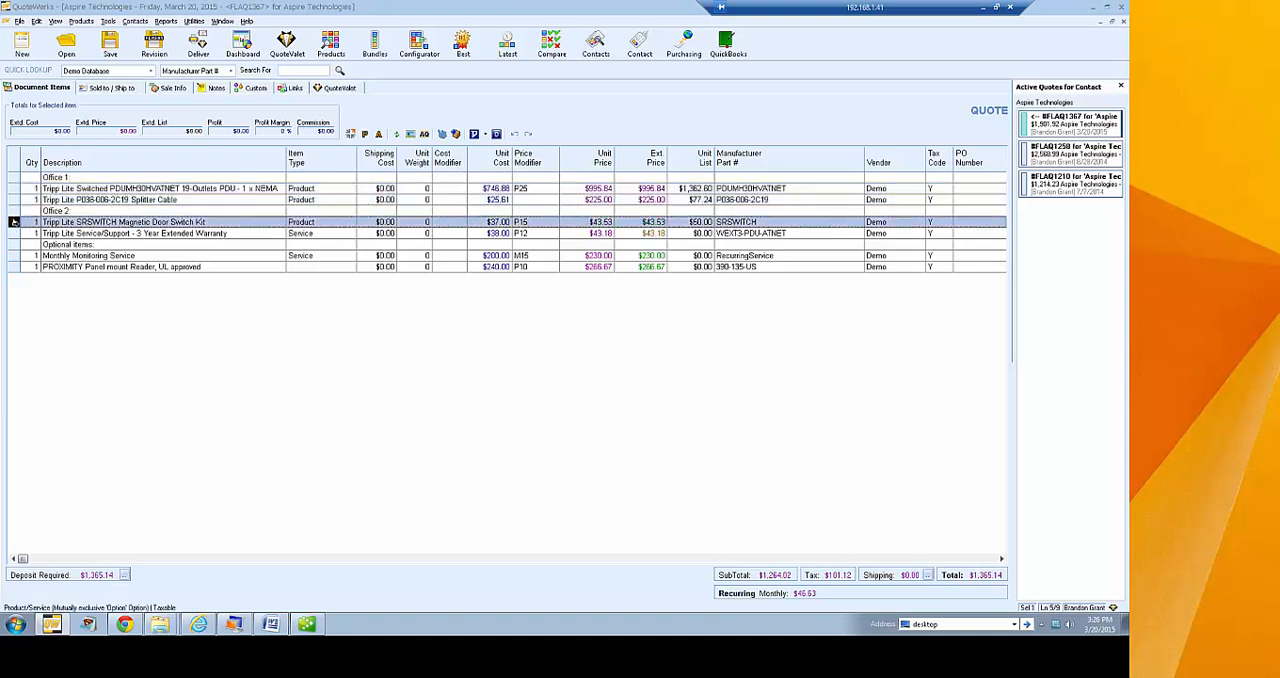
shift+click(14, 233)
right_click(14, 233)
click(87, 358)
click(509, 201)
click(467, 216)
click(466, 216)
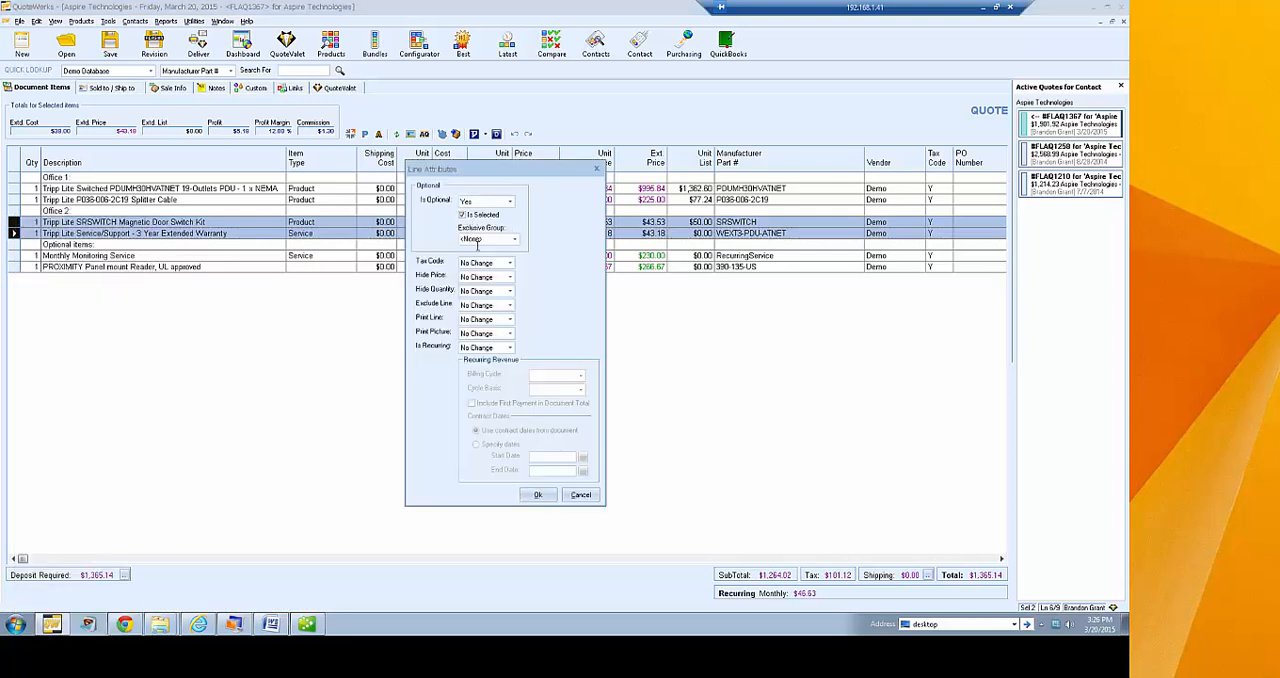
click(486, 239)
text(Opt)
click(537, 494)
click(568, 366)
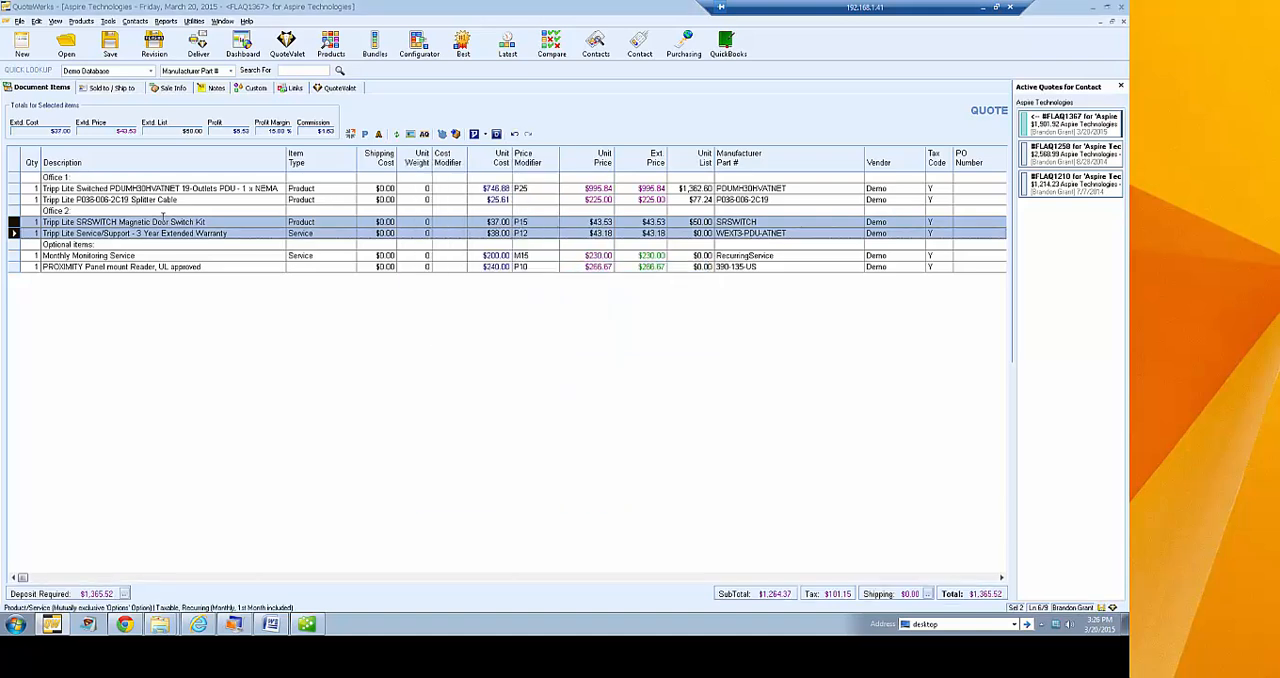
click(159, 210)
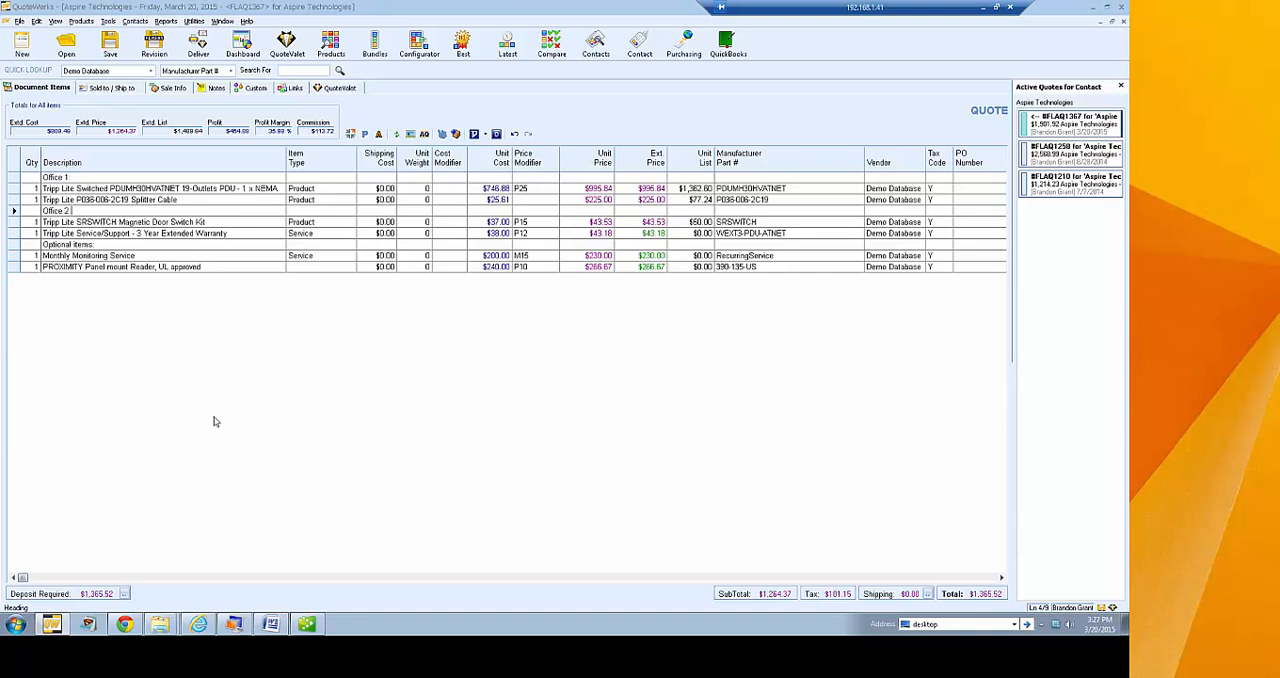
On the customer's quote page in Chrome, select Monthly Monitoring Service, the PROXIMITY Panel mount Reader and the SRSWITCH Magnetic Door Switch Kit
click(126, 624)
scroll(566, 304, up, 4)
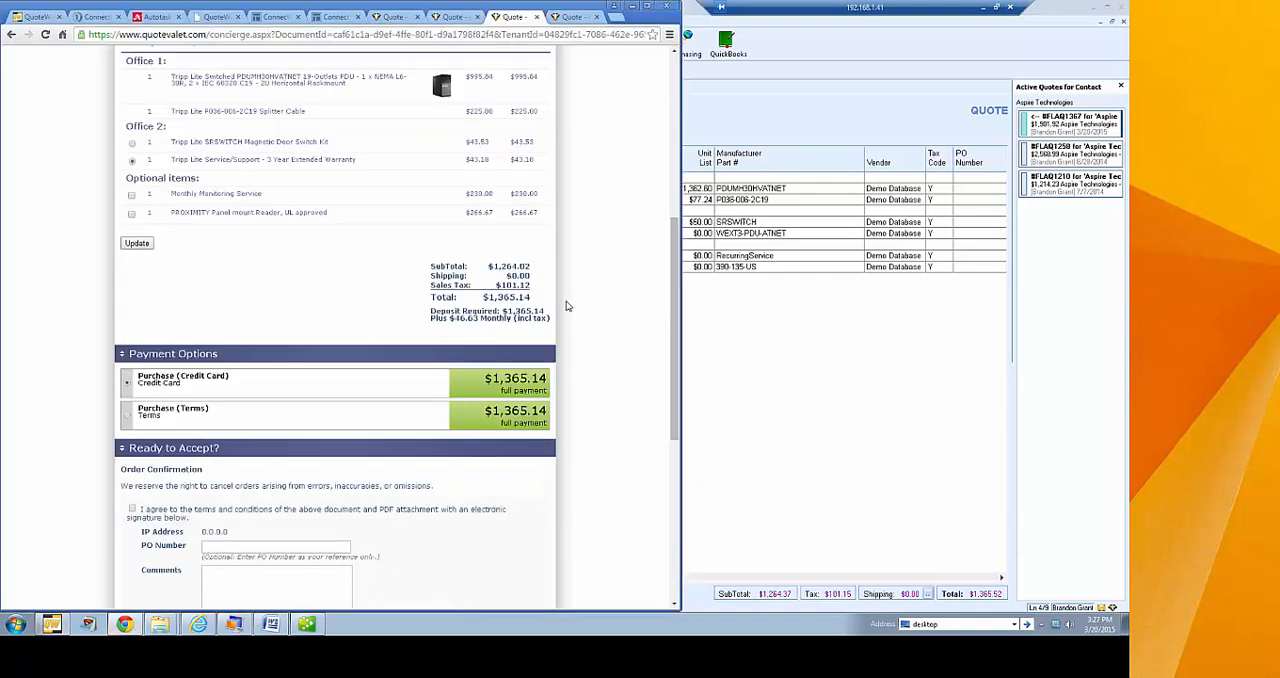
click(131, 314)
click(131, 313)
click(131, 330)
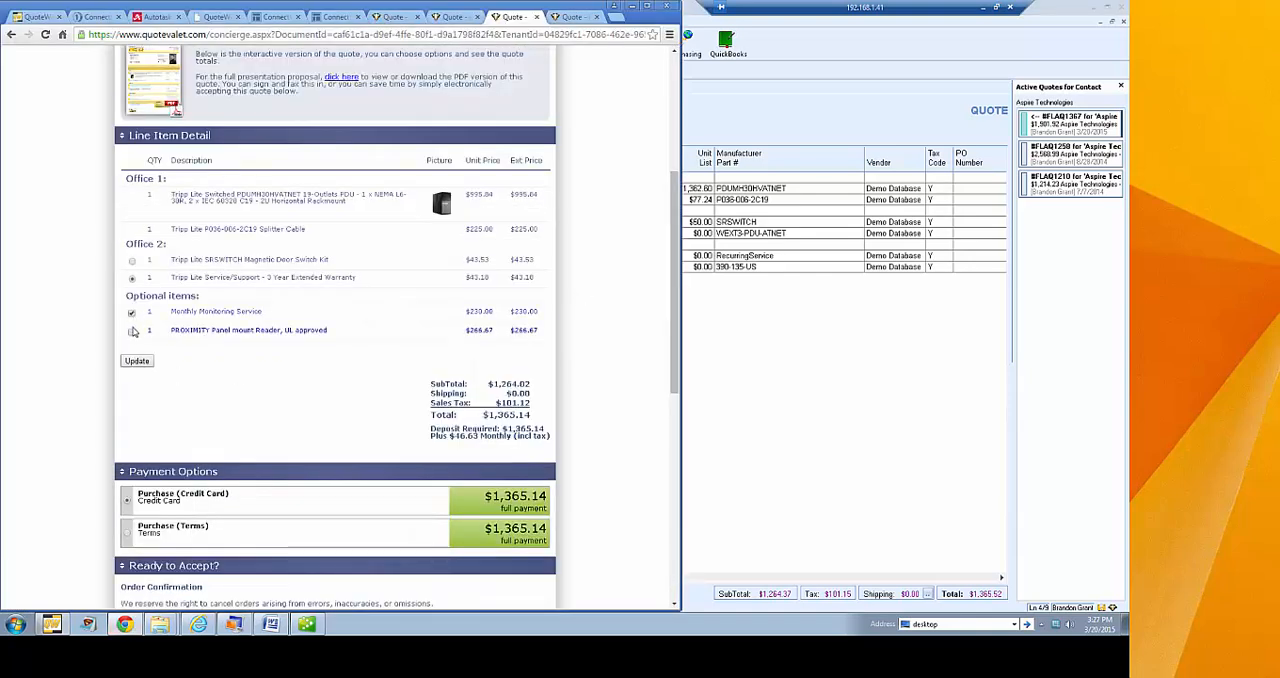
click(131, 260)
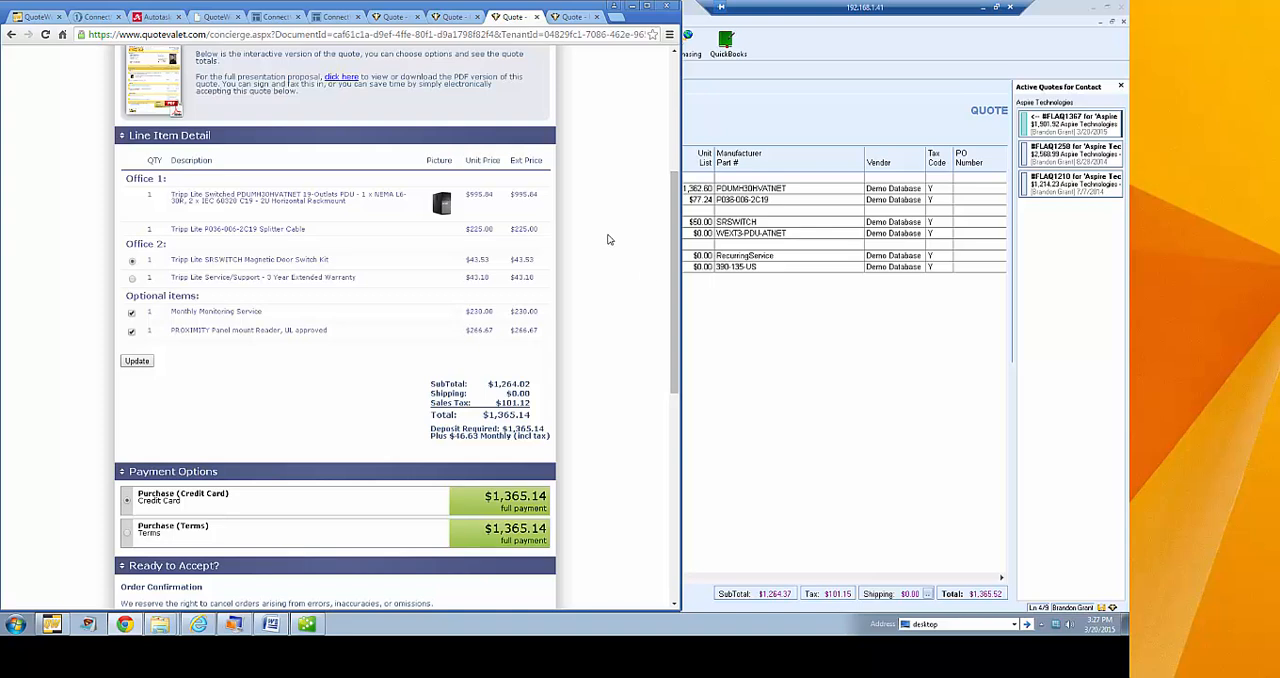
Return to QuoteWerks, save the quote and display its QuoteValet activity and payments
click(740, 117)
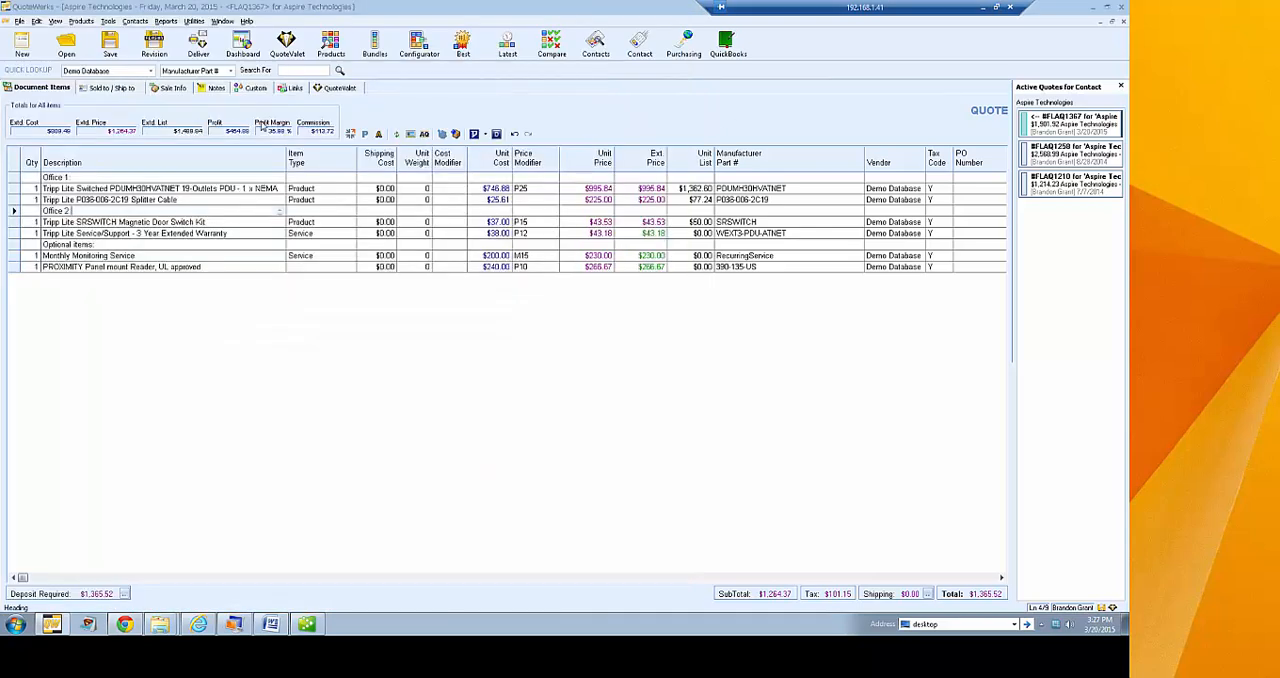
click(343, 91)
click(563, 357)
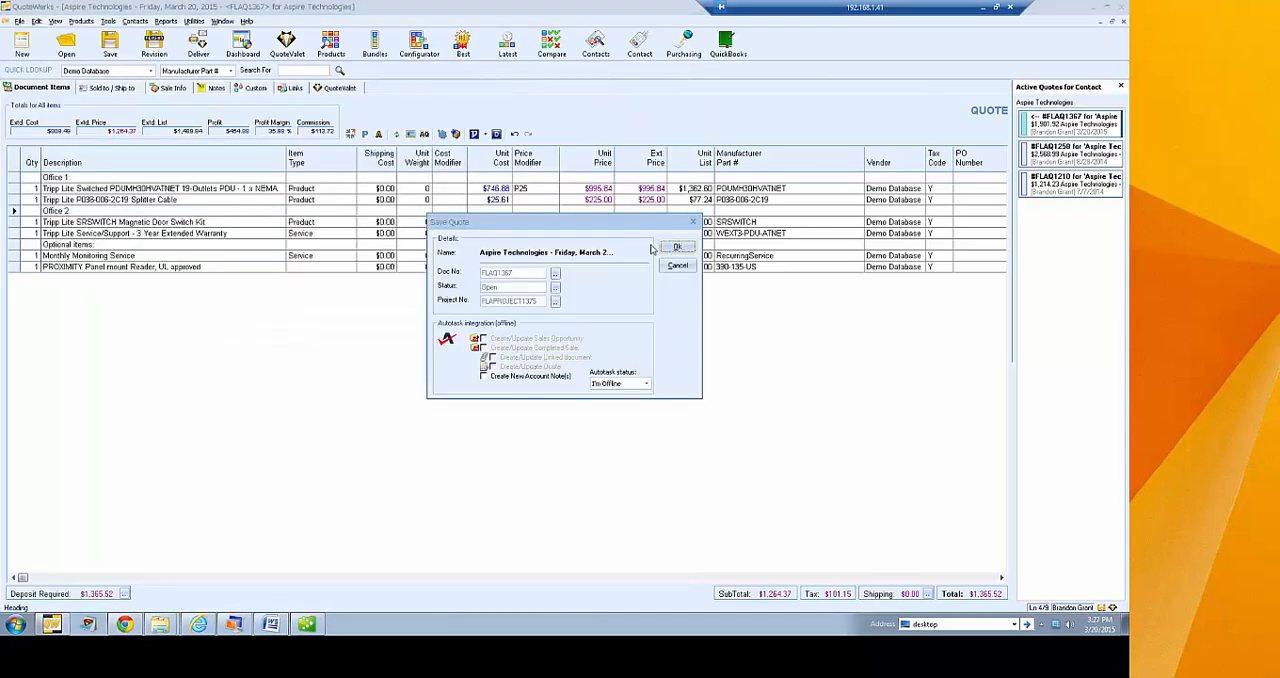
click(668, 248)
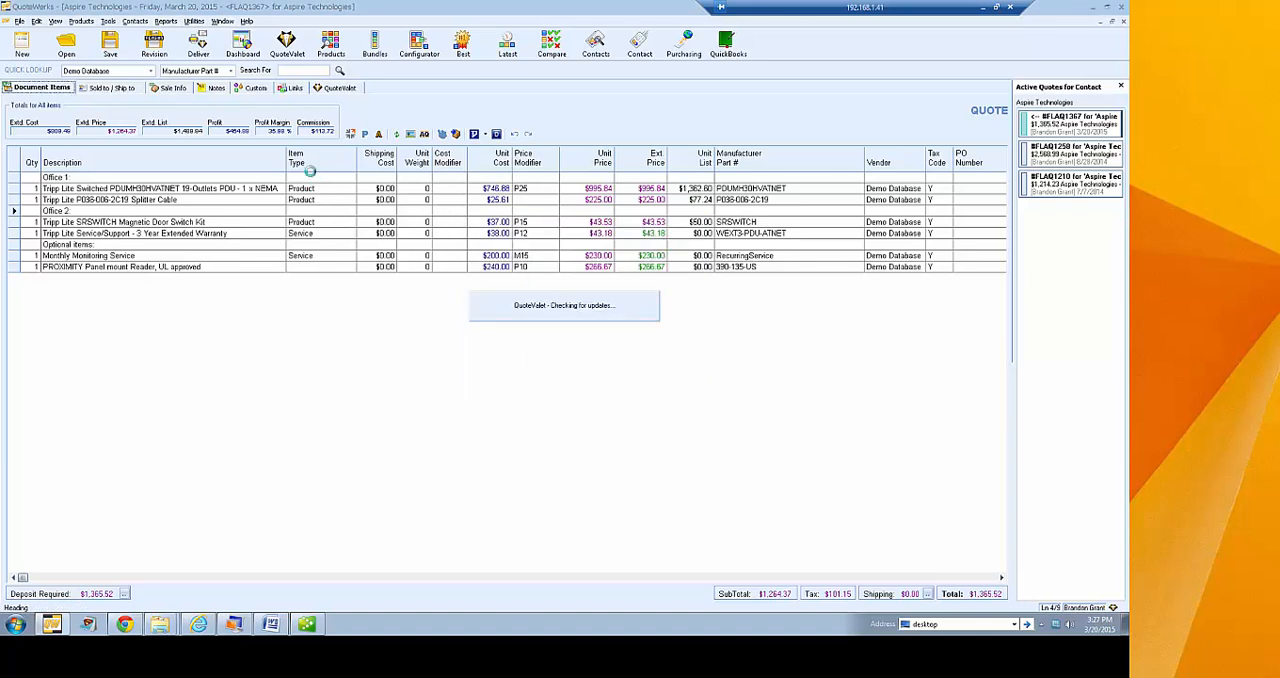
click(670, 368)
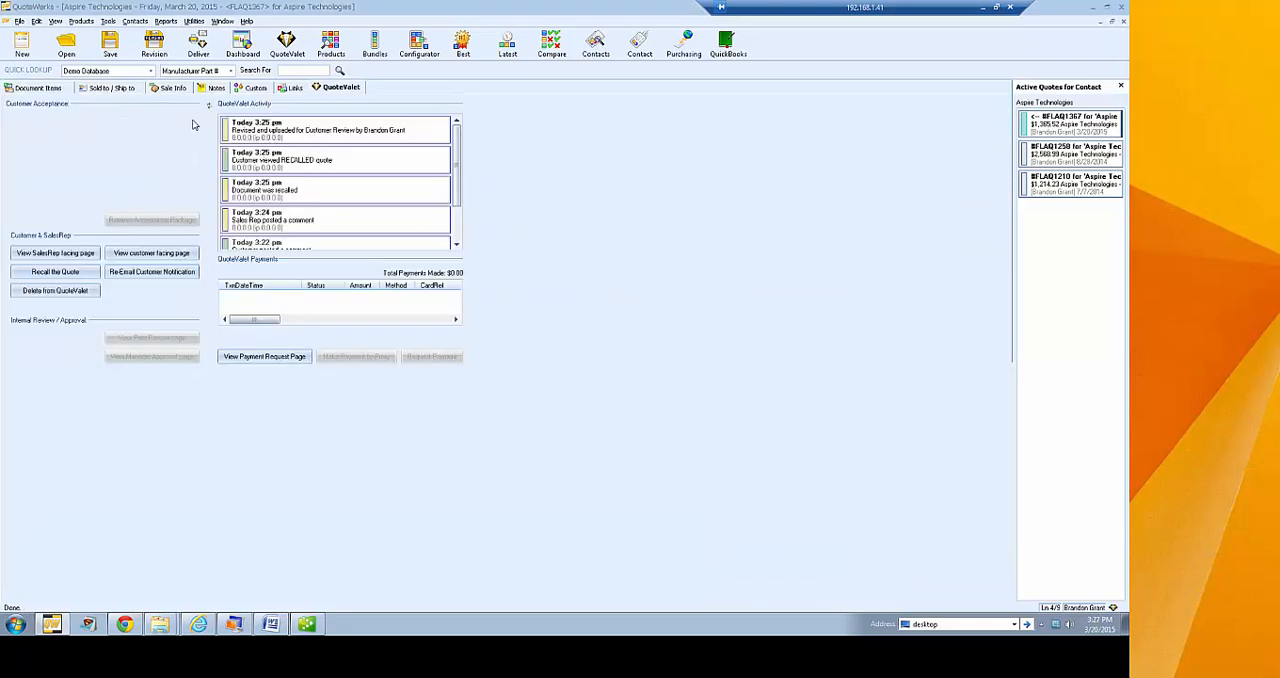
Open the QuoteValet dashboard, check the actions available for the newest Aspire Technologies quote and dismiss its inbox notification
click(287, 50)
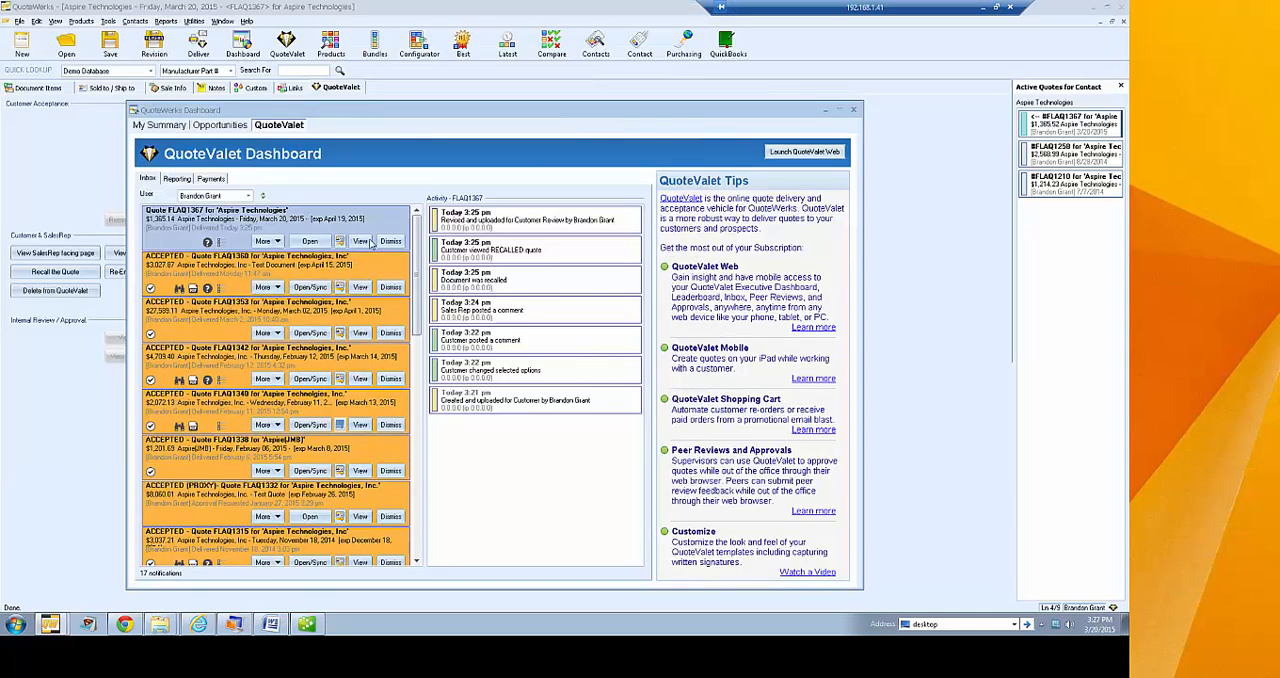
mouse_move(415, 235)
mouse_down()
mouse_move(416, 480)
mouse_move(419, 234)
mouse_up()
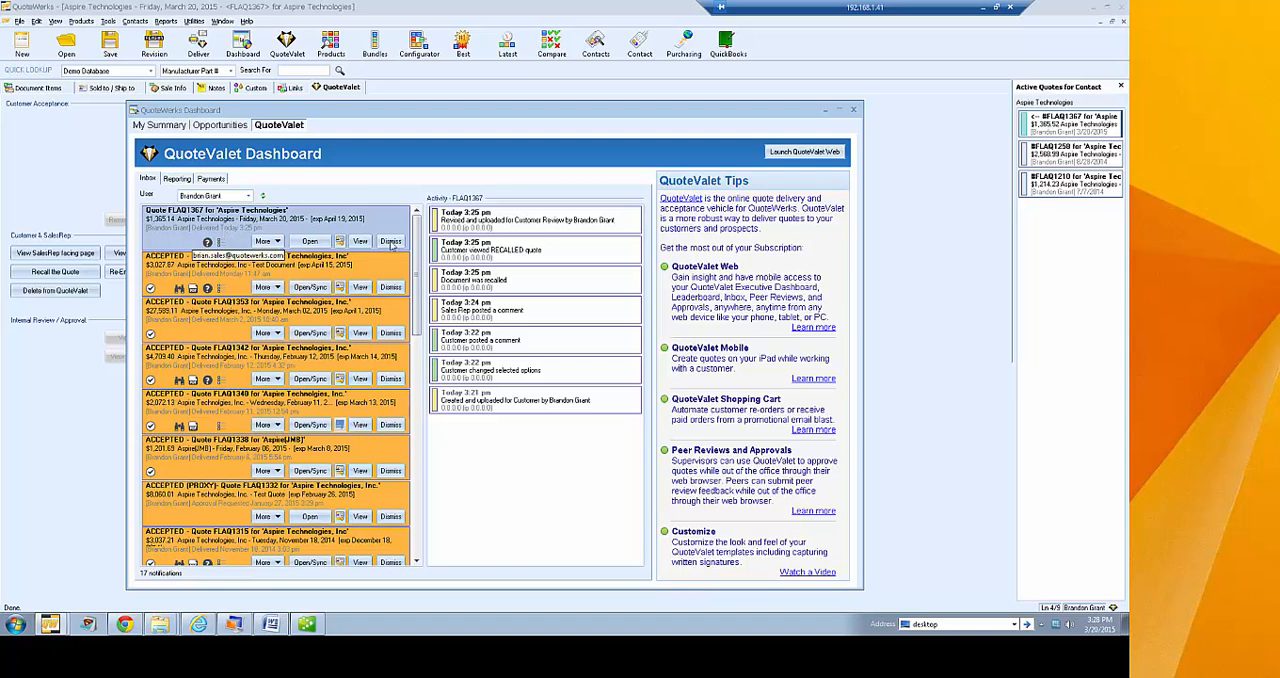
mouse_move(416, 230)
mouse_down()
mouse_move(429, 445)
mouse_move(416, 218)
mouse_up()
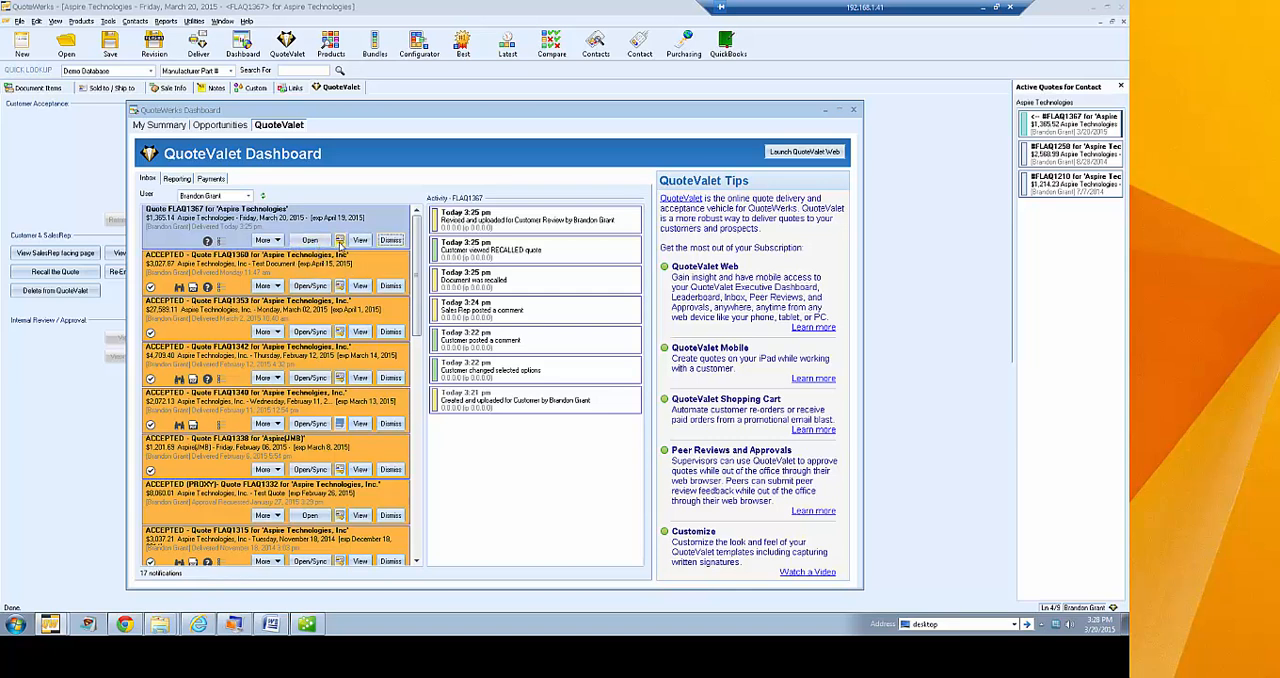
click(277, 241)
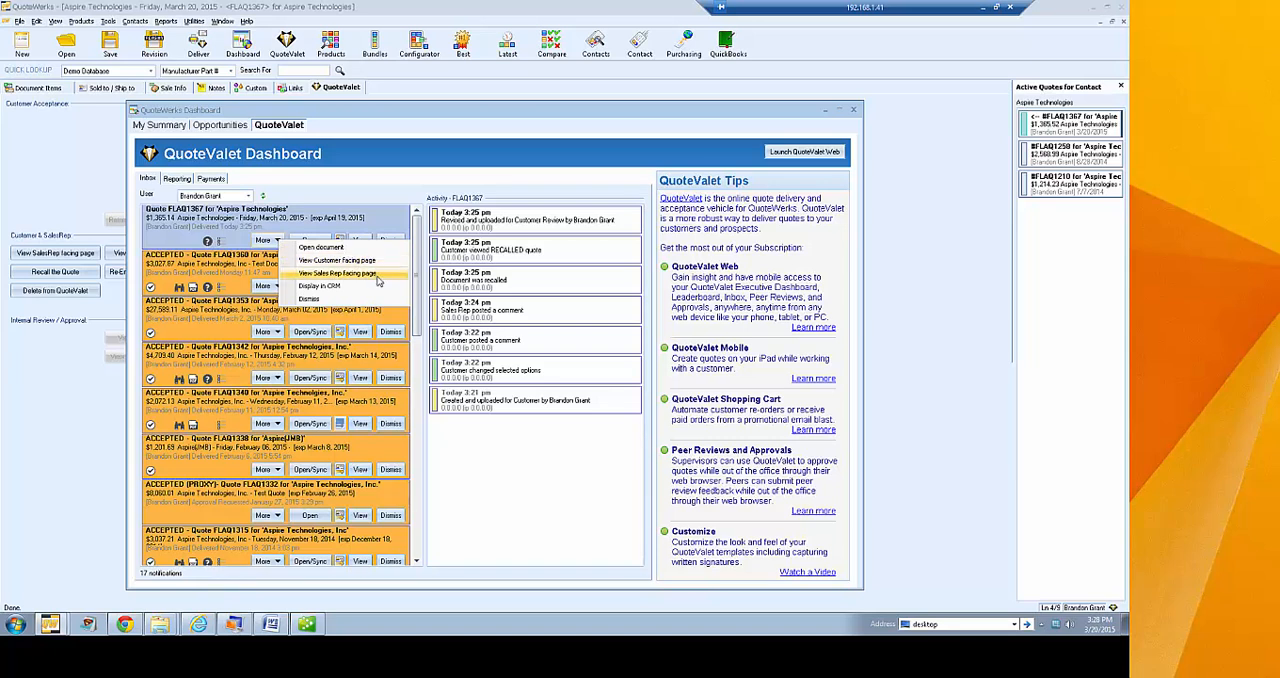
click(341, 197)
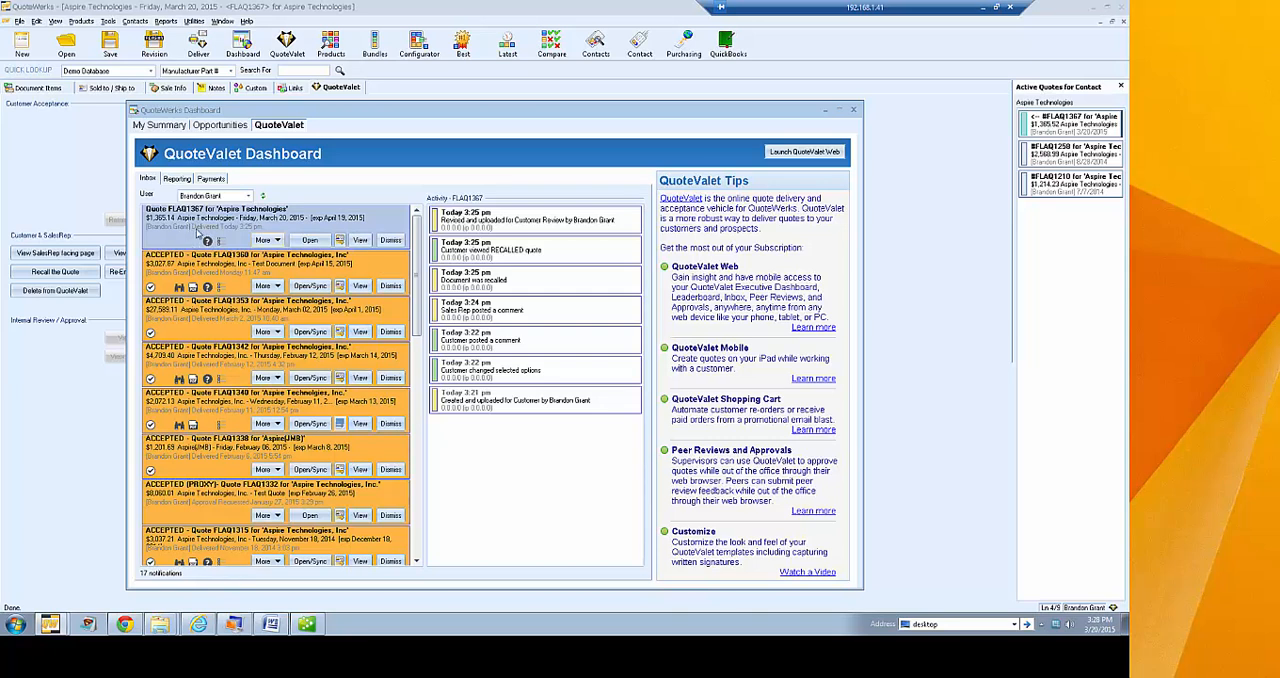
click(390, 240)
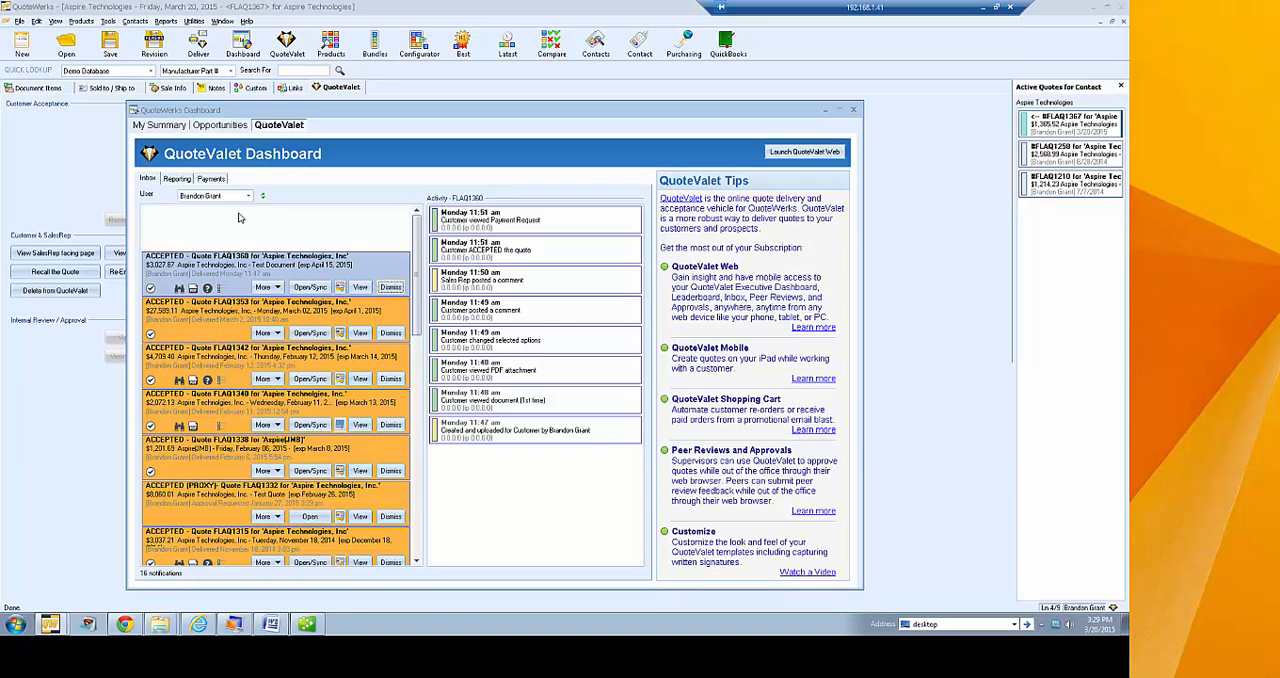
Run a QuoteValet report of documents not viewed yet, with the date range set to This Month
click(174, 179)
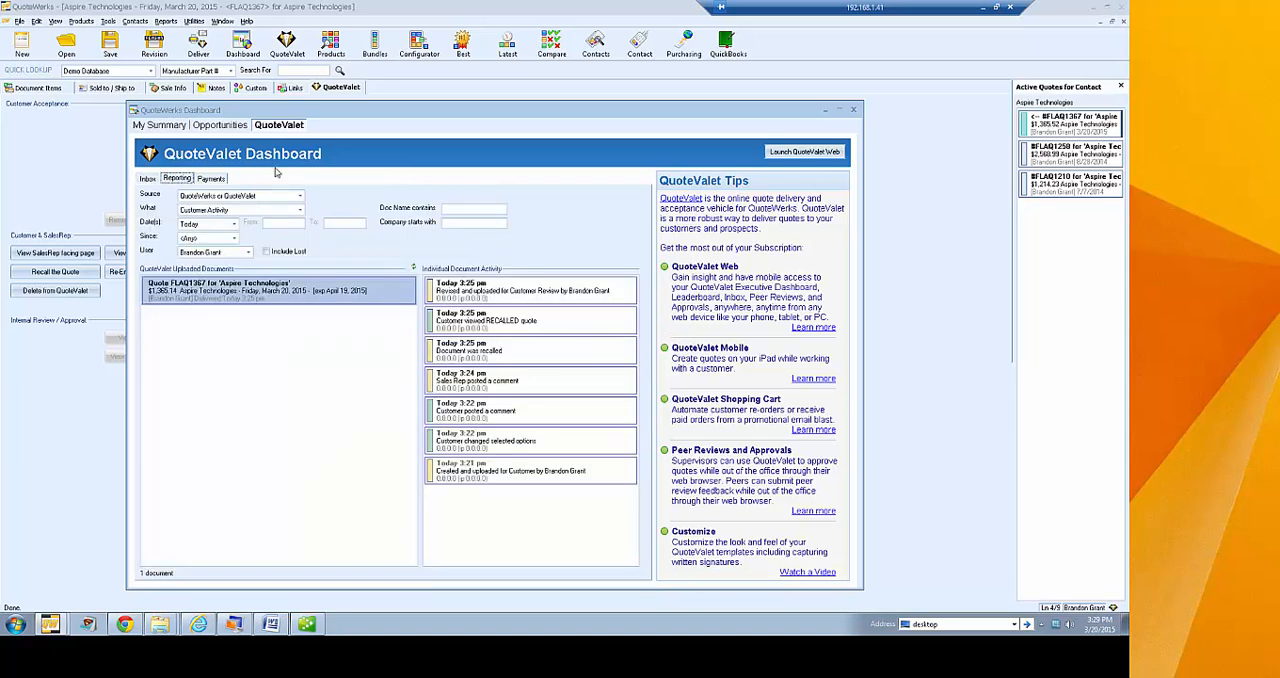
drag(336, 107, 334, 72)
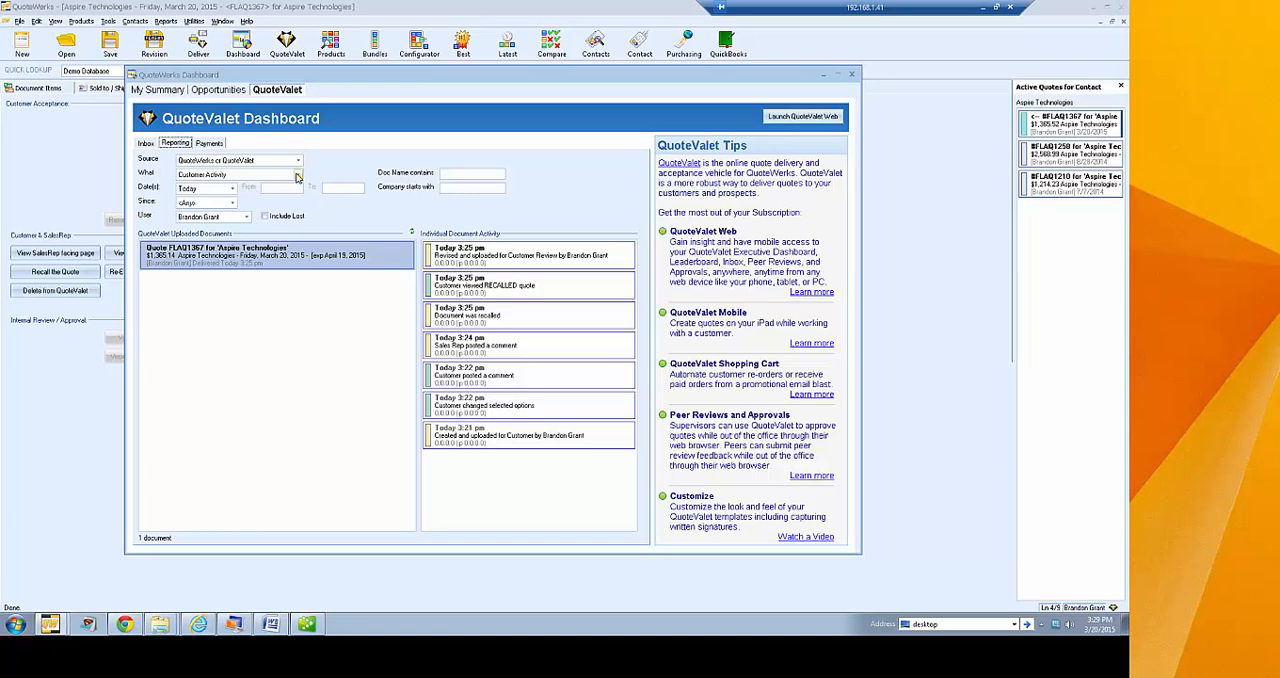
click(296, 175)
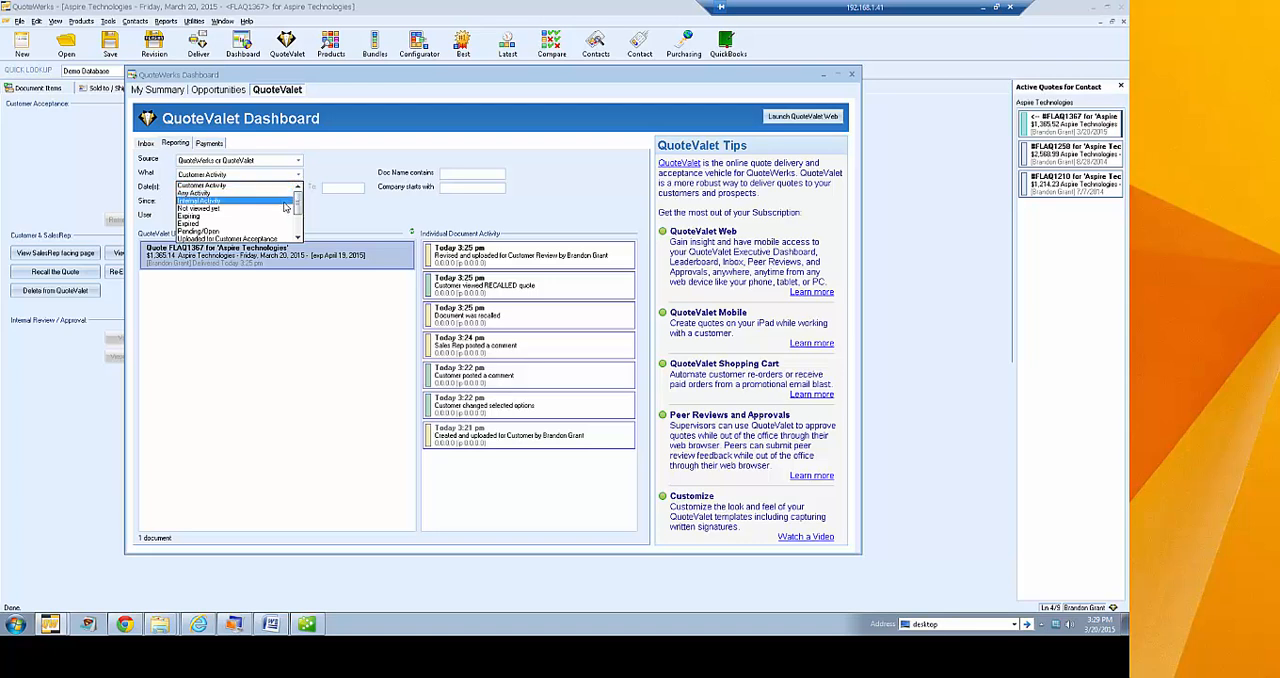
click(274, 209)
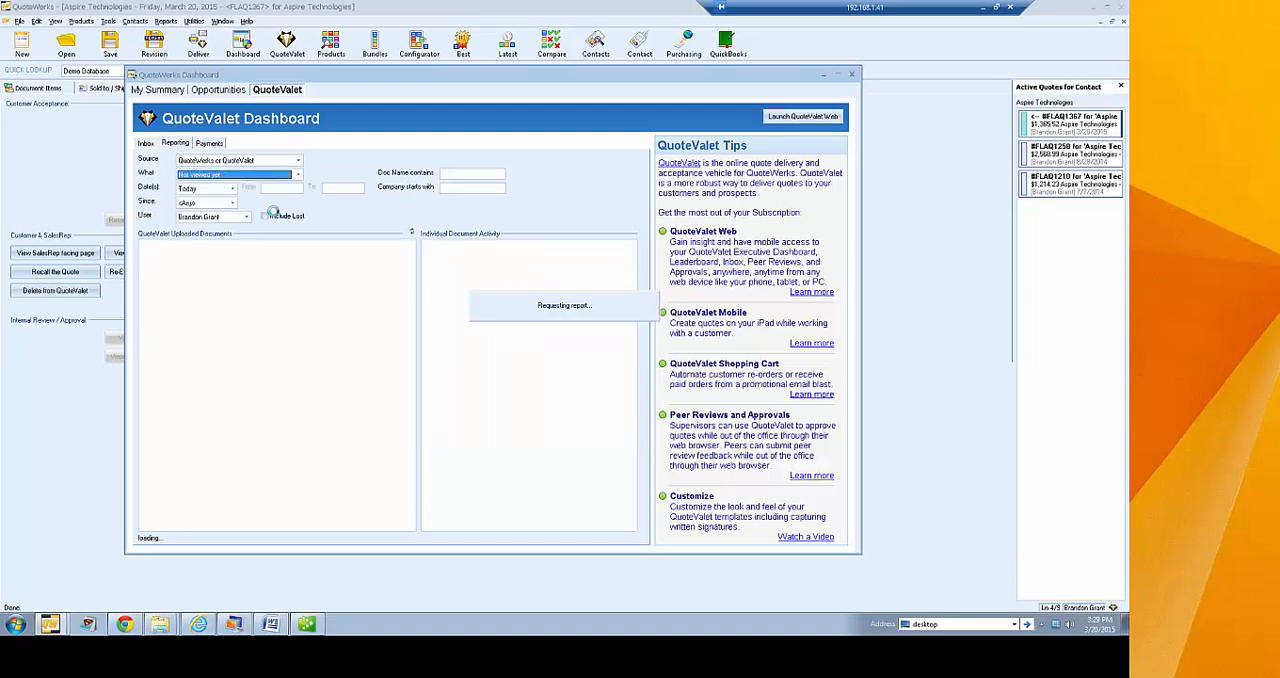
click(232, 190)
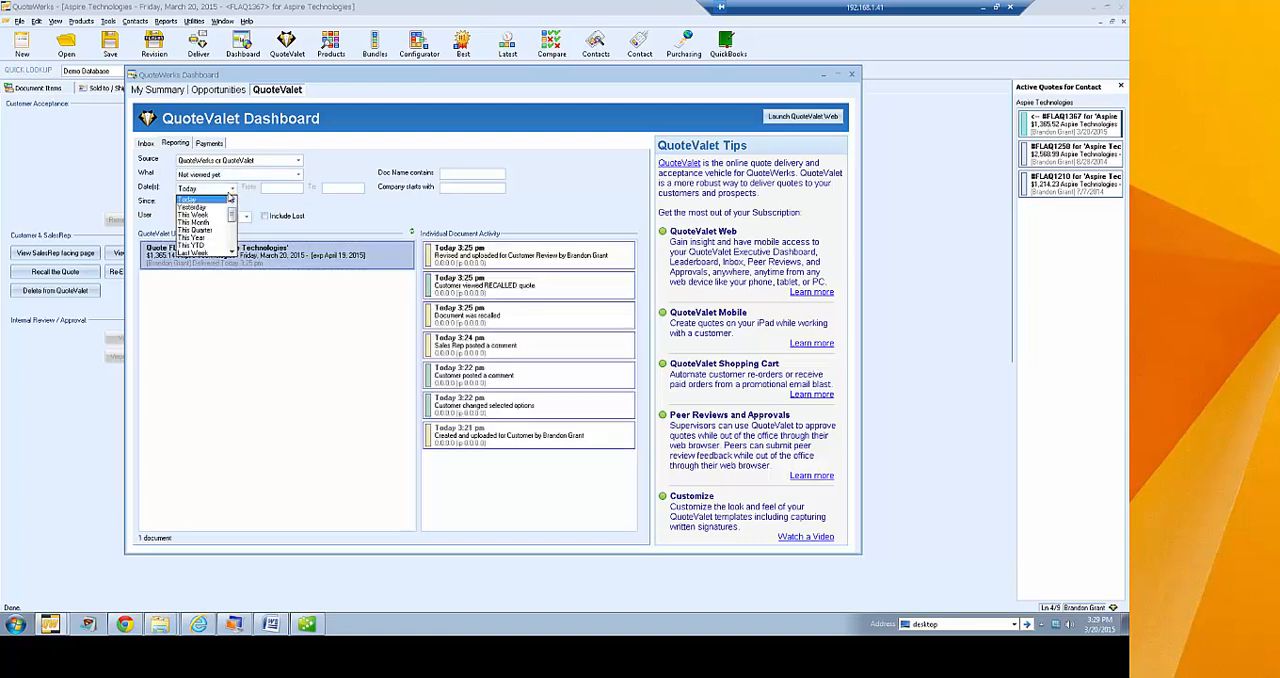
click(205, 222)
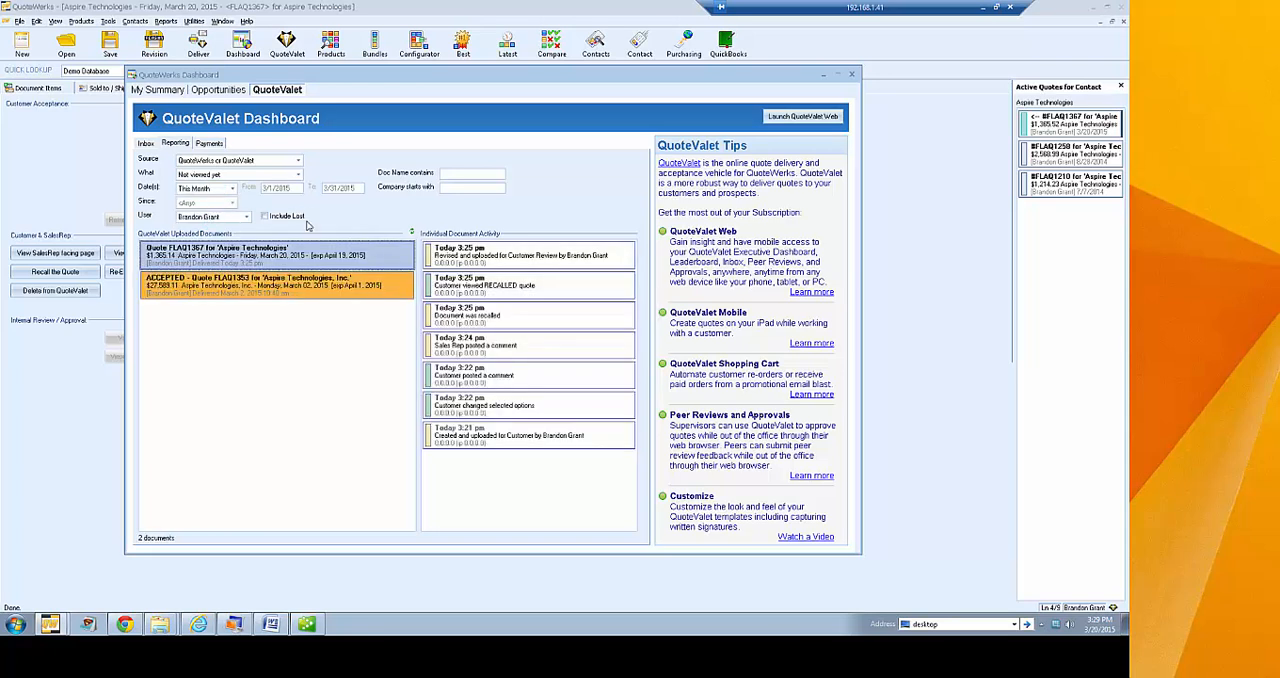
Examine the actions and activity history of both reported quotes, view the payment transactions, and close the dashboard
right_click(313, 258)
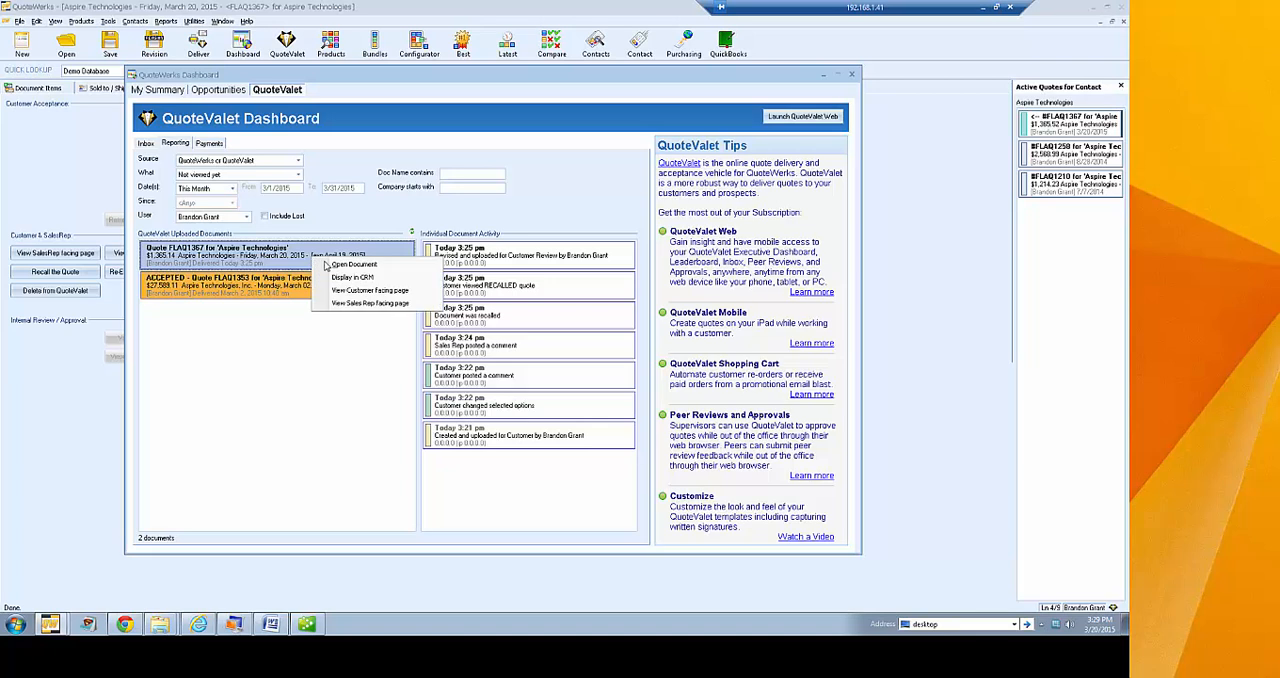
click(286, 262)
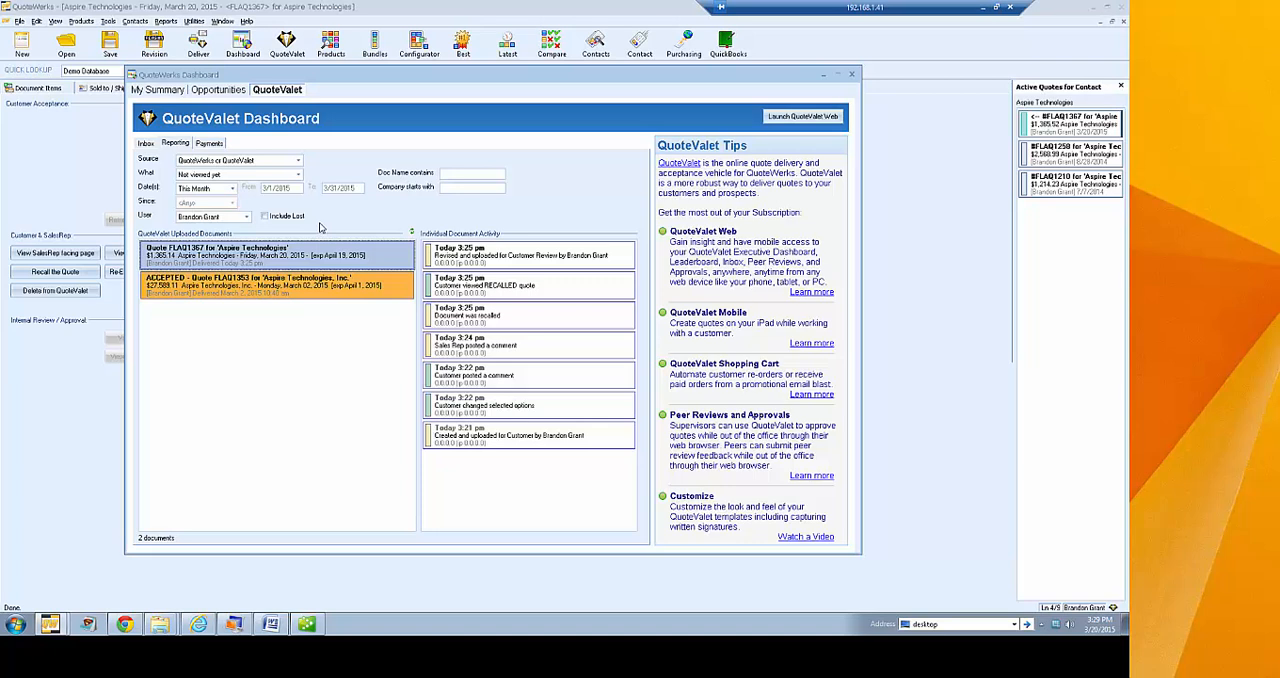
click(316, 290)
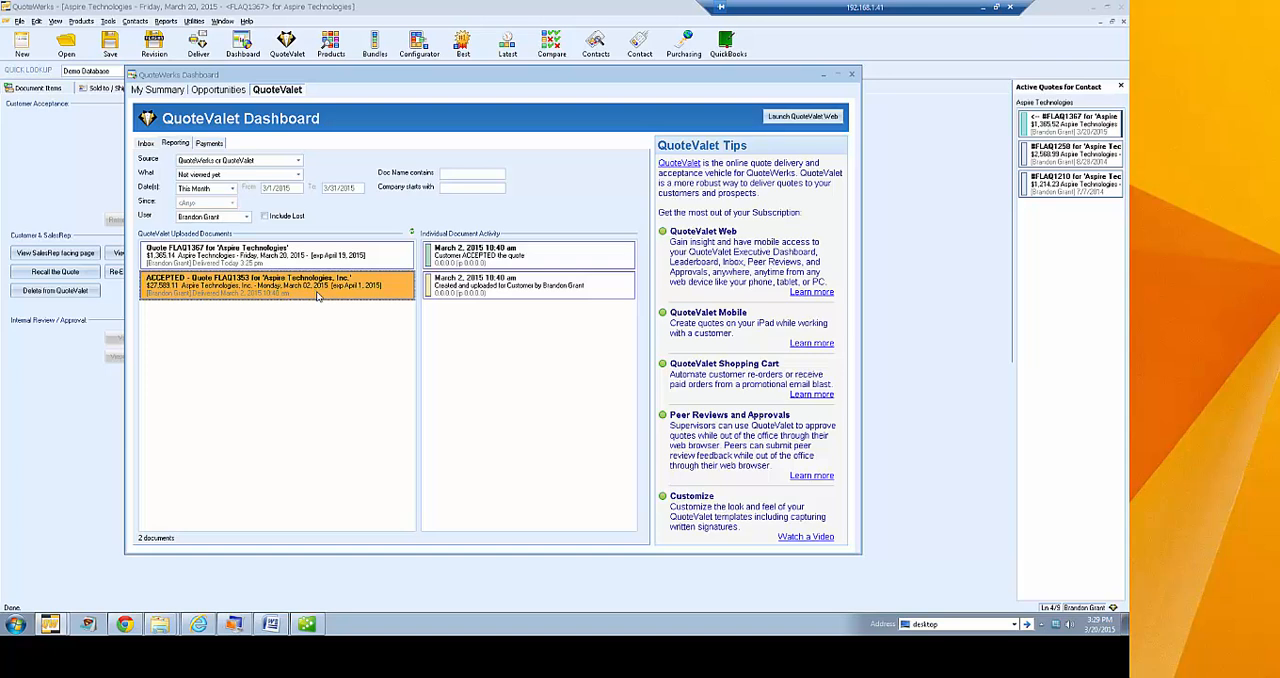
click(317, 267)
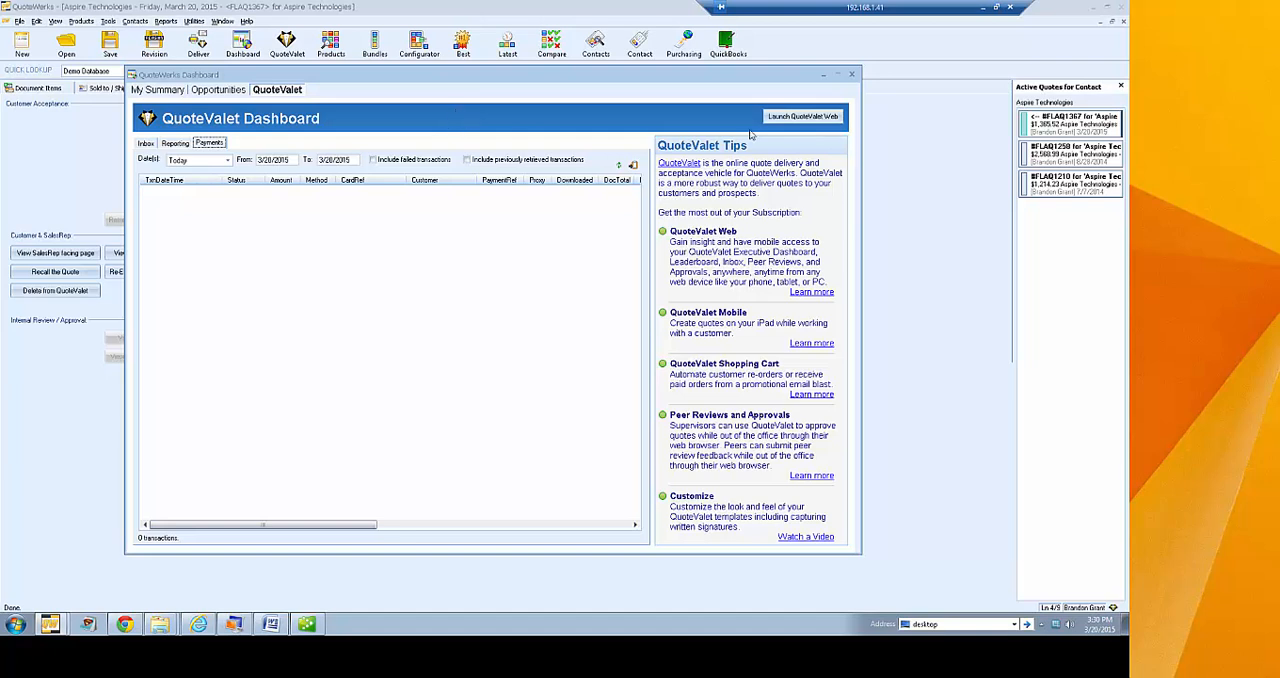
click(851, 76)
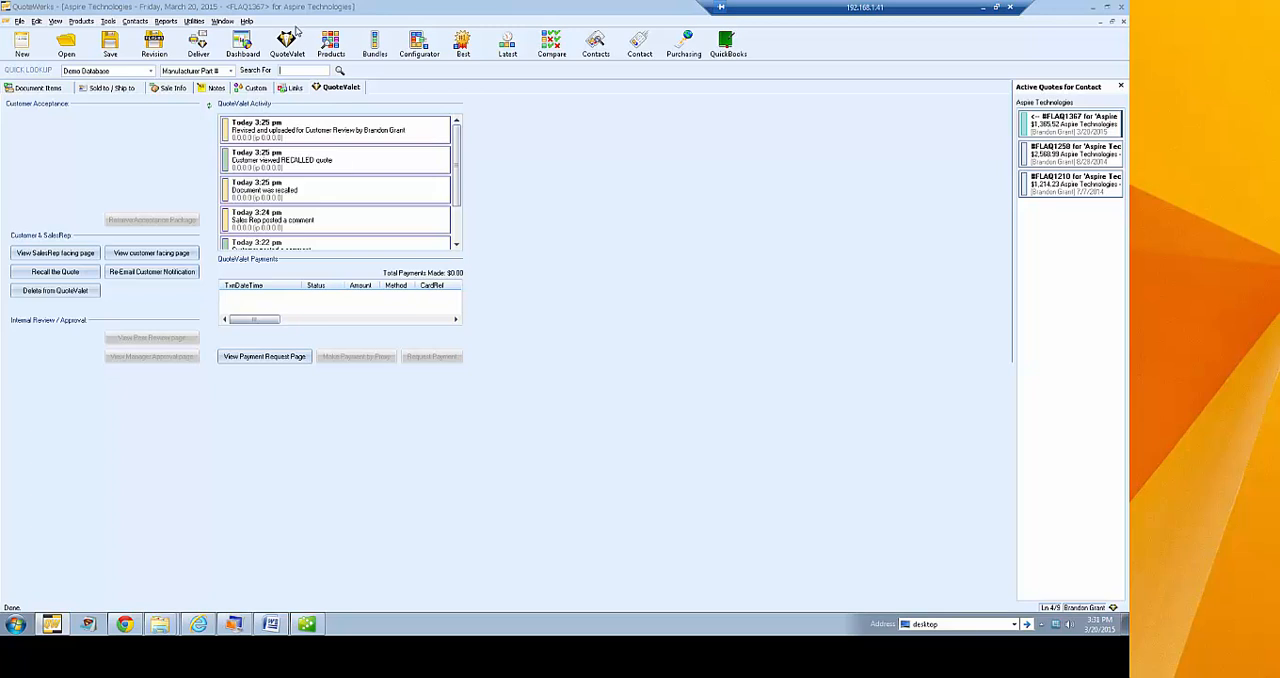
Reopen the QuoteValet dashboard and launch QuoteValet Web in the browser
click(287, 42)
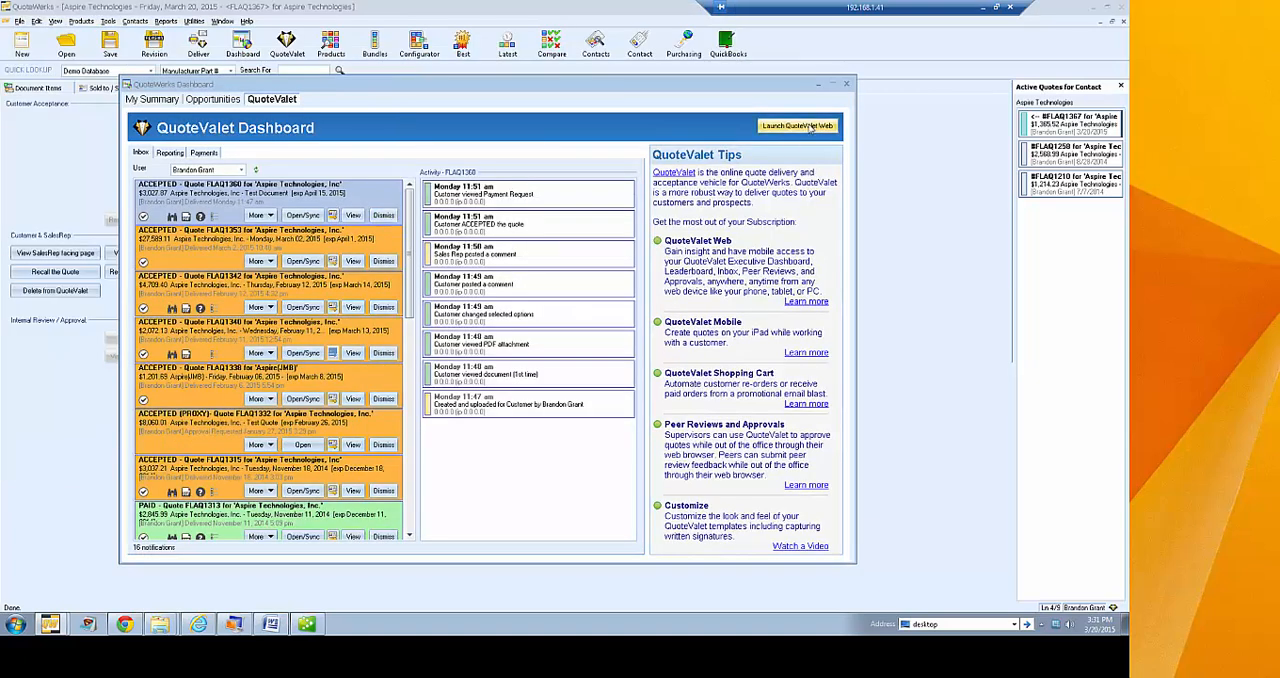
click(812, 131)
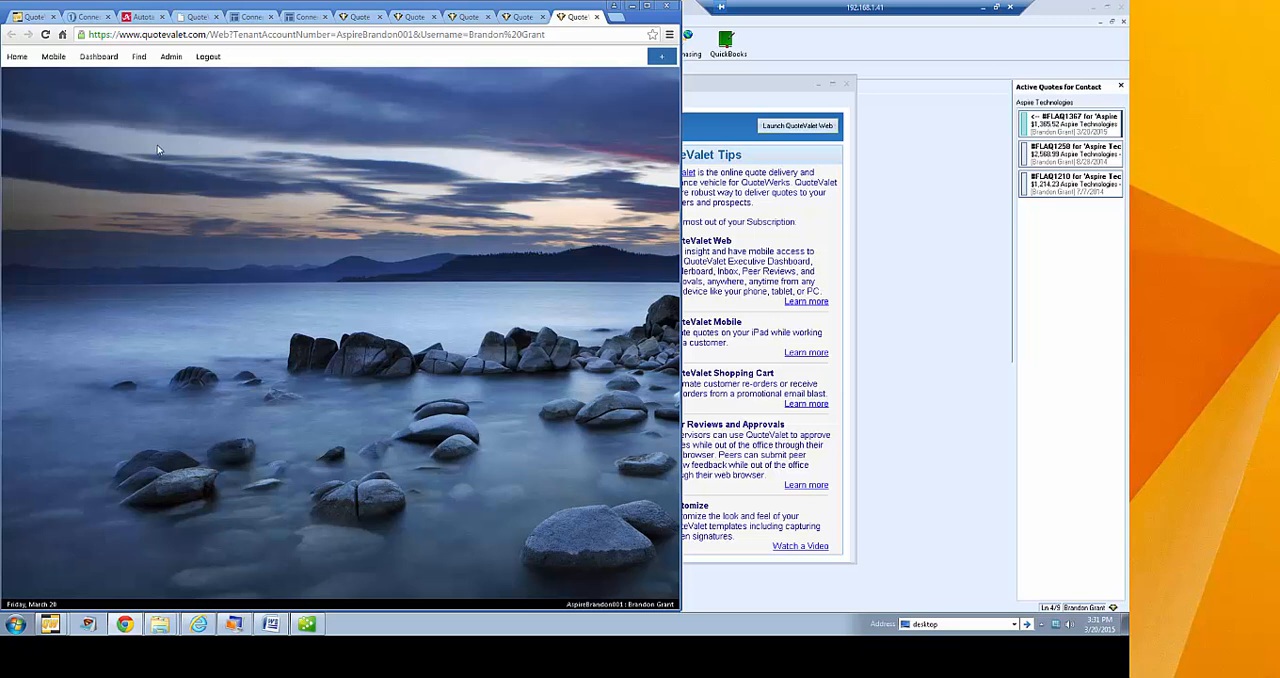
Open the QuoteValet Web inbox, look through the notifications and examine the newest Aspire Technologies quote's activity history
click(94, 60)
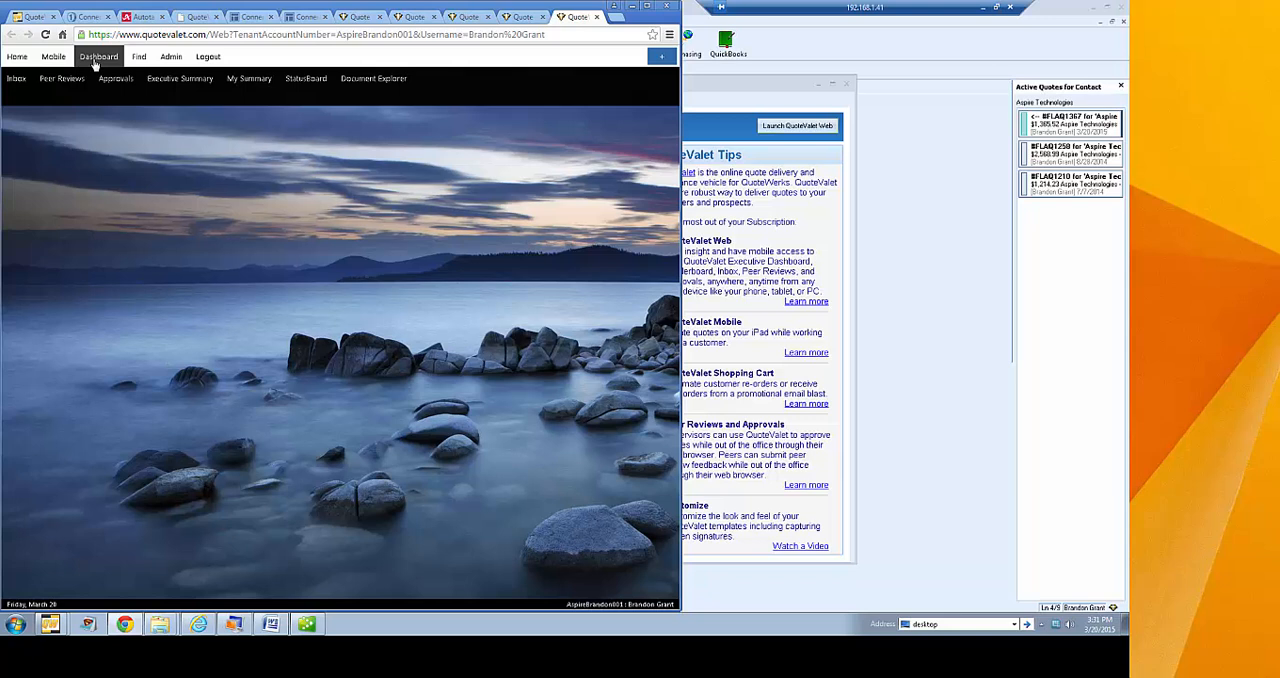
click(18, 84)
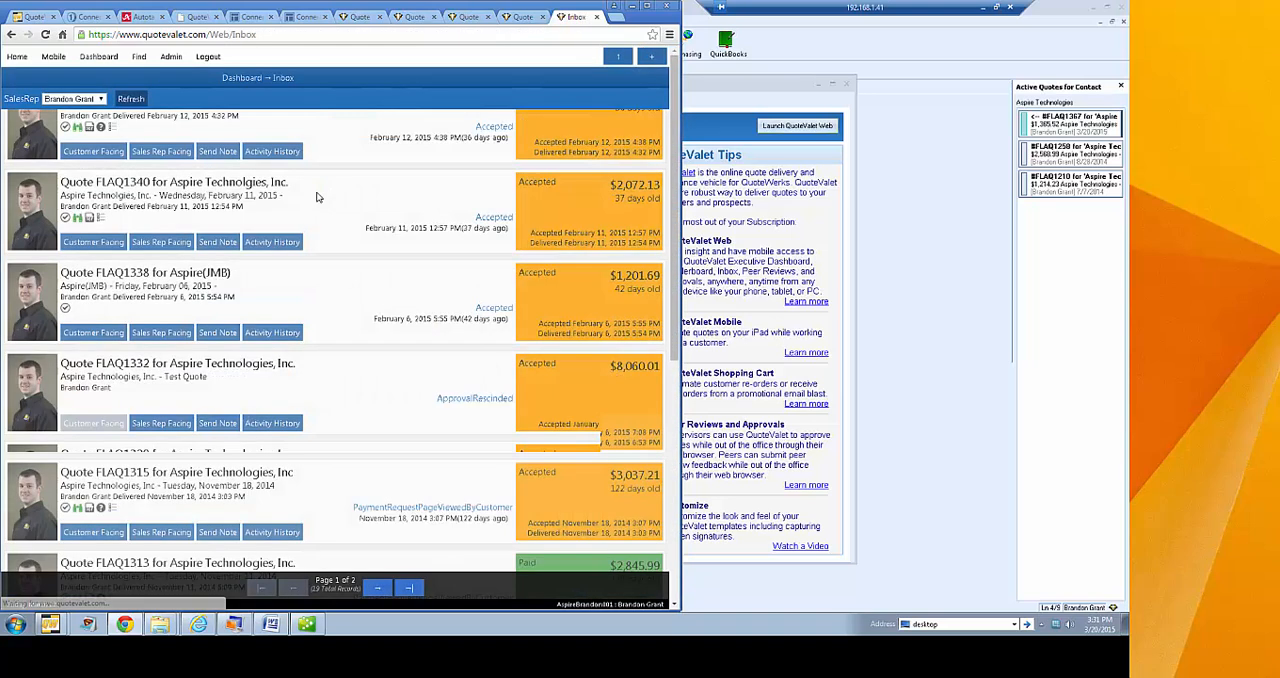
scroll(660, 180, down, 3)
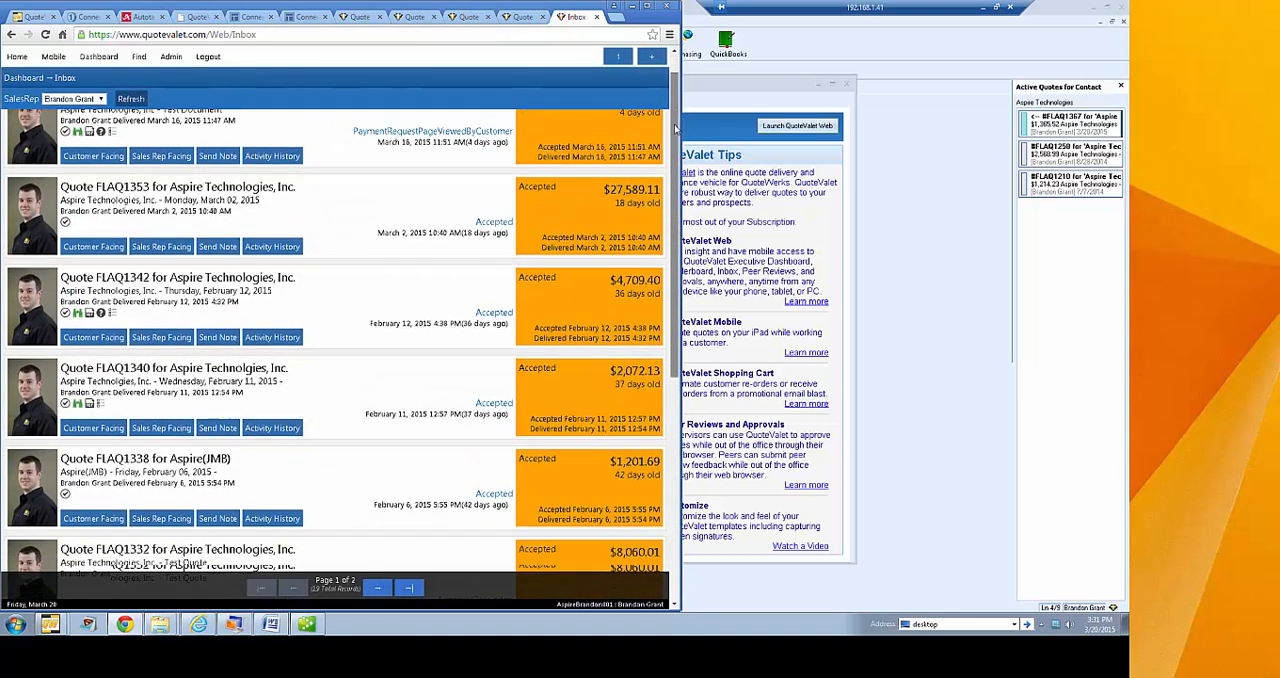
scroll(660, 262, down, 2)
scroll(674, 178, up, 3)
scroll(674, 178, up, 3)
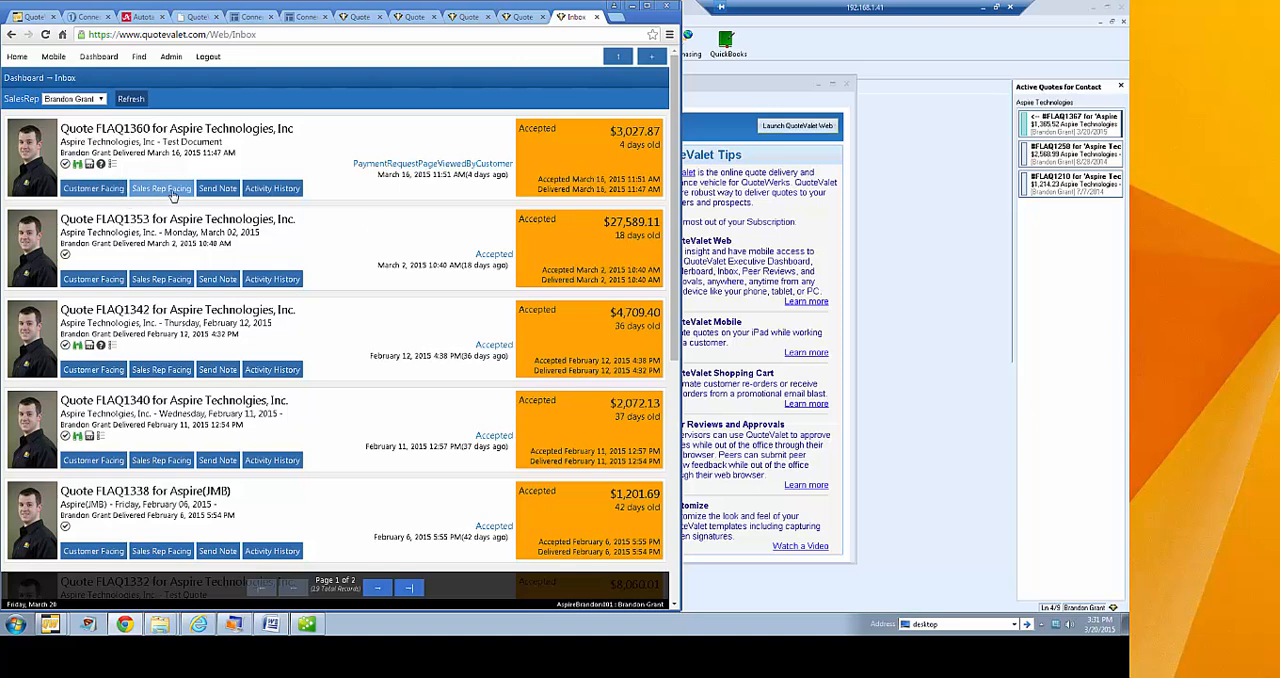
click(268, 192)
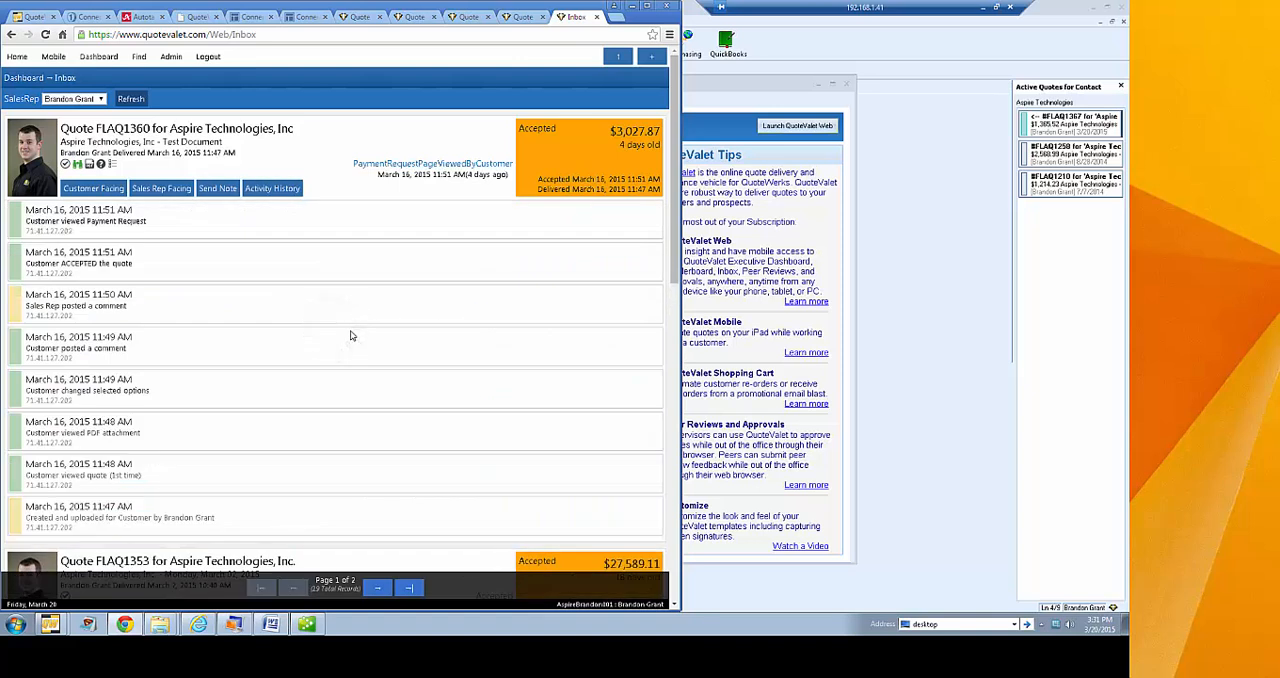
click(270, 192)
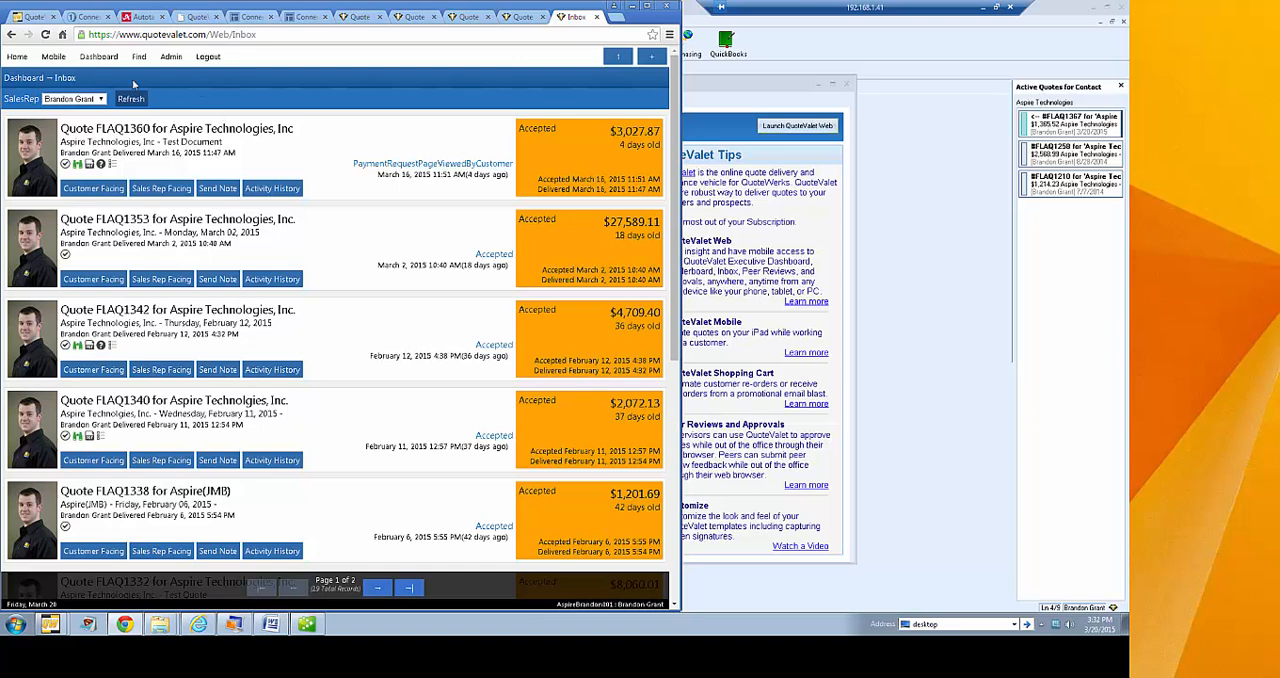
Open the Executive Summary and set its period to Last Month
click(99, 58)
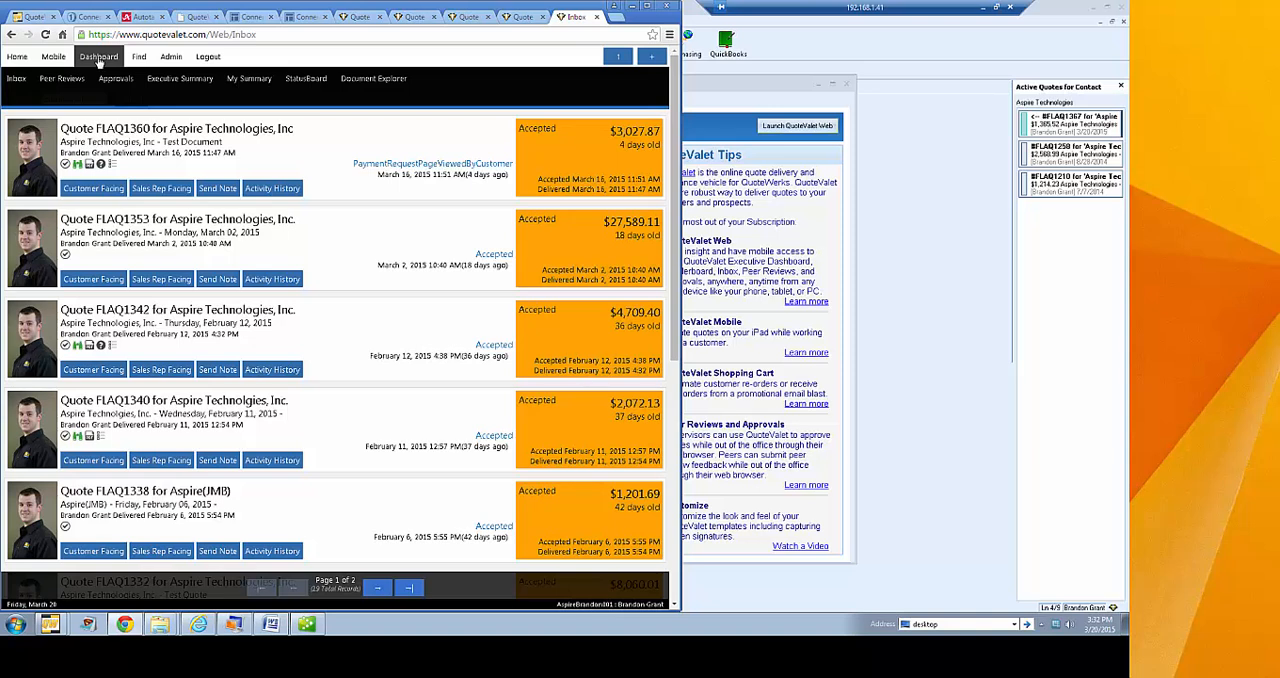
click(178, 80)
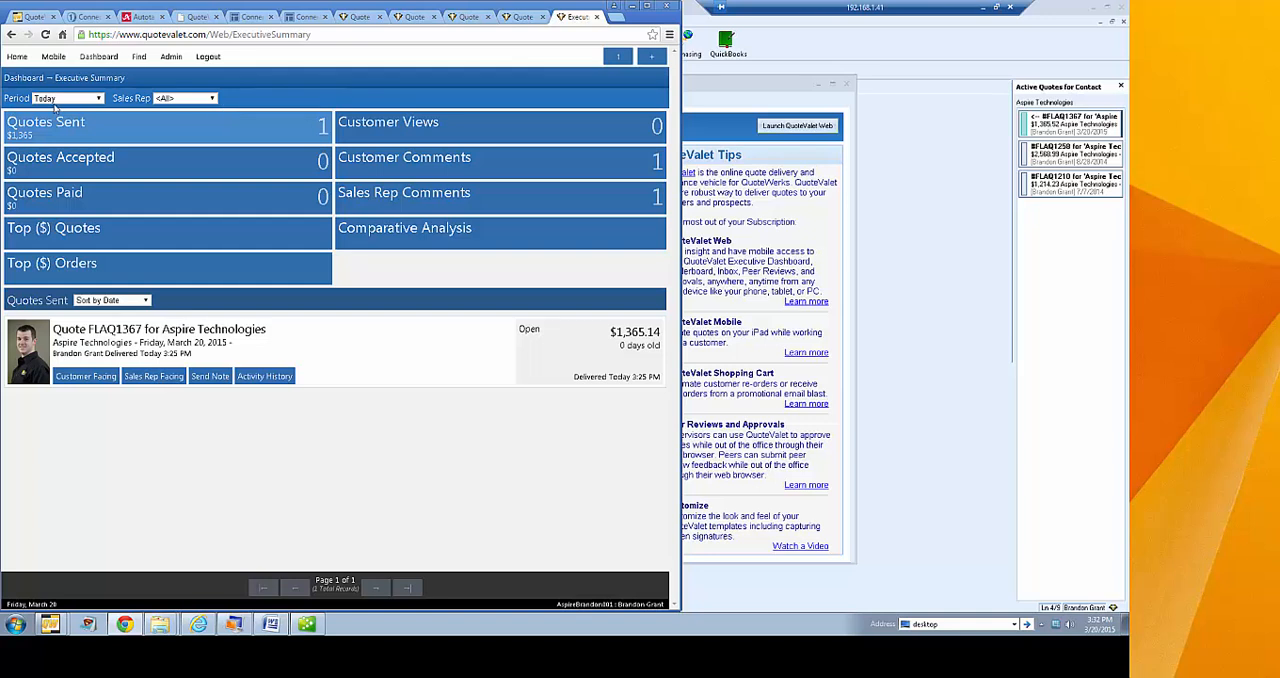
click(99, 100)
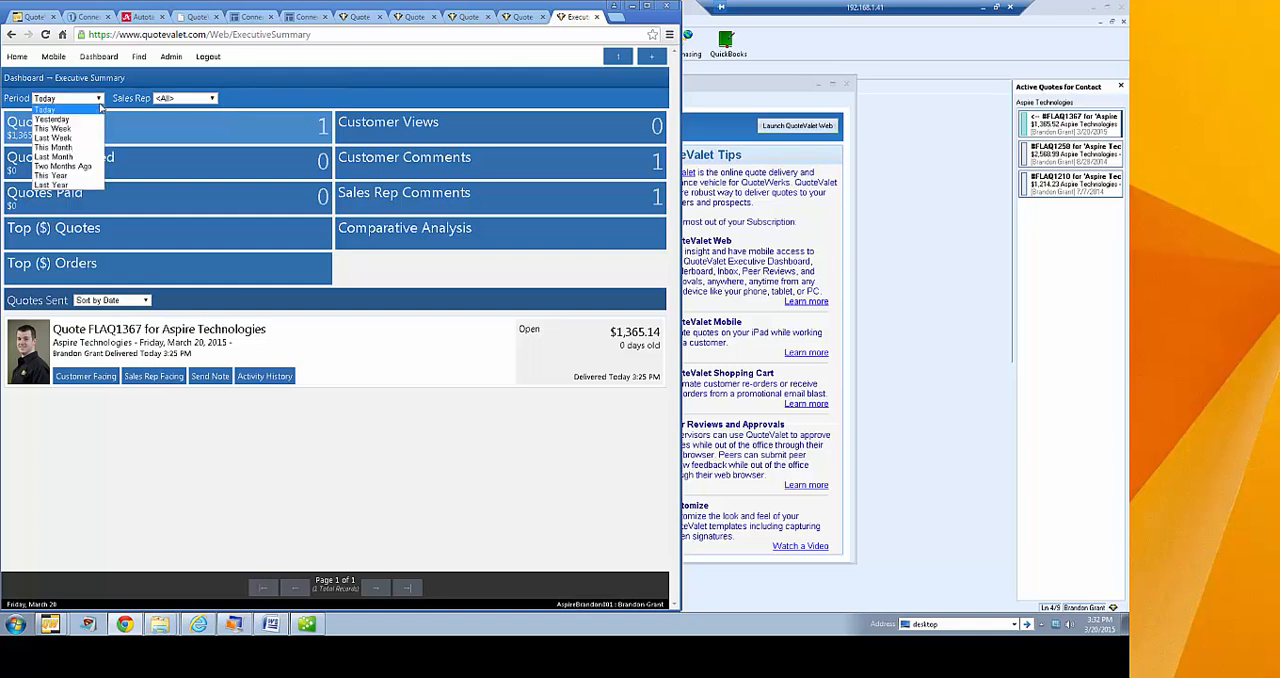
click(80, 157)
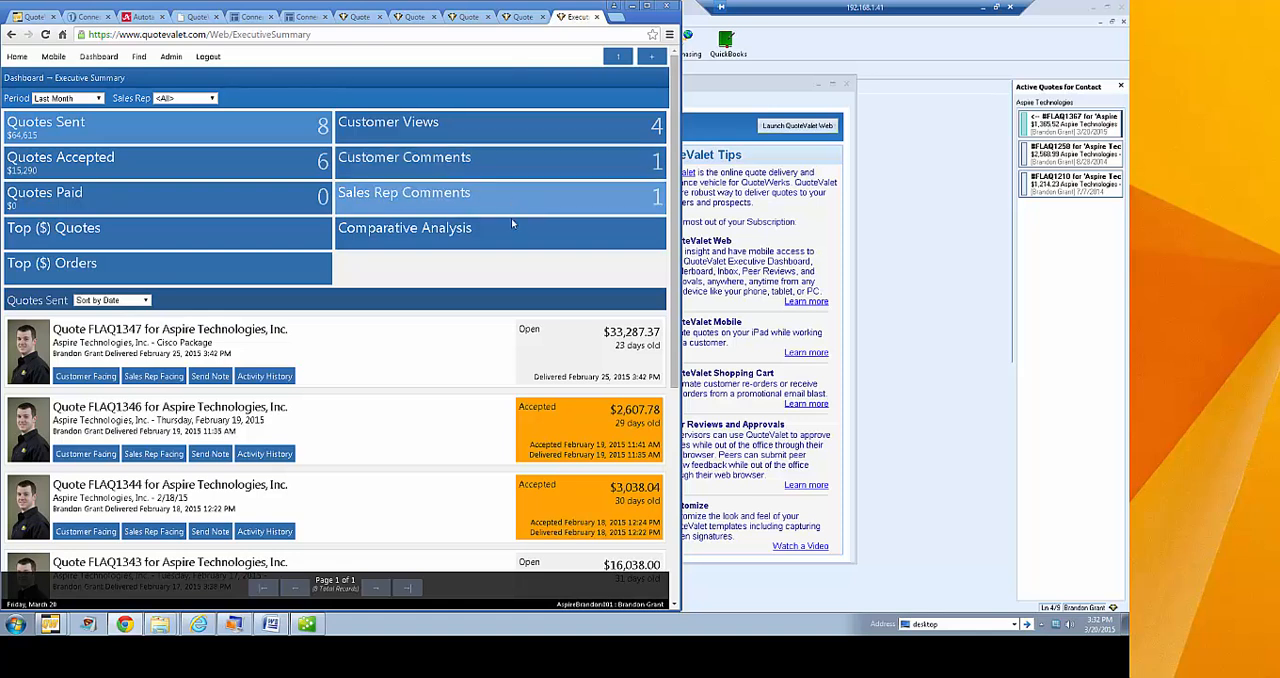
Review the Comparative Analysis of the sales reps, close it, and list the accepted quotes in the Executive Summary
click(416, 239)
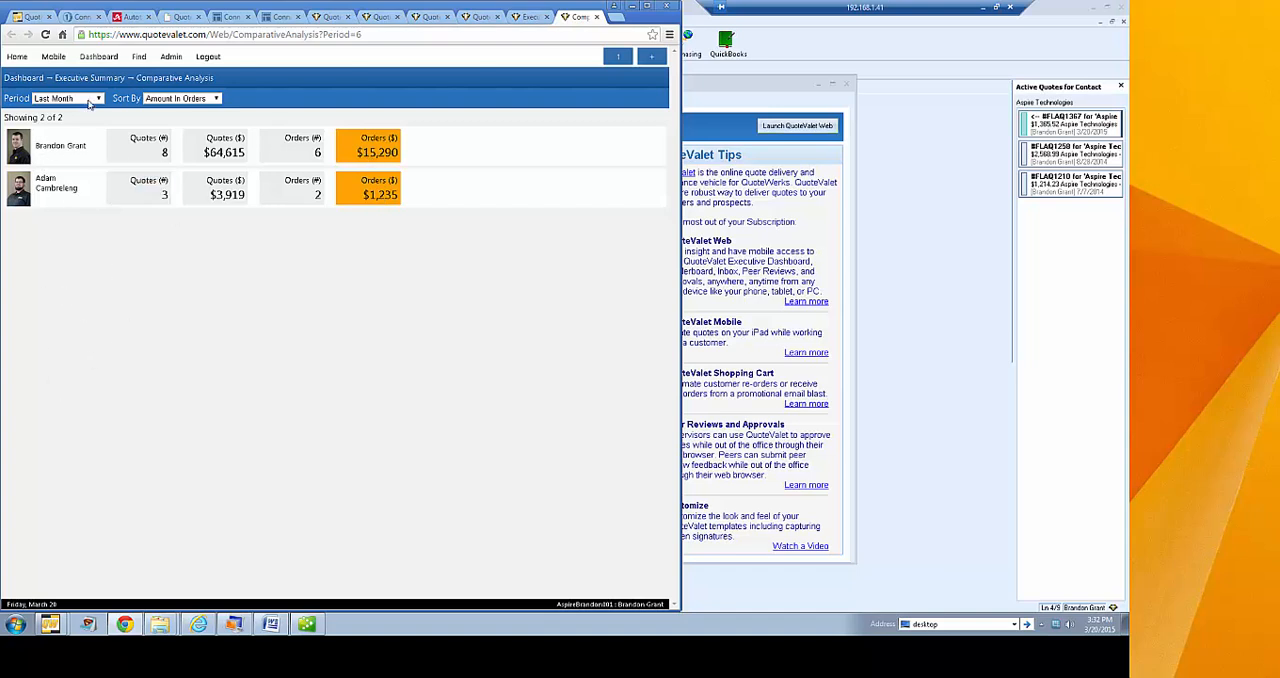
mouse_move(106, 60)
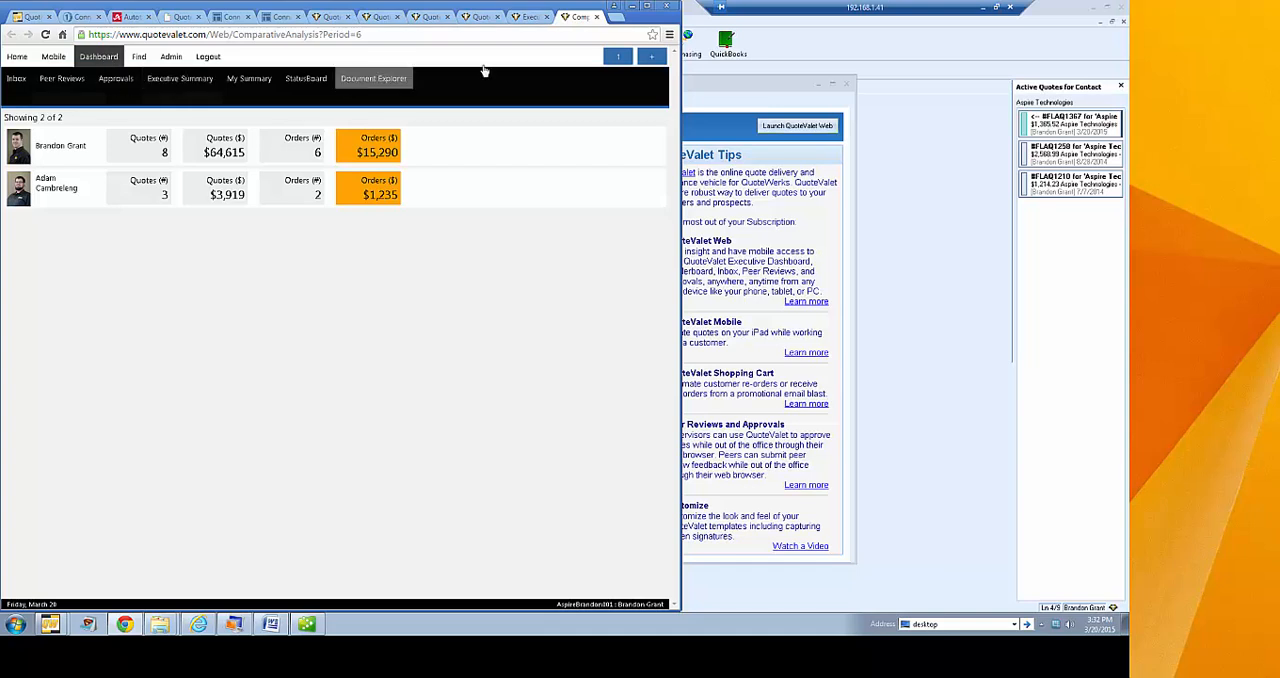
click(597, 17)
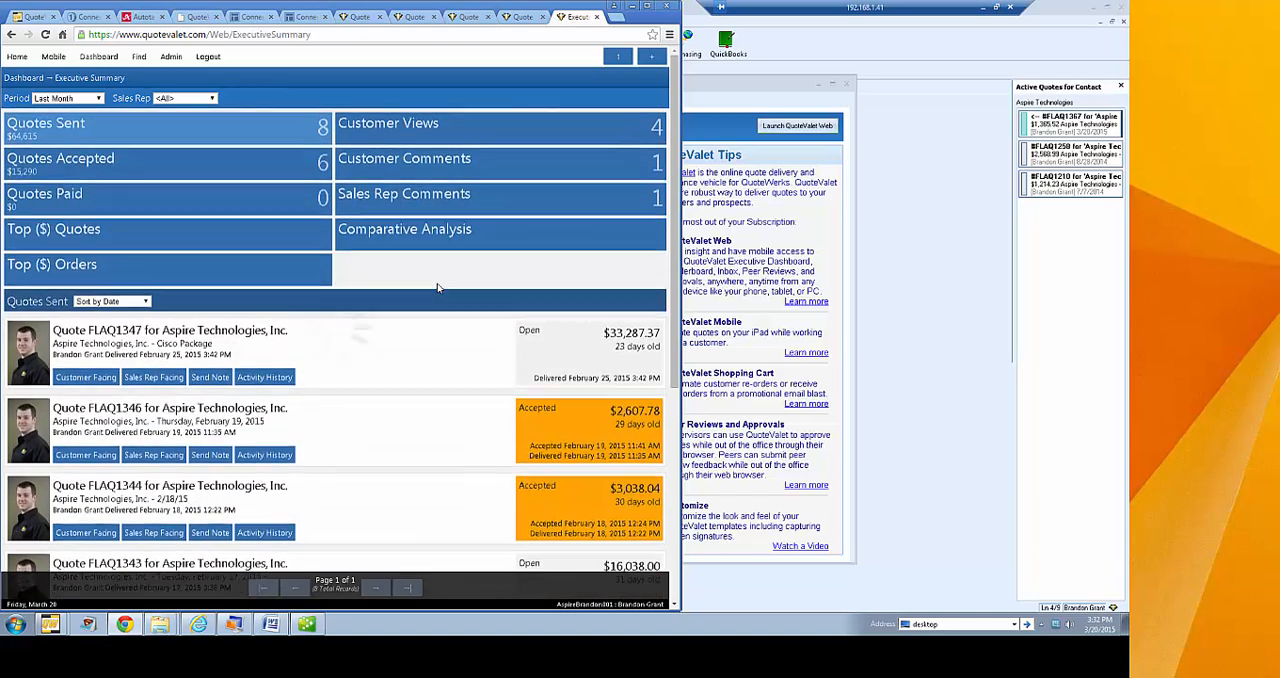
drag(670, 225, 701, 202)
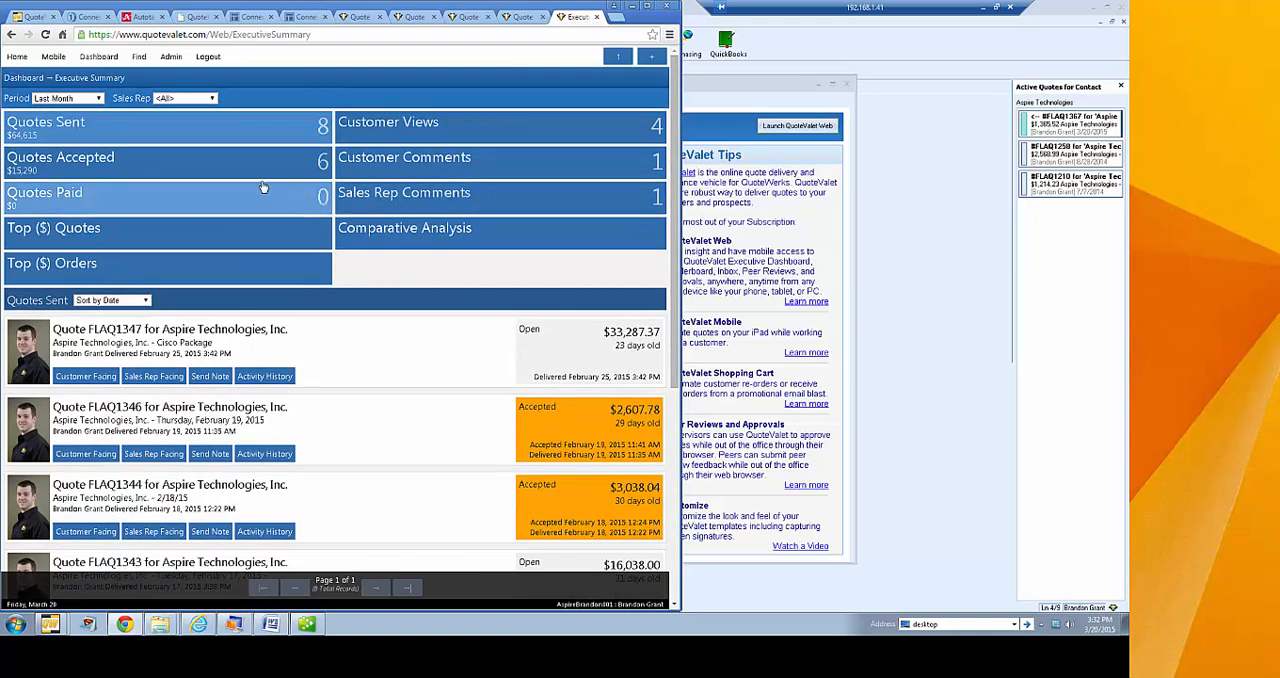
click(190, 170)
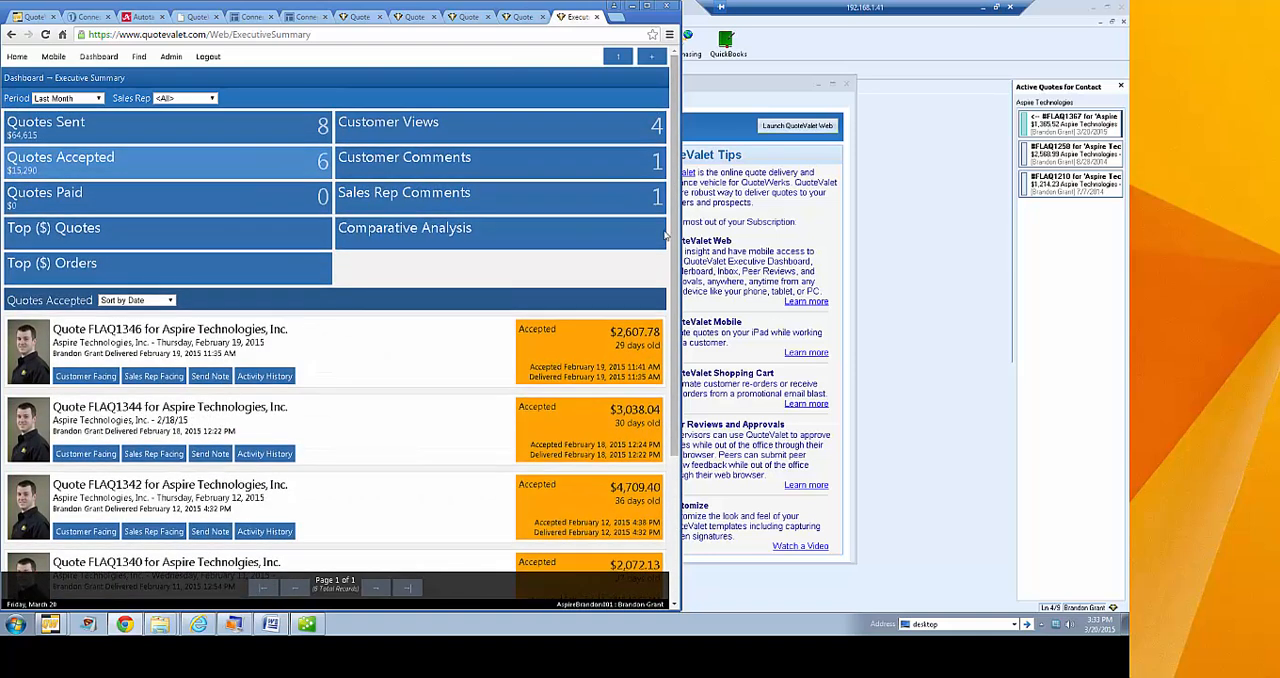
drag(673, 255, 676, 187)
Open My Summary, set its period to This Month and look over the figures and quotes sent
click(99, 57)
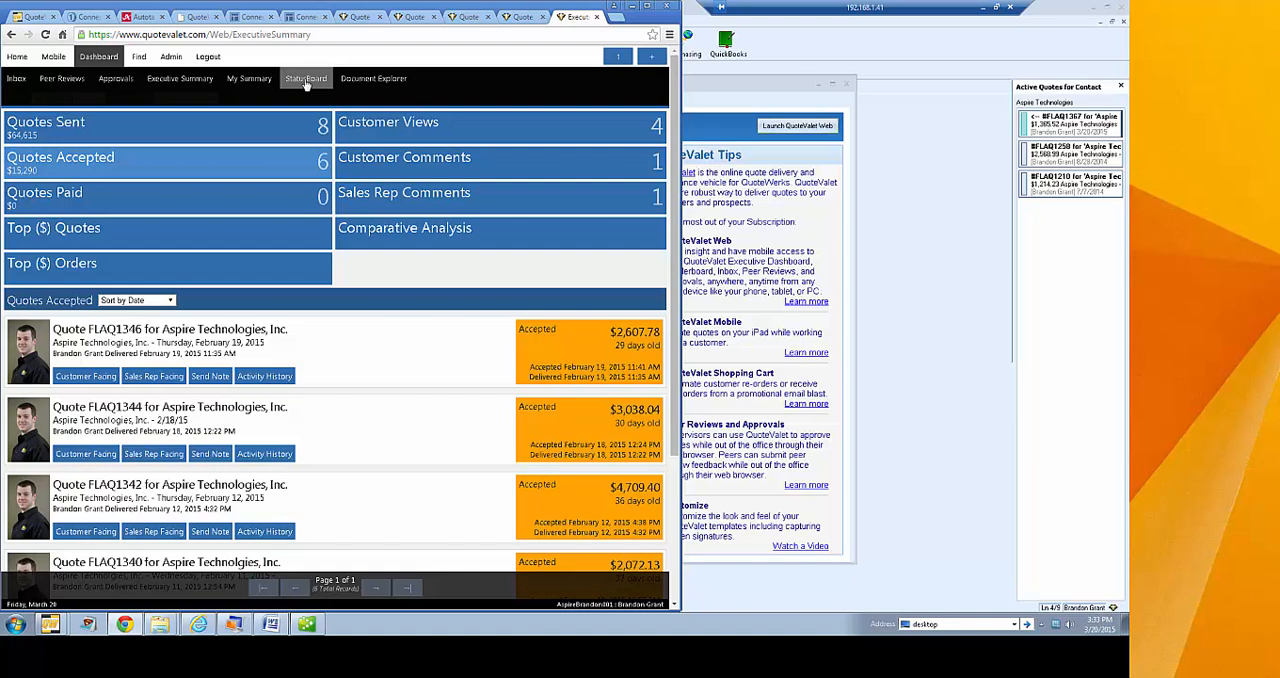
click(255, 80)
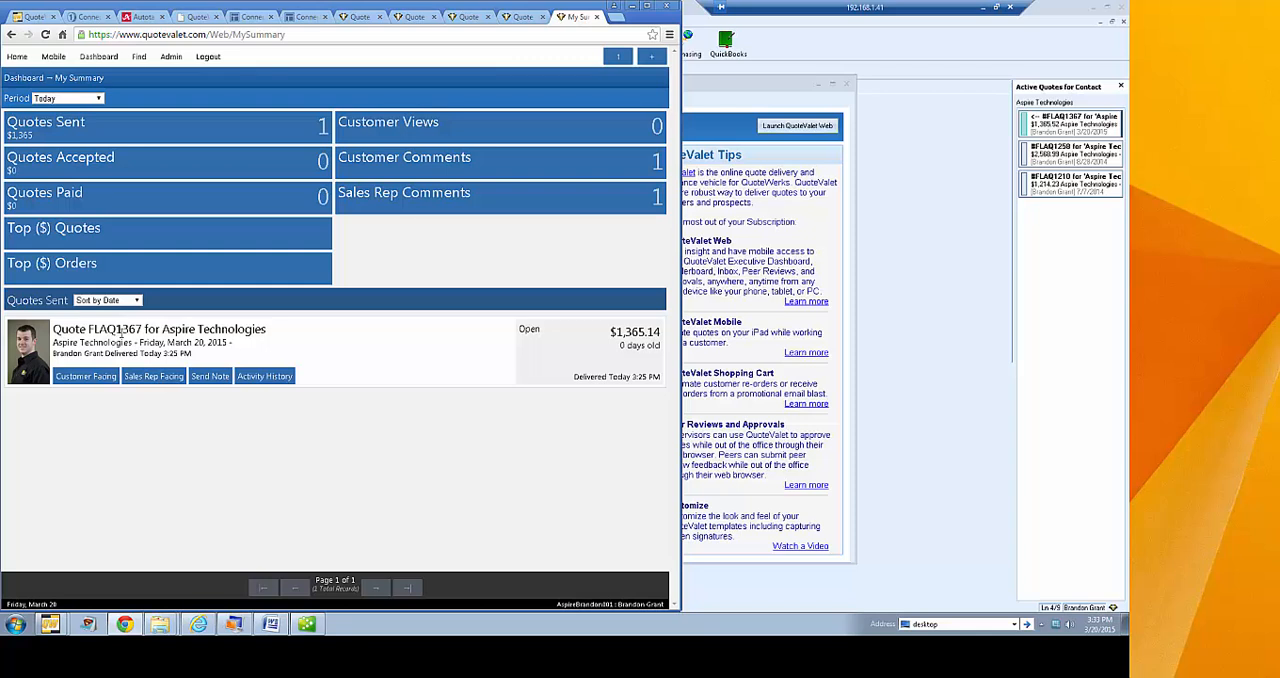
click(99, 98)
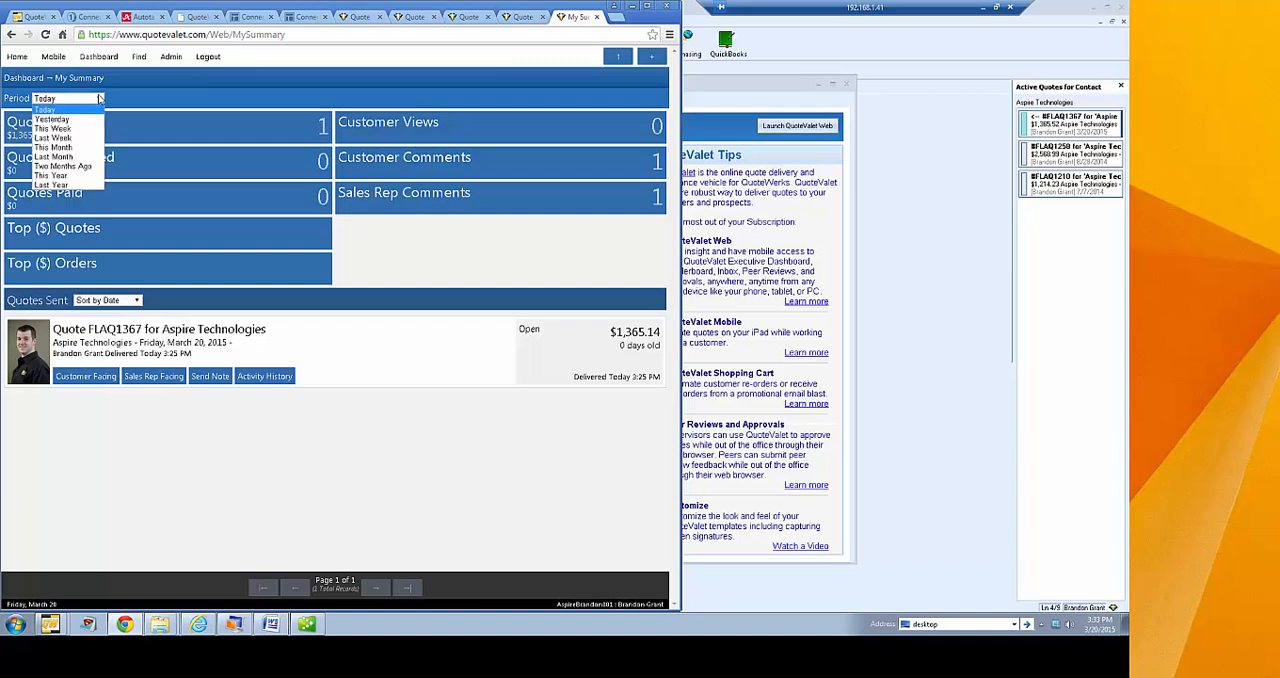
click(70, 152)
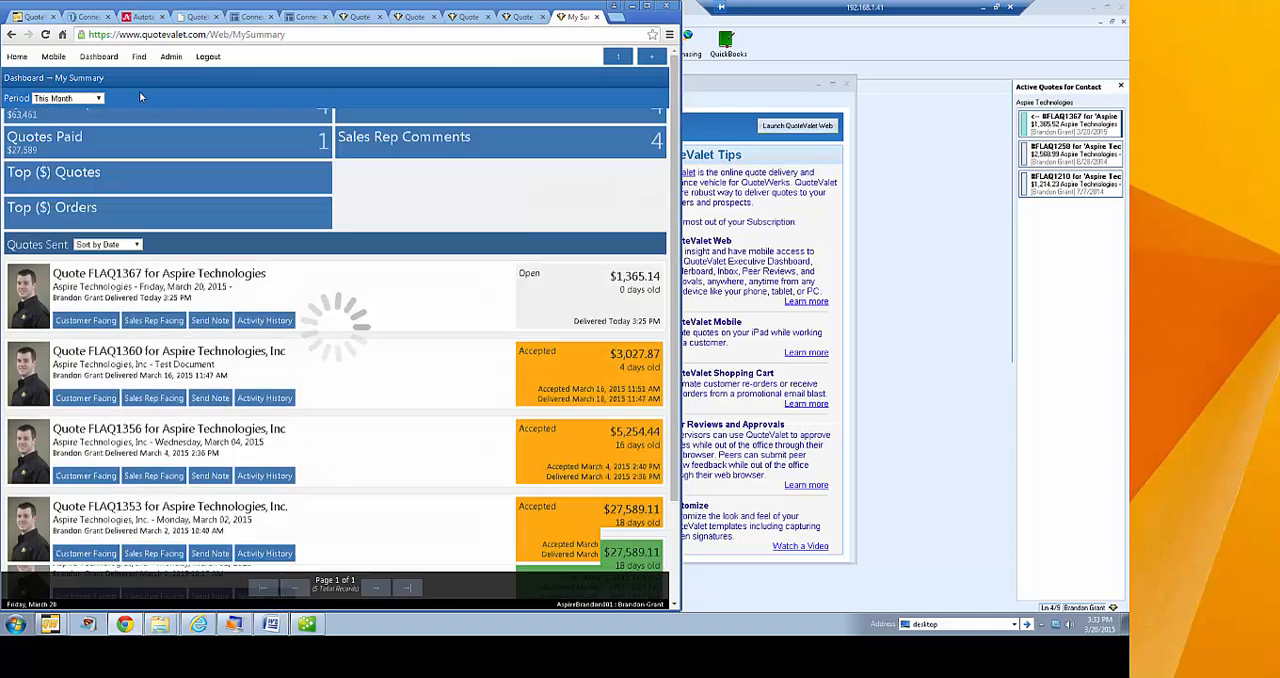
drag(673, 233, 677, 205)
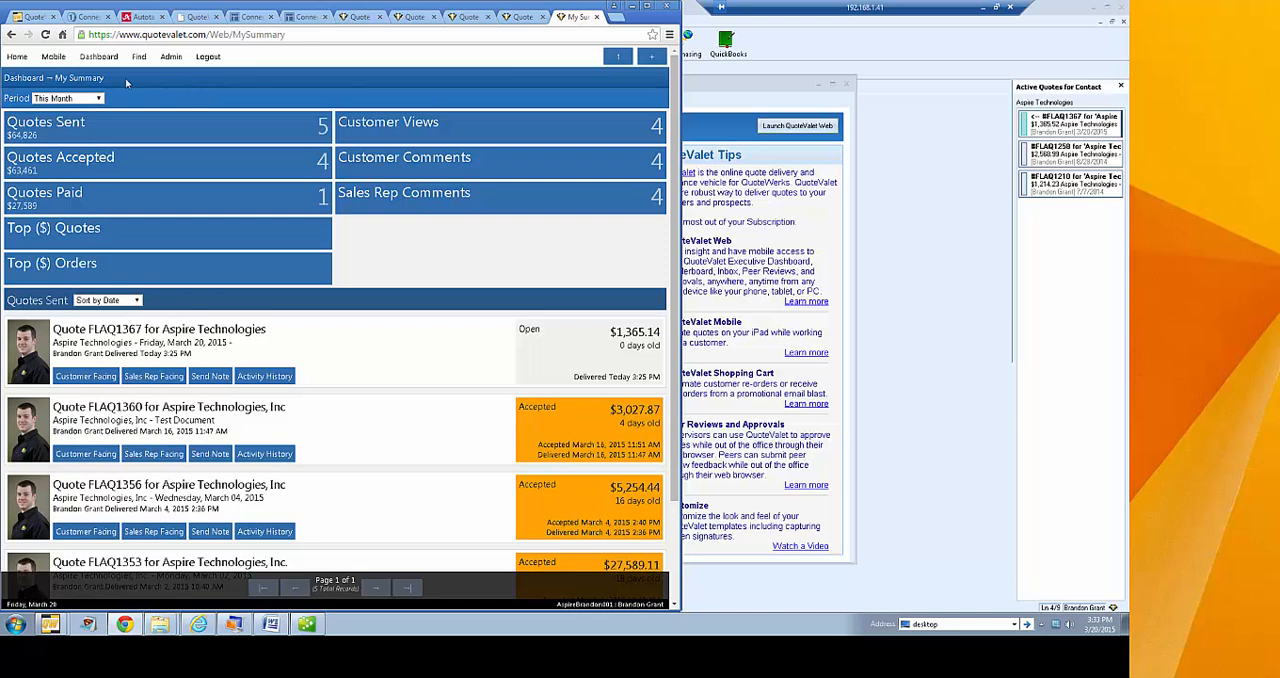
Open the StatusBoard and widen the browser window to display more of it
click(100, 57)
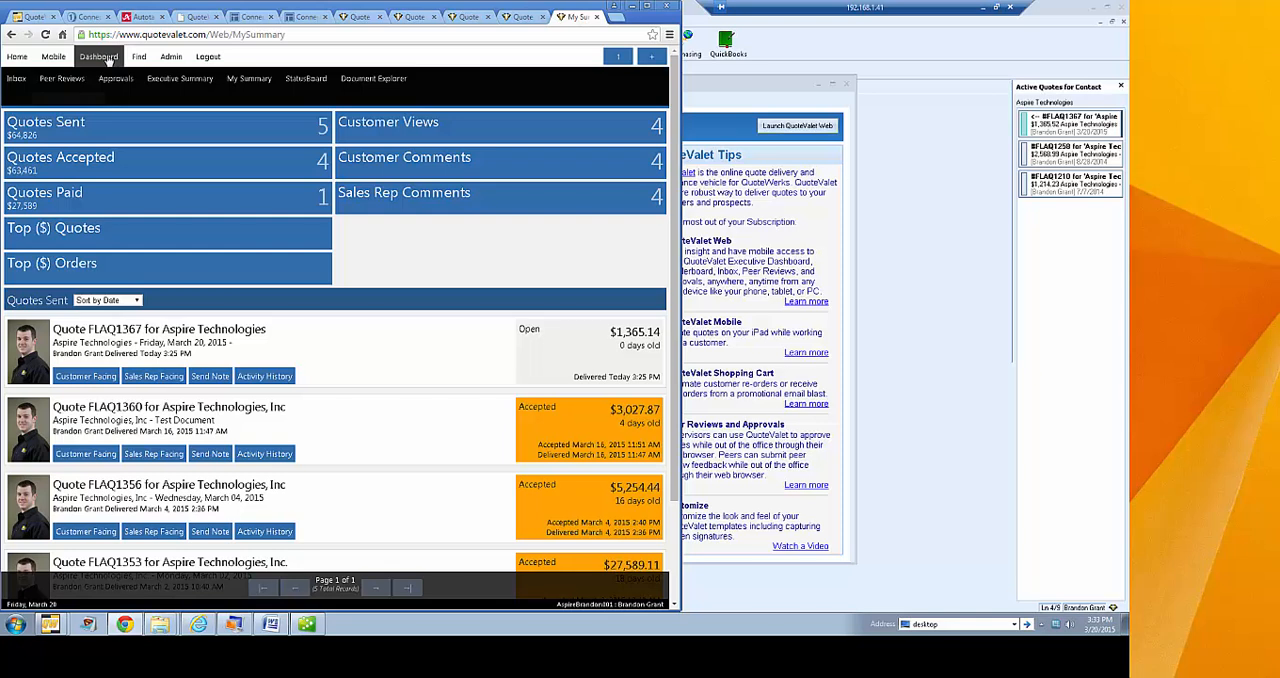
click(305, 80)
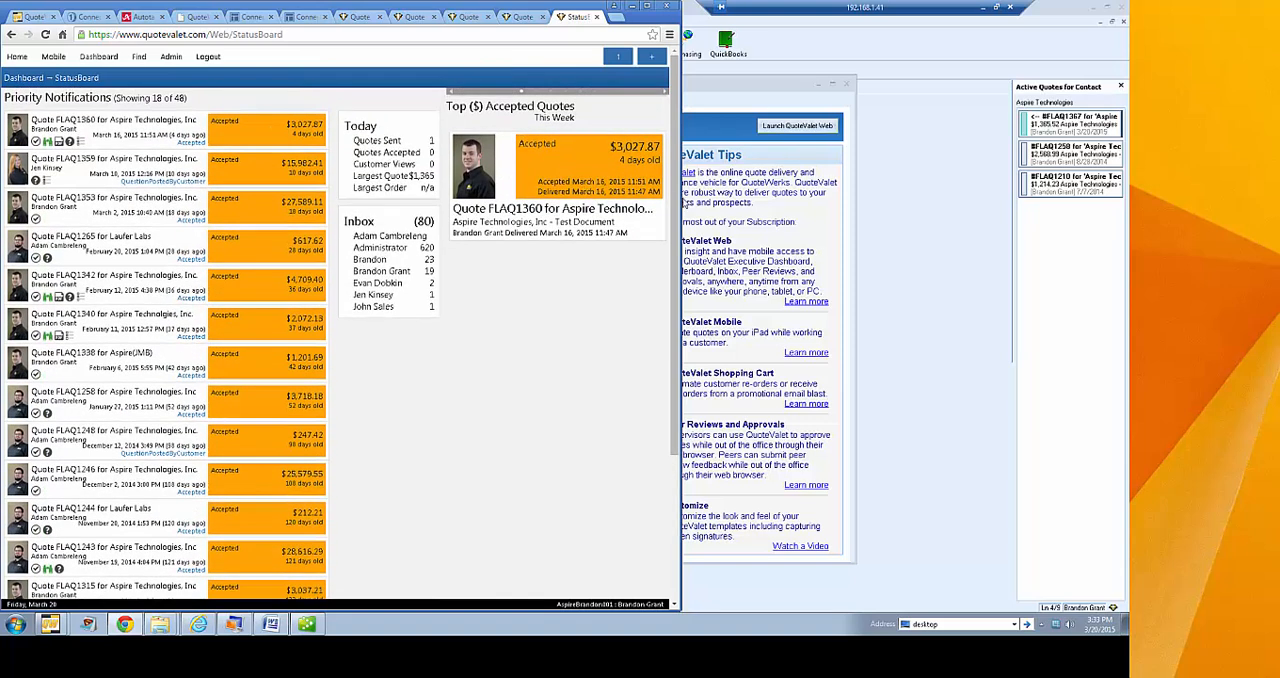
drag(679, 199, 917, 214)
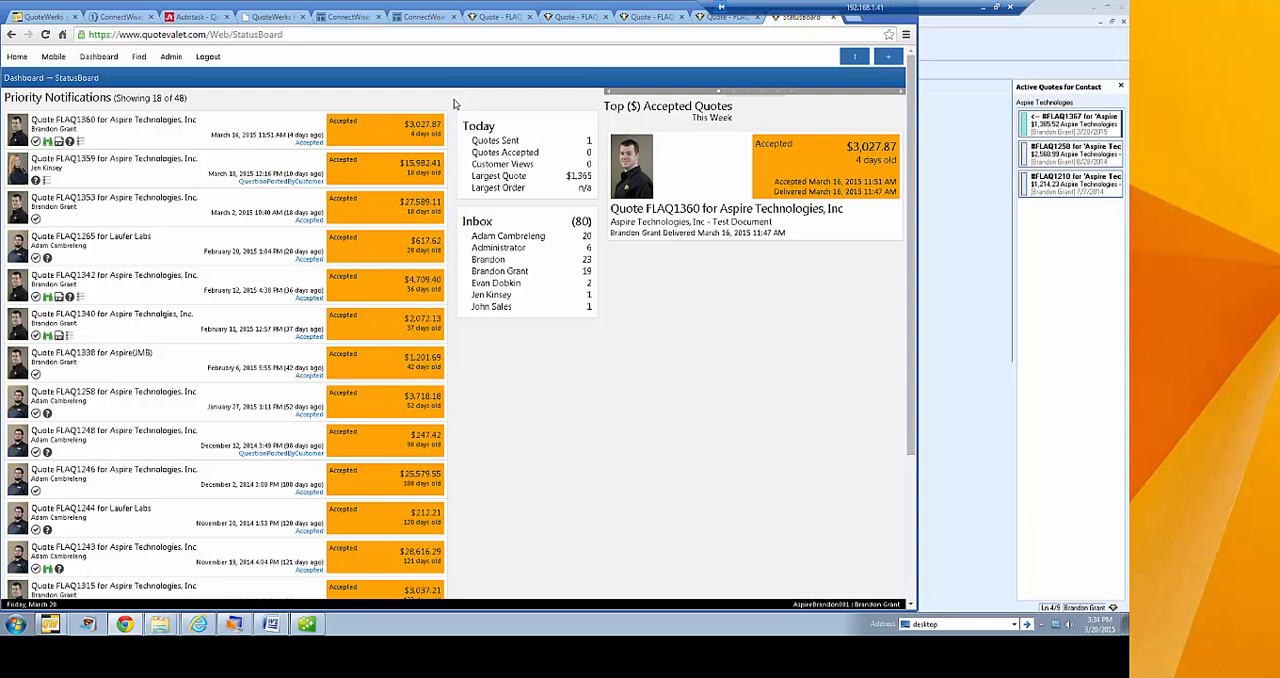
Close the StatusBoard page, then relaunch QuoteValet Web from the QuoteWerks dashboard and reopen the StatusBoard
click(834, 18)
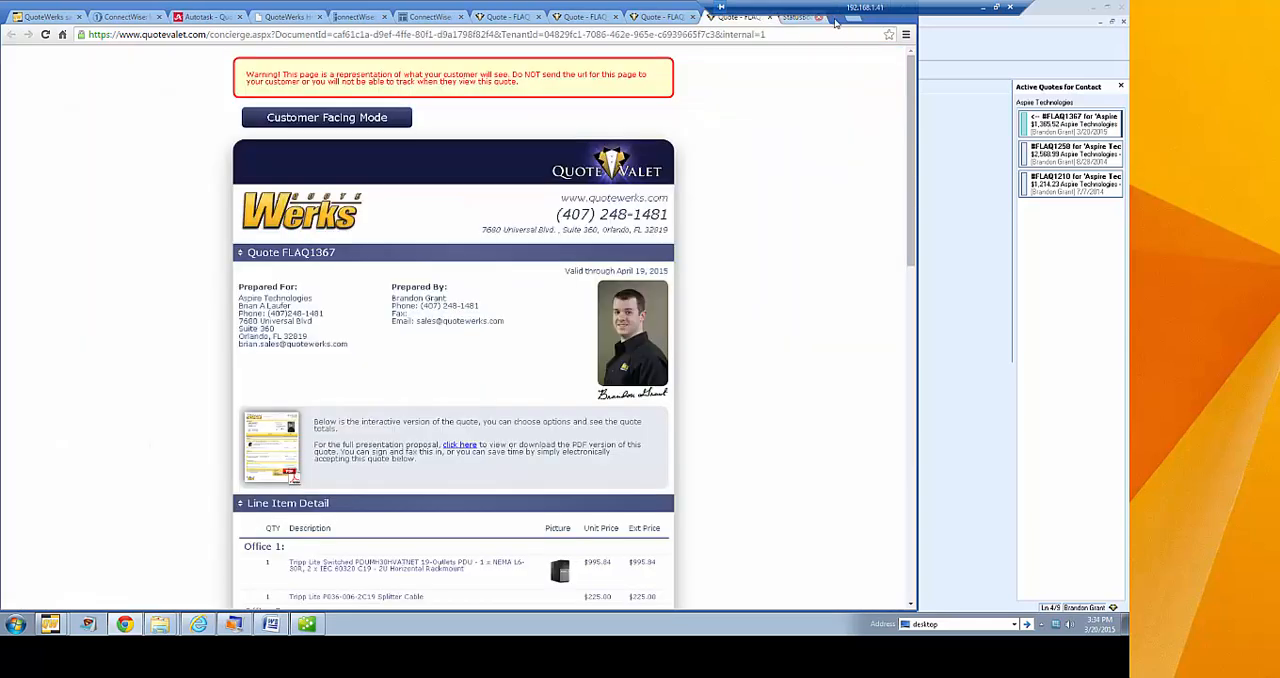
scroll(700, 55, down, 4)
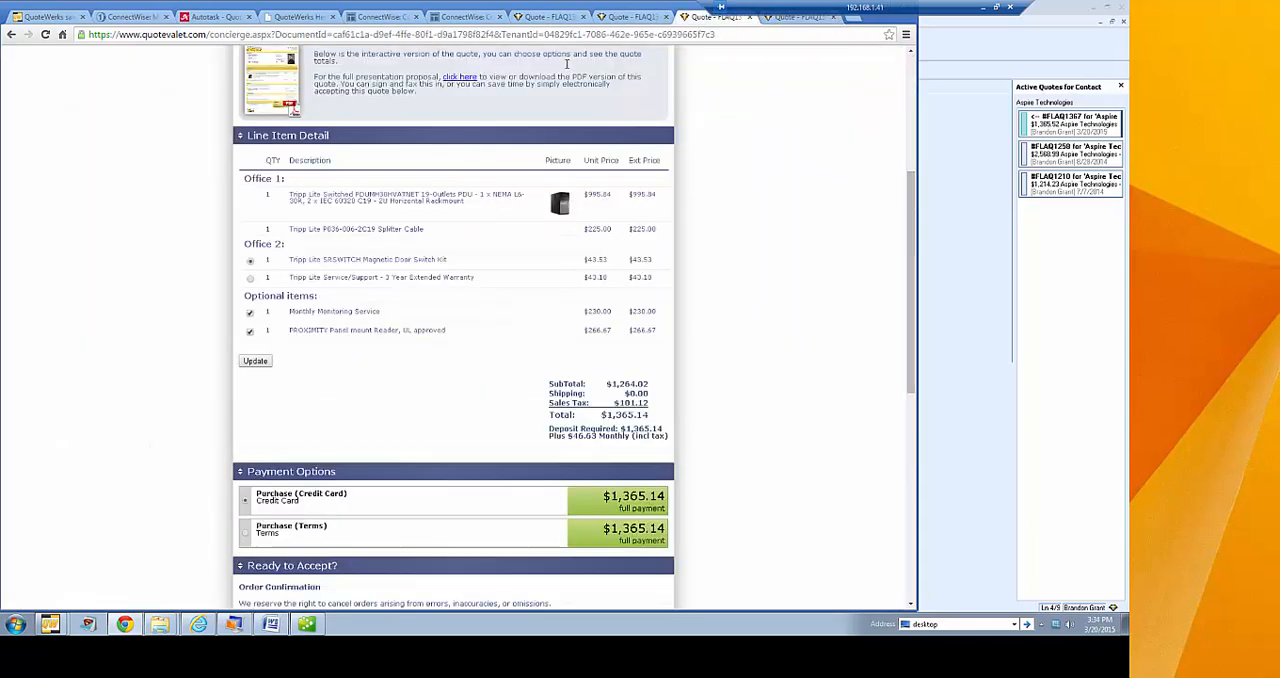
click(971, 110)
click(289, 43)
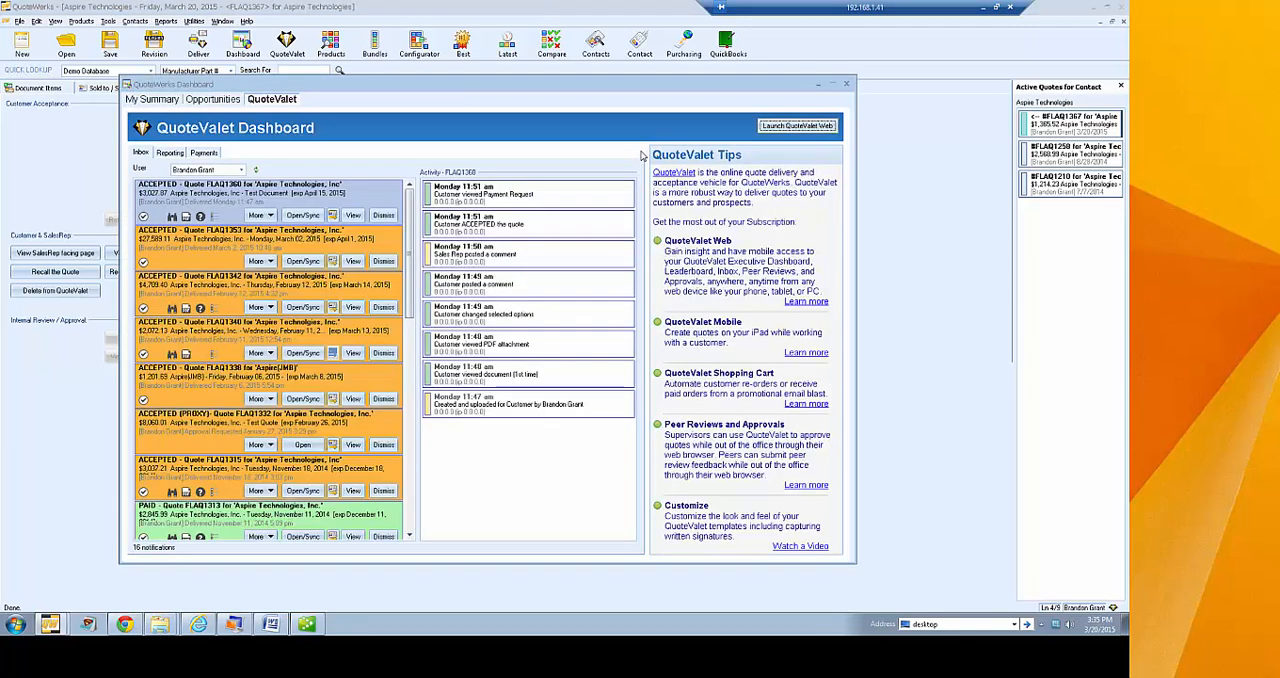
click(777, 127)
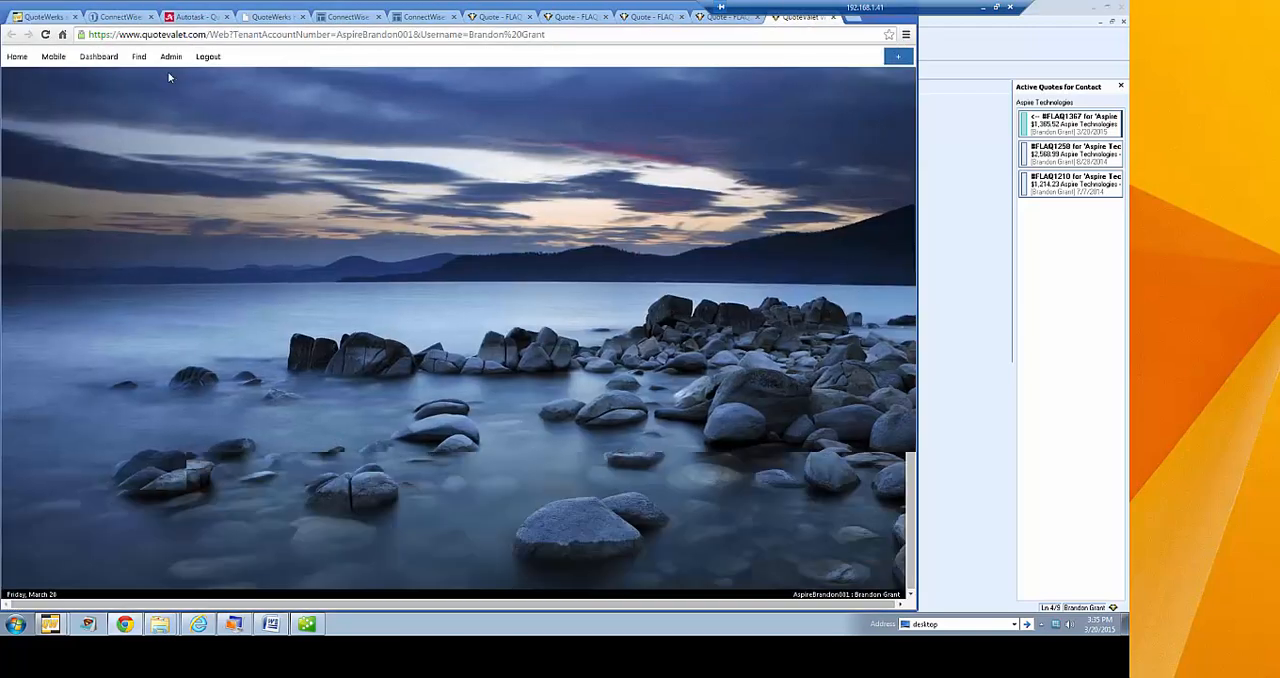
click(305, 78)
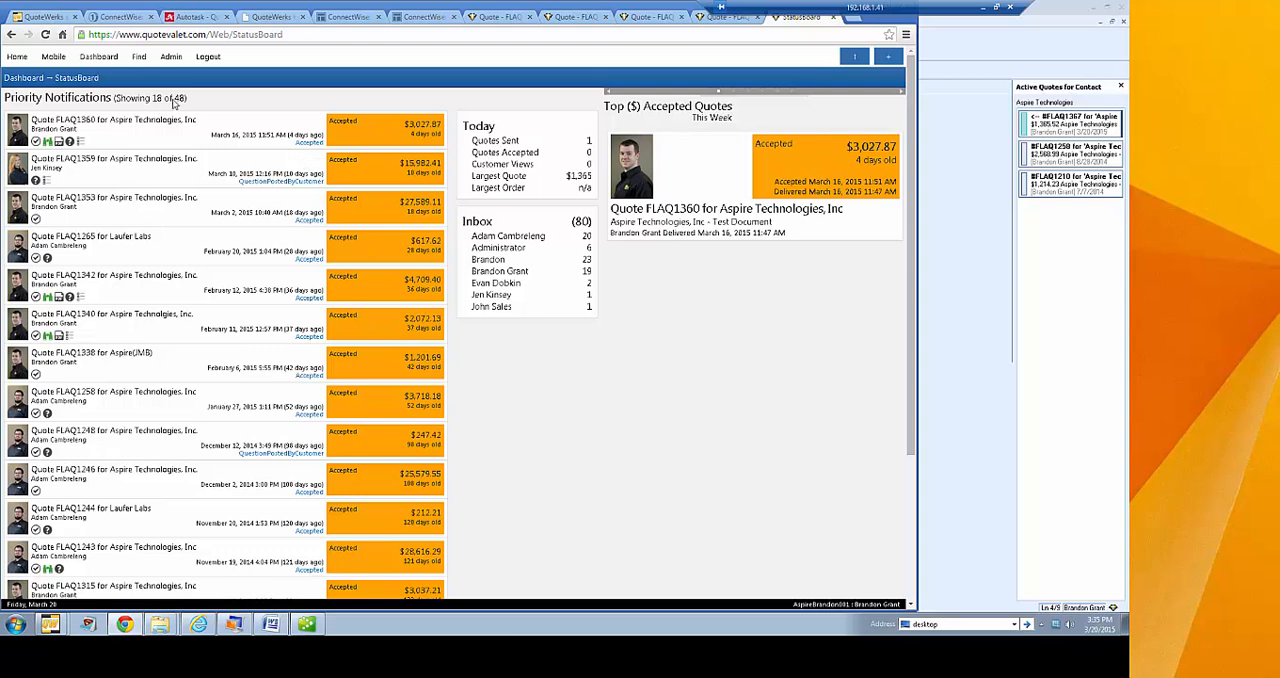
View the list of quotes with peer review requests, followed by the list of quotes awaiting approval
mouse_move(103, 63)
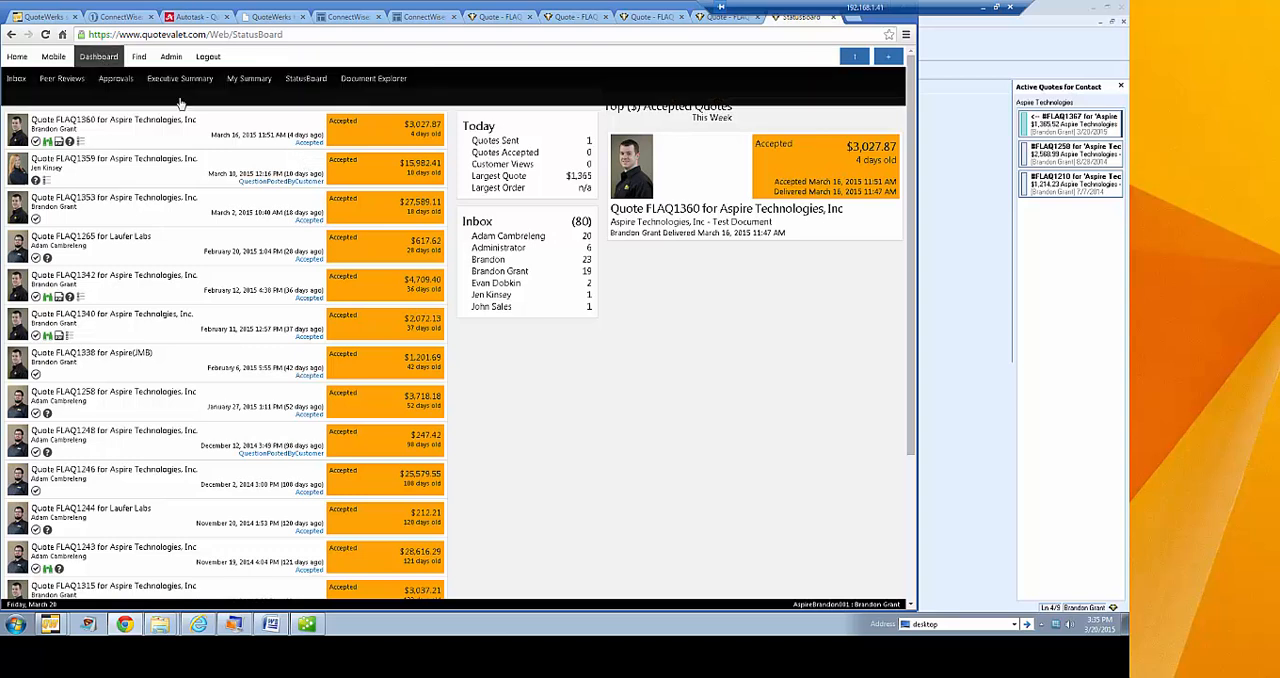
click(58, 78)
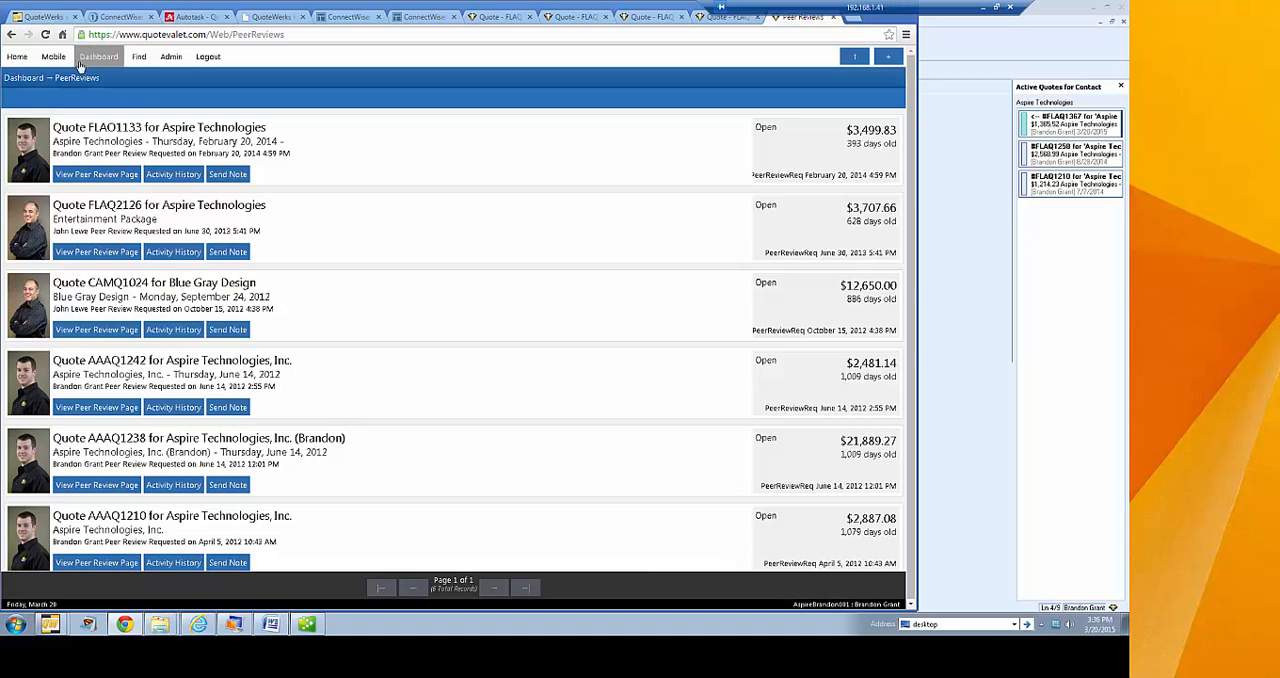
click(115, 78)
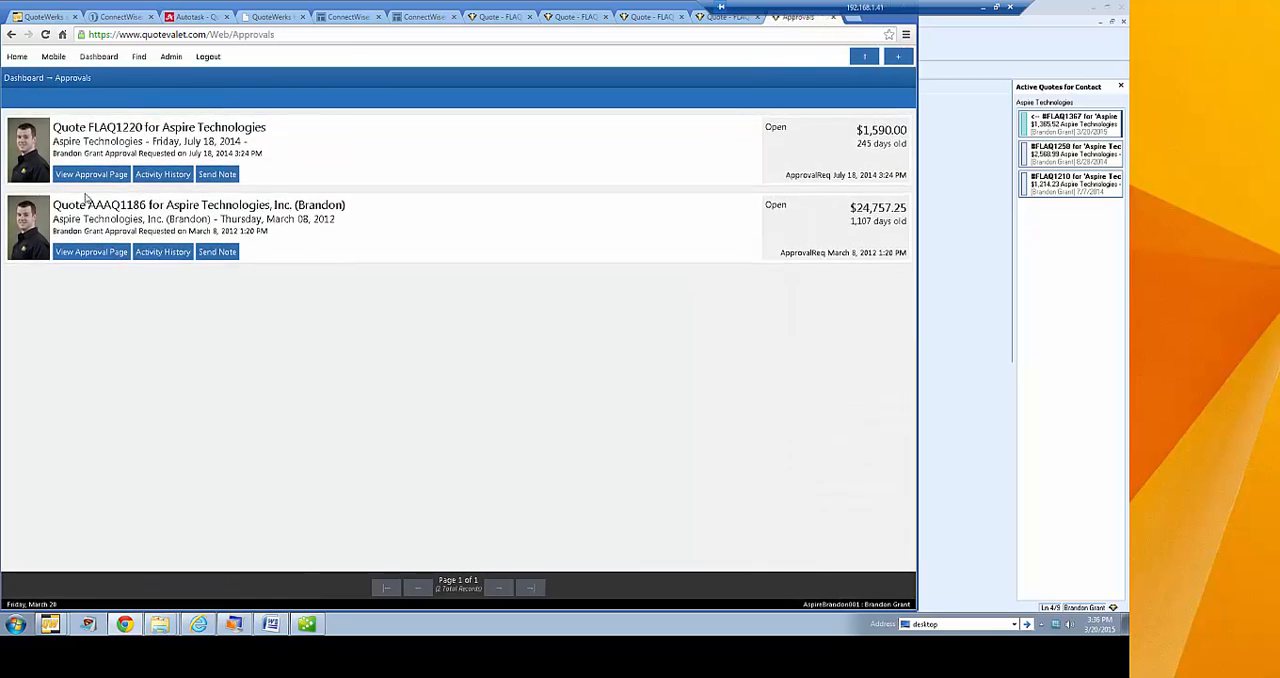
Open the approval page of the July 18, 2014 Aspire Technologies quote, set the action to Approved and enter the notes field
click(90, 176)
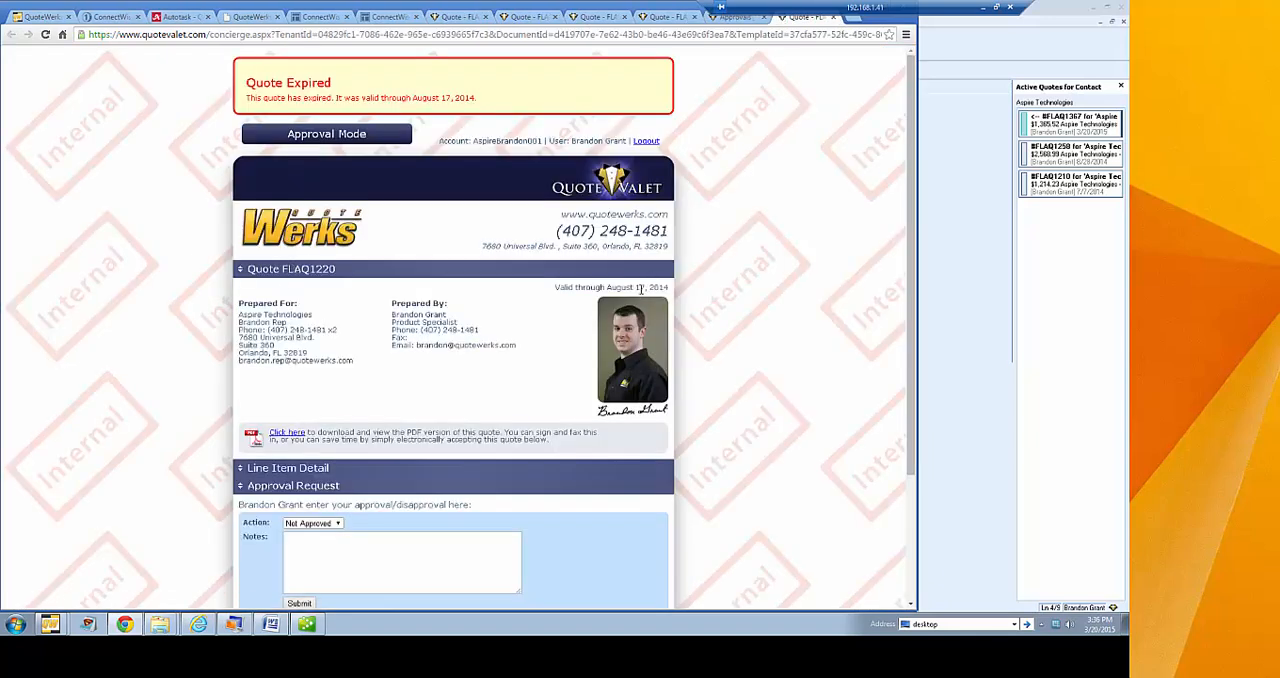
scroll(757, 184, down, 1)
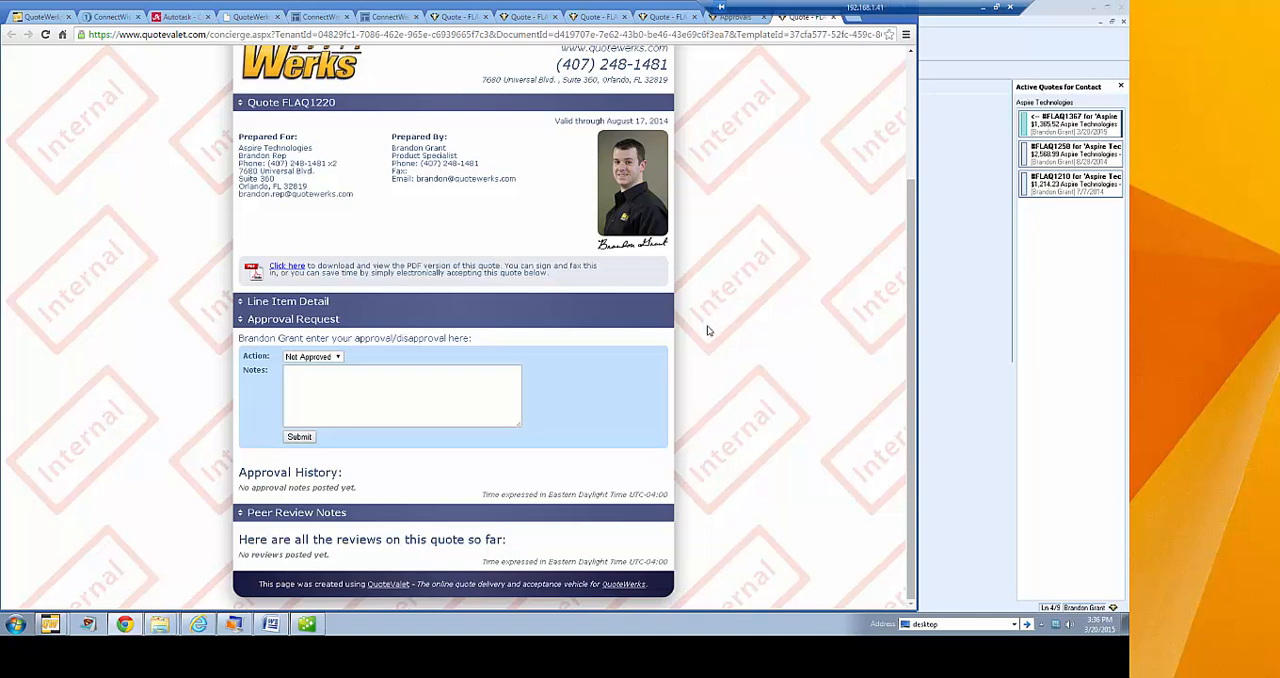
click(340, 357)
click(330, 377)
click(360, 390)
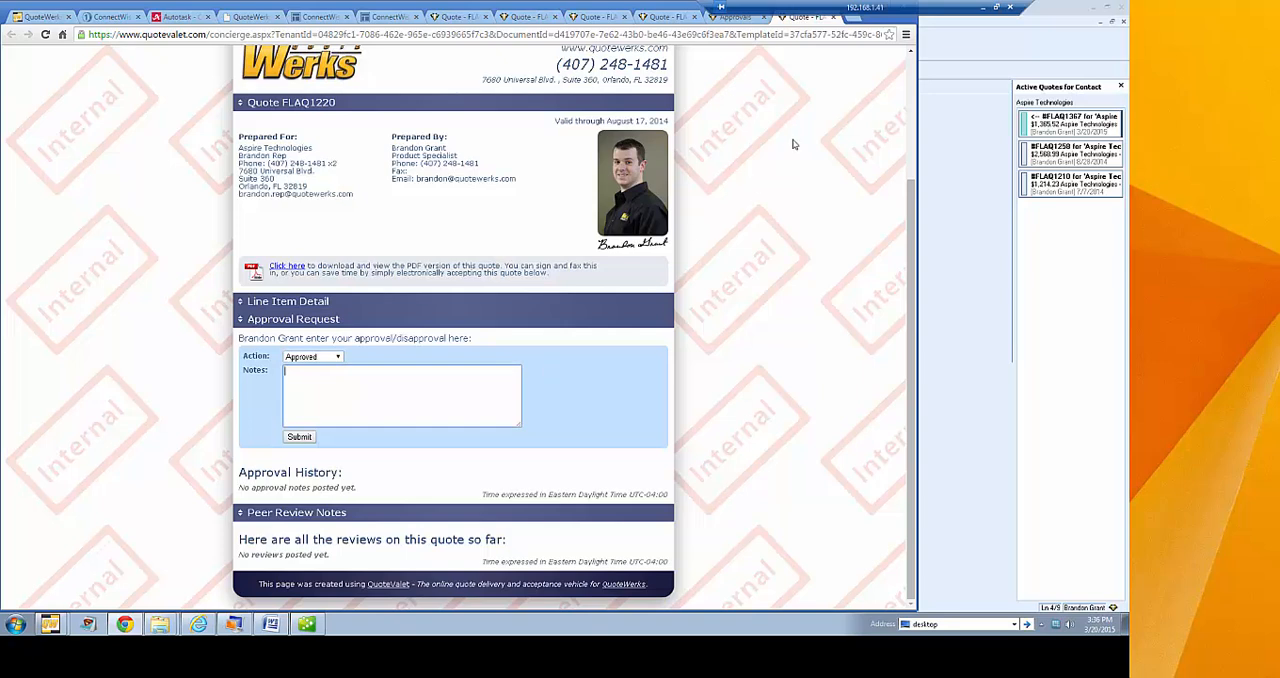
Close the approval page without submitting it, then revisit the list of quotes awaiting approval and the peer review list
scroll(814, 125, up, 2)
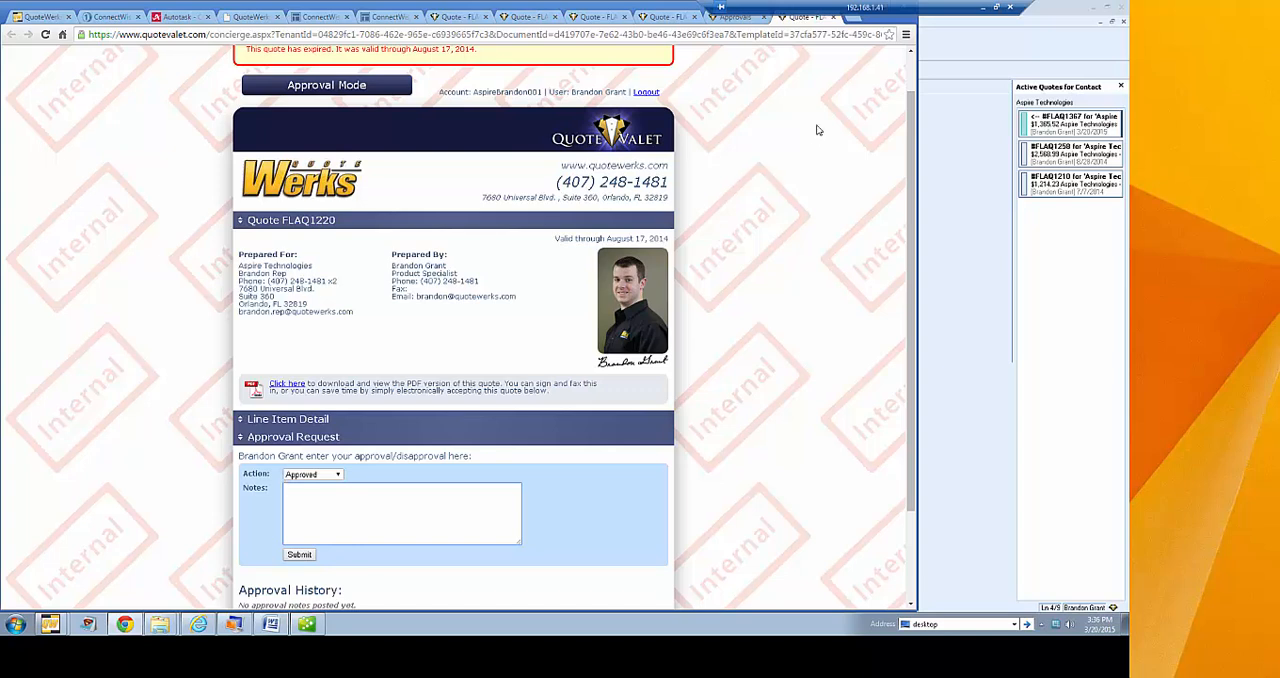
click(833, 18)
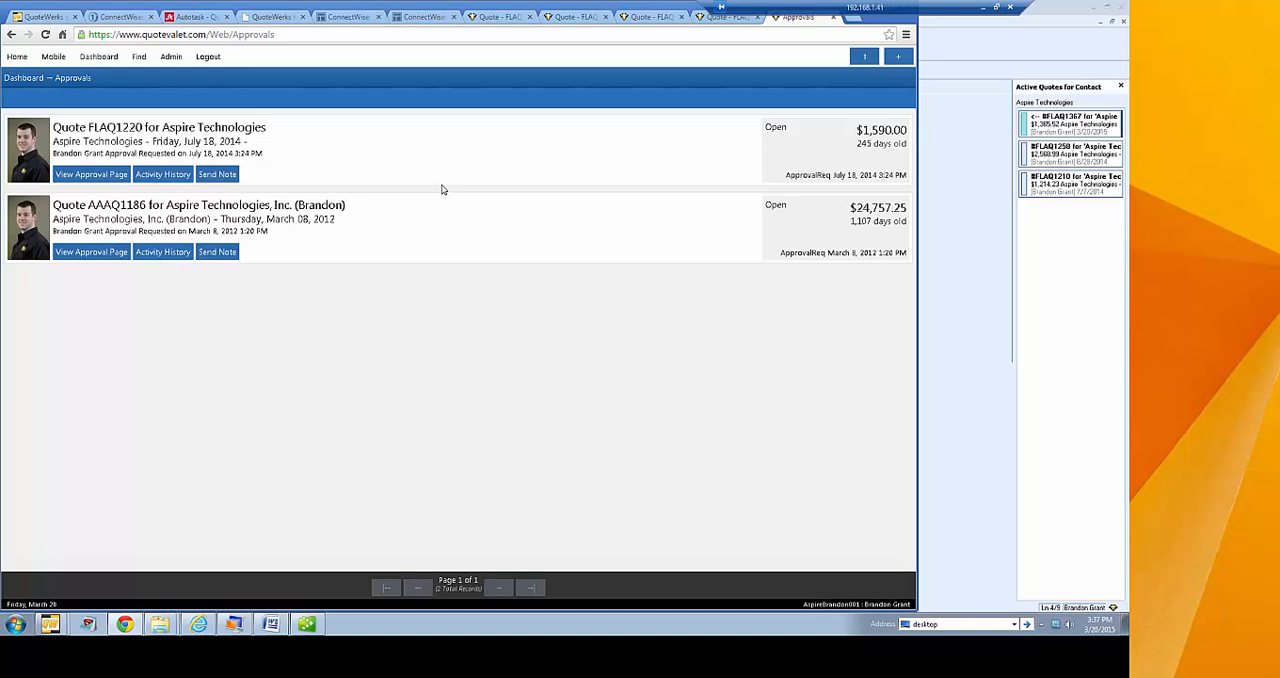
mouse_move(100, 61)
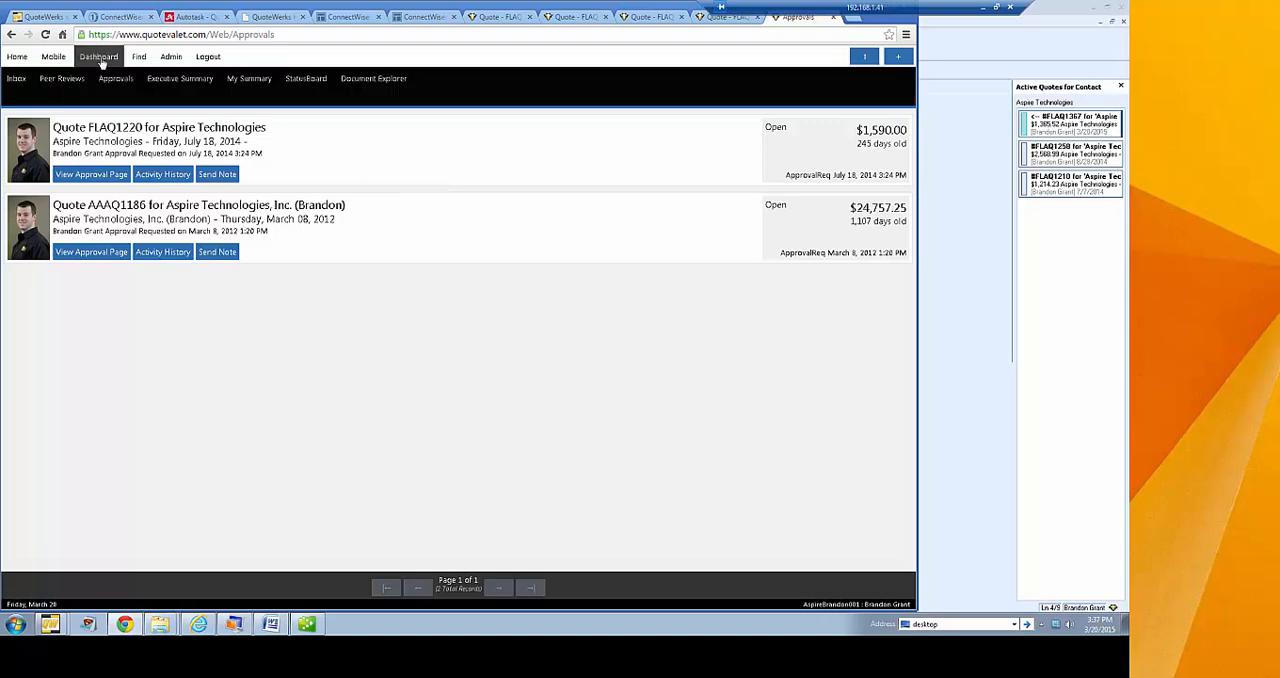
click(112, 86)
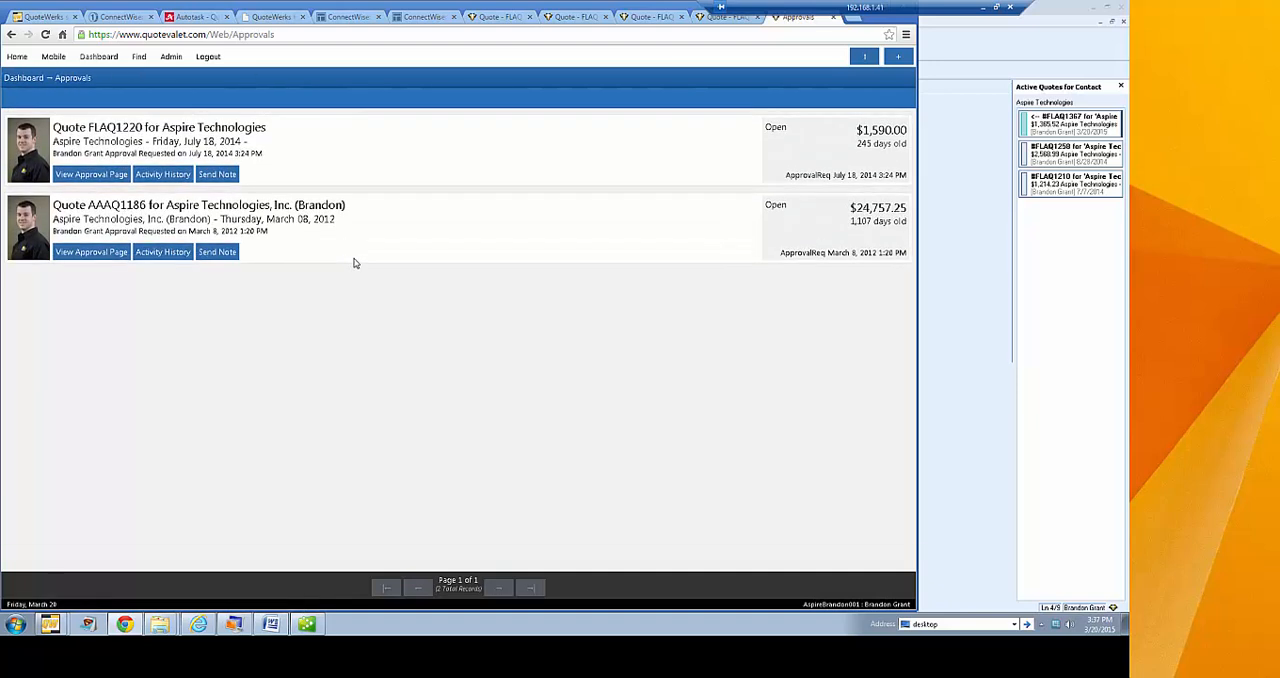
mouse_move(102, 61)
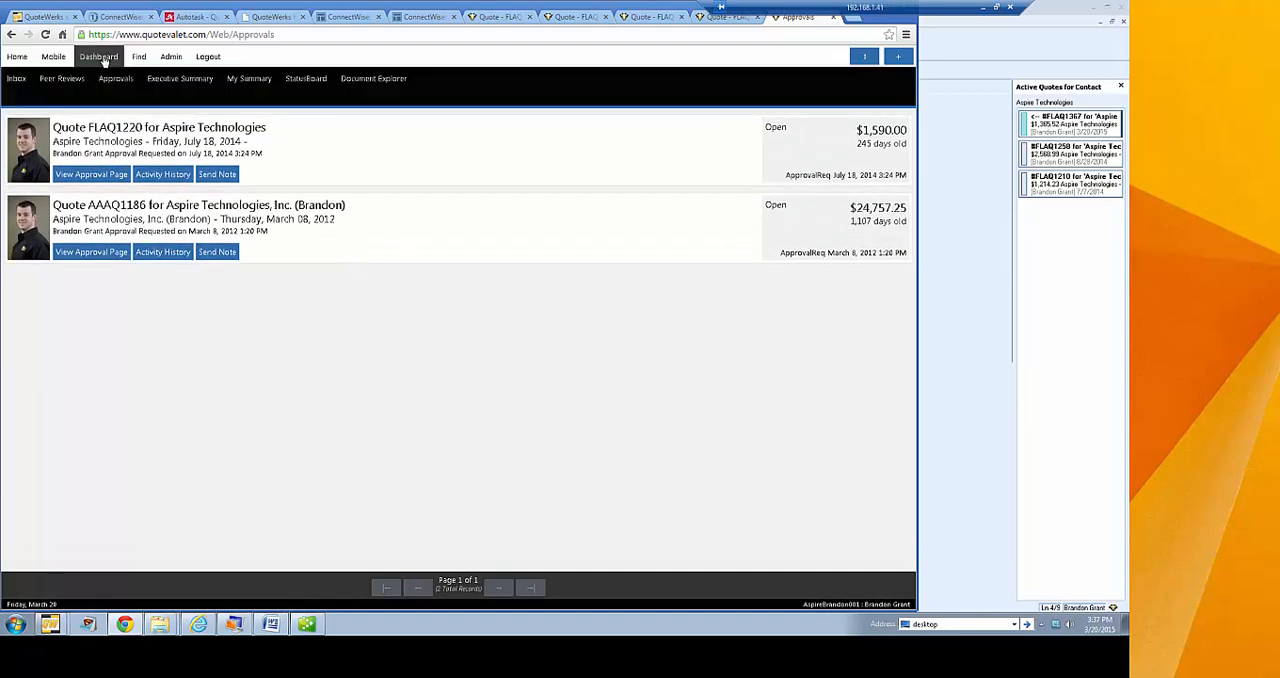
click(75, 84)
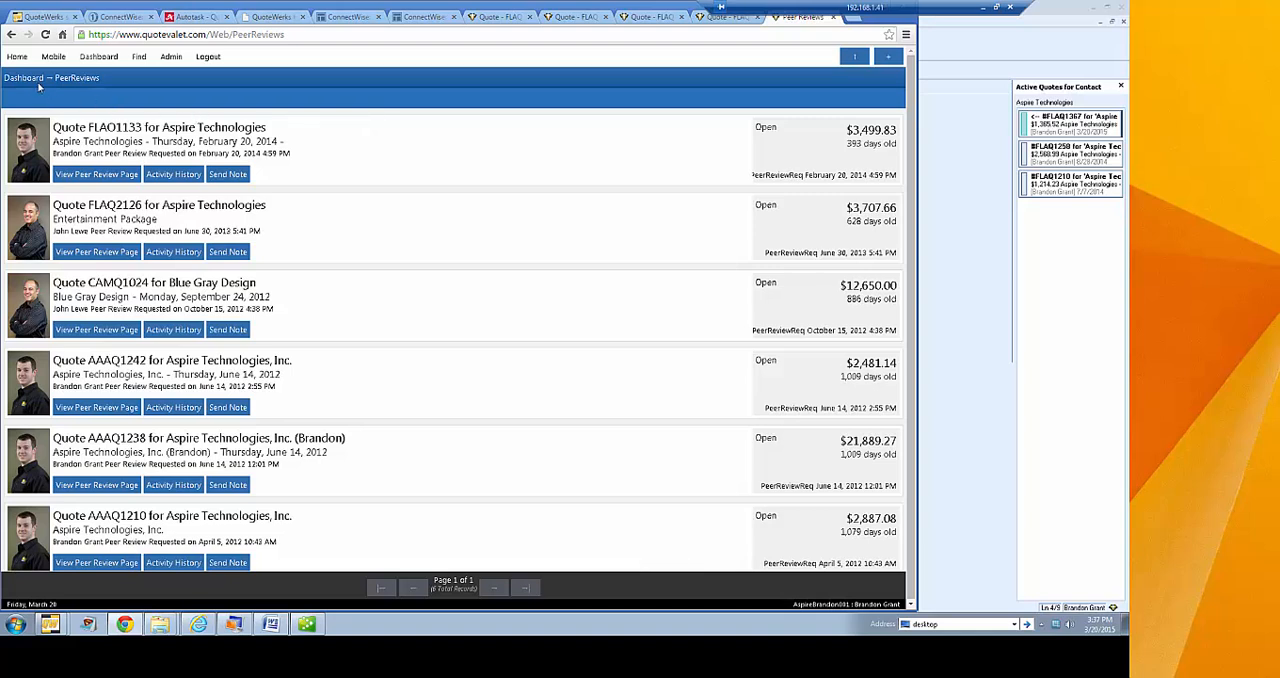
click(140, 57)
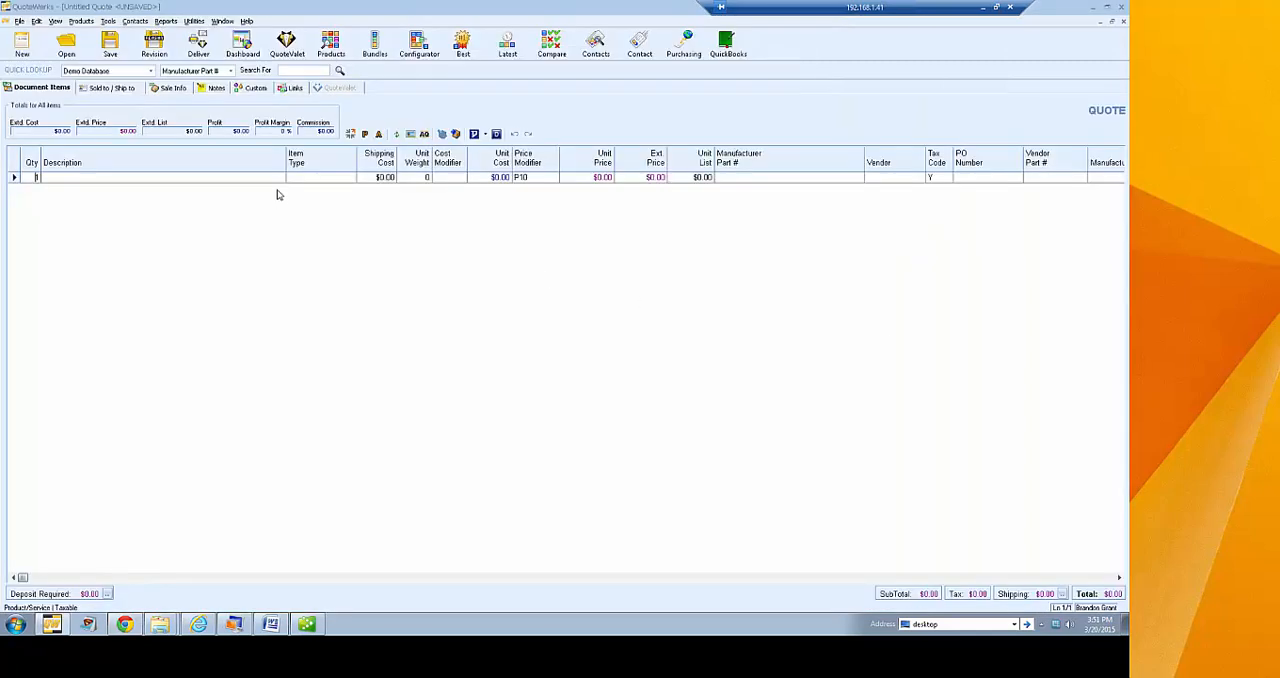
From the QuoteWerks document delivery options, open the Quote (Etilize & Recurring) layout for editing in the Layout Designer
click(198, 45)
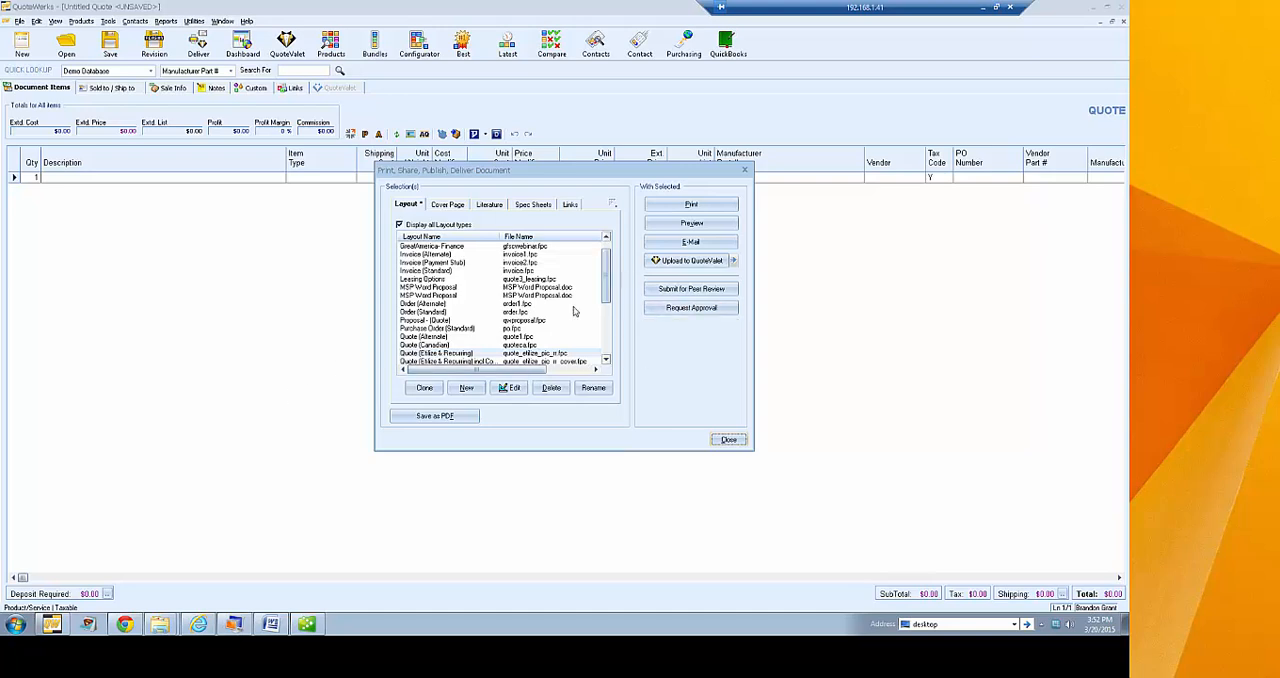
click(478, 353)
click(507, 389)
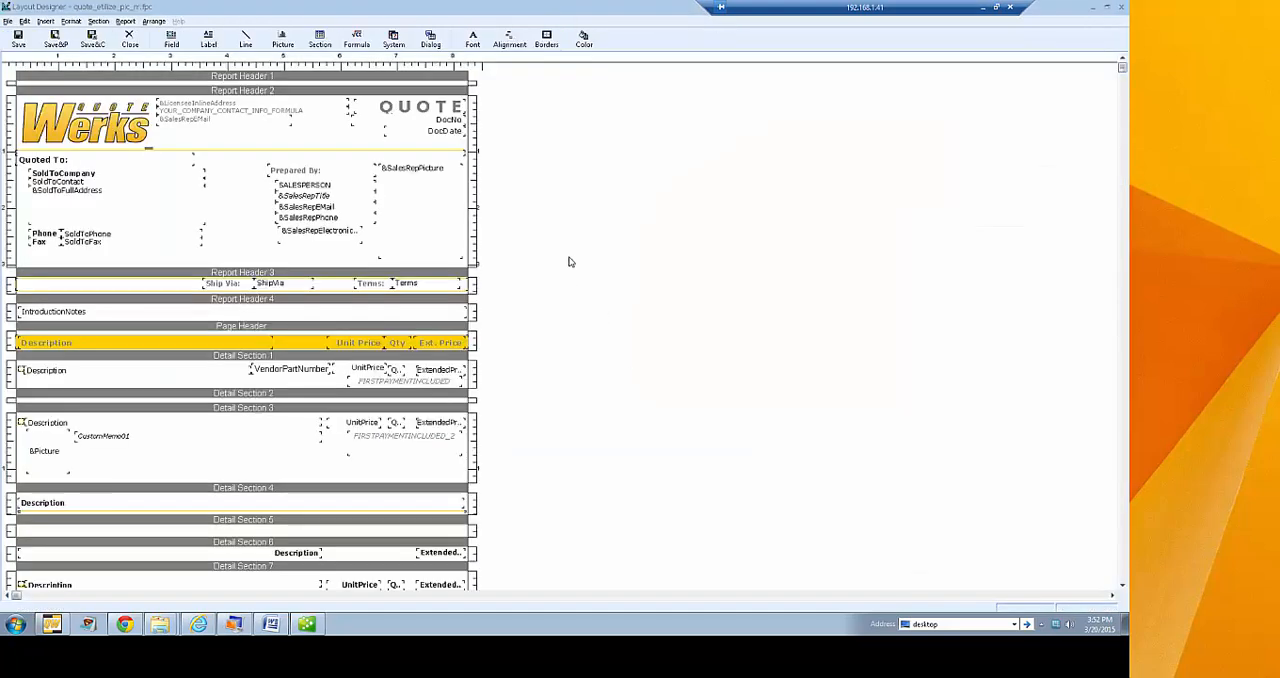
Examine the whole quote layout from the report headers through the detail sections to the page footer, and return to its beginning
scroll(570, 262, down, 3)
scroll(570, 262, down, 2)
scroll(567, 262, up, 4)
scroll(580, 306, down, 3)
scroll(578, 304, down, 5)
scroll(580, 304, down, 3)
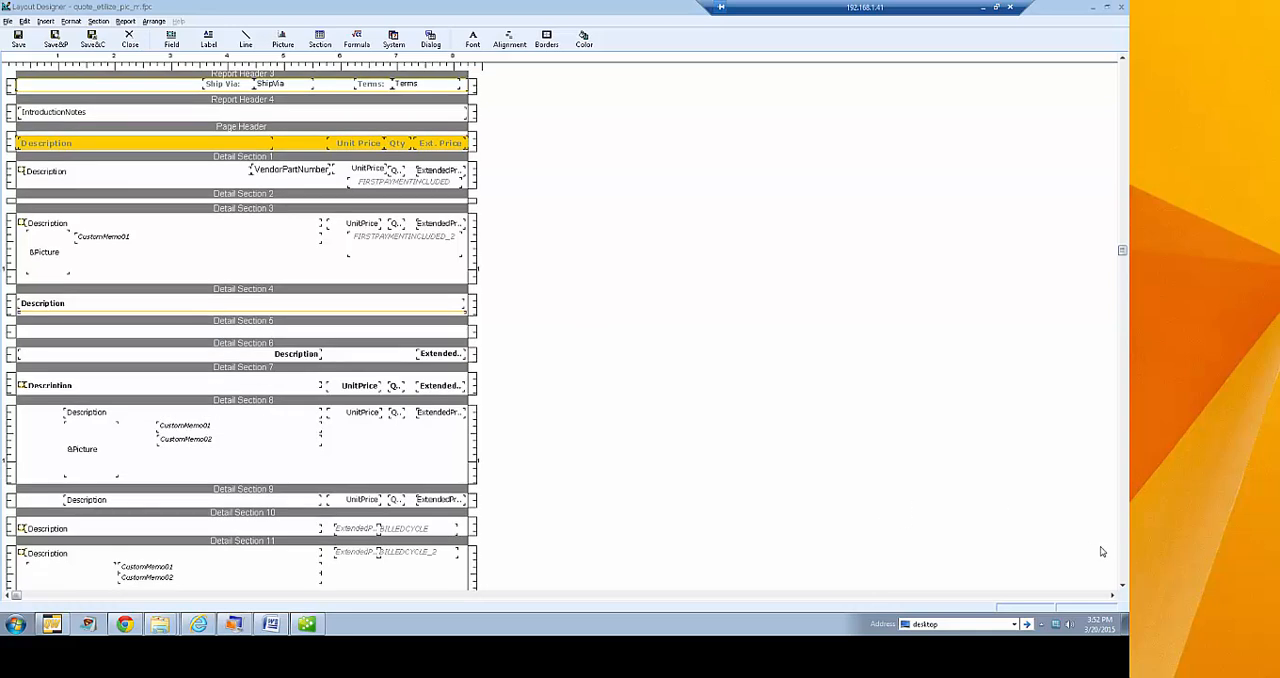
click(1122, 569)
click(1122, 569)
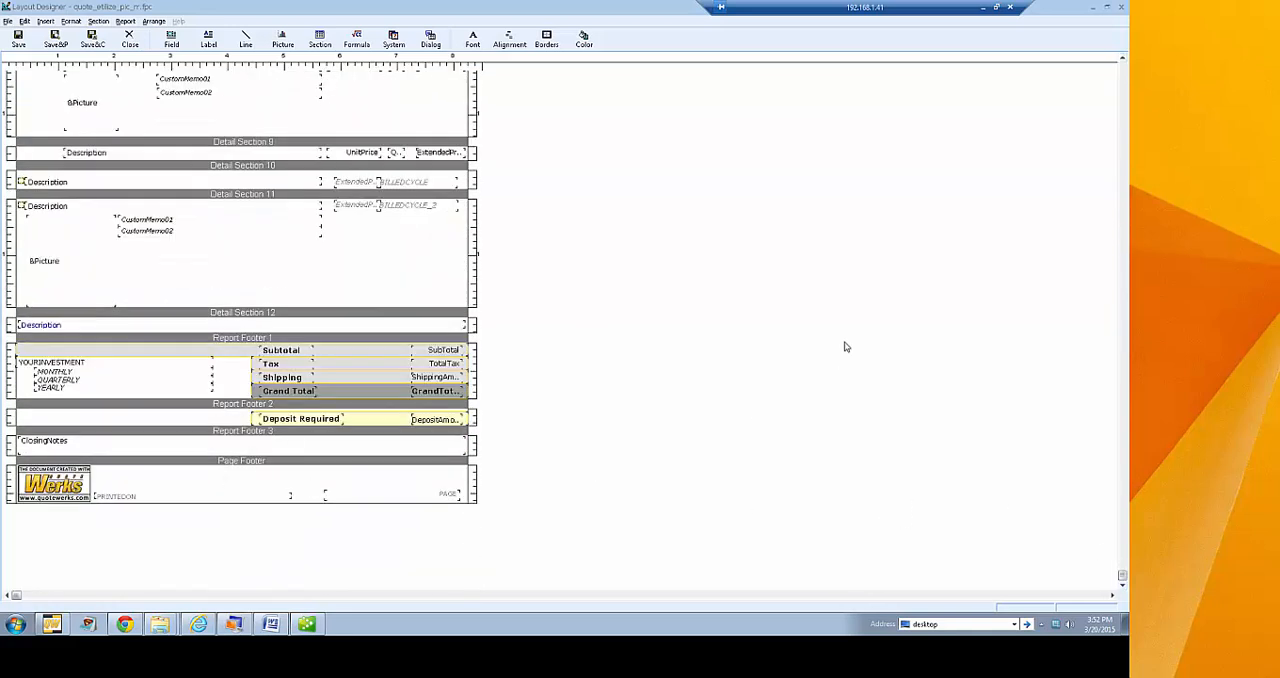
click(1123, 77)
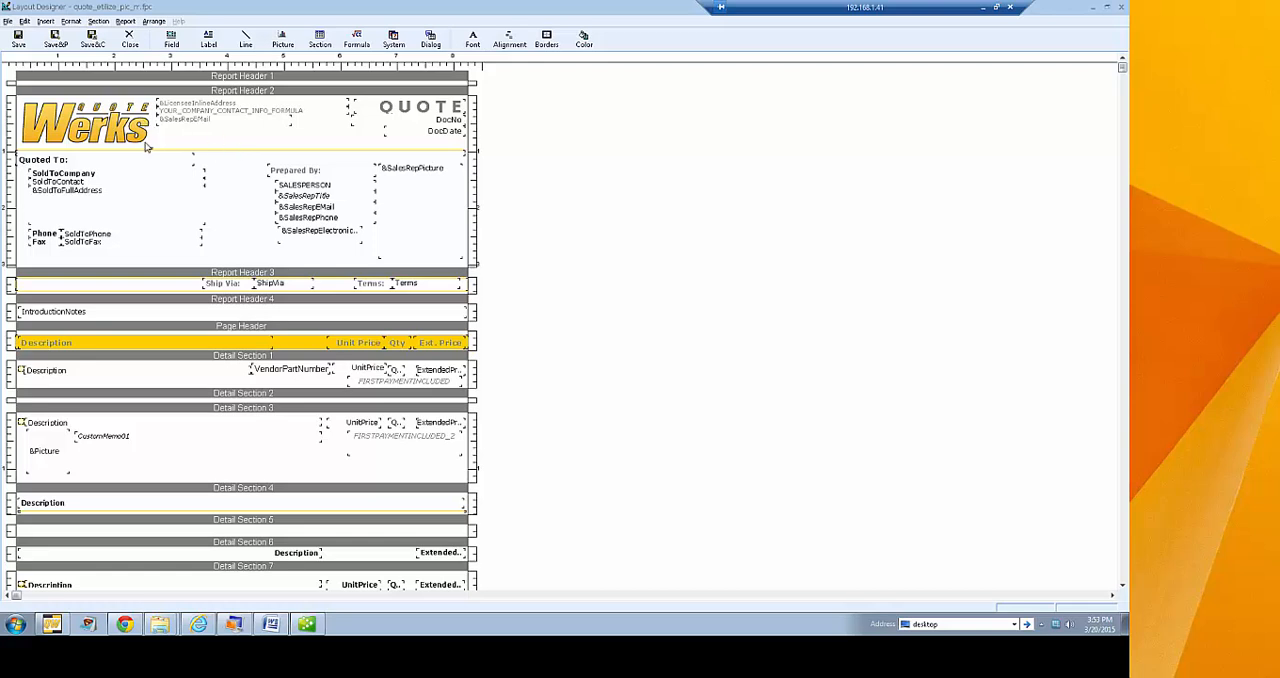
Check the properties of Detail Section 4 and the section selection criteria of Detail Section 3, cancelling both without changes
scroll(582, 254, down, 2)
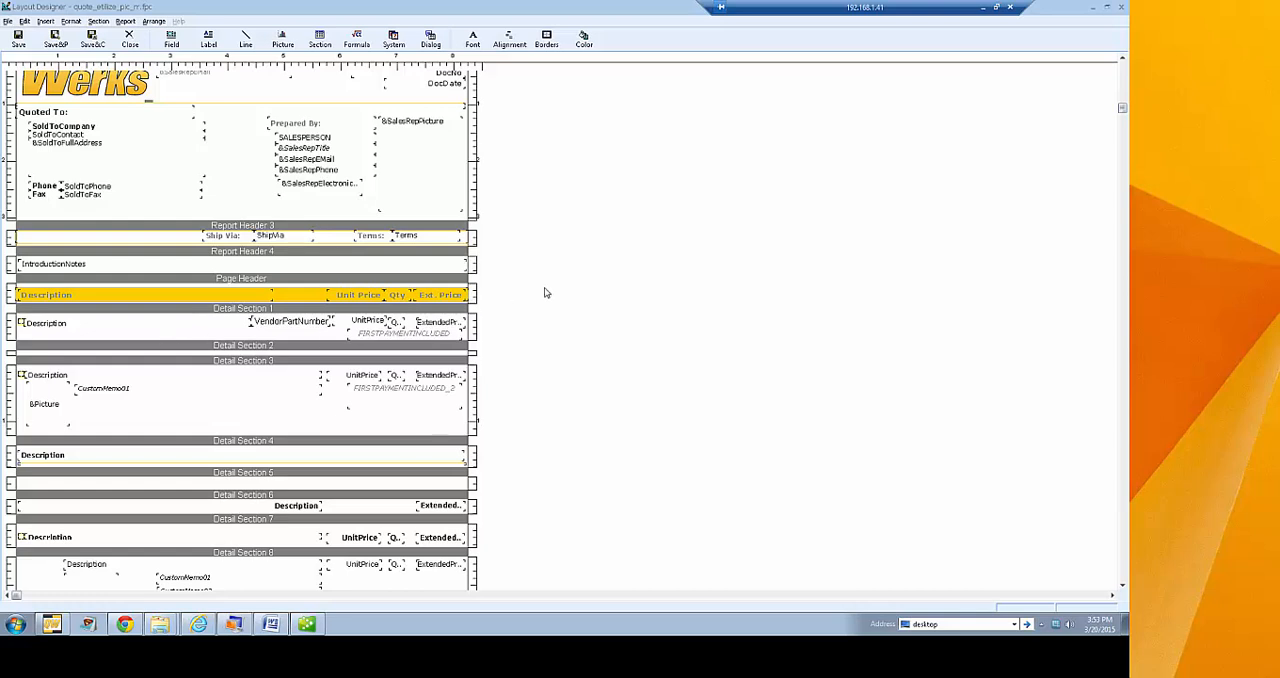
scroll(545, 292, down, 2)
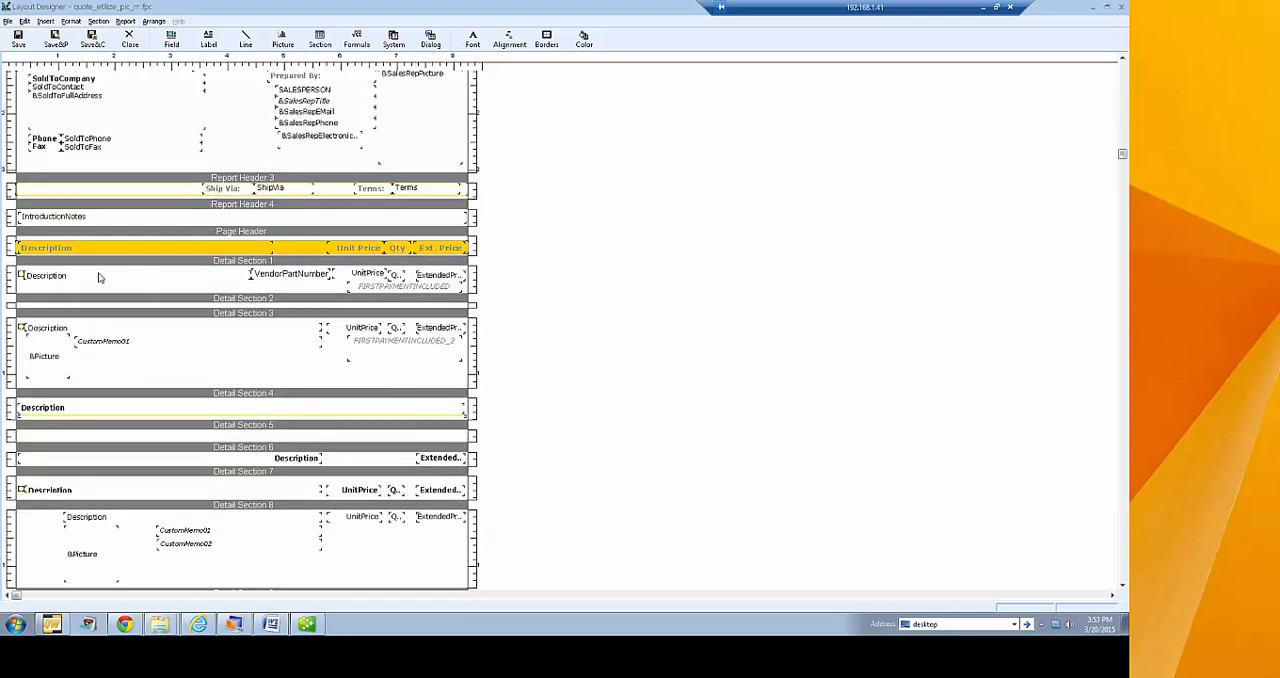
scroll(522, 381, down, 2)
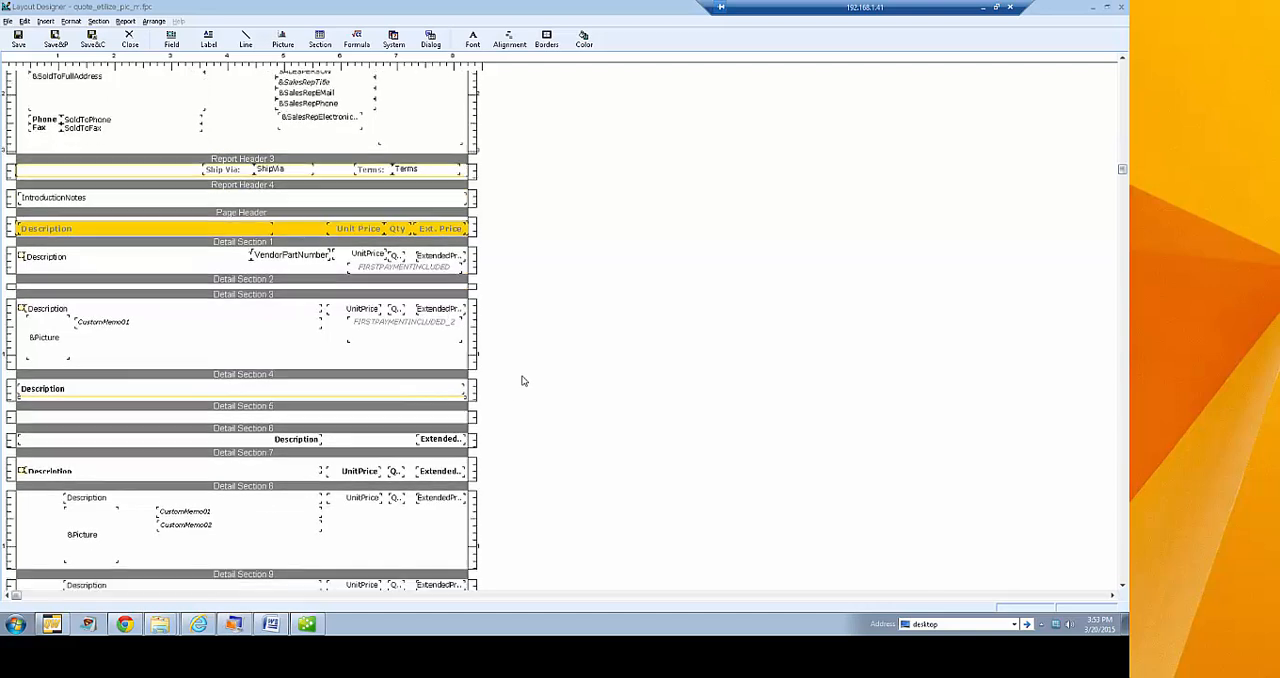
scroll(524, 378, down, 3)
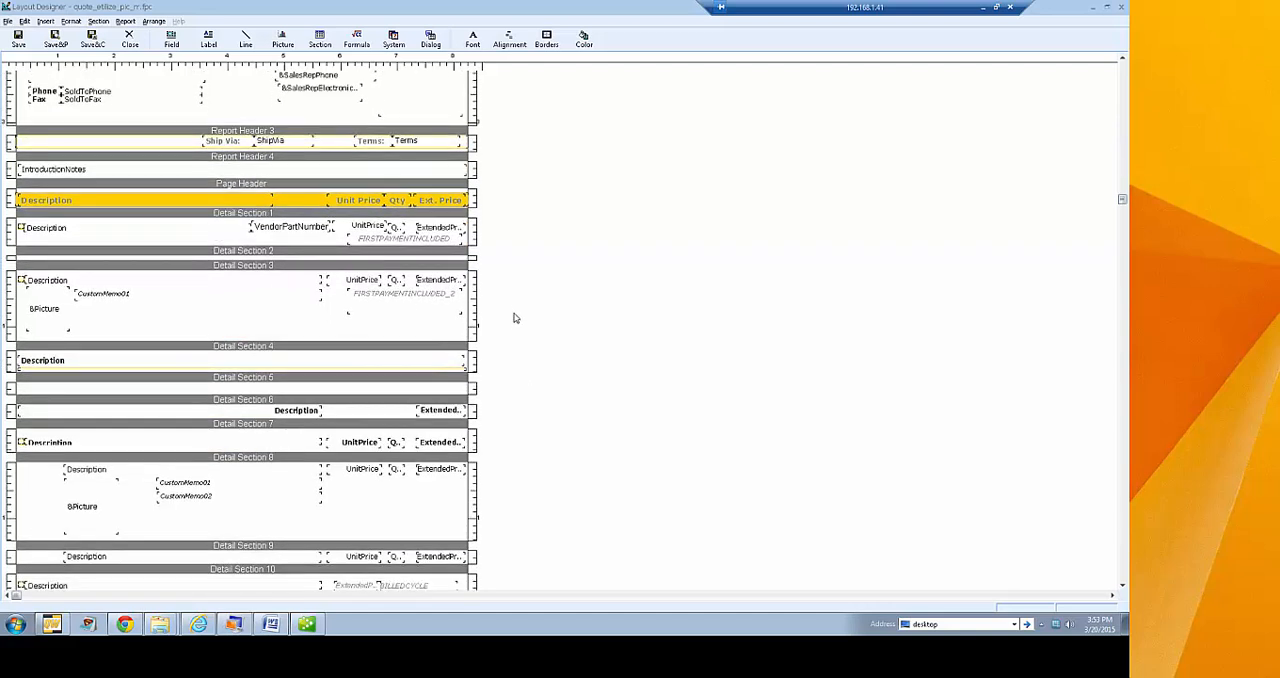
scroll(618, 311, down, 2)
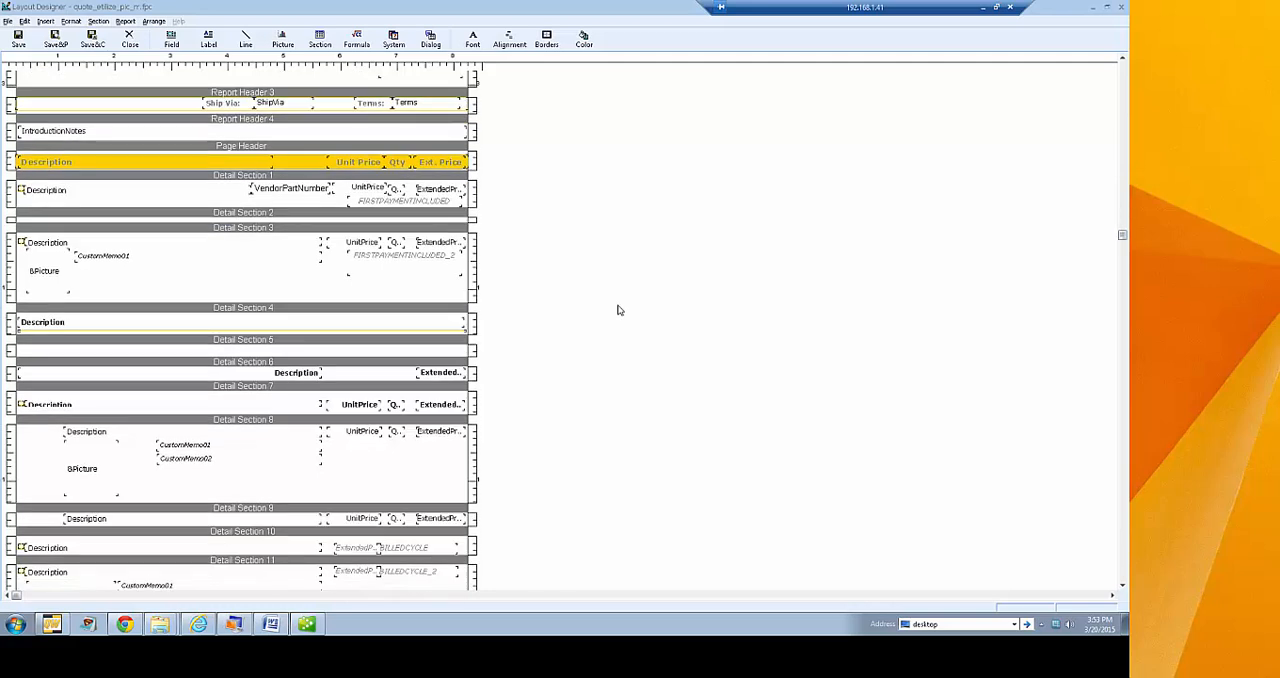
scroll(618, 312, up, 2)
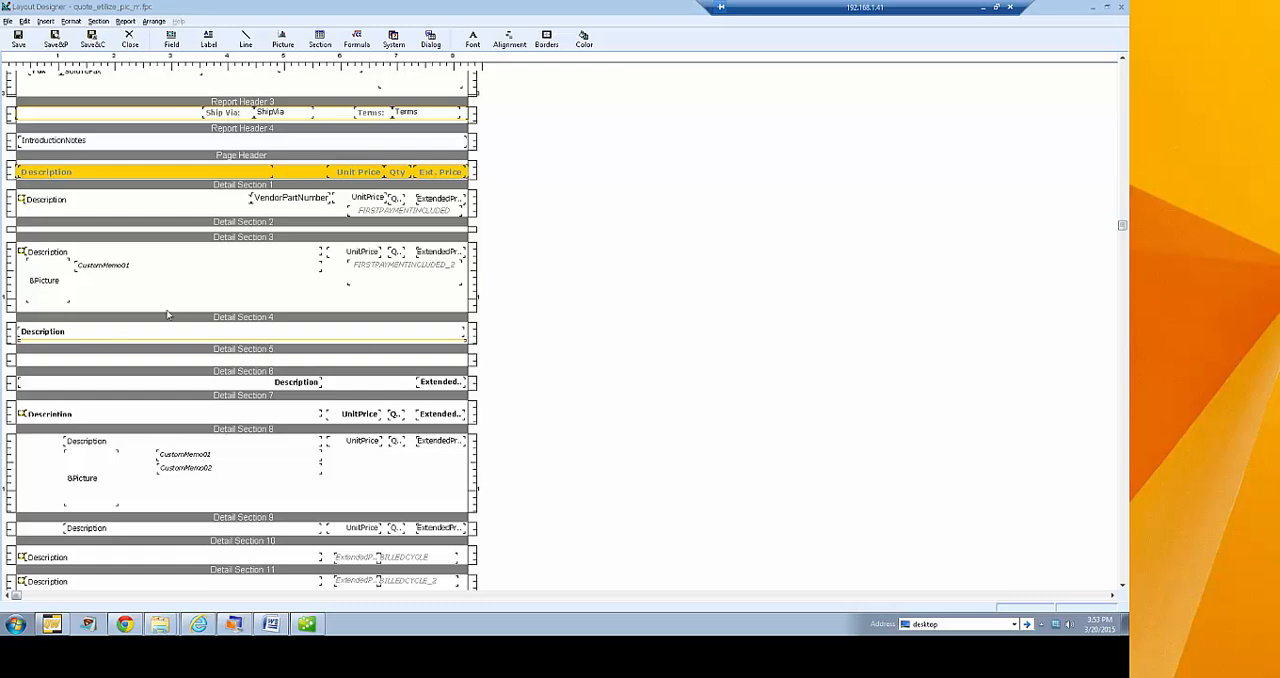
double_click(214, 318)
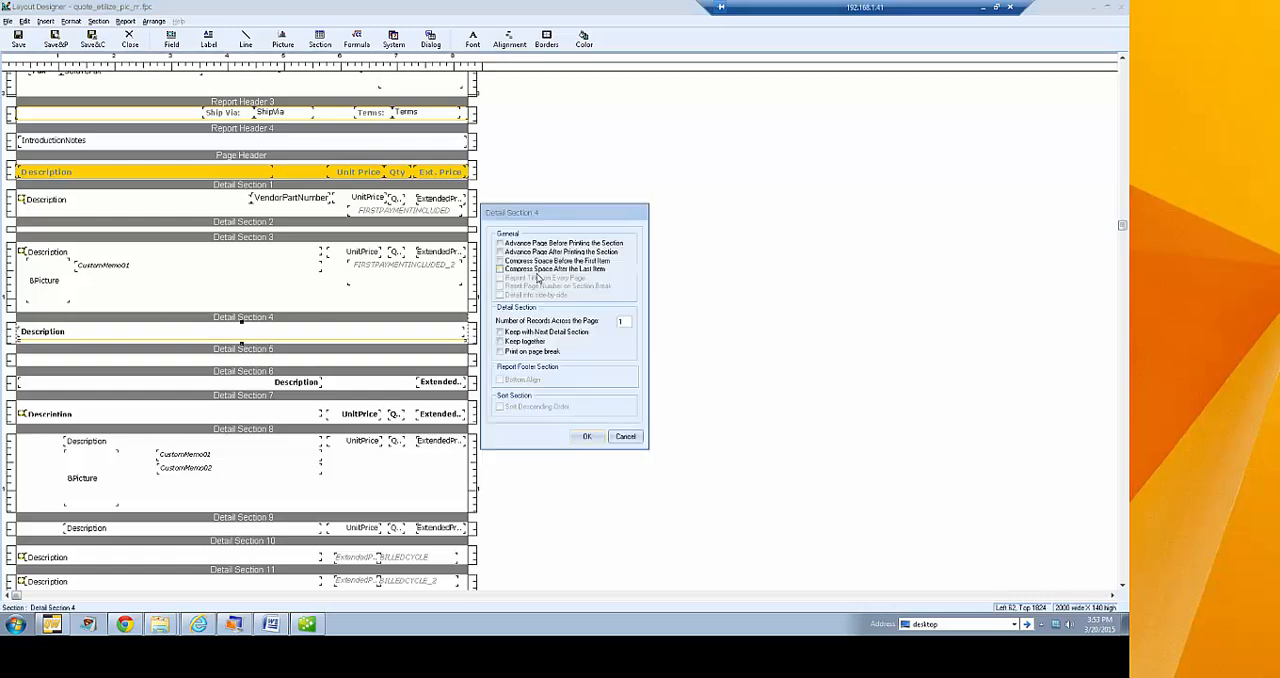
click(625, 436)
right_click(199, 312)
click(253, 380)
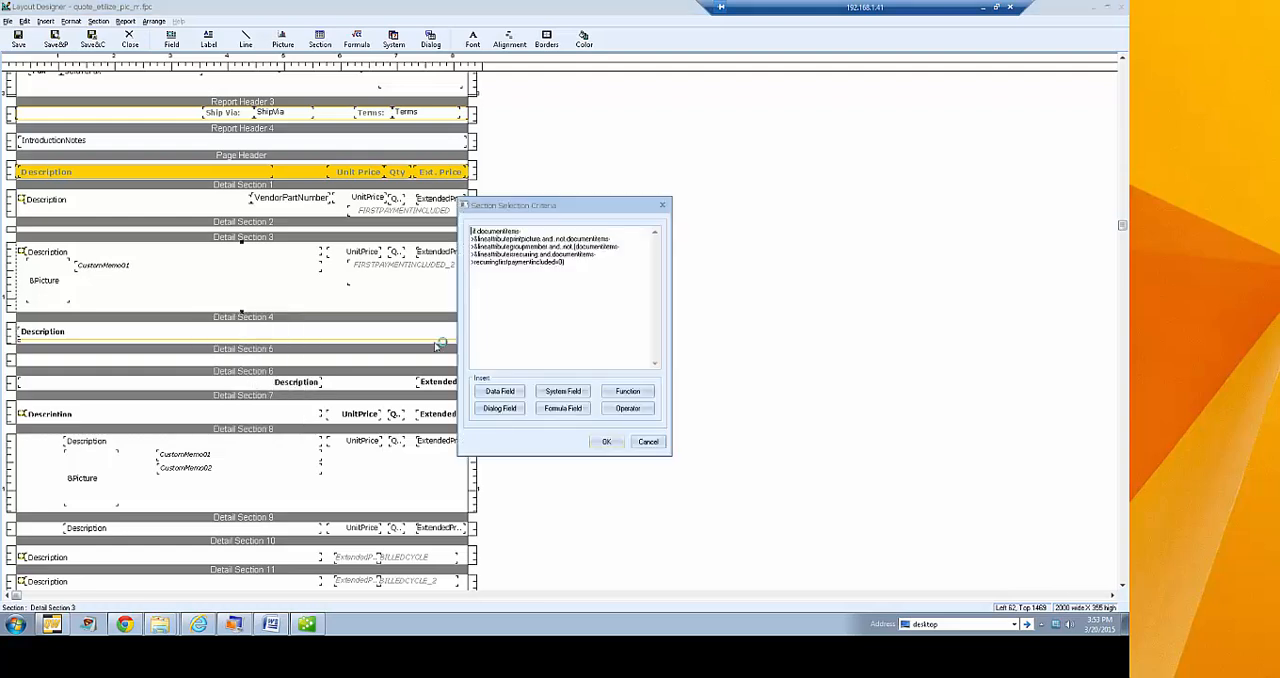
key(ctrl+a)
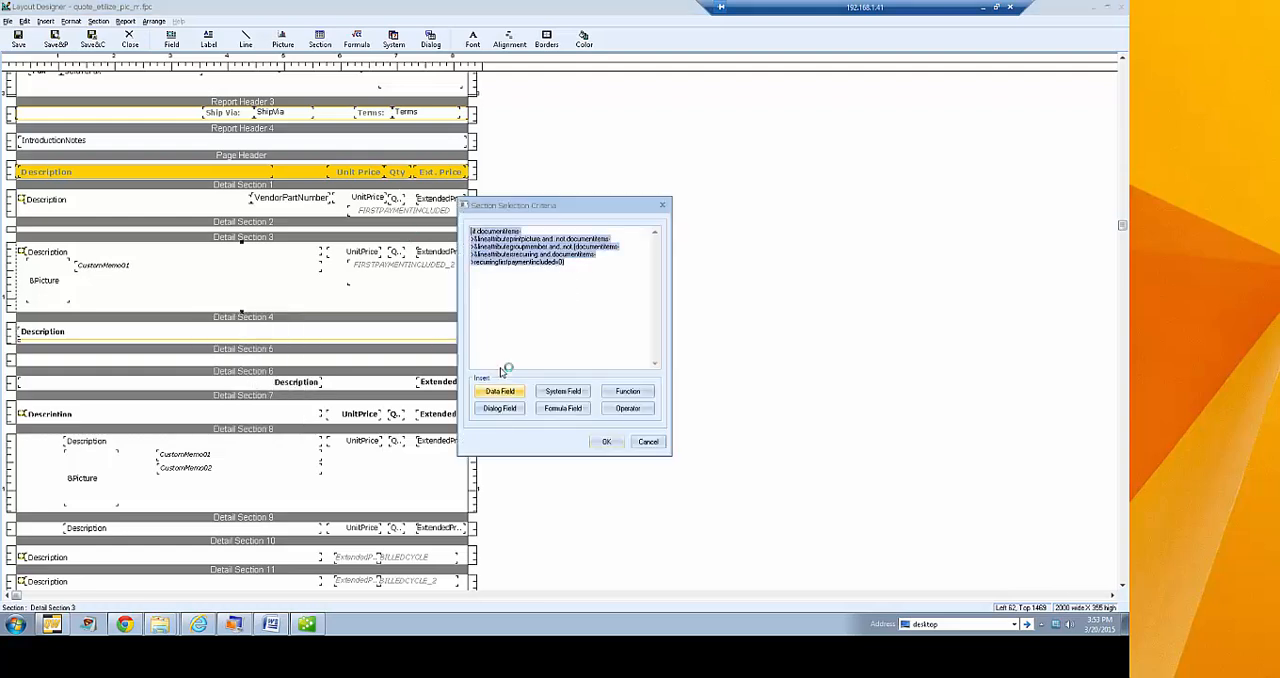
click(651, 442)
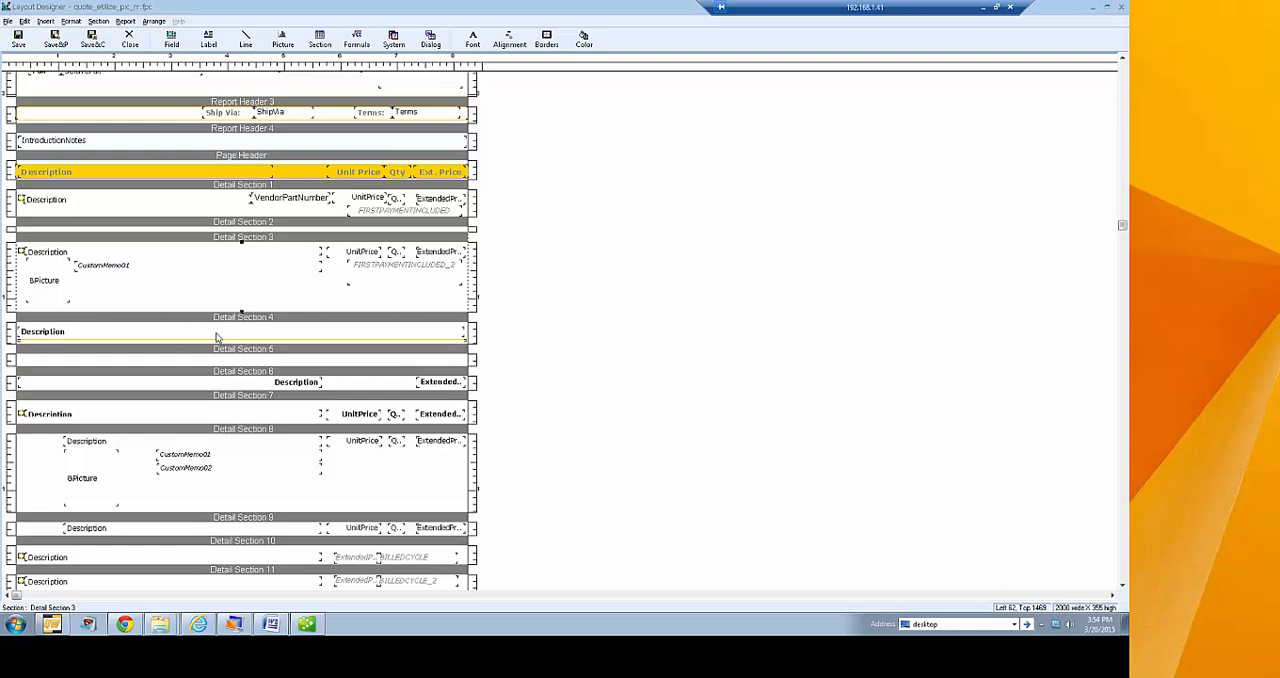
Start inserting a data field in the layout and browse the fields available in the DocumentHeaders table
scroll(588, 252, up, 2)
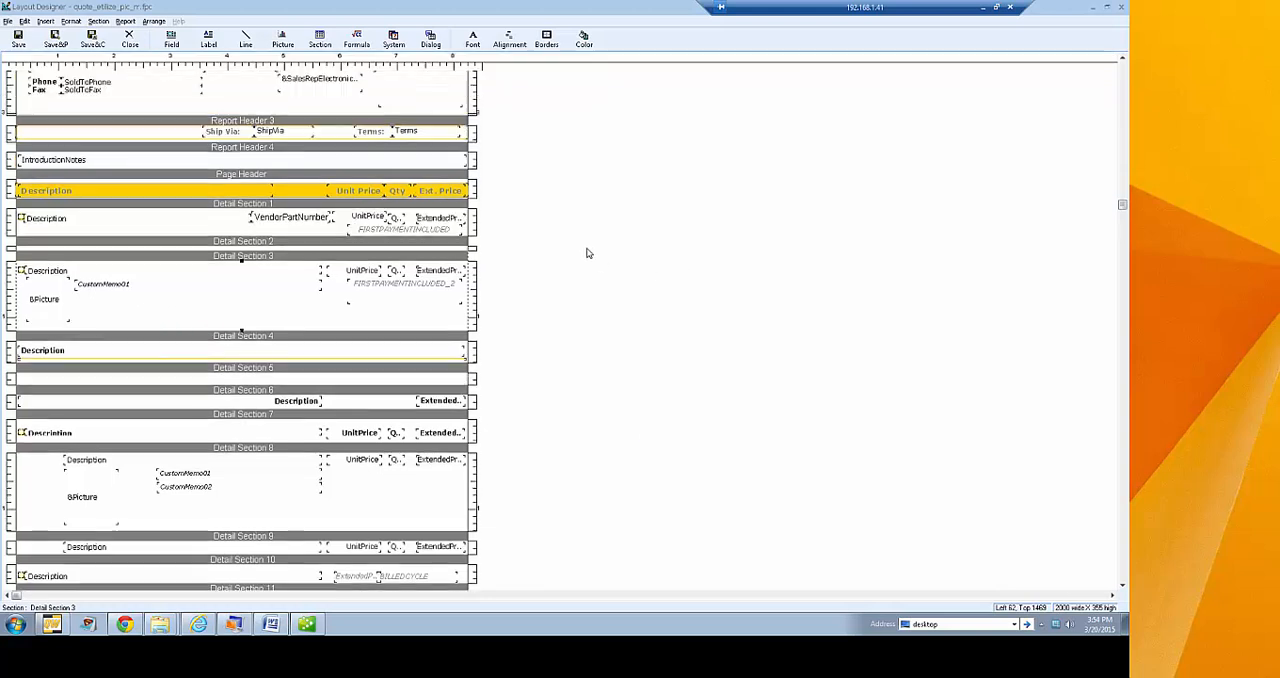
scroll(588, 253, up, 3)
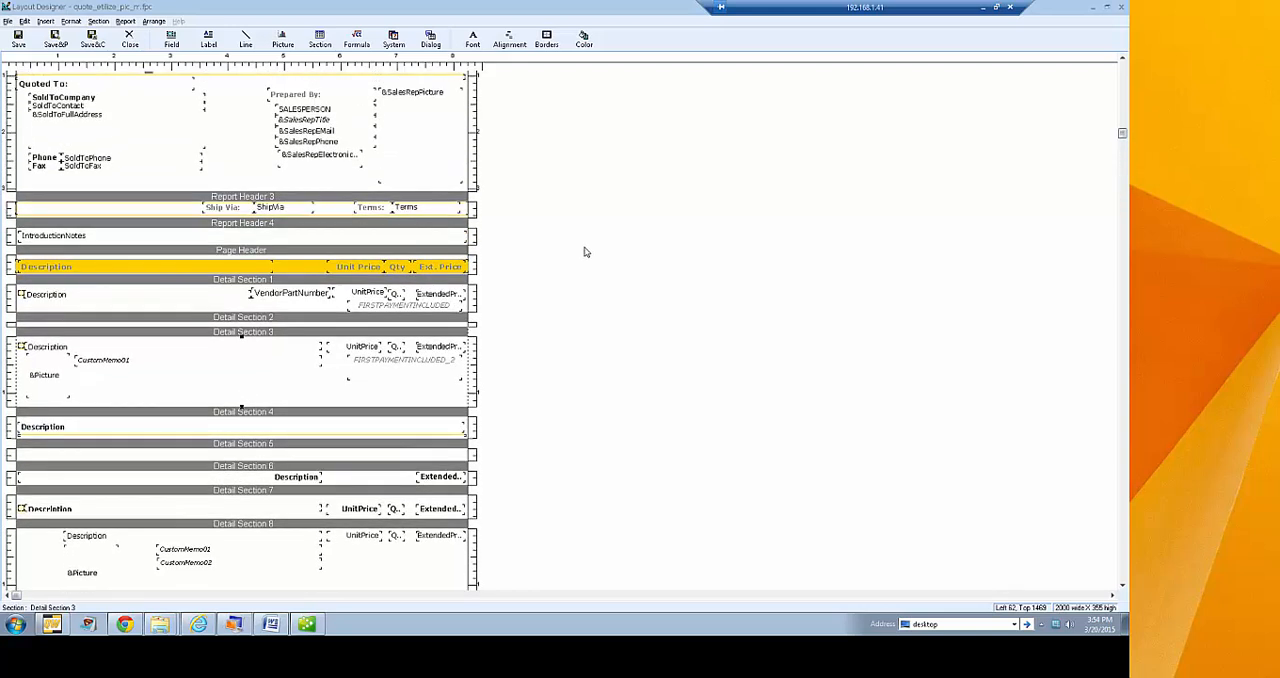
scroll(586, 252, up, 2)
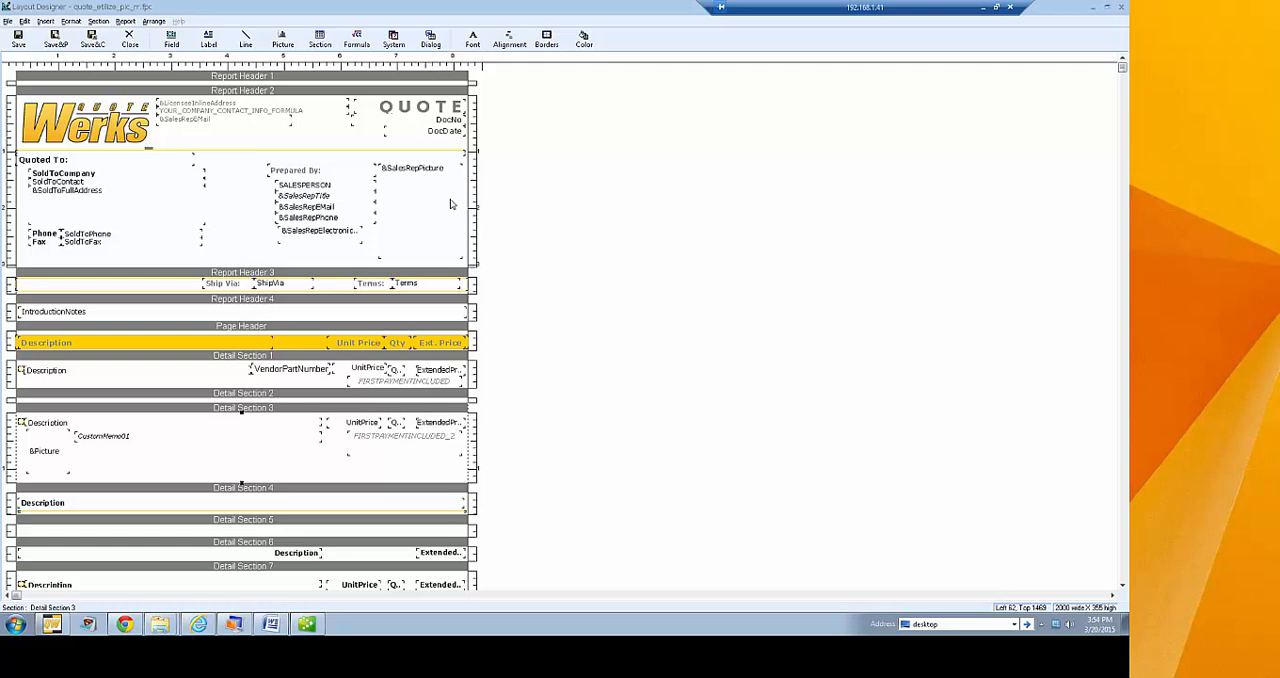
click(176, 48)
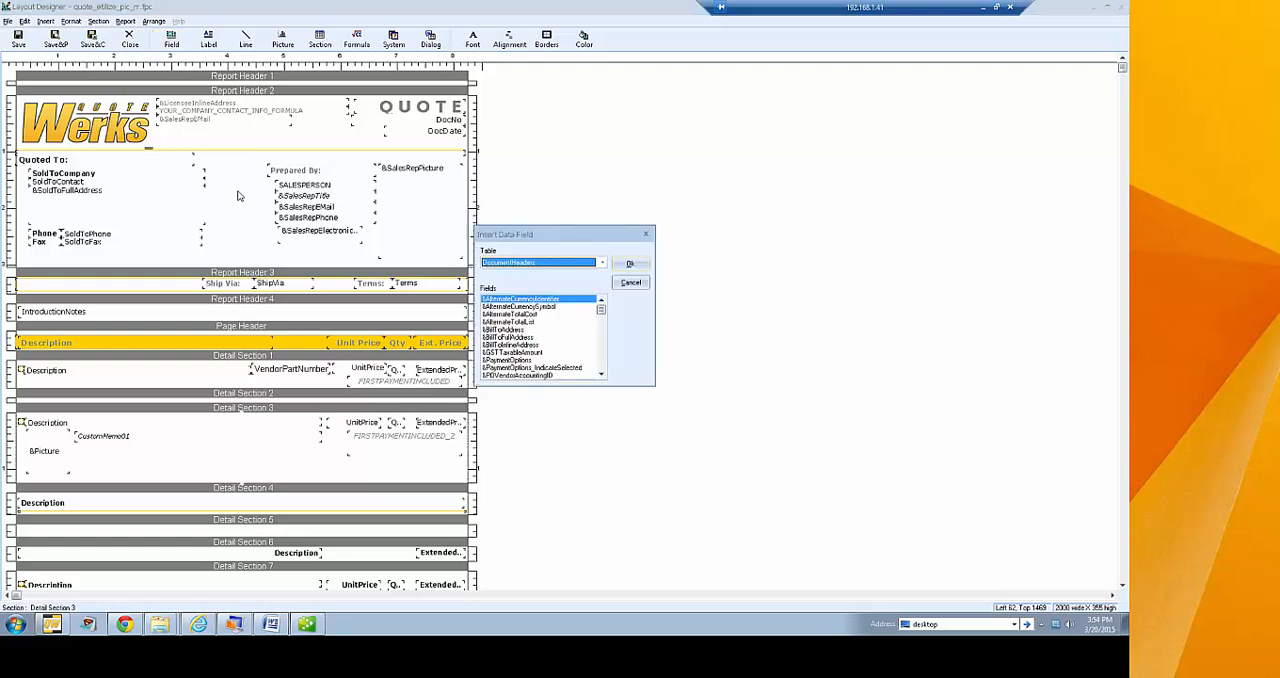
click(601, 263)
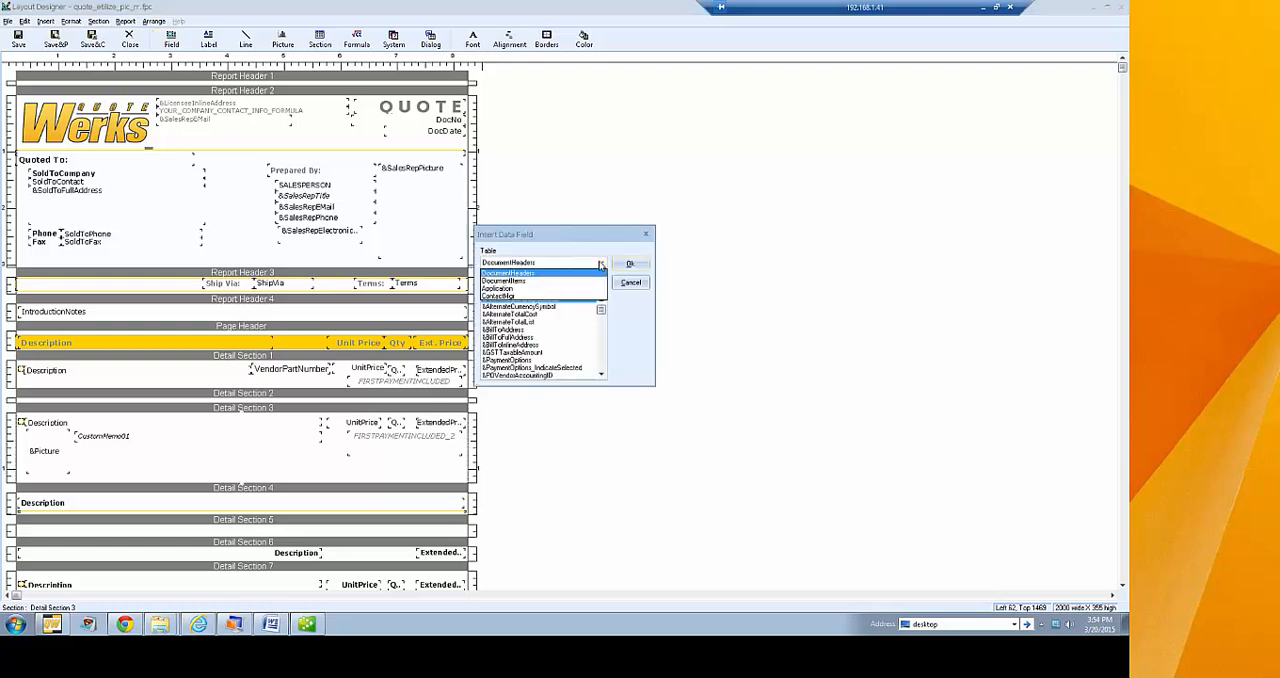
click(539, 274)
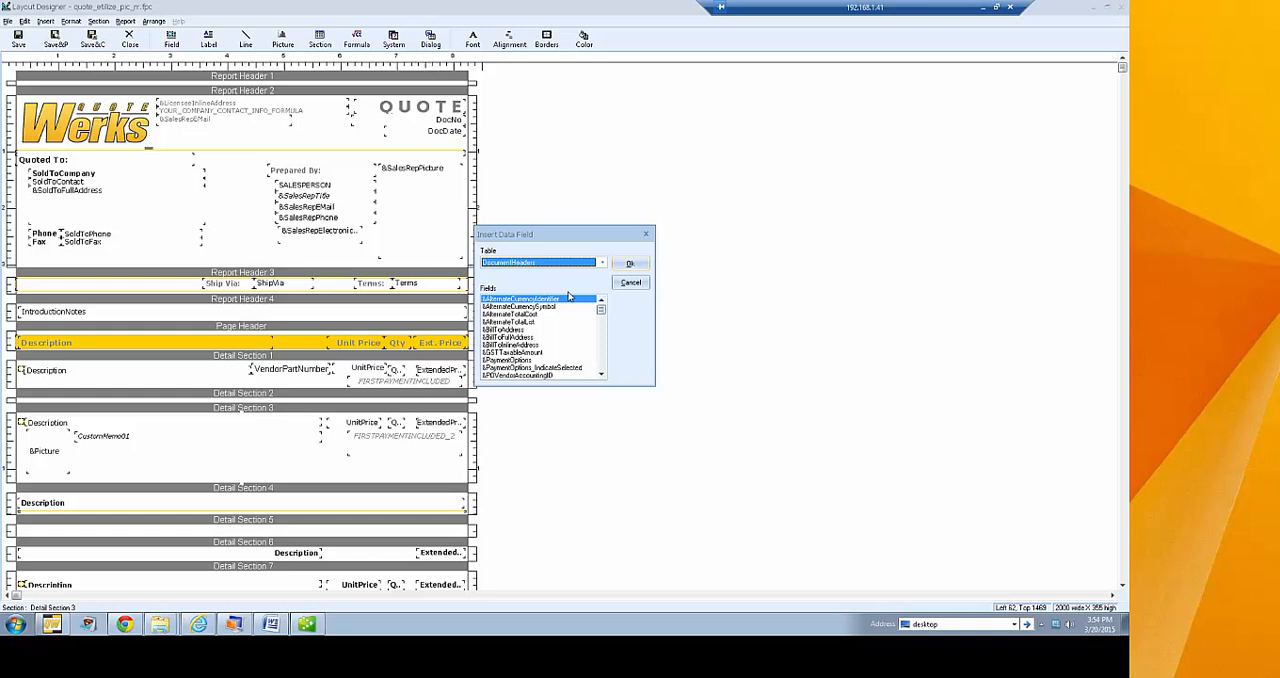
scroll(604, 374, down, 4)
mouse_move(601, 315)
mouse_down()
mouse_move(602, 377)
mouse_move(603, 302)
mouse_up()
Browse the data fields of the DocumentItems table, followed by those of the Application table
click(569, 264)
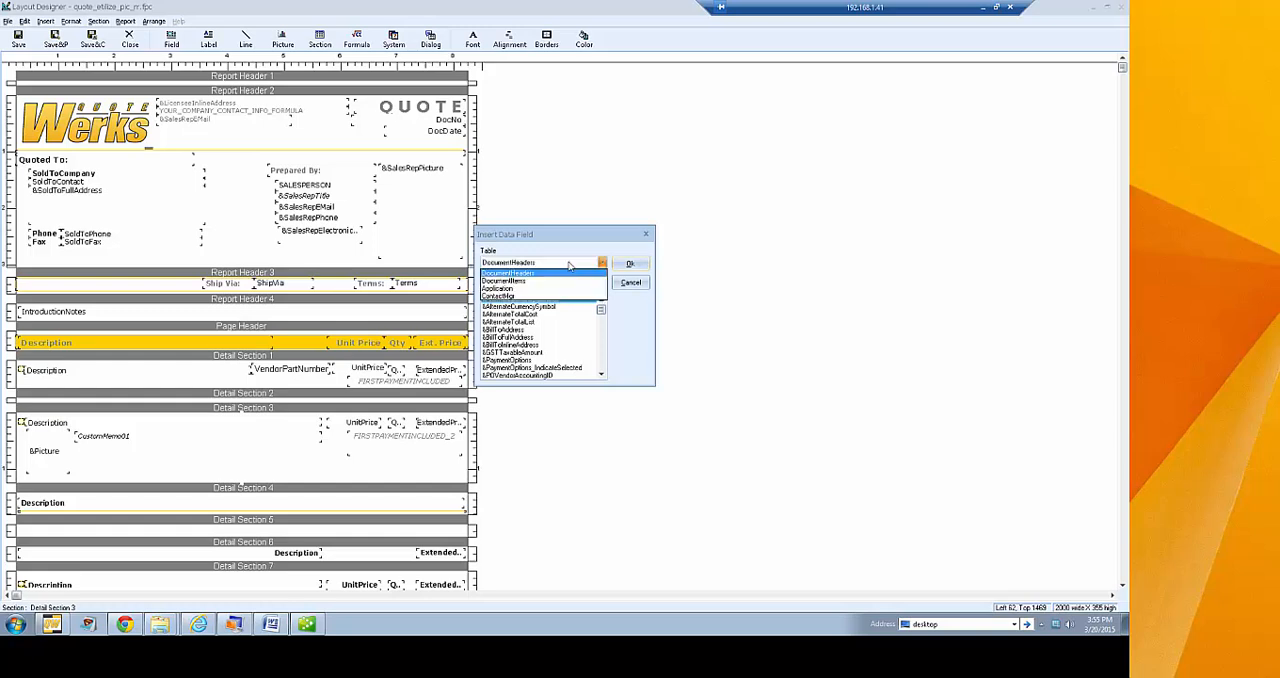
click(557, 281)
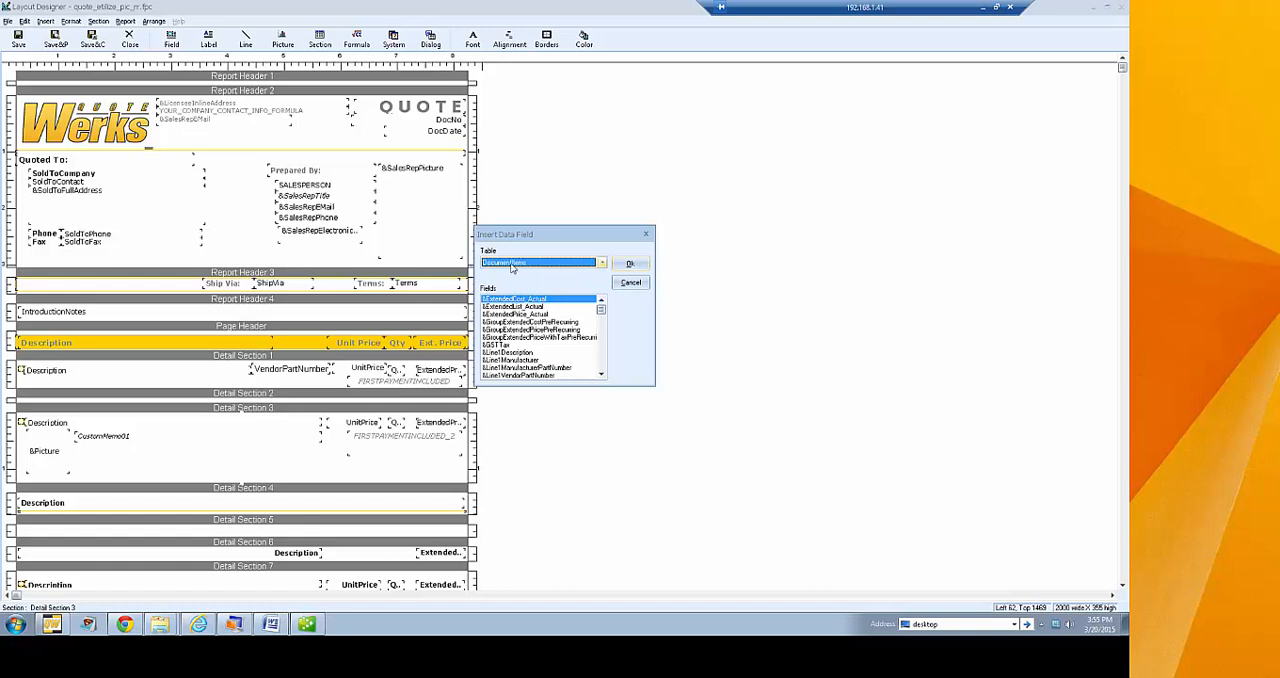
click(512, 265)
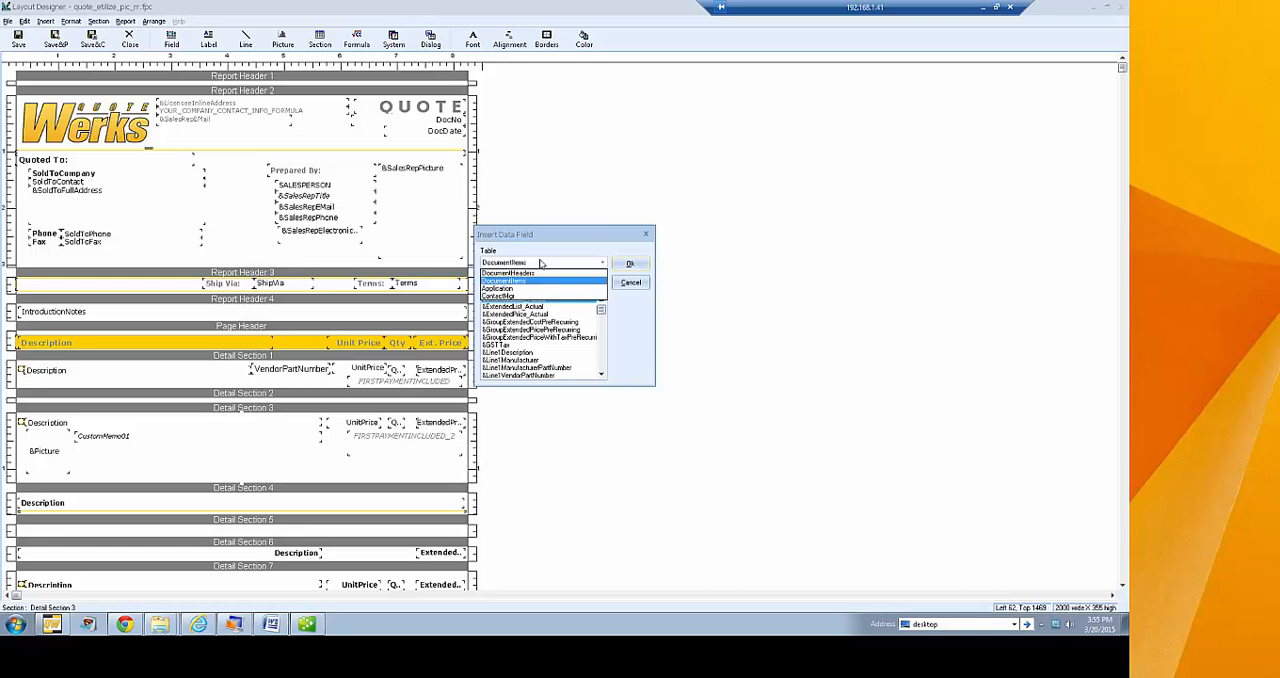
click(513, 290)
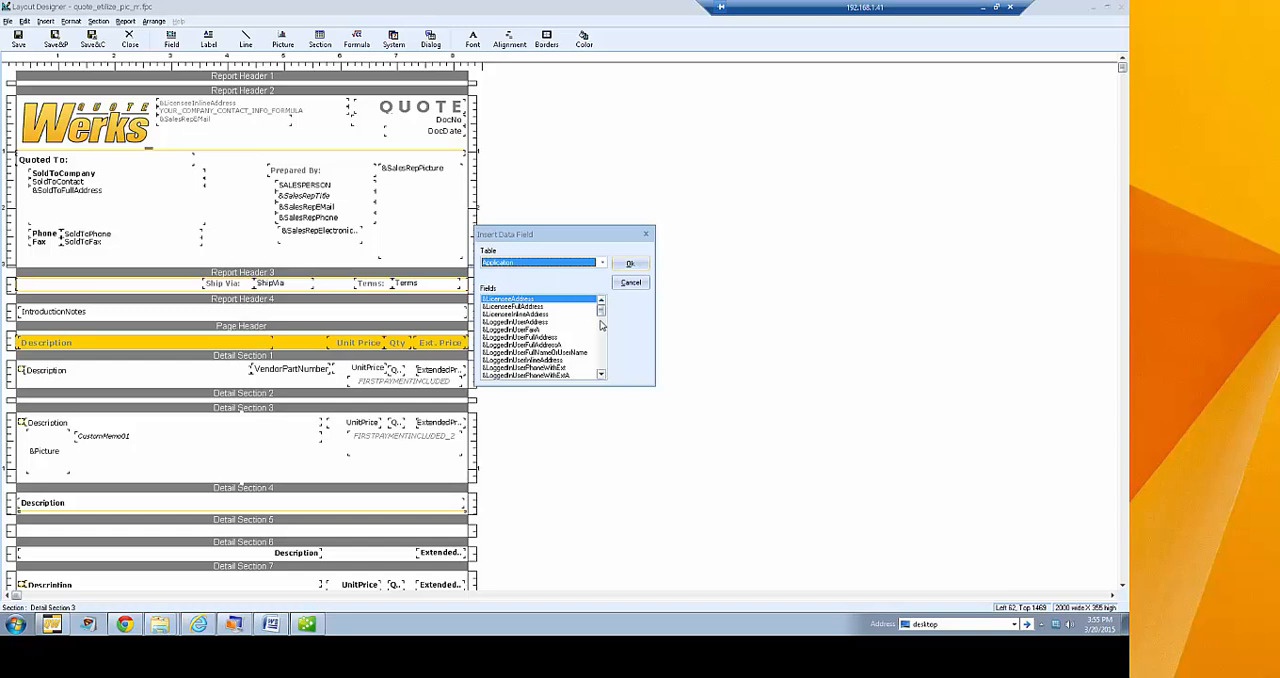
mouse_move(602, 312)
mouse_down()
mouse_move(606, 377)
mouse_move(602, 306)
mouse_up()
Switch the data field source to the ContactMgr table, browse its available fields and close the list without choosing one
click(512, 263)
click(512, 276)
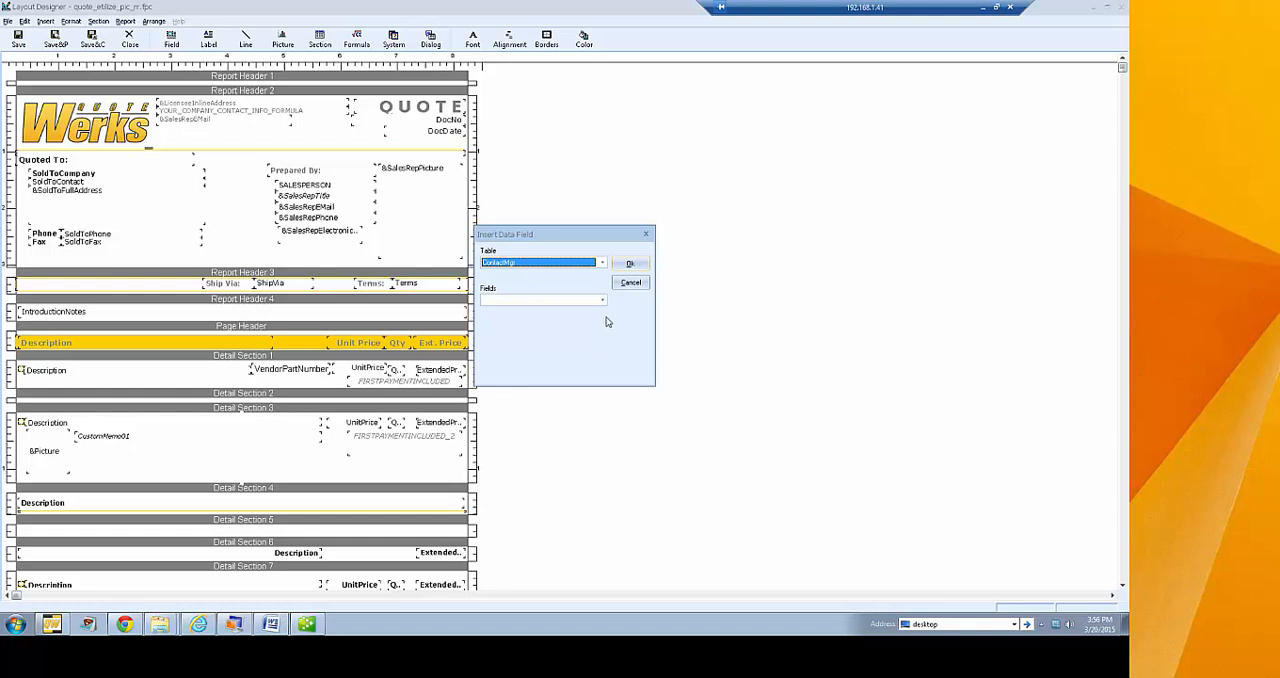
click(602, 301)
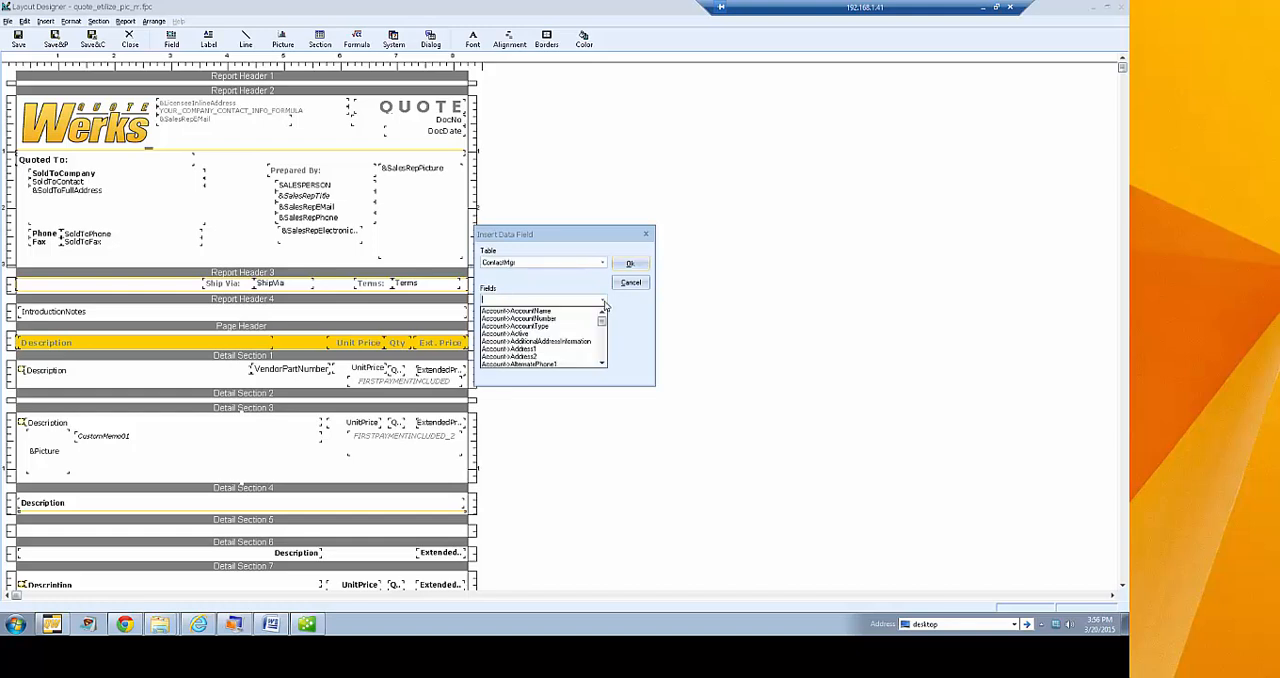
mouse_move(602, 322)
mouse_down()
mouse_move(607, 364)
mouse_move(614, 321)
mouse_up()
click(636, 326)
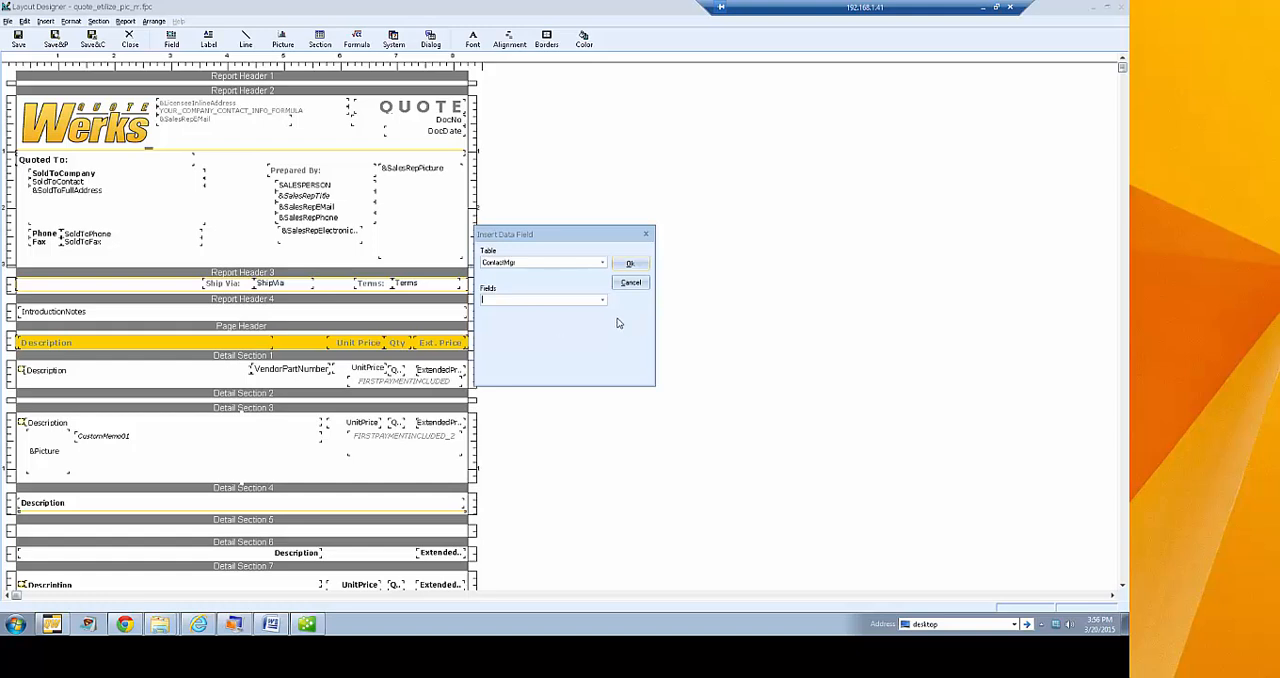
Close the data field dialog, restart inserting a data field and review the tables offered as its source
click(630, 284)
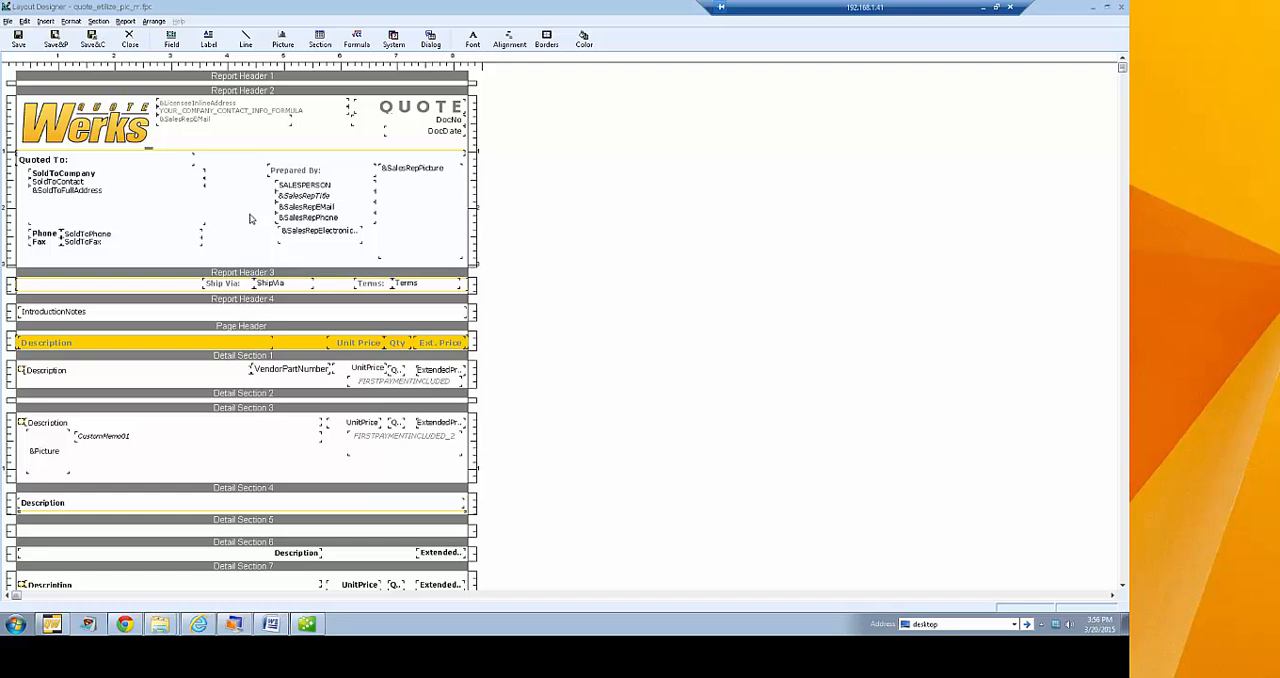
click(171, 40)
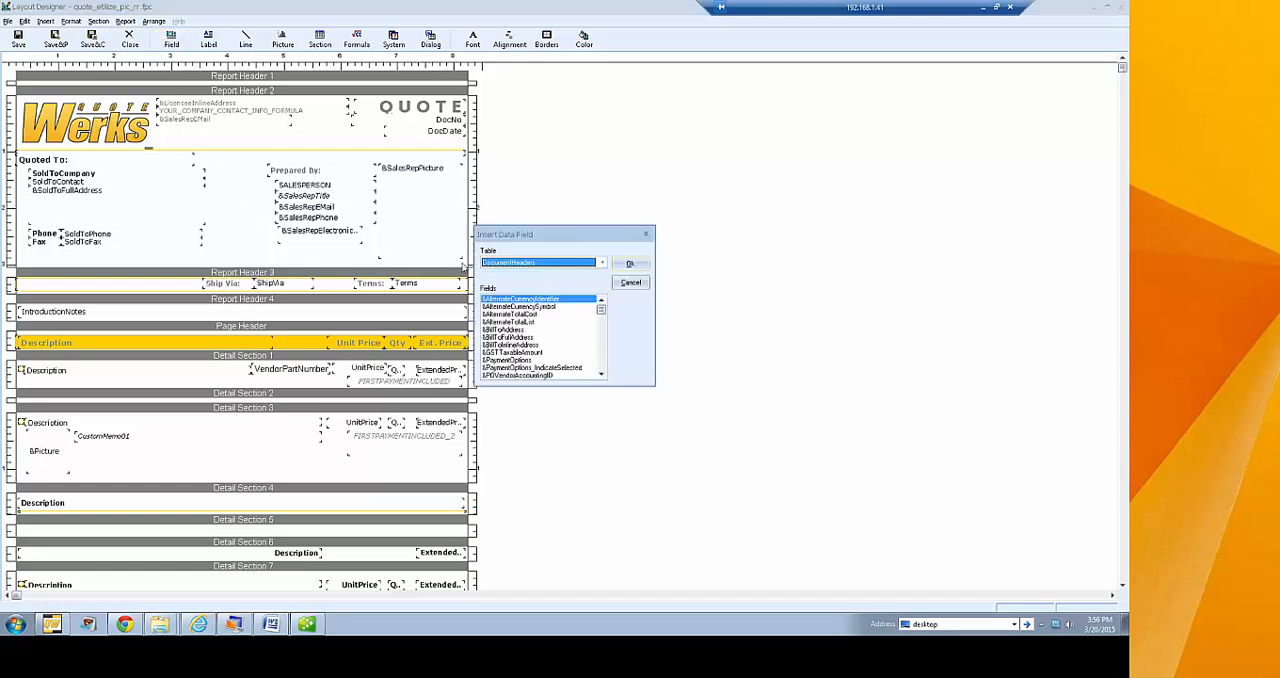
click(602, 263)
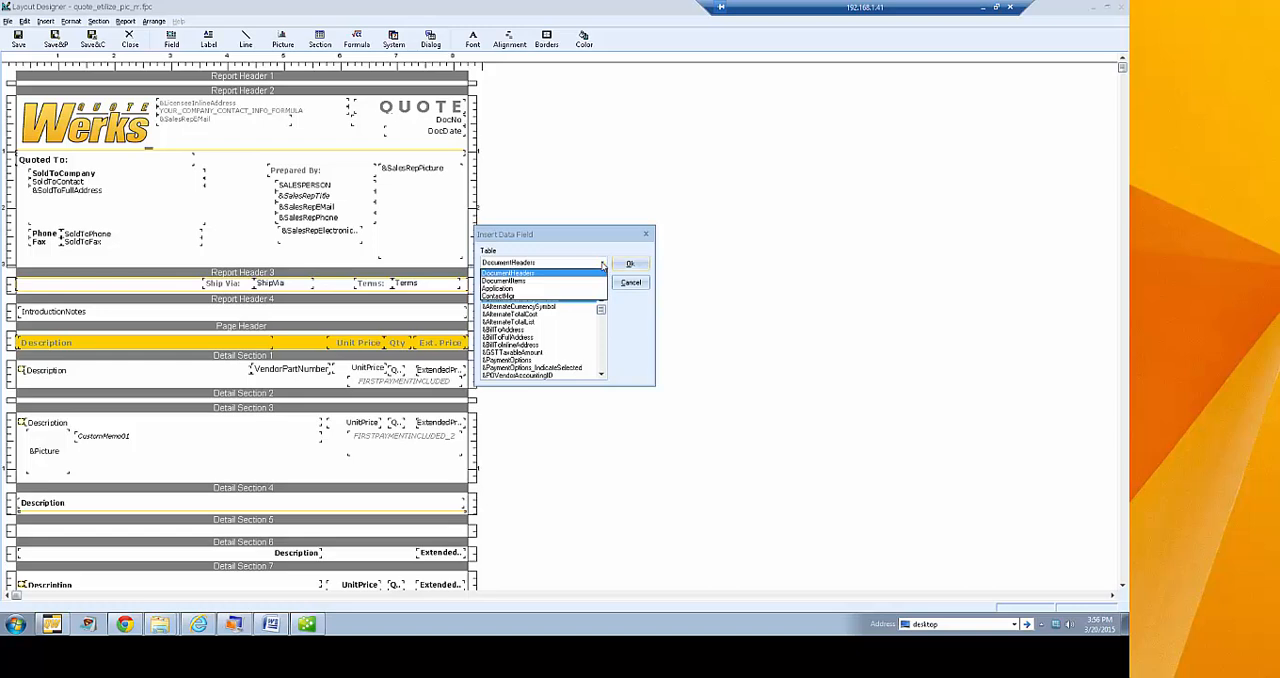
click(602, 265)
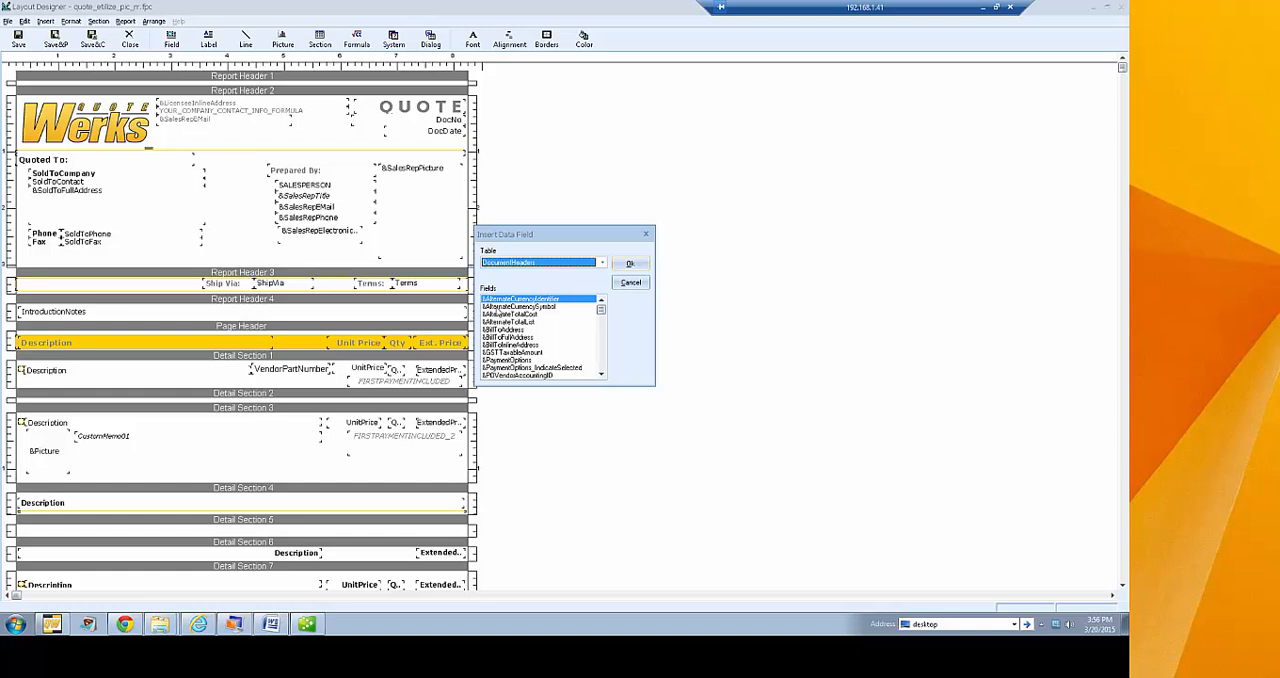
Insert the ExpirationDate field from DocumentHeaders below DocDate in Report Header 2 and widen it to about 348 units
scroll(602, 313, down, 3)
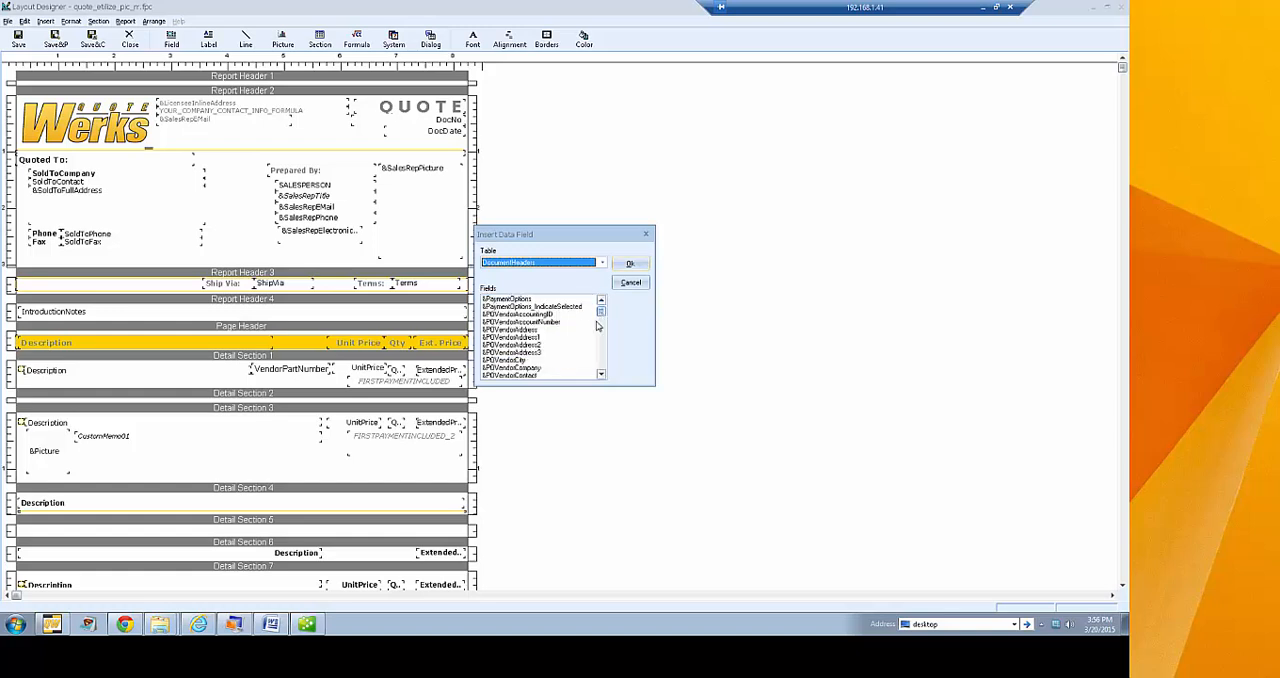
click(602, 375)
click(506, 339)
key(e)
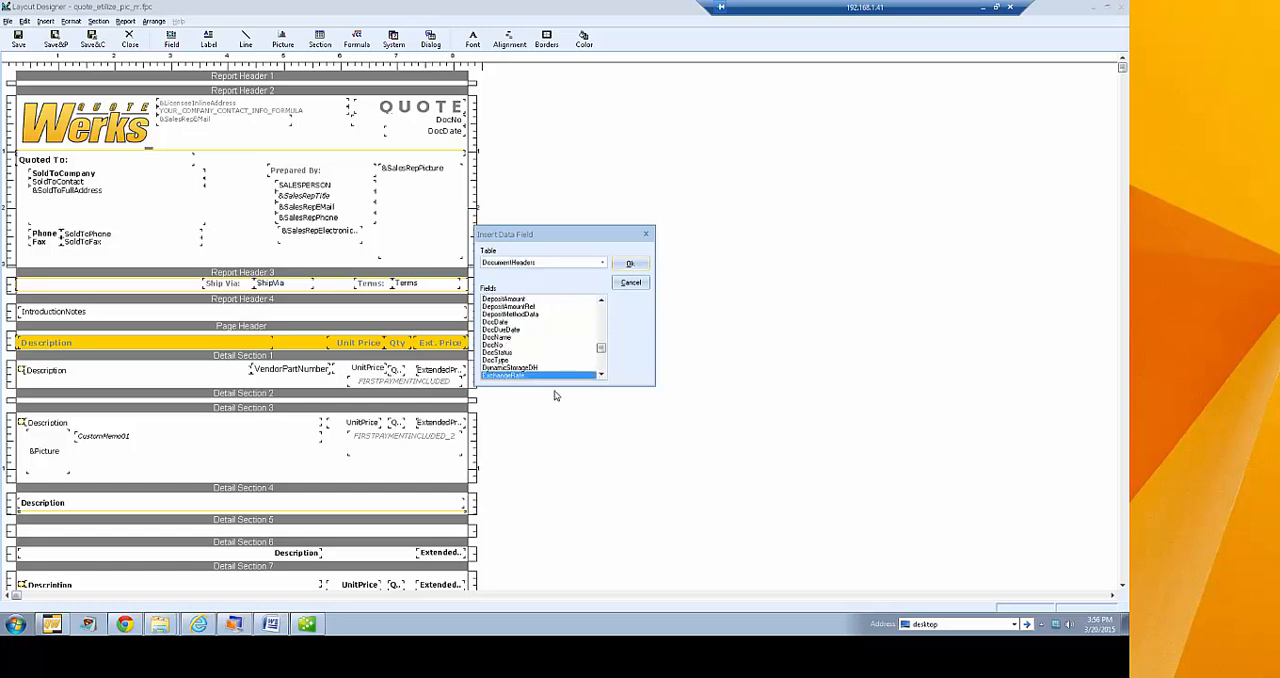
click(601, 376)
click(601, 376)
click(601, 376)
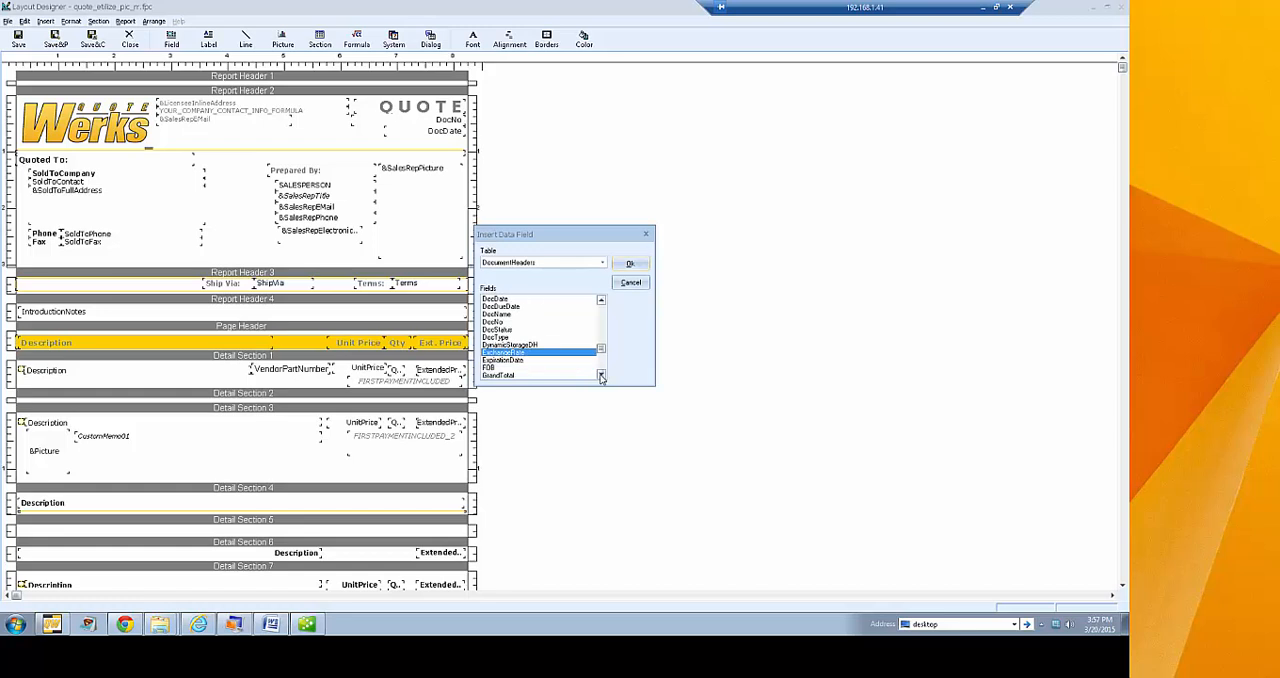
click(601, 376)
click(601, 376)
key(Down)
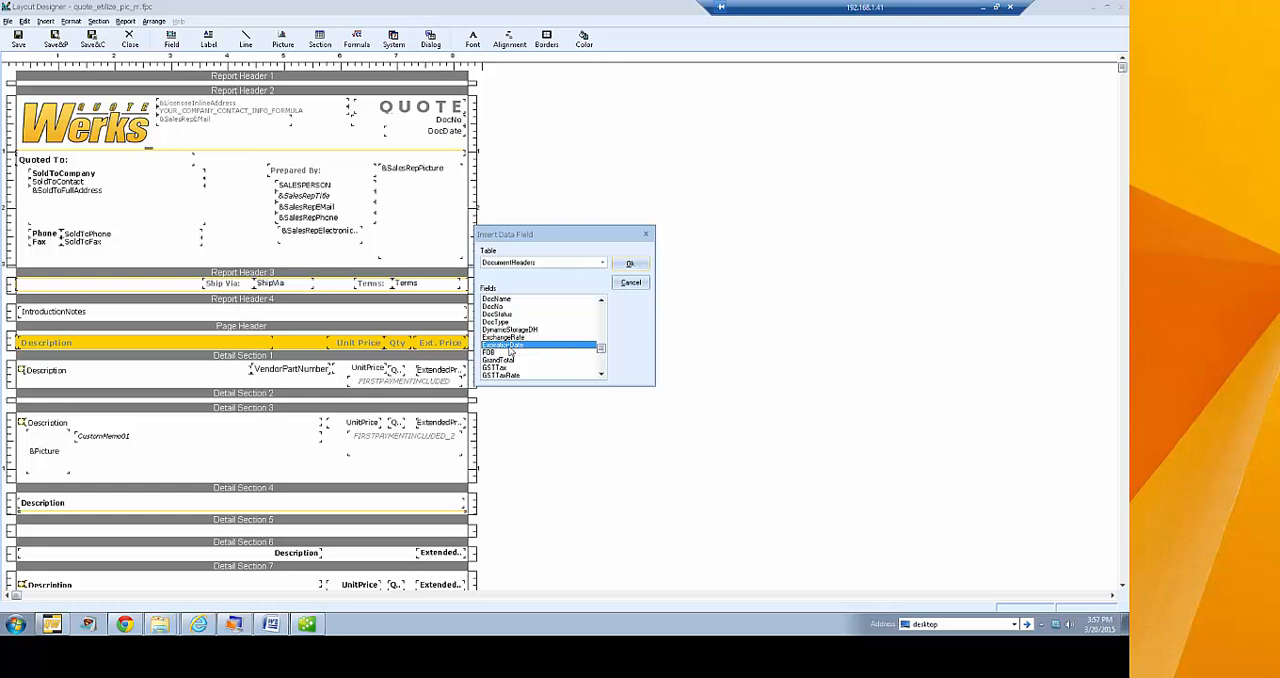
click(626, 266)
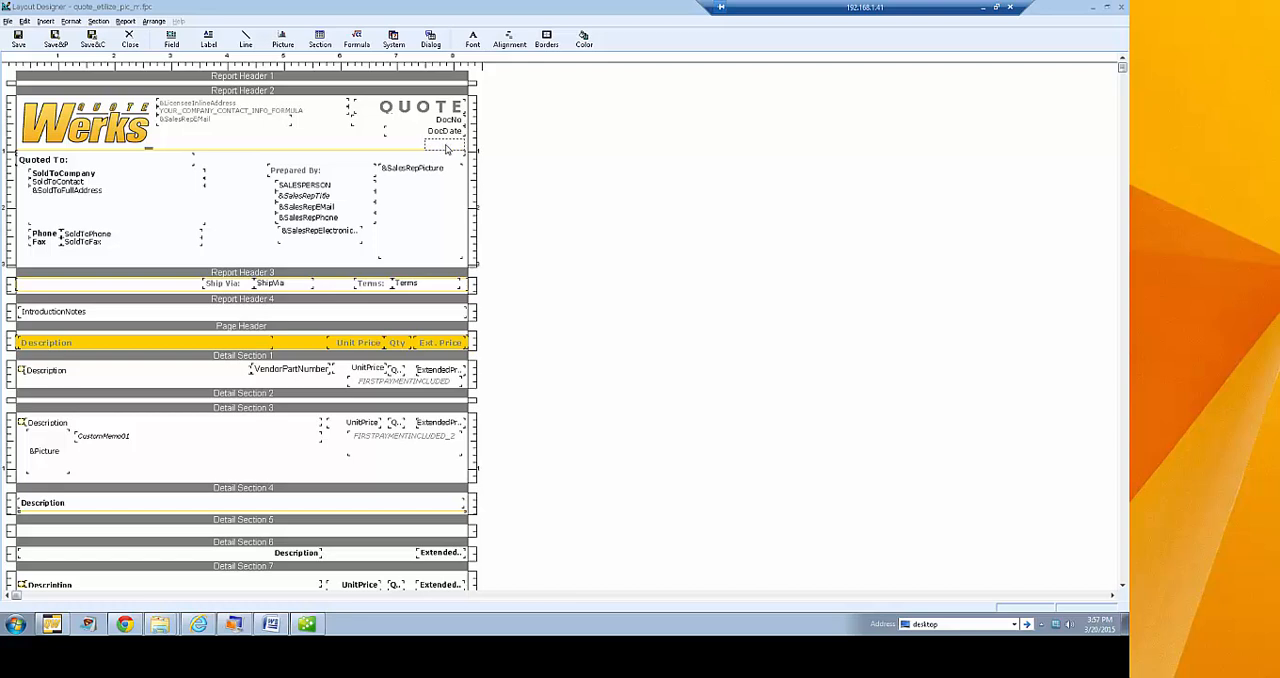
click(447, 148)
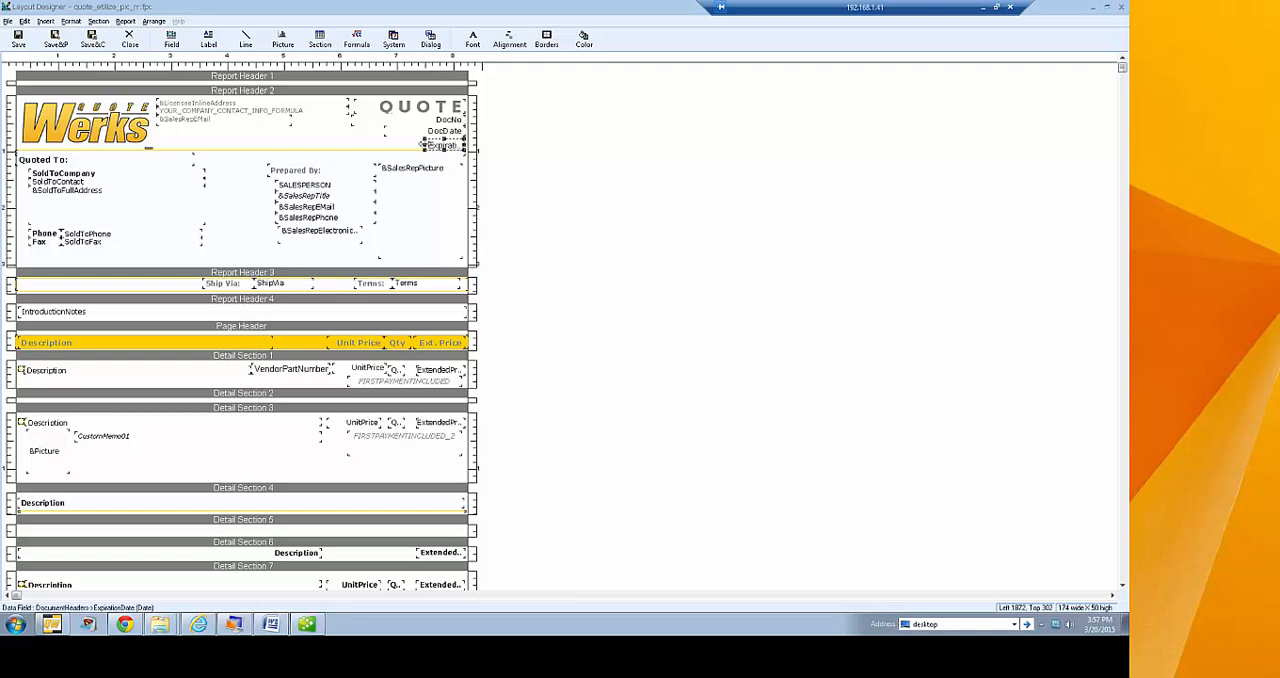
drag(422, 146, 386, 150)
click(526, 157)
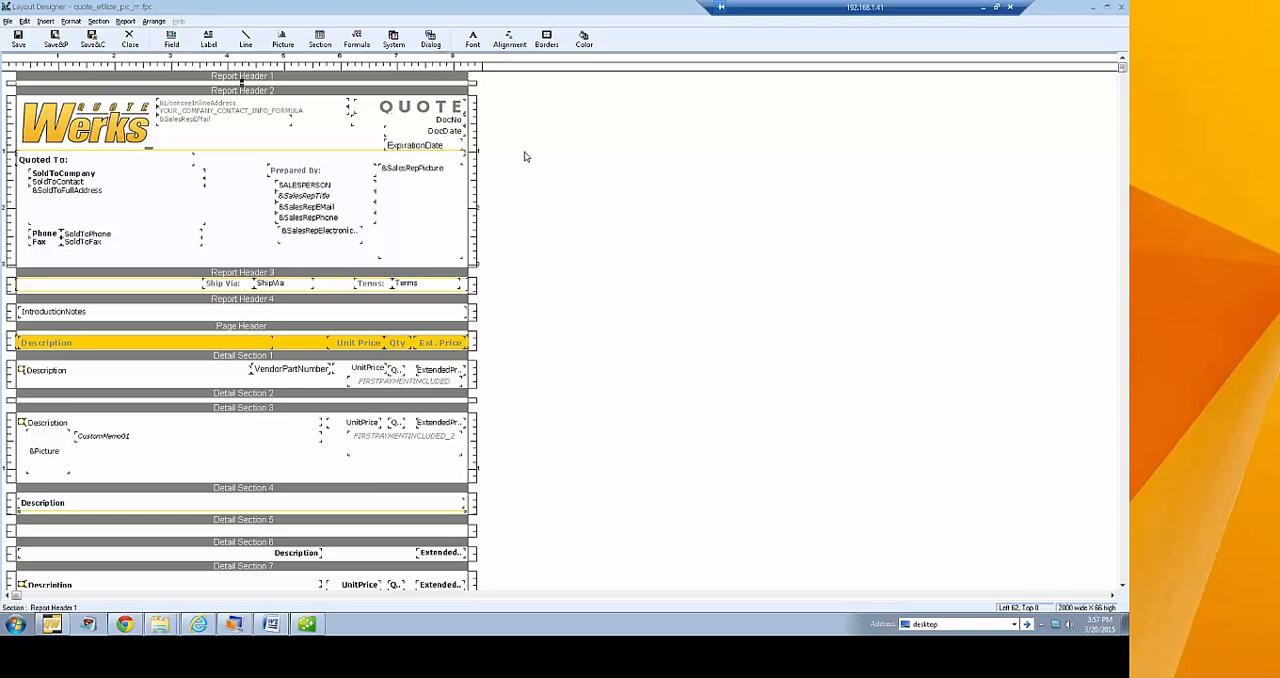
Check the font, style and size settings of the DocDate field, cancelling without changes
click(430, 132)
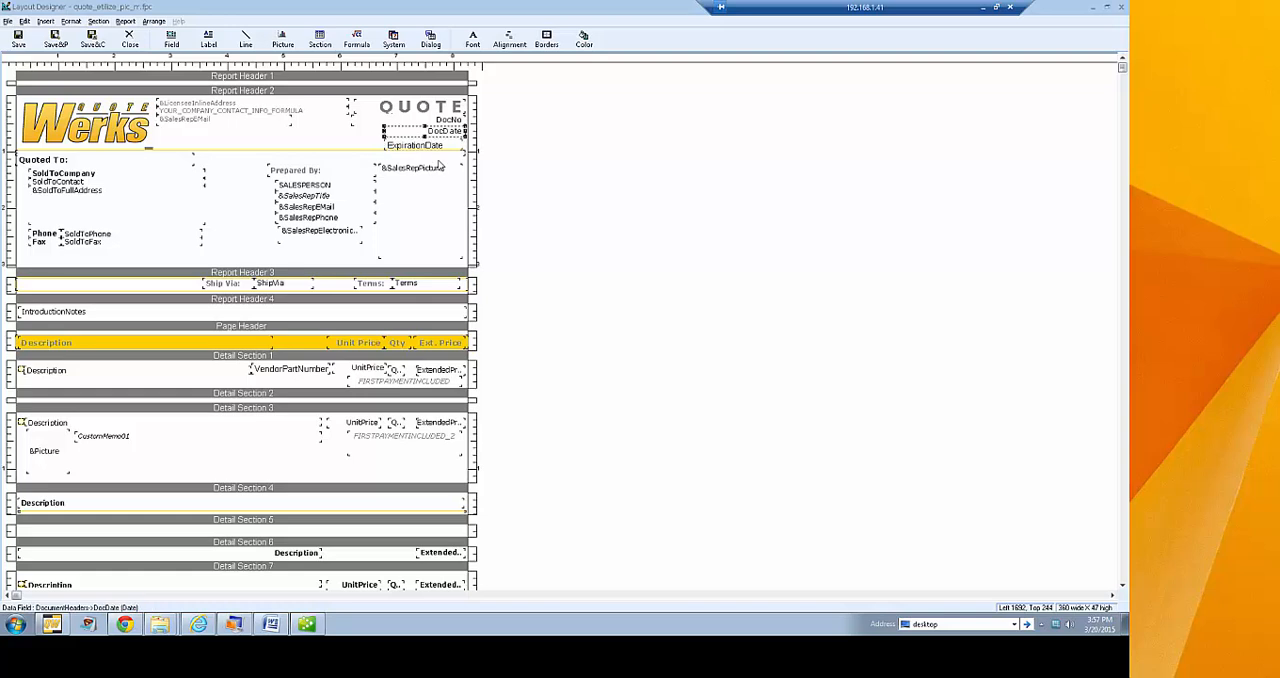
right_click(438, 133)
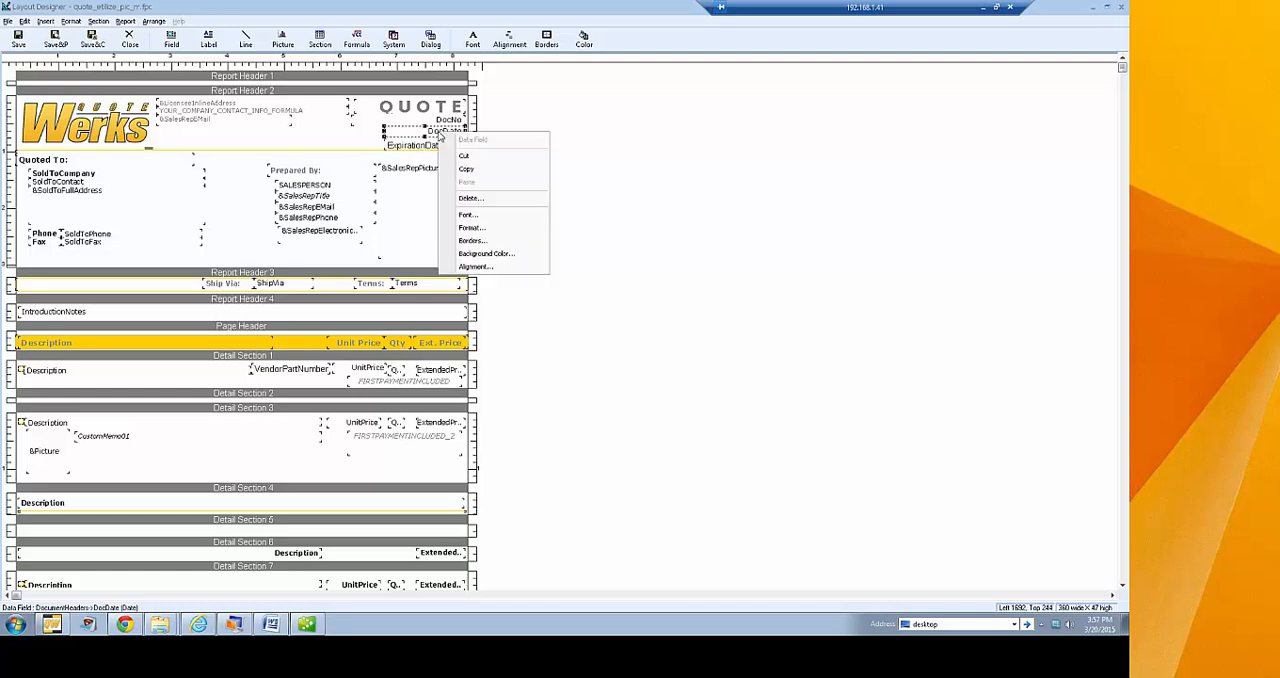
click(470, 216)
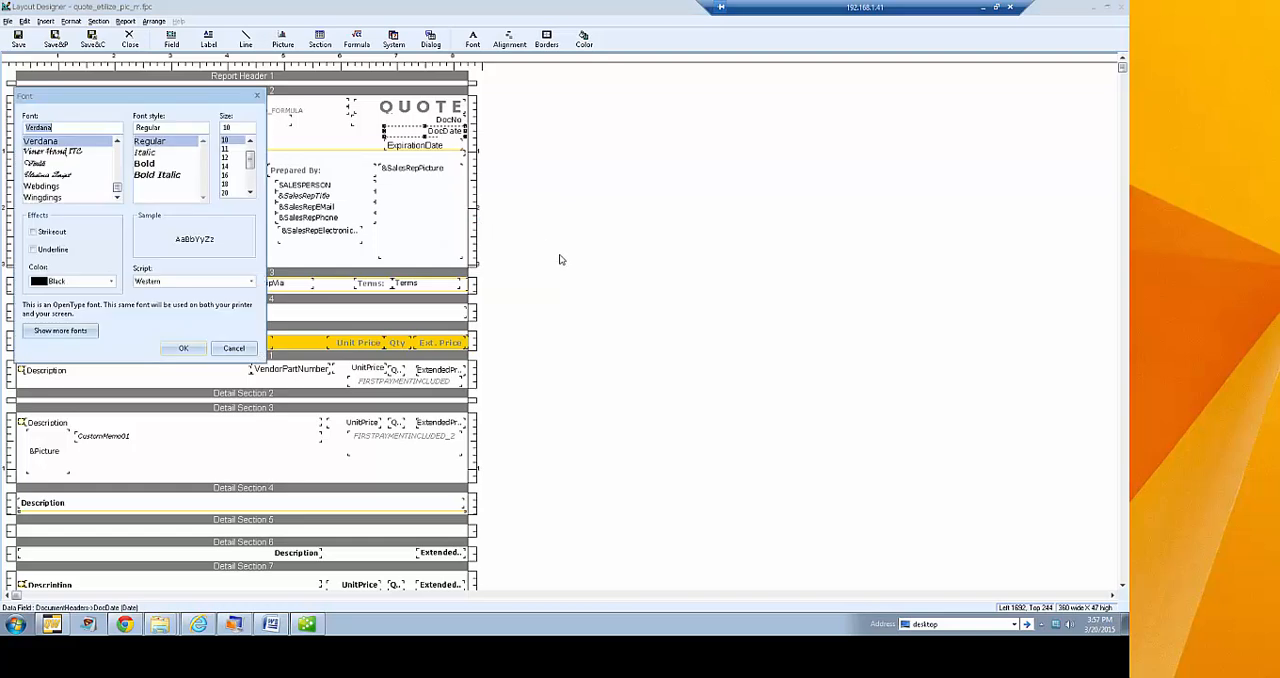
drag(162, 93, 602, 101)
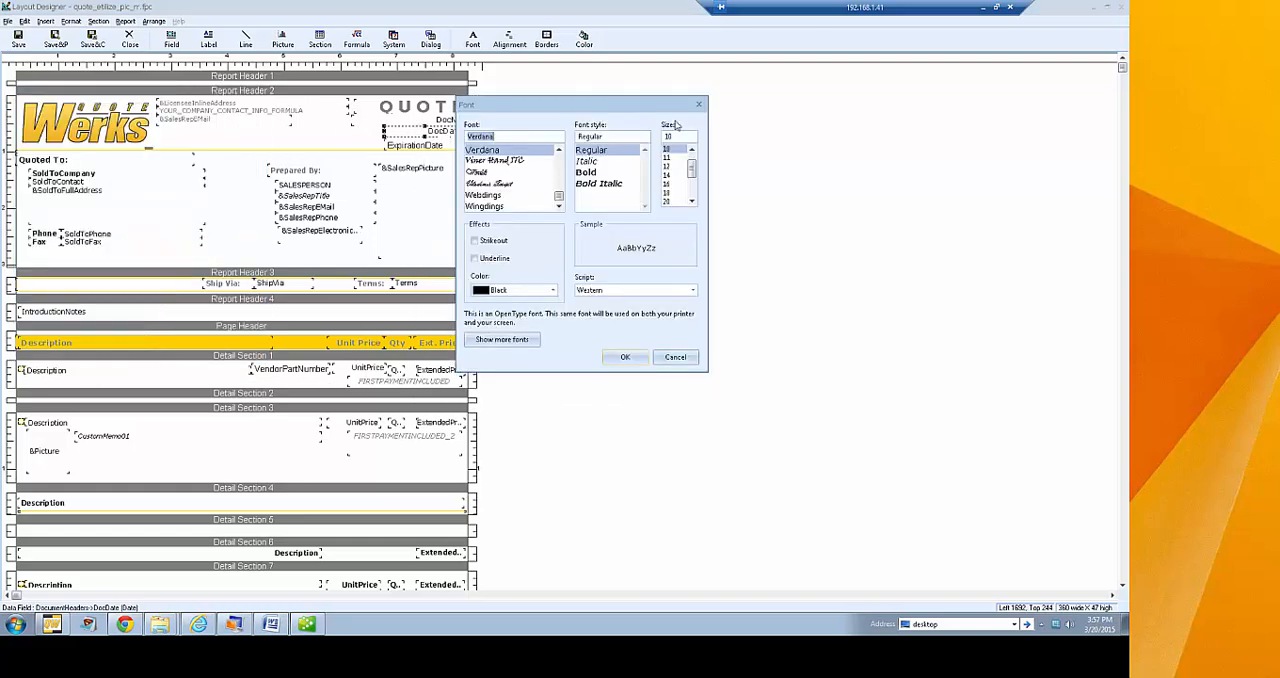
click(700, 103)
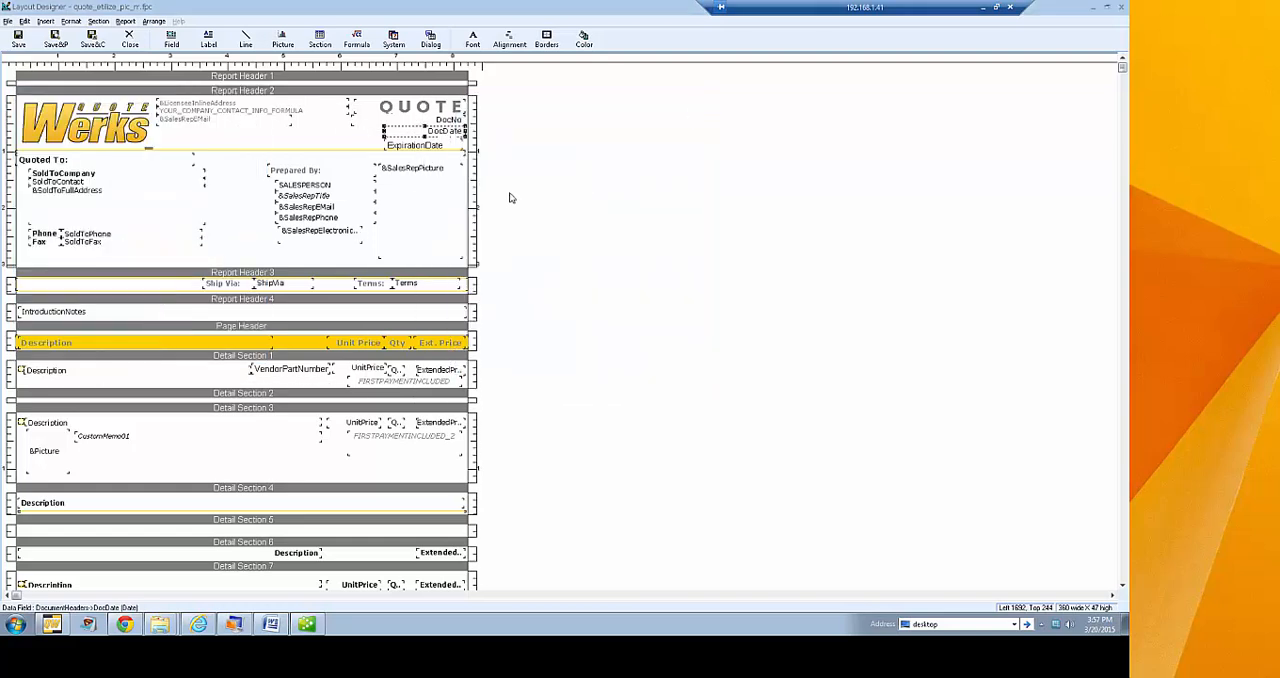
right_click(445, 137)
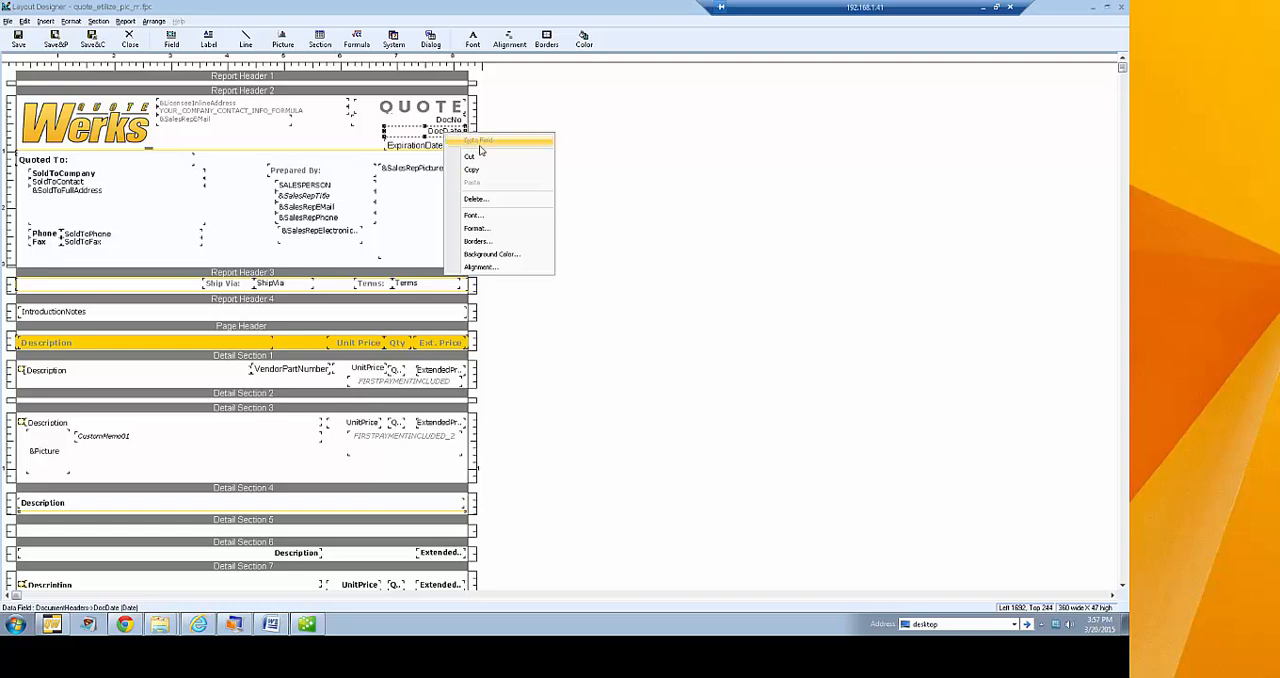
click(508, 222)
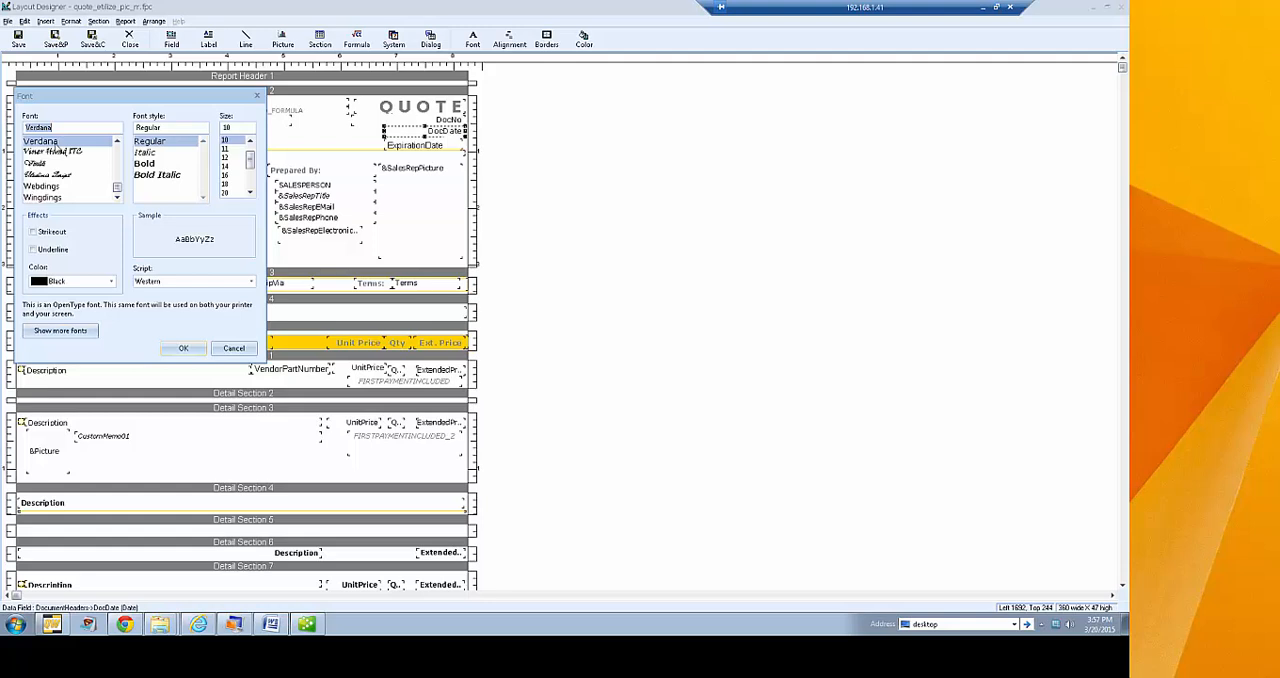
click(233, 348)
Set the font of the ExpirationDate field in Report Header 2 to Verdana
right_click(409, 150)
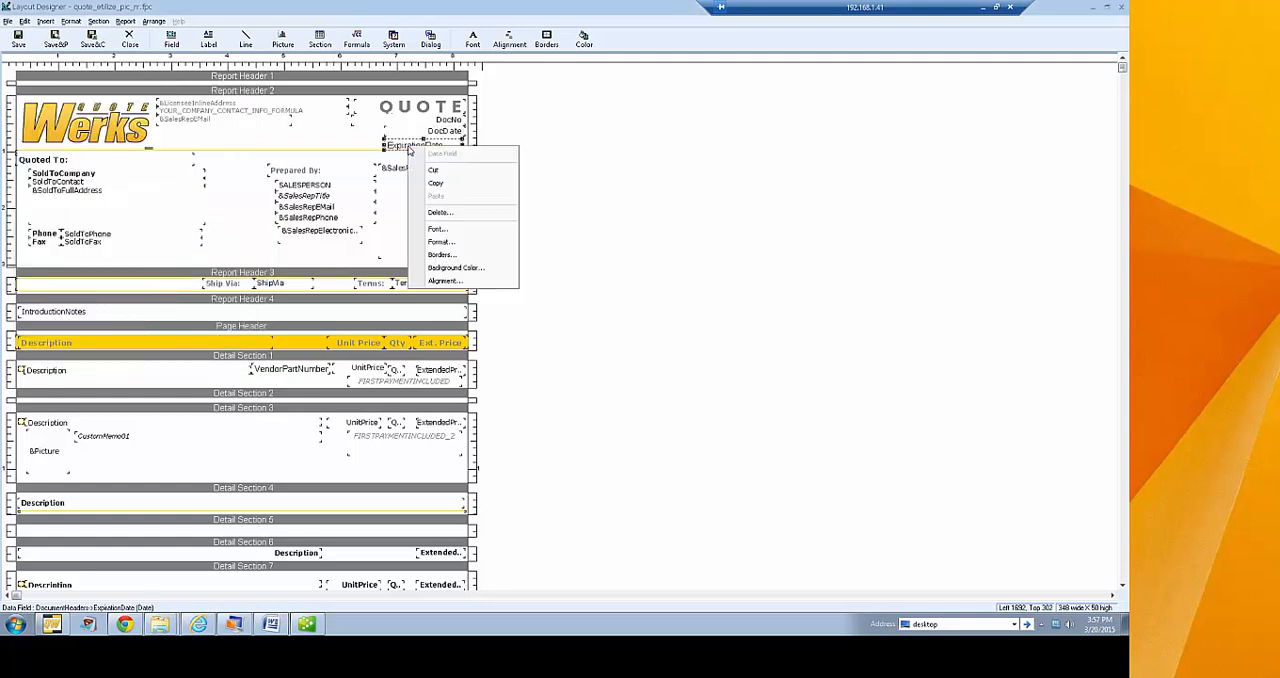
click(437, 230)
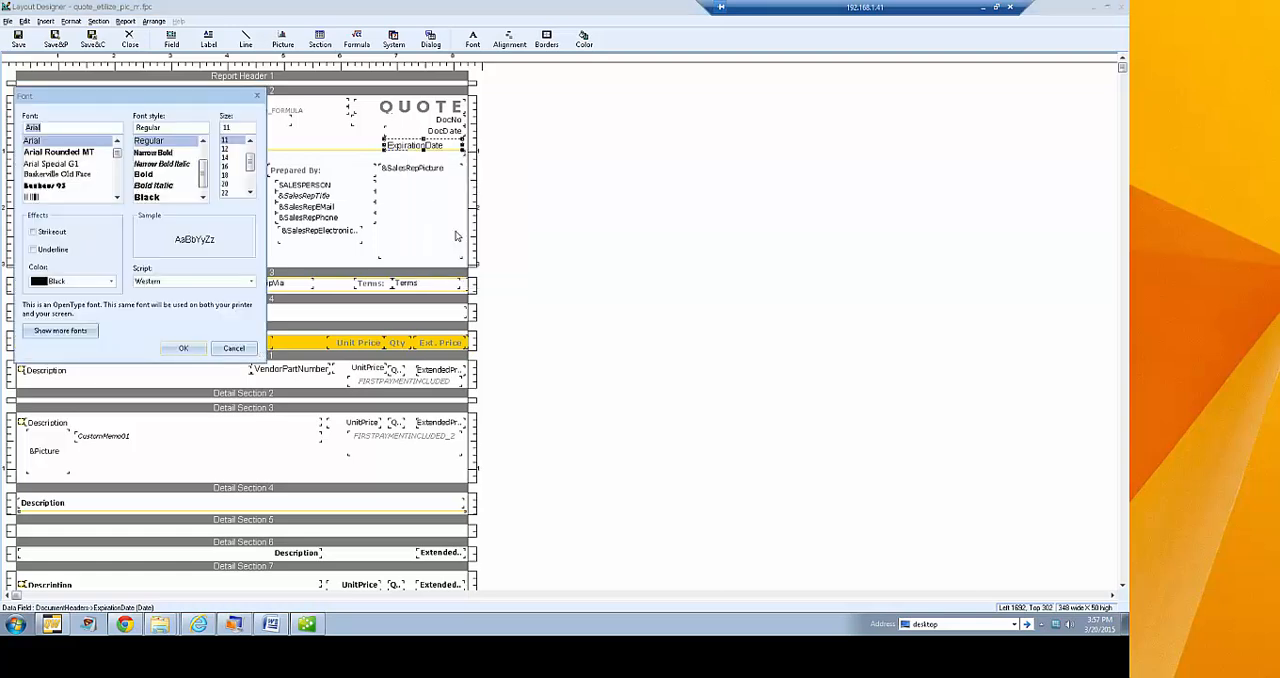
text(v)
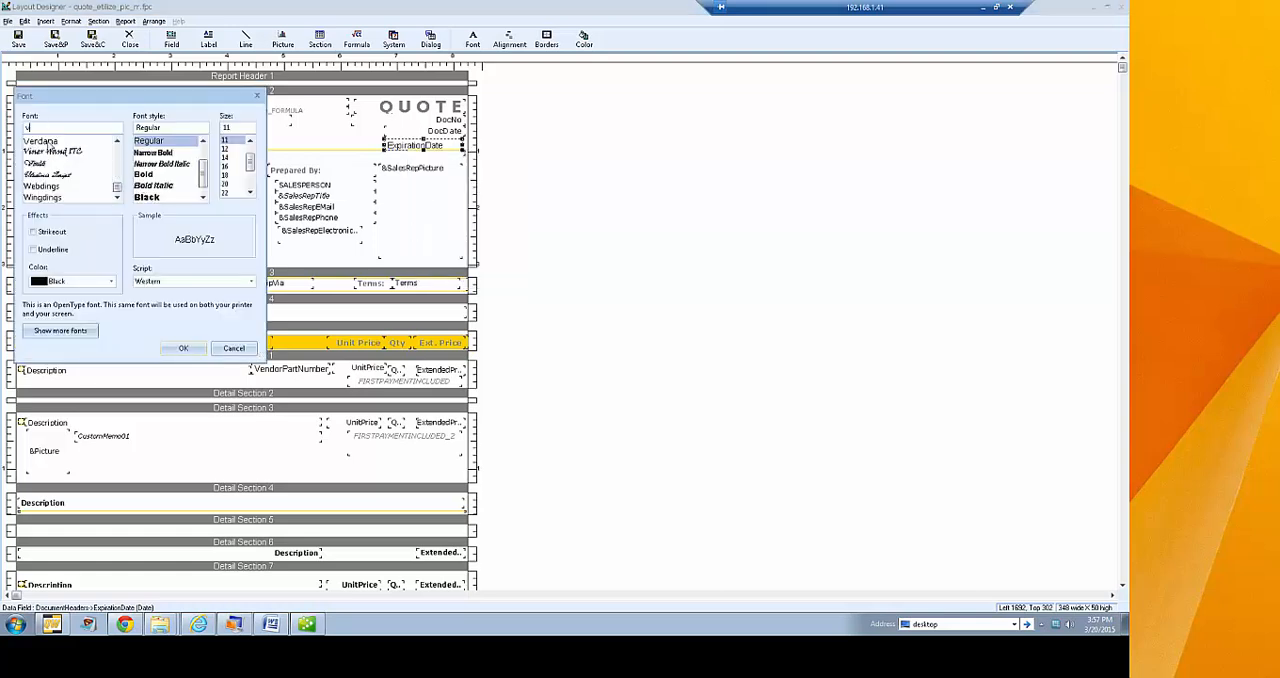
click(45, 141)
click(238, 145)
click(183, 348)
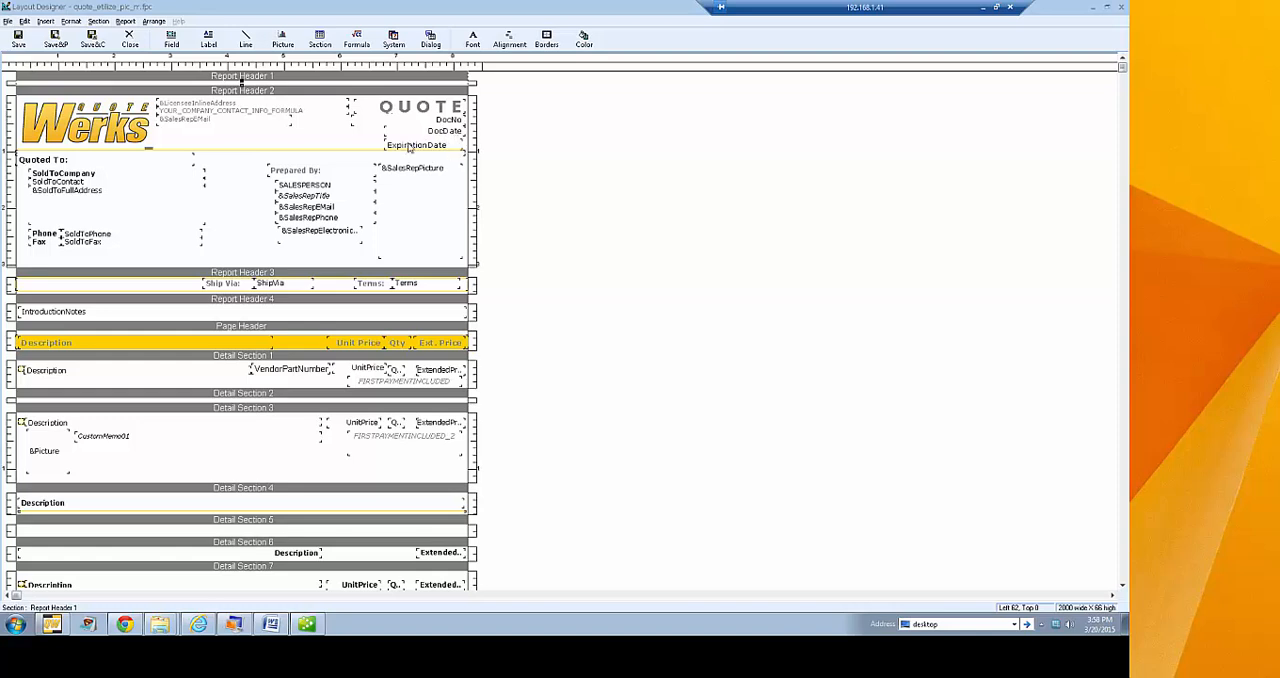
Set the horizontal text alignment of the ExpirationDate field to Right
click(420, 147)
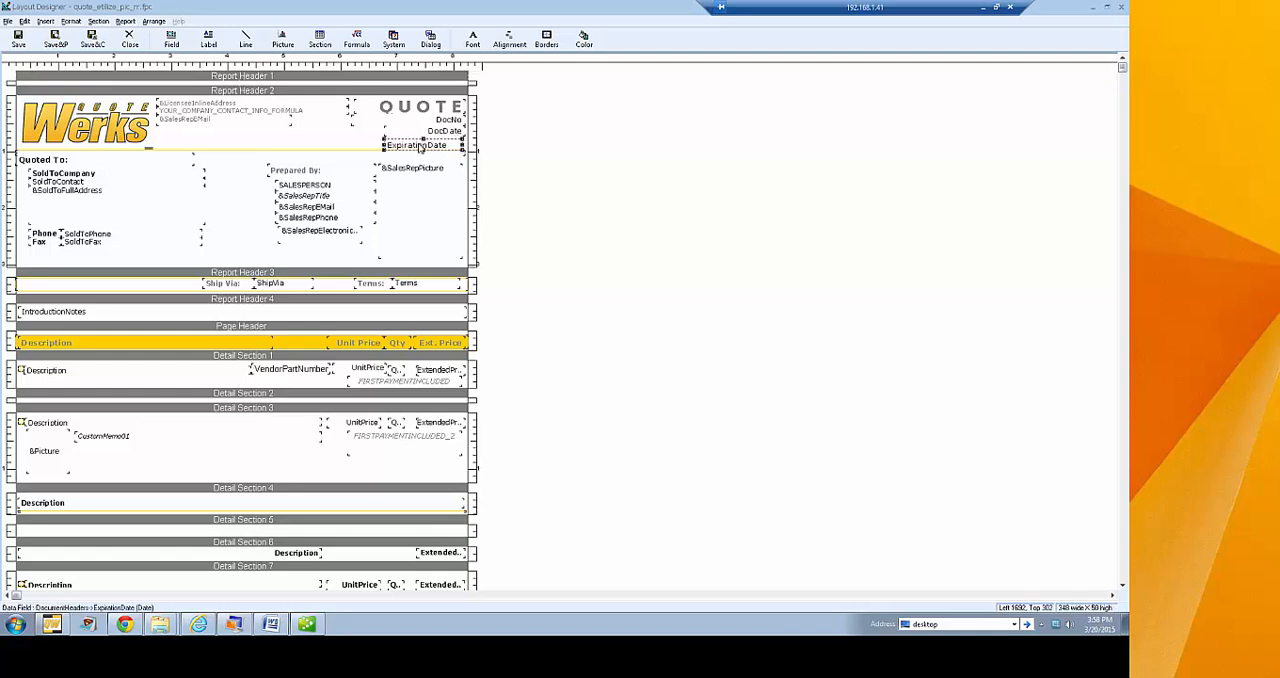
right_click(434, 147)
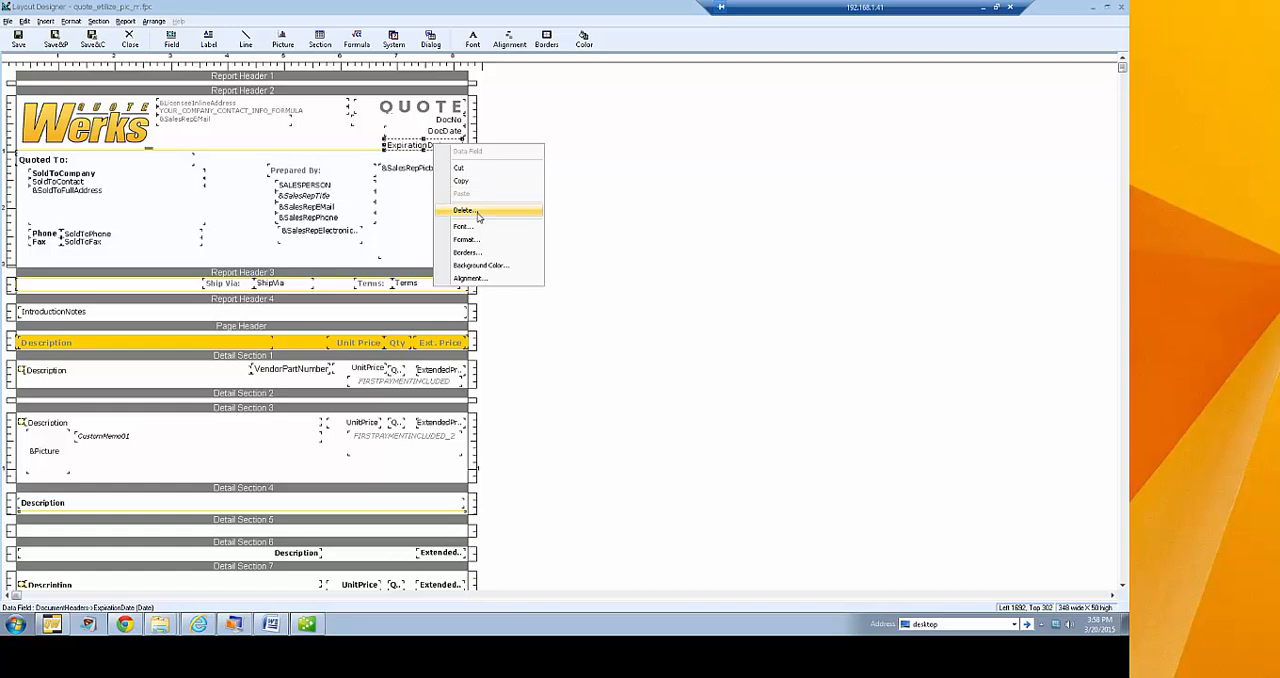
click(513, 283)
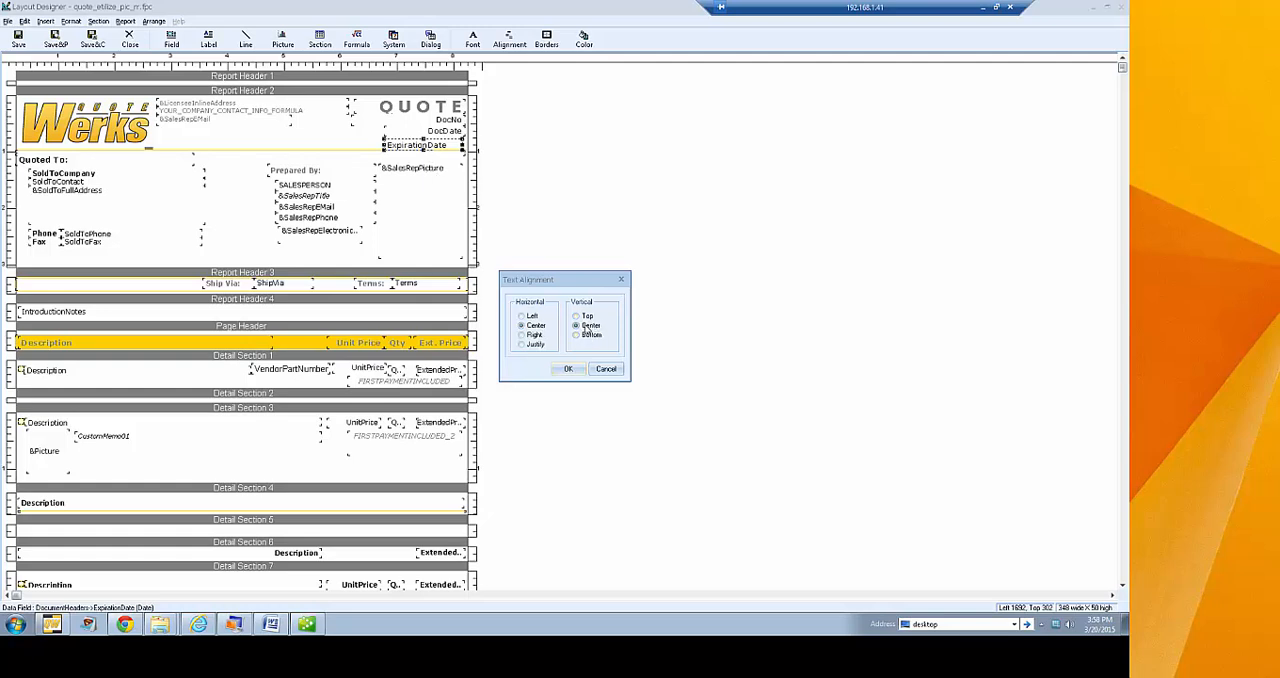
click(535, 335)
click(566, 370)
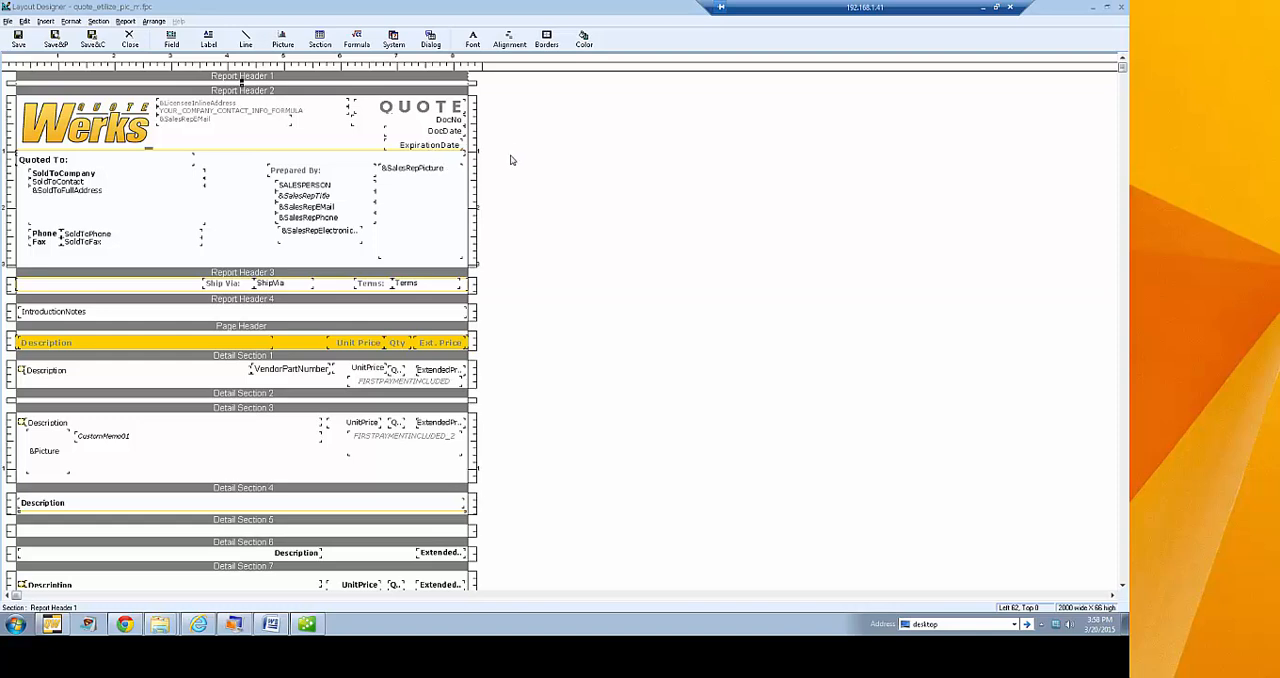
Save and close the layout, and reopen the Quote (Etilize & Recurring) layout for editing
click(24, 42)
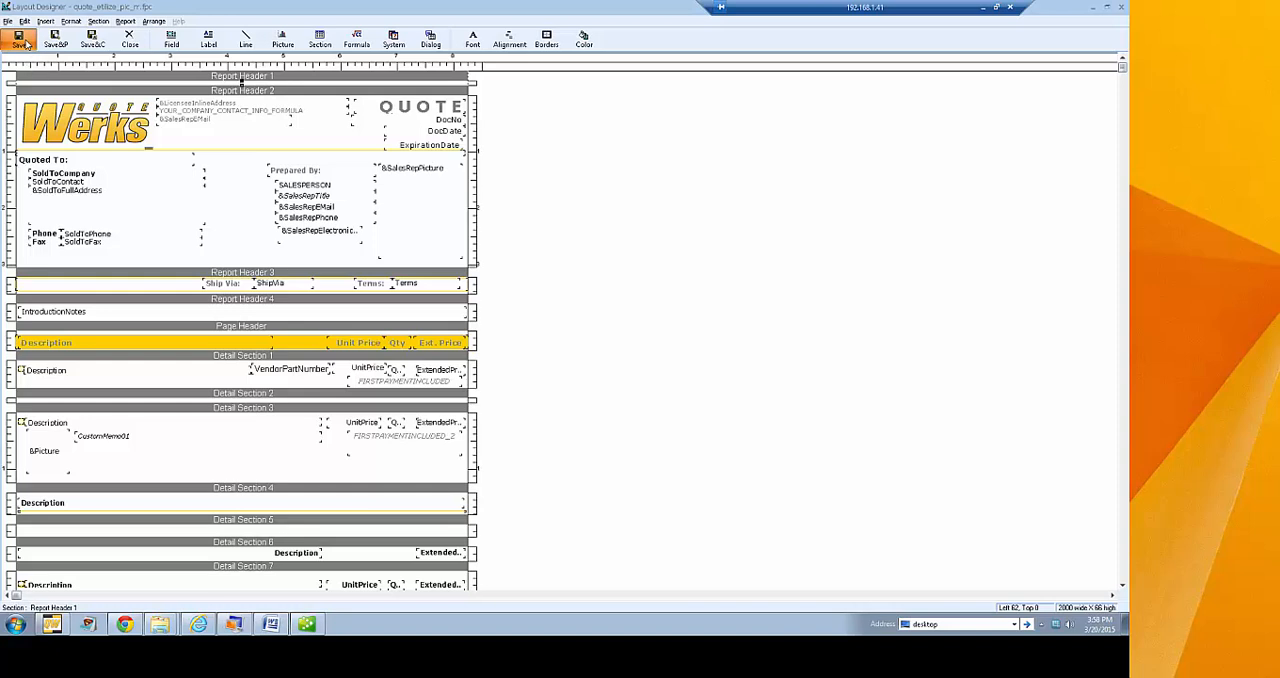
click(91, 40)
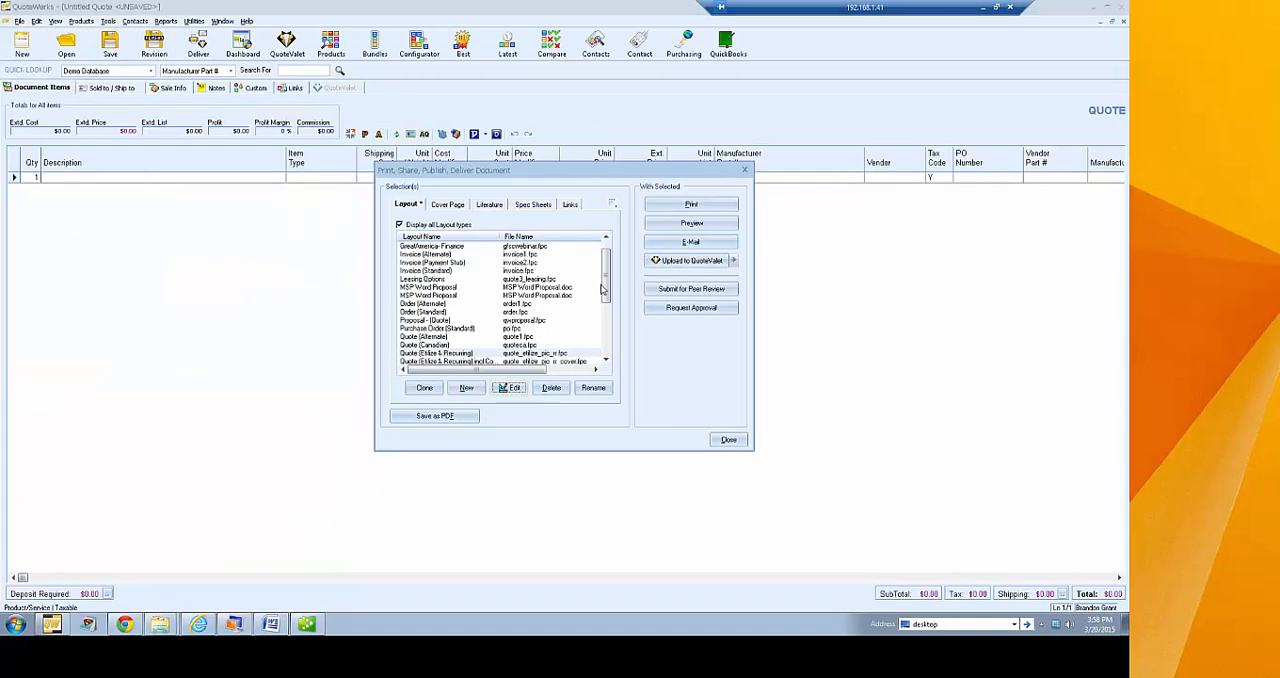
drag(605, 281, 605, 299)
click(455, 312)
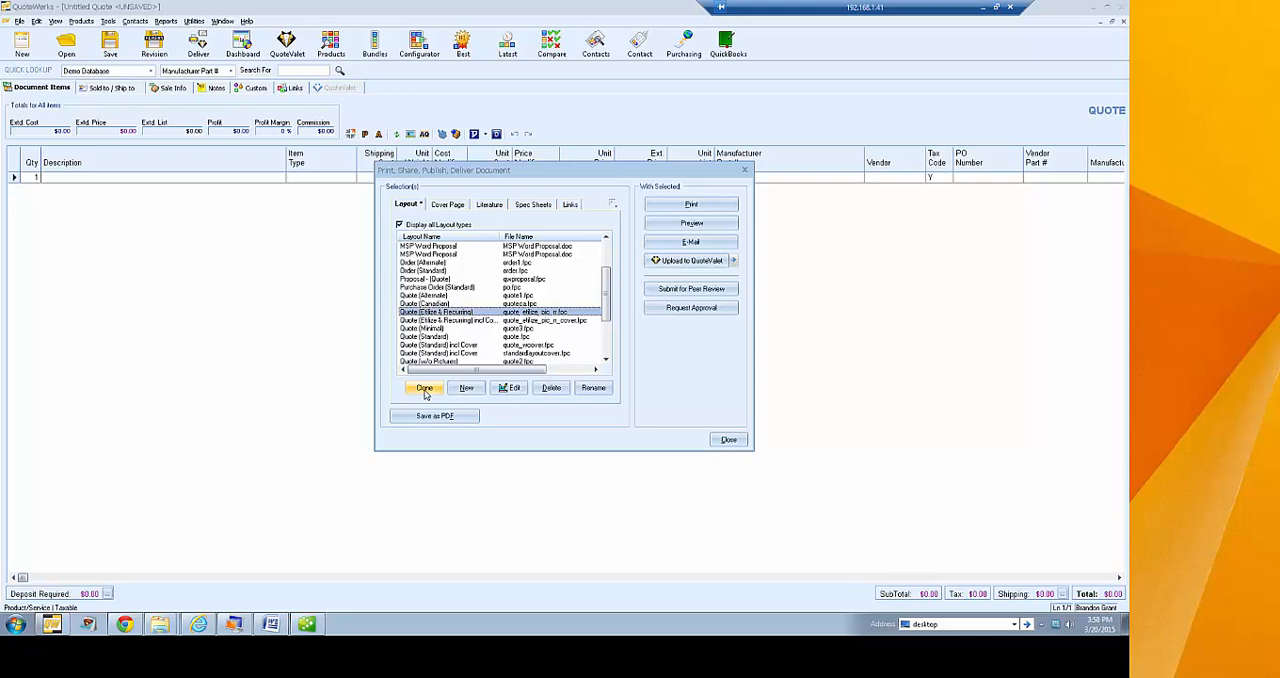
click(510, 387)
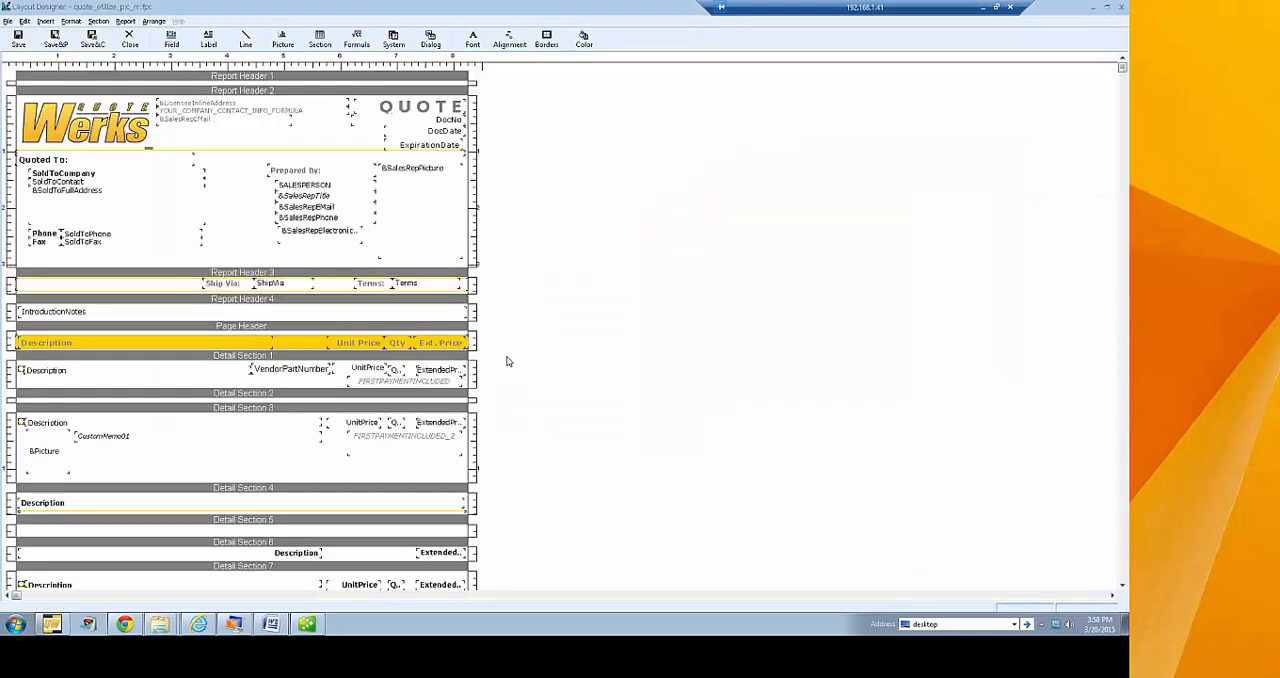
Review the date and time format options of the ExpirationDate field and cancel without changes
click(424, 148)
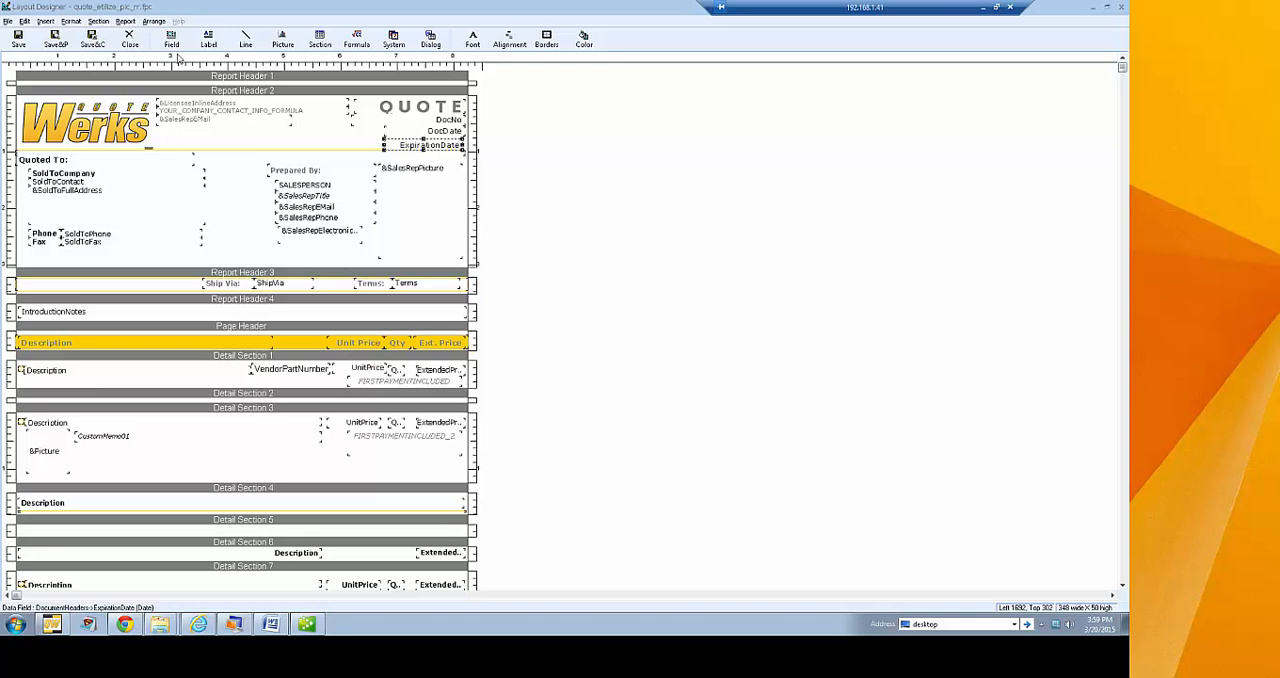
click(187, 45)
click(627, 279)
right_click(430, 148)
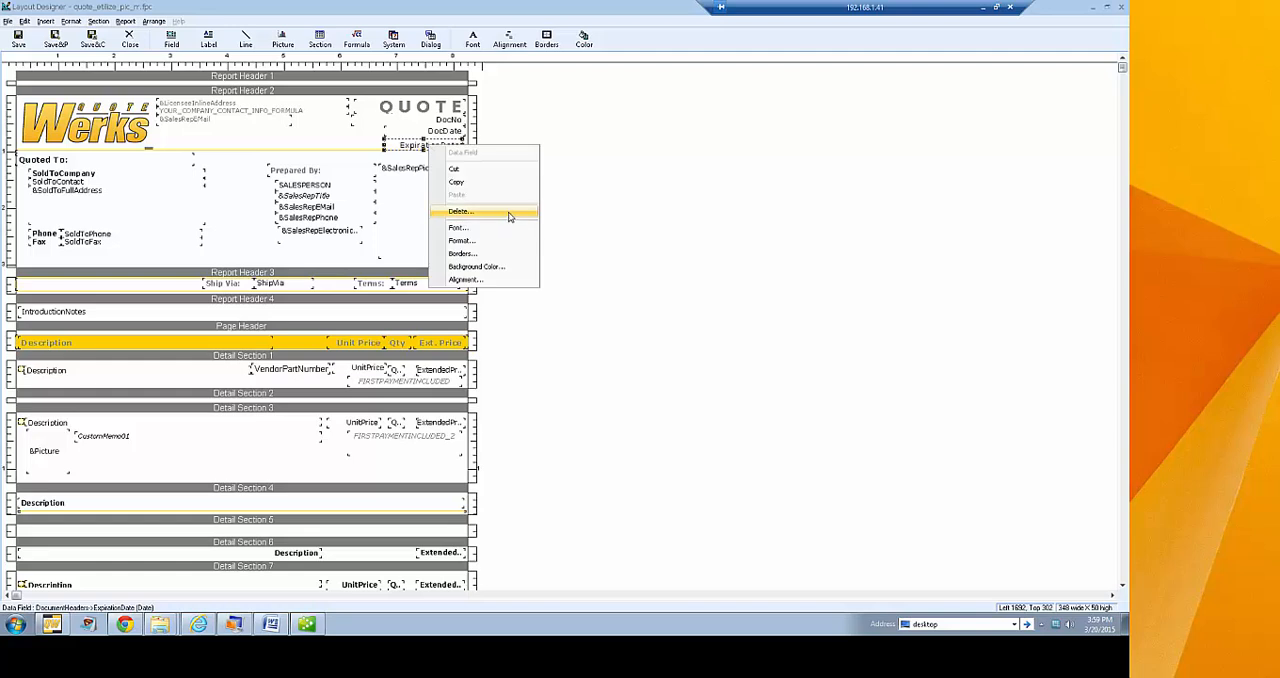
click(512, 241)
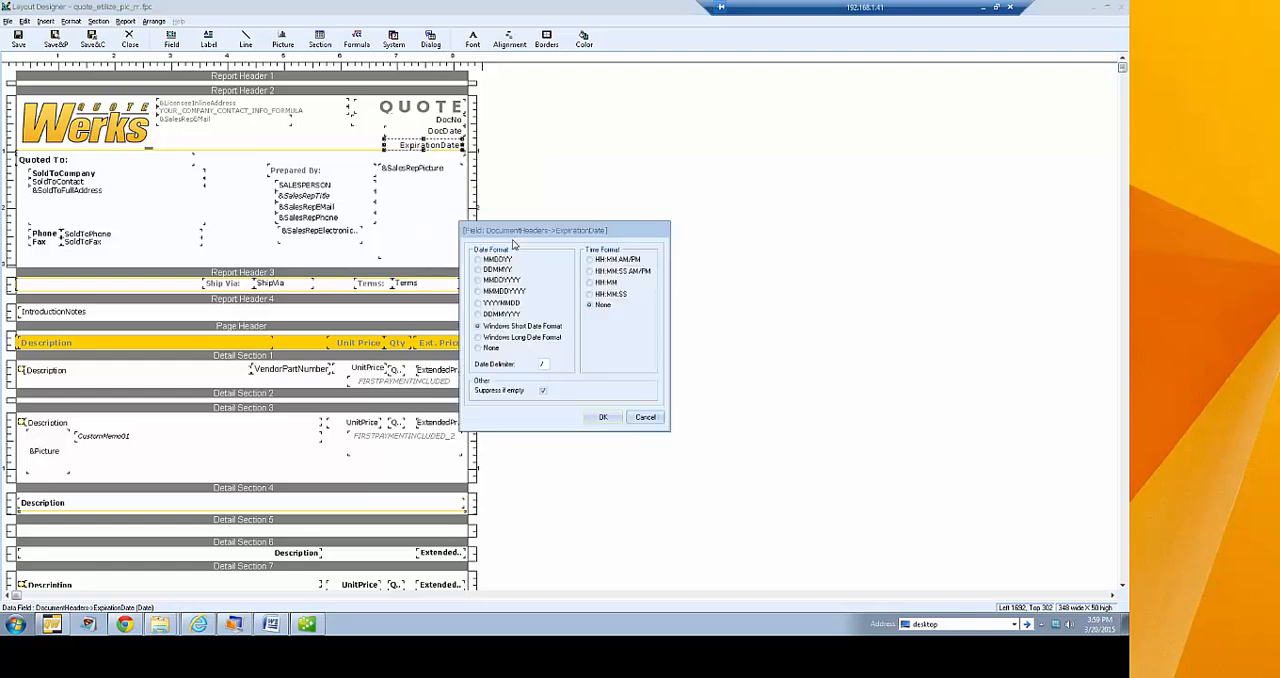
click(603, 306)
click(643, 418)
Examine the quote layout's sections from the report headers down through the detail sections
click(533, 242)
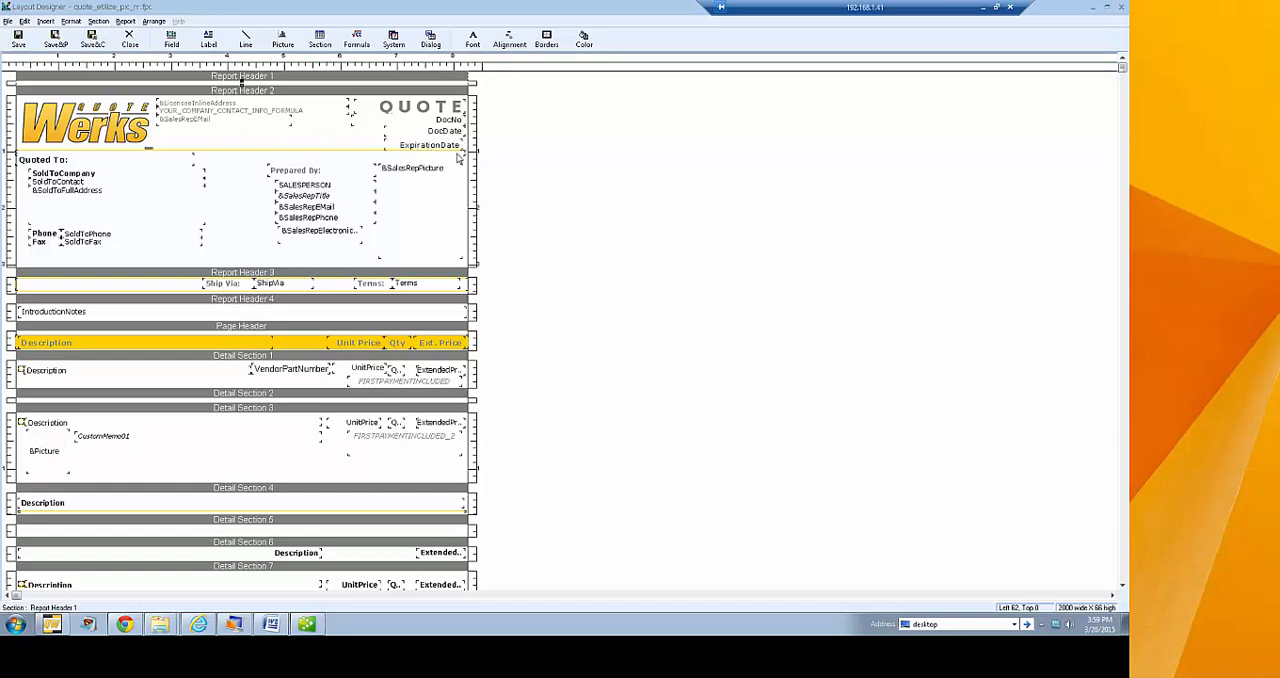
scroll(466, 154, down, 1)
scroll(530, 167, down, 3)
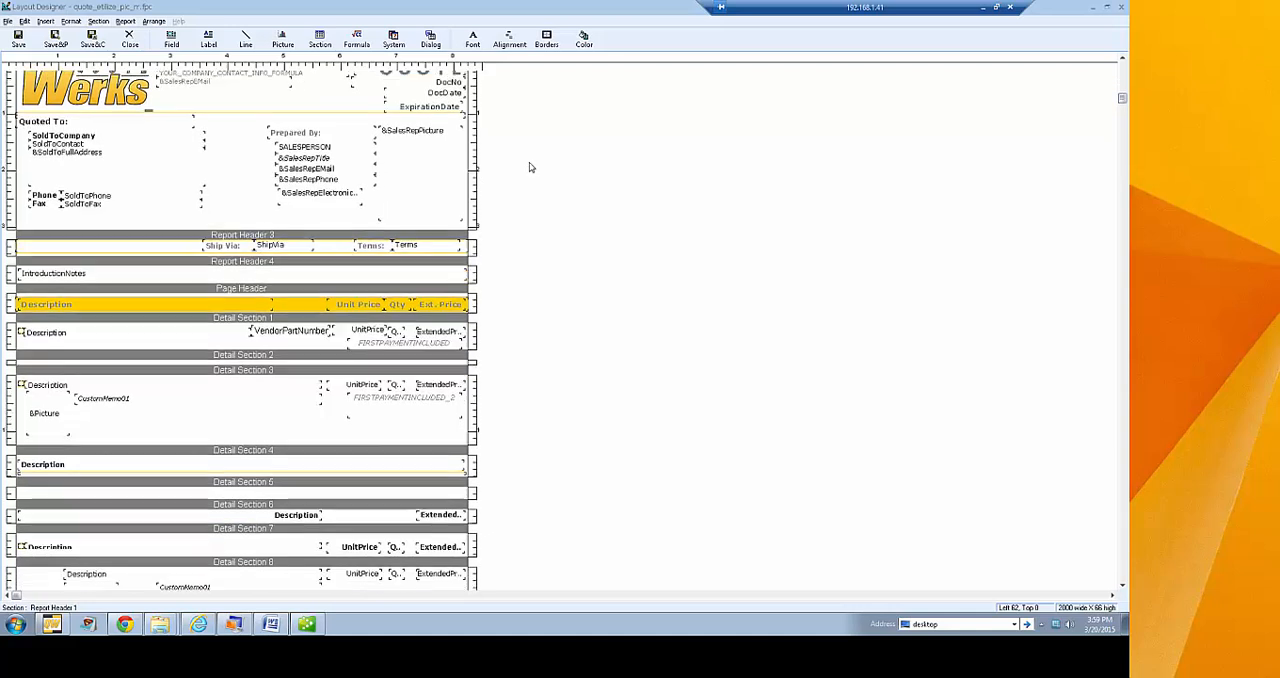
scroll(531, 167, down, 5)
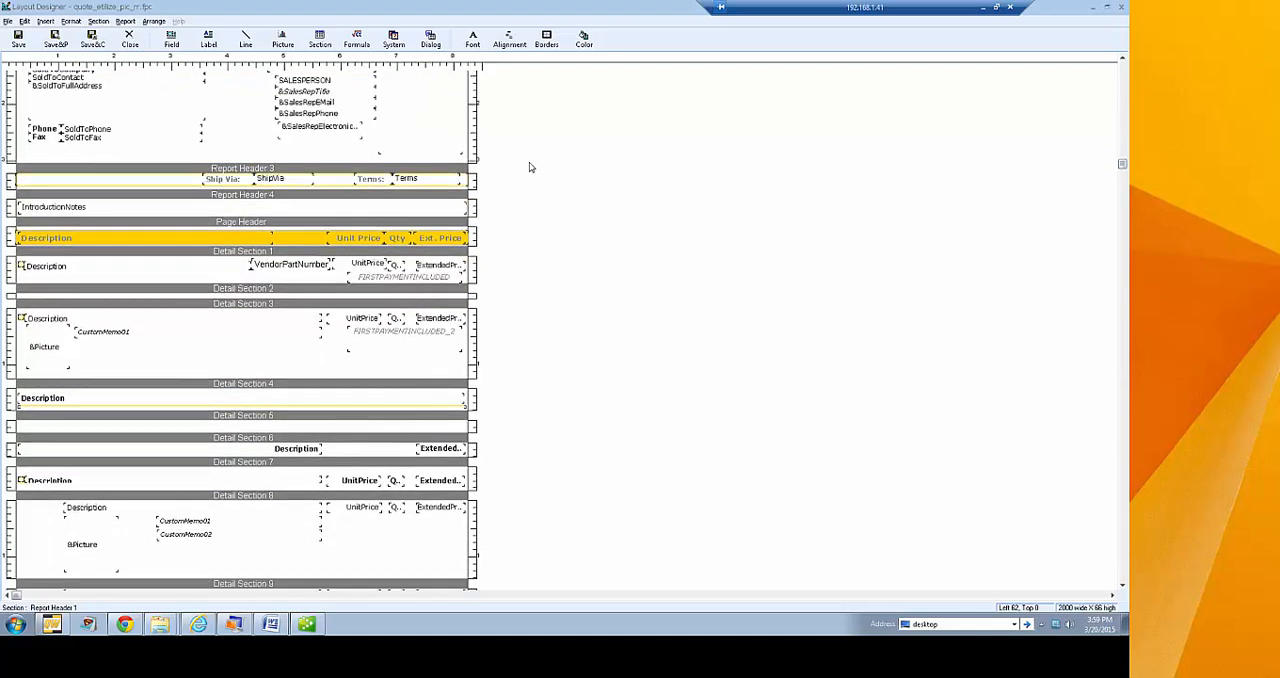
scroll(530, 167, down, 2)
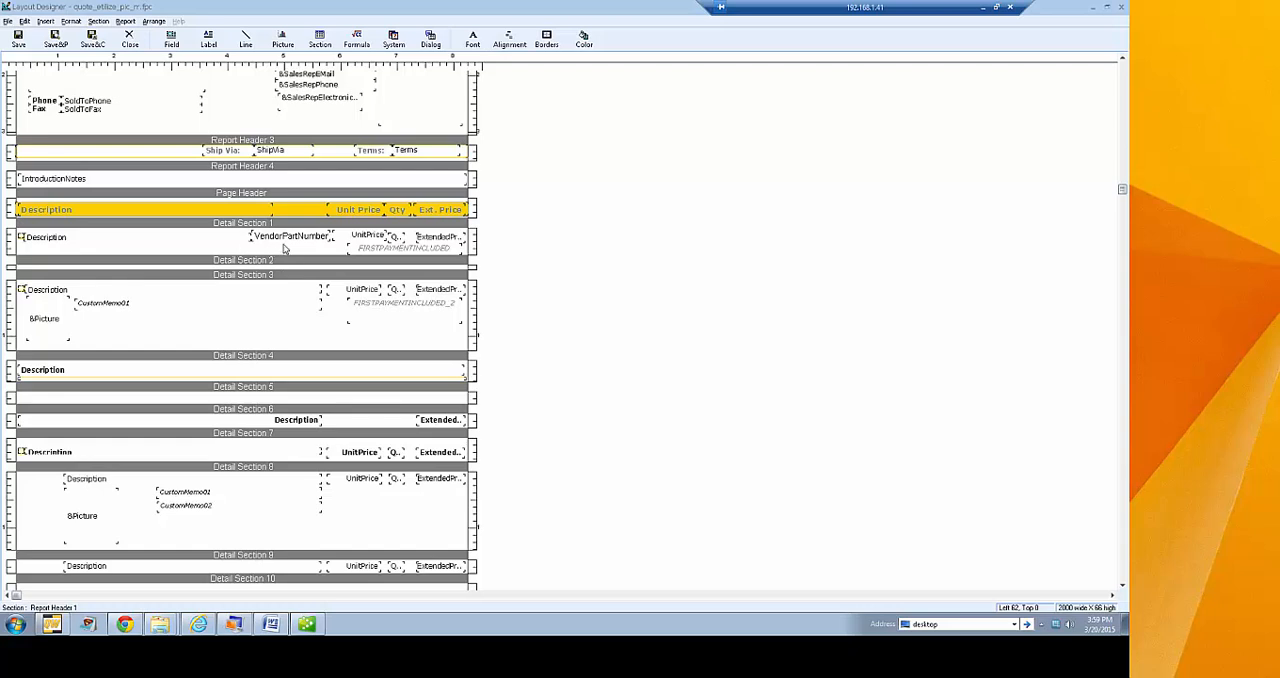
scroll(544, 187, up, 6)
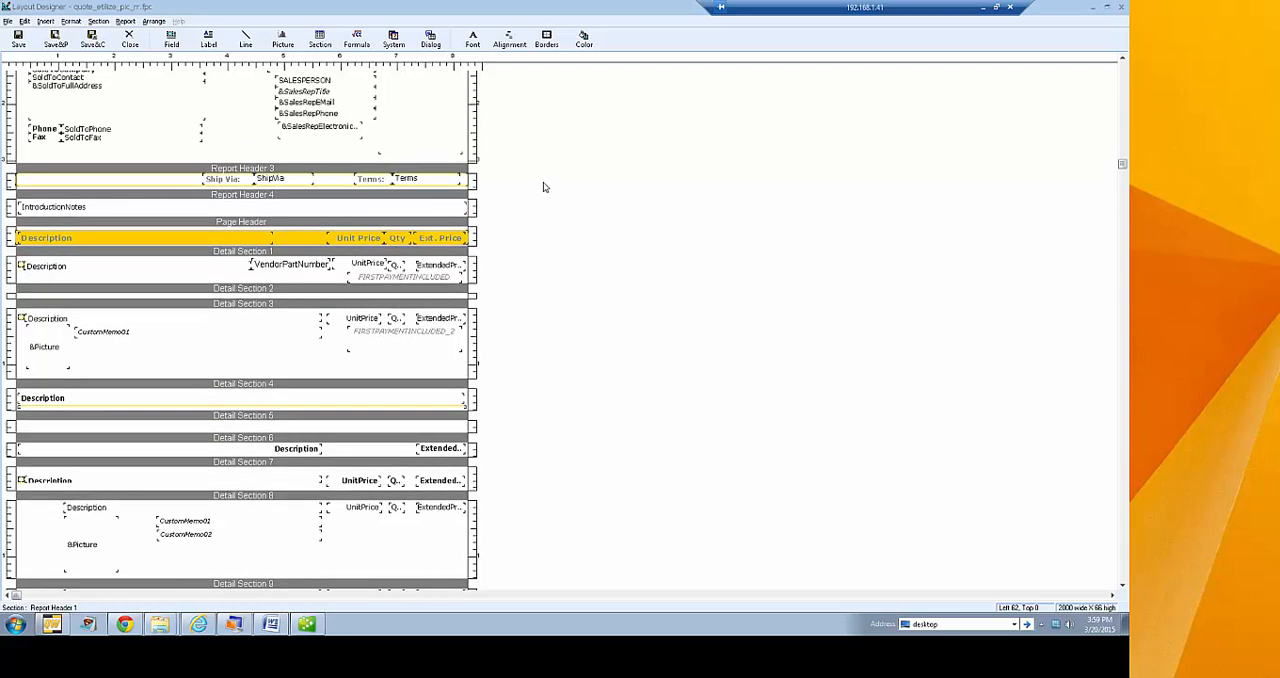
scroll(544, 187, up, 5)
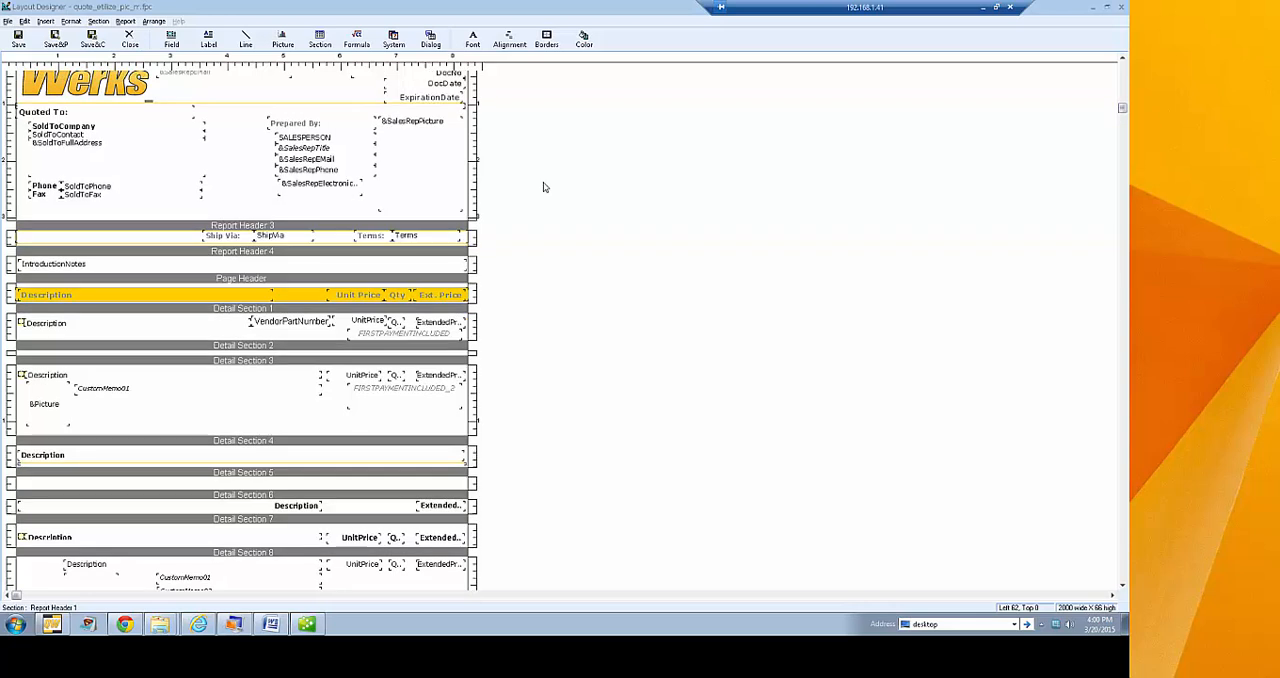
scroll(544, 187, up, 2)
scroll(544, 187, up, 1)
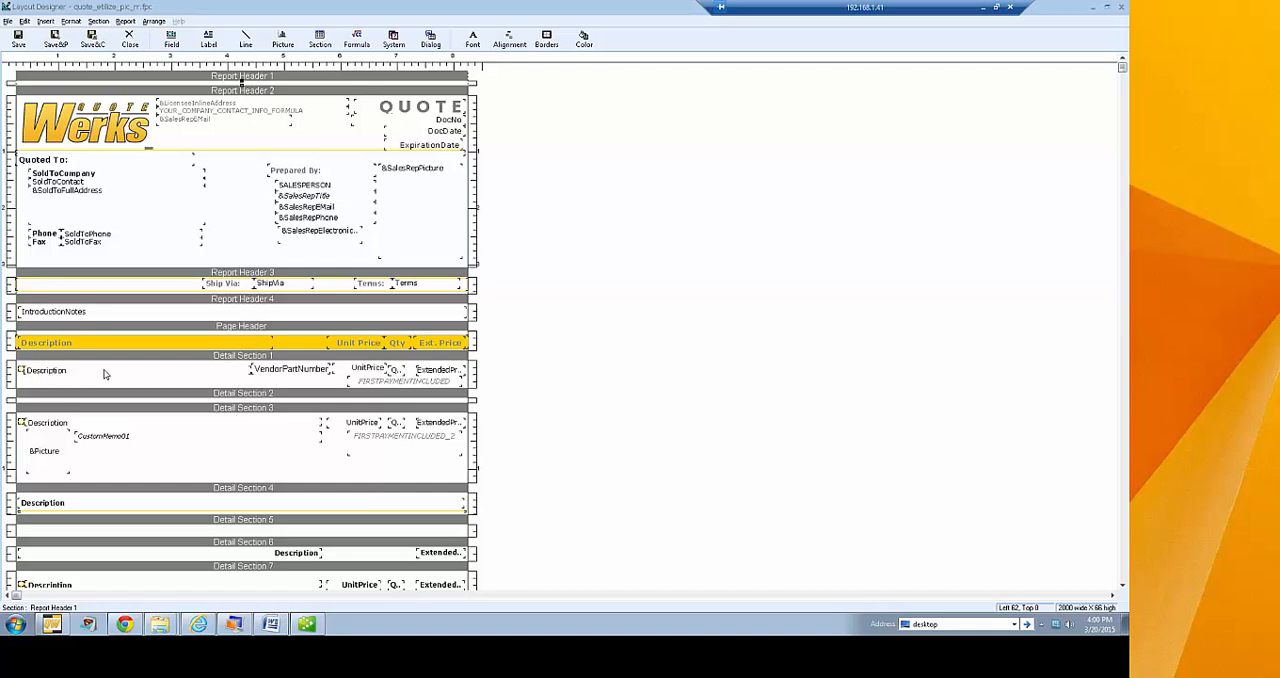
scroll(525, 331, down, 4)
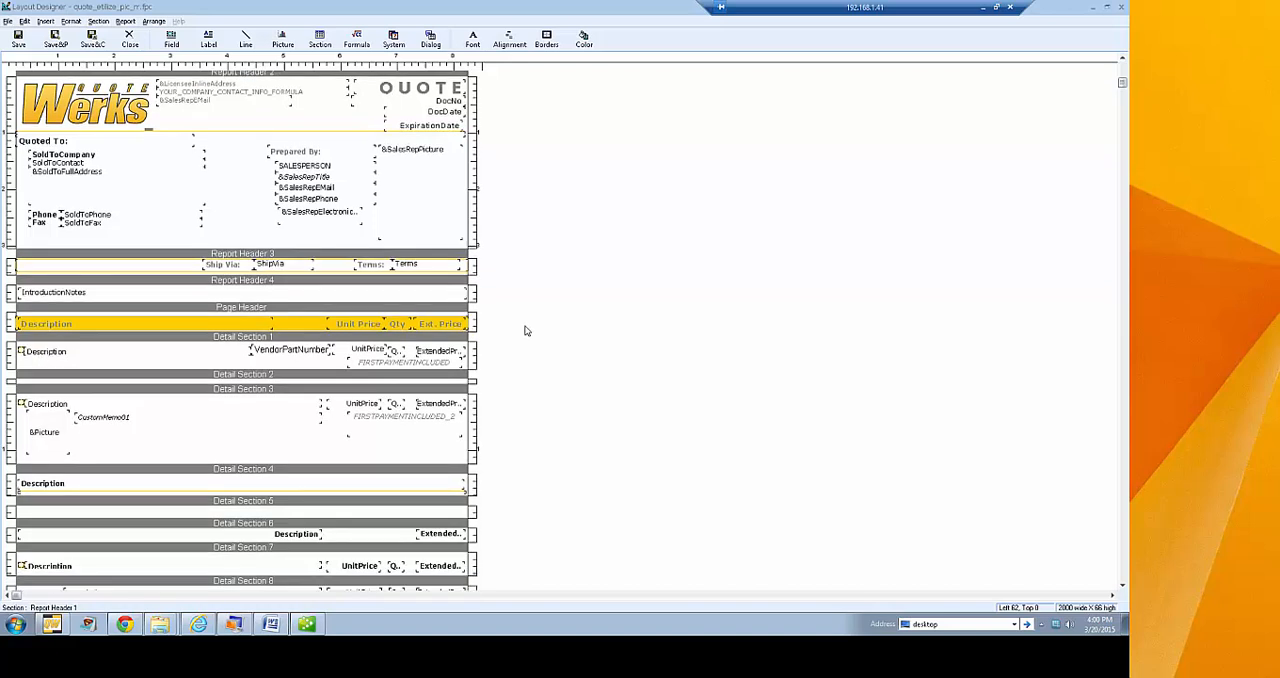
scroll(525, 331, down, 3)
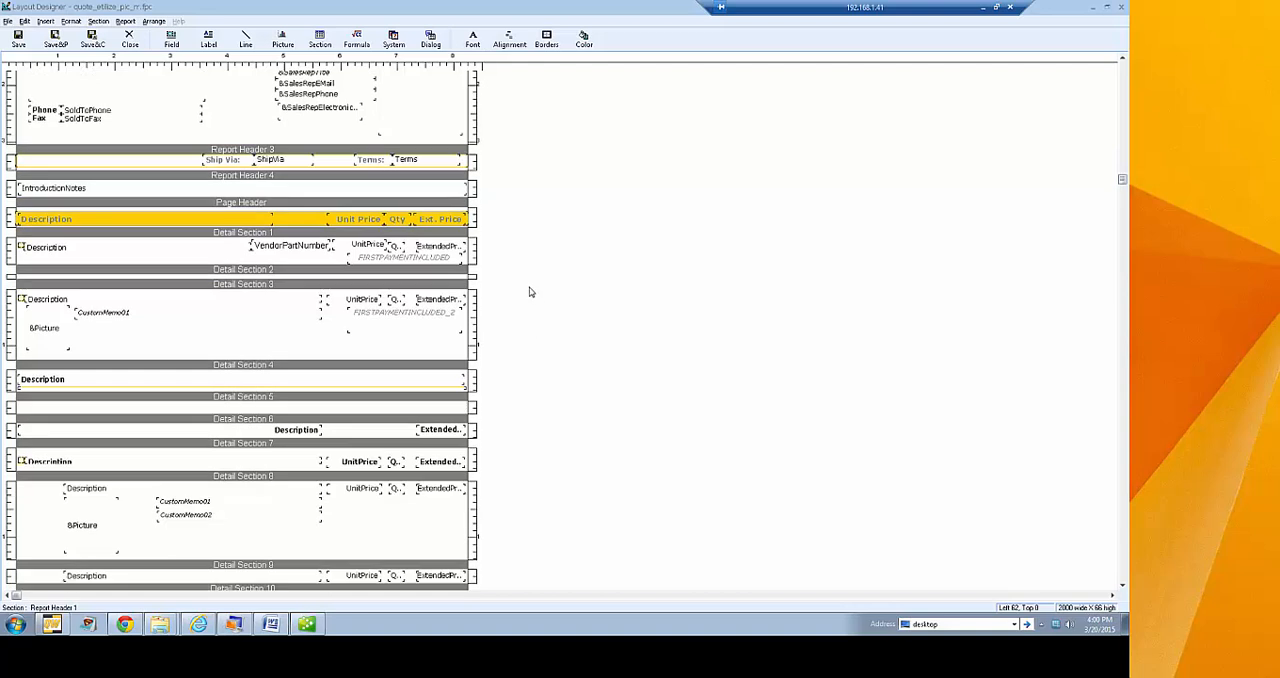
scroll(521, 290, down, 1)
scroll(517, 262, up, 1)
Insert the CustomText01 field from the DocumentItems table beneath the Description field in Detail Section 1
click(171, 40)
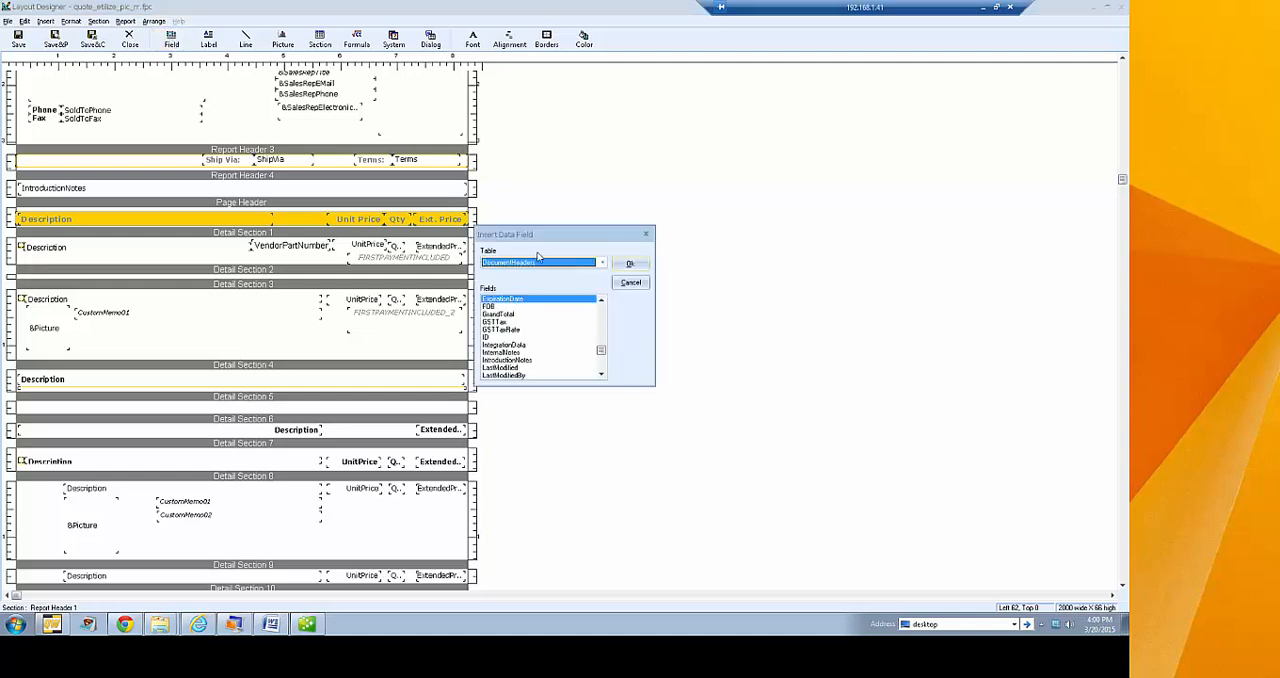
click(536, 263)
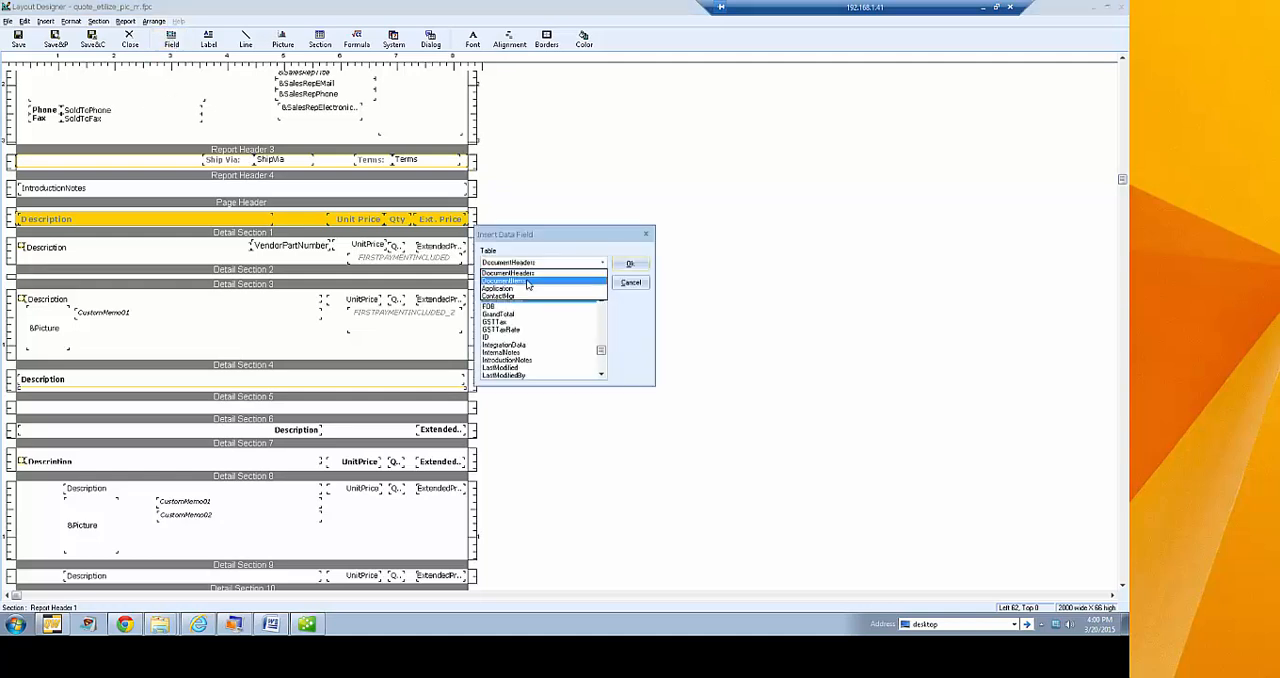
click(528, 281)
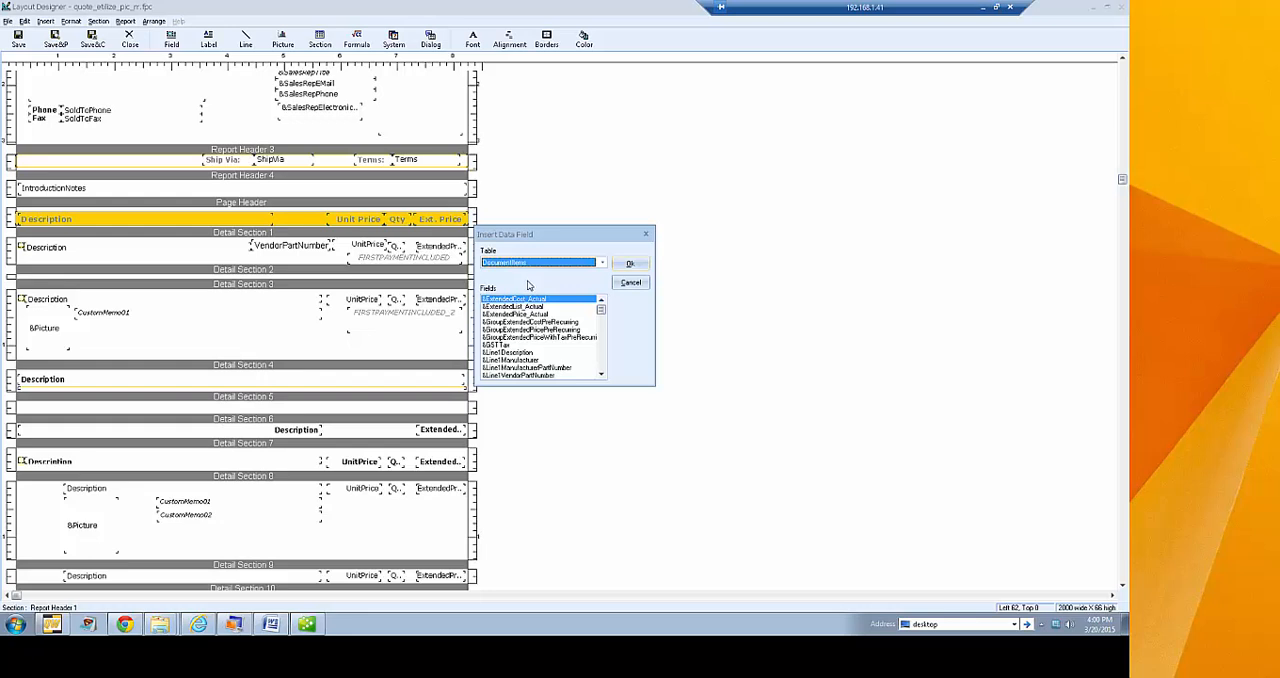
click(537, 322)
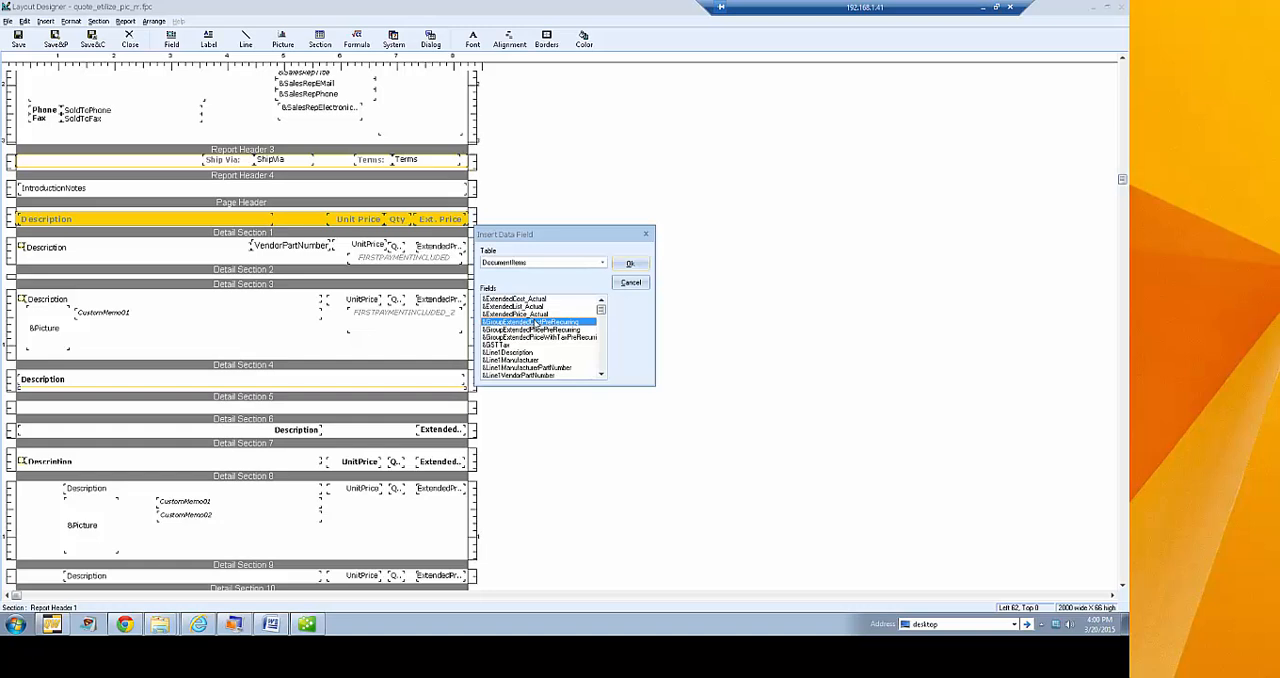
key(c)
click(602, 375)
click(602, 375)
click(603, 375)
click(603, 375)
click(603, 375)
click(603, 375)
click(603, 375)
click(603, 375)
click(603, 375)
click(603, 375)
click(603, 375)
click(603, 375)
click(505, 346)
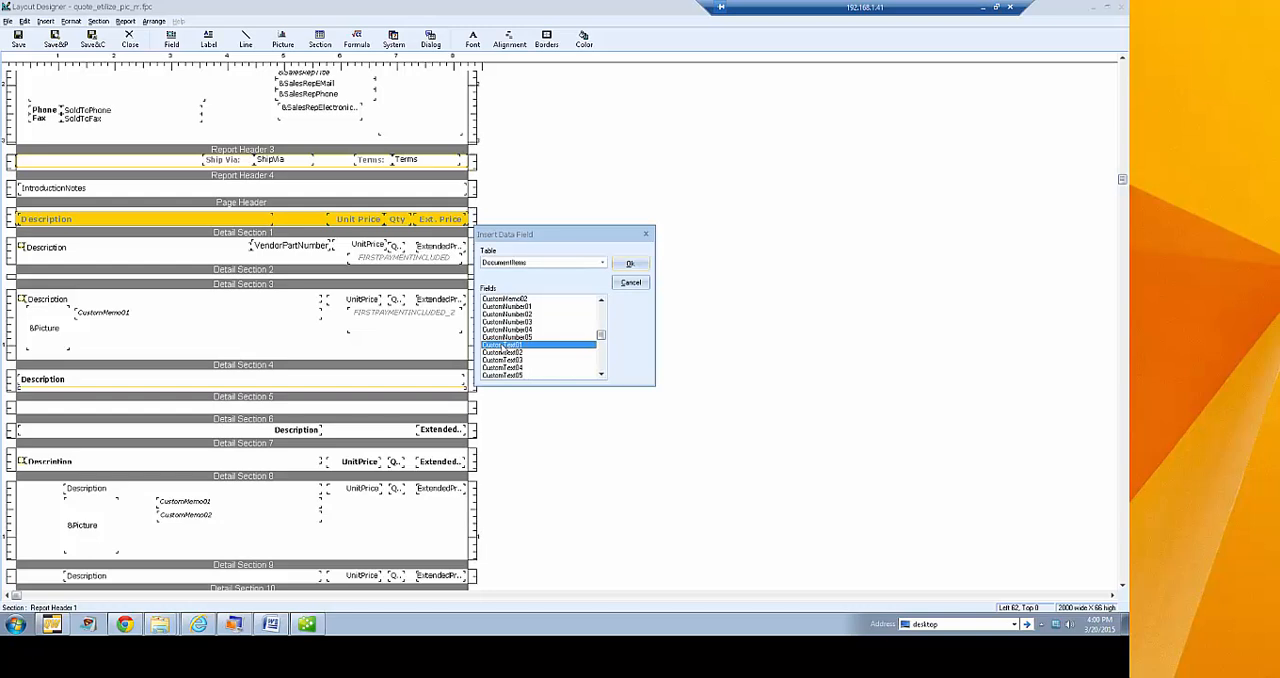
click(630, 263)
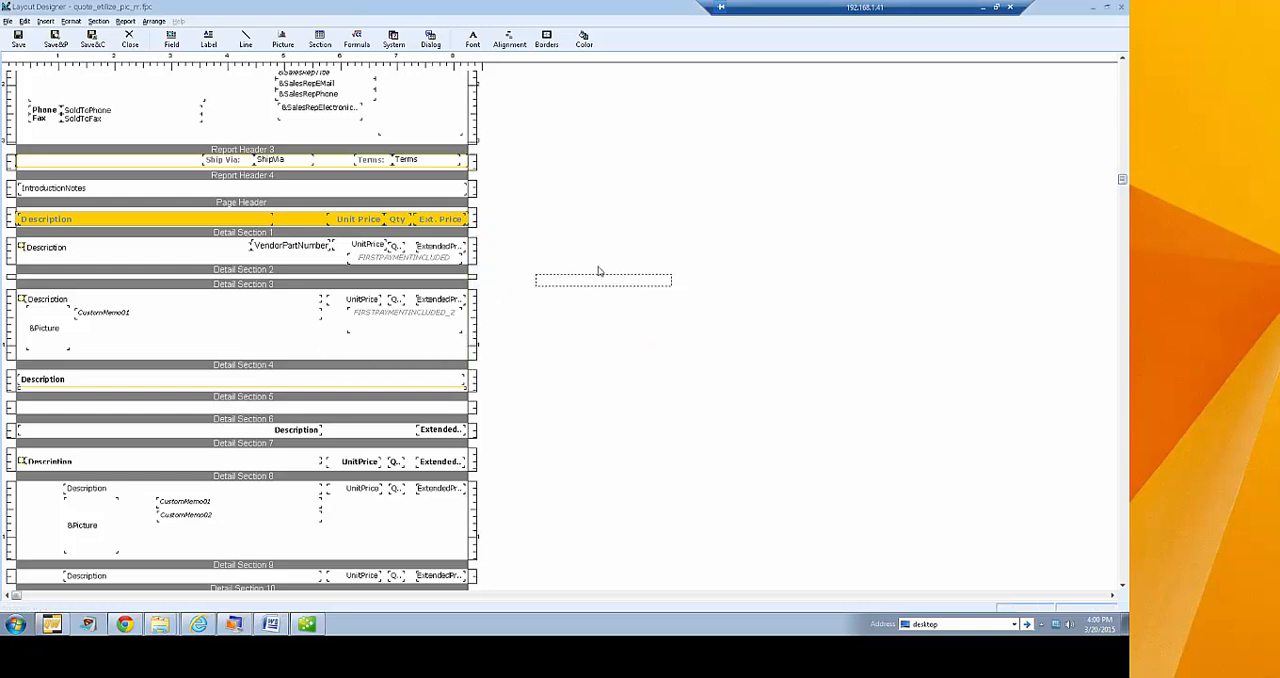
click(93, 261)
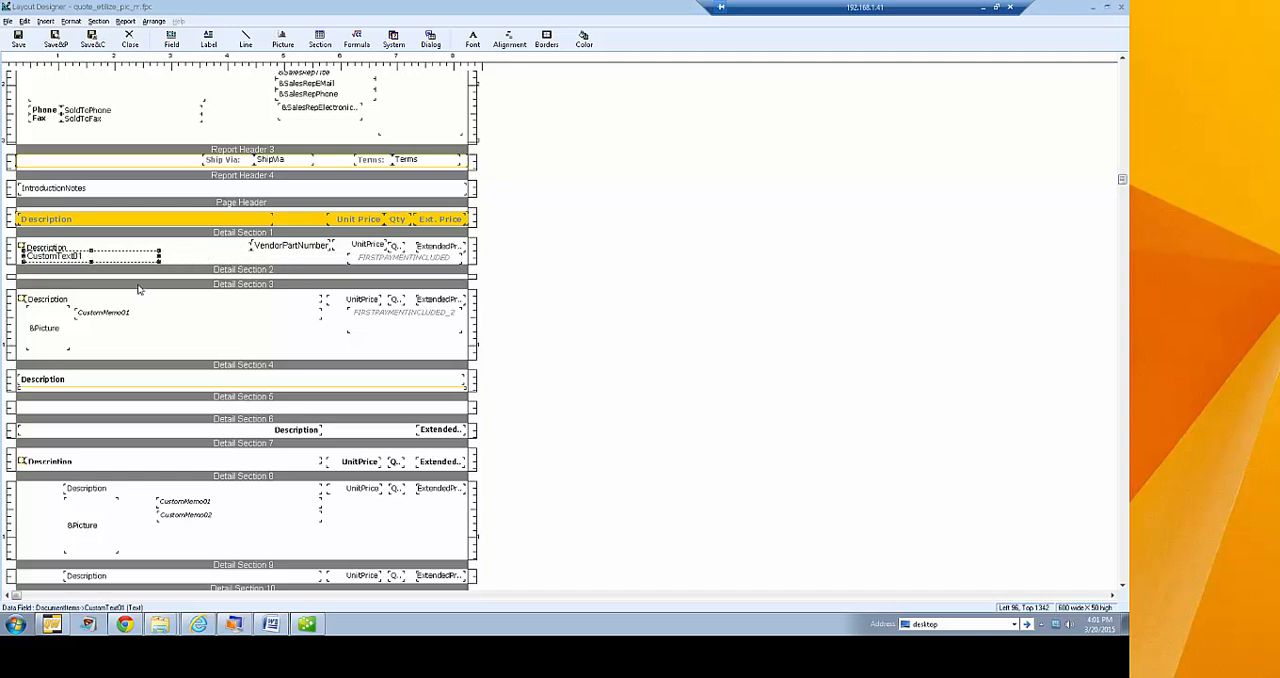
right_click(103, 260)
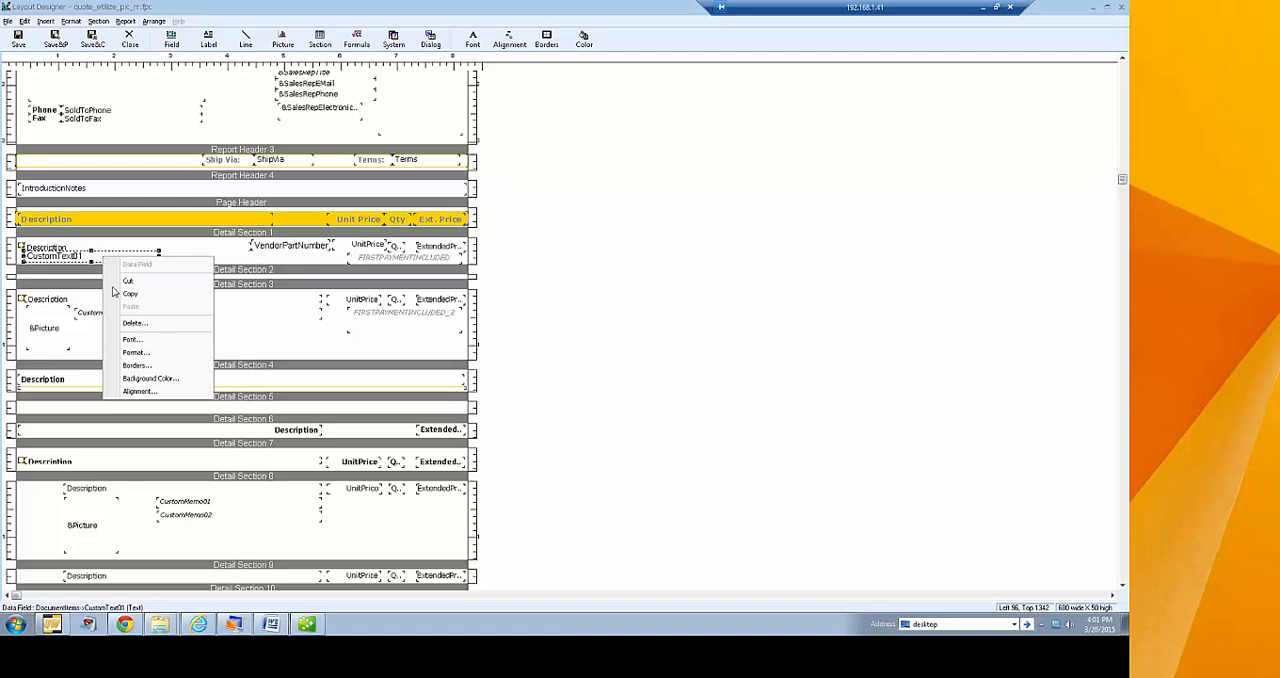
click(147, 354)
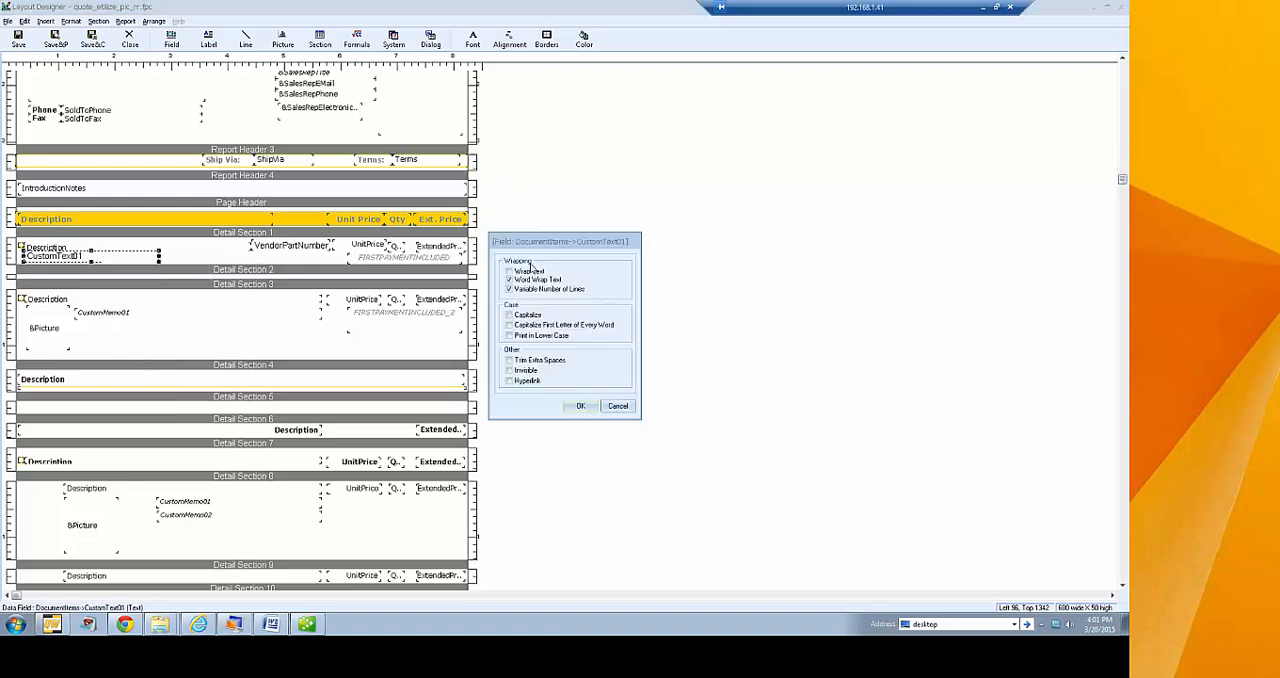
click(617, 406)
Change the font and size of the CustomText01 field in Detail Section 1
right_click(103, 260)
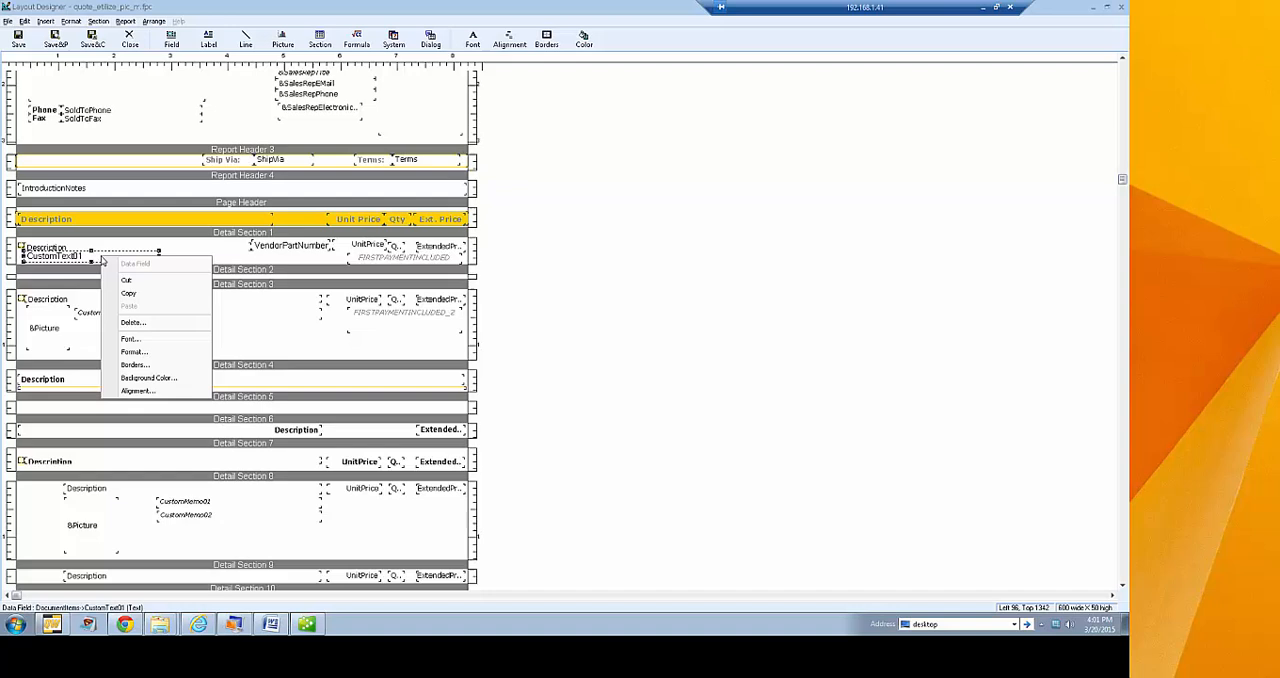
click(140, 339)
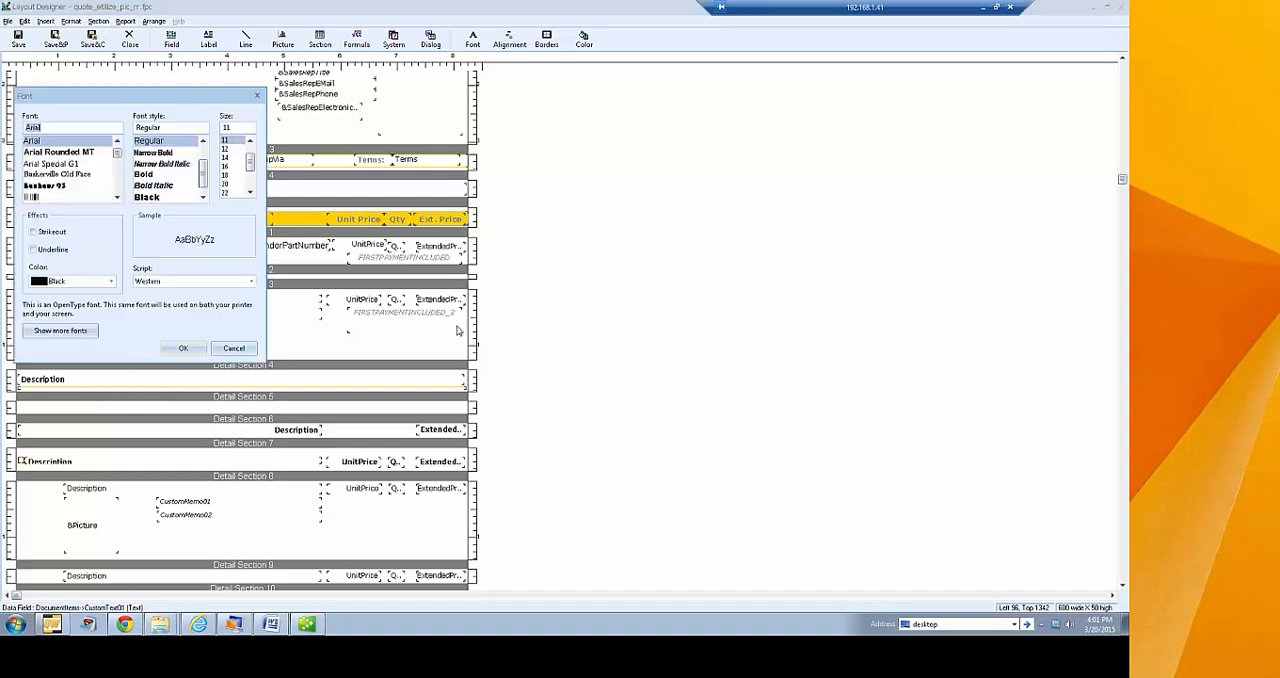
scroll(58, 146, down, 10)
click(58, 141)
click(250, 141)
click(231, 142)
click(195, 351)
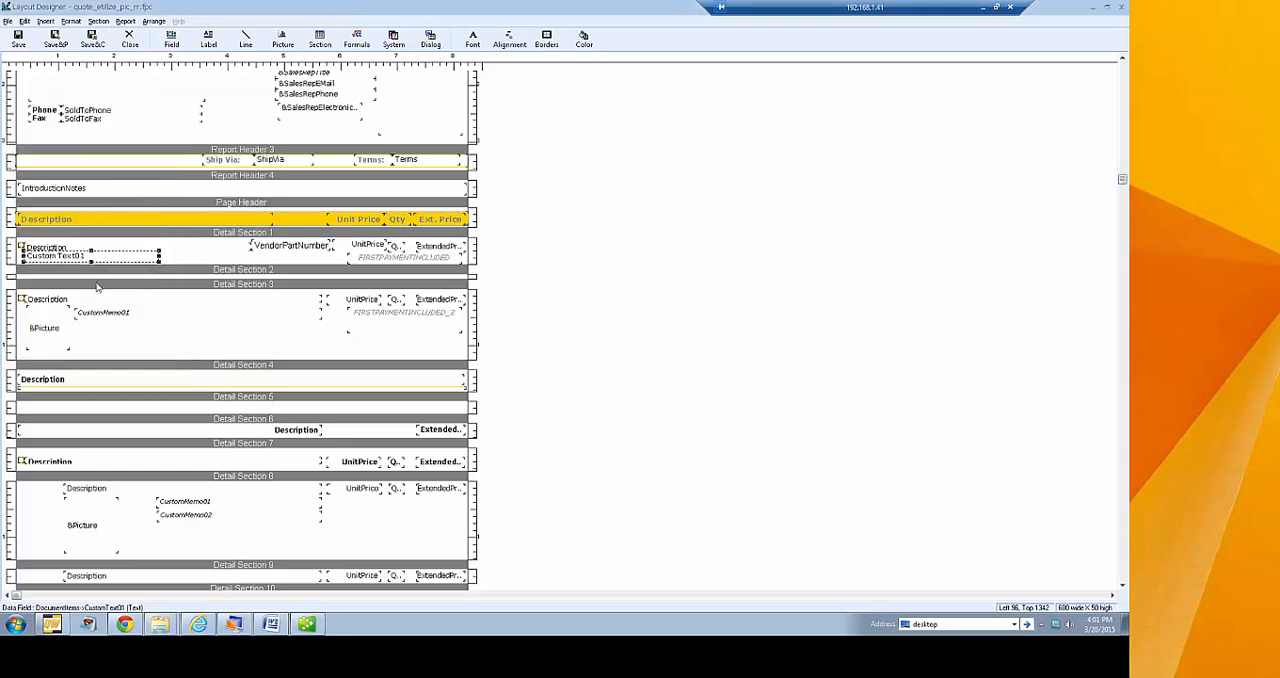
Try the Invisible format option on the CustomText01 field and cancel the change
right_click(52, 257)
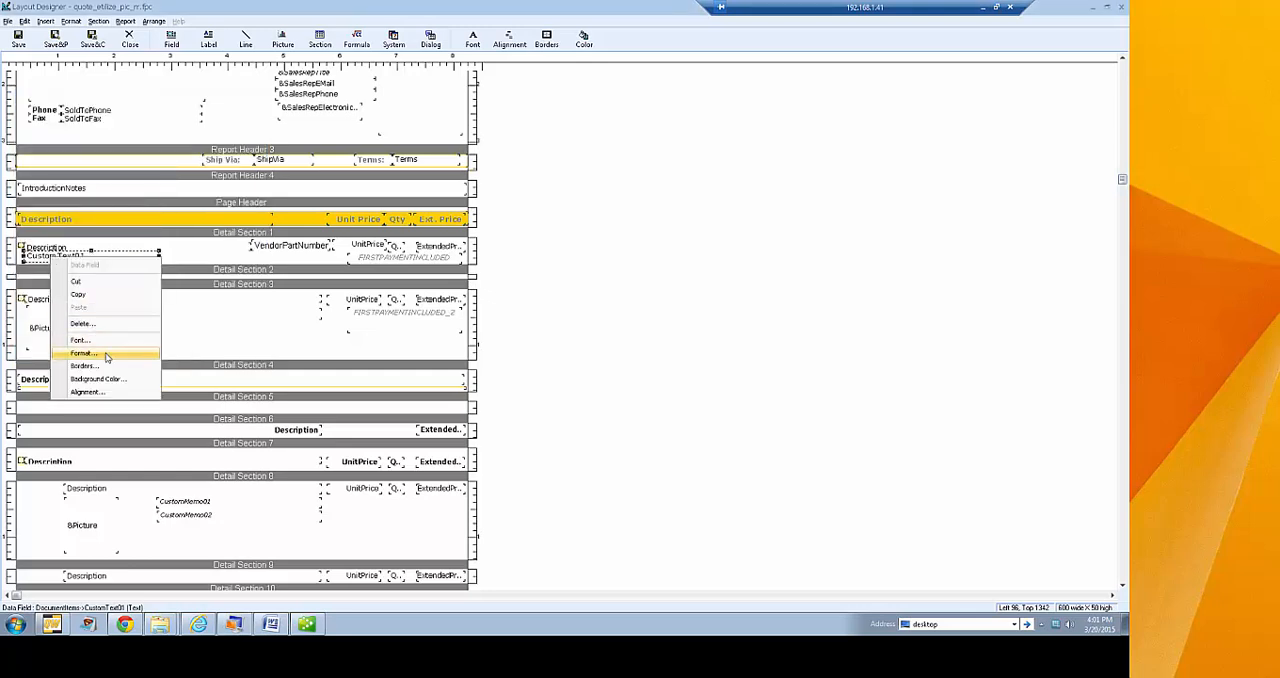
click(107, 355)
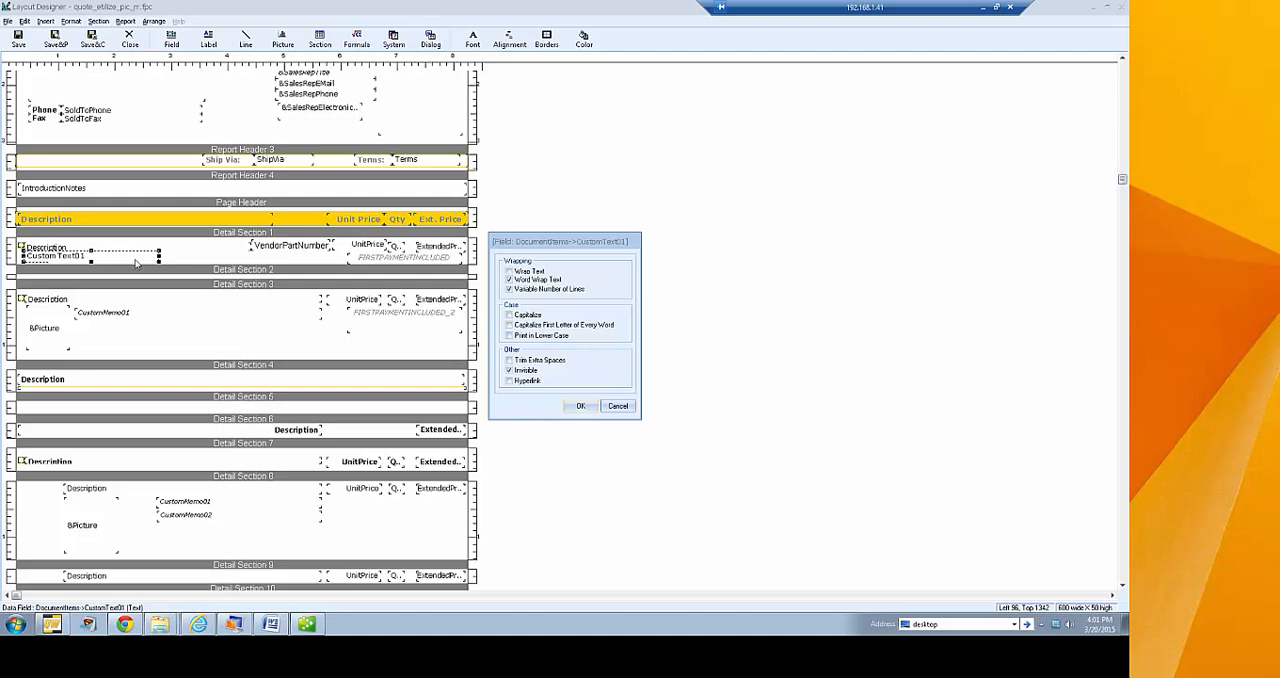
click(509, 370)
click(625, 409)
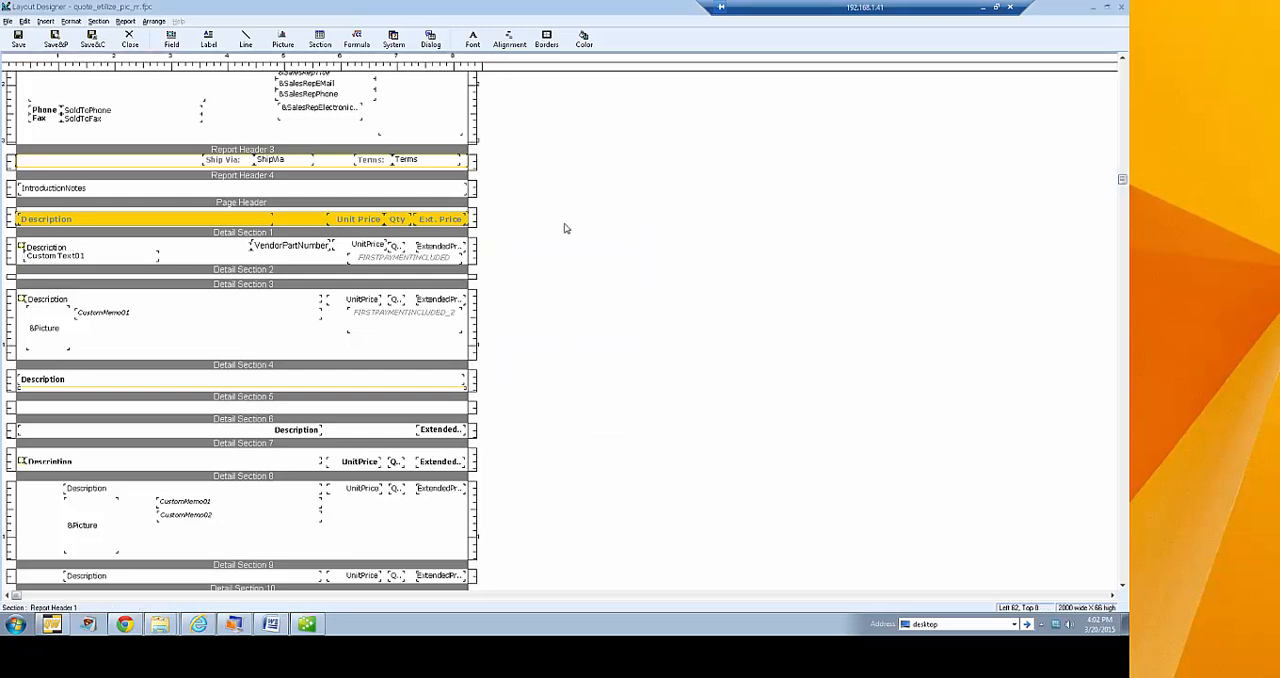
Review the section selection criteria of Detail Section 4, including its line type and description conditions, and cancel without changes
scroll(568, 228, down, 3)
scroll(553, 244, down, 1)
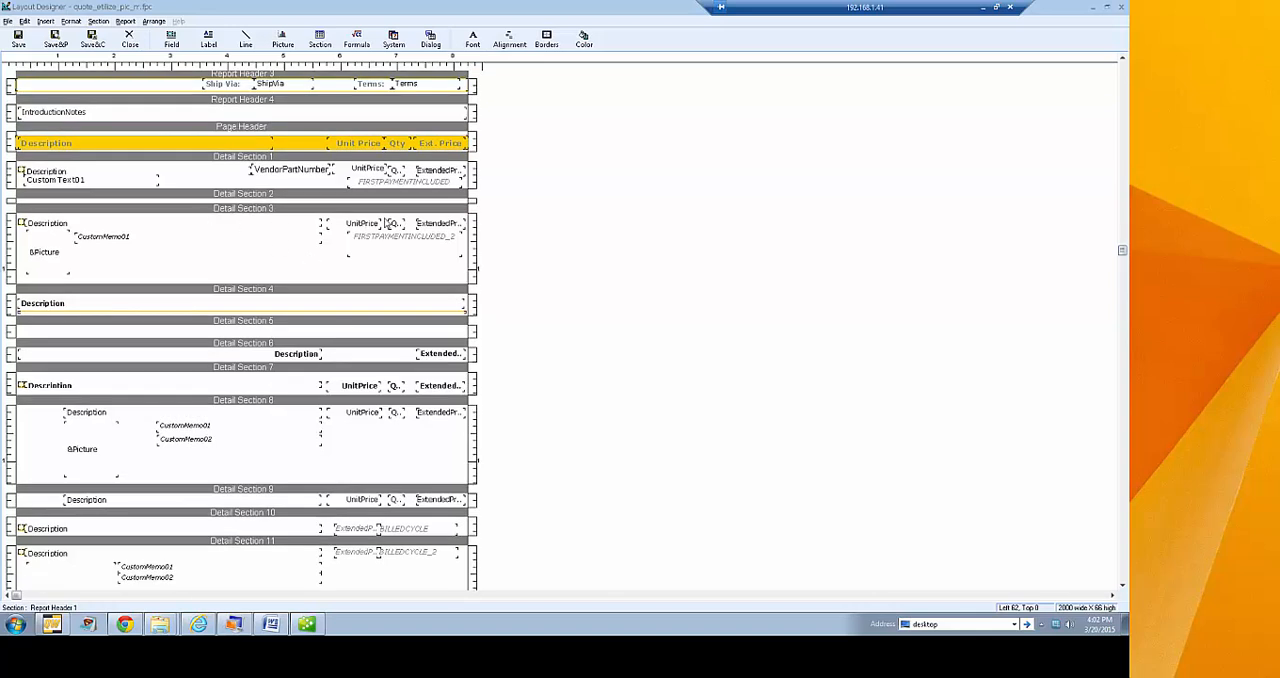
right_click(241, 290)
click(270, 354)
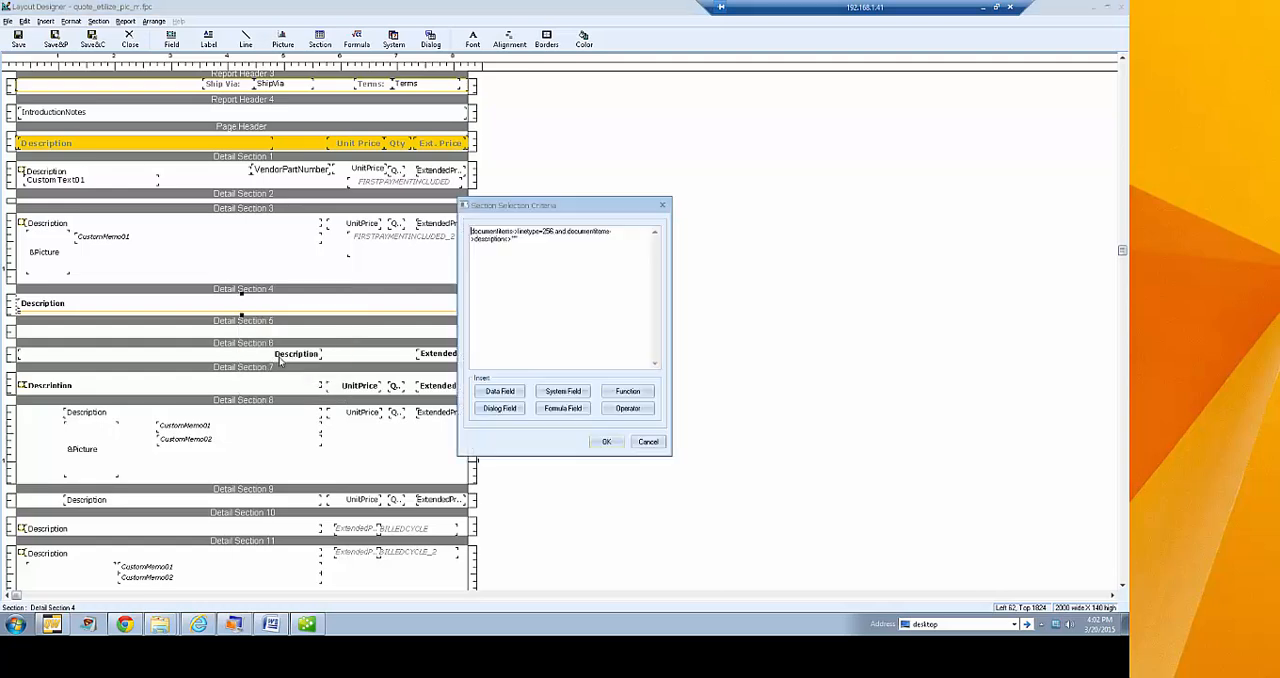
drag(534, 243, 459, 229)
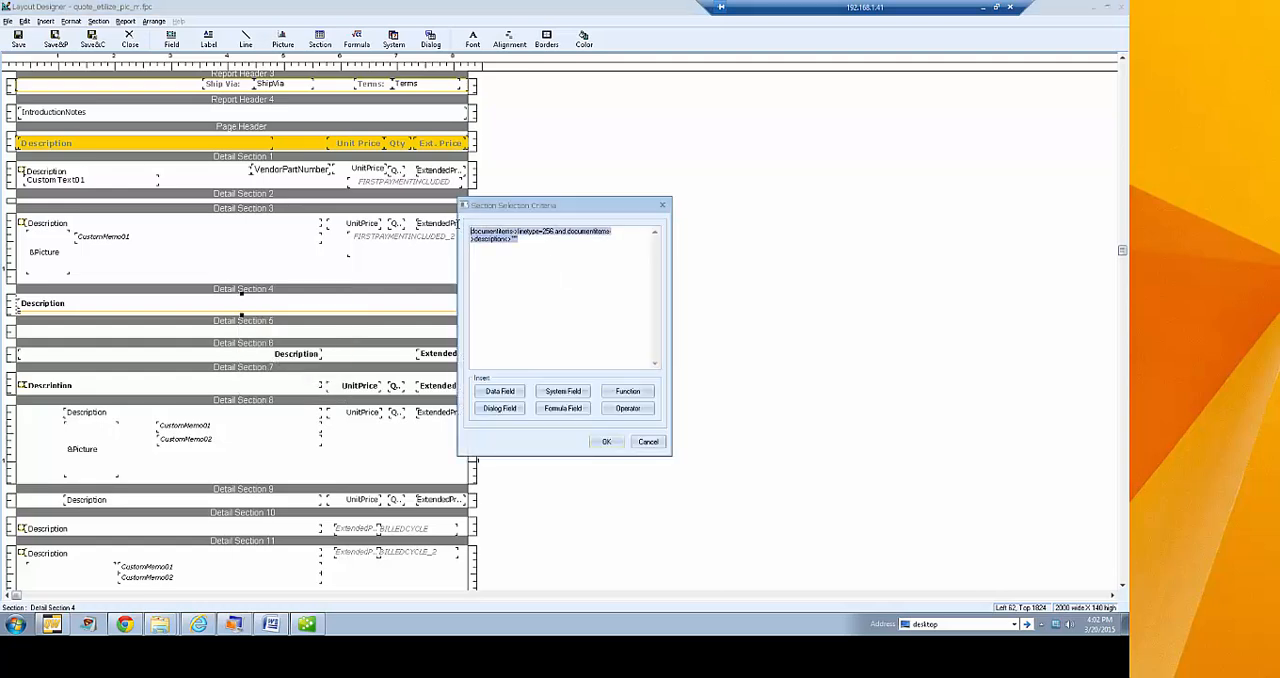
click(534, 242)
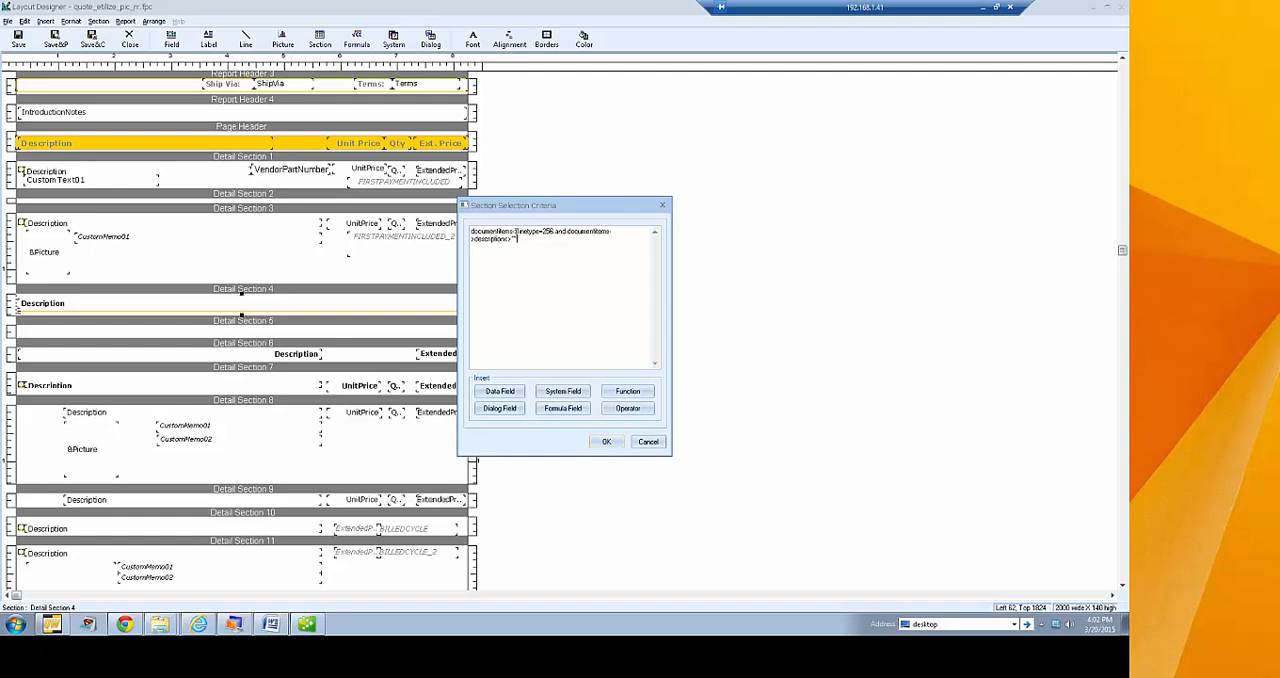
drag(542, 231, 556, 231)
click(518, 240)
click(648, 441)
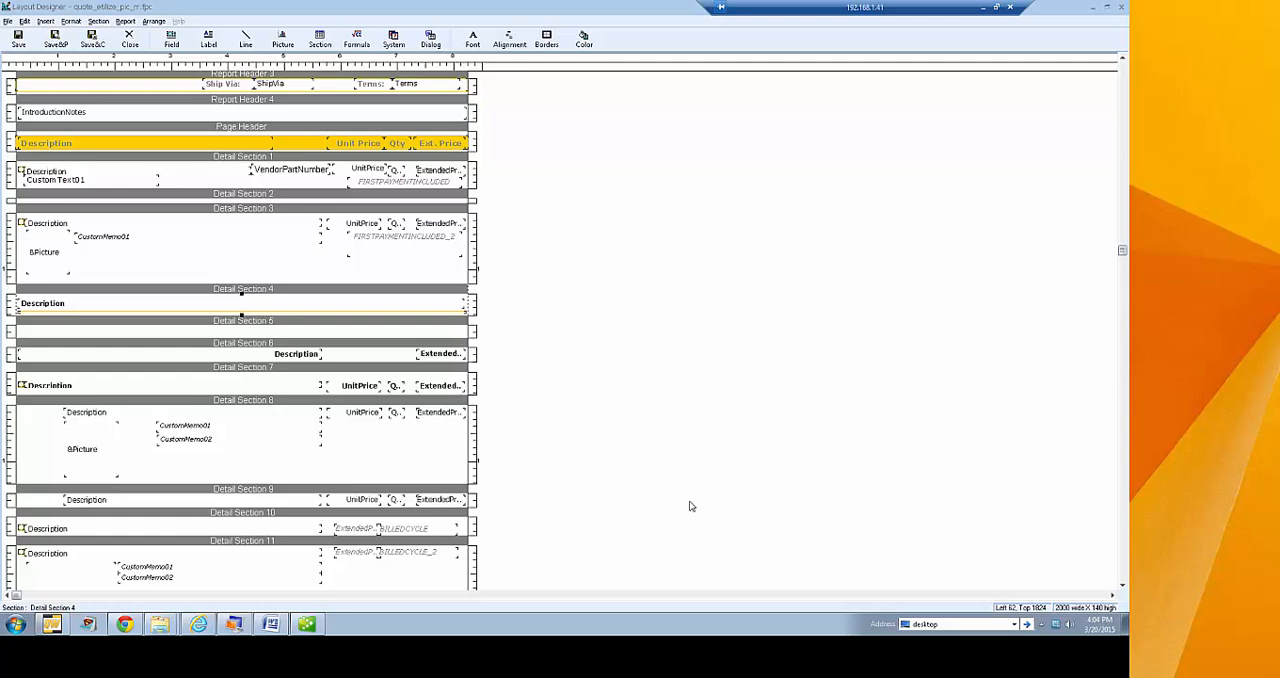
click(558, 342)
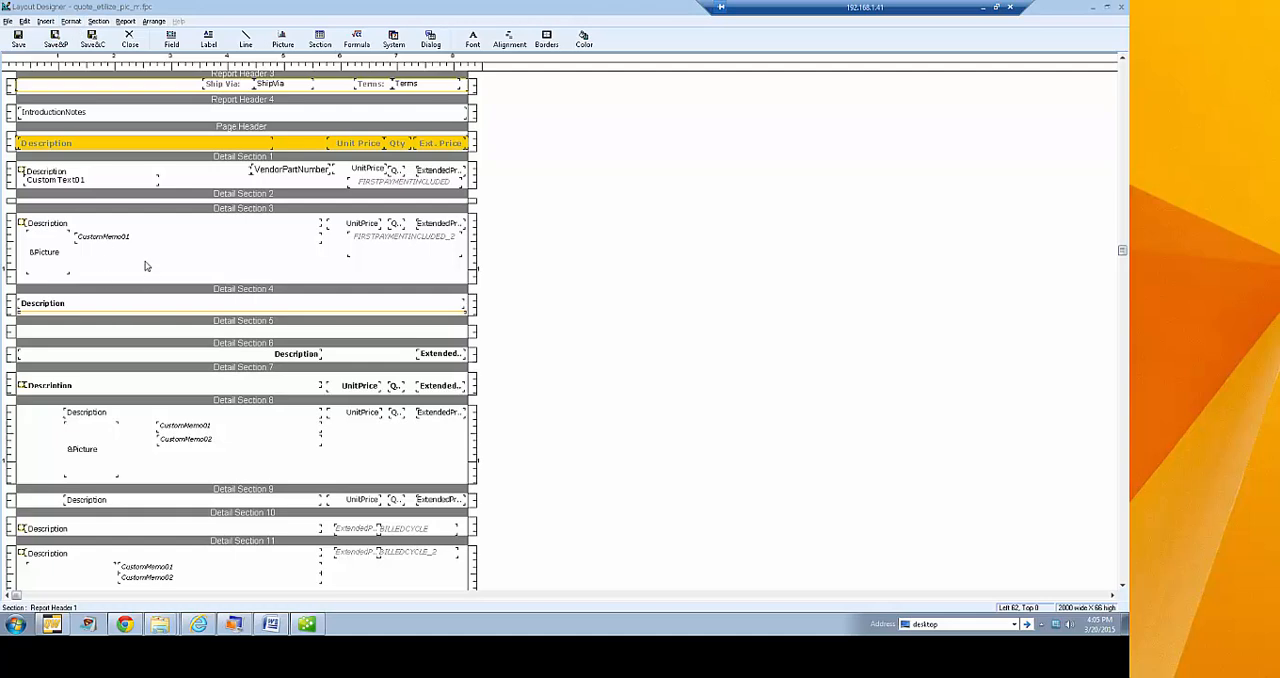
click(226, 167)
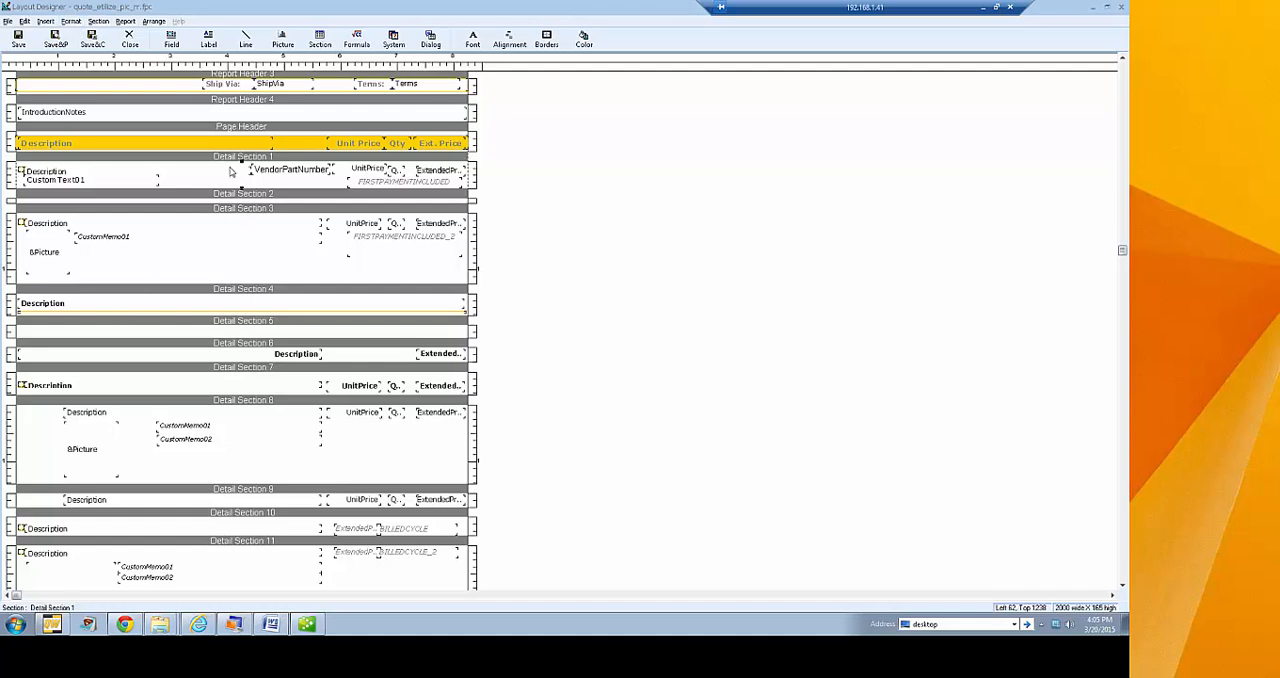
click(69, 22)
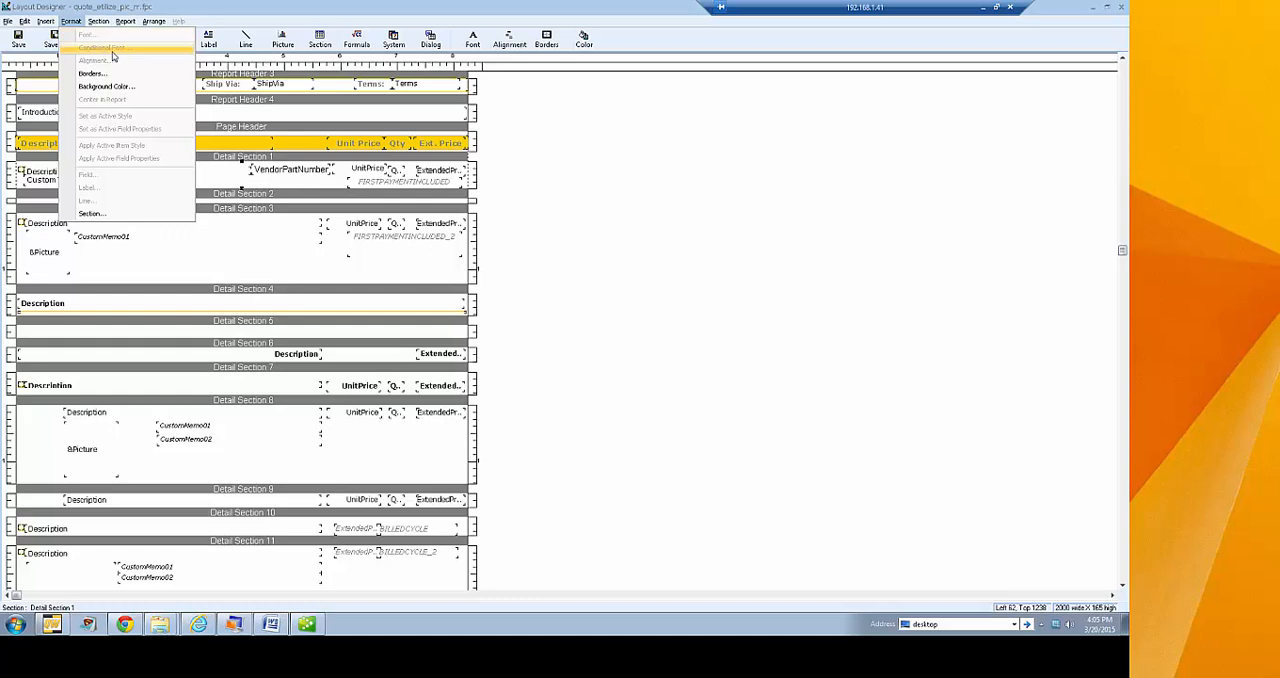
click(568, 220)
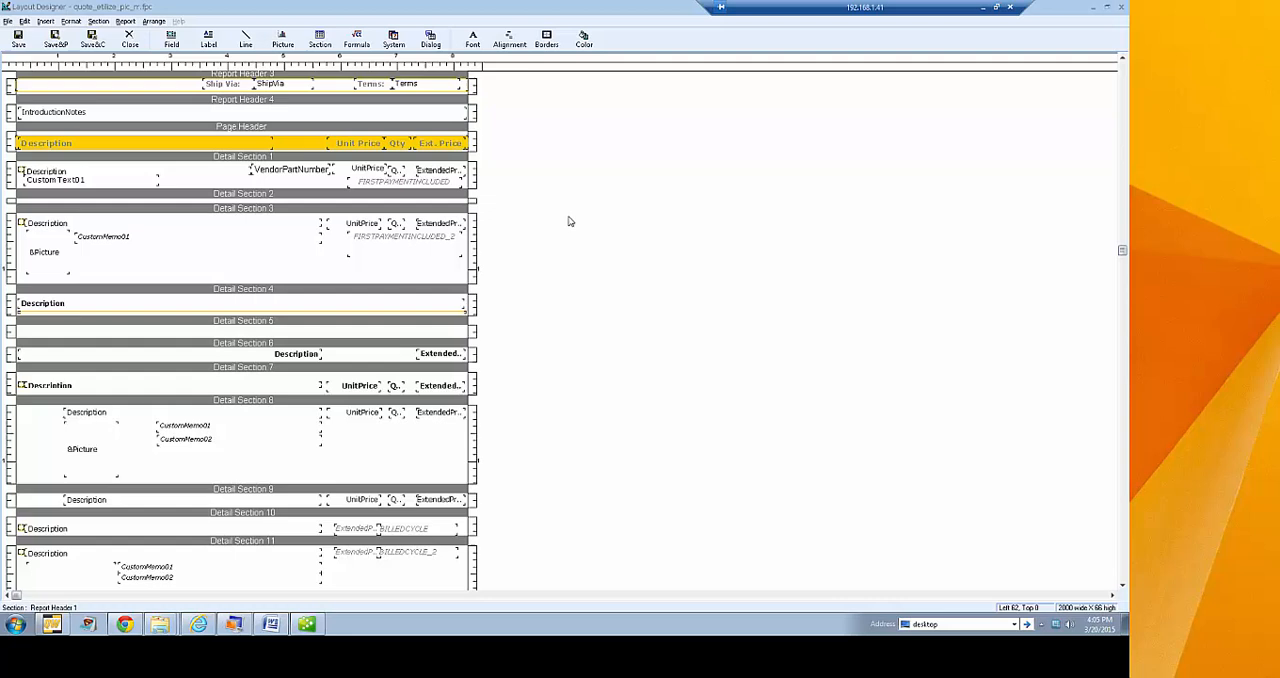
Check which new section types can be inserted into the layout from Detail Section 3, and cancel without adding one
right_click(211, 216)
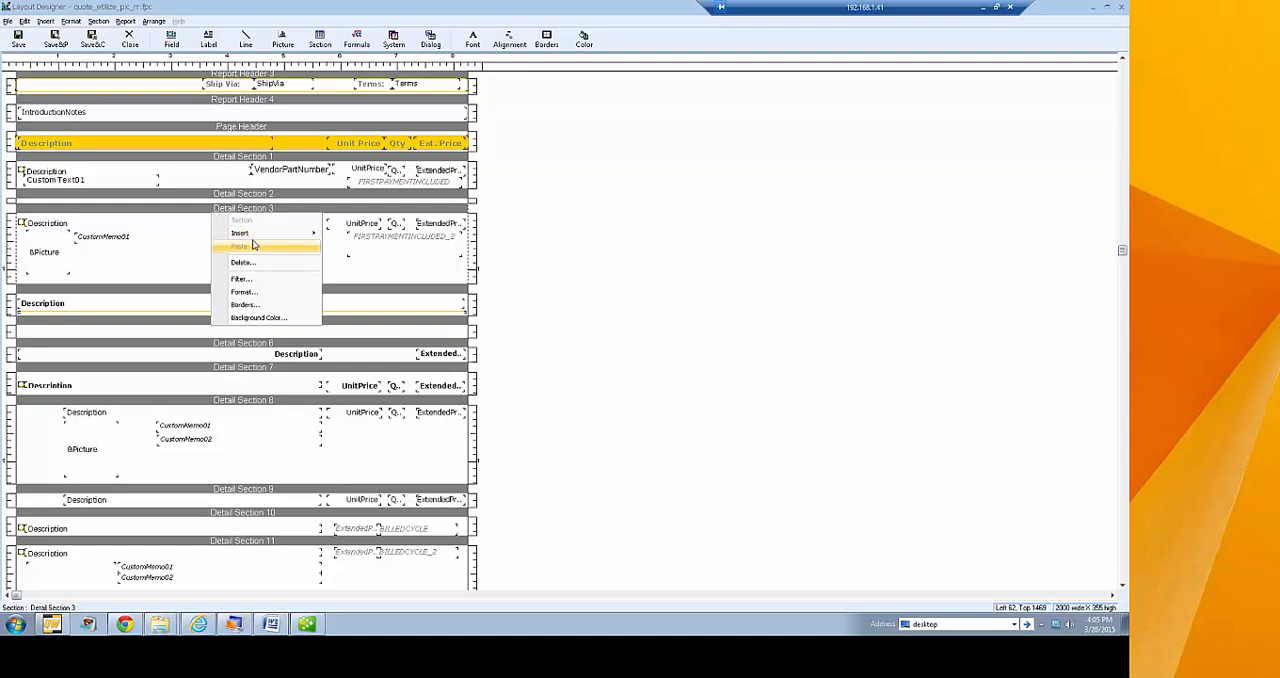
mouse_move(252, 234)
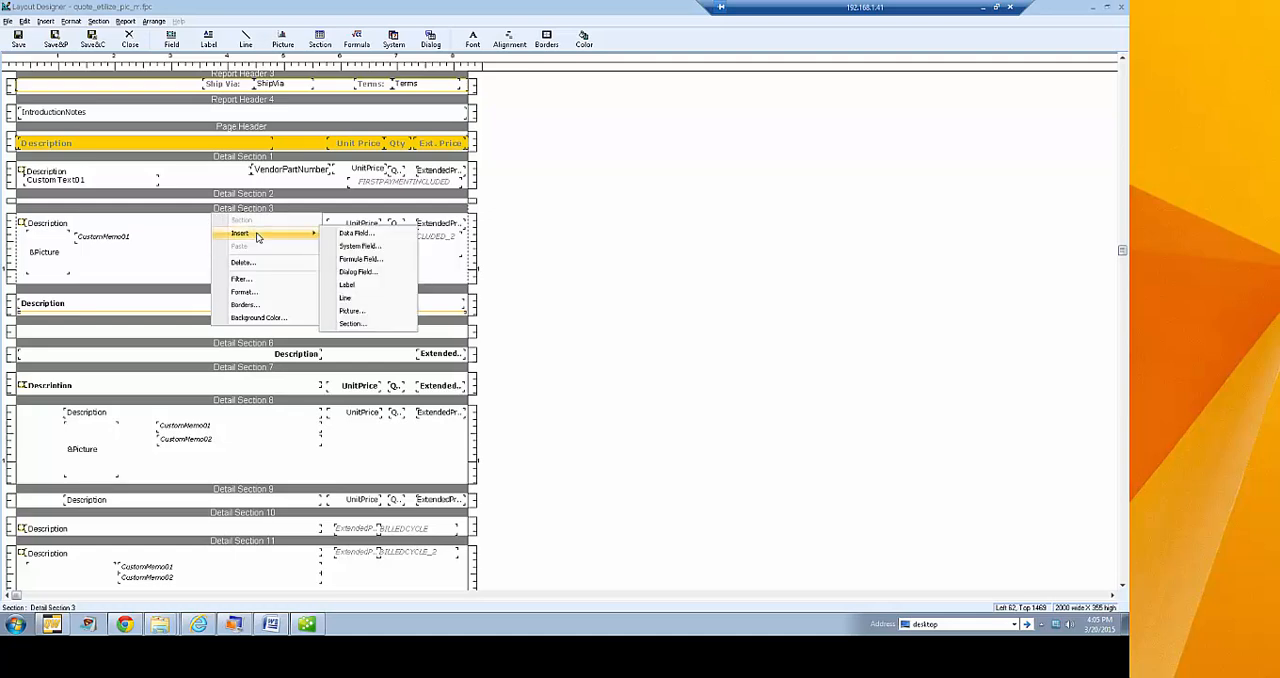
click(352, 324)
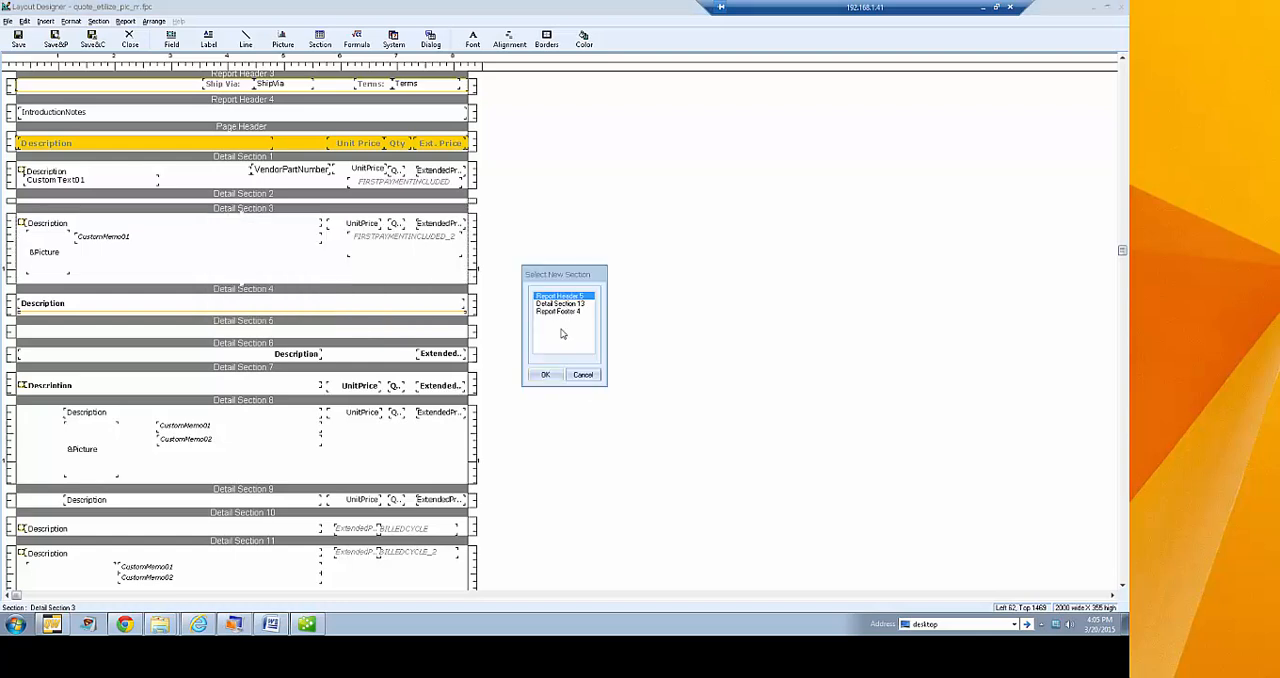
click(583, 376)
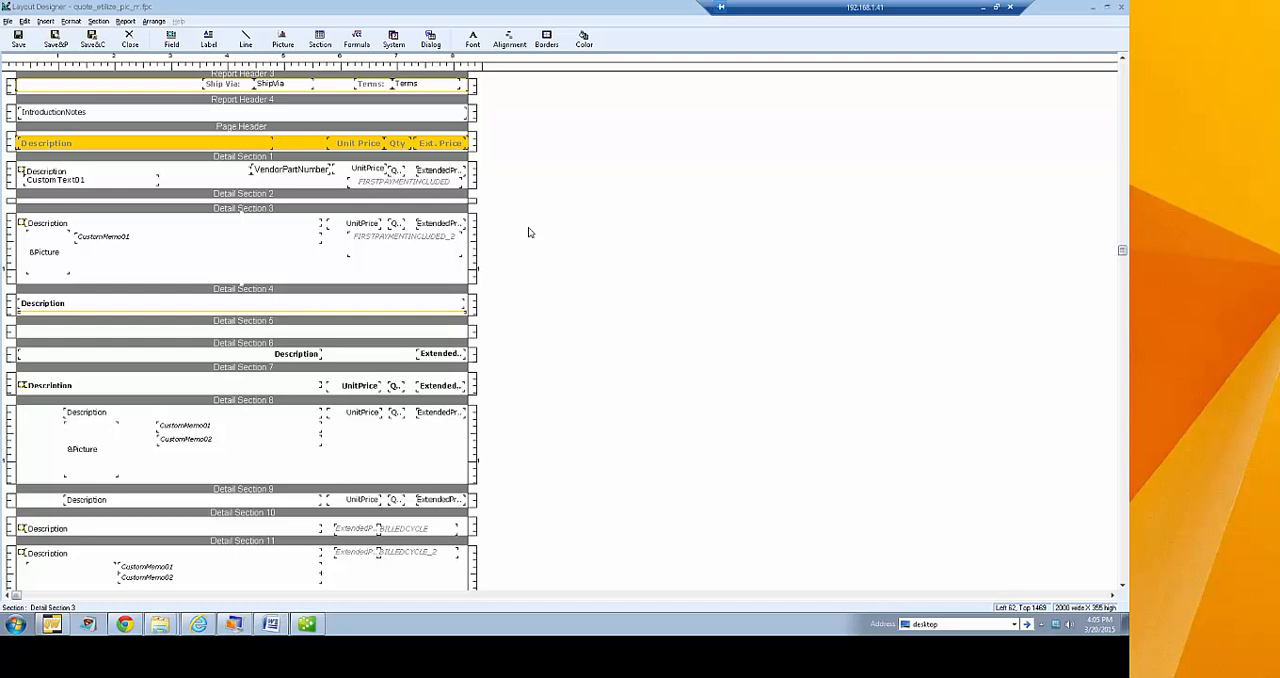
Examine the remaining detail sections, the report footers and the page footer of the layout, and return to its beginning
scroll(530, 232, down, 3)
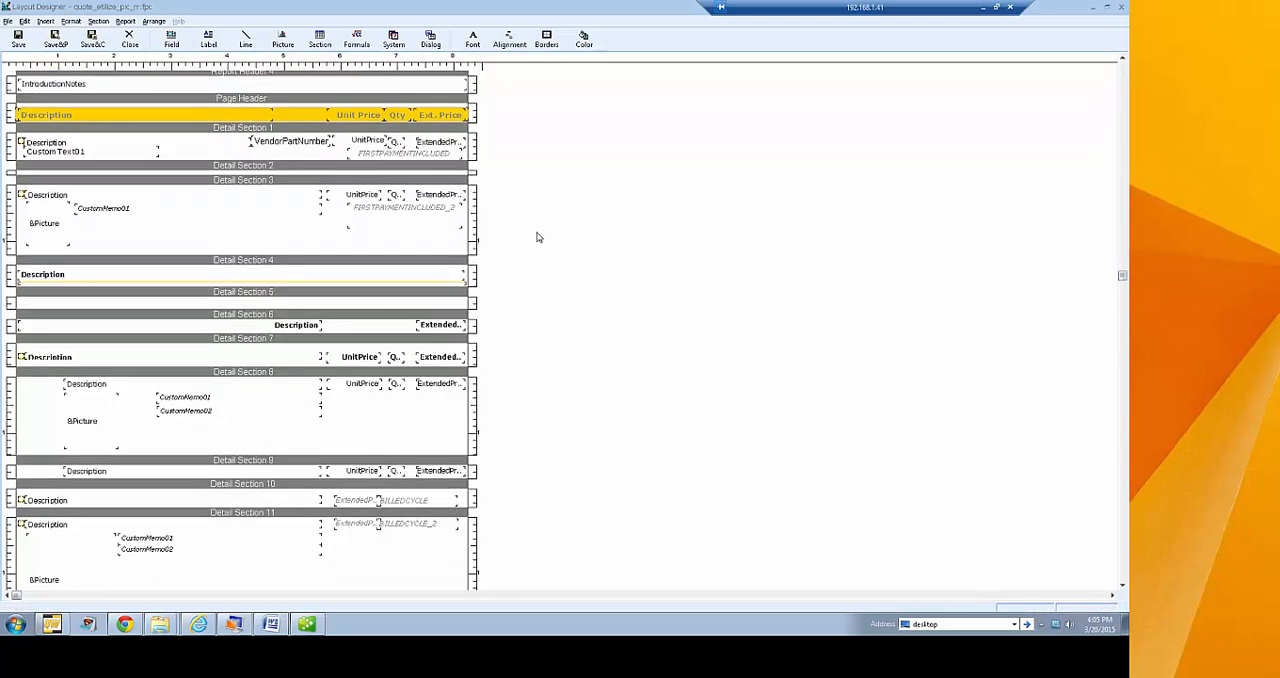
scroll(537, 237, down, 3)
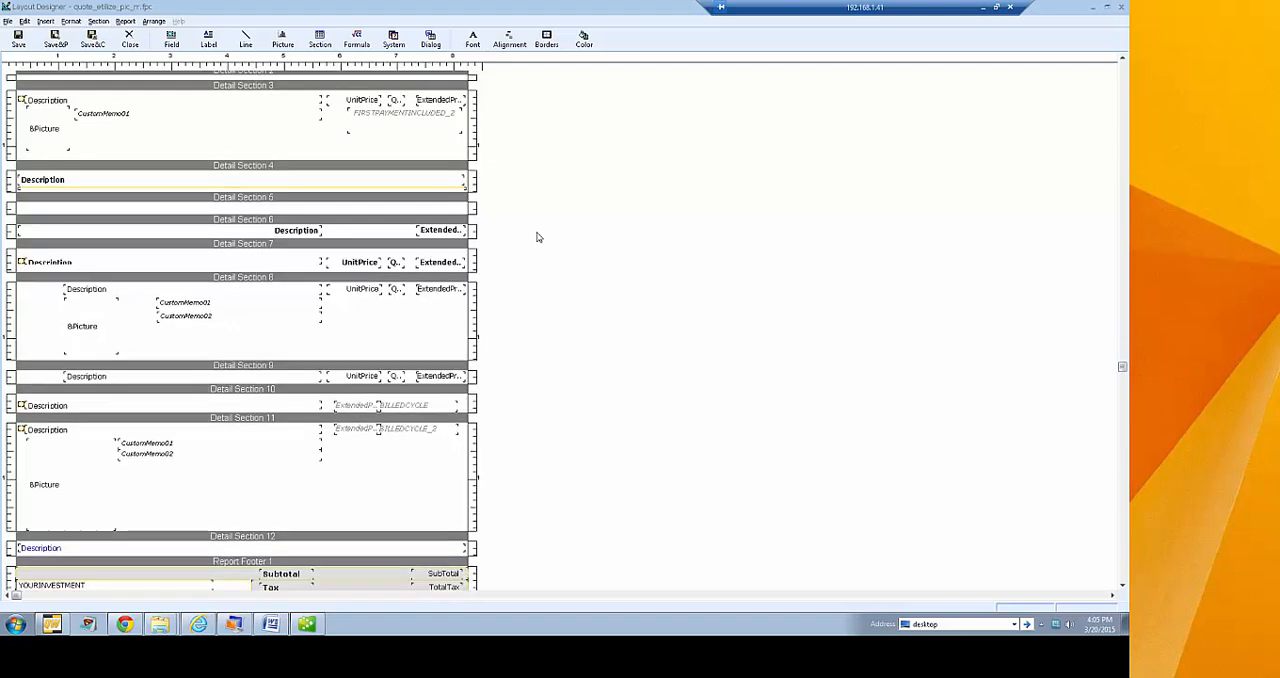
scroll(537, 237, down, 3)
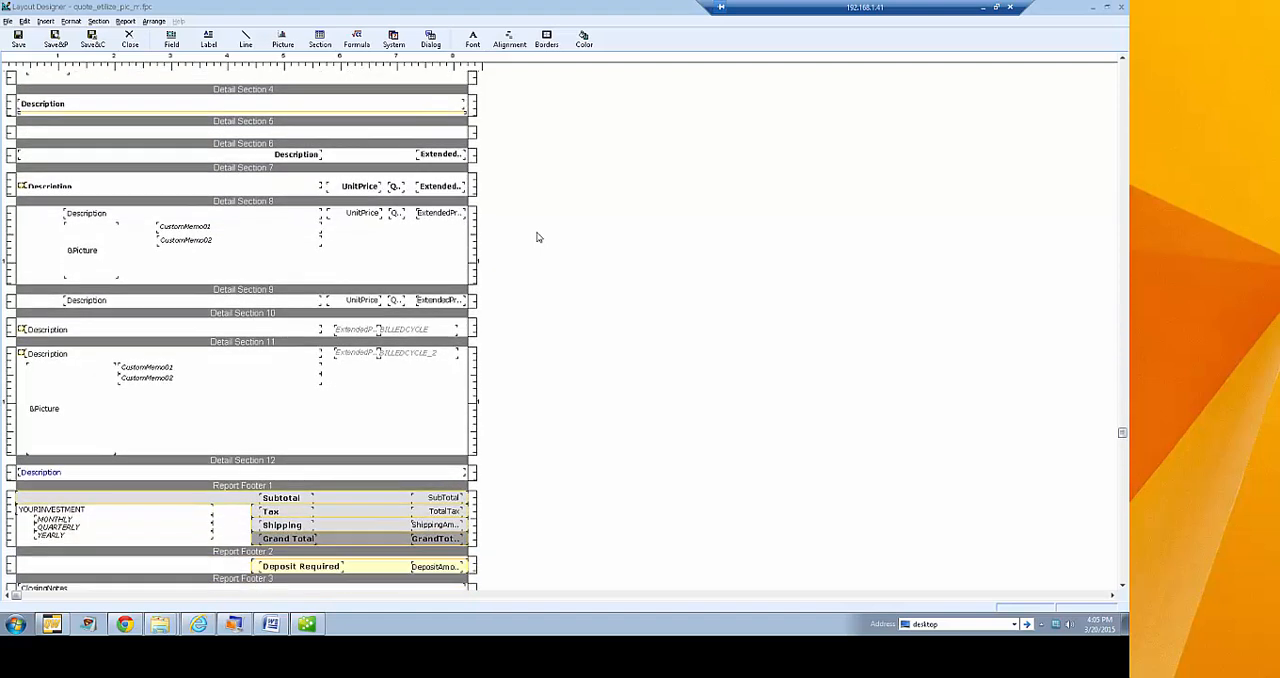
scroll(537, 237, down, 1)
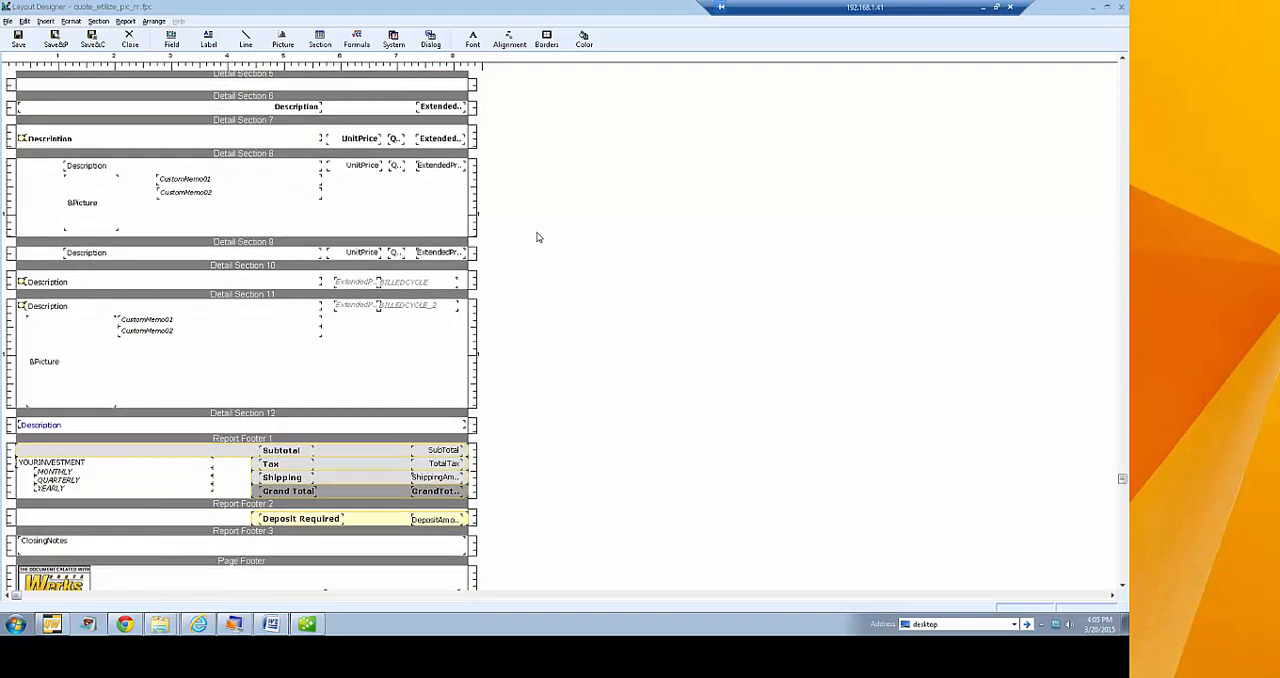
scroll(537, 237, down, 1)
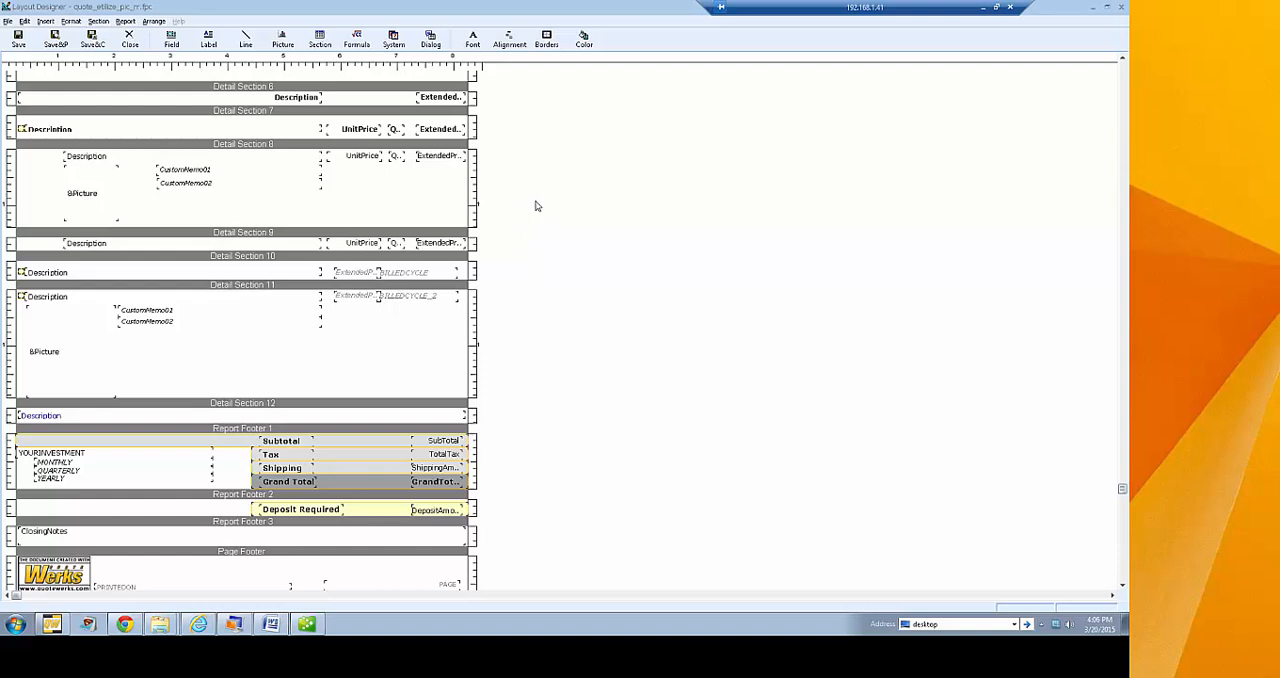
scroll(534, 205, down, 3)
scroll(534, 205, up, 2)
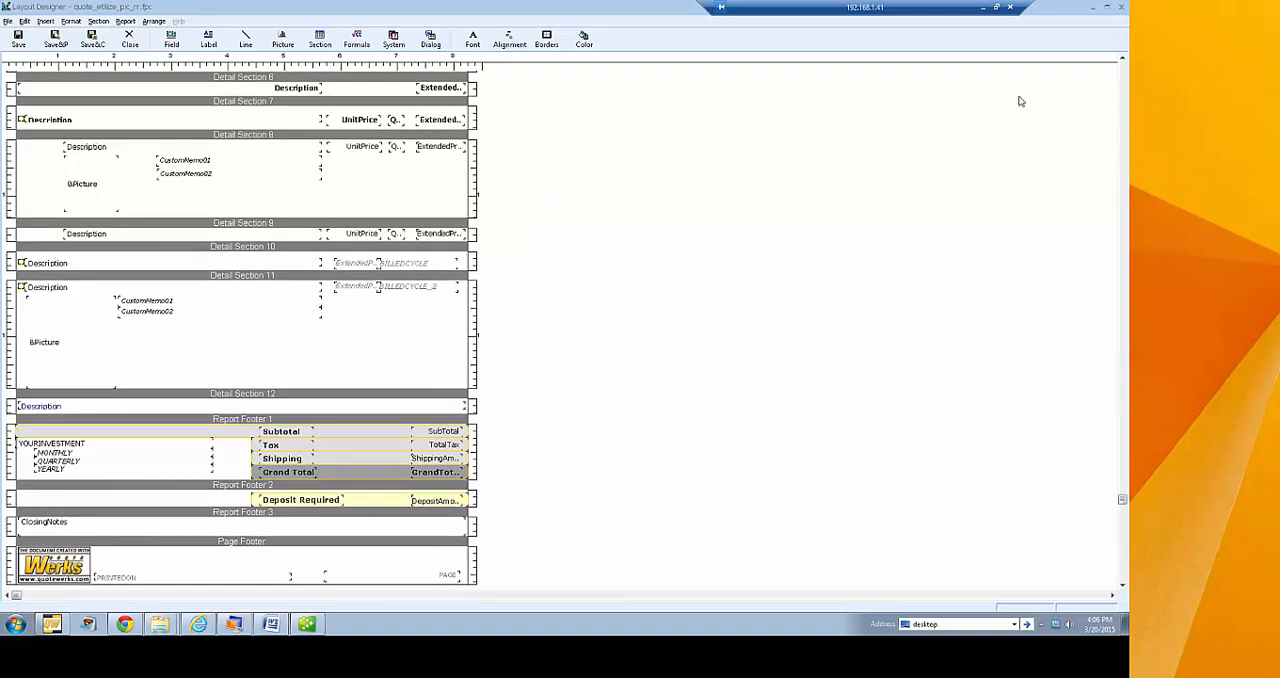
click(1124, 88)
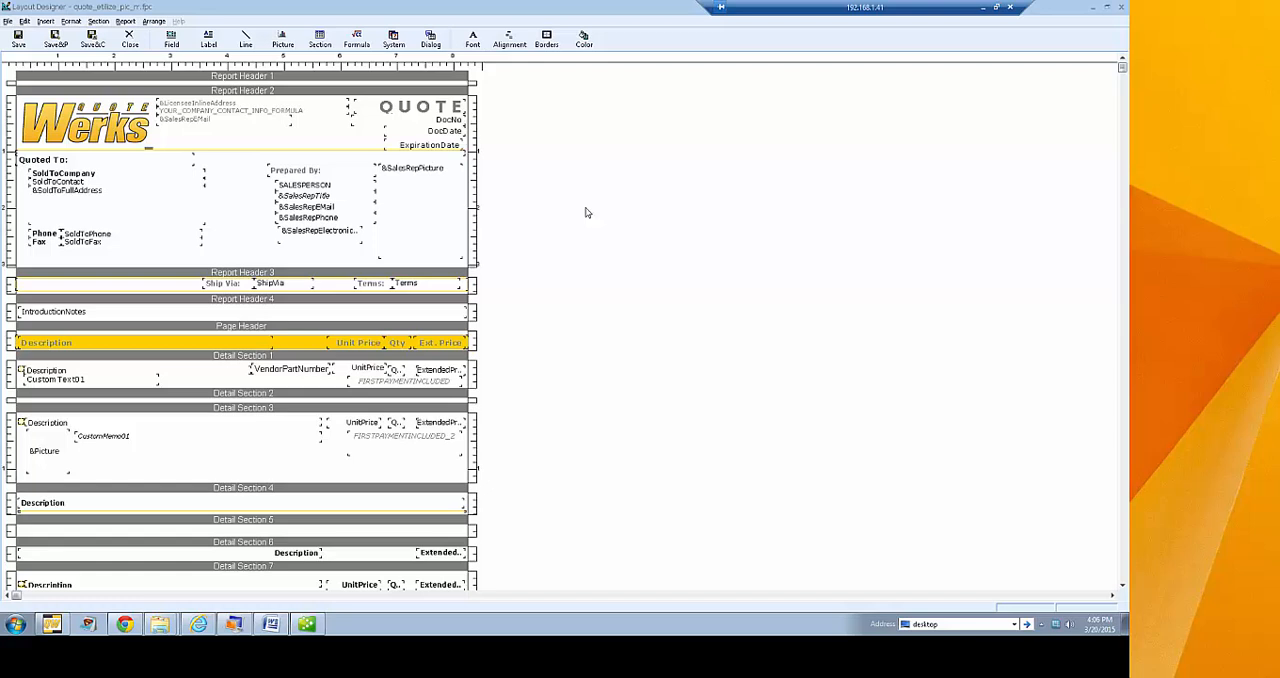
Close the layout without saving the changes and dismiss the Print, Share, Publish, Deliver Document dialog
click(132, 42)
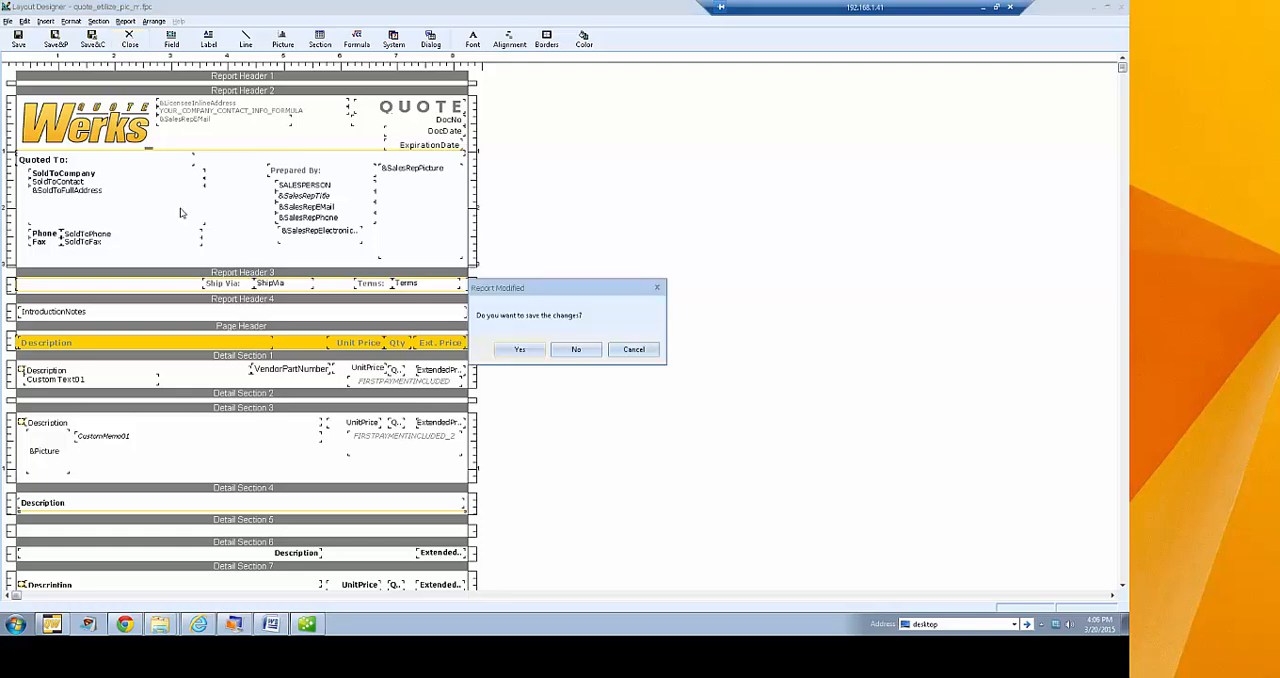
click(575, 351)
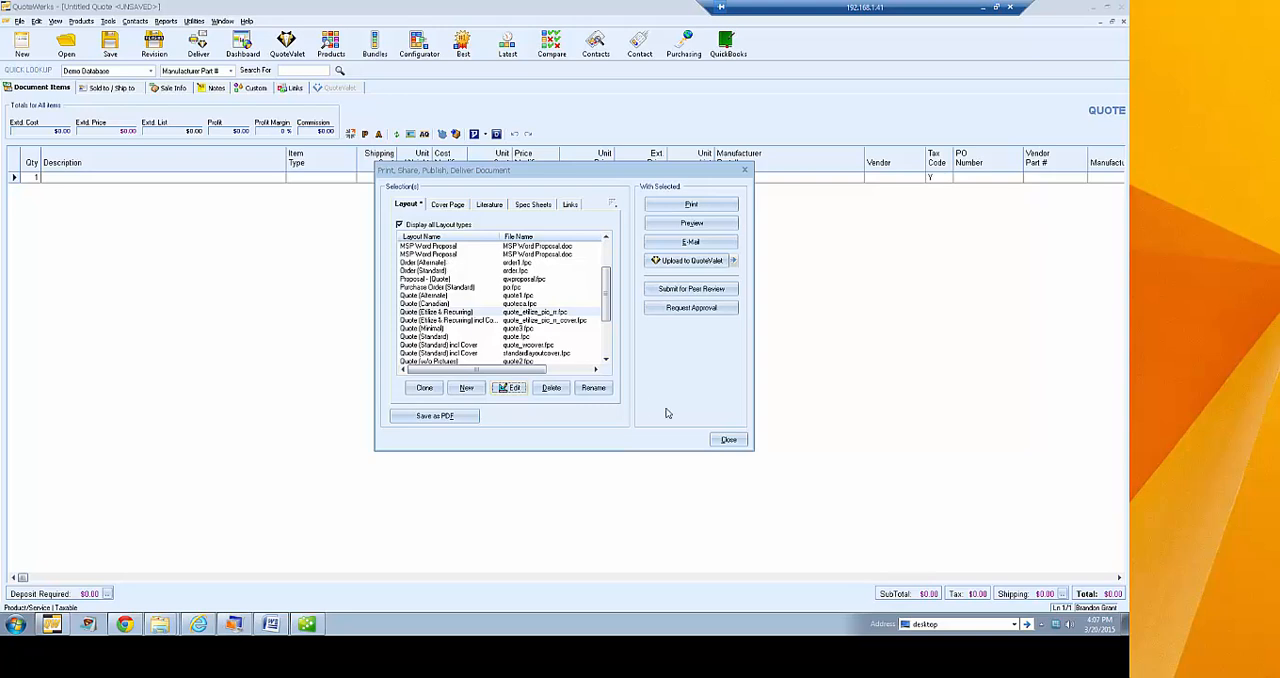
click(728, 440)
Open the QuoteWerks installation folder from the install path in the program's system information
click(246, 21)
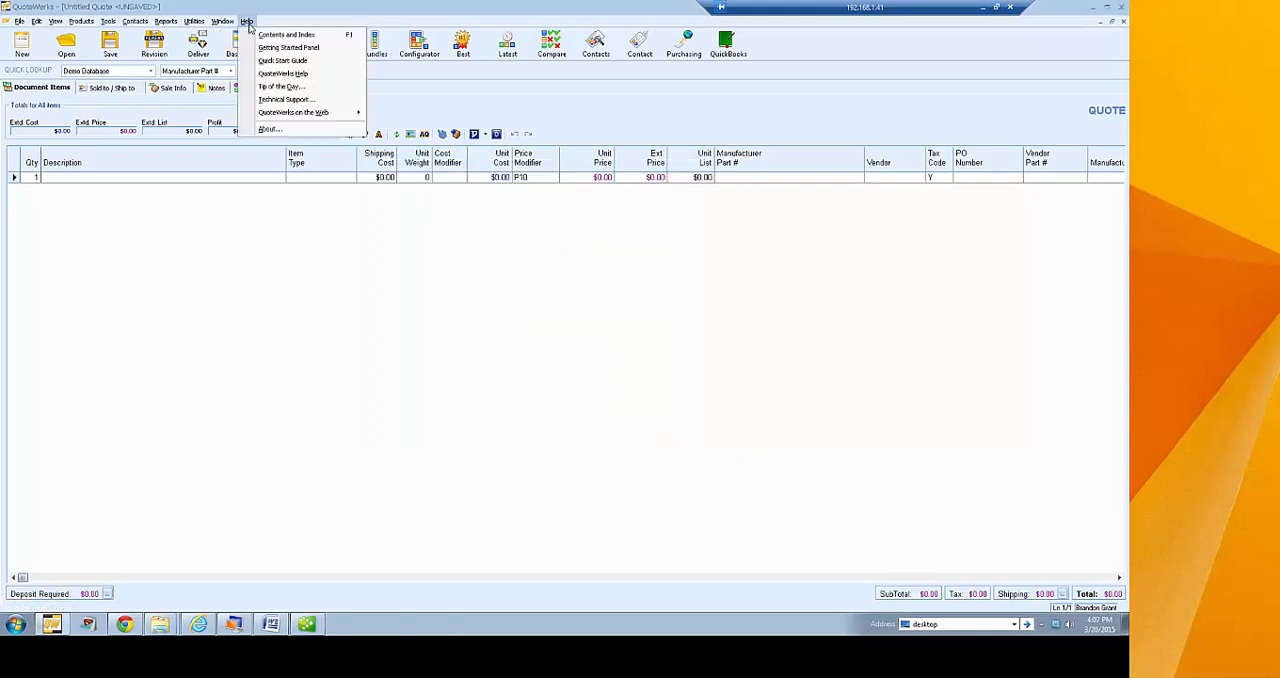
click(275, 132)
click(425, 217)
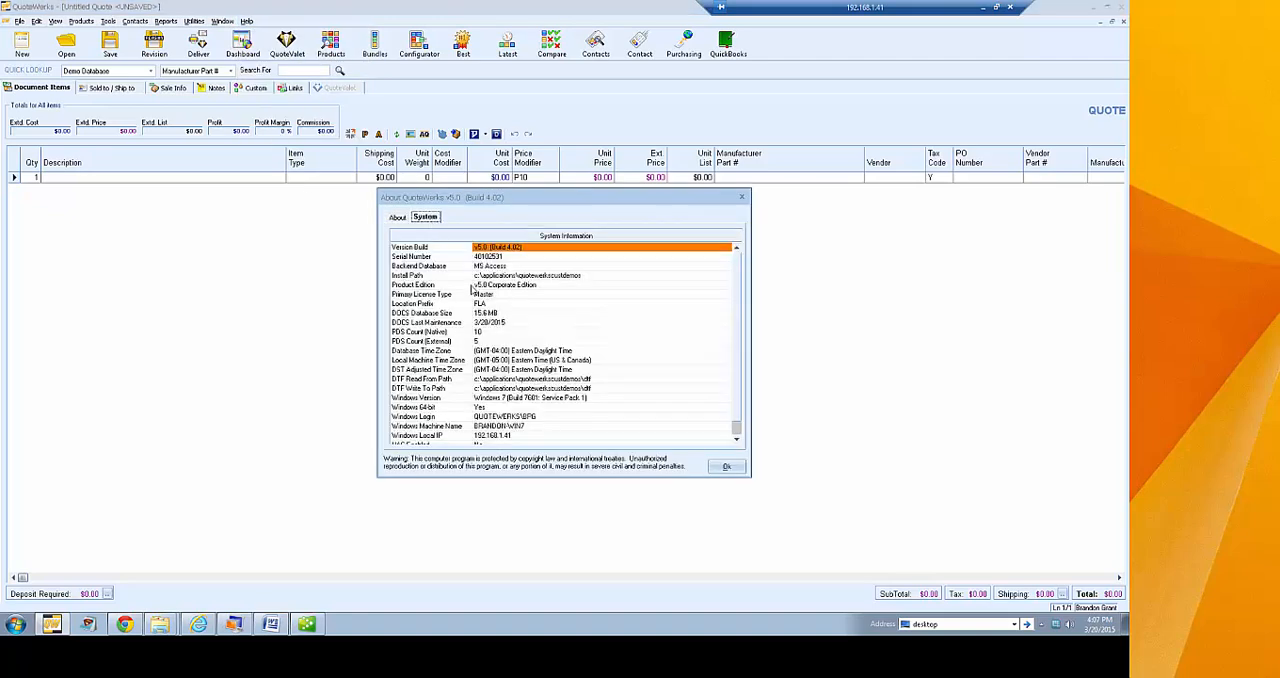
click(496, 277)
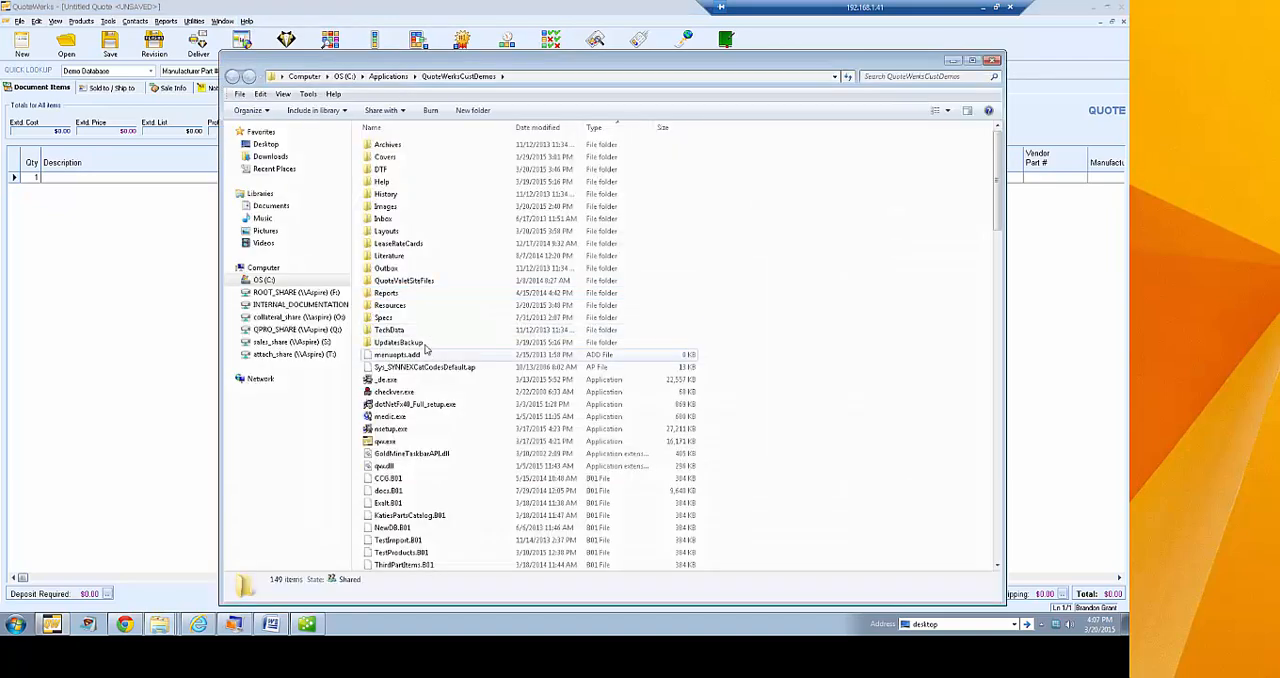
View the Word templates in the Quote subfolder of Layouts, and close the folder window and the program information dialog
double_click(390, 235)
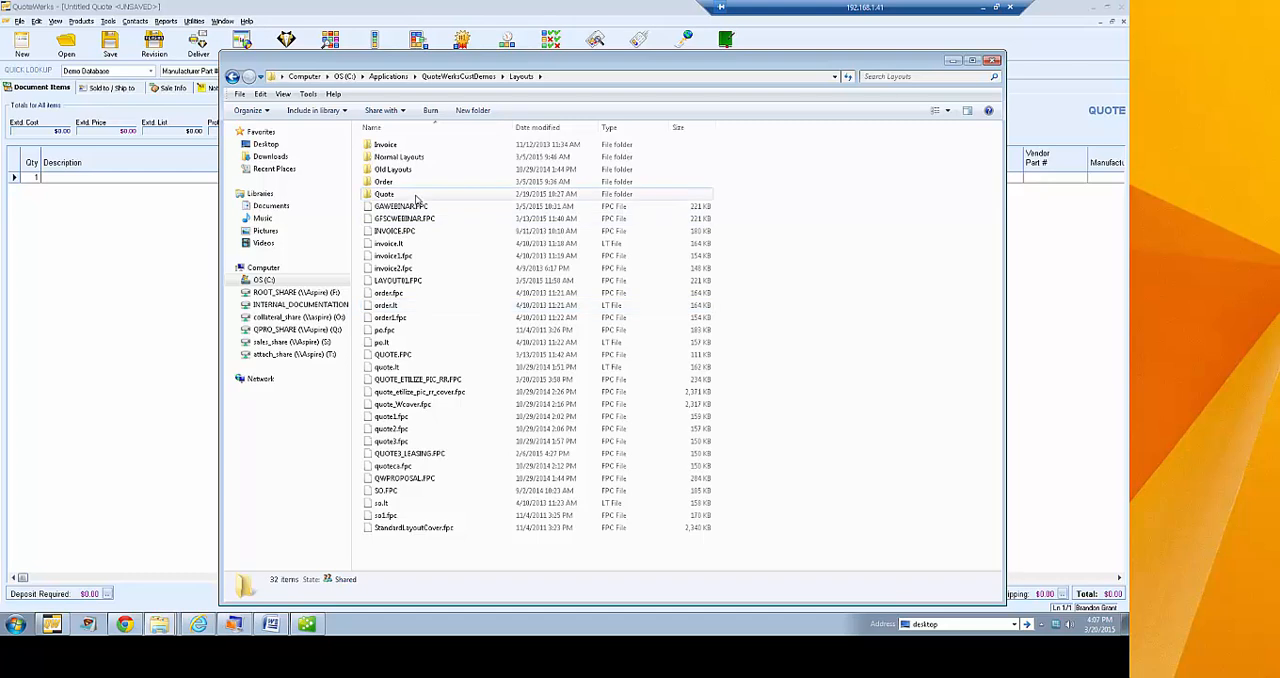
double_click(389, 194)
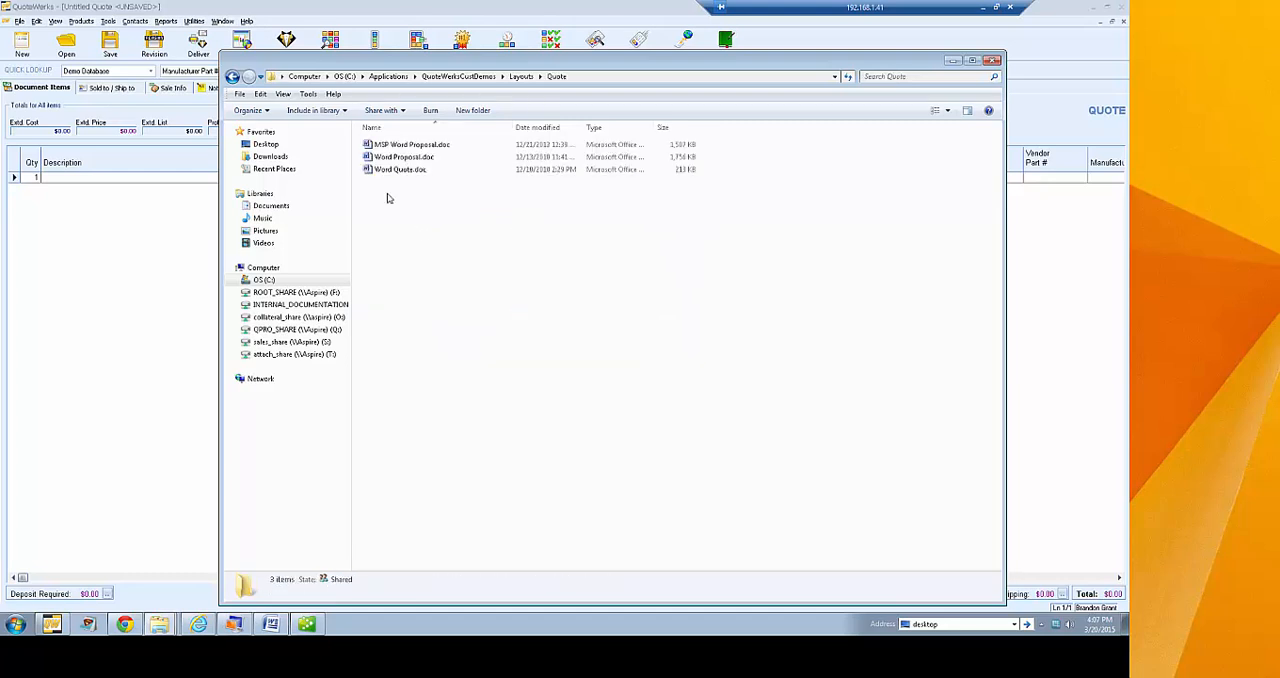
click(992, 61)
click(729, 467)
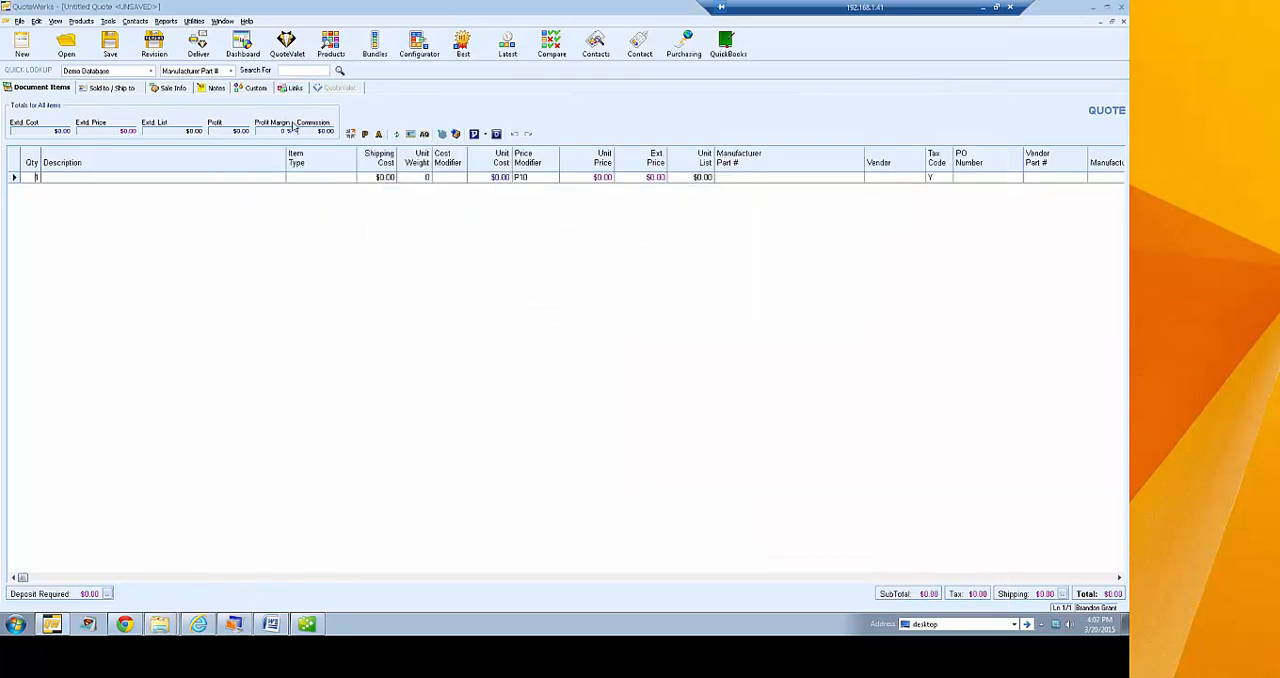
Open the MSP Word Proposal layout for editing in Word from the document delivery layout list
click(198, 45)
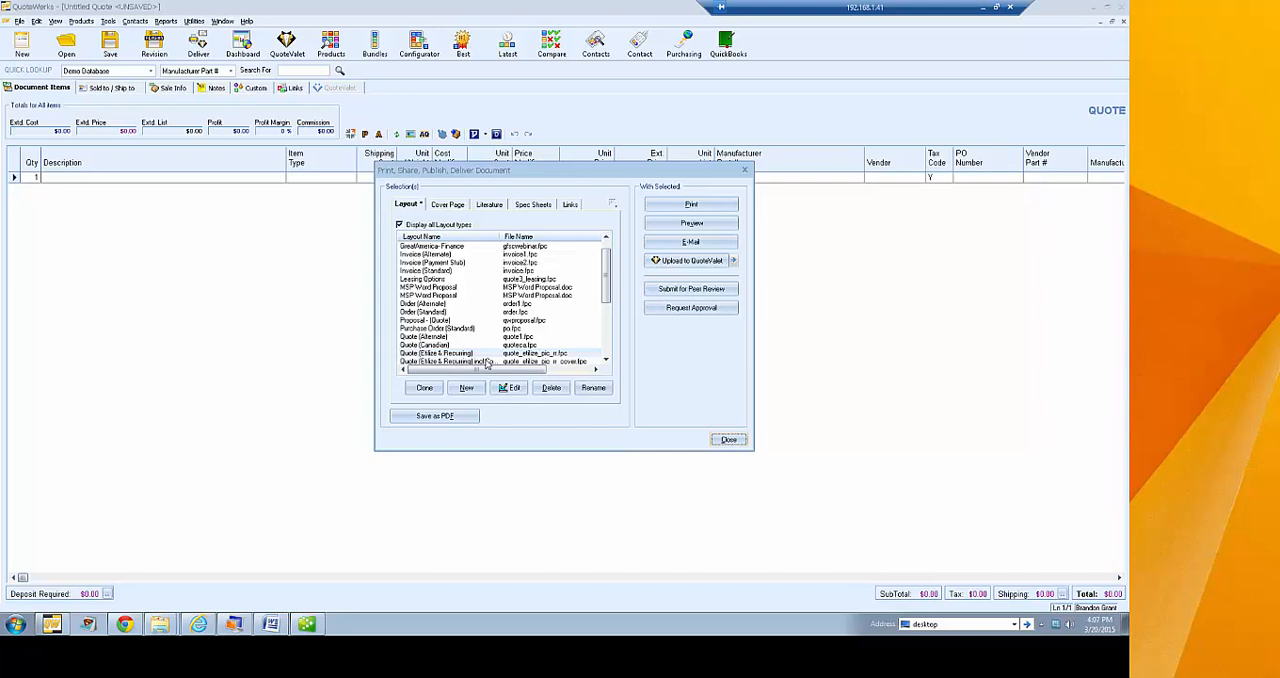
scroll(605, 265, up, 1)
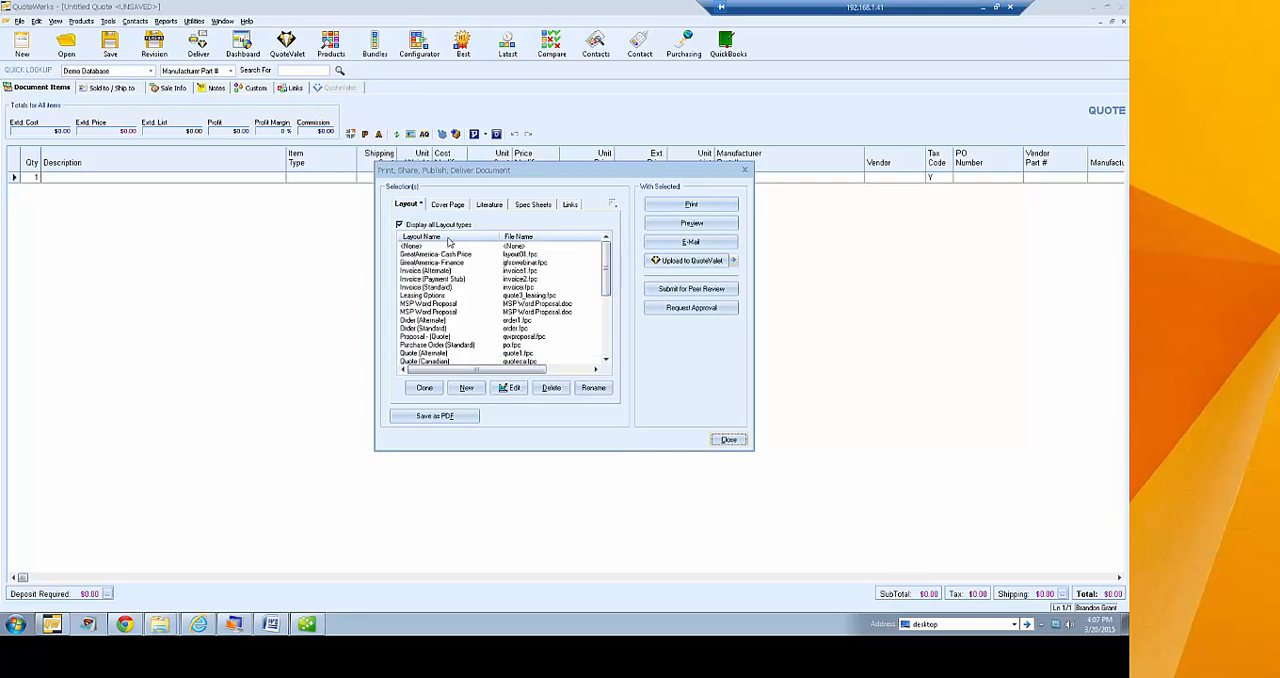
drag(605, 265, 610, 350)
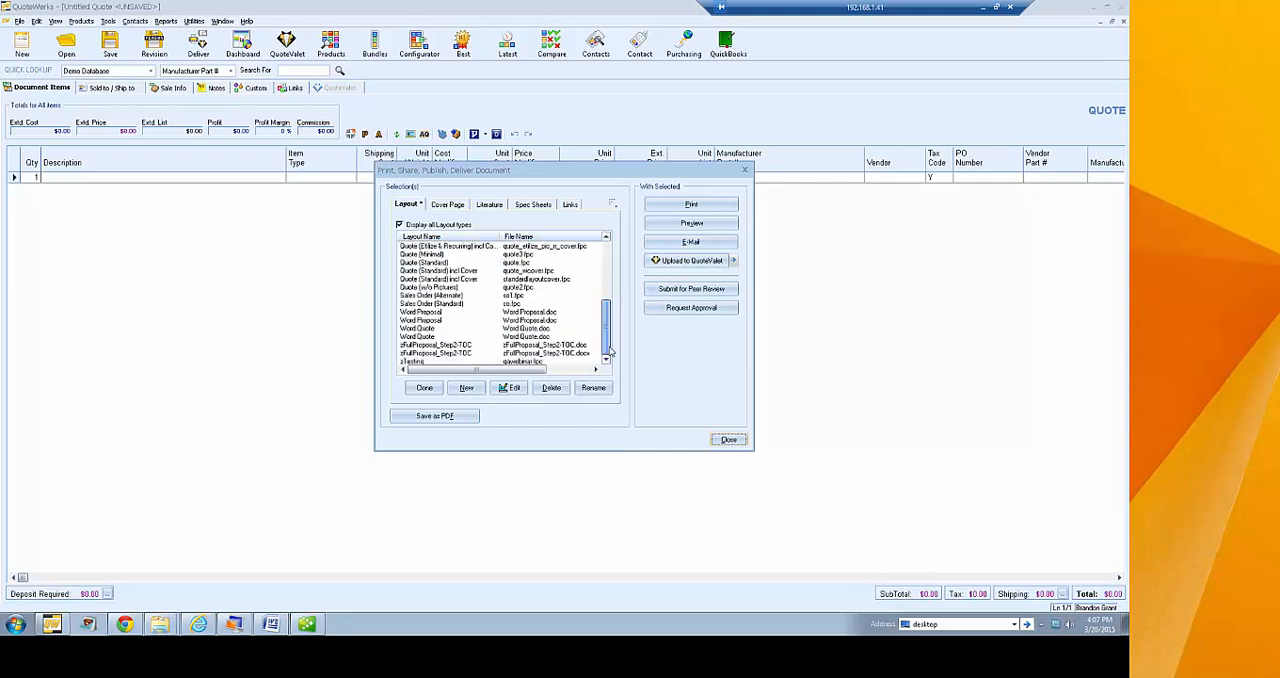
scroll(475, 311, up, 5)
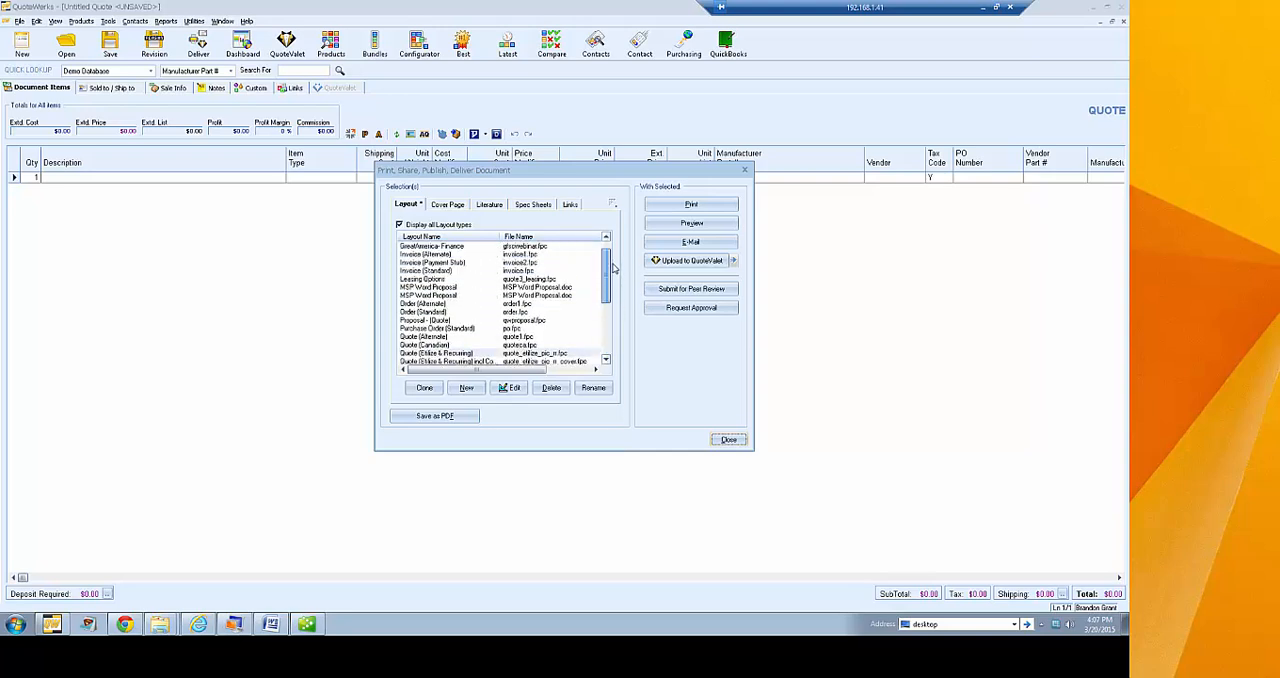
click(447, 289)
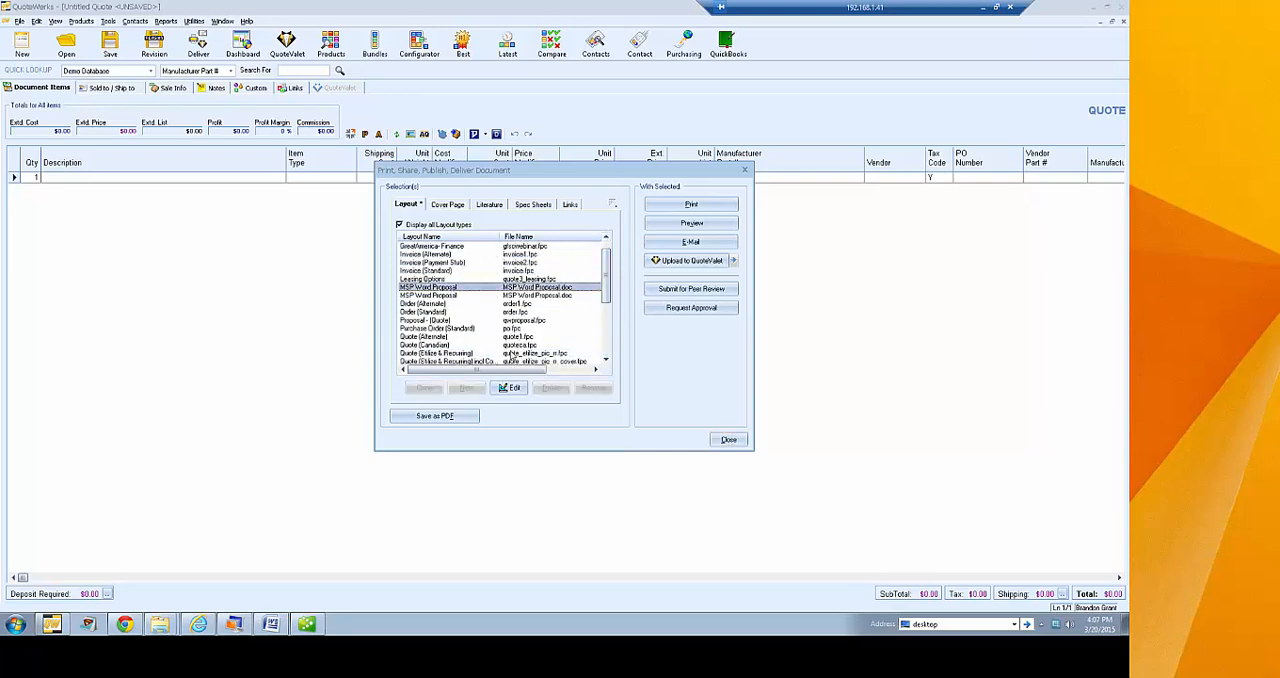
click(508, 388)
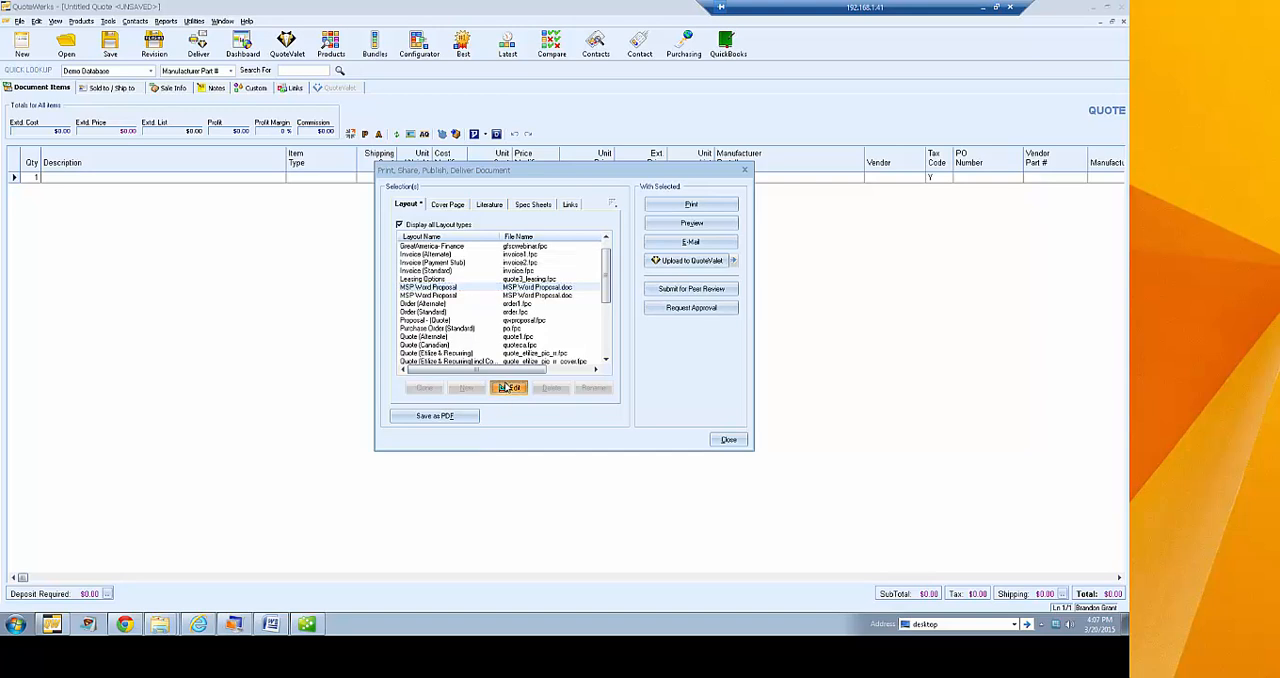
Reposition the Word window and look through the MSP Word Proposal template's cover page, merge fields and following pages
drag(280, 16, 499, 26)
scroll(578, 357, down, 5)
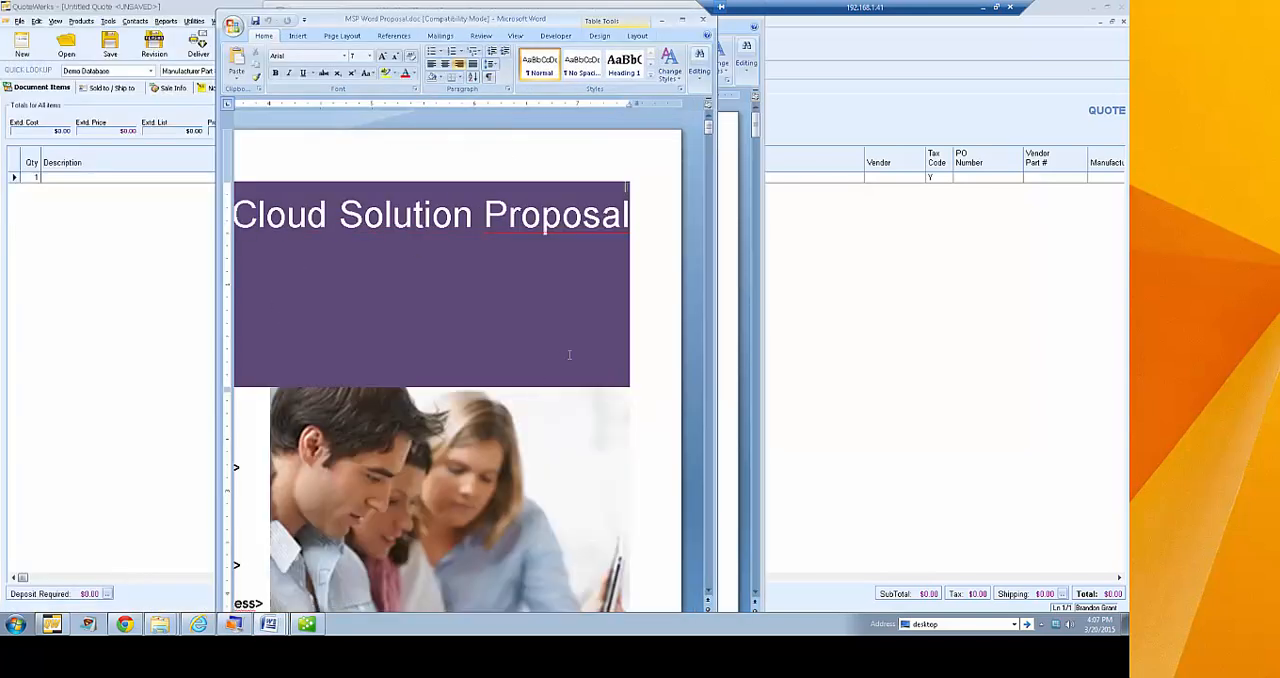
scroll(580, 357, down, 5)
drag(487, 24, 483, 15)
scroll(797, 480, down, 5)
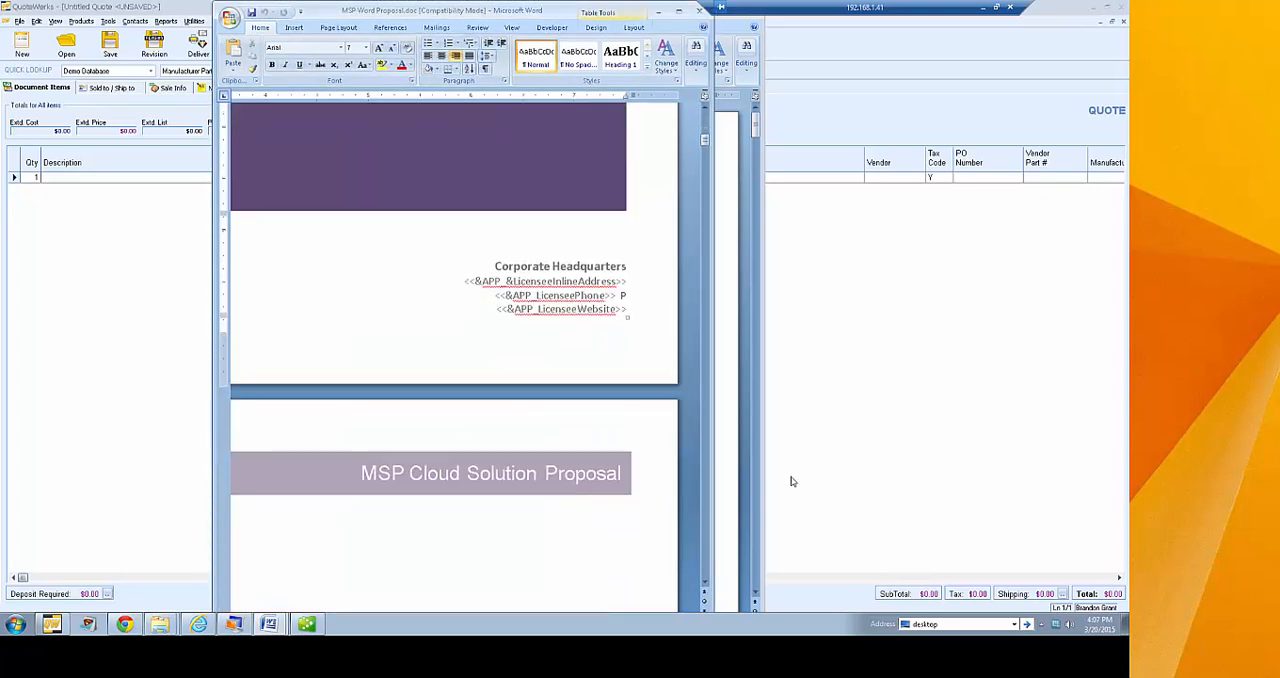
scroll(478, 327, up, 15)
scroll(478, 327, down, 4)
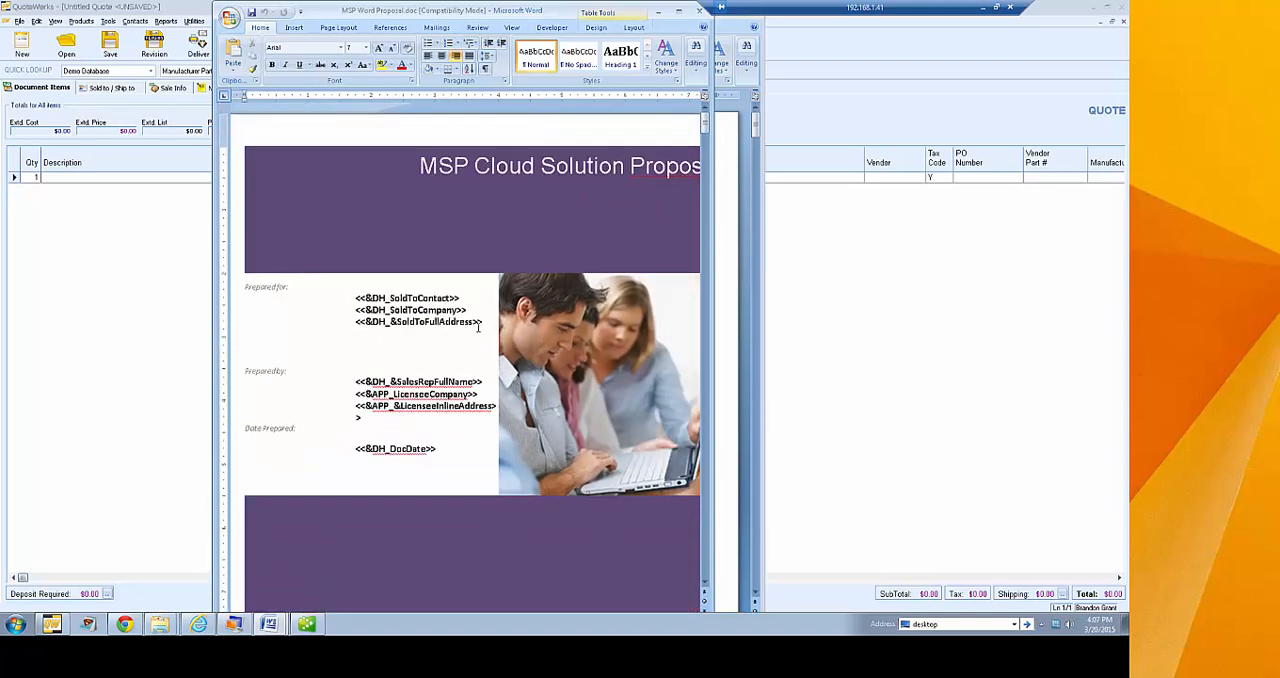
scroll(478, 327, down, 2)
scroll(478, 327, down, 1)
scroll(478, 327, up, 1)
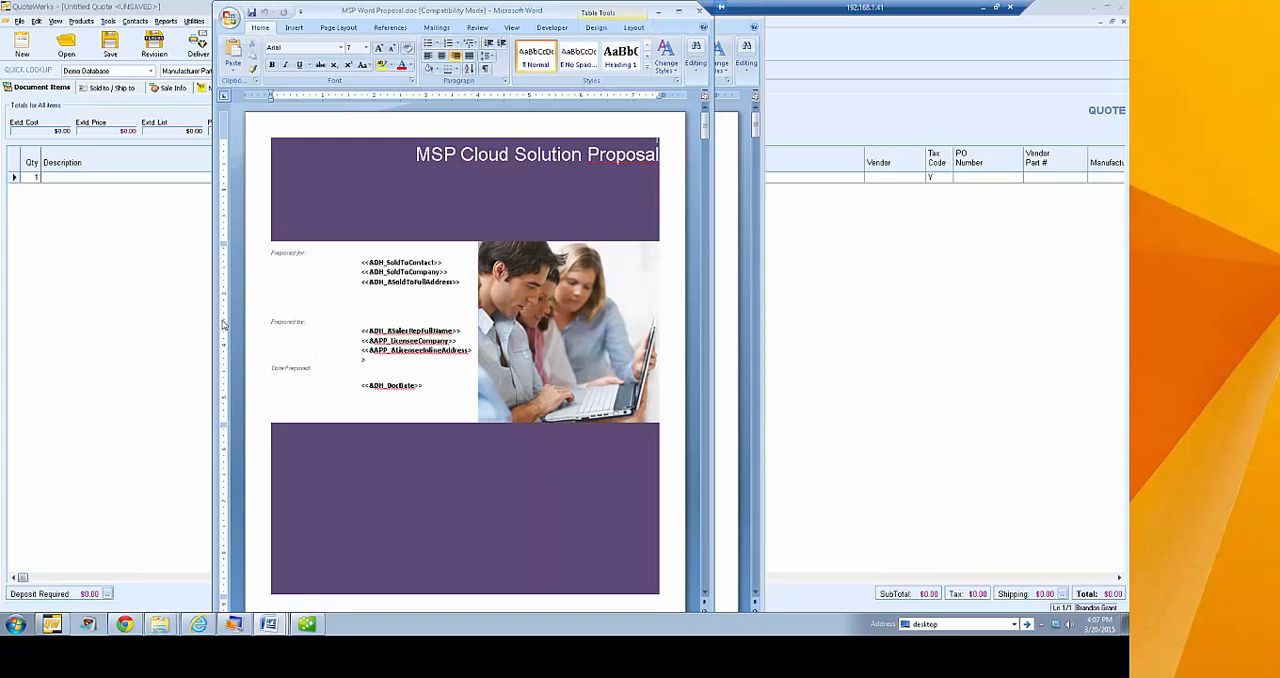
Widen the Word window and highlight the SoldToContact, SoldToCompany and SoldToFullAddress merge fields on the cover page
drag(214, 318, 166, 315)
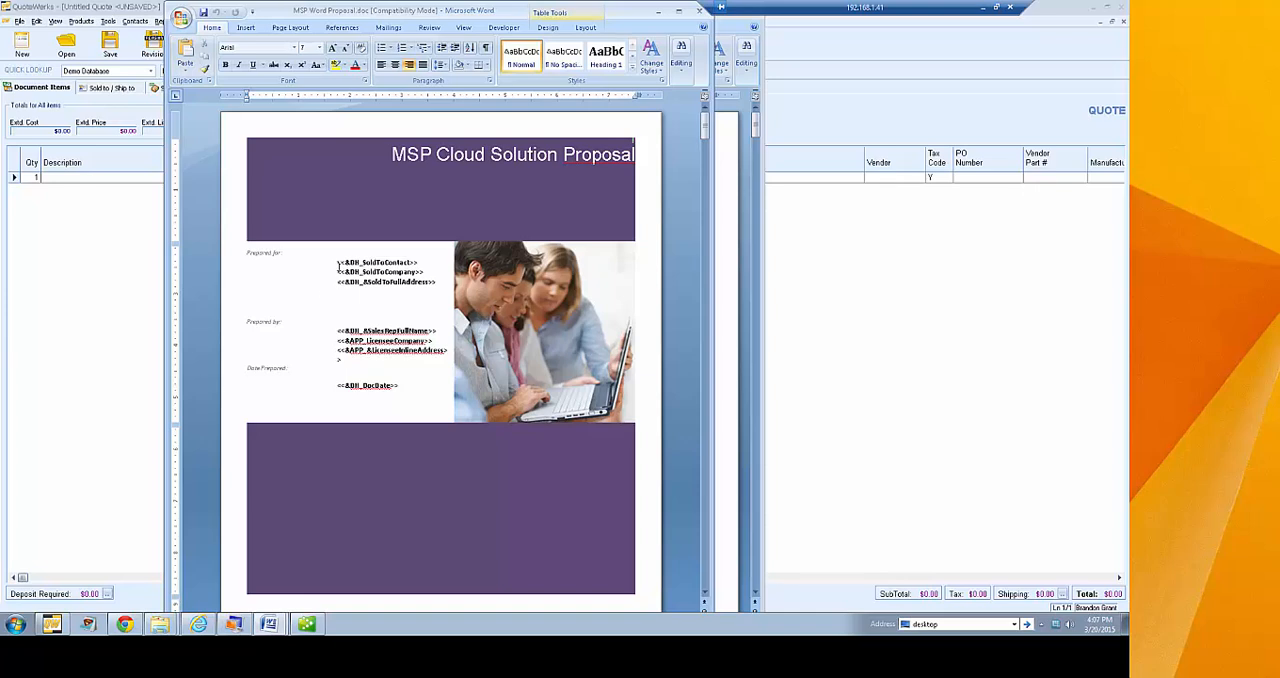
drag(333, 261, 435, 284)
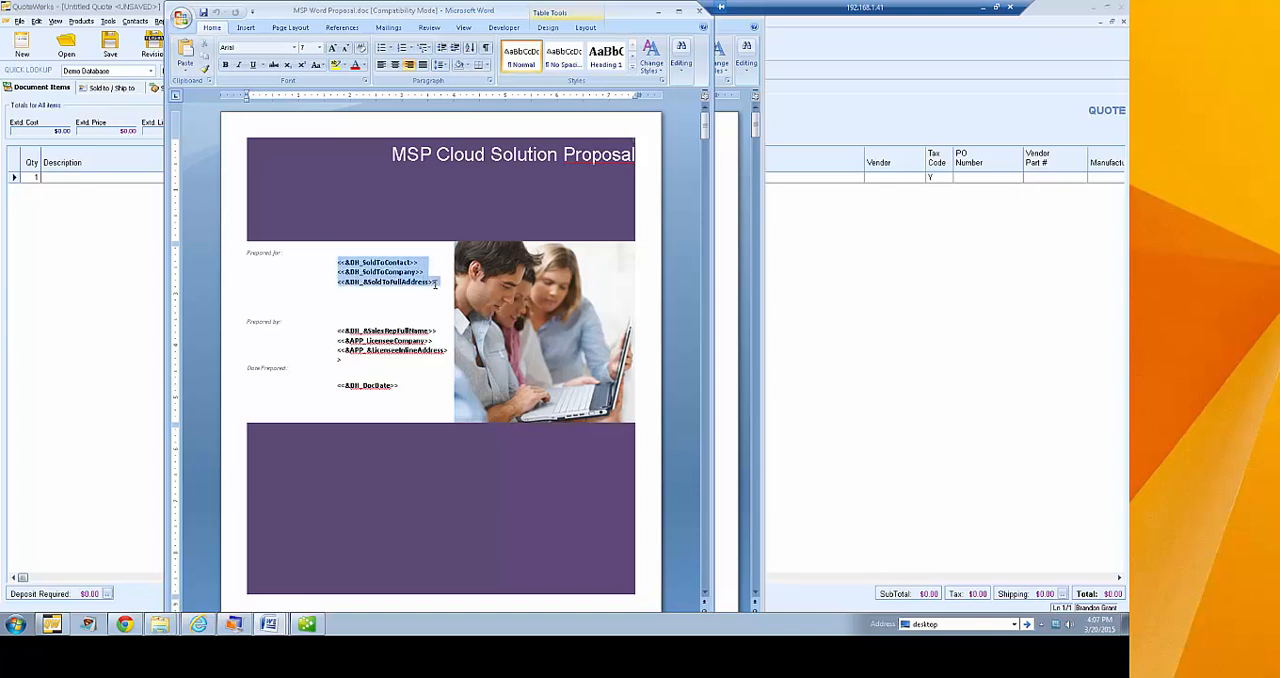
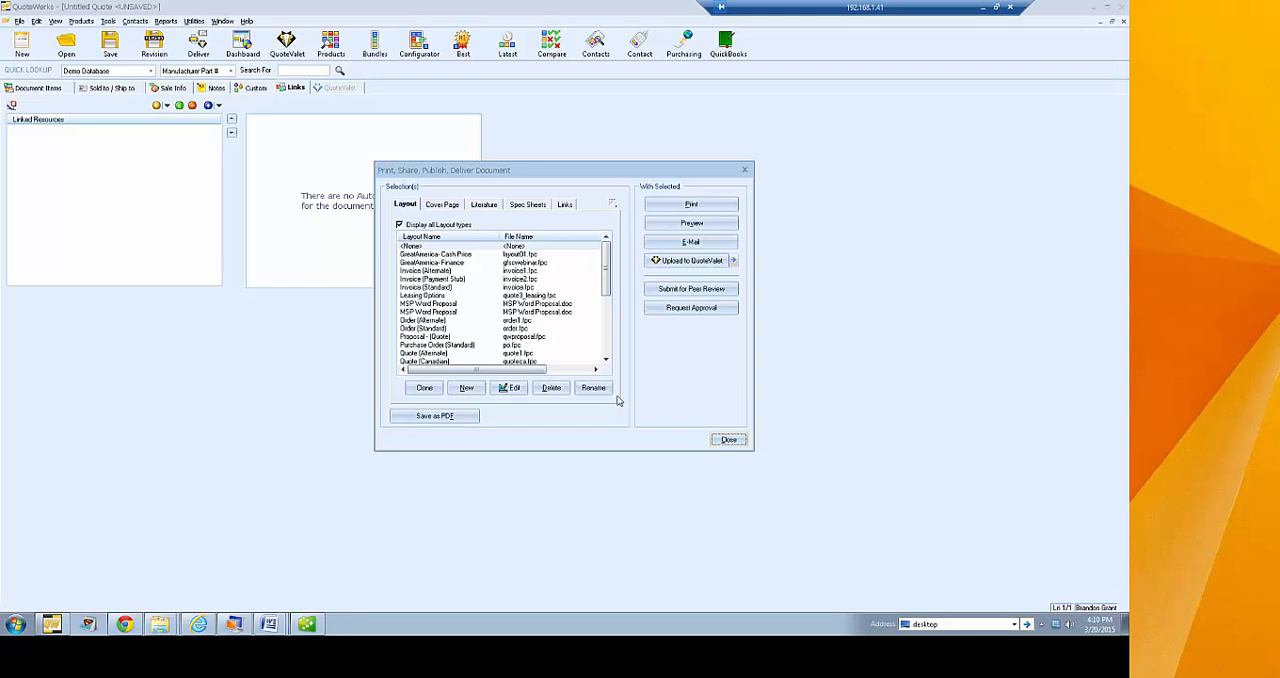
Close the document delivery dialog and return to the document items of the untitled quote
click(728, 441)
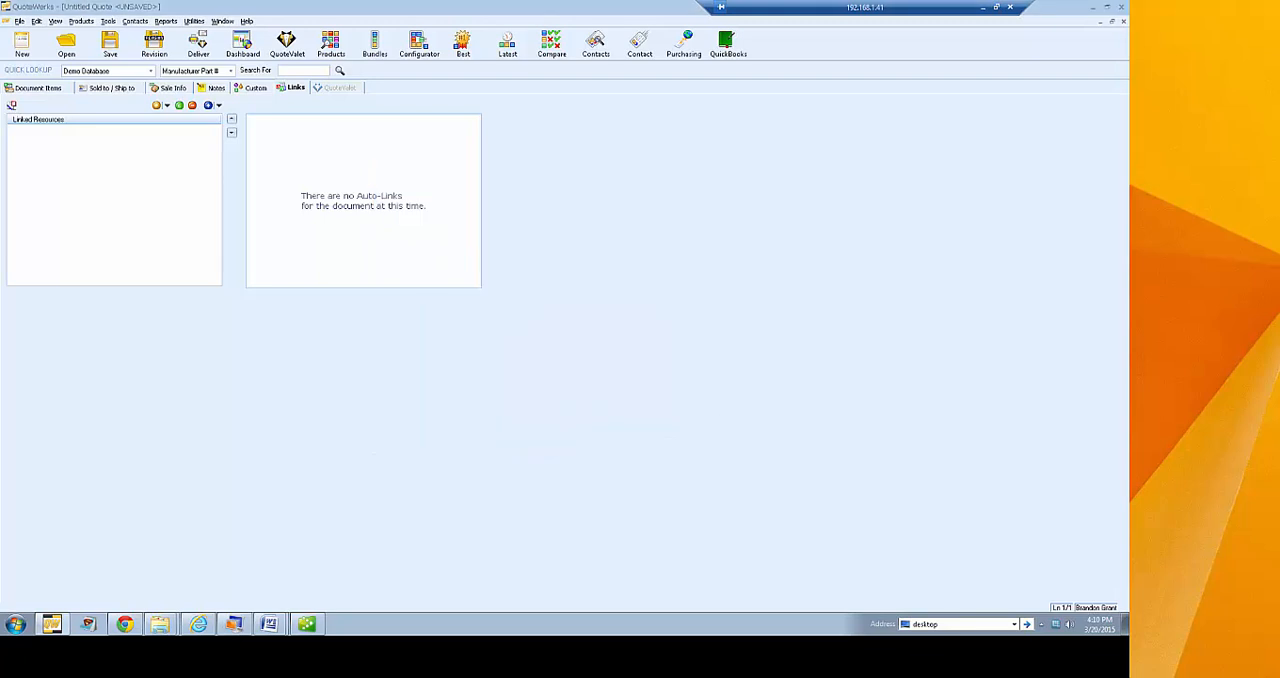
click(198, 42)
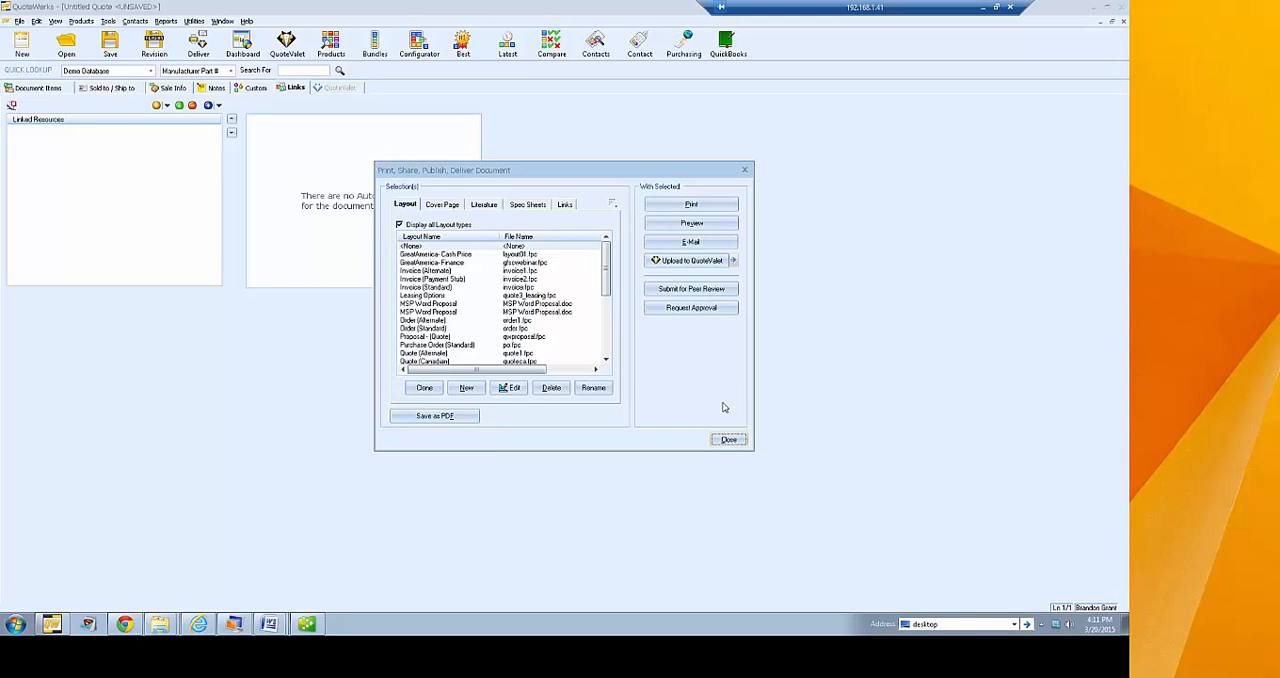
click(726, 440)
click(50, 89)
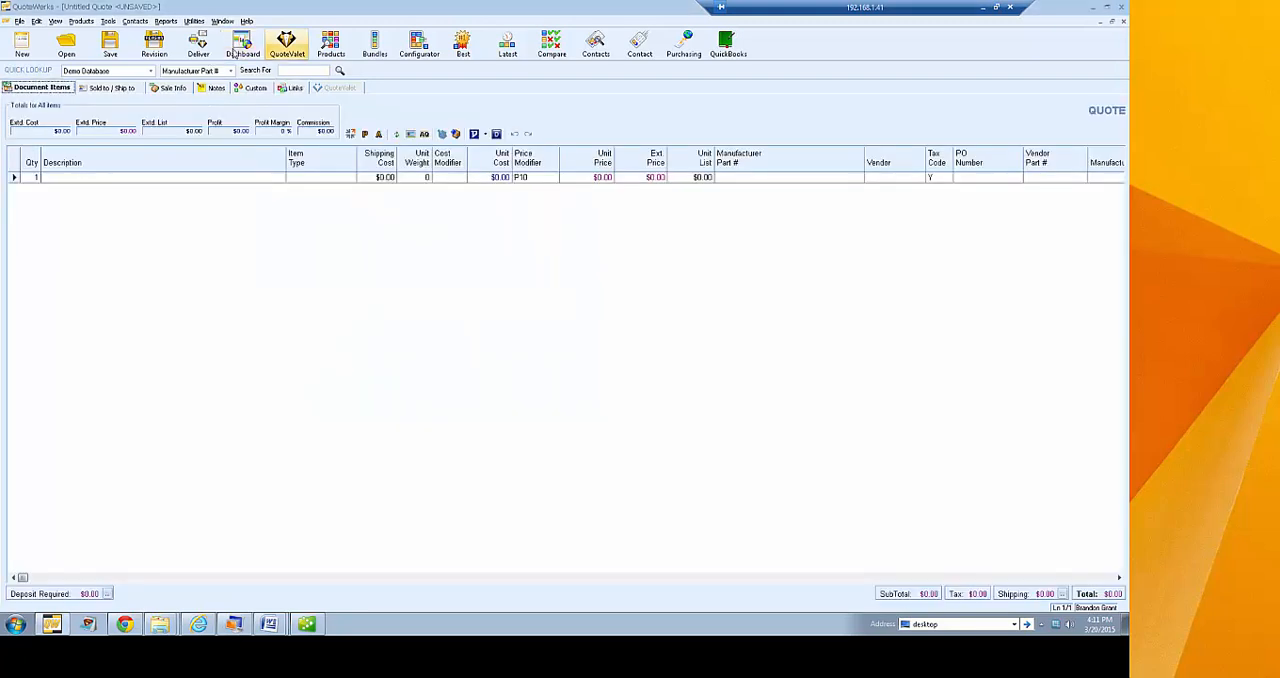
Open the Quote (Etilize & Recurring) layout in the Layout Designer to examine its sections, and close the designer and the delivery dialog
click(198, 42)
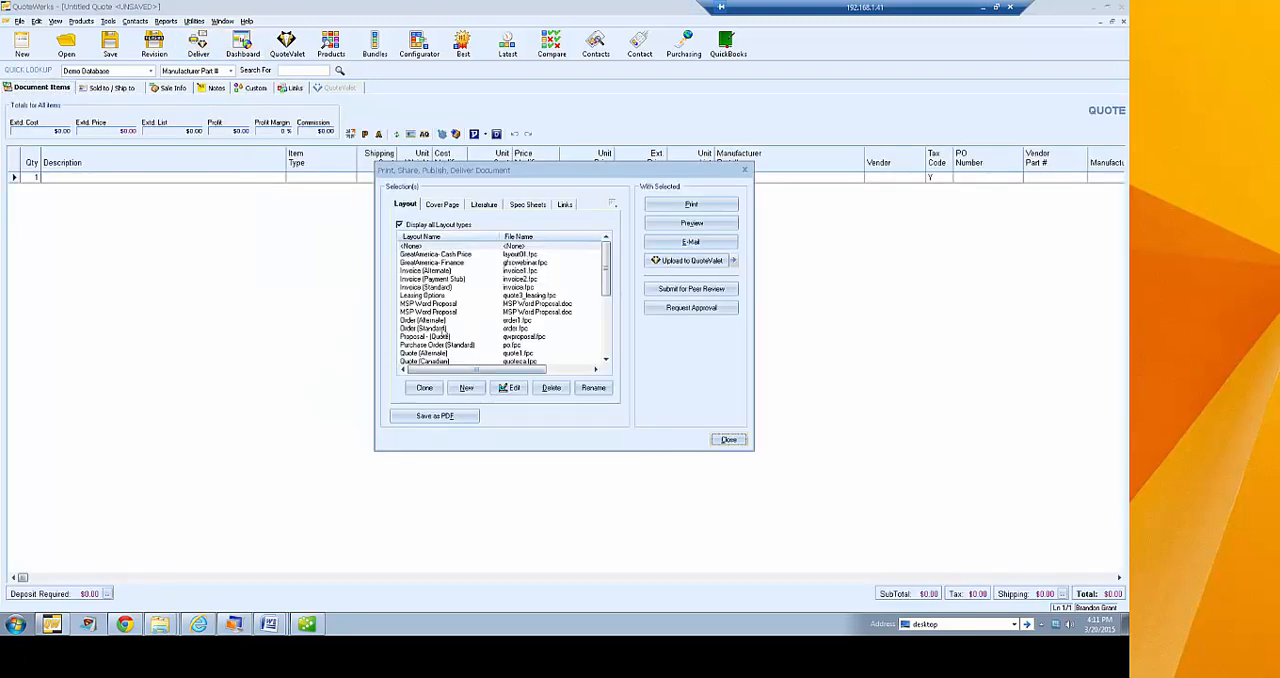
scroll(608, 272, down, 3)
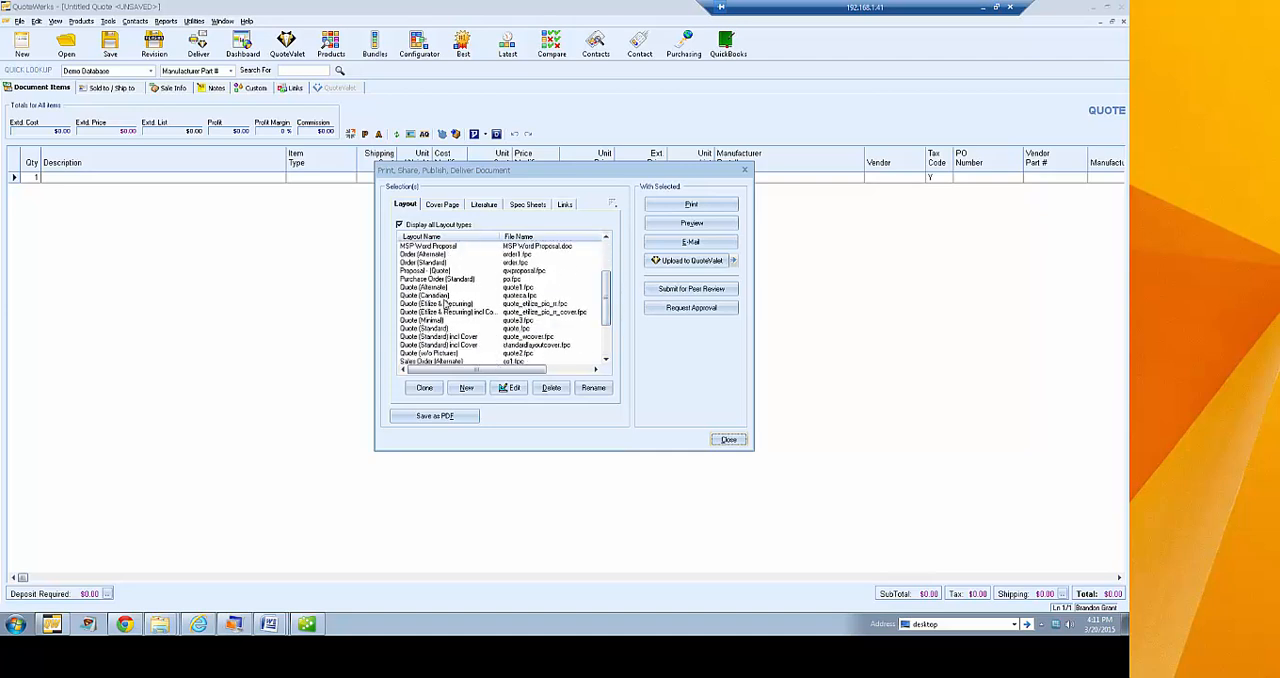
click(447, 303)
click(512, 388)
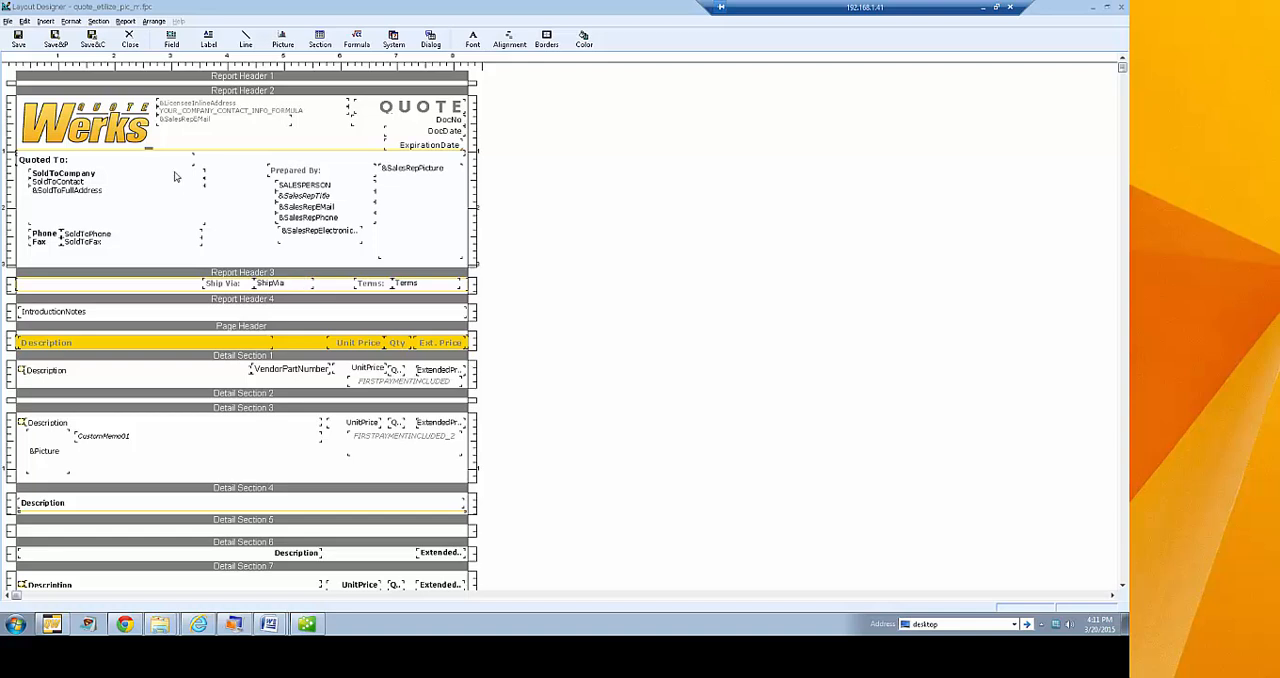
click(129, 40)
click(728, 440)
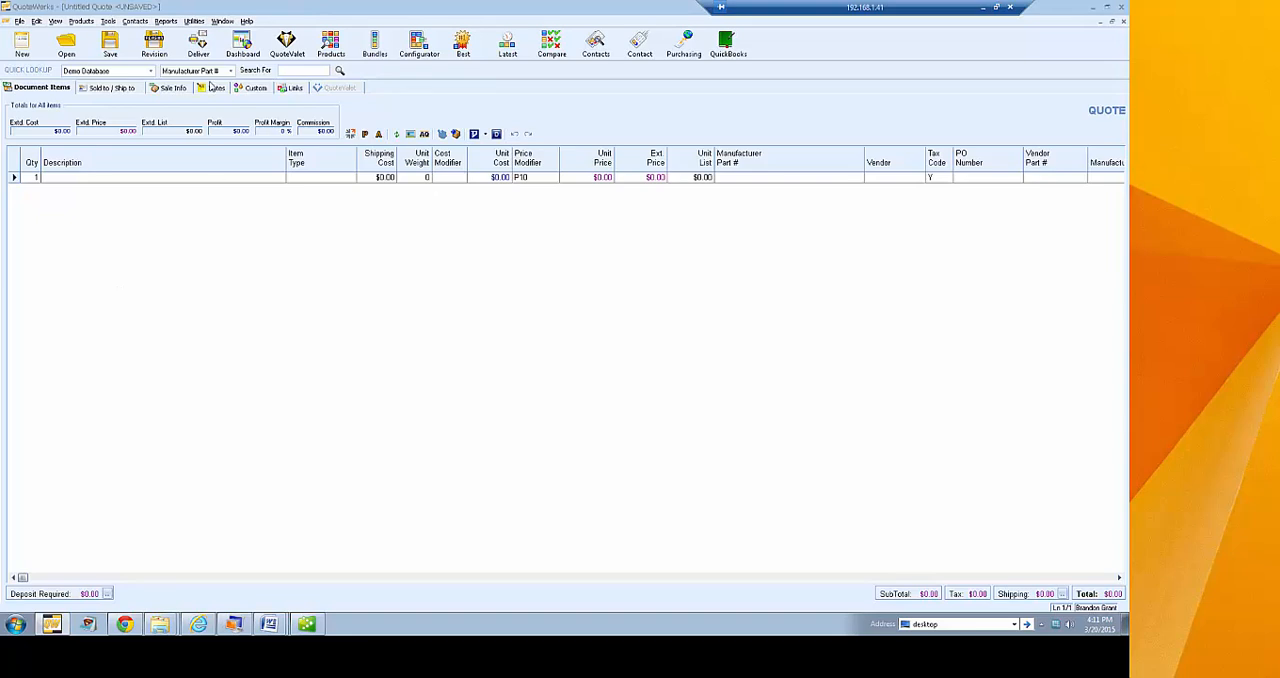
Choose the Quote (Etilize & Recurring) layout for delivery and include the cover page coverpage & about us.rtf
click(198, 45)
click(477, 355)
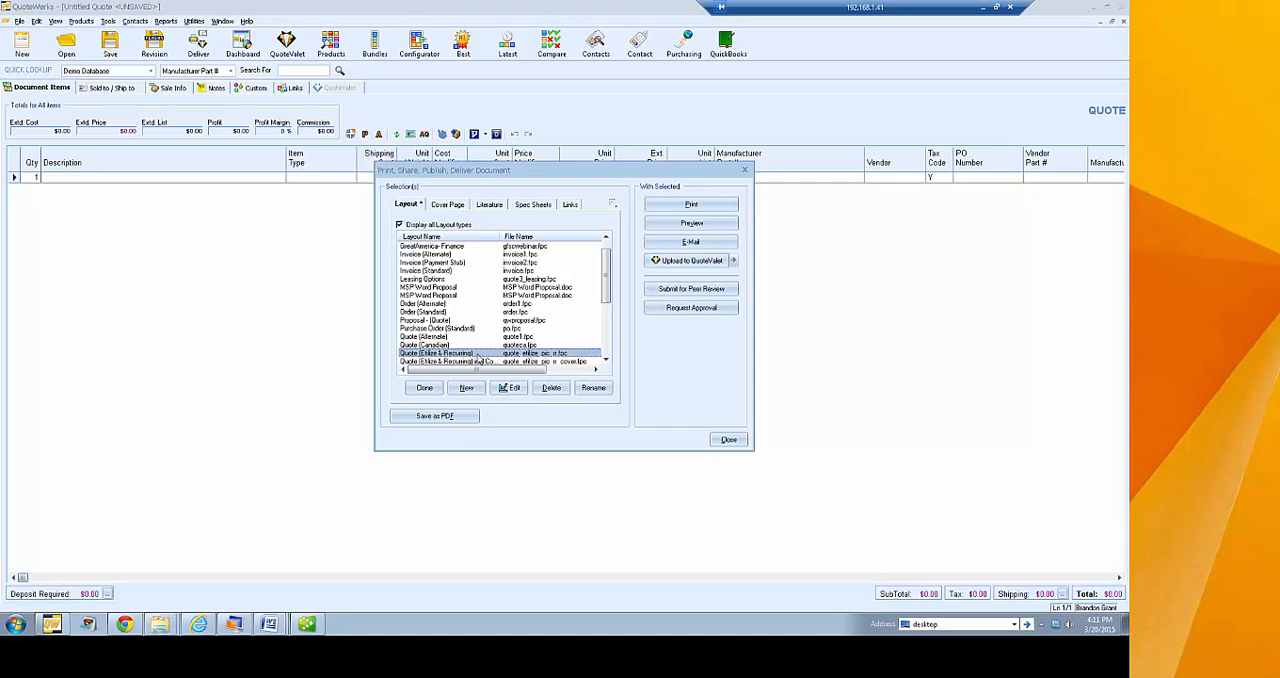
click(454, 206)
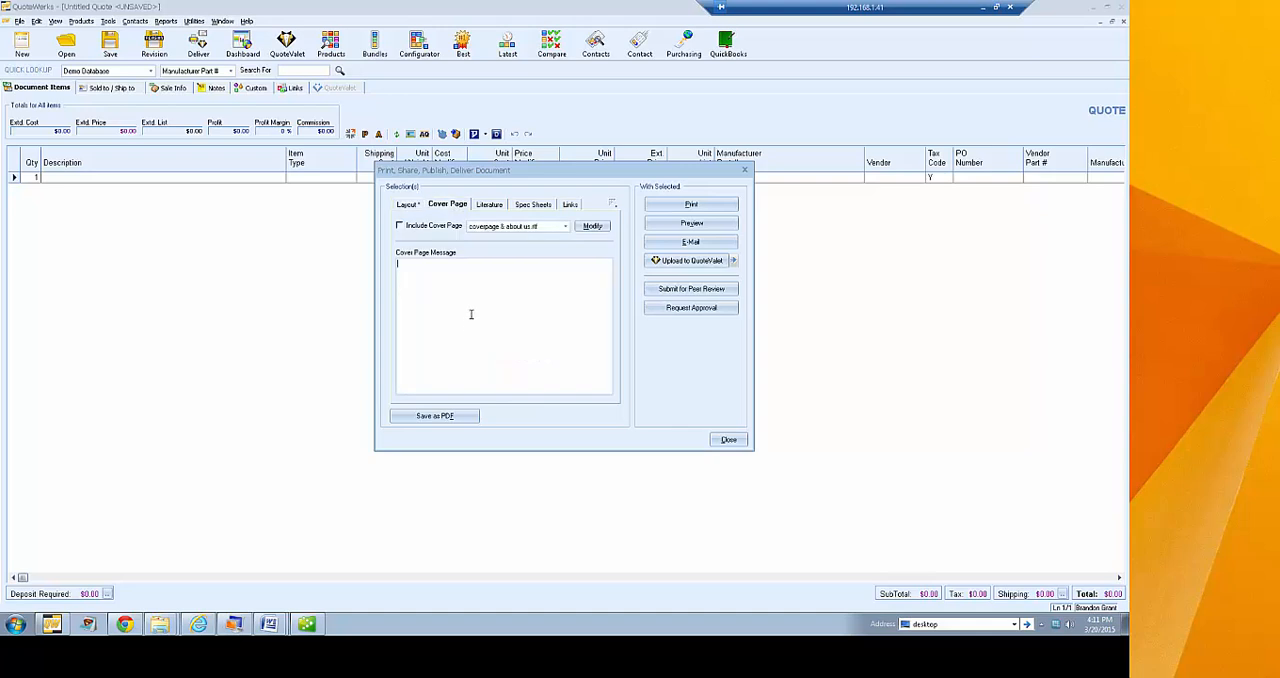
click(438, 226)
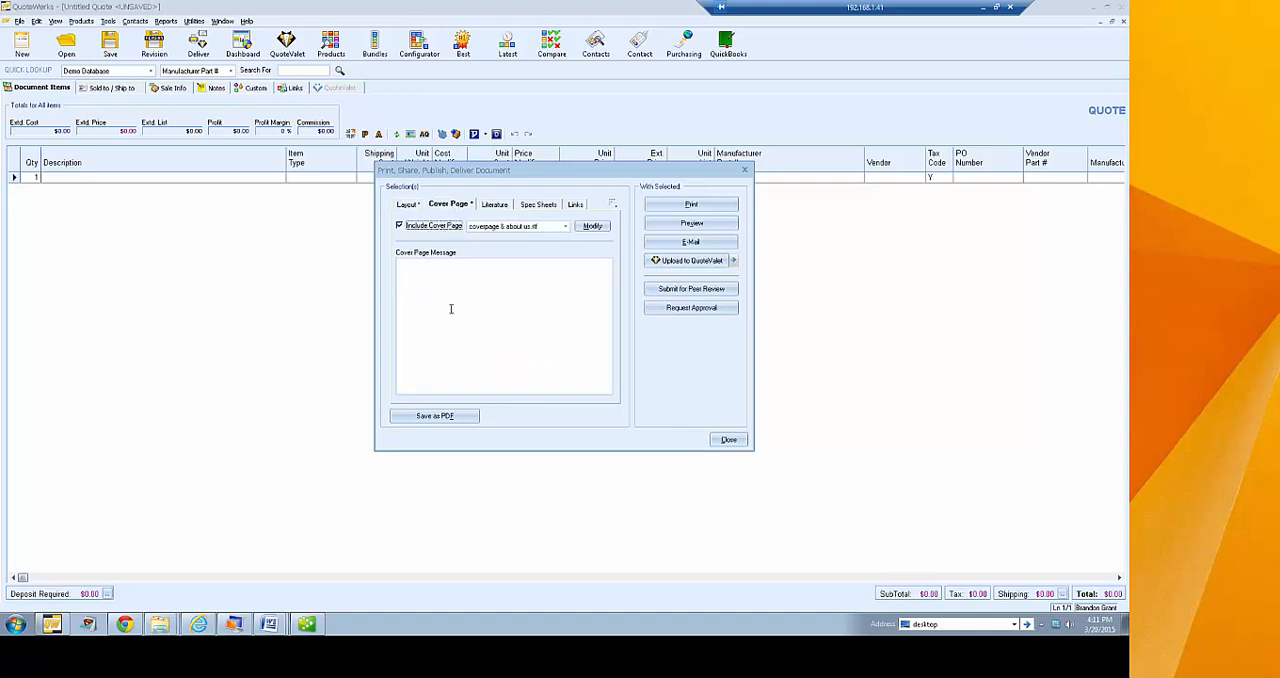
Mark QuoteWerks Literature.rtf for inclusion, check the spec sheet and linked resource selections, and close the delivery dialog
click(494, 205)
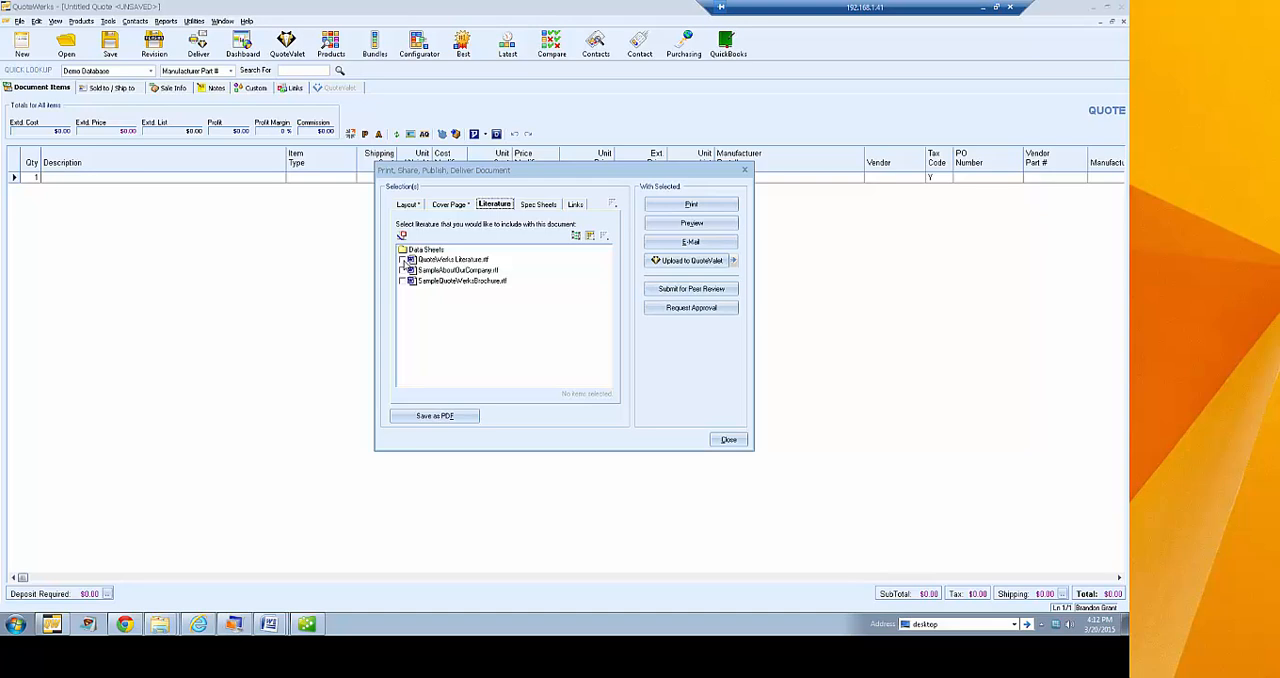
click(403, 260)
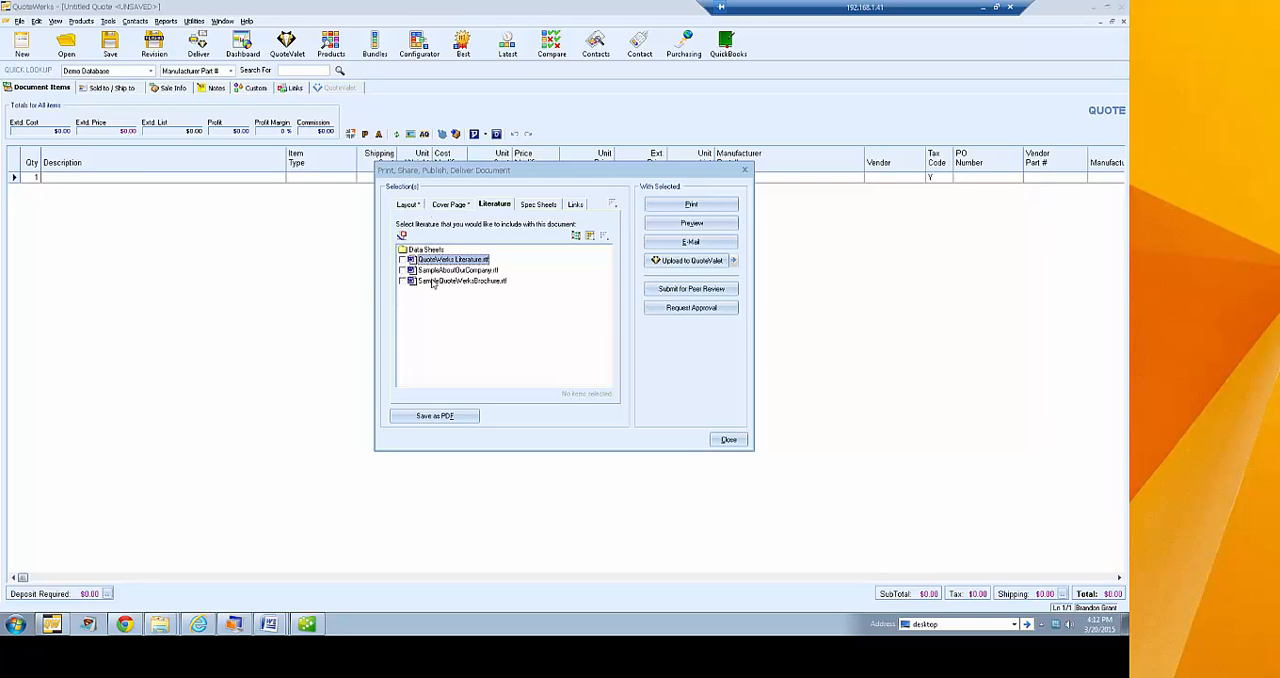
click(402, 260)
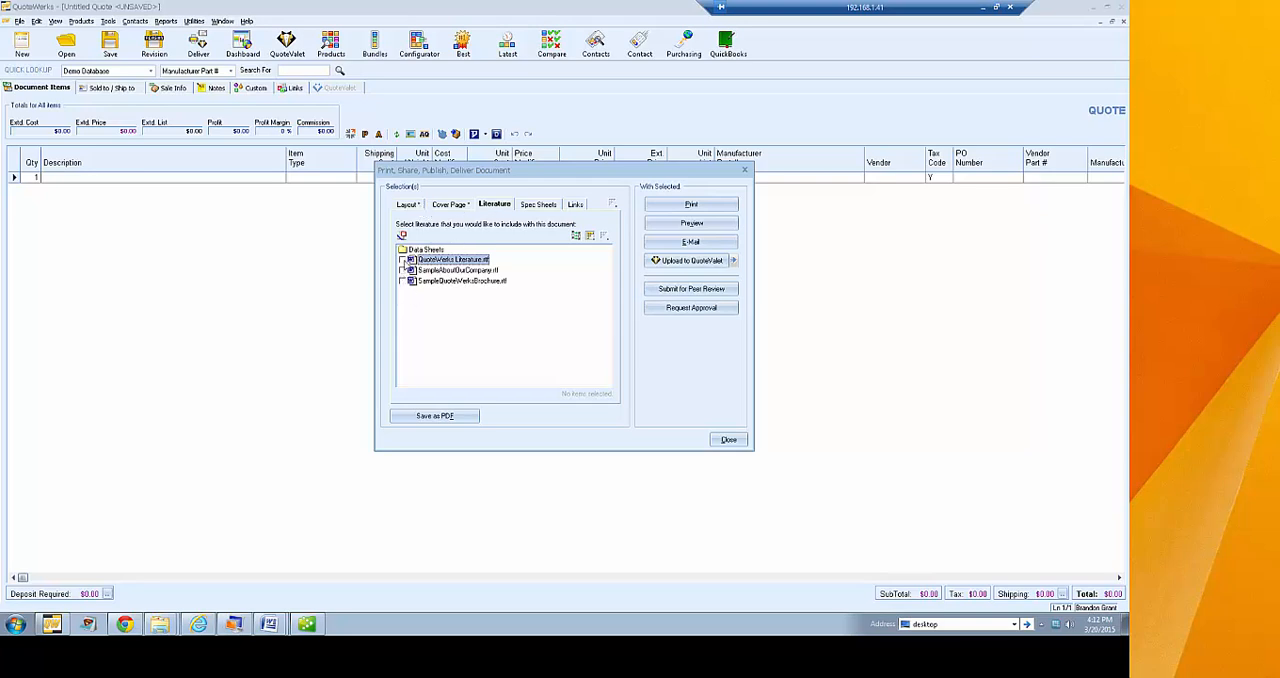
click(548, 208)
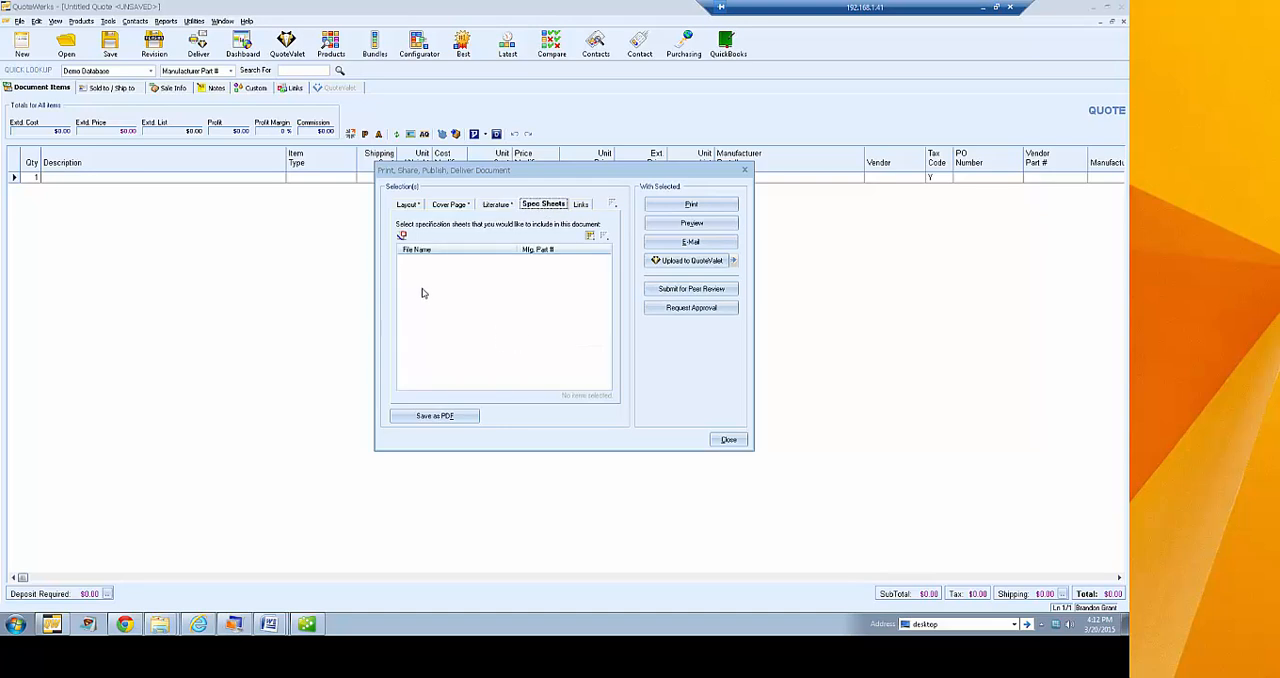
click(580, 206)
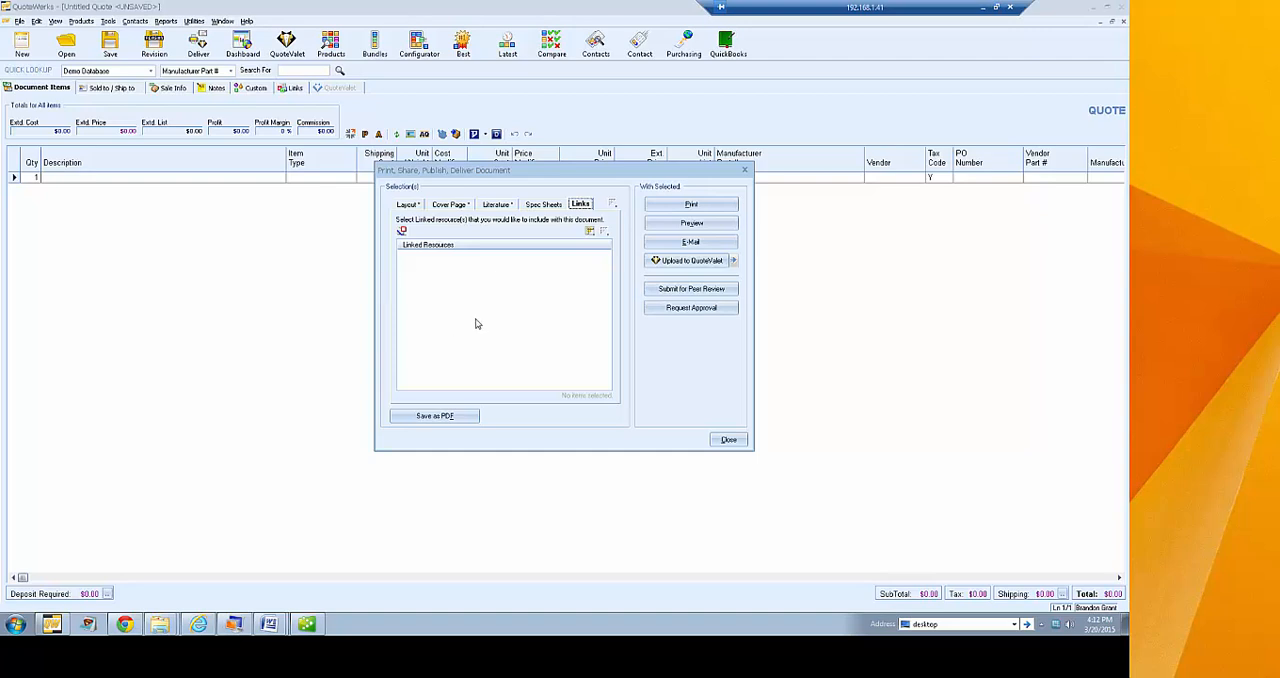
click(408, 205)
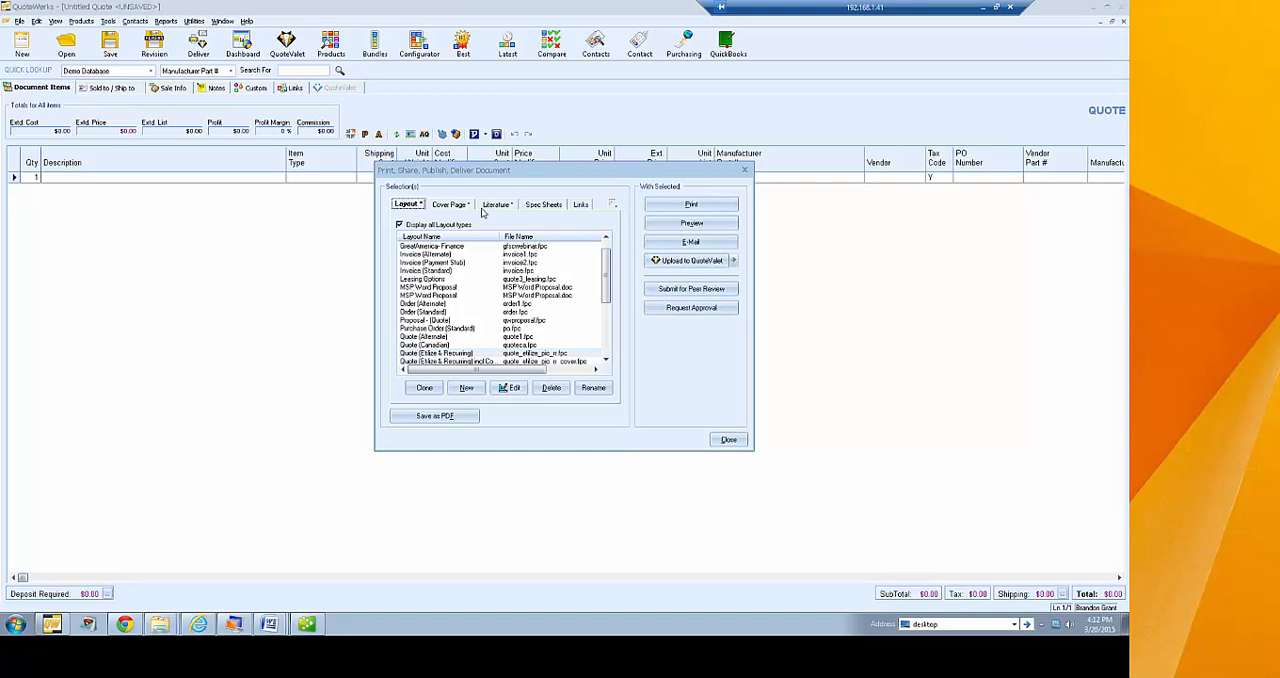
click(728, 440)
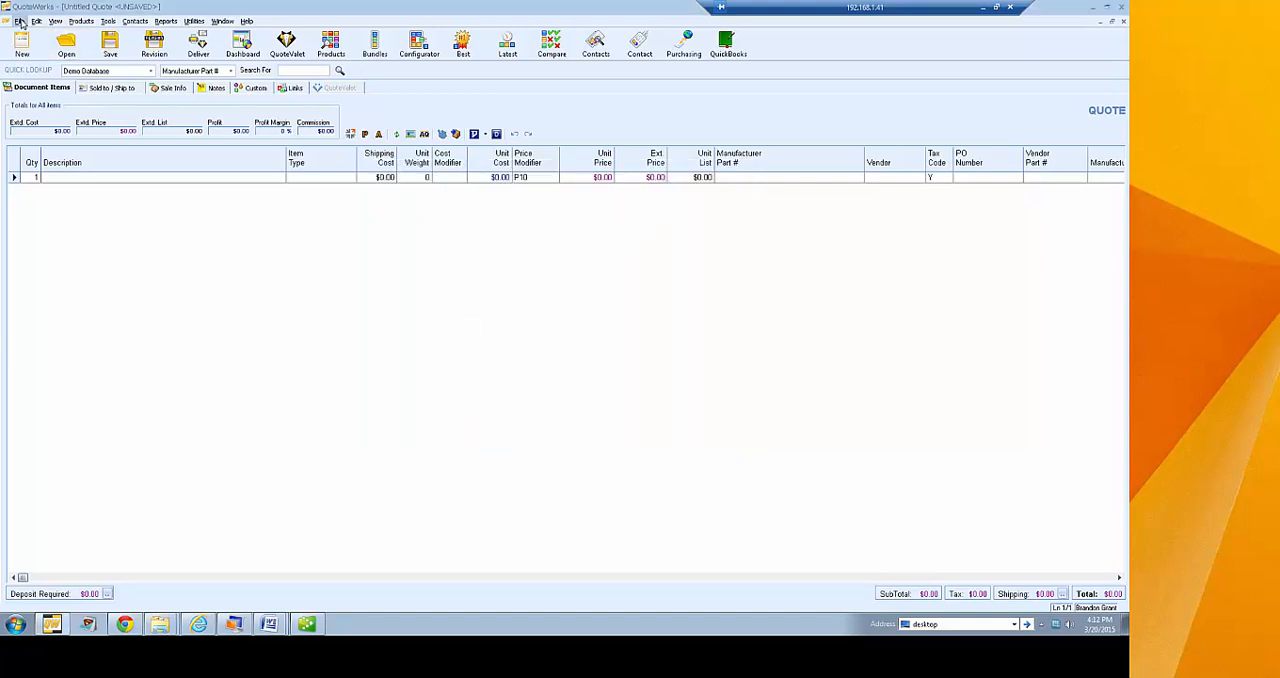
Open the recent Aspire Technologies quote, preview it with the Quote (Etilize & Recurring) layout, and close the preview
click(19, 21)
click(136, 302)
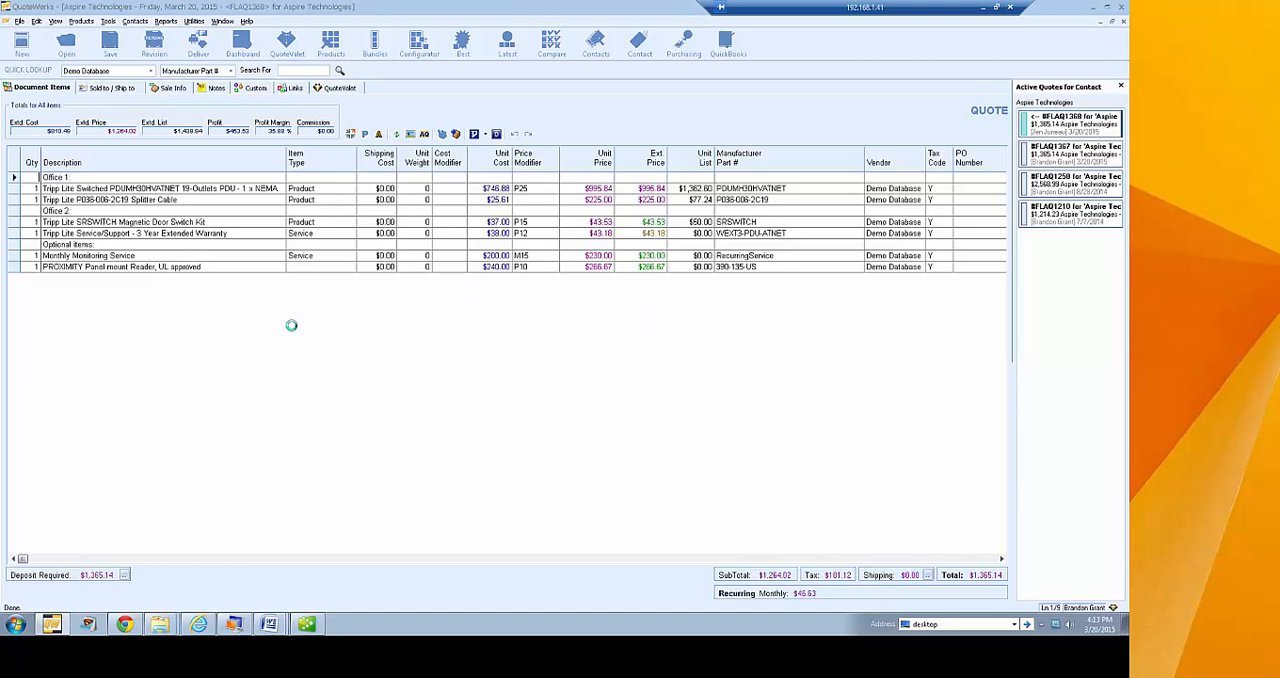
click(198, 42)
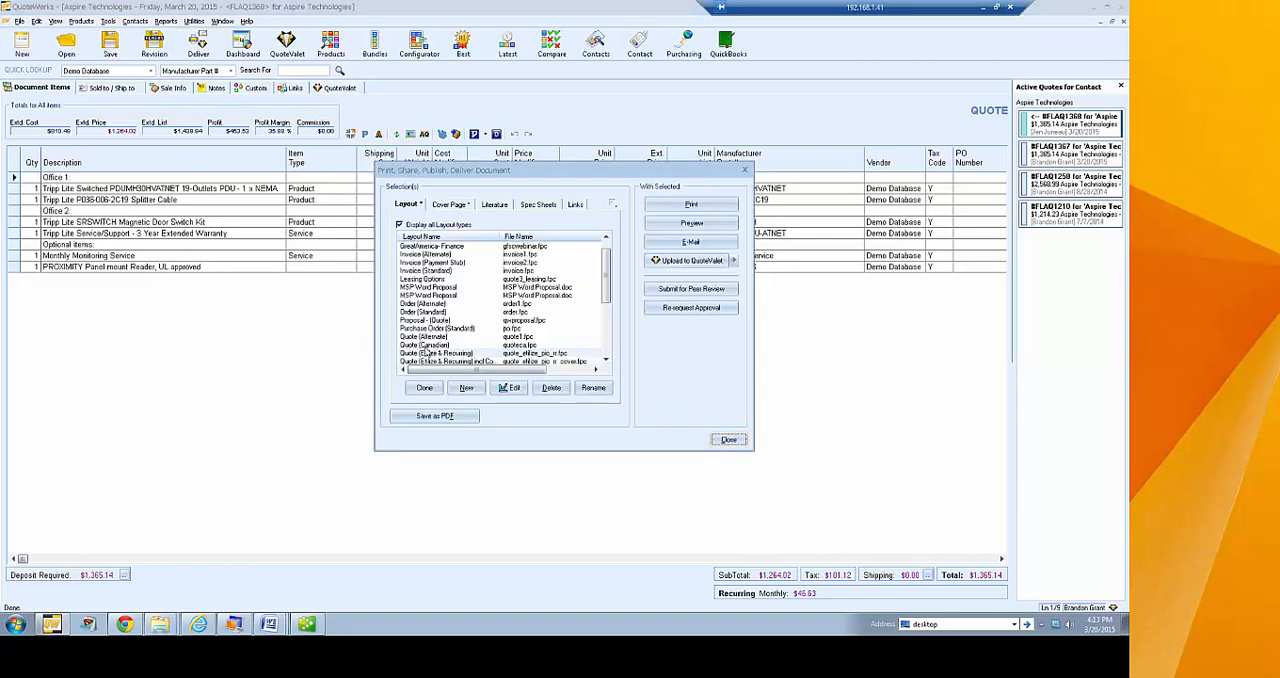
click(691, 207)
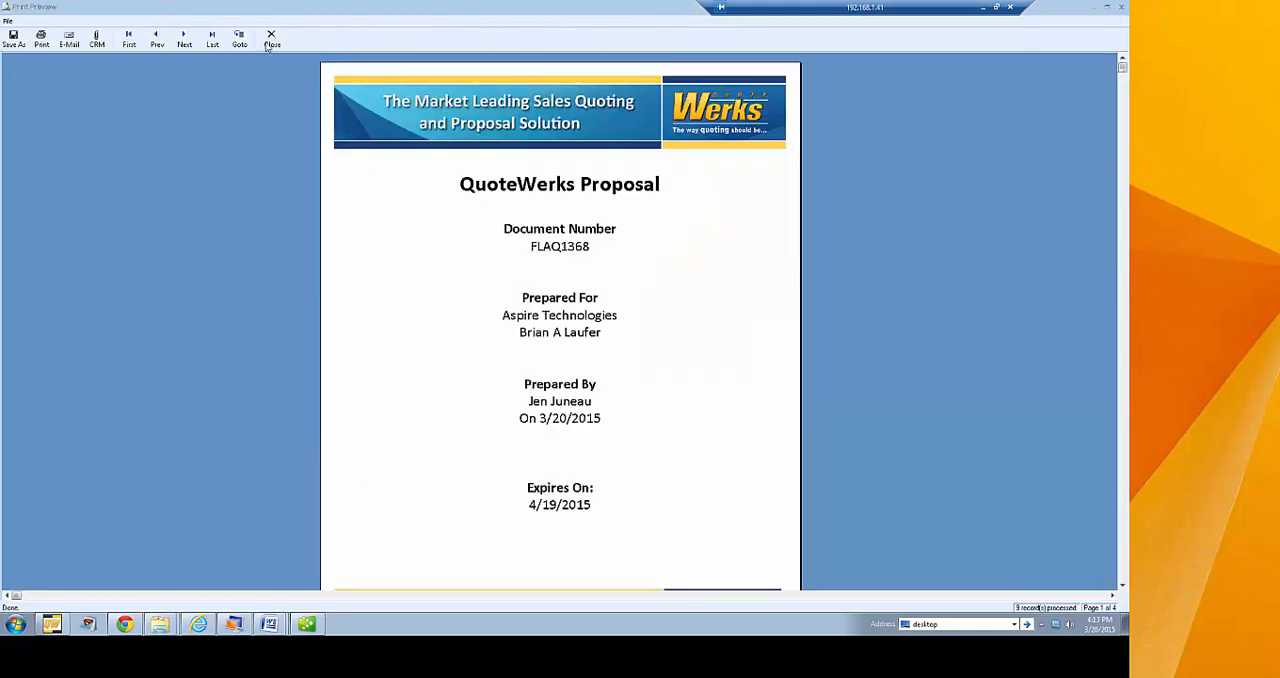
click(270, 46)
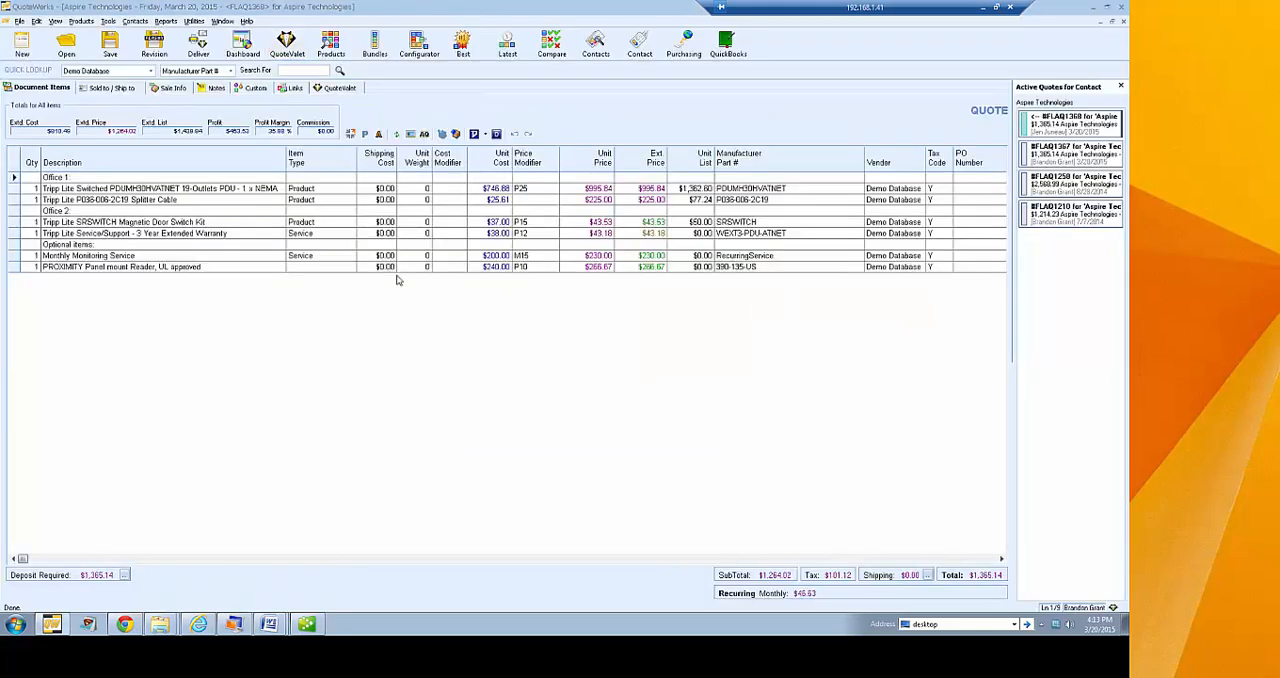
Select the Proposal - (Quote) layout for delivering the Aspire Technologies quote and check that its cover page is included
click(196, 44)
click(606, 361)
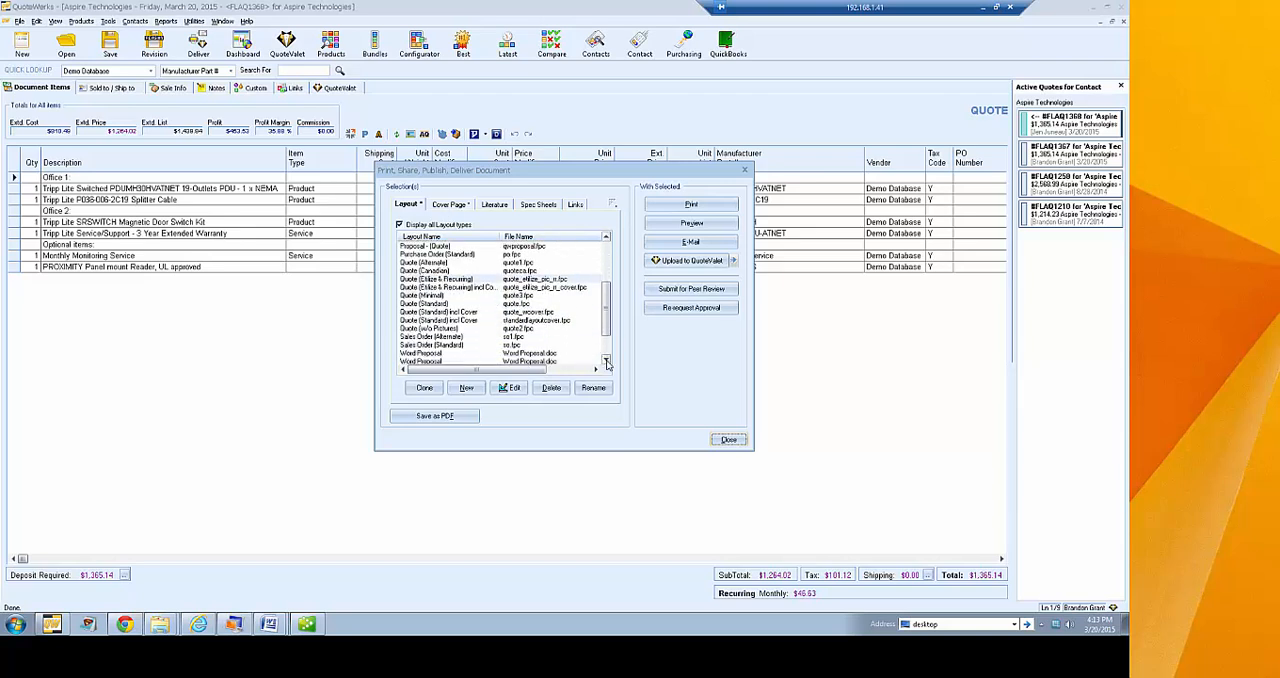
drag(607, 324, 604, 287)
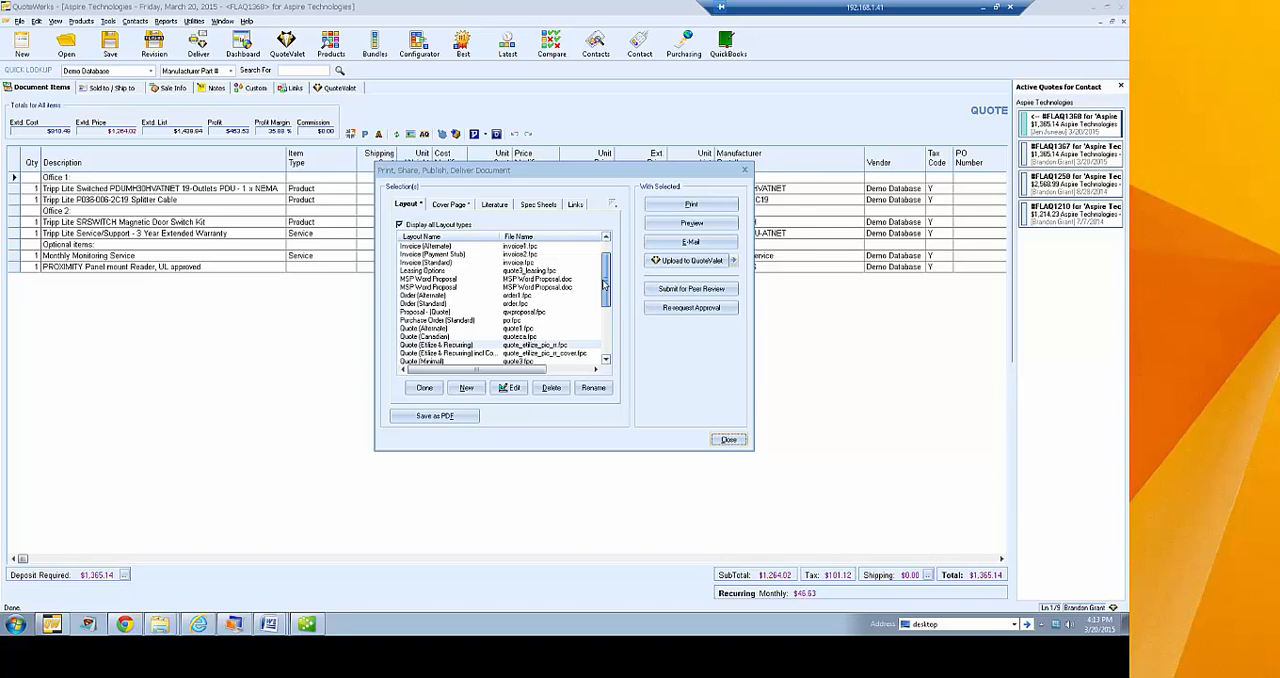
click(436, 313)
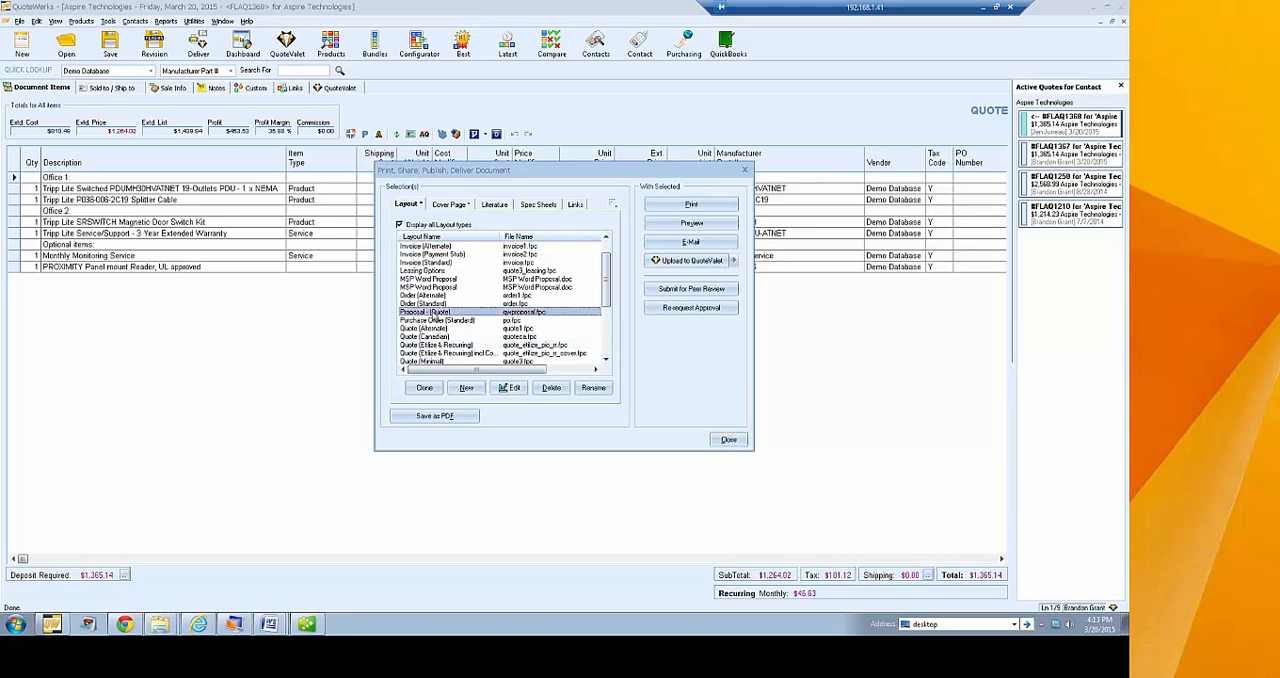
click(457, 206)
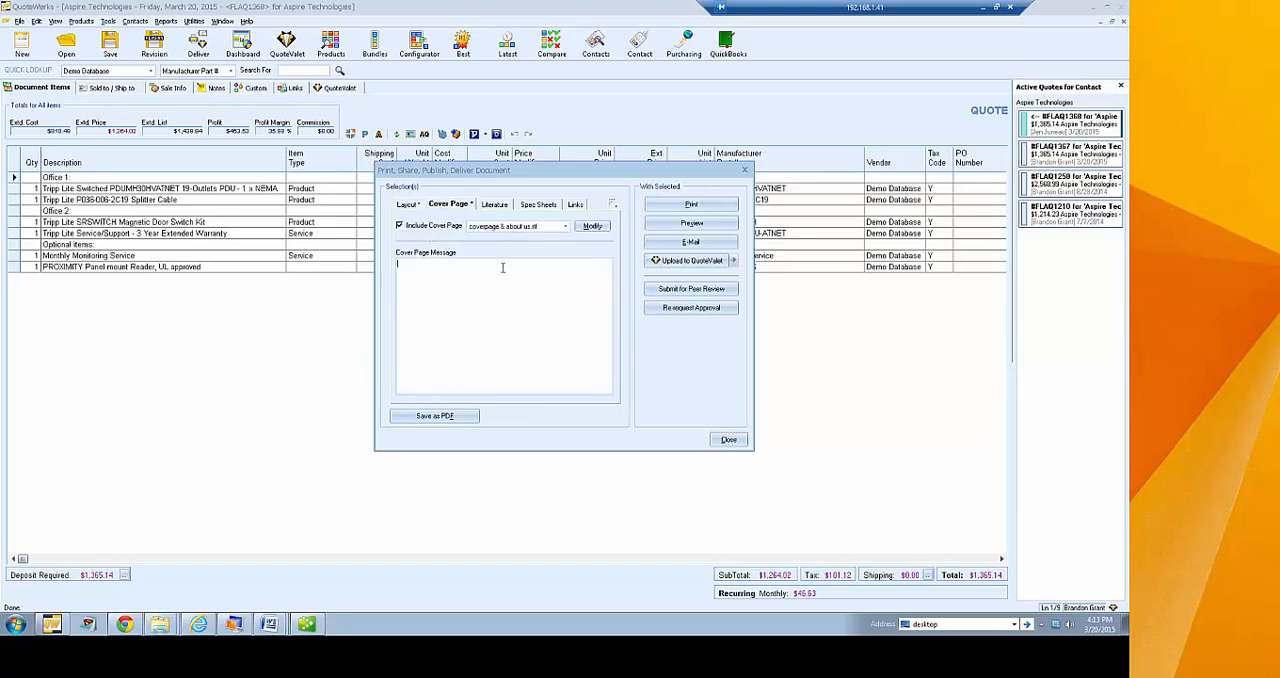
Include QuoteWerks Literature.rtf with the proposal and check the available spec sheets and linked PDF resources
click(495, 205)
click(402, 260)
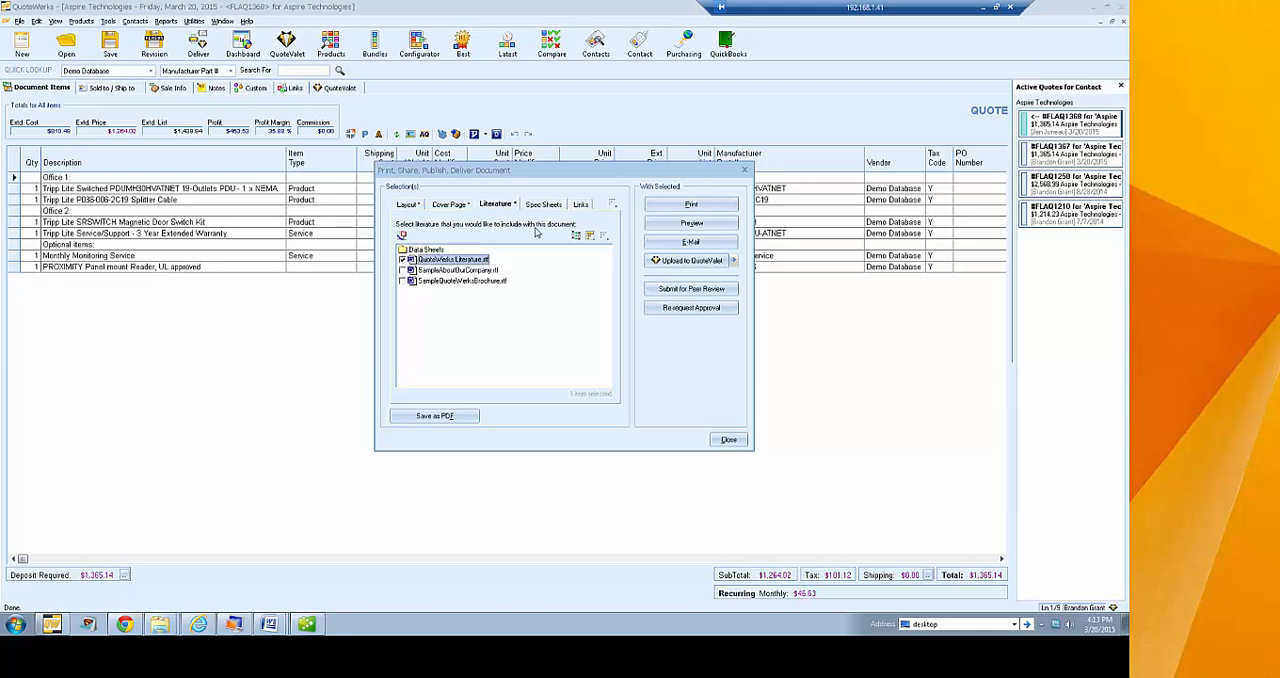
click(541, 204)
click(588, 206)
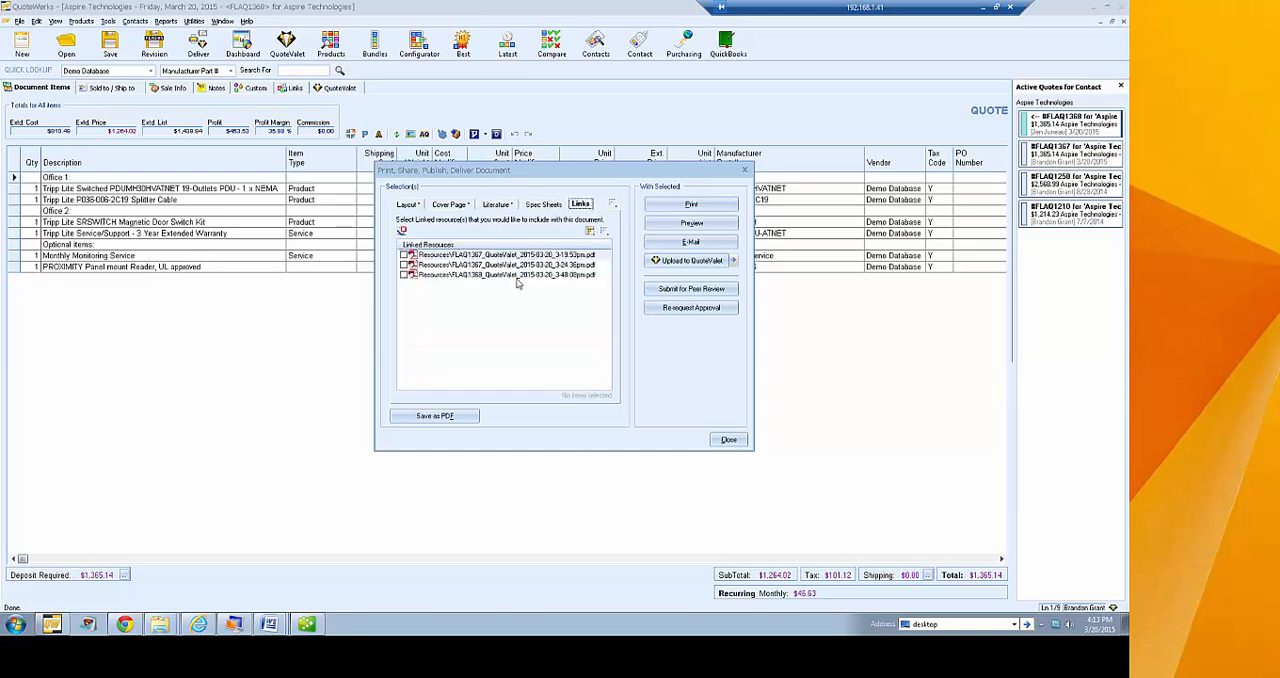
click(407, 204)
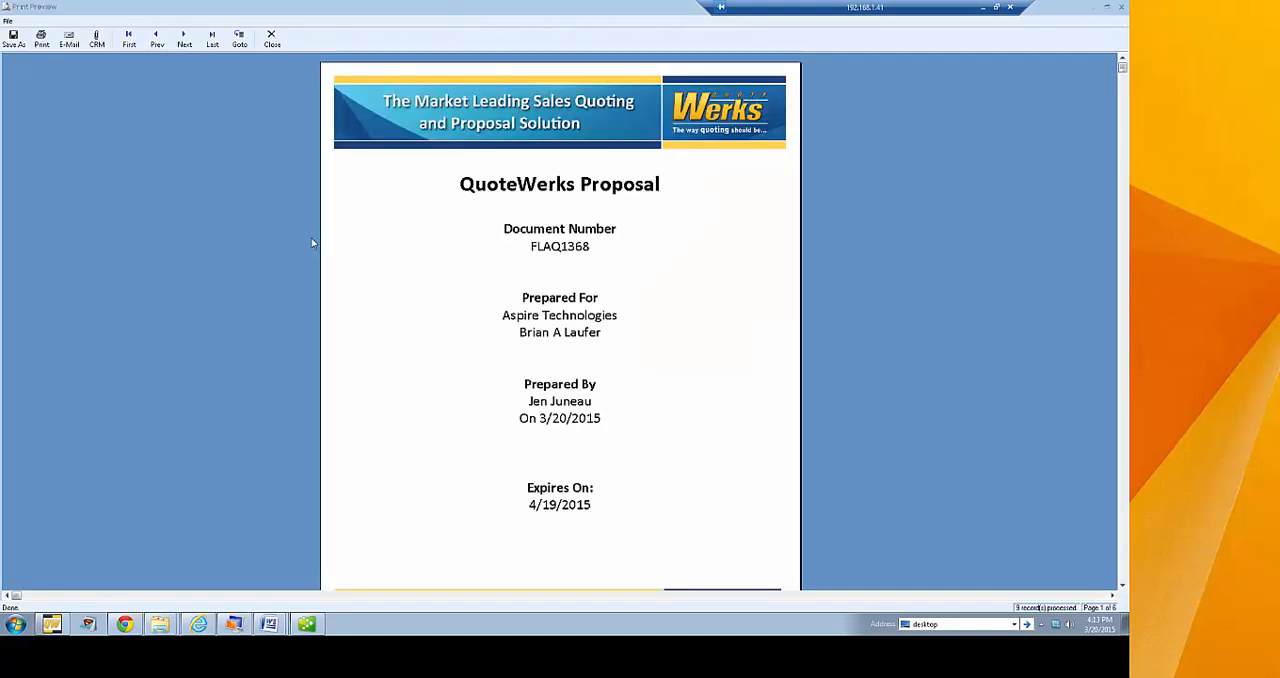
Look through the previewed proposal's cover page, About Us page, priced line items, customer testimonials, feature overview and editions page
scroll(493, 256, down, 2)
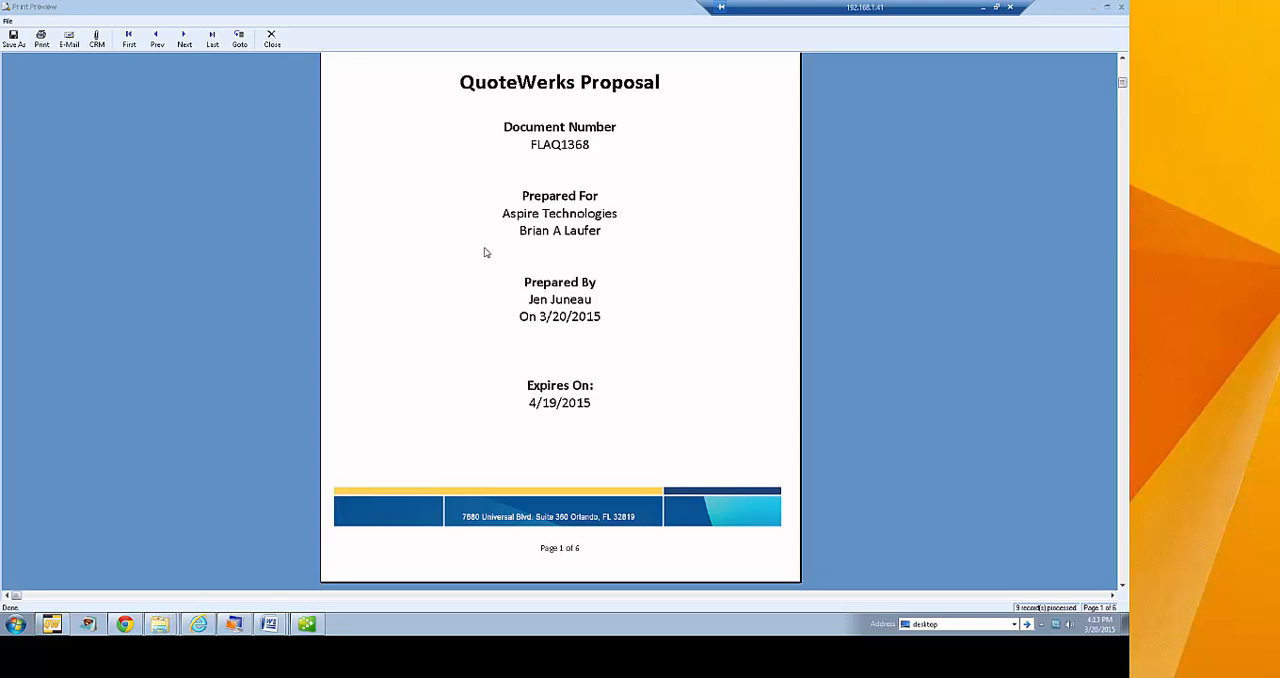
scroll(486, 251, up, 2)
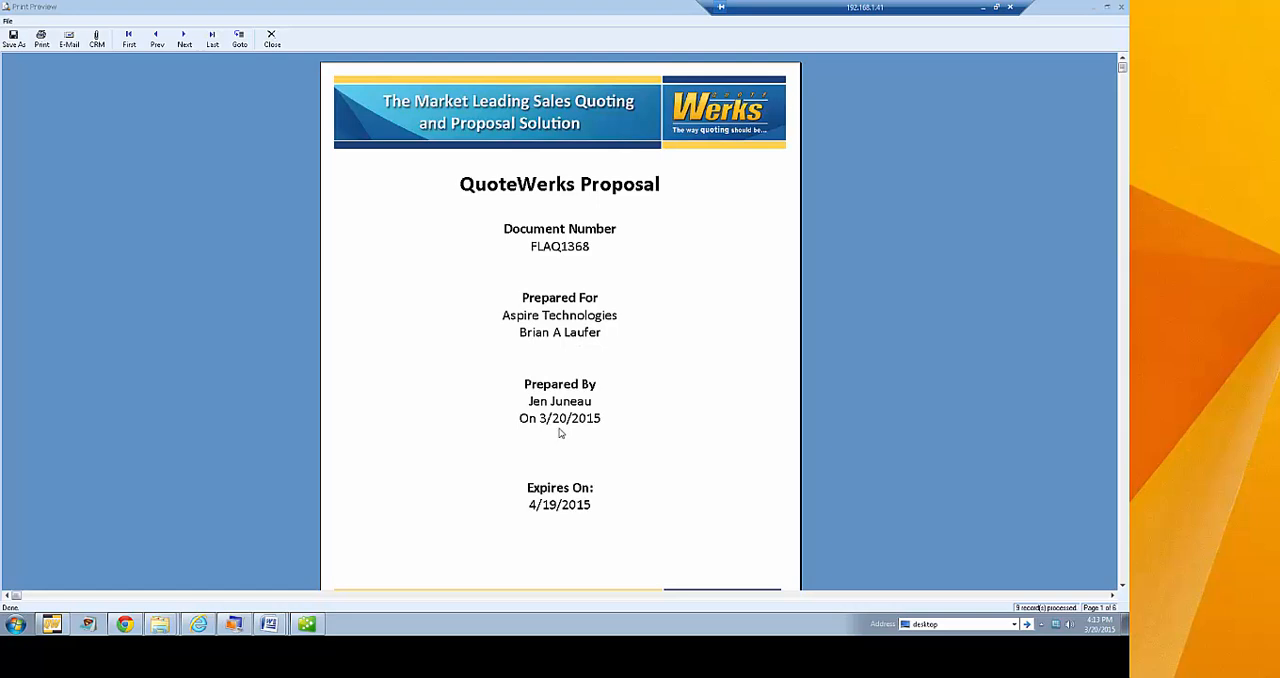
scroll(634, 309, down, 5)
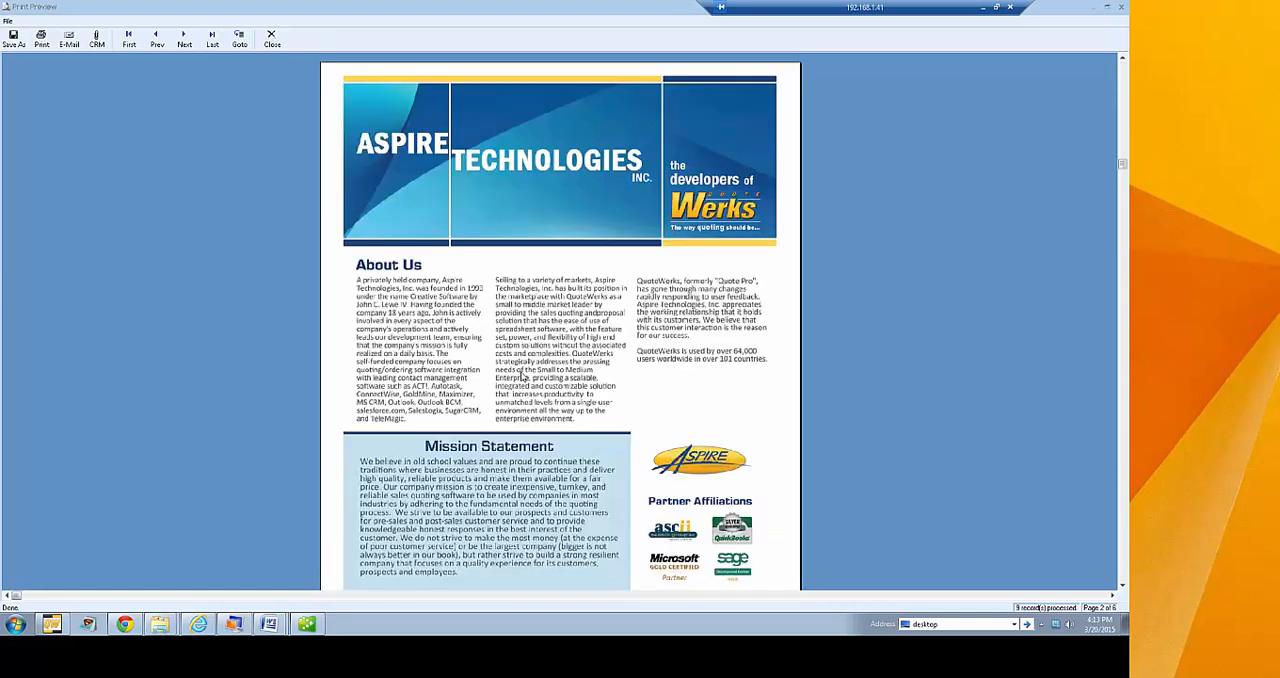
scroll(604, 342, down, 1)
scroll(604, 342, down, 5)
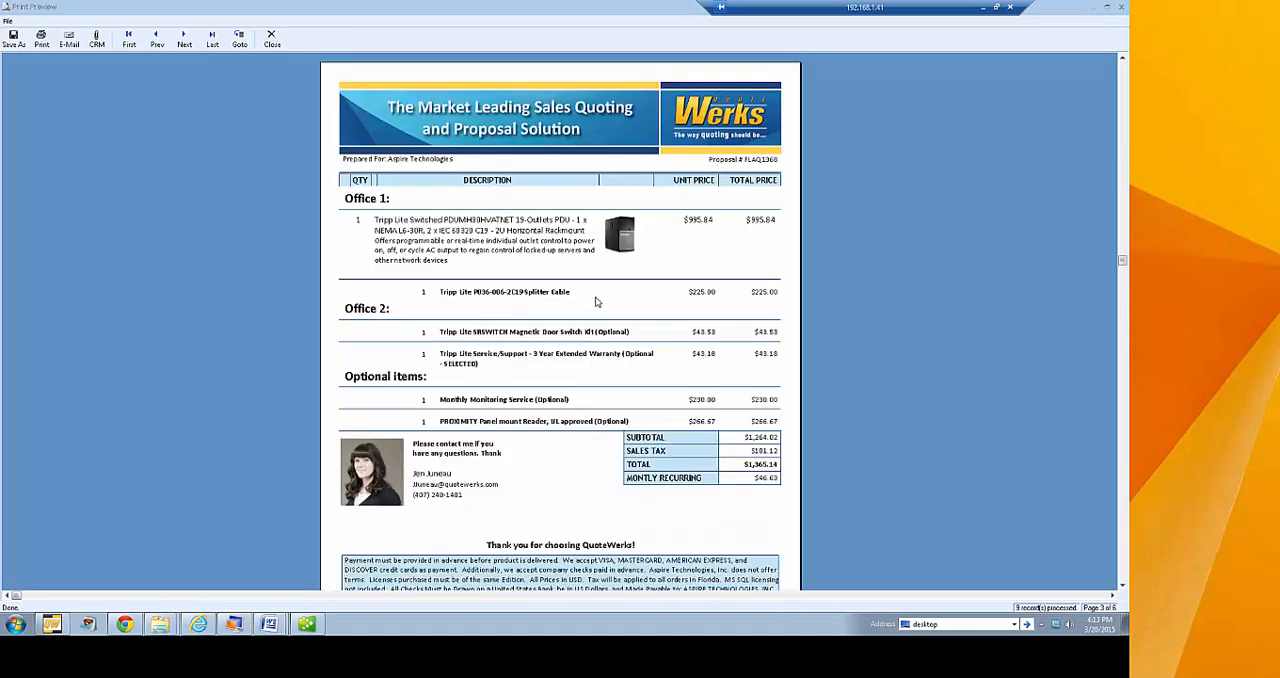
scroll(598, 303, down, 1)
scroll(597, 302, down, 5)
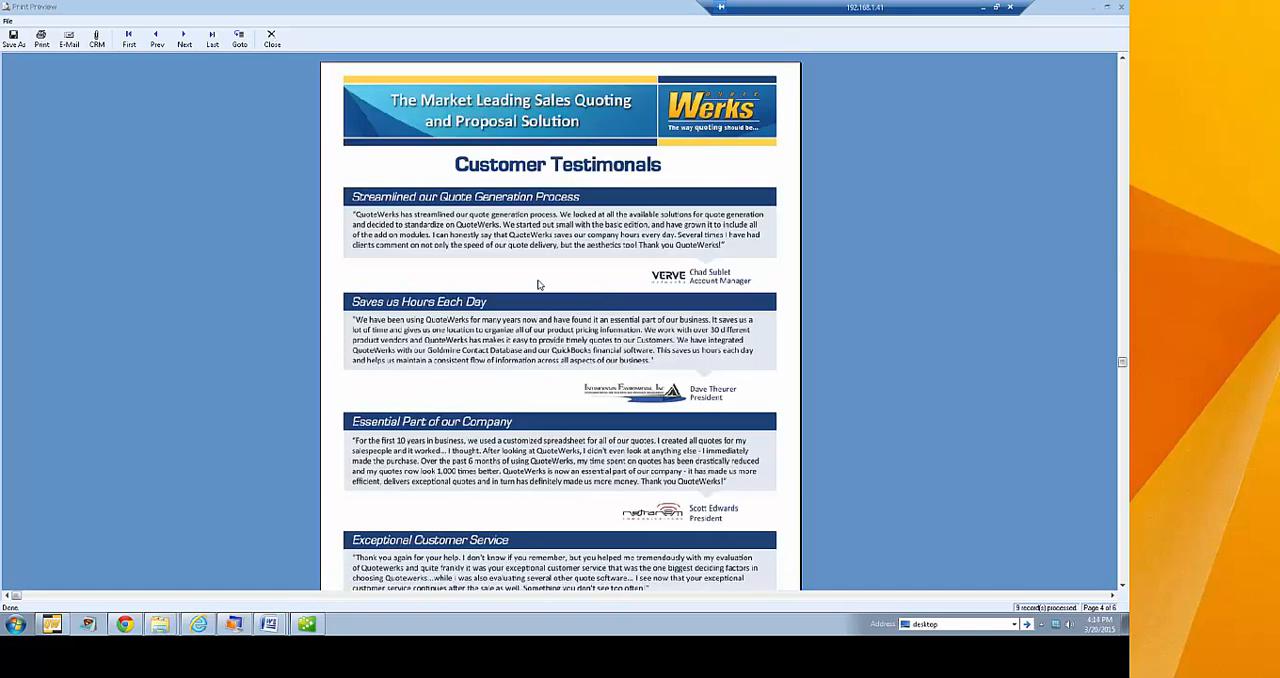
scroll(537, 285, down, 3)
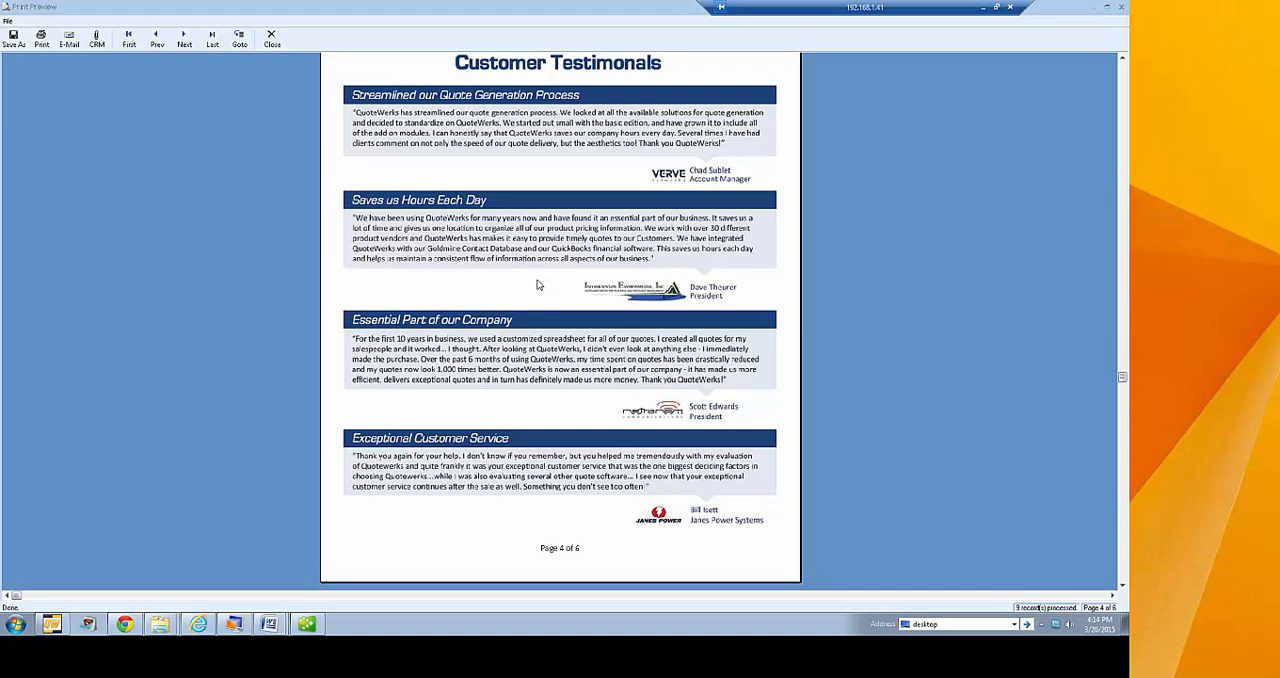
scroll(537, 285, down, 3)
scroll(537, 285, down, 6)
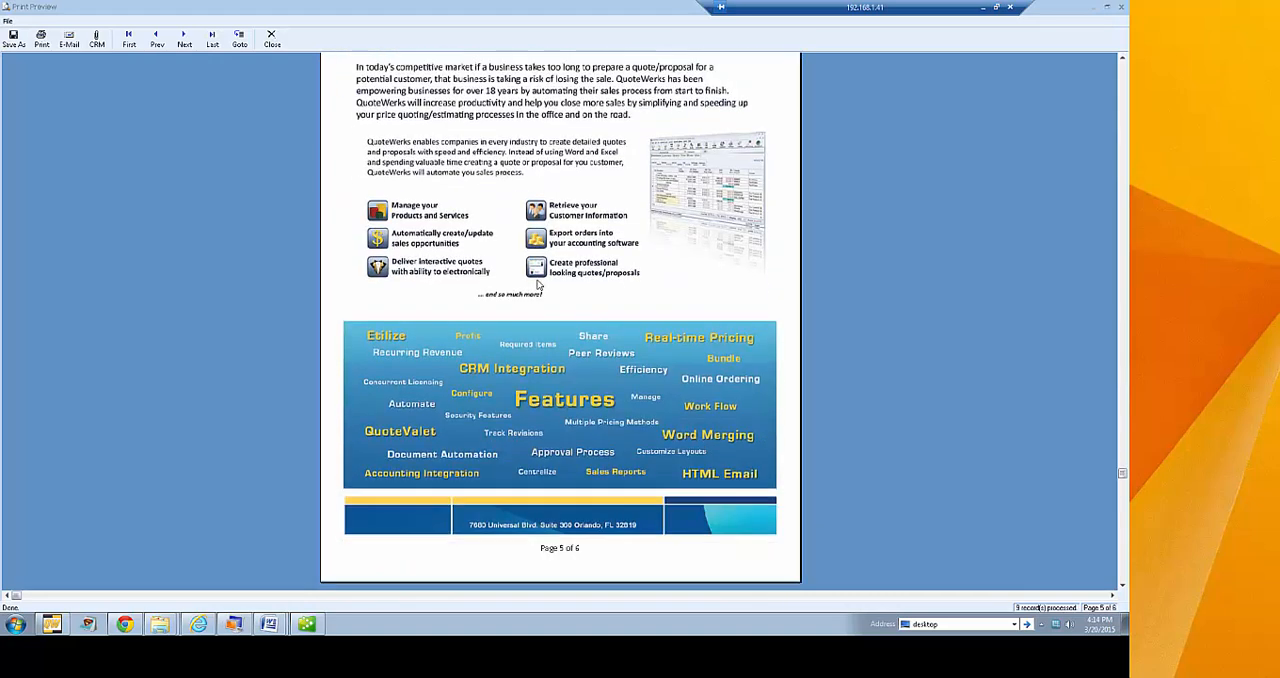
scroll(537, 285, down, 3)
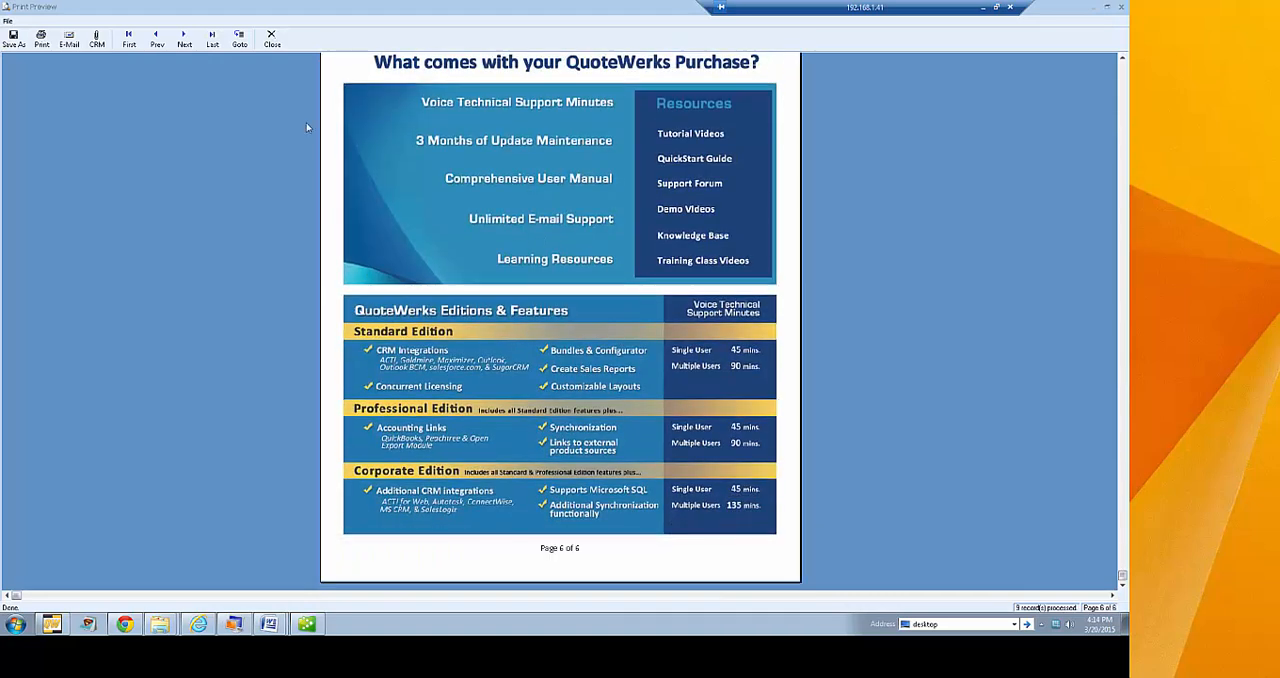
Close the proposal preview, reopen the quote's delivery options, and exclude QuoteWerks Literature.rtf and the cover page
click(271, 40)
click(198, 44)
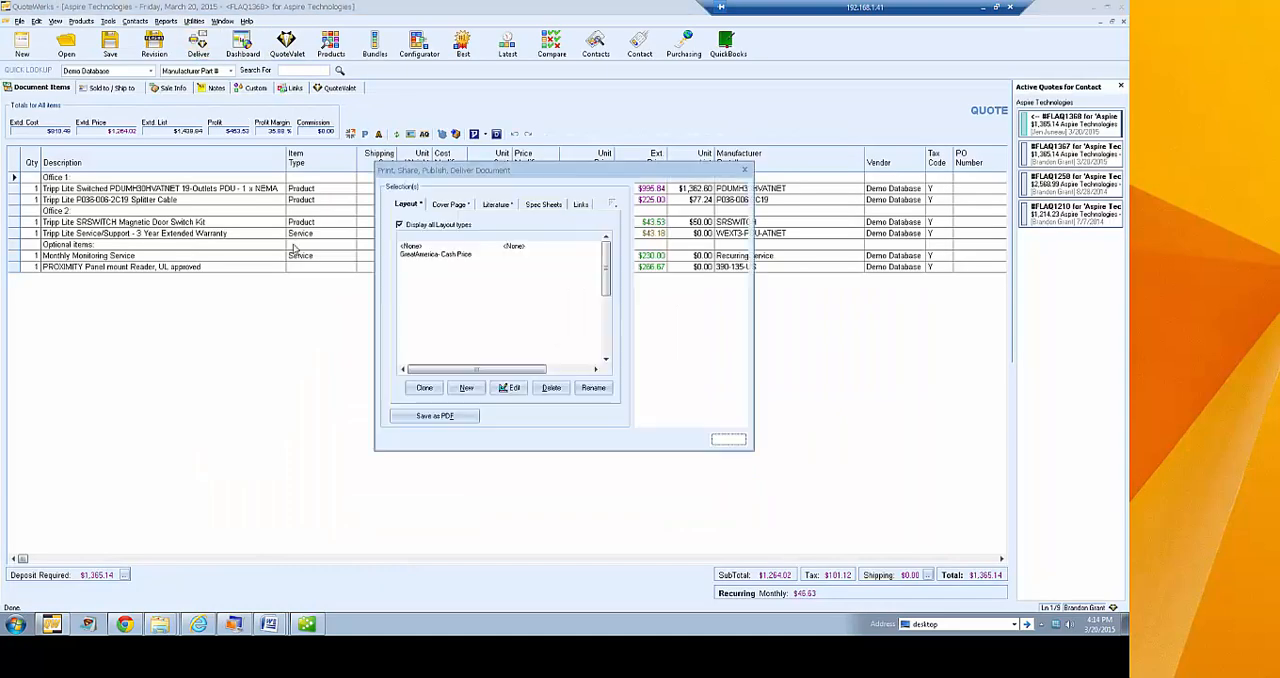
click(496, 206)
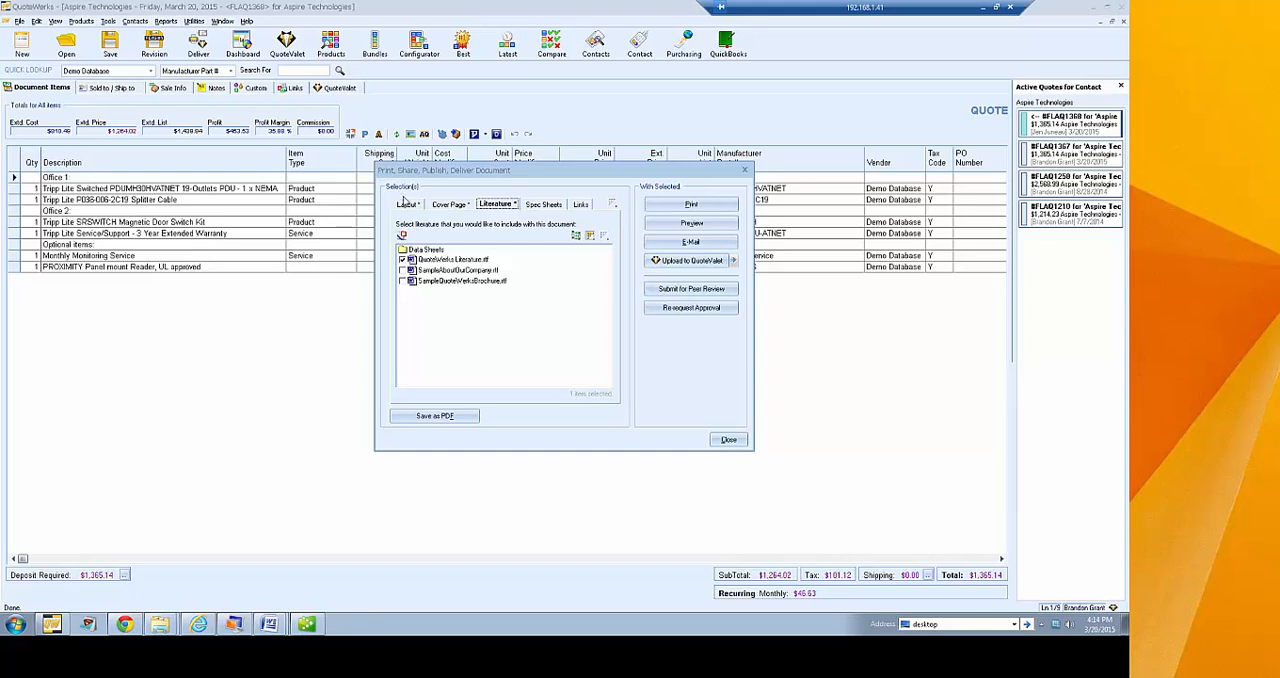
click(402, 260)
click(435, 207)
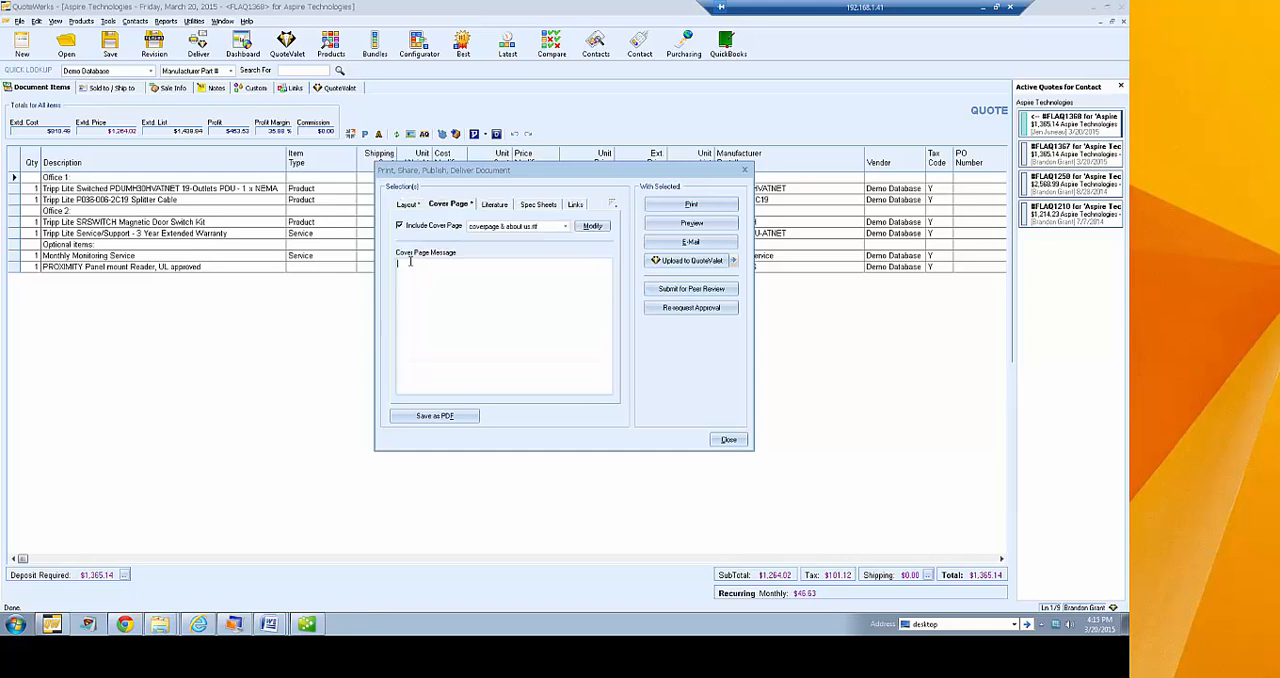
Open the MSP Word Proposal layout in Word, look through its agreement, content and cover pages, and close it
click(407, 206)
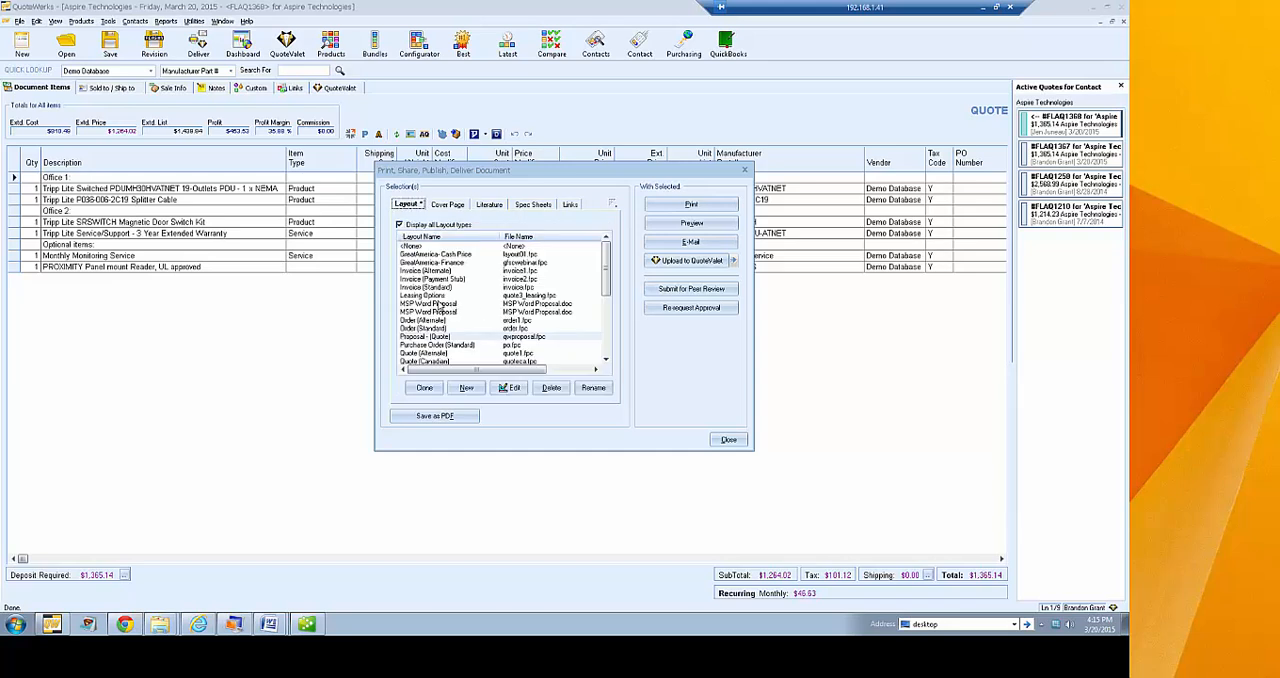
click(487, 304)
click(510, 388)
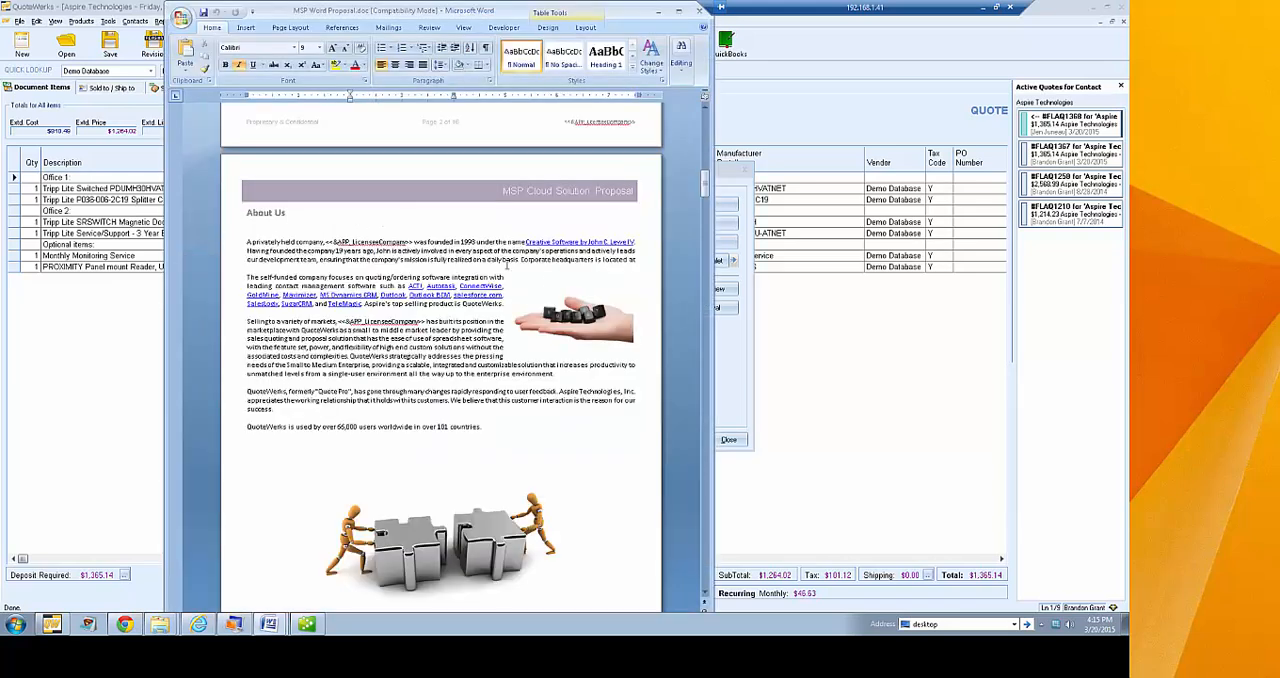
drag(703, 185, 719, 588)
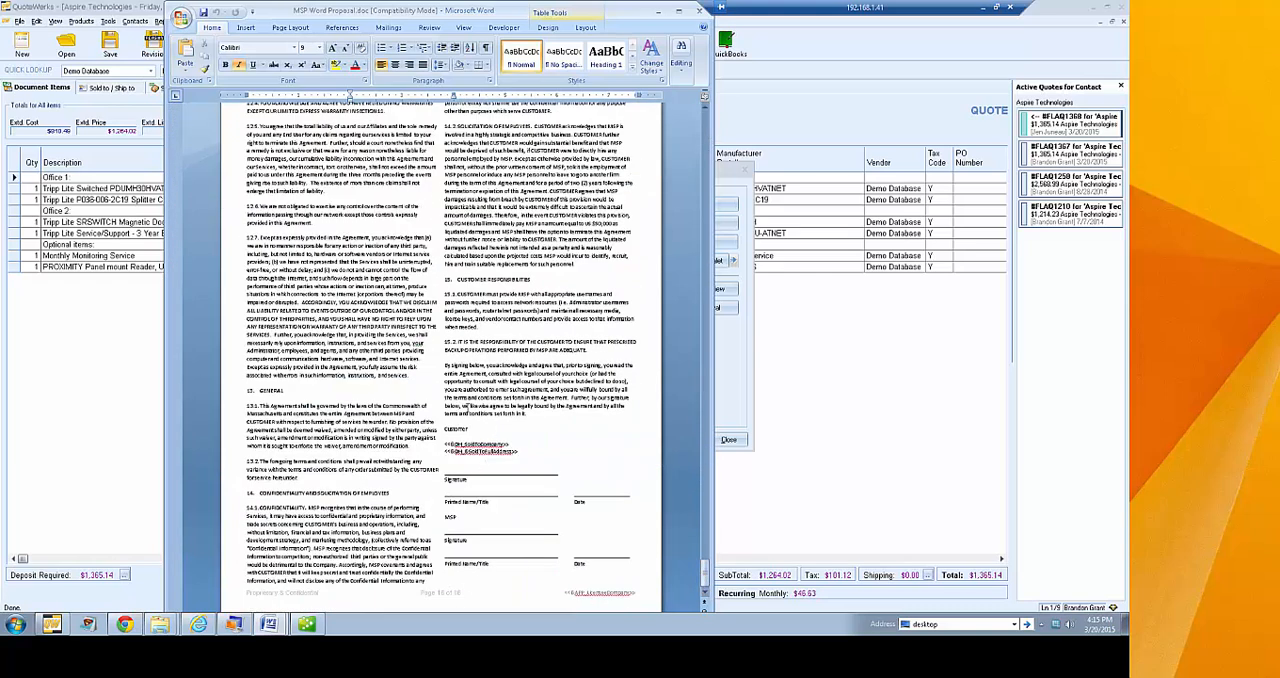
scroll(525, 330, up, 4)
scroll(524, 328, up, 6)
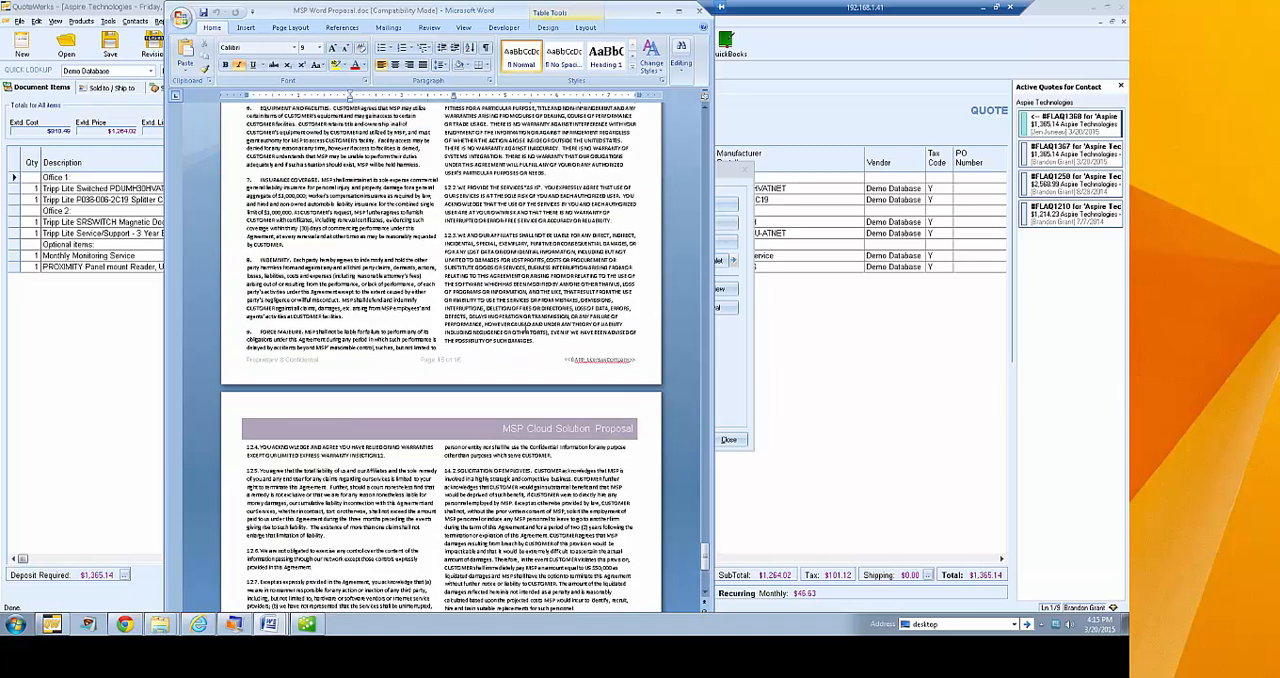
drag(703, 548, 708, 411)
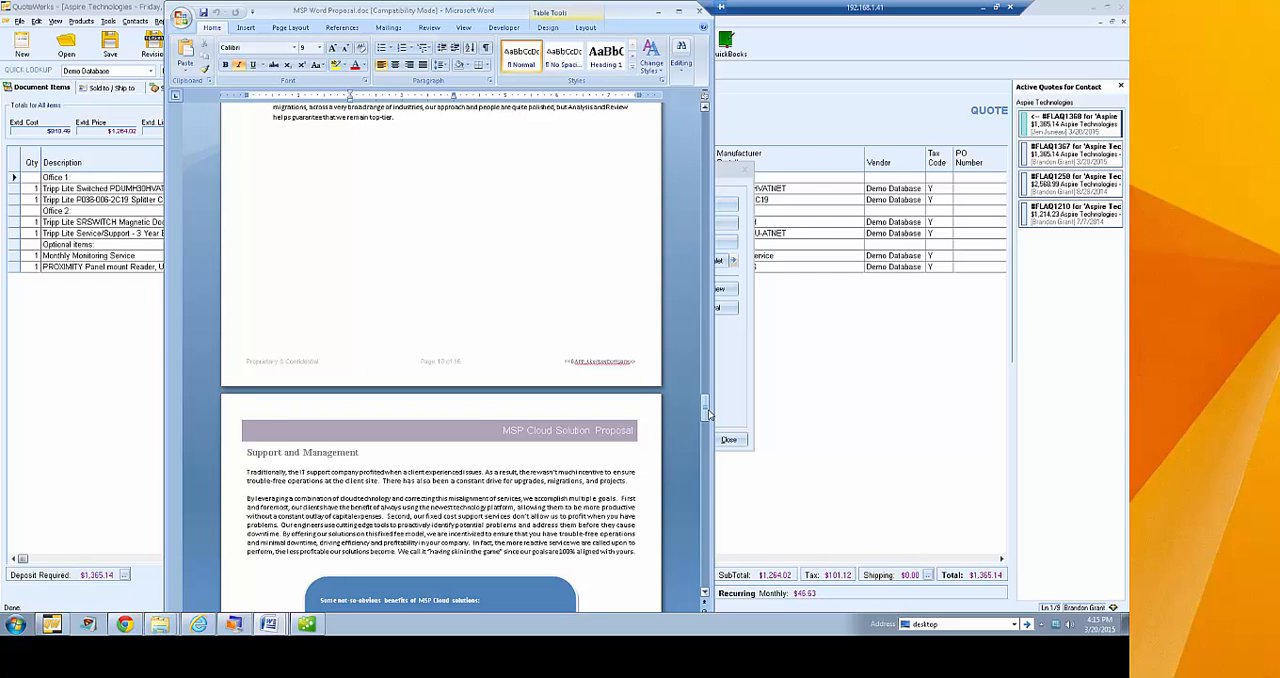
drag(706, 412, 706, 103)
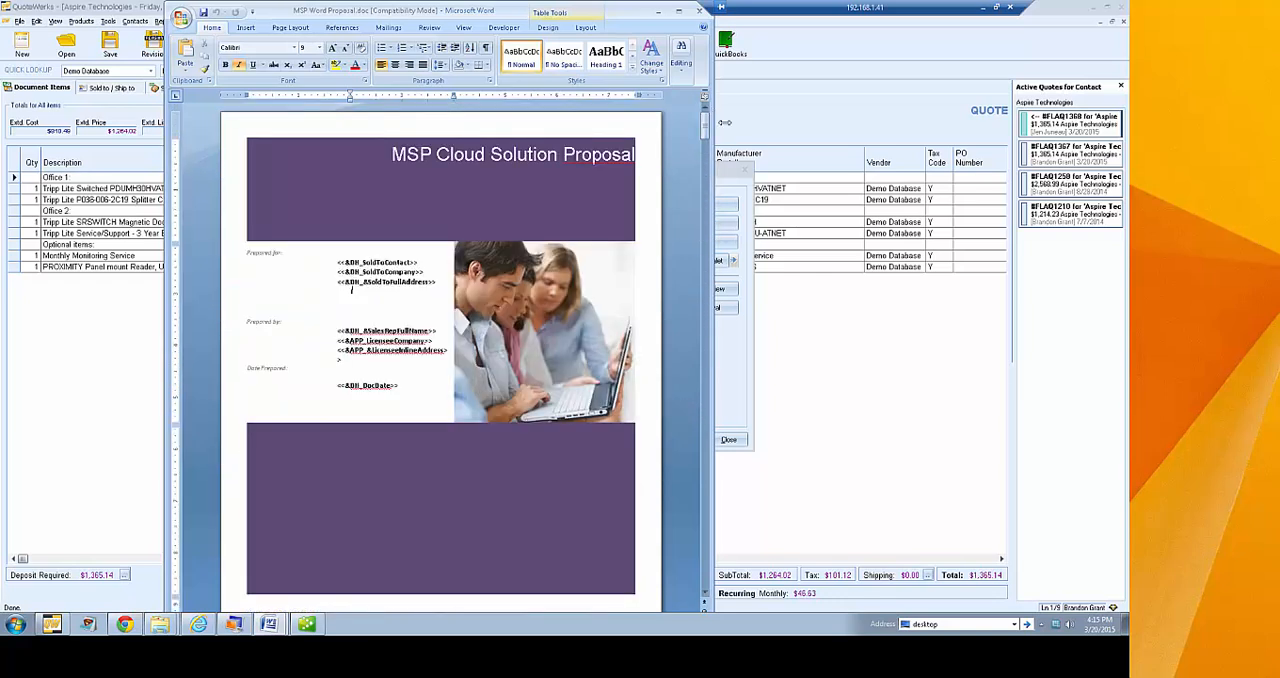
click(698, 10)
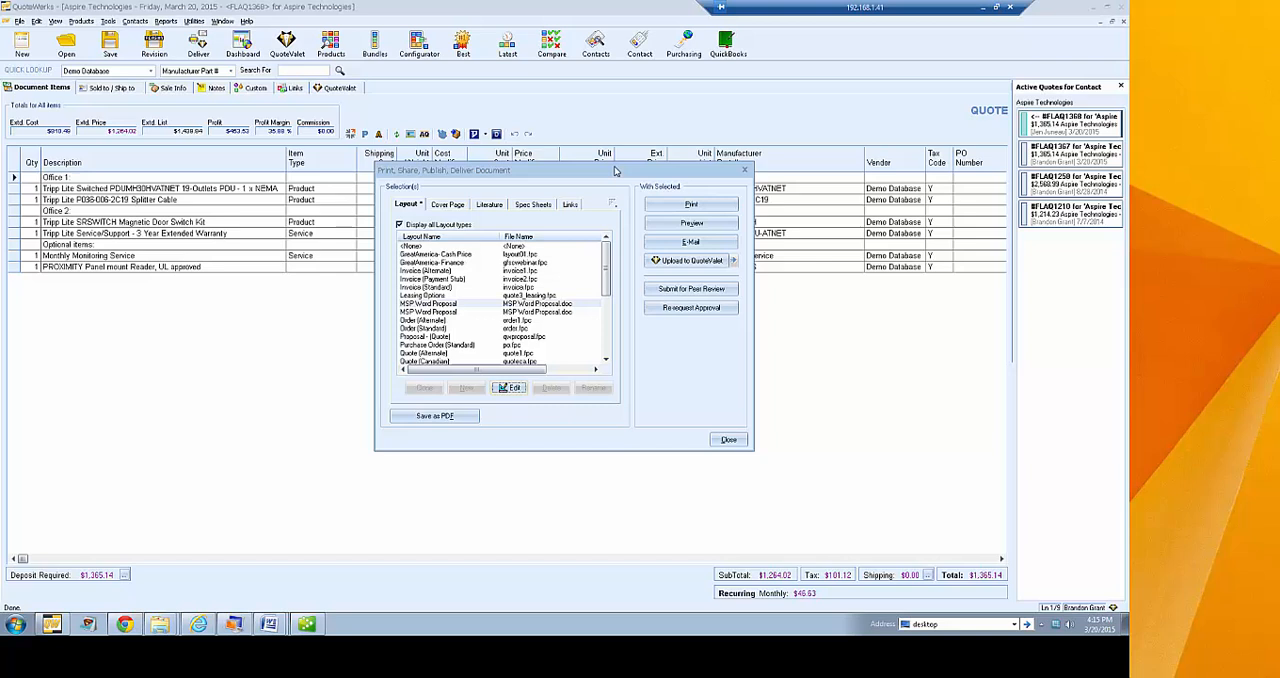
Check the delivery's spec sheet list, then inspect the spec sheet setting of product WEXT3-PDU-ATNET in the Demo Database
click(534, 205)
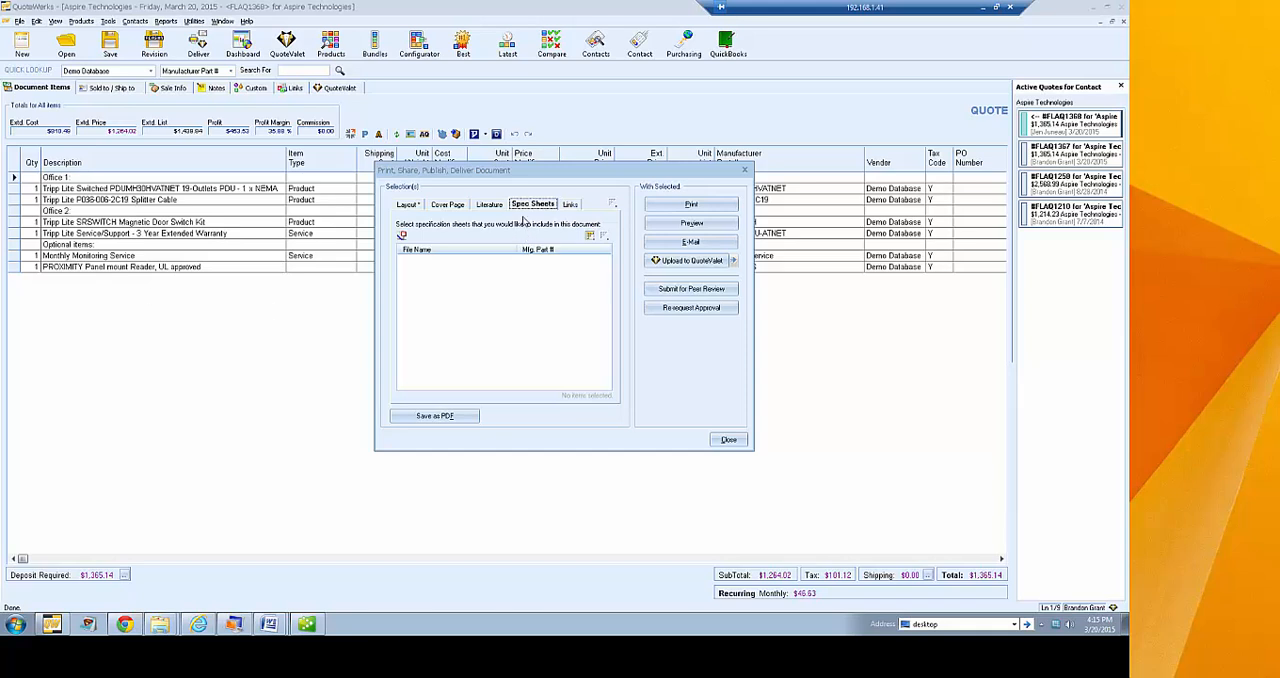
click(729, 440)
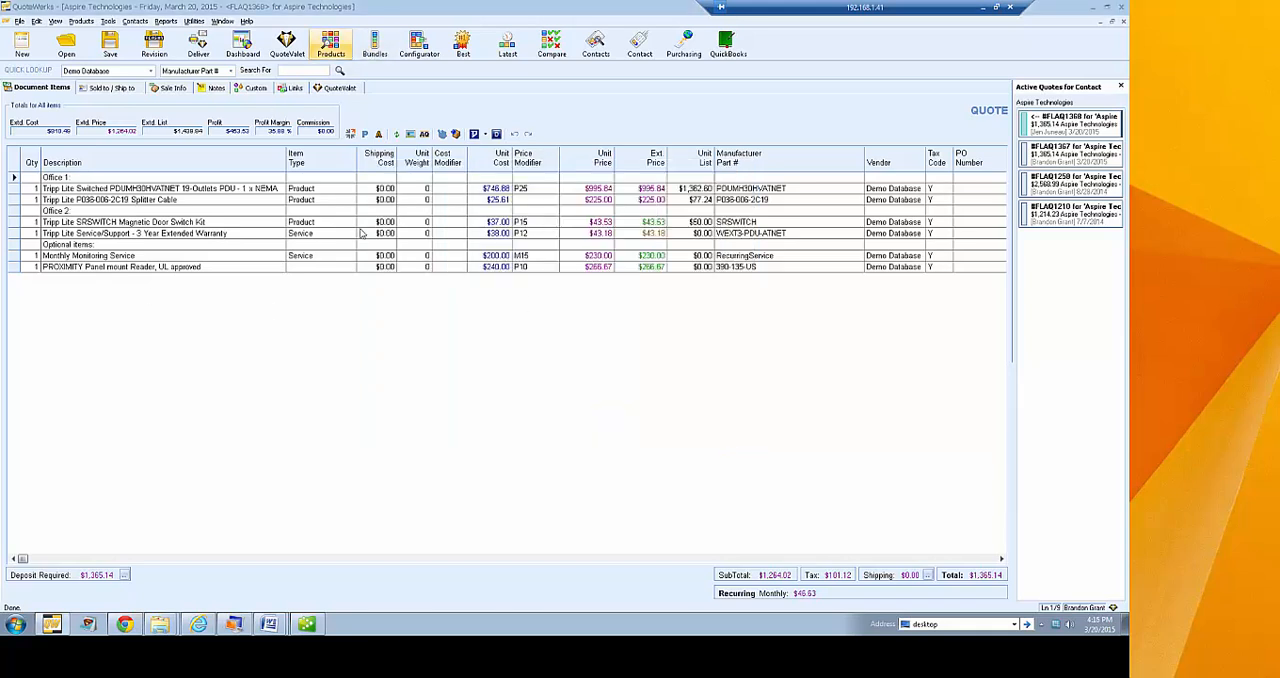
click(572, 47)
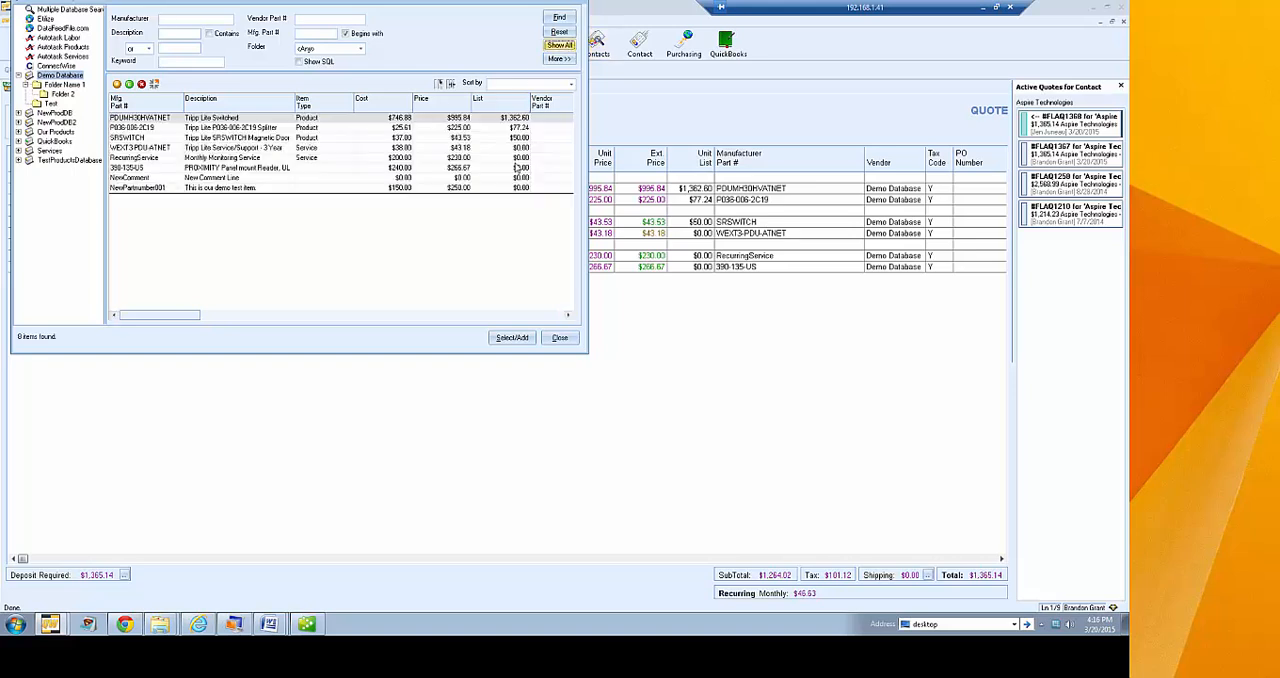
right_click(209, 151)
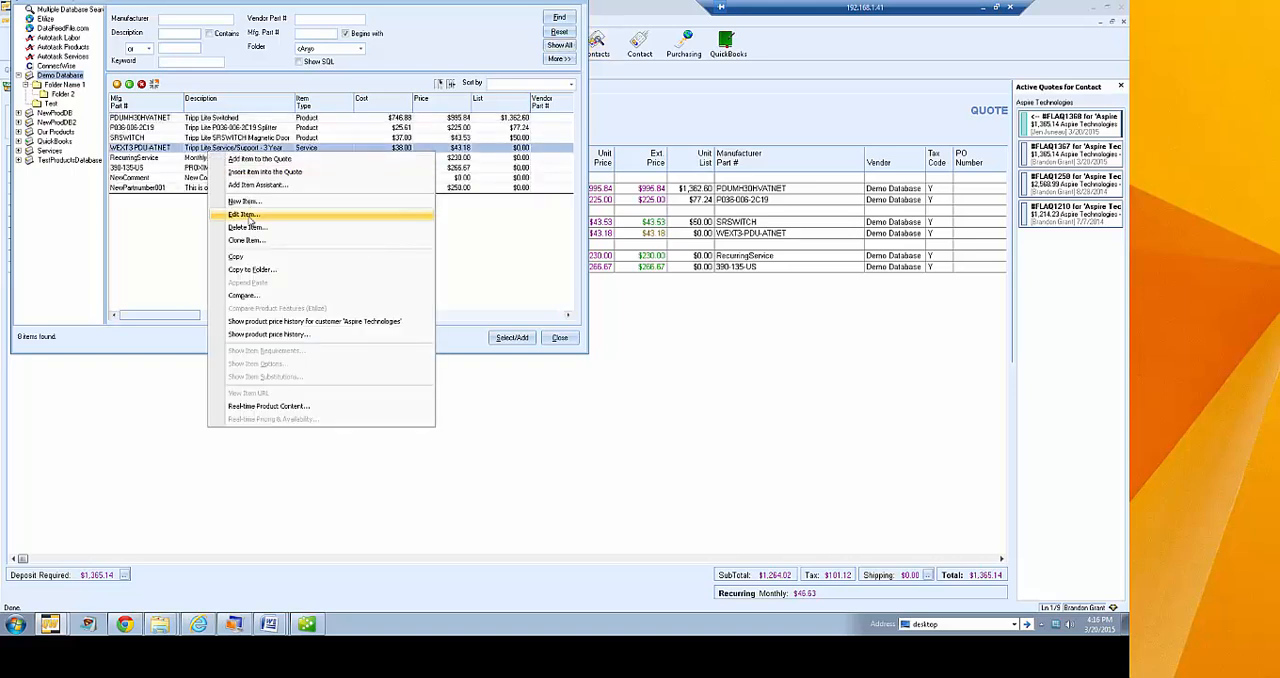
click(248, 216)
click(264, 33)
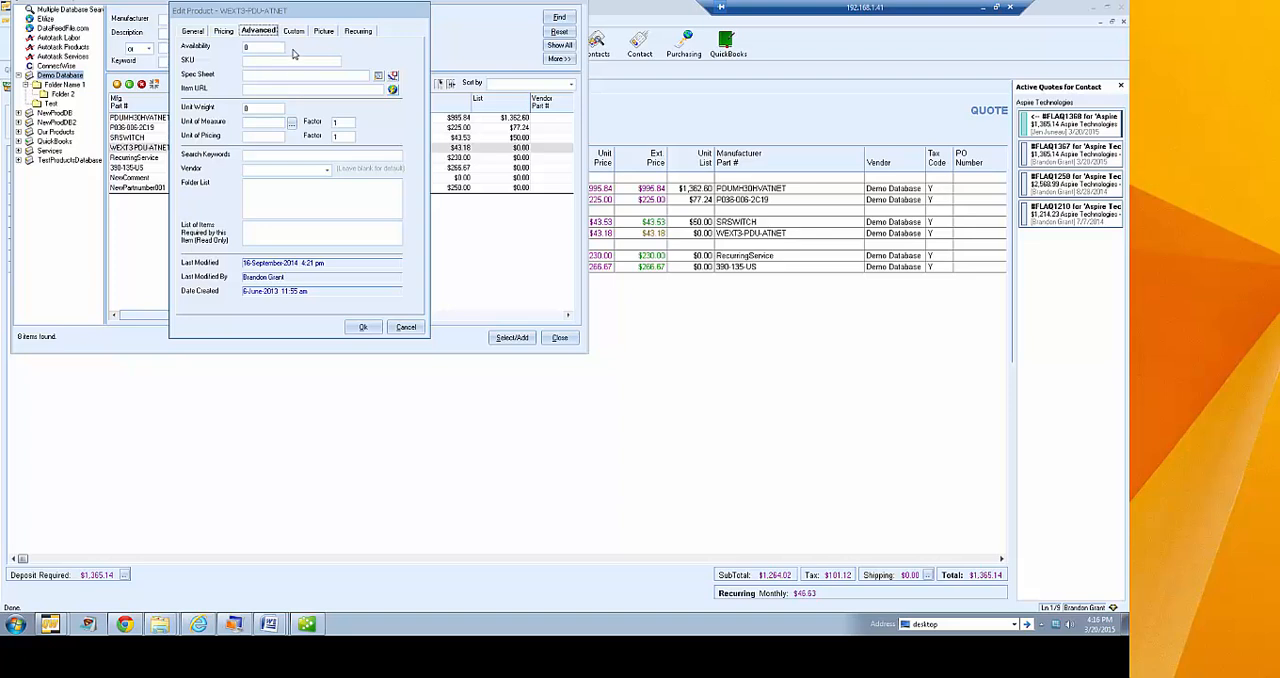
drag(297, 13, 369, 123)
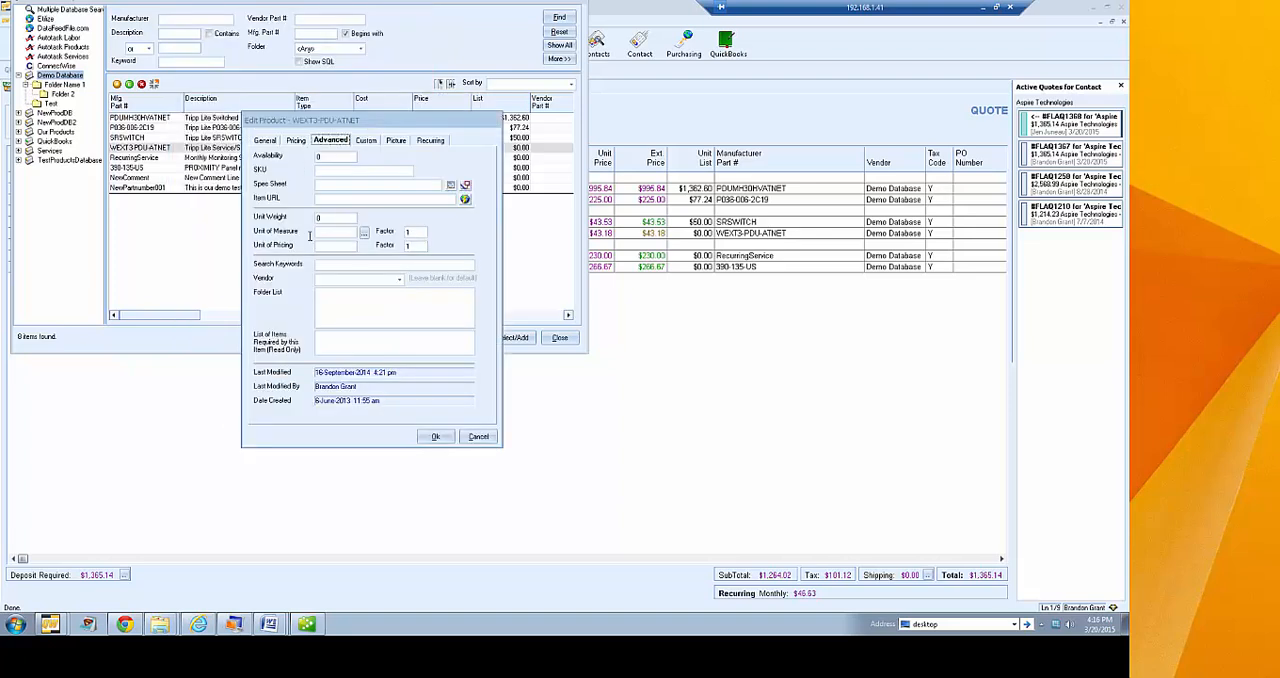
click(331, 186)
Review the product's pricing method and line attributes, then cancel the edit and close the product lookup
click(294, 143)
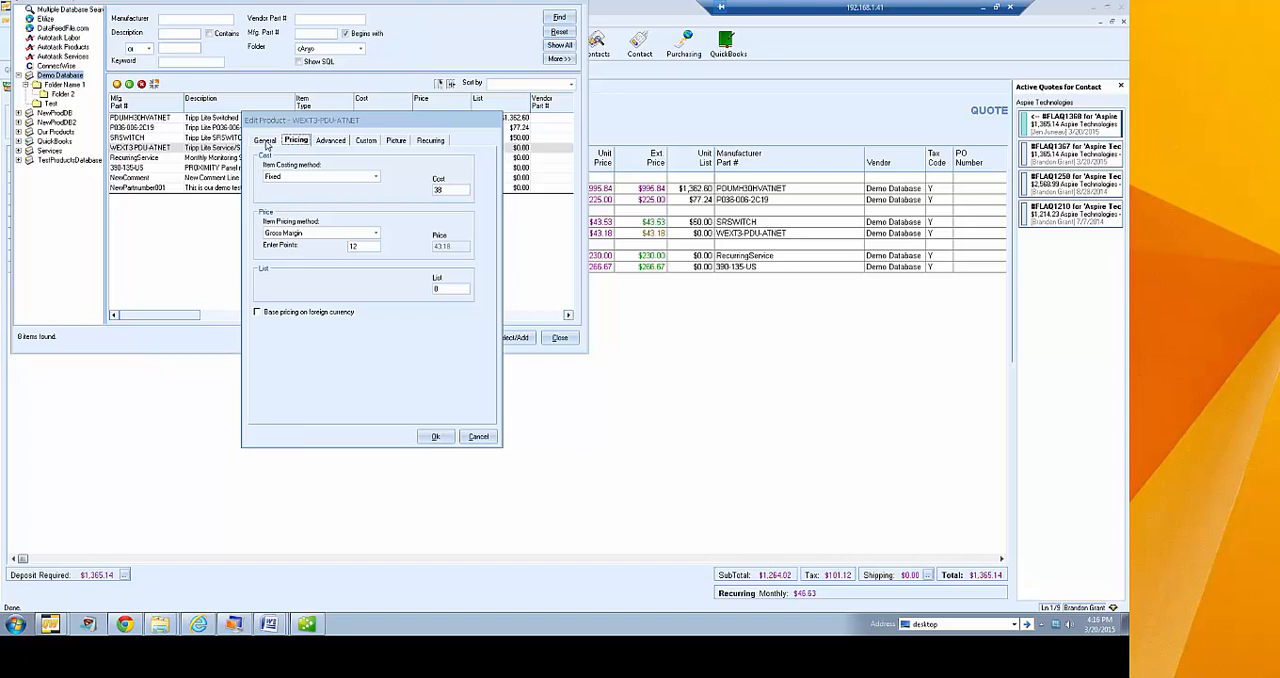
click(266, 143)
click(357, 370)
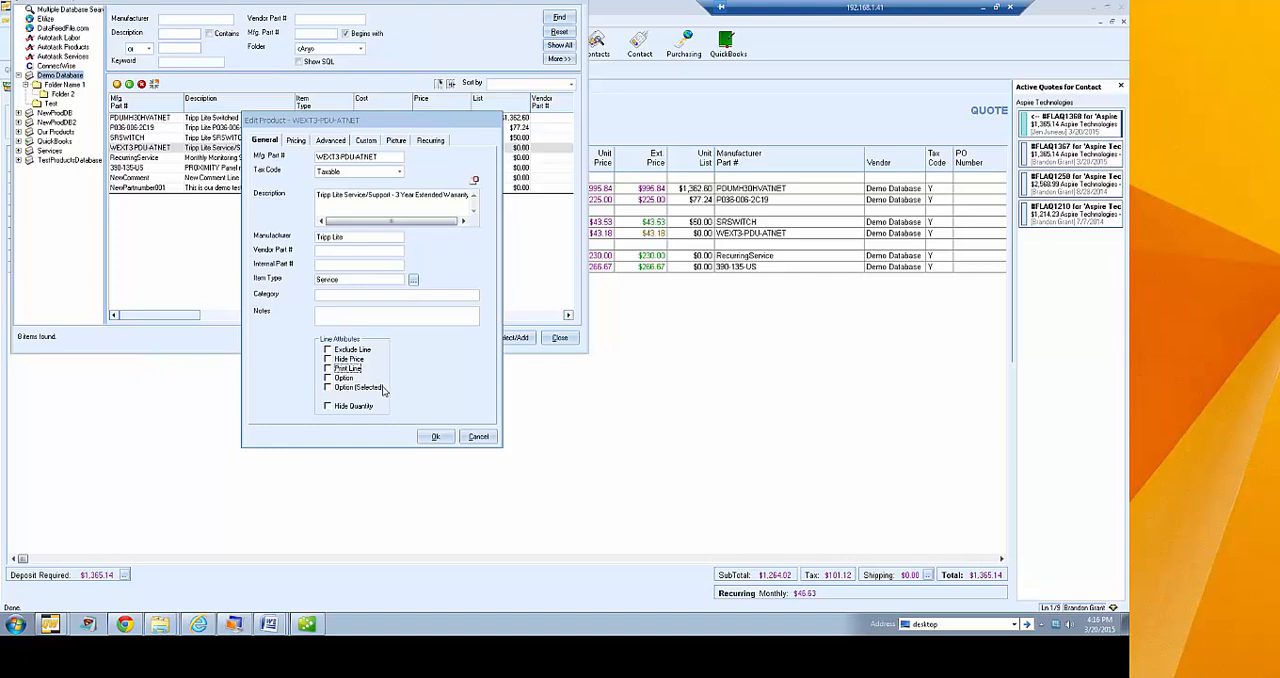
click(478, 437)
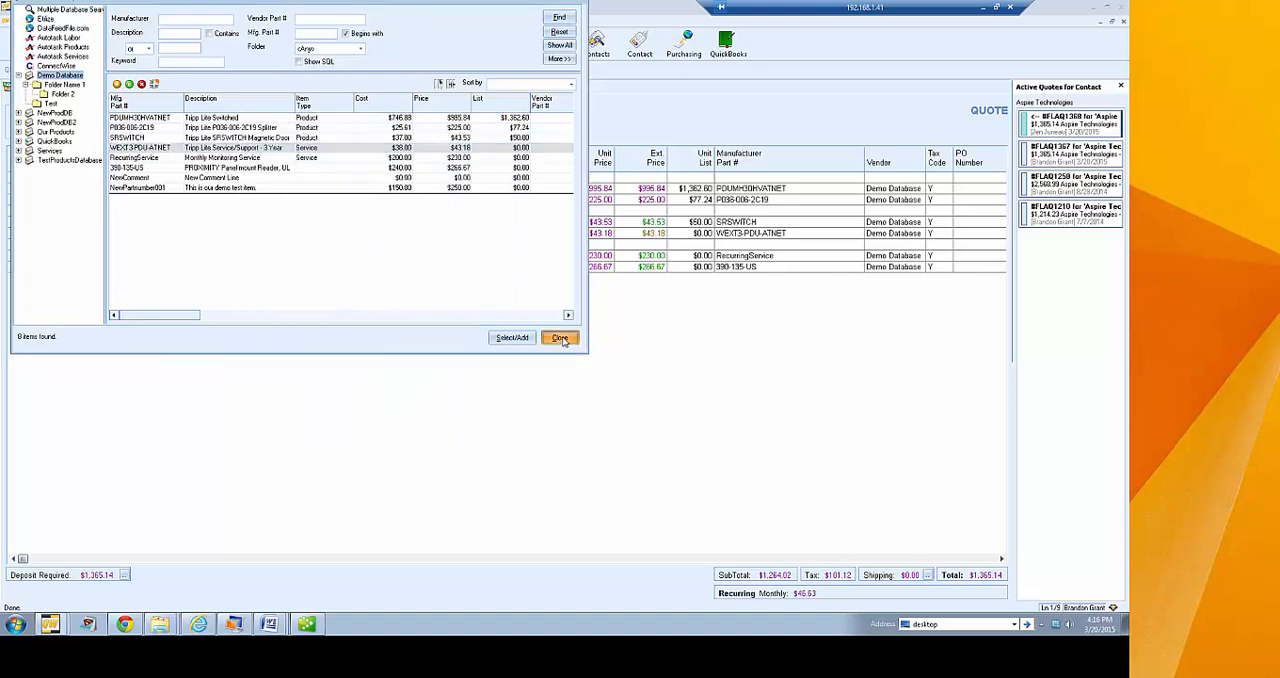
click(559, 338)
click(201, 46)
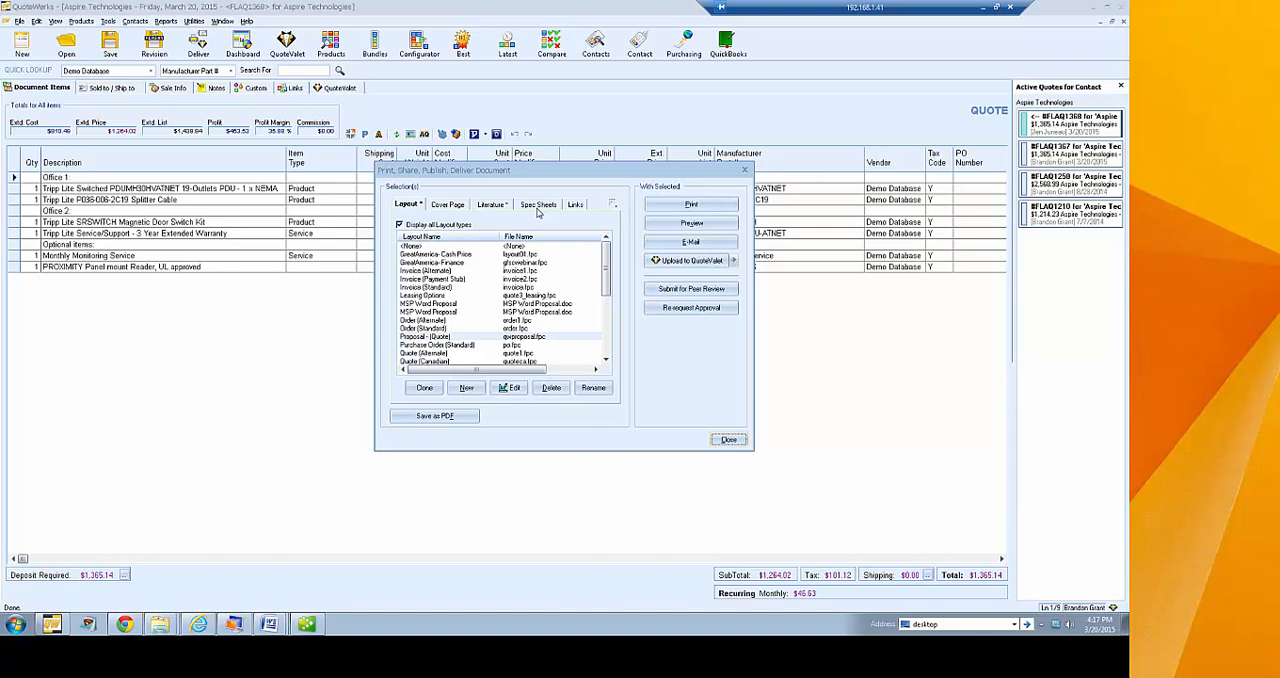
click(728, 440)
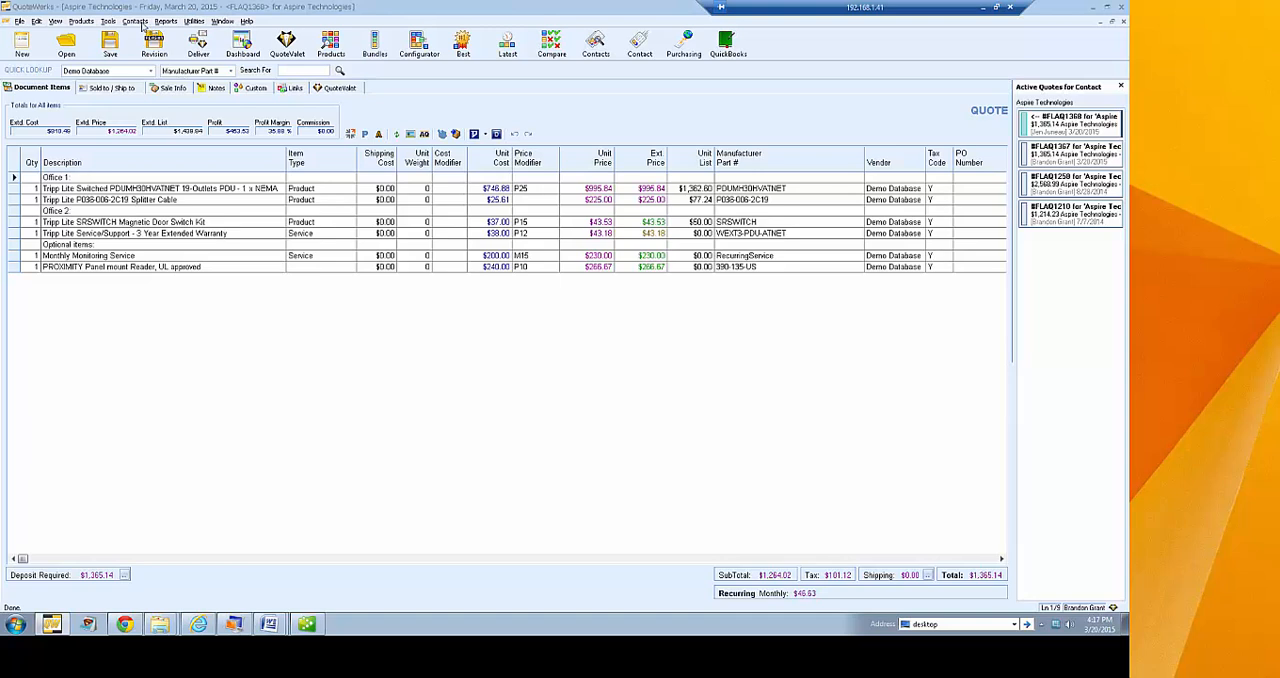
Bring up the management reports and open This Month's Orders for editing
click(88, 21)
mouse_move(146, 22)
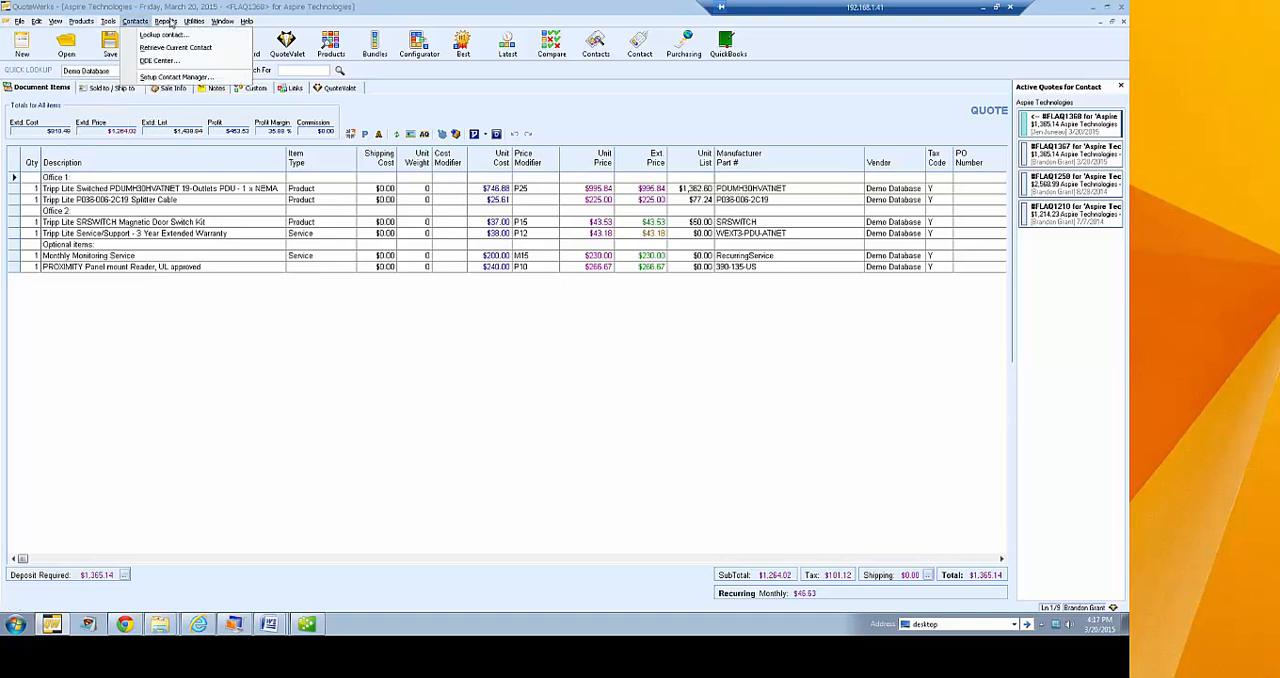
click(203, 35)
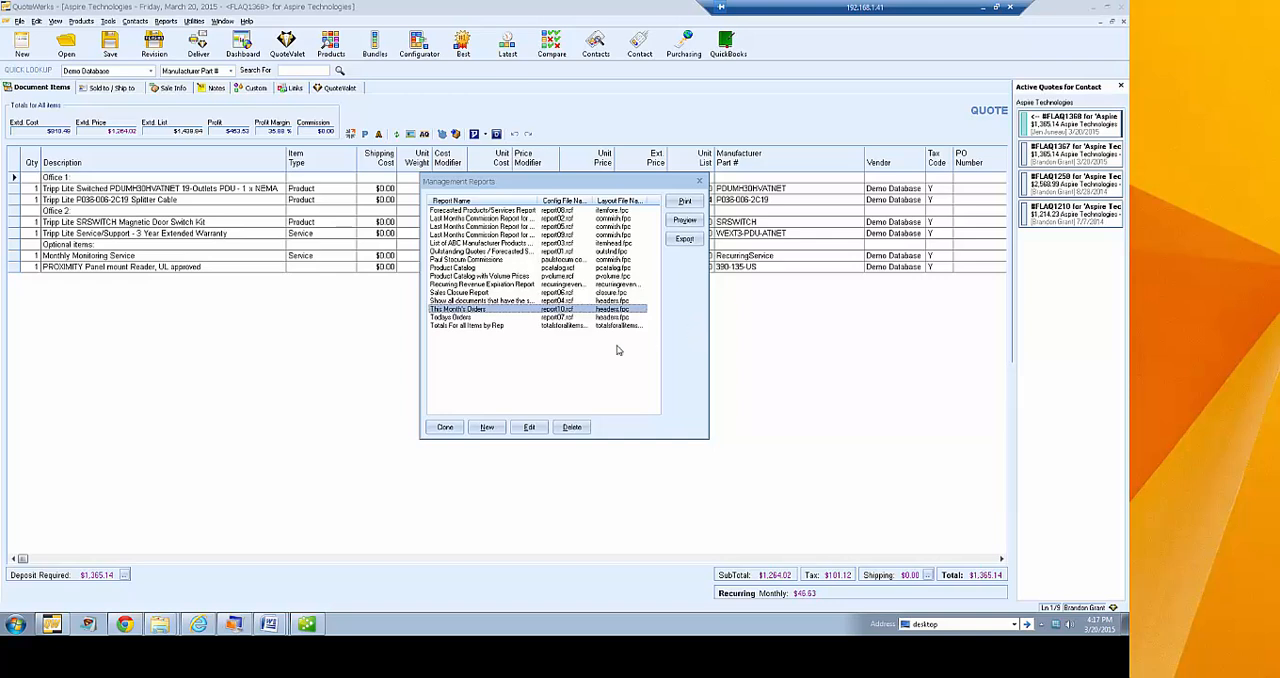
click(528, 427)
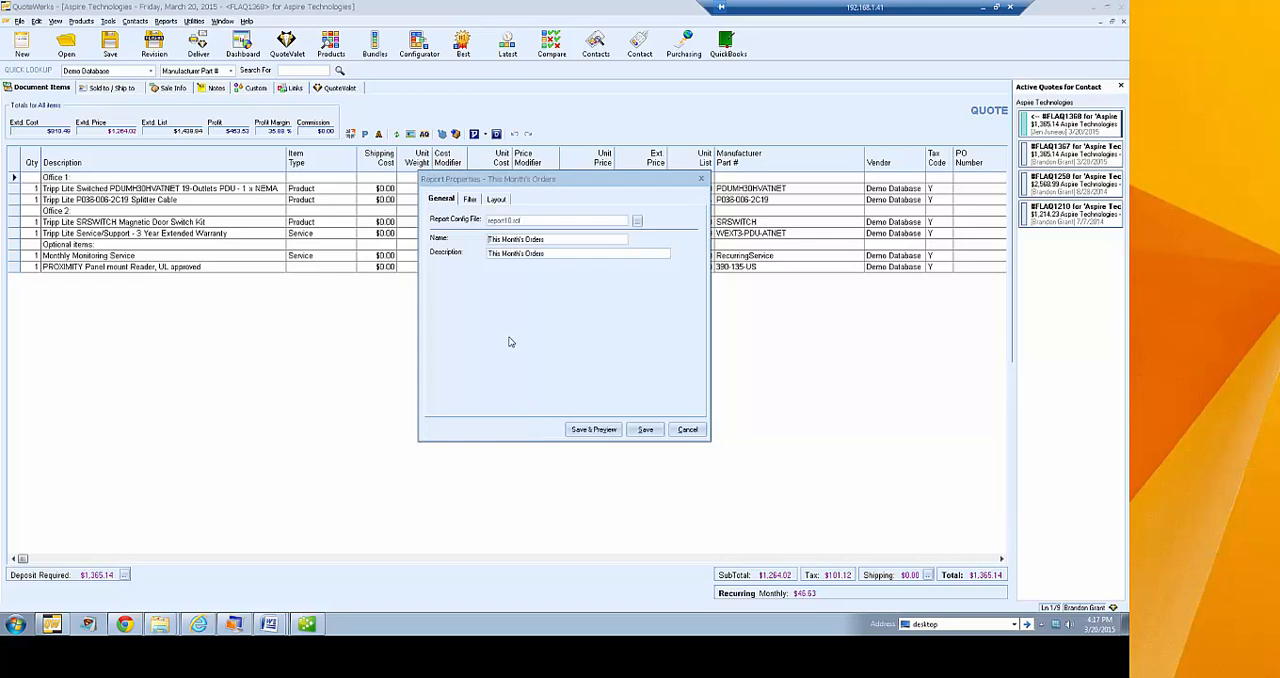
Examine the report's document type and date filter conditions and the available databases, keeping Documents Database selected
click(470, 199)
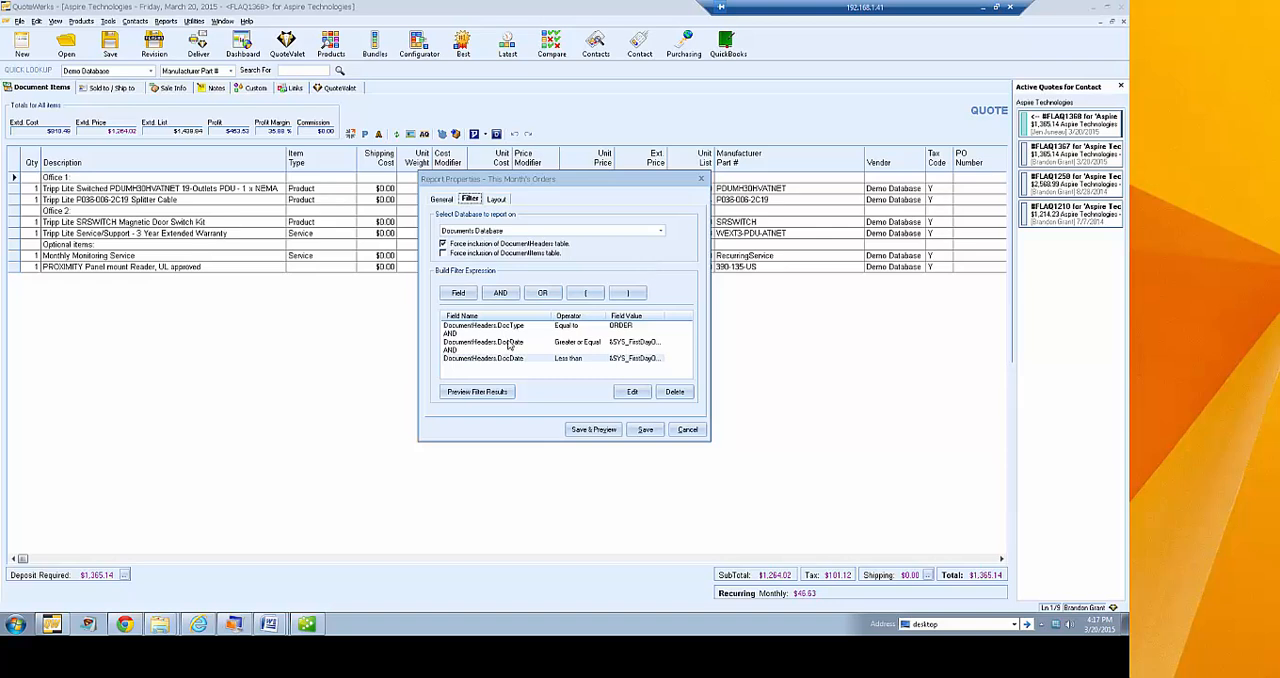
click(503, 328)
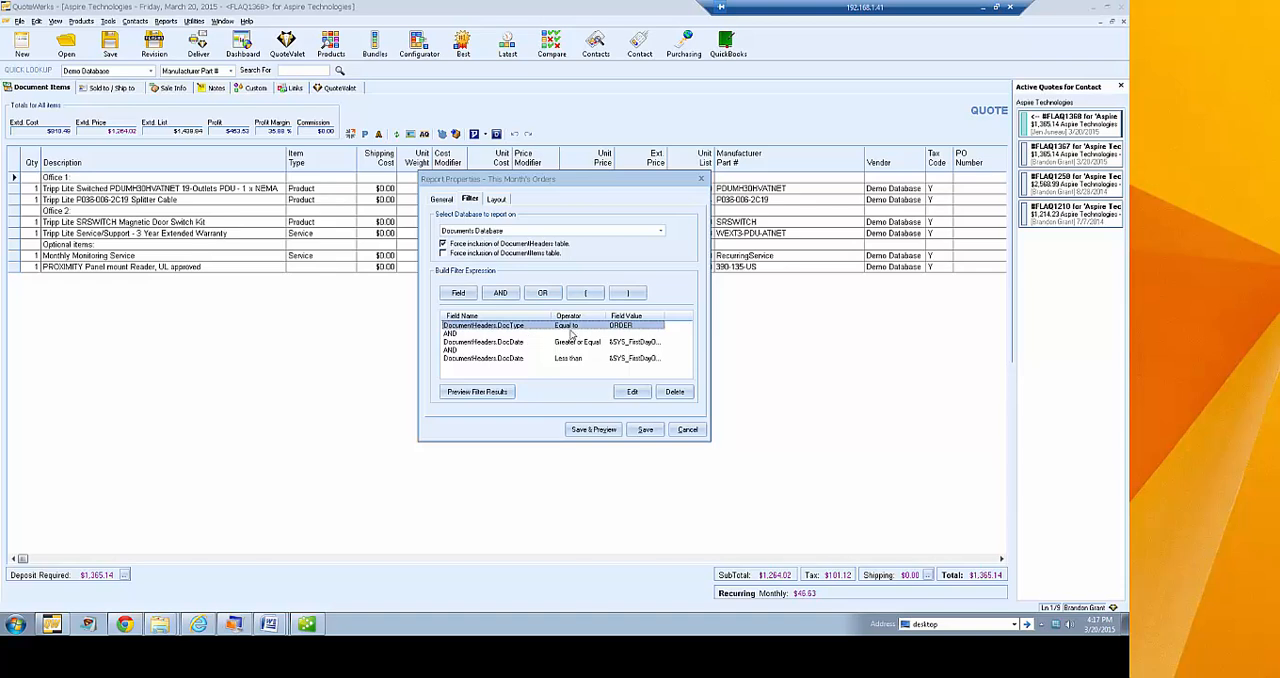
click(499, 344)
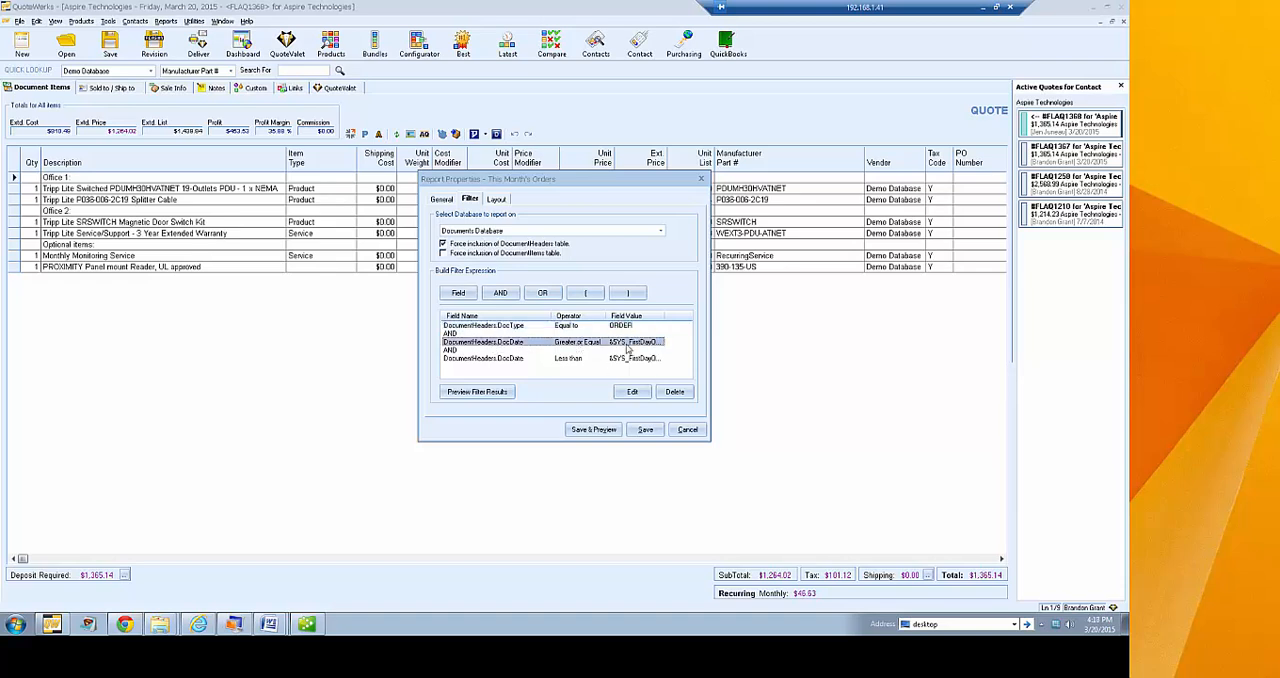
drag(664, 318, 686, 318)
click(484, 360)
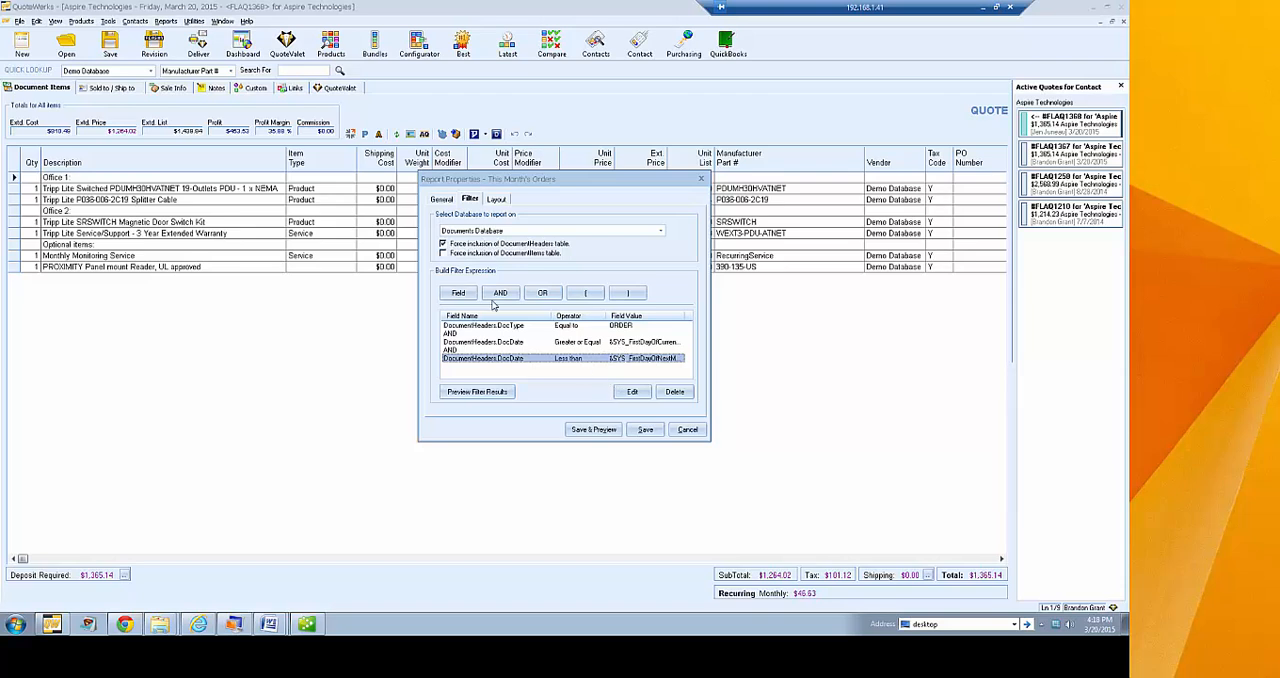
click(660, 231)
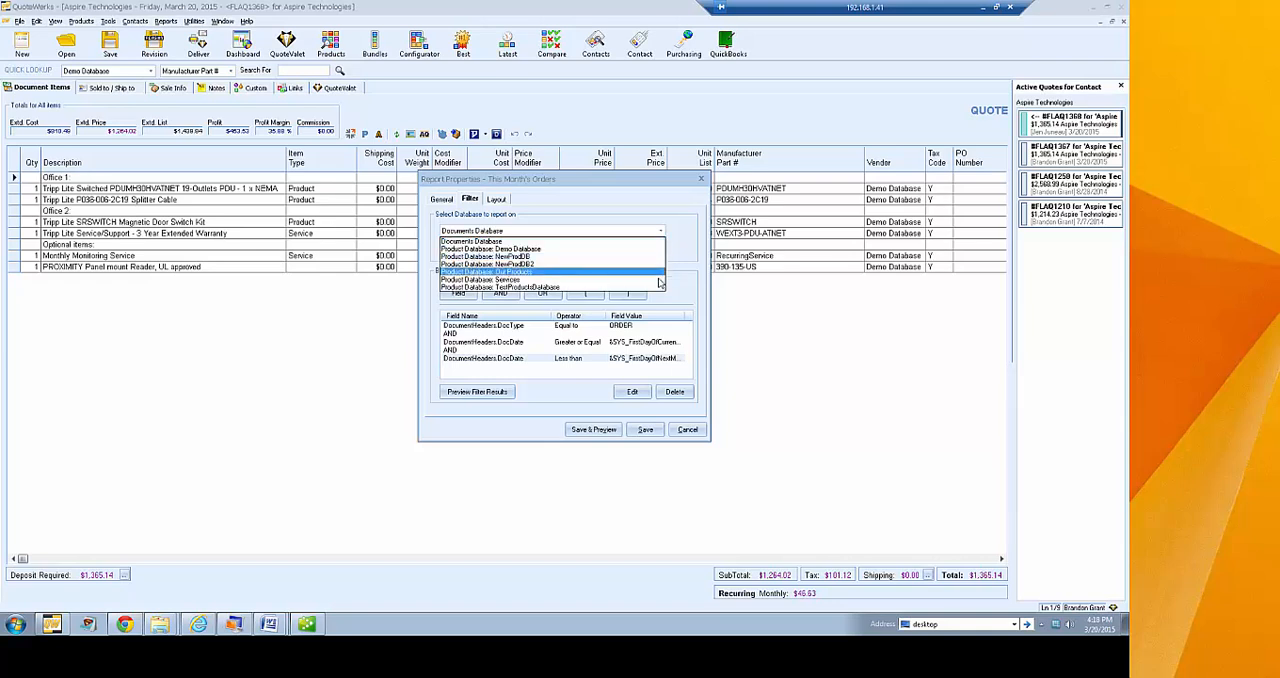
click(650, 241)
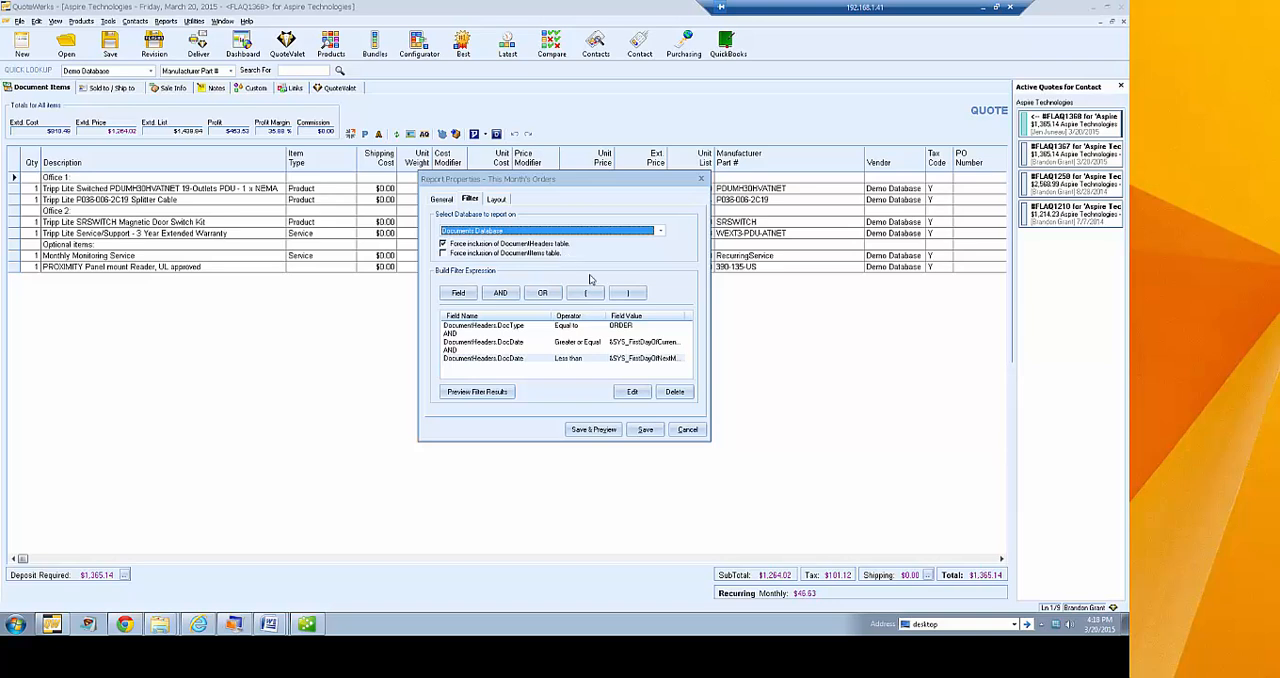
View the report's headers.fpc layout in the Layout Designer and close it
click(495, 200)
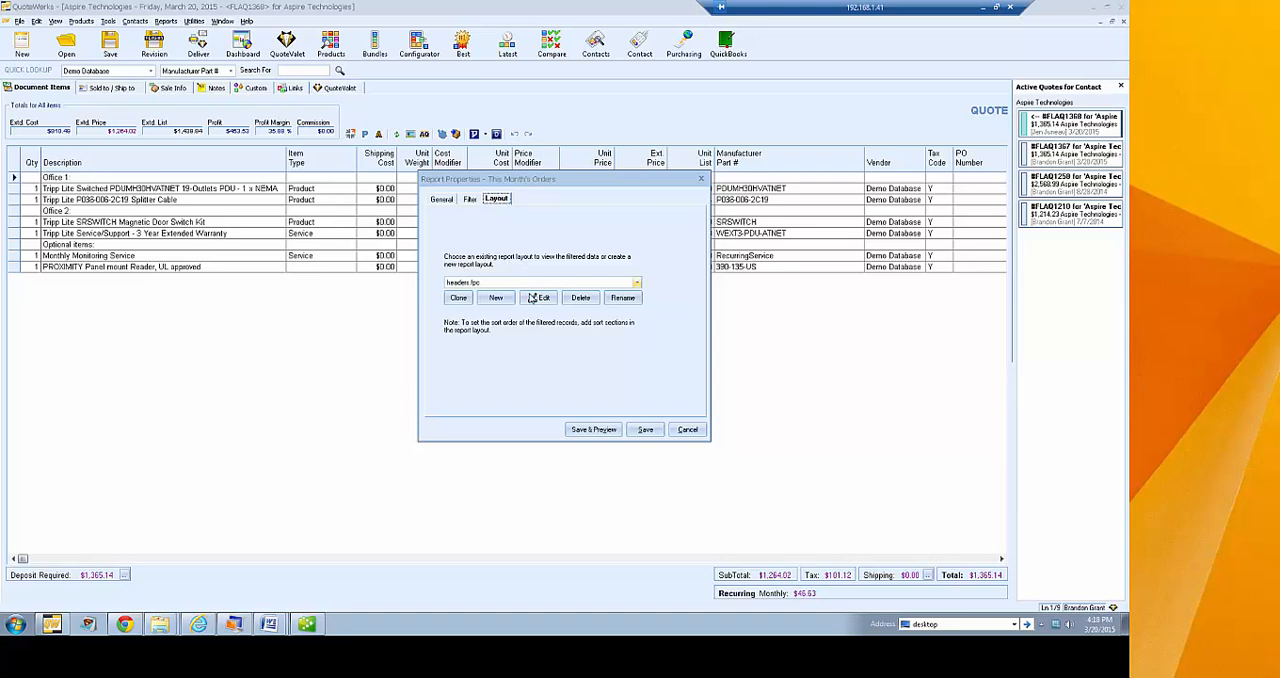
click(538, 298)
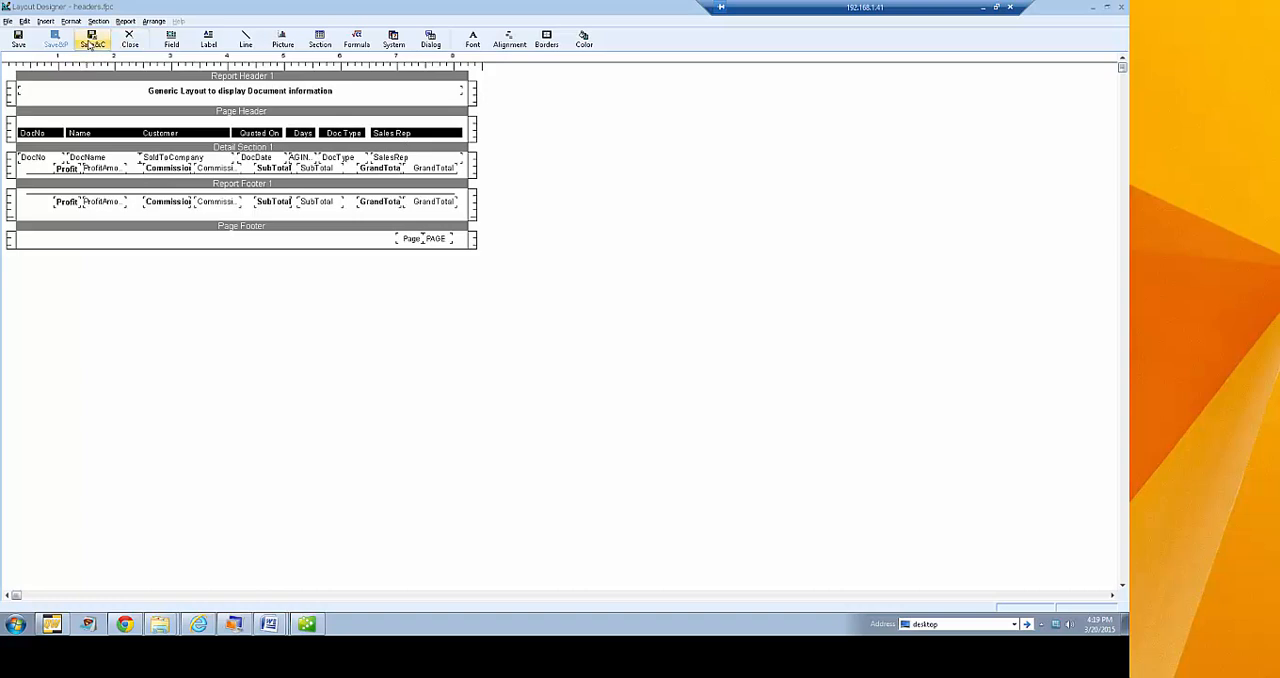
click(129, 40)
Save and preview the This Month's Orders report, then close the preview and reselect the report in the list
click(588, 432)
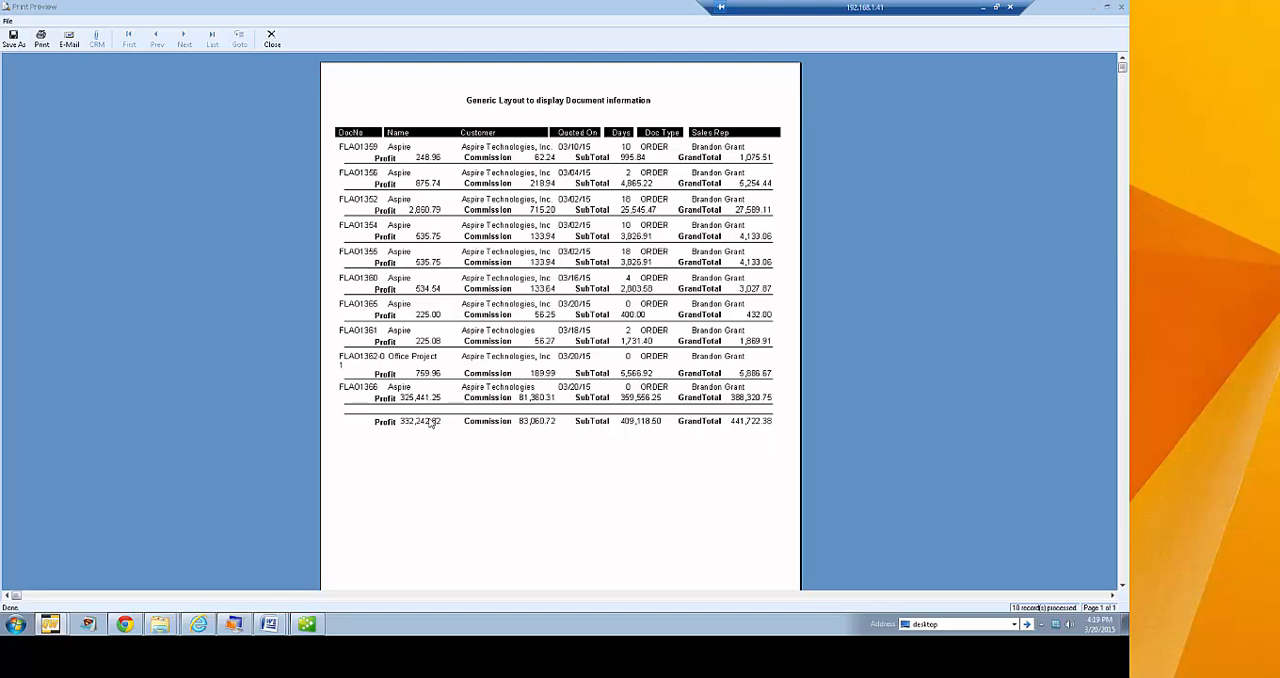
click(271, 38)
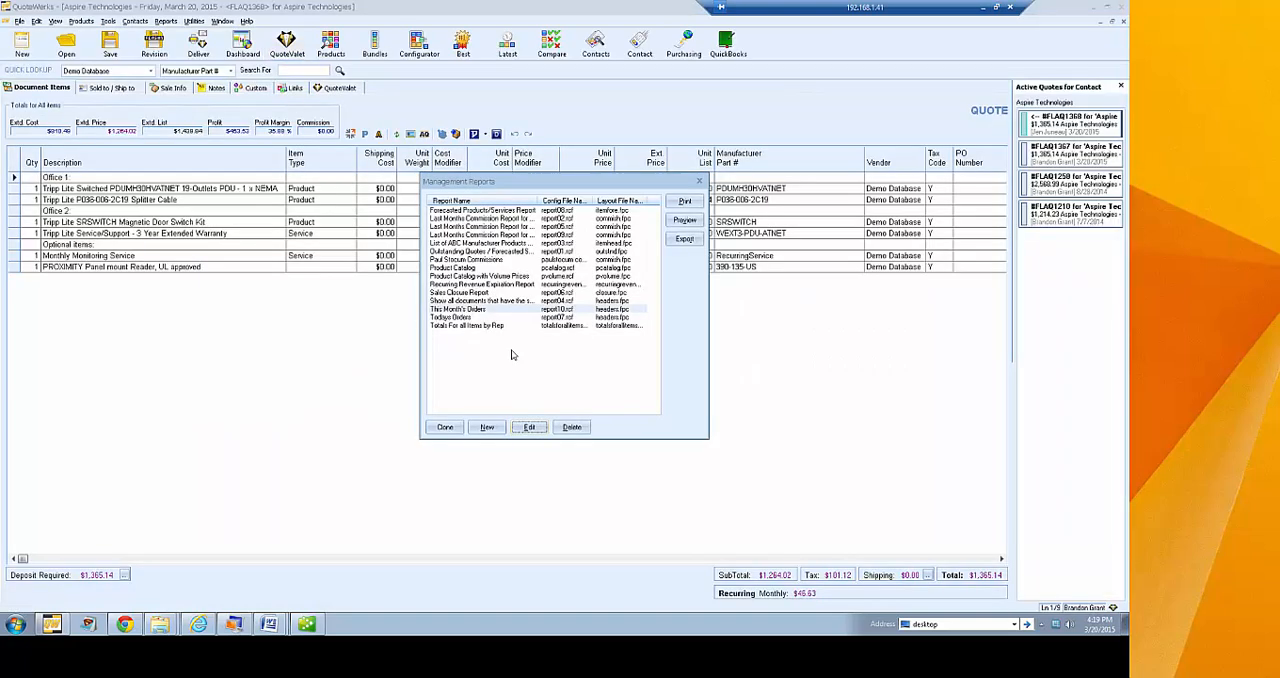
click(479, 310)
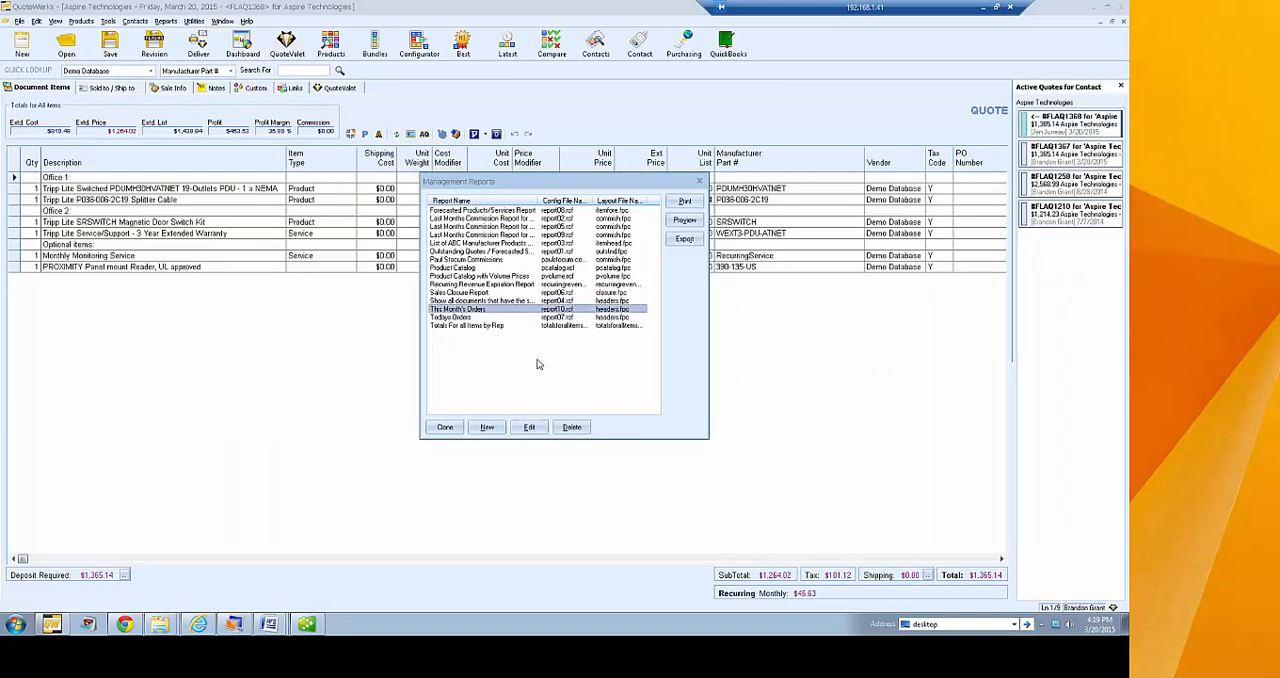
Open This Month's Orders for editing and review its name, description, filter and layout settings
click(529, 427)
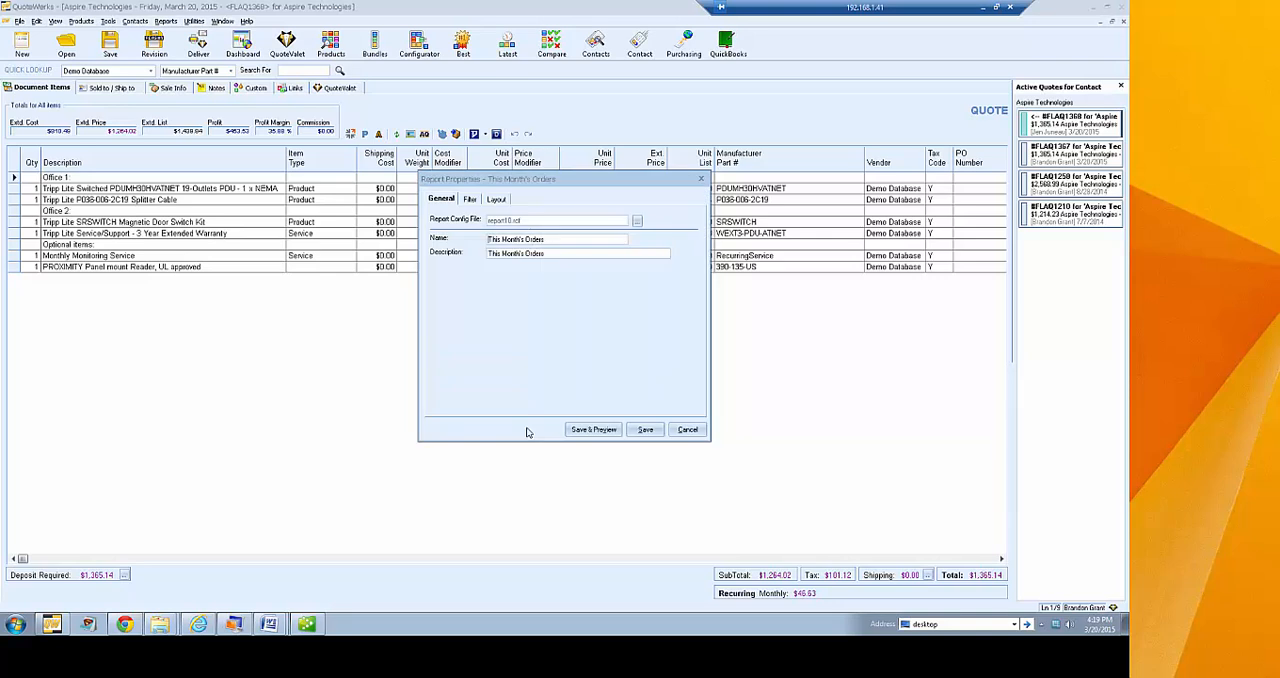
drag(552, 239, 487, 253)
click(469, 199)
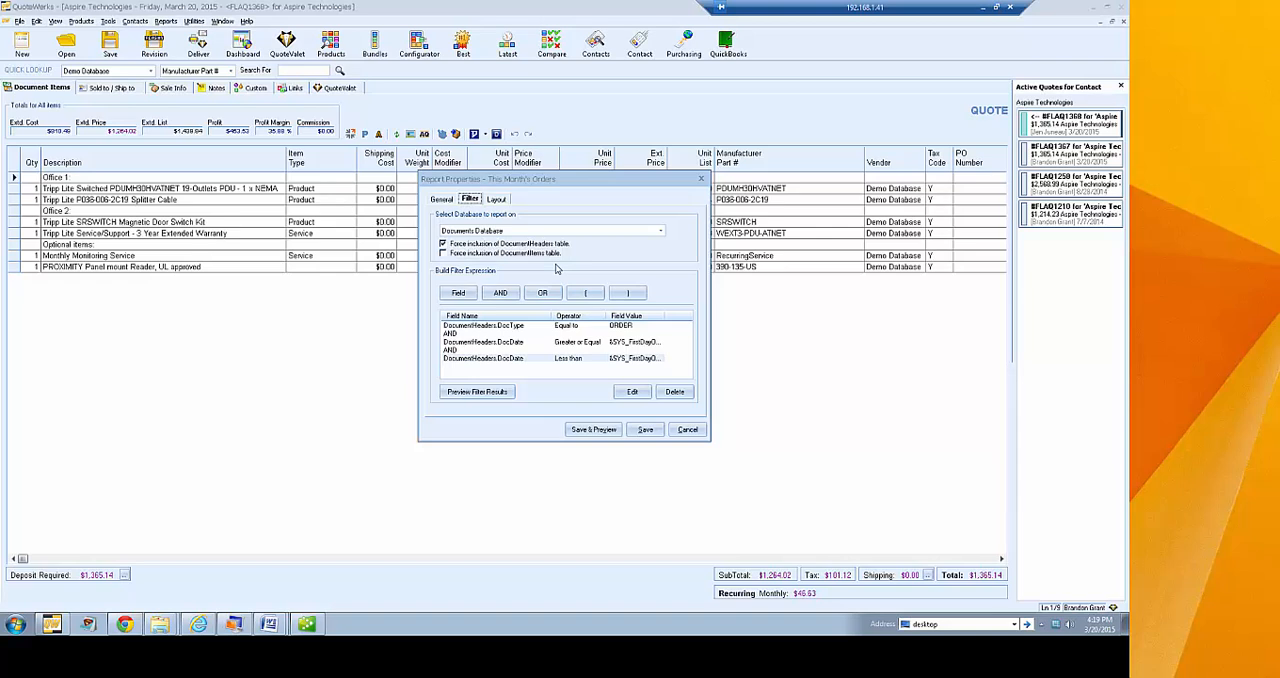
click(498, 201)
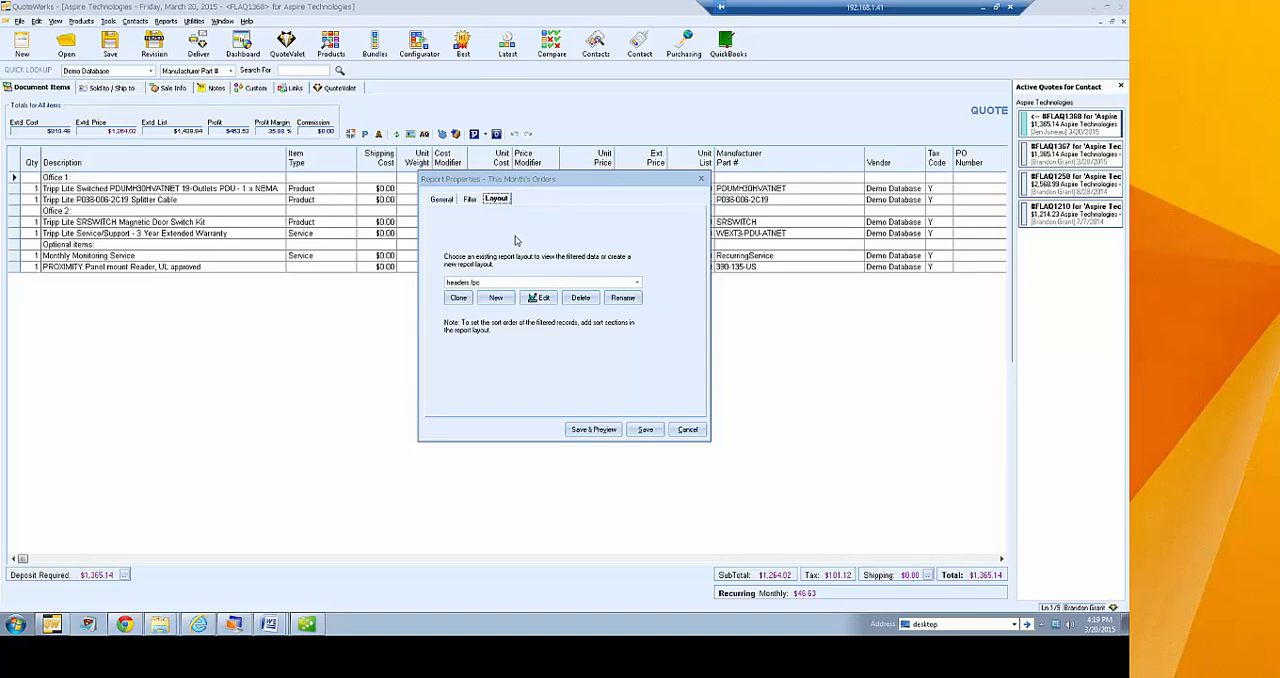
click(470, 200)
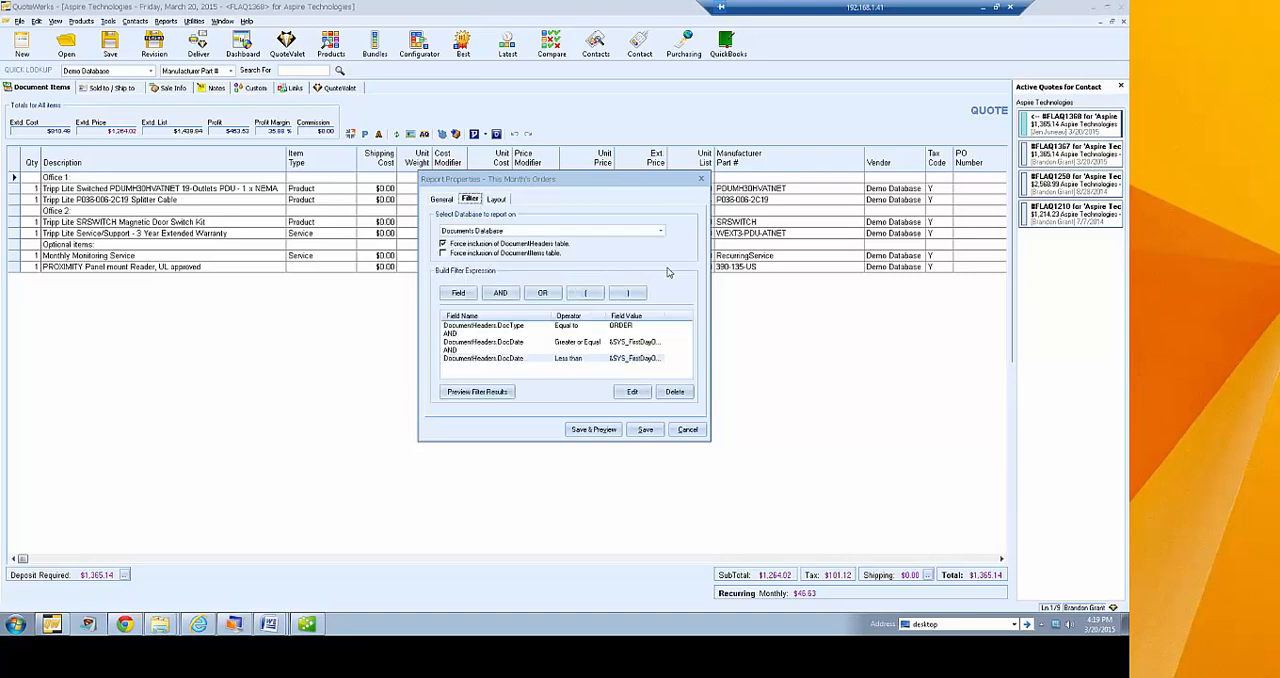
click(497, 199)
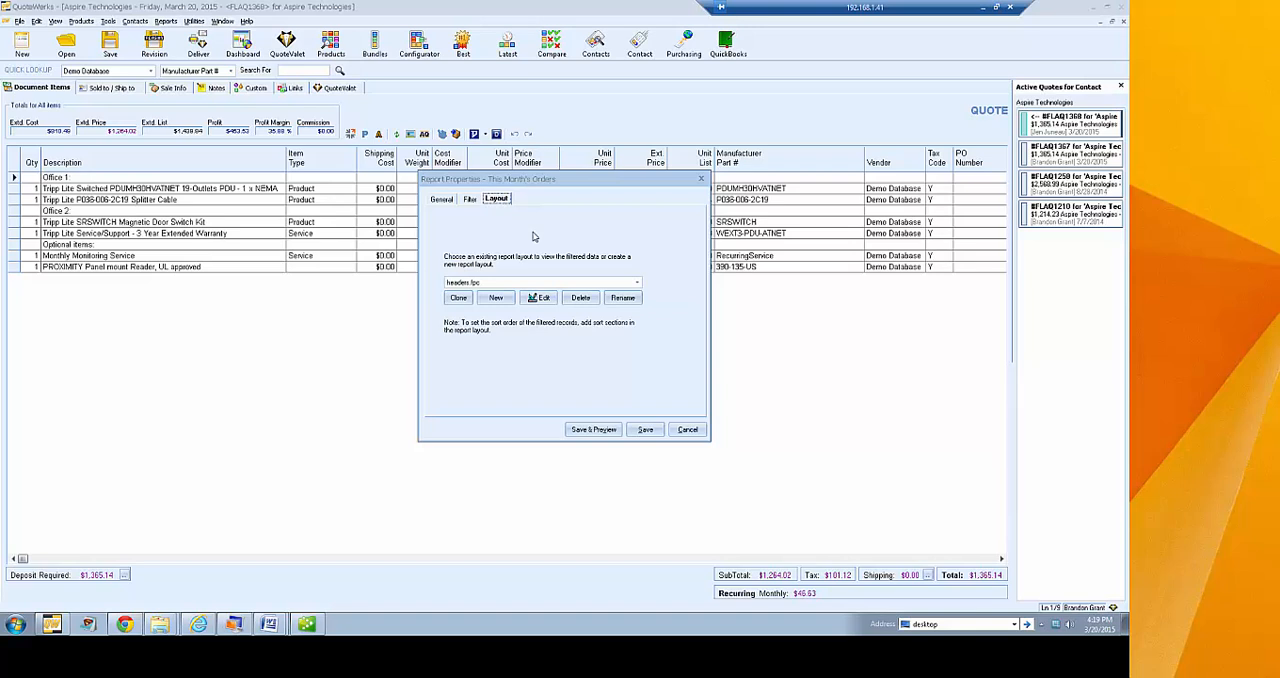
click(470, 202)
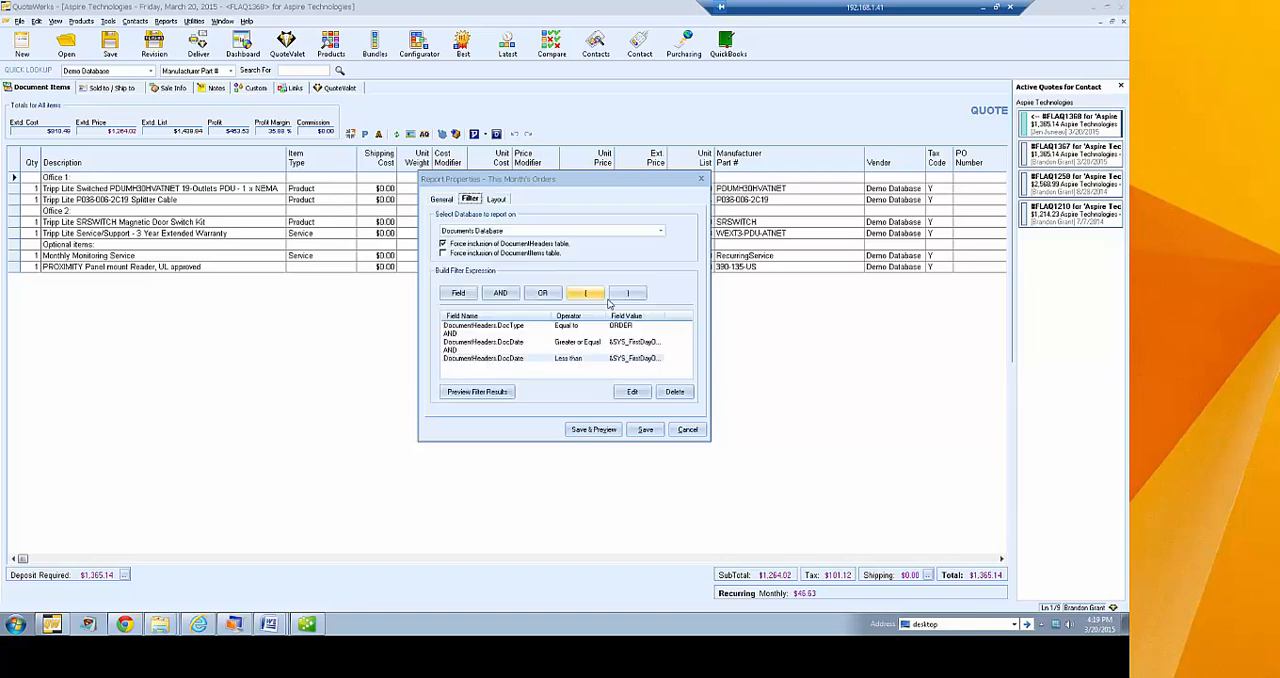
Preview the report's filter results and examine the underlying filter expression, then close the preview
click(506, 327)
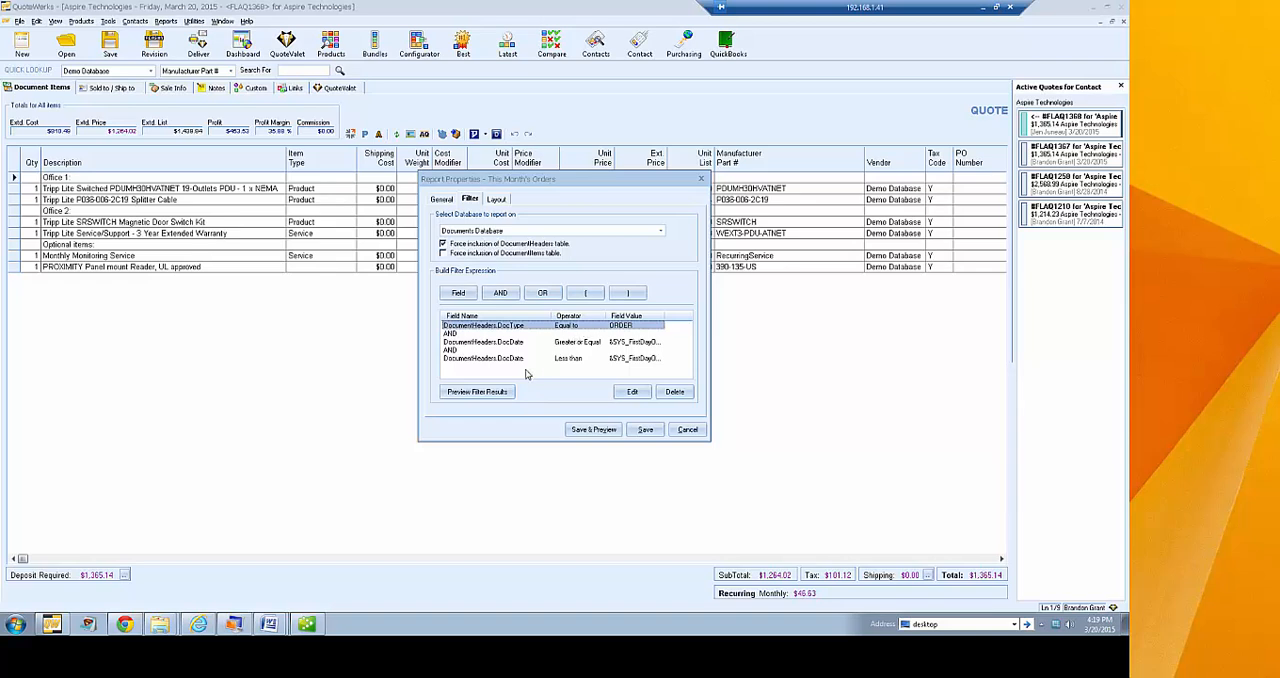
click(472, 392)
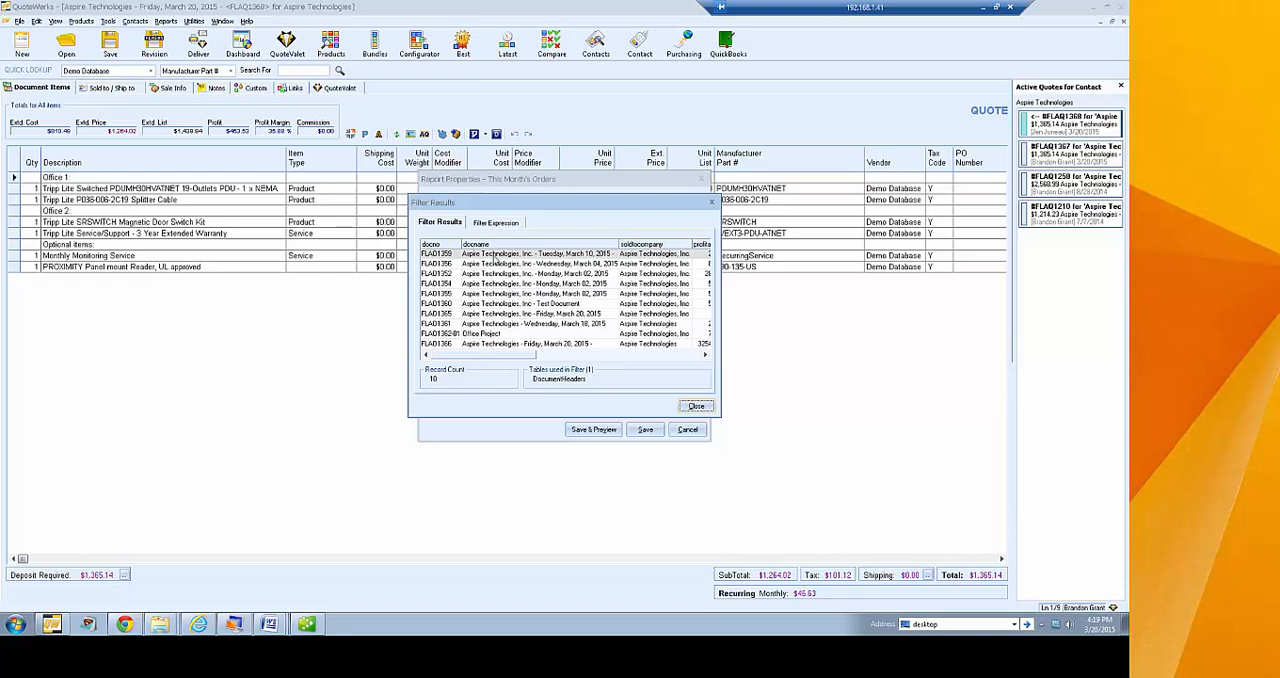
click(495, 222)
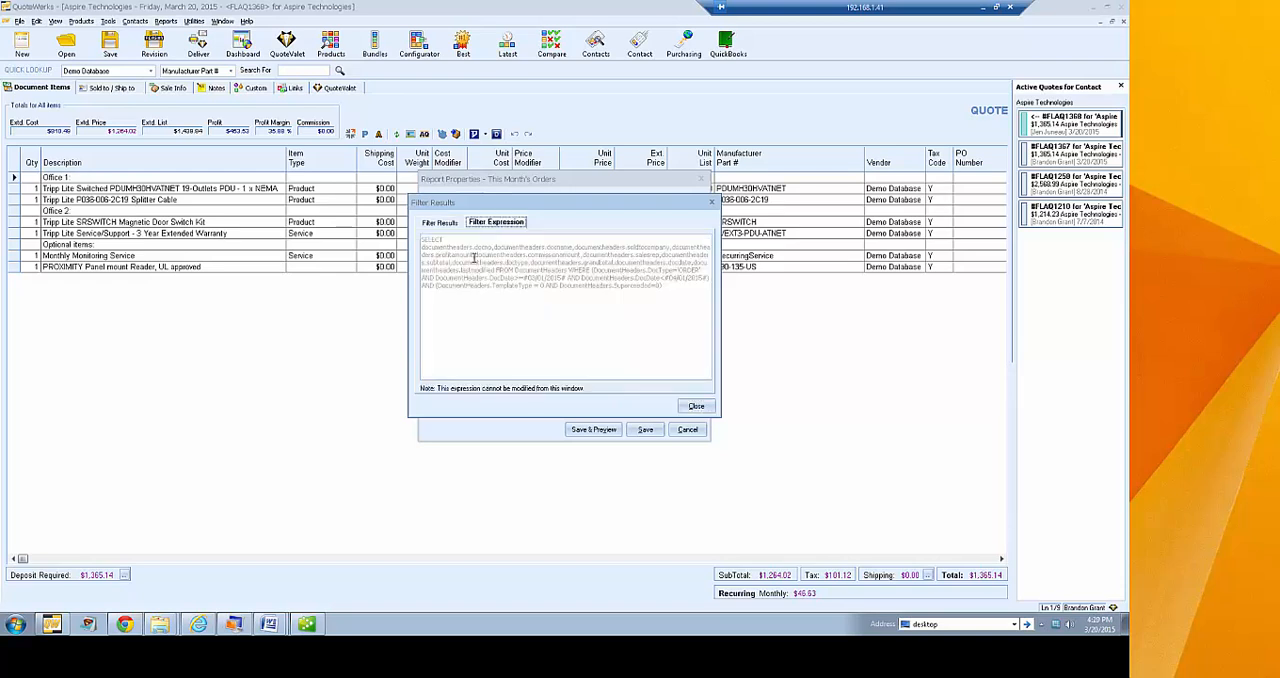
click(441, 222)
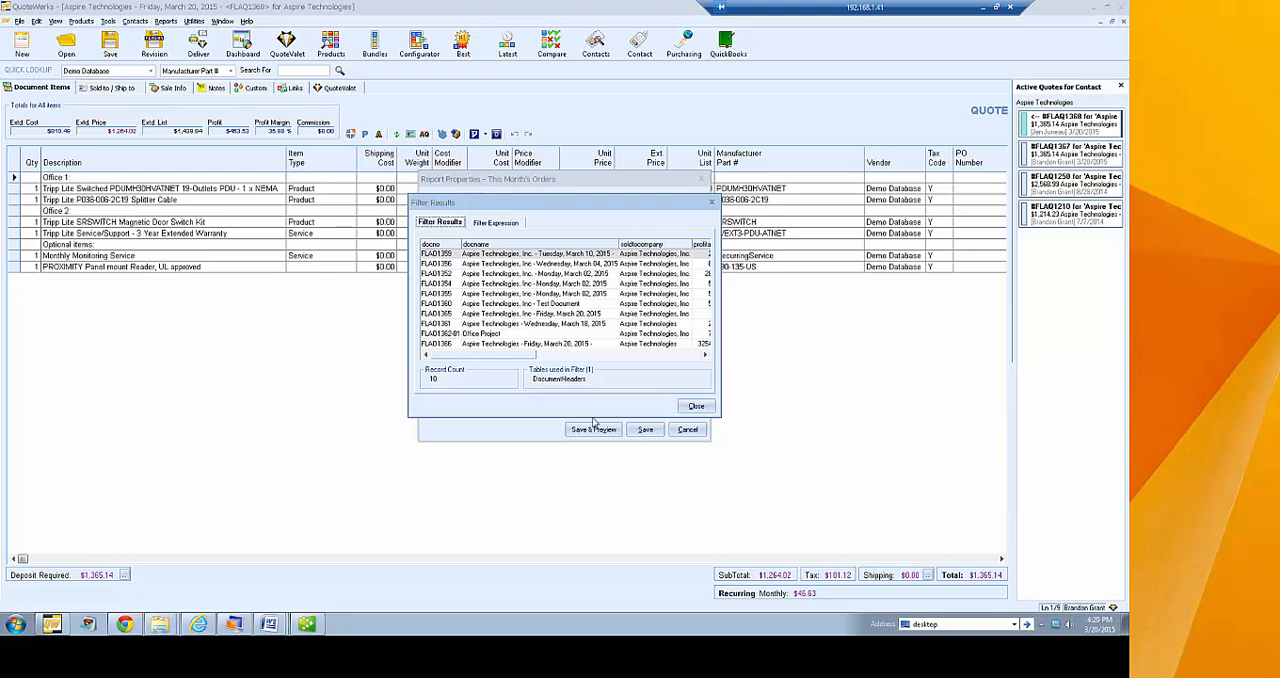
click(694, 407)
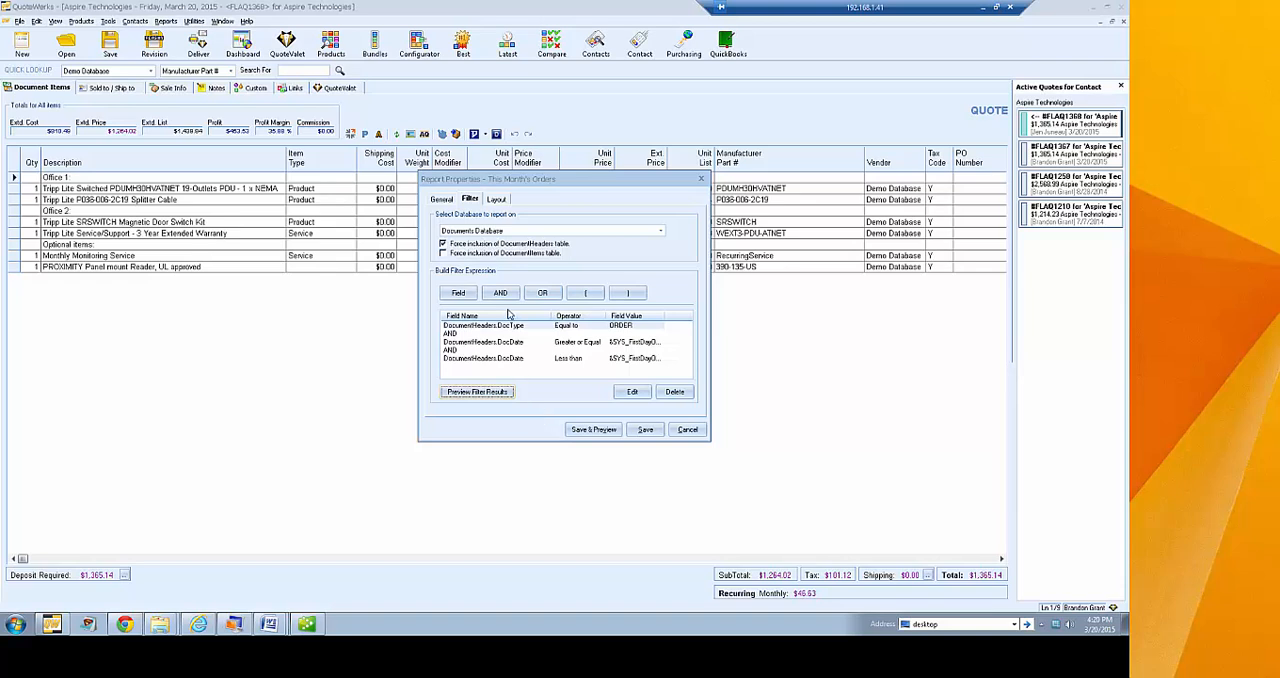
Append an AND to the report filter and start a condition on the SalesRep field of the DocumentHeaders table
click(560, 335)
click(562, 341)
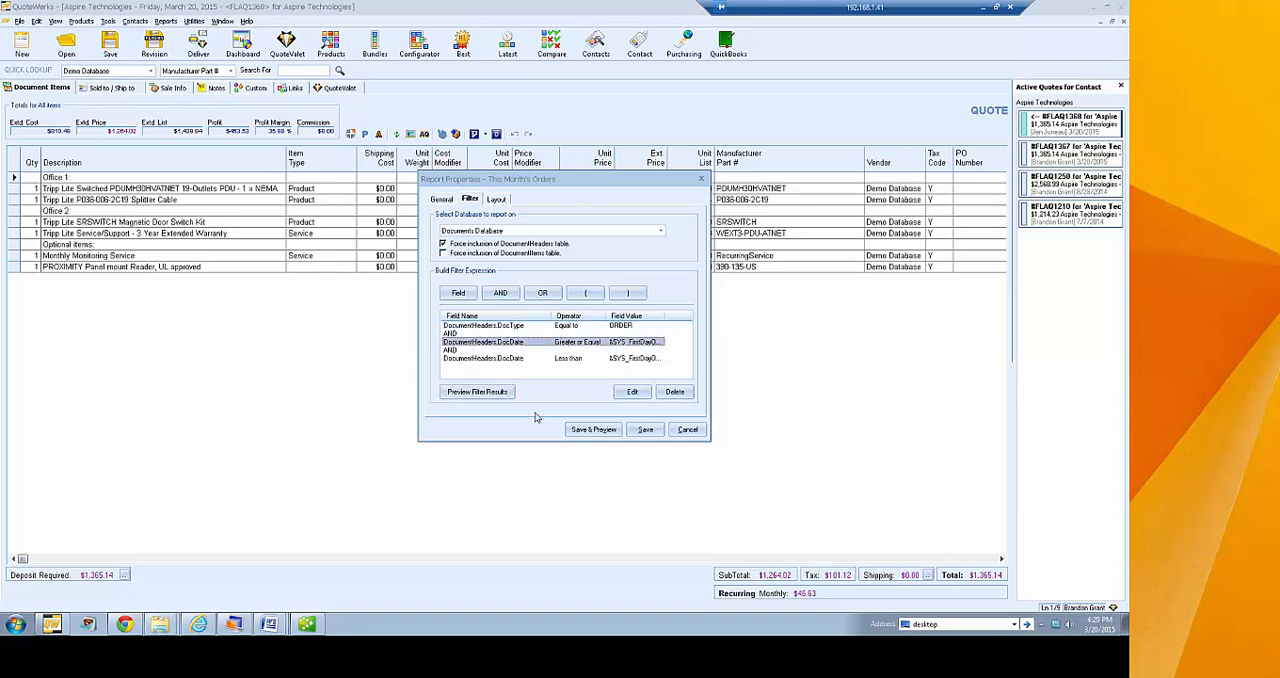
click(562, 358)
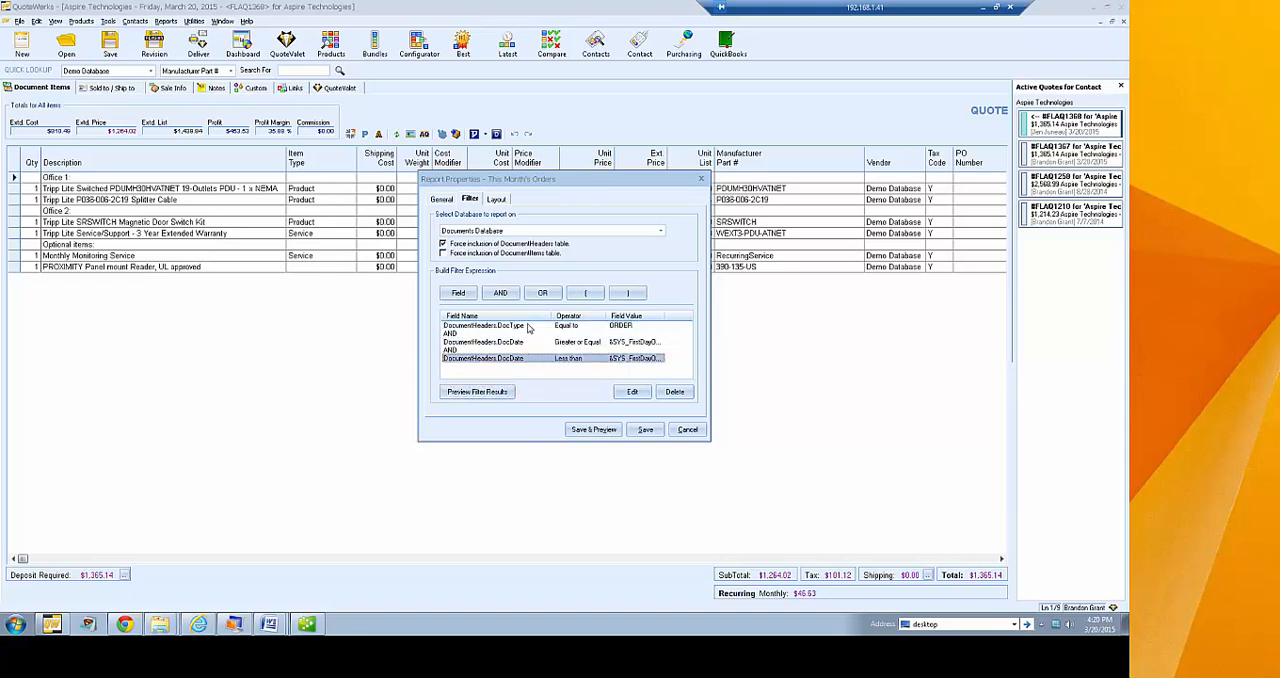
click(506, 295)
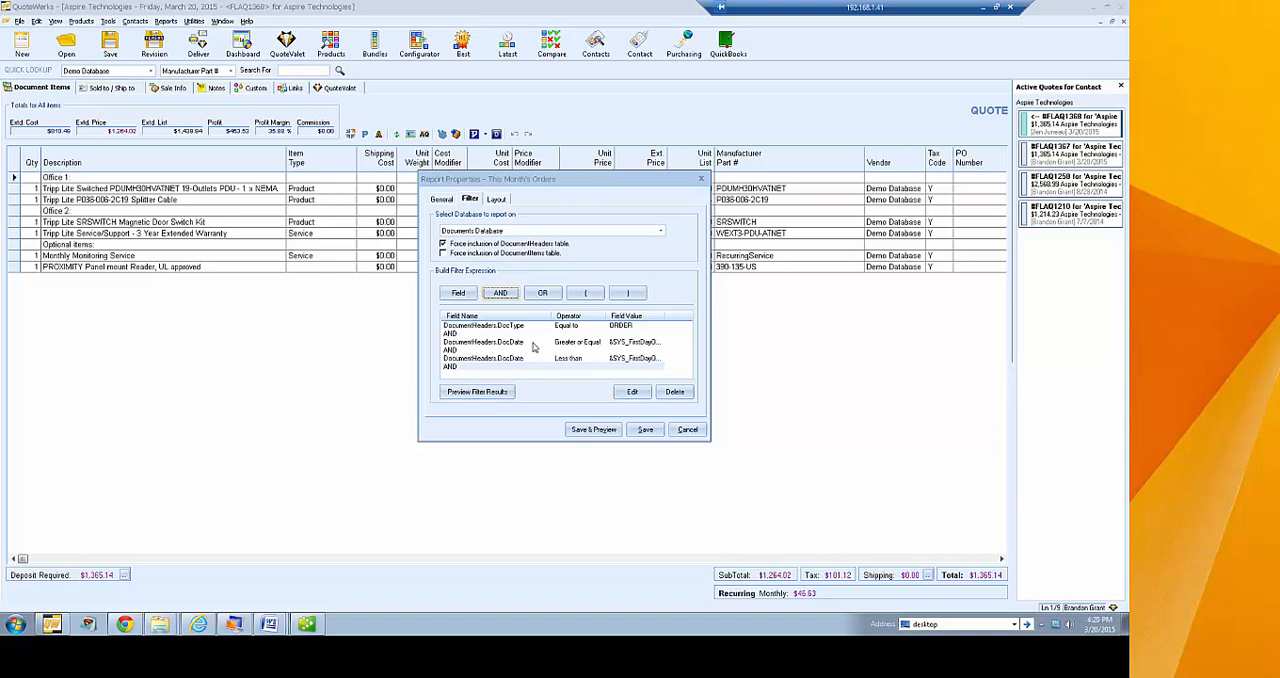
click(458, 292)
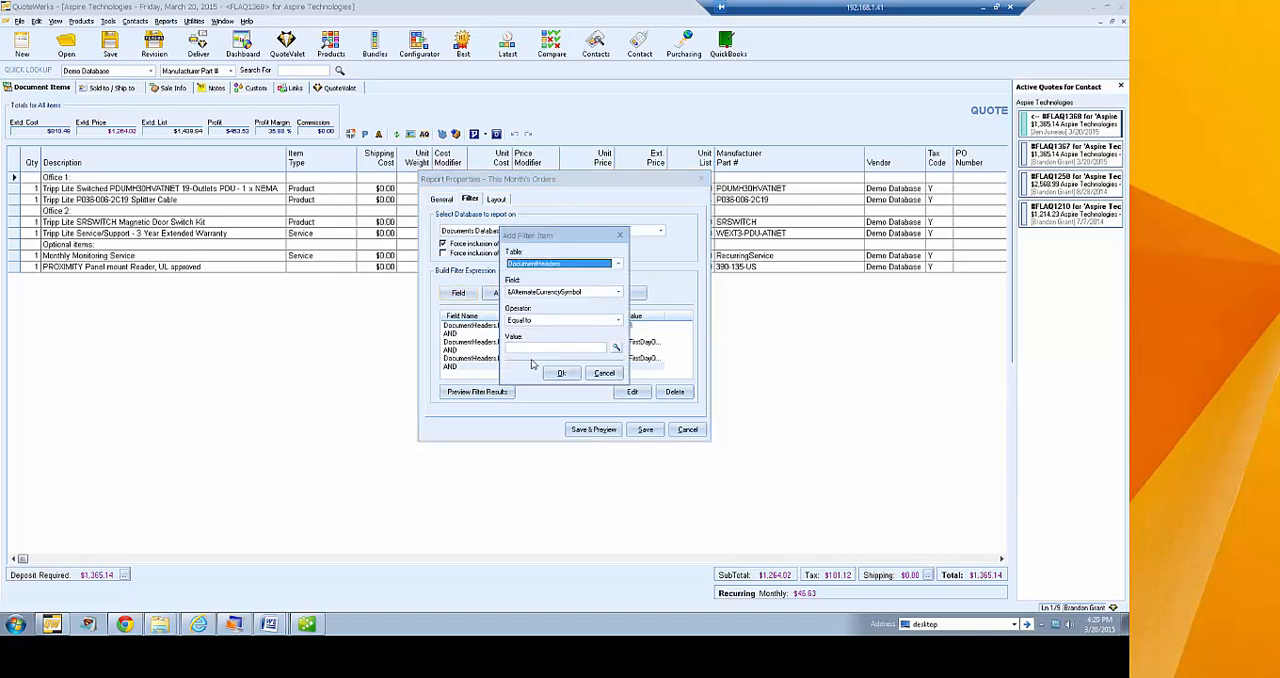
click(617, 263)
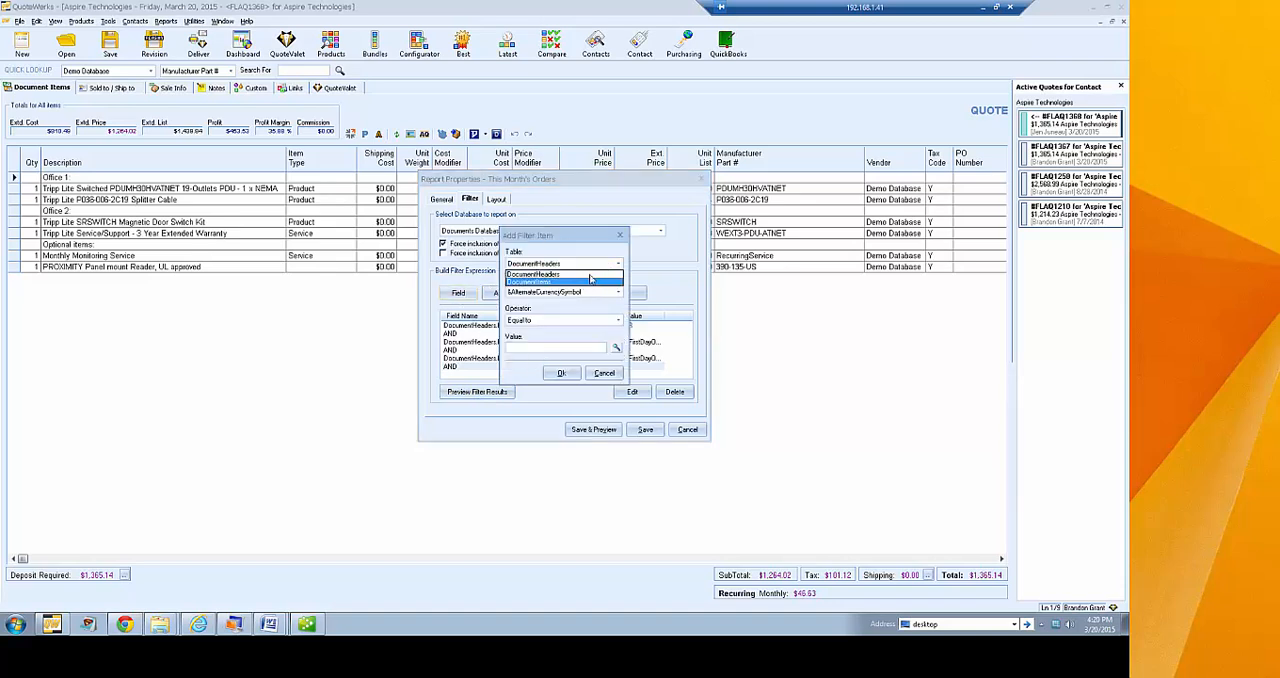
click(590, 274)
click(598, 292)
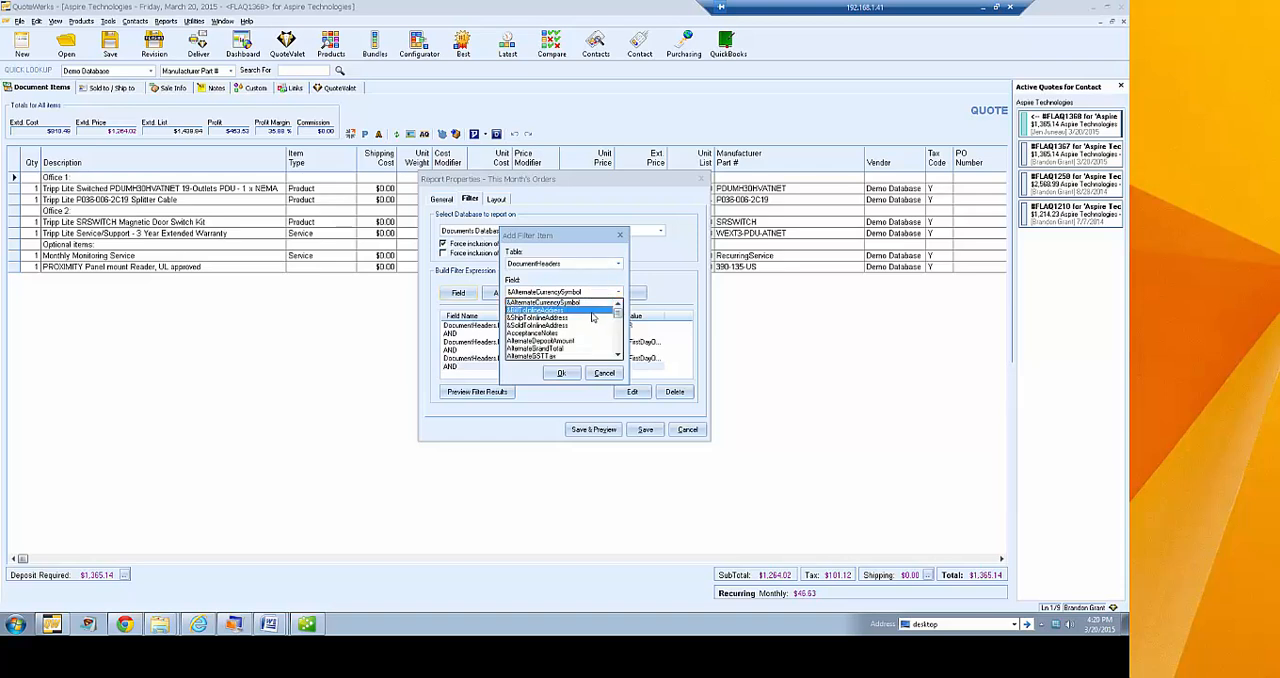
key(s)
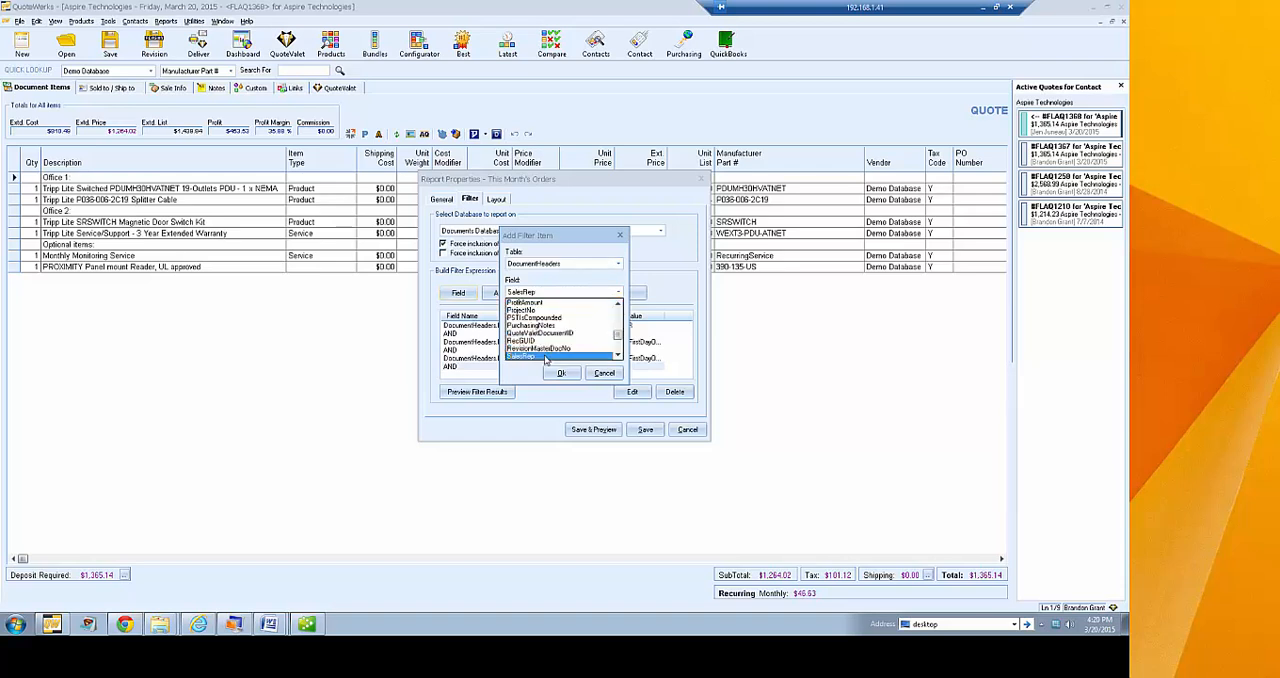
click(600, 356)
Examine the static value, prompt and macro field options for the SalesRep filter value, then close them without choosing one
click(617, 349)
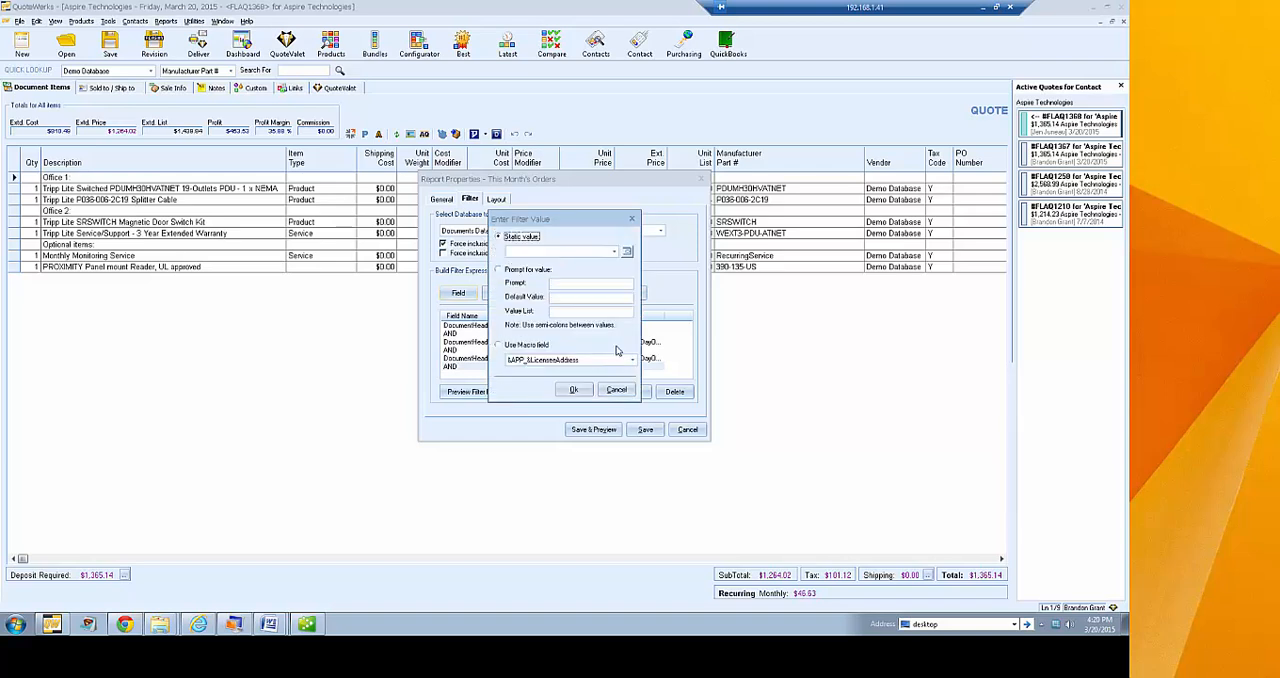
click(610, 388)
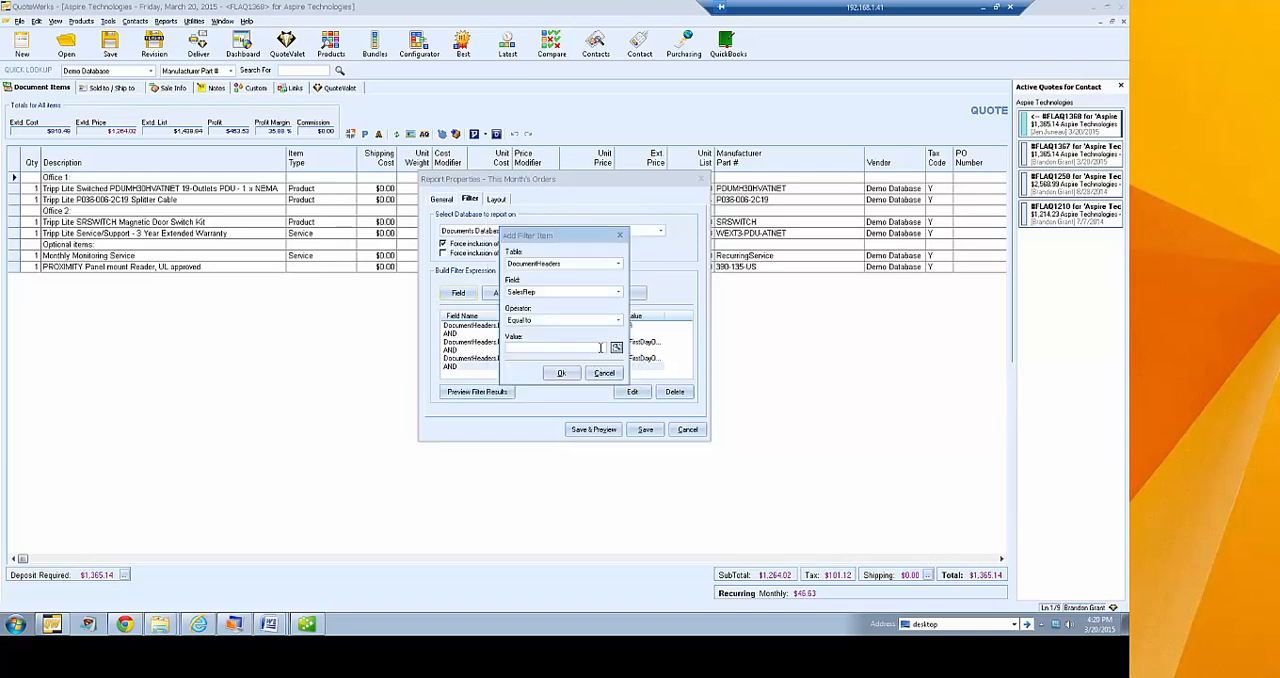
click(617, 348)
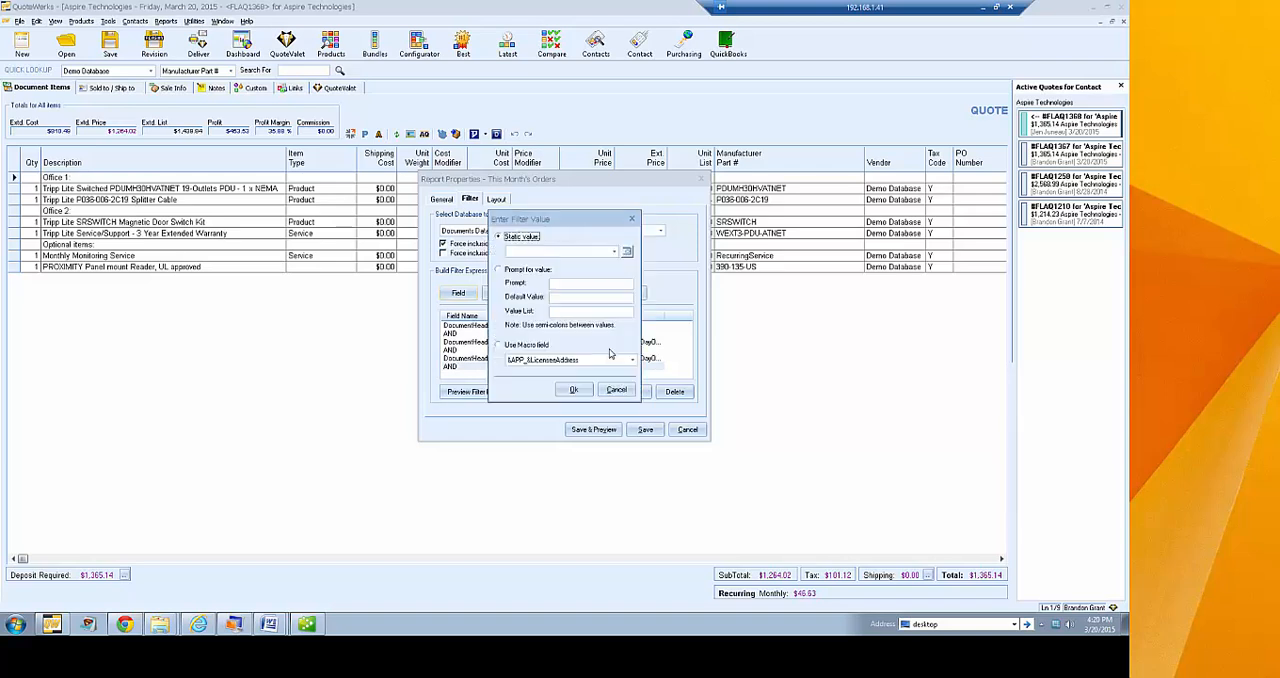
click(533, 349)
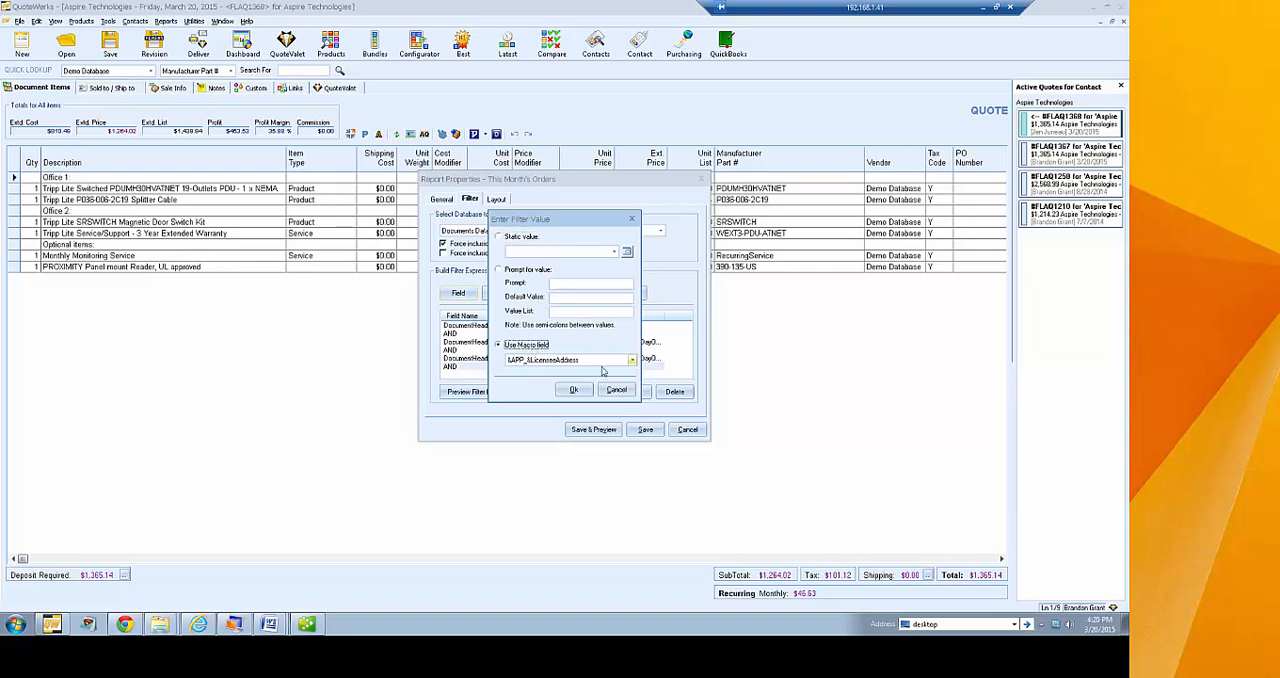
click(631, 359)
click(631, 359)
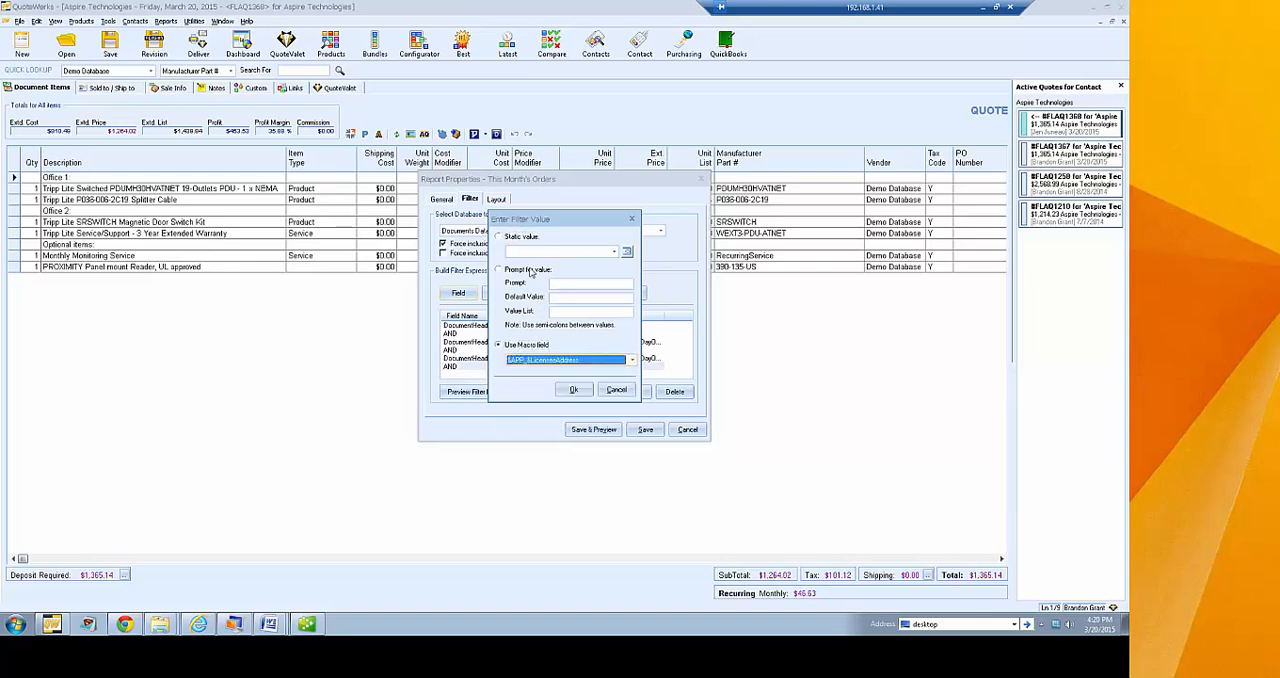
click(517, 237)
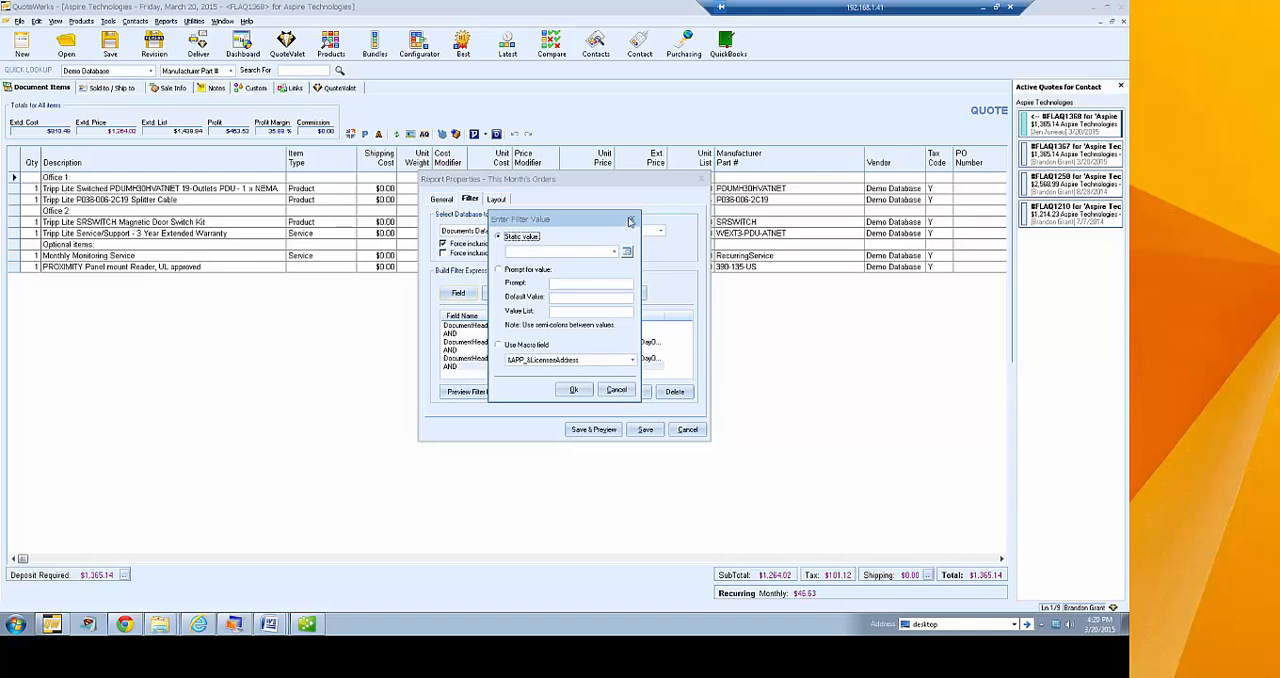
click(631, 219)
Add the SalesRep Equal to condition with the sales rep's full name and preview the filter results
text(Brandon Grant)
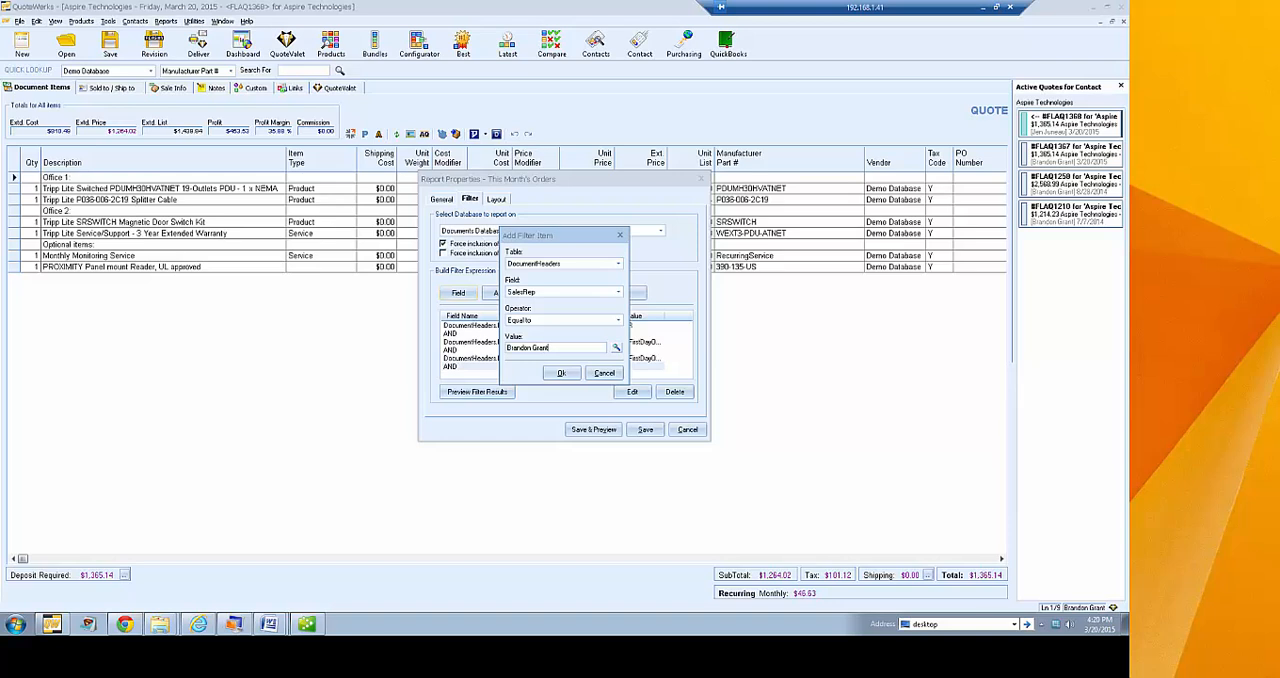
click(561, 372)
click(500, 392)
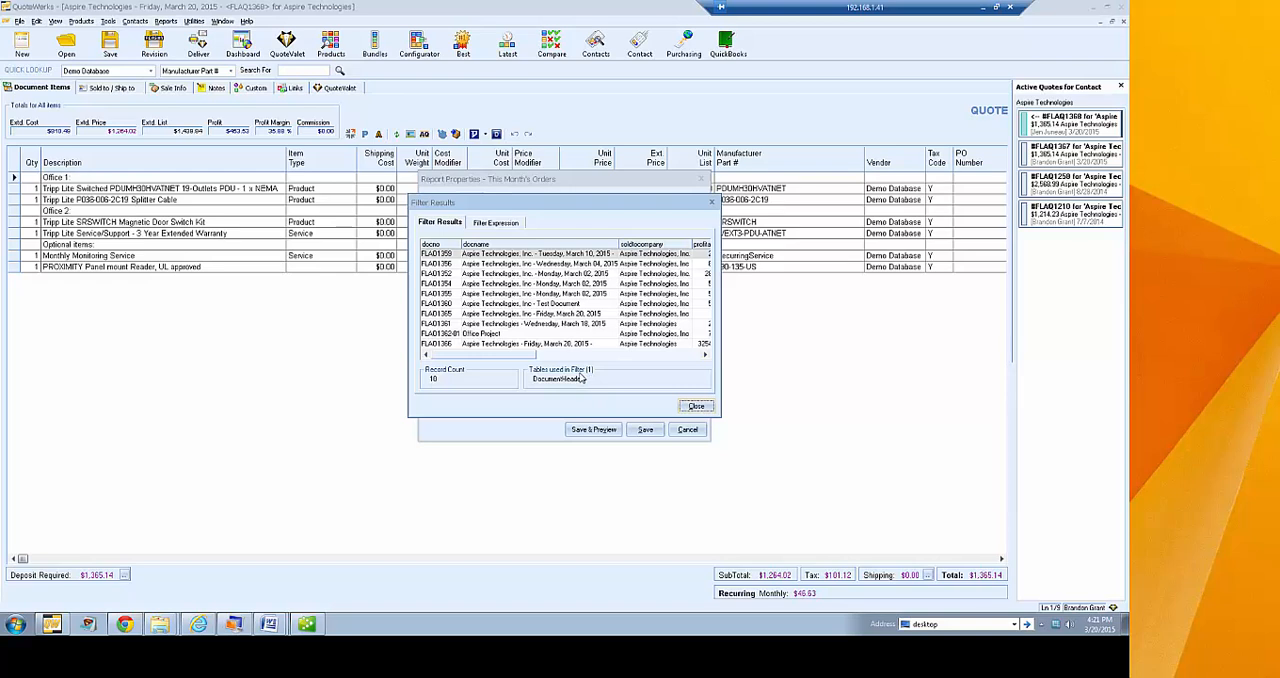
click(694, 406)
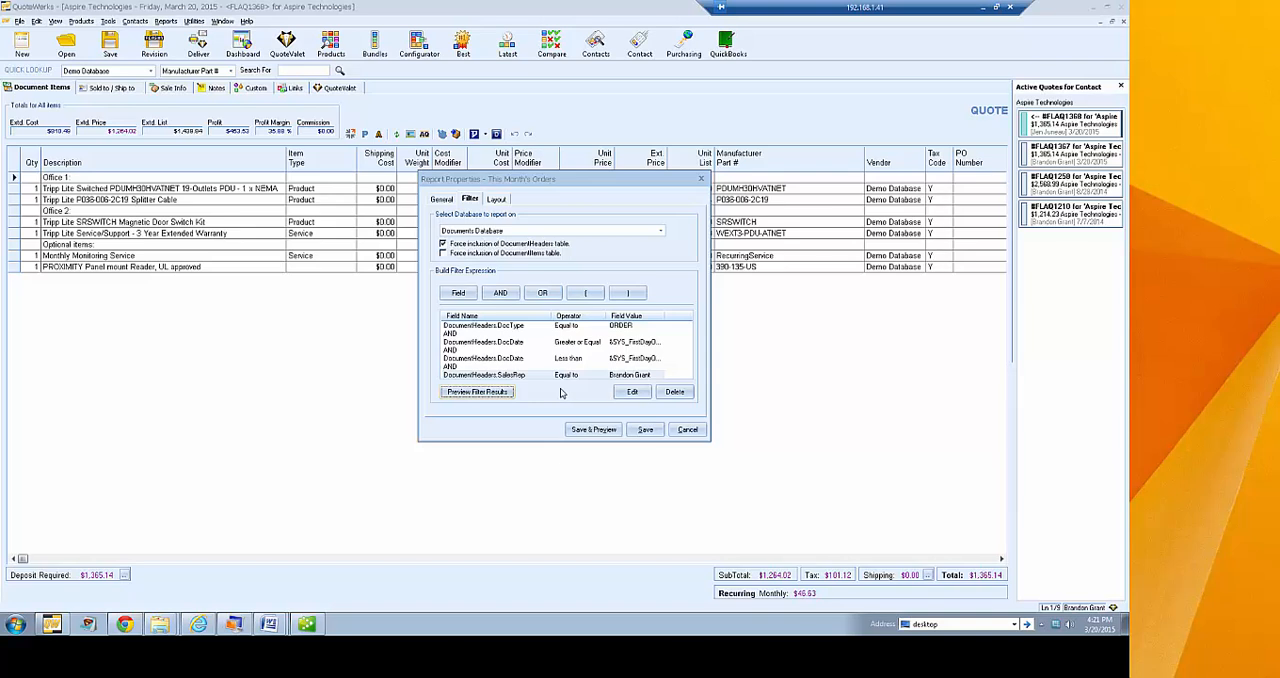
View the headers.fpc layout in the Layout Designer, then close the report properties without saving the filter change
click(498, 203)
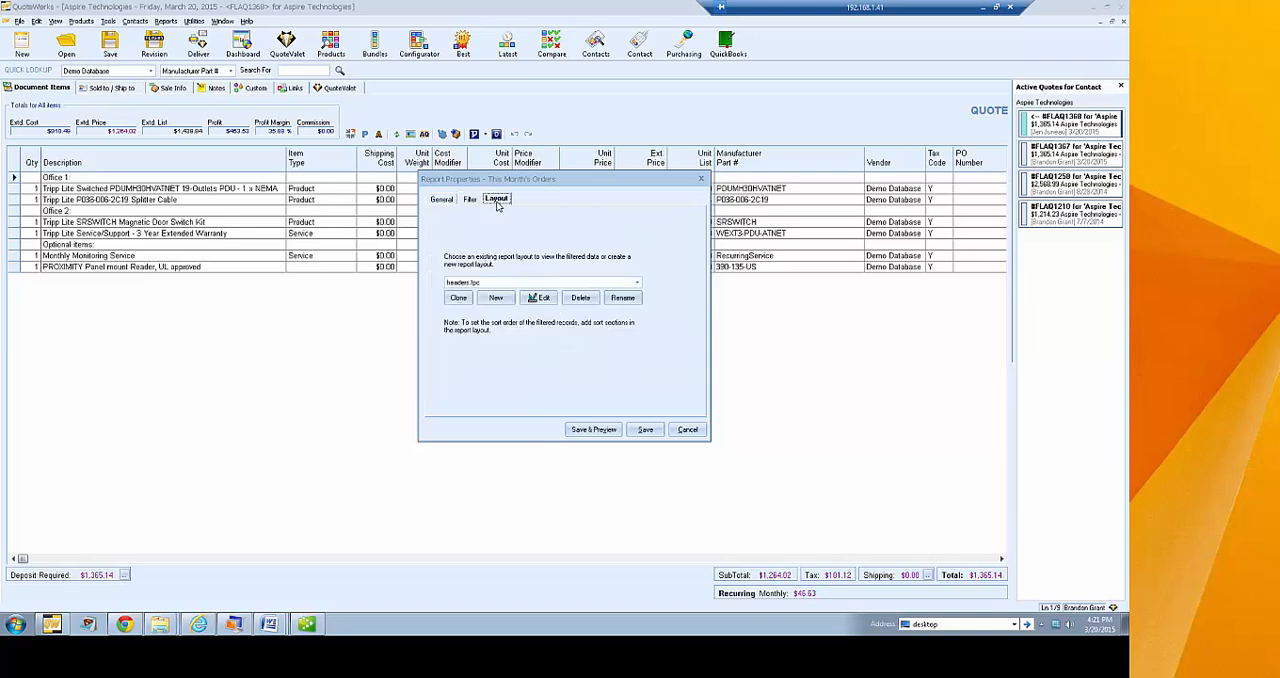
click(541, 299)
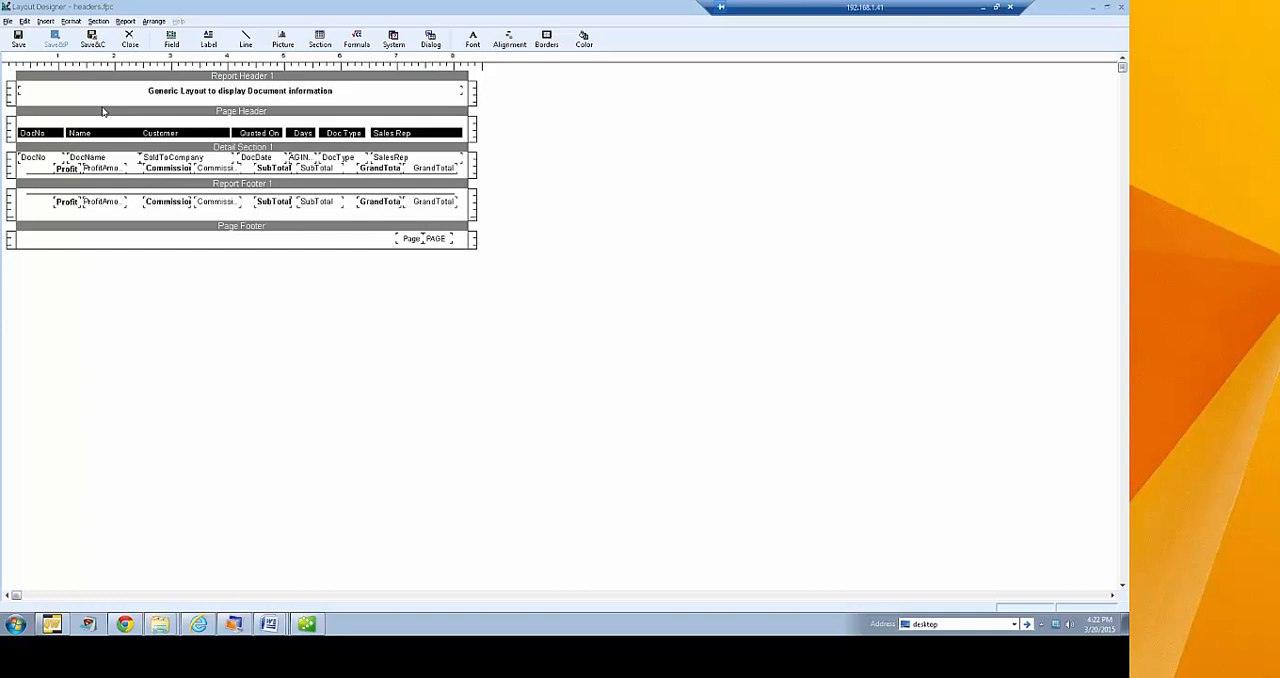
click(95, 40)
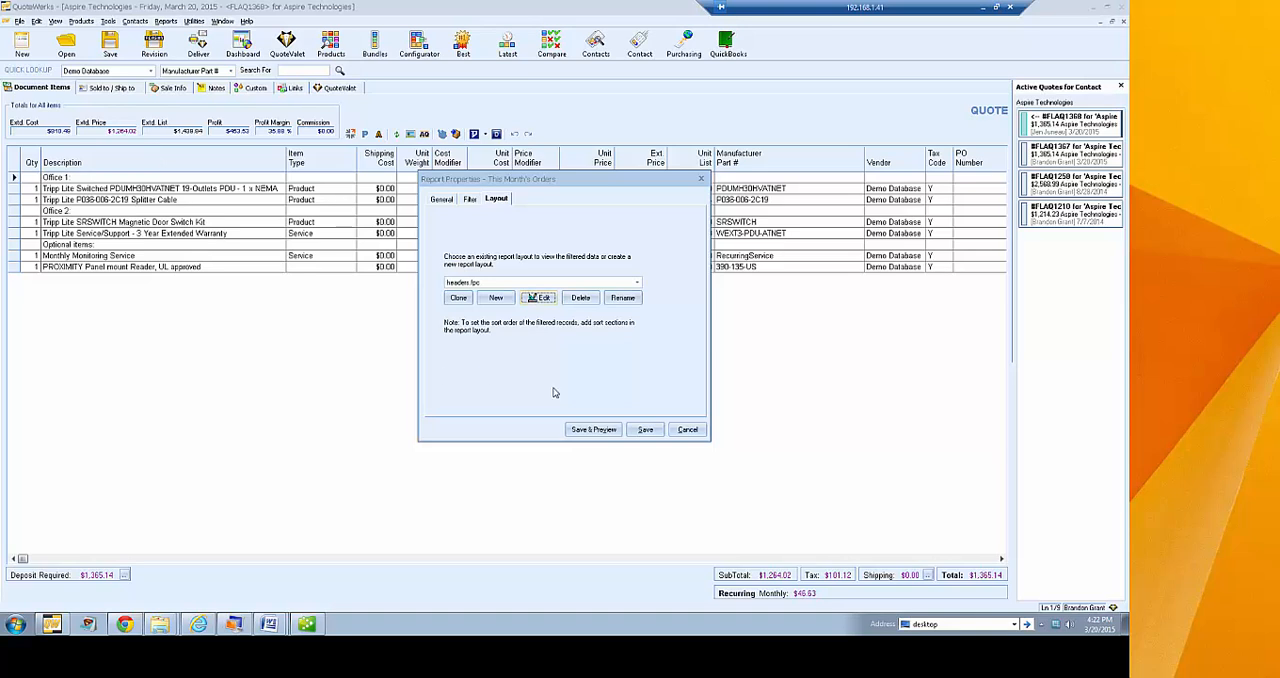
click(687, 429)
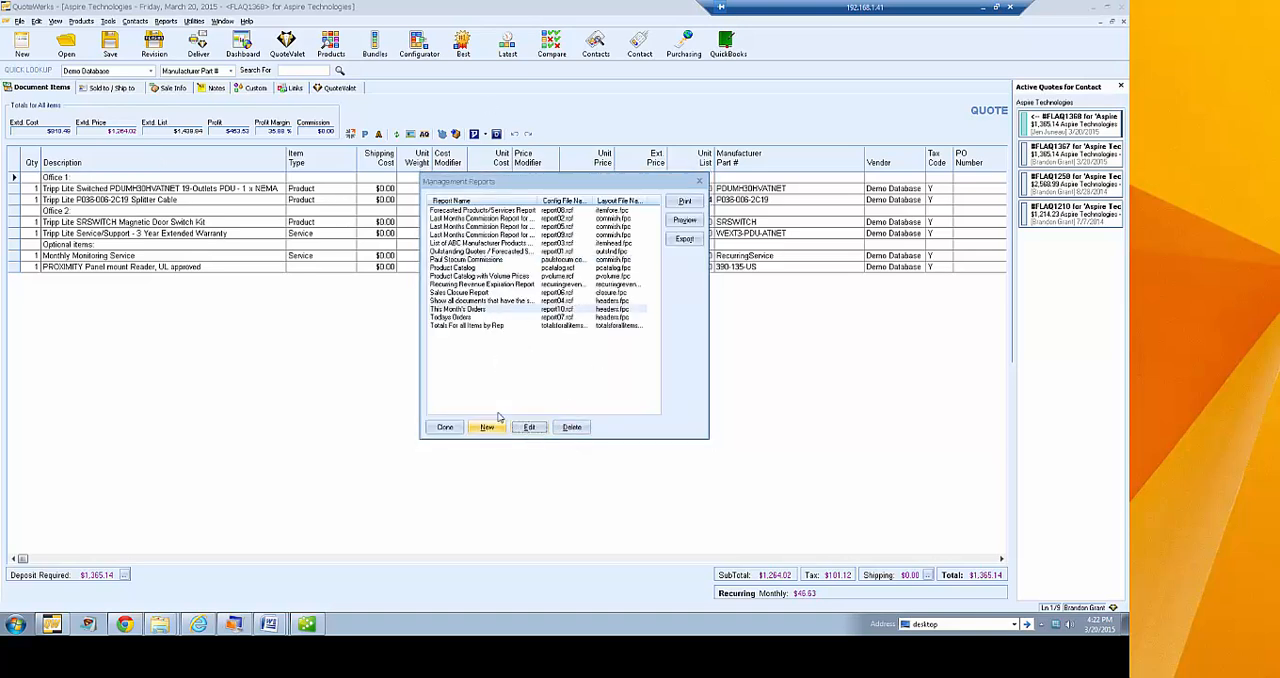
View the text file export dialog for the This Month's Orders report and cancel the export
click(492, 311)
click(684, 239)
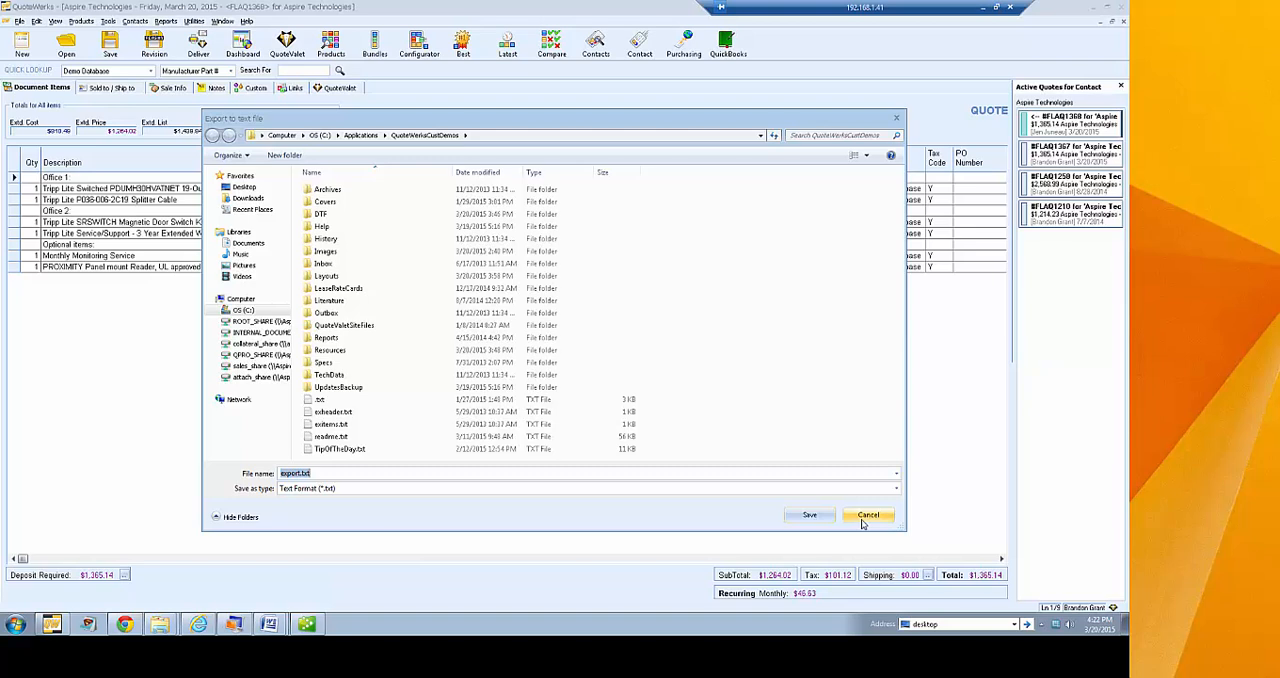
click(866, 516)
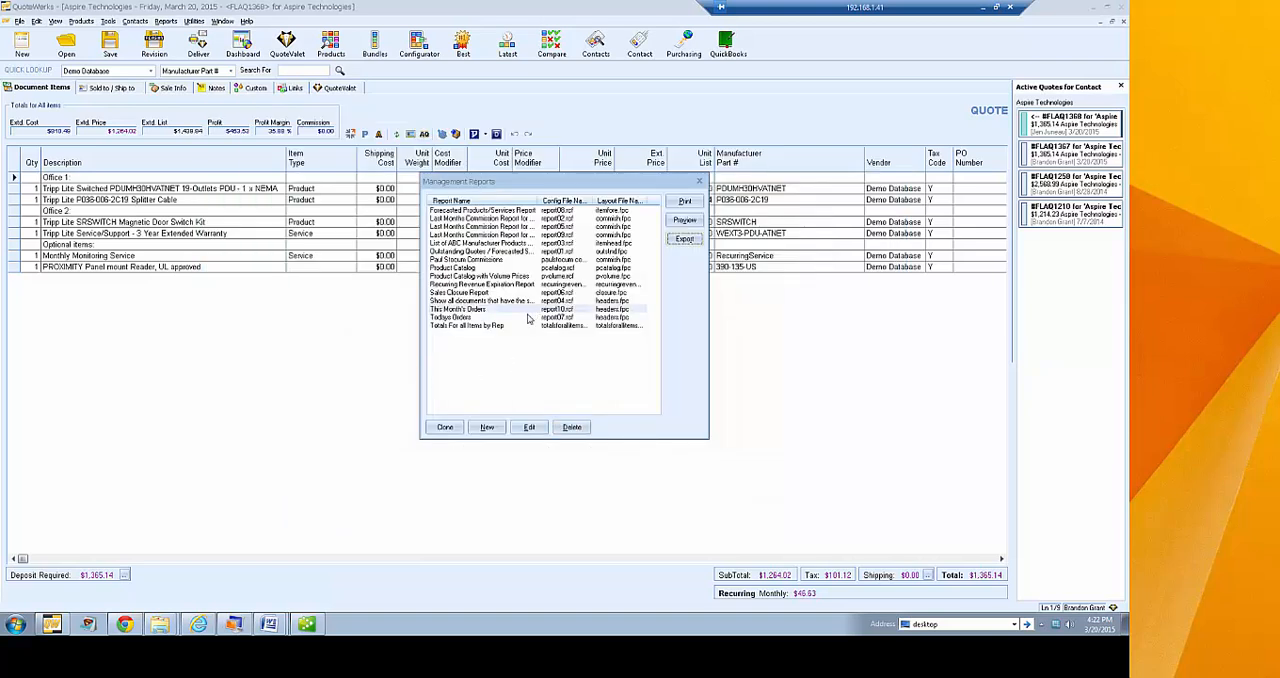
Reopen the This Month's Orders report for editing and check its filter conditions
click(535, 310)
click(529, 427)
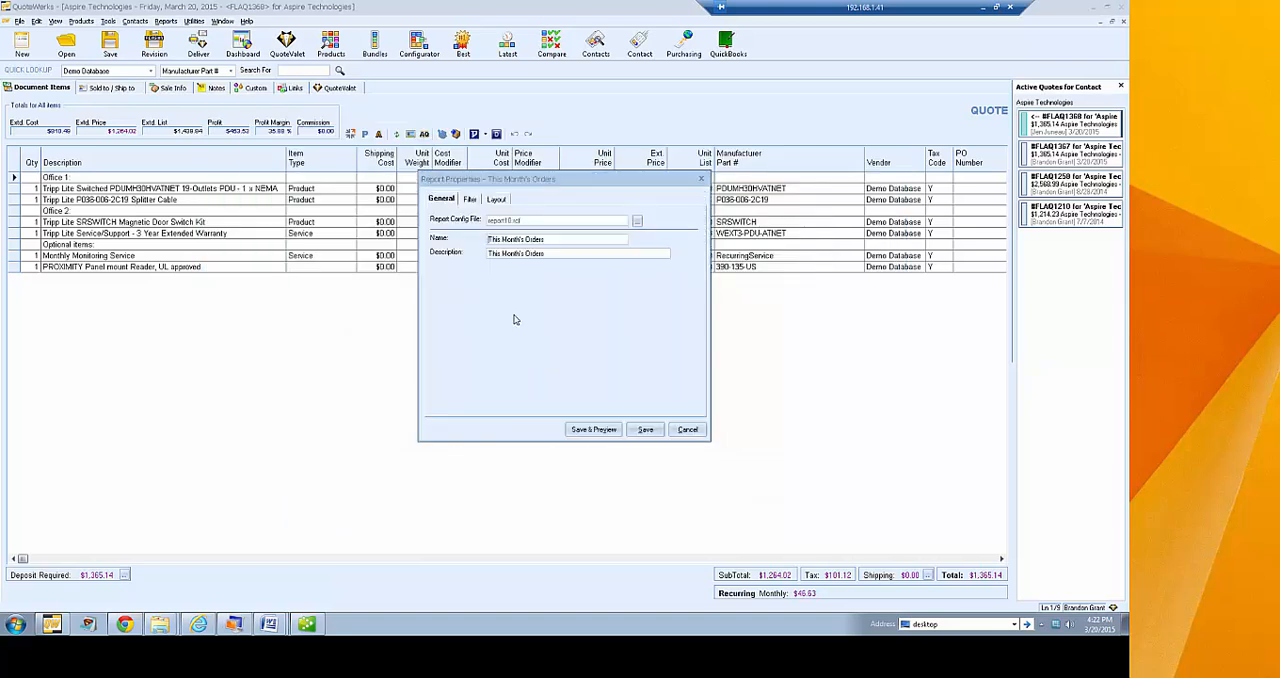
click(470, 200)
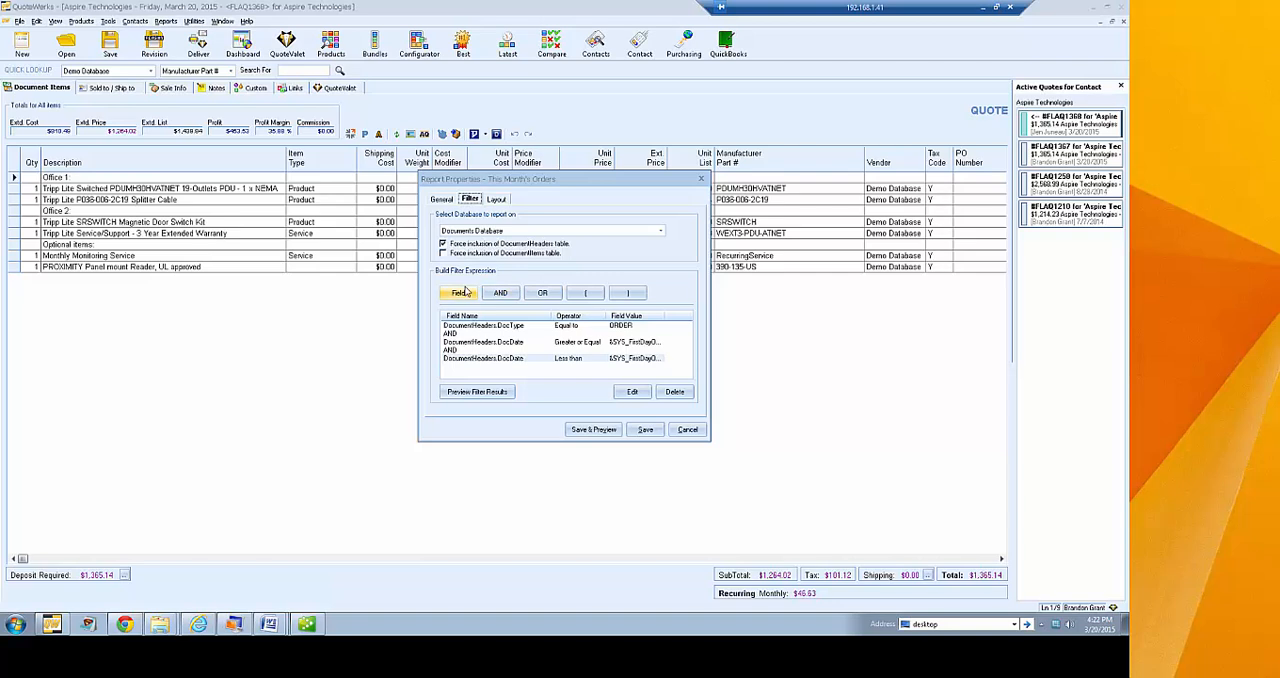
Close the This Month's Orders report properties without saving, close the reports window and return to the quote
click(687, 429)
click(700, 182)
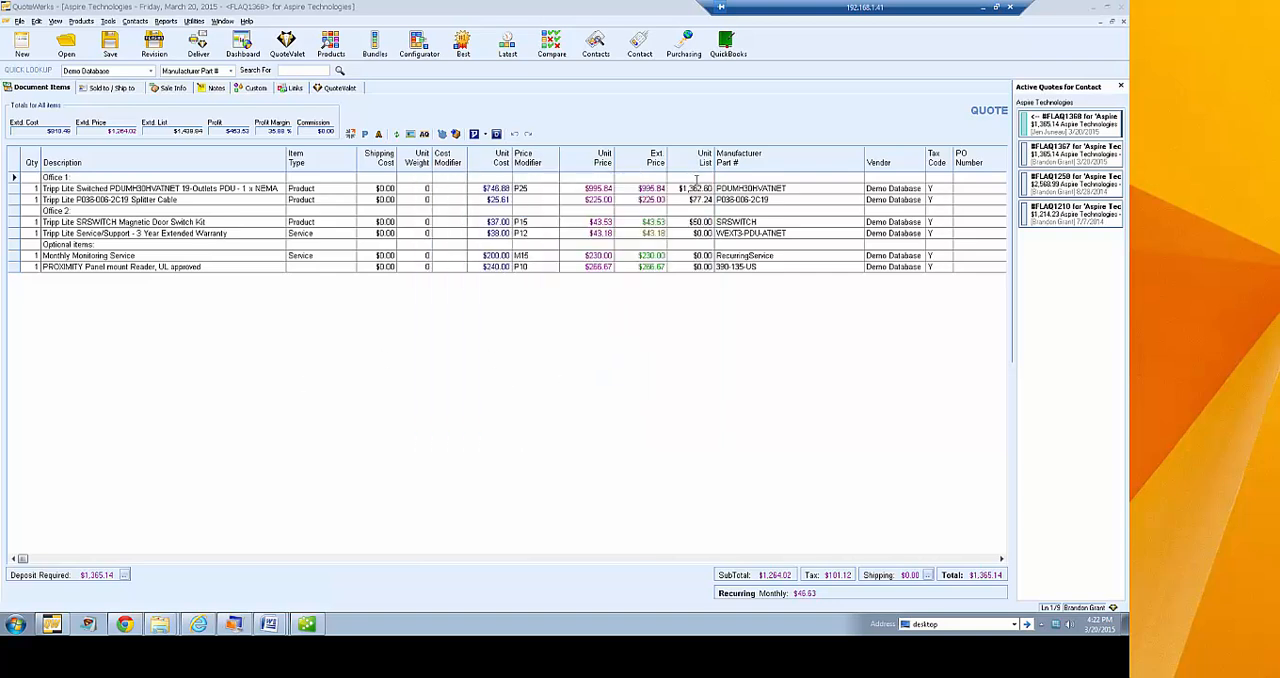
click(353, 255)
View the company's user registration information and leave it without making changes
click(198, 22)
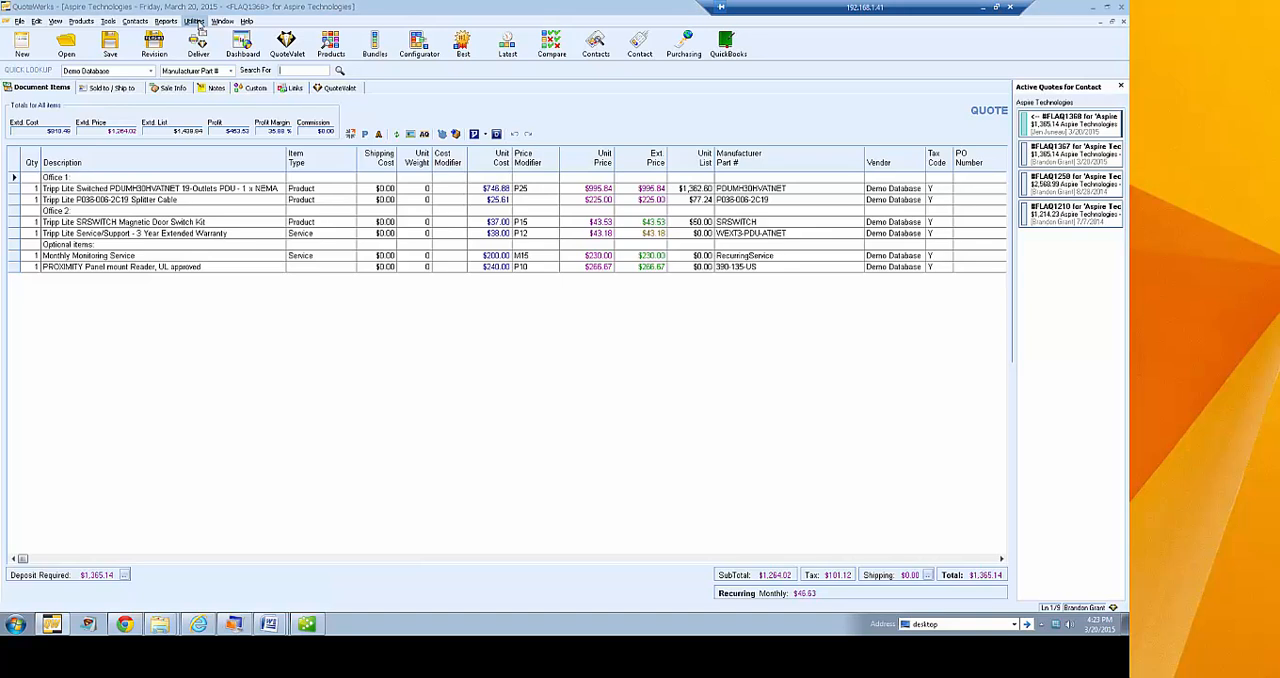
click(196, 22)
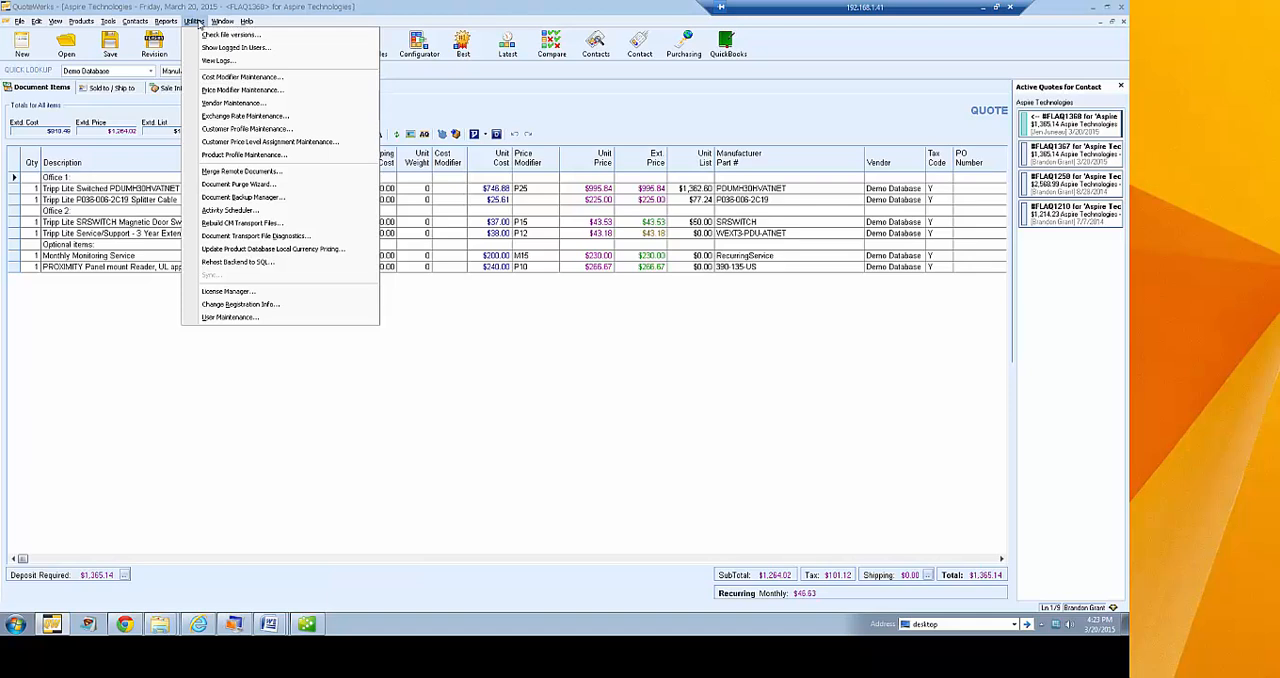
click(283, 312)
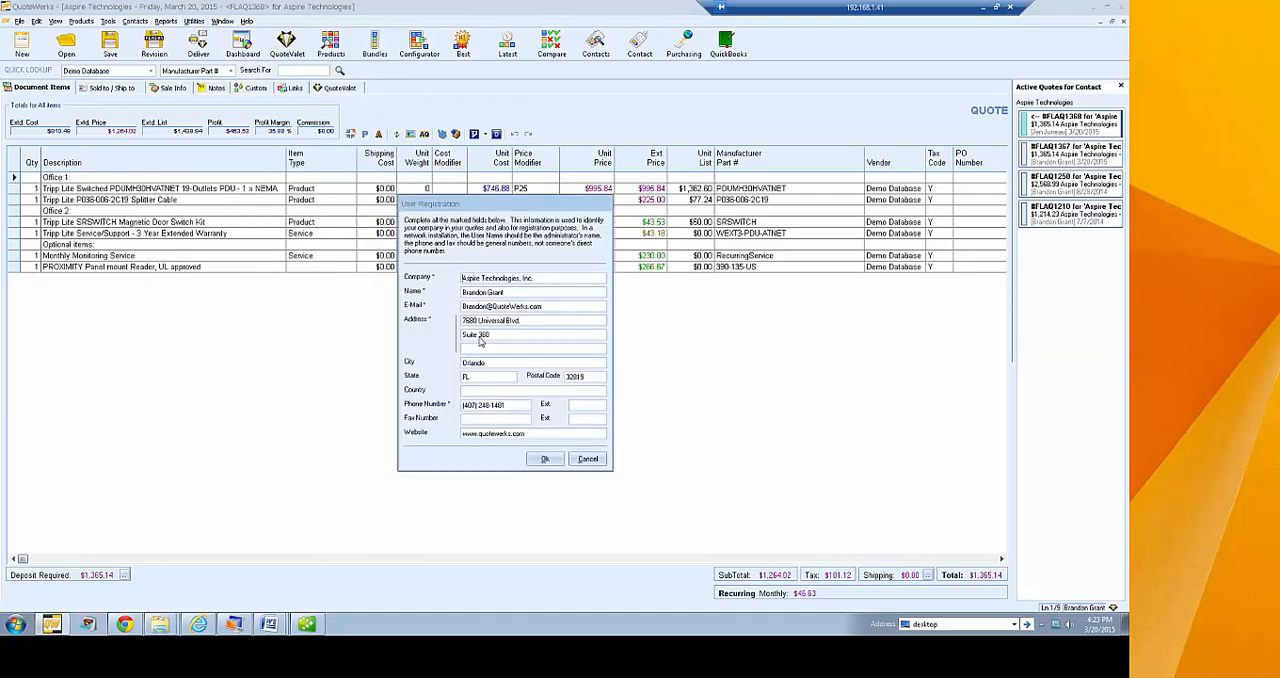
click(588, 460)
View the product databases offered for updating local currency pricing, then cancel the update
click(193, 21)
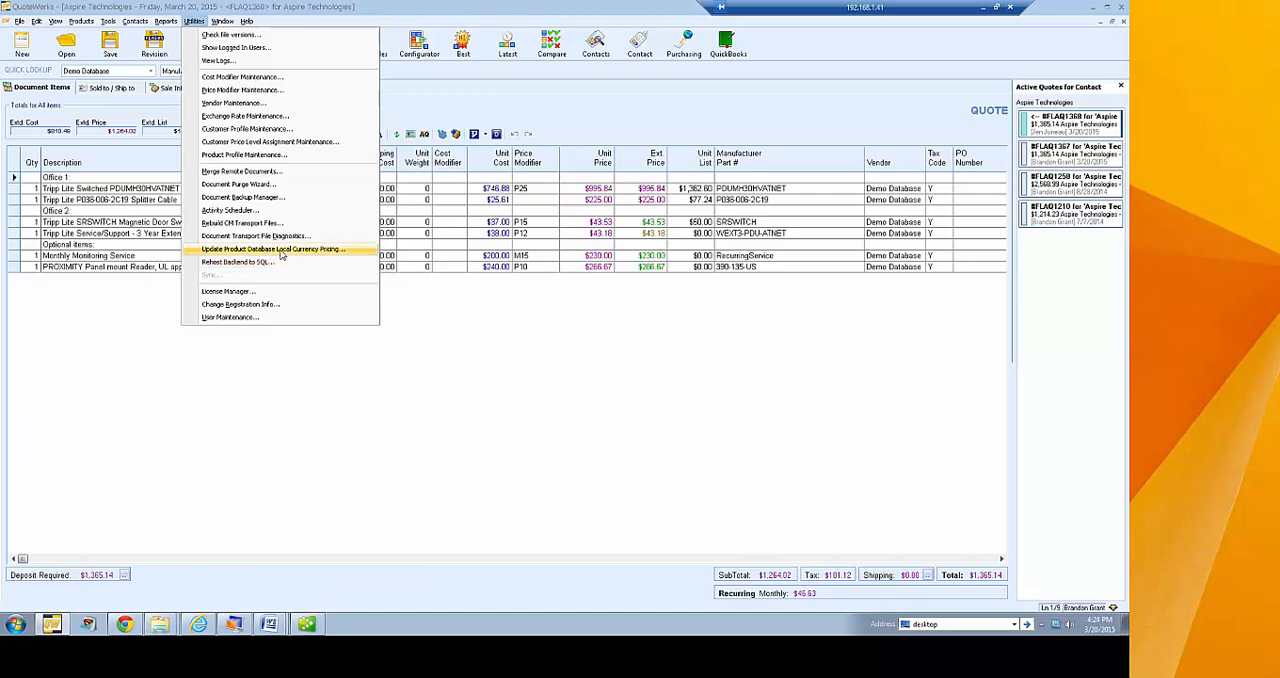
click(282, 250)
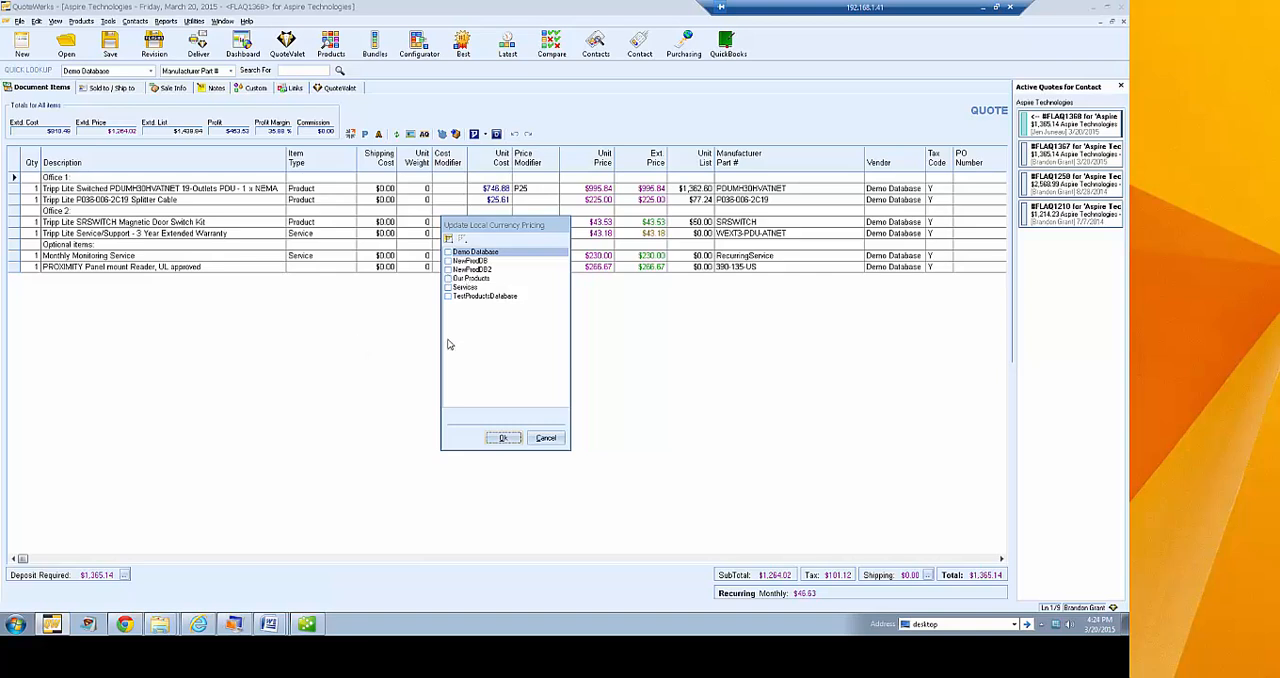
click(545, 437)
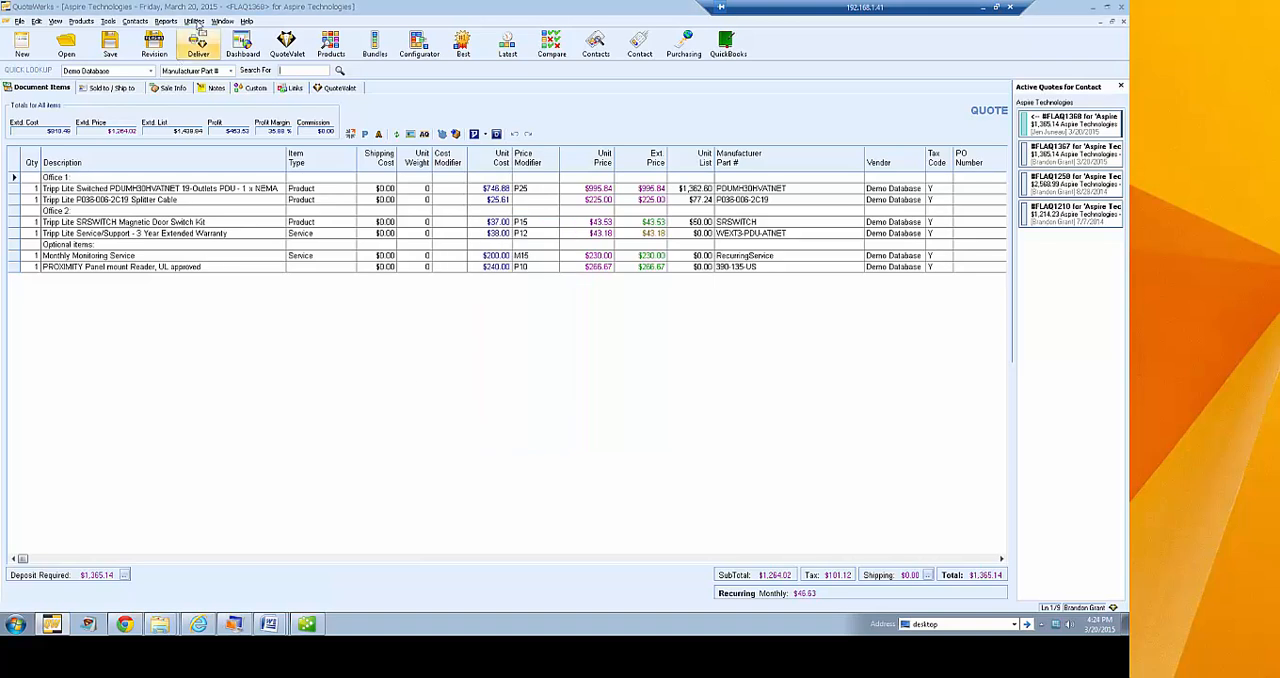
Review the discount codes in Cost Modifier Maintenance and close it
click(194, 21)
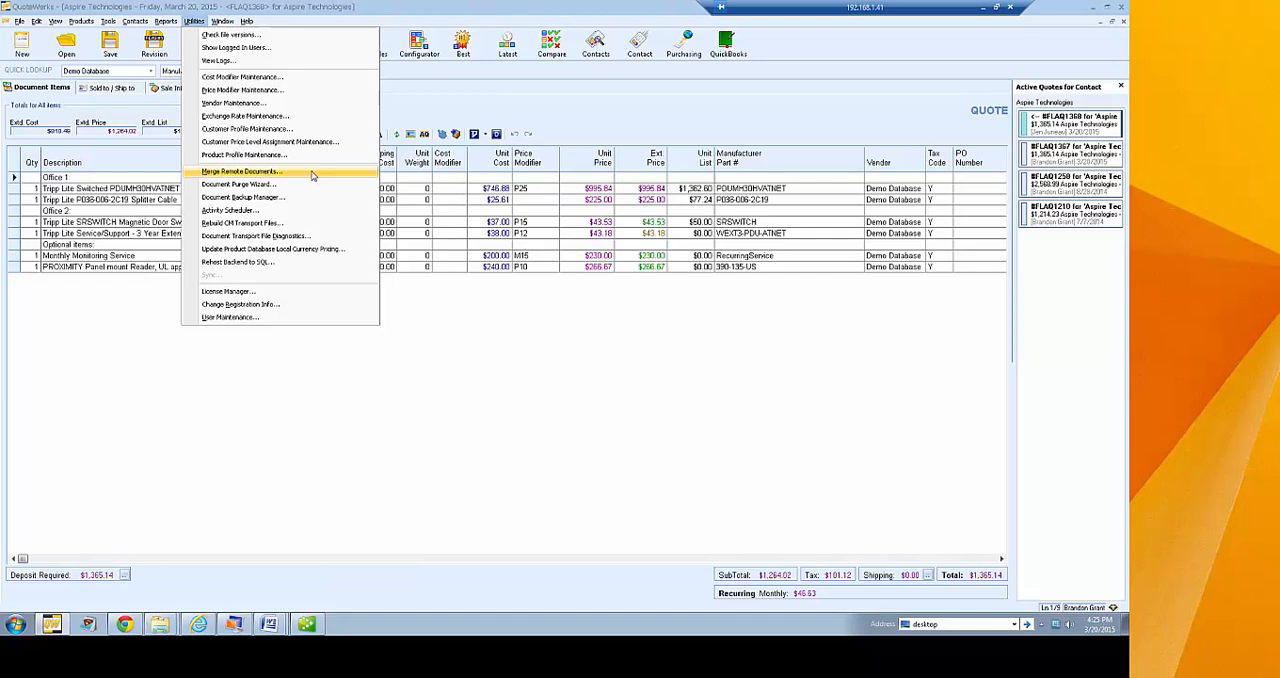
click(310, 80)
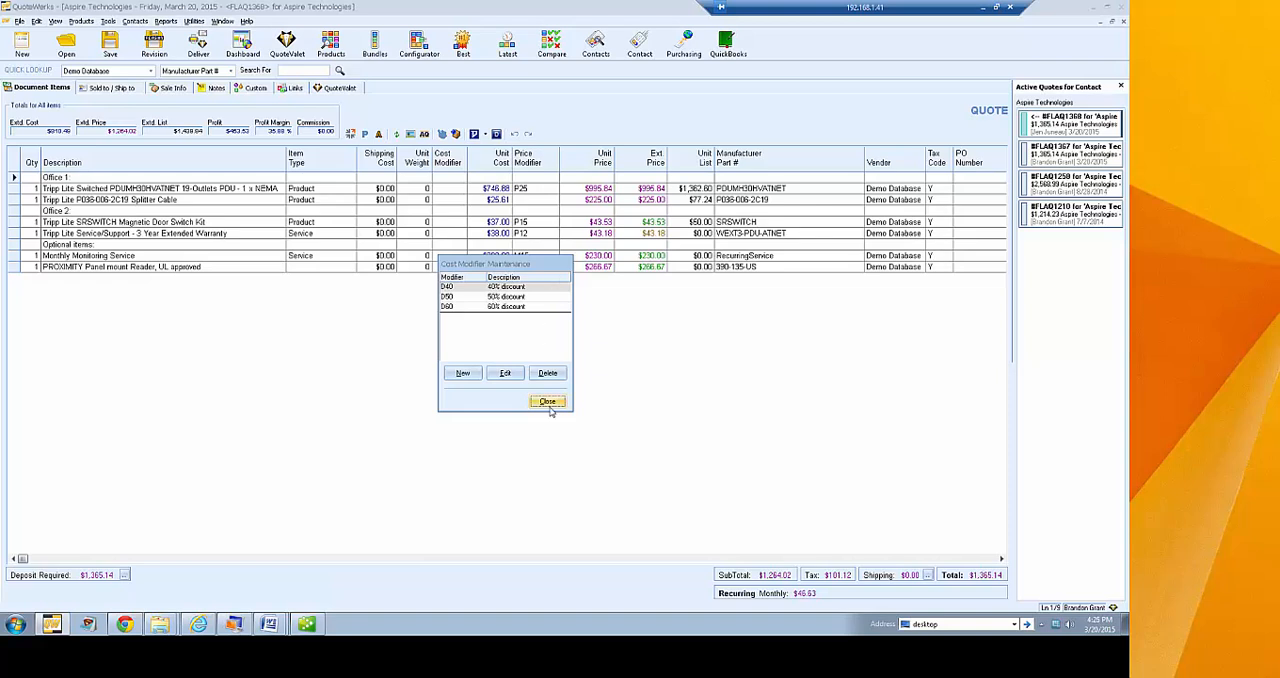
click(549, 403)
Review the discount, markup and margin codes in Price Modifier Maintenance and close it
click(194, 21)
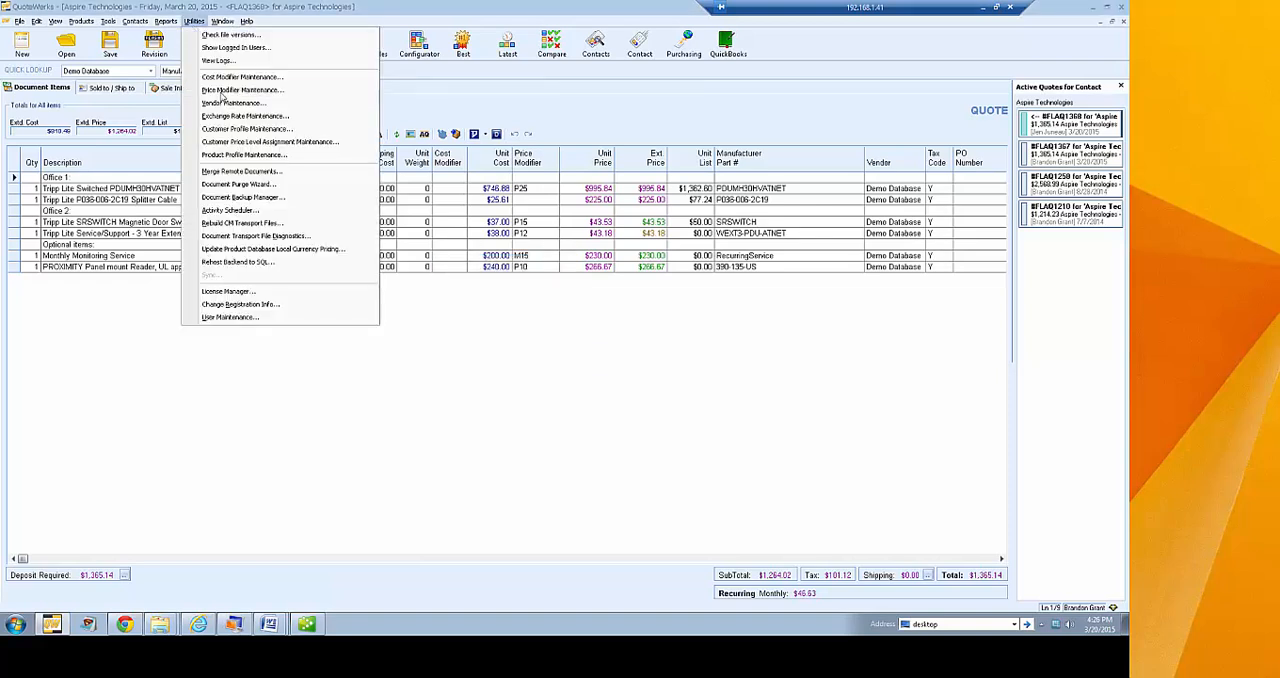
click(278, 90)
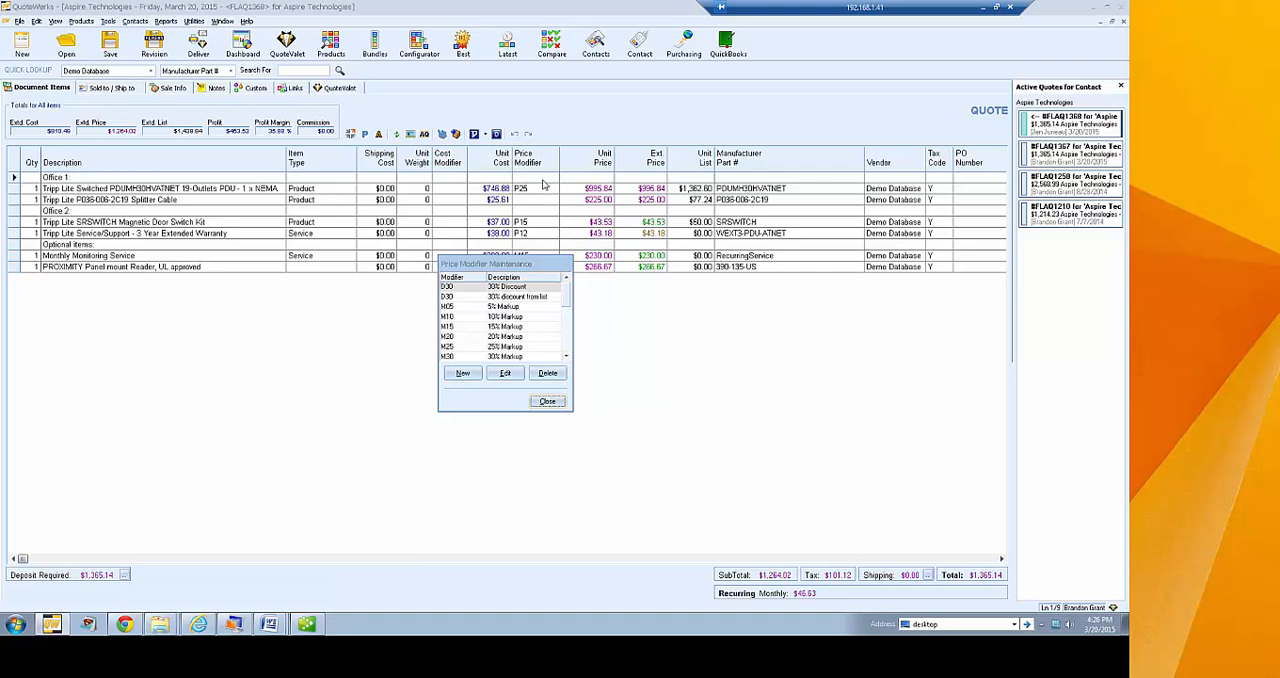
mouse_move(566, 293)
mouse_down()
mouse_move(567, 351)
mouse_move(566, 279)
mouse_up()
click(566, 357)
click(566, 357)
click(566, 357)
click(566, 357)
click(566, 357)
click(566, 357)
click(566, 357)
click(566, 357)
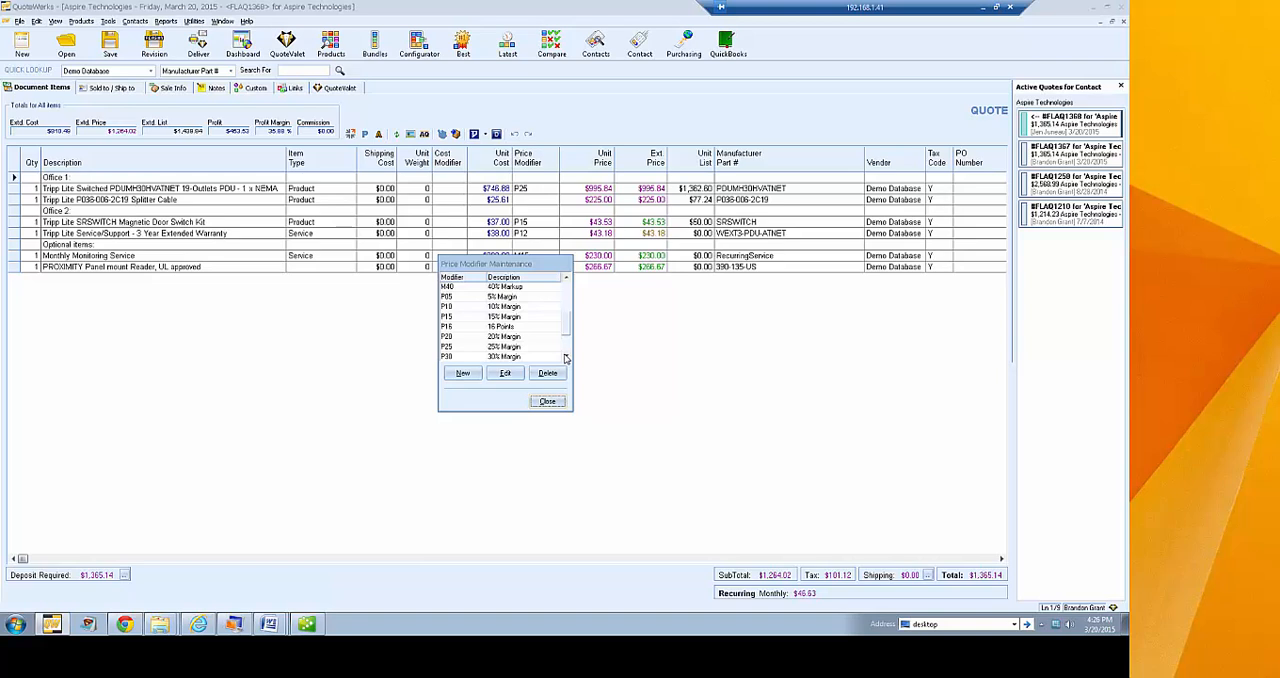
click(566, 300)
click(547, 402)
View the D & H vendor's sales details in Vendor Maintenance, then close the vendor list without changes
click(194, 21)
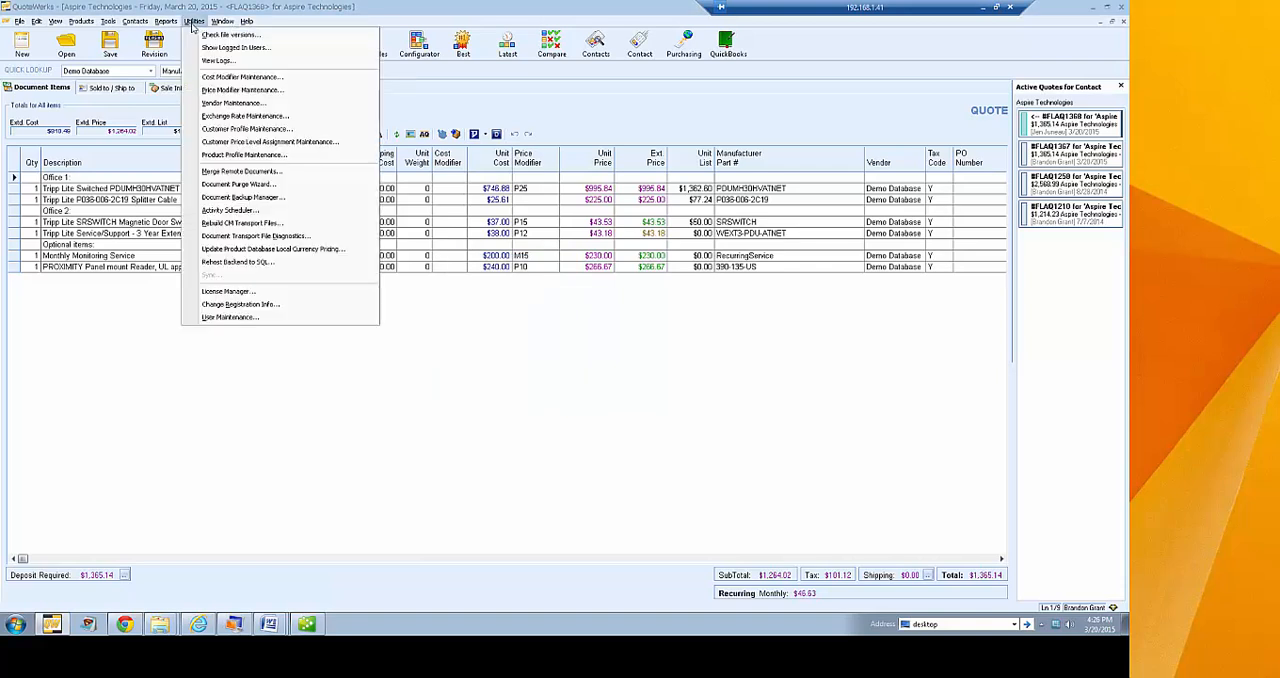
click(322, 108)
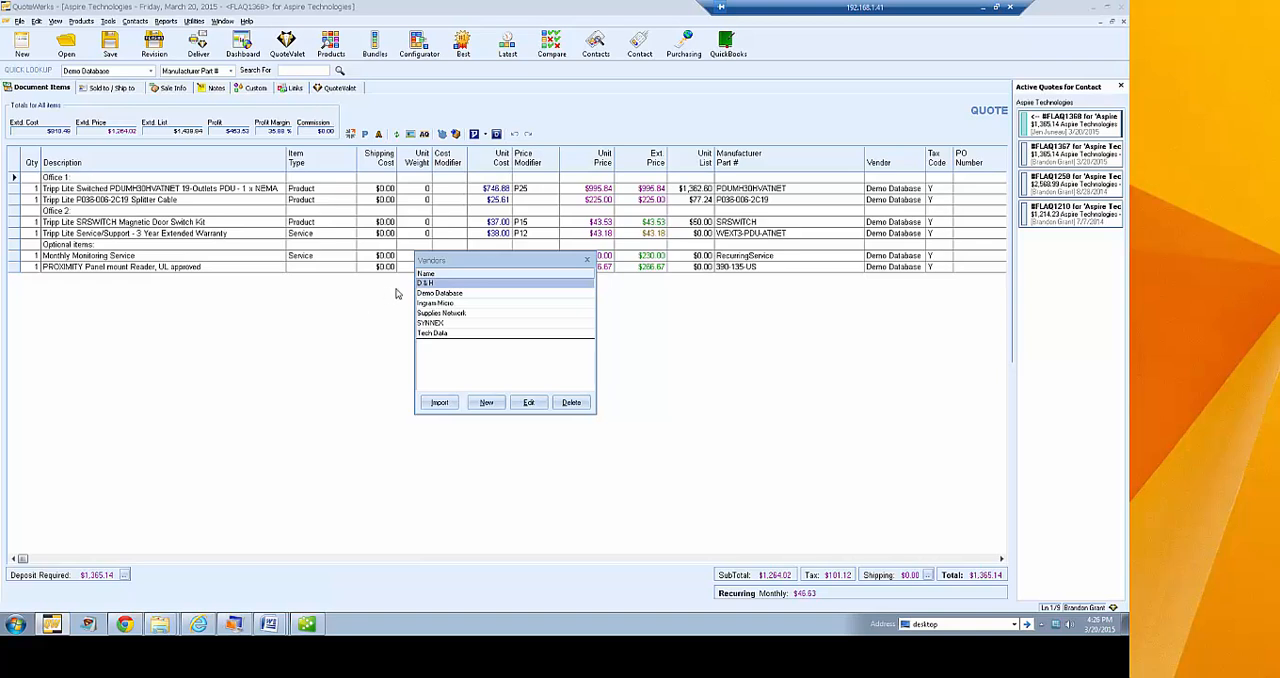
click(529, 403)
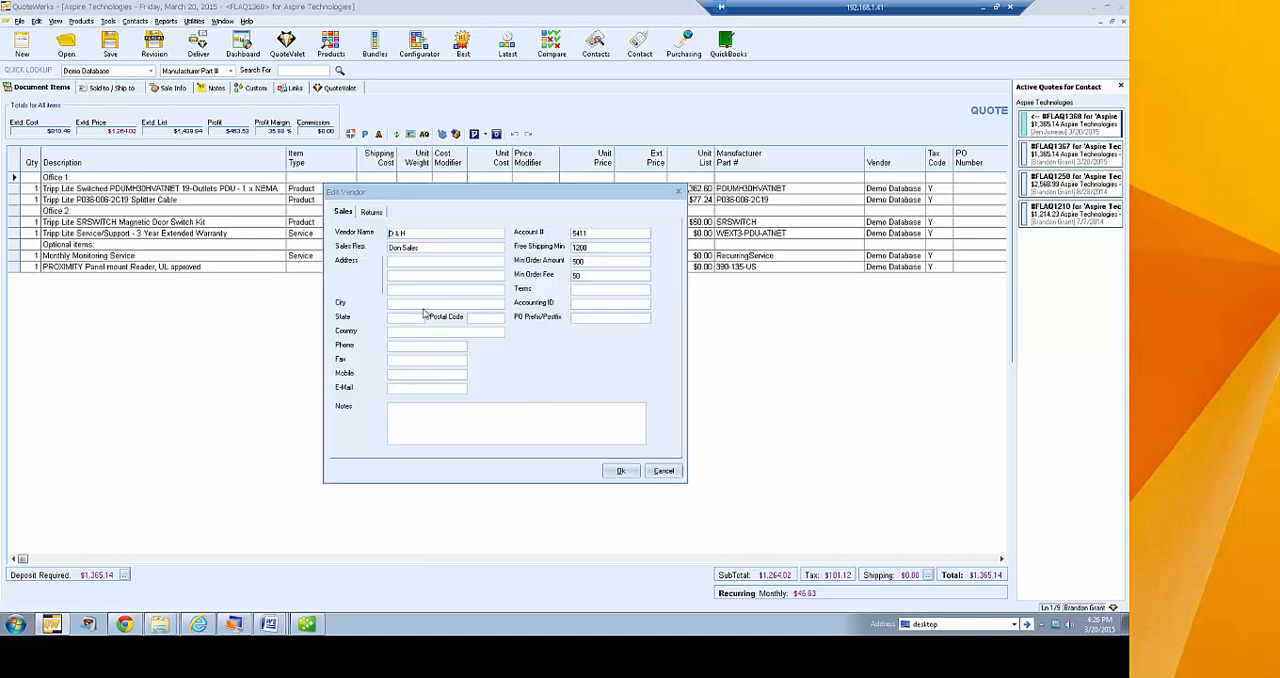
click(446, 258)
click(663, 473)
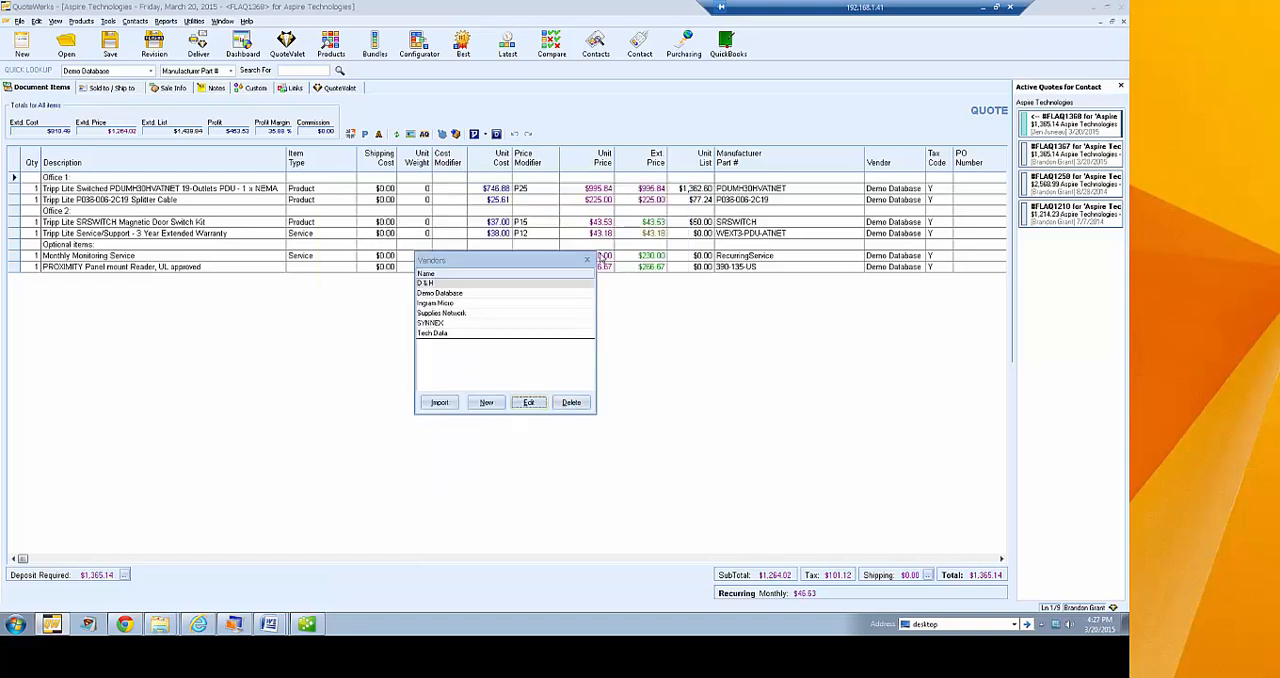
click(587, 260)
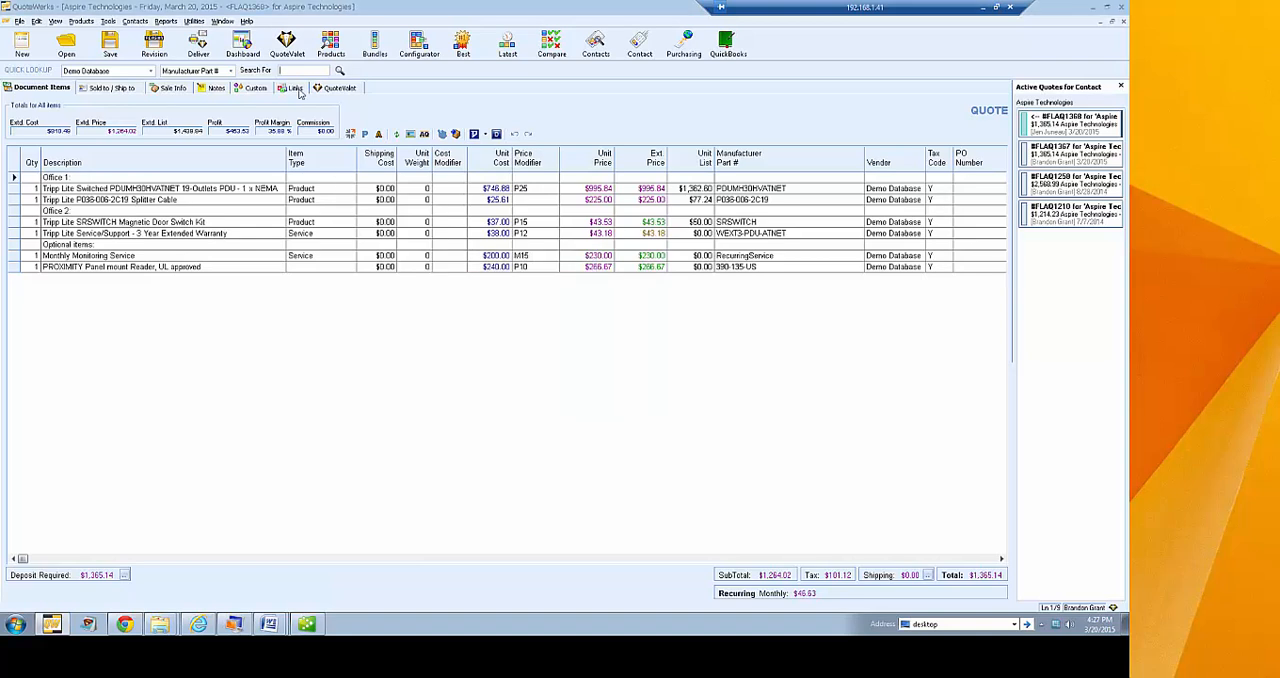
Review the currencies and conversion rates in Exchange Rate Maintenance and close it
click(194, 21)
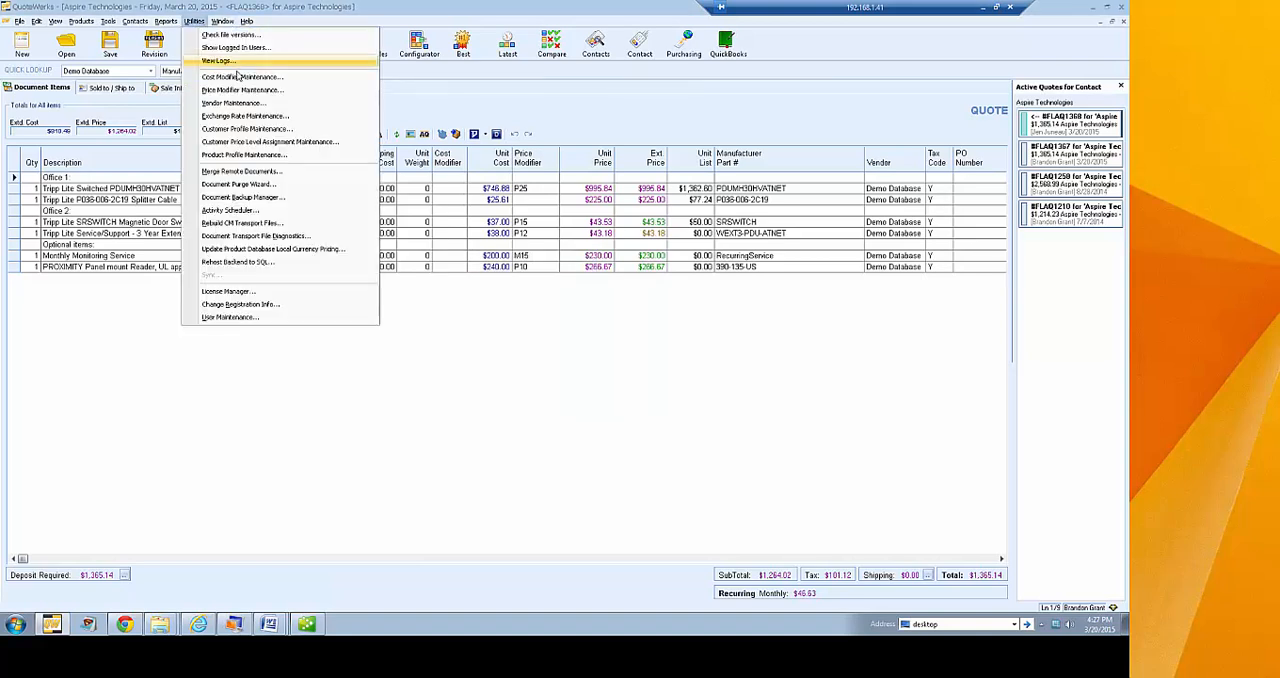
click(327, 122)
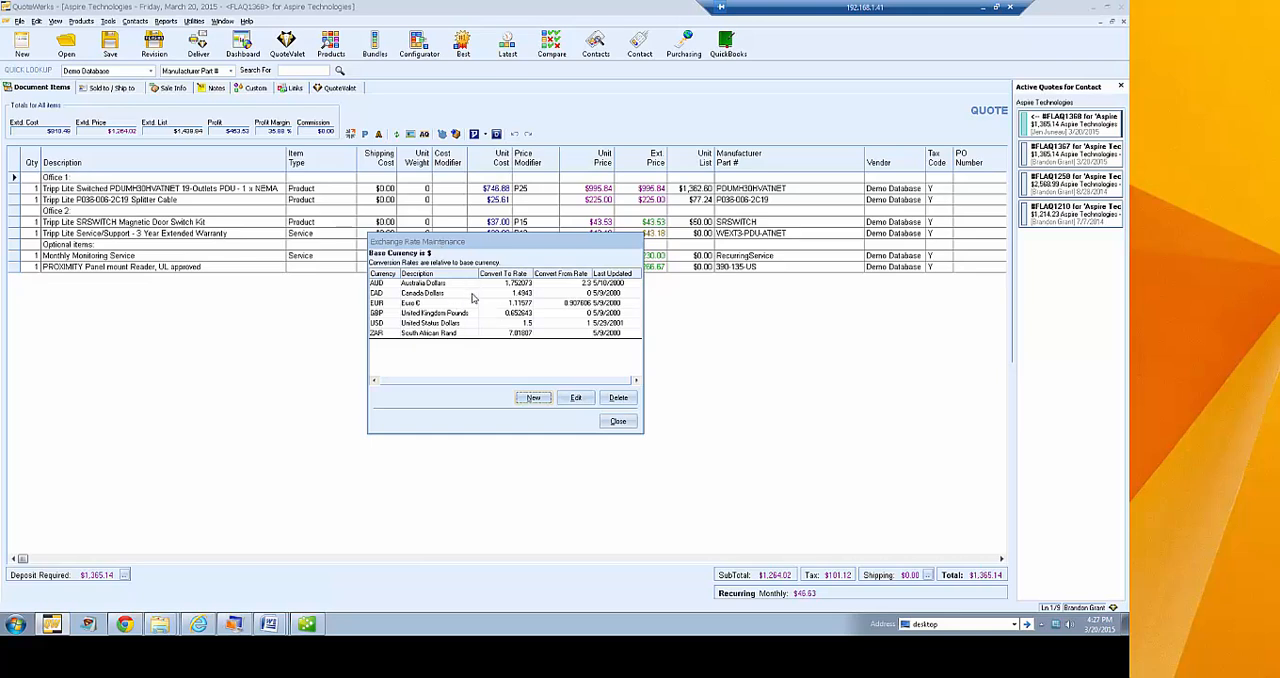
click(618, 421)
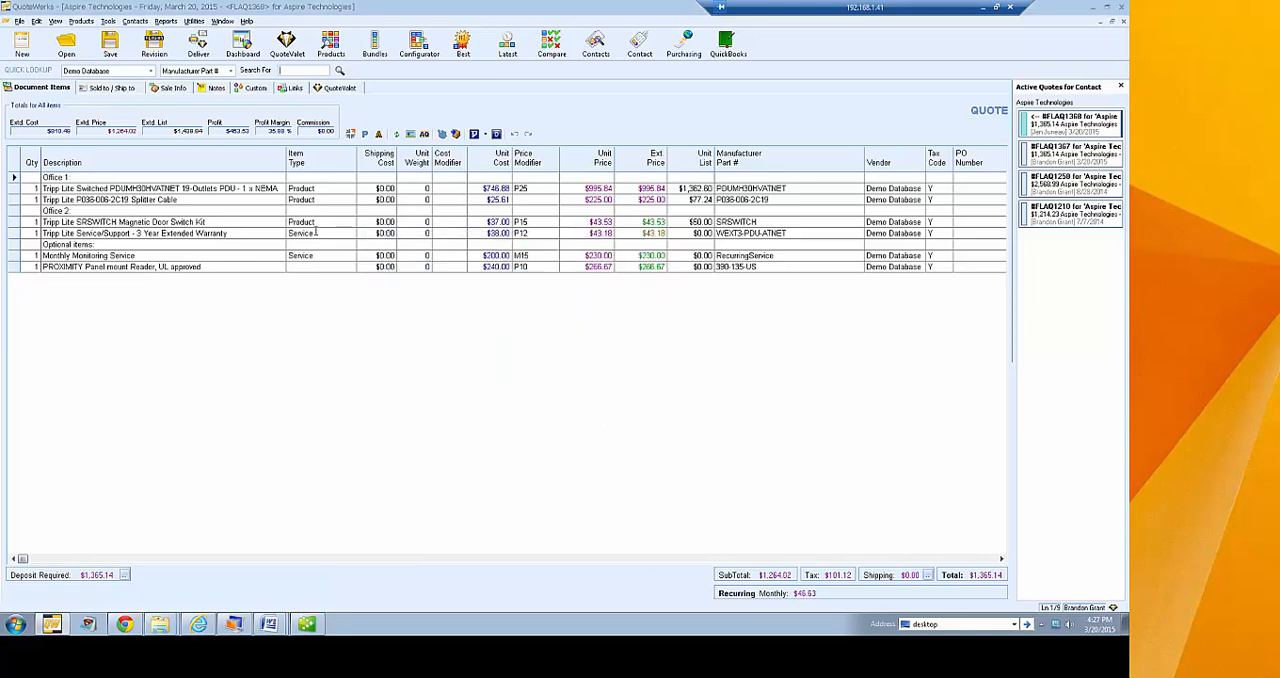
Set the quote's alternate currency to EUR in its sale information
click(172, 88)
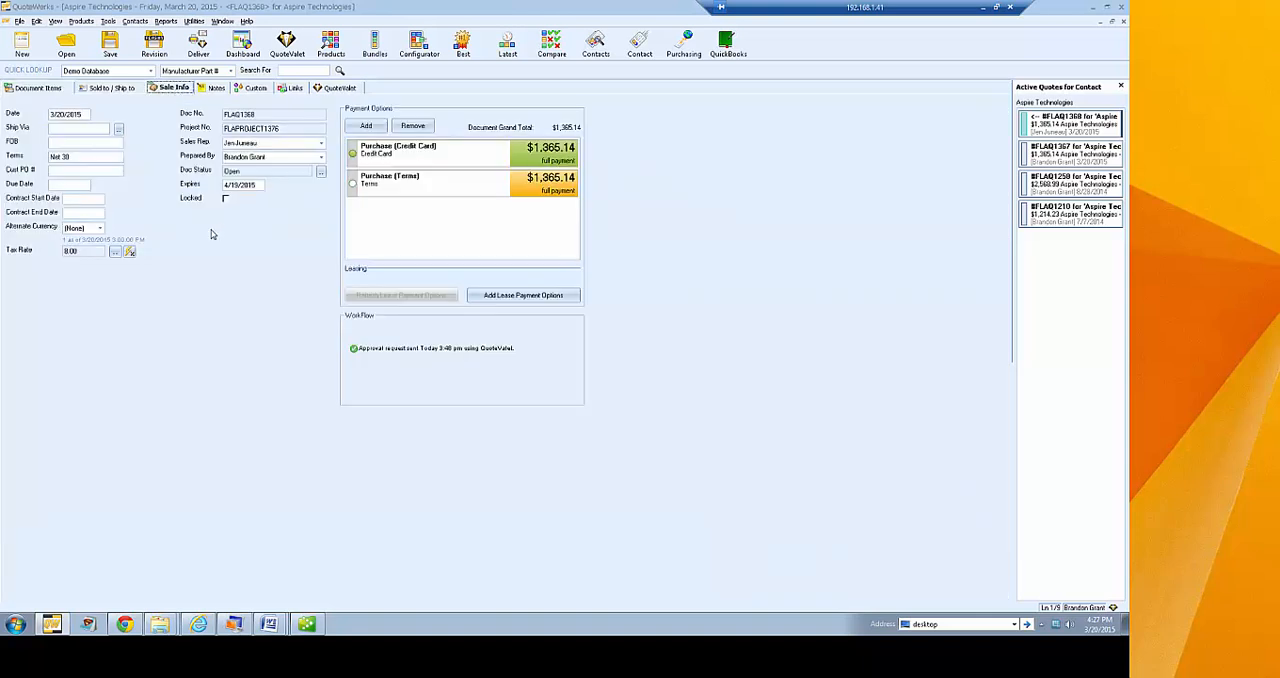
click(99, 229)
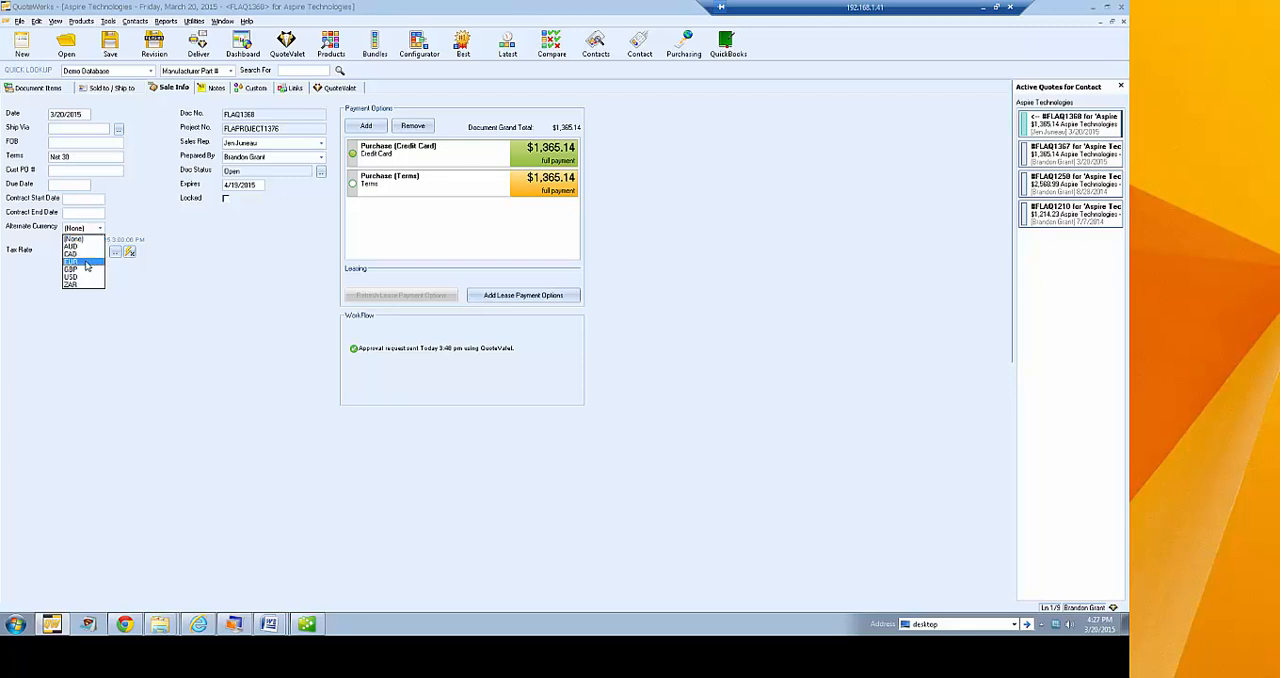
click(86, 262)
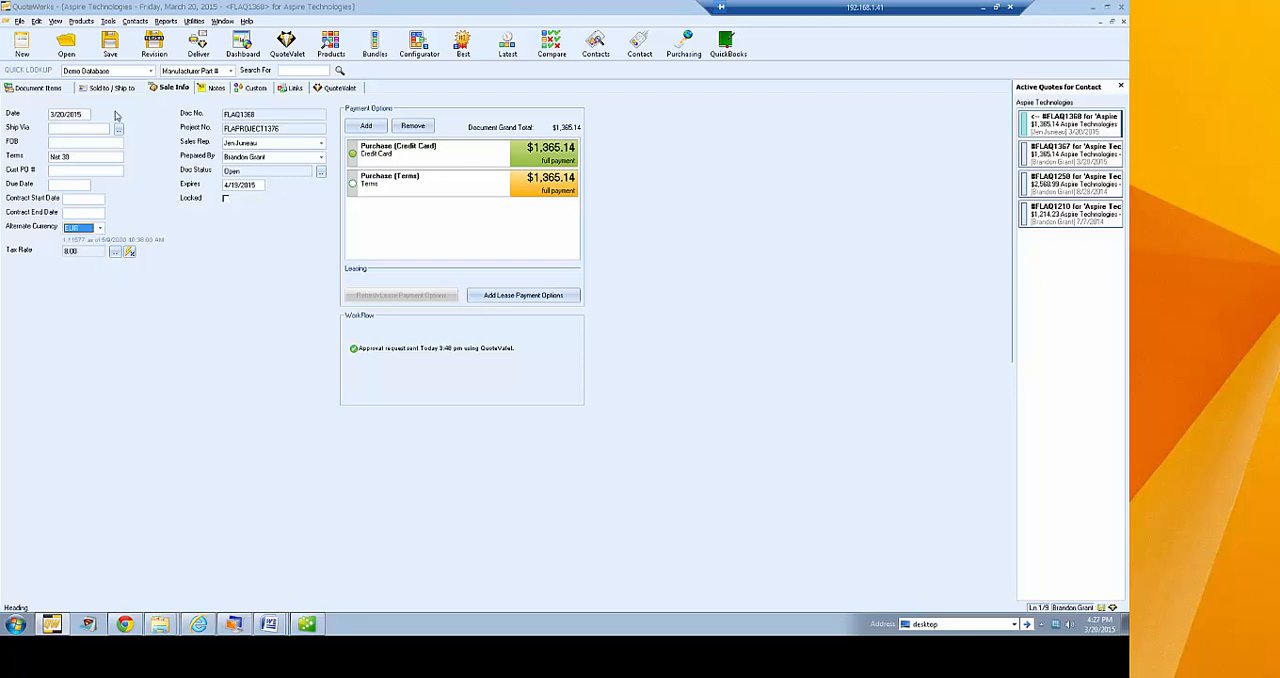
Display the quote totals in the alternate currency and view the alternate price columns of the document items
click(62, 88)
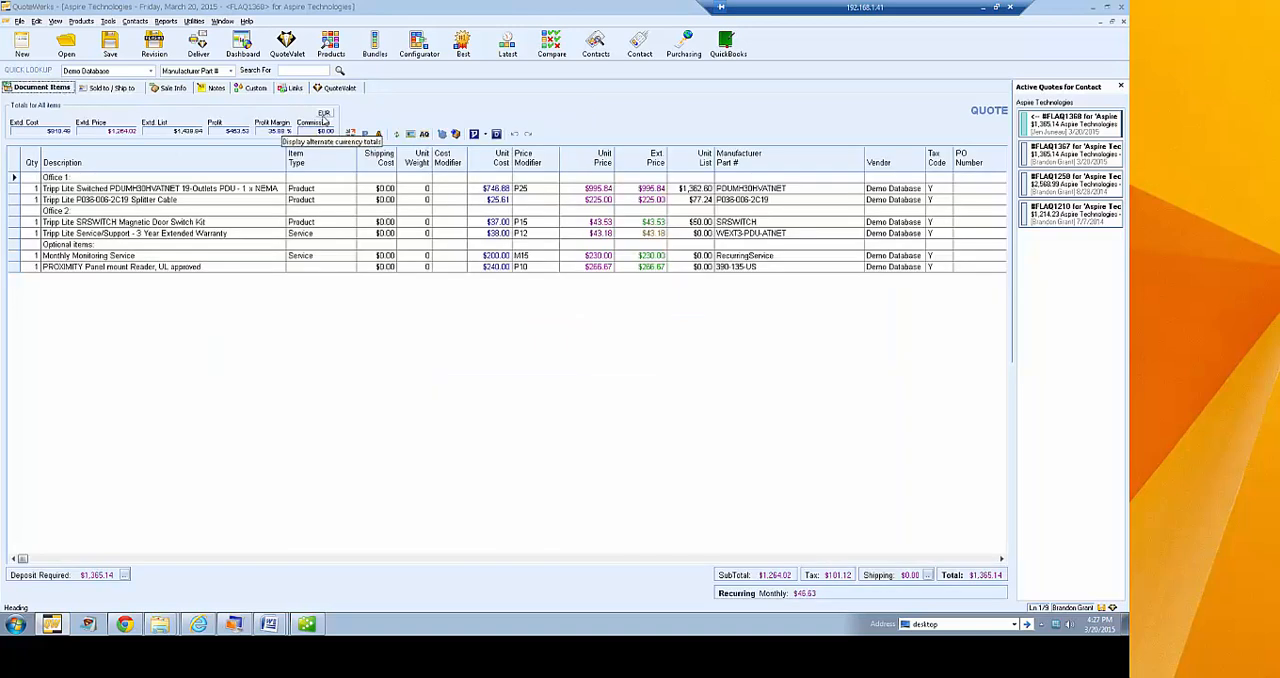
click(324, 114)
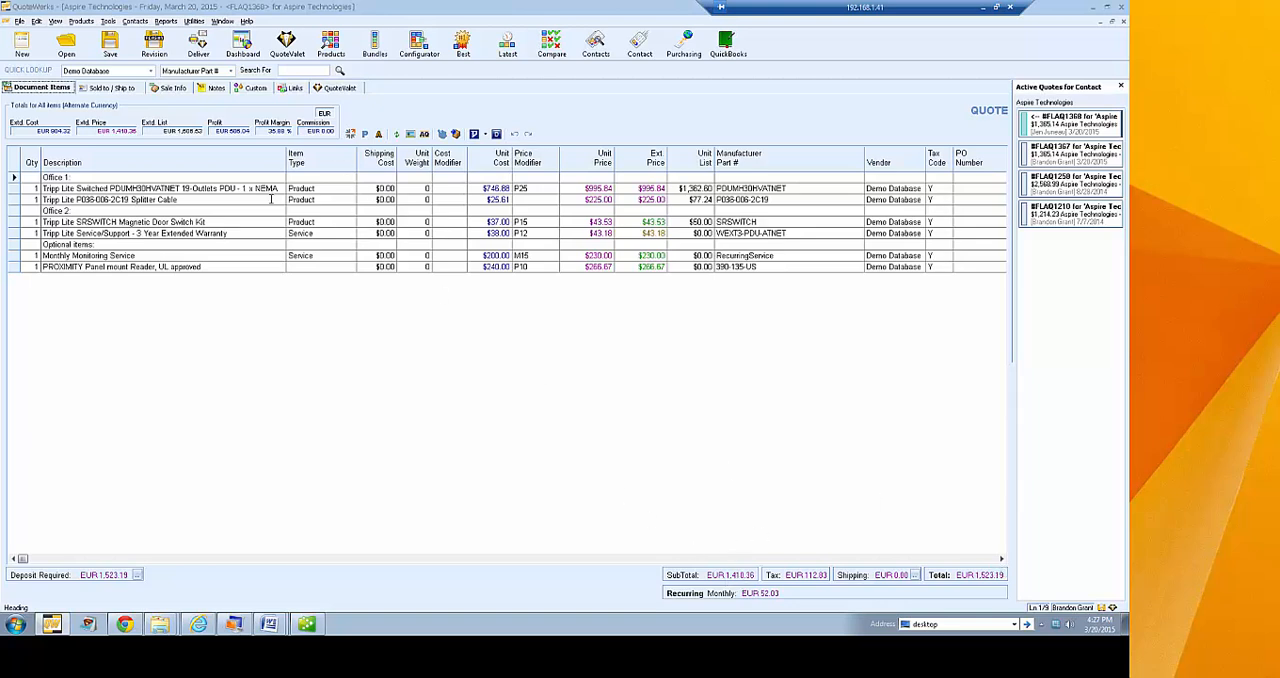
click(1001, 559)
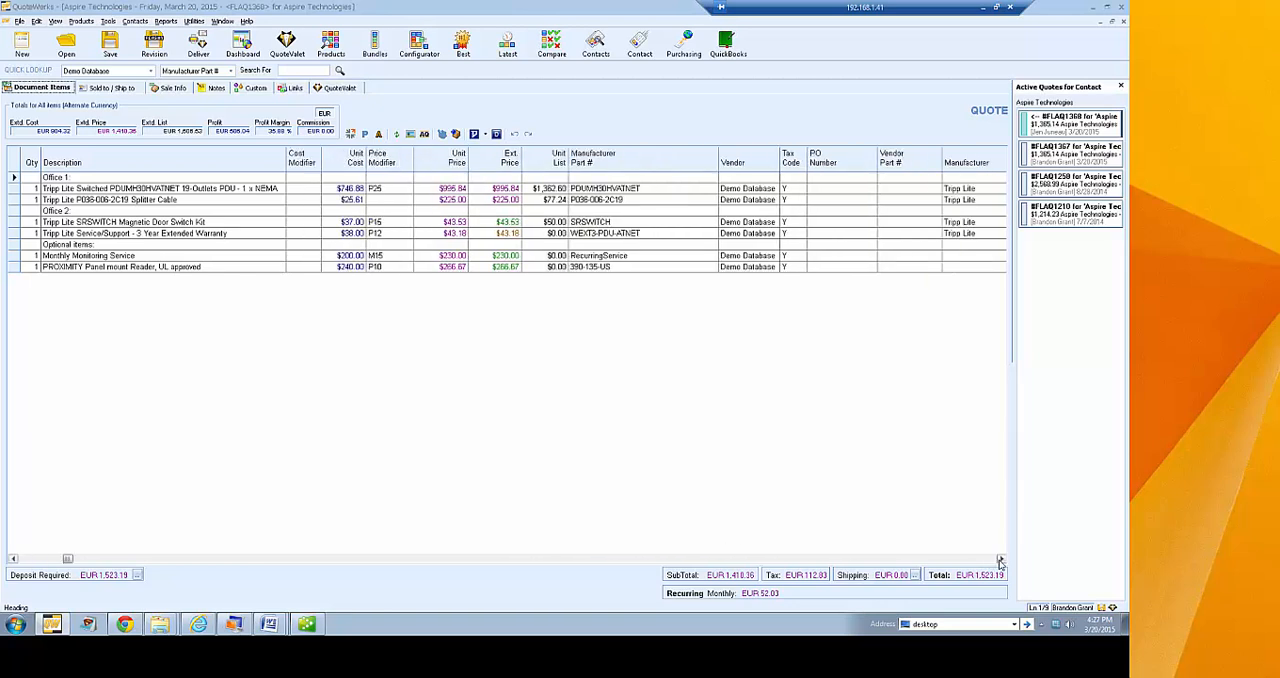
drag(1000, 561, 1000, 561)
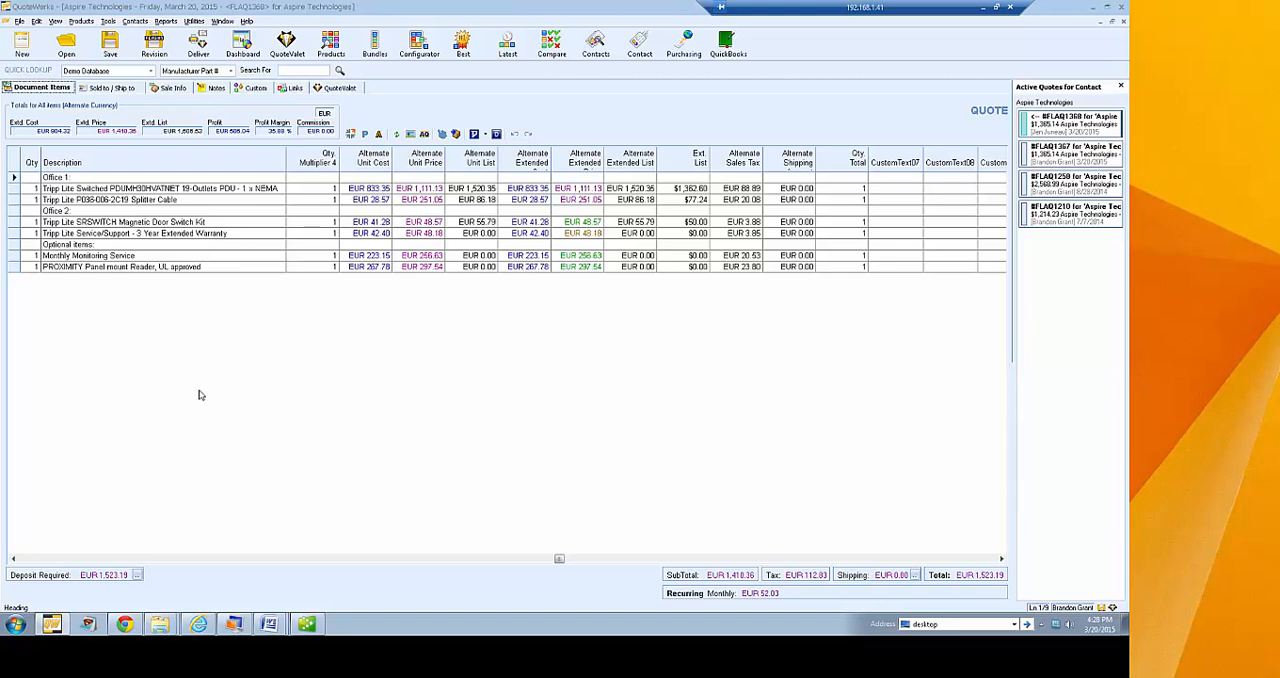
click(194, 21)
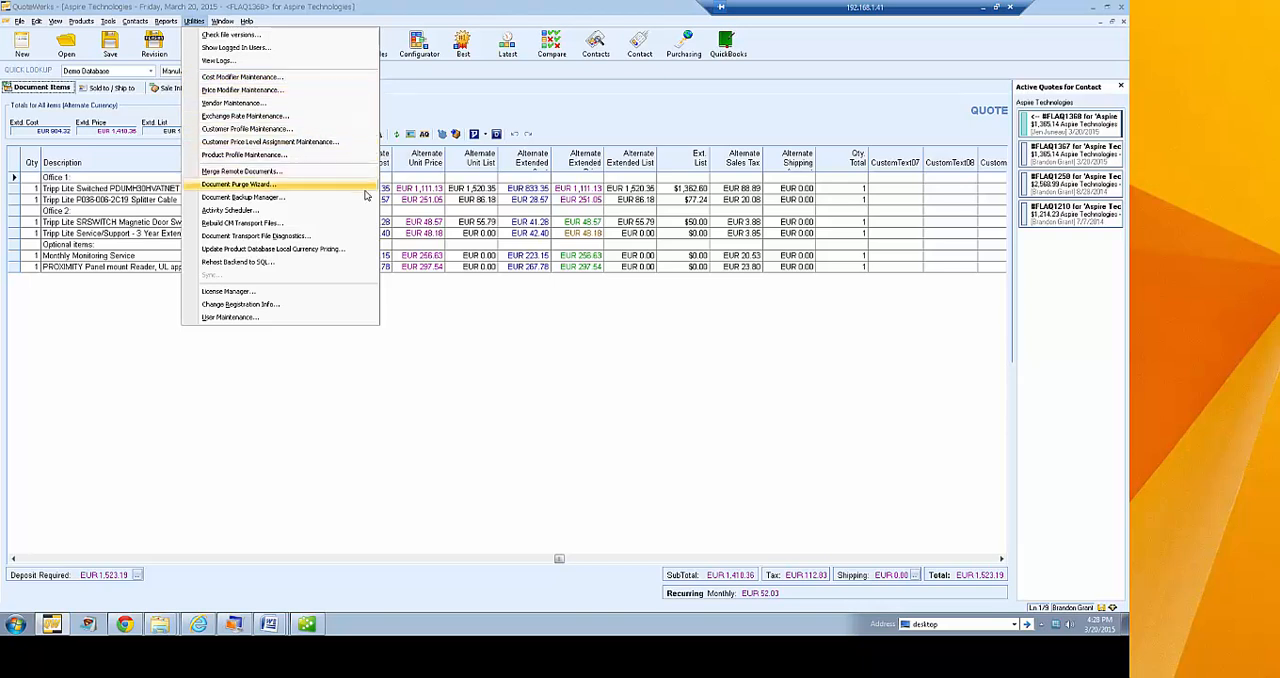
click(420, 107)
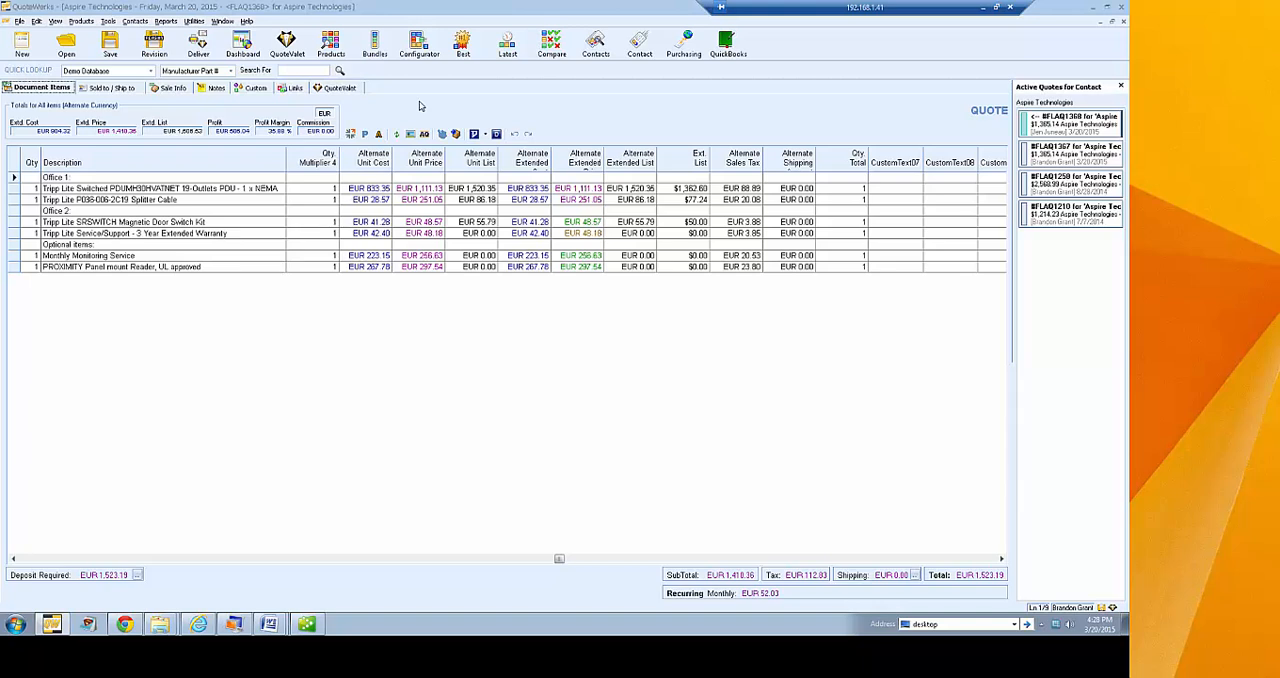
Open the Purchasing window, closing the open quote without re-uploading it to QuoteValet
click(681, 46)
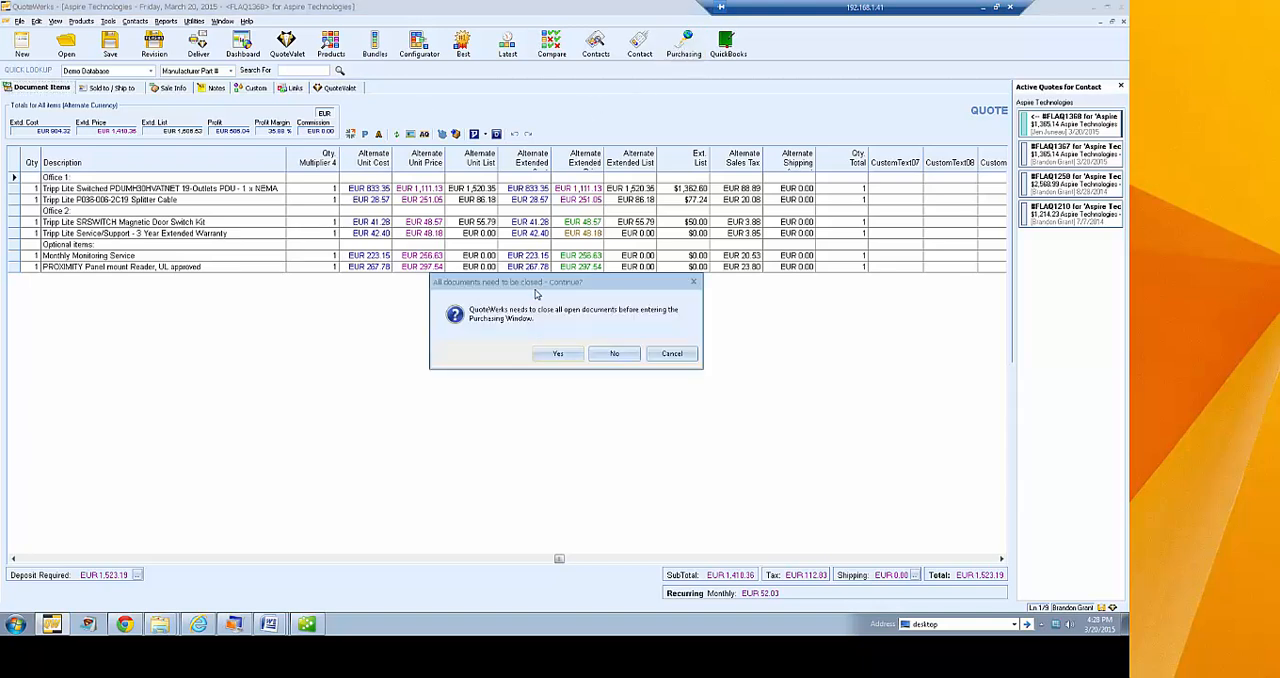
click(555, 356)
click(604, 355)
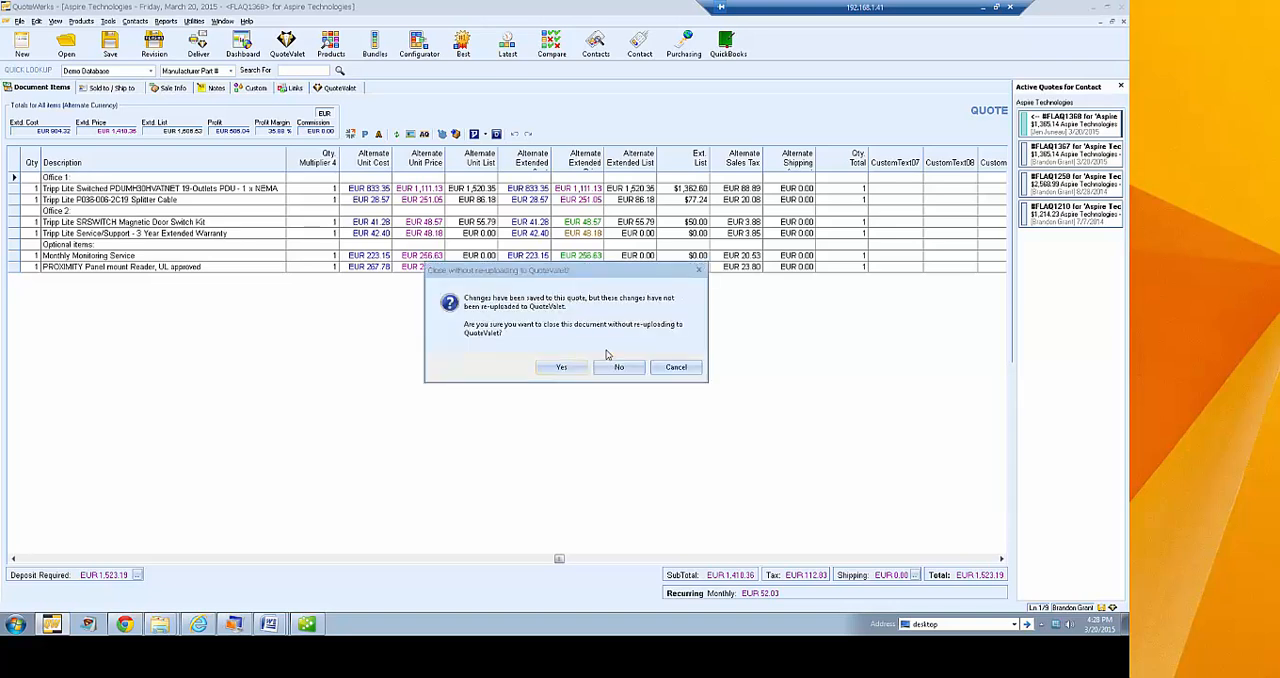
click(560, 364)
click(668, 358)
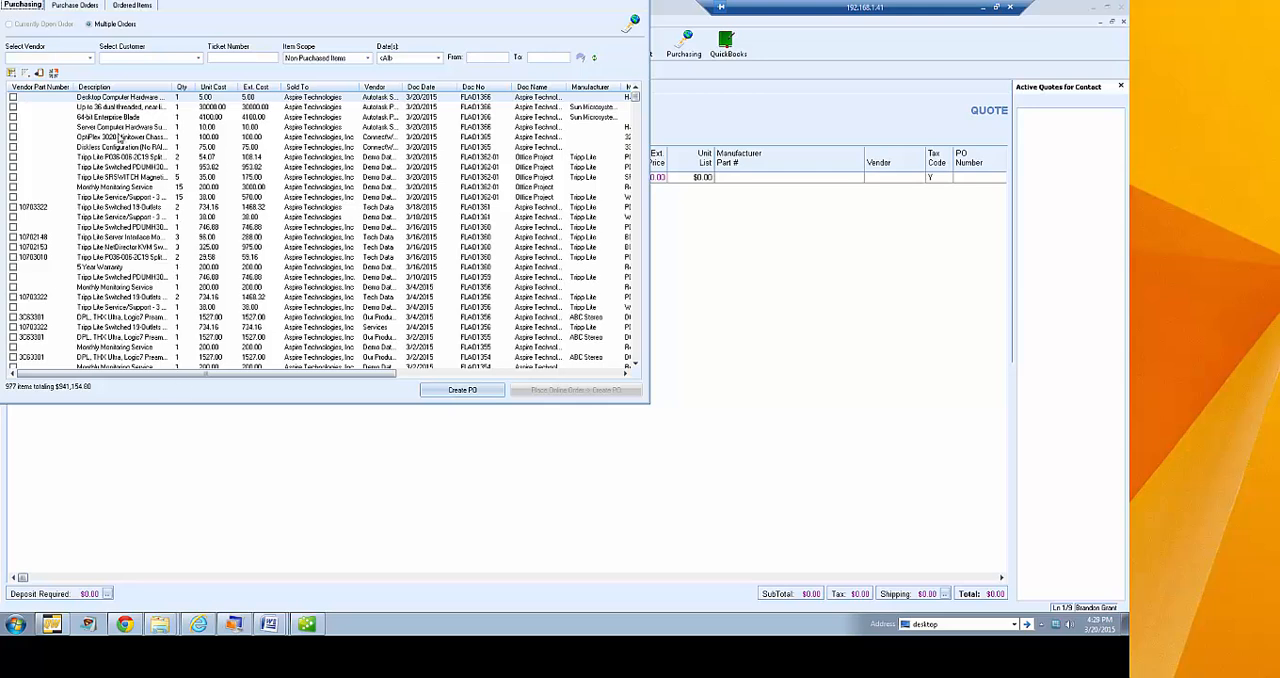
Filter the non-purchased items to the vendor Tech Data and select the first three items
click(104, 25)
click(90, 57)
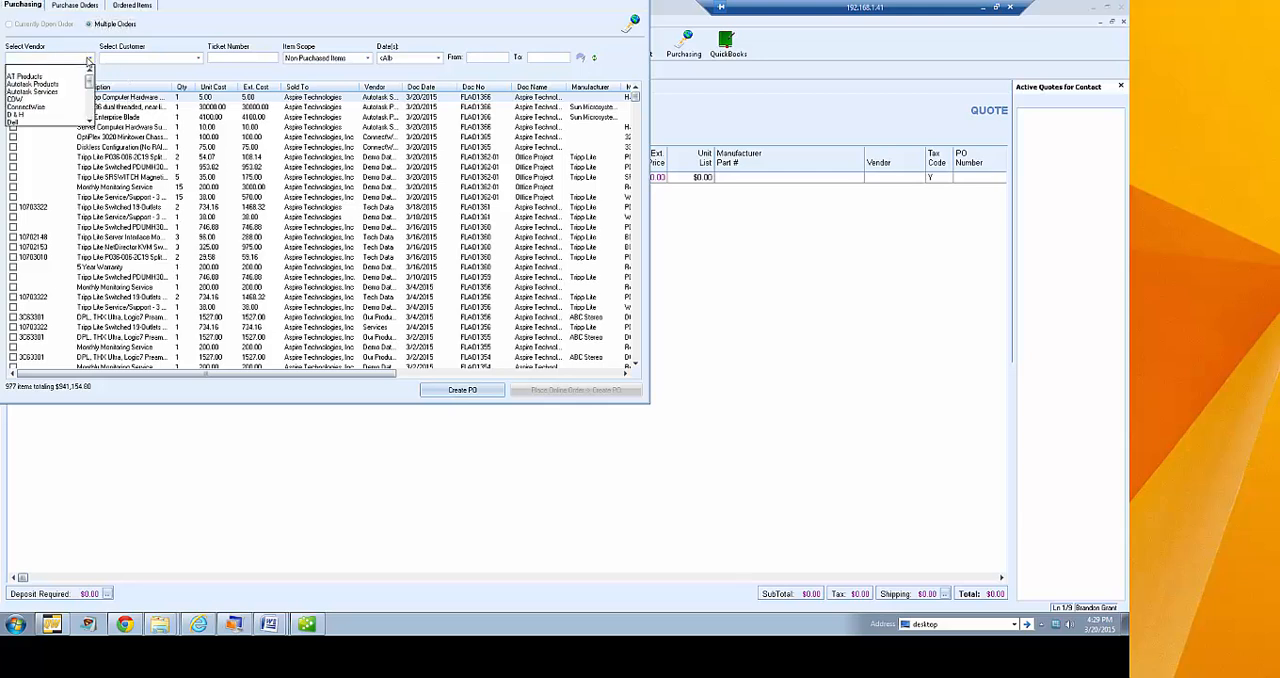
drag(89, 84, 91, 127)
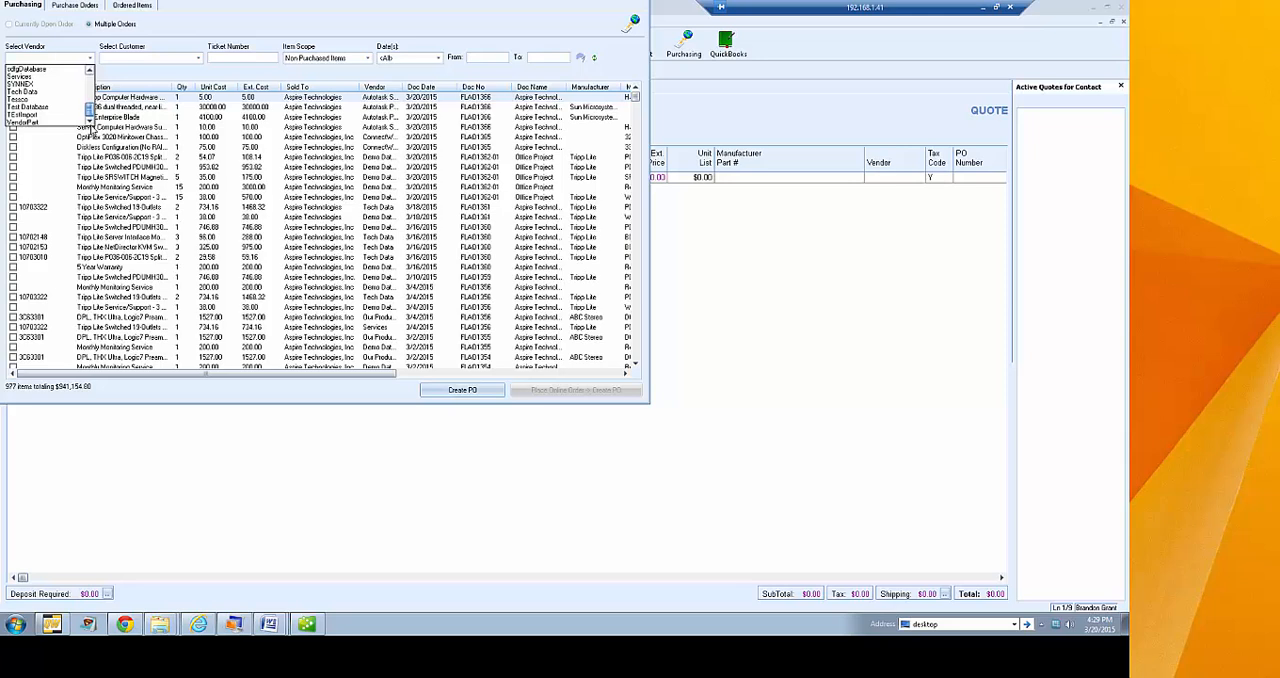
click(57, 92)
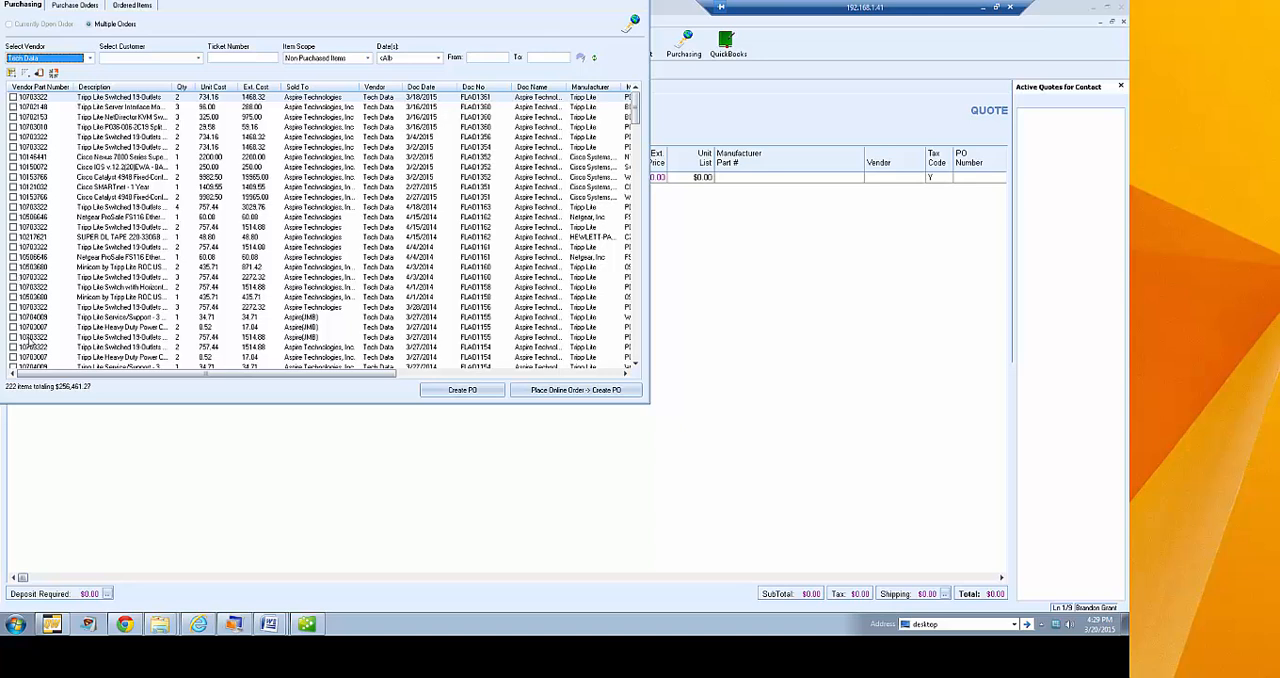
click(13, 97)
click(13, 107)
click(13, 117)
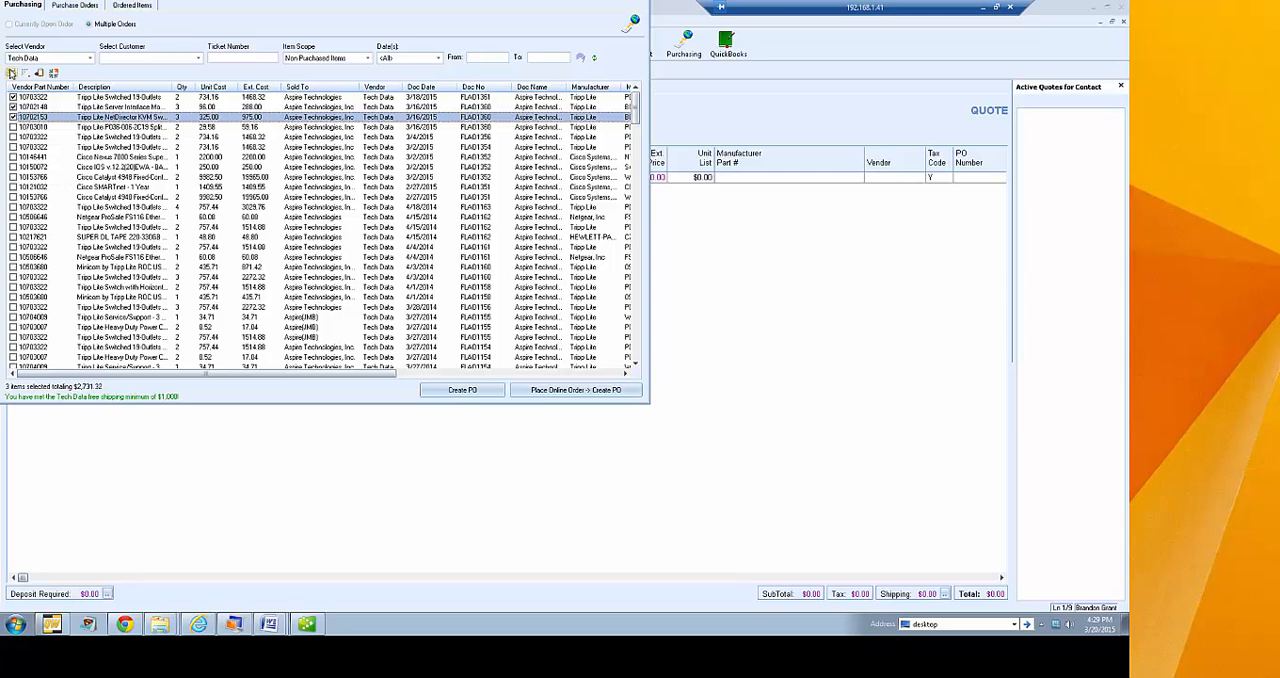
Switch the vendor filter of the purchasing list to Our Products
click(52, 60)
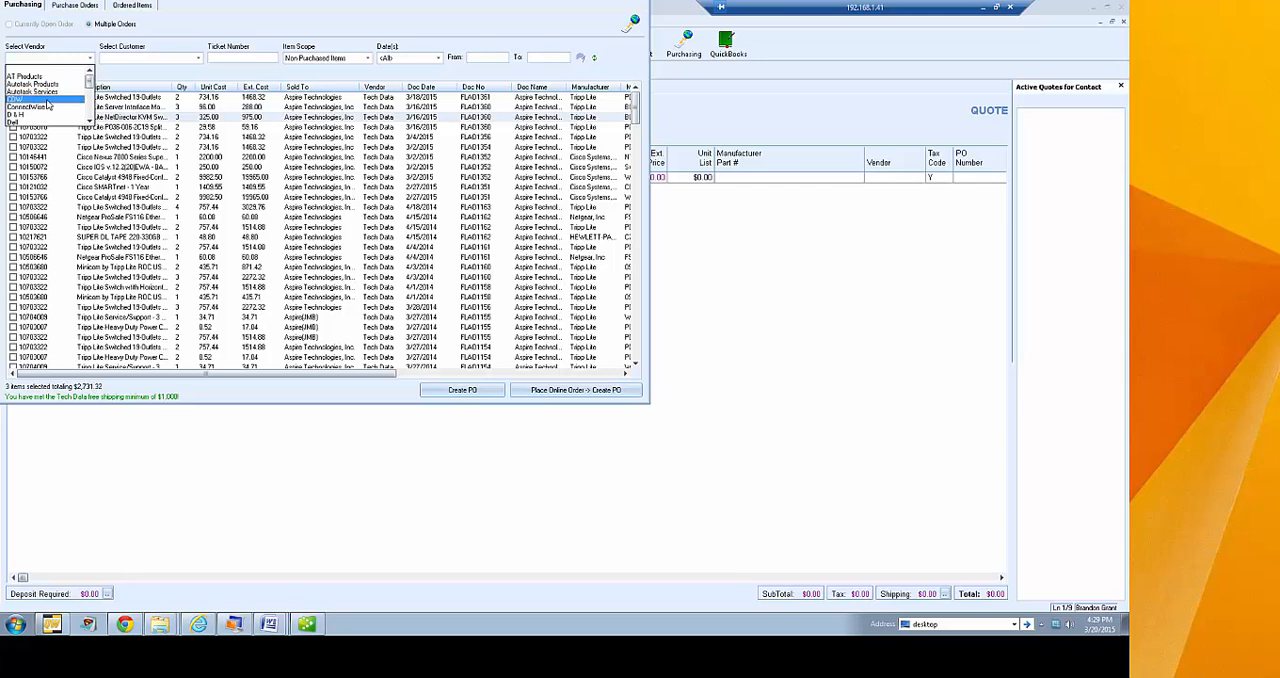
scroll(50, 110, down, 10)
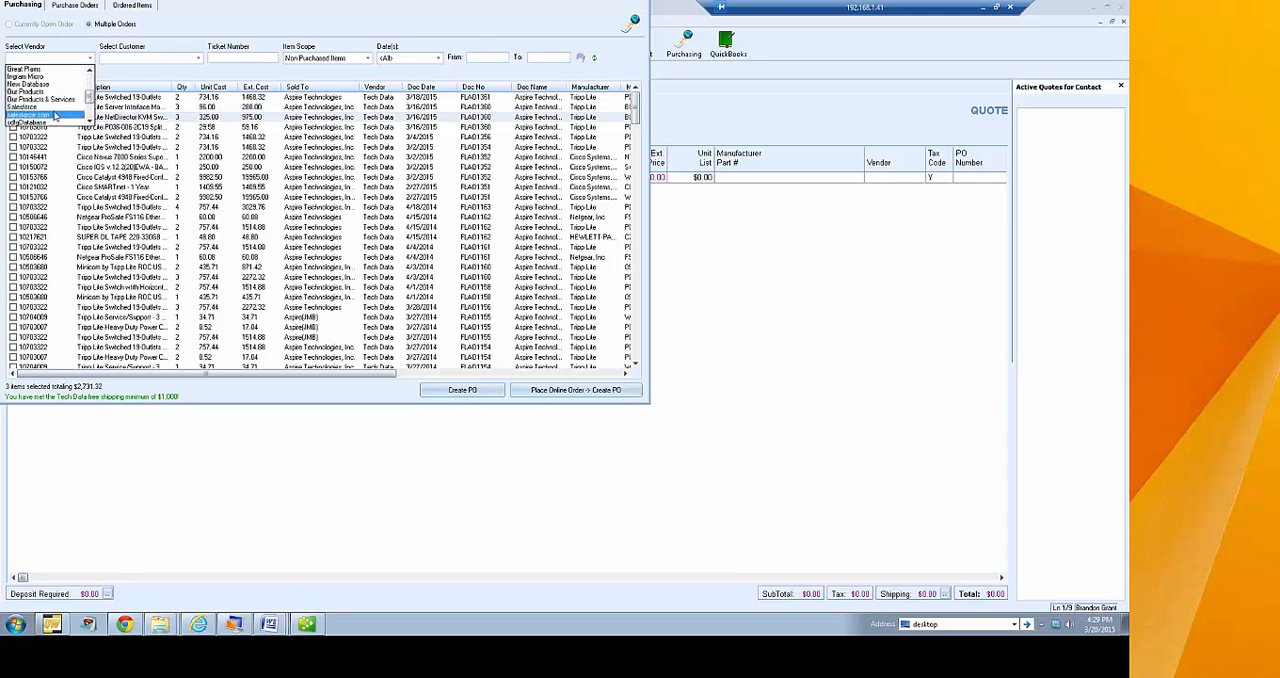
scroll(86, 118, down, 2)
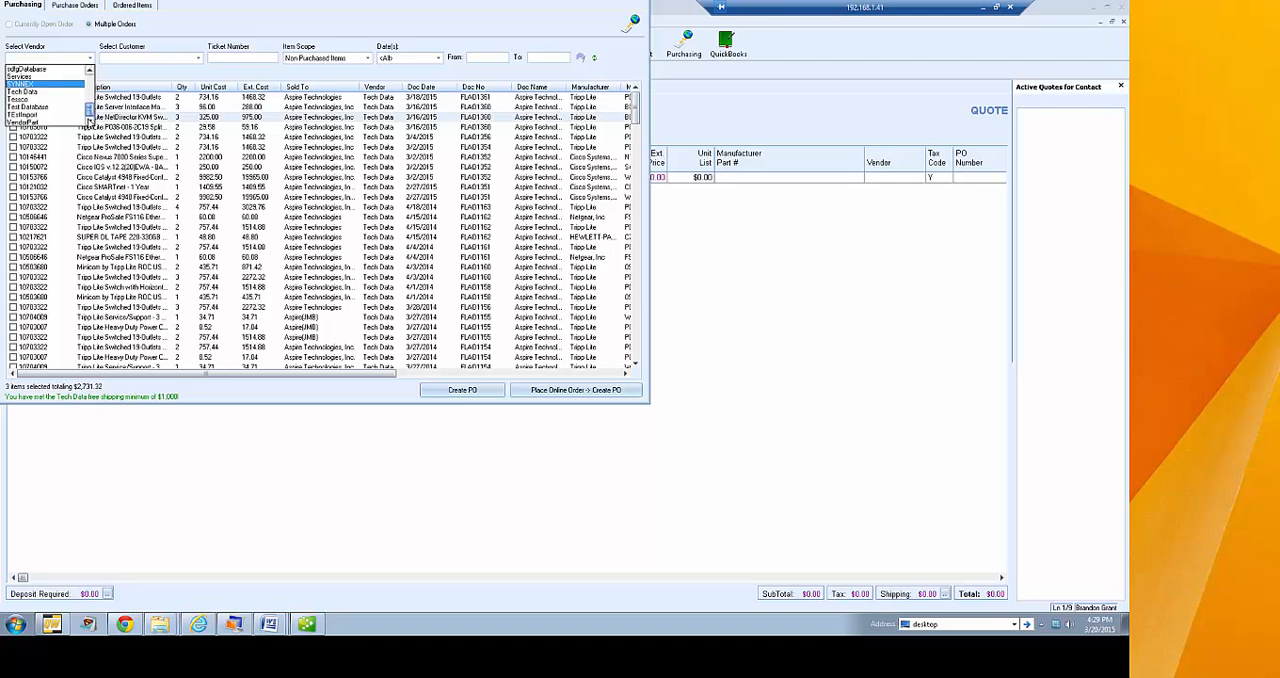
scroll(52, 97, up, 3)
scroll(53, 98, up, 1)
click(27, 86)
Select only the first 3C63301 preamp, the 13" MONO AV Grade Finish (3C8826) and the 14" TV PUREFLAT (3C8851) for ordering
click(13, 97)
click(13, 107)
click(13, 117)
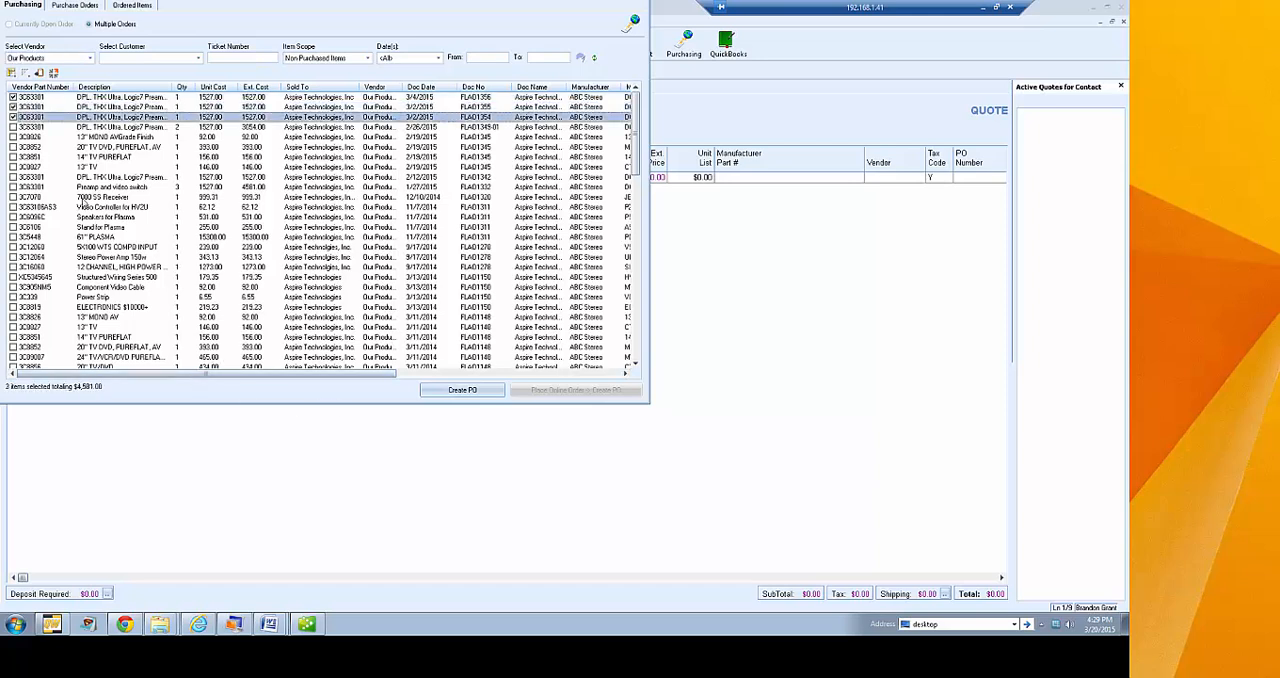
click(13, 107)
click(13, 117)
click(13, 137)
click(13, 157)
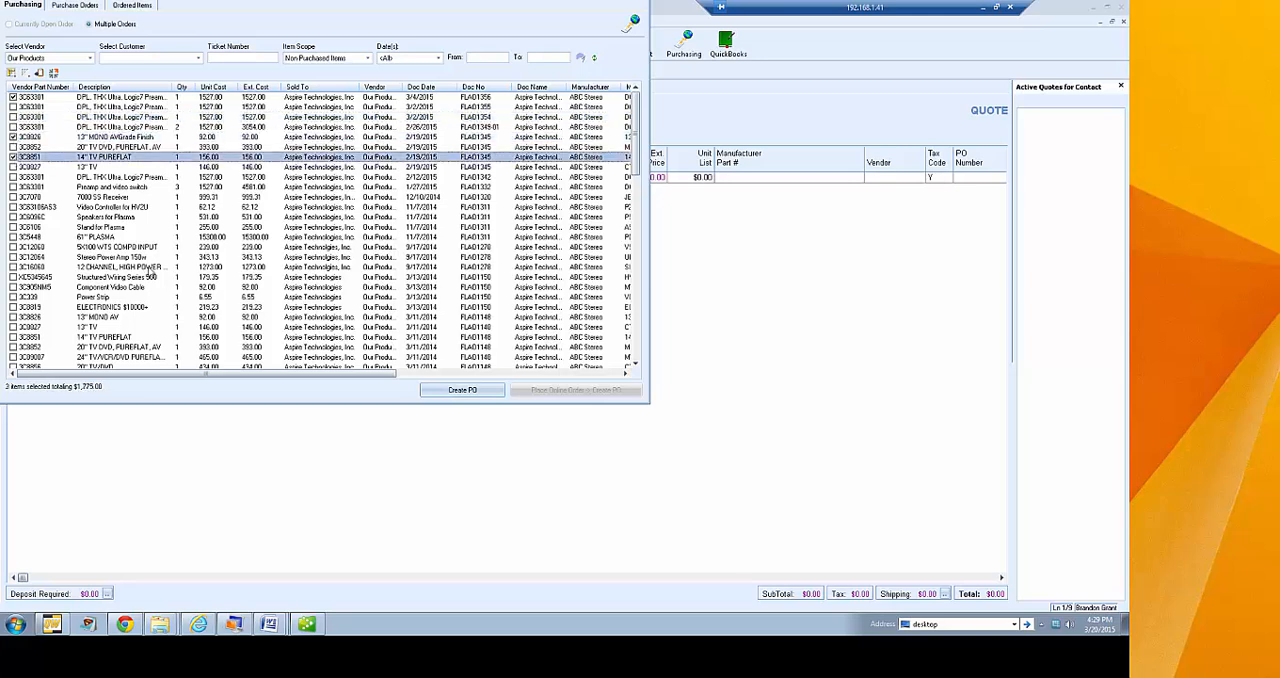
Create a purchase order for the selected items with a generated PO number and without exporting it to QuickBooks
click(455, 390)
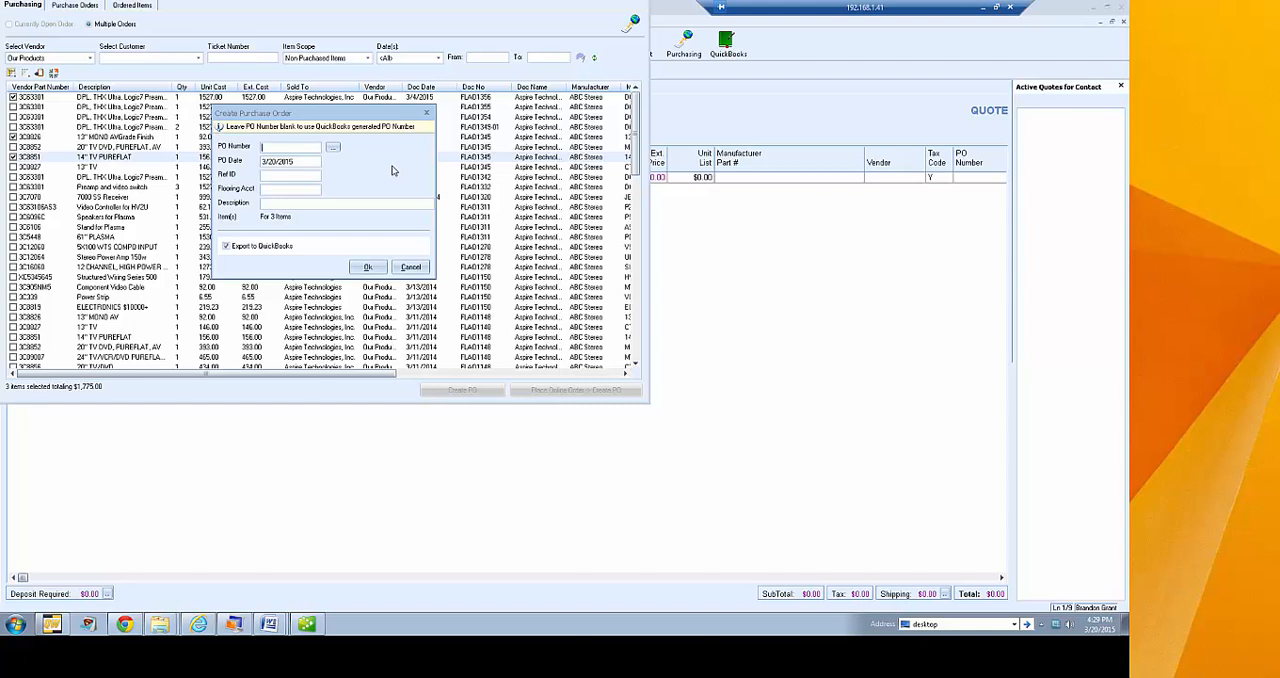
click(333, 147)
key(Return)
click(268, 177)
click(287, 203)
click(227, 250)
click(227, 249)
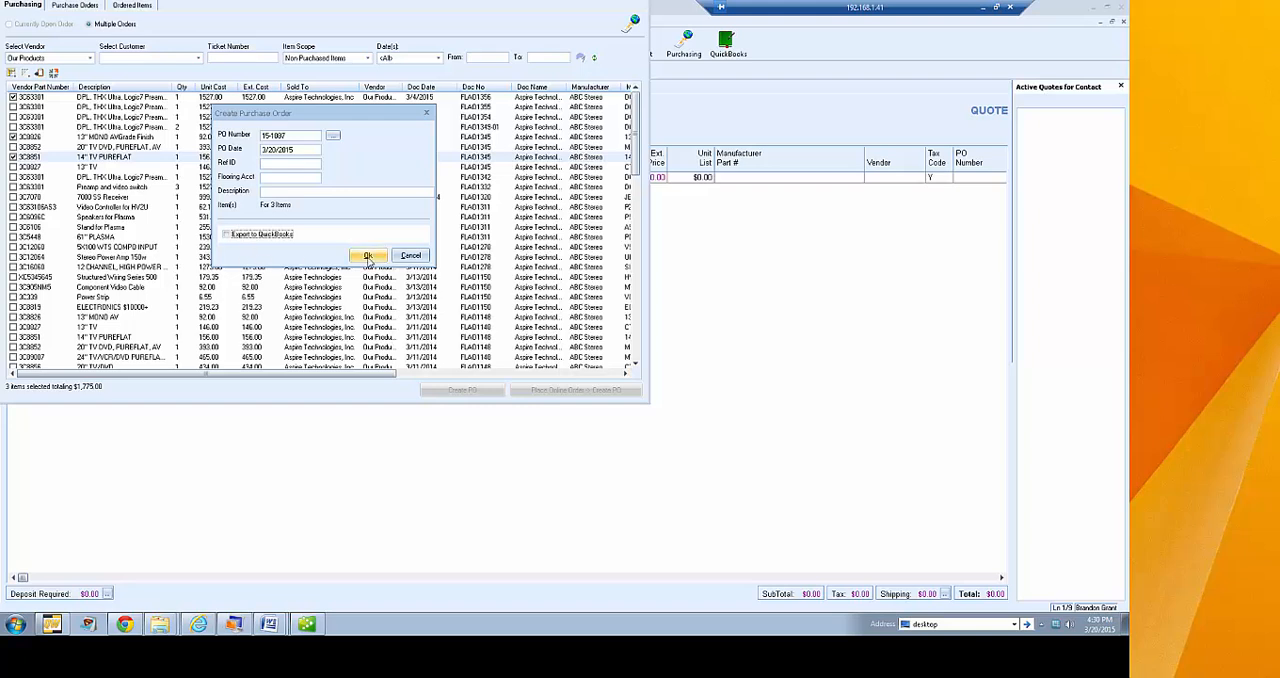
click(367, 255)
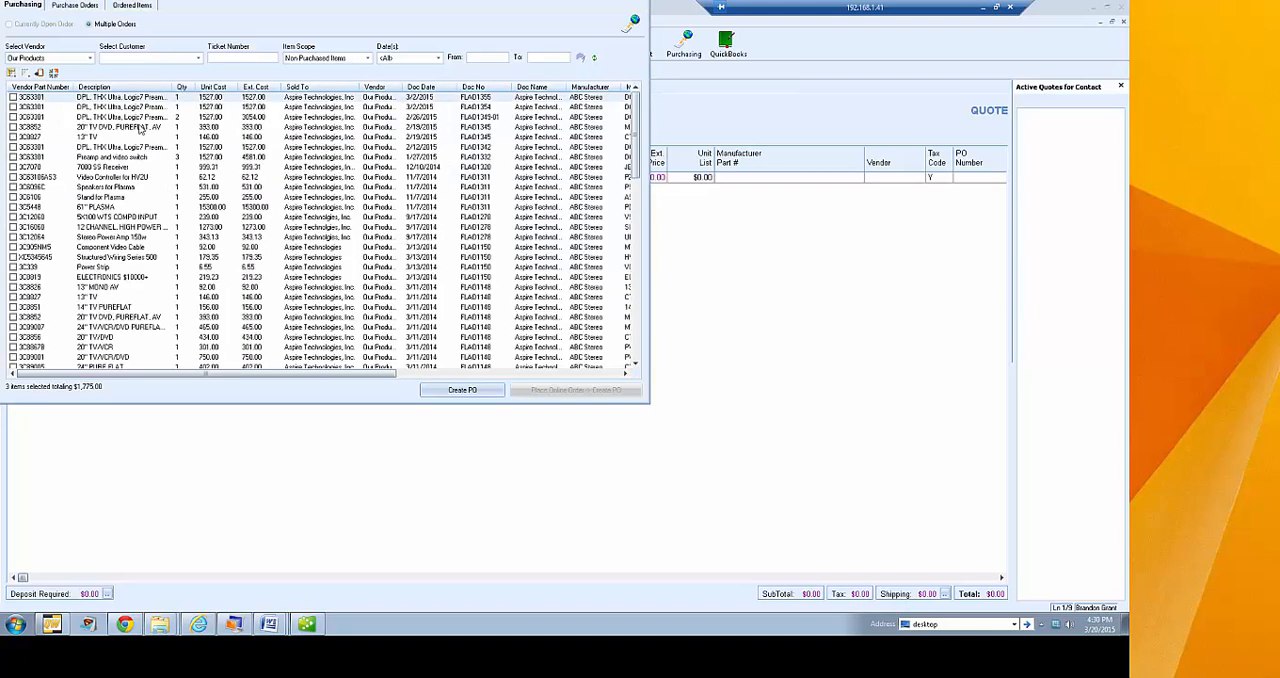
Show the purchase orders dated Today and enlarge the Purchasing window to fit all the order's line items
click(76, 7)
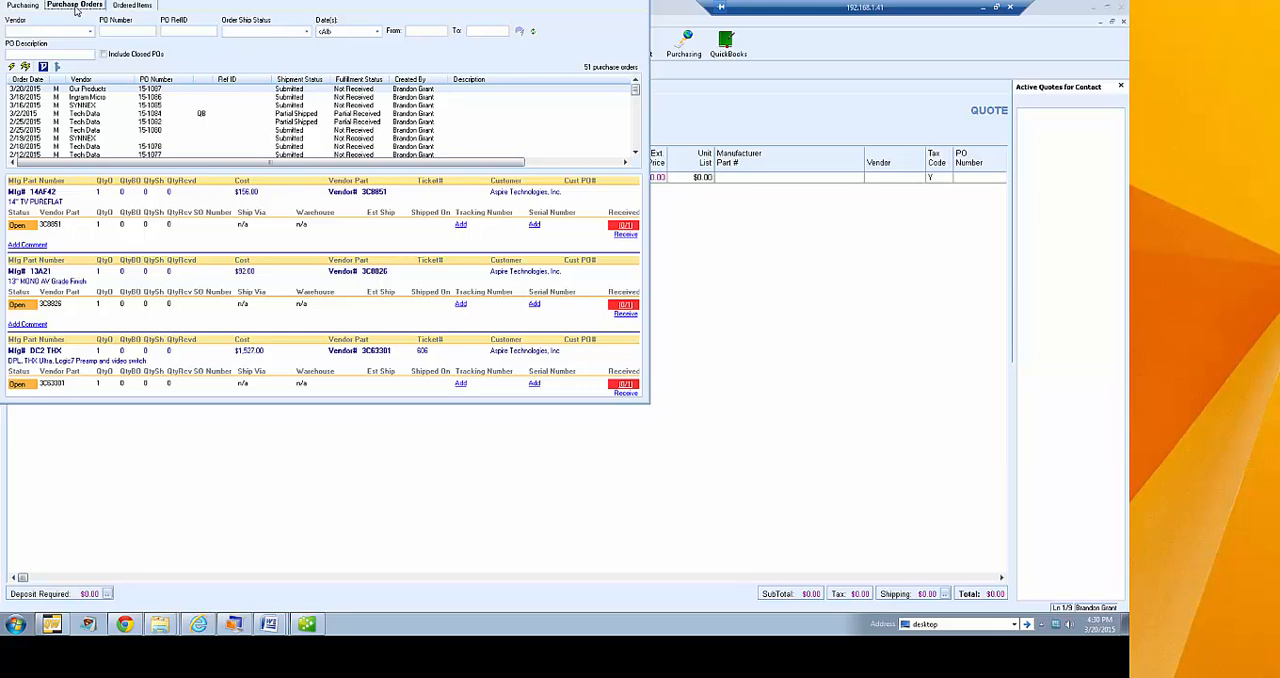
click(358, 32)
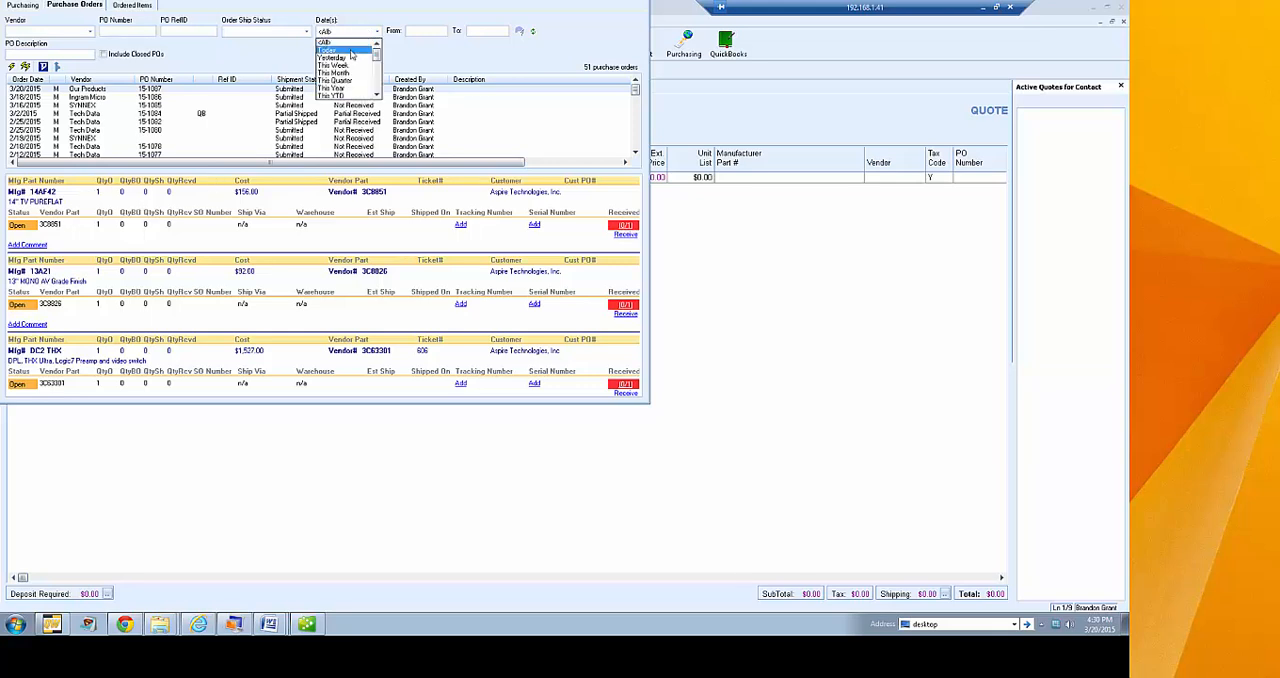
click(351, 54)
click(403, 240)
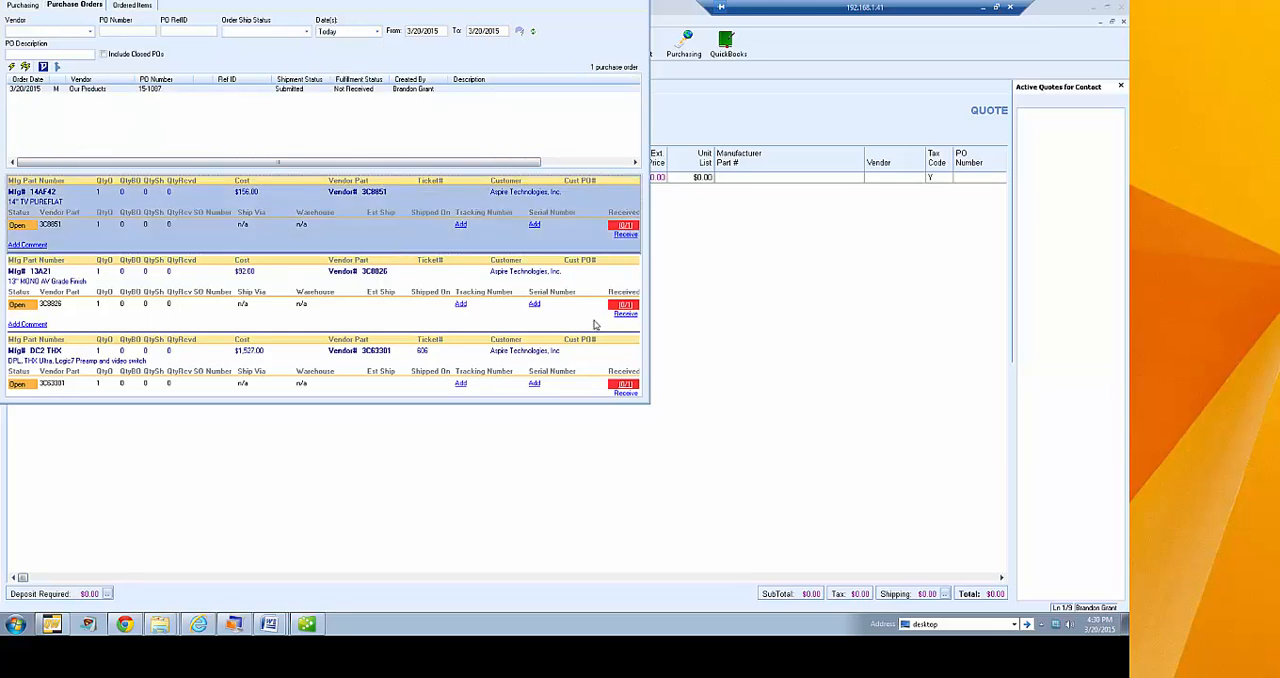
drag(651, 405, 738, 492)
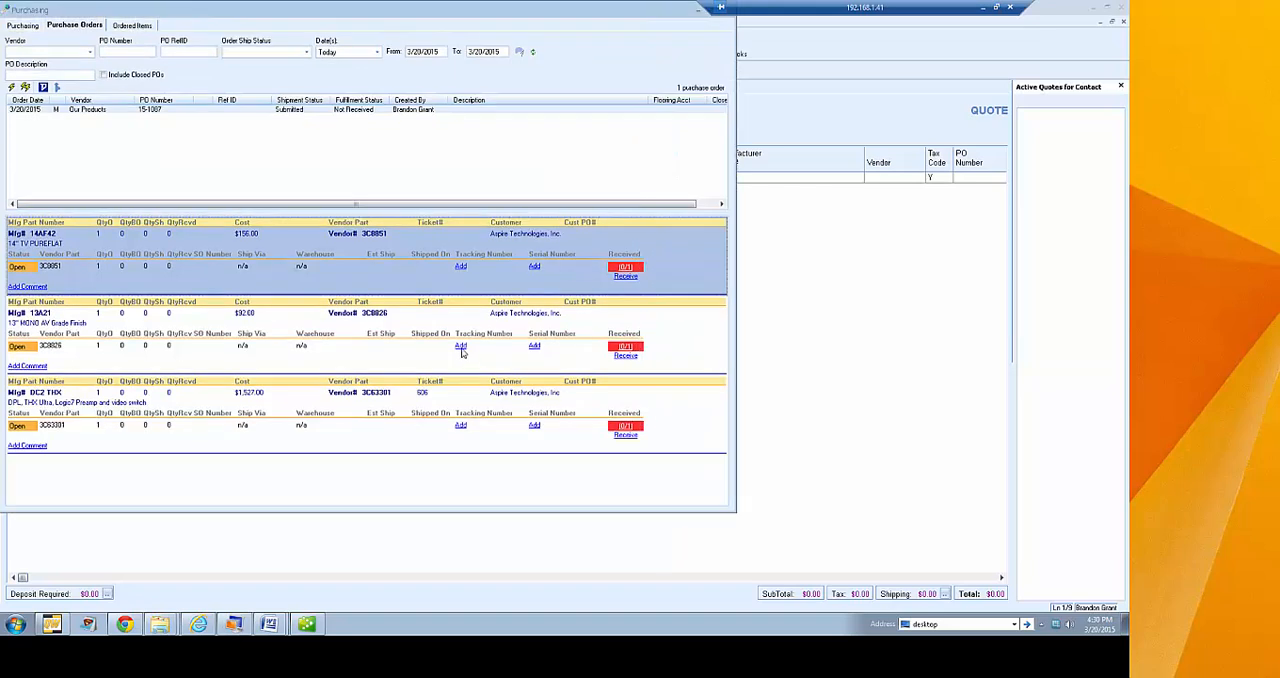
Examine the new purchase order's line items, their shipping, tracking and receiving fields, and the actions available for an item
click(386, 337)
click(384, 429)
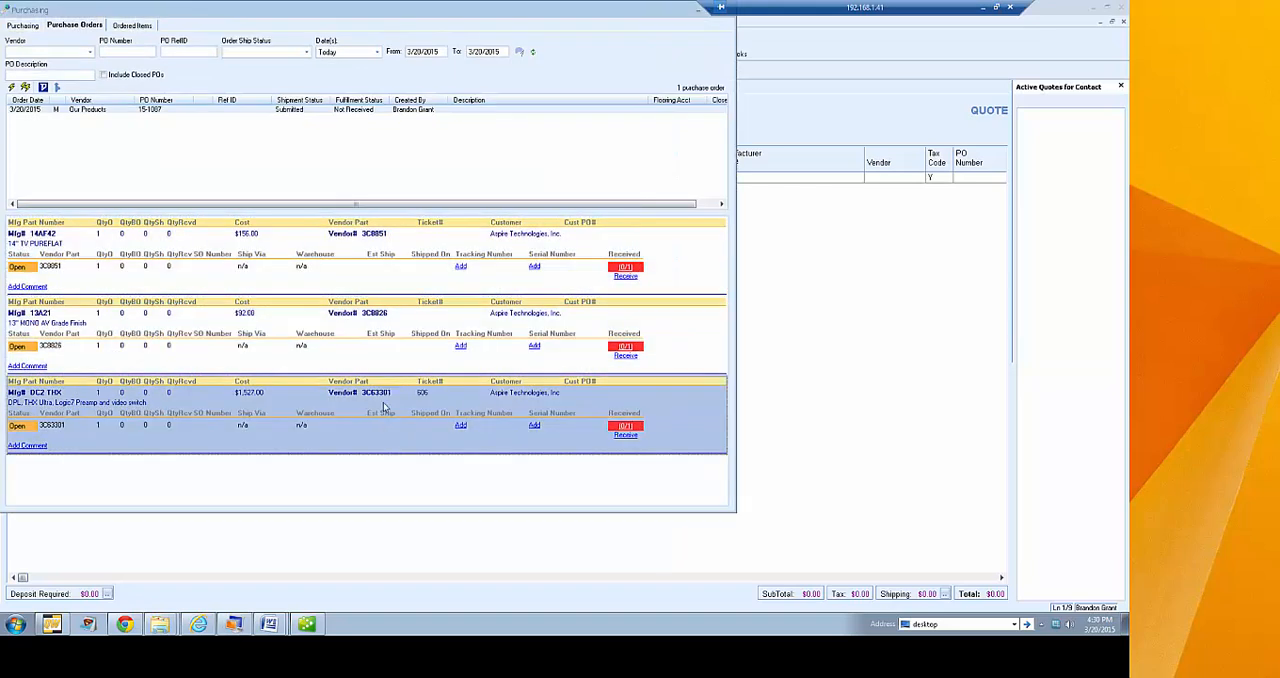
click(330, 114)
click(367, 282)
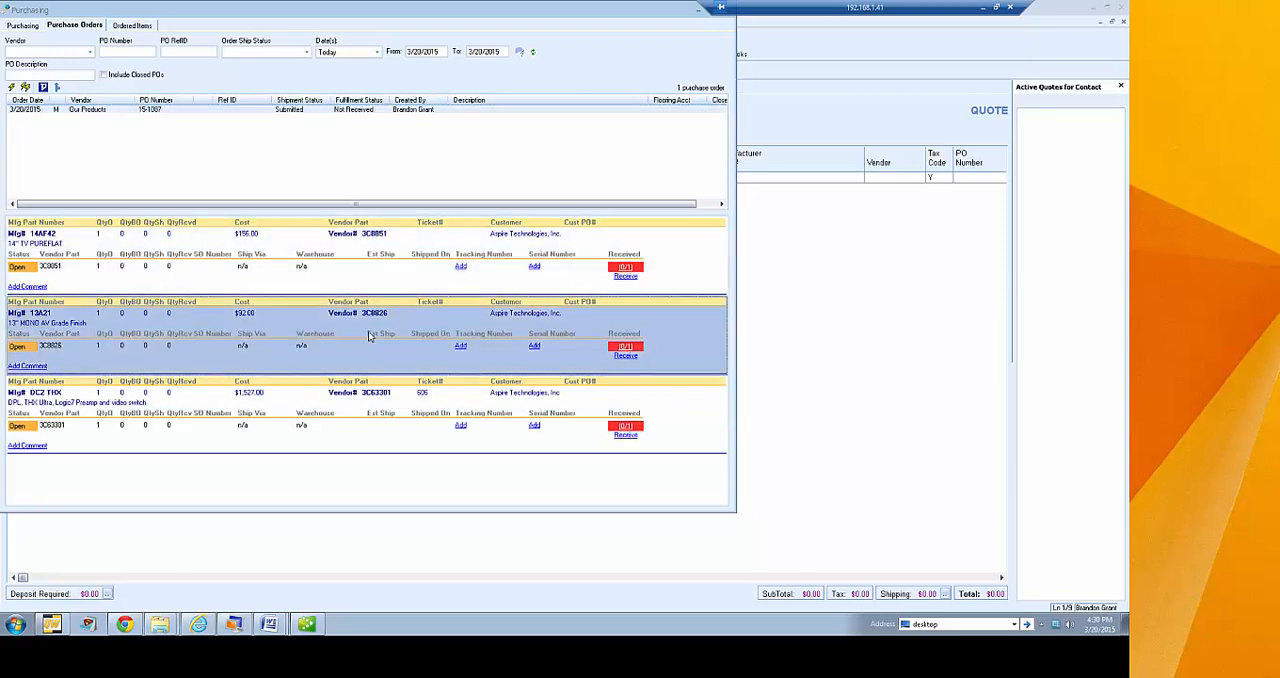
click(371, 345)
click(376, 388)
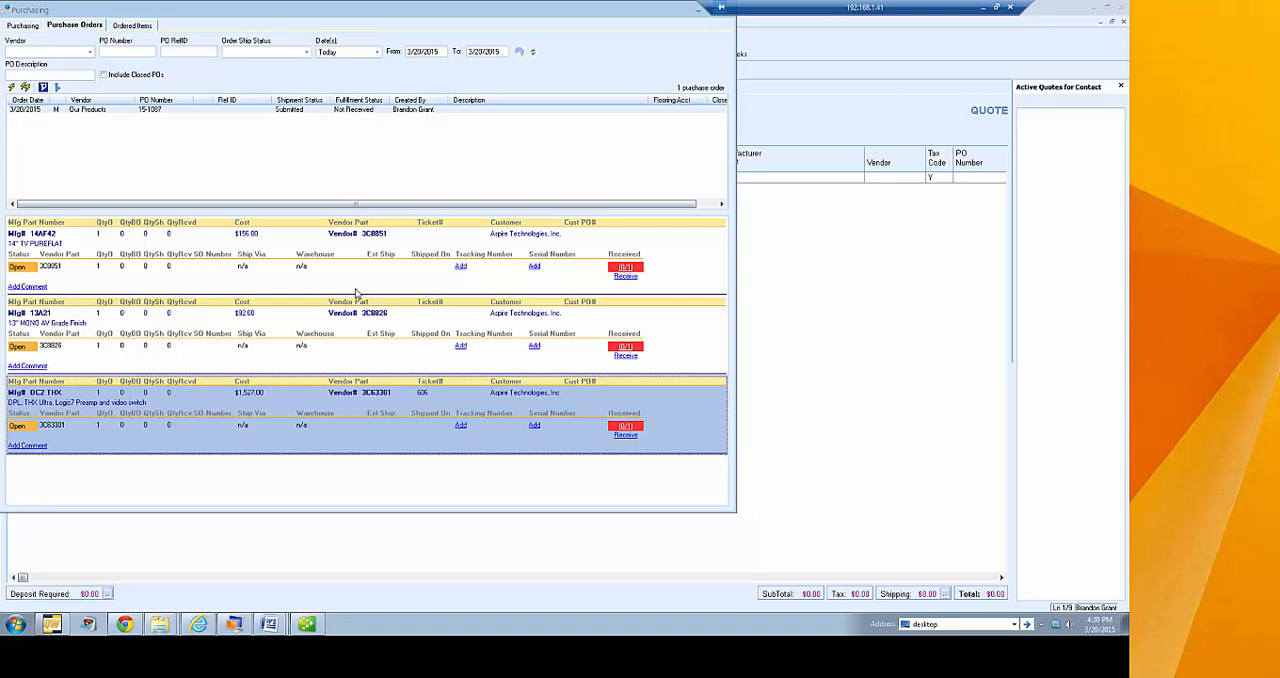
right_click(418, 269)
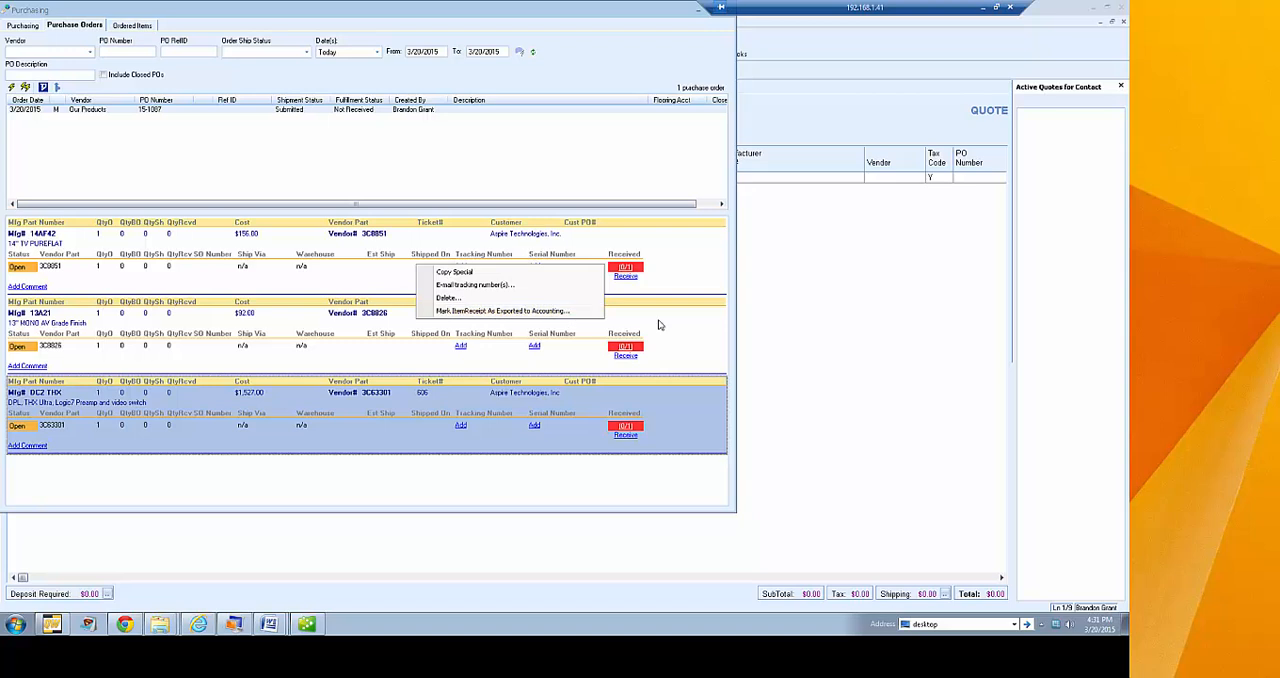
click(664, 288)
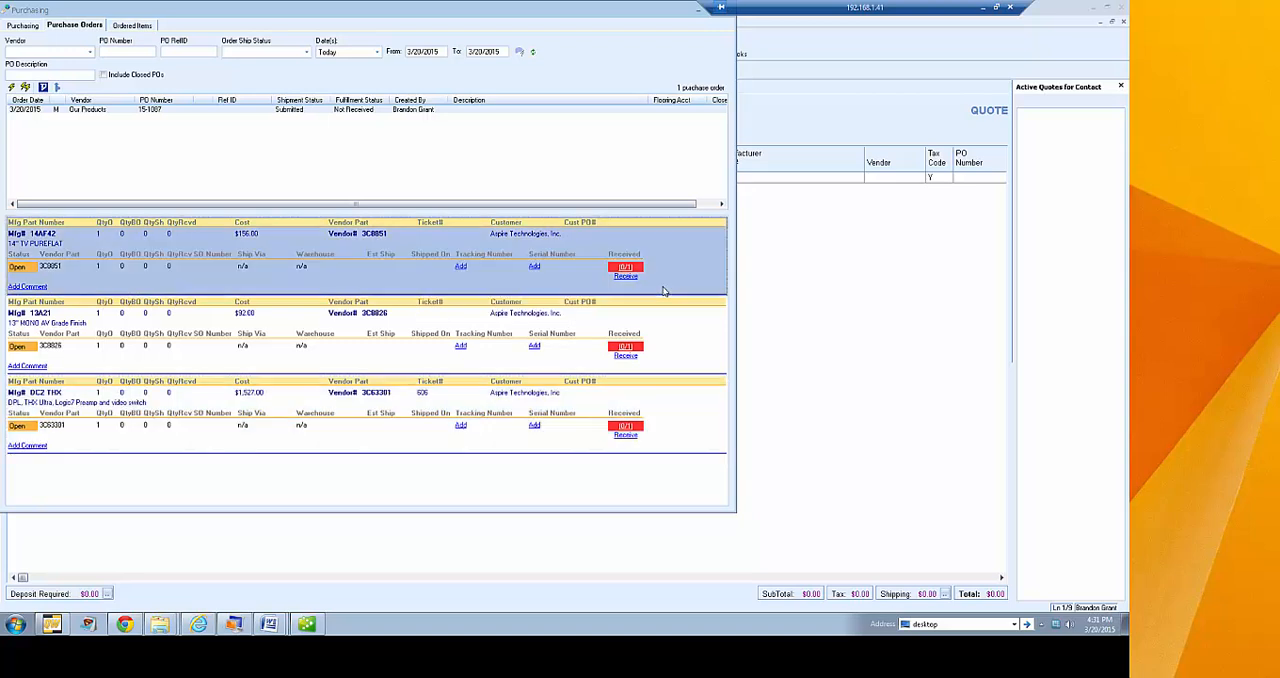
click(388, 337)
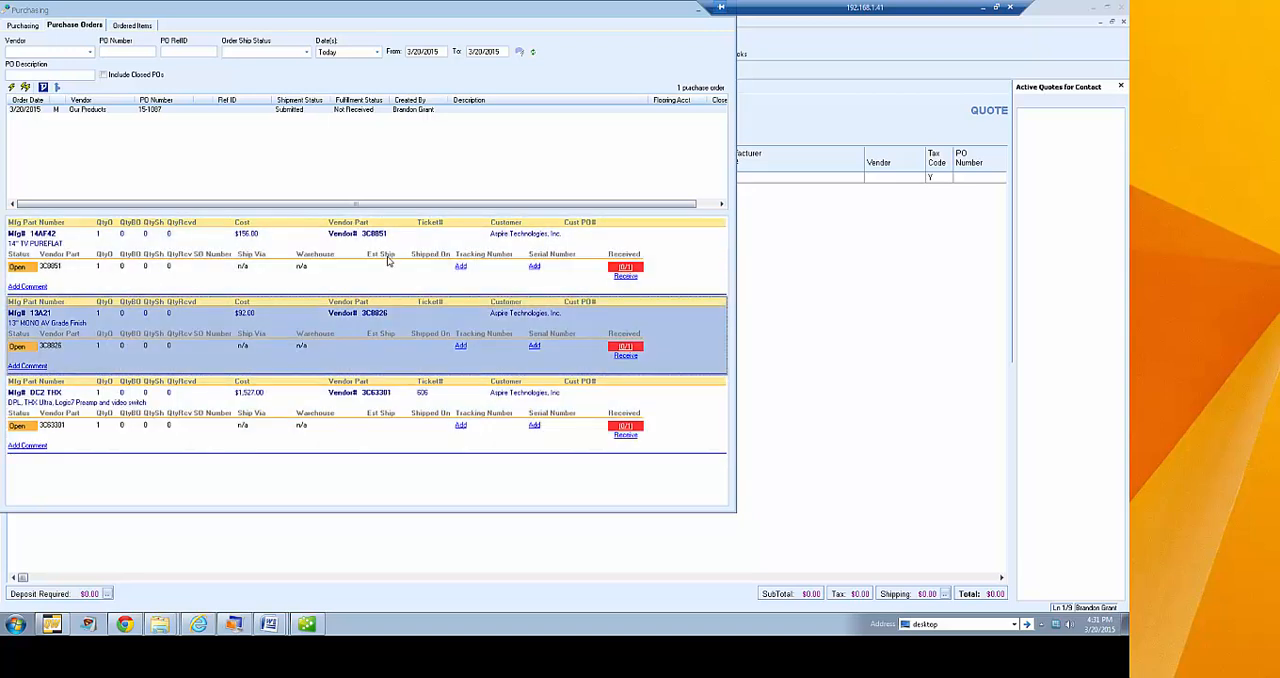
click(388, 260)
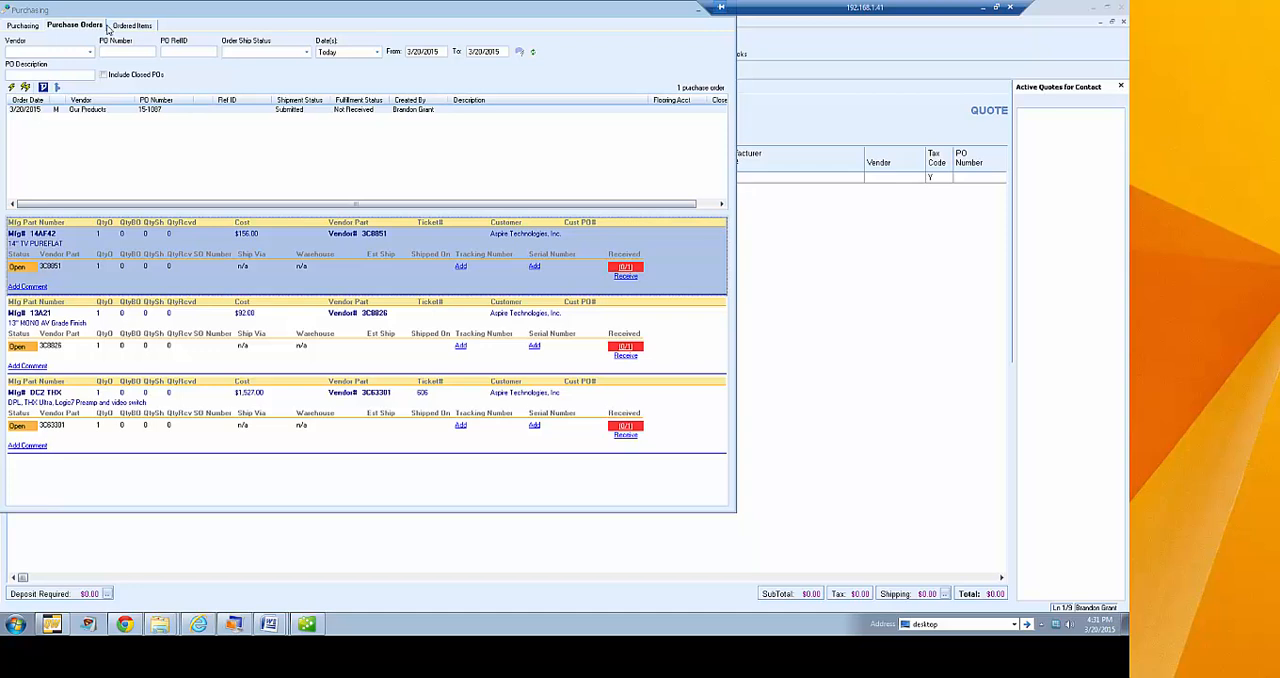
Look over the ordered items and their PO Number and PO RefID filters, and return to the purchase orders
click(131, 26)
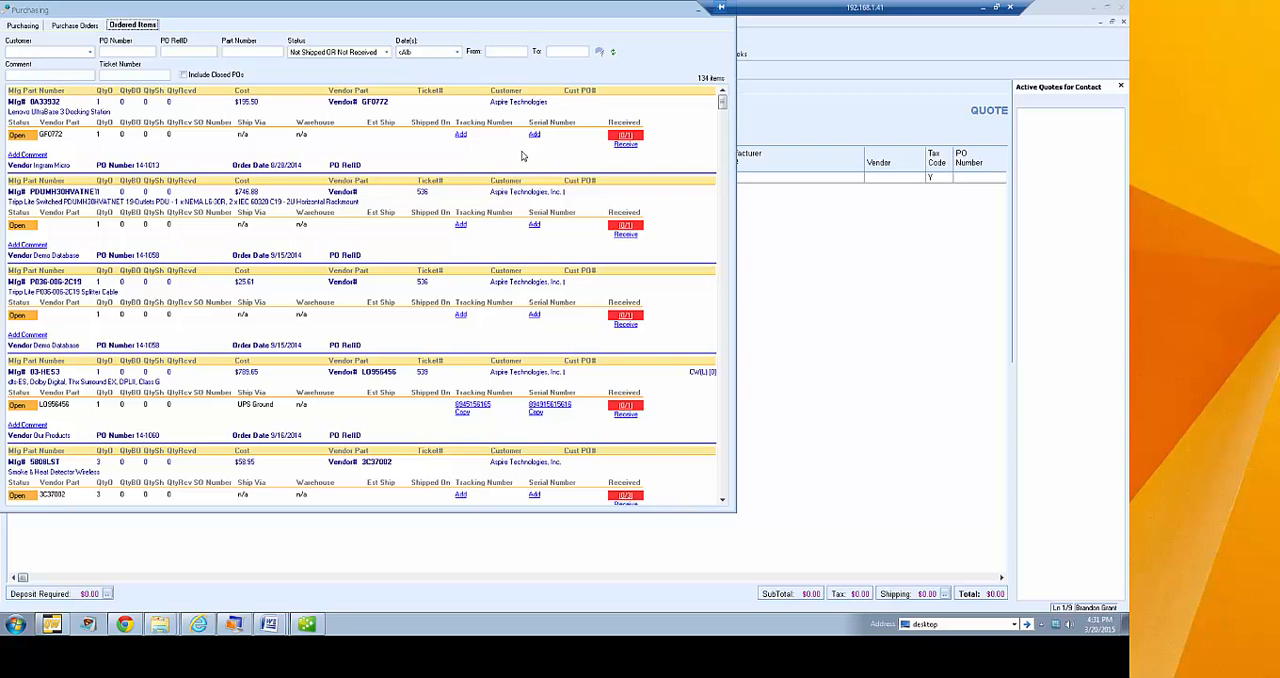
click(120, 52)
click(189, 52)
click(85, 24)
Filter the non-purchased items to the vendor D & H and select the first three items
click(25, 28)
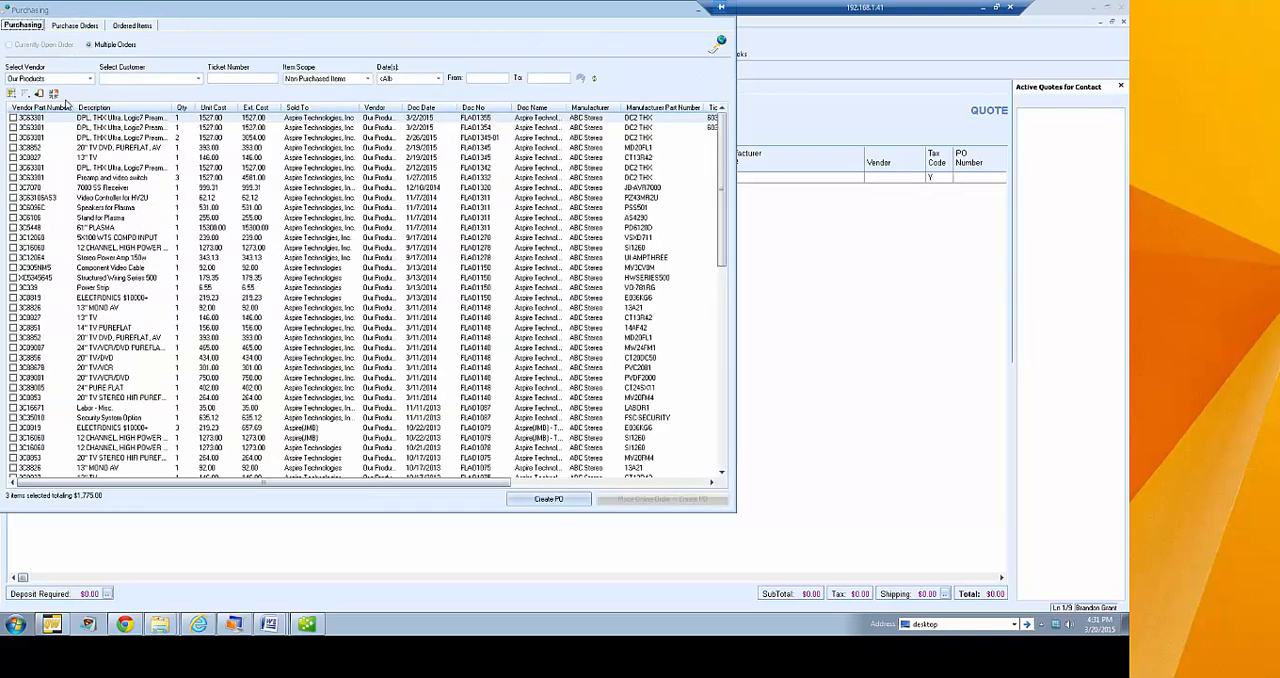
click(76, 80)
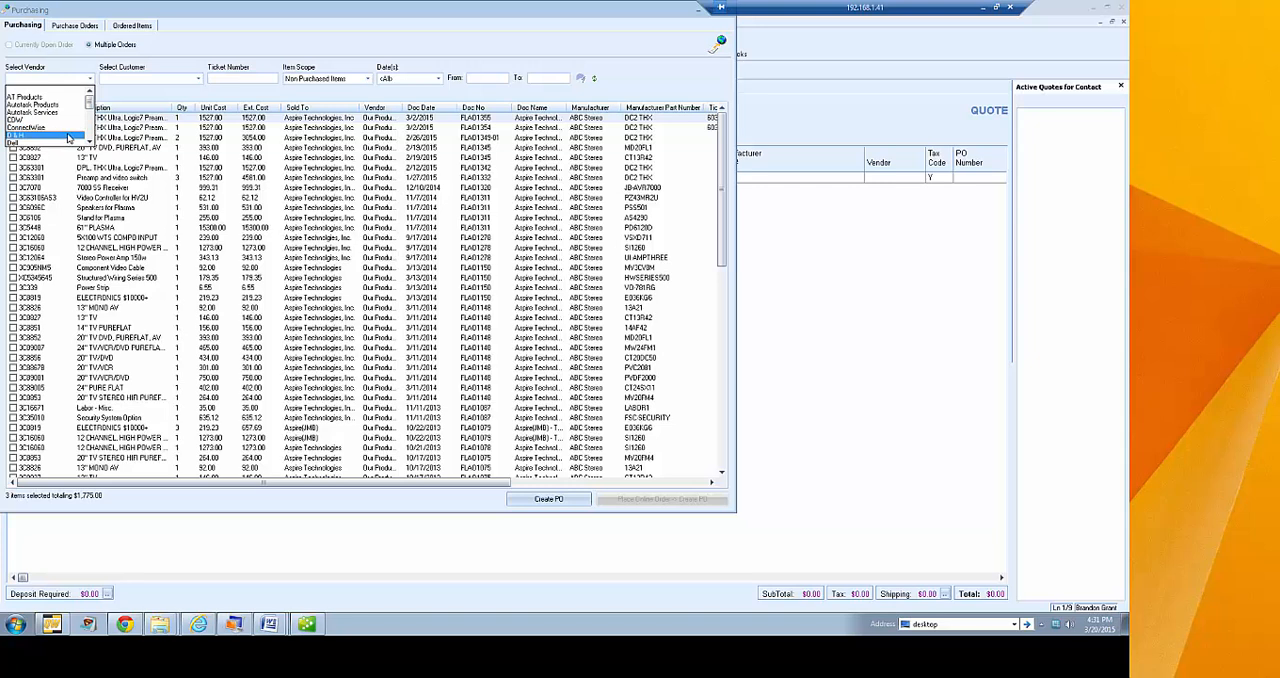
click(62, 135)
click(13, 117)
click(13, 127)
click(13, 137)
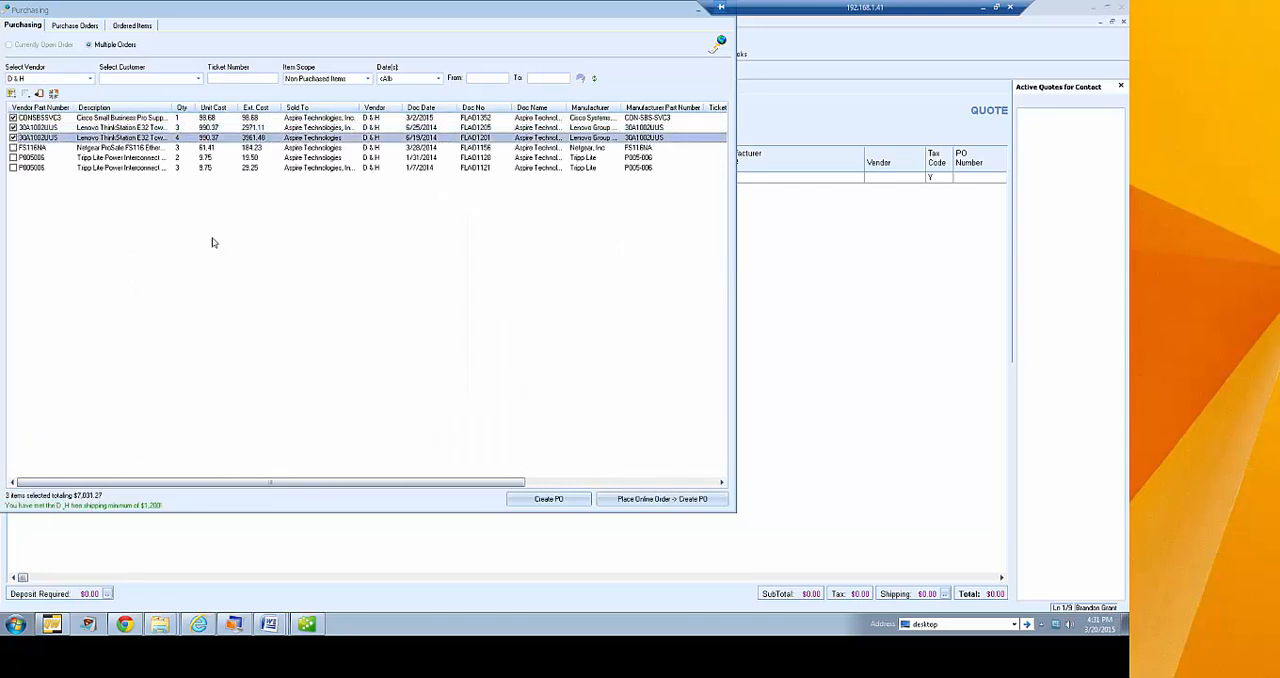
Review the purchase order info, back order handling and shipping options of the D&H online order form, and cancel it
click(619, 503)
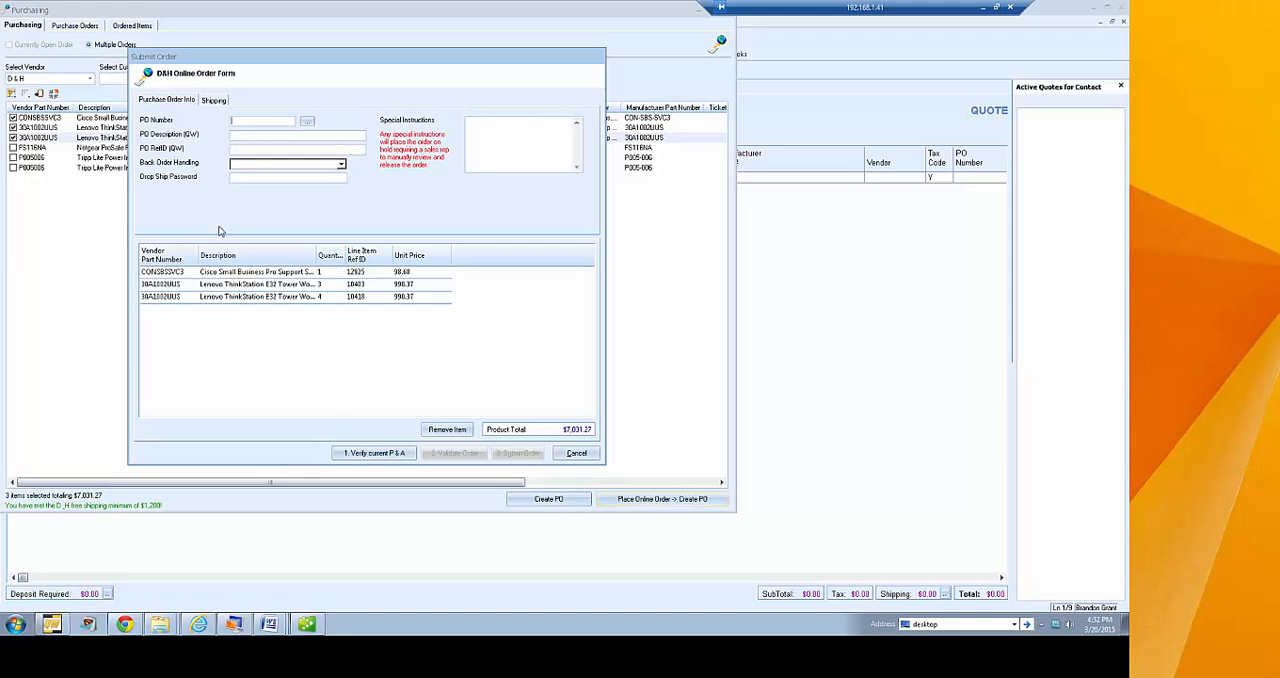
click(178, 103)
click(341, 164)
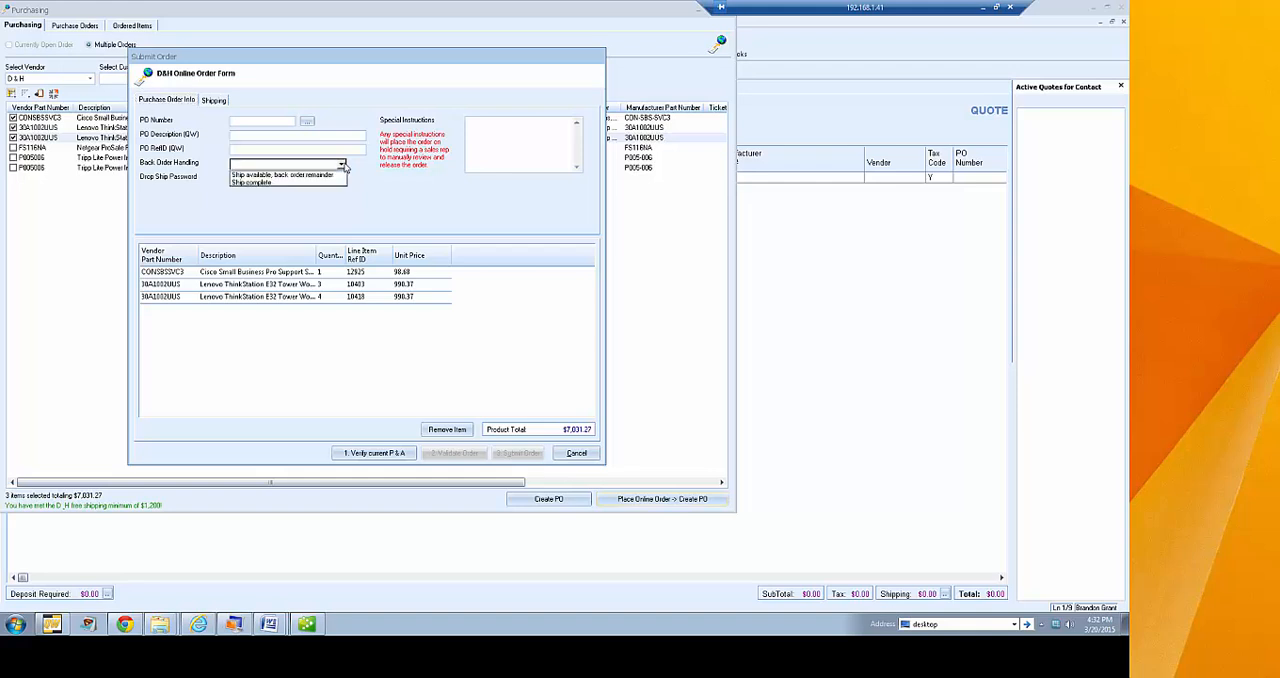
click(342, 165)
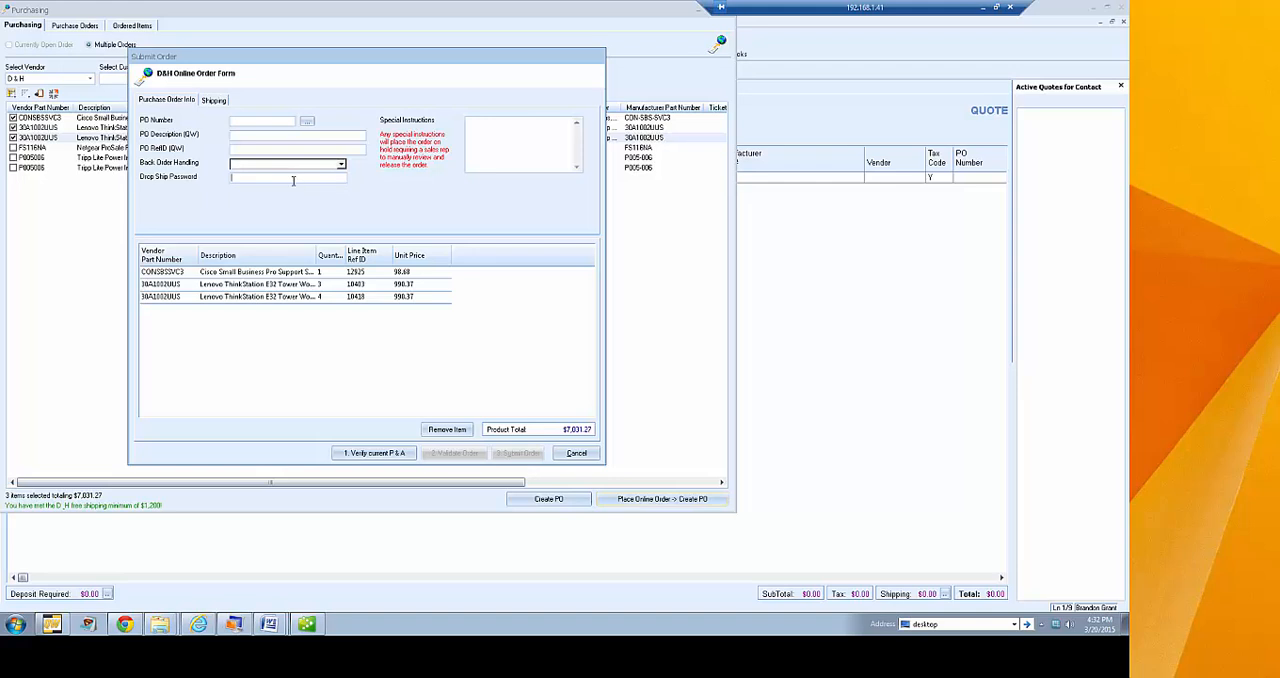
click(529, 132)
click(216, 101)
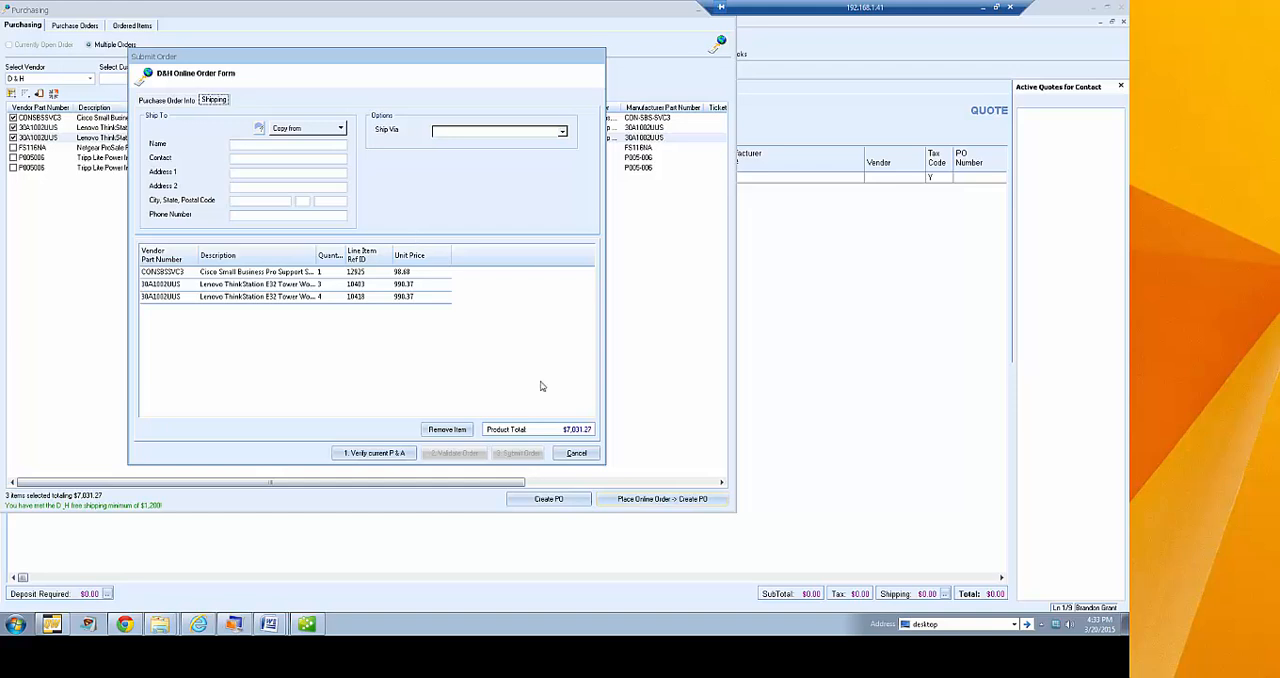
click(578, 454)
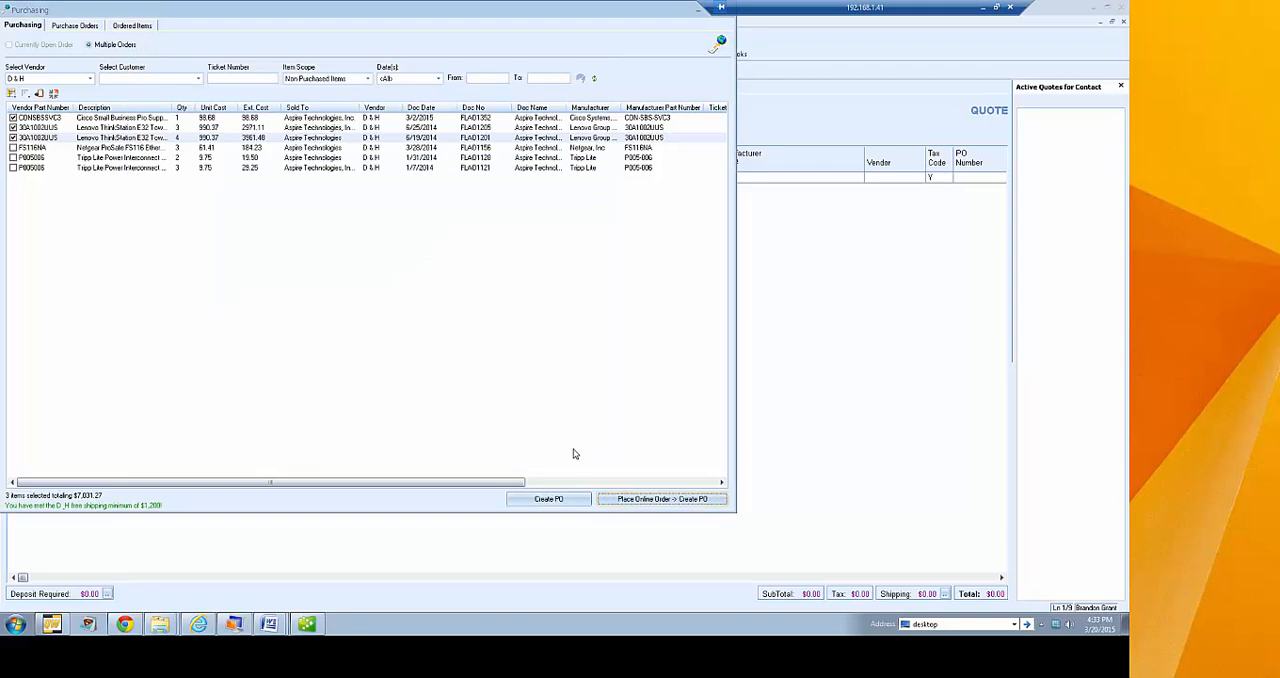
Look over the ordered items and their customer filter, return to the purchasing list, and close the Purchasing window
drag(182, 14, 318, 48)
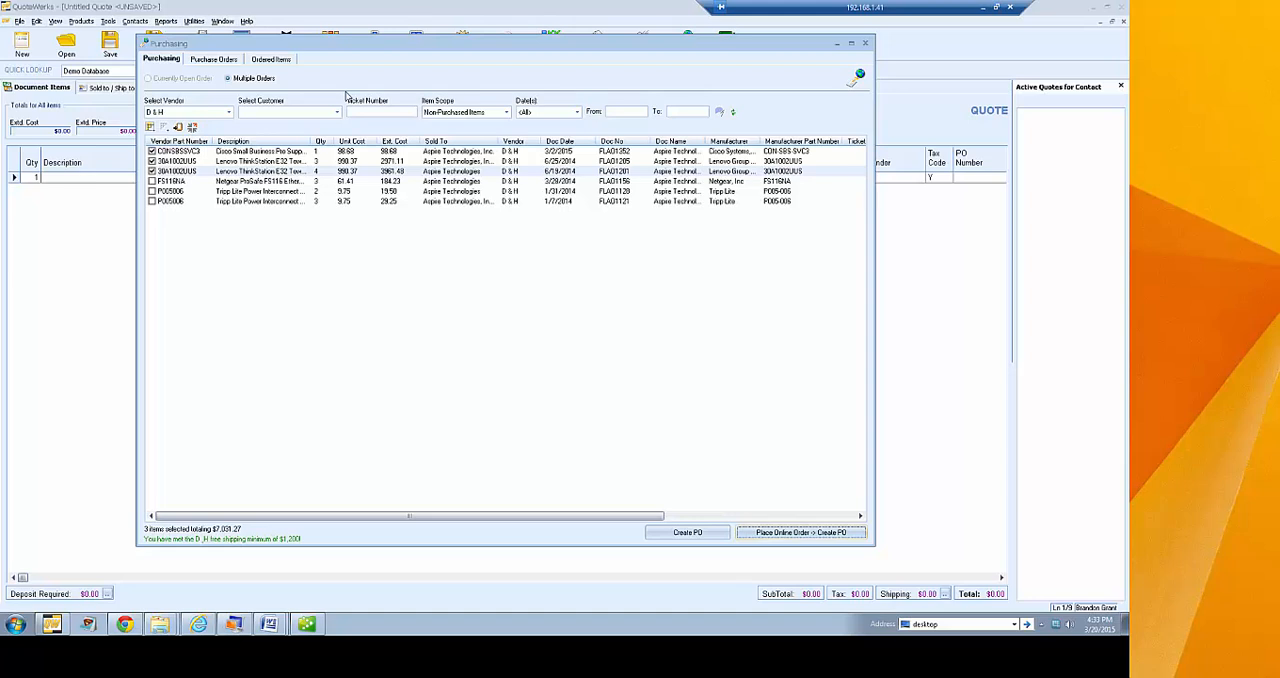
click(261, 60)
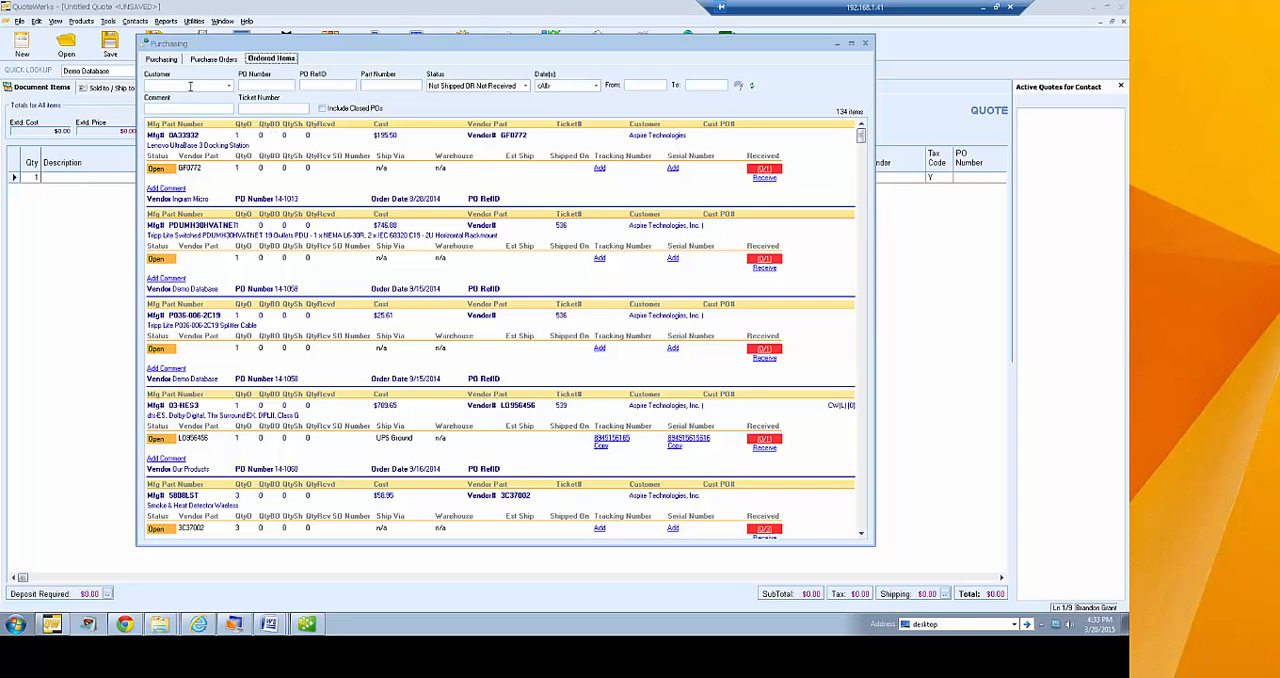
click(192, 88)
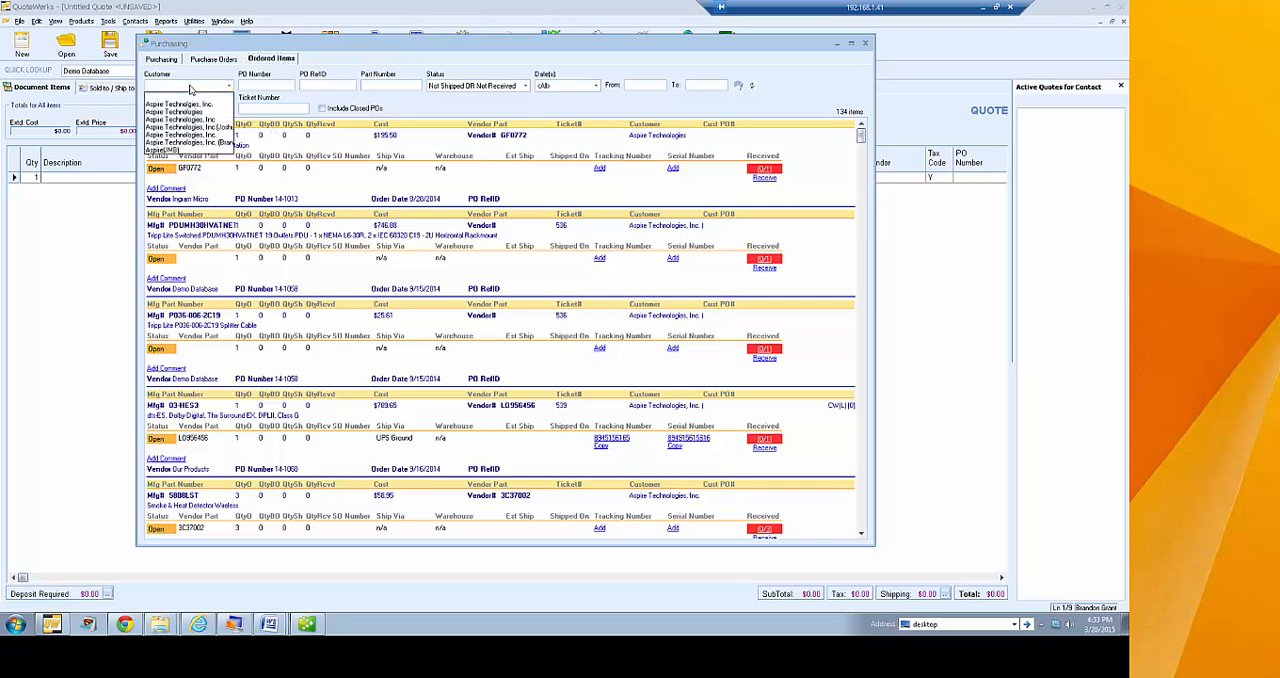
click(455, 107)
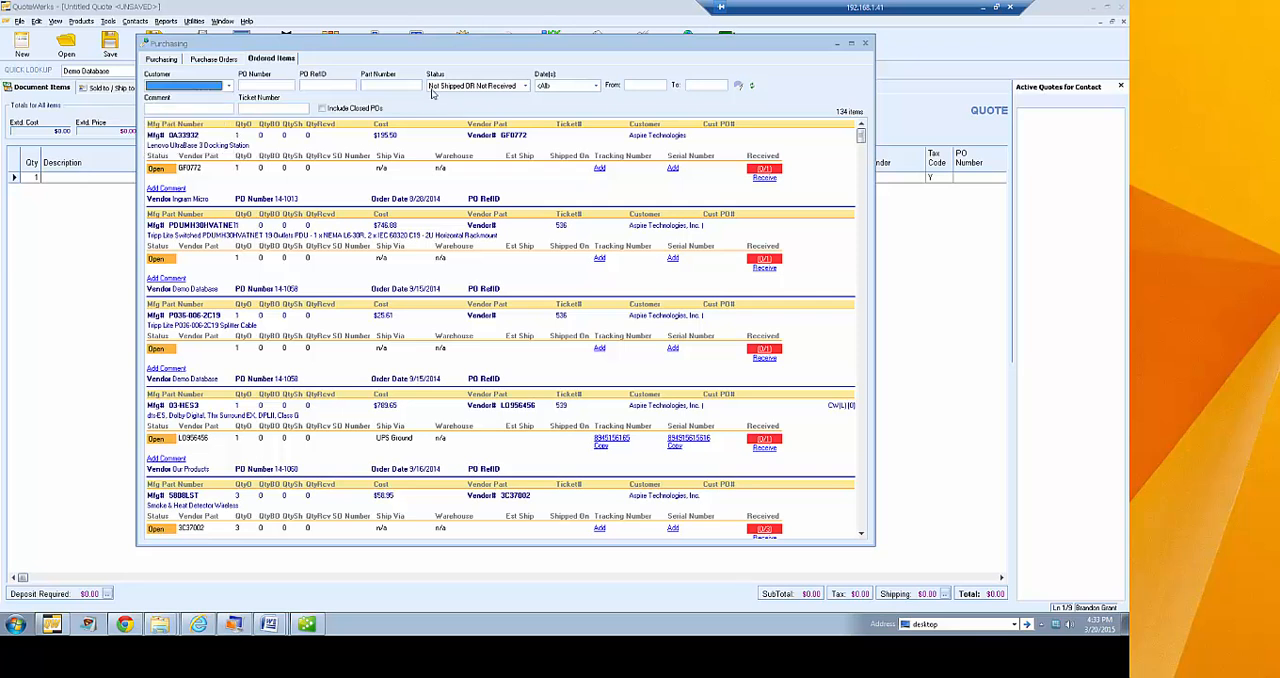
click(158, 60)
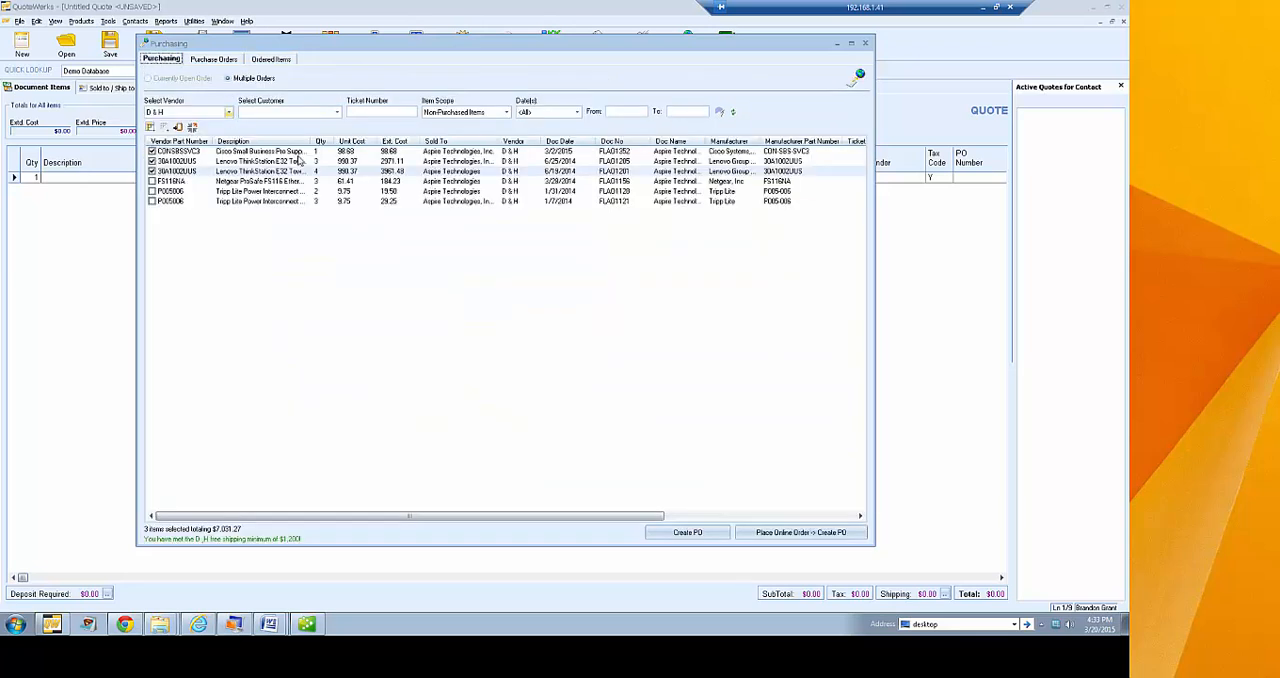
click(866, 45)
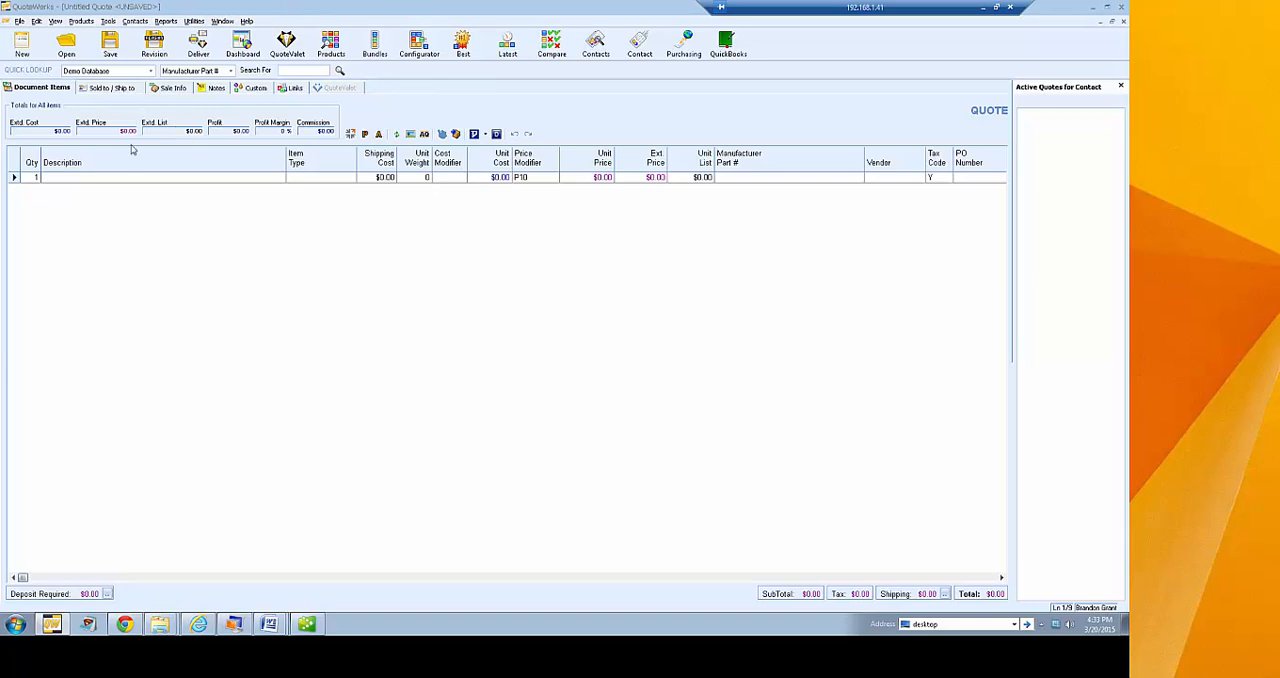
click(37, 21)
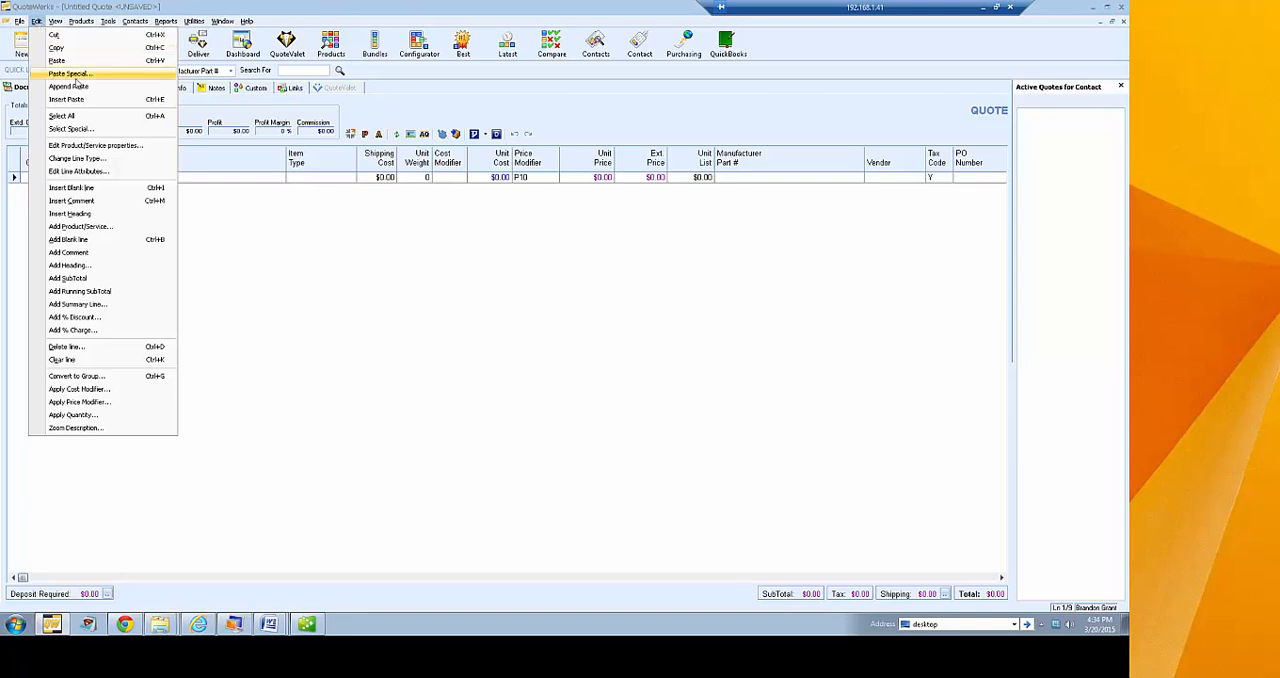
click(107, 77)
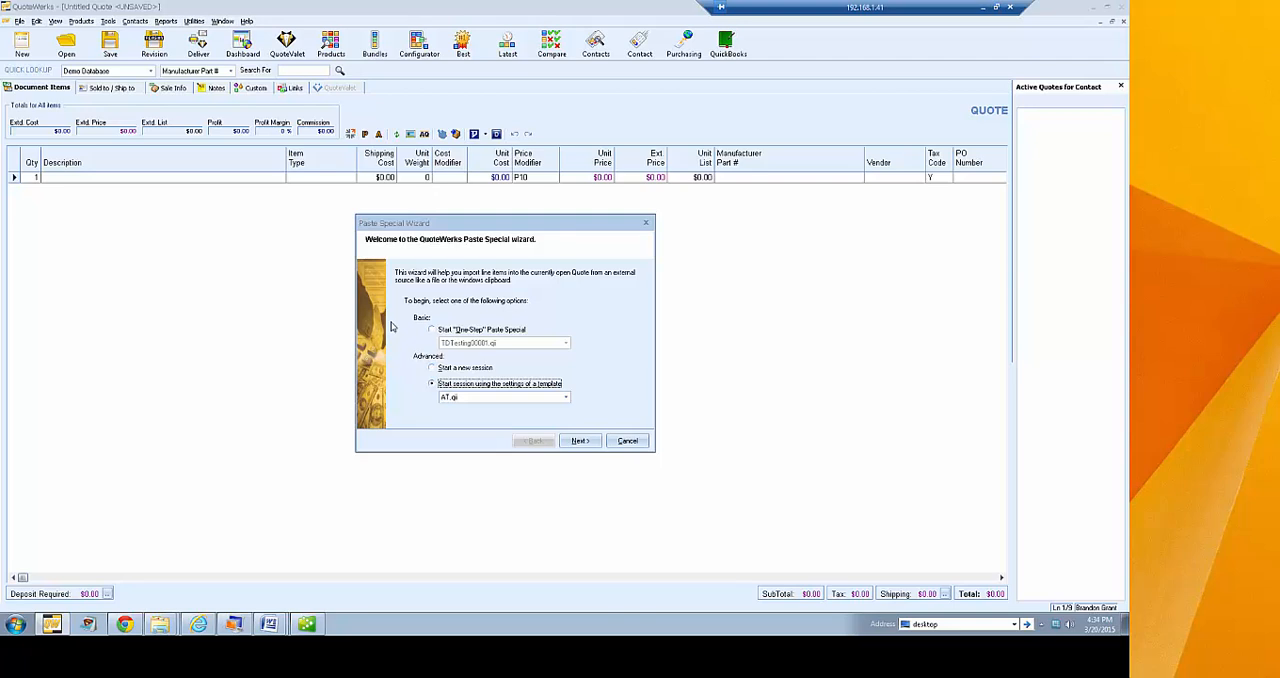
click(627, 440)
Open Quotation_4000482316.xlsx in Excel from the Tech Data Quotes folder inside the desktop's Demo folder
click(951, 624)
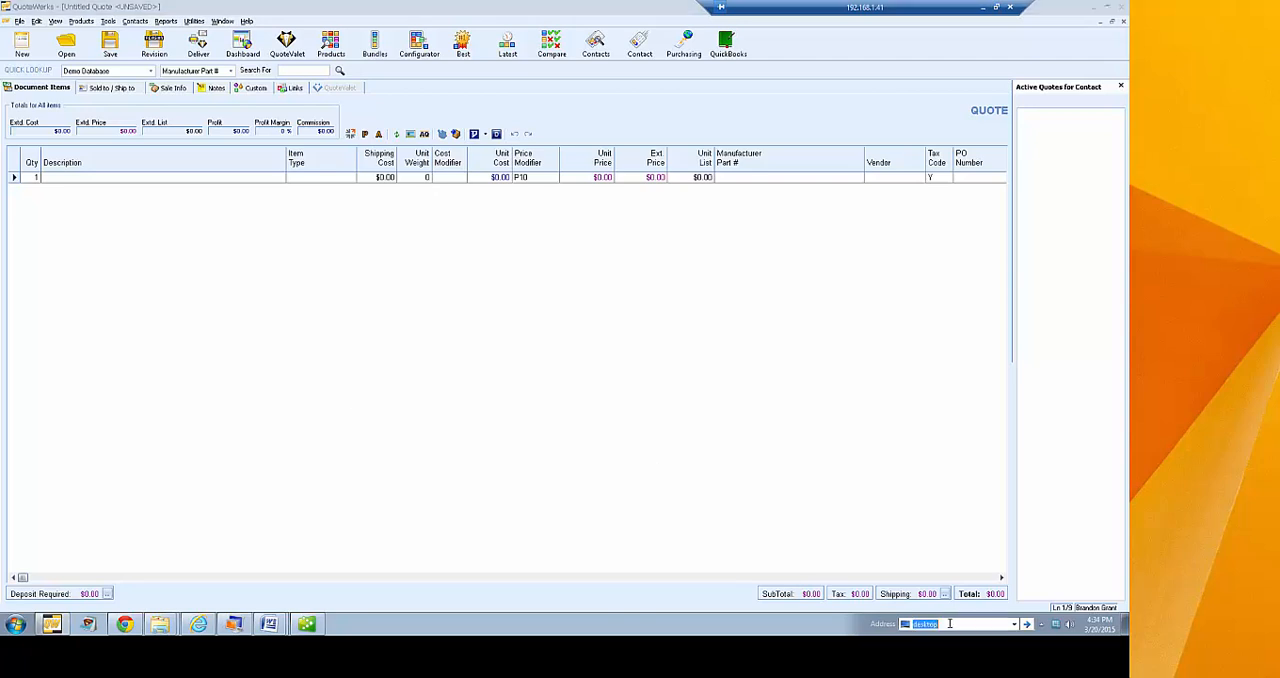
key(Return)
double_click(378, 218)
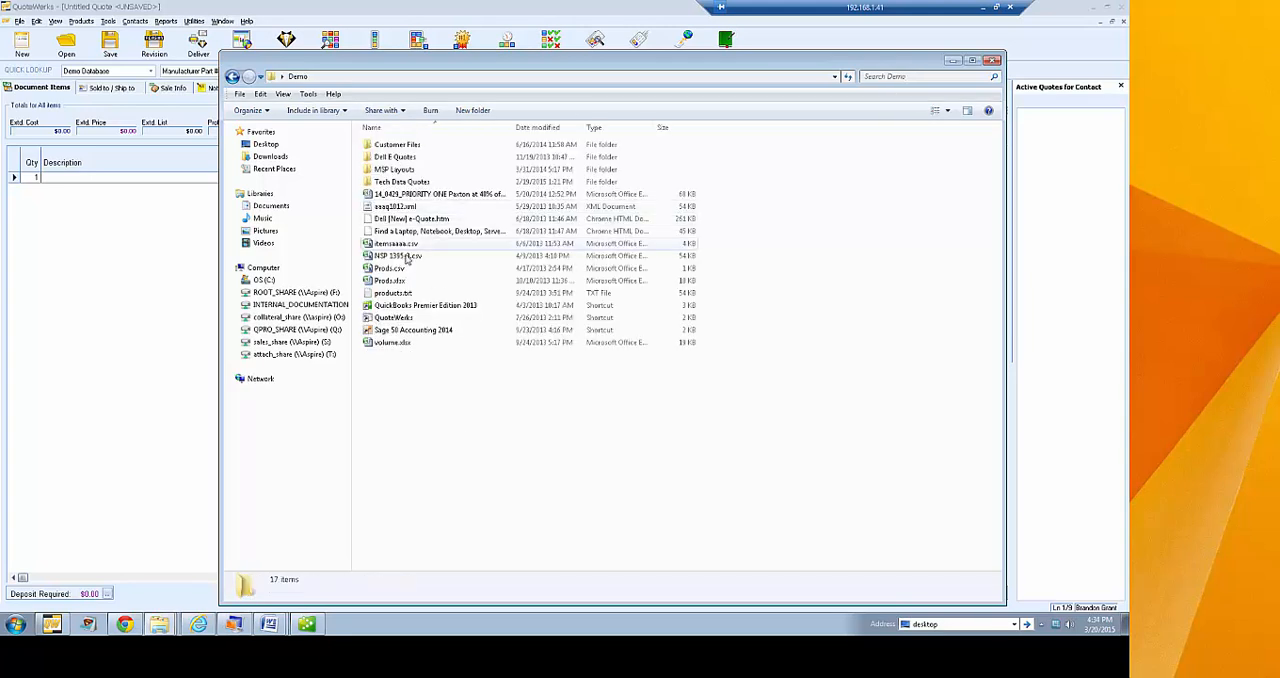
double_click(401, 182)
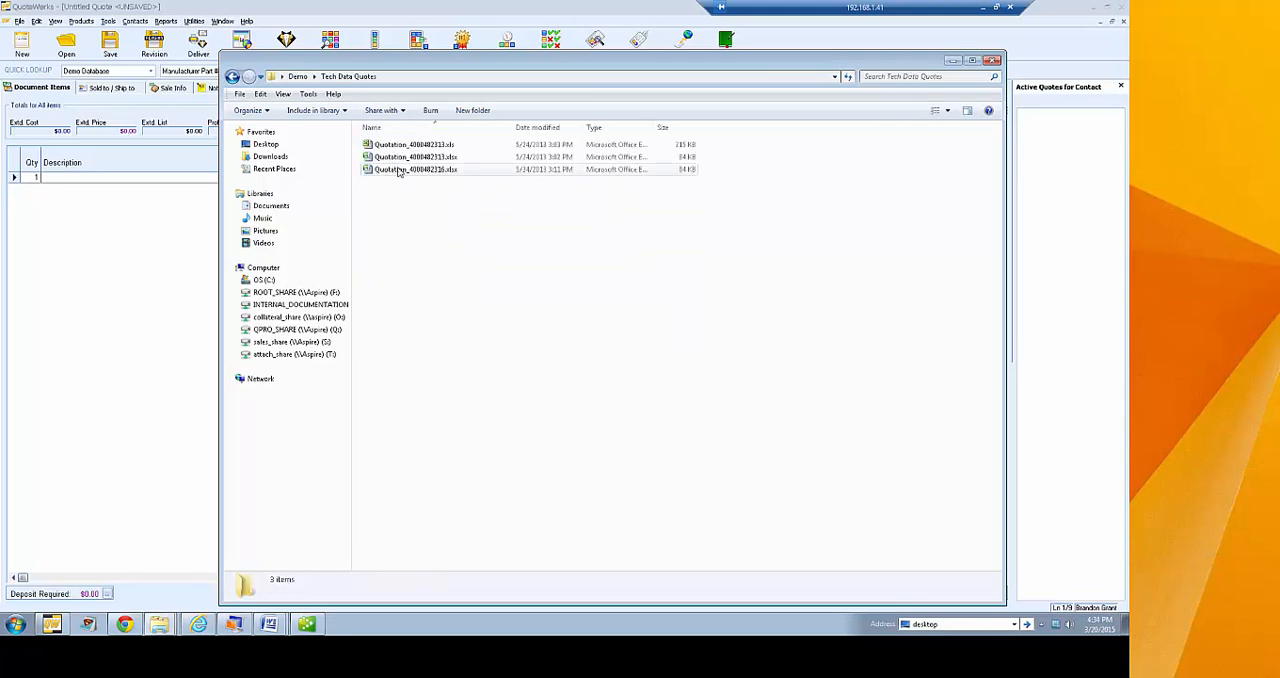
double_click(400, 170)
Widen the spreadsheet window and copy the three product rows, 14 to 16, from Qty through Promo Info
drag(245, 75, 352, 54)
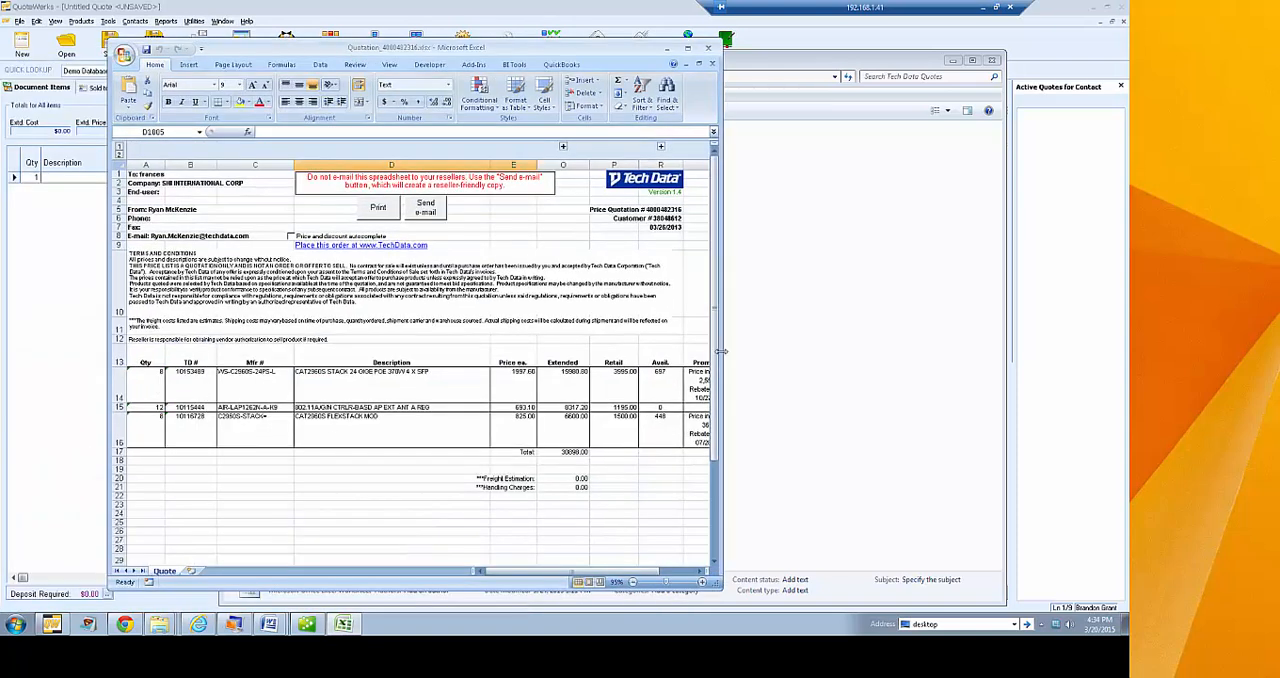
drag(718, 346, 840, 348)
drag(145, 383, 705, 432)
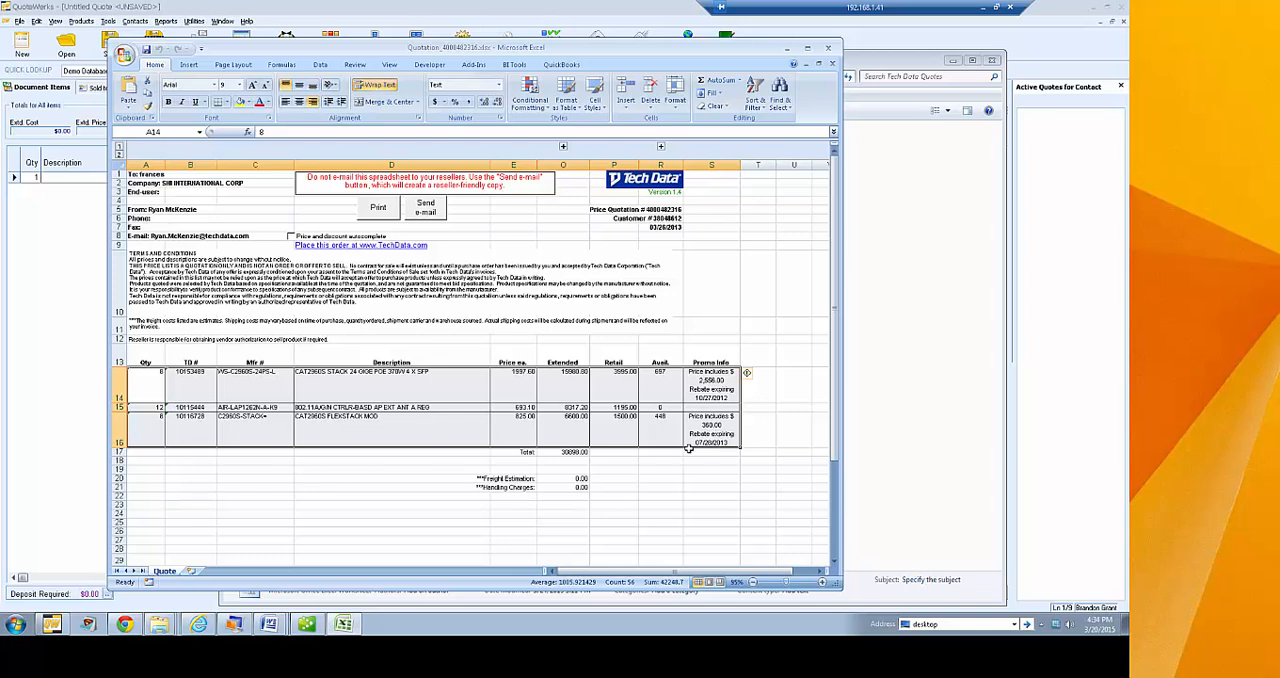
key(ctrl+c)
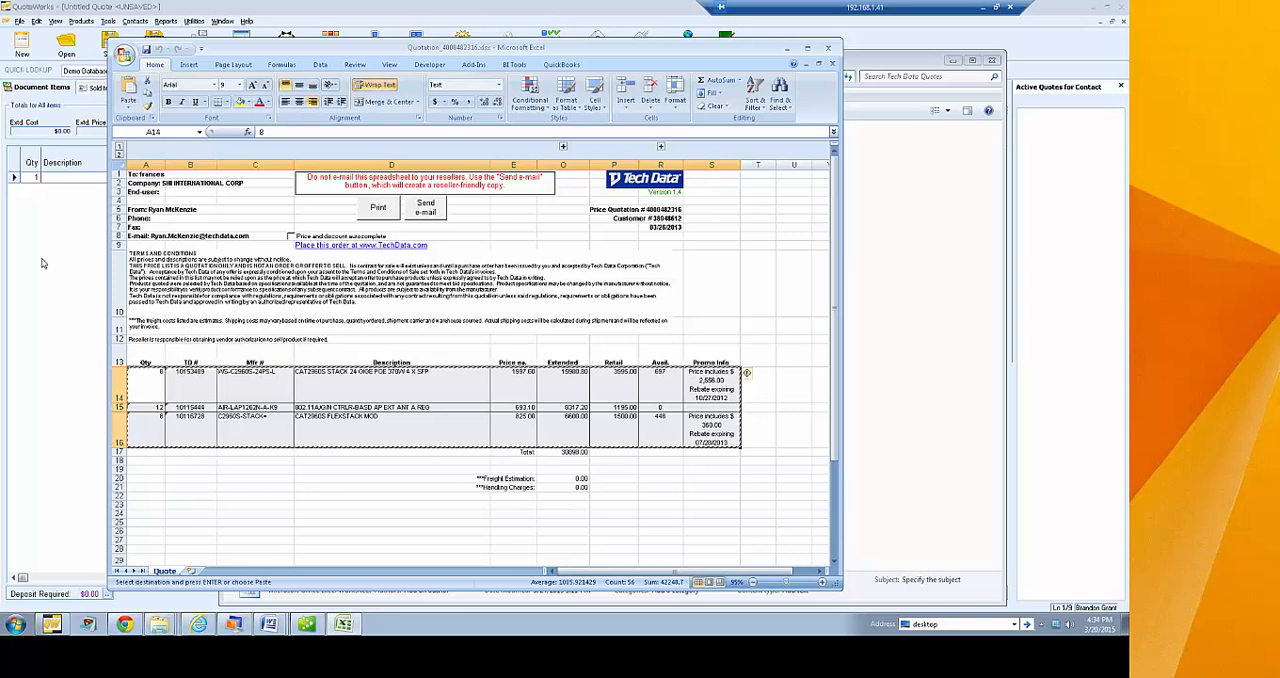
Switch back to QuoteWerks and start a new Paste Special session with the clipboard as source, starting at row 1
click(80, 256)
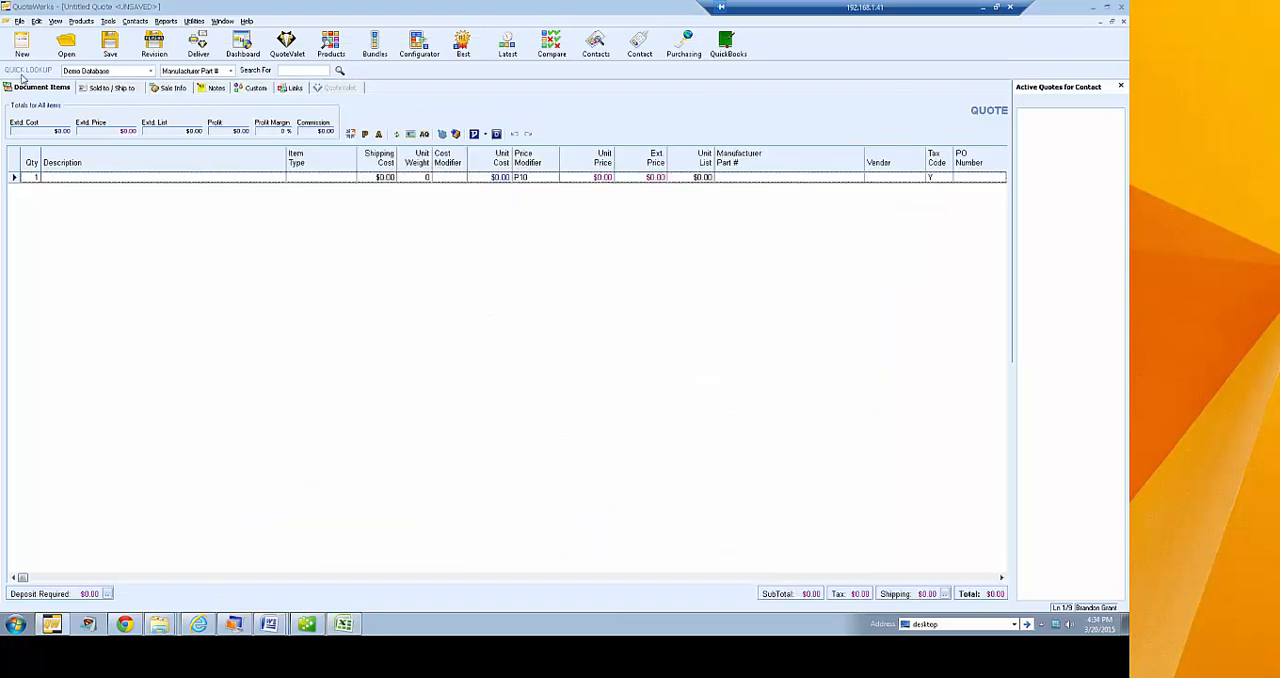
click(36, 21)
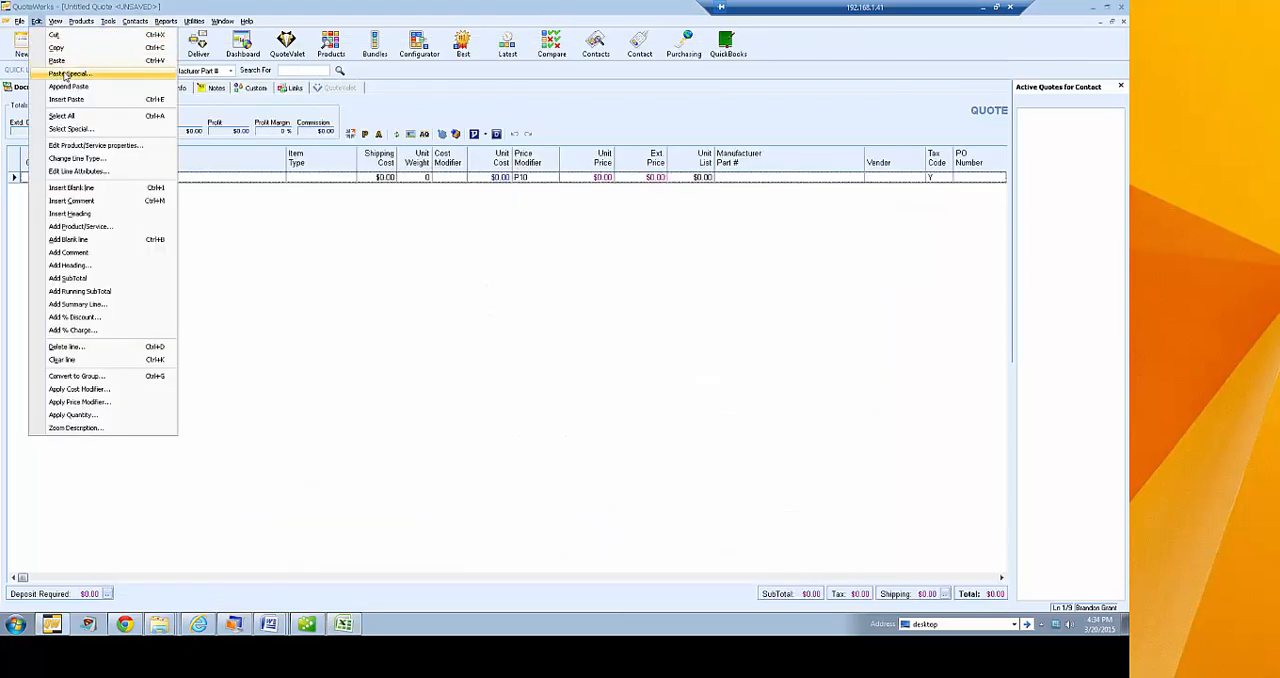
click(64, 76)
click(464, 369)
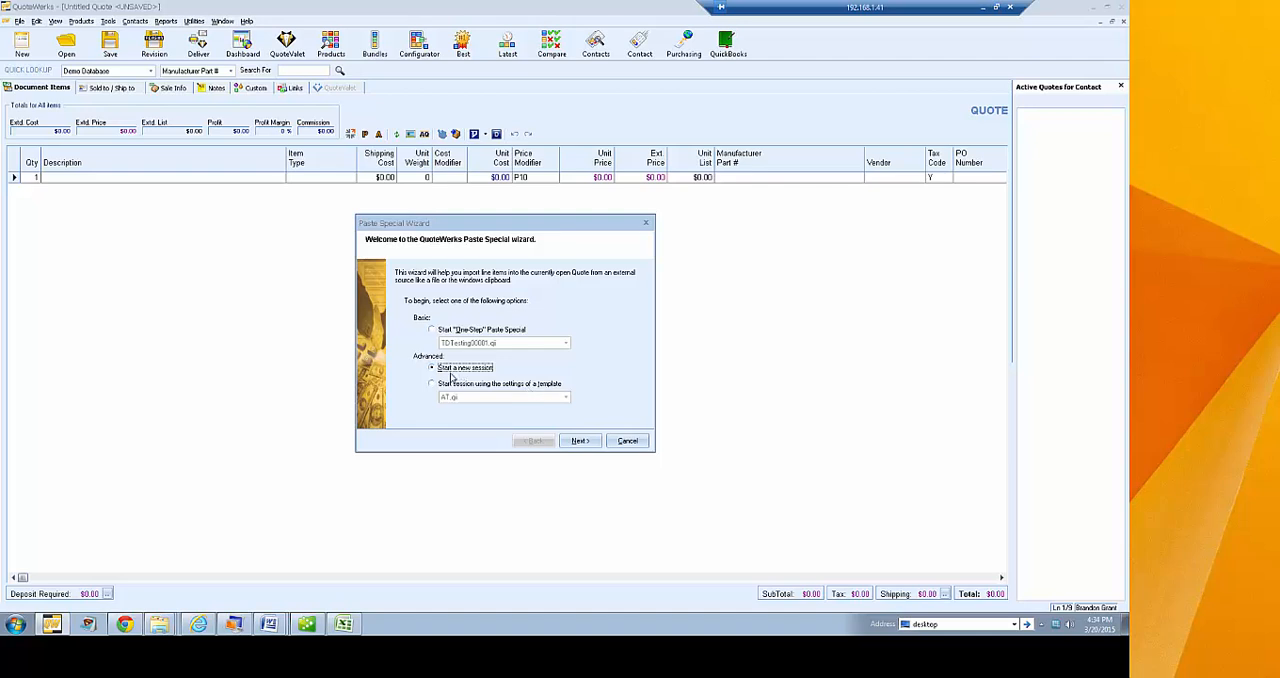
click(580, 442)
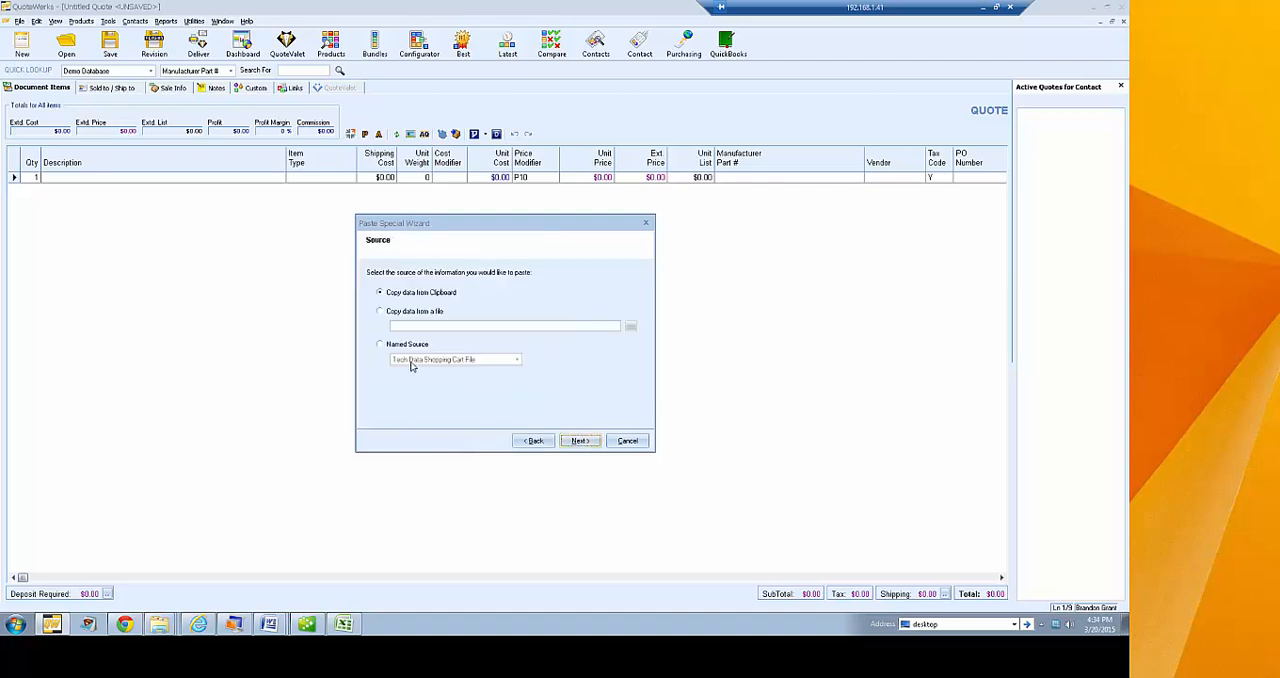
click(408, 293)
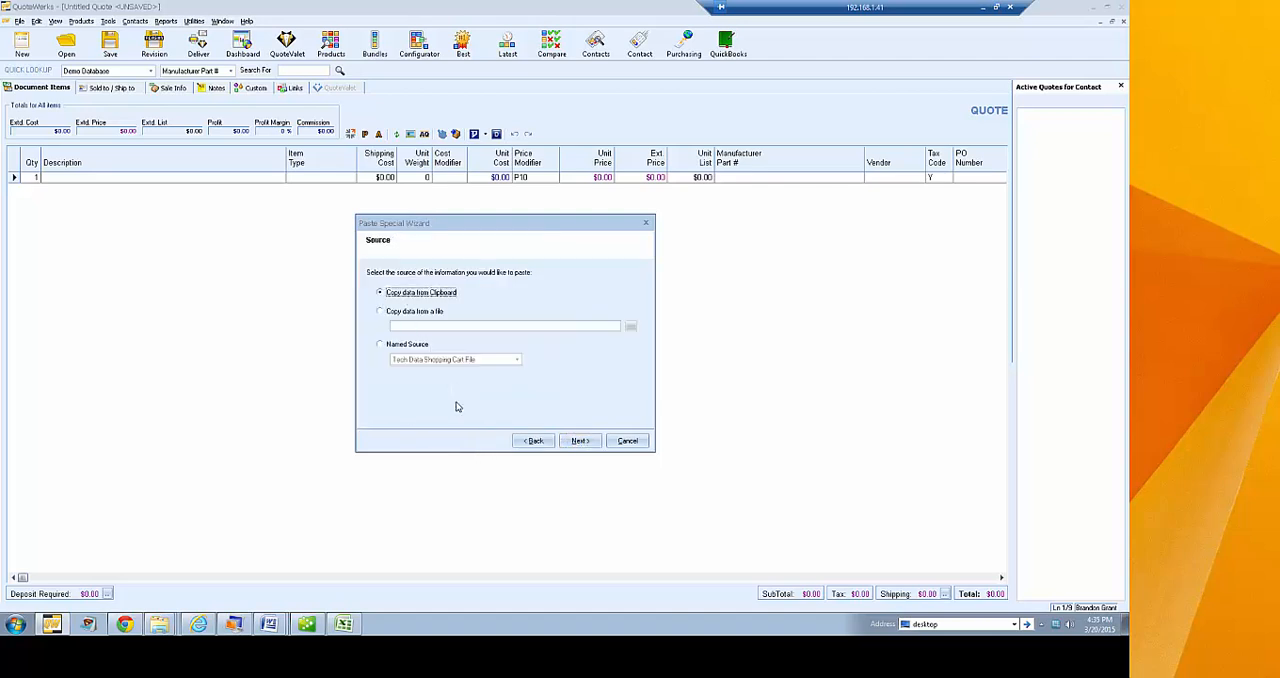
click(580, 441)
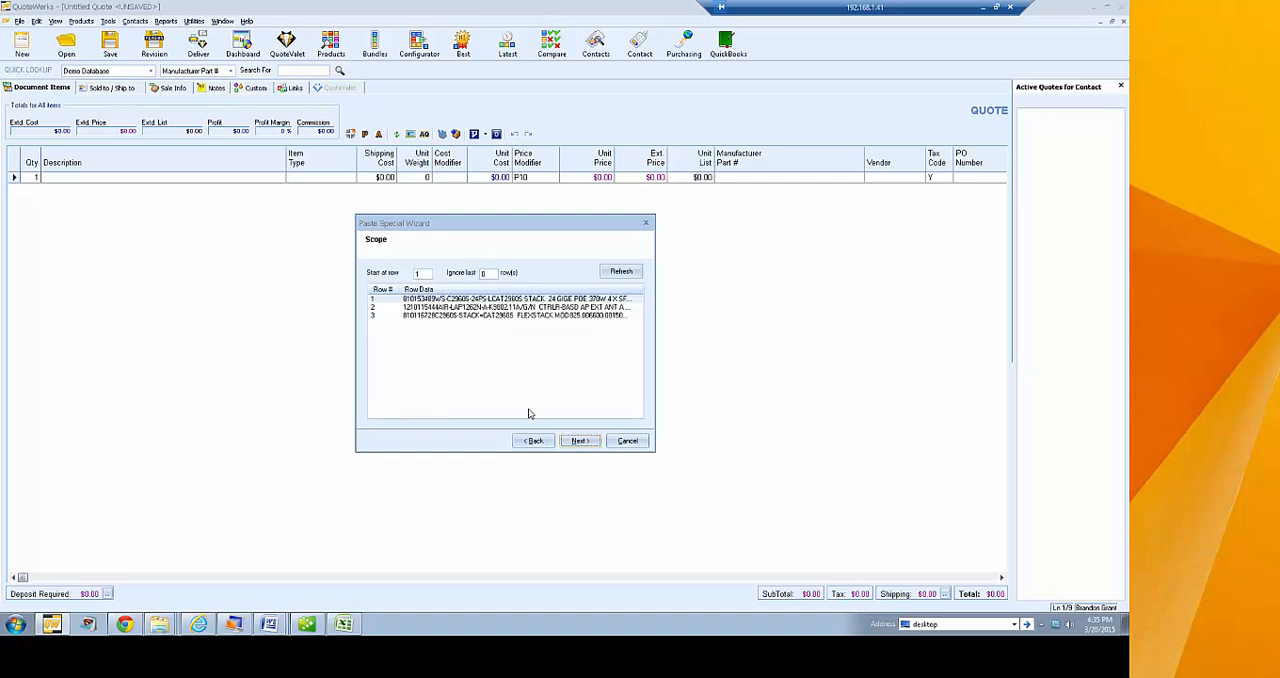
click(580, 441)
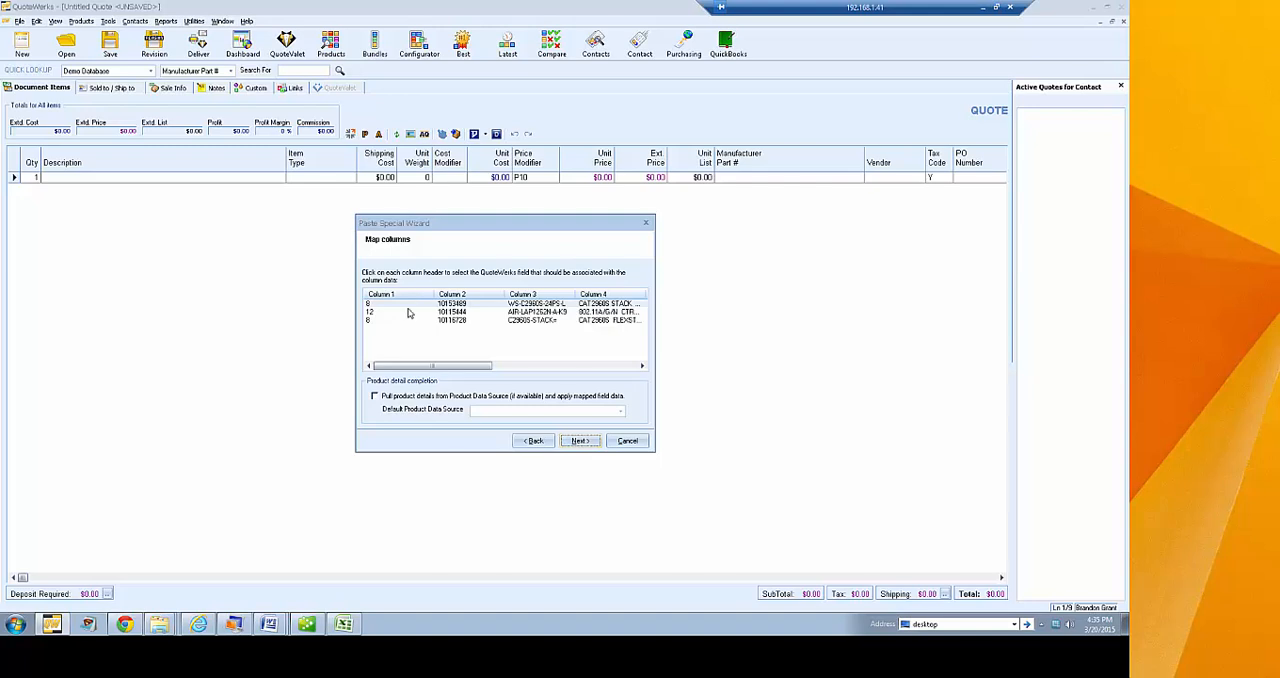
Map column 1 of the pasted data to the Quantity field
click(385, 296)
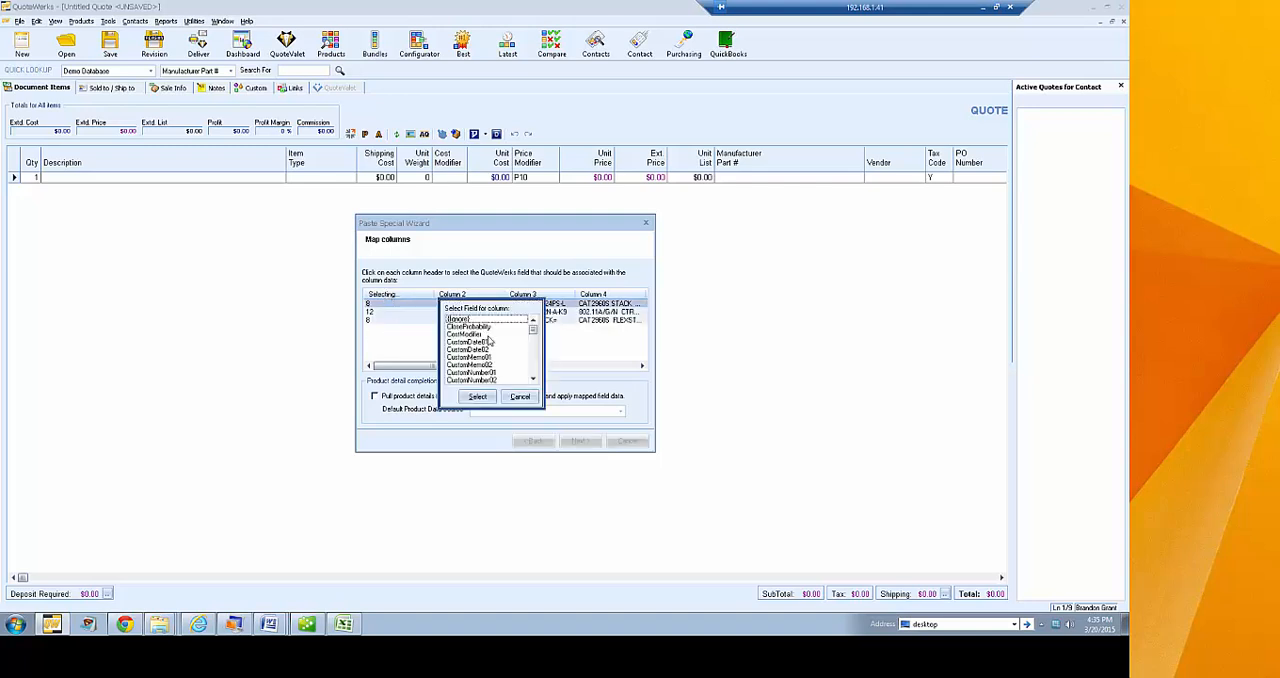
click(520, 396)
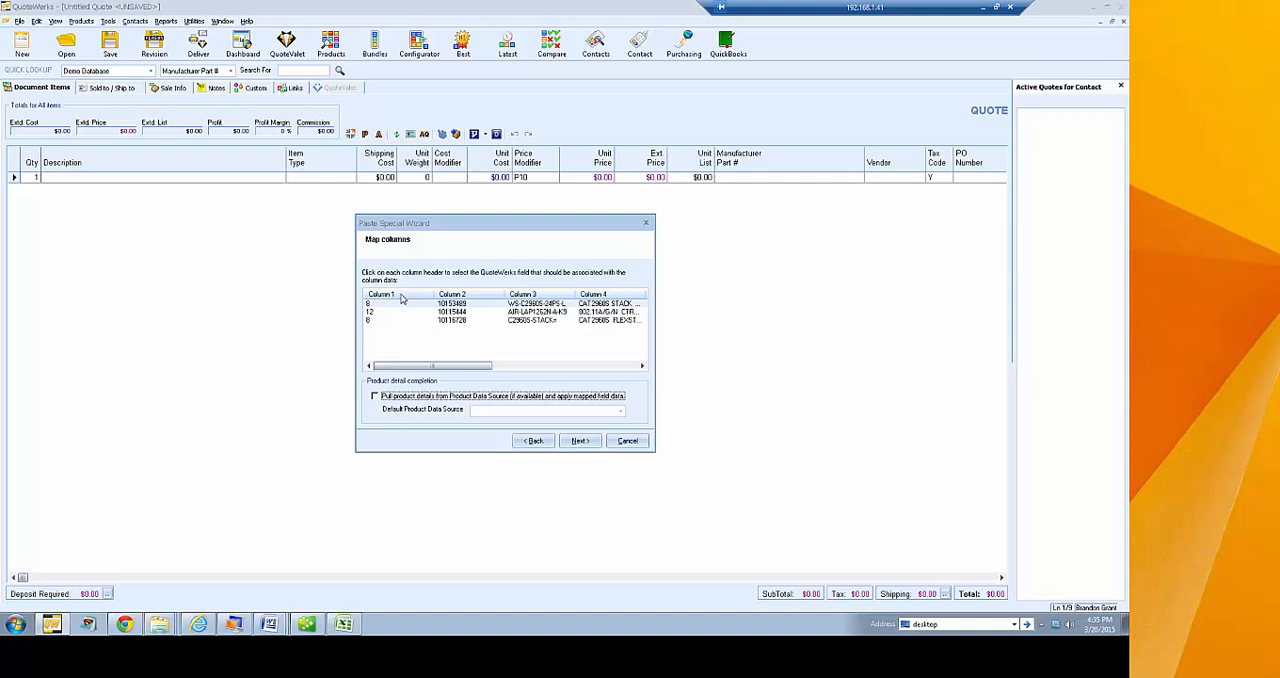
click(403, 303)
click(465, 339)
key(q)
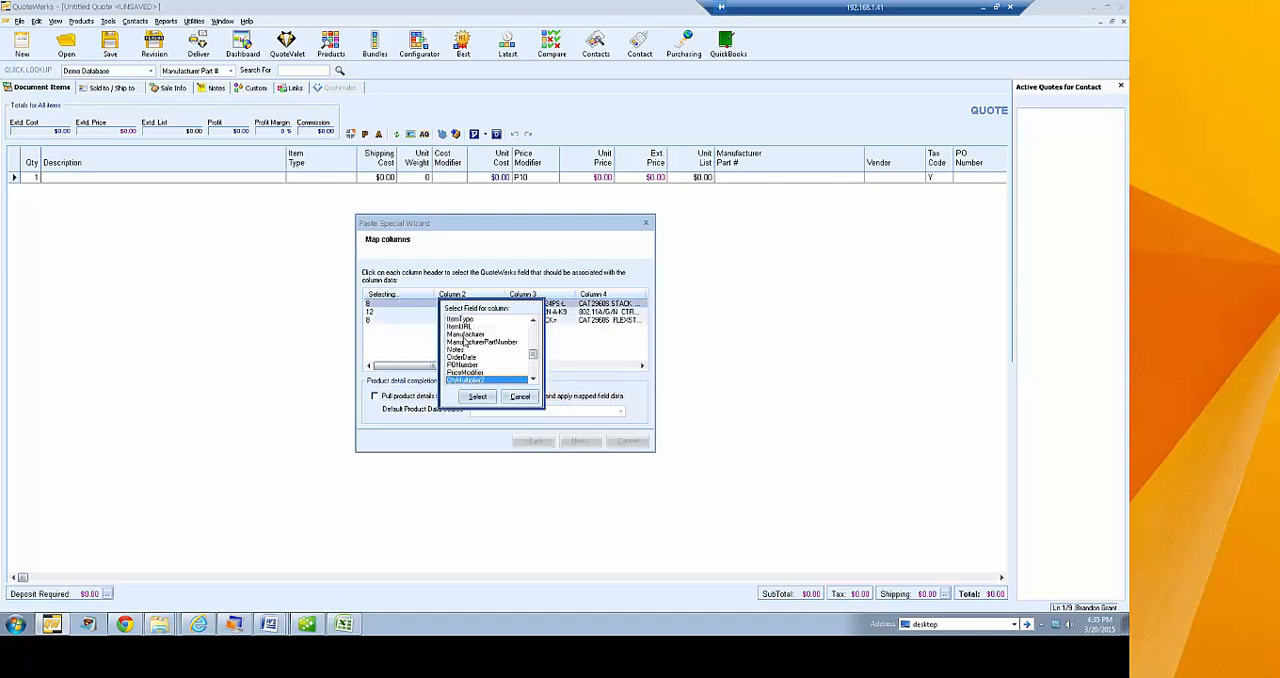
click(534, 379)
click(534, 379)
click(534, 379)
click(534, 379)
click(534, 379)
click(534, 379)
click(534, 379)
click(455, 350)
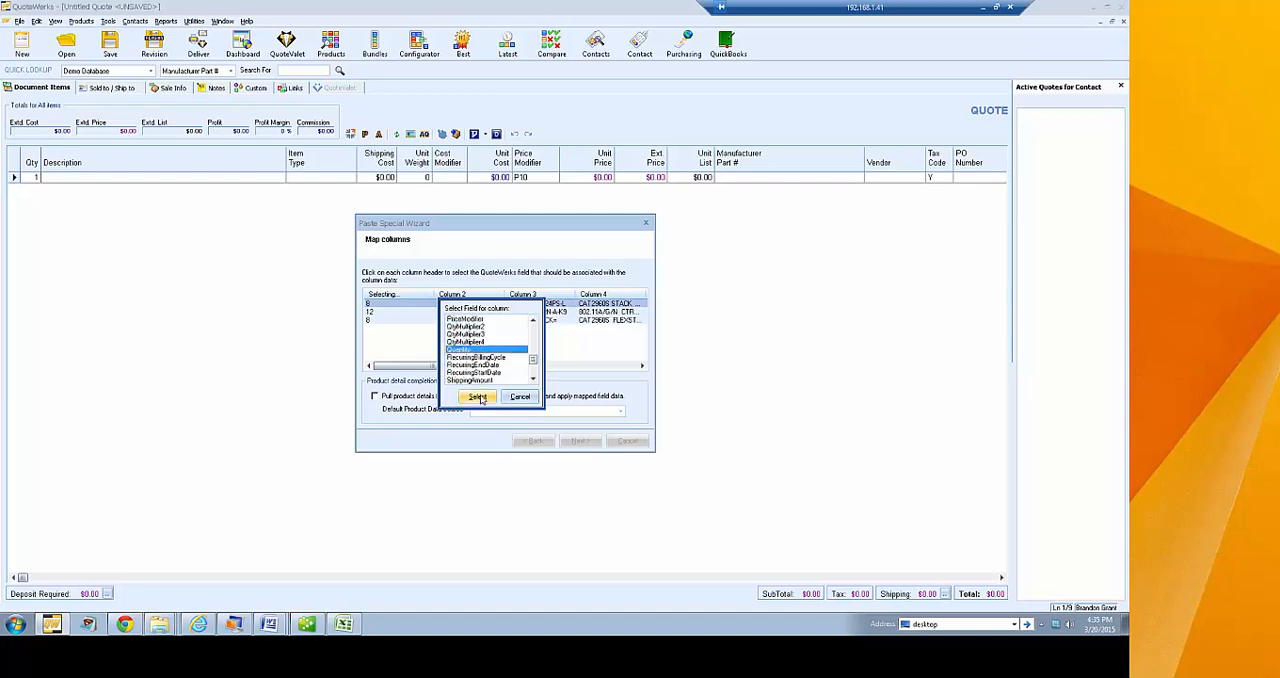
click(477, 396)
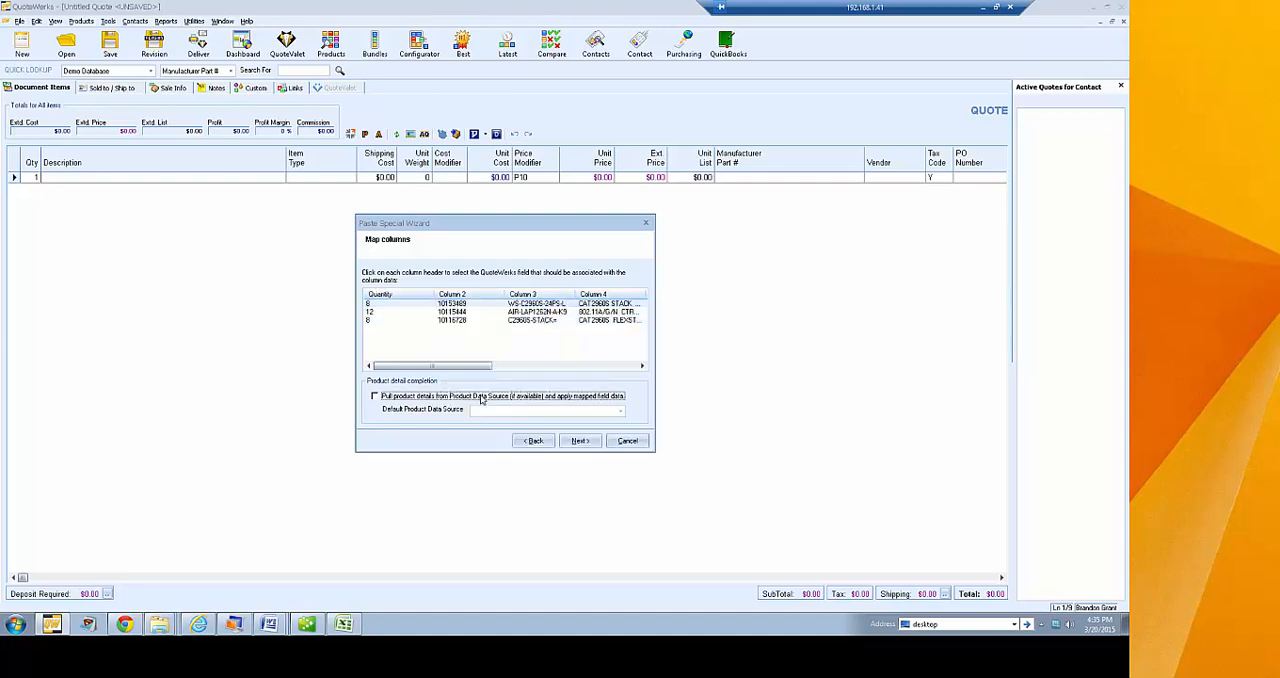
Map column 2 of the pasted data to the VendorPartNumber field
click(464, 297)
click(456, 334)
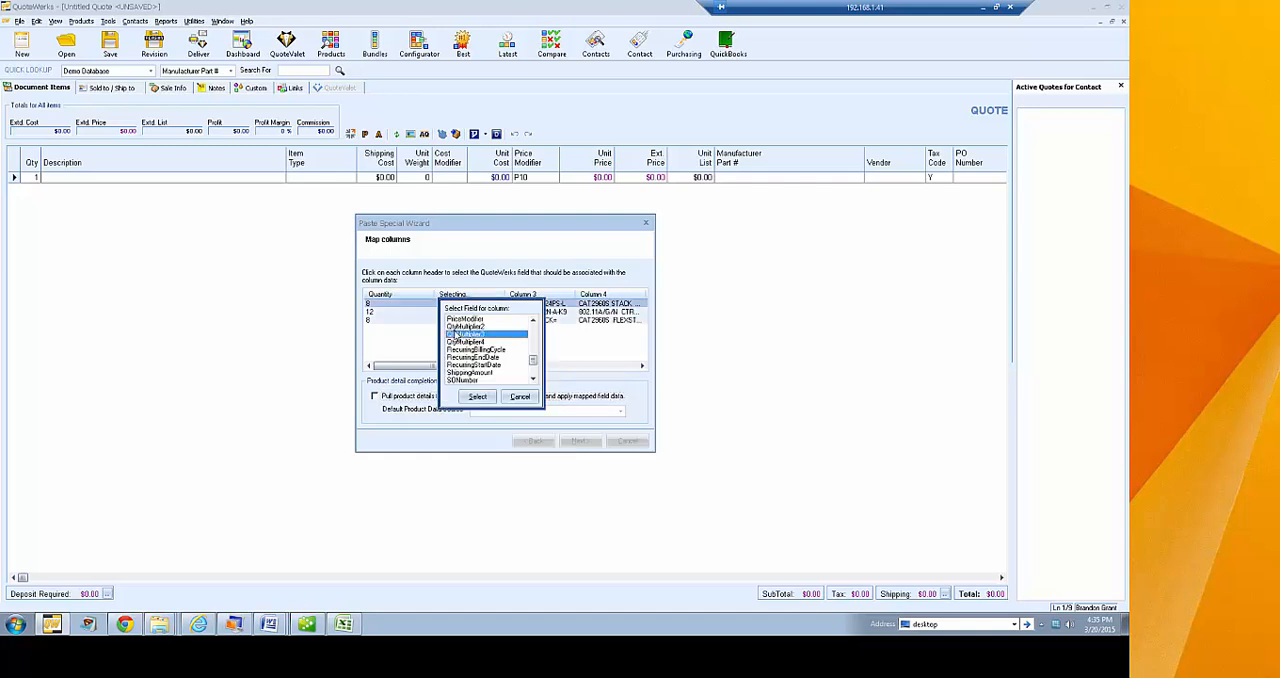
scroll(460, 350, down, 6)
click(466, 381)
click(477, 396)
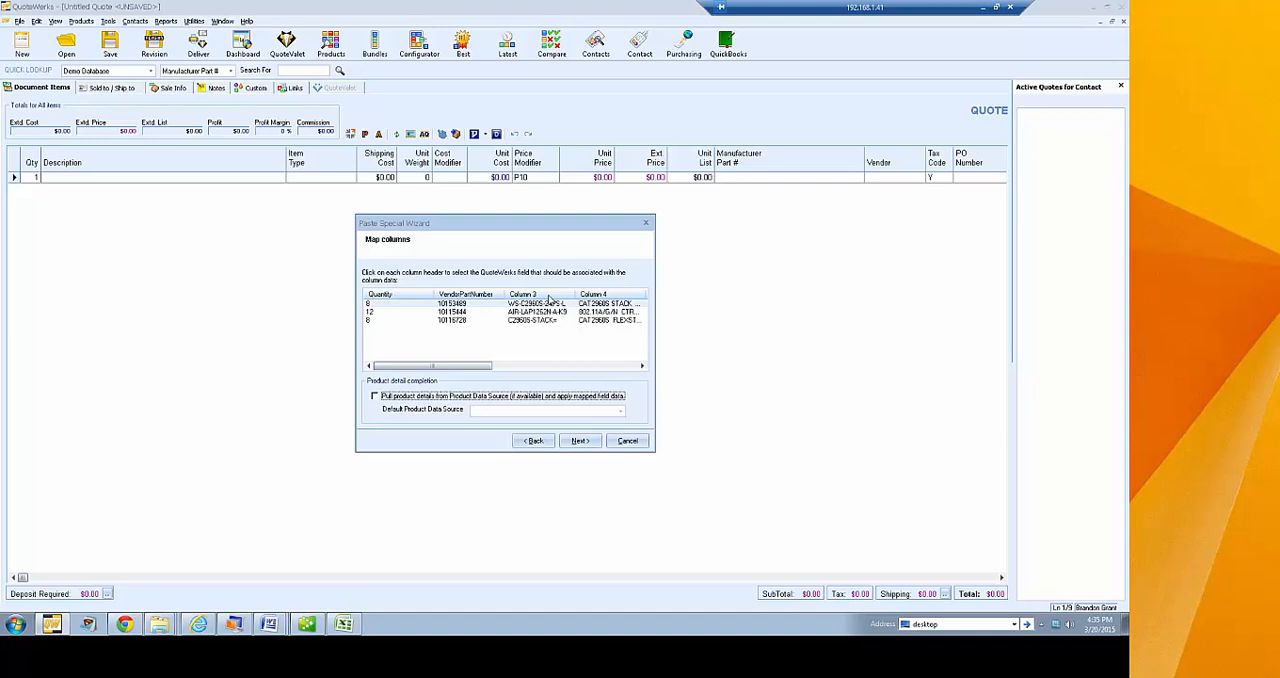
Map column 3 of the pasted data to the ManufacturerPartNumber field
click(548, 299)
click(470, 341)
scroll(470, 346, down, 1)
click(485, 327)
click(477, 396)
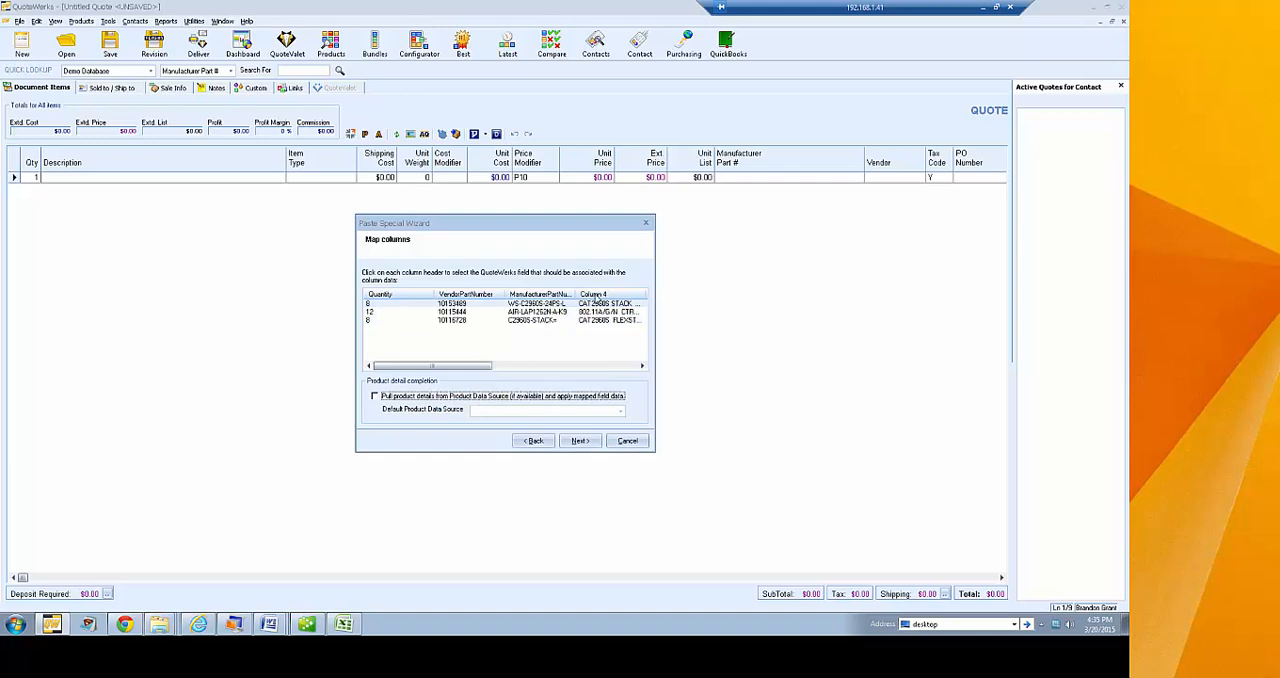
Map column 4 of the pasted data to the Description field
click(605, 298)
click(457, 350)
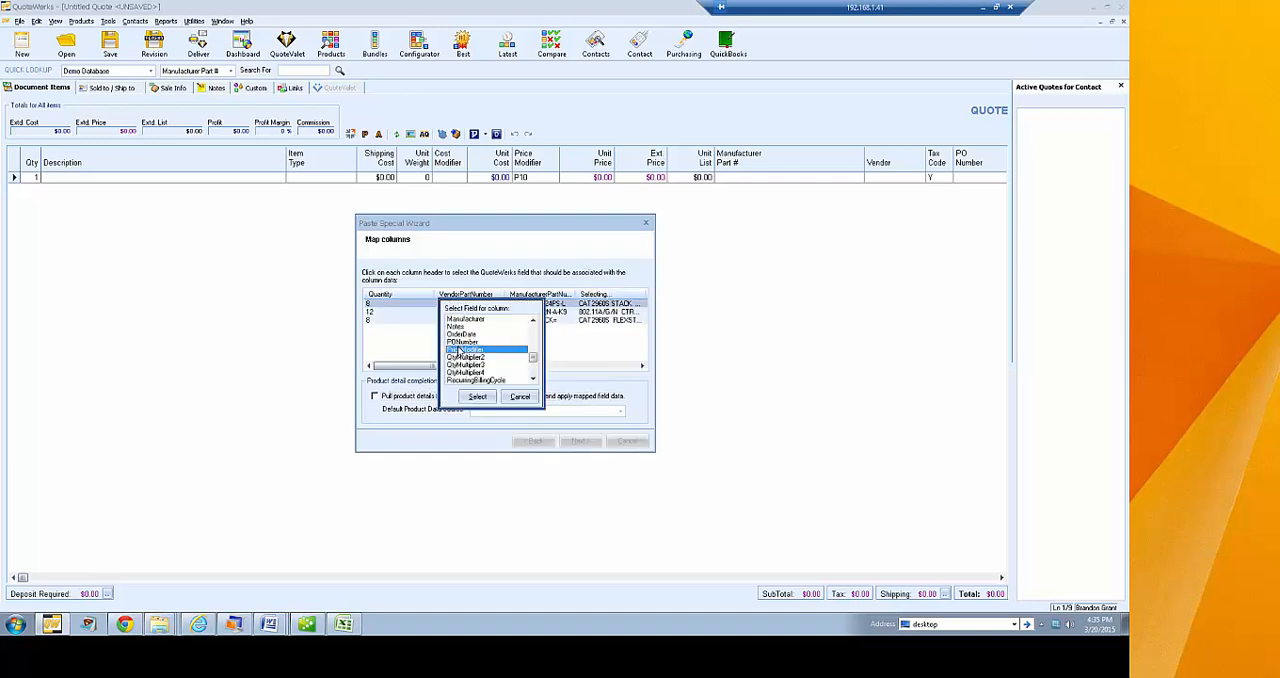
key(d)
click(481, 400)
Map column 5 of the pasted data to the UnitCost field
drag(475, 368, 561, 367)
click(476, 295)
click(465, 341)
scroll(465, 345, down, 4)
click(460, 380)
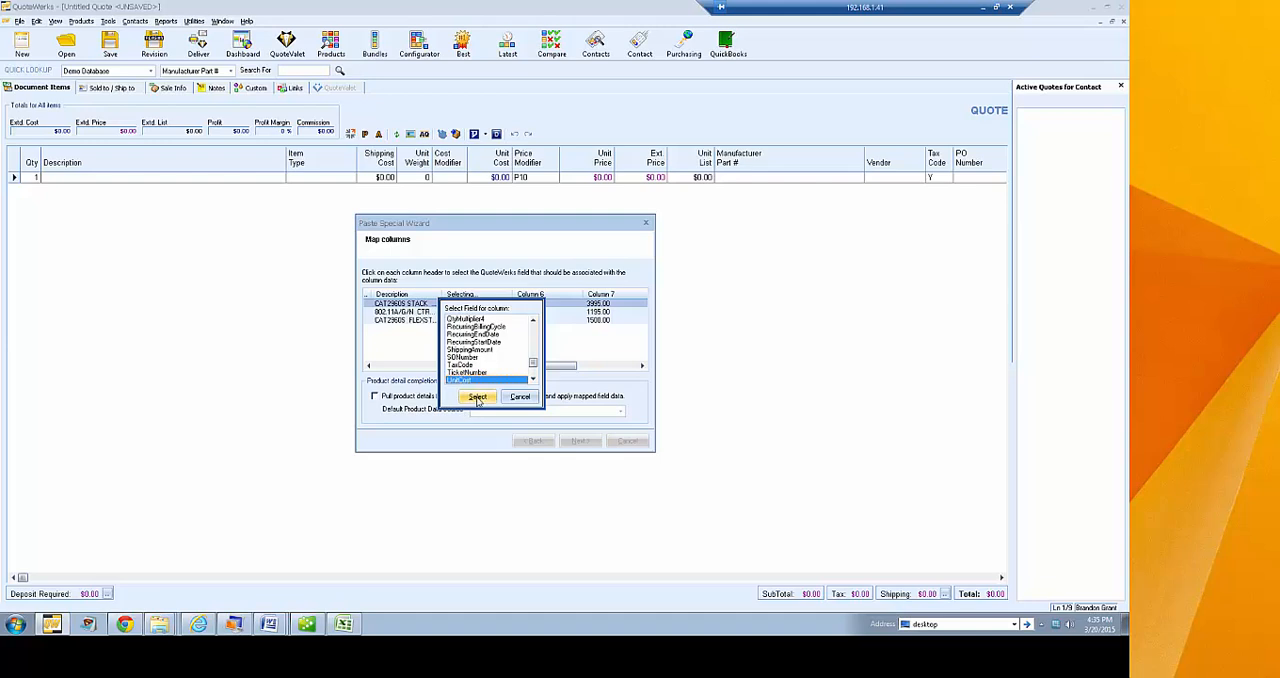
click(477, 397)
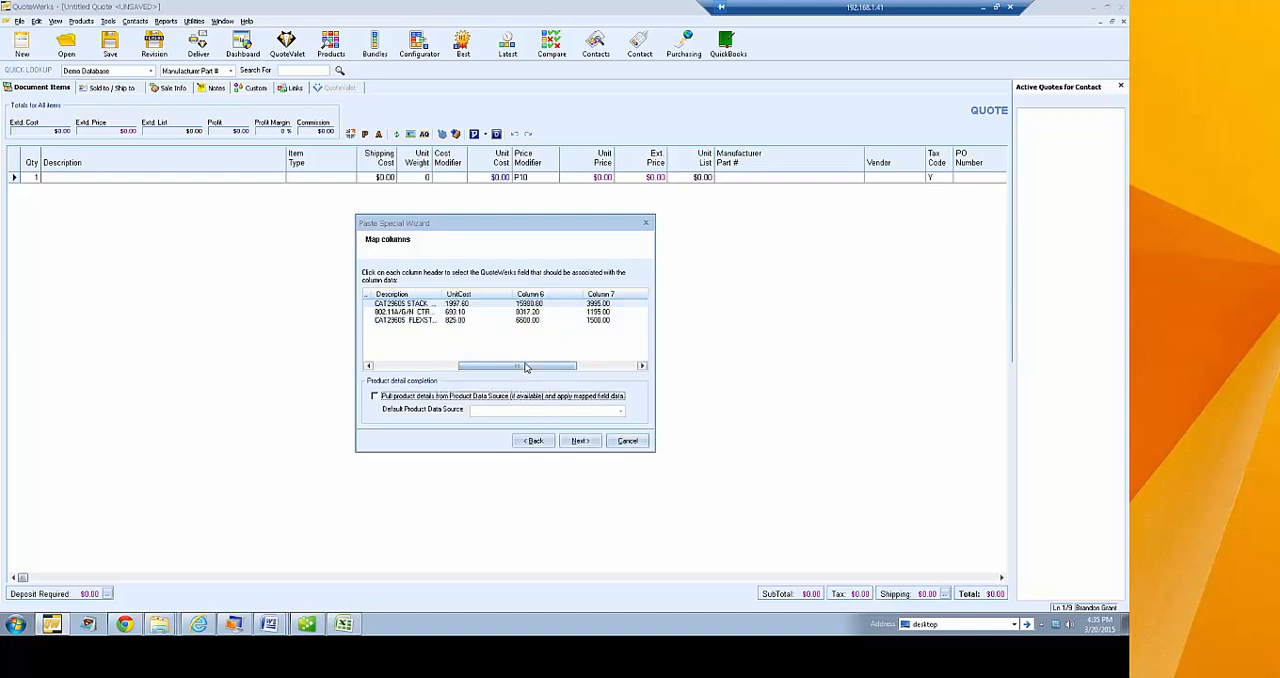
Map column 7 of the pasted data to the UnitList field, leaving column 6 unmapped
drag(527, 368, 578, 369)
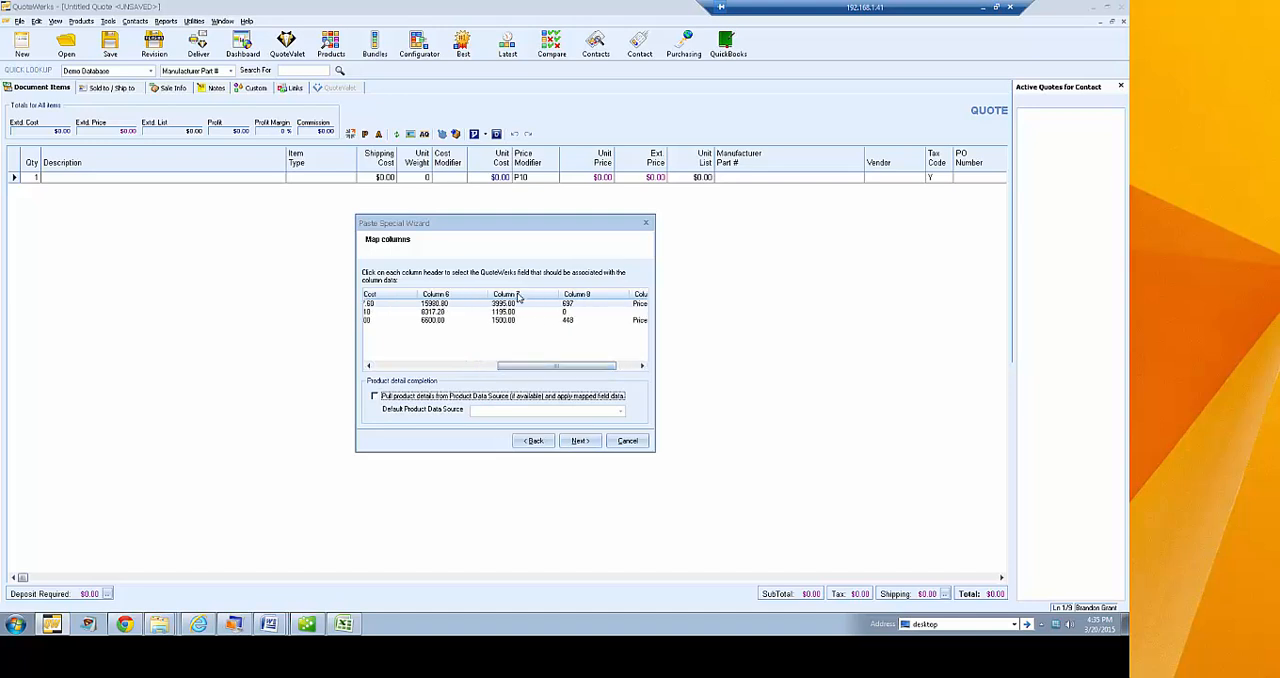
click(506, 294)
click(478, 328)
click(475, 380)
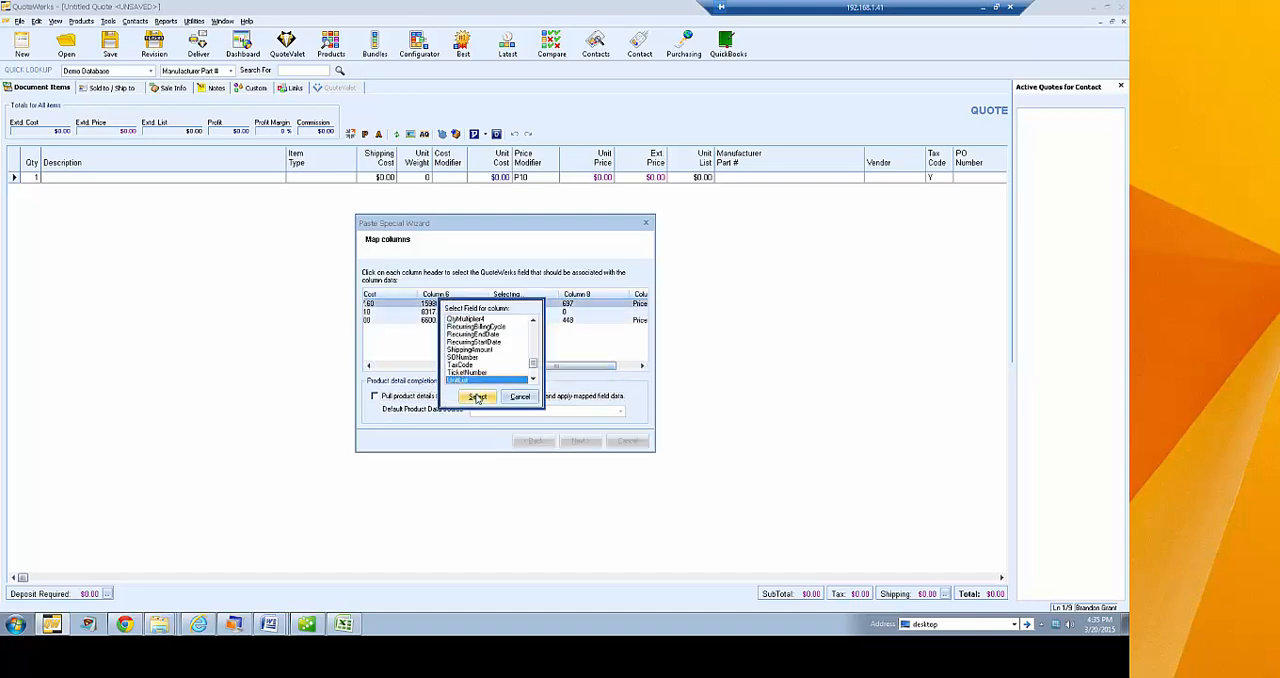
click(478, 397)
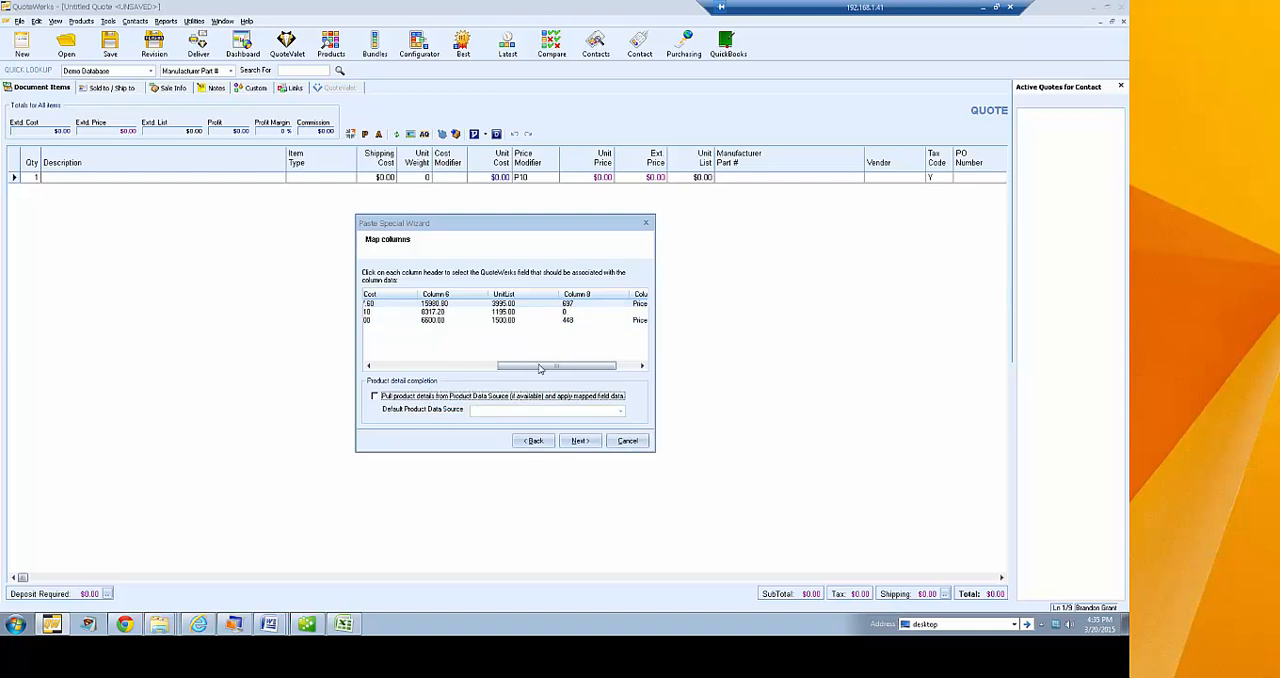
drag(539, 369, 472, 367)
Accept the column mapping and set the items to append at the end of the document
click(576, 441)
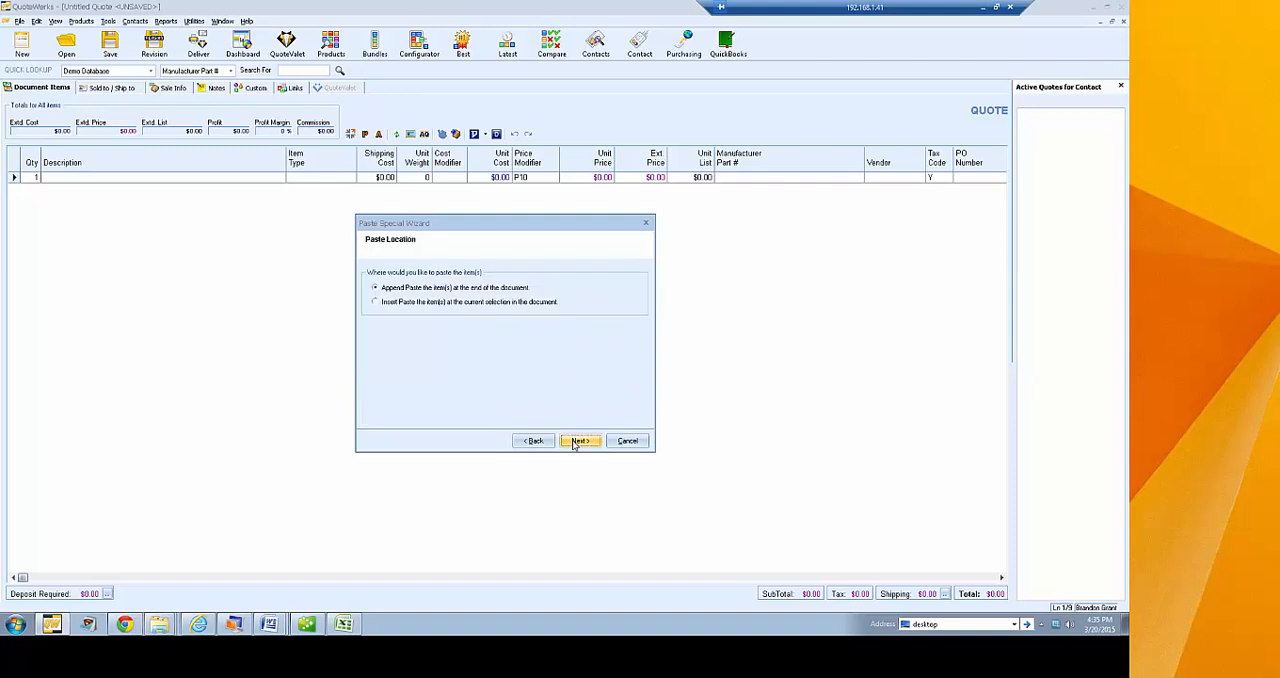
click(418, 303)
click(424, 289)
click(579, 441)
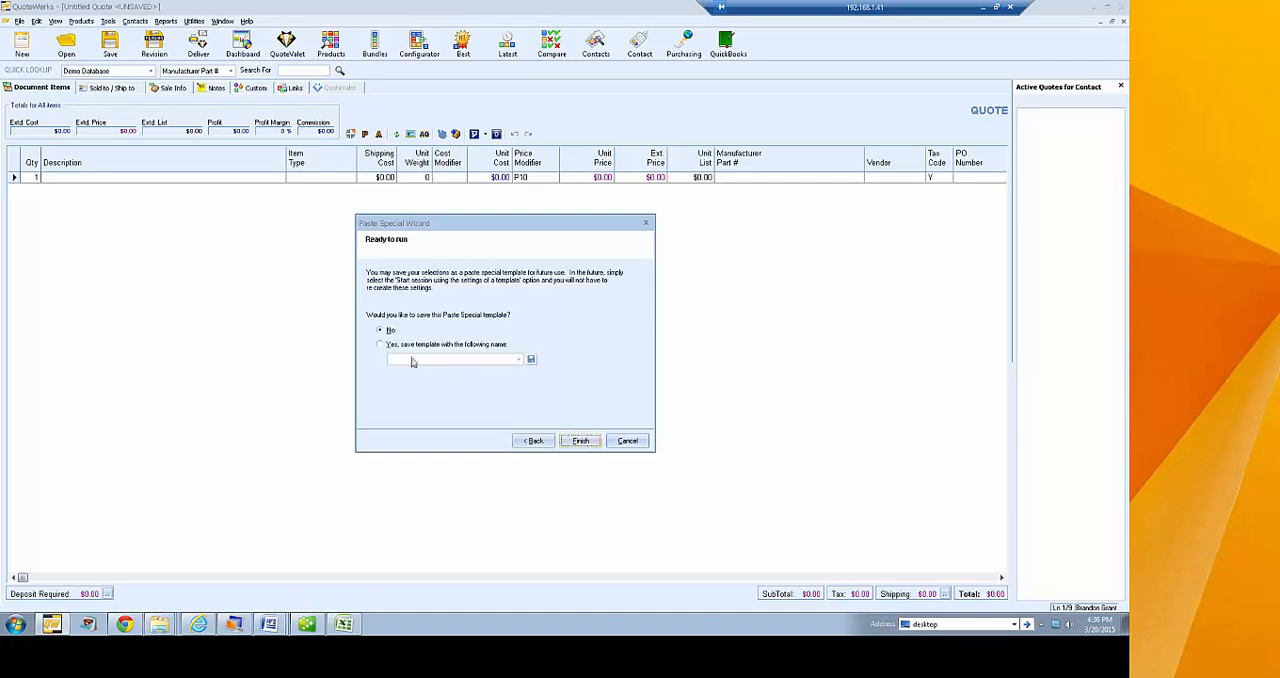
Save the Paste Special settings as template IHT2015Template, overwriting the existing one, and finish pasting the items into the quote
click(432, 344)
click(441, 359)
text(IHT2015Template)
click(531, 359)
click(584, 441)
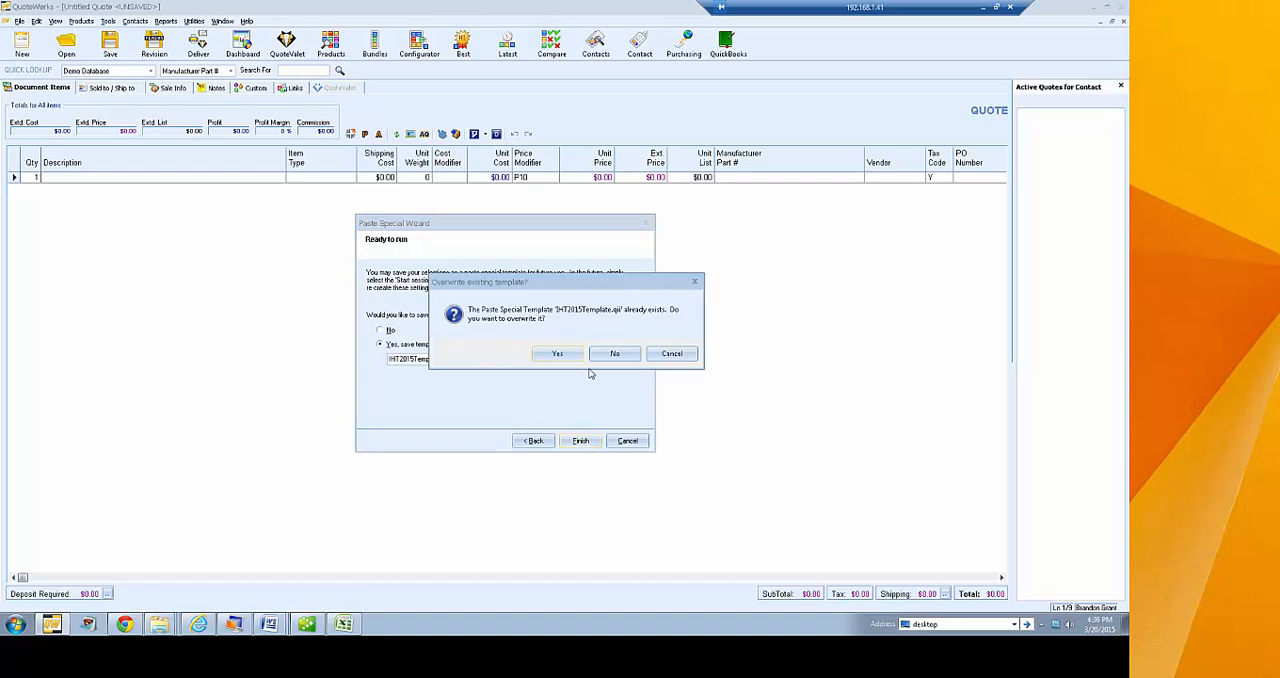
click(562, 356)
click(597, 442)
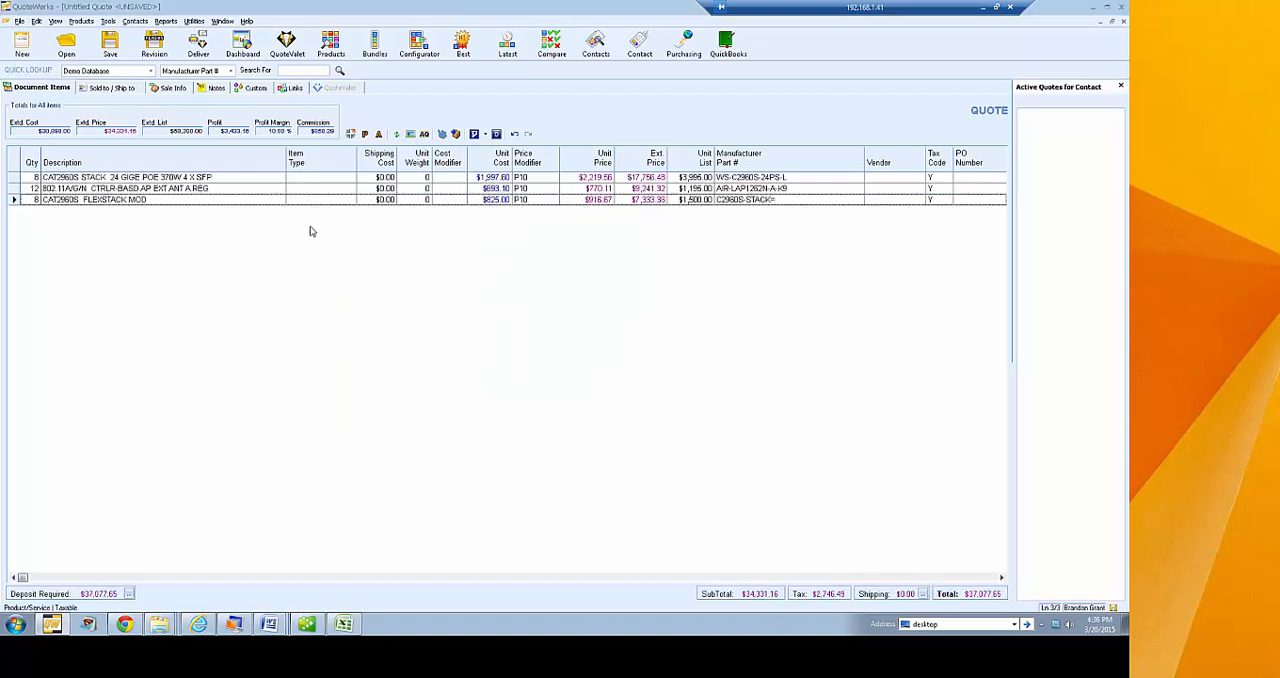
Open the price modifier of the CAT2960S STACK 24 GIGE line for editing
click(553, 177)
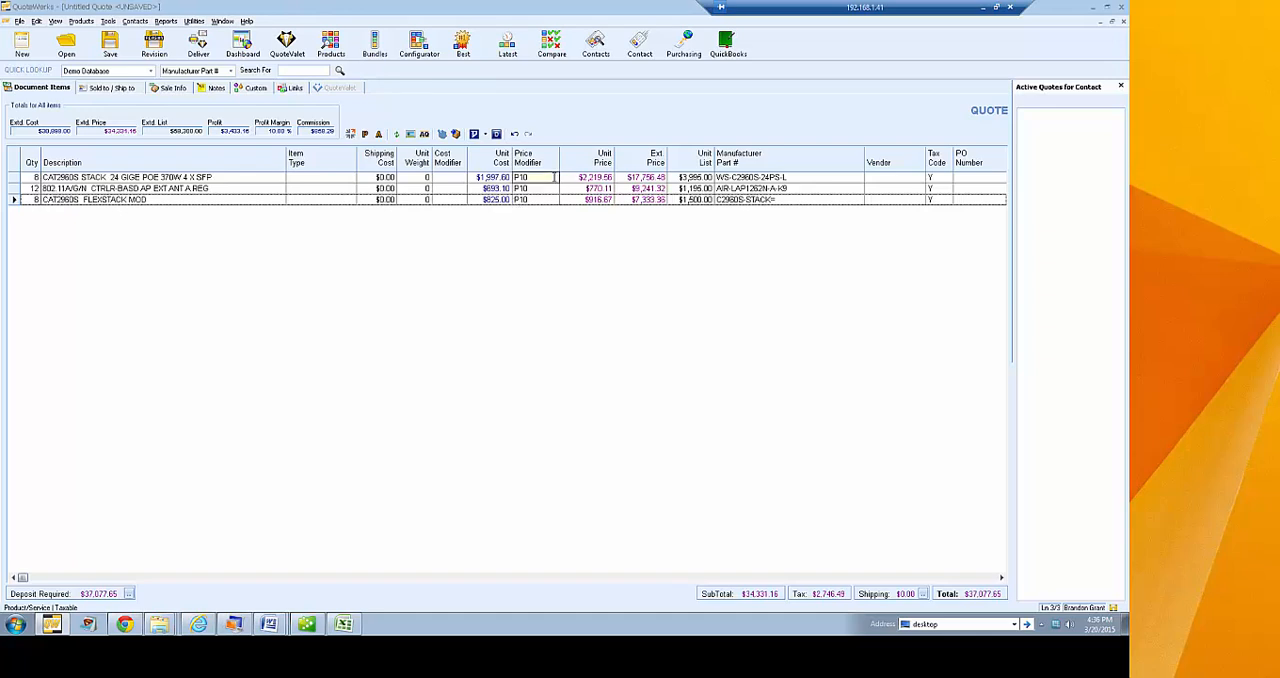